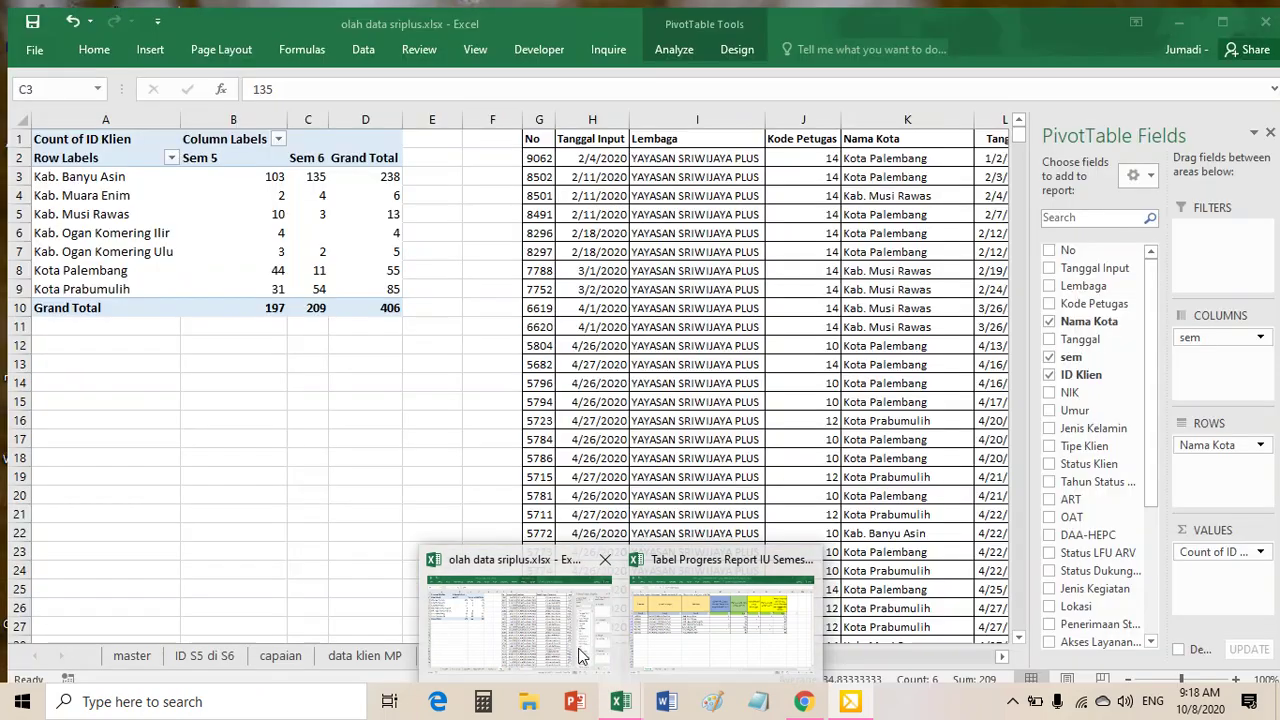
- Bring the Tabel Progress Report workbook to the front and scroll back to column D
{"action": "mouse_move", "coordinate": [697, 637]}
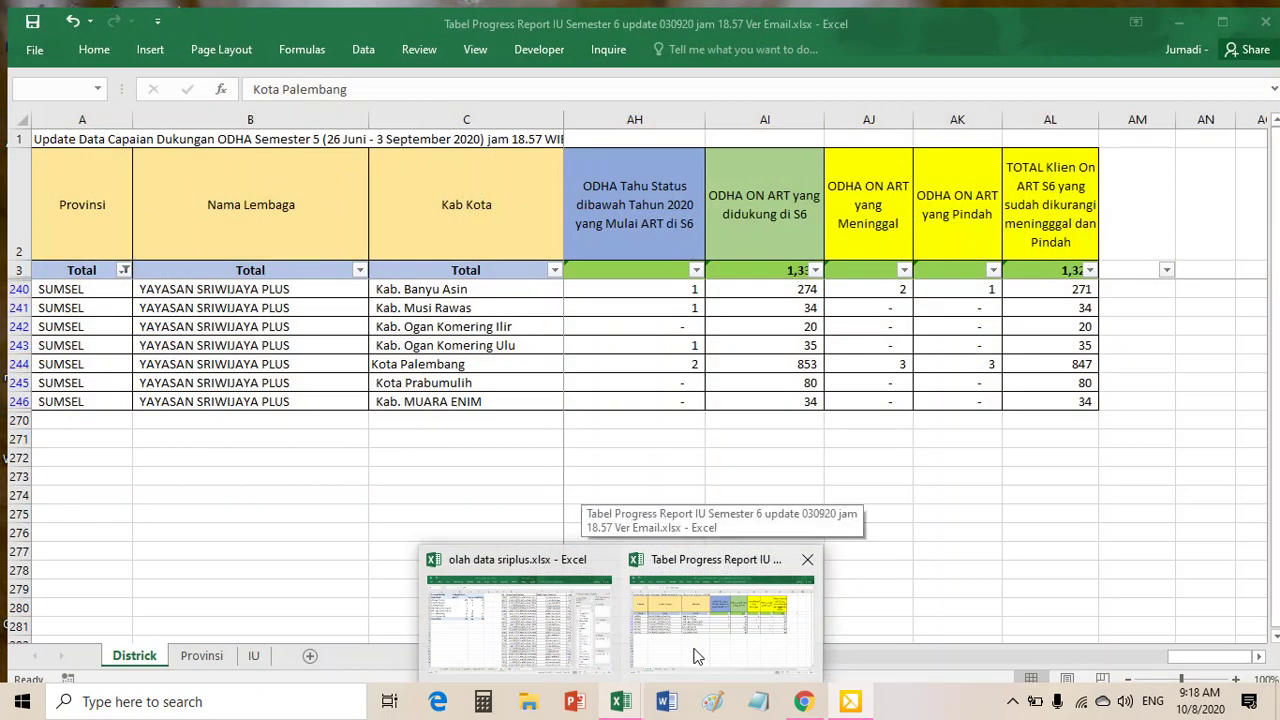
{"action": "left_click", "coordinate": [697, 656]}
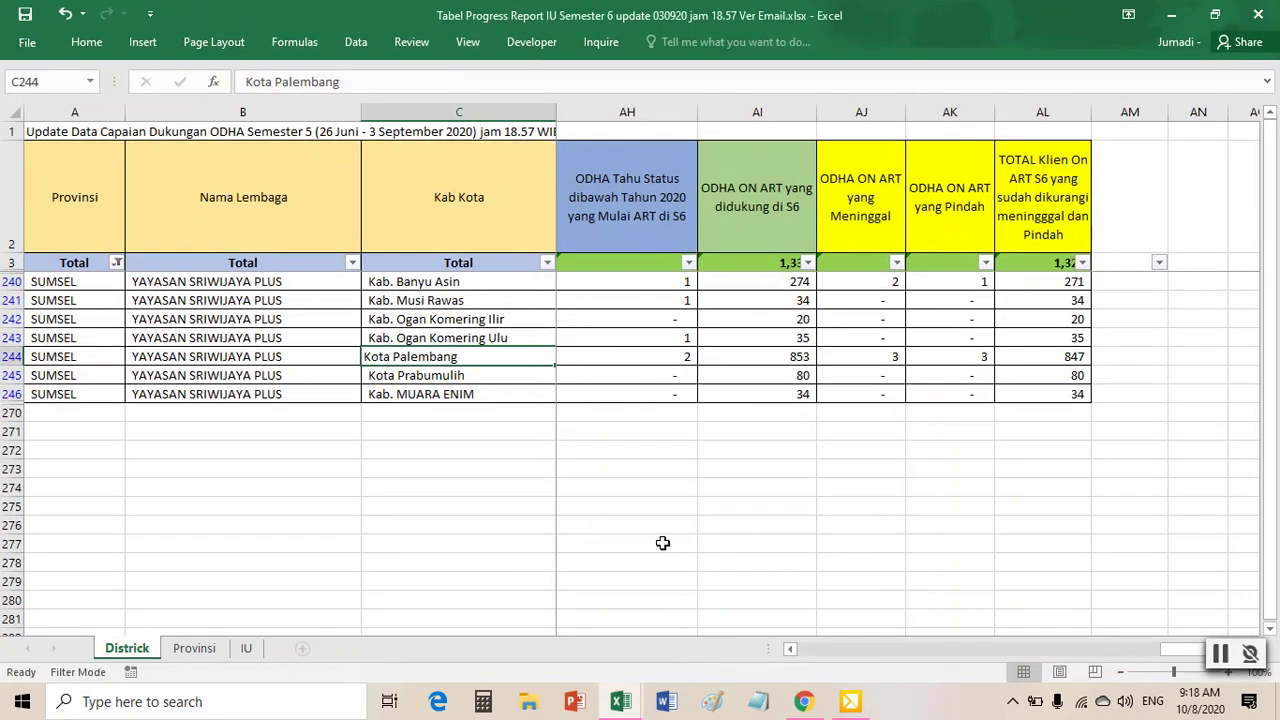
{"action": "left_click_drag", "start_coordinate": [1180, 649], "coordinate": [790, 660]}
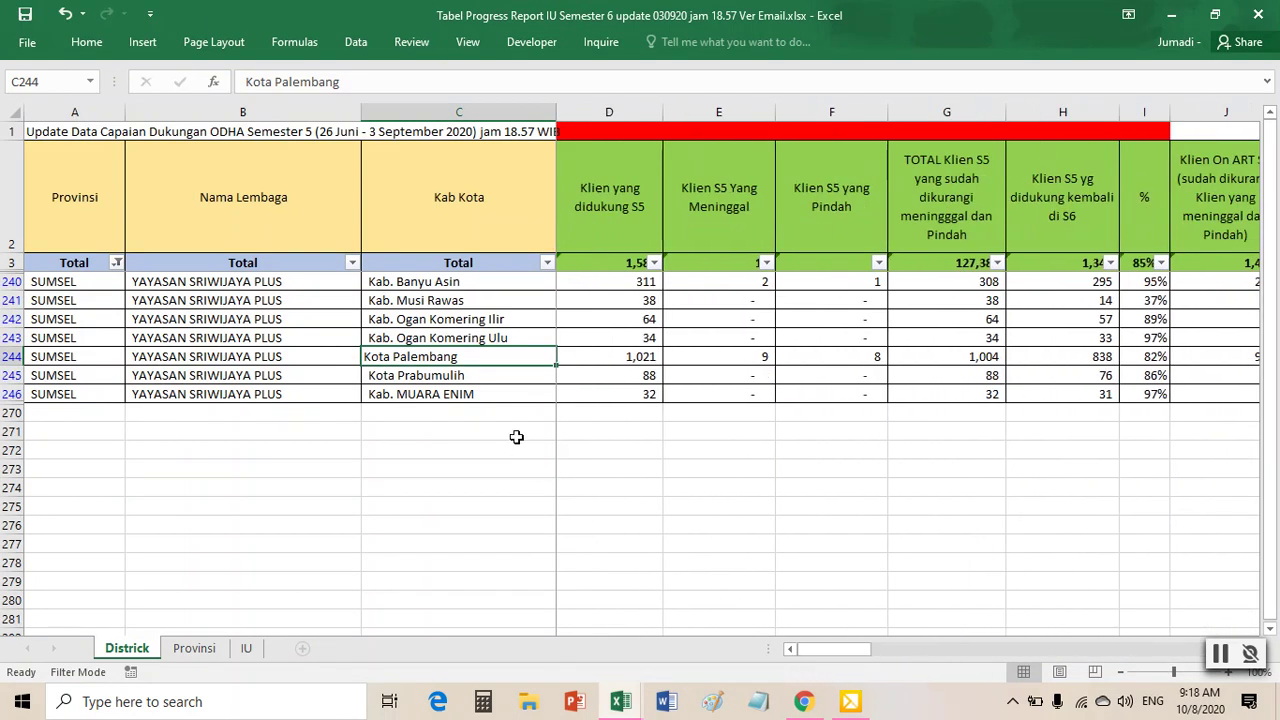
- Review the row 2 headers from Kab Kota through Klien S6 Yang Meninggal
{"action": "left_click", "coordinate": [607, 207]}
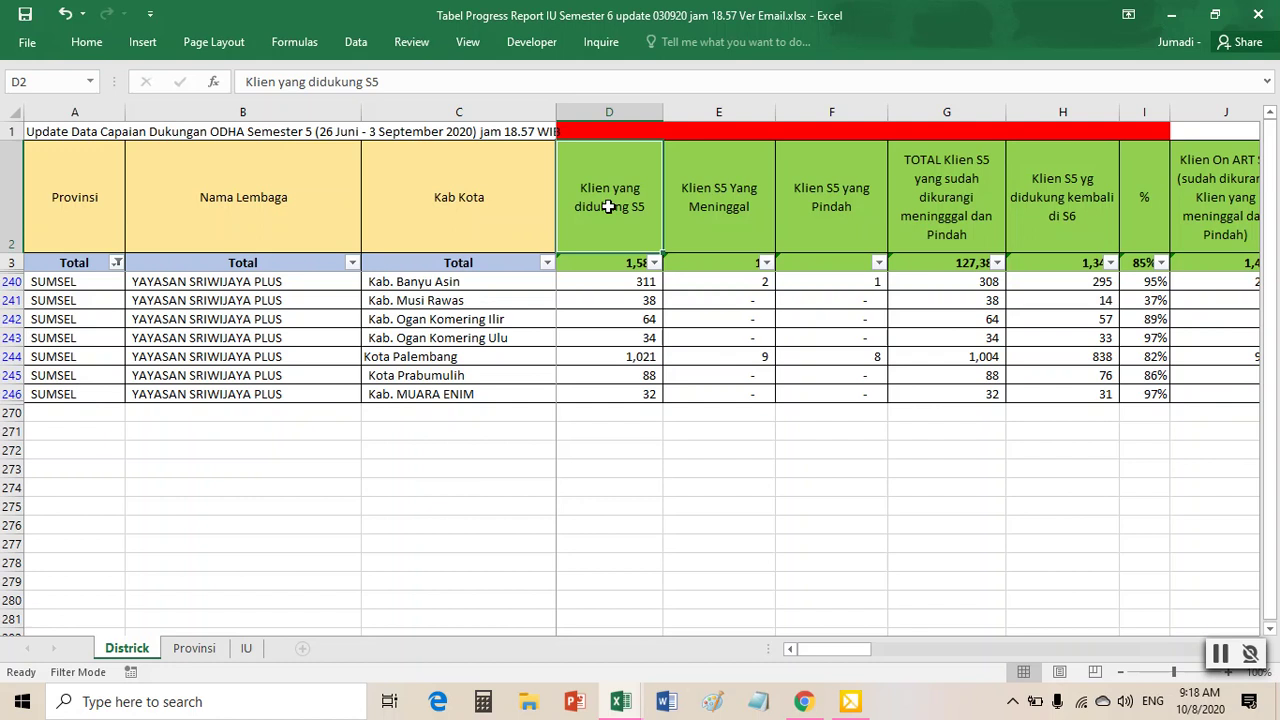
{"action": "key", "text": "Right"}
{"action": "key", "text": "Right"}
{"action": "key", "text": "Right"}
{"action": "key", "text": "Right"}
{"action": "key", "text": "Right"}
{"action": "key", "text": "Right"}
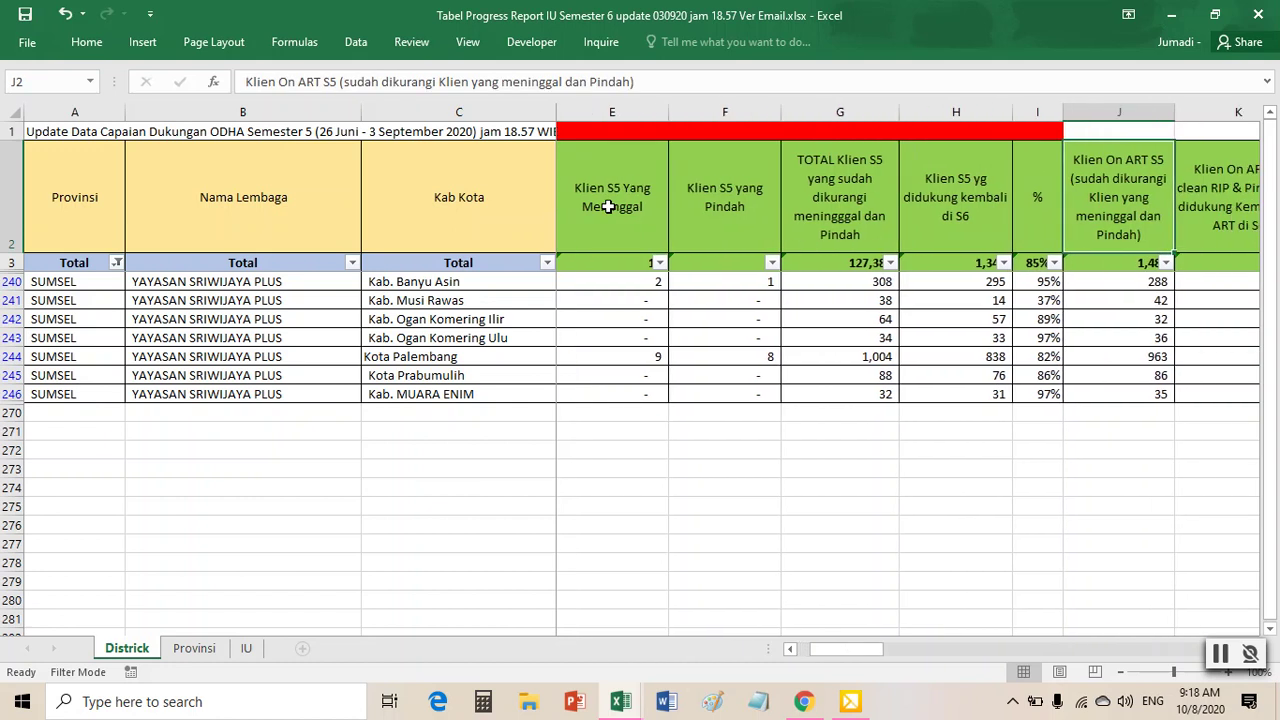
{"action": "key", "text": "Left"}
{"action": "key", "text": "Left"}
{"action": "key", "text": "Left"}
{"action": "key", "text": "Left"}
{"action": "key", "text": "Left"}
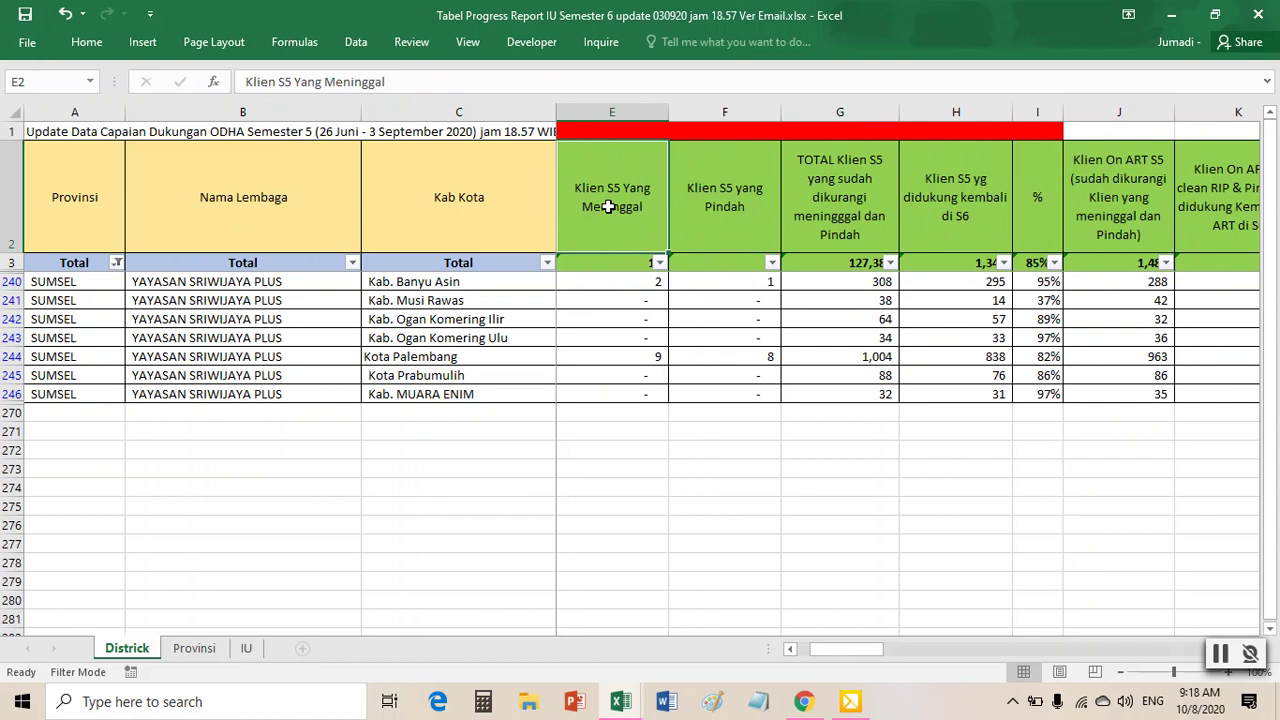
{"action": "key", "text": "Left"}
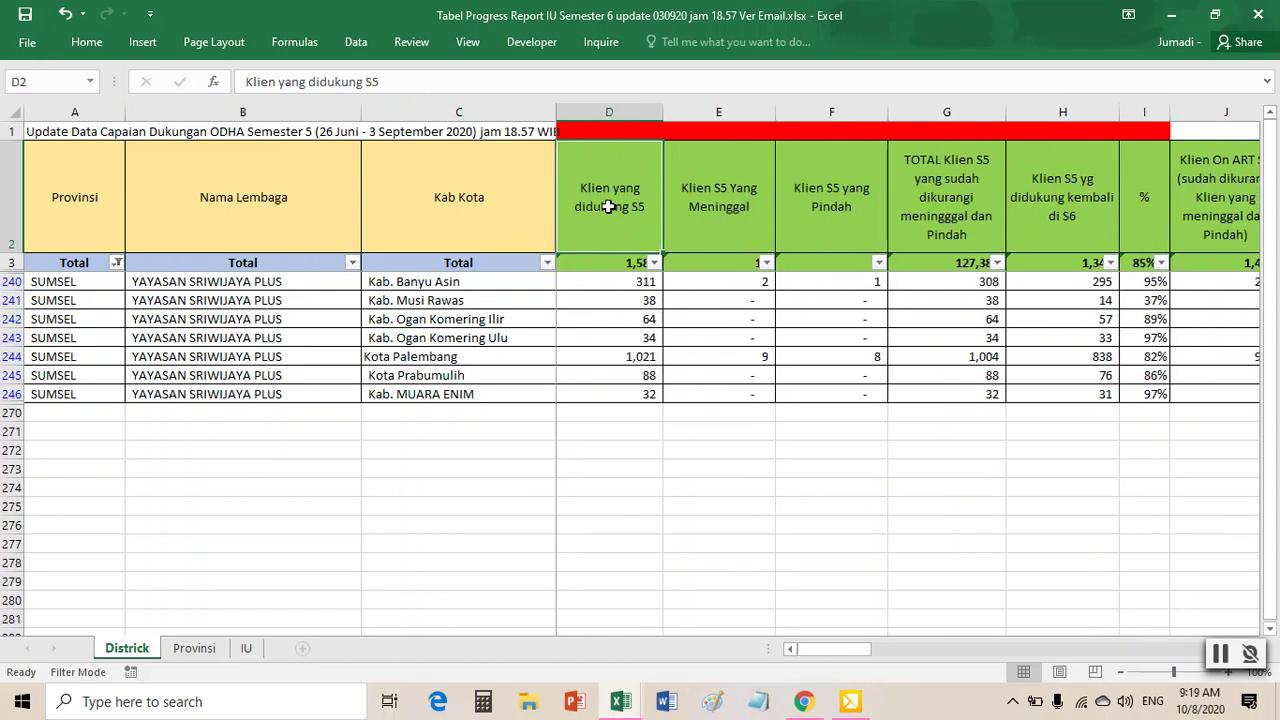
{"action": "key", "text": "Left"}
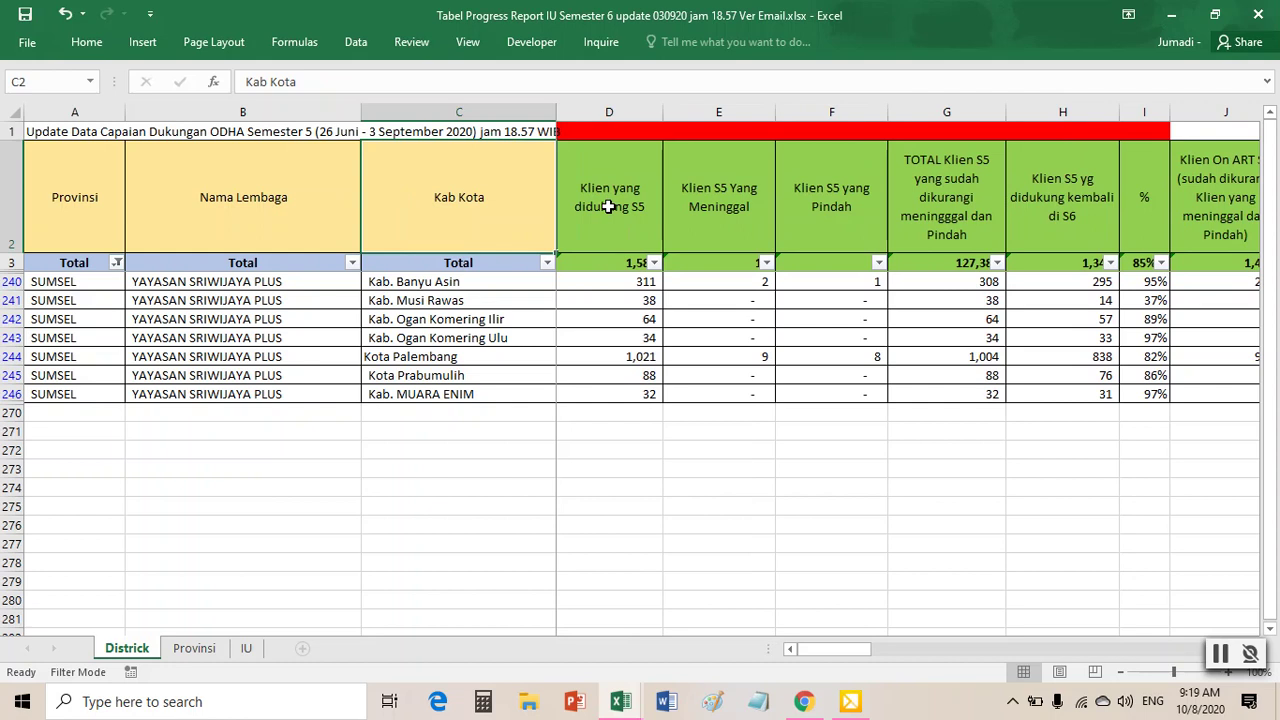
{"action": "key", "text": "Right"}
{"action": "key", "text": "Right"}
{"action": "key", "text": "Right"}
{"action": "key", "text": "Right"}
{"action": "key", "text": "Right"}
{"action": "key", "text": "Right"}
{"action": "key", "text": "Right"}
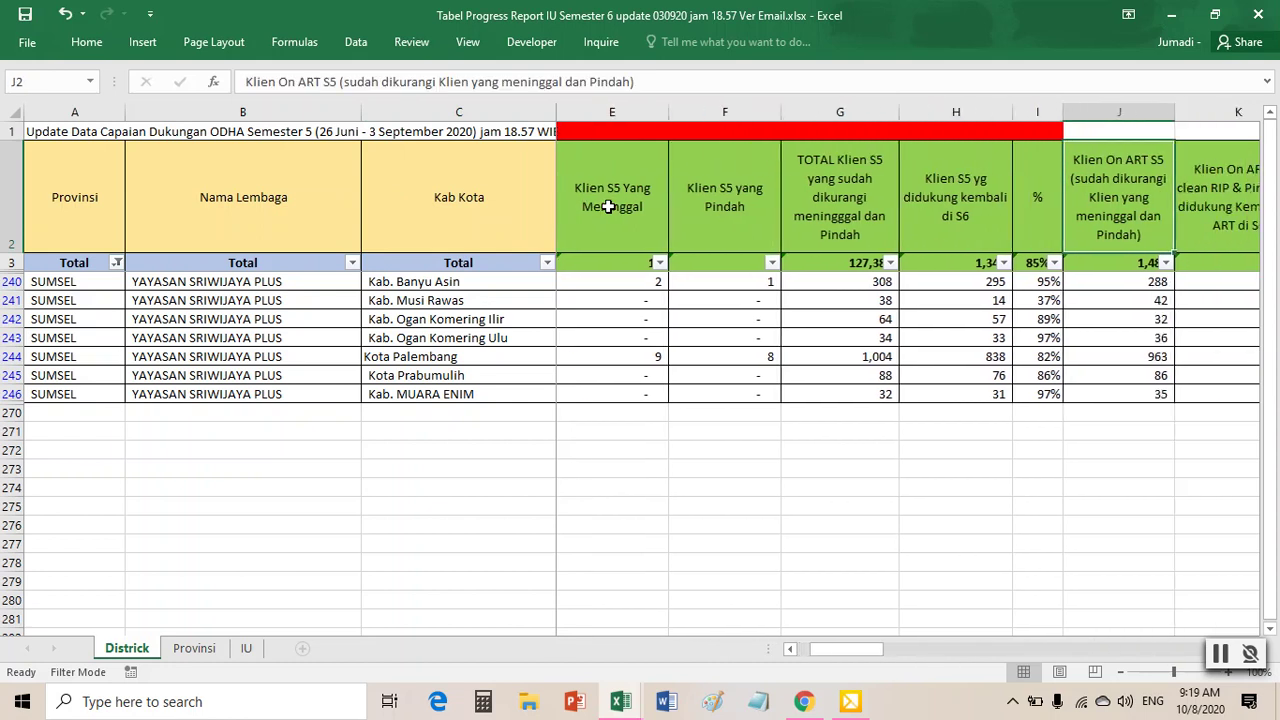
{"action": "key", "text": "Right"}
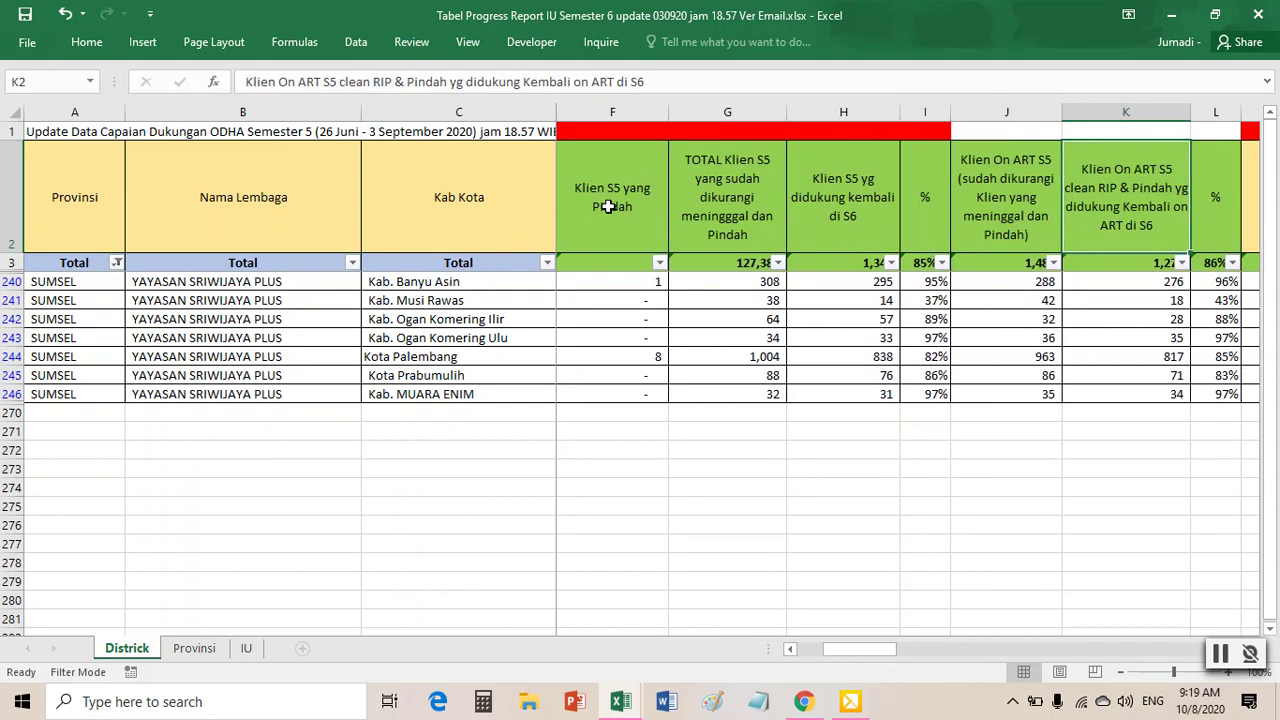
{"action": "key", "text": "Right"}
{"action": "key", "text": "Right"}
{"action": "key", "text": "Right"}
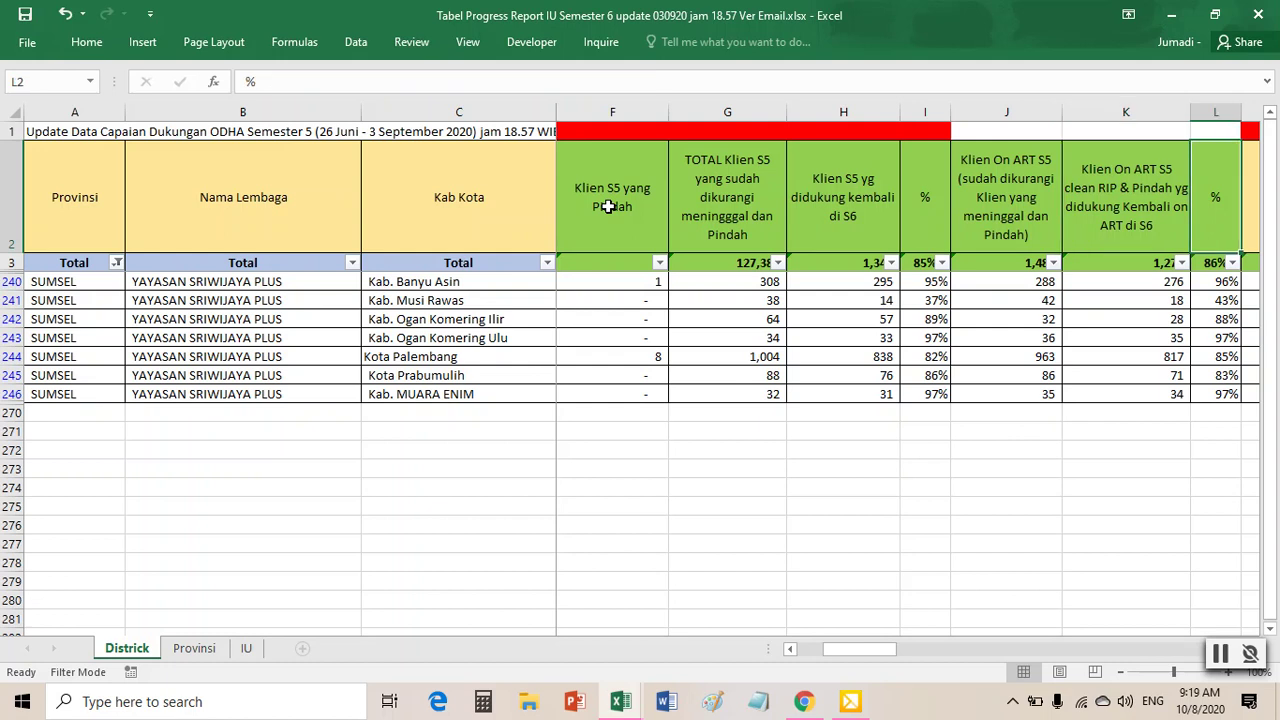
{"action": "key", "text": "Right"}
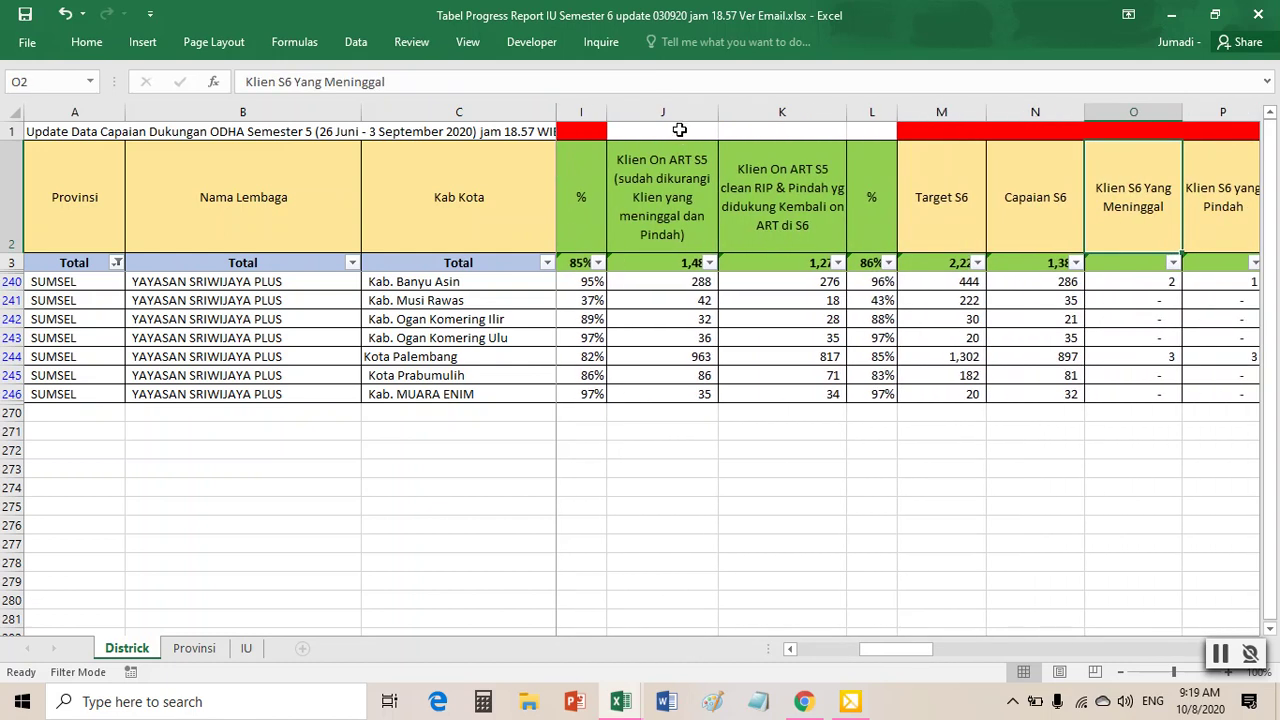
- Fill cells J1:K1 and T1 yellow
{"action": "left_click_drag", "start_coordinate": [679, 130], "coordinate": [767, 126]}
{"action": "right_click", "coordinate": [767, 126]}
{"action": "left_click", "coordinate": [842, 99]}
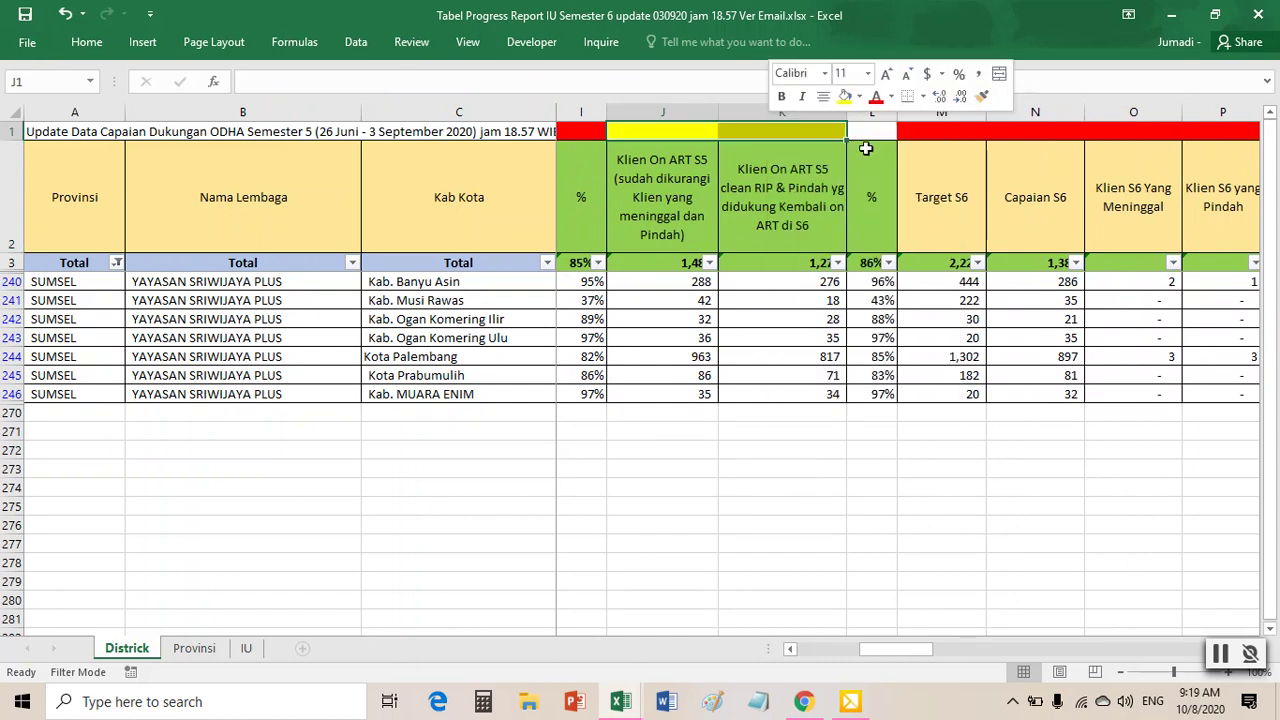
{"action": "left_click", "coordinate": [871, 134]}
{"action": "key", "text": "Right"}
{"action": "key", "text": "Right"}
{"action": "key", "text": "Right"}
{"action": "key", "text": "Right"}
{"action": "key", "text": "Right"}
{"action": "key", "text": "Right"}
{"action": "key", "text": "Right"}
{"action": "key", "text": "Right"}
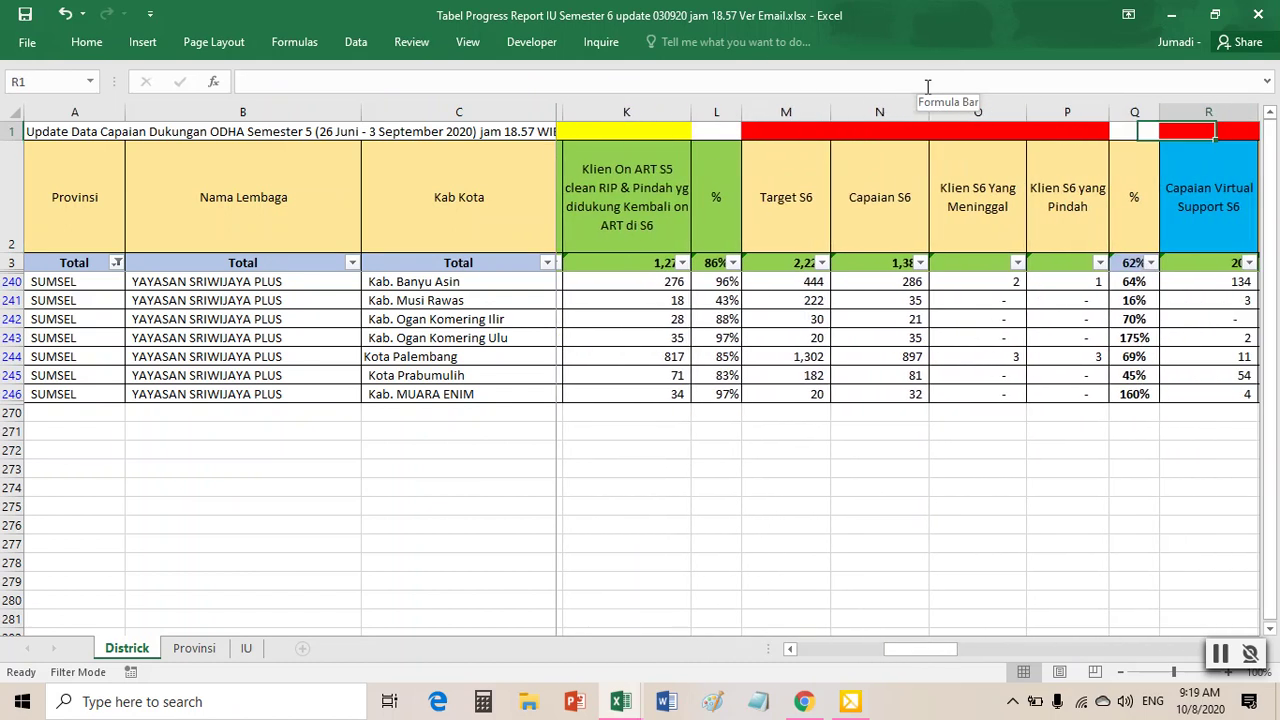
{"action": "key", "text": "Right"}
{"action": "key", "text": "Right"}
{"action": "key", "text": "Right"}
{"action": "key", "text": "Right"}
{"action": "key", "text": "Right"}
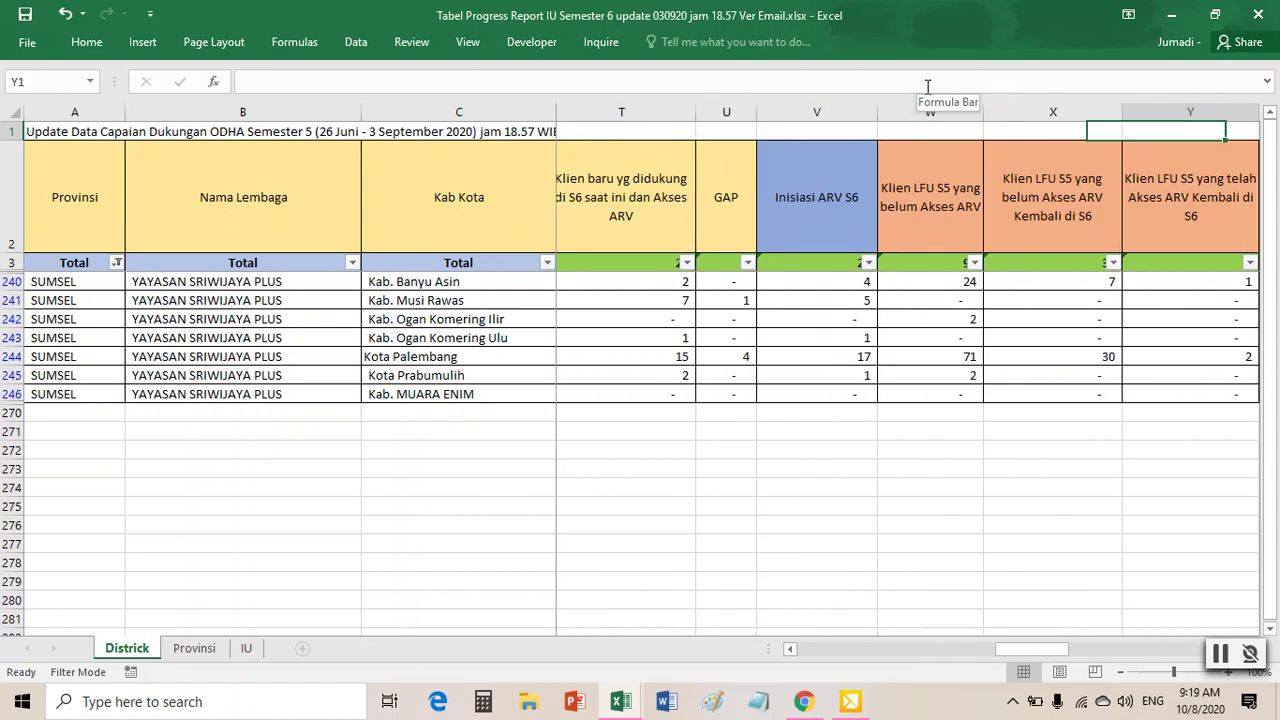
{"action": "key", "text": "Left"}
{"action": "key", "text": "Left"}
{"action": "key", "text": "Left"}
{"action": "key", "text": "Left"}
{"action": "key", "text": "Left"}
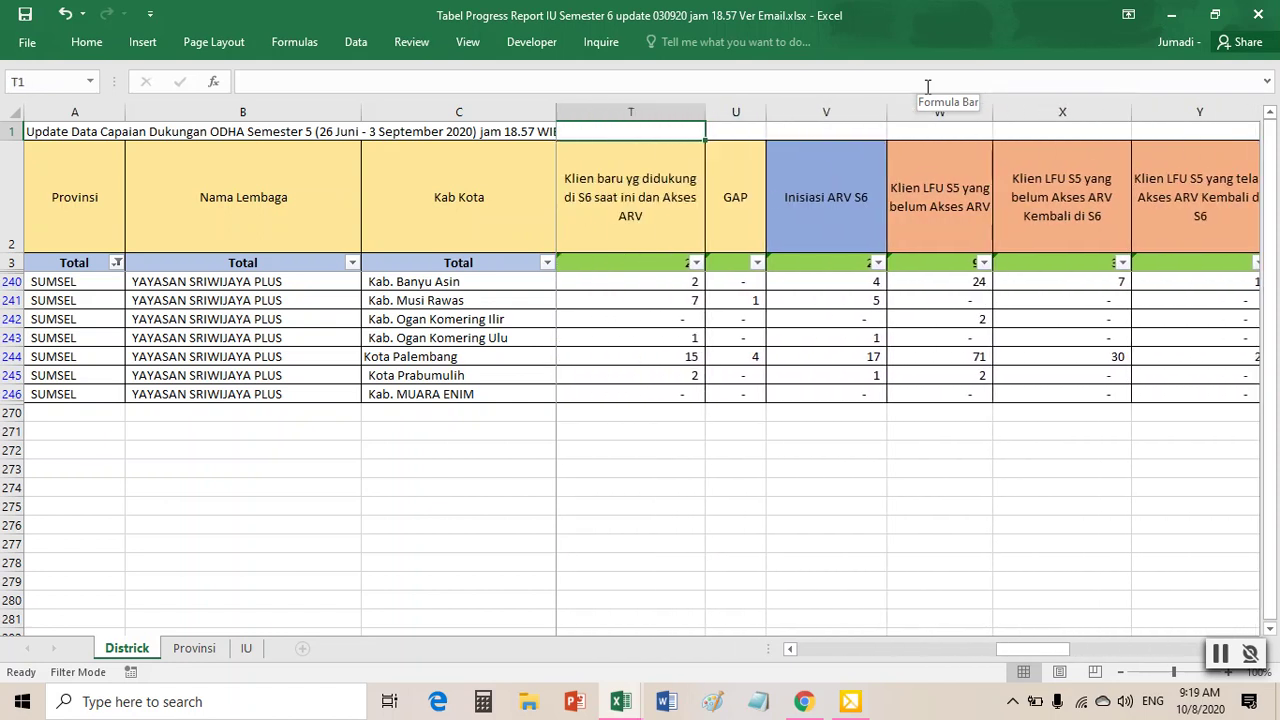
{"action": "right_click", "coordinate": [616, 134]}
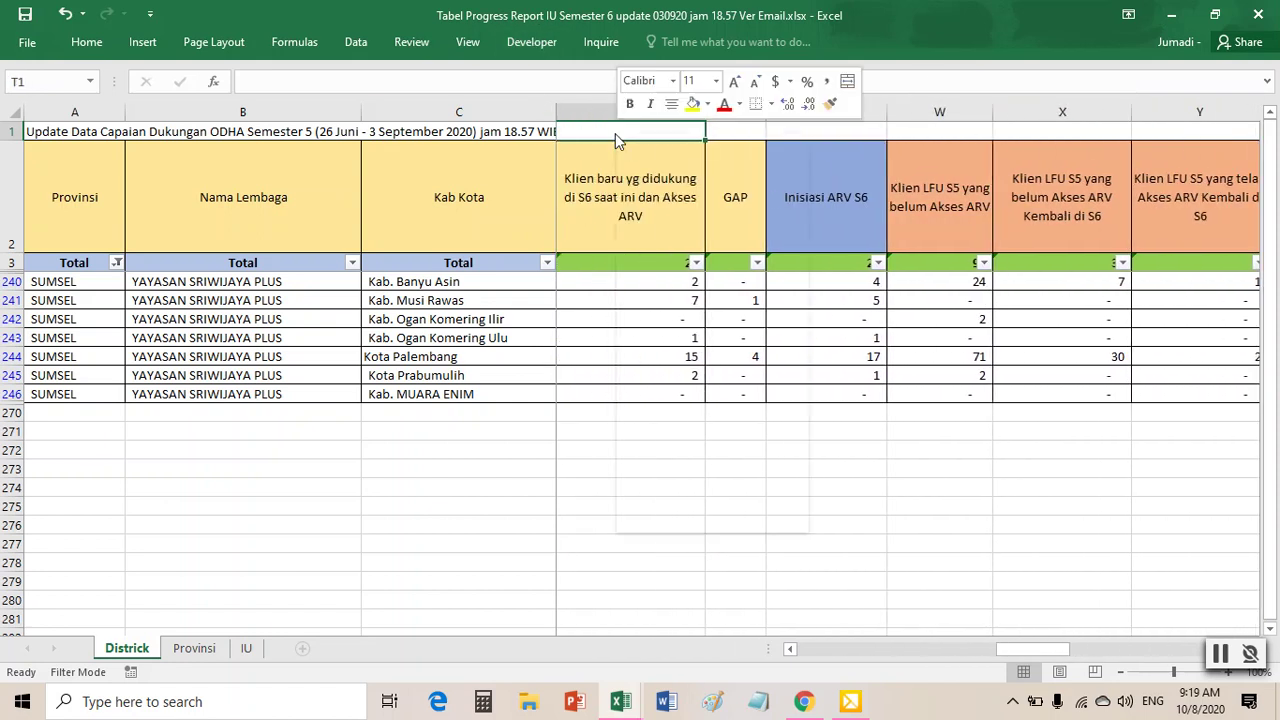
{"action": "left_click", "coordinate": [694, 104]}
- Fill cell V1 and the row 1 range AE1:AL1 yellow
{"action": "left_click", "coordinate": [843, 136]}
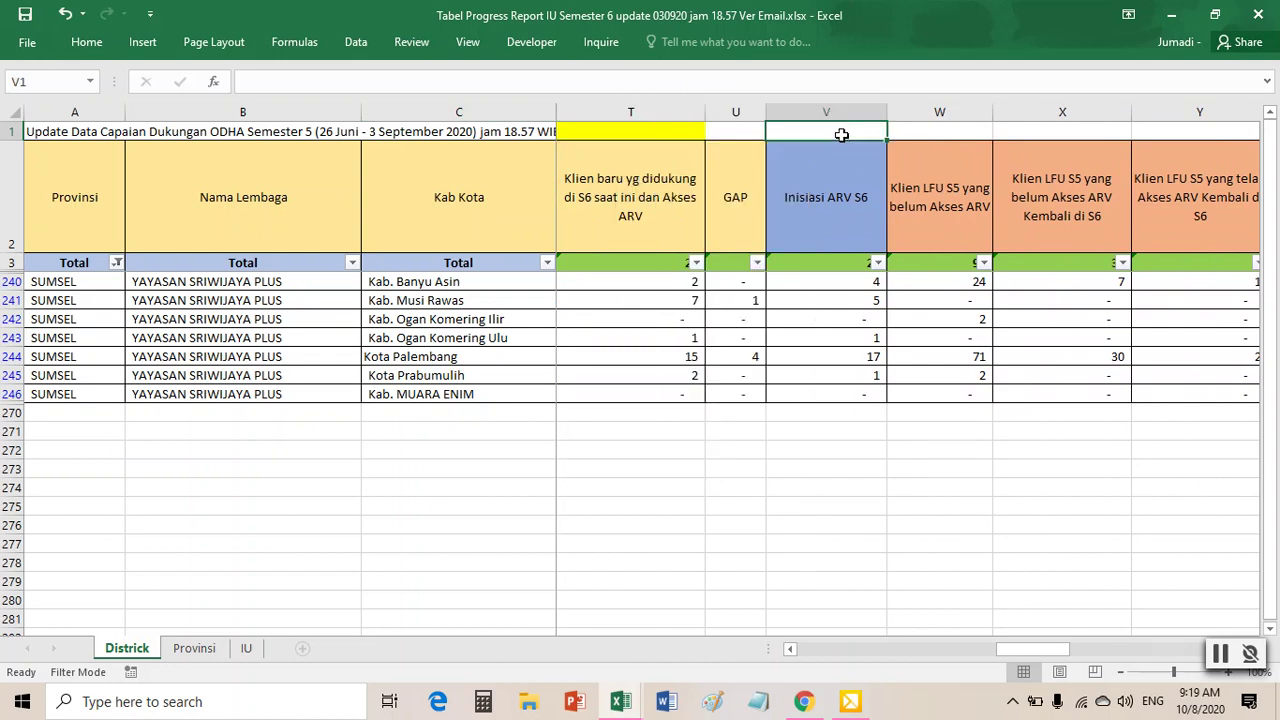
{"action": "right_click", "coordinate": [843, 140]}
{"action": "left_click", "coordinate": [918, 105]}
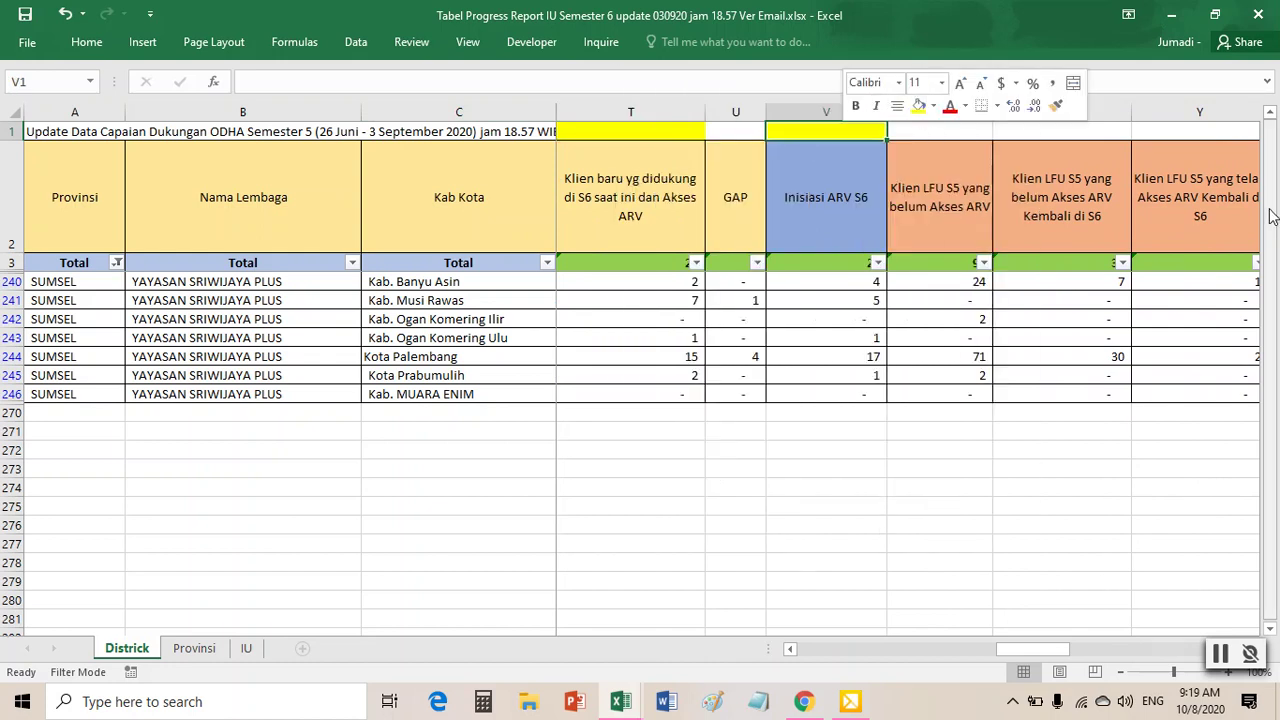
{"action": "key", "text": "Right"}
{"action": "key", "text": "Right"}
{"action": "key", "text": "Right"}
{"action": "key", "text": "Right"}
{"action": "key", "text": "Right"}
{"action": "key", "text": "Right"}
{"action": "key", "text": "Right"}
{"action": "key", "text": "Right"}
{"action": "key", "text": "Right"}
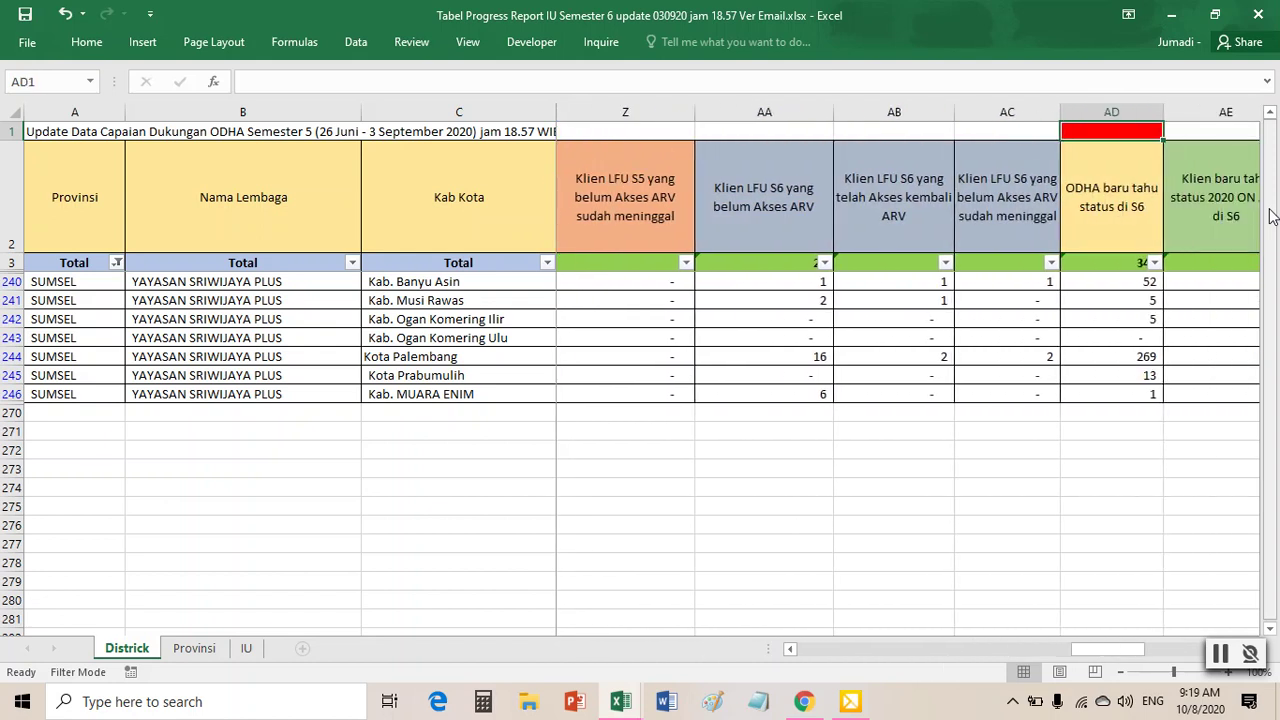
{"action": "key", "text": "Right"}
{"action": "key", "text": "Right"}
{"action": "key", "text": "Right"}
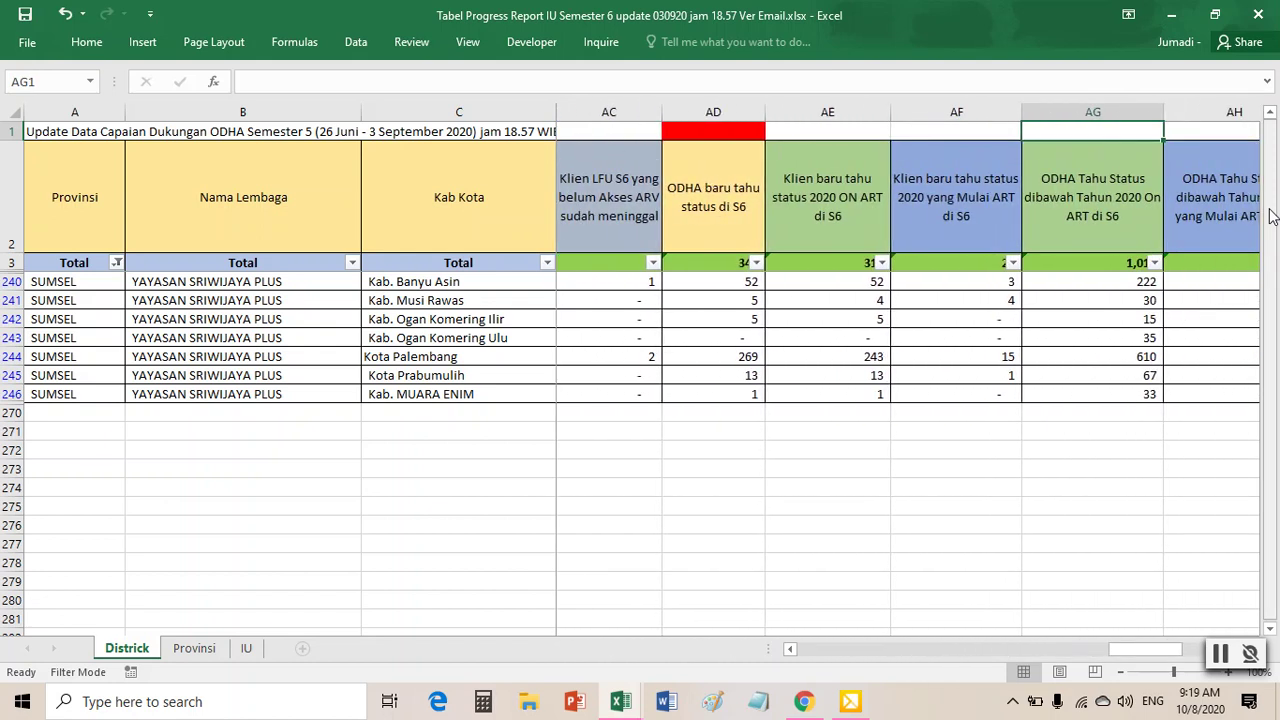
{"action": "key", "text": "Right"}
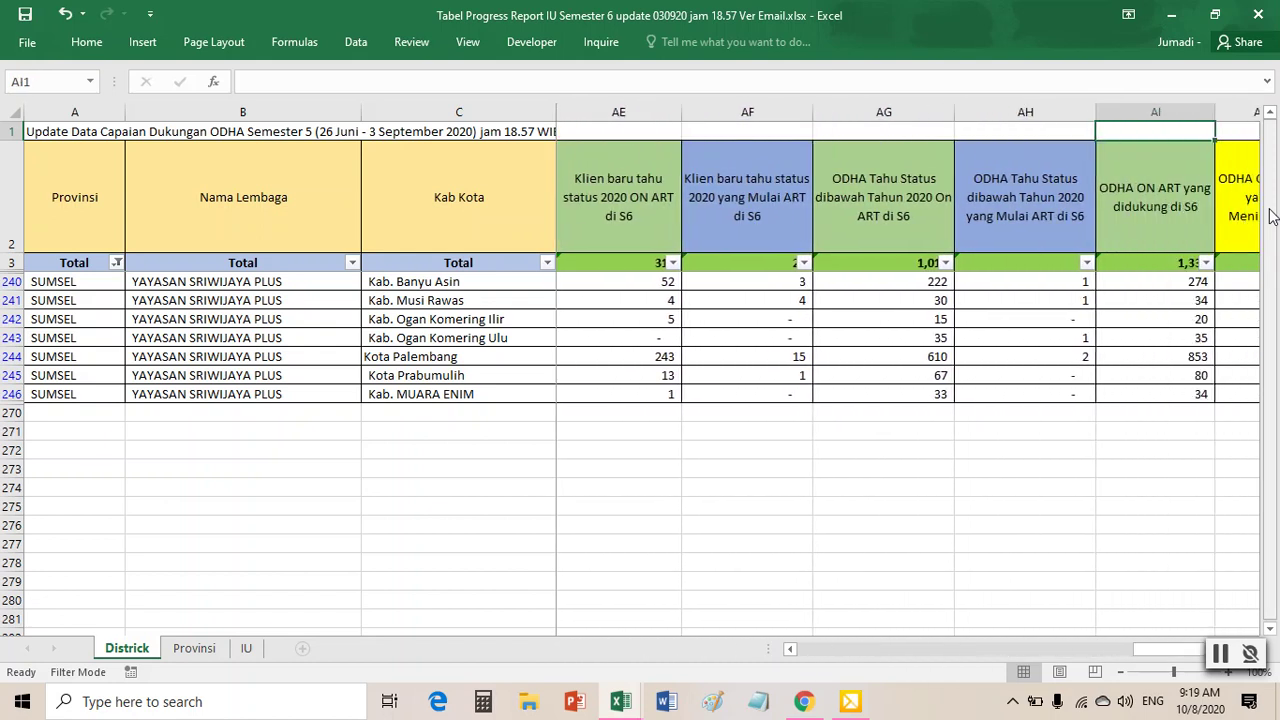
{"action": "left_click_drag", "start_coordinate": [615, 131], "coordinate": [1193, 128]}
{"action": "right_click", "coordinate": [1193, 128]}
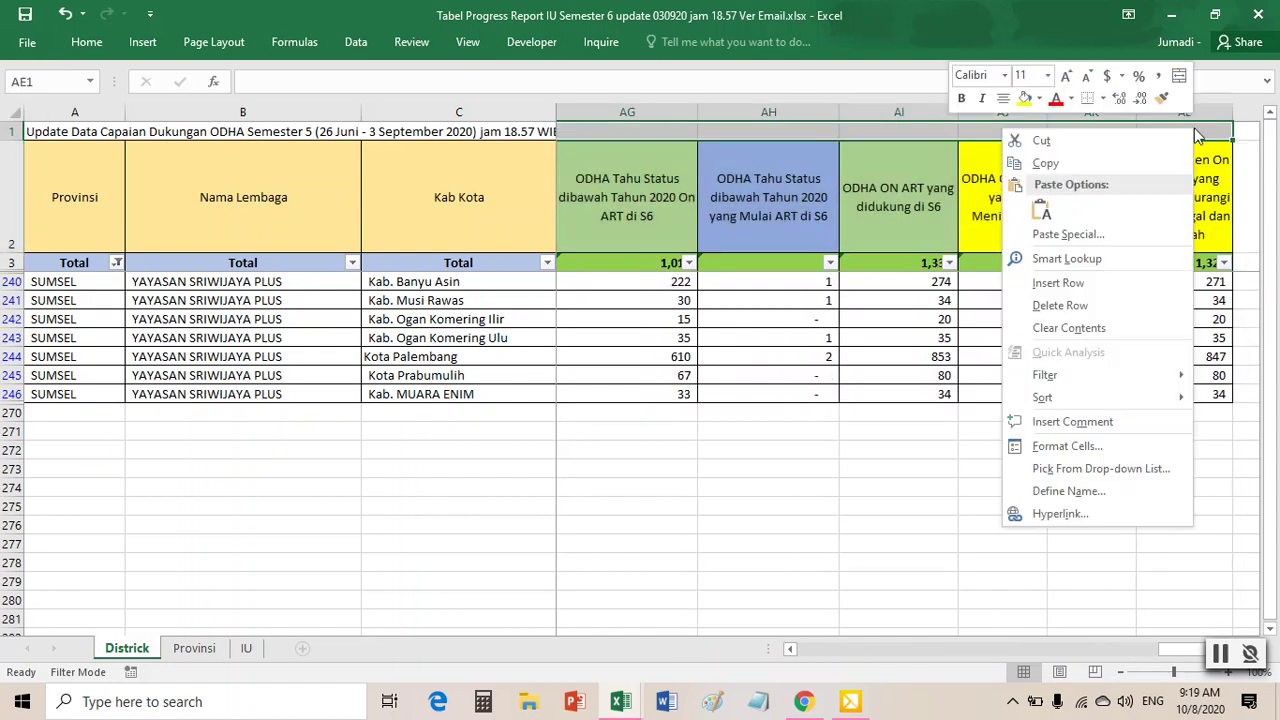
{"action": "left_click", "coordinate": [1030, 102]}
{"action": "left_click", "coordinate": [995, 281]}
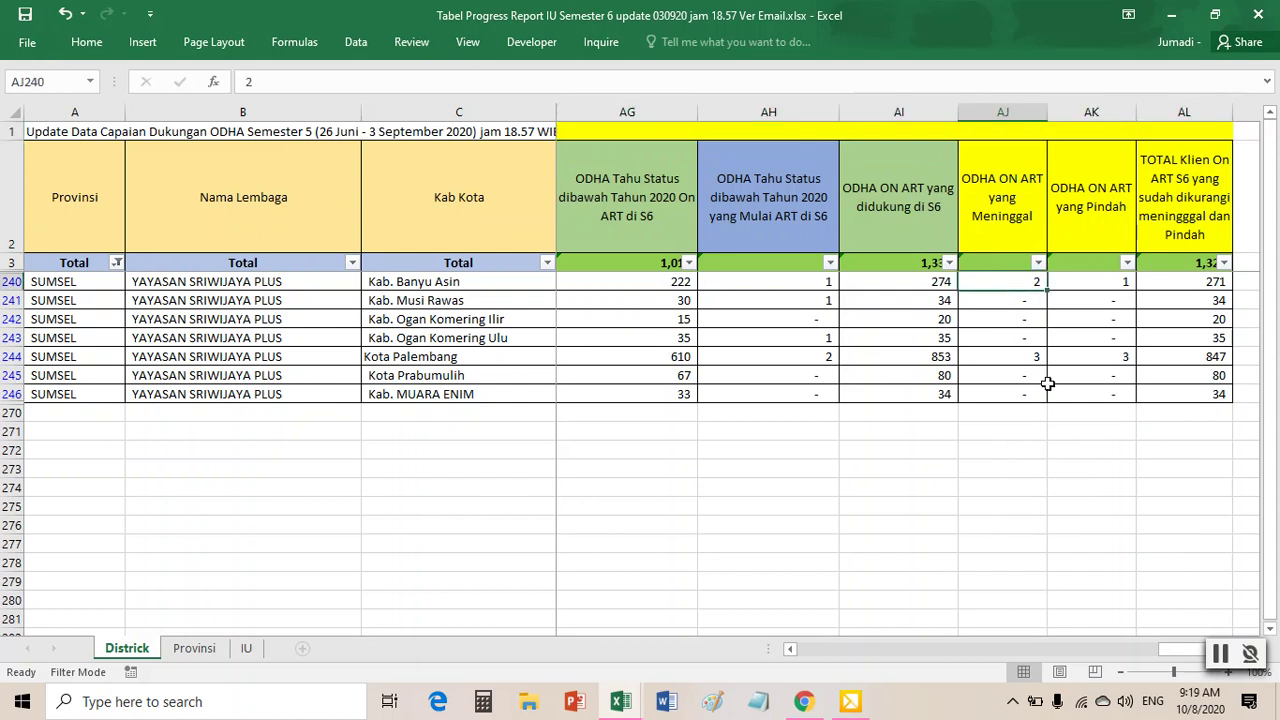
{"action": "left_click_drag", "start_coordinate": [1173, 654], "coordinate": [830, 654]}
- Delete the master (2) sheet in olah data sriplus and show the master sheet
{"action": "mouse_move", "coordinate": [620, 702]}
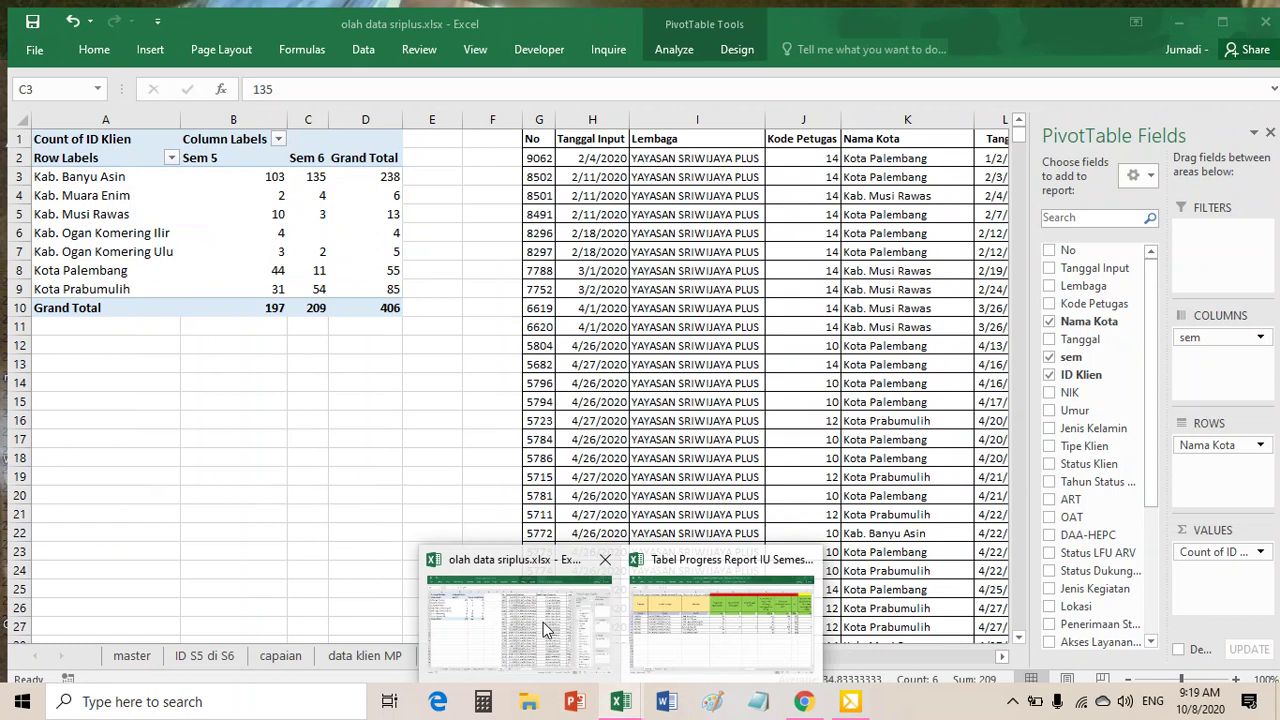
{"action": "left_click", "coordinate": [543, 622]}
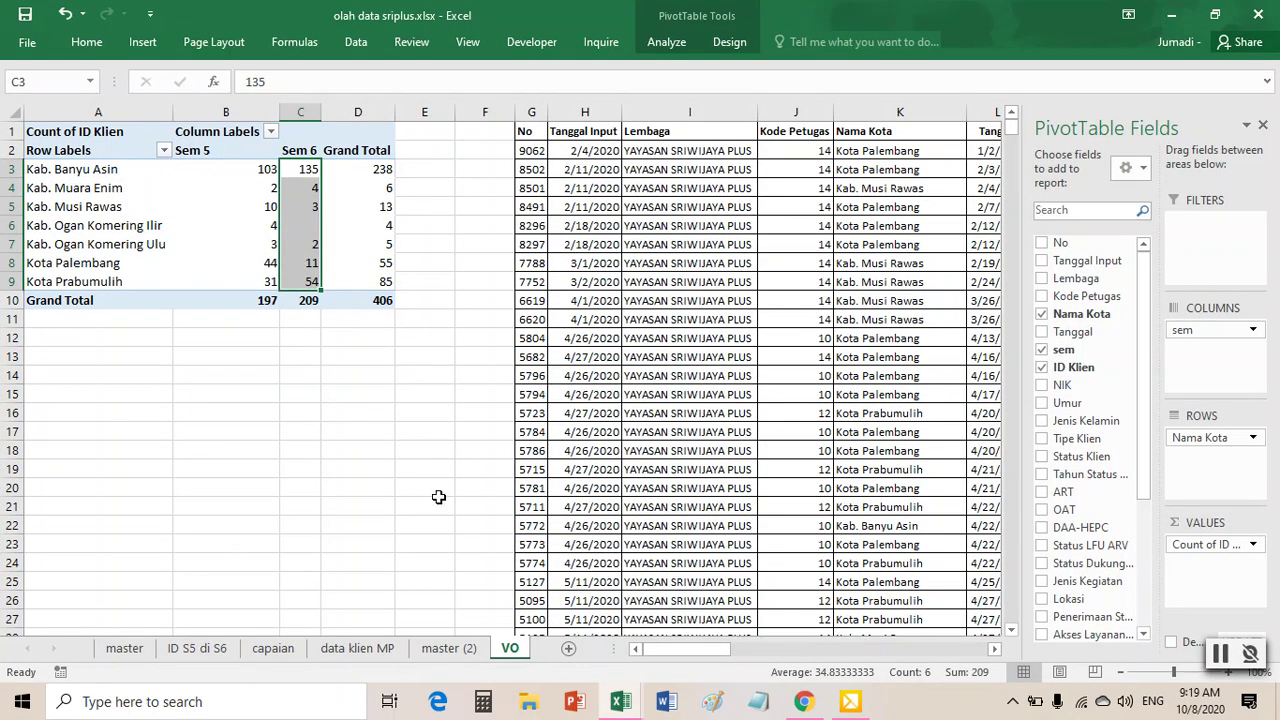
{"action": "left_click", "coordinate": [440, 650]}
{"action": "right_click", "coordinate": [440, 652]}
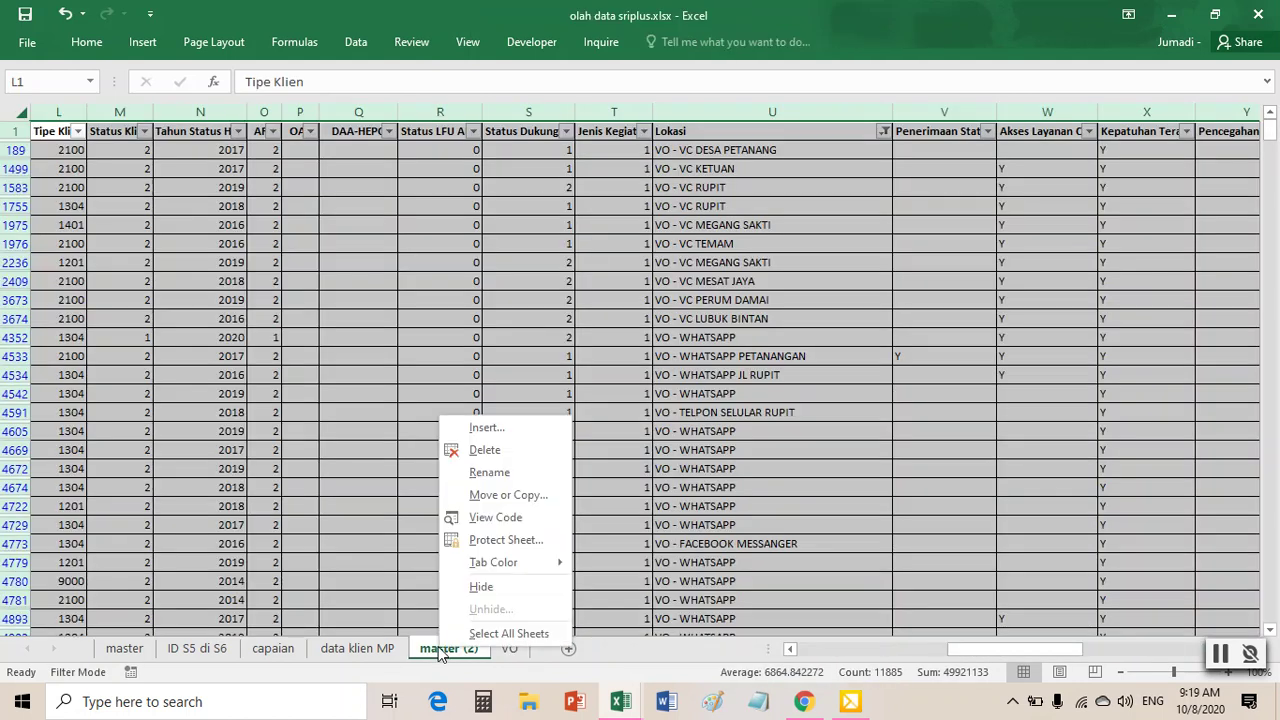
{"action": "left_click", "coordinate": [494, 452]}
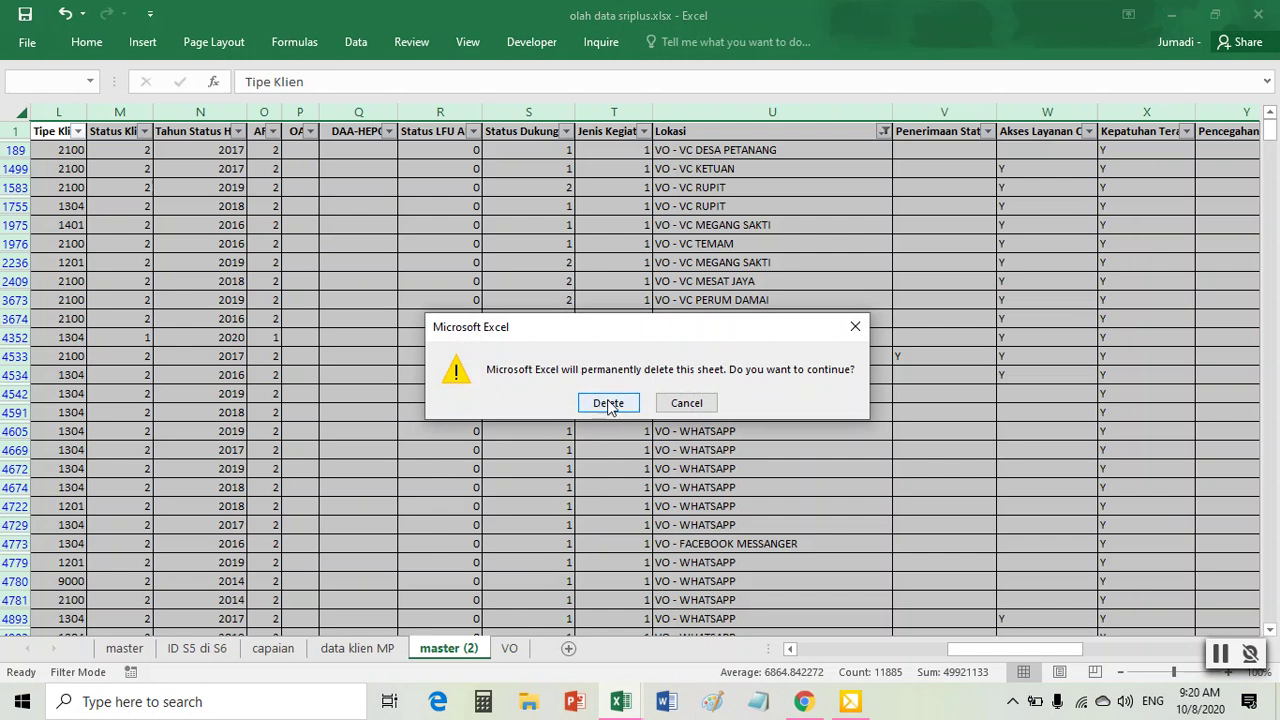
{"action": "left_click", "coordinate": [607, 400]}
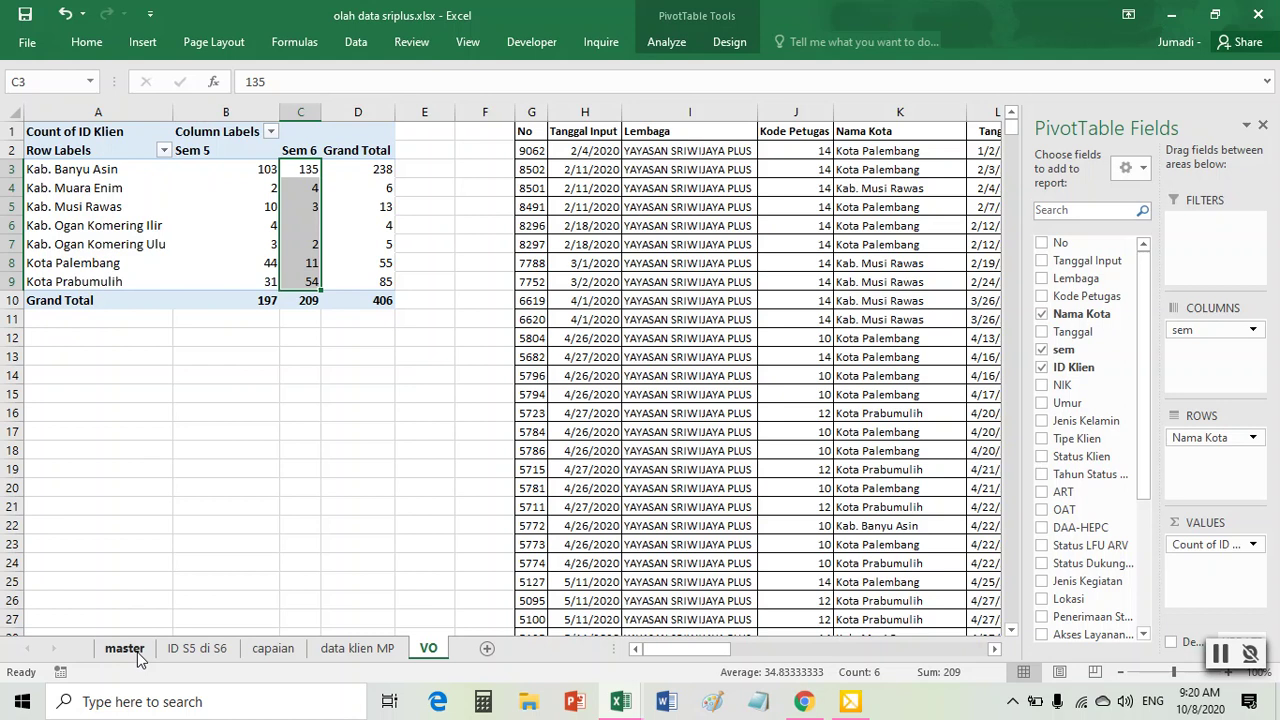
{"action": "left_click", "coordinate": [124, 648]}
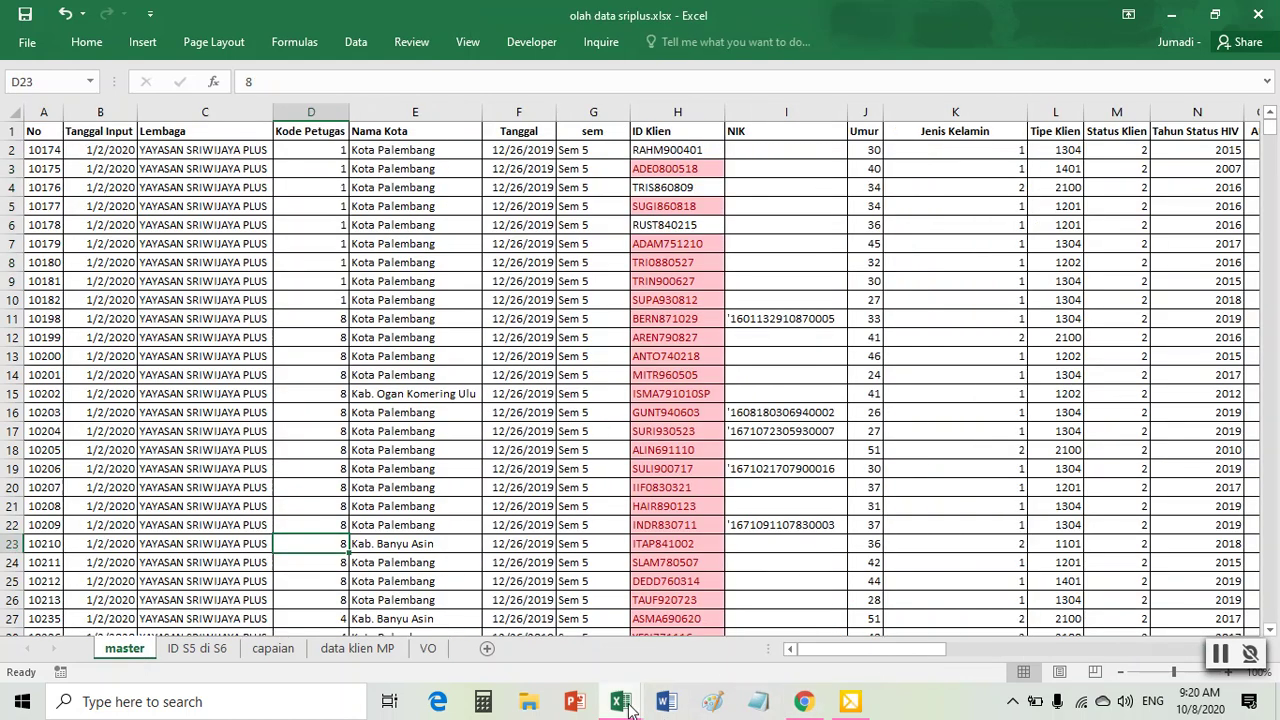
- Check the on-ART S5 and S6 headers in the progress report, then return to olah data sriplus
{"action": "mouse_move", "coordinate": [628, 708]}
{"action": "left_click", "coordinate": [765, 650]}
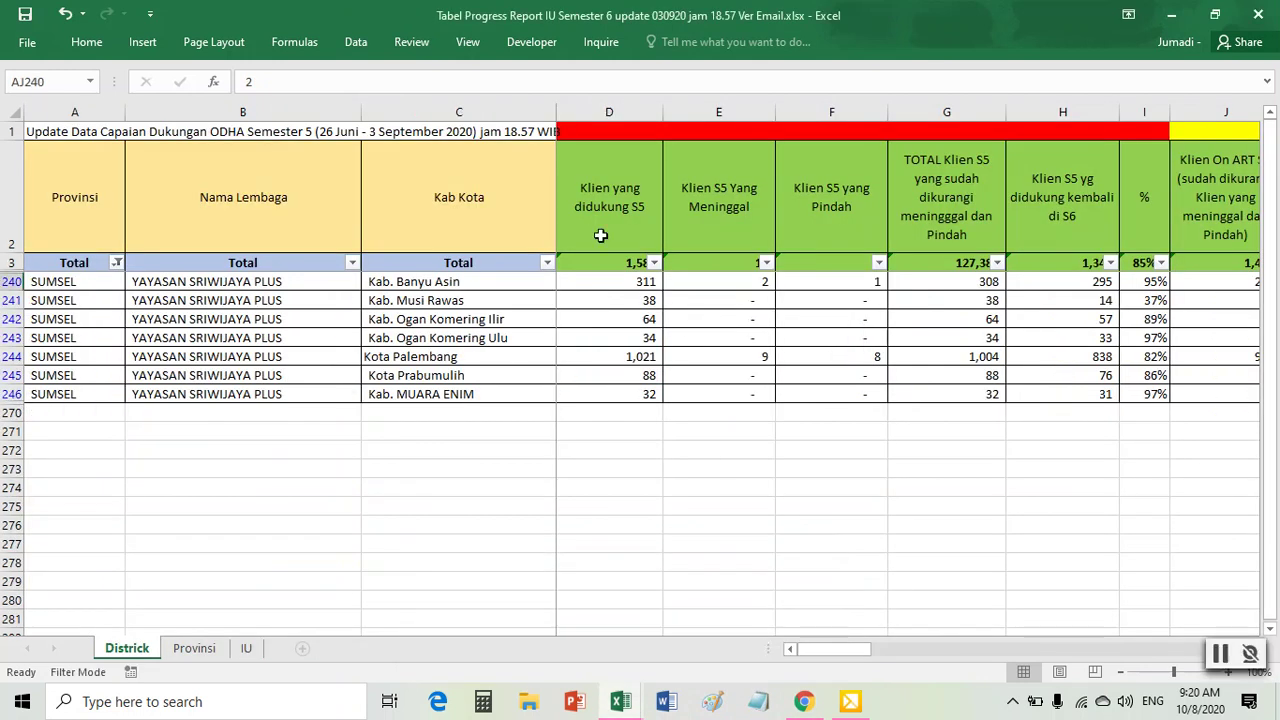
{"action": "key", "text": "Right"}
{"action": "key", "text": "Right"}
{"action": "key", "text": "Right"}
{"action": "key", "text": "Right"}
{"action": "key", "text": "Right"}
{"action": "key", "text": "Right"}
{"action": "key", "text": "Right"}
{"action": "key", "text": "Right"}
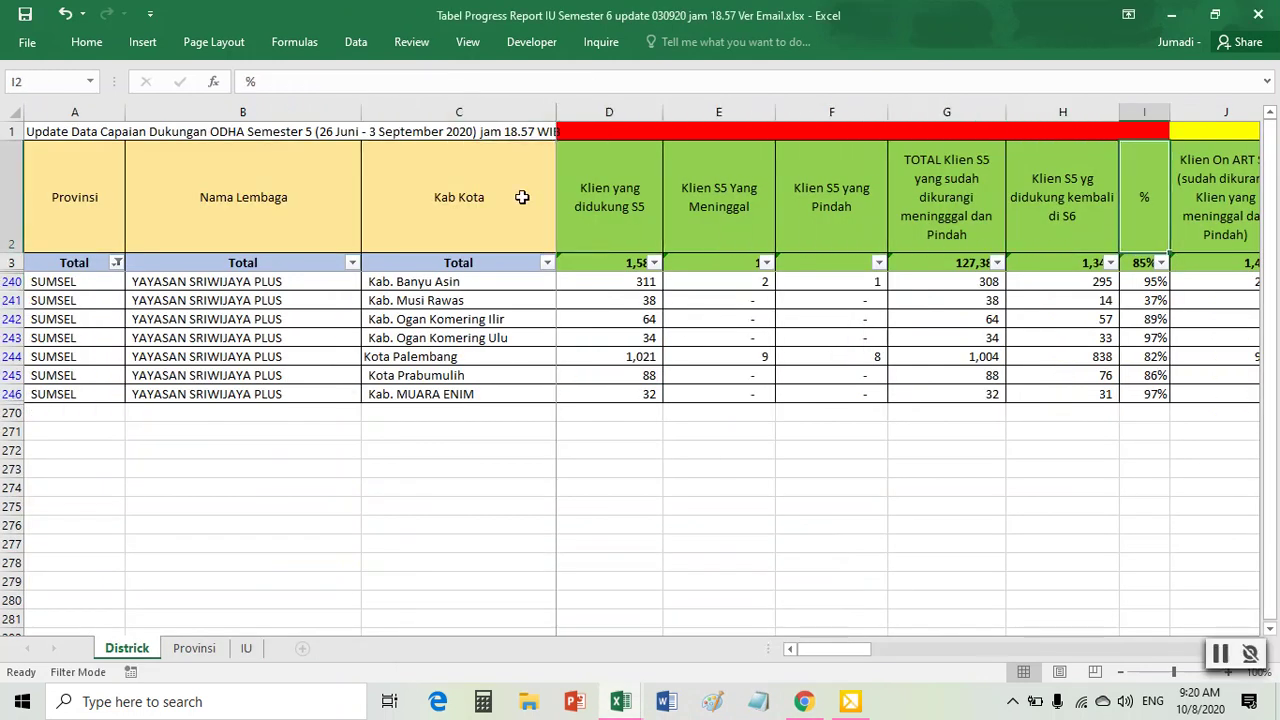
{"action": "key", "text": "Right"}
{"action": "key", "text": "Right"}
{"action": "key", "text": "Right"}
{"action": "key", "text": "Right"}
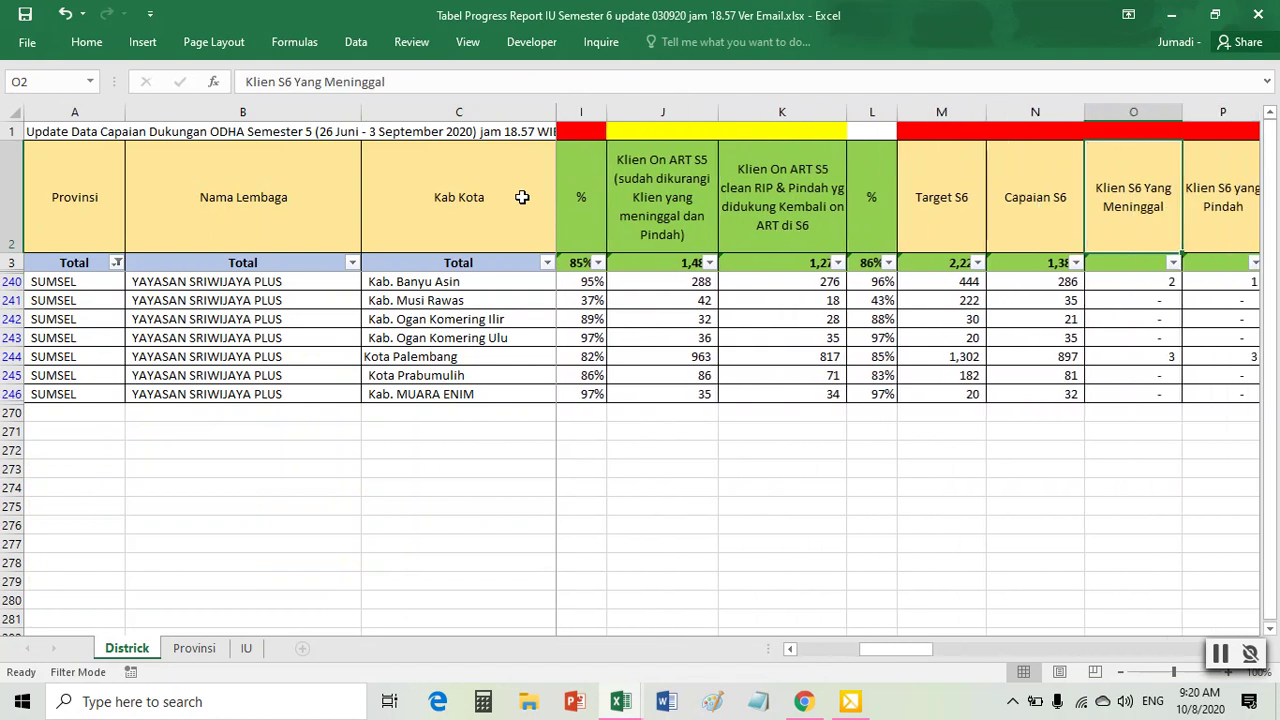
{"action": "scroll", "coordinate": [786, 477], "scroll_direction": "up", "scroll_amount": 1}
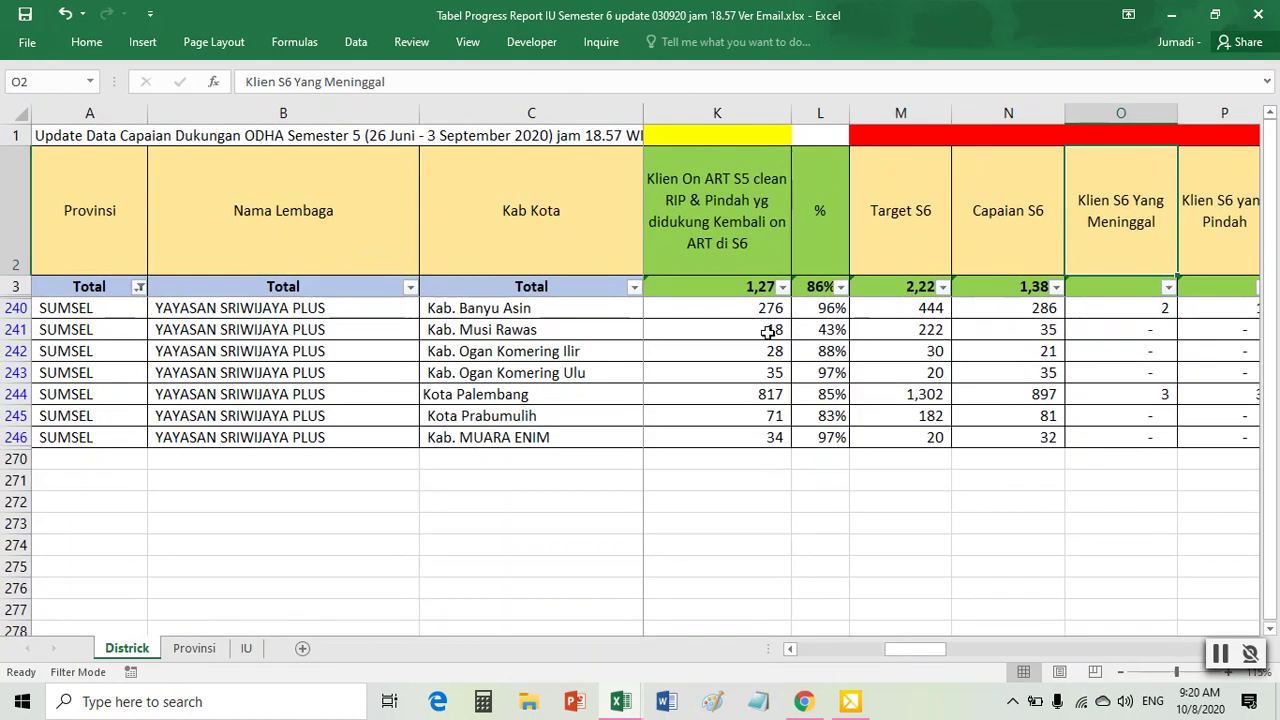
{"action": "left_click", "coordinate": [735, 227]}
{"action": "key", "text": "Left"}
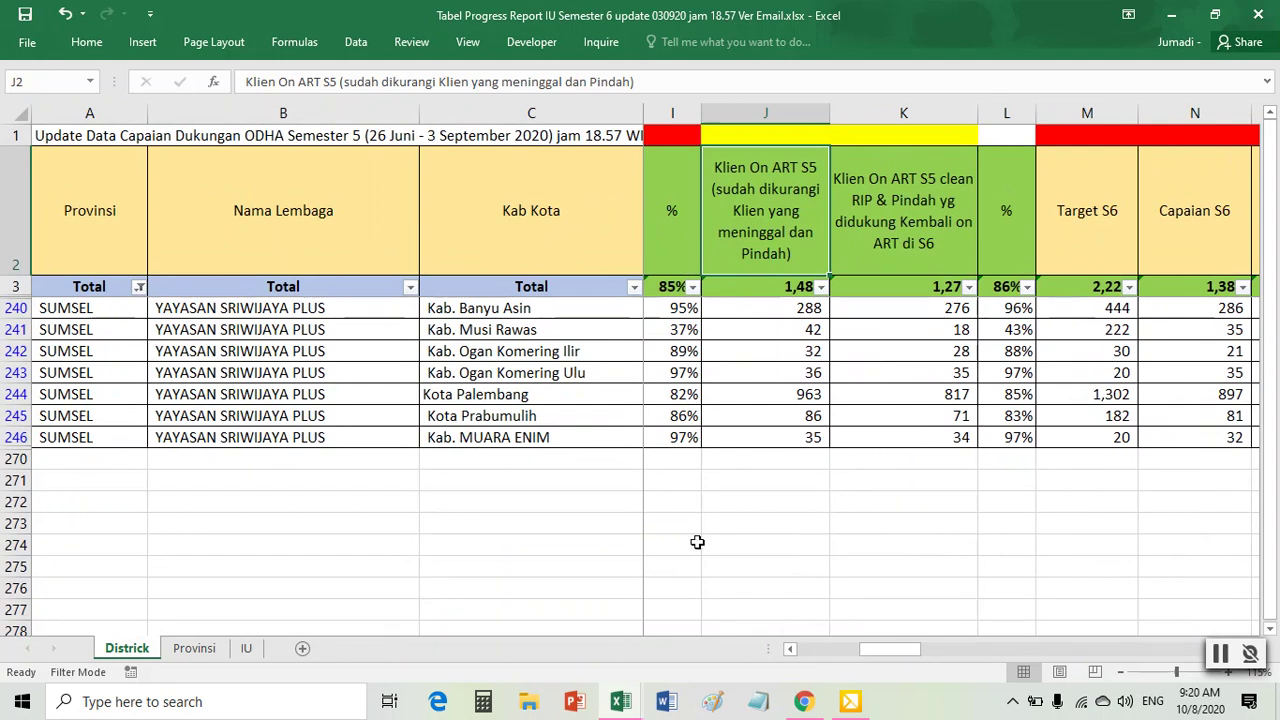
{"action": "mouse_move", "coordinate": [630, 708]}
{"action": "left_click", "coordinate": [594, 619]}
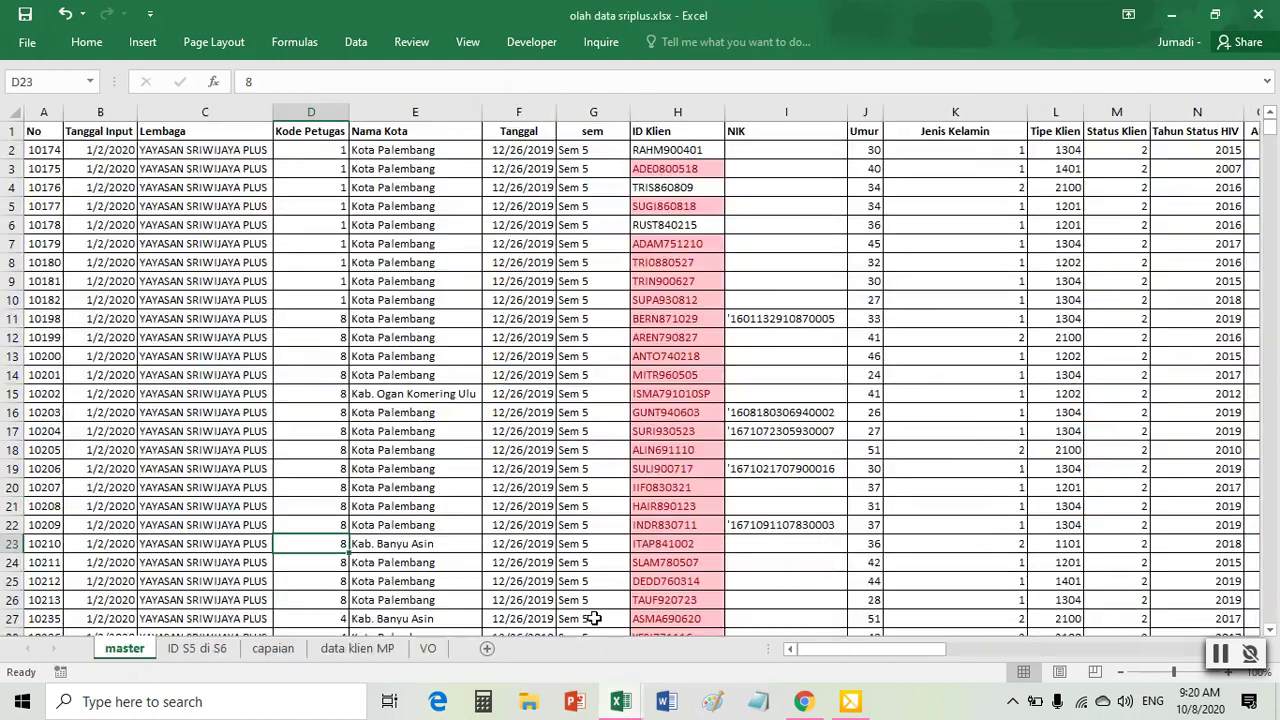
- Turn on Data > Filter for the master client table
{"action": "left_click", "coordinate": [476, 356]}
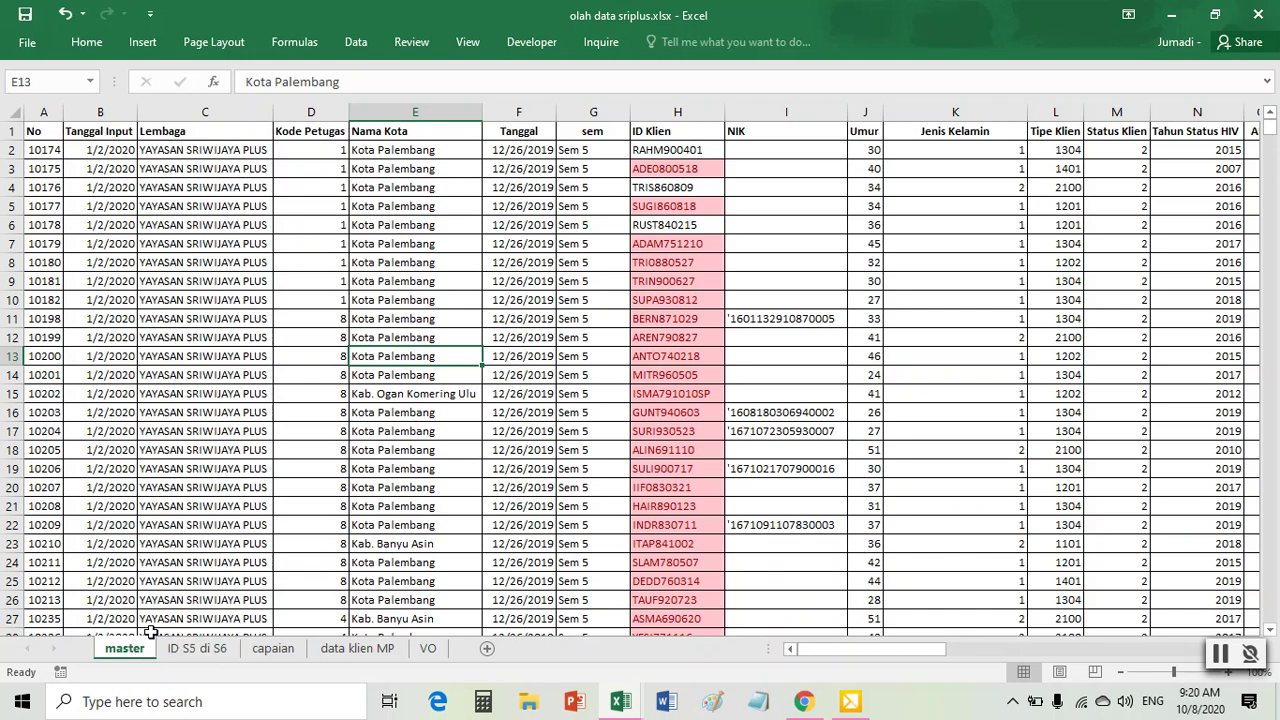
{"action": "left_click", "coordinate": [578, 412]}
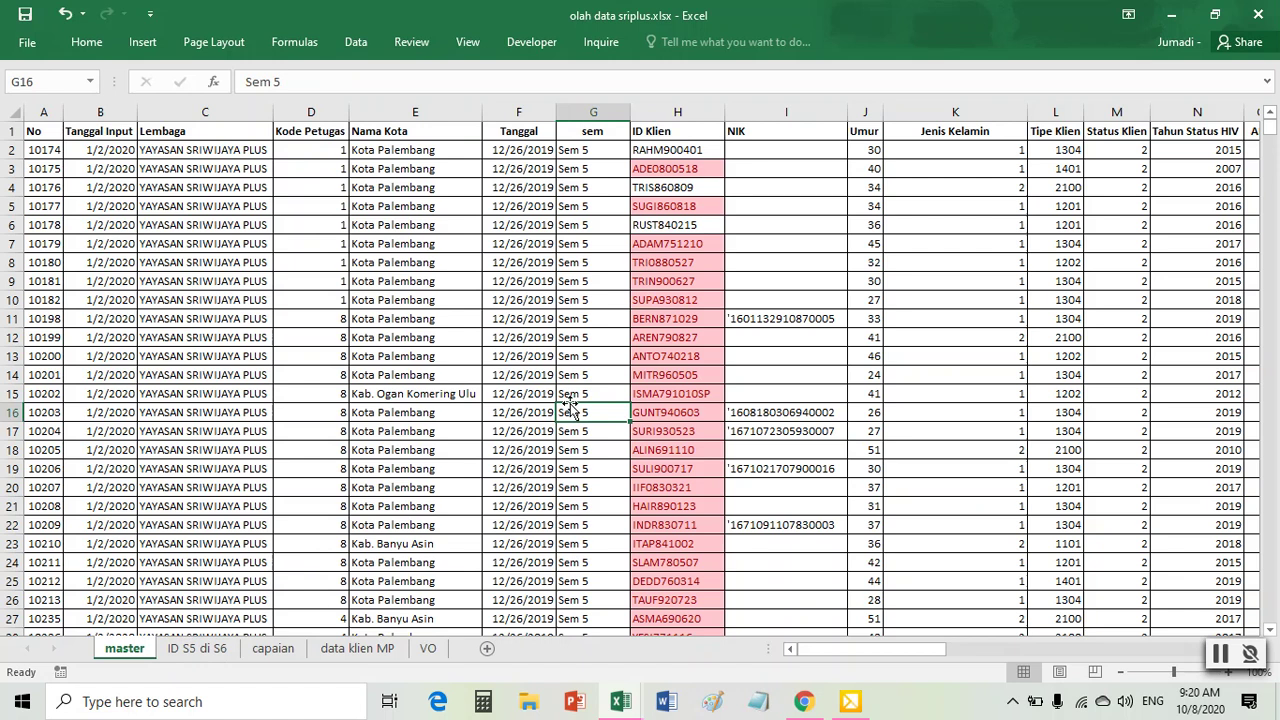
{"action": "left_click", "coordinate": [356, 42]}
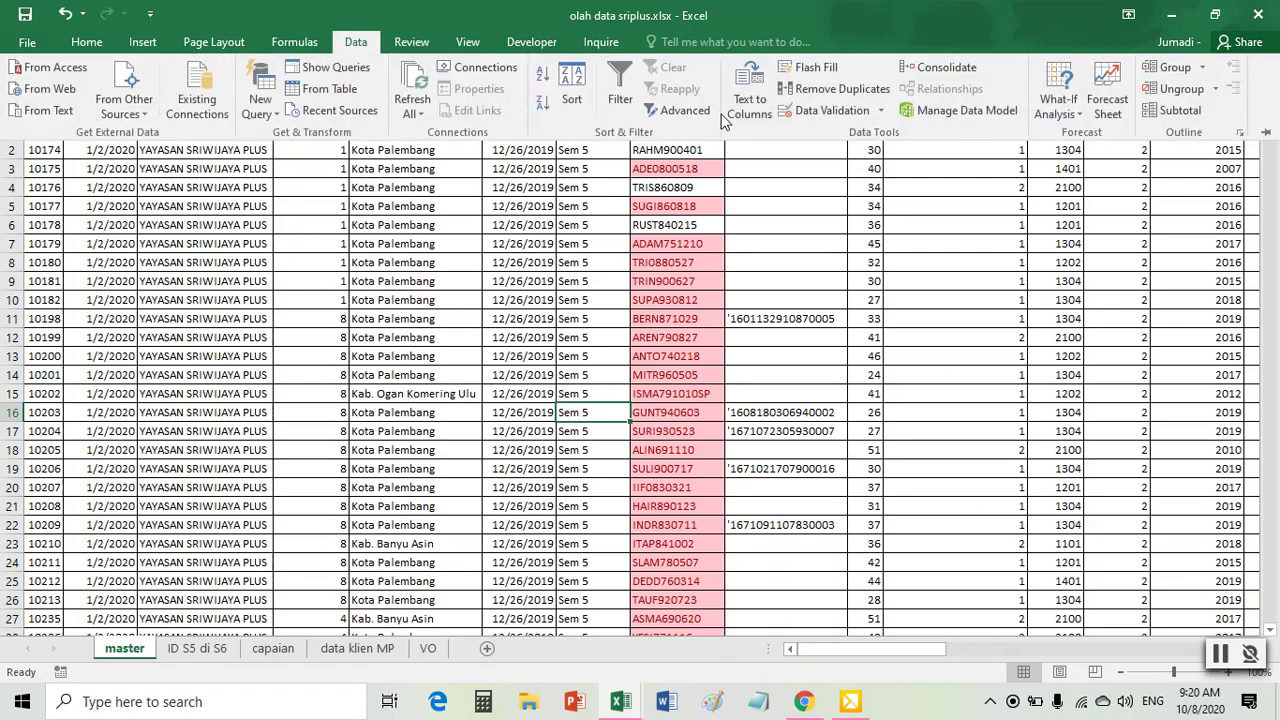
{"action": "left_click_drag", "start_coordinate": [408, 228], "coordinate": [572, 356]}
{"action": "left_click", "coordinate": [537, 379]}
{"action": "left_click", "coordinate": [586, 258]}
{"action": "left_click", "coordinate": [491, 246]}
{"action": "left_click", "coordinate": [404, 229]}
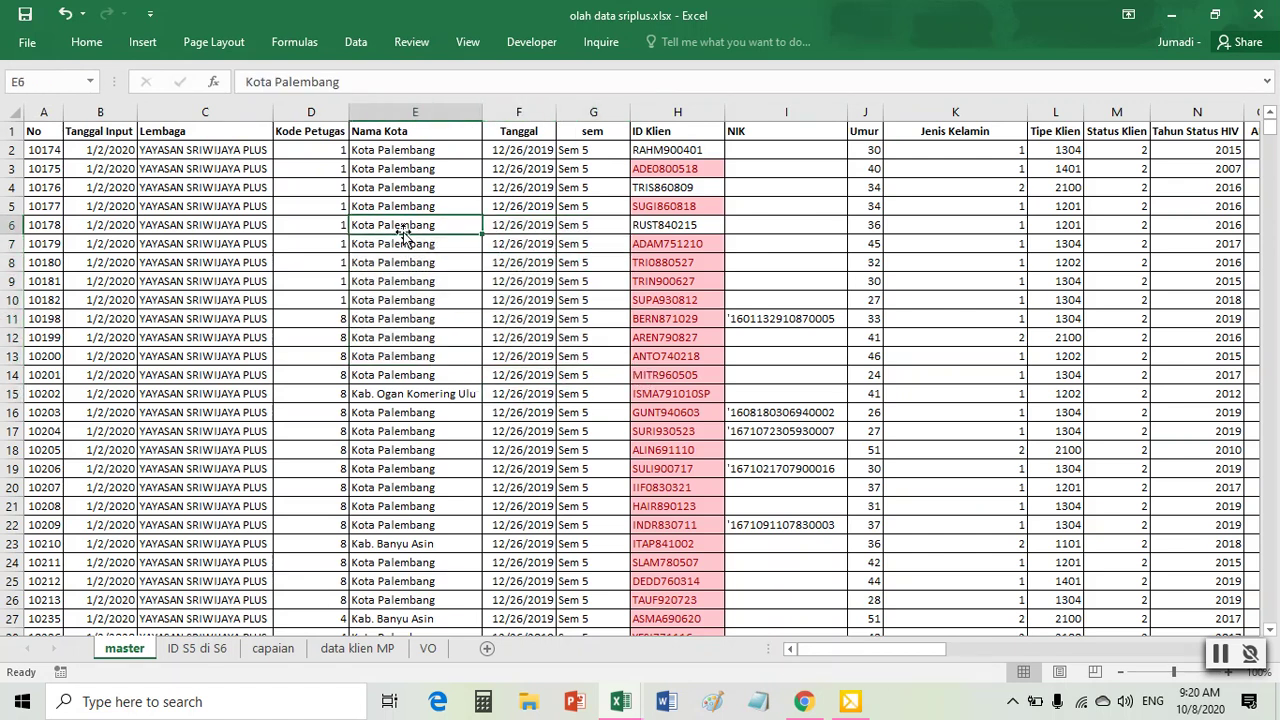
{"action": "left_click", "coordinate": [355, 45]}
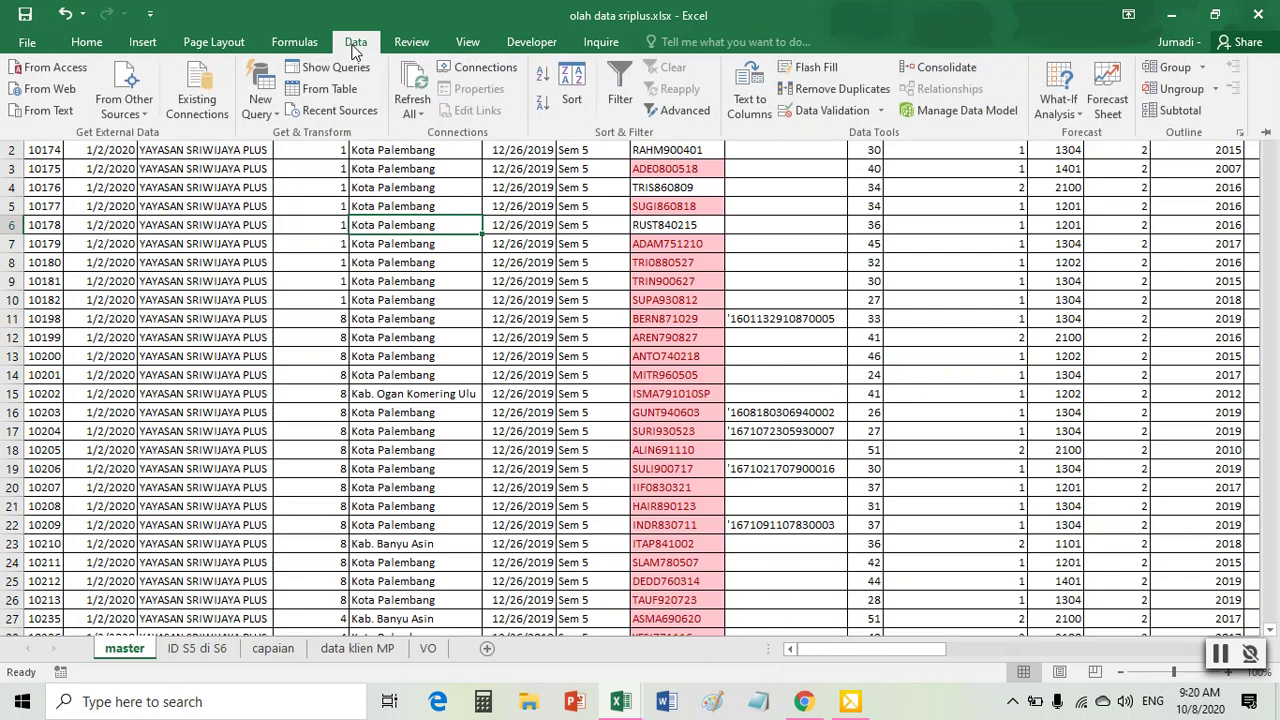
{"action": "left_click", "coordinate": [615, 110]}
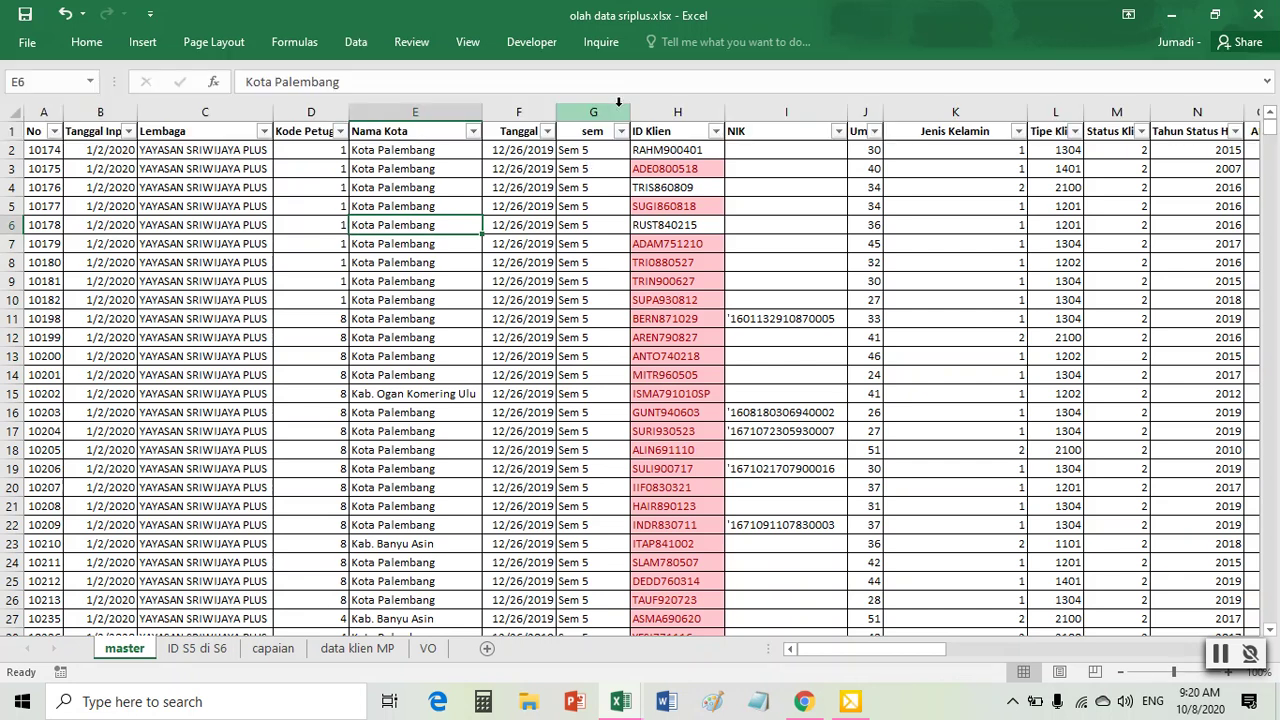
- Filter the sem column to Sem 5 only, excluding Sem 6
{"action": "left_click", "coordinate": [620, 132]}
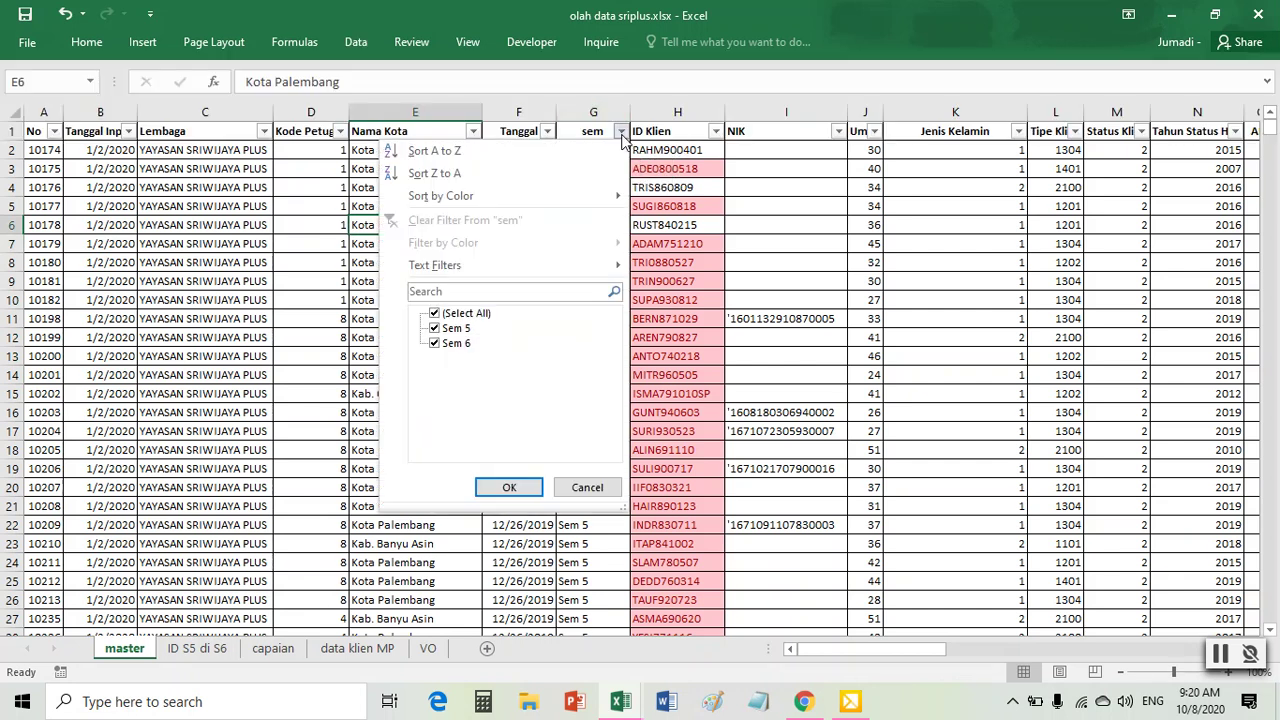
{"action": "left_click", "coordinate": [435, 343]}
{"action": "left_click", "coordinate": [509, 488]}
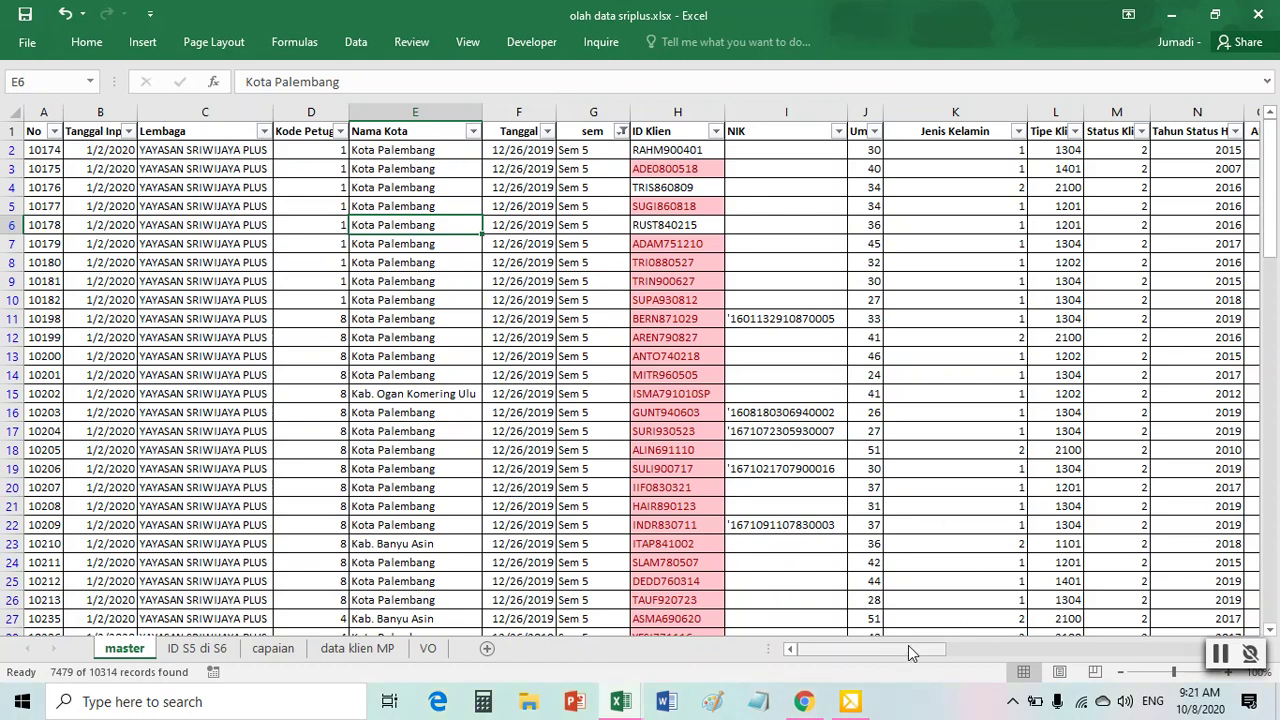
{"action": "left_click_drag", "start_coordinate": [905, 657], "coordinate": [998, 669]}
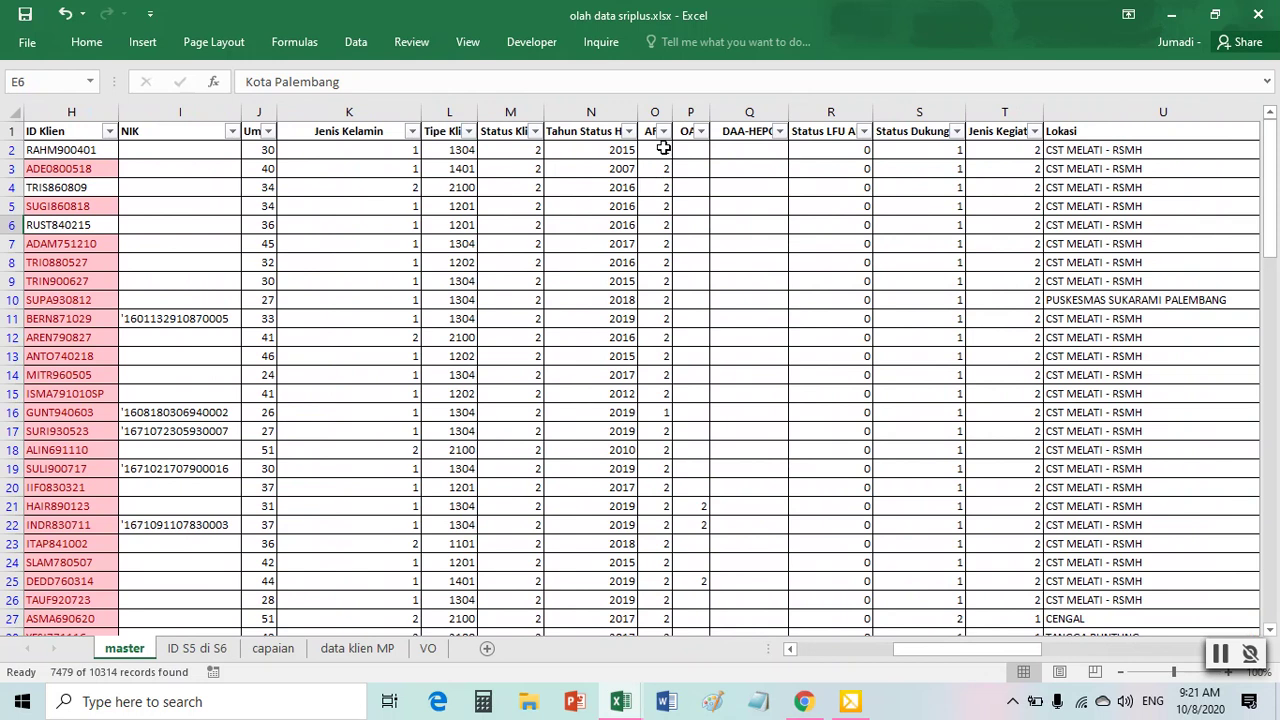
- Filter the ART column to keep only values 1 and 2
{"action": "left_click", "coordinate": [665, 132]}
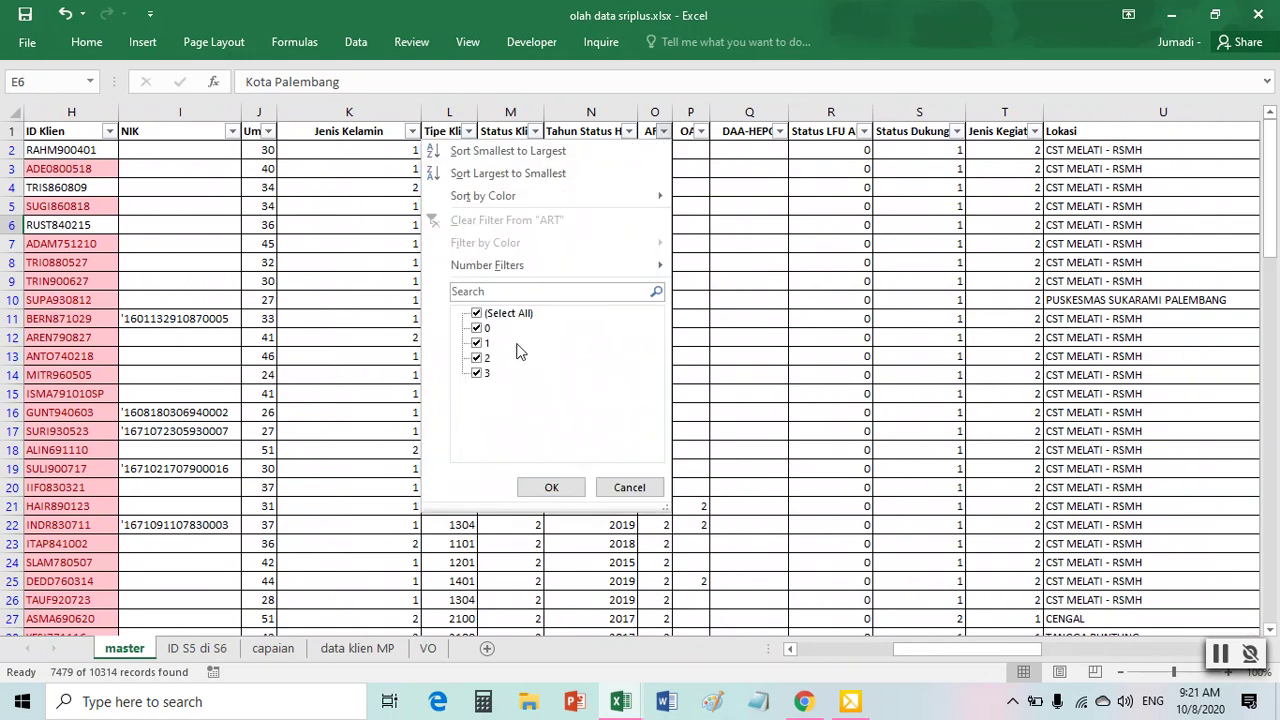
{"action": "left_click", "coordinate": [477, 373]}
{"action": "left_click", "coordinate": [477, 328]}
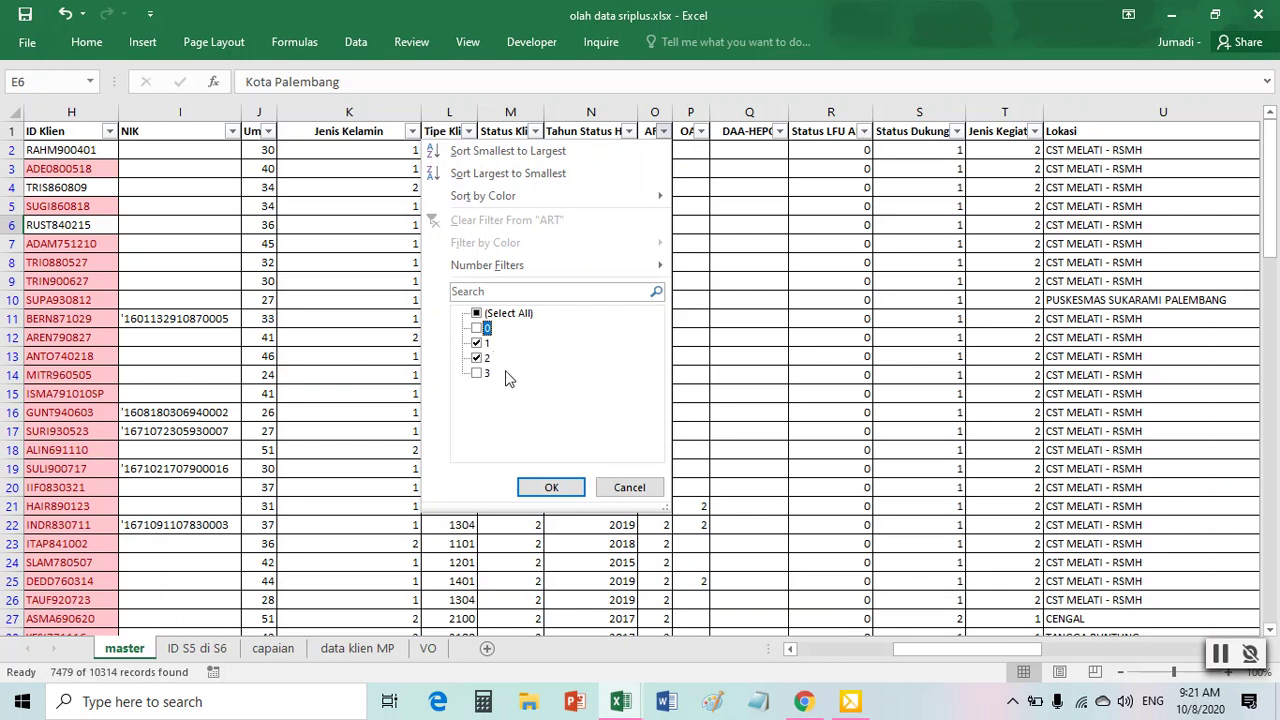
{"action": "left_click", "coordinate": [553, 488]}
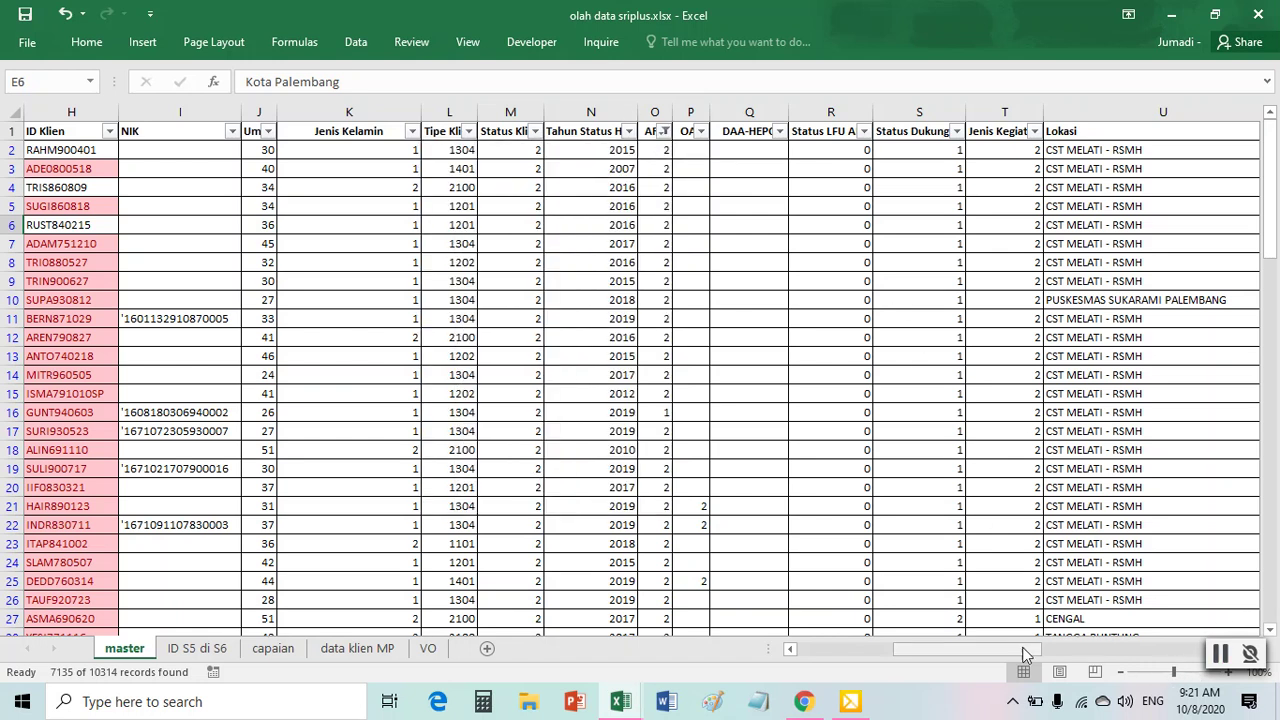
- Select the filtered table with Ctrl+A, then return the active cell to A1
{"action": "left_click_drag", "start_coordinate": [1045, 650], "coordinate": [945, 650]}
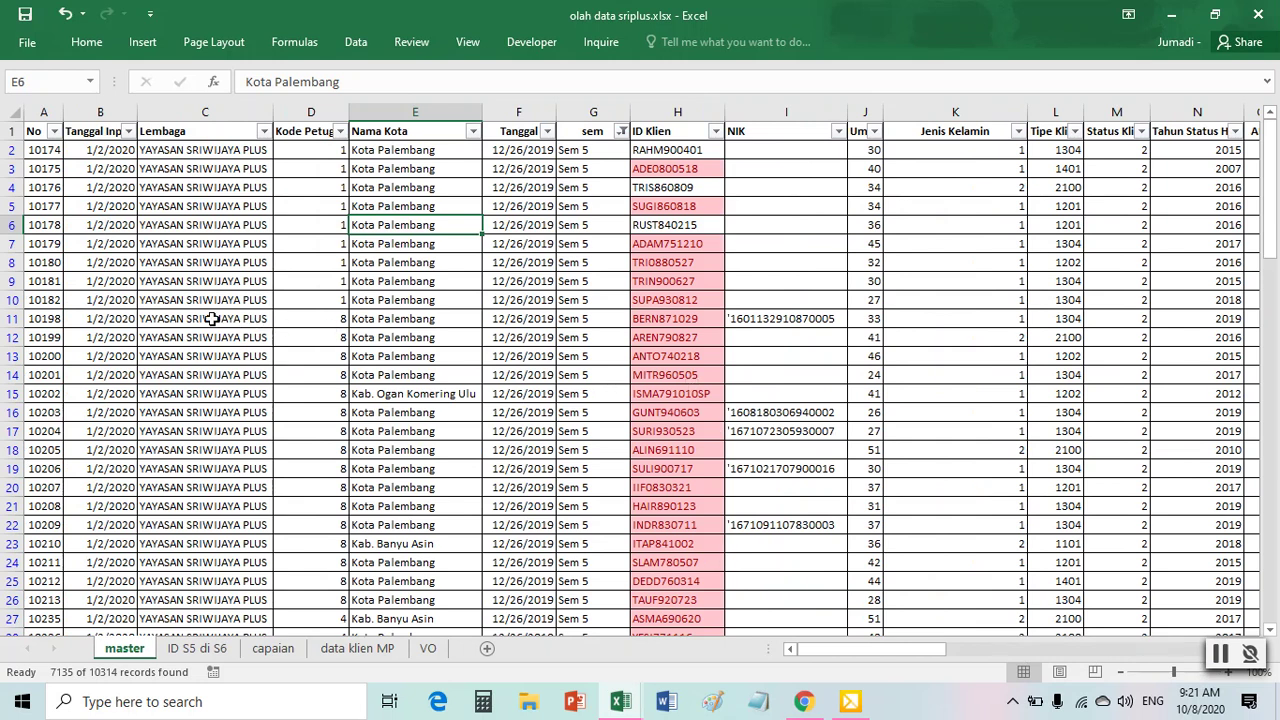
{"action": "left_click", "coordinate": [410, 299]}
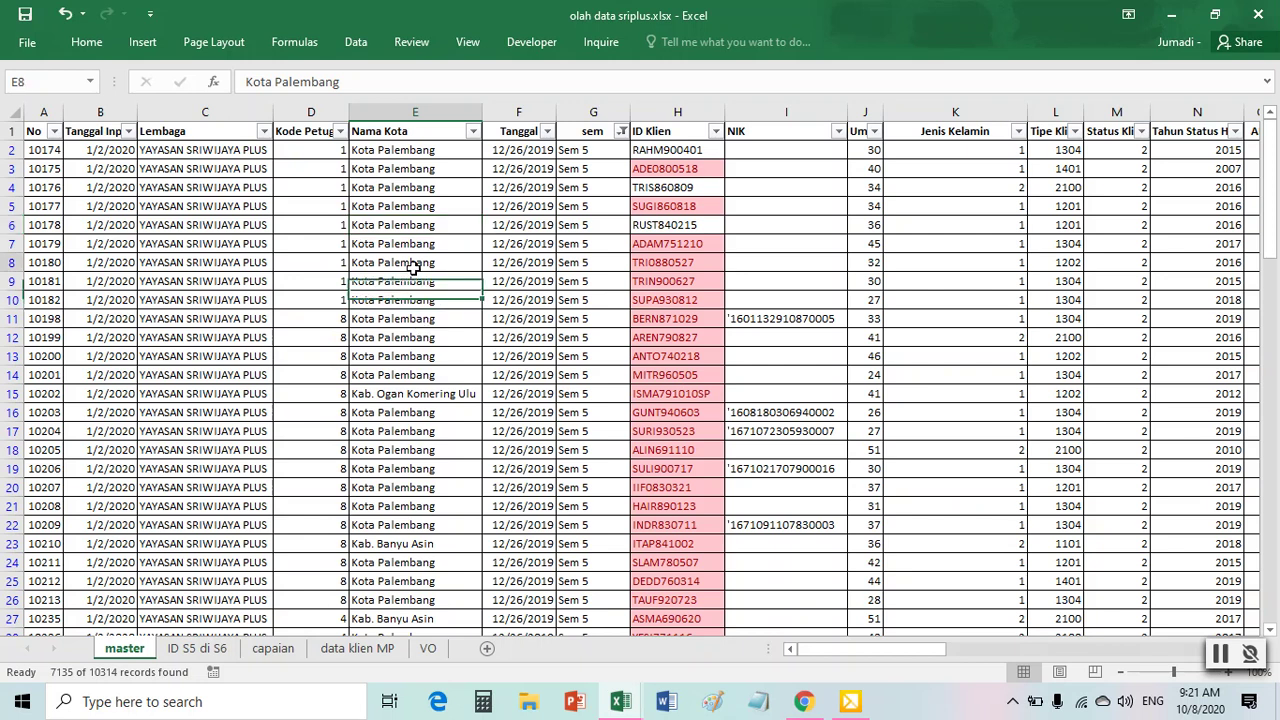
{"action": "left_click", "coordinate": [220, 322]}
{"action": "left_click", "coordinate": [464, 299]}
{"action": "left_click_drag", "start_coordinate": [422, 246], "coordinate": [466, 372]}
{"action": "left_click", "coordinate": [230, 286]}
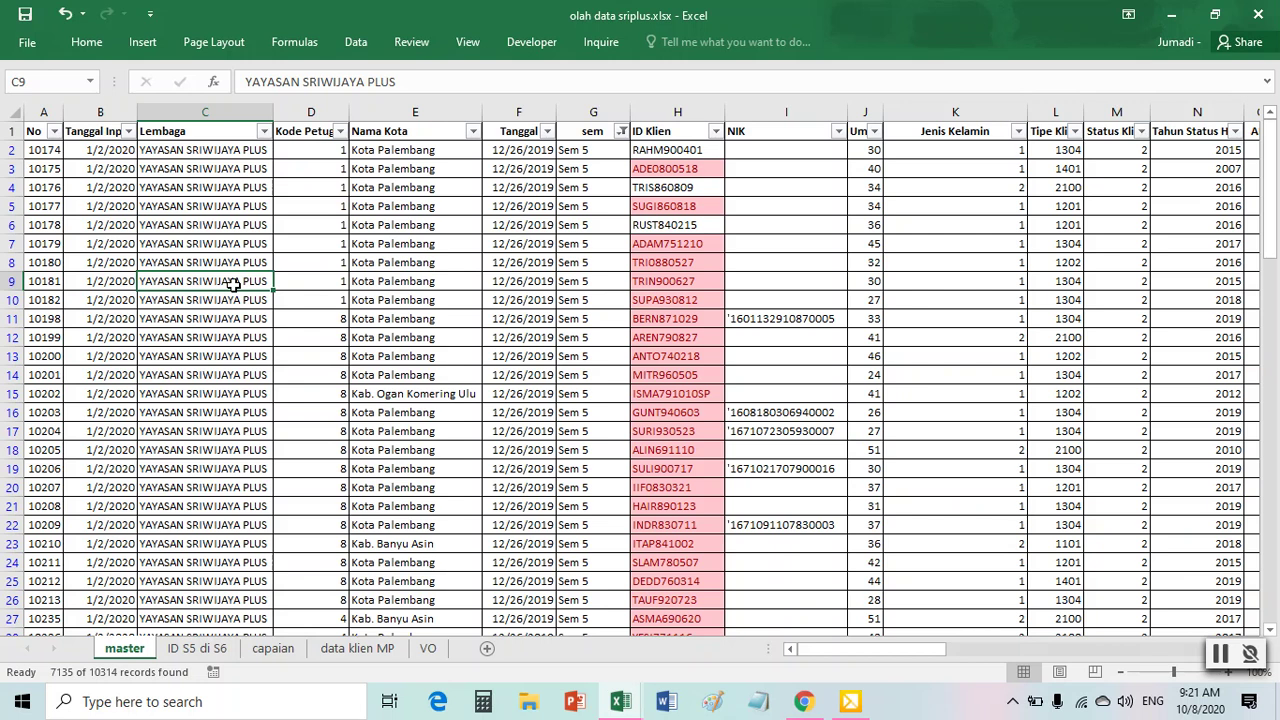
{"action": "key", "text": "ctrl+a"}
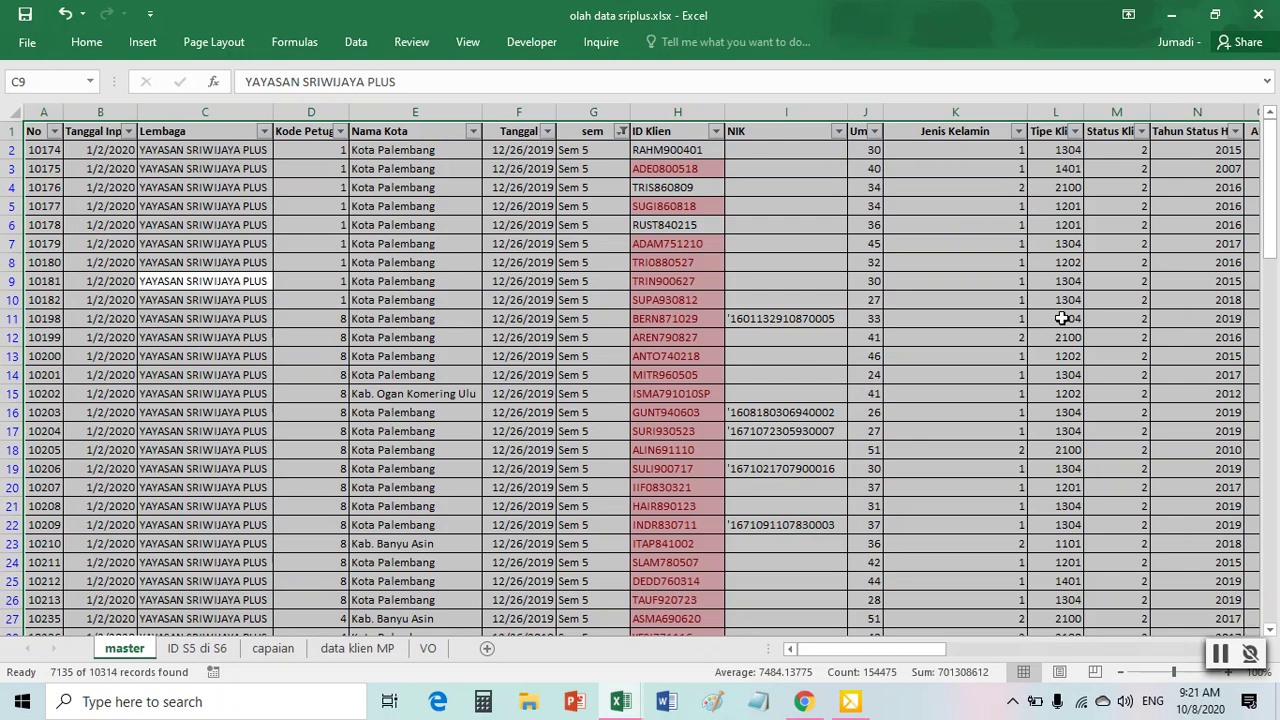
{"action": "left_click", "coordinate": [17, 112]}
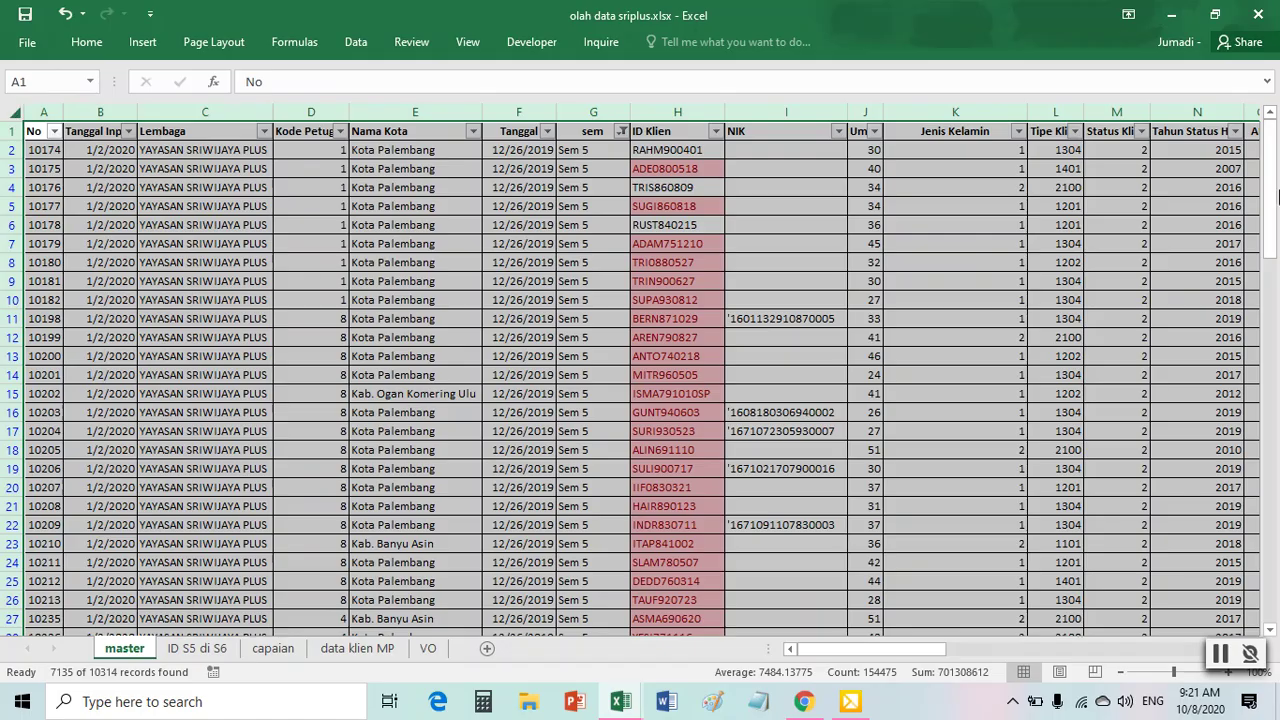
- Check the area below the data, then reselect the whole filtered Sem 5 table with Ctrl+A
{"action": "left_click_drag", "start_coordinate": [1272, 245], "coordinate": [1276, 518]}
{"action": "scroll", "coordinate": [1063, 472], "scroll_direction": "down", "scroll_amount": 6}
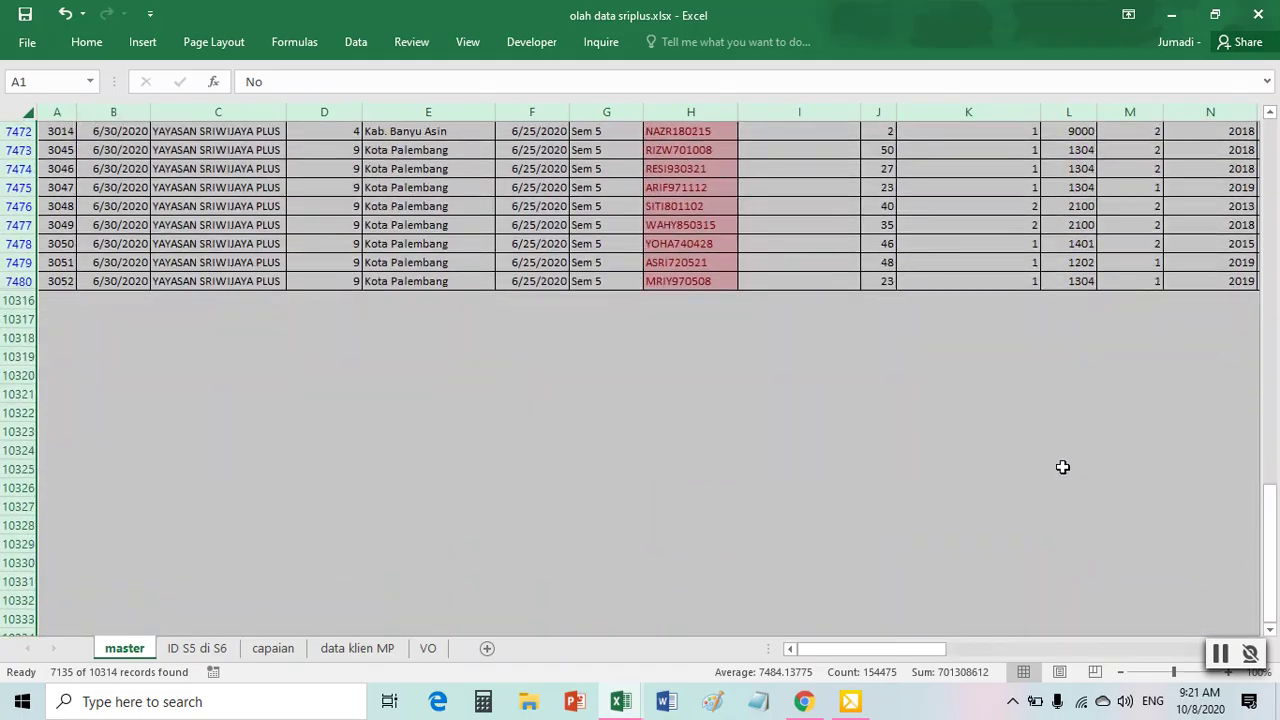
{"action": "scroll", "coordinate": [290, 300], "scroll_direction": "down", "scroll_amount": 4}
{"action": "left_click_drag", "start_coordinate": [86, 263], "coordinate": [792, 506]}
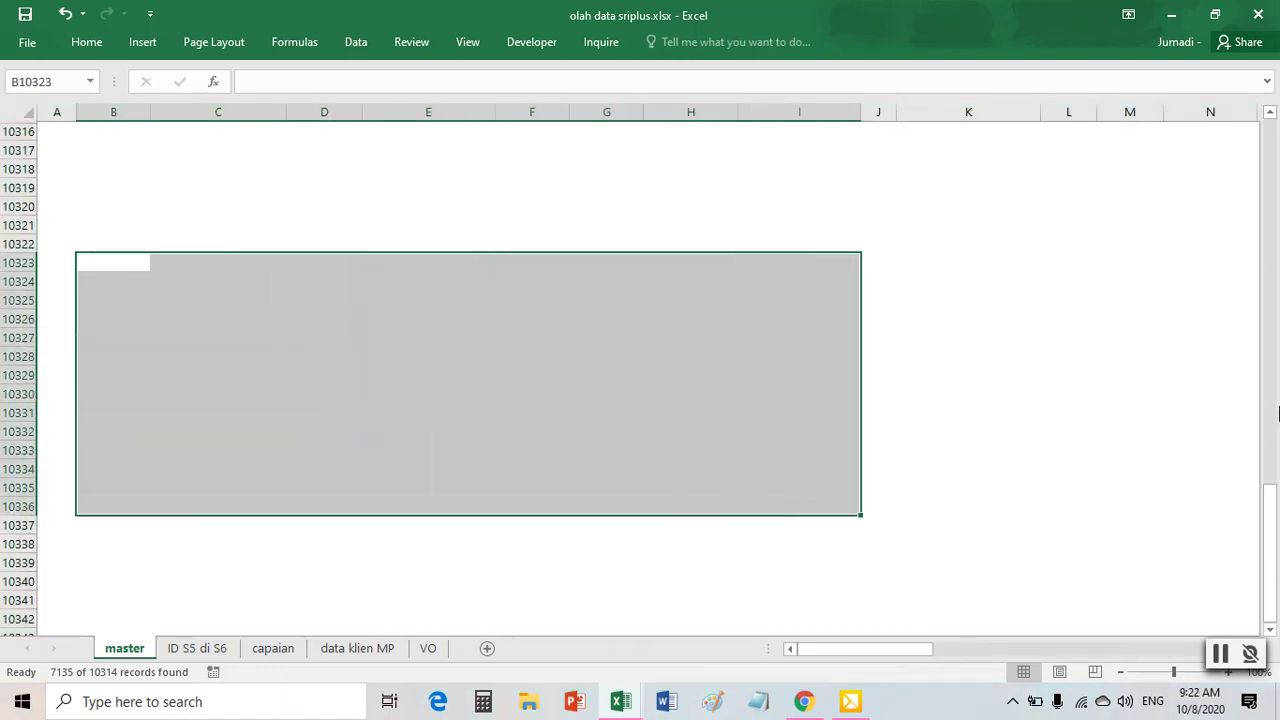
{"action": "left_click_drag", "start_coordinate": [1276, 527], "coordinate": [1276, 125]}
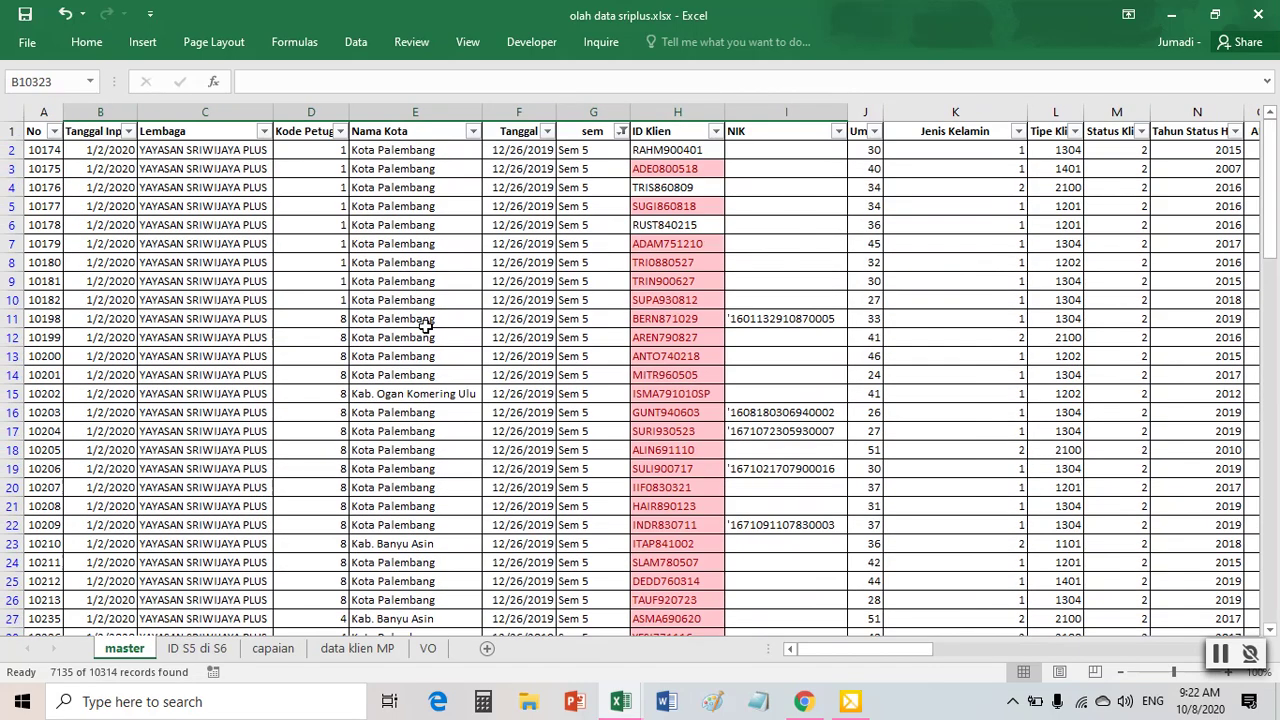
{"action": "left_click", "coordinate": [409, 326]}
{"action": "left_click", "coordinate": [218, 278]}
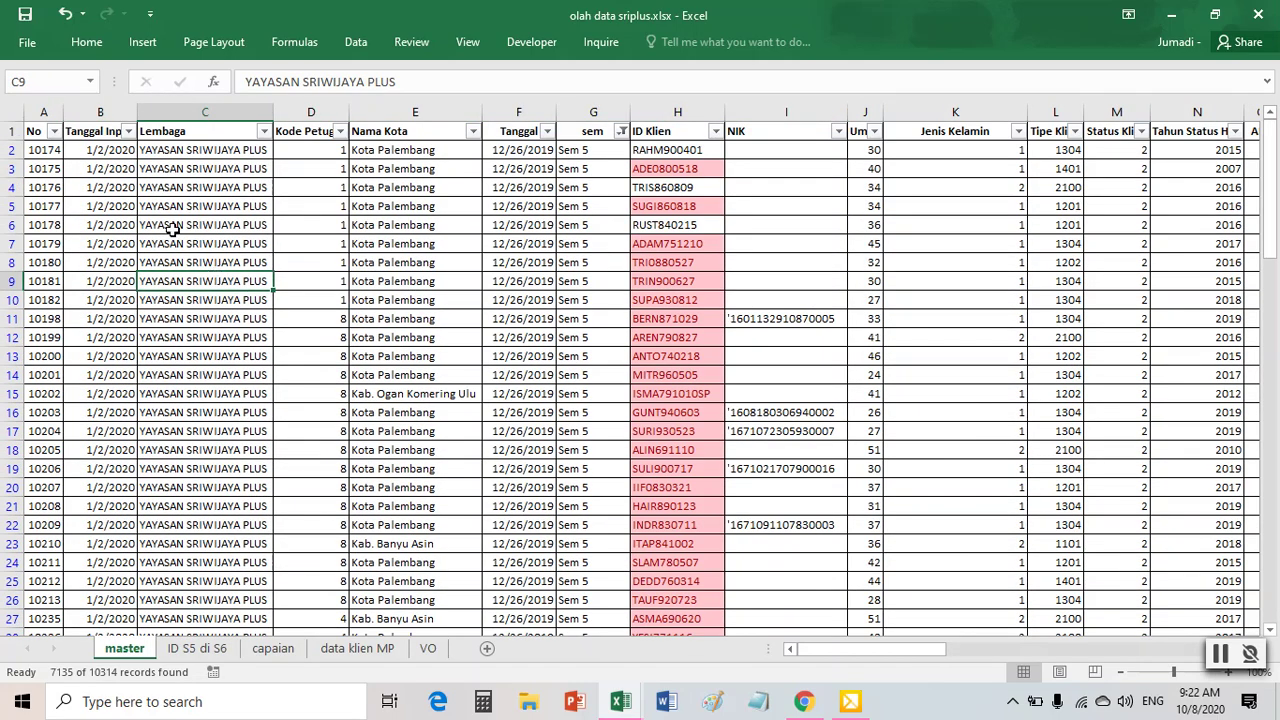
{"action": "key", "text": "ctrl+a"}
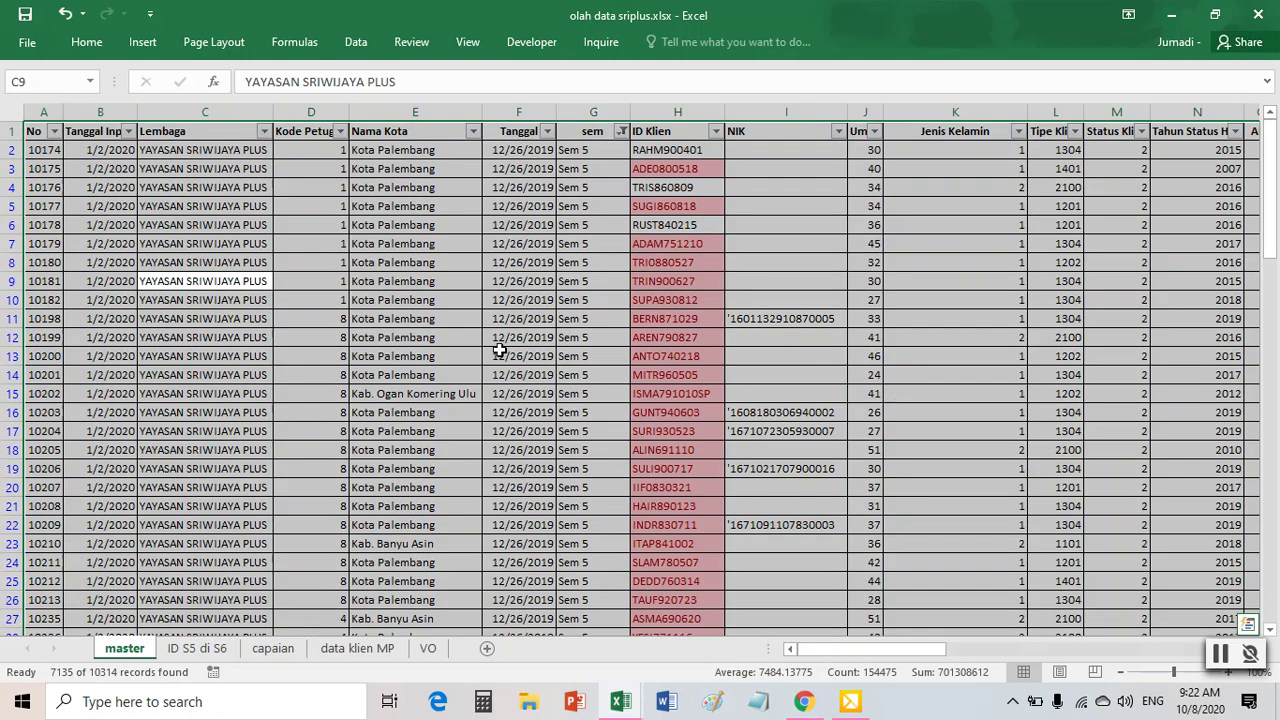
- Copy the selected Sem 5 records and paste them at A1 of a new Sheet1
{"action": "right_click", "coordinate": [430, 206]}
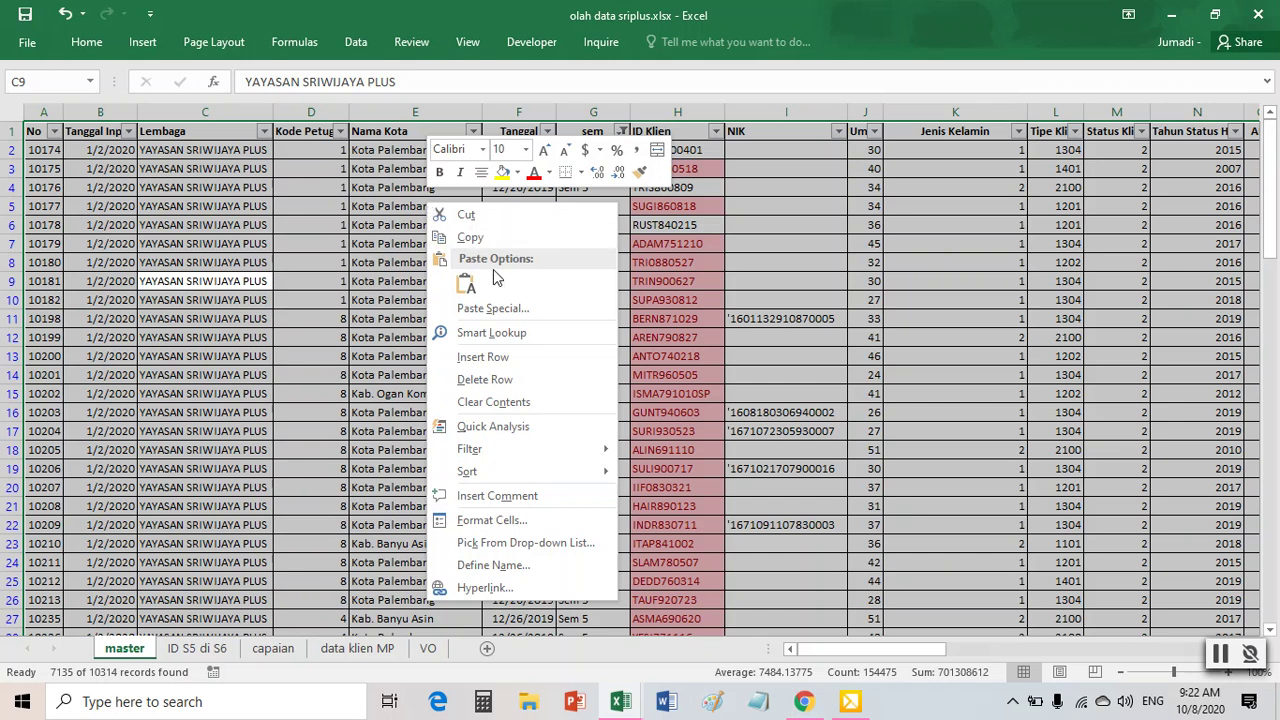
{"action": "left_click", "coordinate": [477, 237]}
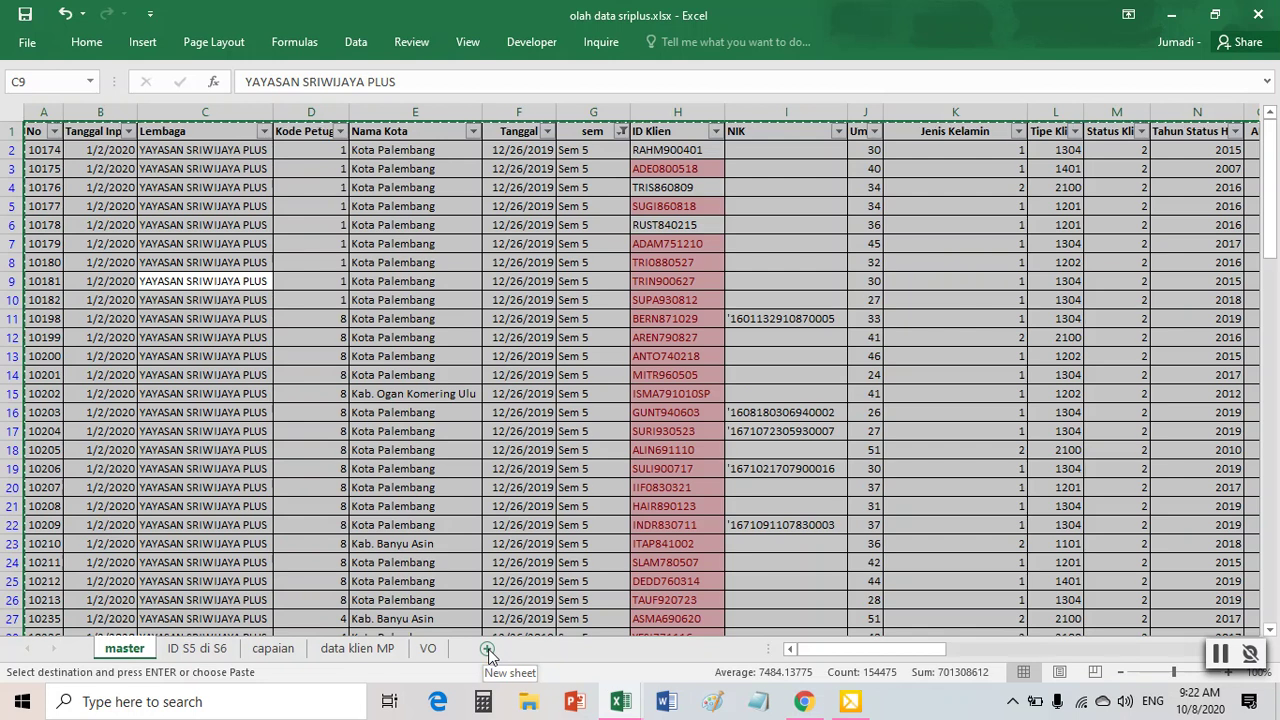
{"action": "left_click", "coordinate": [488, 650]}
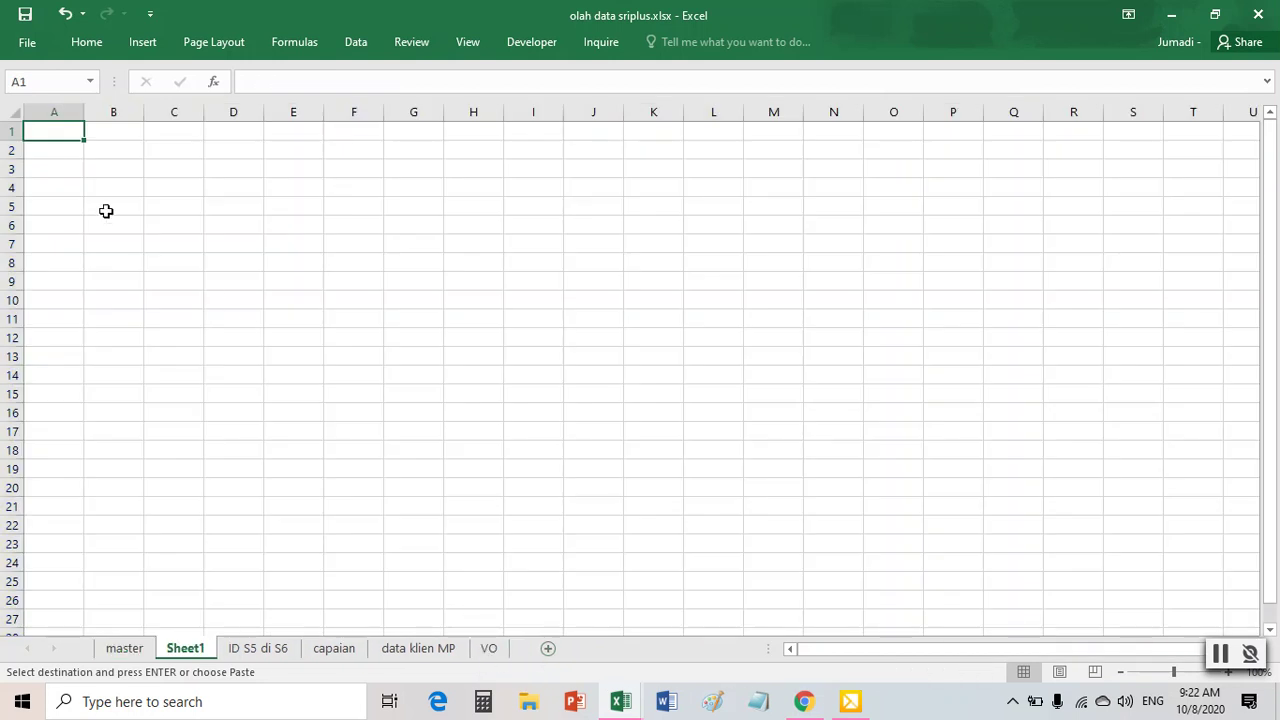
{"action": "right_click", "coordinate": [51, 131]}
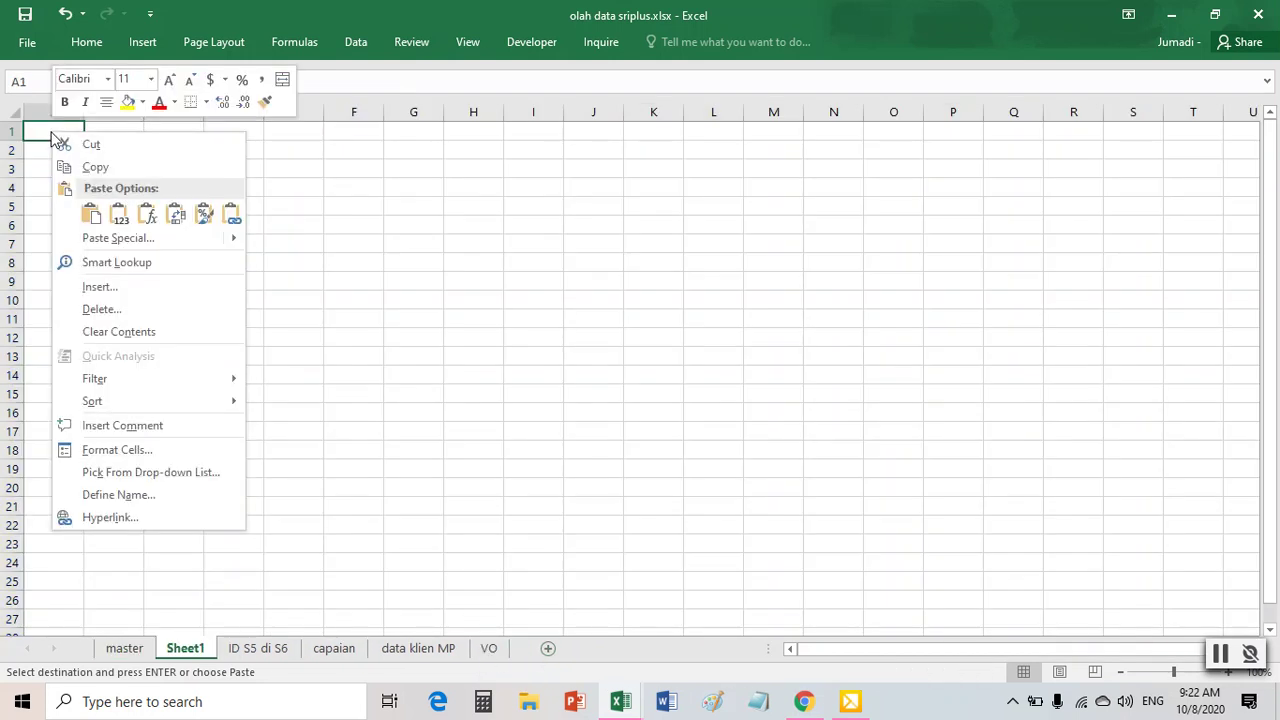
{"action": "left_click", "coordinate": [88, 212]}
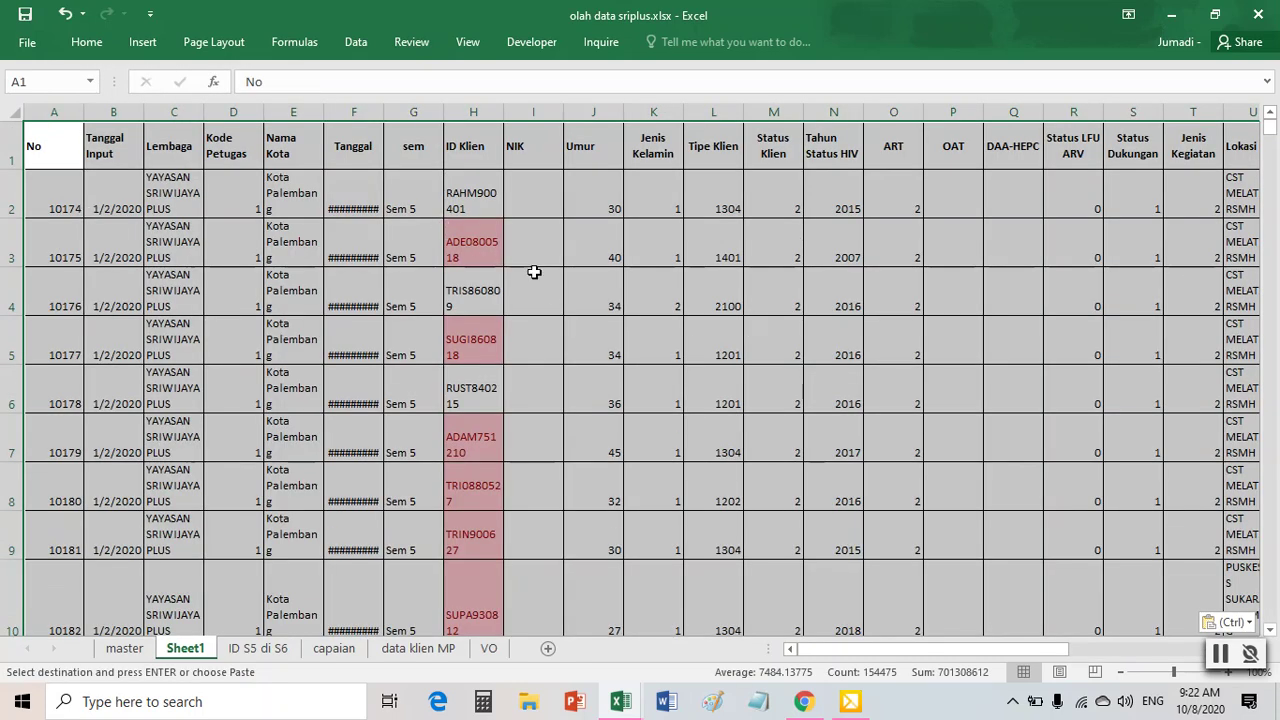
- Turn off Wrap Text and auto-fit every column on Sheet1
{"action": "left_click", "coordinate": [86, 45]}
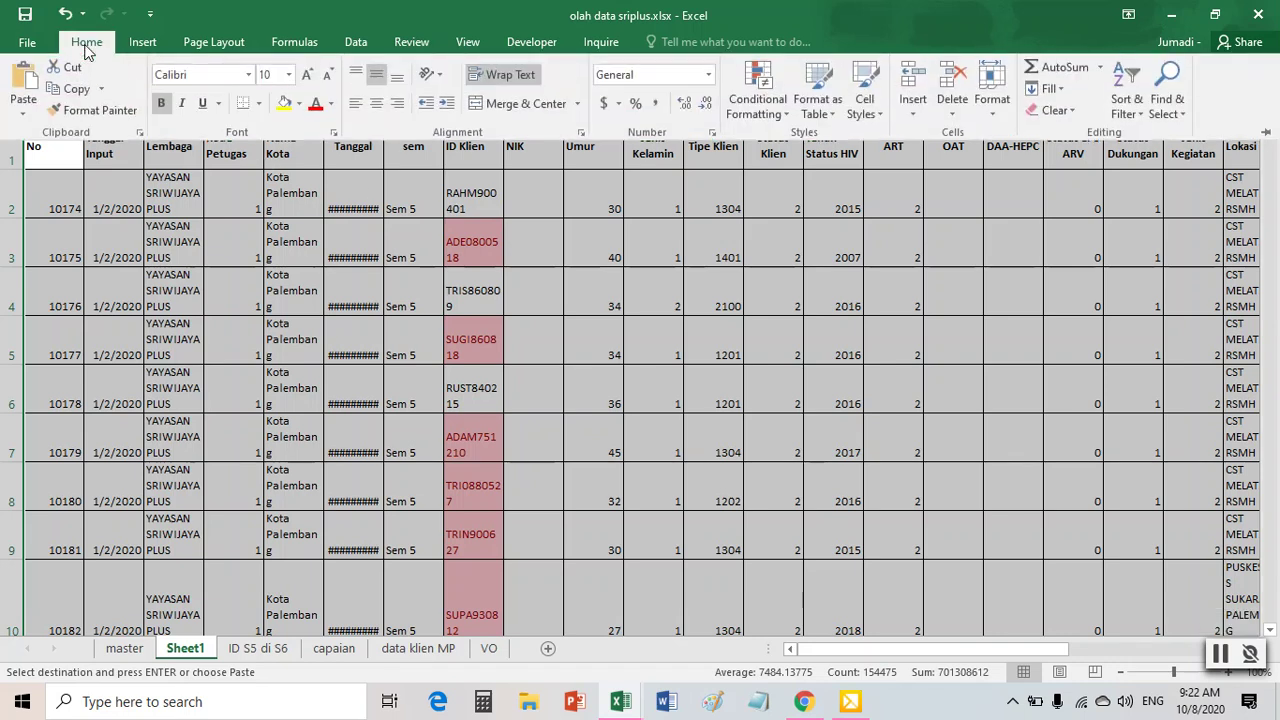
{"action": "left_click", "coordinate": [524, 75]}
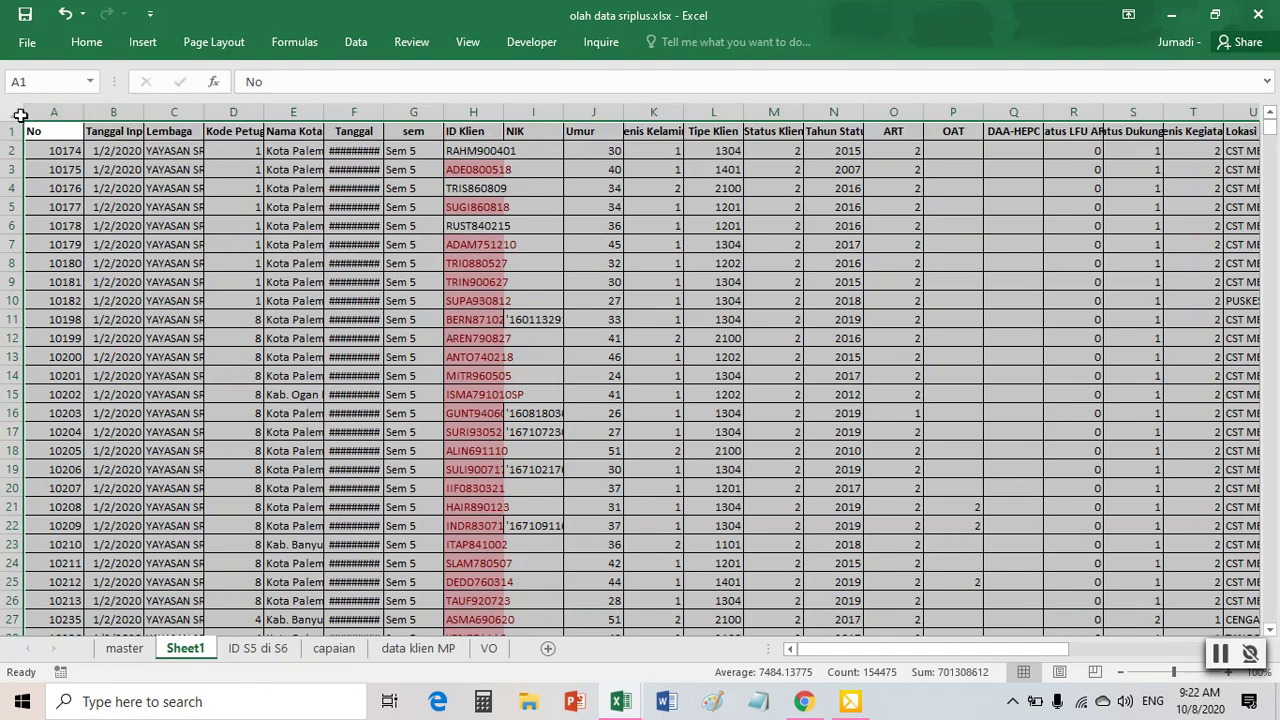
{"action": "left_click", "coordinate": [20, 114]}
{"action": "left_click", "coordinate": [10, 112]}
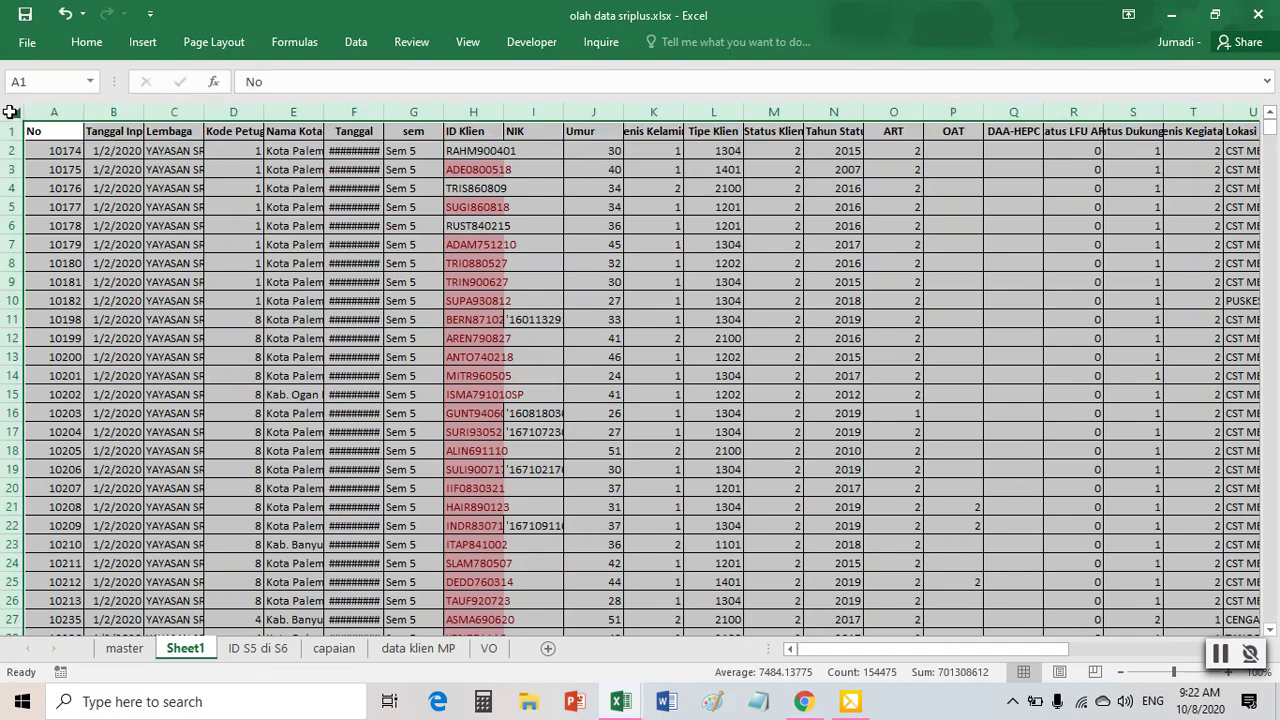
{"action": "left_click_drag", "start_coordinate": [145, 118], "coordinate": [146, 118]}
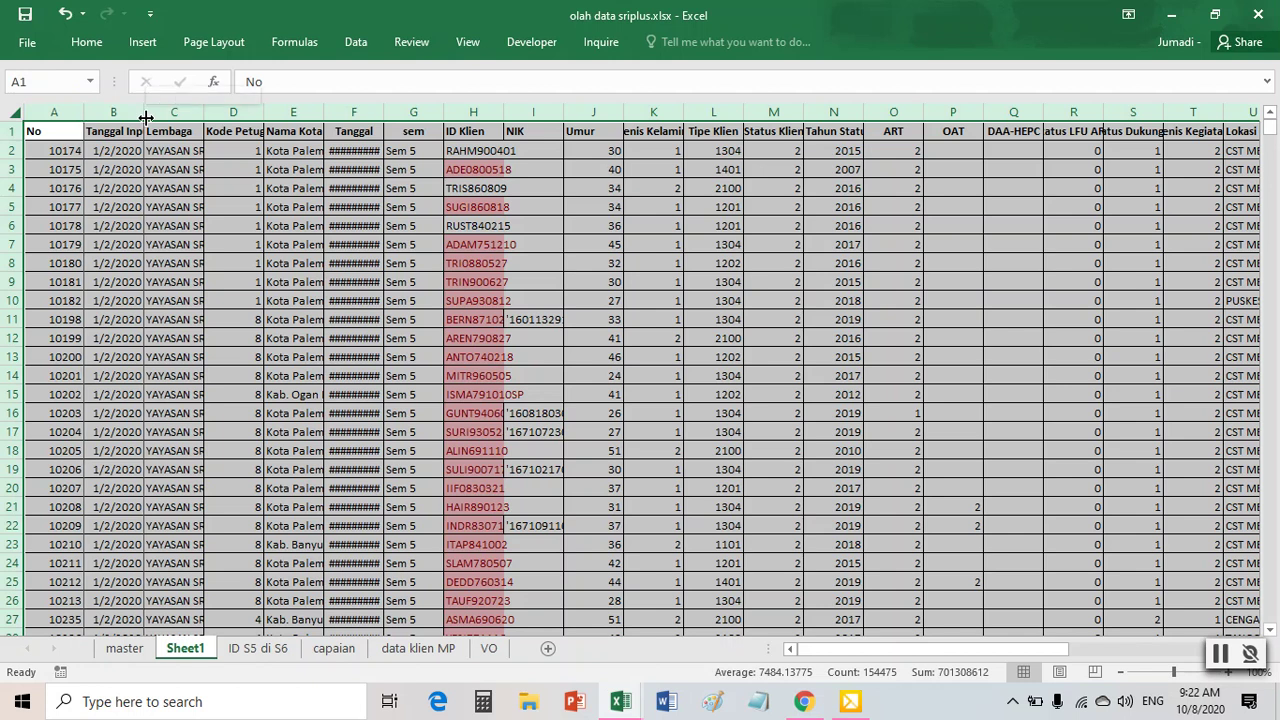
{"action": "double_click", "coordinate": [146, 118]}
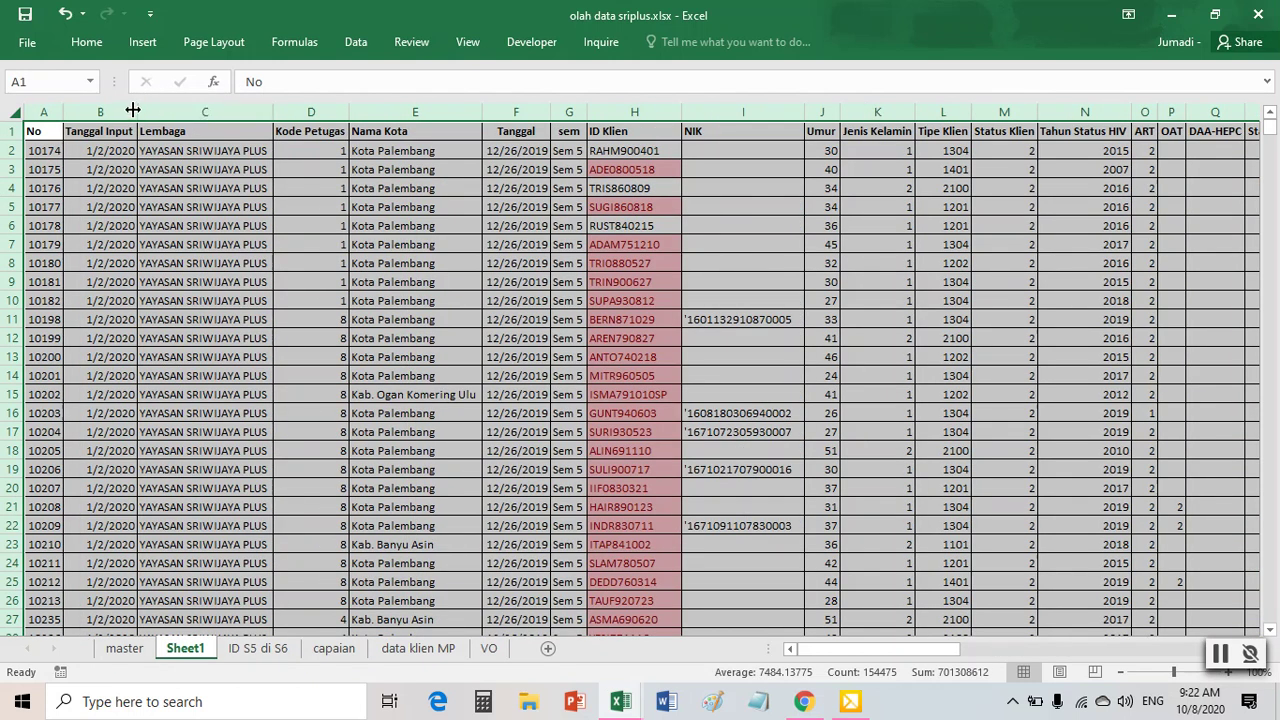
- Inspect the ID Klien values in column H
{"action": "left_click", "coordinate": [477, 226]}
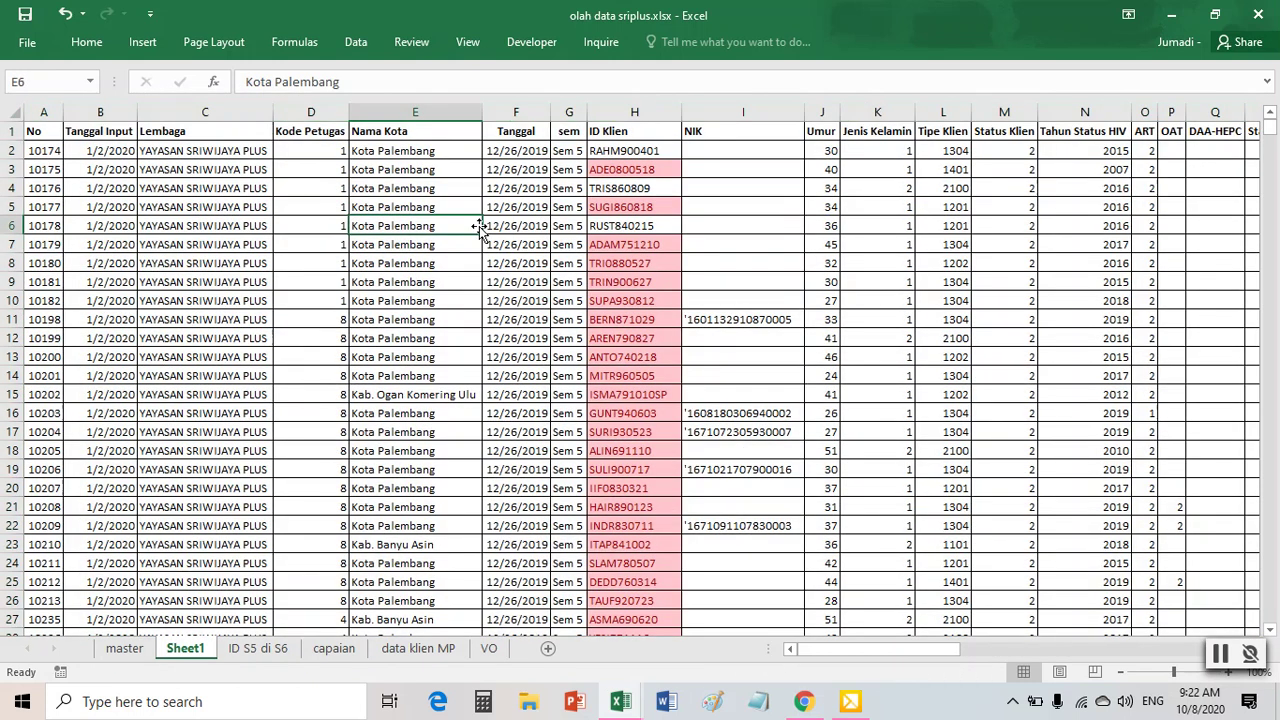
{"action": "left_click_drag", "start_coordinate": [645, 222], "coordinate": [648, 522]}
{"action": "left_click", "coordinate": [633, 357]}
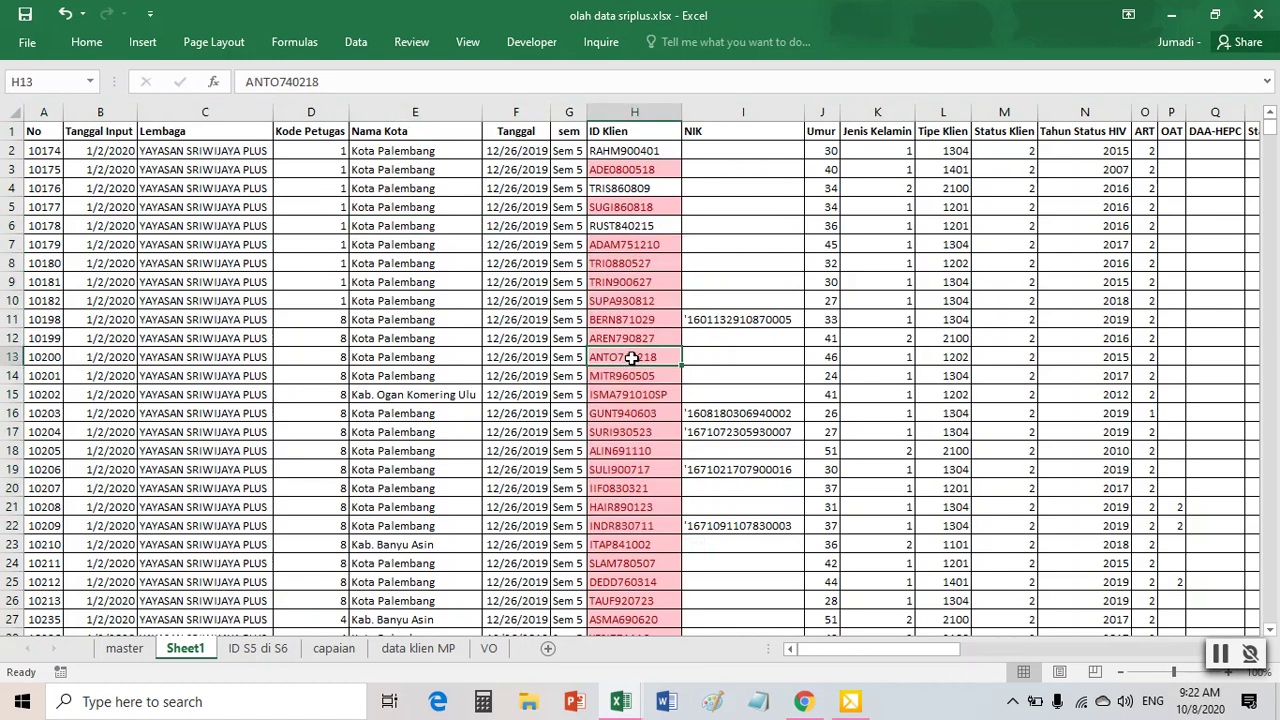
{"action": "left_click", "coordinate": [355, 42]}
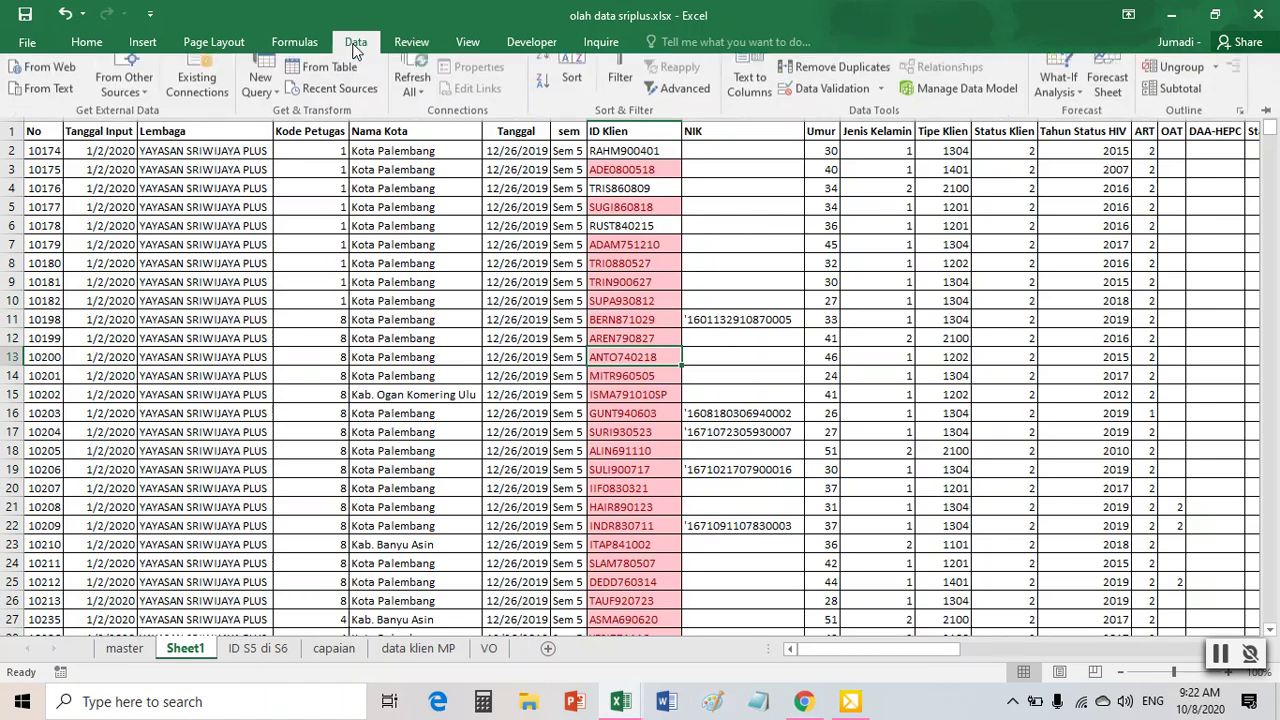
- Sort Sheet1 A to Z by the ID Klien column
{"action": "left_click", "coordinate": [570, 100]}
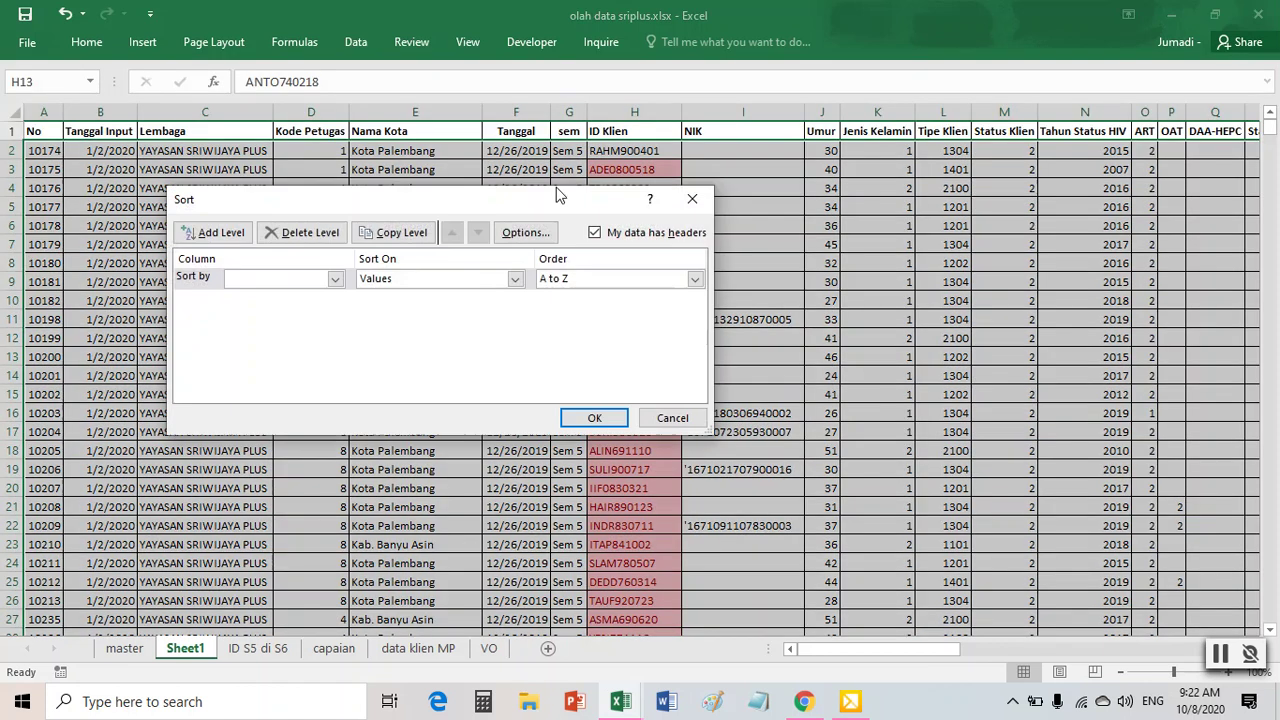
{"action": "left_click", "coordinate": [336, 279]}
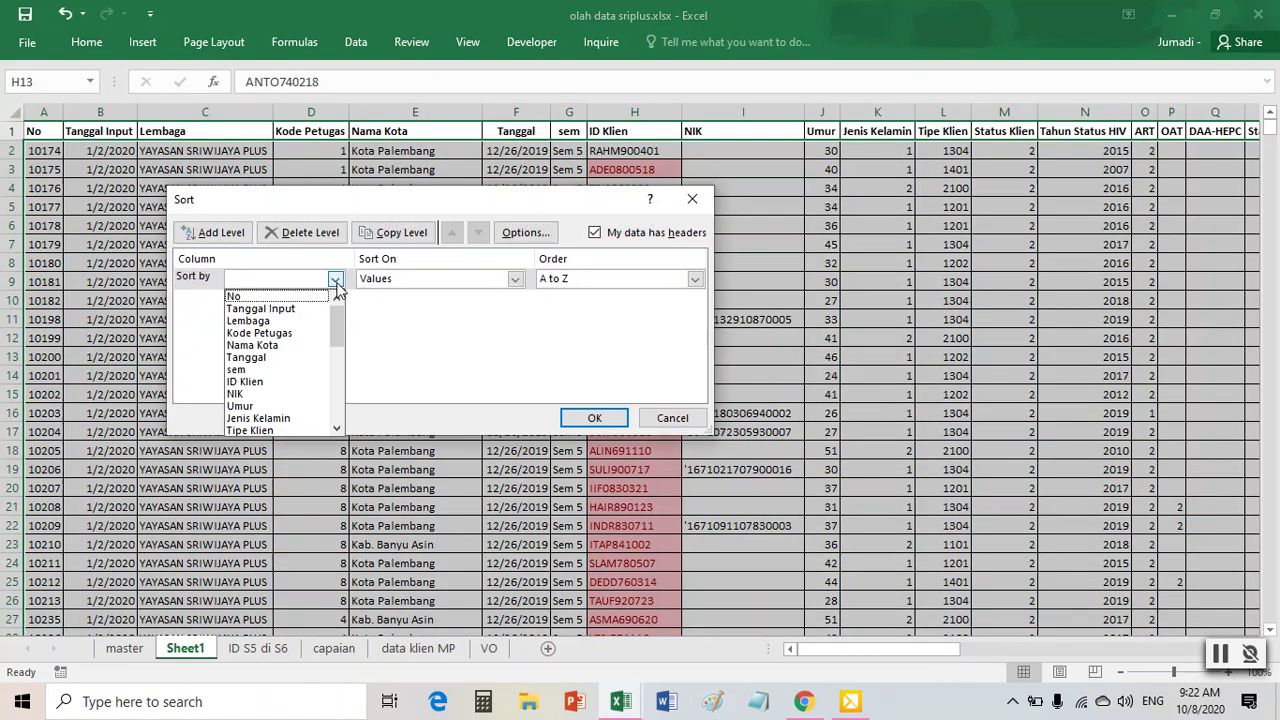
{"action": "left_click", "coordinate": [266, 382]}
{"action": "left_click", "coordinate": [594, 418]}
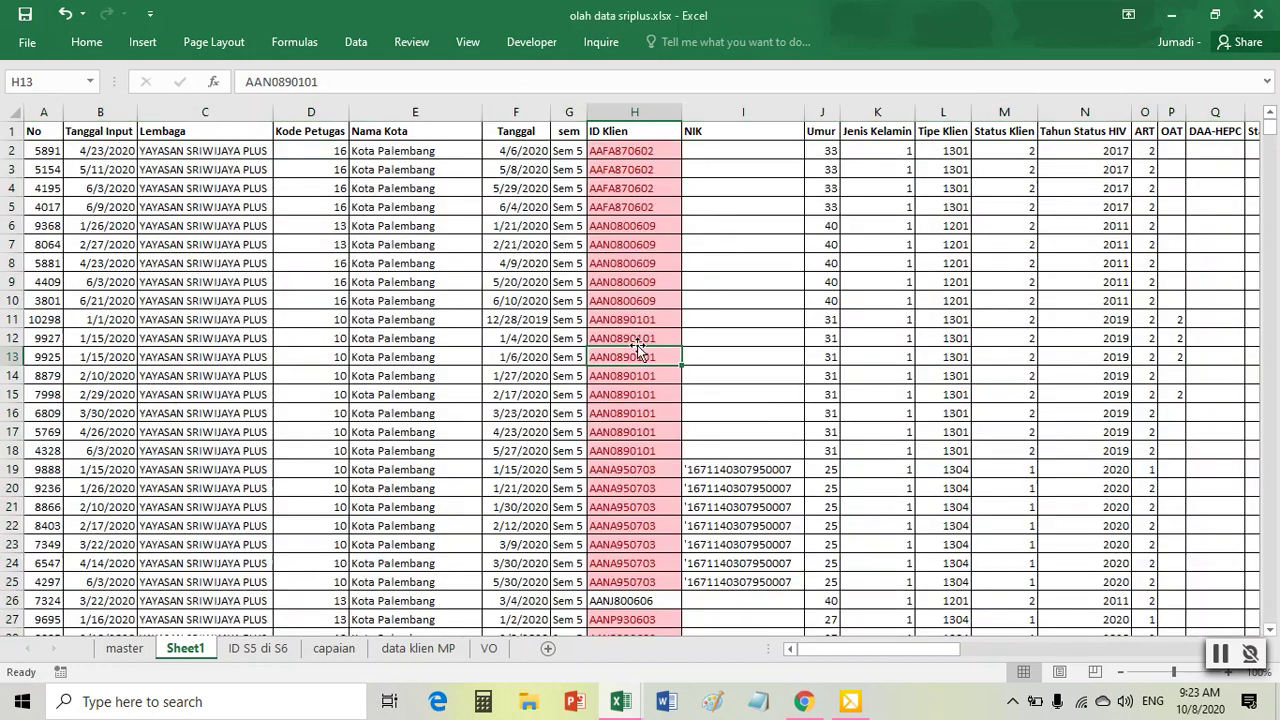
{"action": "left_click", "coordinate": [636, 152]}
{"action": "left_click_drag", "start_coordinate": [634, 175], "coordinate": [632, 207]}
{"action": "left_click", "coordinate": [620, 282]}
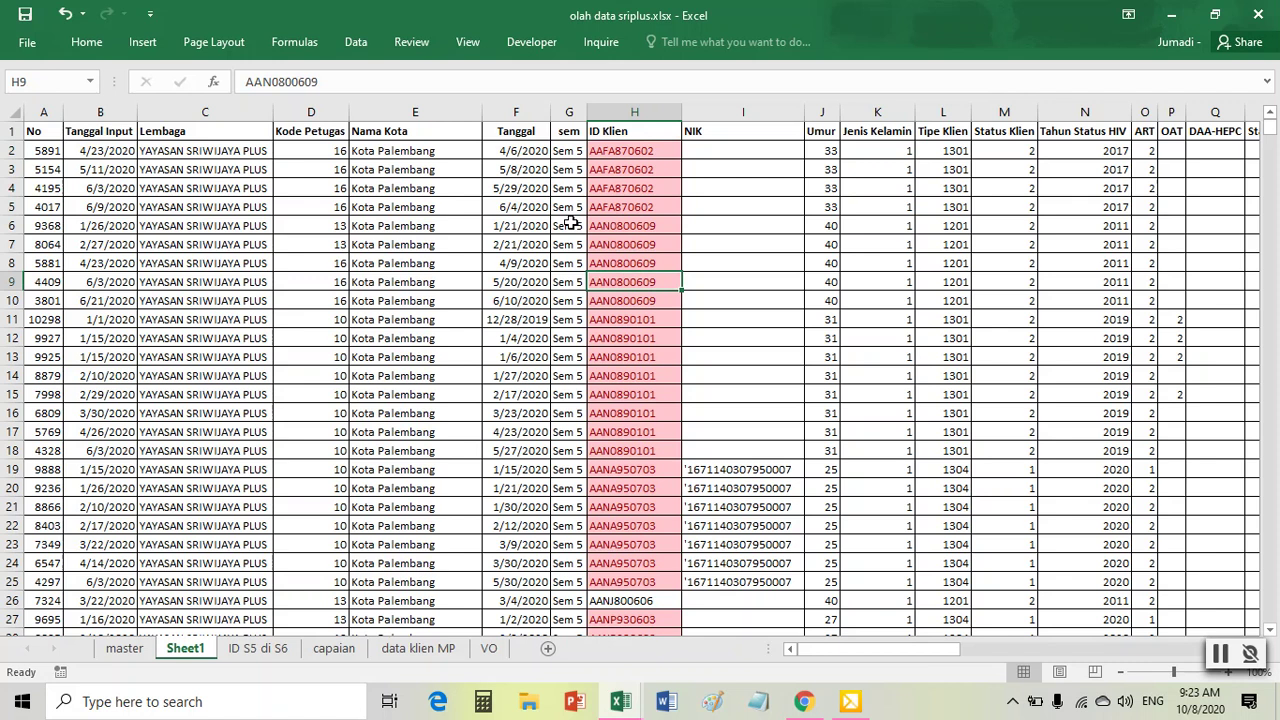
{"action": "left_click", "coordinate": [356, 42]}
- Re-sort Sheet1 by the Tanggal column, Newest to Oldest
{"action": "left_click", "coordinate": [576, 90]}
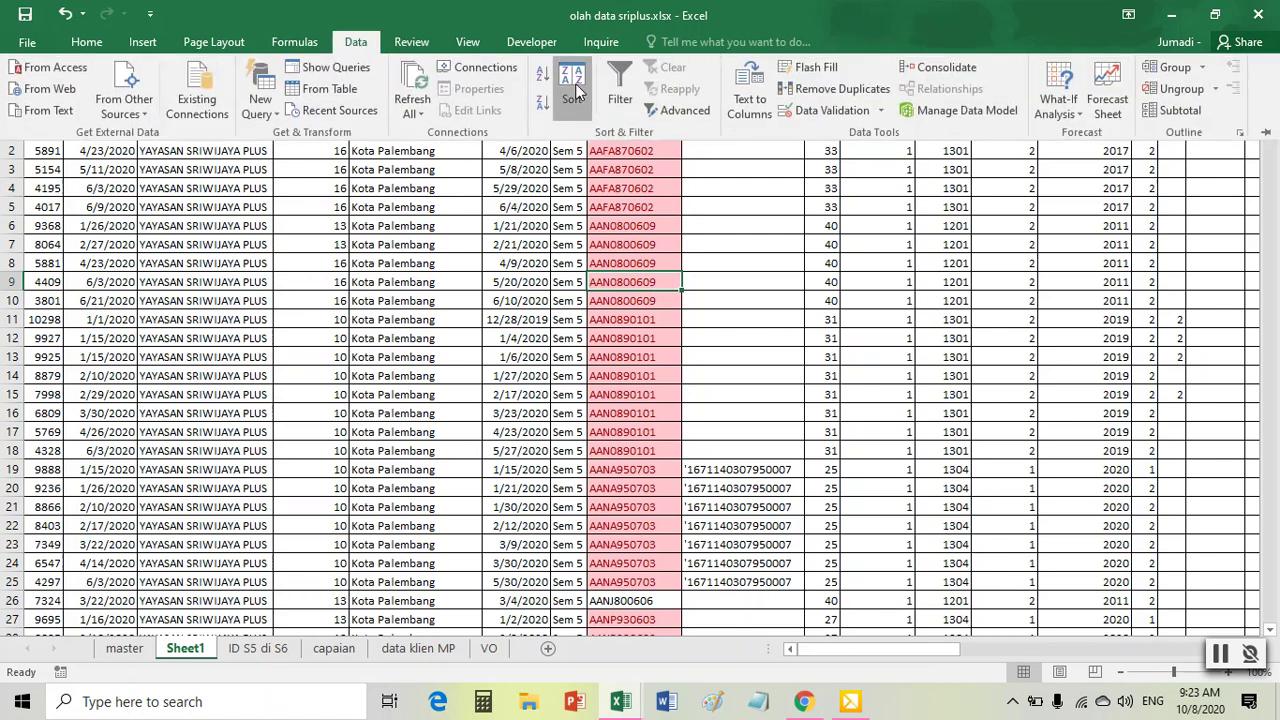
{"action": "left_click", "coordinate": [335, 278]}
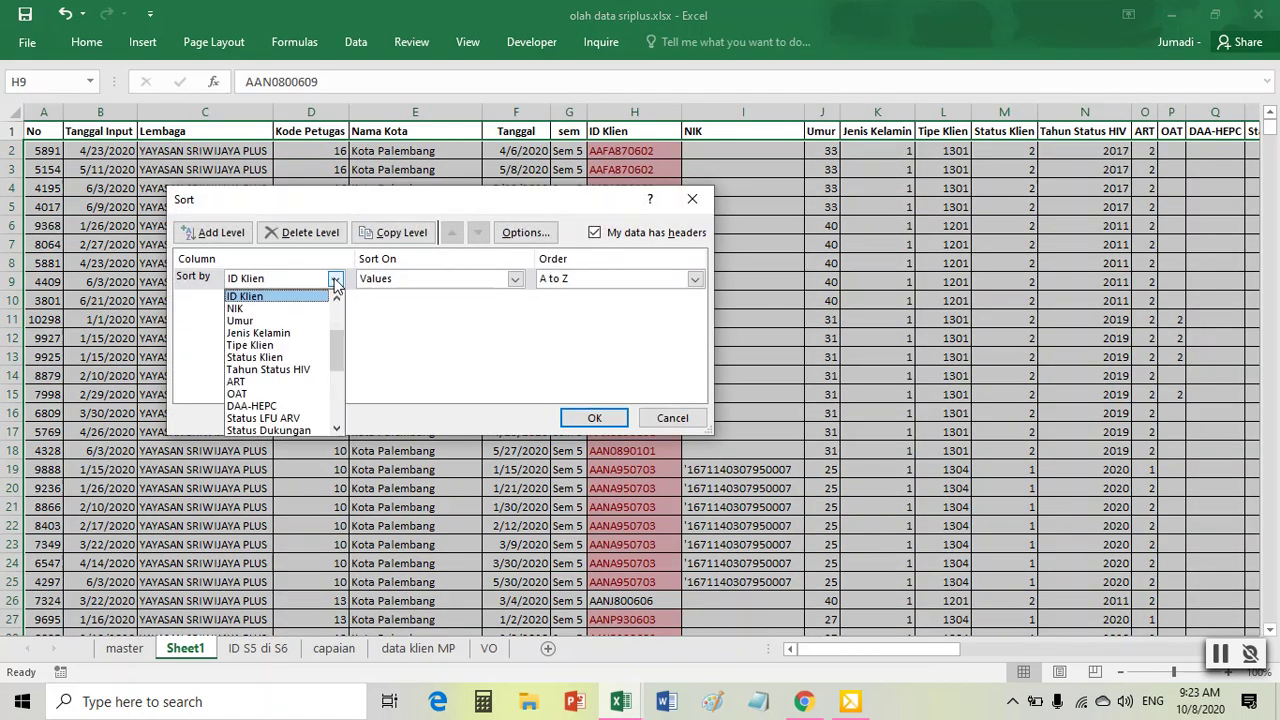
{"action": "scroll", "coordinate": [280, 385], "scroll_direction": "up", "scroll_amount": 2}
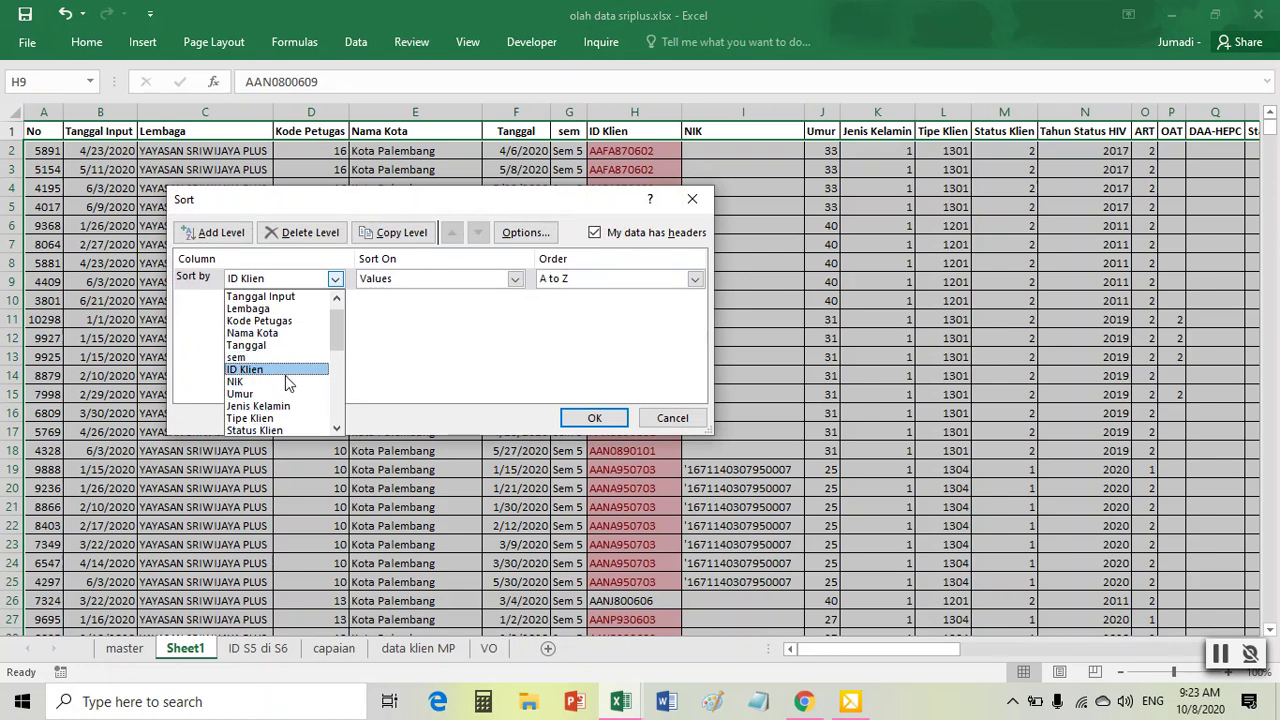
{"action": "left_click", "coordinate": [275, 347]}
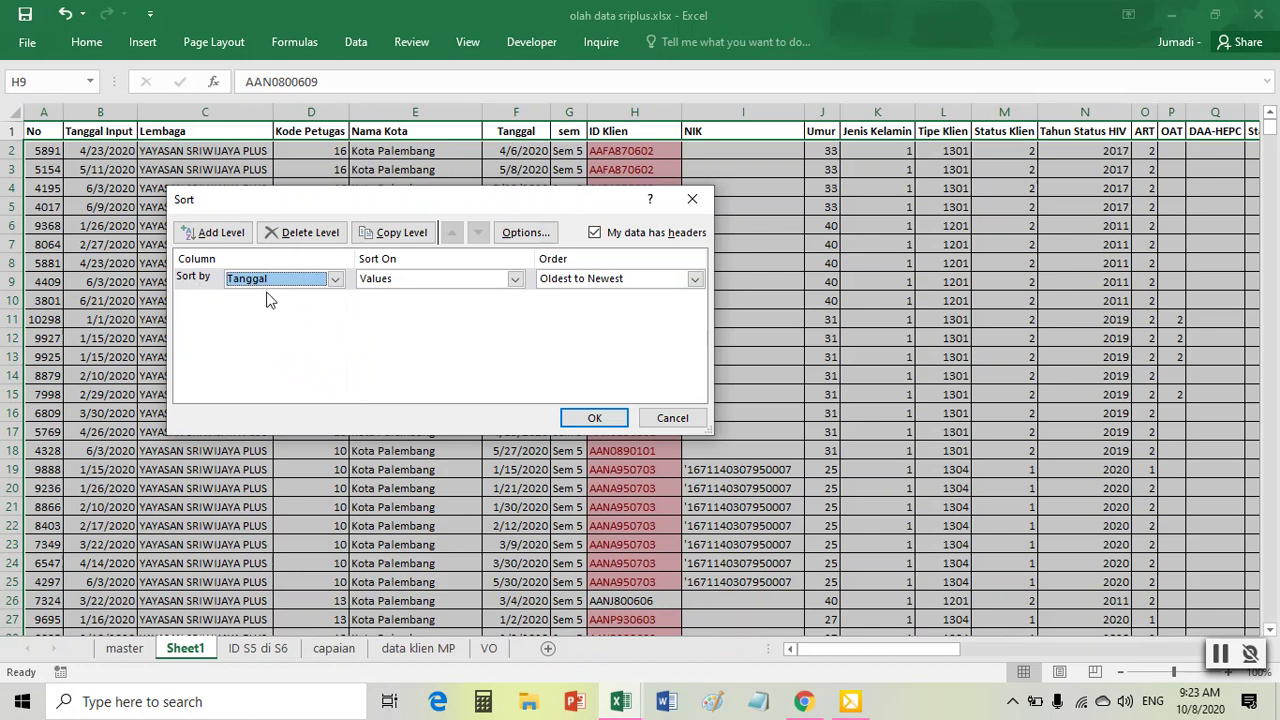
{"action": "left_click", "coordinate": [572, 284]}
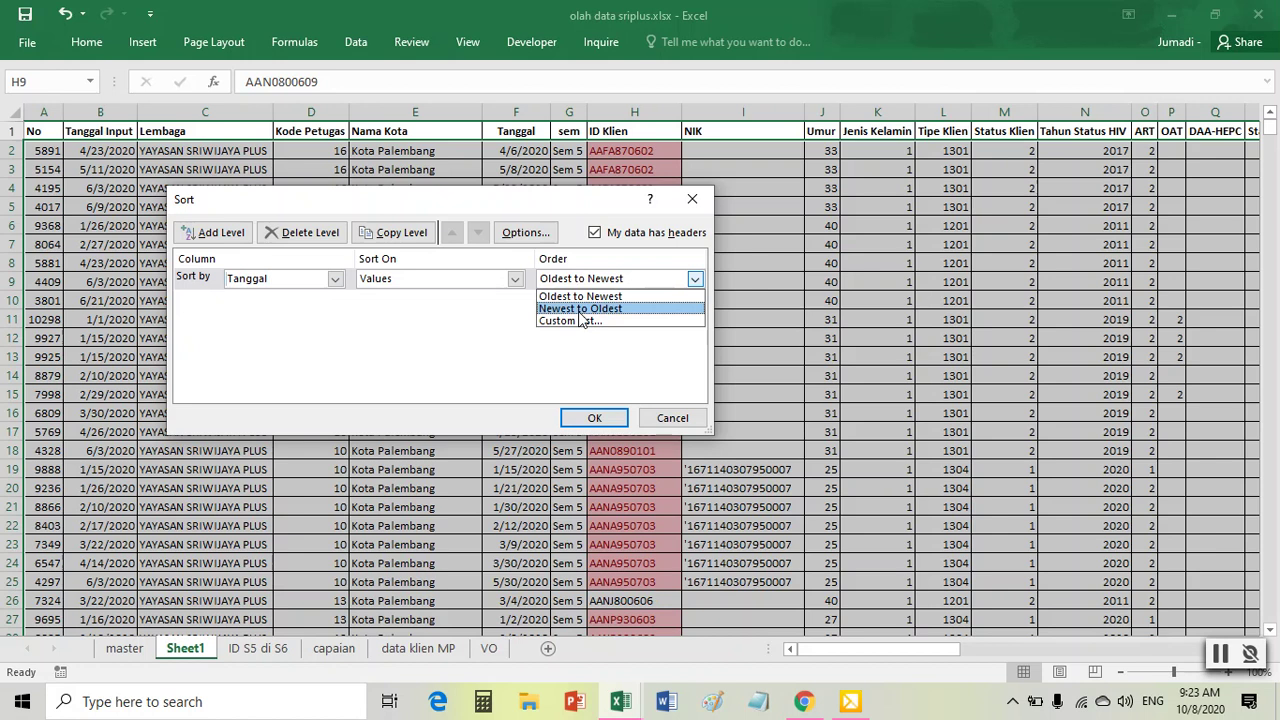
{"action": "left_click", "coordinate": [579, 310]}
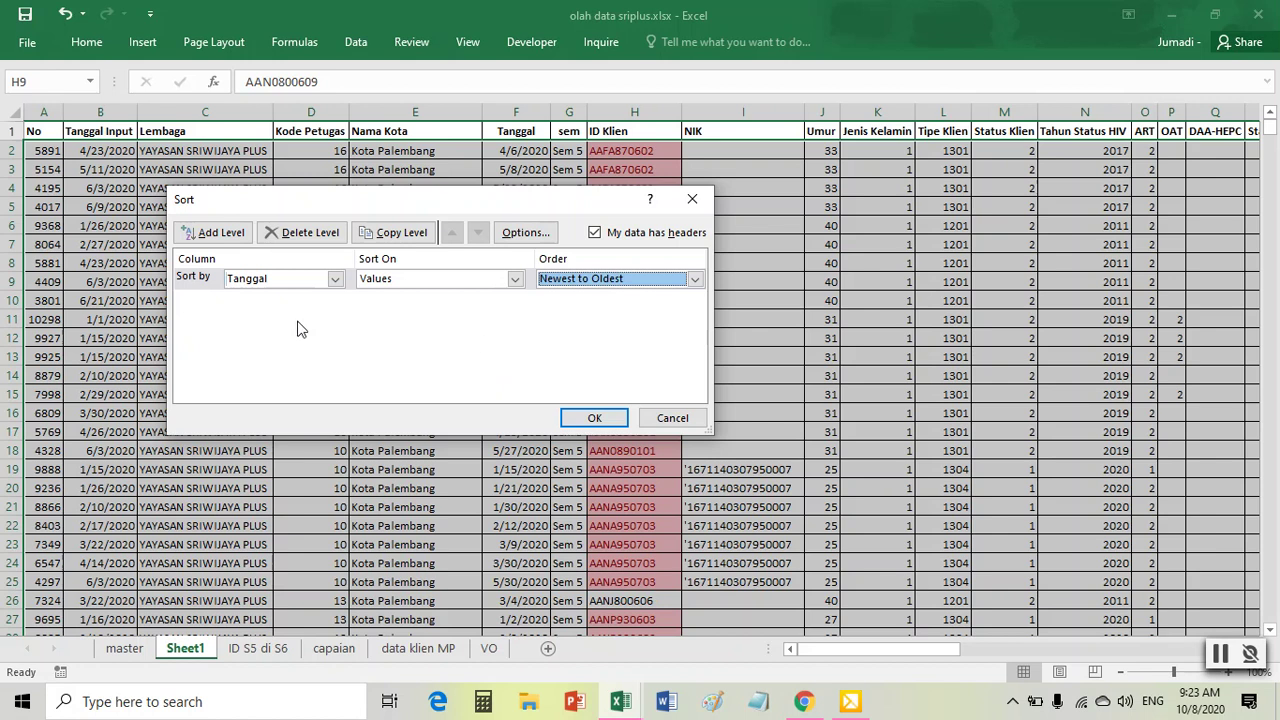
{"action": "left_click_drag", "start_coordinate": [505, 207], "coordinate": [569, 315]}
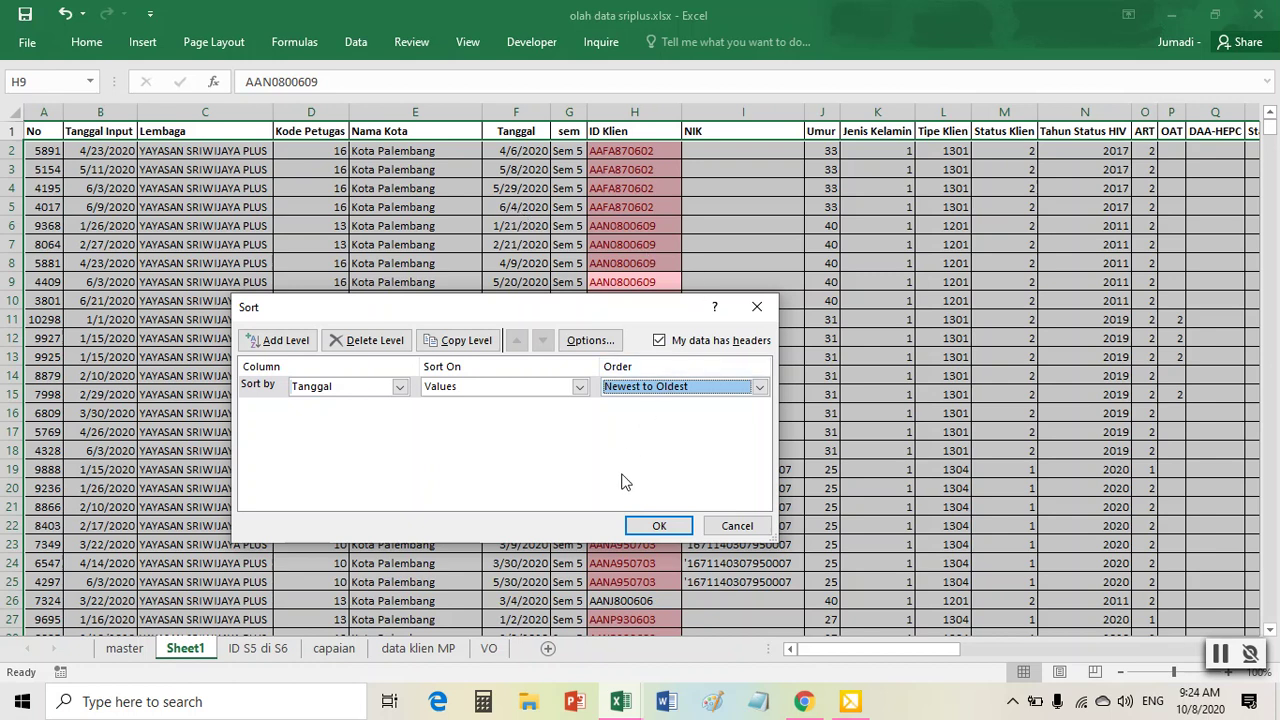
{"action": "left_click", "coordinate": [660, 527]}
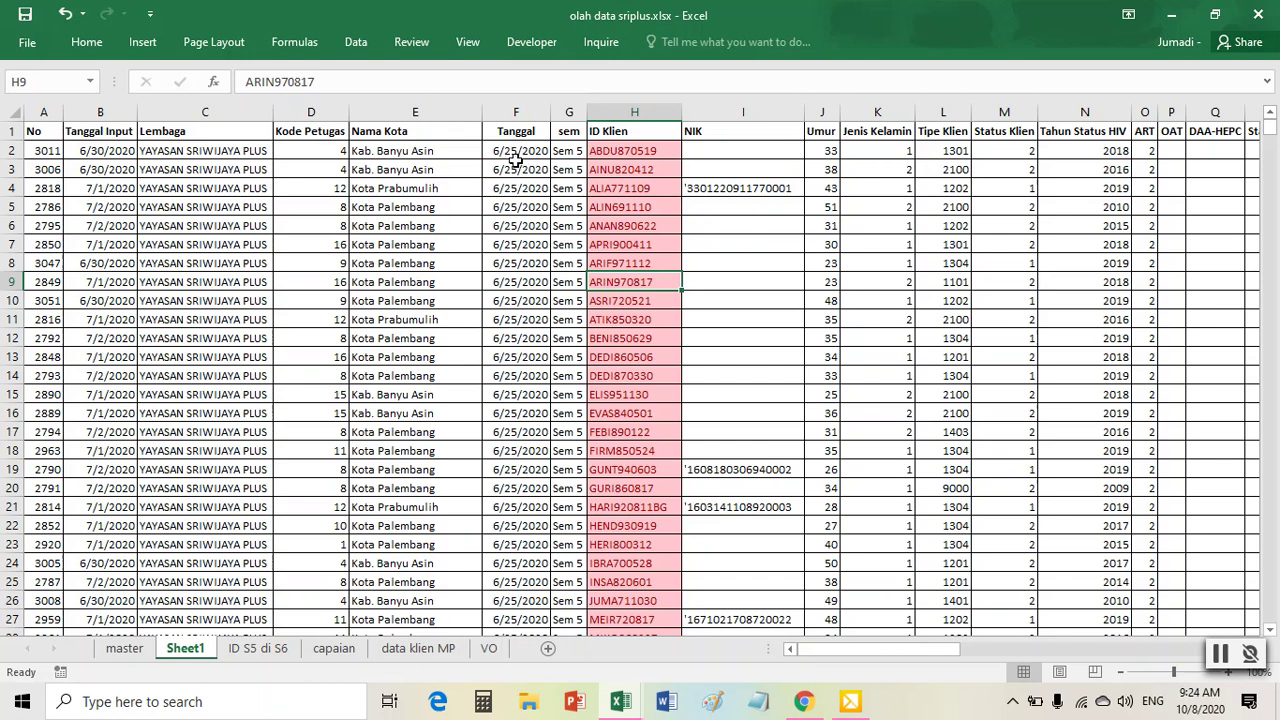
- Add a two-level sort: ID Klien first, then Tanggal
{"action": "left_click", "coordinate": [356, 42]}
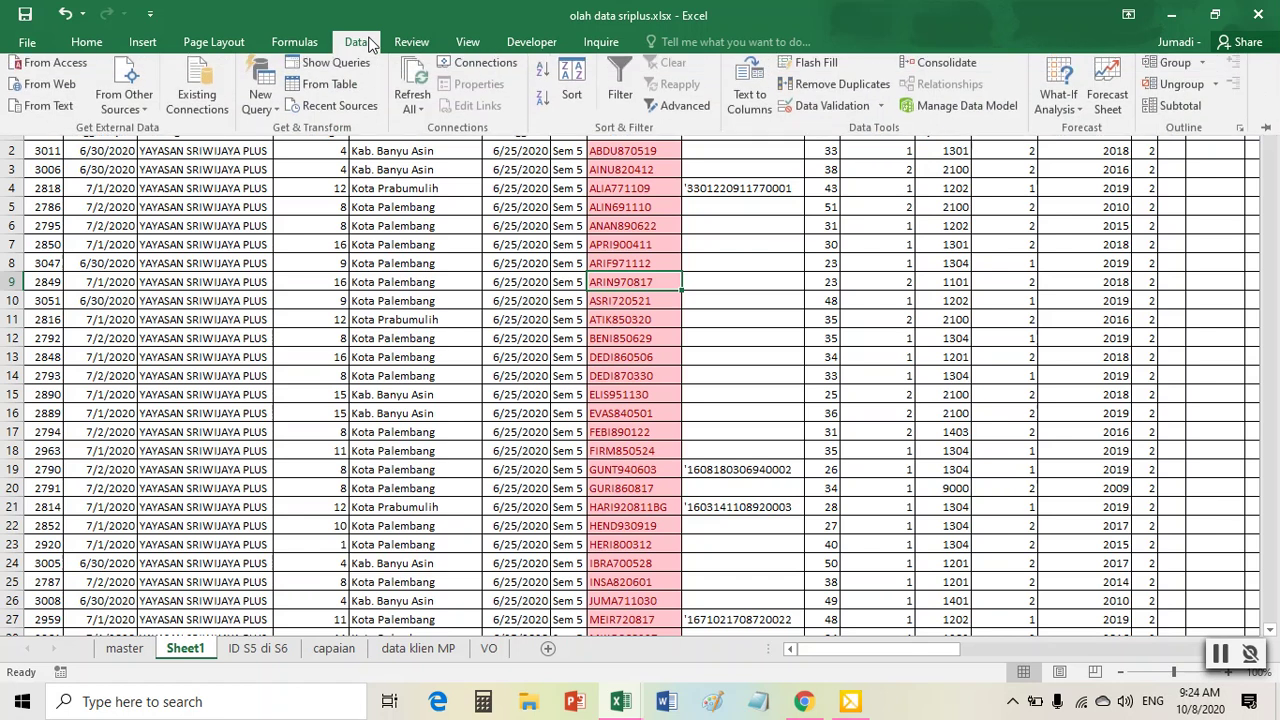
{"action": "left_click", "coordinate": [575, 117]}
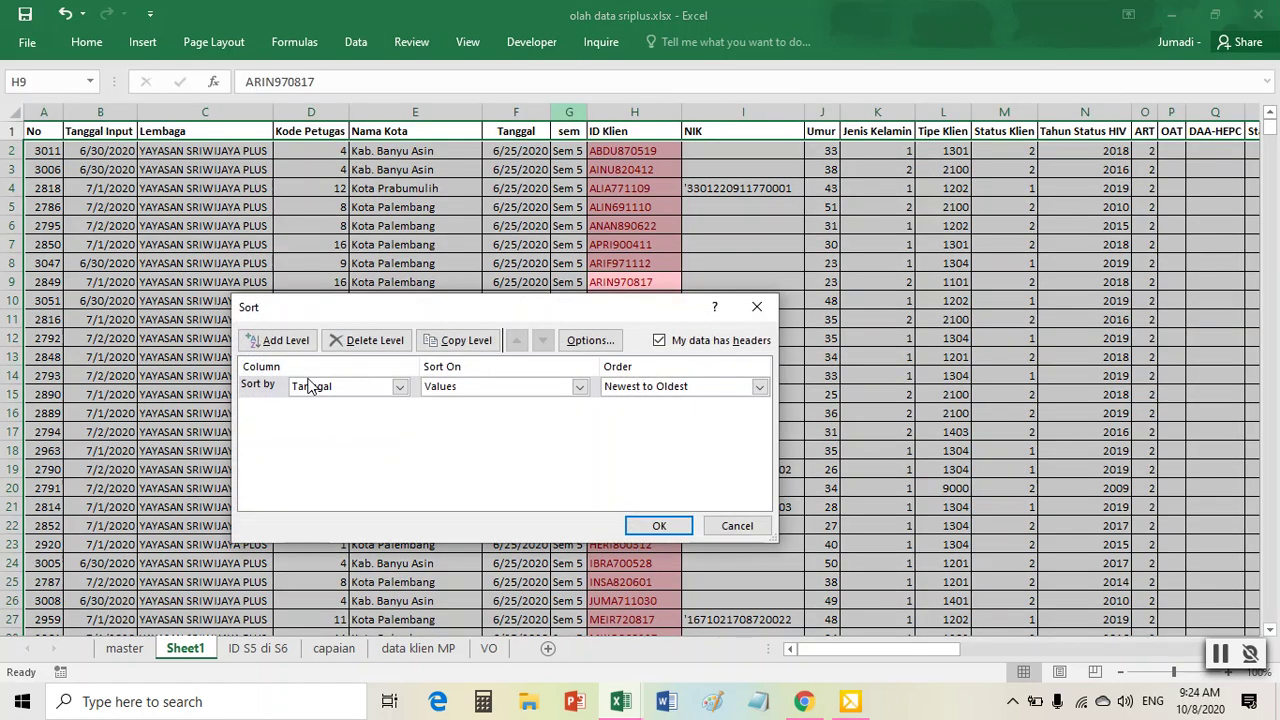
{"action": "left_click", "coordinate": [302, 342]}
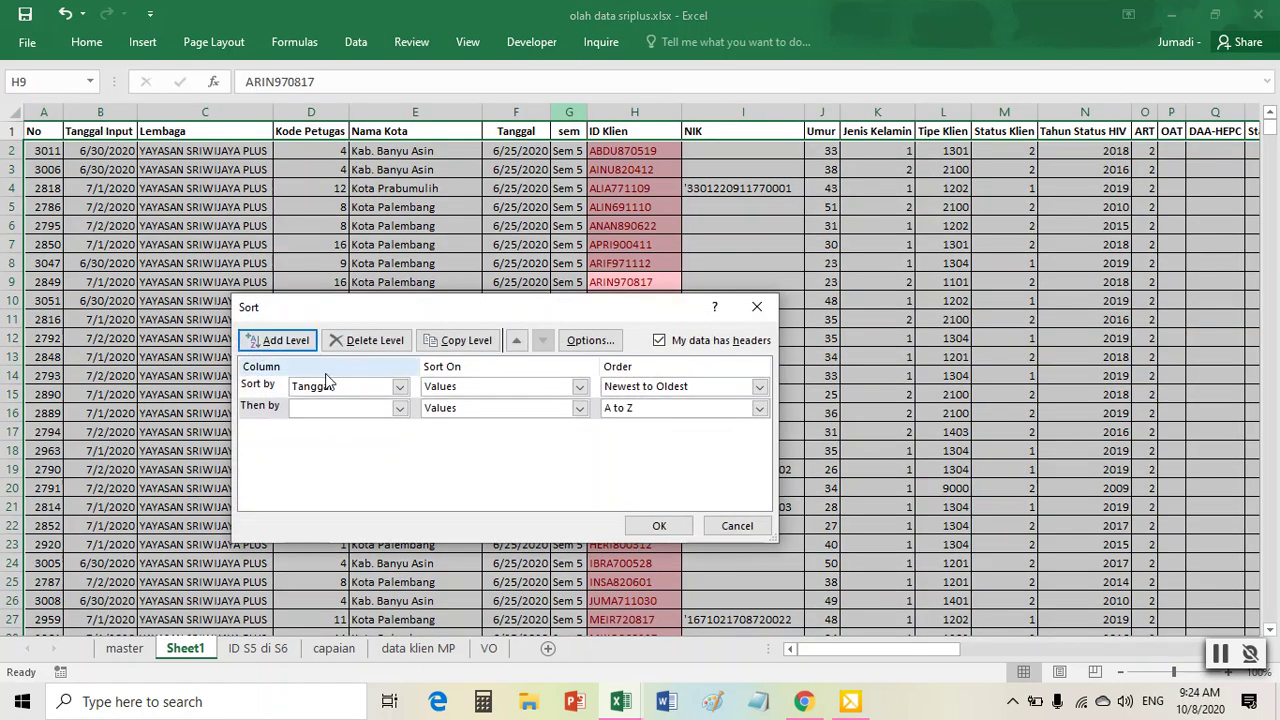
{"action": "left_click", "coordinate": [400, 387]}
{"action": "left_click", "coordinate": [363, 428]}
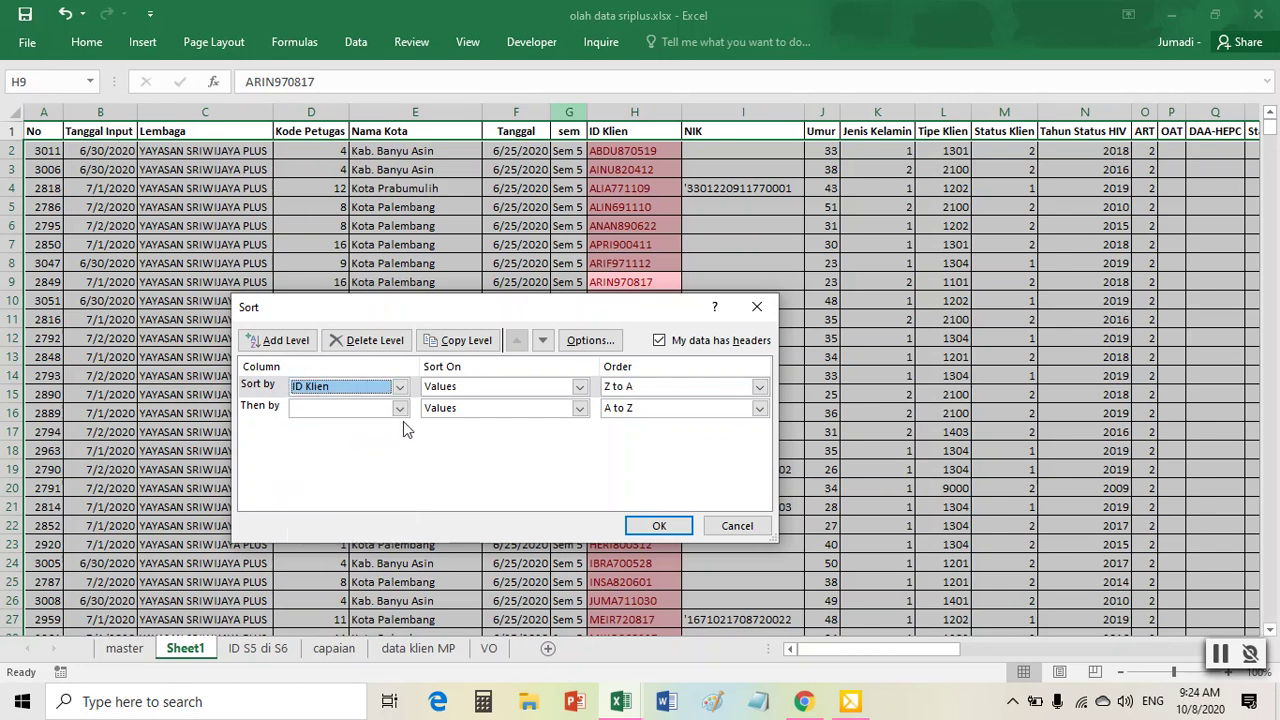
{"action": "left_click", "coordinate": [400, 408]}
{"action": "left_click", "coordinate": [360, 487]}
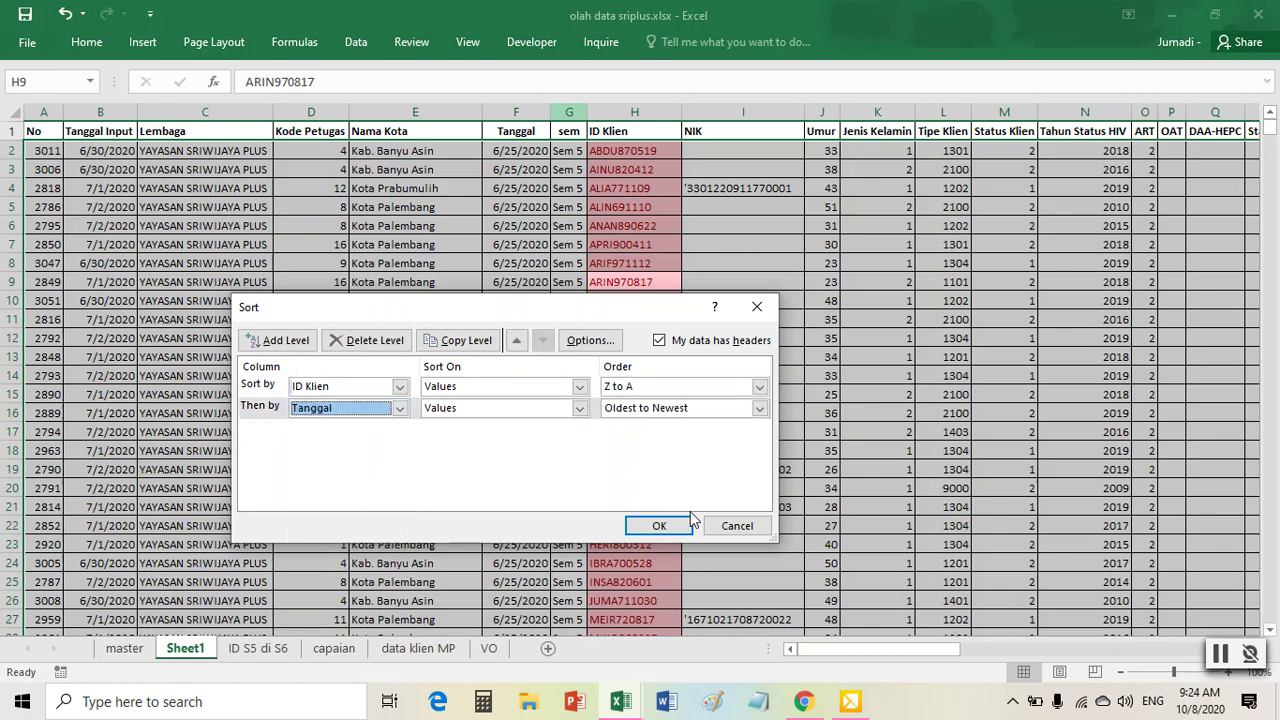
{"action": "left_click", "coordinate": [659, 525]}
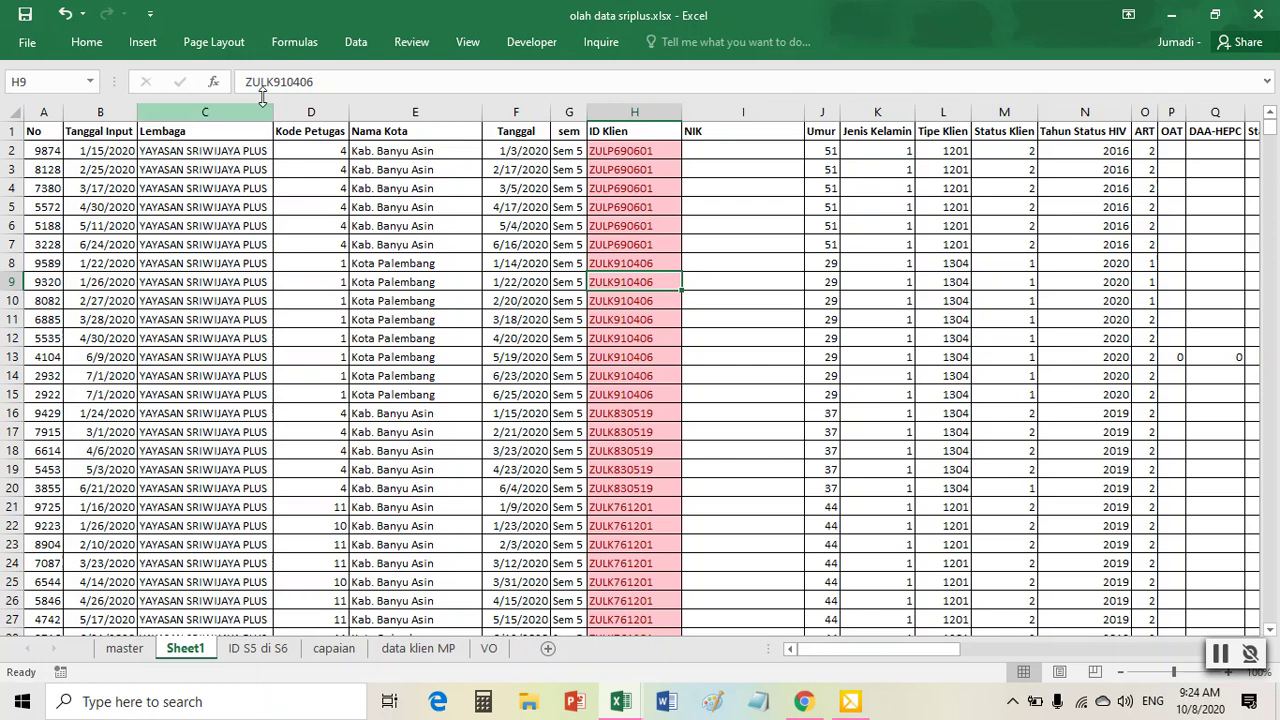
- Set the sort orders to ID Klien A to Z and Tanggal Newest to Oldest
{"action": "left_click", "coordinate": [355, 41]}
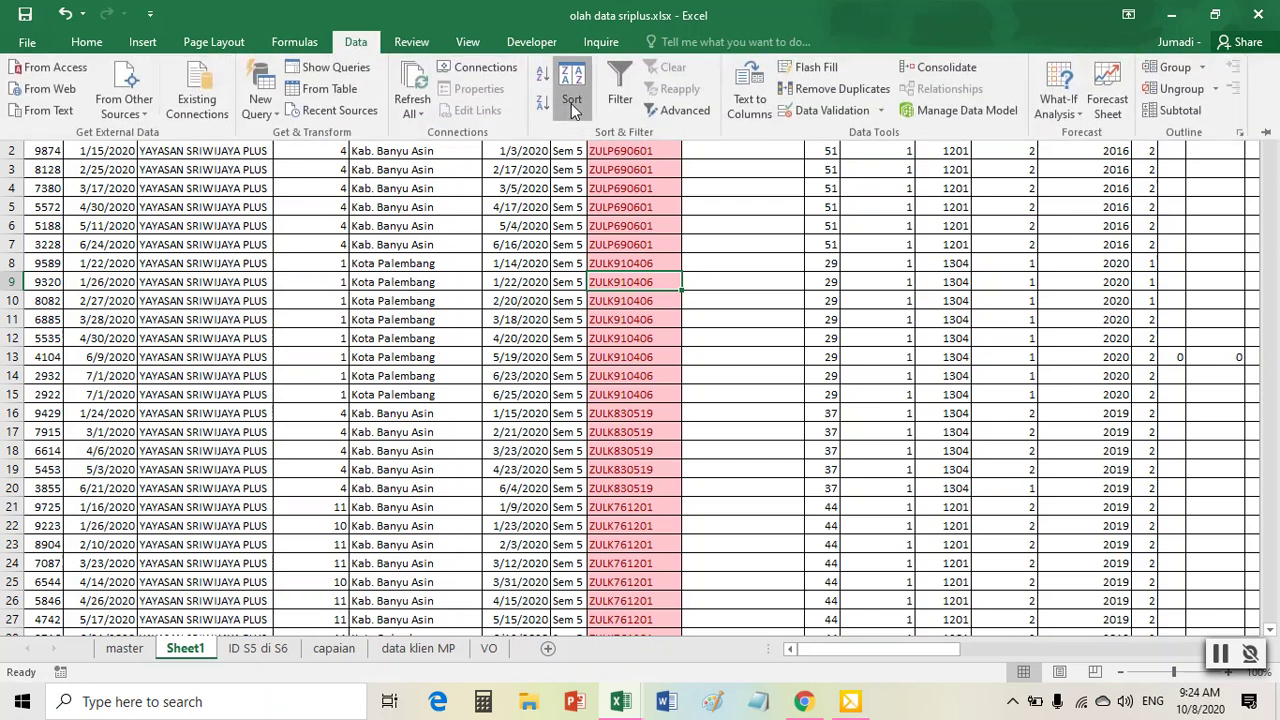
{"action": "left_click", "coordinate": [565, 100]}
{"action": "left_click", "coordinate": [655, 388]}
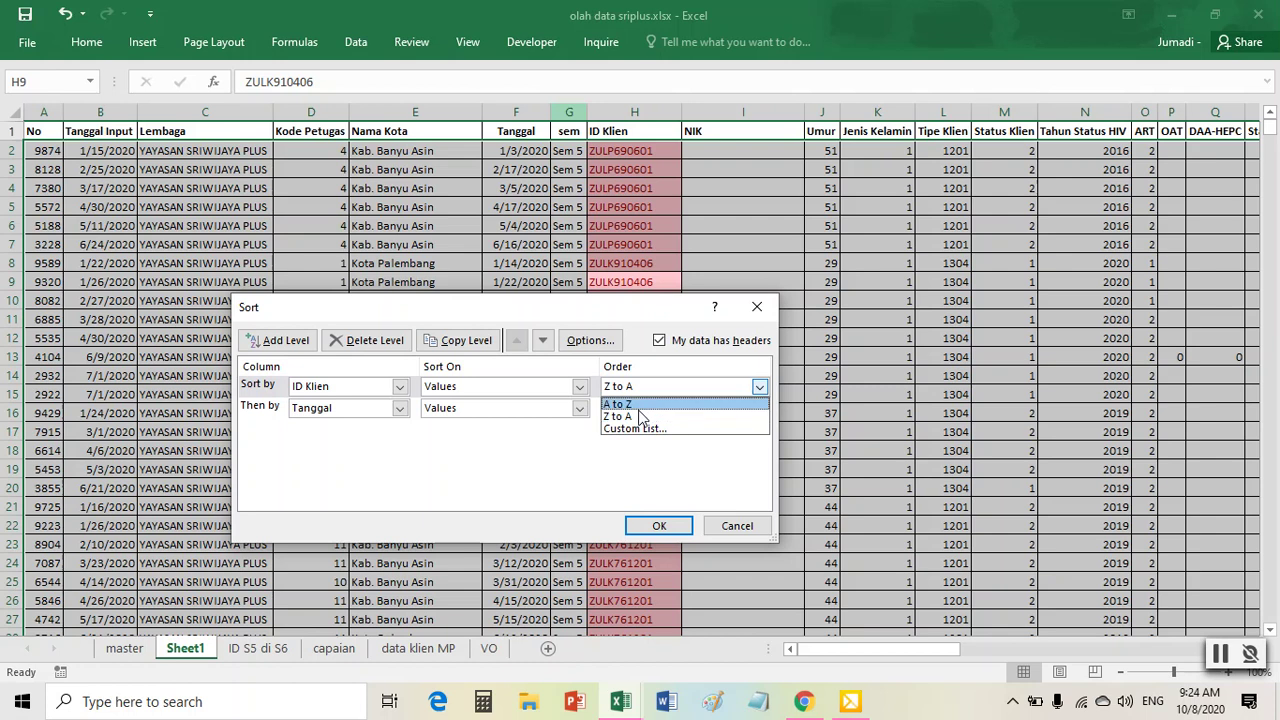
{"action": "left_click", "coordinate": [632, 401]}
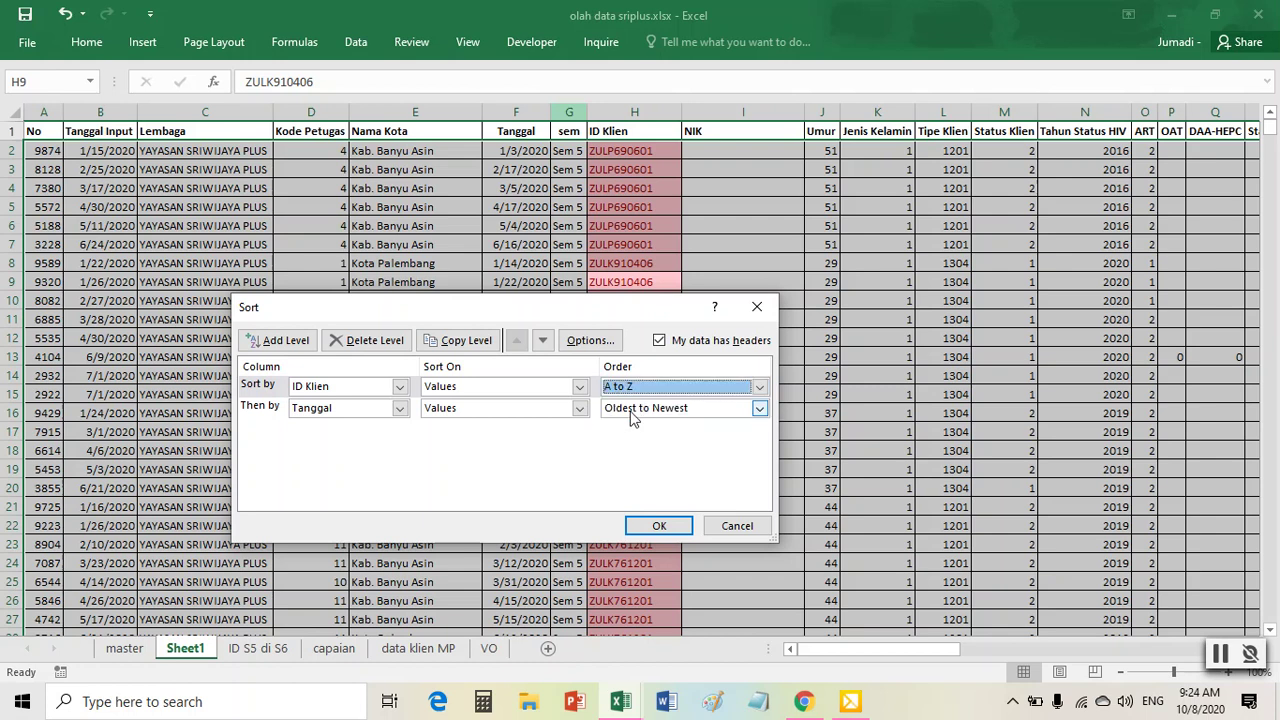
{"action": "left_click", "coordinate": [659, 535]}
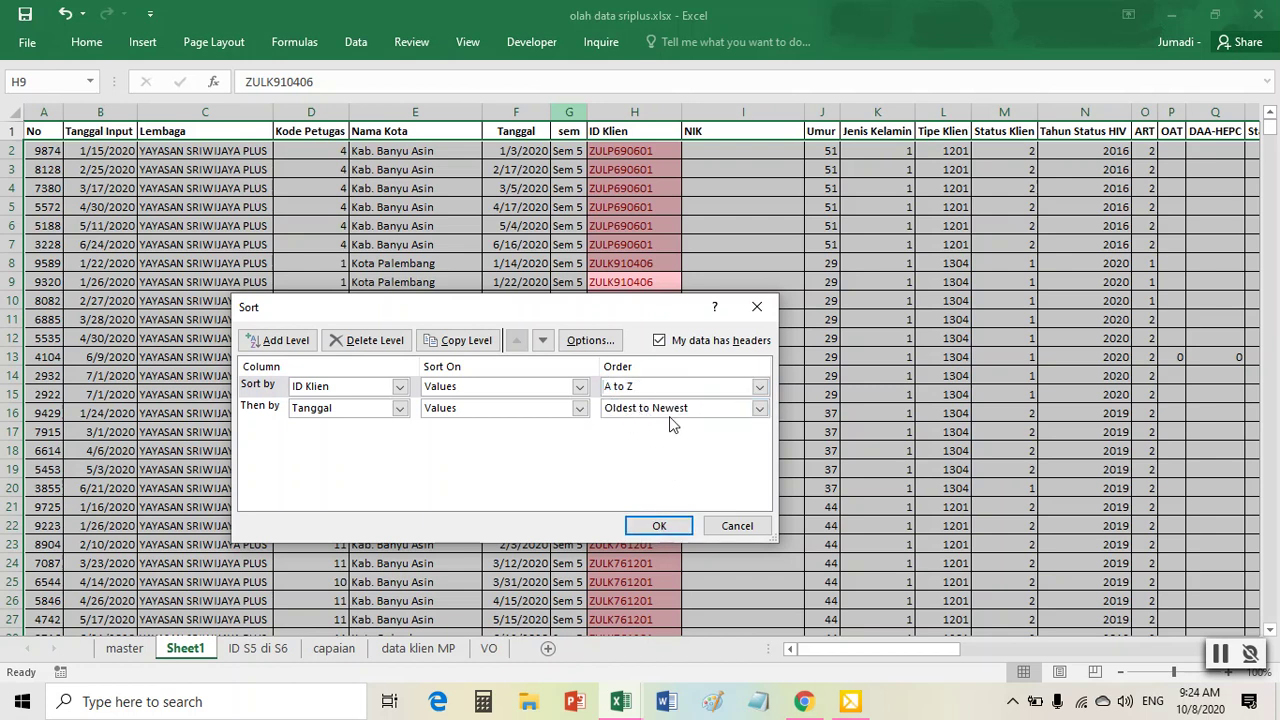
{"action": "left_click", "coordinate": [672, 408]}
{"action": "left_click", "coordinate": [664, 438]}
{"action": "left_click", "coordinate": [650, 528]}
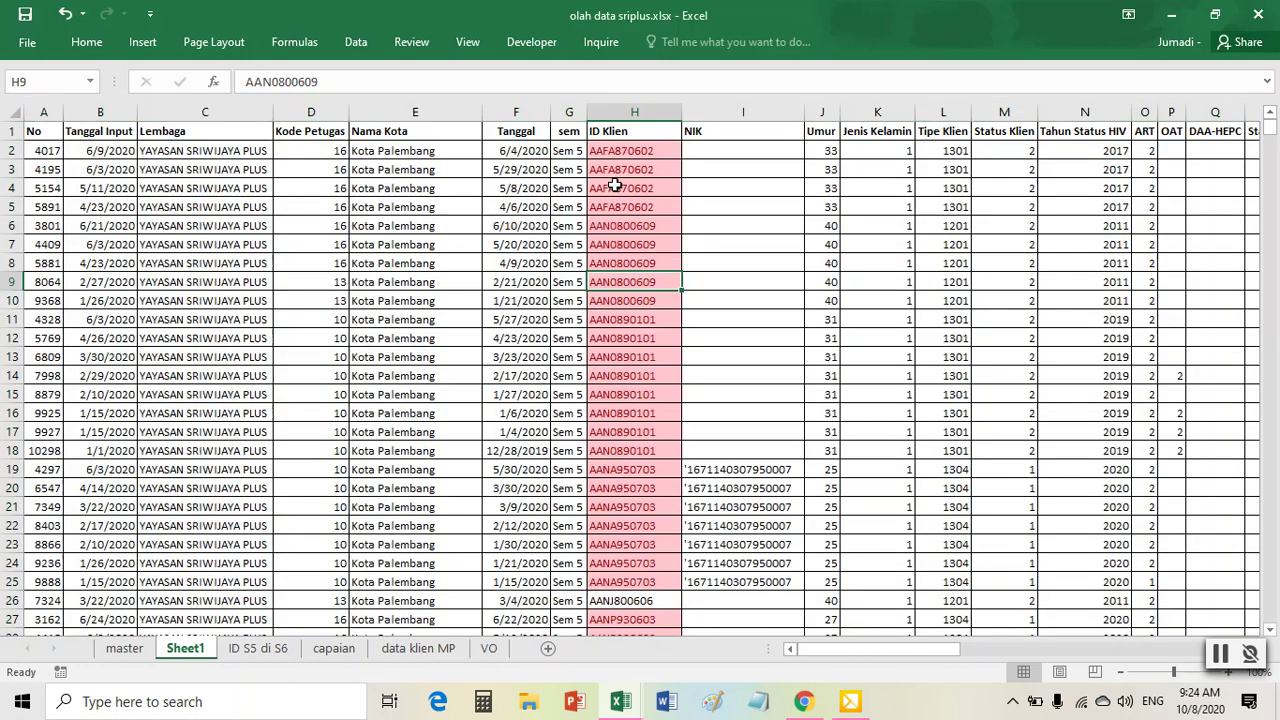
- Fill the 6/4/2020 date in cell F2 yellow
{"action": "left_click", "coordinate": [516, 148]}
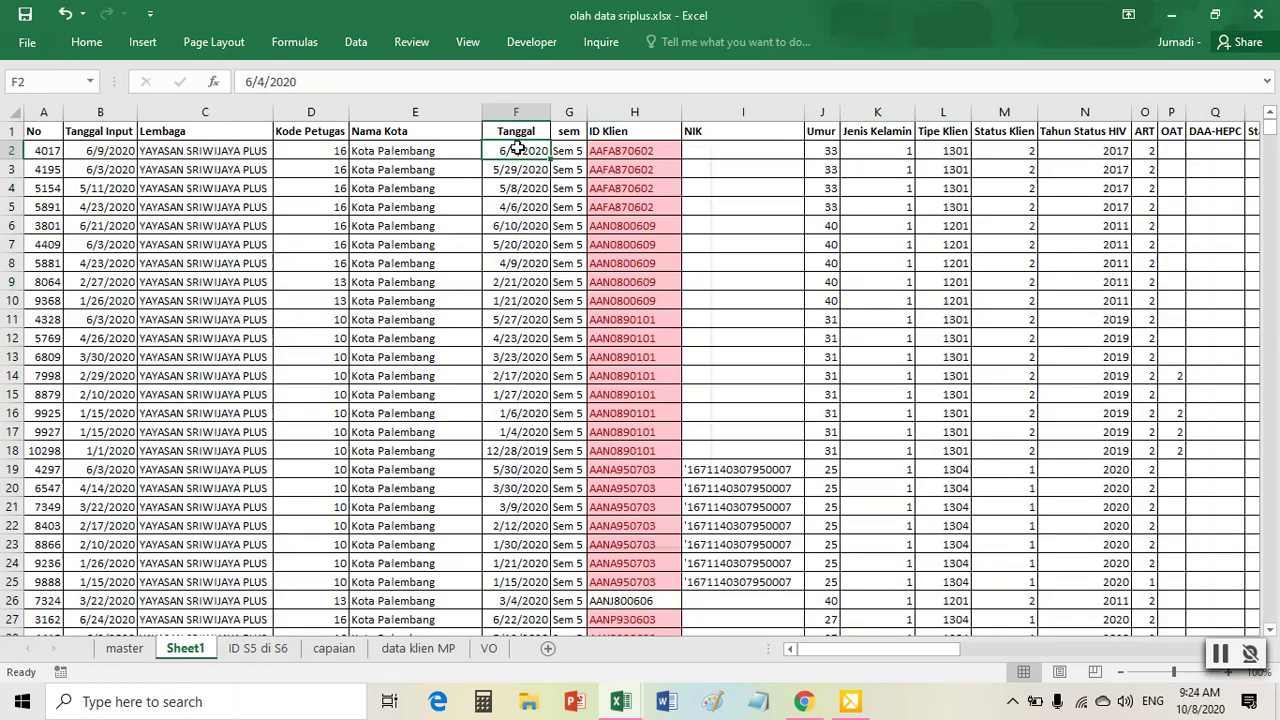
{"action": "right_click", "coordinate": [516, 148]}
{"action": "left_click", "coordinate": [593, 118]}
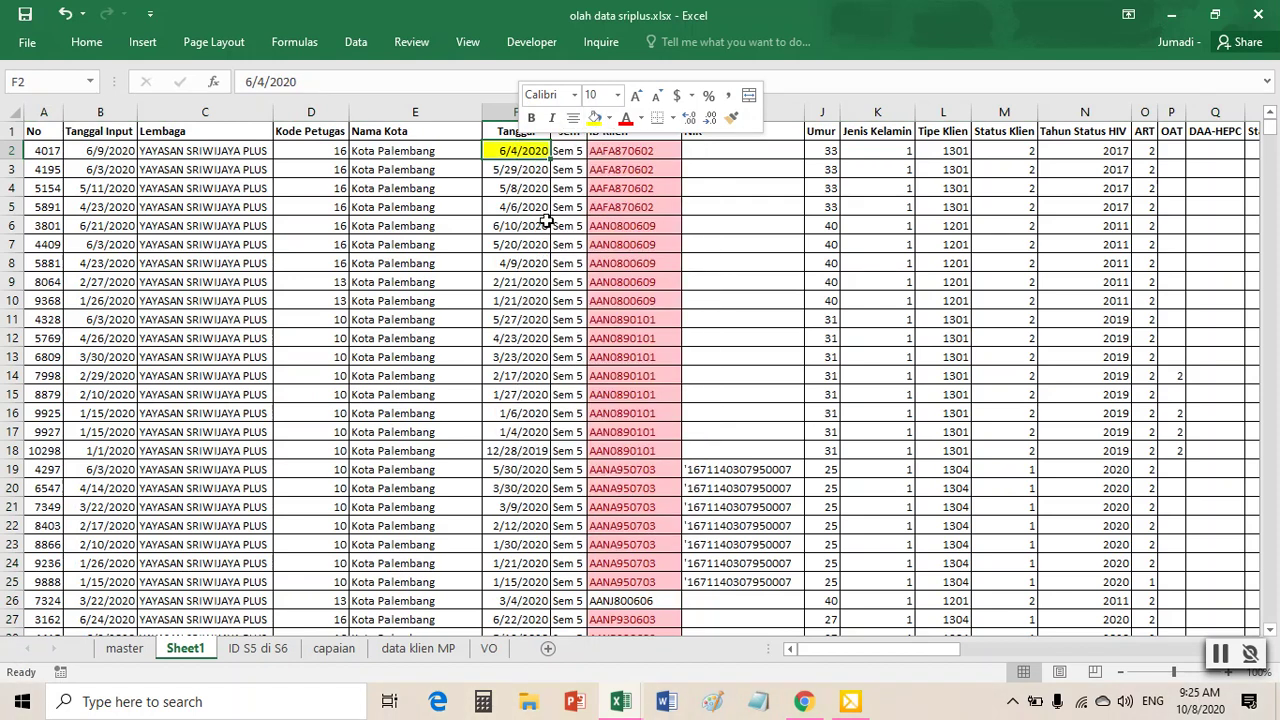
{"action": "left_click", "coordinate": [641, 279]}
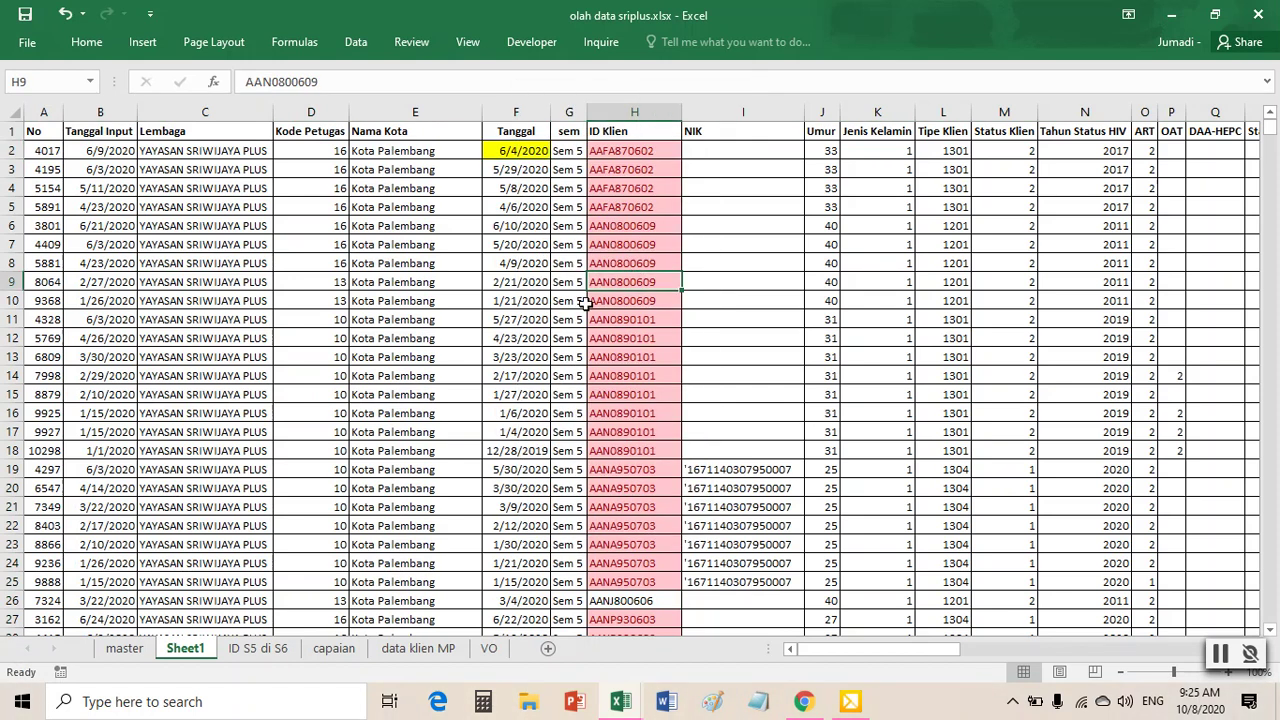
{"action": "left_click_drag", "start_coordinate": [448, 246], "coordinate": [528, 337]}
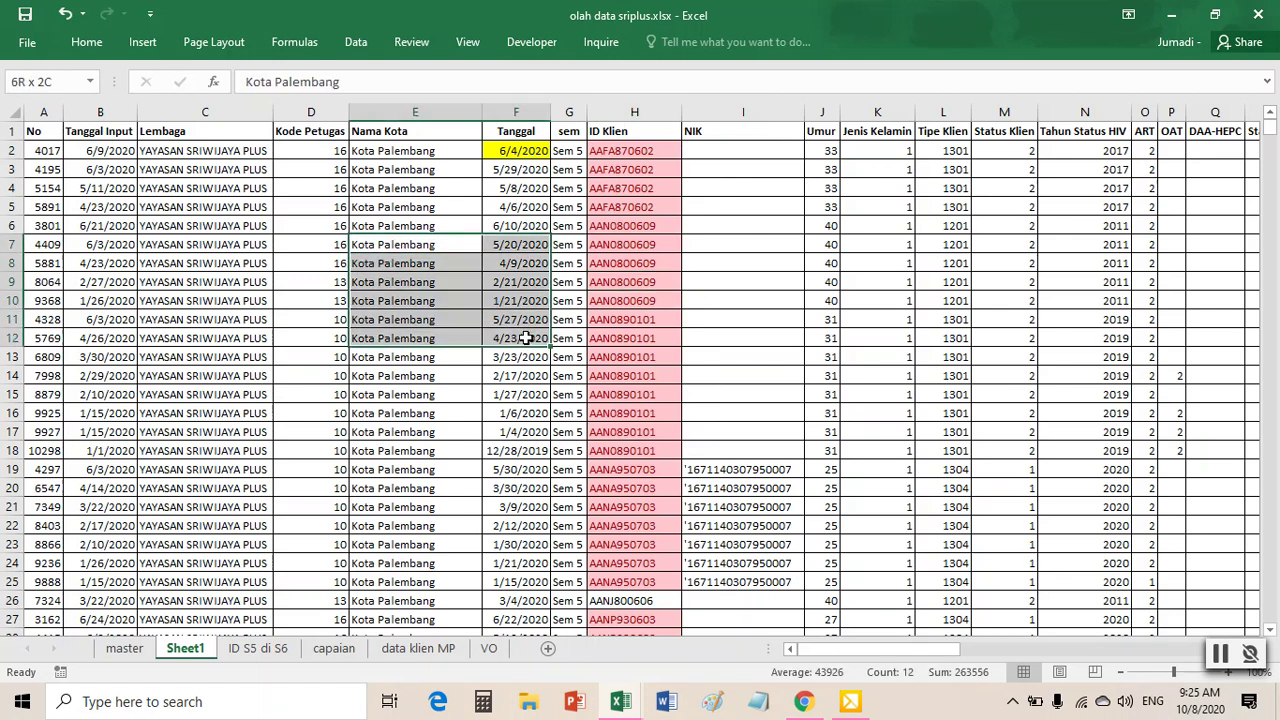
{"action": "left_click", "coordinate": [513, 205]}
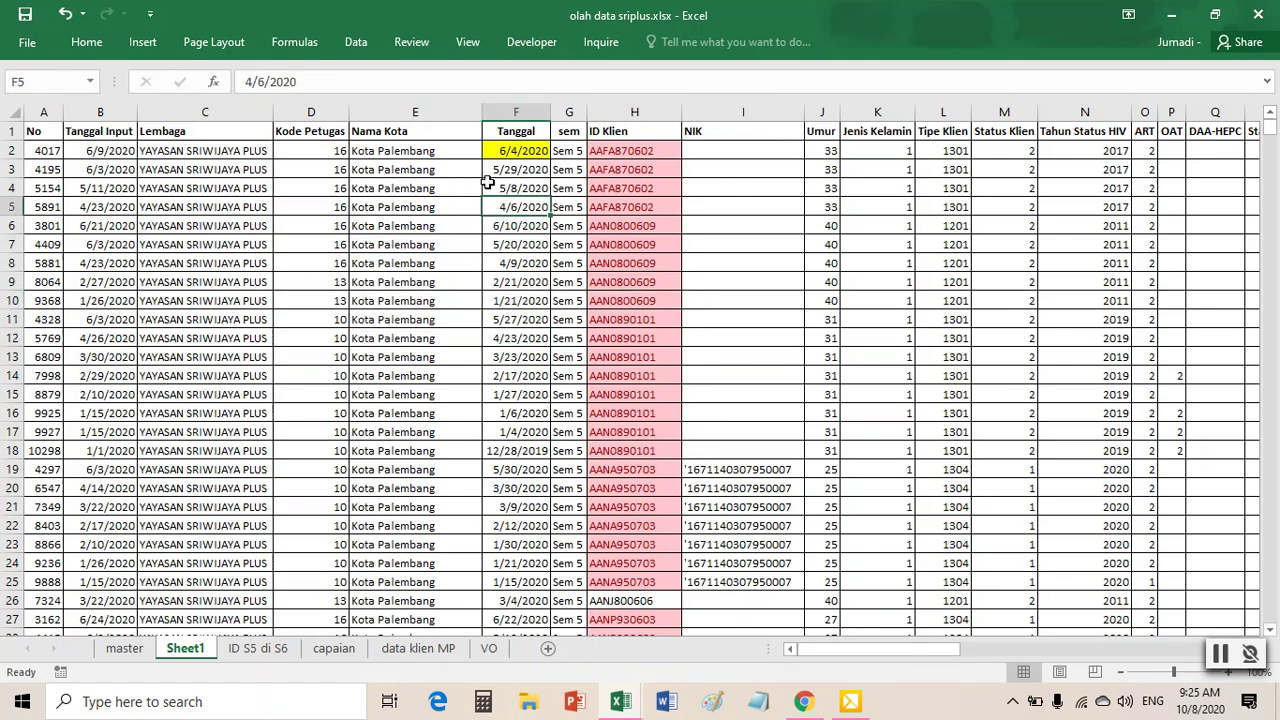
{"action": "left_click", "coordinate": [357, 44]}
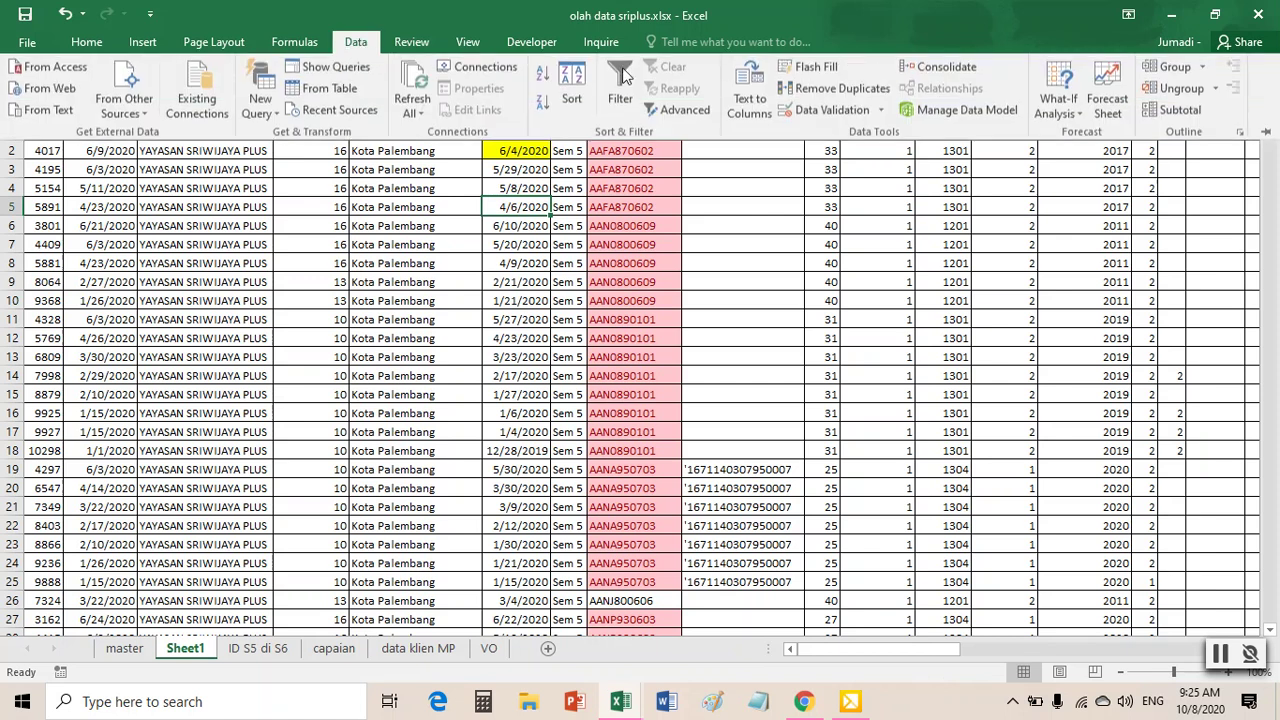
- Remove duplicate rows checked on ID Klien only, deleting 5644 repeats and keeping 1491 unique clients
{"action": "left_click", "coordinate": [850, 91]}
{"action": "left_click", "coordinate": [455, 358]}
{"action": "scroll", "coordinate": [452, 448], "scroll_direction": "down", "scroll_amount": 1}
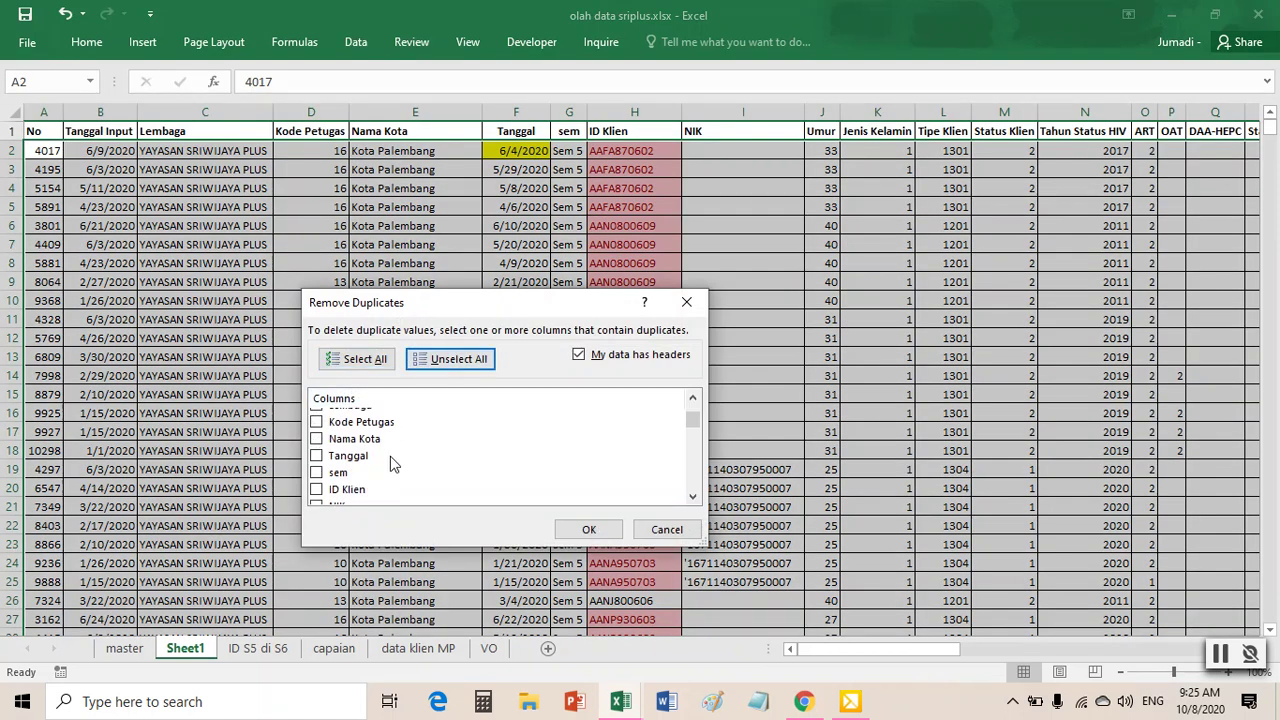
{"action": "left_click", "coordinate": [316, 472]}
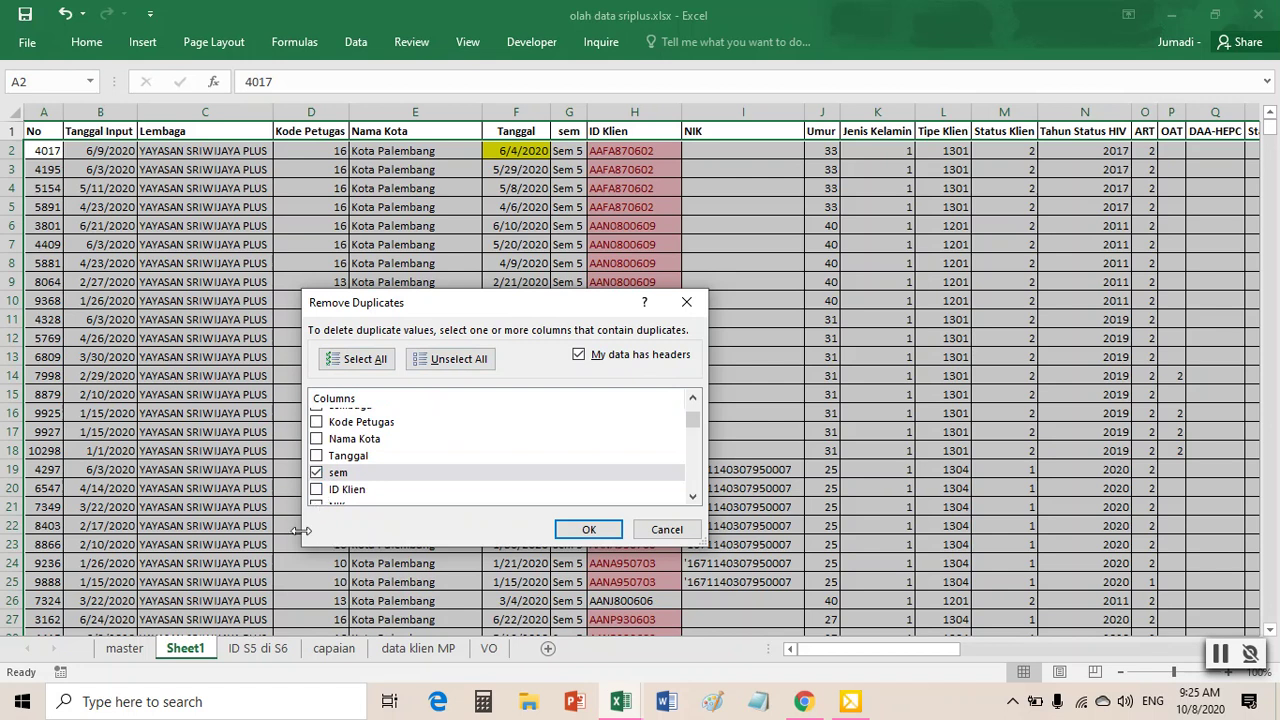
{"action": "left_click", "coordinate": [318, 490]}
{"action": "left_click", "coordinate": [316, 471]}
{"action": "left_click", "coordinate": [590, 529]}
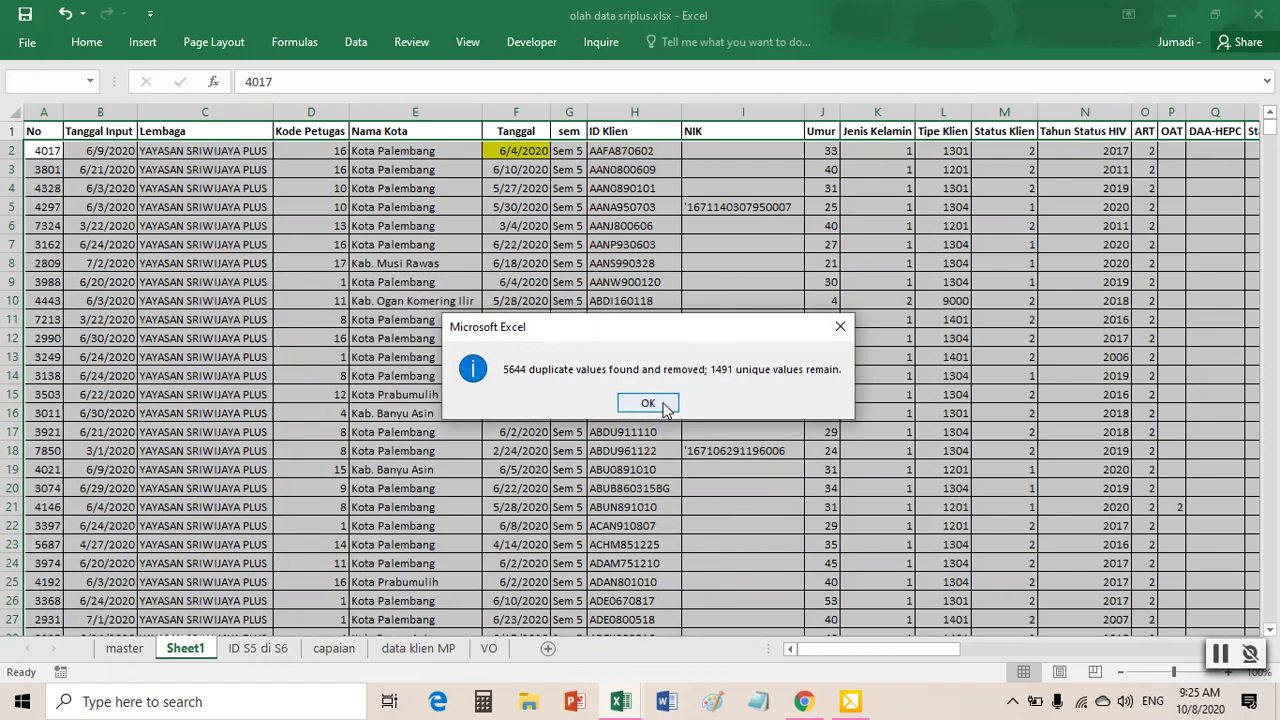
{"action": "left_click", "coordinate": [648, 403]}
{"action": "left_click_drag", "start_coordinate": [500, 147], "coordinate": [643, 155]}
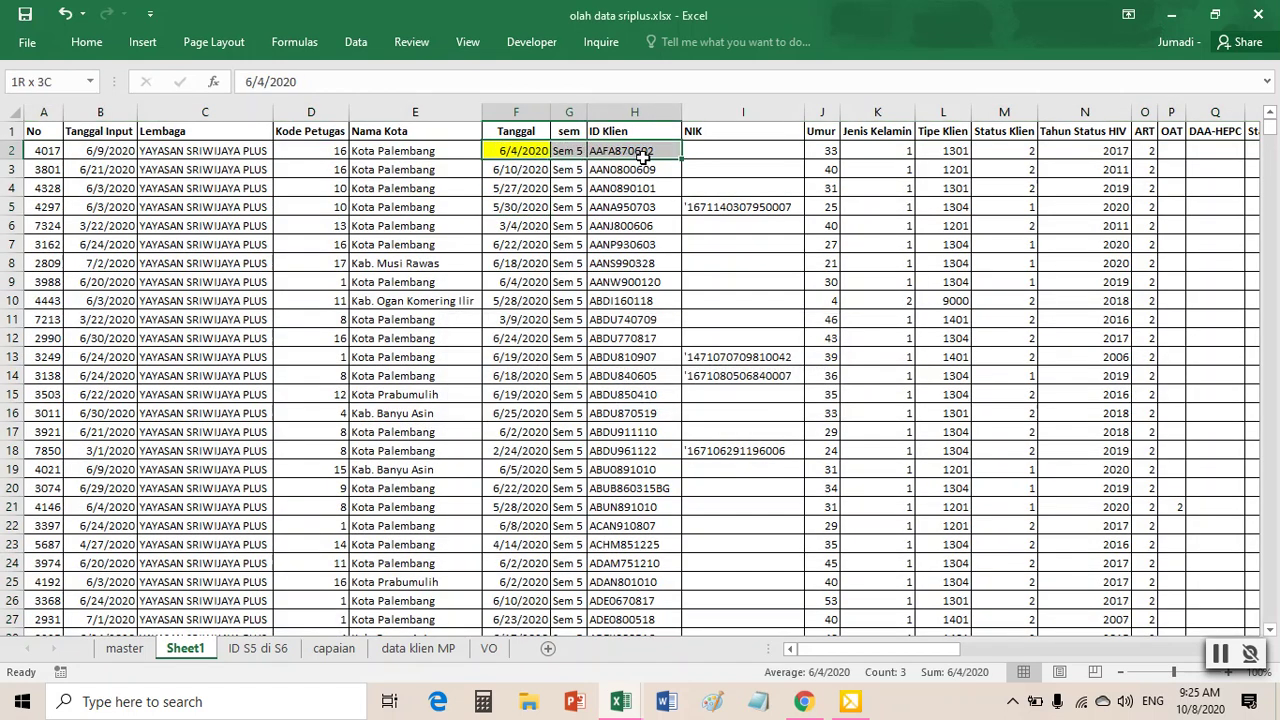
{"action": "left_click", "coordinate": [607, 222]}
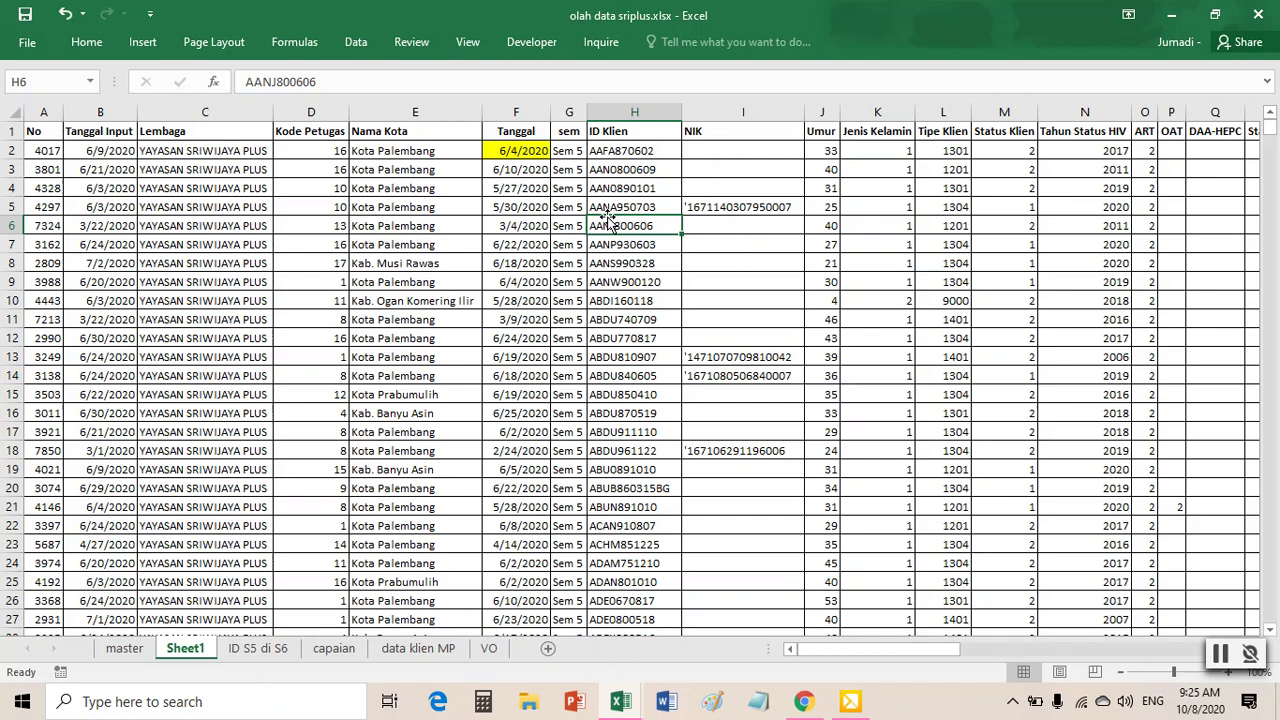
{"action": "left_click_drag", "start_coordinate": [527, 170], "coordinate": [650, 207]}
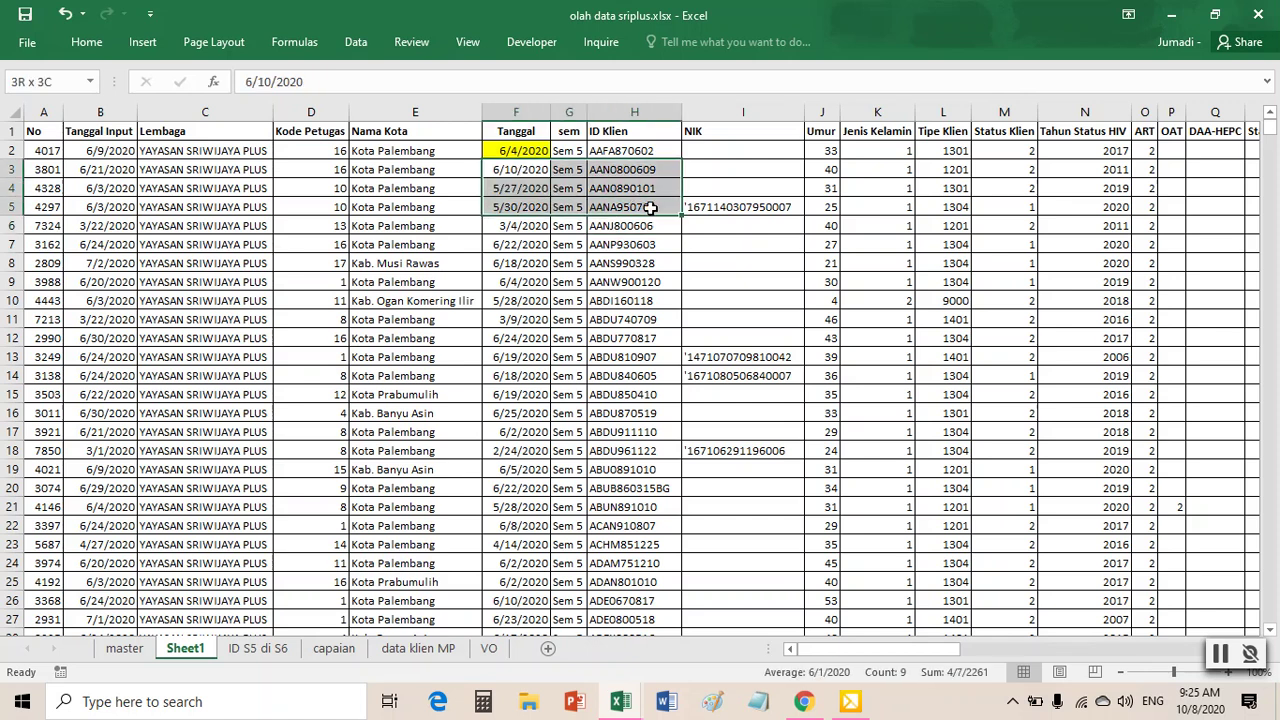
{"action": "left_click", "coordinate": [492, 151]}
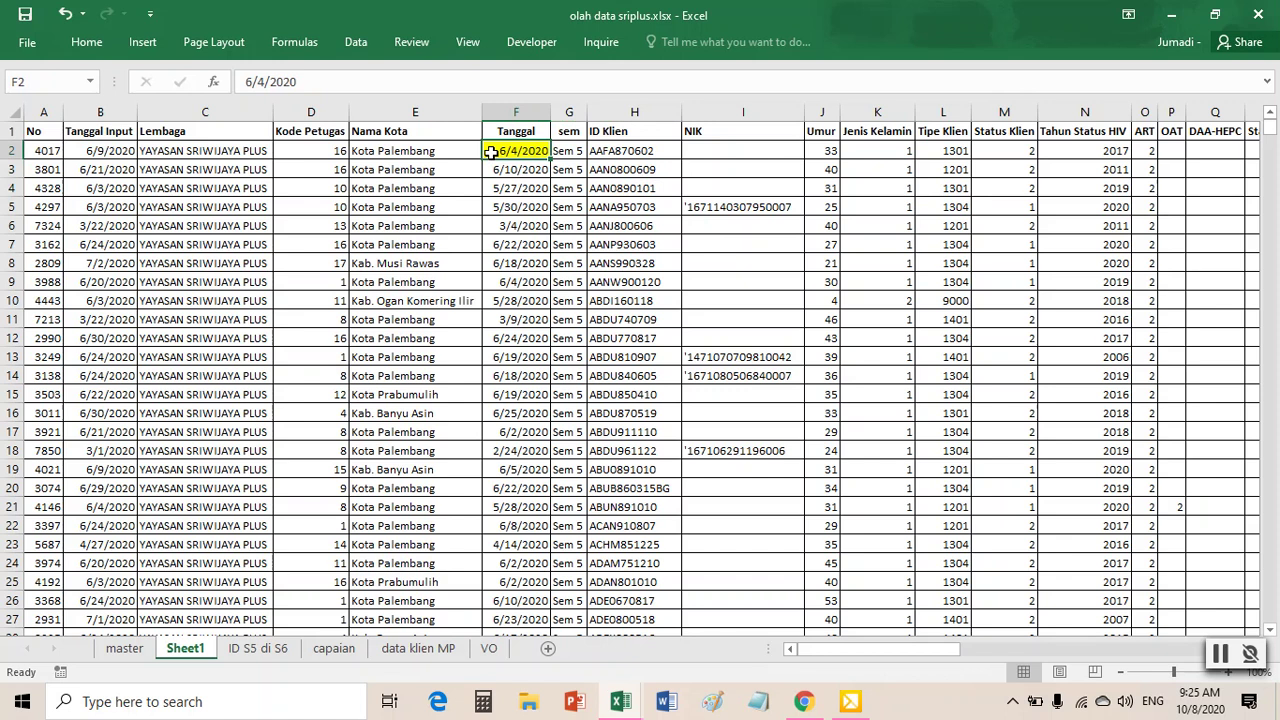
{"action": "left_click", "coordinate": [636, 226]}
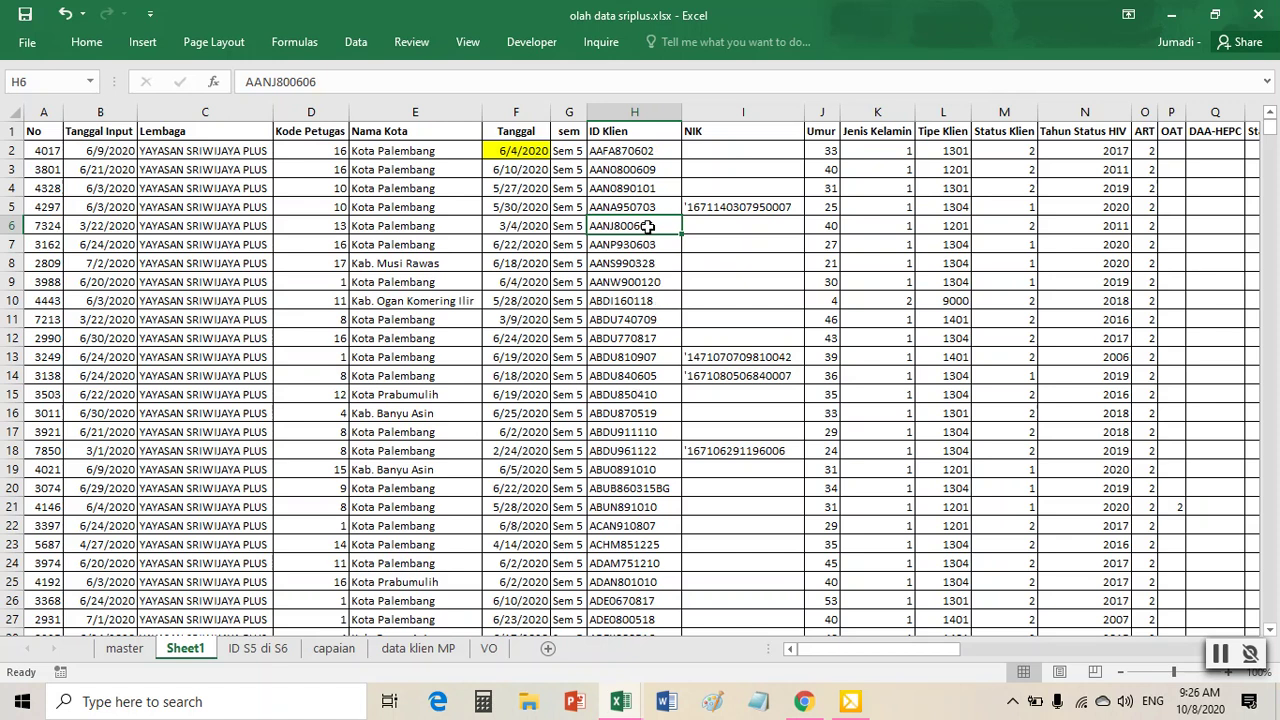
{"action": "left_click", "coordinate": [706, 118]}
- Insert a new column I headed MP before NIK, then show the data klien MP sheet
{"action": "right_click", "coordinate": [706, 118]}
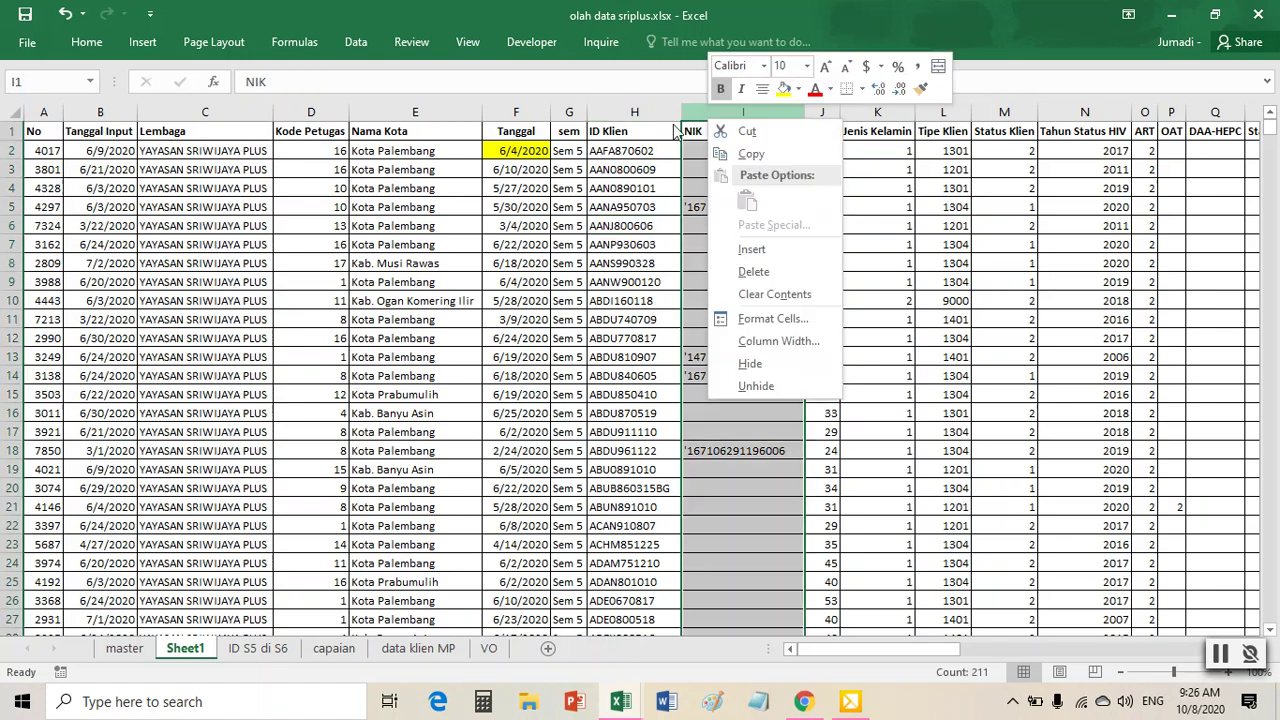
{"action": "left_click", "coordinate": [760, 252]}
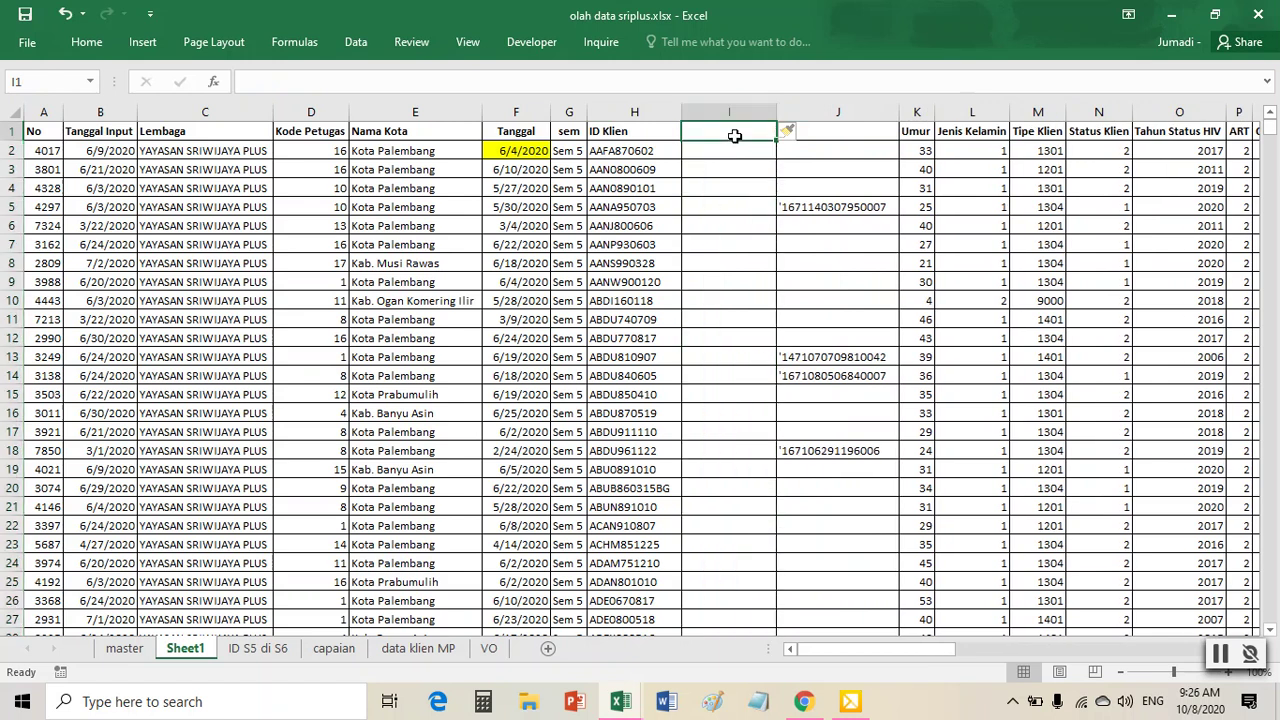
{"action": "type", "text": "m"}
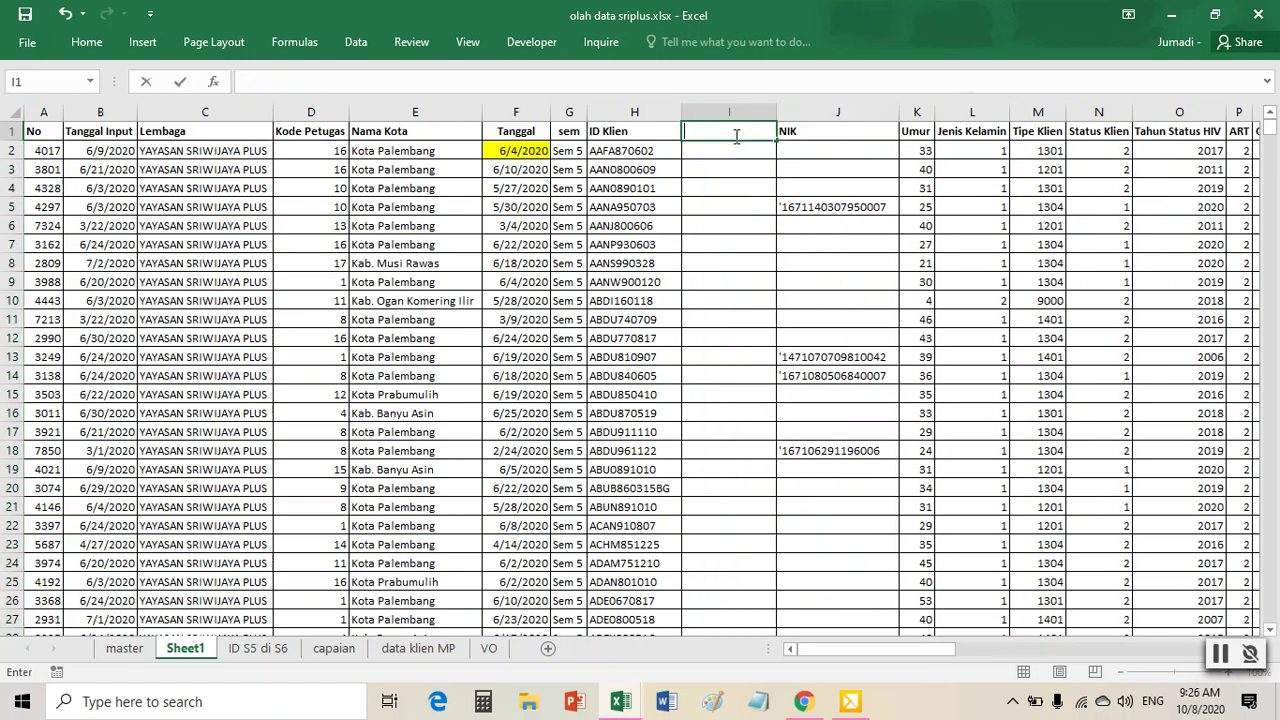
{"action": "type", "text": "P"}
{"action": "left_click", "coordinate": [720, 204]}
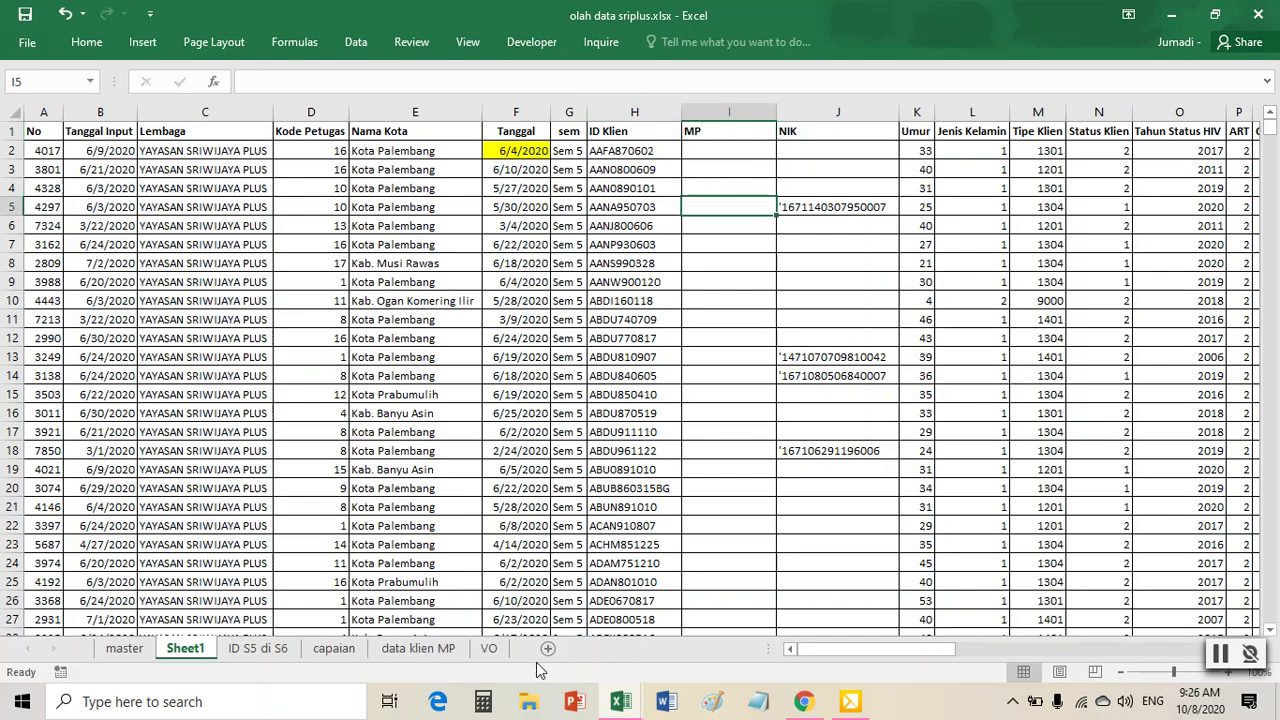
{"action": "left_click", "coordinate": [427, 652]}
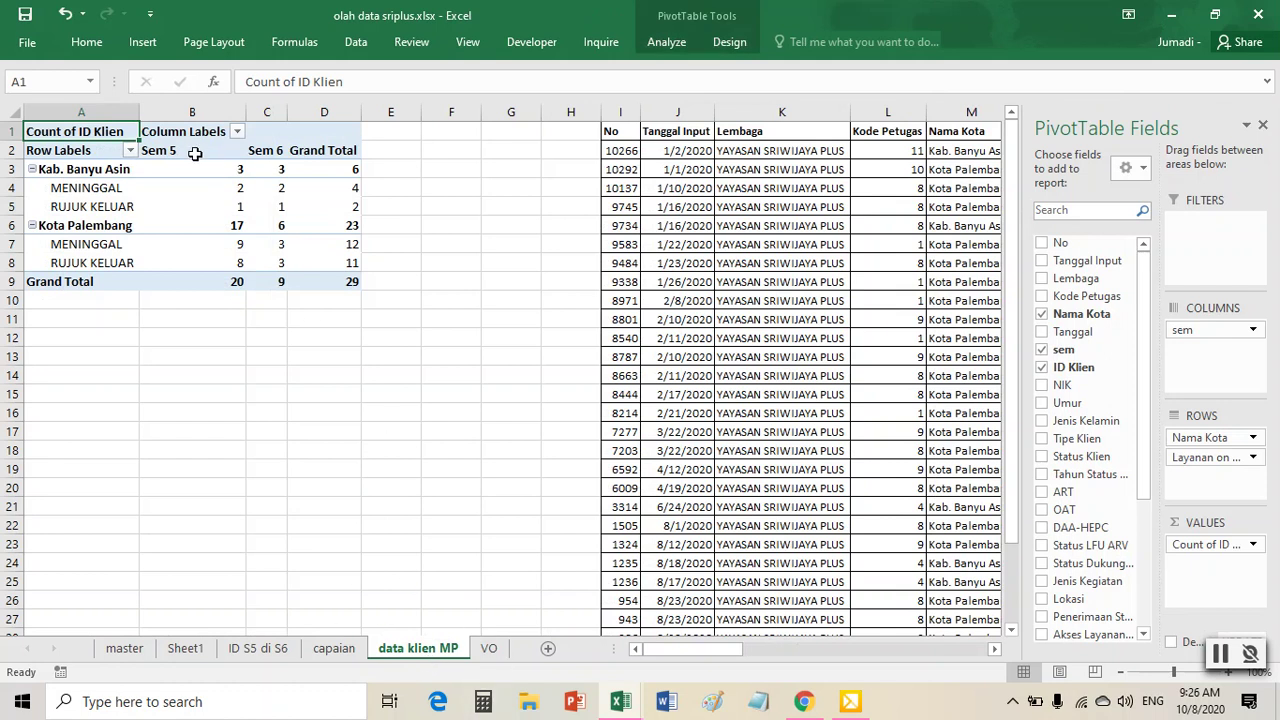
- Drill into the pivot's Sem 5 total of 20 to list those records on Sheet2
{"action": "left_click", "coordinate": [188, 112]}
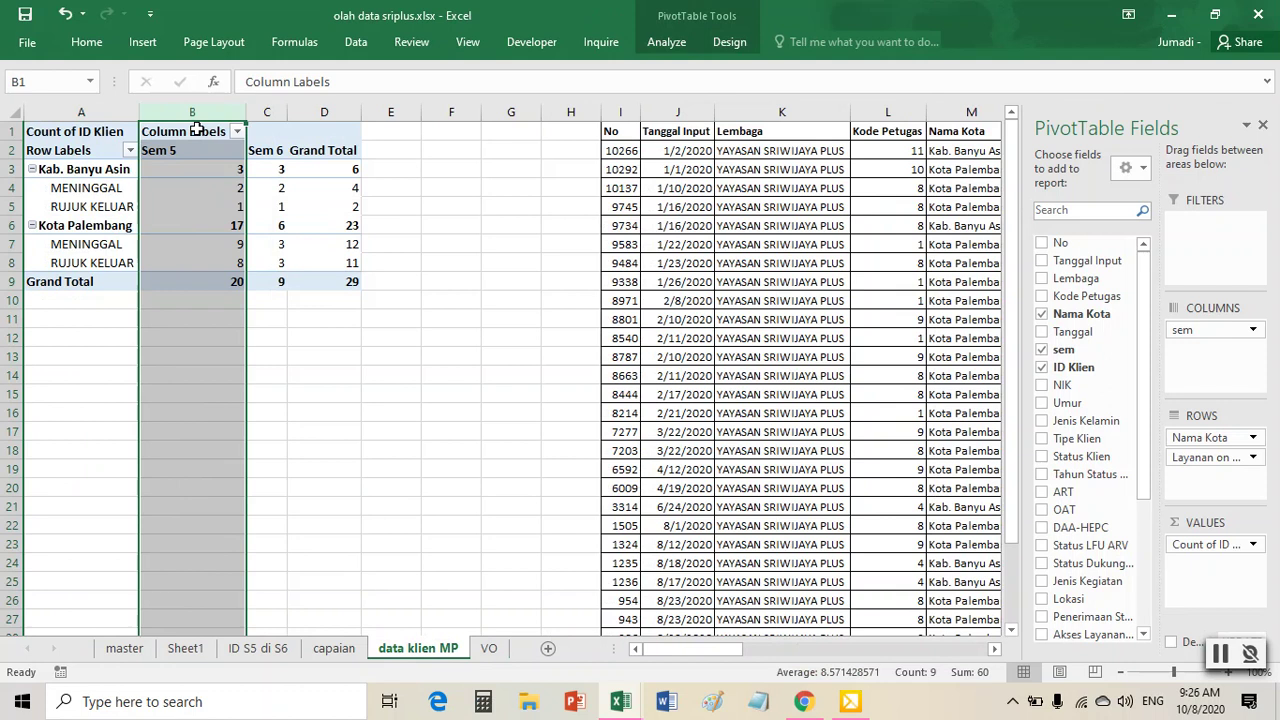
{"action": "right_click", "coordinate": [198, 132]}
{"action": "key", "text": "Escape"}
{"action": "left_click", "coordinate": [229, 283]}
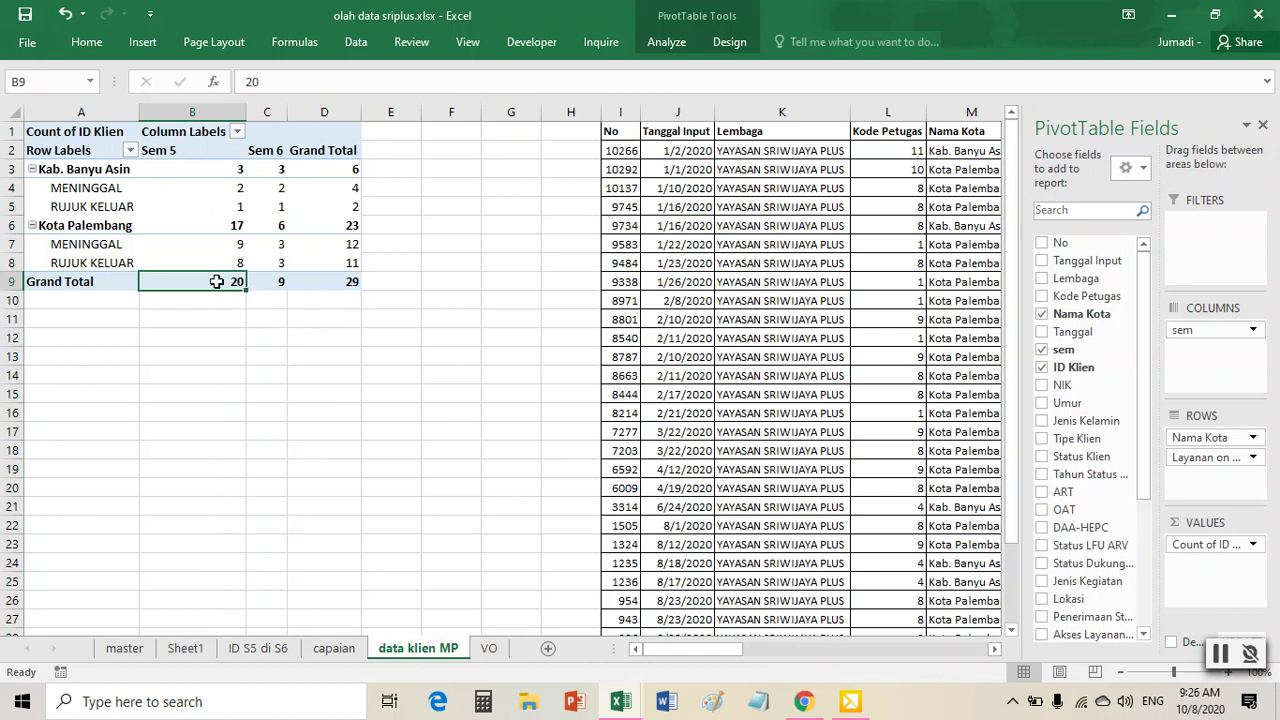
{"action": "mouse_move", "coordinate": [216, 281]}
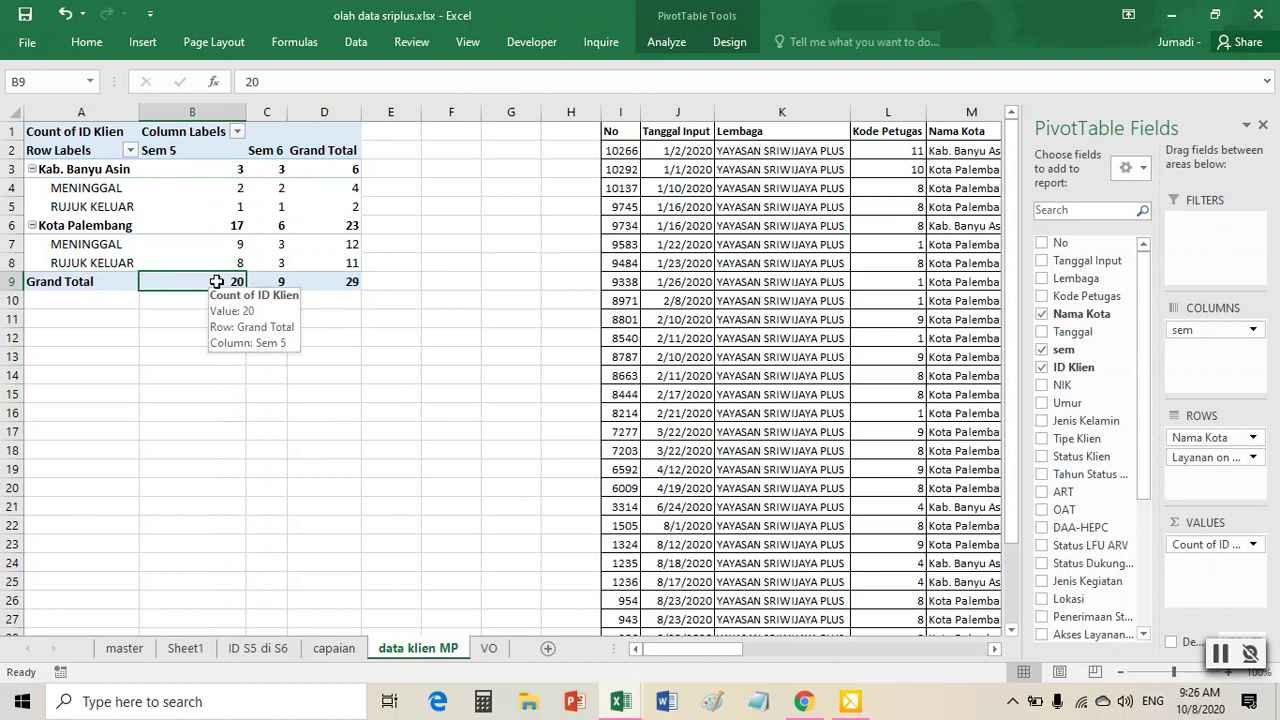
{"action": "double_click", "coordinate": [216, 281]}
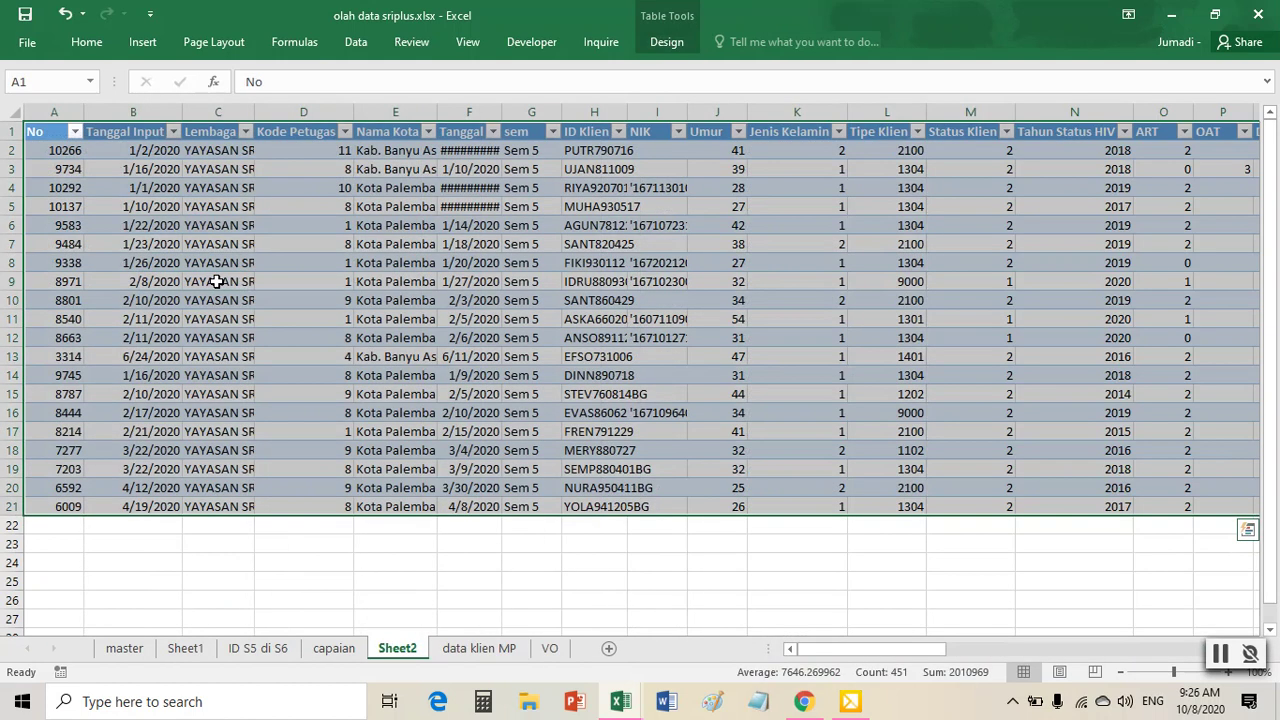
{"action": "left_click", "coordinate": [670, 338]}
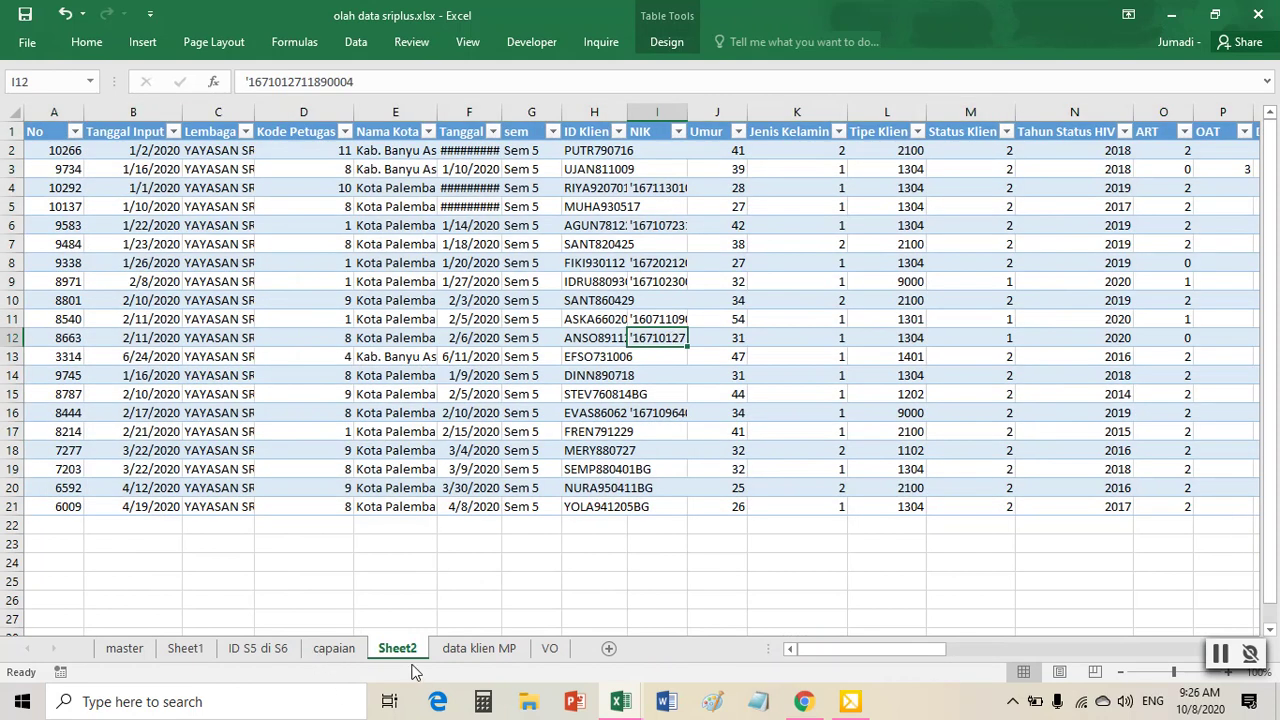
- Copy the 20 ID Klien values from H2:H21 and return to Sheet1
{"action": "left_click_drag", "start_coordinate": [600, 152], "coordinate": [583, 506]}
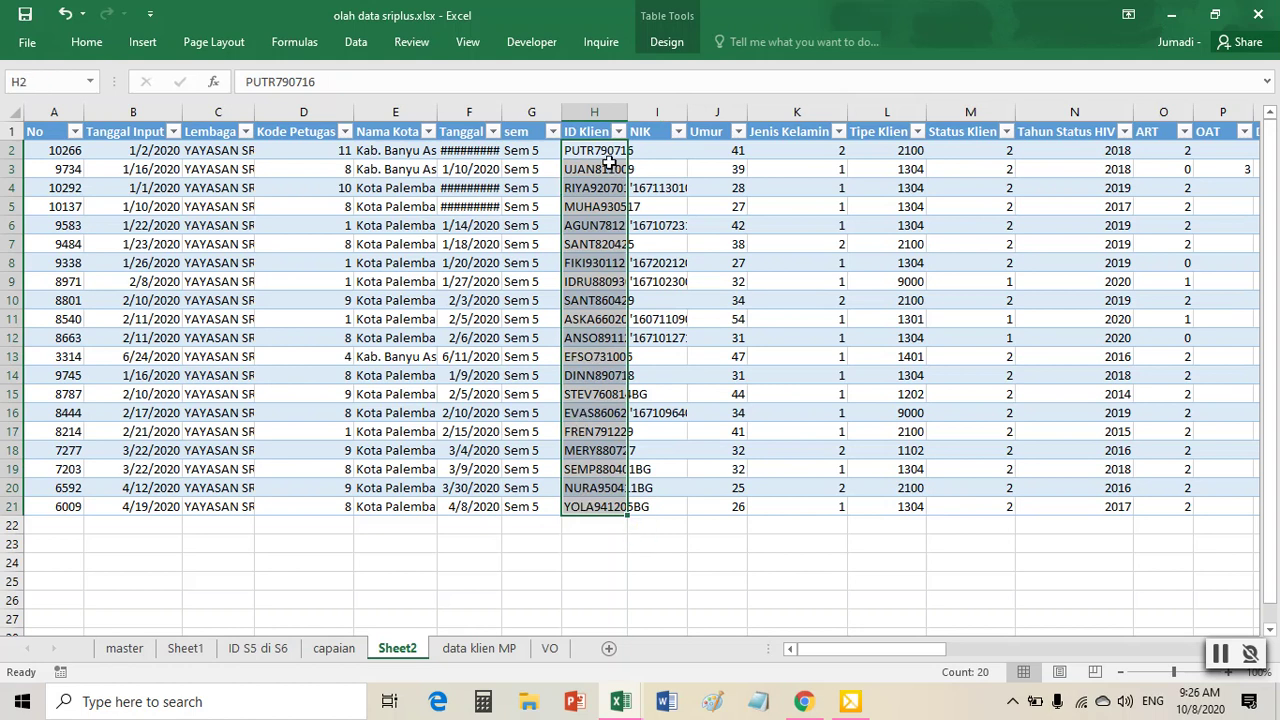
{"action": "right_click", "coordinate": [590, 258]}
{"action": "left_click", "coordinate": [643, 266]}
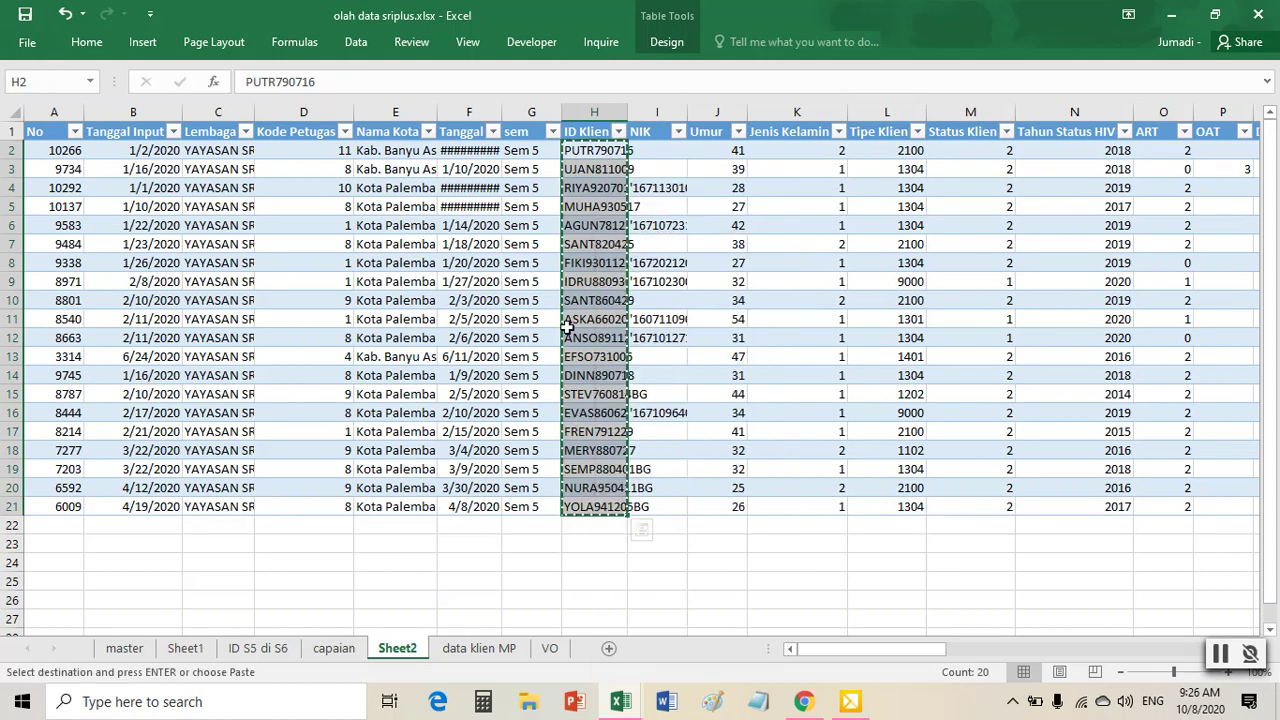
{"action": "left_click", "coordinate": [188, 649]}
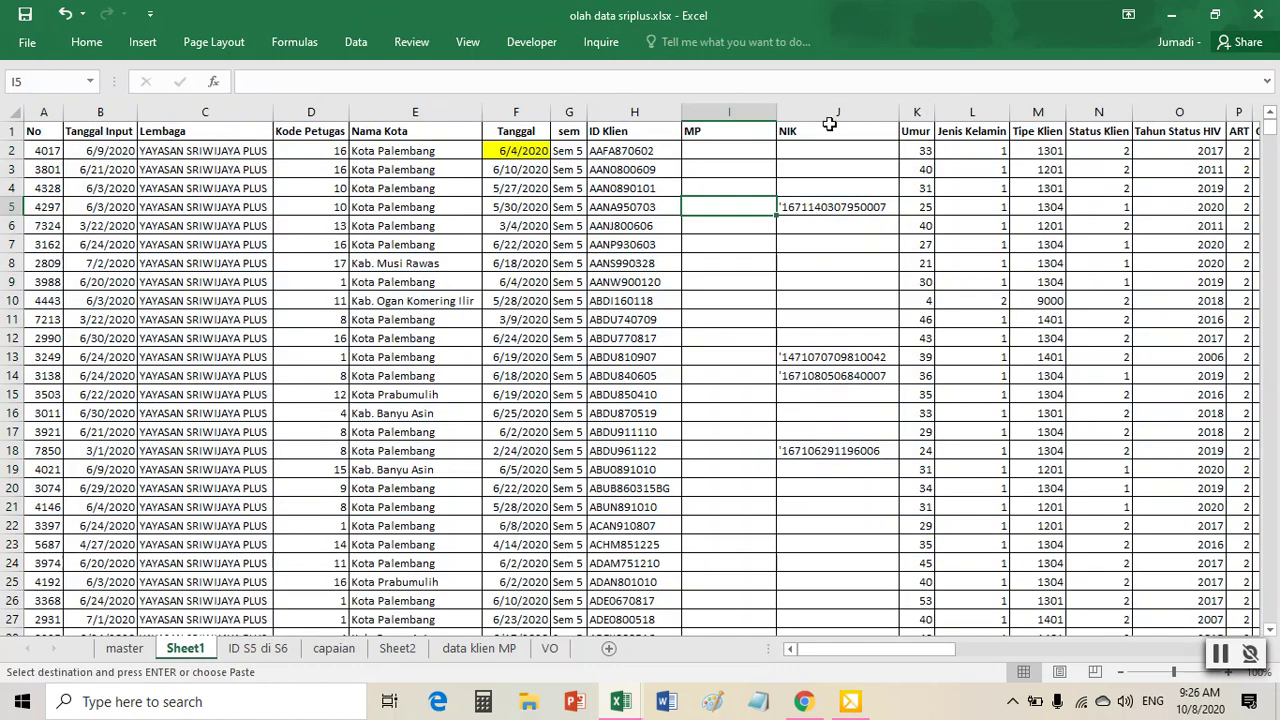
- Paste the copied IDs as values into MP cells I2:I21 and widen column I
{"action": "left_click", "coordinate": [738, 151]}
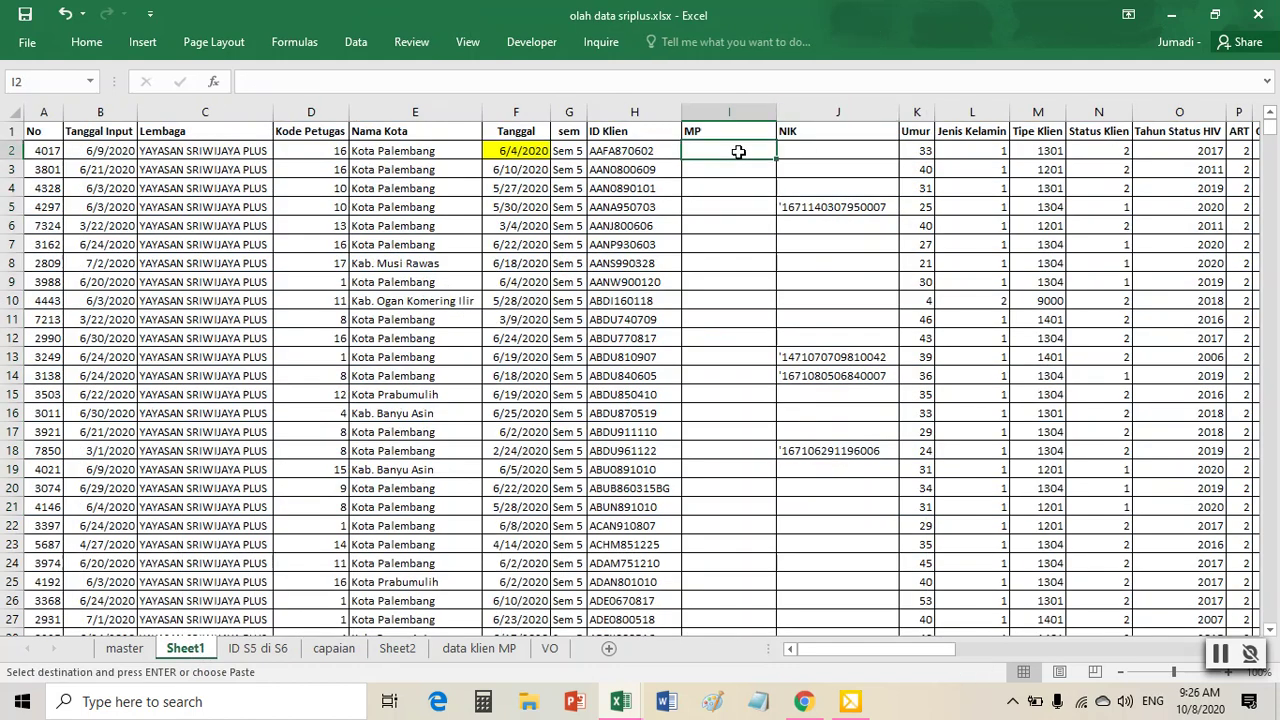
{"action": "right_click", "coordinate": [738, 151]}
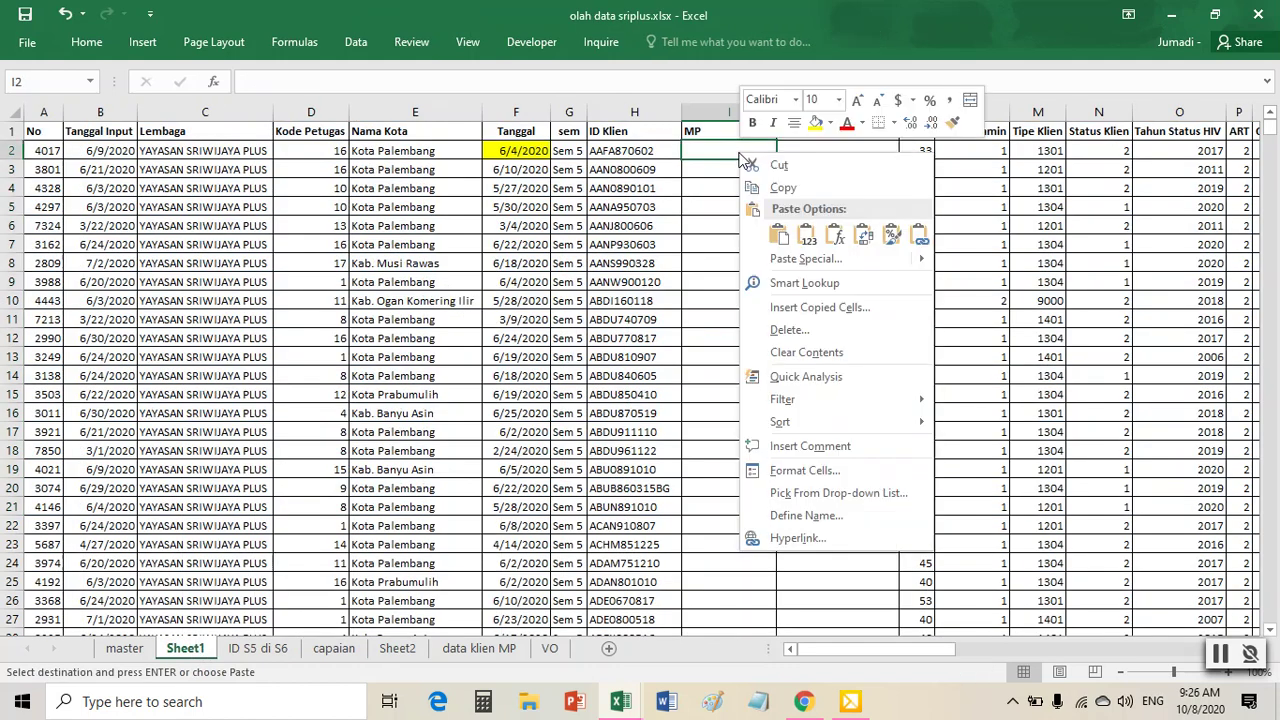
{"action": "left_click", "coordinate": [808, 240]}
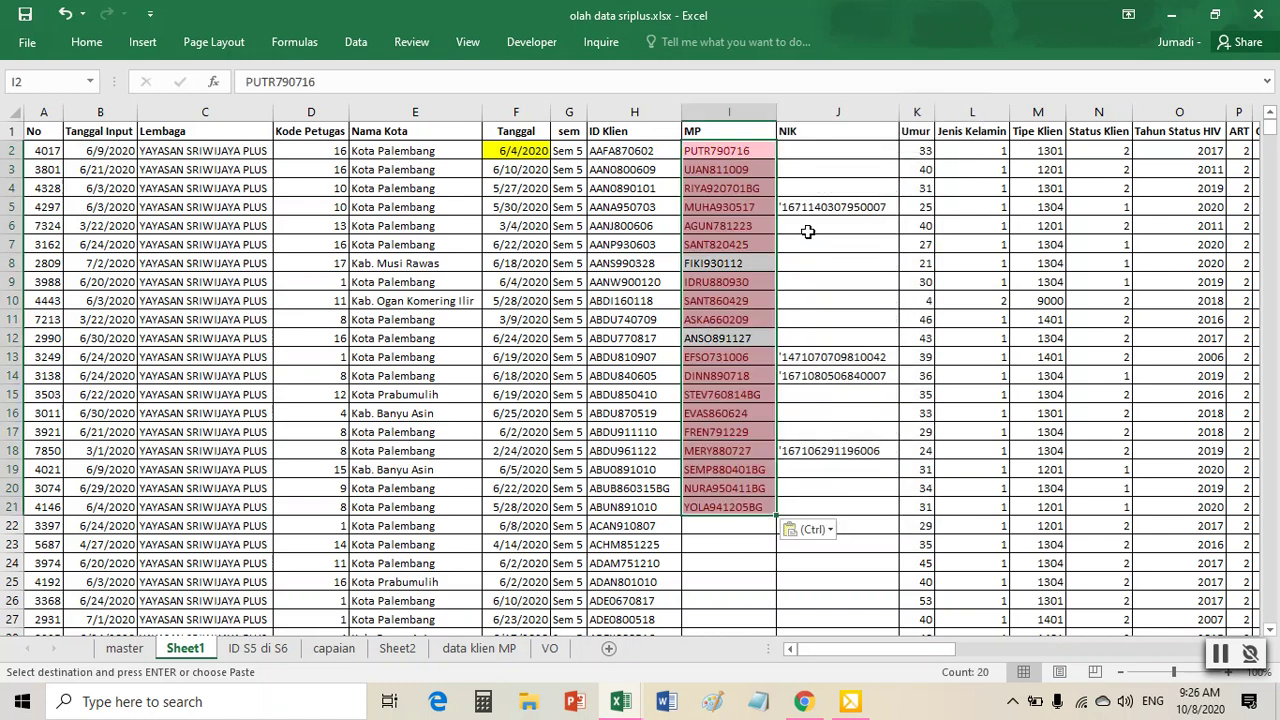
{"action": "left_click", "coordinate": [731, 260]}
{"action": "left_click_drag", "start_coordinate": [773, 108], "coordinate": [789, 108]}
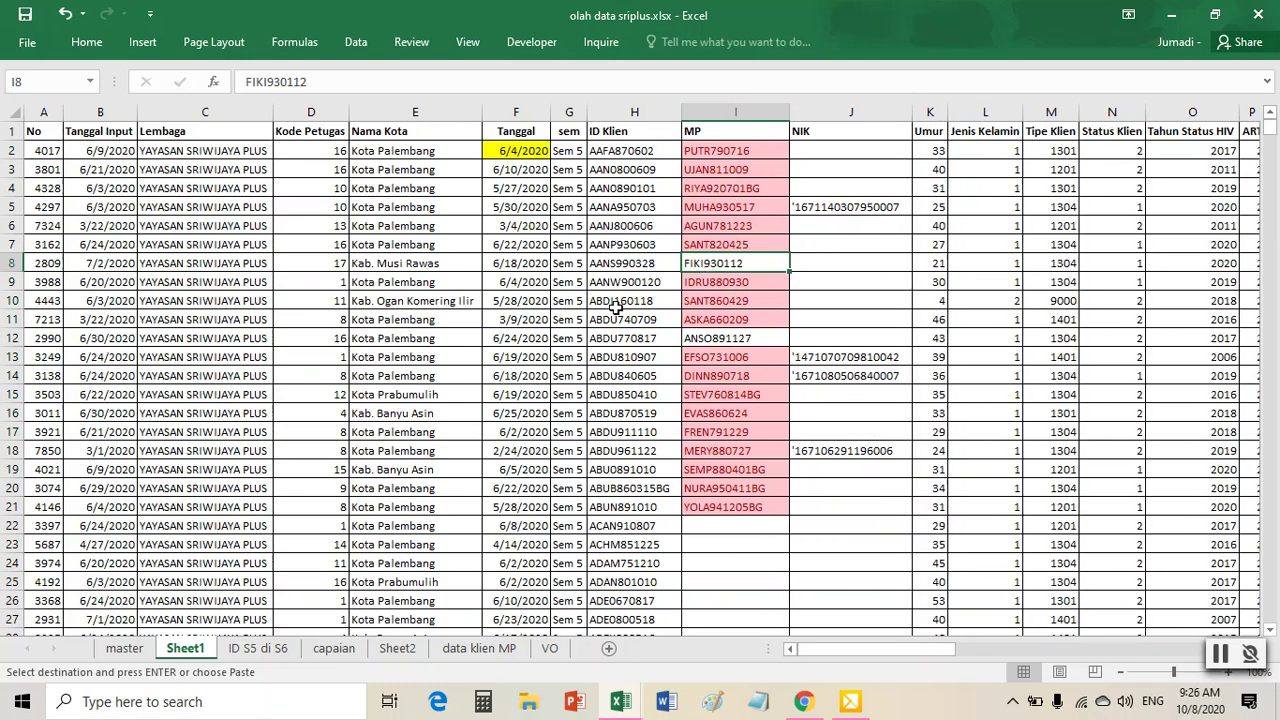
{"action": "left_click_drag", "start_coordinate": [634, 111], "coordinate": [740, 111]}
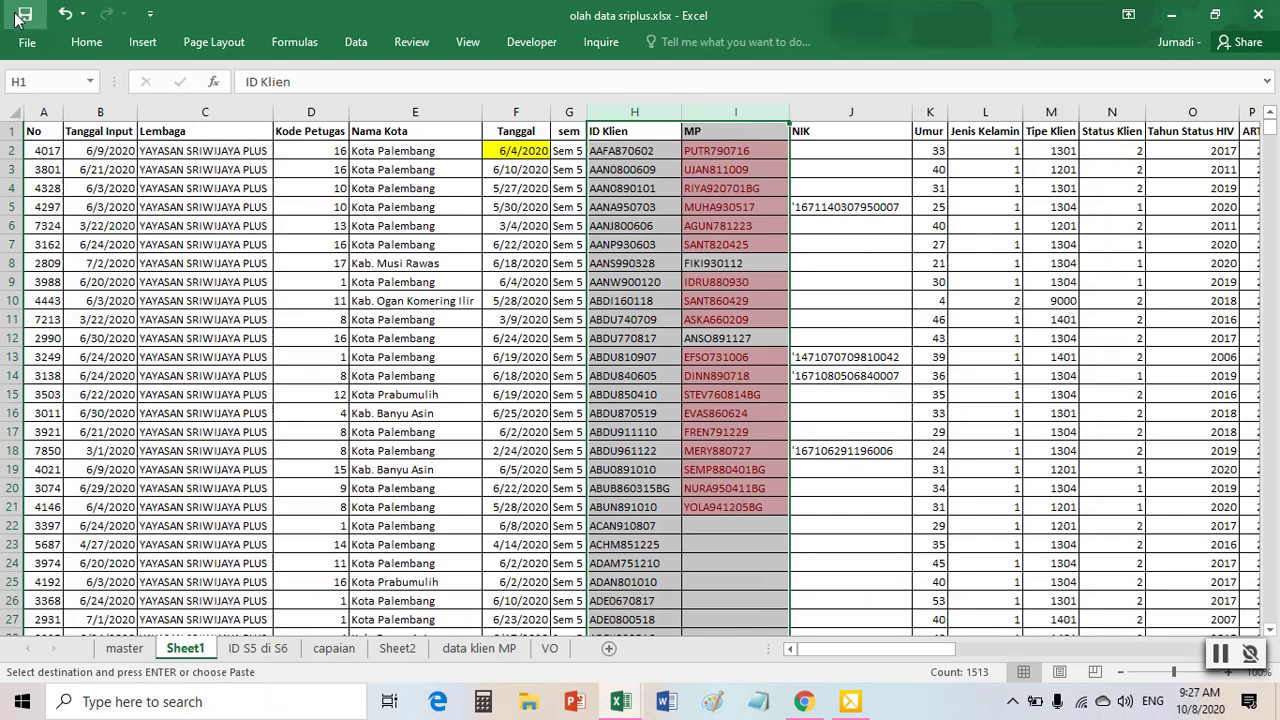
- Clear the existing conditional formatting rules from columns H:I
{"action": "left_click", "coordinate": [95, 42]}
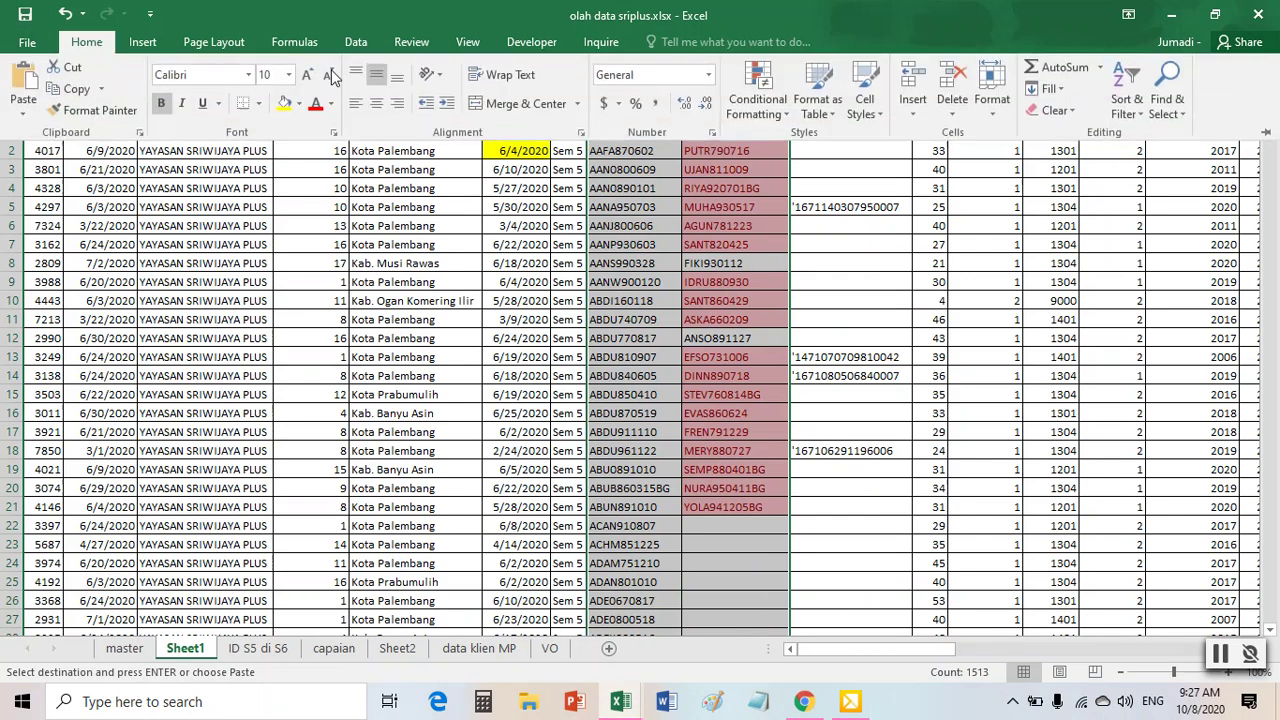
{"action": "left_click", "coordinate": [787, 116]}
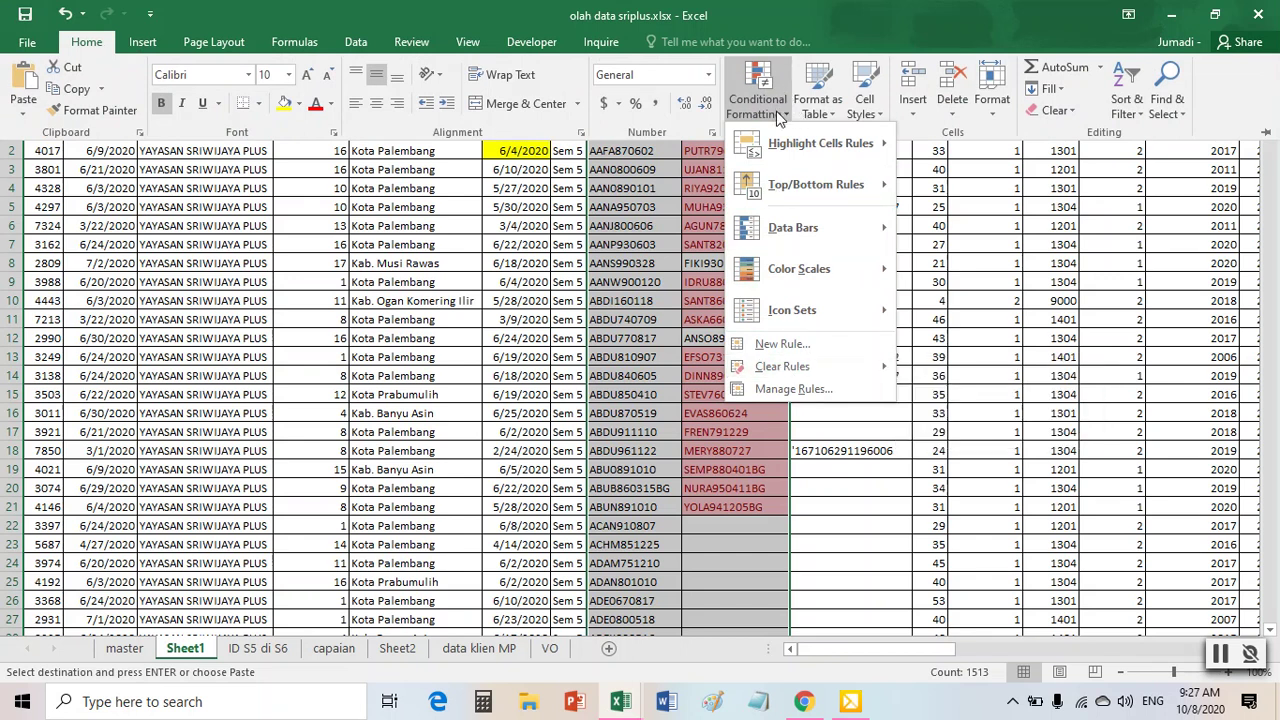
{"action": "mouse_move", "coordinate": [790, 372]}
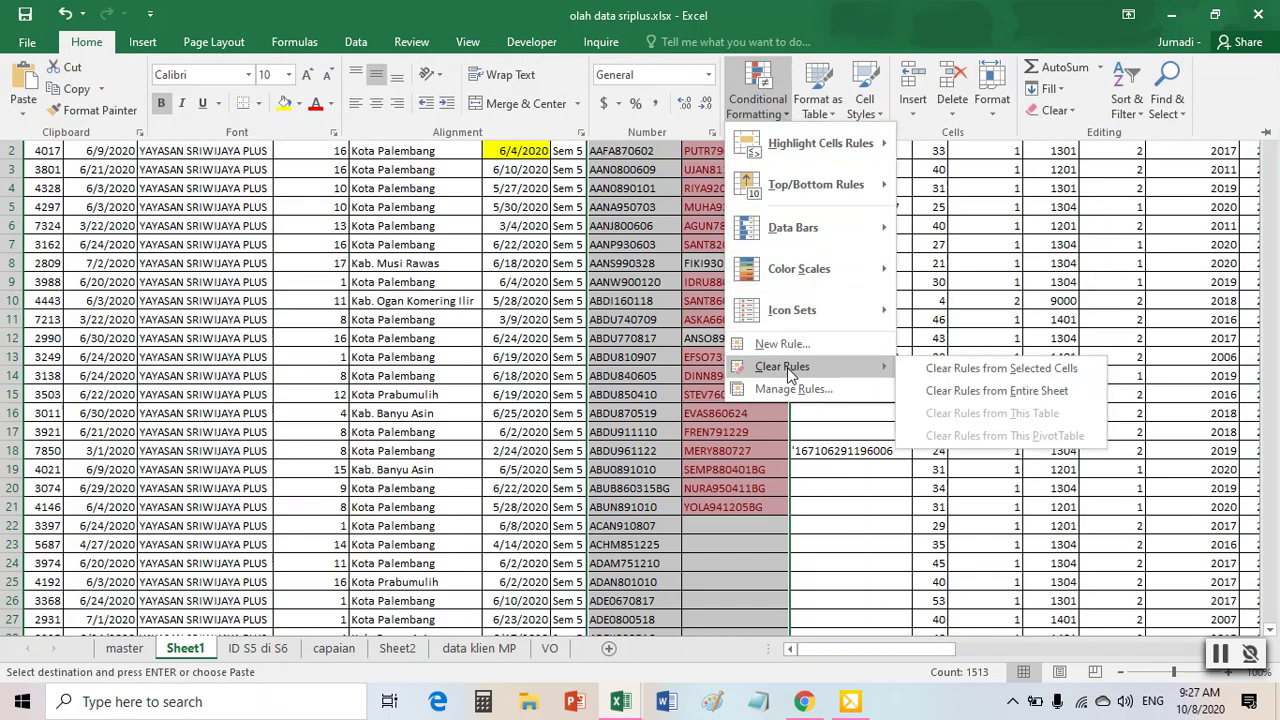
{"action": "left_click", "coordinate": [963, 370]}
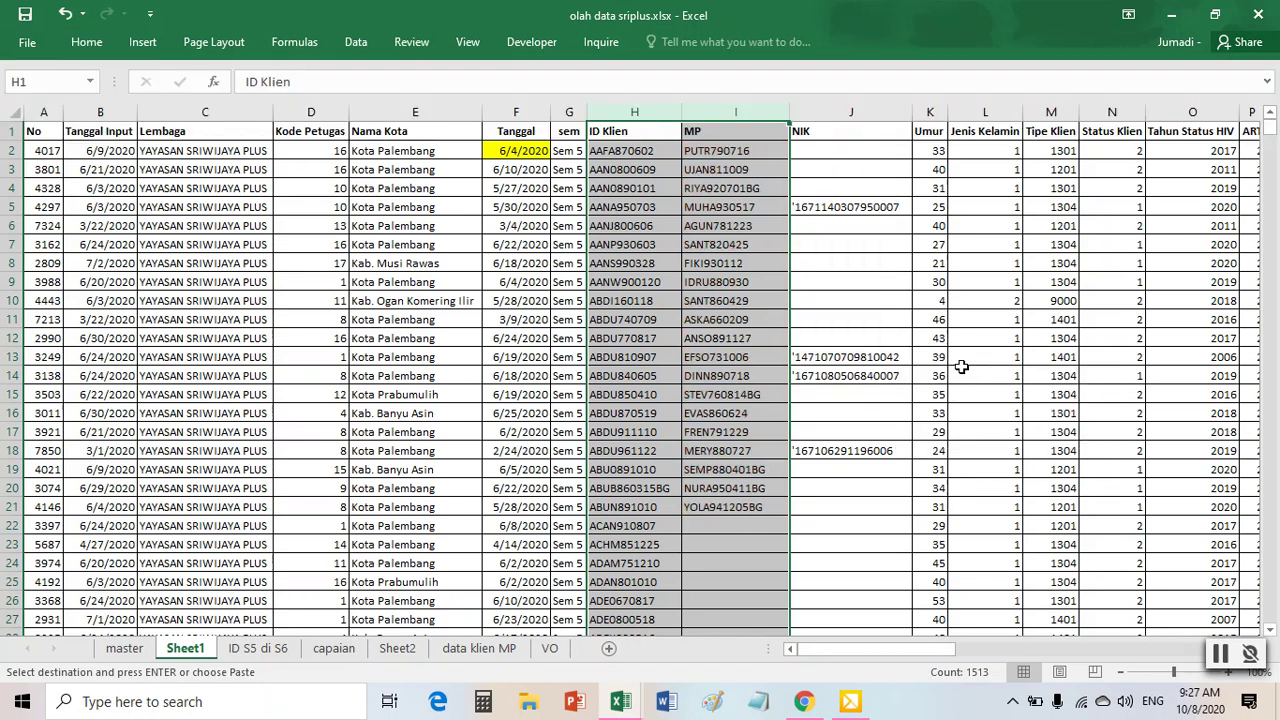
{"action": "left_click", "coordinate": [743, 241]}
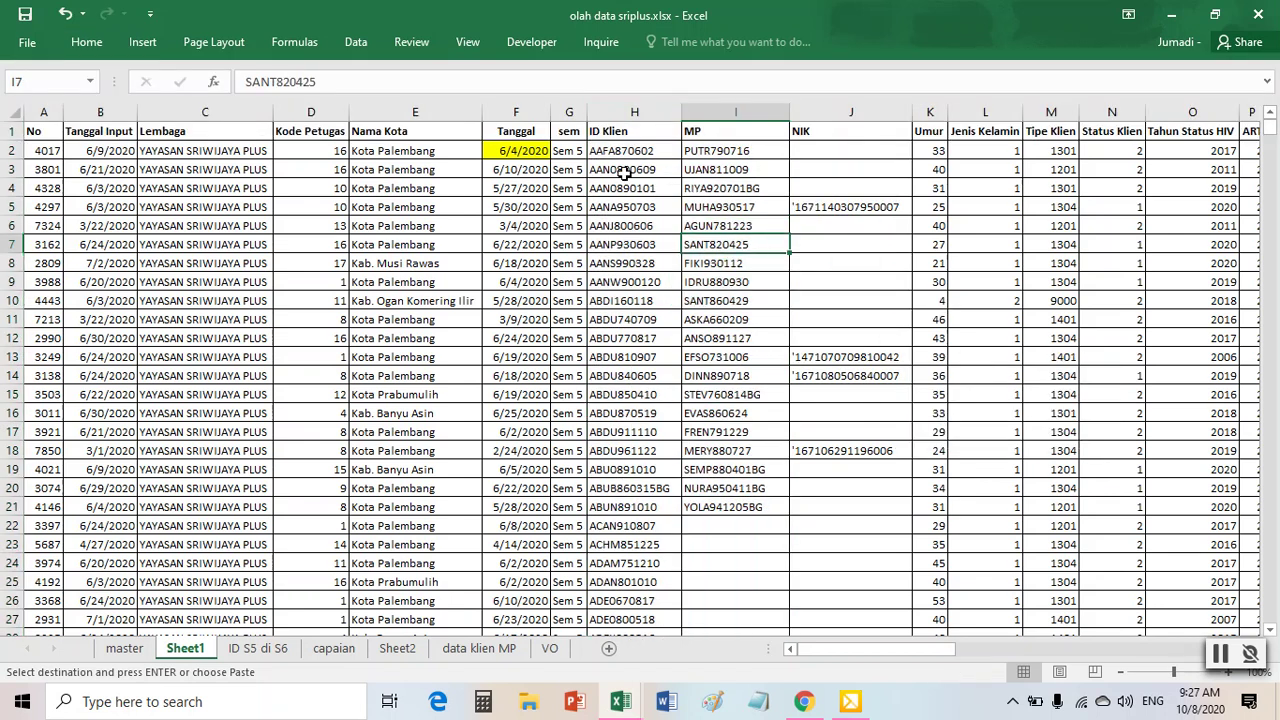
- Highlight duplicate values across the ID Klien and MP columns in light red
{"action": "left_click", "coordinate": [634, 110]}
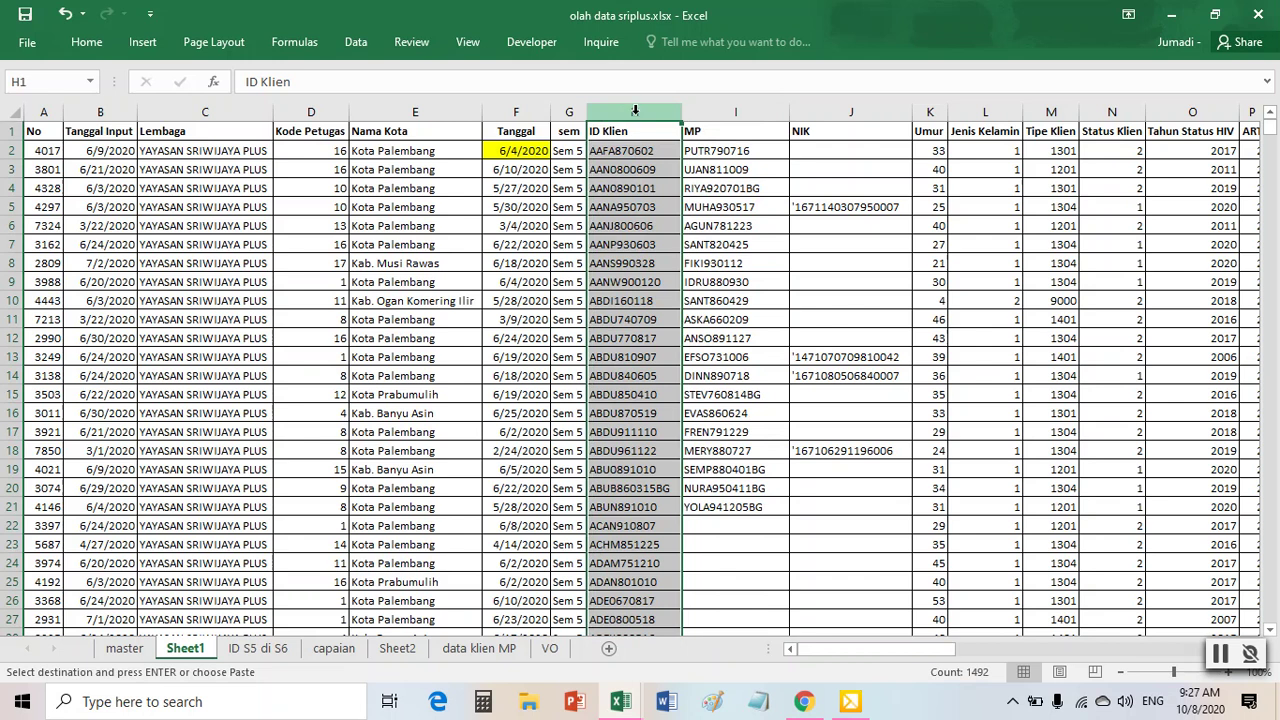
{"action": "left_click", "coordinate": [740, 111]}
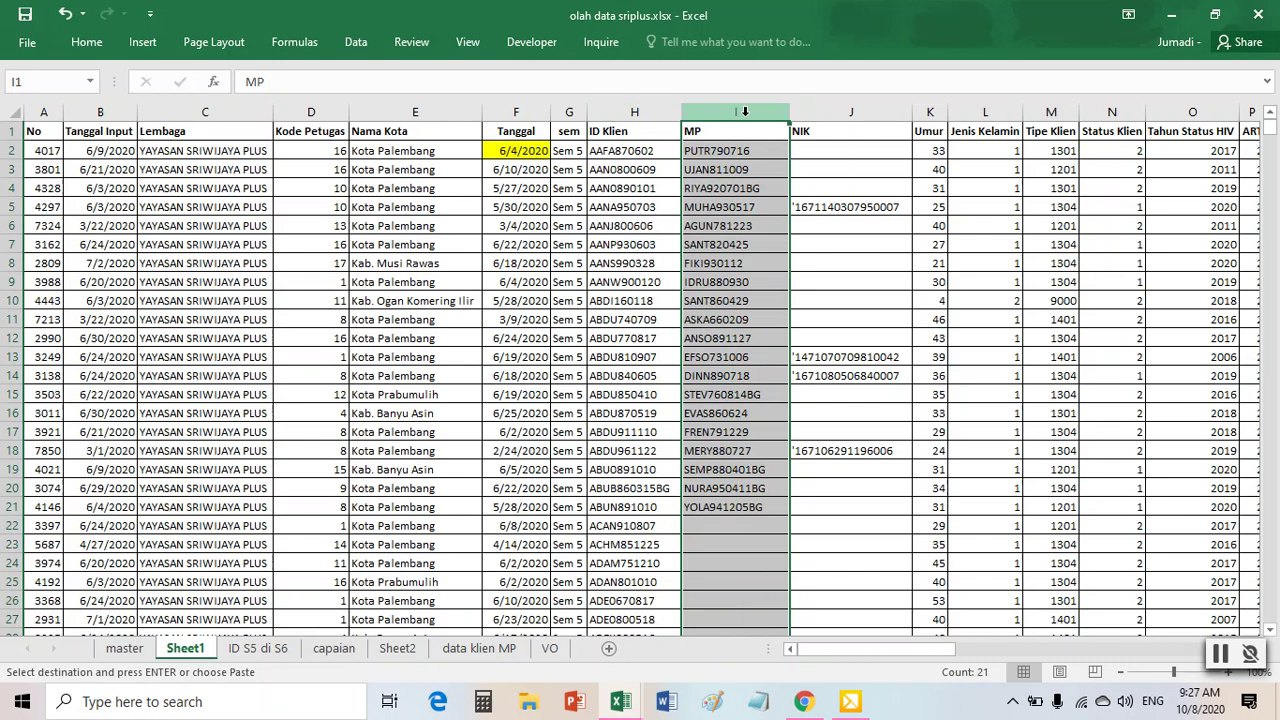
{"action": "left_click", "coordinate": [634, 111]}
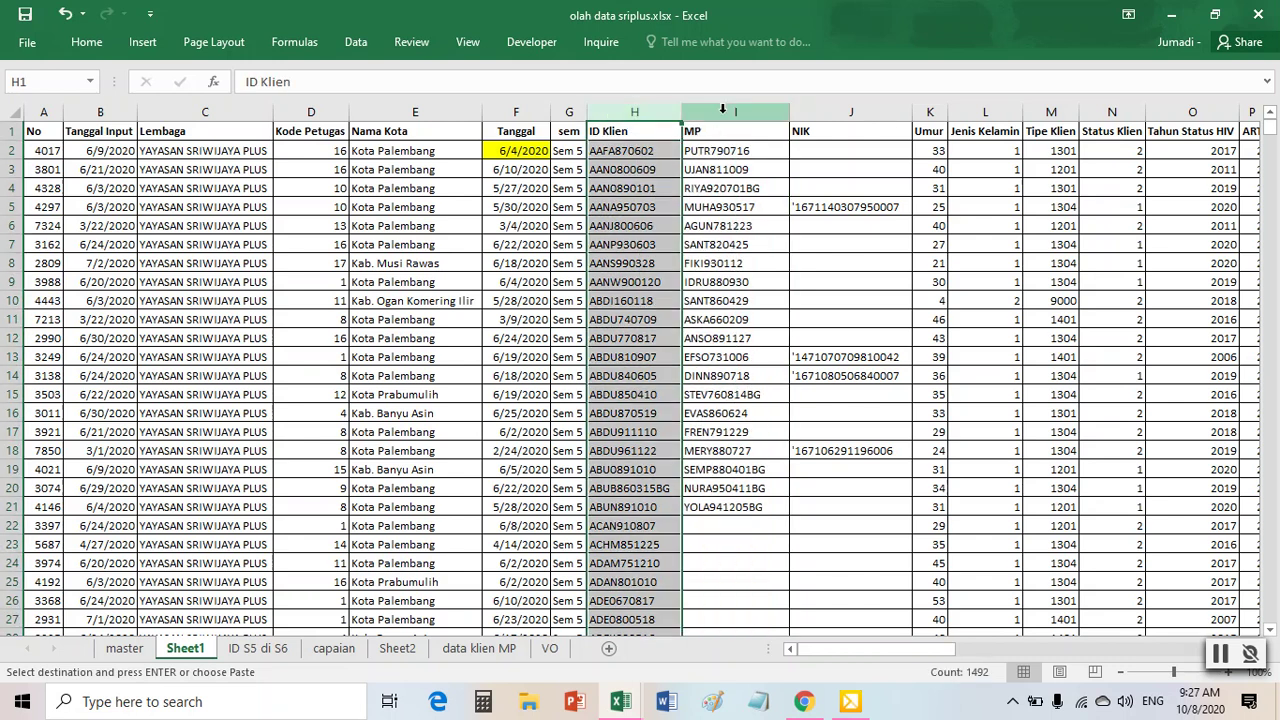
{"action": "left_click", "coordinate": [736, 111]}
{"action": "left_click_drag", "start_coordinate": [647, 112], "coordinate": [730, 111]}
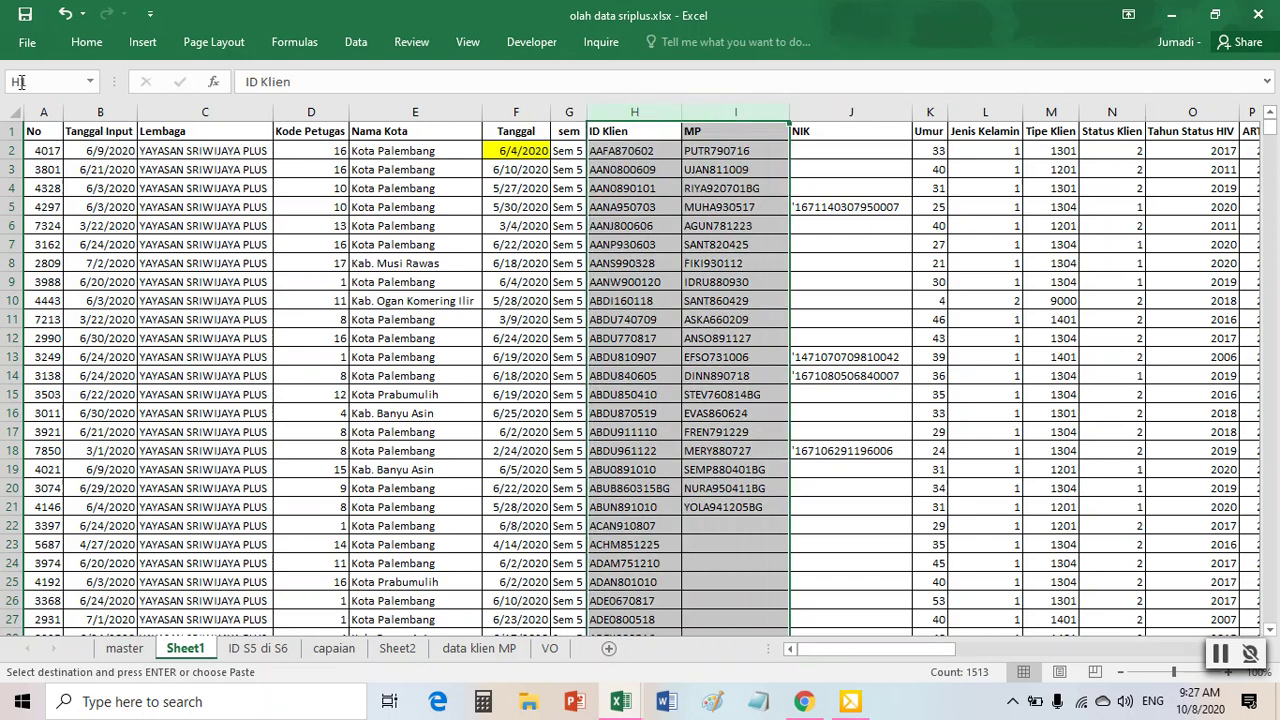
{"action": "left_click", "coordinate": [88, 44]}
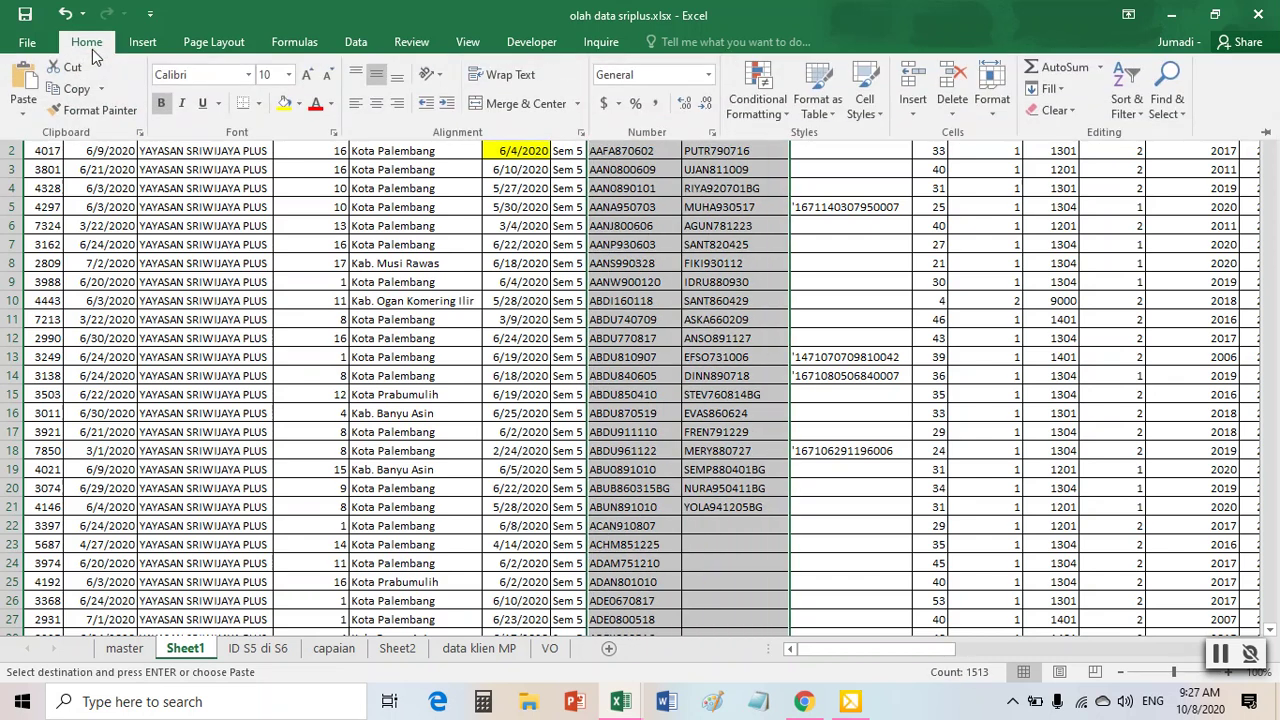
{"action": "left_click", "coordinate": [765, 110]}
{"action": "mouse_move", "coordinate": [781, 143]}
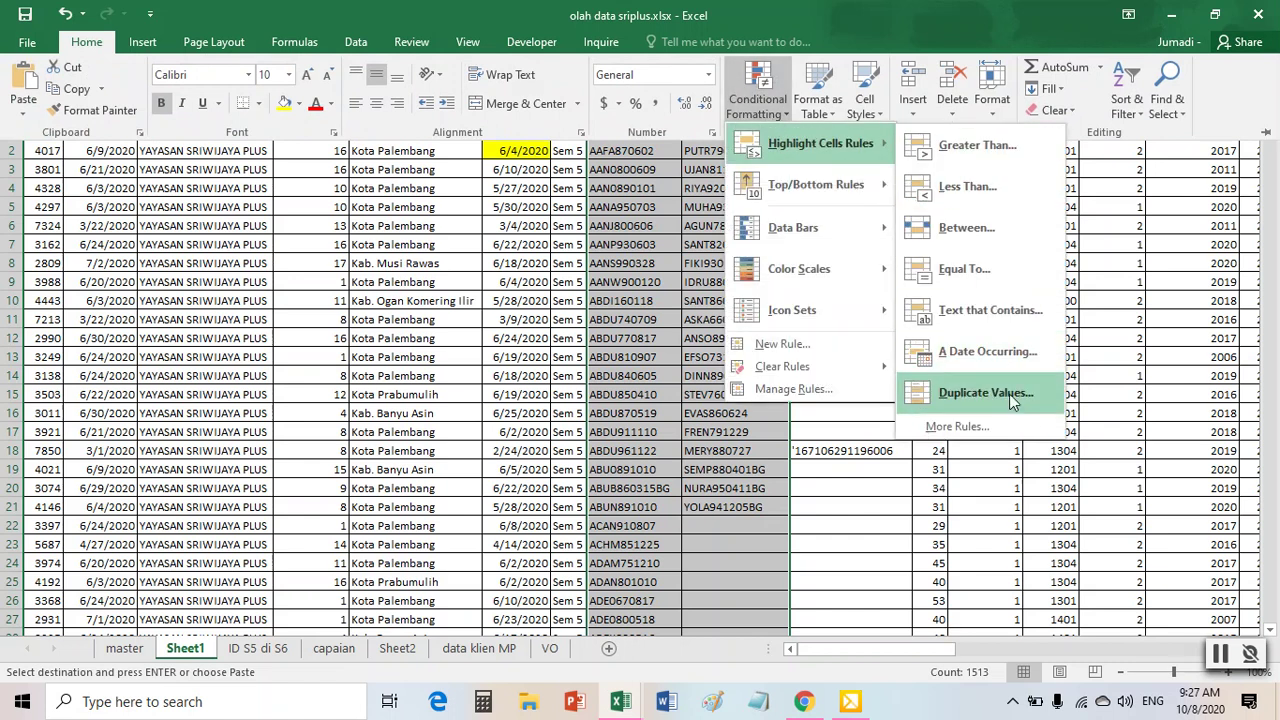
{"action": "left_click", "coordinate": [1009, 394]}
{"action": "left_click", "coordinate": [571, 463]}
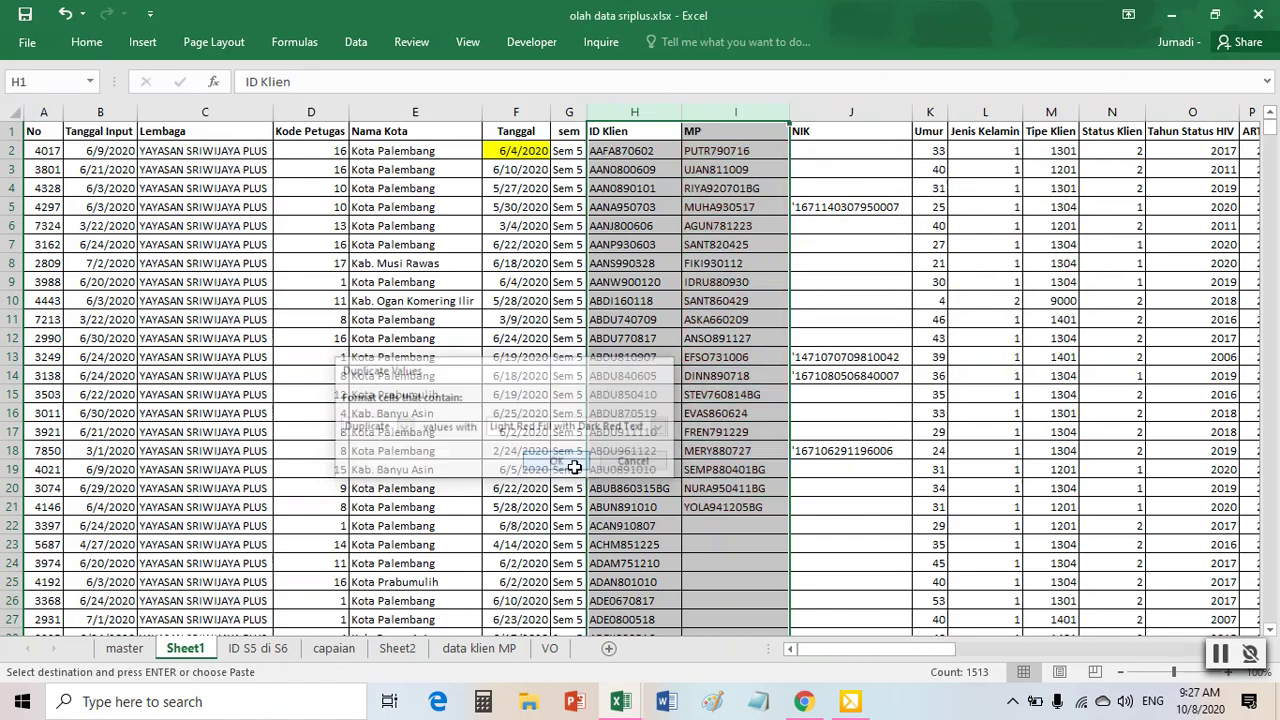
{"action": "left_click", "coordinate": [735, 301]}
{"action": "scroll", "coordinate": [717, 369], "scroll_direction": "down", "scroll_amount": 4}
{"action": "scroll", "coordinate": [717, 369], "scroll_direction": "up", "scroll_amount": 4}
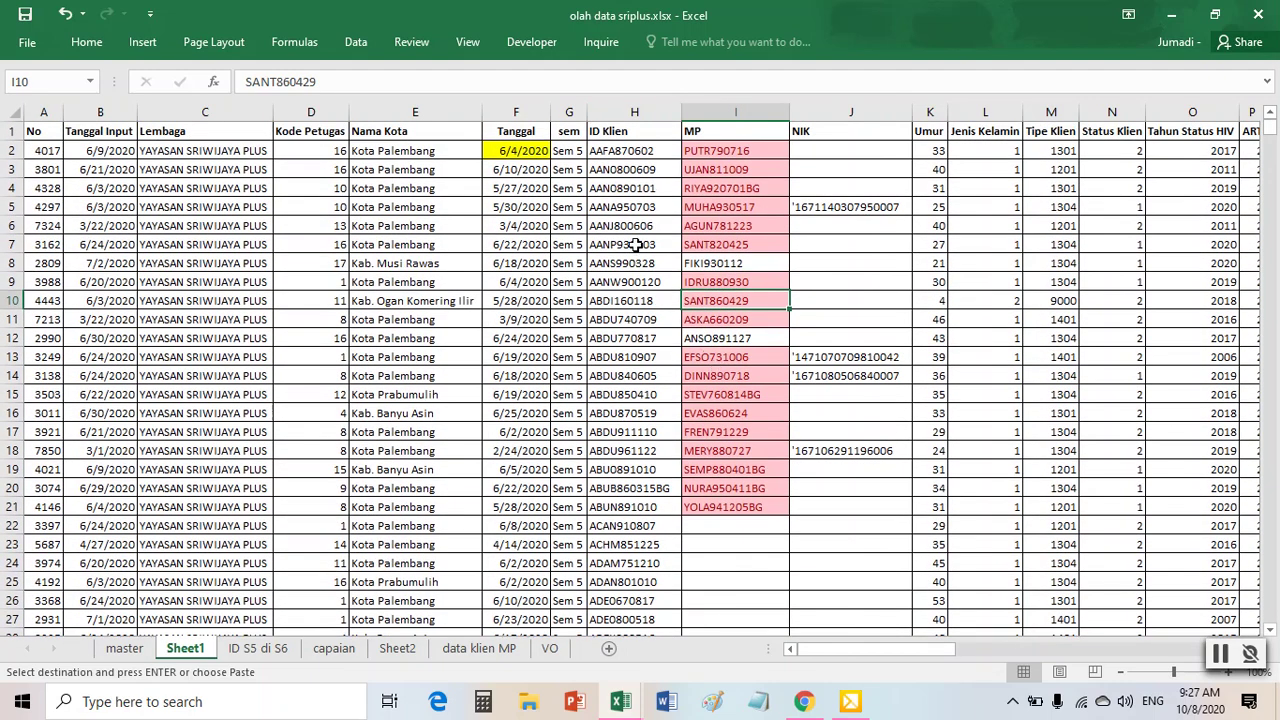
{"action": "left_click", "coordinate": [635, 245]}
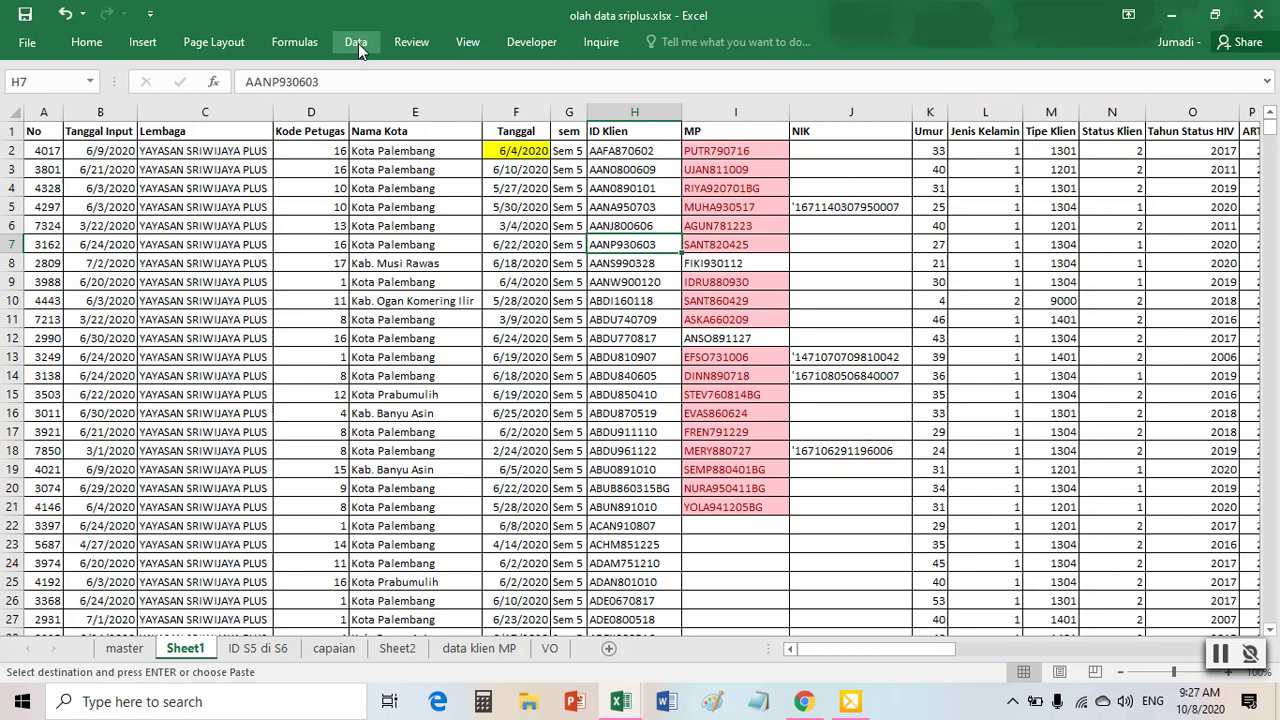
- Turn on filters for the Sheet1 header row
{"action": "left_click_drag", "start_coordinate": [620, 188], "coordinate": [746, 320]}
{"action": "left_click_drag", "start_coordinate": [598, 192], "coordinate": [660, 298]}
{"action": "left_click", "coordinate": [569, 246]}
{"action": "left_click", "coordinate": [527, 247]}
{"action": "left_click", "coordinate": [631, 258]}
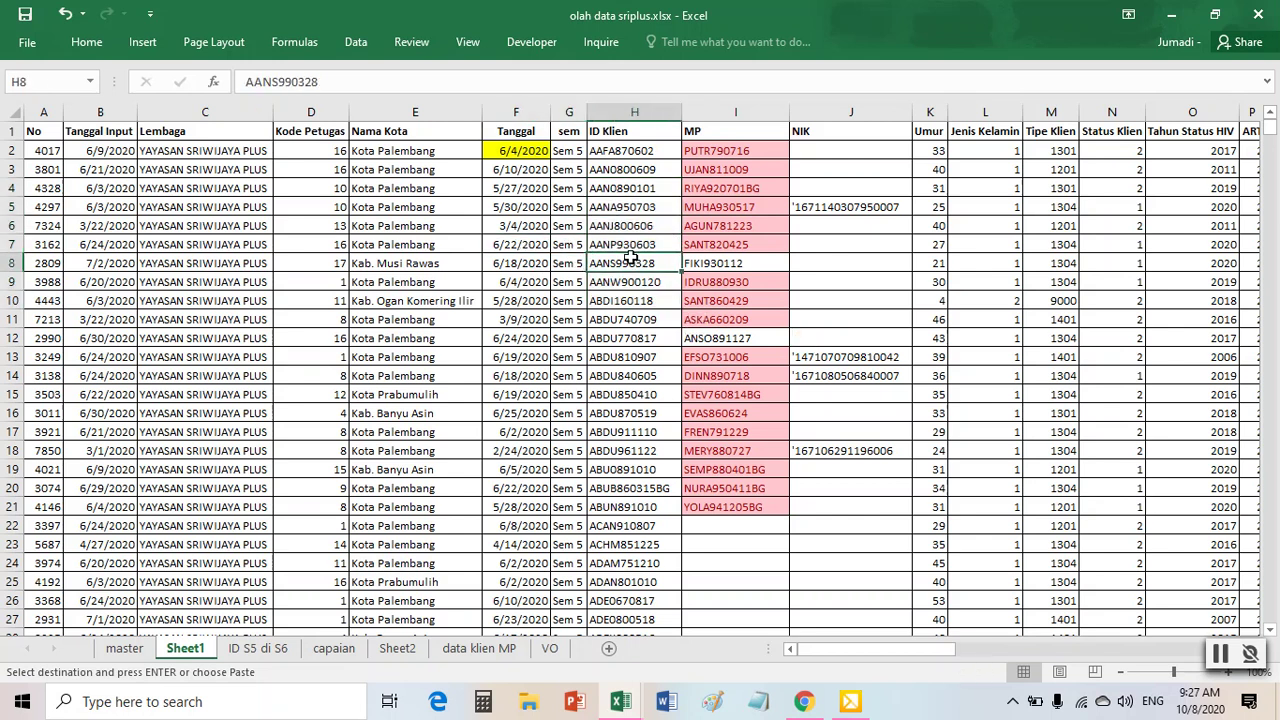
{"action": "left_click", "coordinate": [356, 44]}
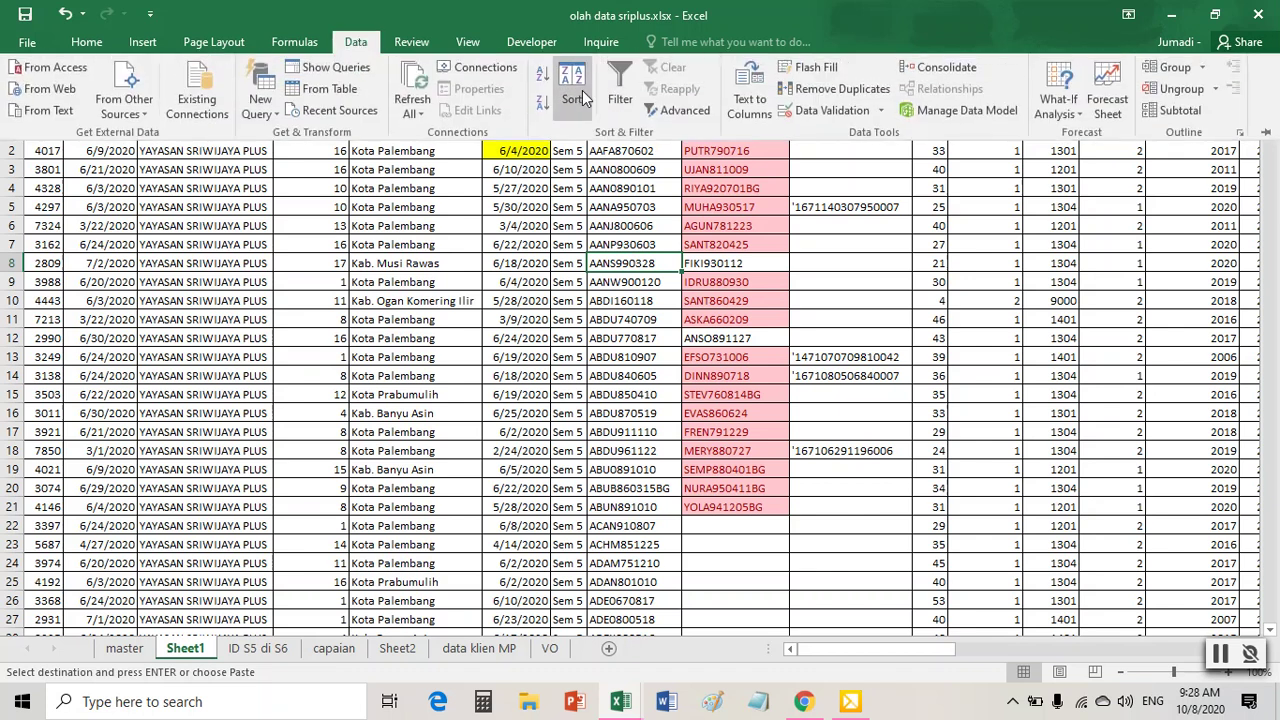
{"action": "left_click", "coordinate": [621, 100]}
- Sort ID Klien by cell colour so the pink-filled rows come first
{"action": "left_click", "coordinate": [846, 281]}
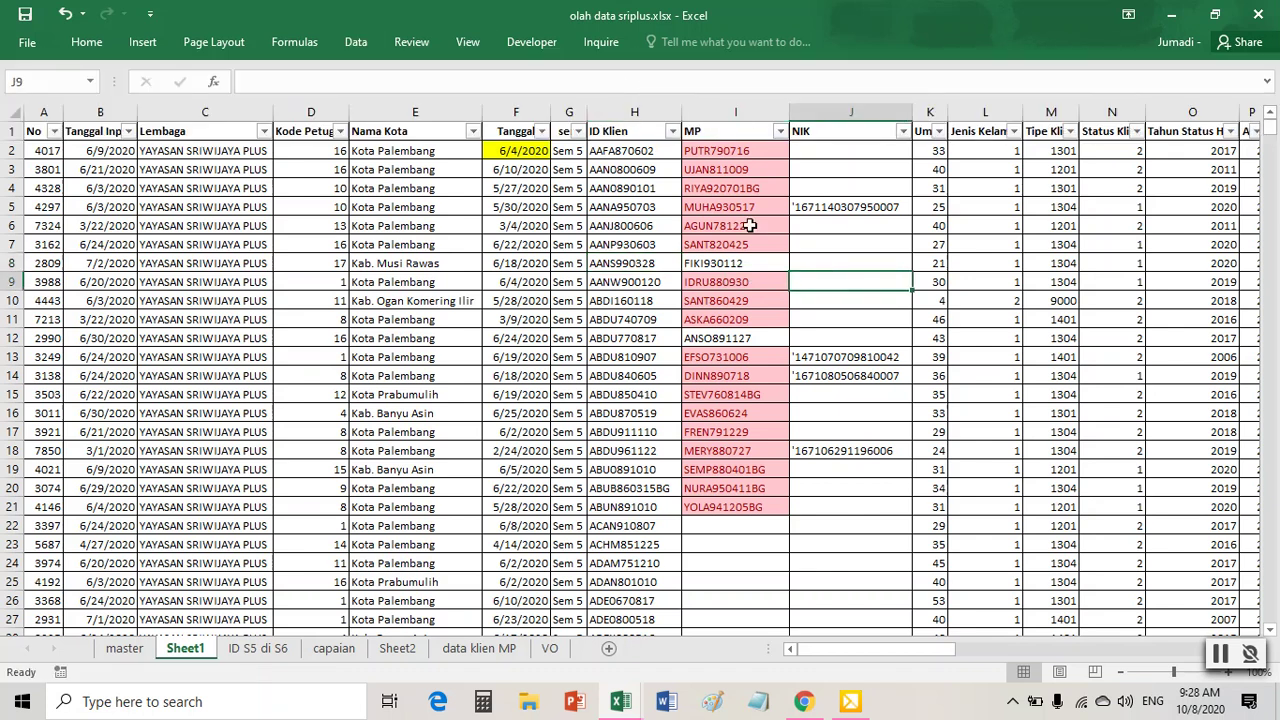
{"action": "left_click", "coordinate": [673, 131]}
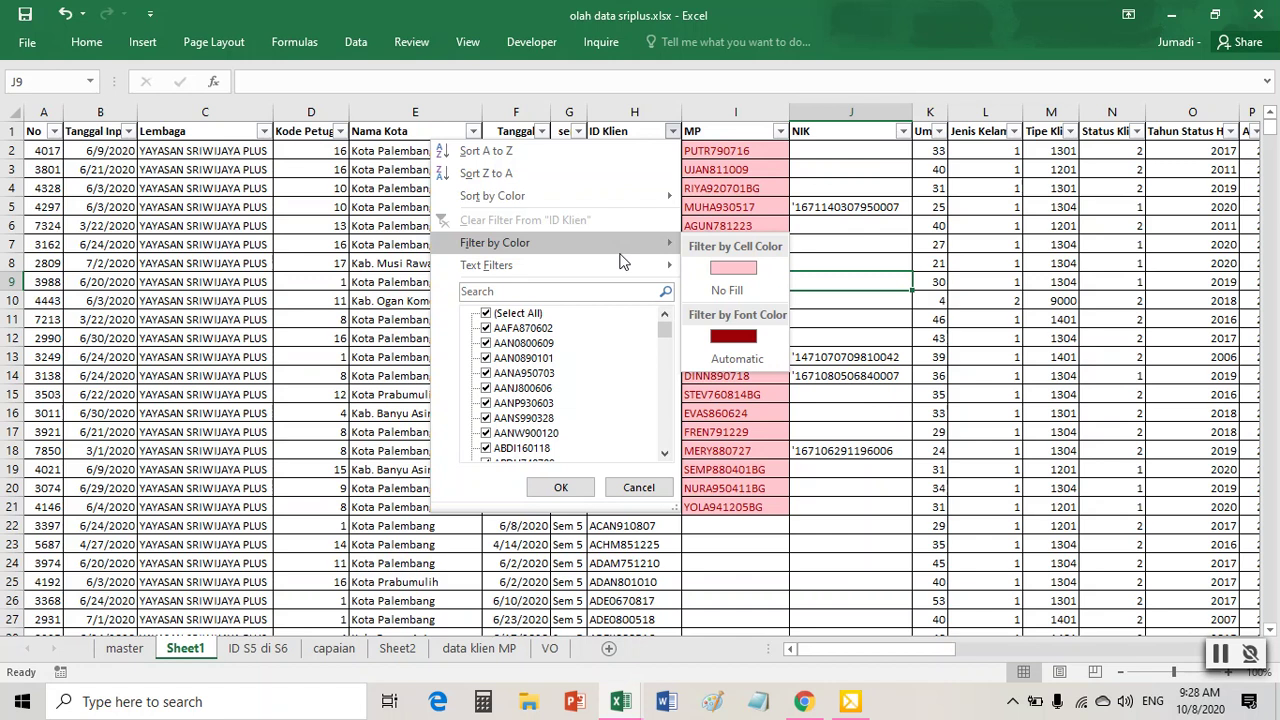
{"action": "mouse_move", "coordinate": [592, 197]}
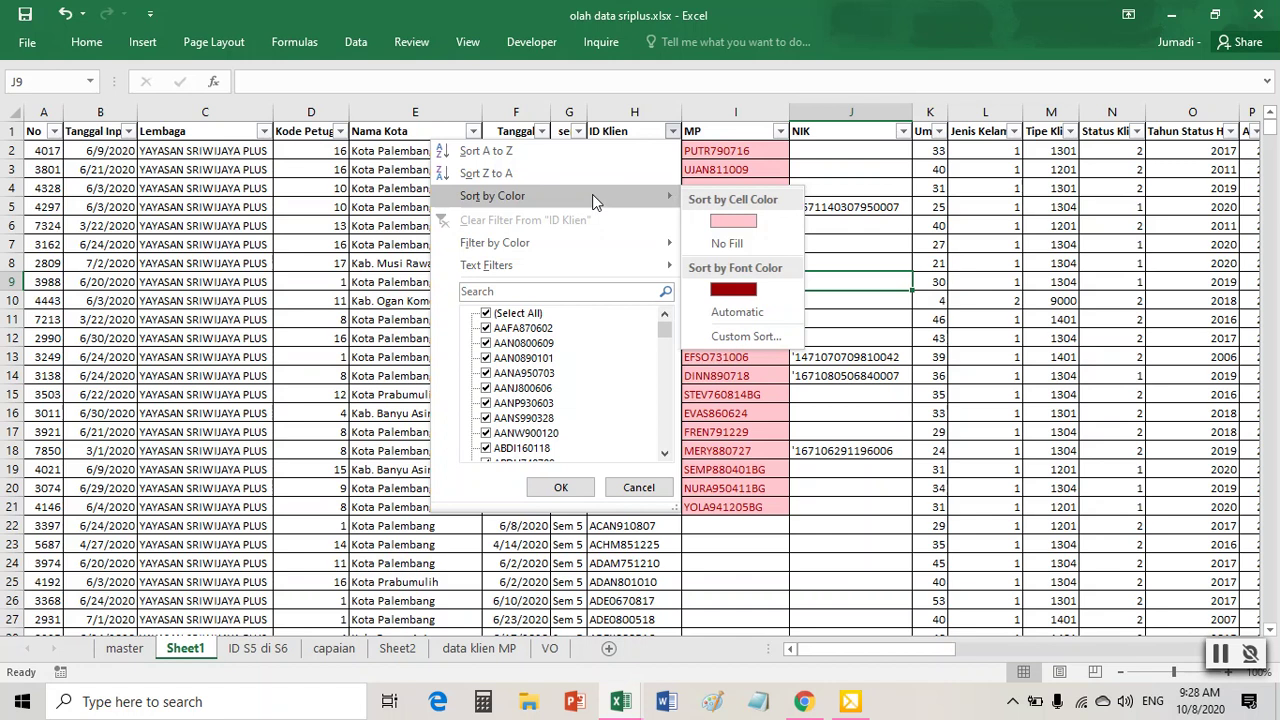
{"action": "left_click", "coordinate": [731, 220]}
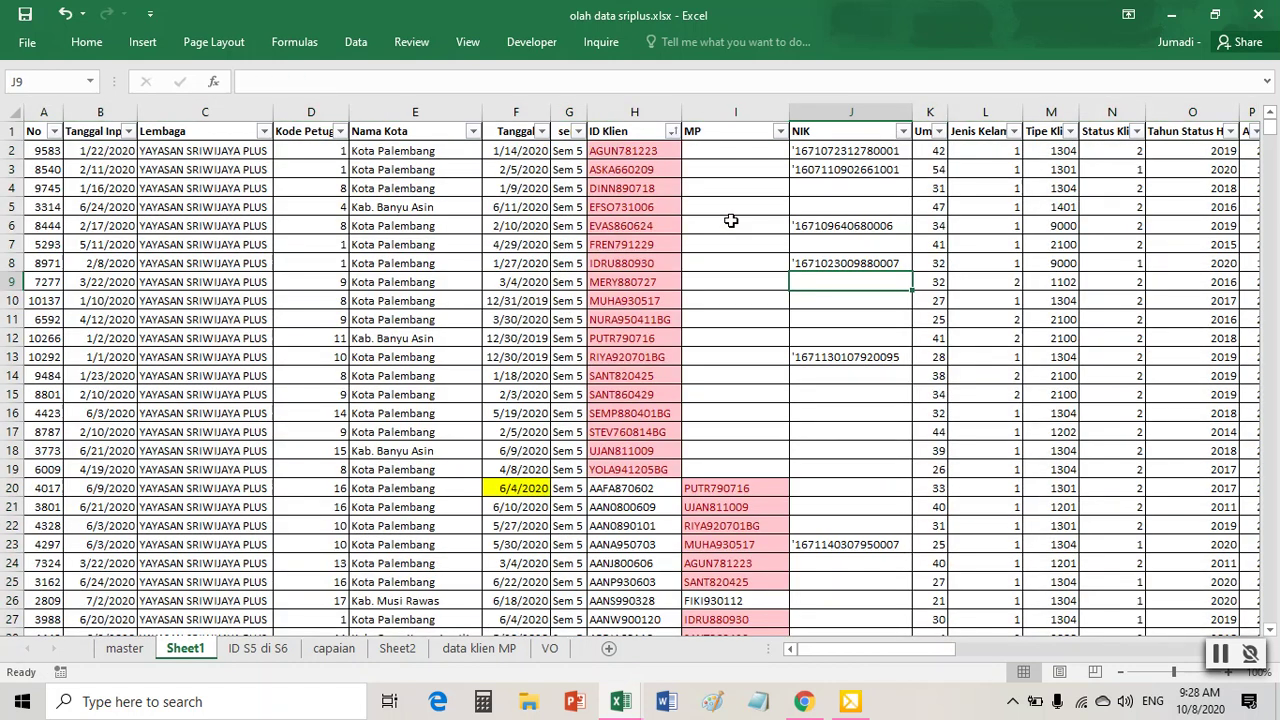
- Check the extent of the pink ID Klien cells, H2 to H19
{"action": "left_click_drag", "start_coordinate": [625, 151], "coordinate": [612, 466]}
{"action": "scroll", "coordinate": [671, 383], "scroll_direction": "down", "scroll_amount": 5}
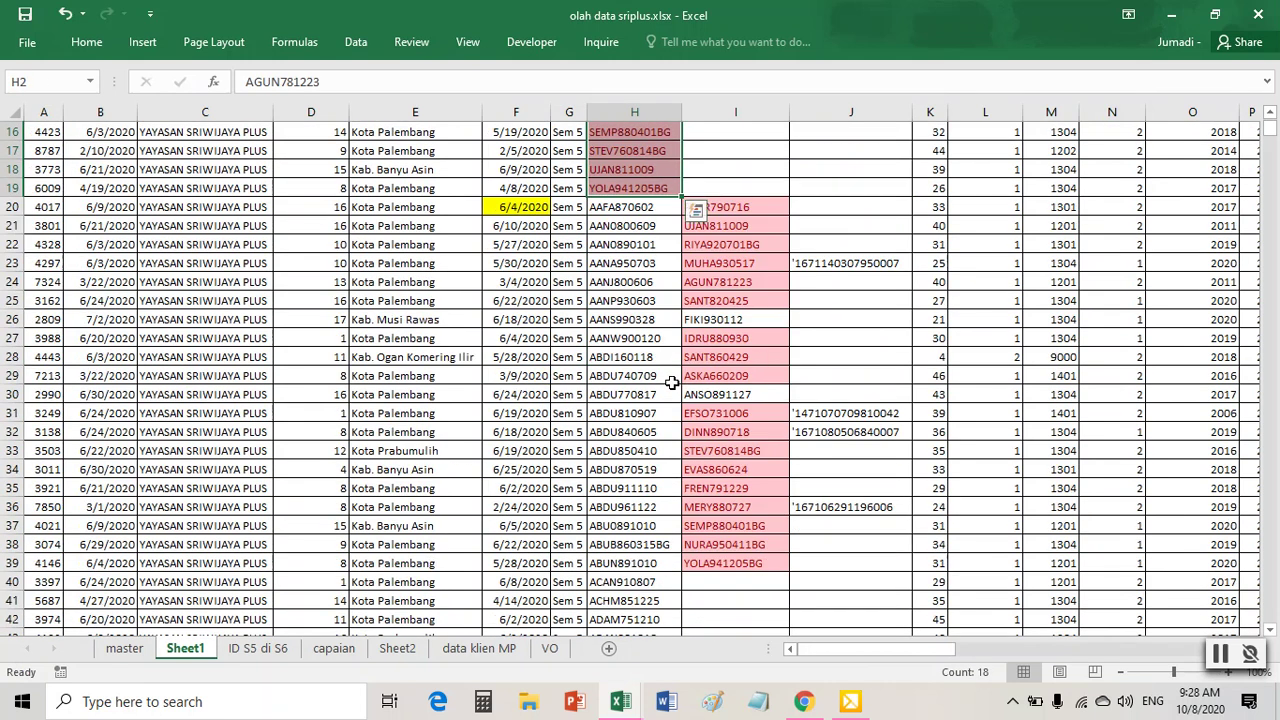
{"action": "left_click_drag", "start_coordinate": [752, 207], "coordinate": [756, 565]}
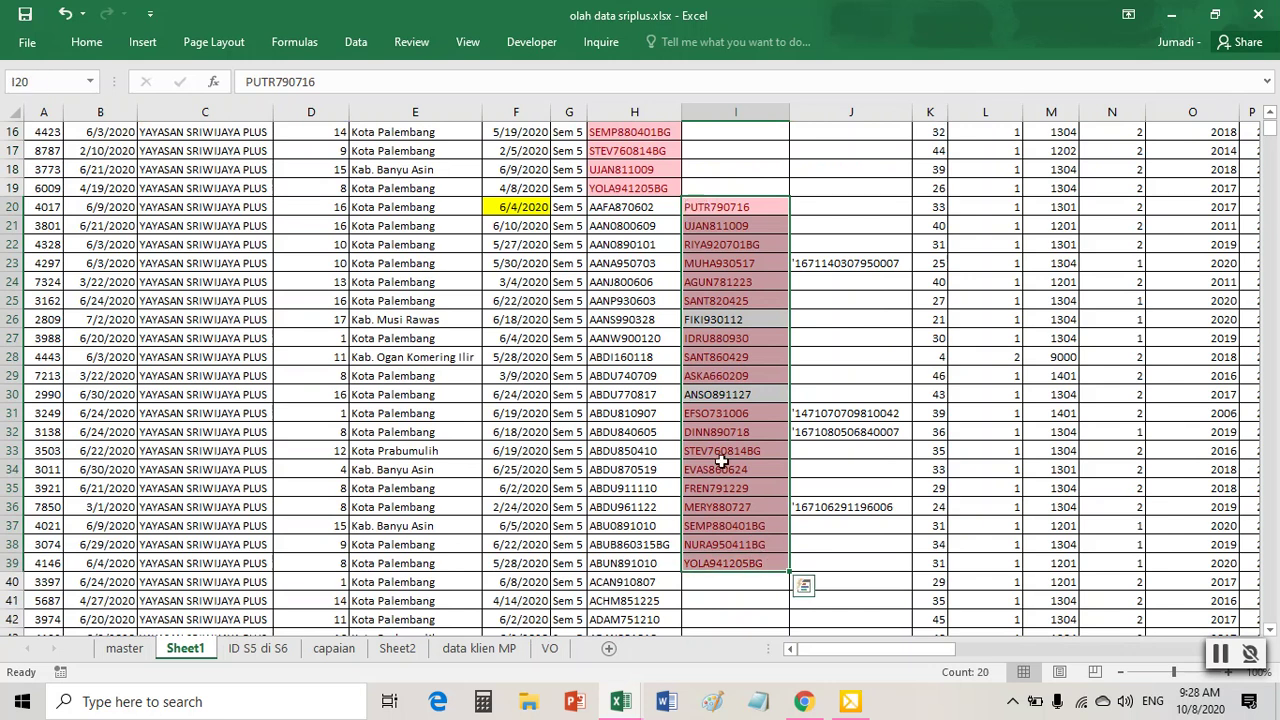
{"action": "scroll", "coordinate": [744, 421], "scroll_direction": "up", "scroll_amount": 5}
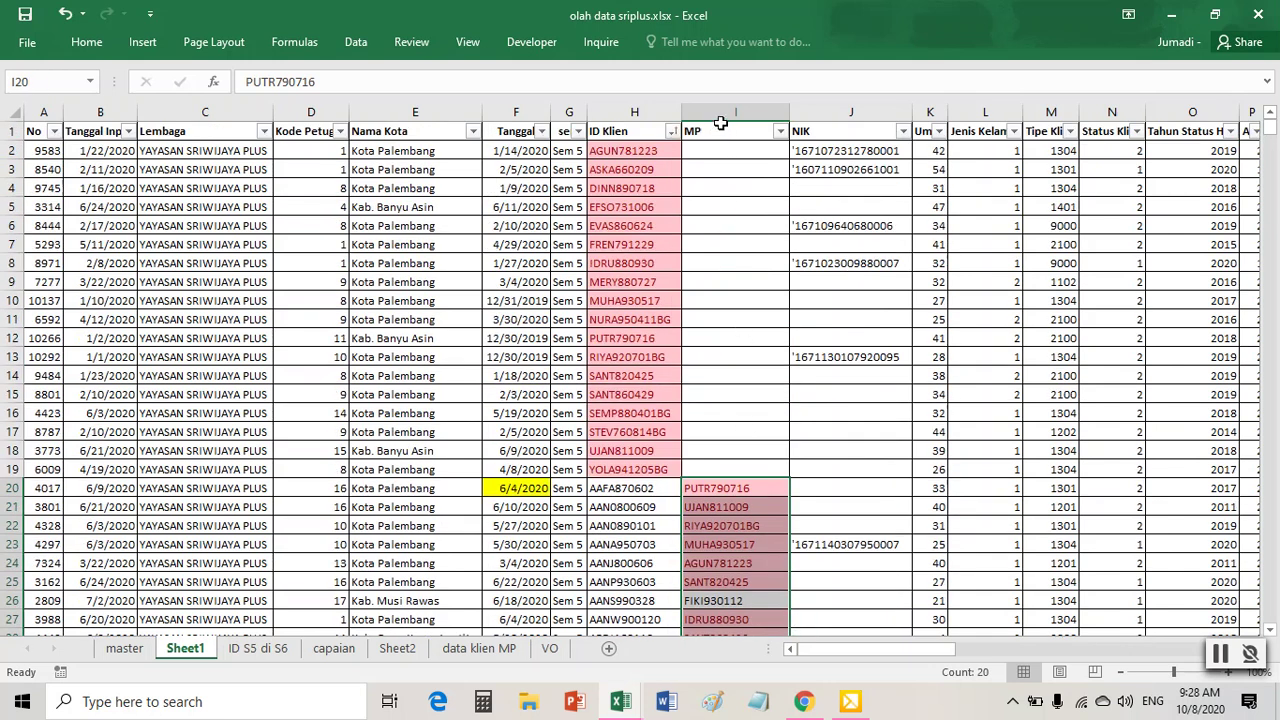
{"action": "left_click", "coordinate": [718, 113]}
{"action": "left_click_drag", "start_coordinate": [644, 150], "coordinate": [645, 470]}
{"action": "key", "text": "ctrl+v"}
{"action": "left_click", "coordinate": [637, 378]}
{"action": "left_click", "coordinate": [640, 470]}
- Delete the pink client rows 2 to 19
{"action": "left_click_drag", "start_coordinate": [12, 150], "coordinate": [20, 469]}
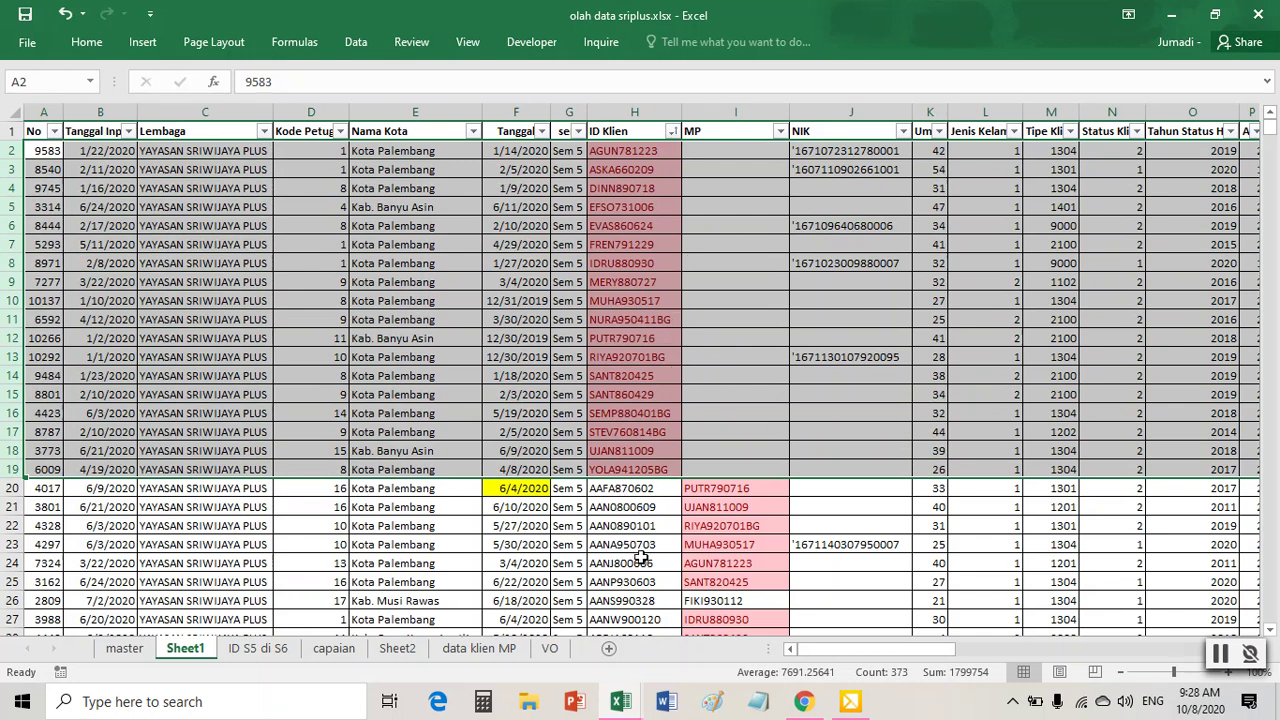
{"action": "right_click", "coordinate": [595, 260]}
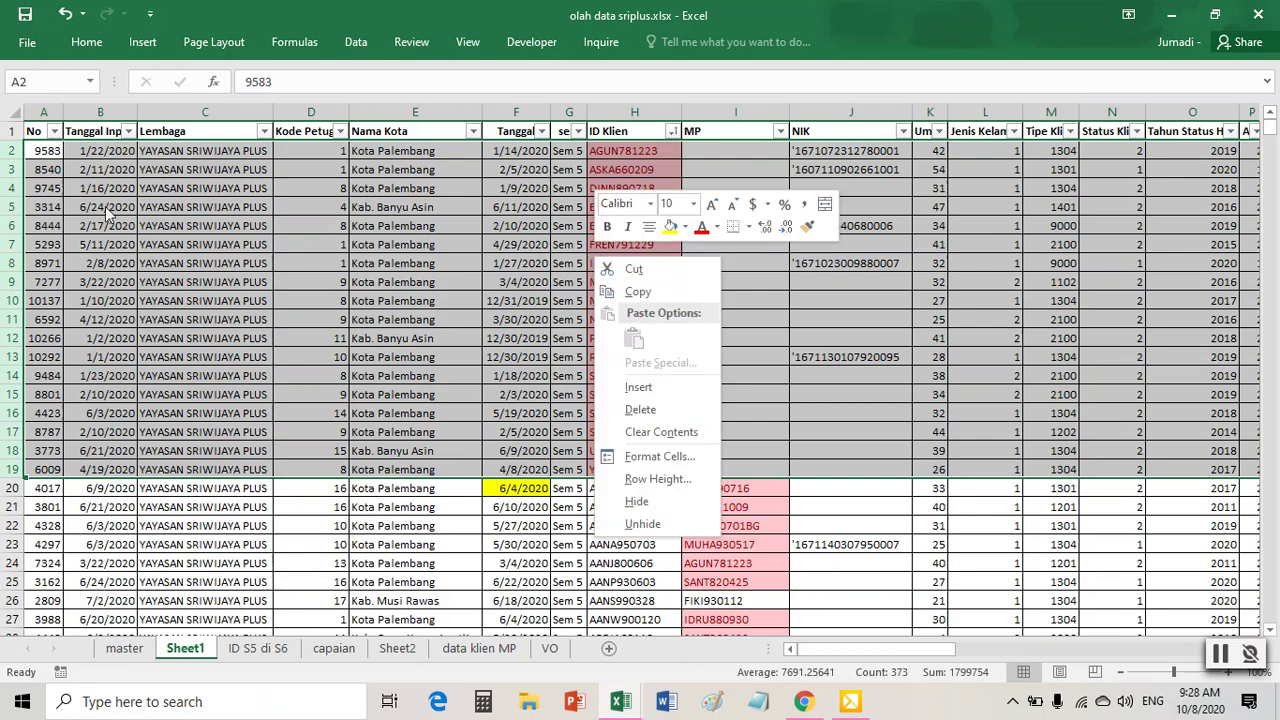
{"action": "left_click", "coordinate": [25, 150]}
{"action": "left_click_drag", "start_coordinate": [12, 150], "coordinate": [12, 207]}
{"action": "left_click_drag", "start_coordinate": [62, 155], "coordinate": [52, 195]}
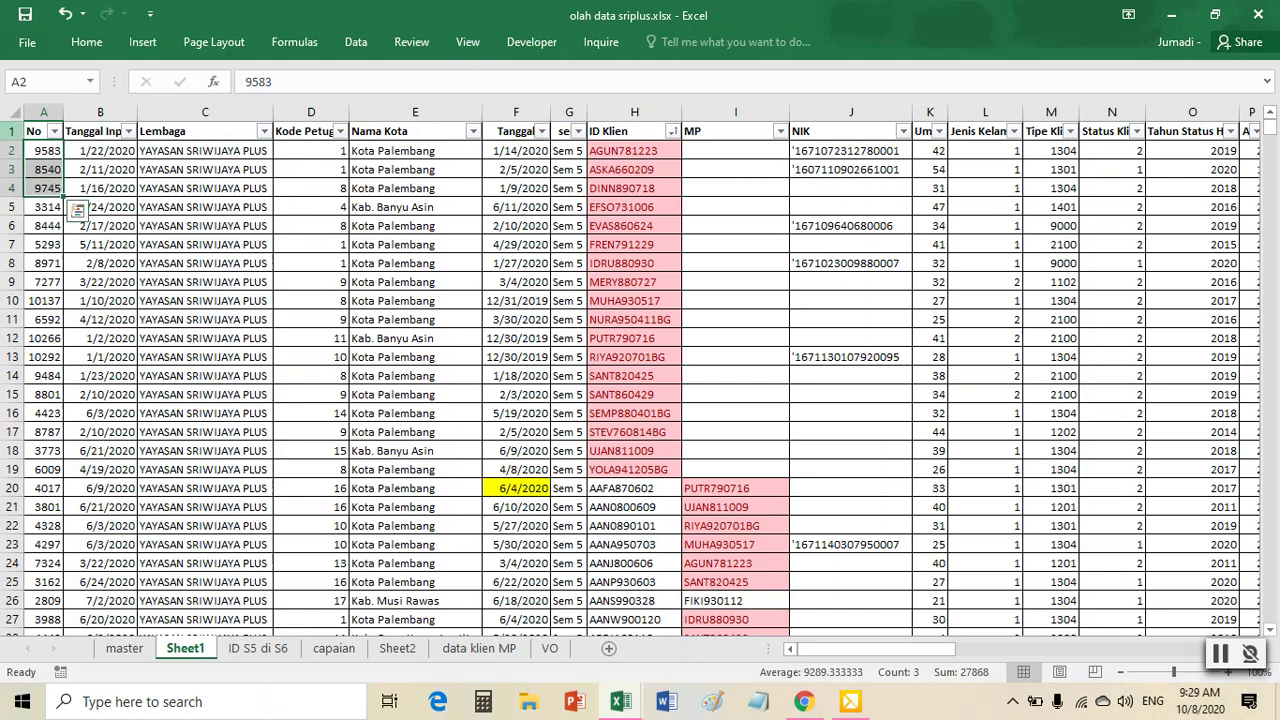
{"action": "left_click", "coordinate": [12, 150]}
{"action": "left_click_drag", "start_coordinate": [10, 152], "coordinate": [34, 468]}
{"action": "right_click", "coordinate": [460, 224]}
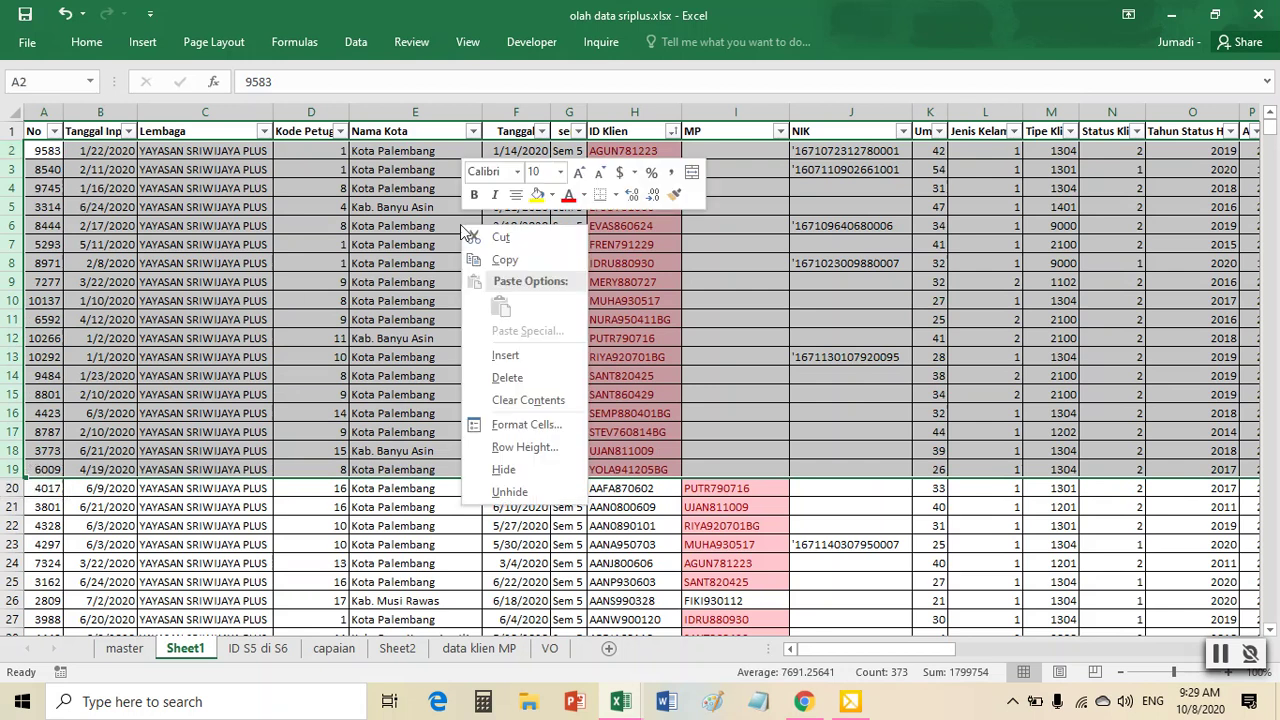
{"action": "left_click", "coordinate": [507, 377]}
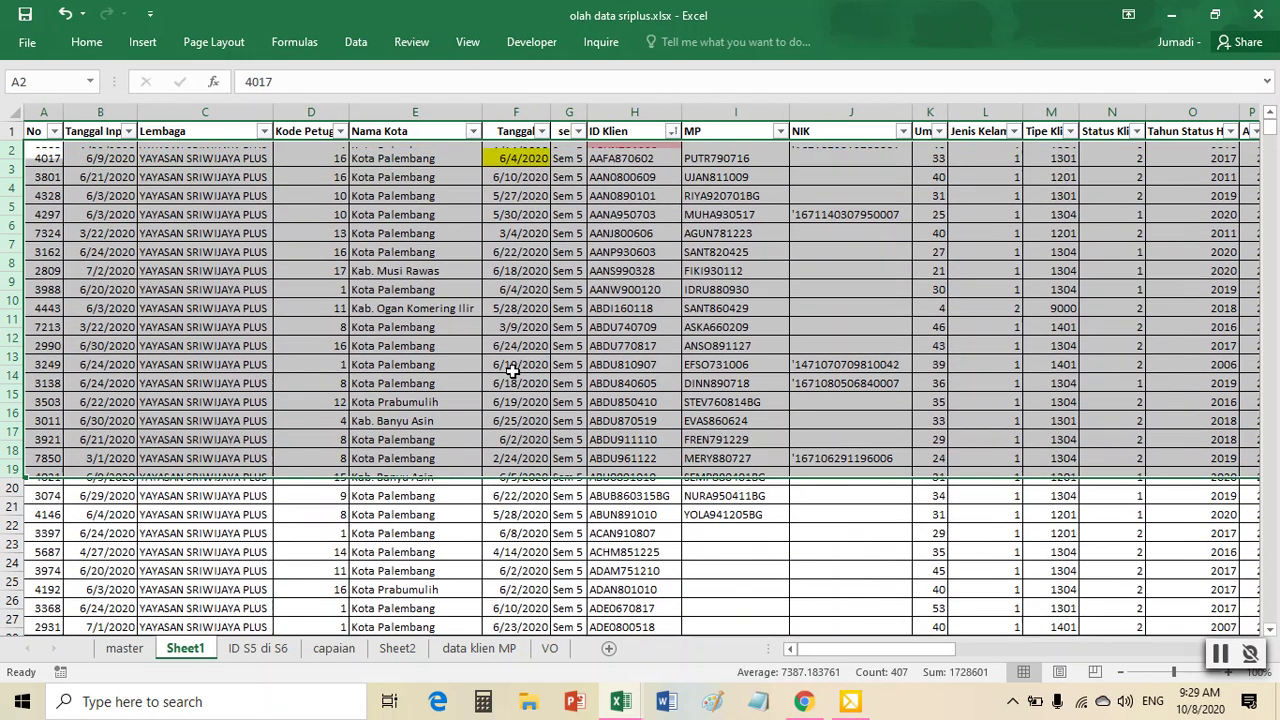
- Delete the temporary MP column so NIK returns to column I
{"action": "left_click", "coordinate": [756, 357]}
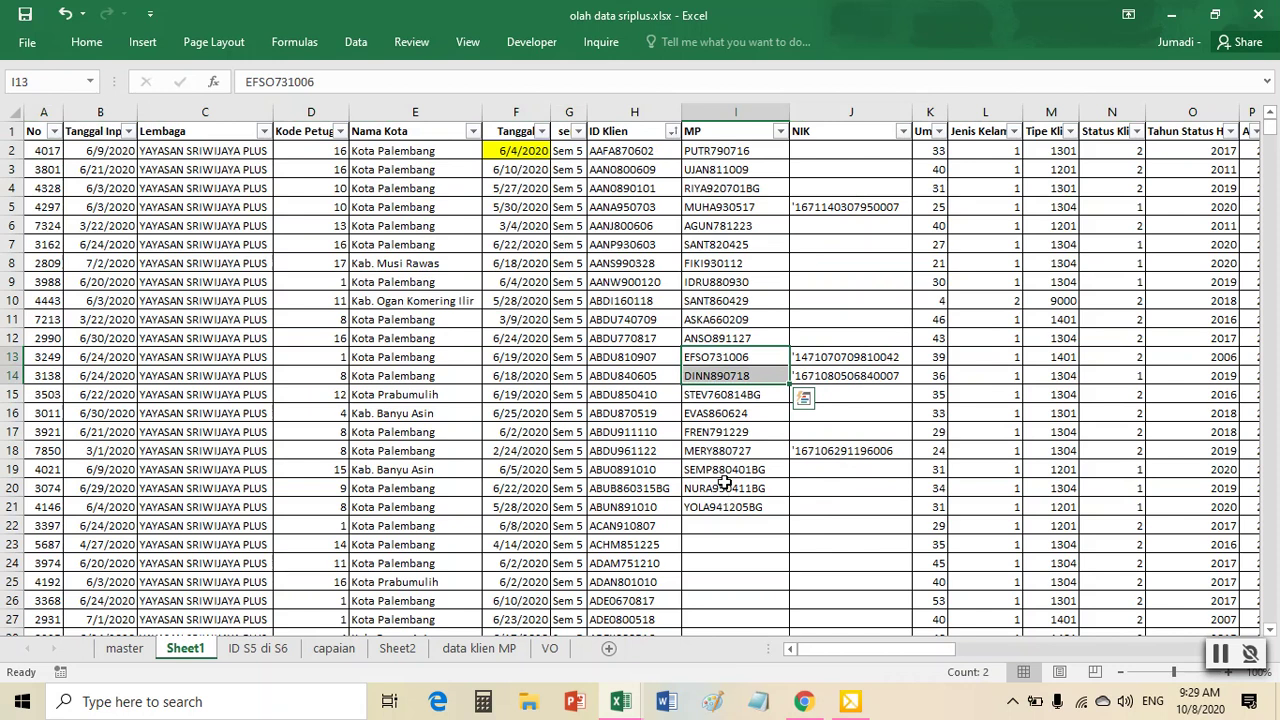
{"action": "left_click", "coordinate": [730, 111]}
{"action": "right_click", "coordinate": [731, 112]}
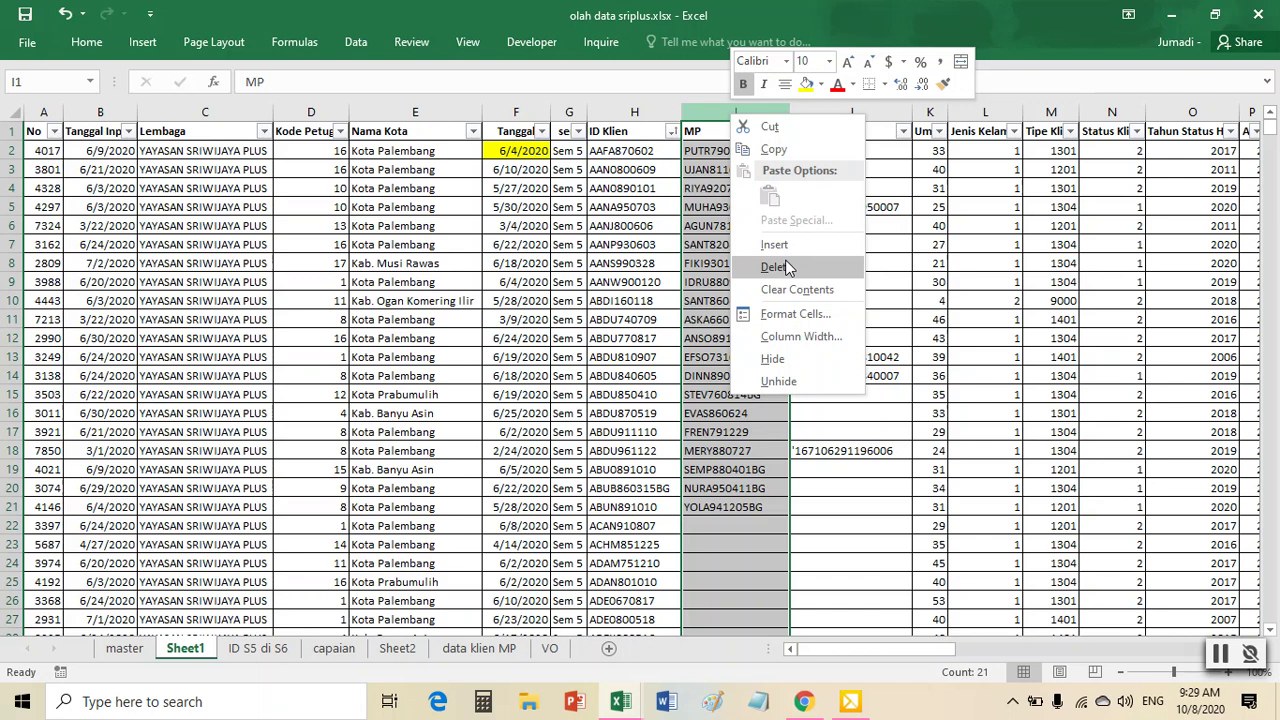
{"action": "left_click", "coordinate": [776, 267]}
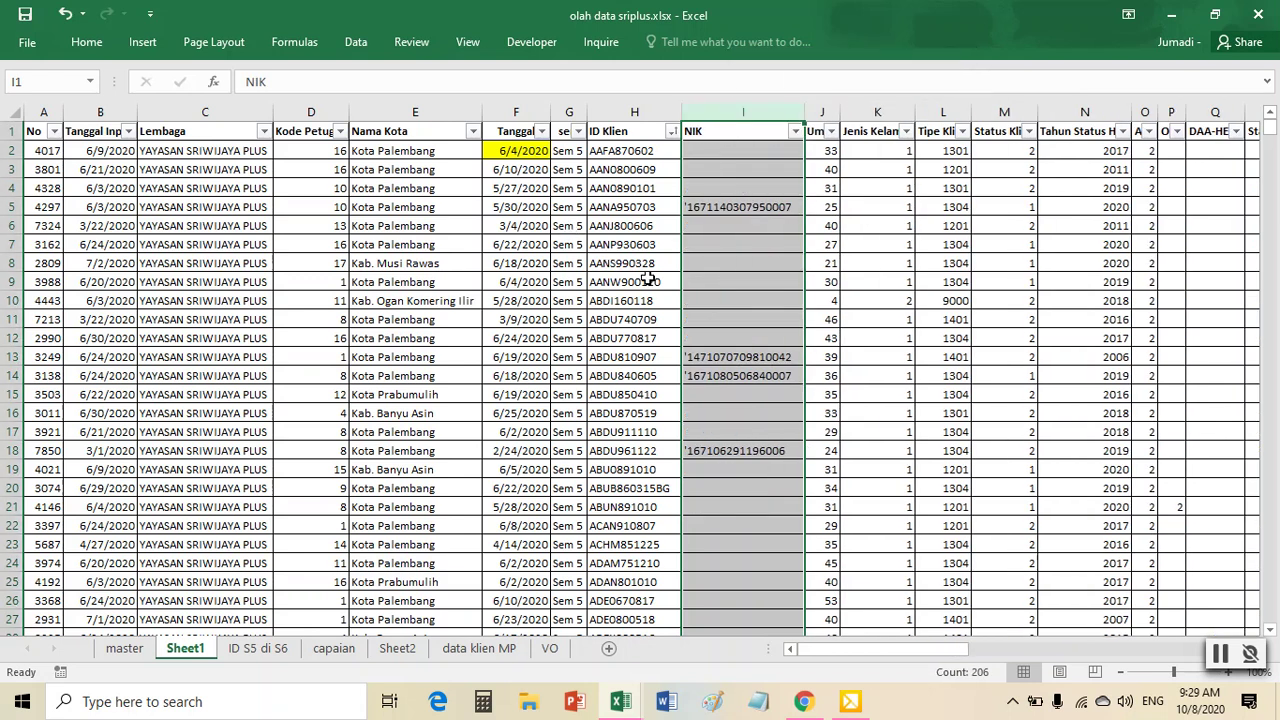
{"action": "left_click", "coordinate": [648, 280]}
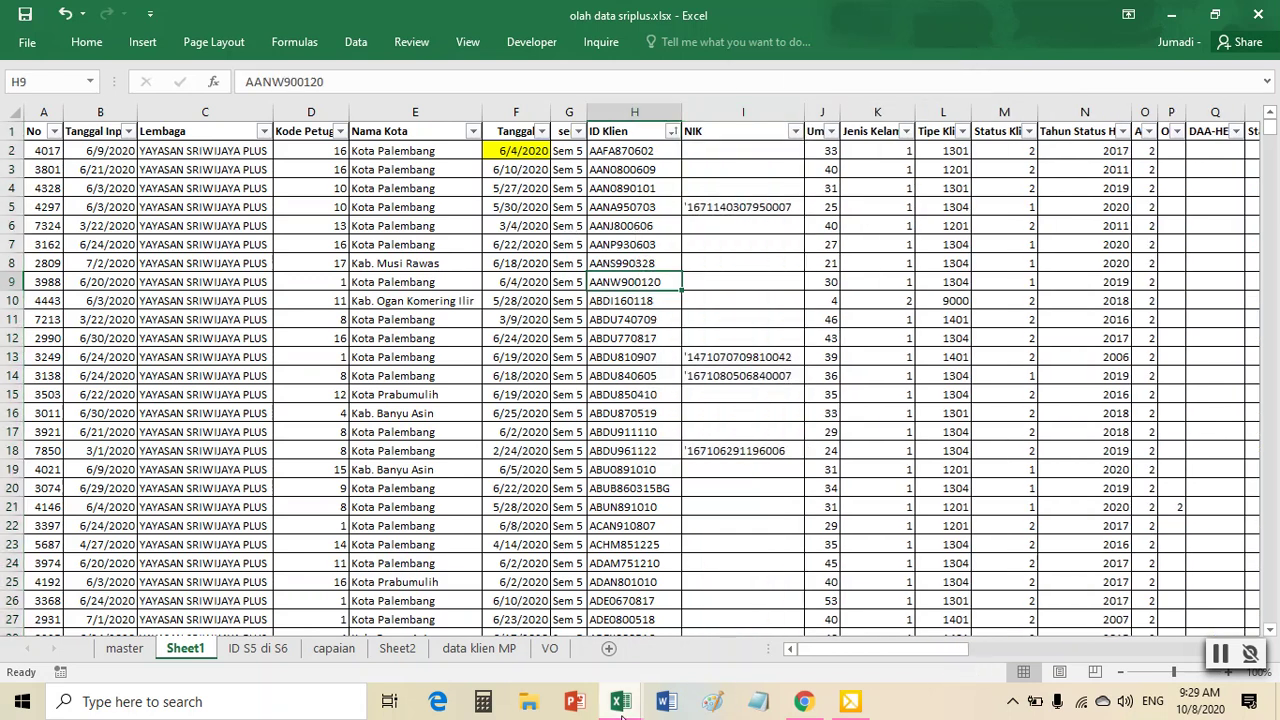
- Fill cell J1 in the Tabel Progress Report workbook red, then return to olah data sriplus
{"action": "mouse_move", "coordinate": [620, 702]}
{"action": "left_click", "coordinate": [765, 640]}
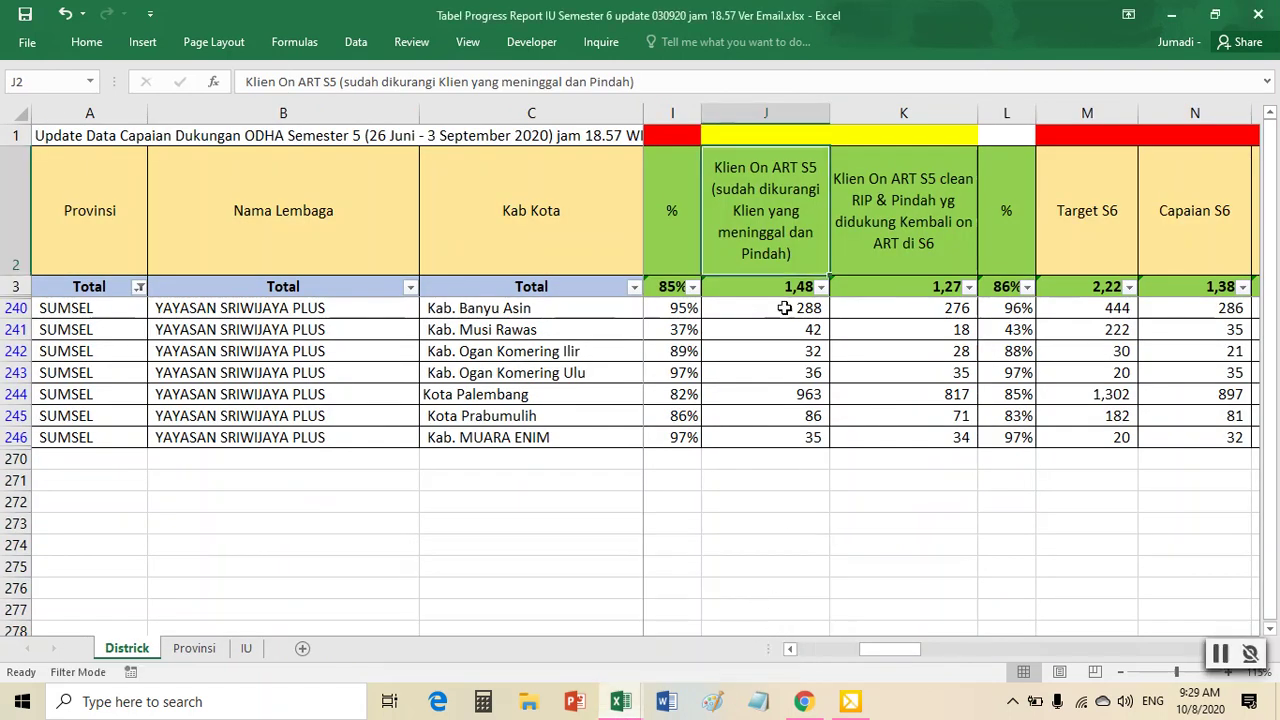
{"action": "left_click", "coordinate": [777, 133]}
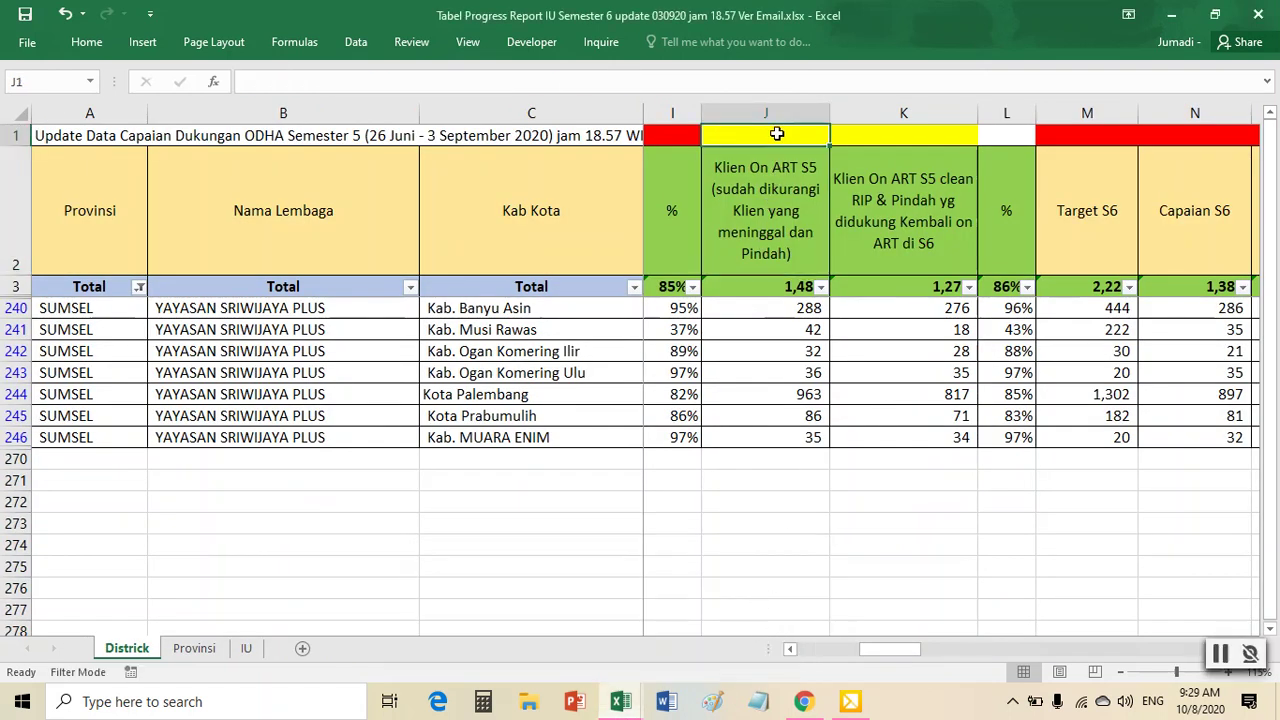
{"action": "right_click", "coordinate": [777, 133]}
{"action": "left_click", "coordinate": [869, 104]}
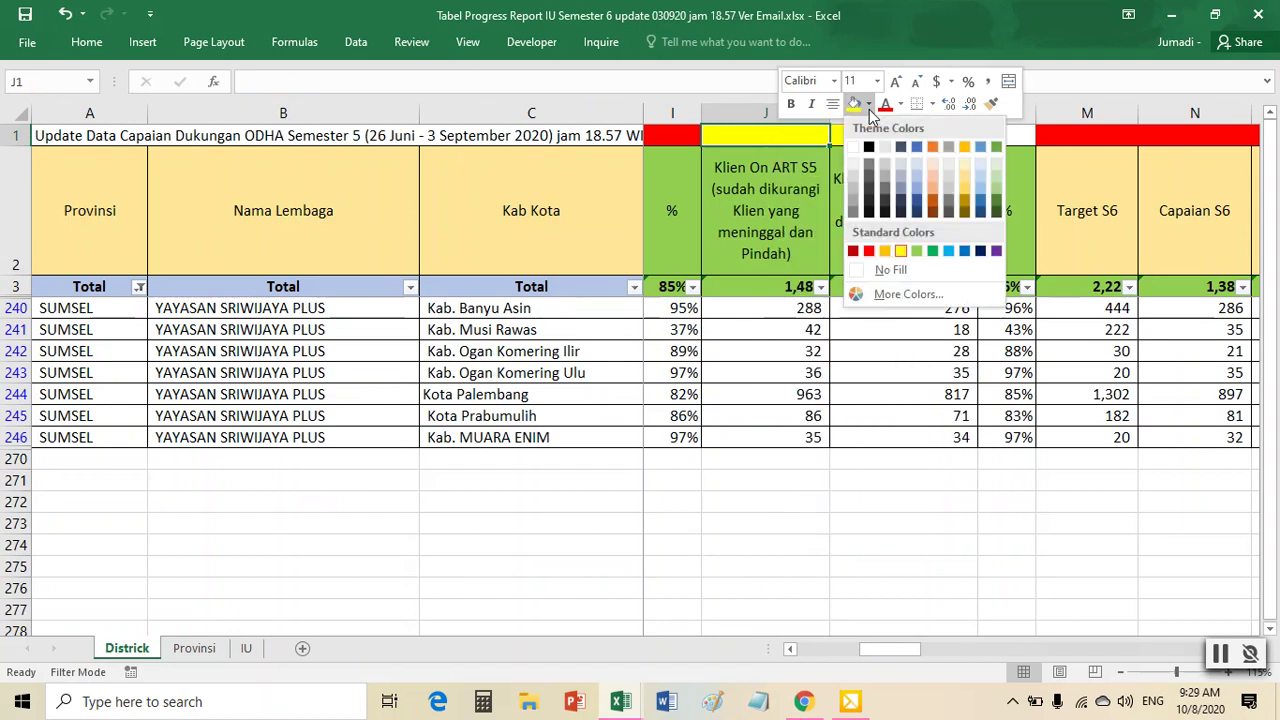
{"action": "left_click", "coordinate": [872, 252]}
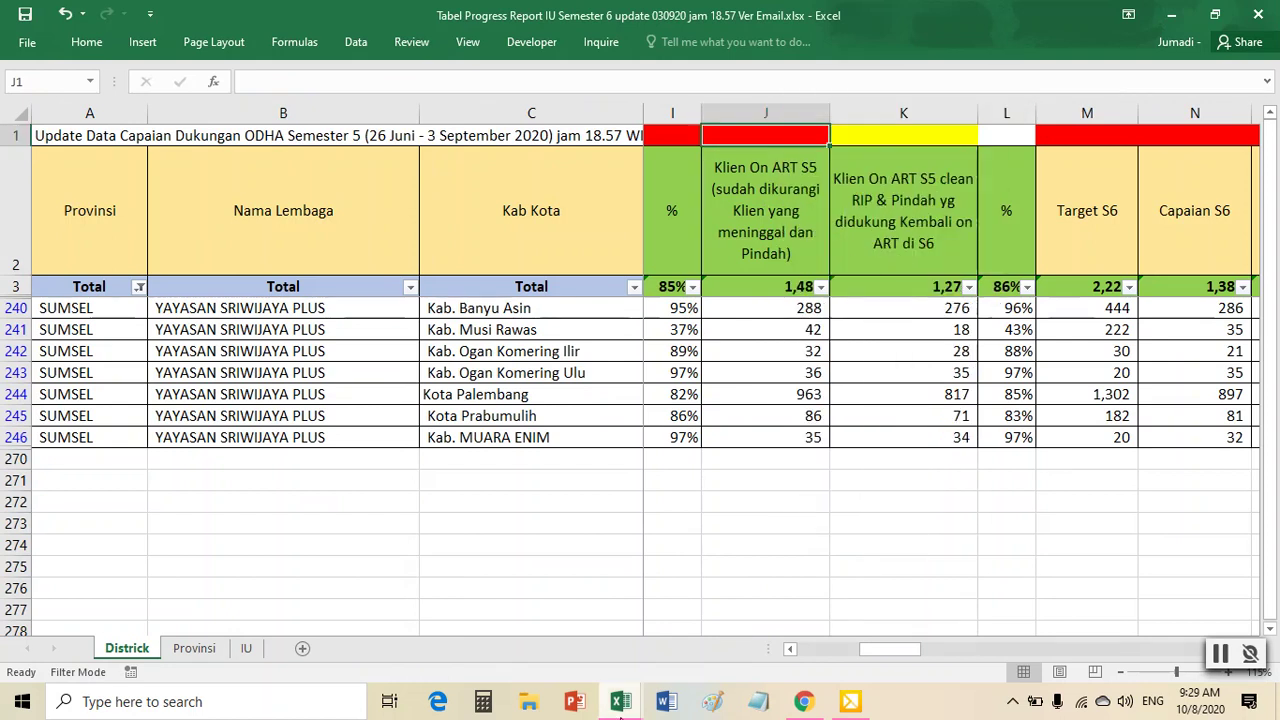
{"action": "mouse_move", "coordinate": [620, 701]}
{"action": "left_click", "coordinate": [570, 627]}
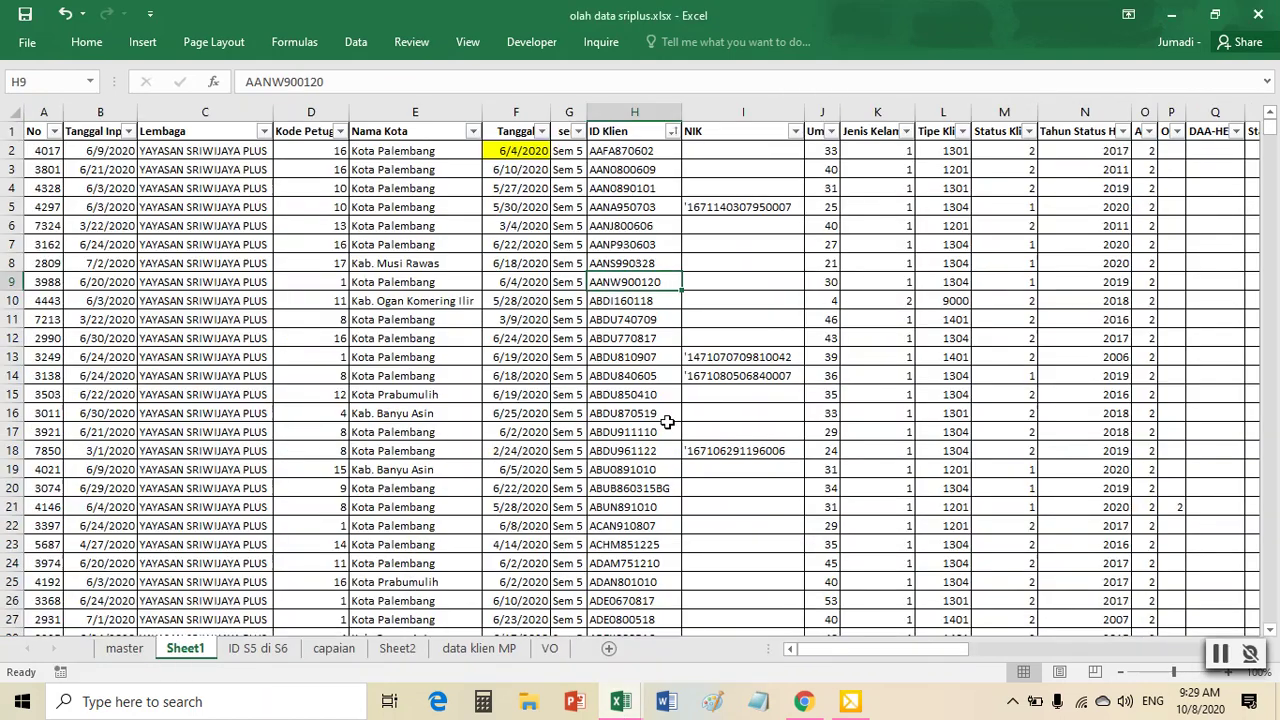
- Rename Sheet1 to J
{"action": "left_click", "coordinate": [652, 430]}
{"action": "right_click", "coordinate": [185, 655]}
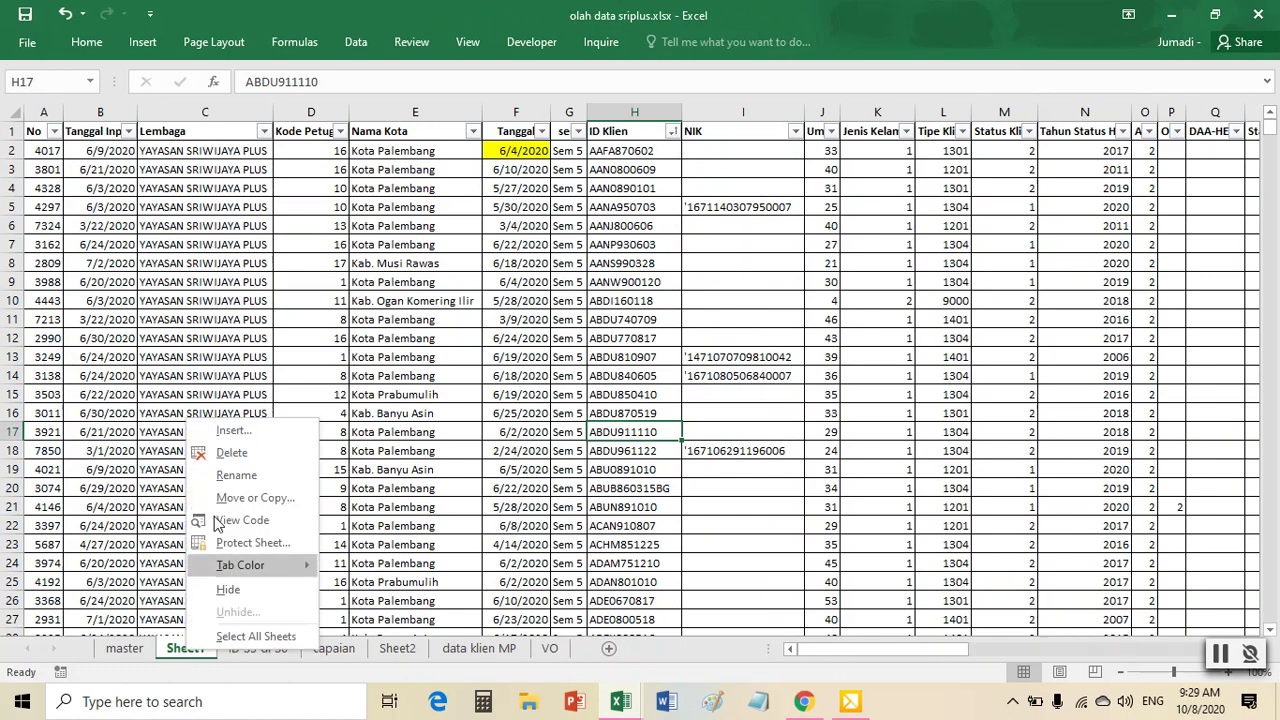
{"action": "left_click", "coordinate": [236, 478]}
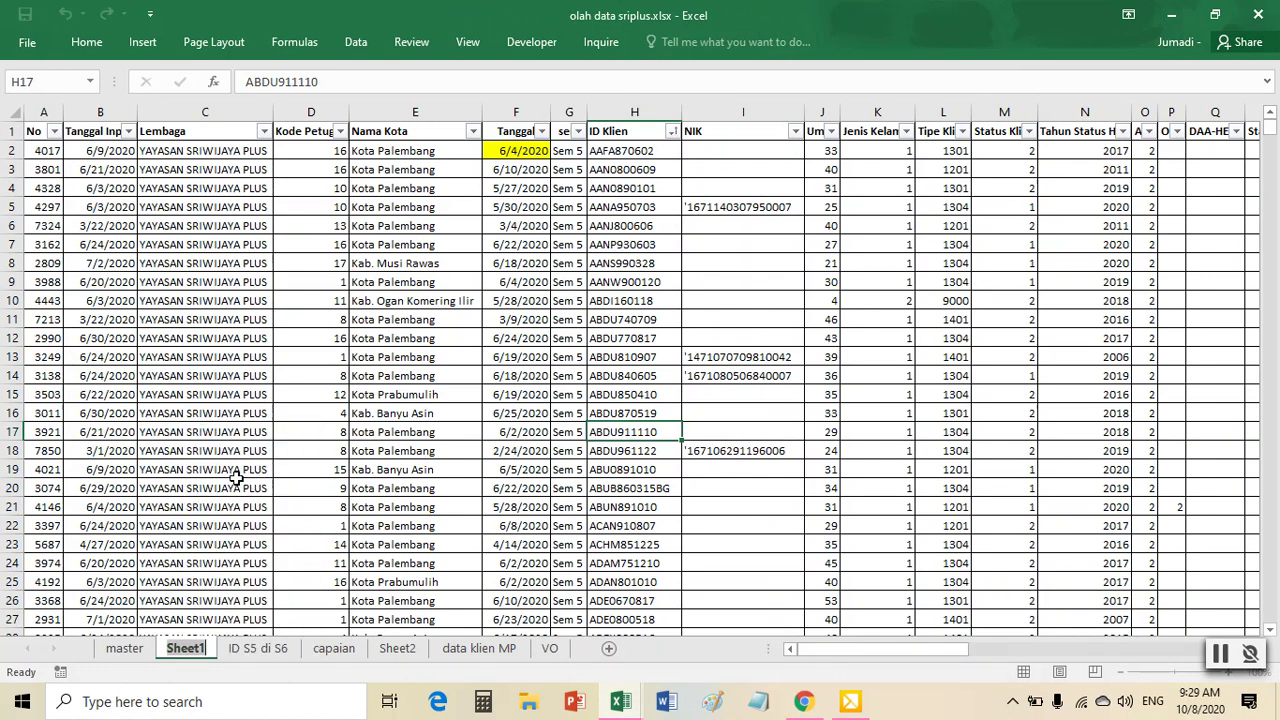
{"action": "type", "text": "J"}
{"action": "left_click", "coordinate": [379, 410]}
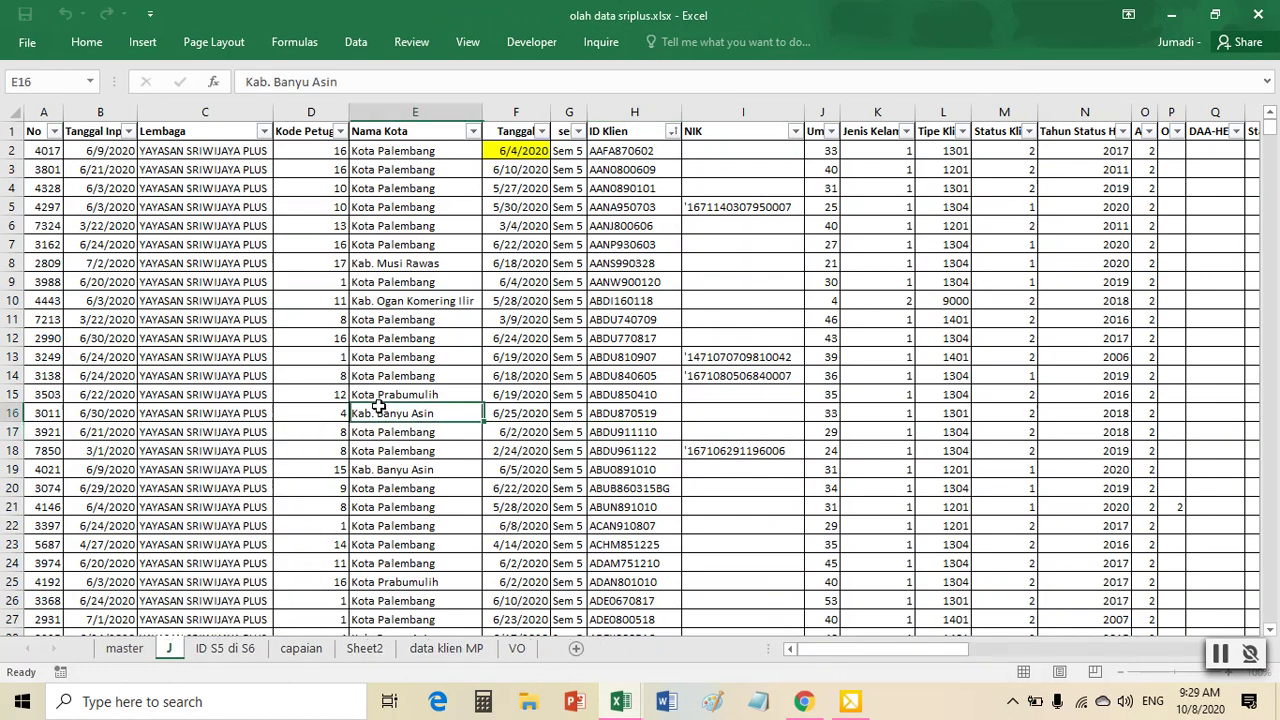
- Insert seven blank columns A–G before the client data
{"action": "left_click", "coordinate": [518, 336]}
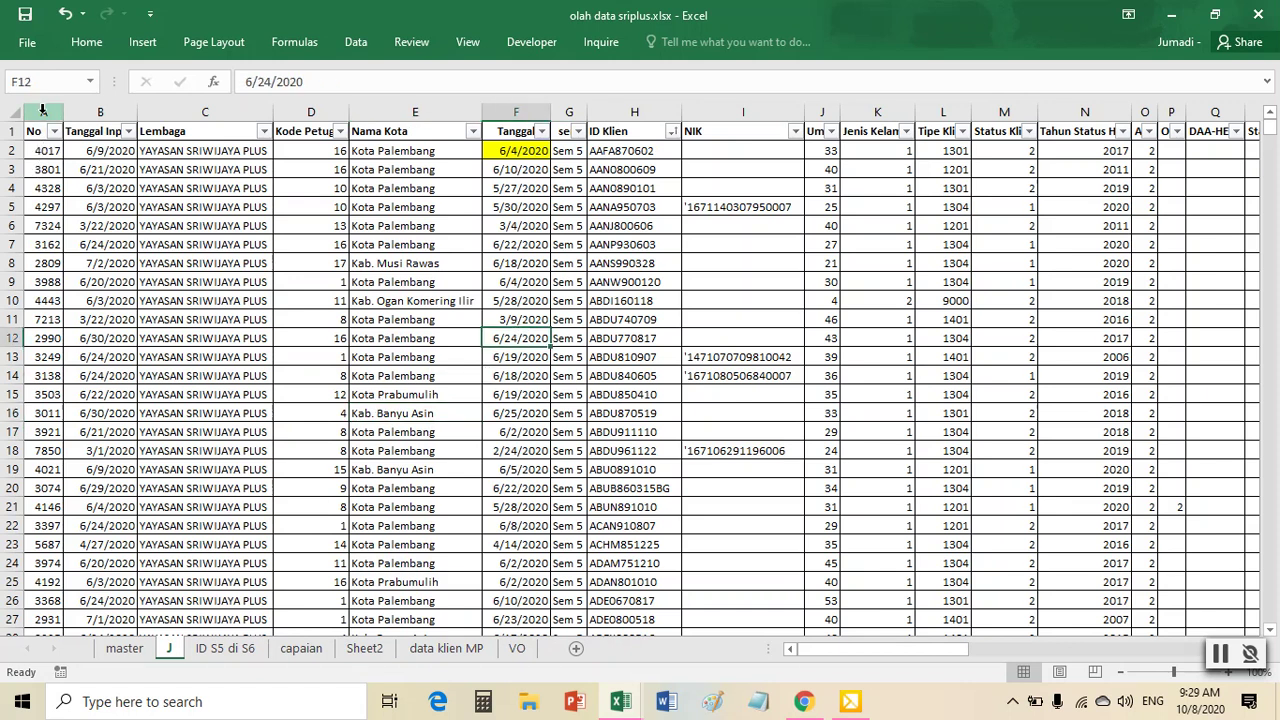
{"action": "left_click_drag", "start_coordinate": [42, 110], "coordinate": [578, 122]}
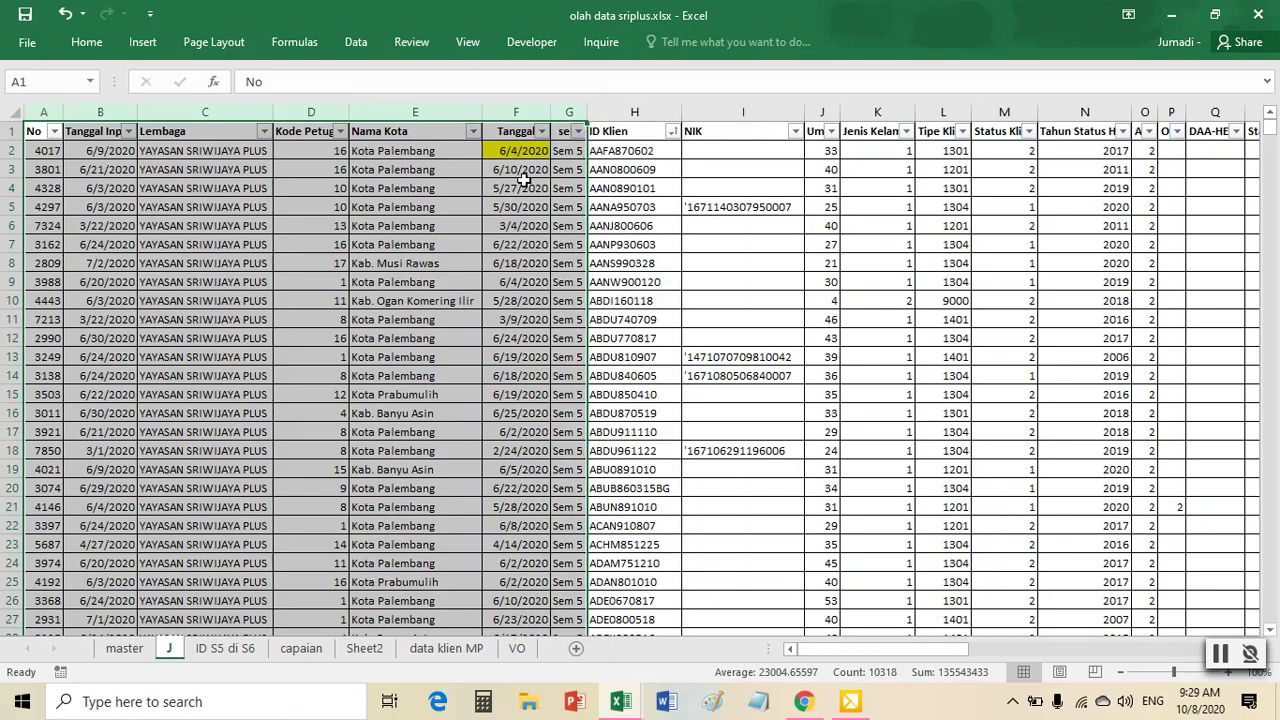
{"action": "right_click", "coordinate": [472, 230]}
{"action": "key", "text": "Escape"}
{"action": "left_click_drag", "start_coordinate": [42, 109], "coordinate": [516, 112]}
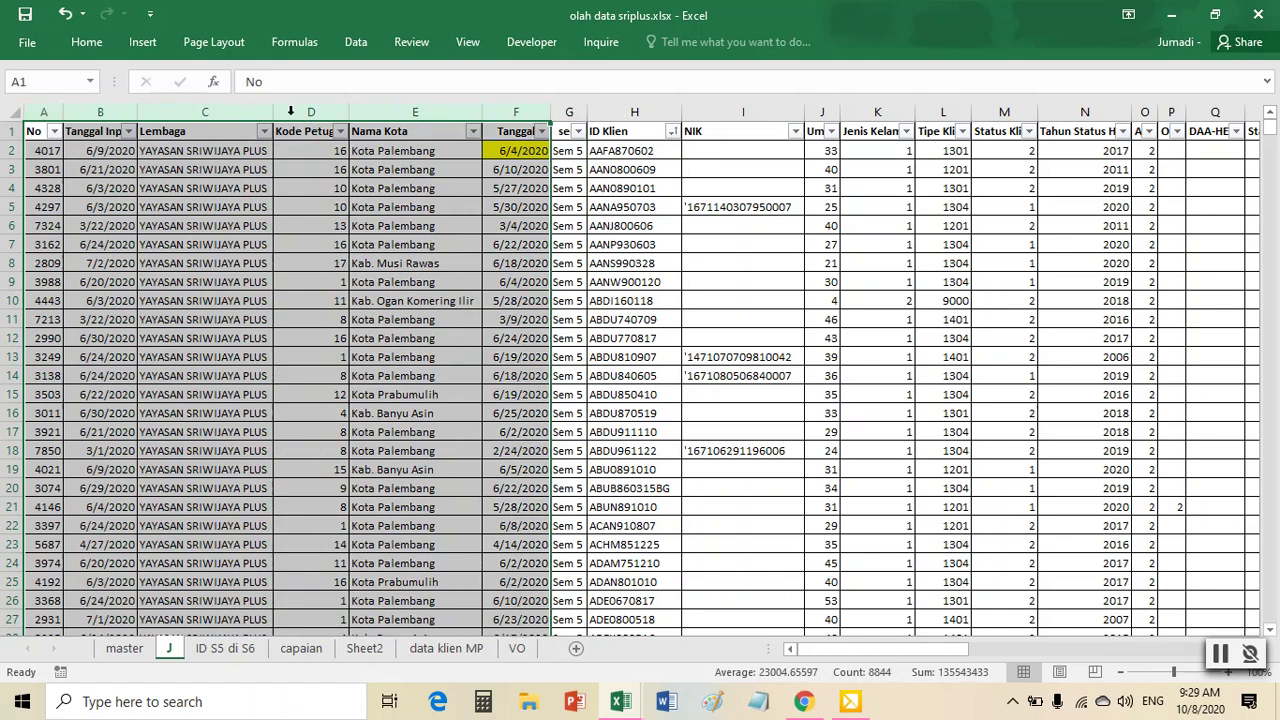
{"action": "left_click_drag", "start_coordinate": [33, 131], "coordinate": [600, 432]}
{"action": "left_click", "coordinate": [47, 109]}
{"action": "left_click_drag", "start_coordinate": [47, 109], "coordinate": [575, 131]}
{"action": "right_click", "coordinate": [544, 114]}
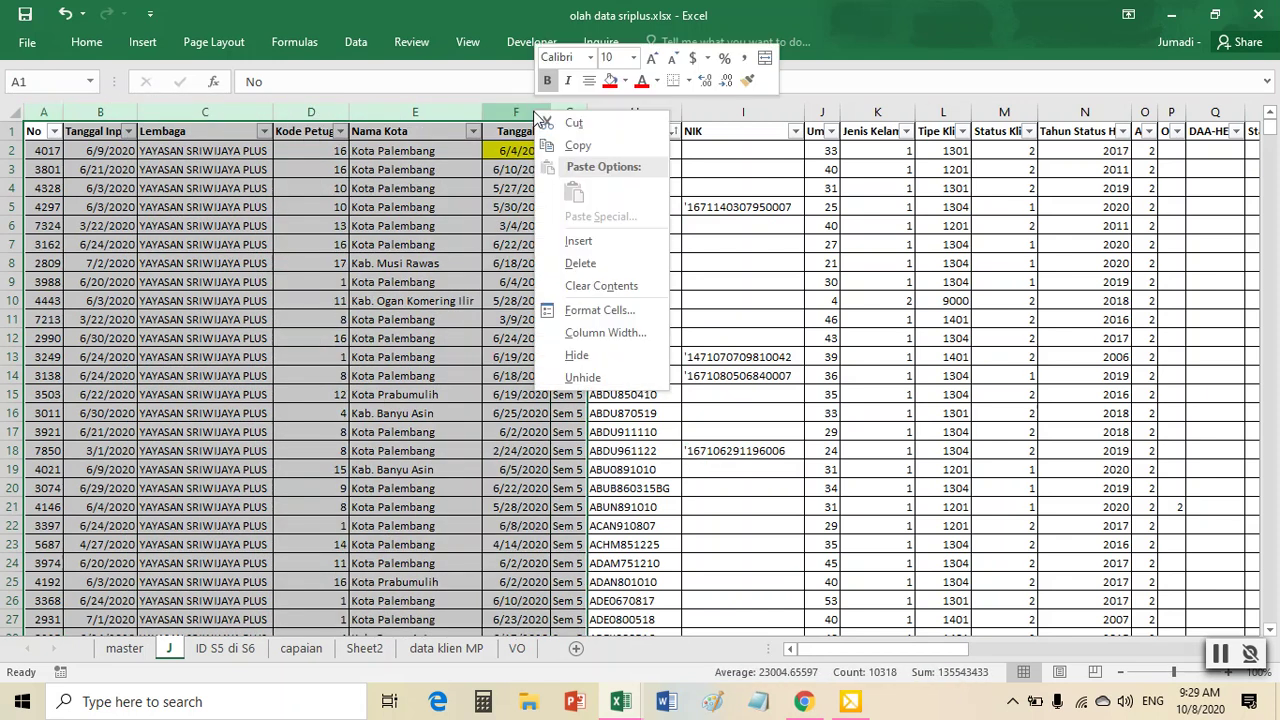
{"action": "left_click", "coordinate": [583, 242]}
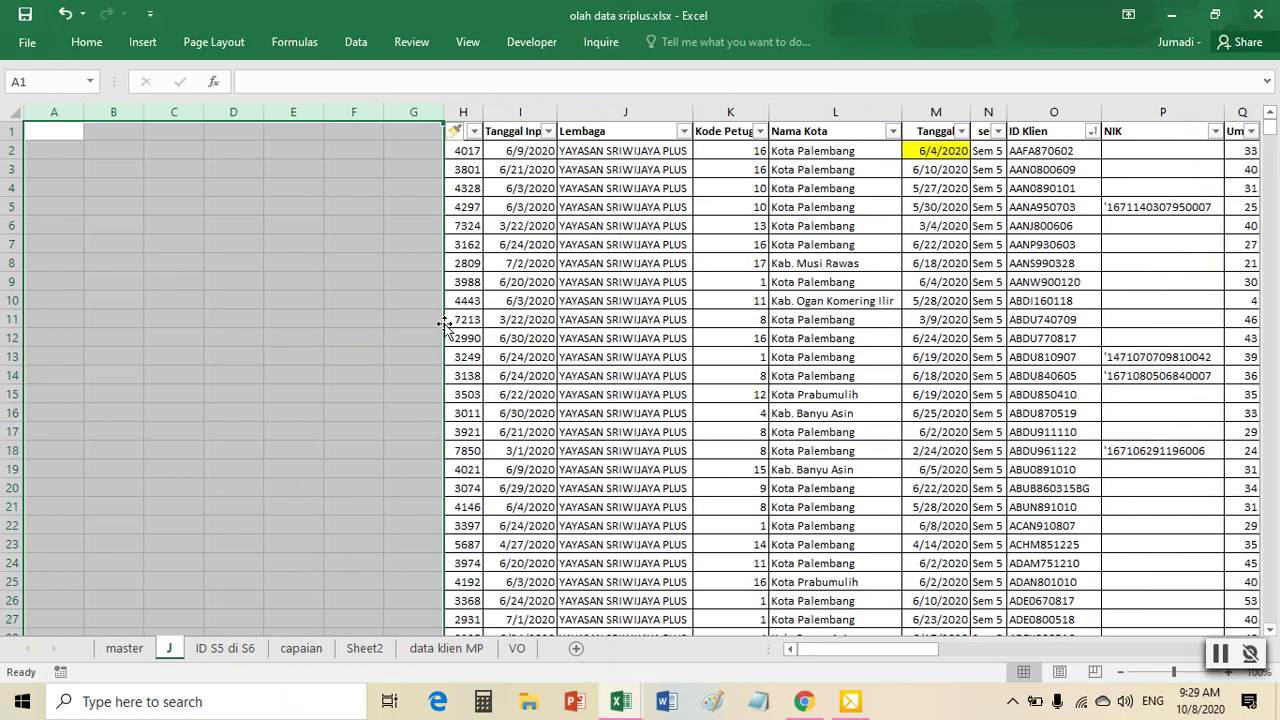
{"action": "left_click", "coordinate": [560, 302]}
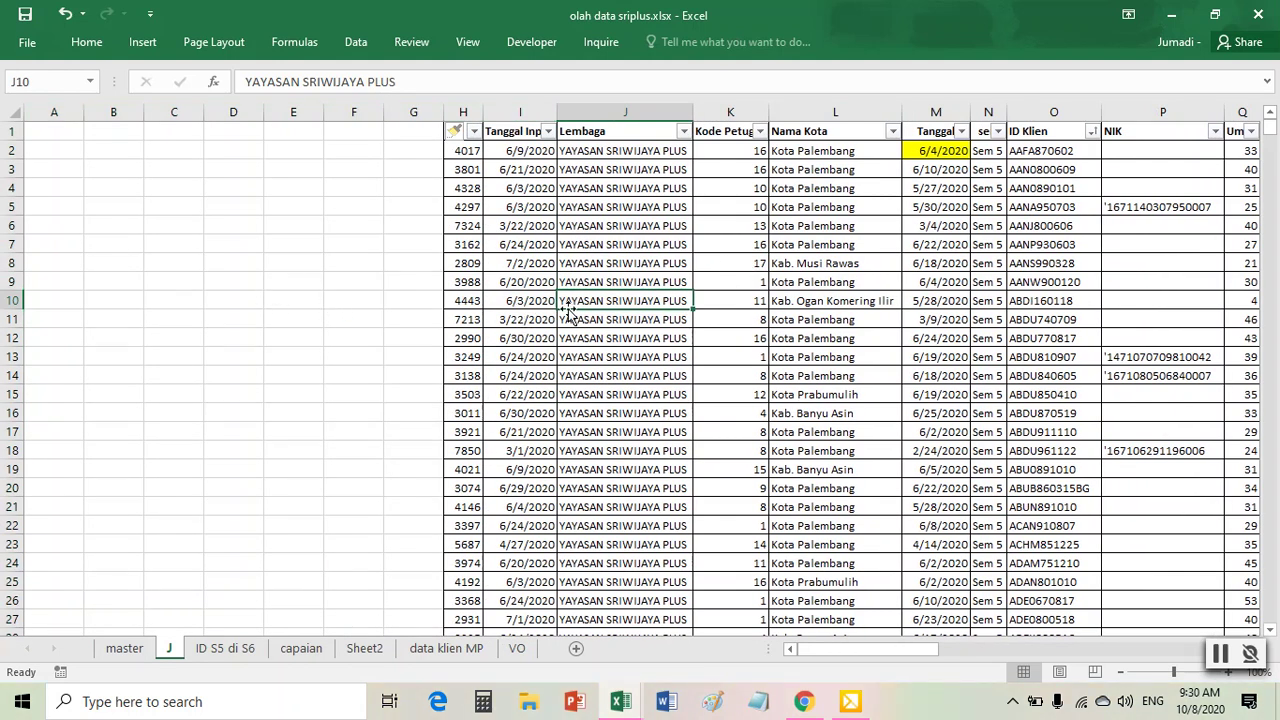
- Create an empty PivotTable from the client data at J!$A$1
{"action": "left_click", "coordinate": [621, 263]}
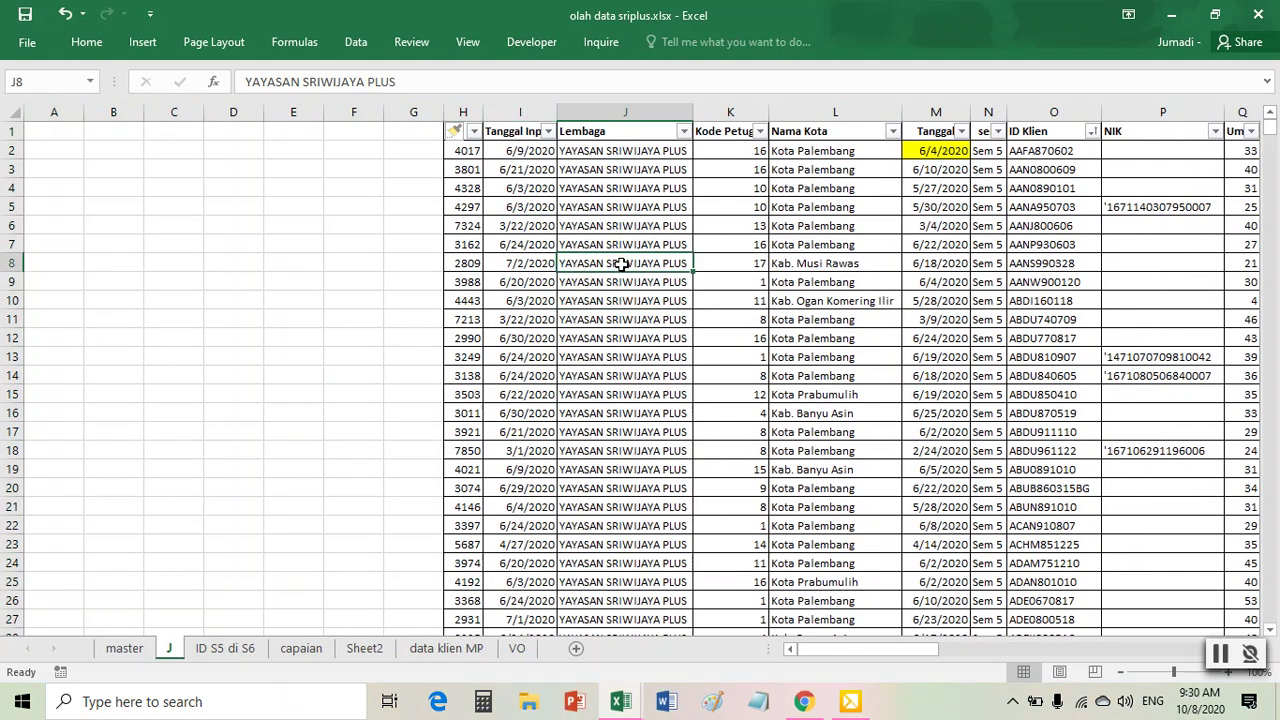
{"action": "left_click", "coordinate": [142, 41]}
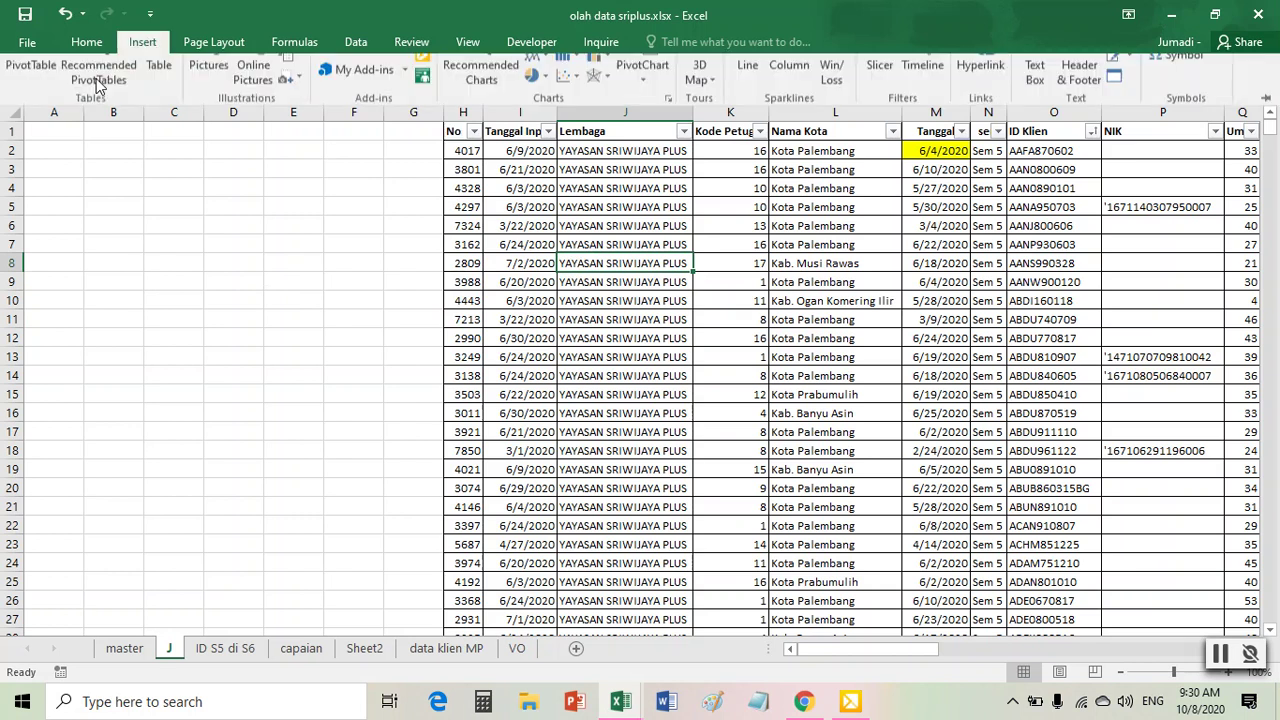
{"action": "left_click", "coordinate": [43, 87]}
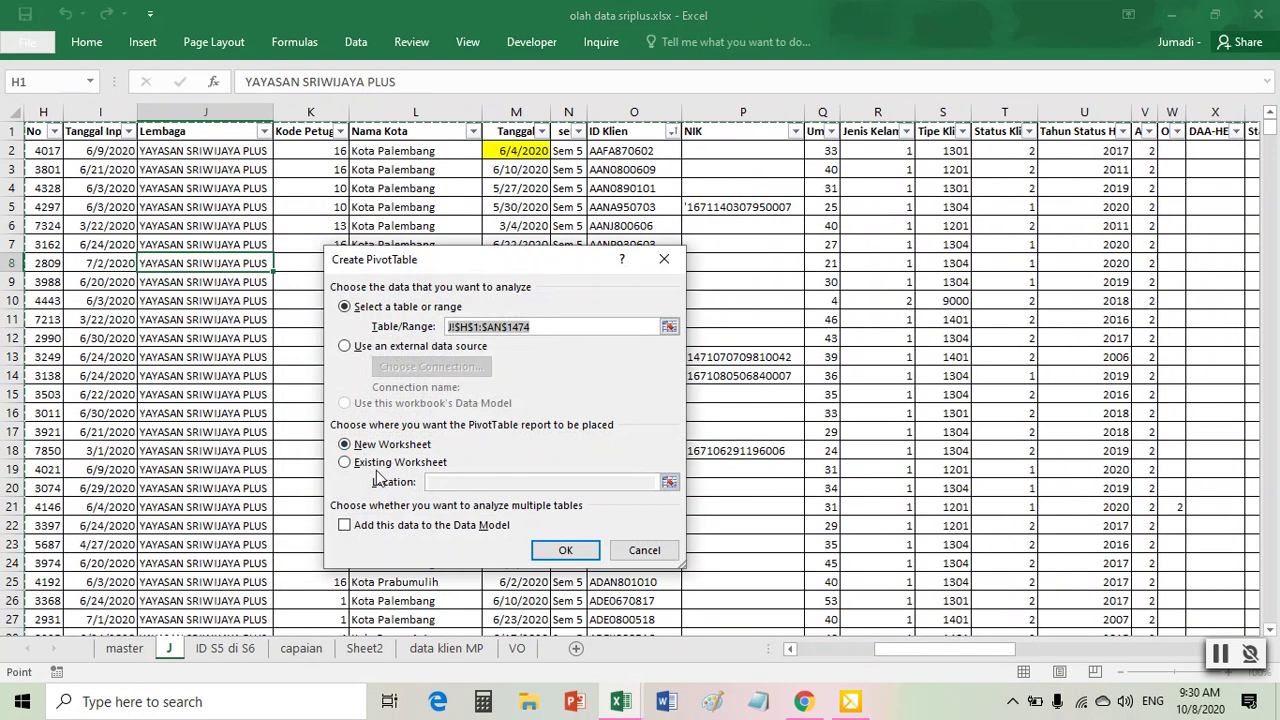
{"action": "left_click", "coordinate": [424, 465]}
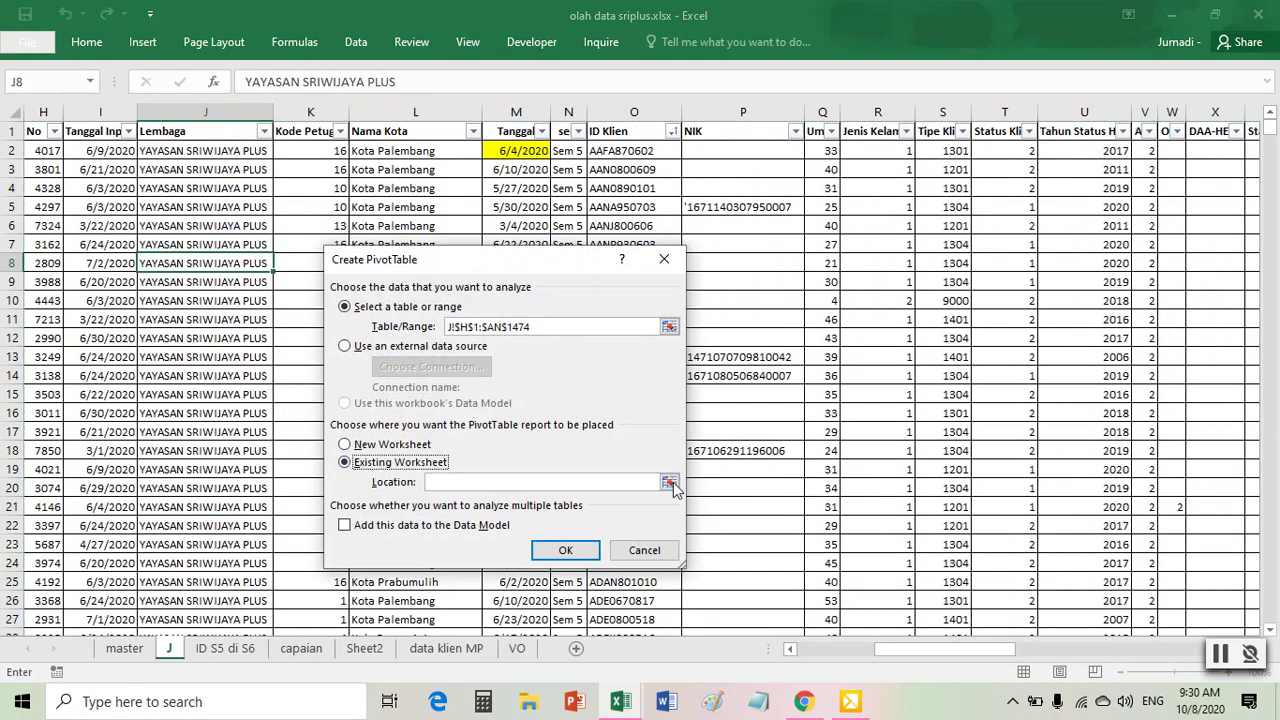
{"action": "left_click", "coordinate": [669, 483]}
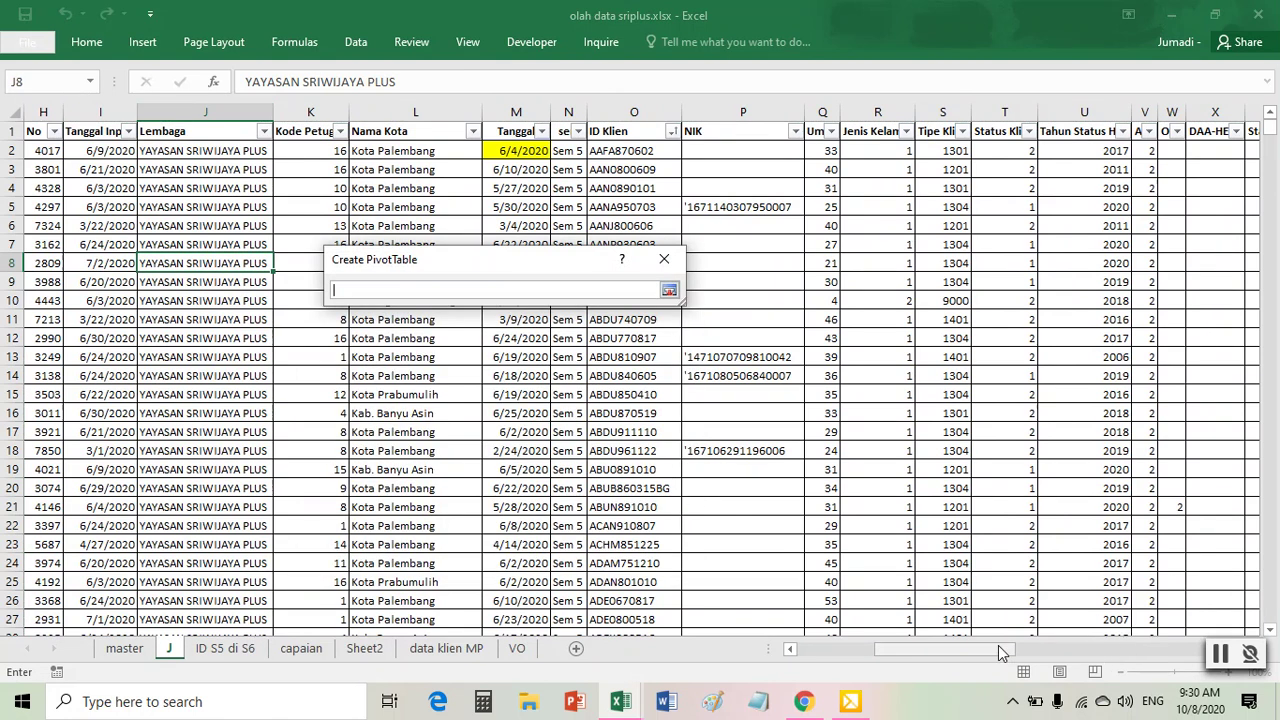
{"action": "left_click_drag", "start_coordinate": [998, 648], "coordinate": [882, 658]}
{"action": "left_click", "coordinate": [55, 130]}
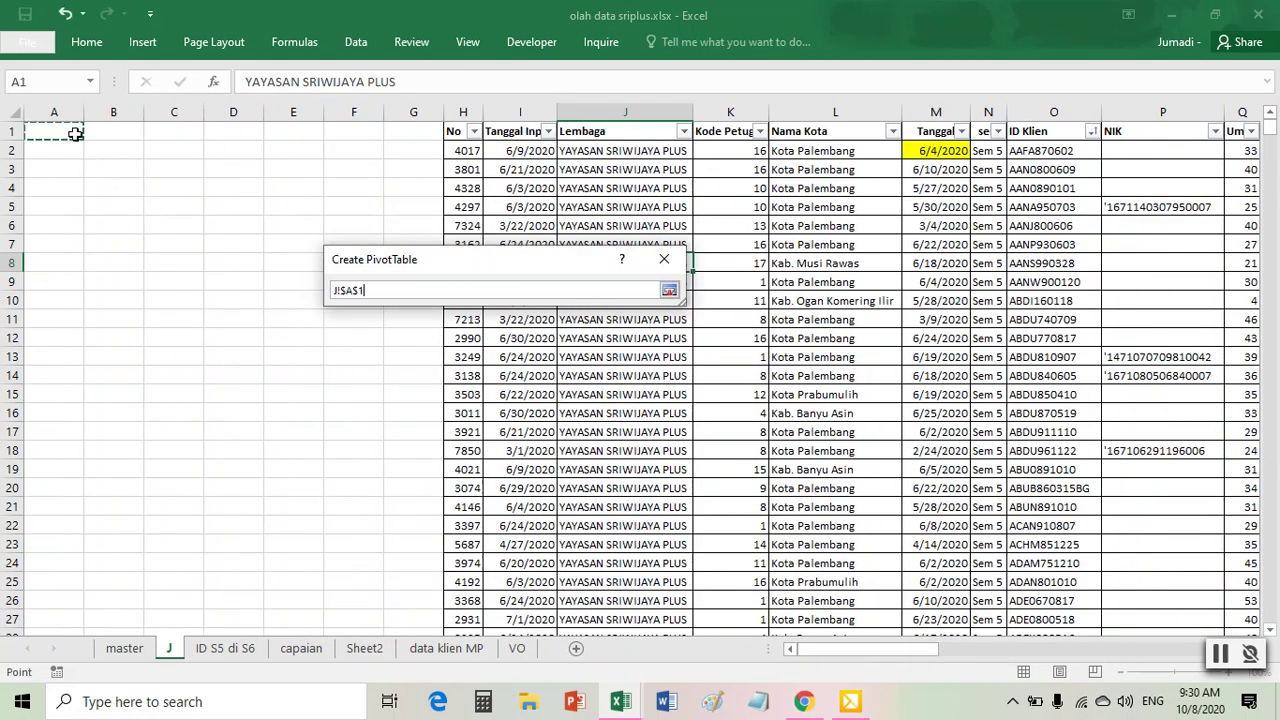
{"action": "left_click", "coordinate": [669, 290]}
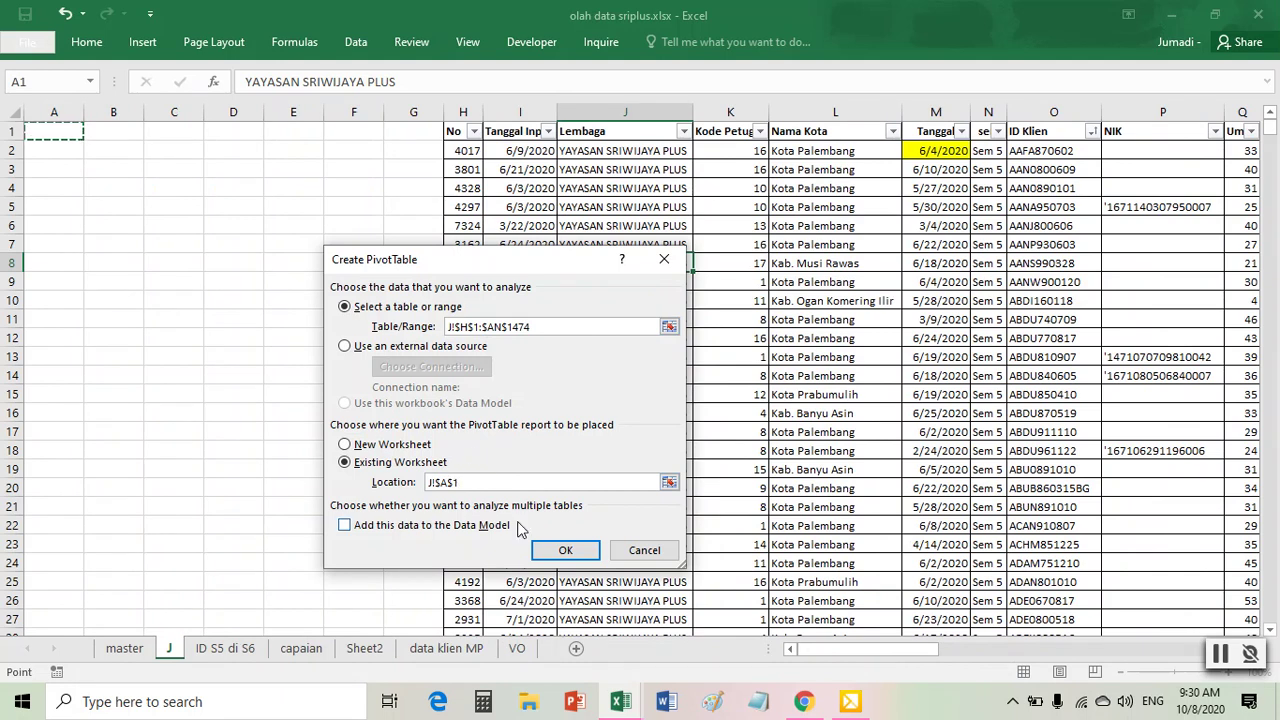
{"action": "left_click", "coordinate": [562, 550]}
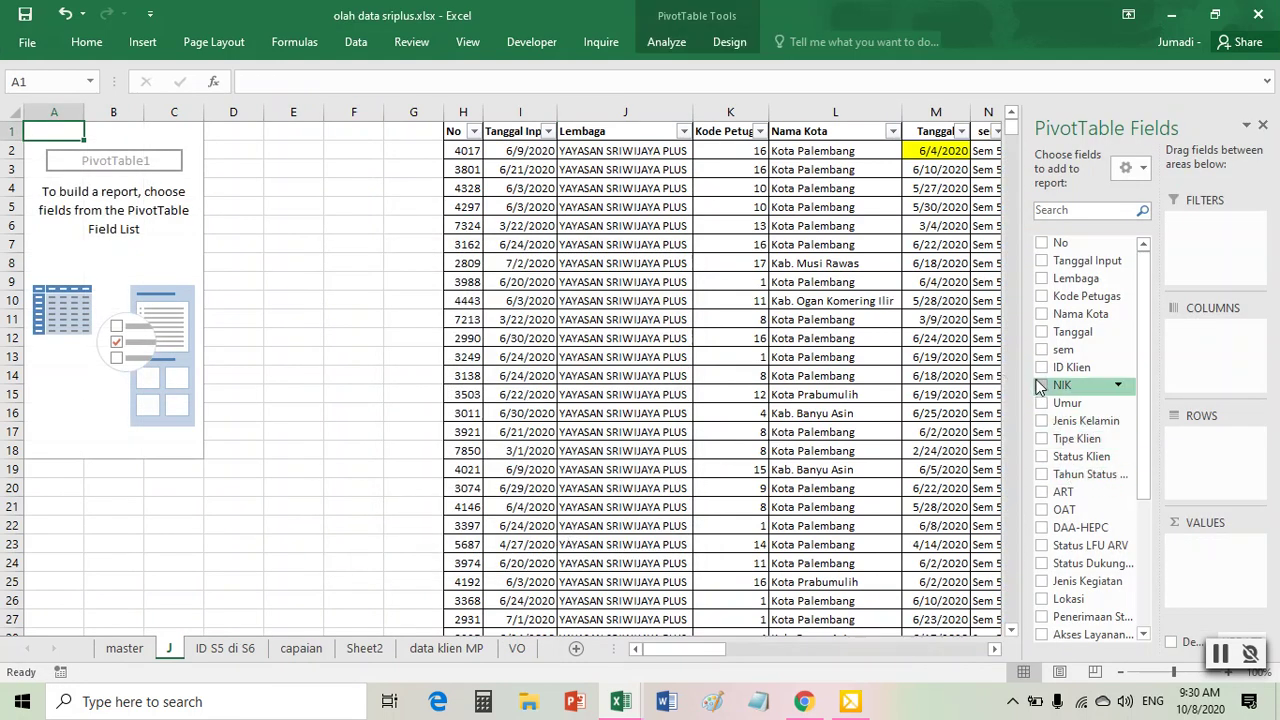
- Count ID Klien by Nama Kota in the pivot, giving a Grand Total of 1473
{"action": "left_click_drag", "start_coordinate": [1023, 376], "coordinate": [865, 376]}
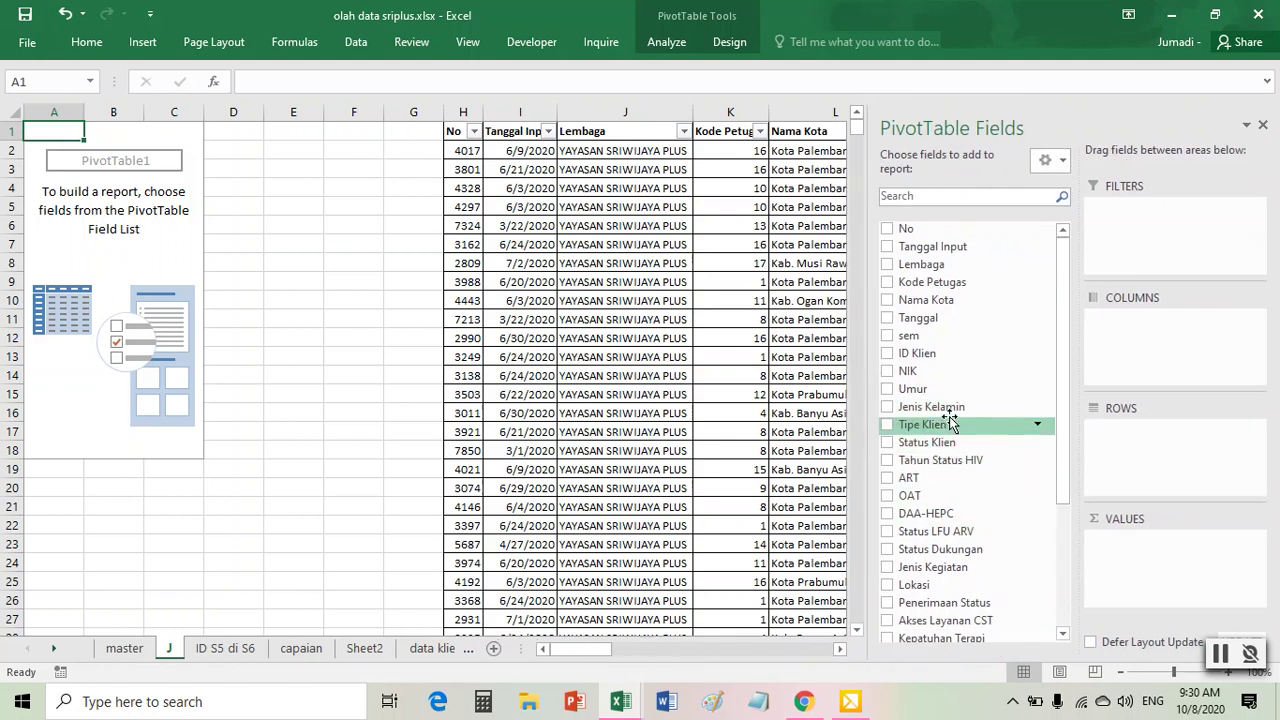
{"action": "left_click_drag", "start_coordinate": [955, 356], "coordinate": [1120, 548]}
{"action": "left_click_drag", "start_coordinate": [935, 310], "coordinate": [1133, 440]}
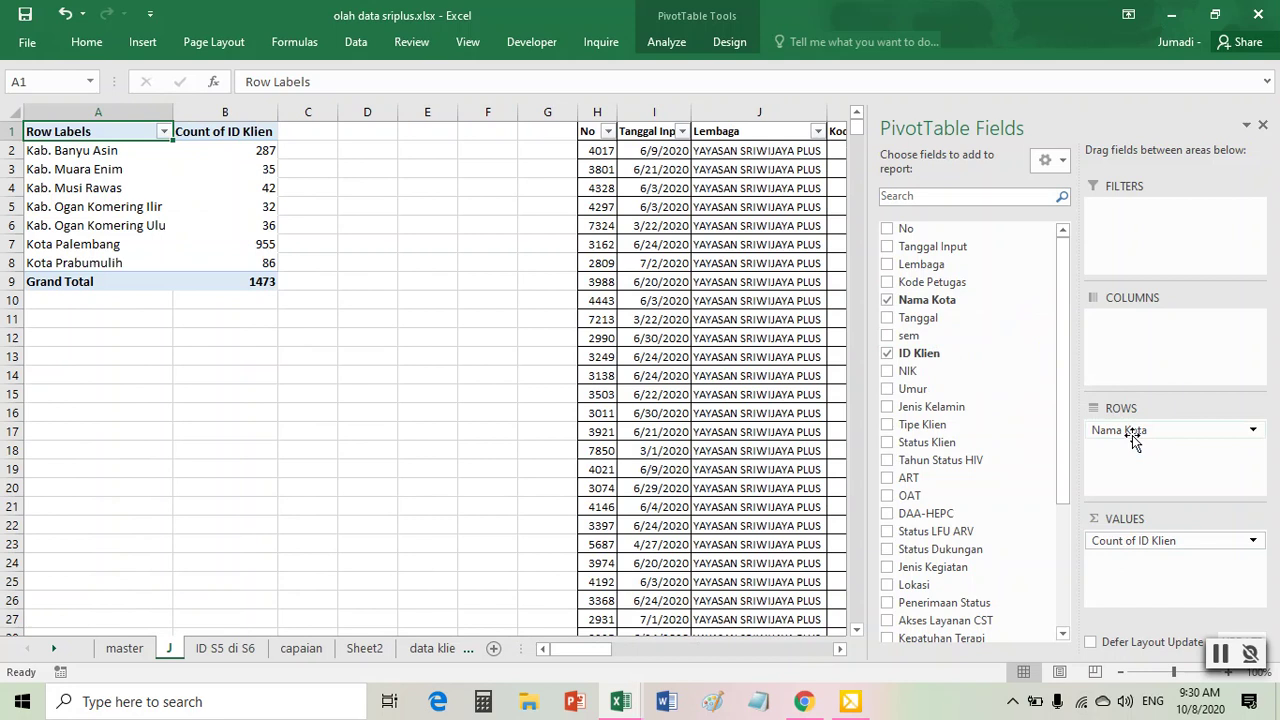
{"action": "left_click_drag", "start_coordinate": [1132, 435], "coordinate": [1132, 435]}
{"action": "mouse_move", "coordinate": [617, 705]}
{"action": "mouse_move", "coordinate": [713, 628]}
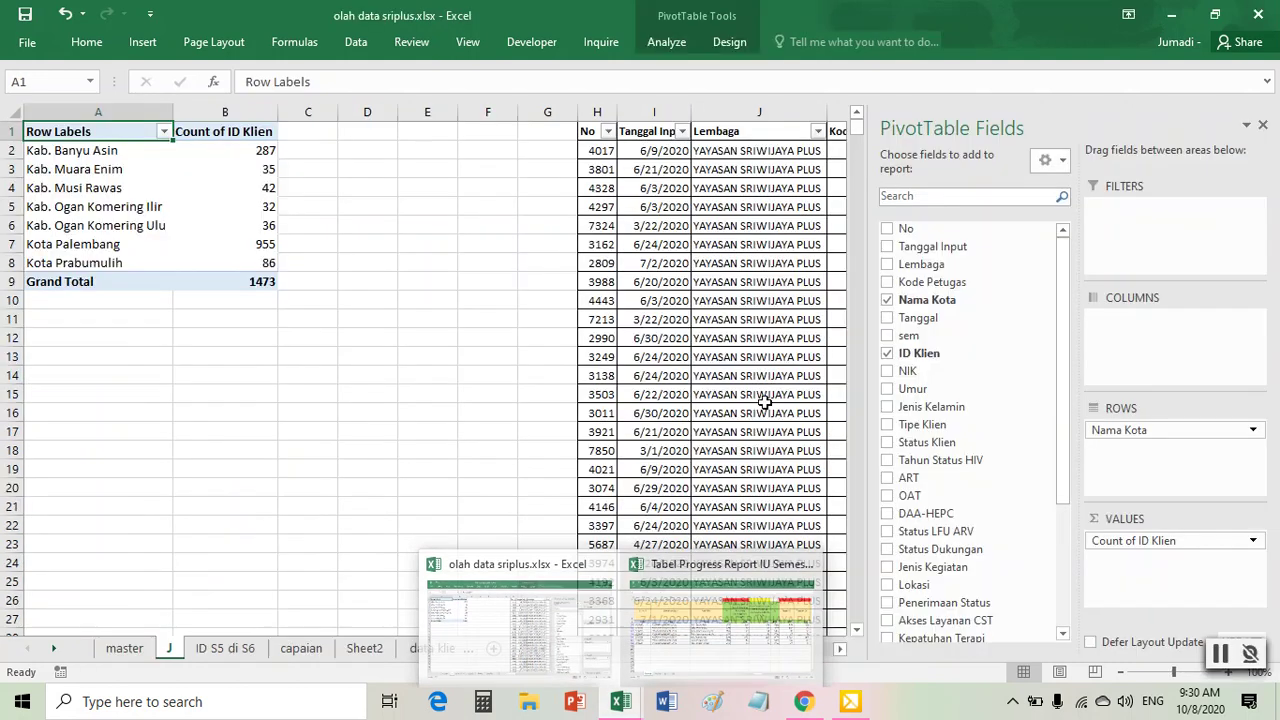
{"action": "mouse_move", "coordinate": [263, 284]}
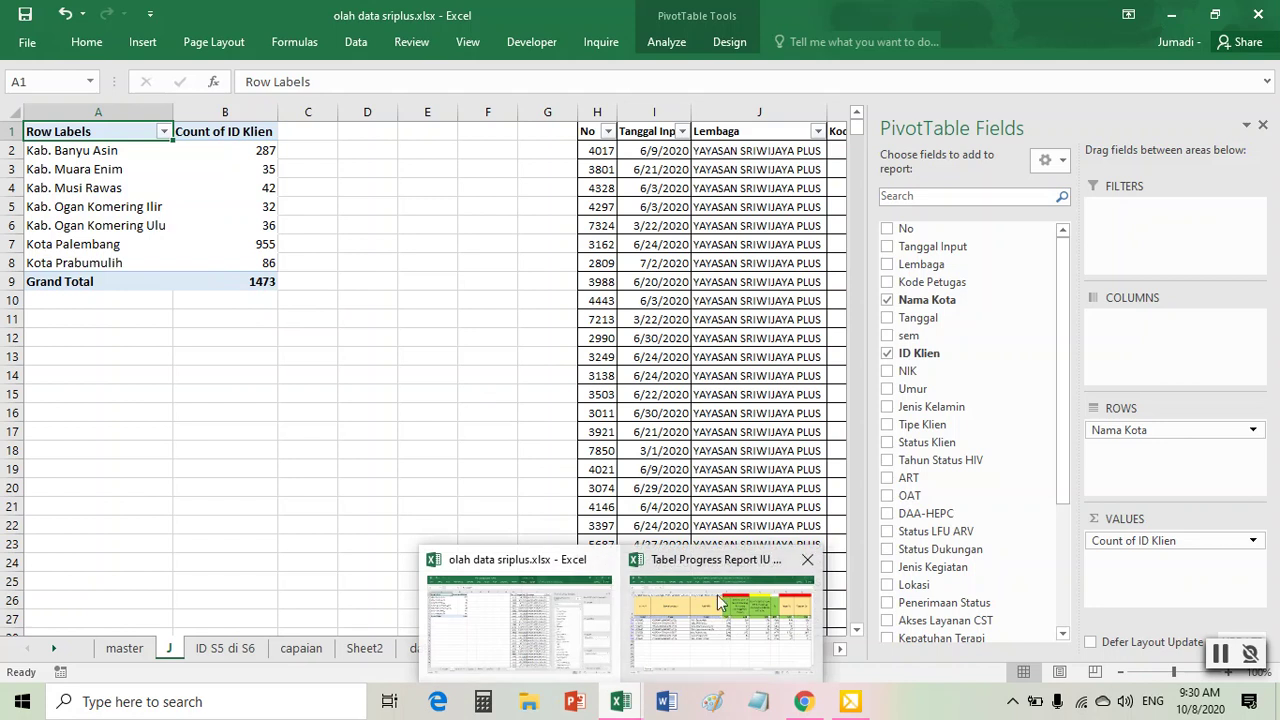
{"action": "mouse_move", "coordinate": [752, 628]}
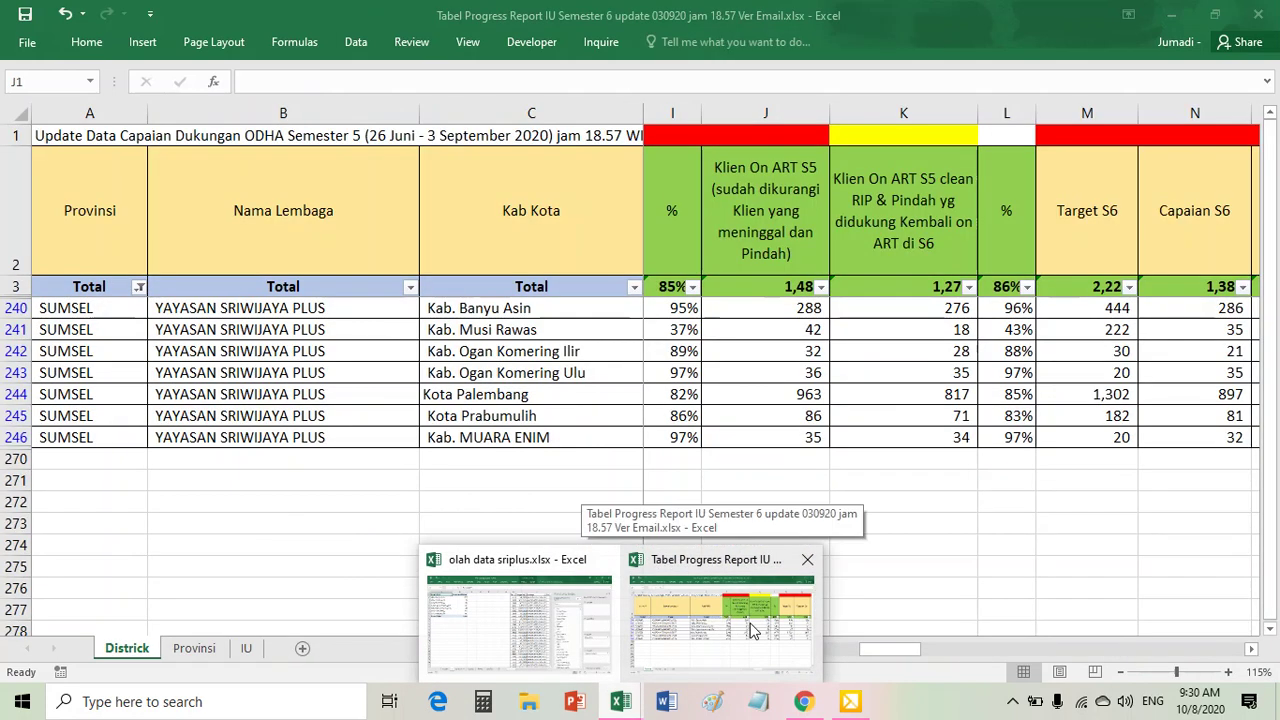
{"action": "mouse_move", "coordinate": [603, 633]}
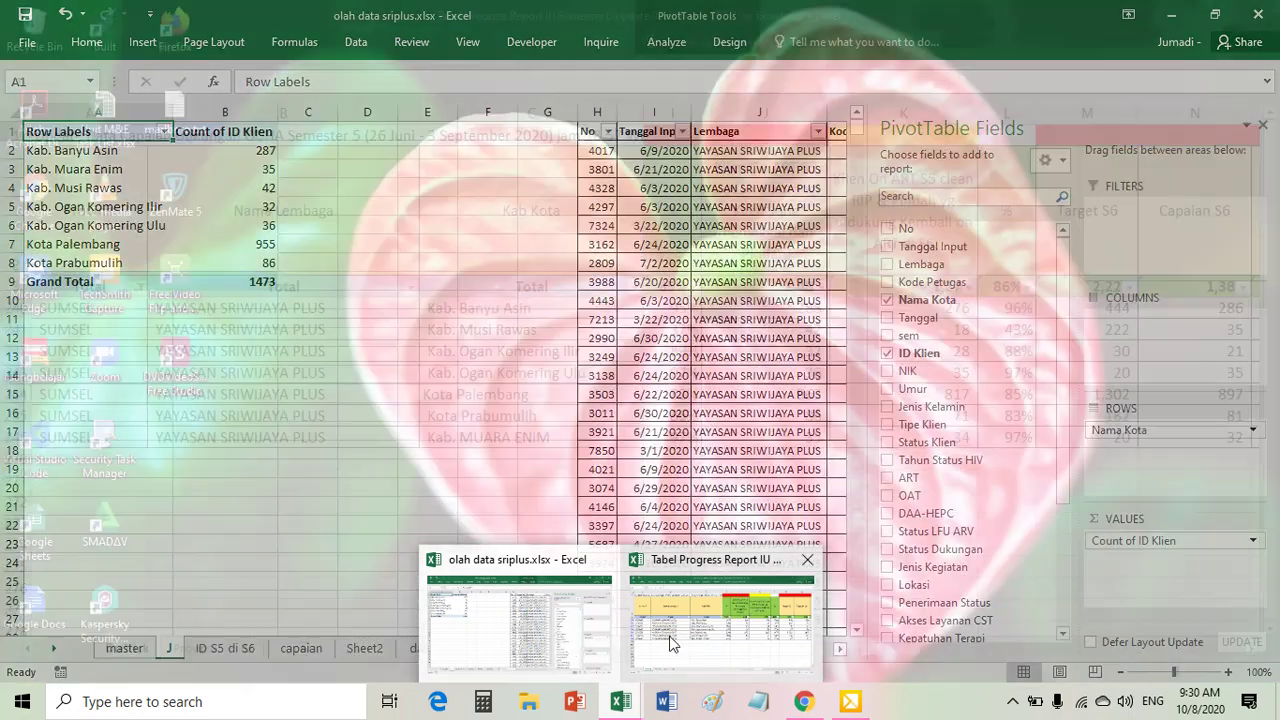
{"action": "mouse_move", "coordinate": [666, 637]}
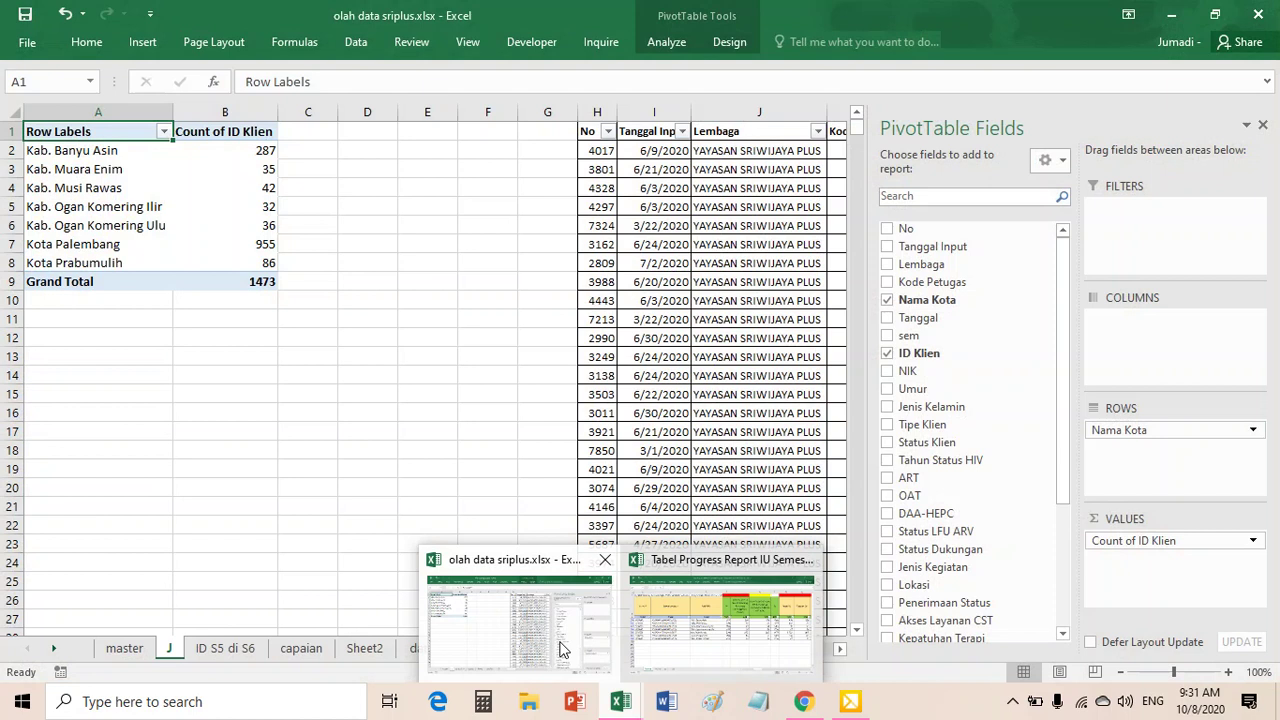
- Return to the olah data sriplus workbook and select and copy the client data table
{"action": "left_click", "coordinate": [557, 630]}
{"action": "left_click", "coordinate": [645, 356]}
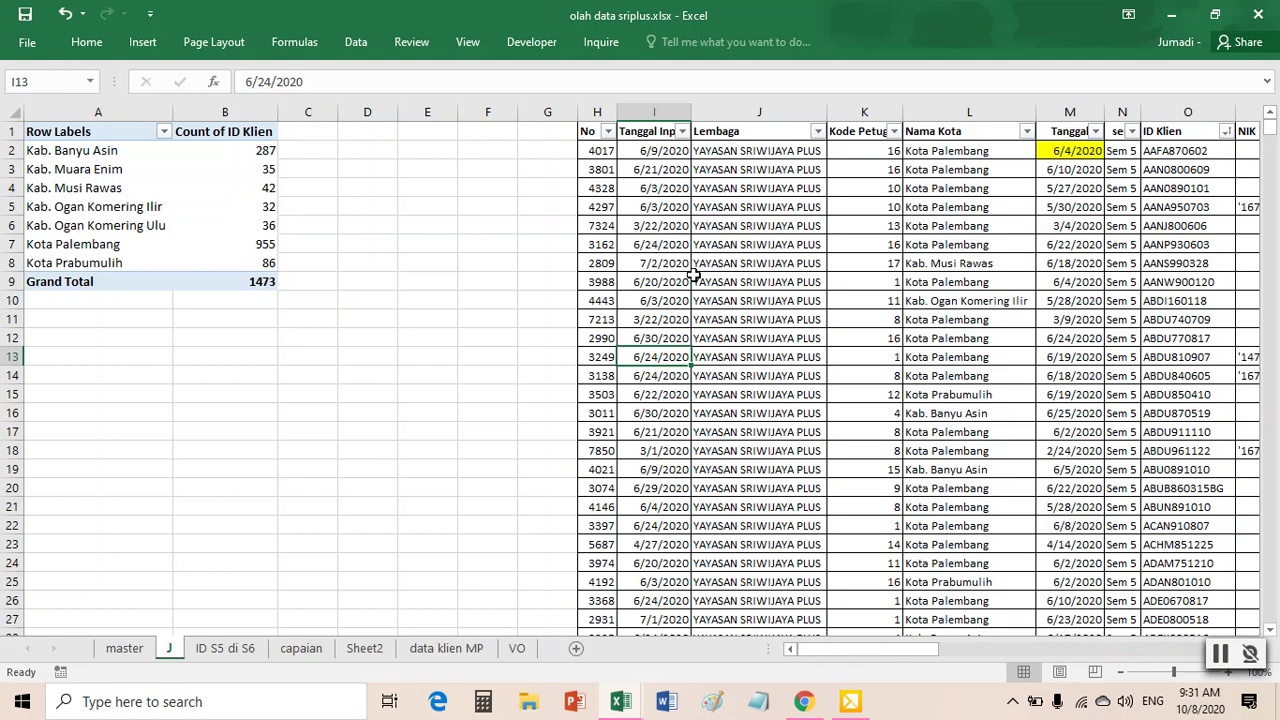
{"action": "left_click", "coordinate": [698, 316]}
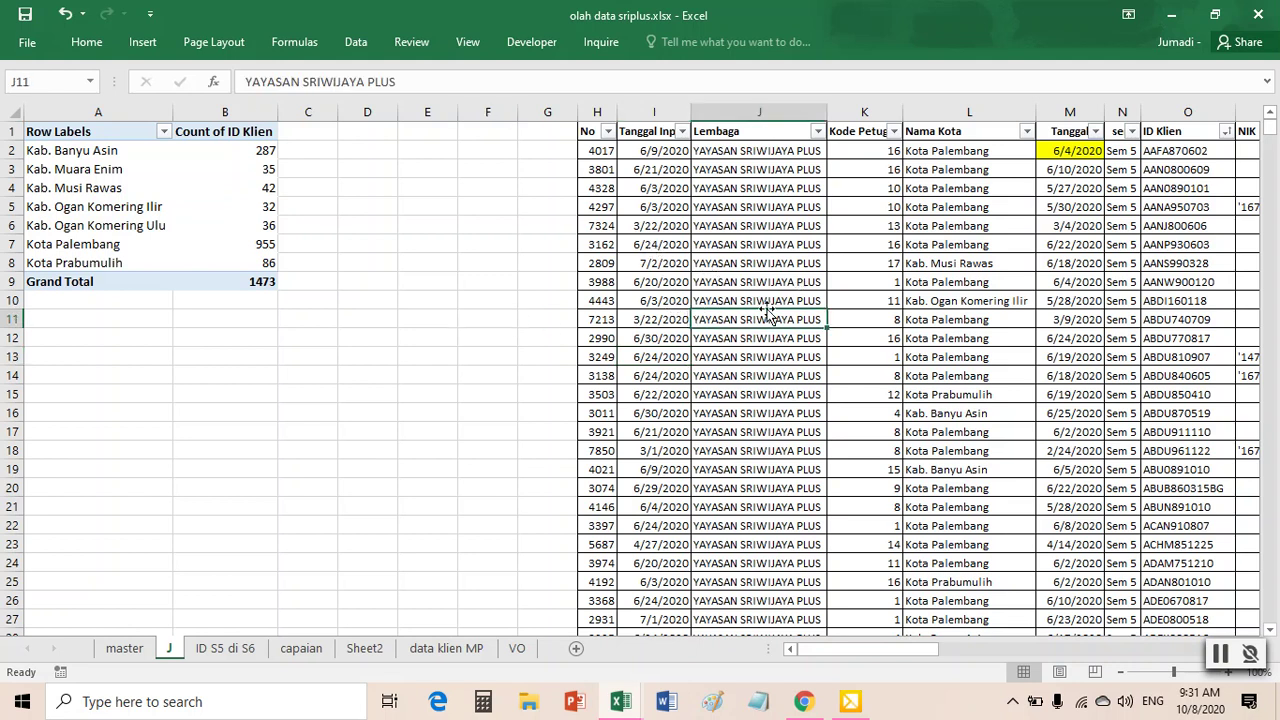
{"action": "key", "text": "ctrl+a"}
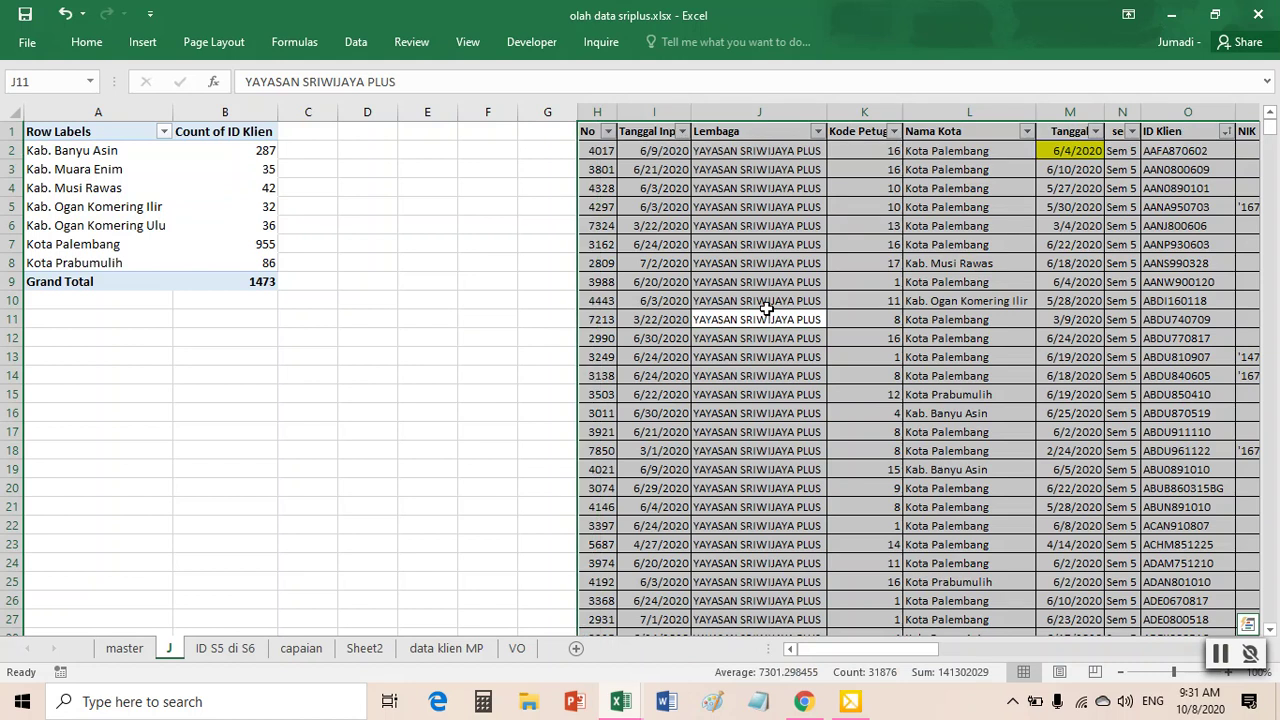
{"action": "right_click", "coordinate": [766, 308]}
{"action": "left_click", "coordinate": [839, 313]}
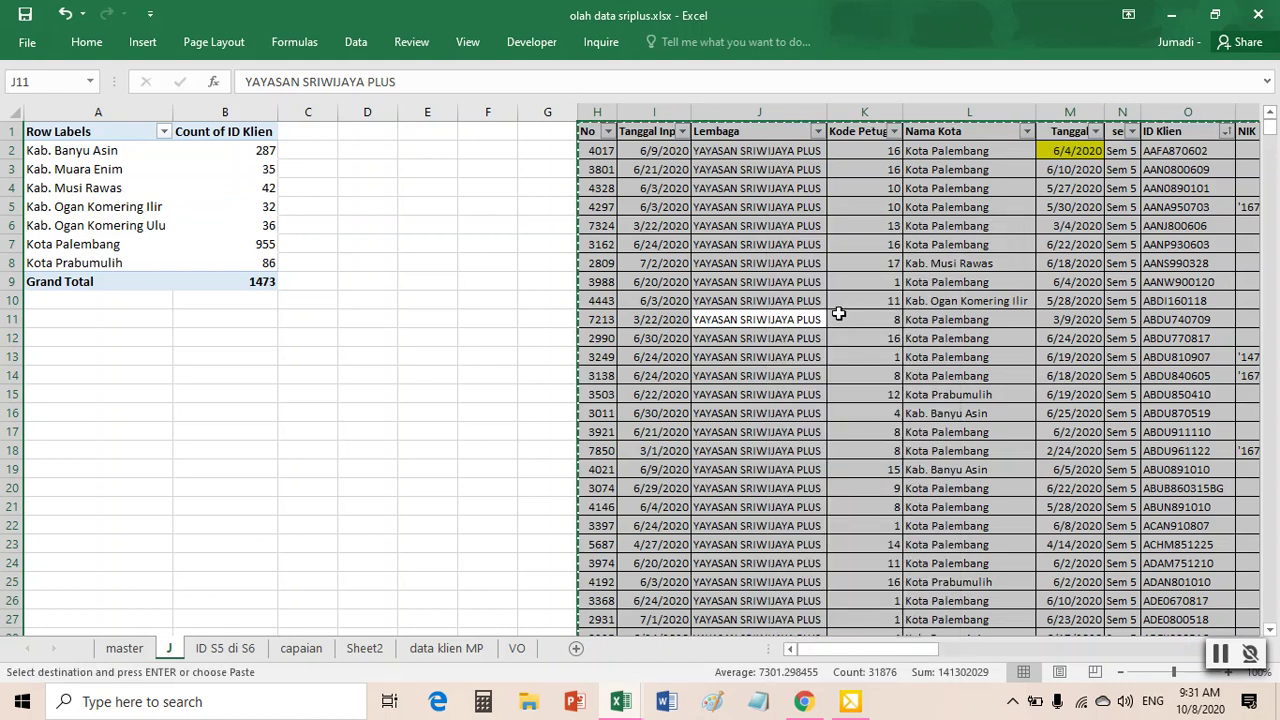
{"action": "left_click", "coordinate": [355, 416]}
{"action": "key", "text": "Escape"}
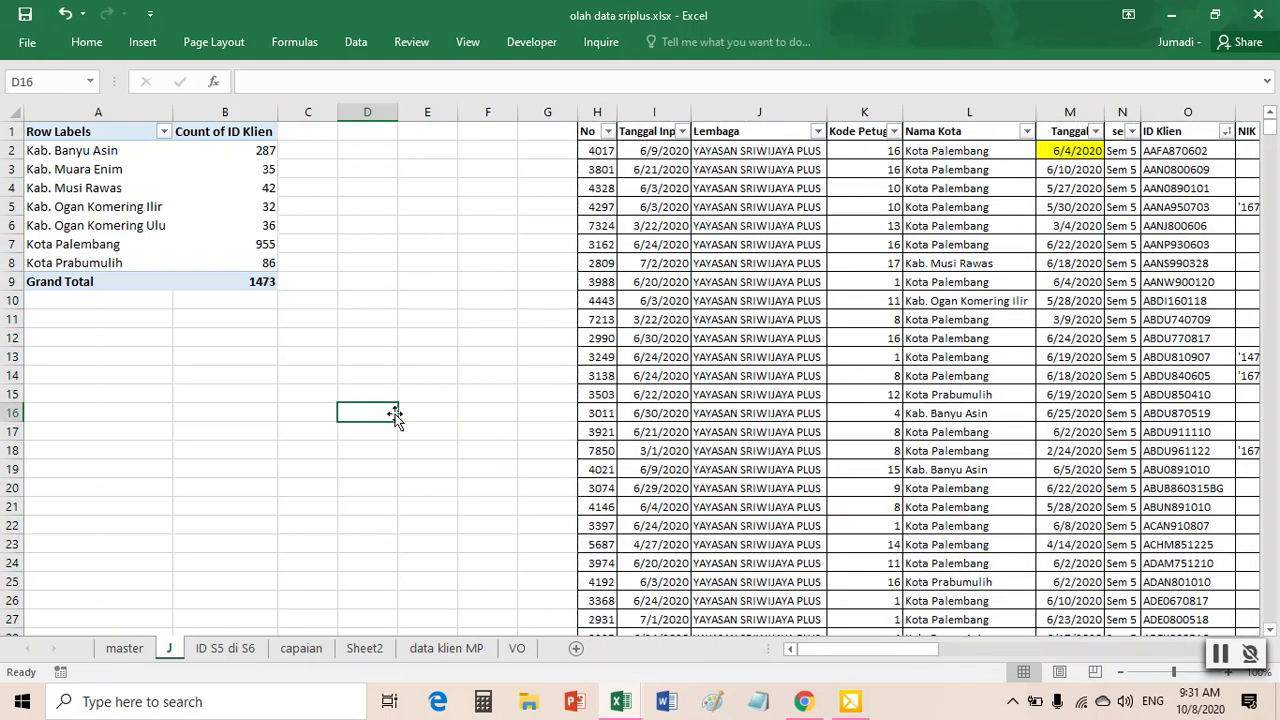
- Reselect and copy the whole client data table, then add a new blank worksheet
{"action": "left_click", "coordinate": [833, 297]}
{"action": "left_click", "coordinate": [708, 300]}
{"action": "left_click", "coordinate": [935, 262]}
{"action": "left_click", "coordinate": [724, 360]}
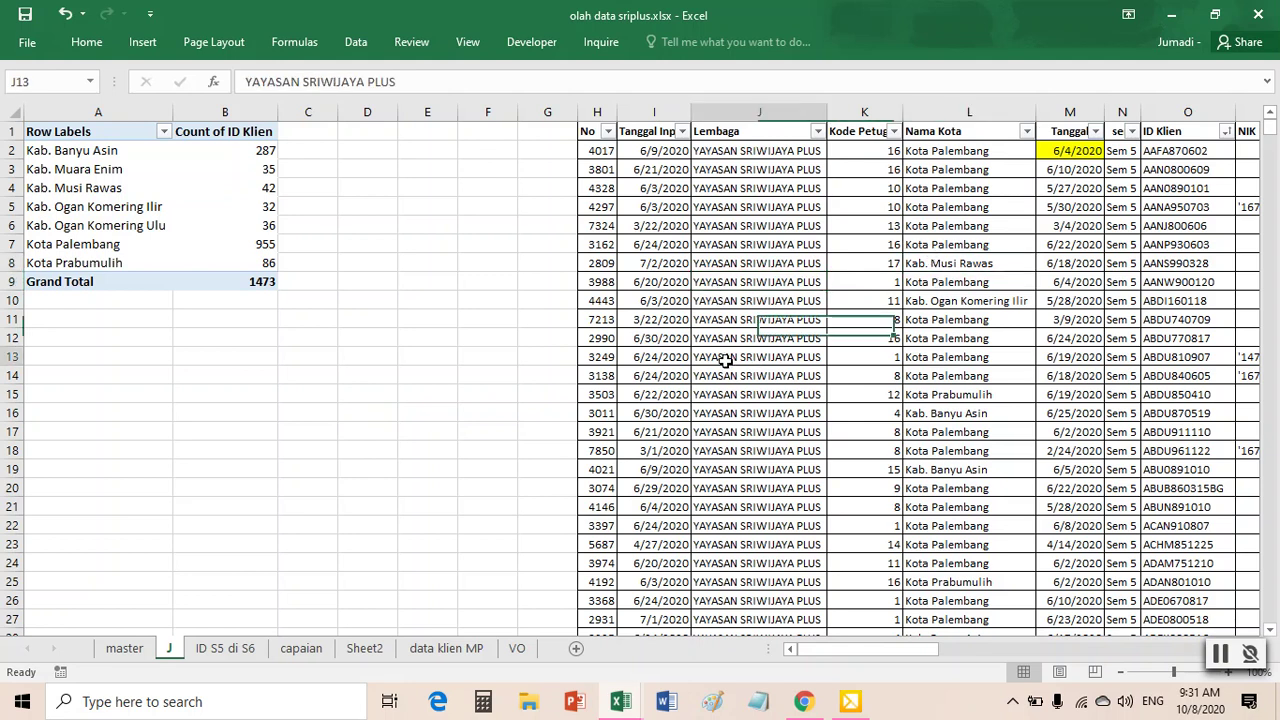
{"action": "left_click", "coordinate": [660, 356]}
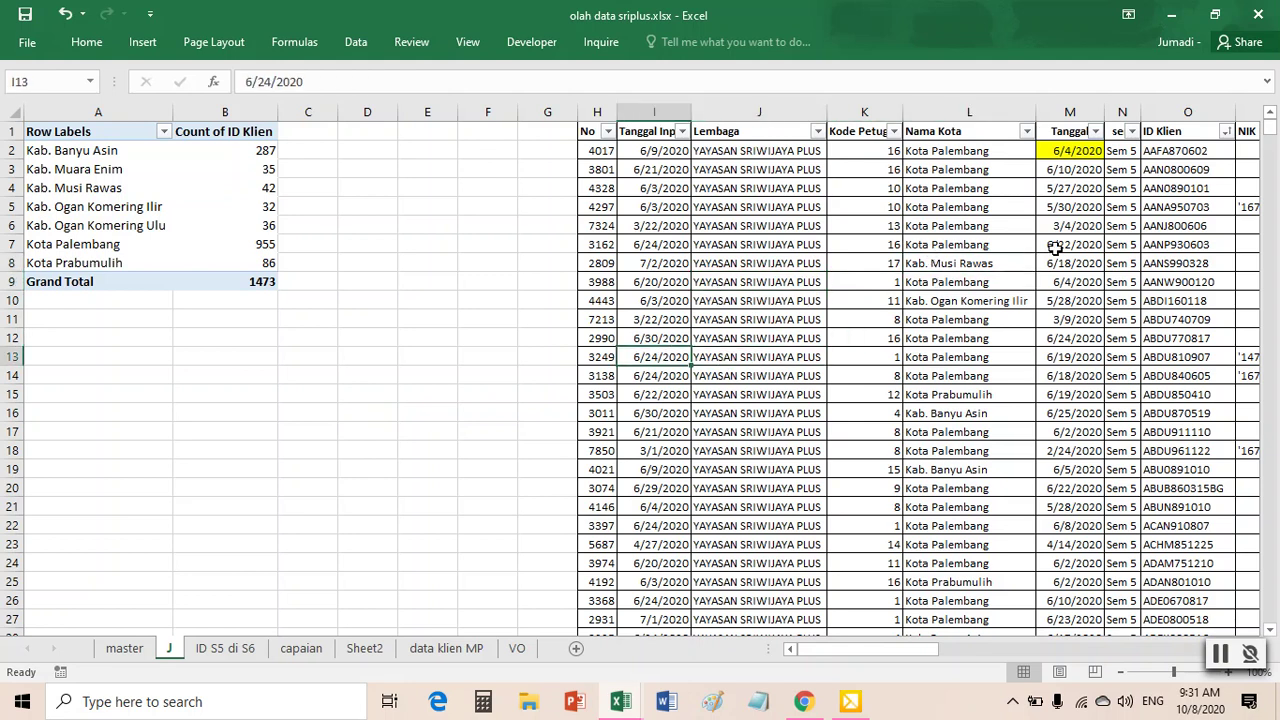
{"action": "key", "text": "ctrl+a"}
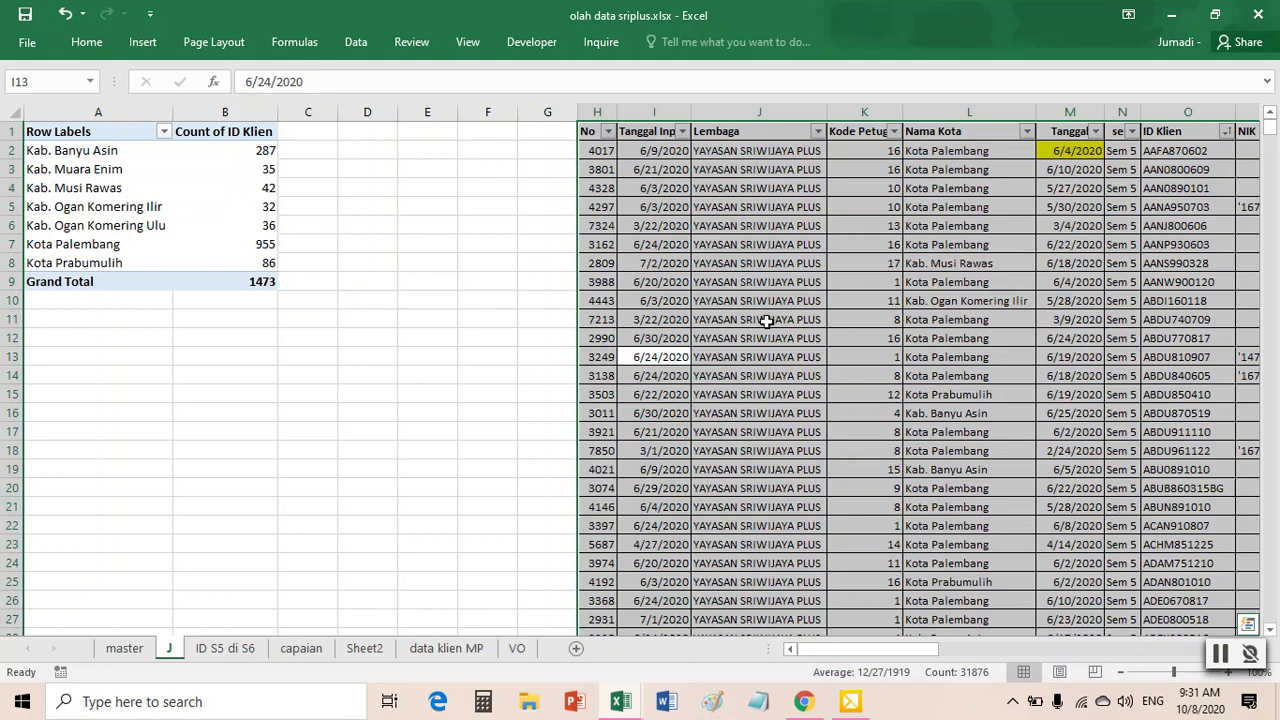
{"action": "right_click", "coordinate": [673, 216]}
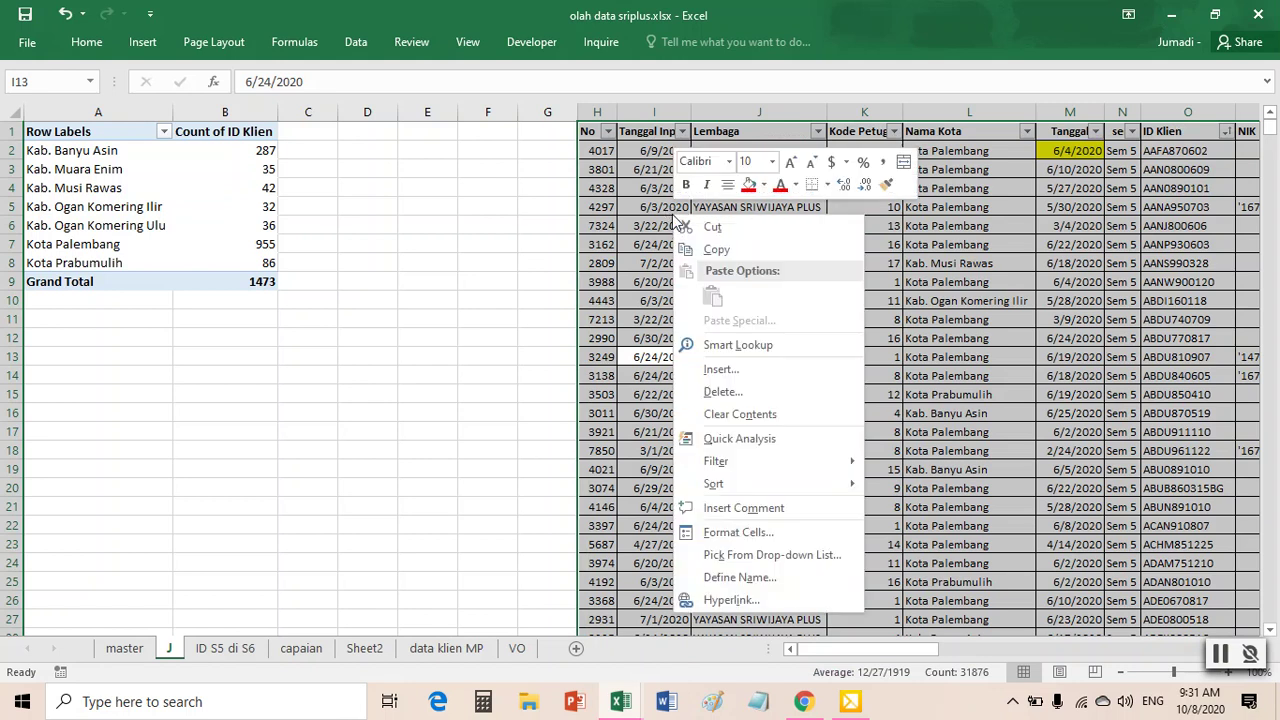
{"action": "left_click", "coordinate": [716, 249]}
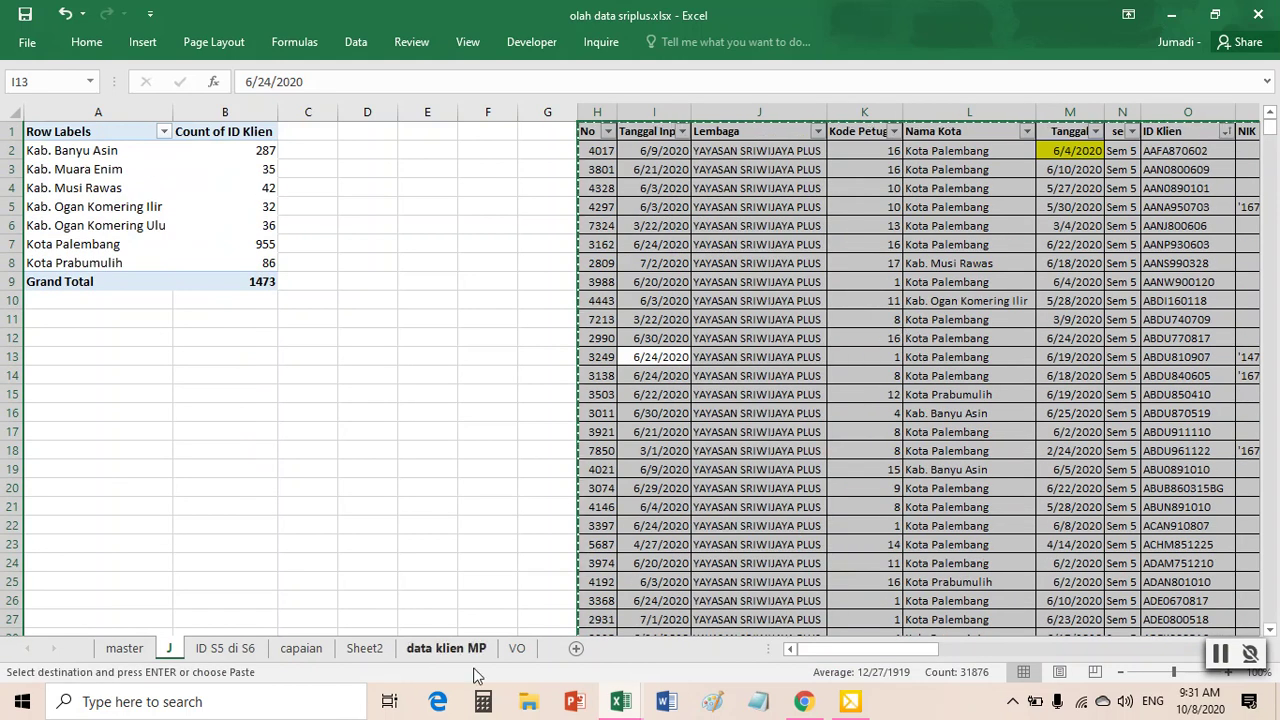
{"action": "left_click", "coordinate": [577, 649]}
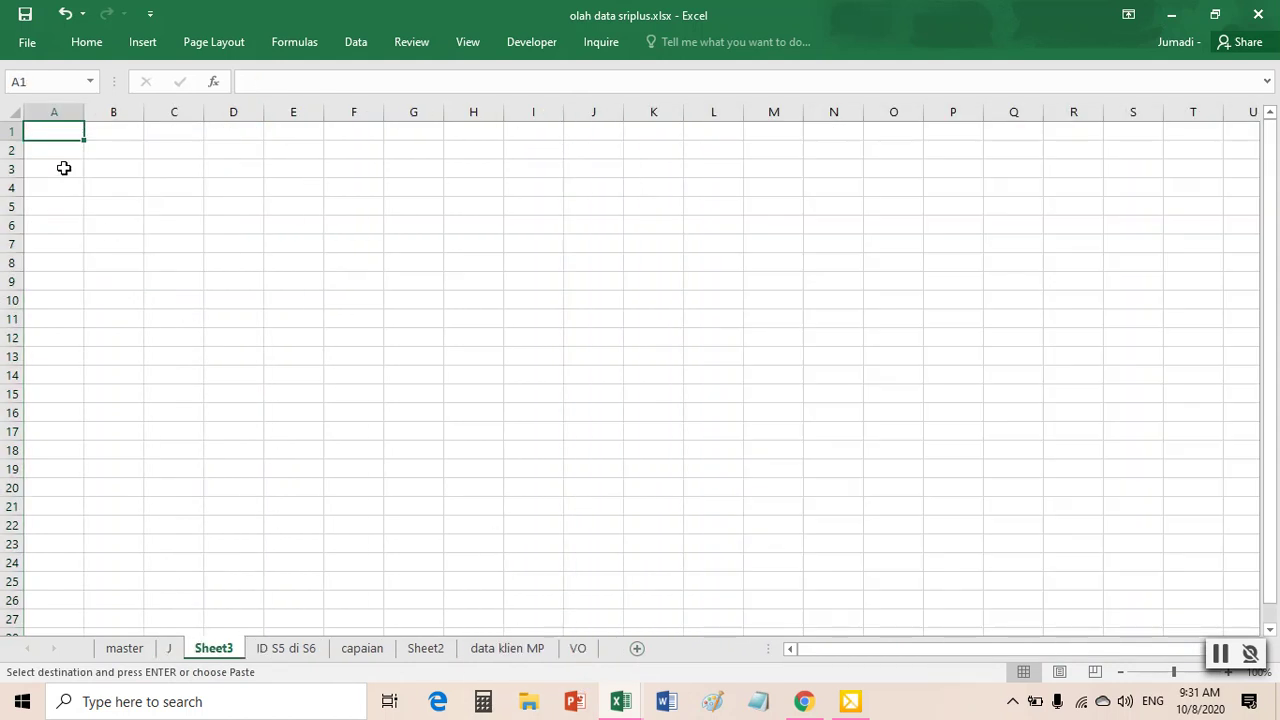
- Paste the copied client table into Sheet3 at A1 and delete Sheet2
{"action": "right_click", "coordinate": [45, 130]}
{"action": "left_click", "coordinate": [92, 214]}
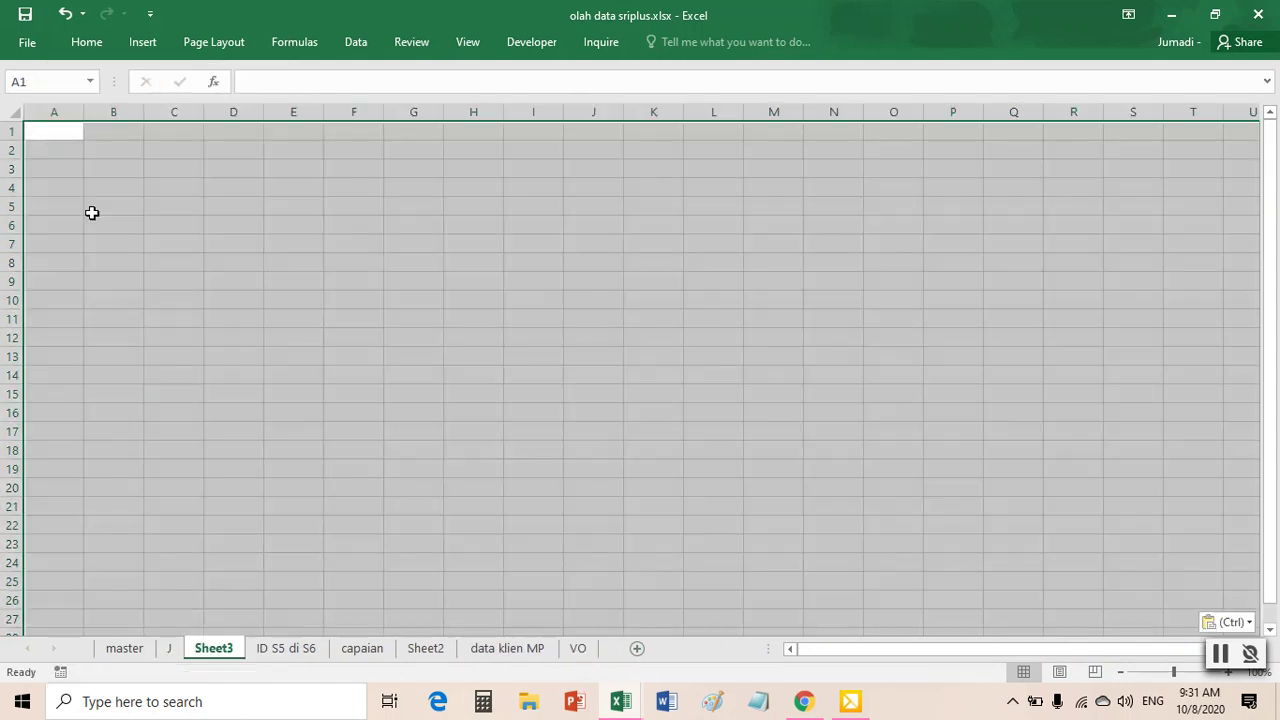
{"action": "left_click", "coordinate": [440, 655]}
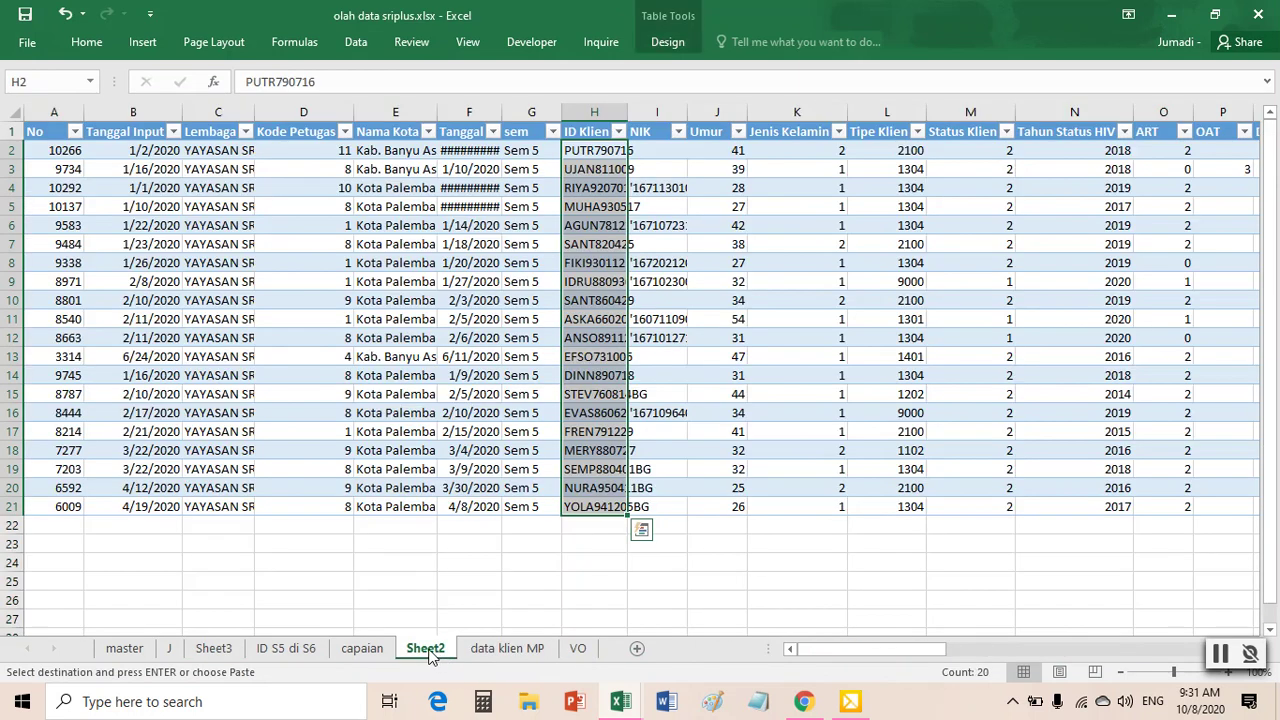
{"action": "right_click", "coordinate": [430, 655]}
{"action": "left_click", "coordinate": [480, 458]}
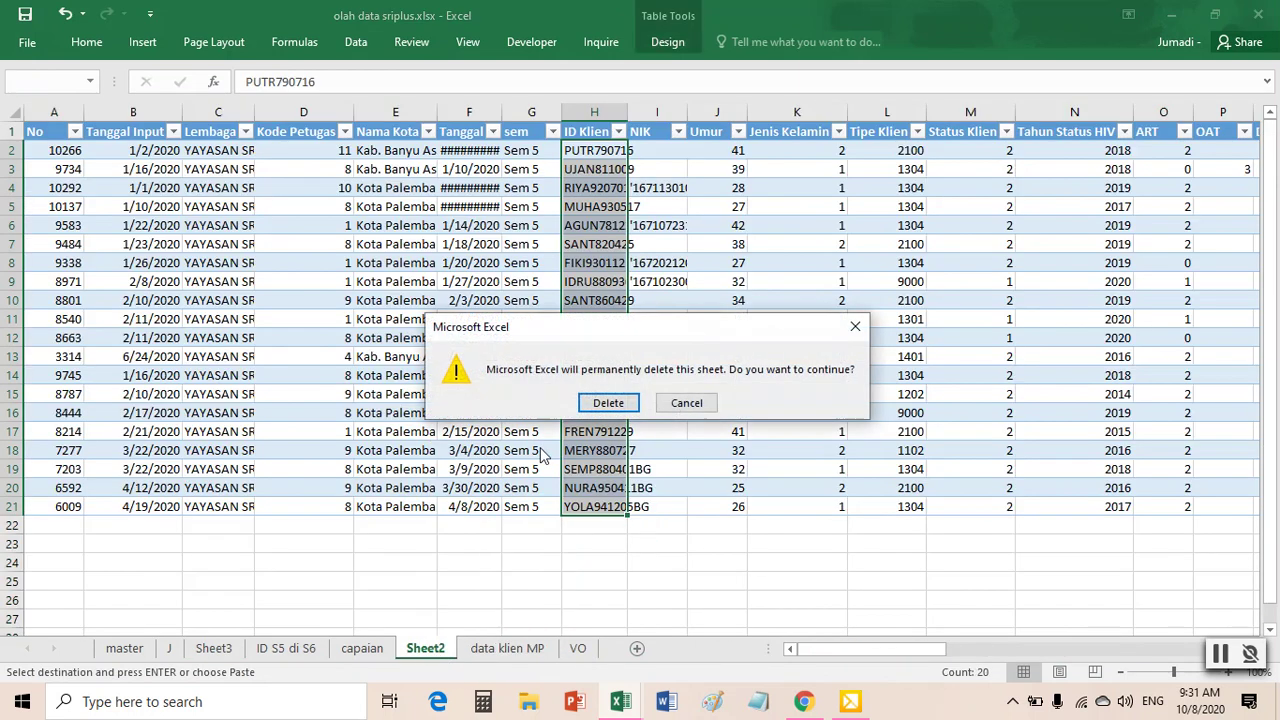
{"action": "left_click", "coordinate": [610, 405]}
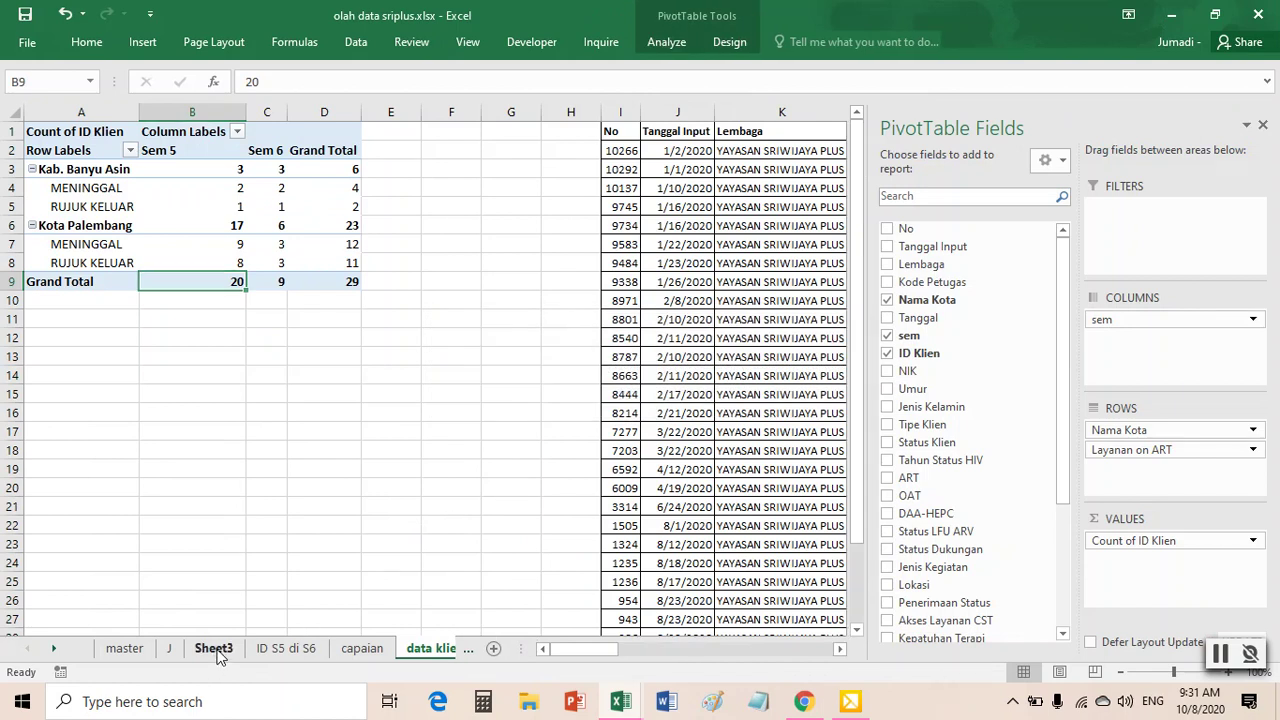
- Auto-fit every column on Sheet3 to its contents, then select column I (NIK)
{"action": "left_click", "coordinate": [214, 649]}
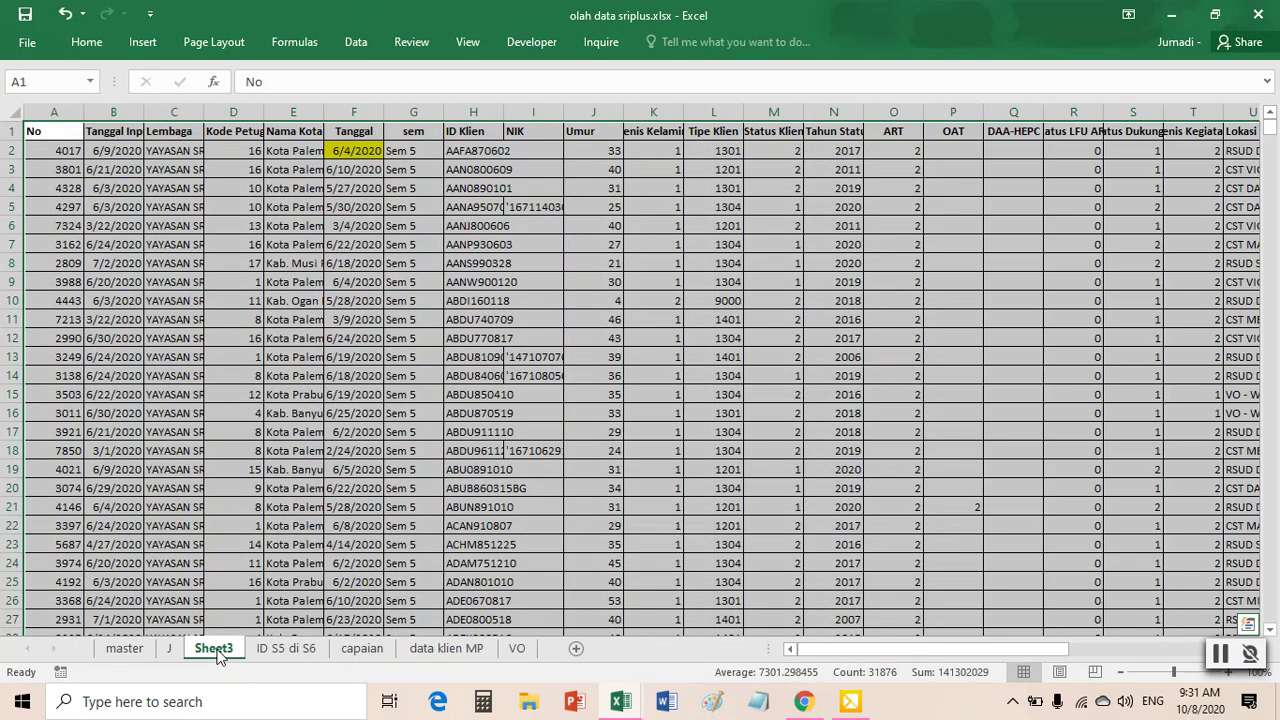
{"action": "left_click", "coordinate": [12, 111]}
{"action": "left_click", "coordinate": [55, 111]}
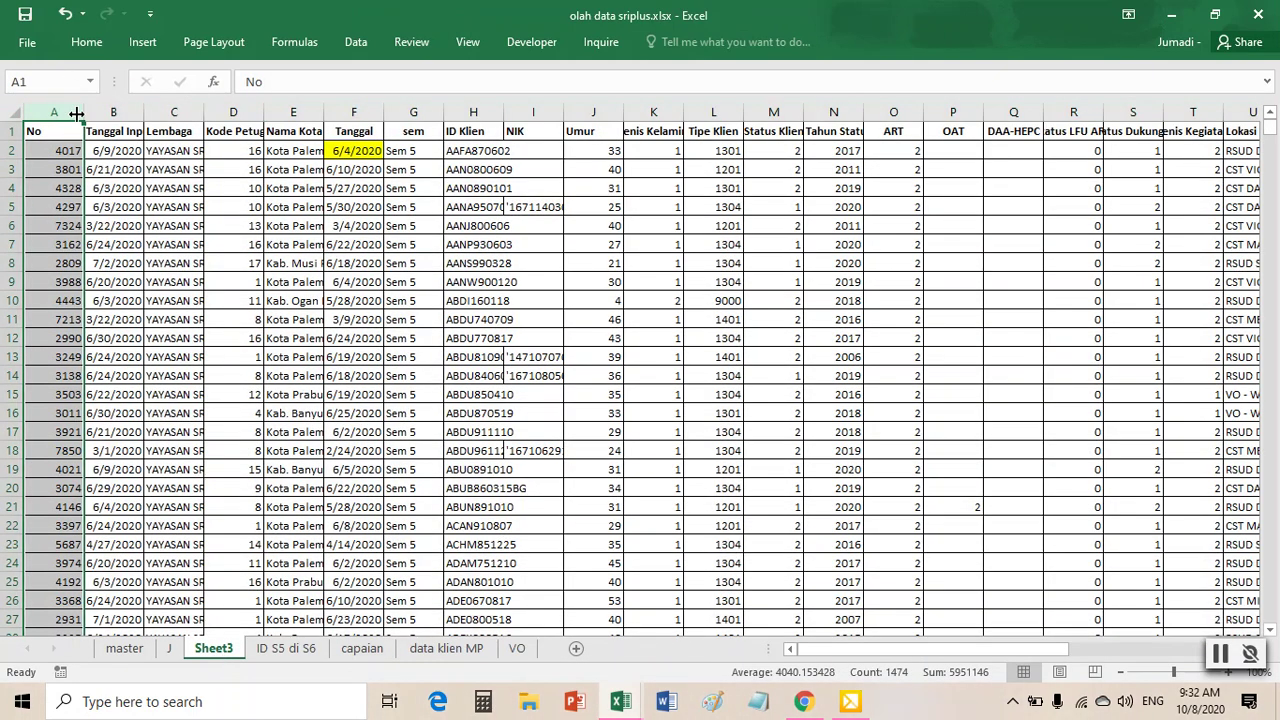
{"action": "left_click_drag", "start_coordinate": [84, 111], "coordinate": [64, 111]}
{"action": "left_click", "coordinate": [12, 116]}
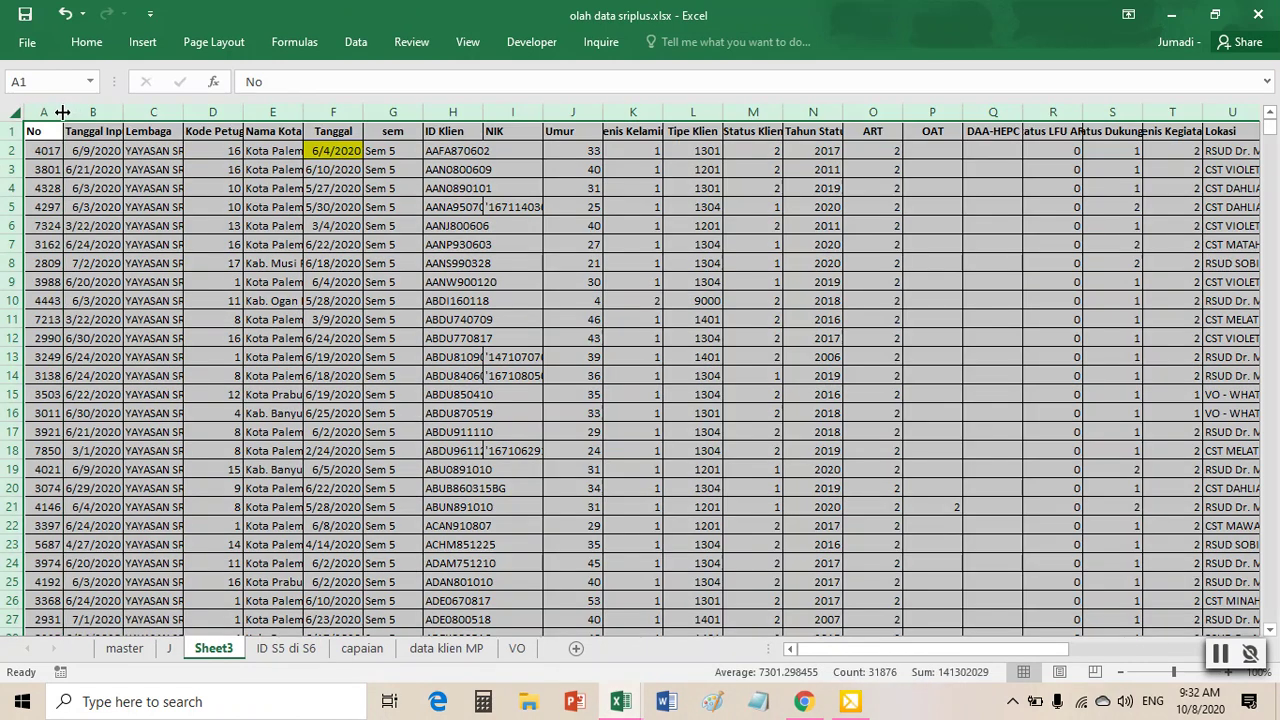
{"action": "double_click", "coordinate": [62, 112]}
{"action": "left_click", "coordinate": [825, 244]}
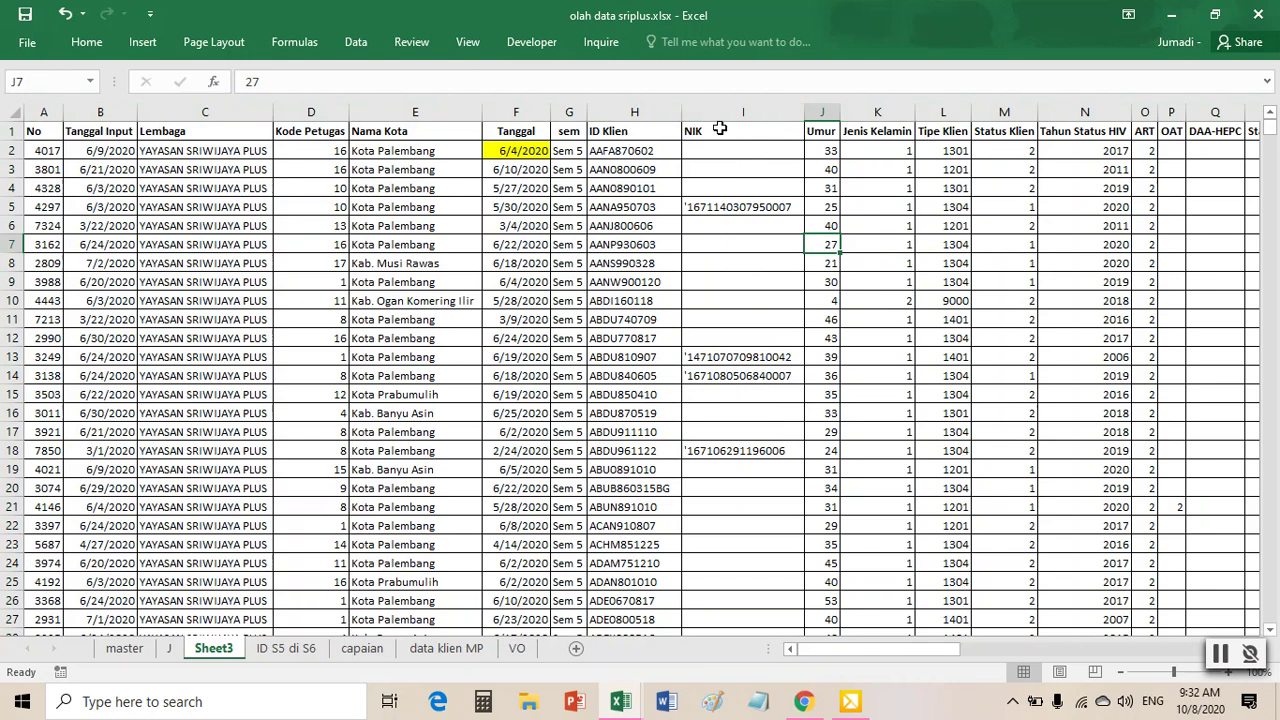
{"action": "left_click", "coordinate": [712, 112]}
- Insert a new column I before NIK headed 'on art s6', then go to the master sheet
{"action": "right_click", "coordinate": [712, 112]}
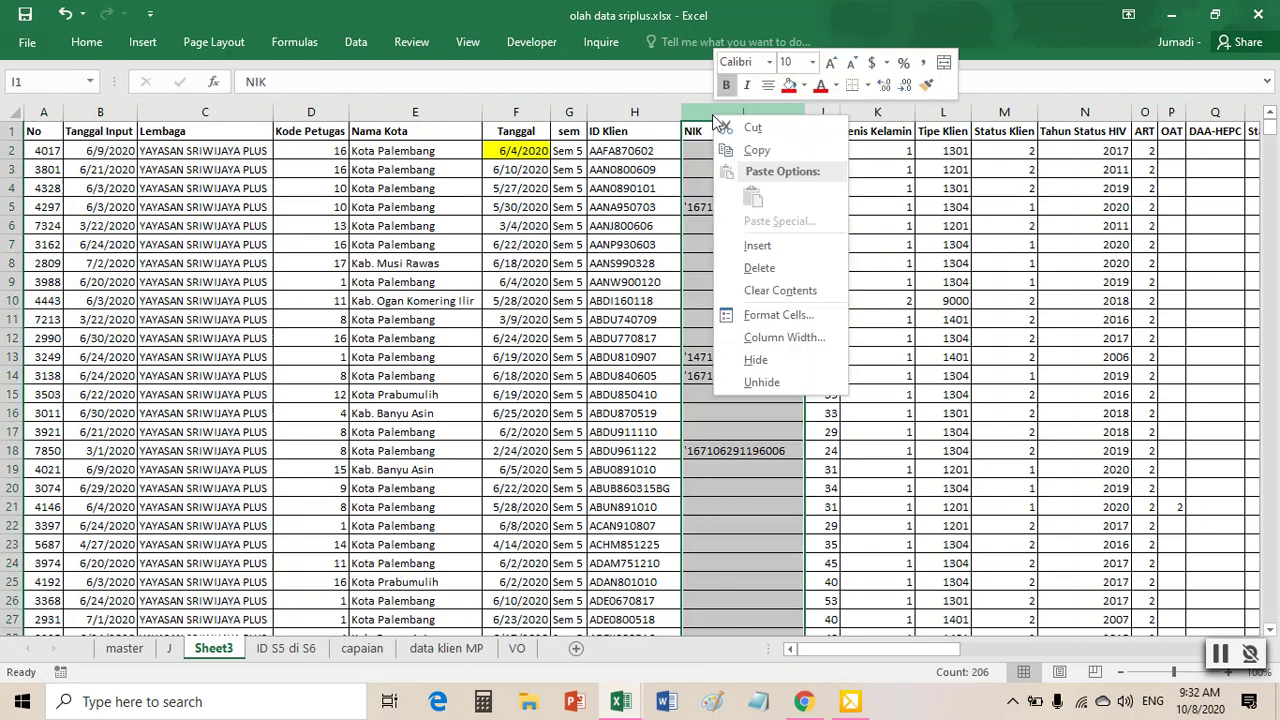
{"action": "left_click", "coordinate": [757, 246]}
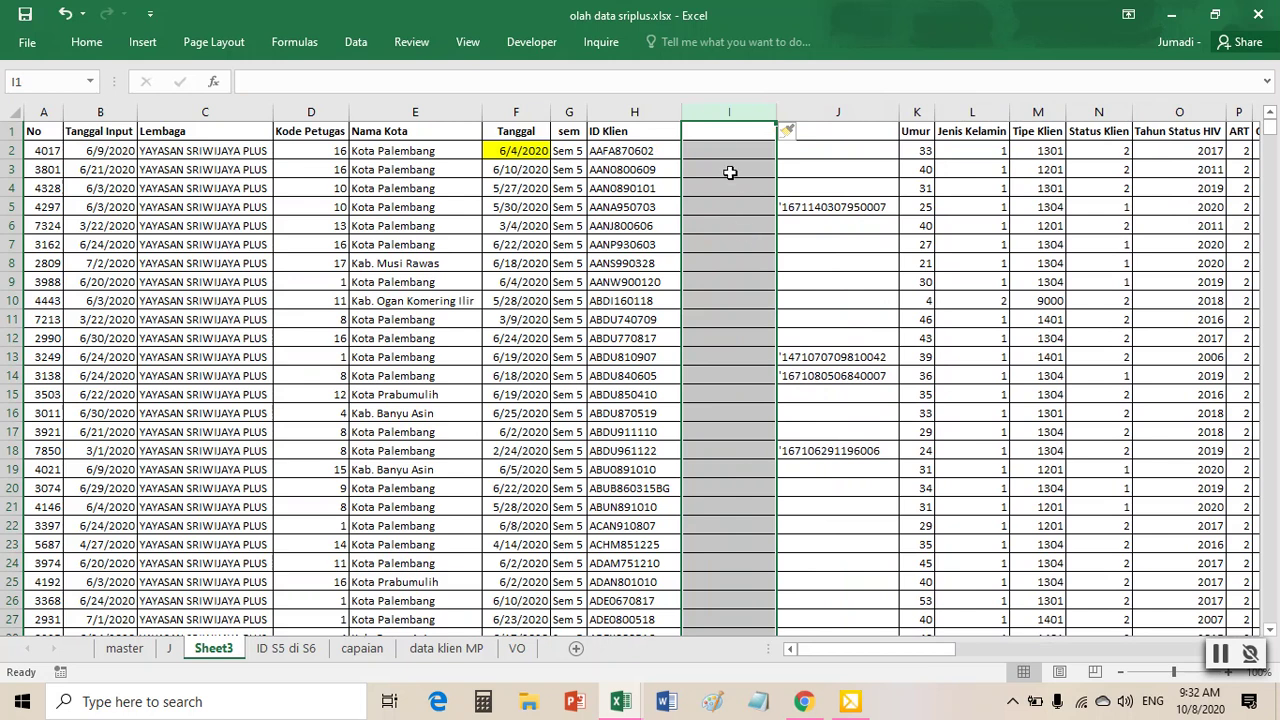
{"action": "left_click", "coordinate": [723, 132]}
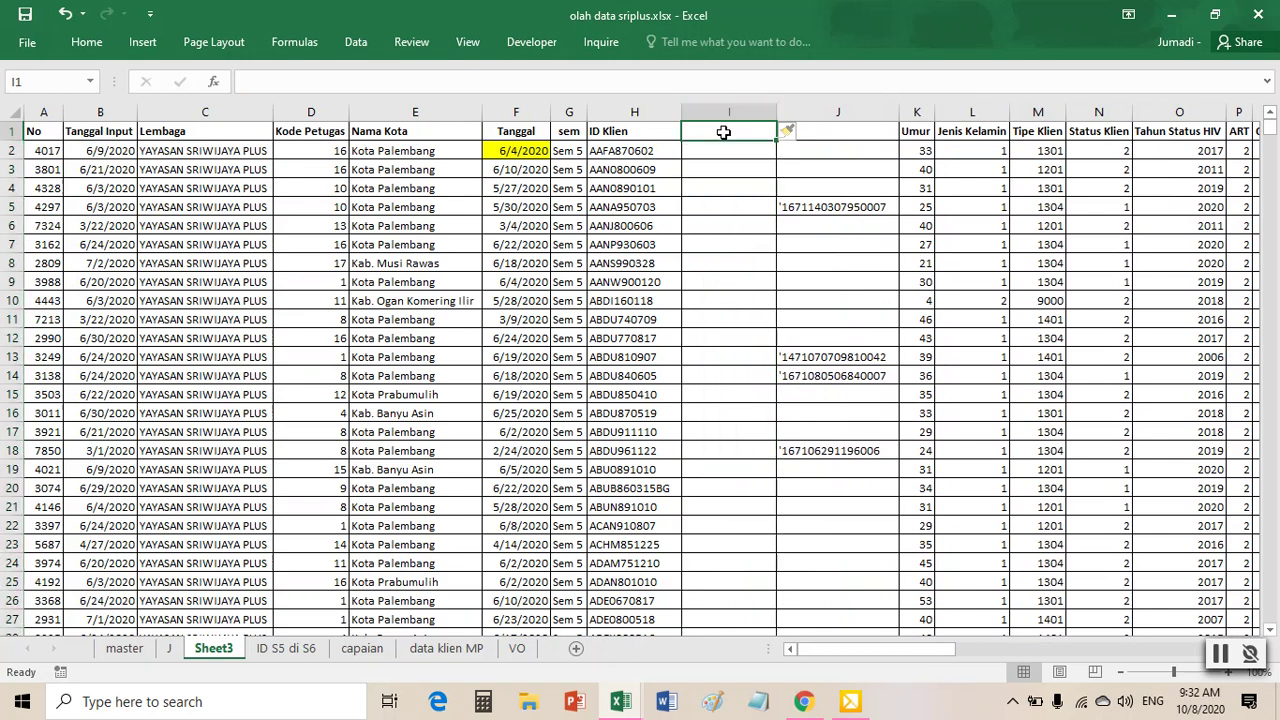
{"action": "type", "text": "id"}
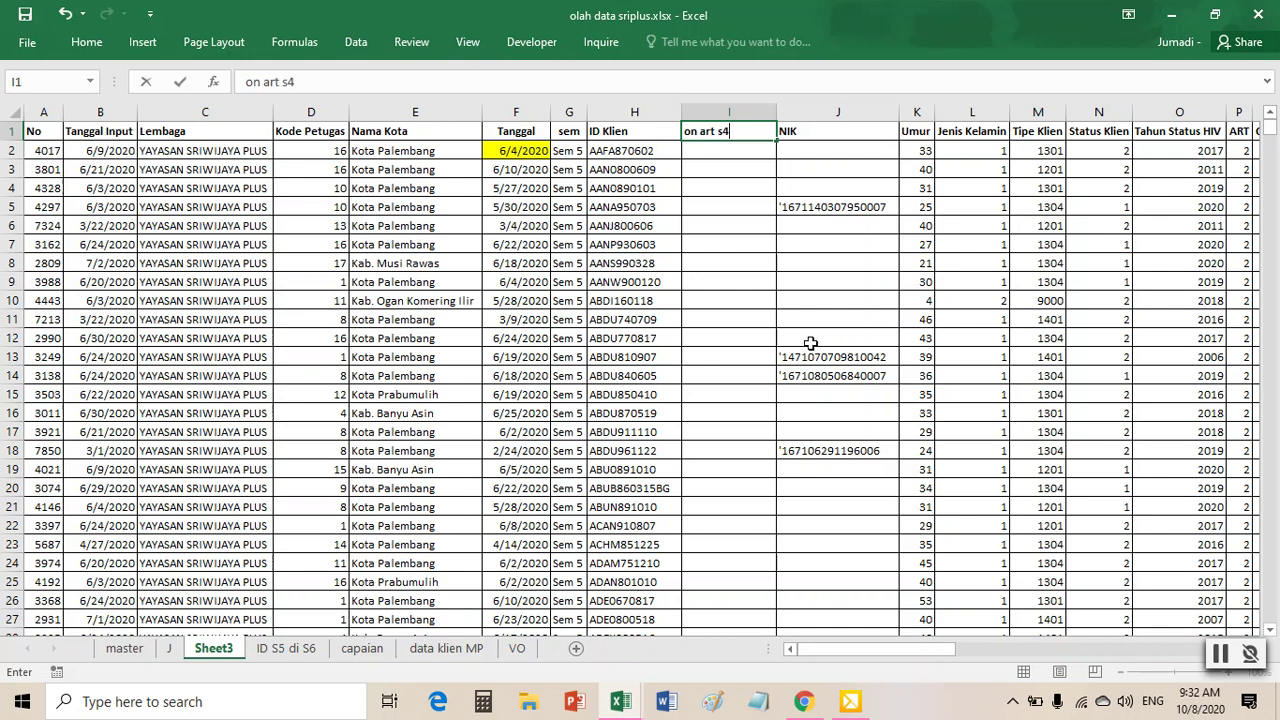
{"action": "type", "text": "6"}
{"action": "left_click", "coordinate": [578, 210]}
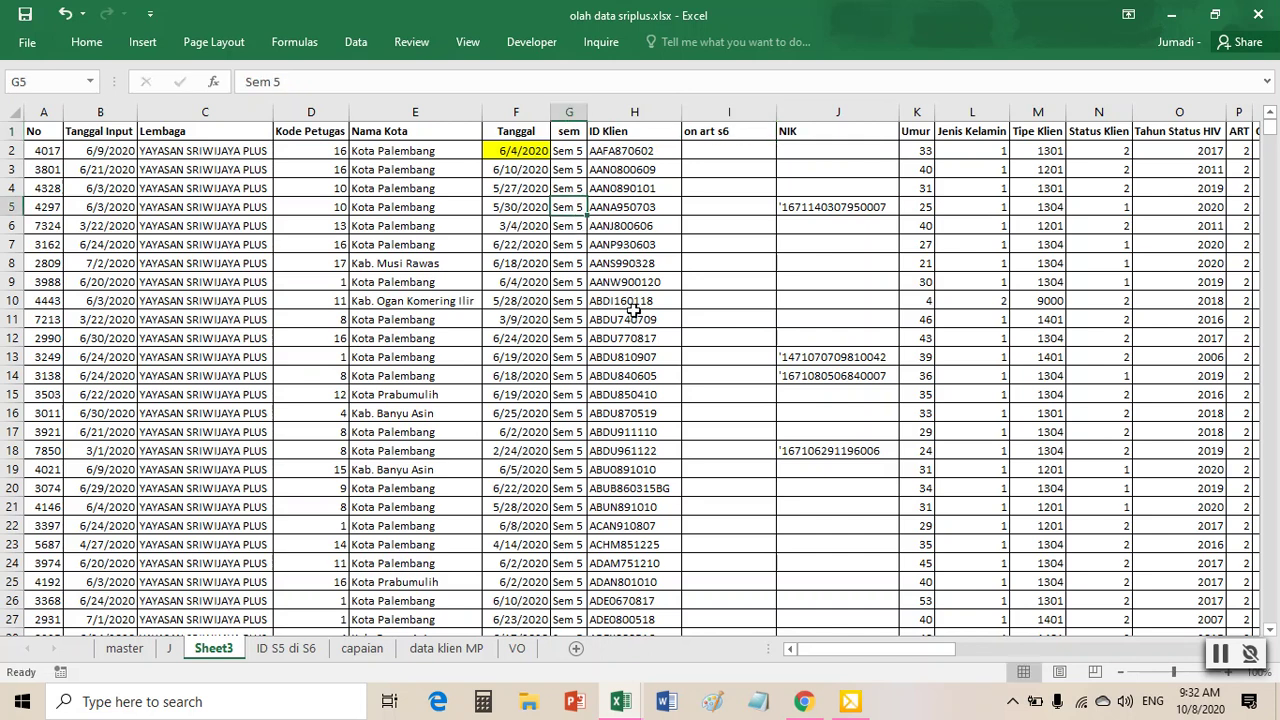
{"action": "left_click", "coordinate": [125, 648]}
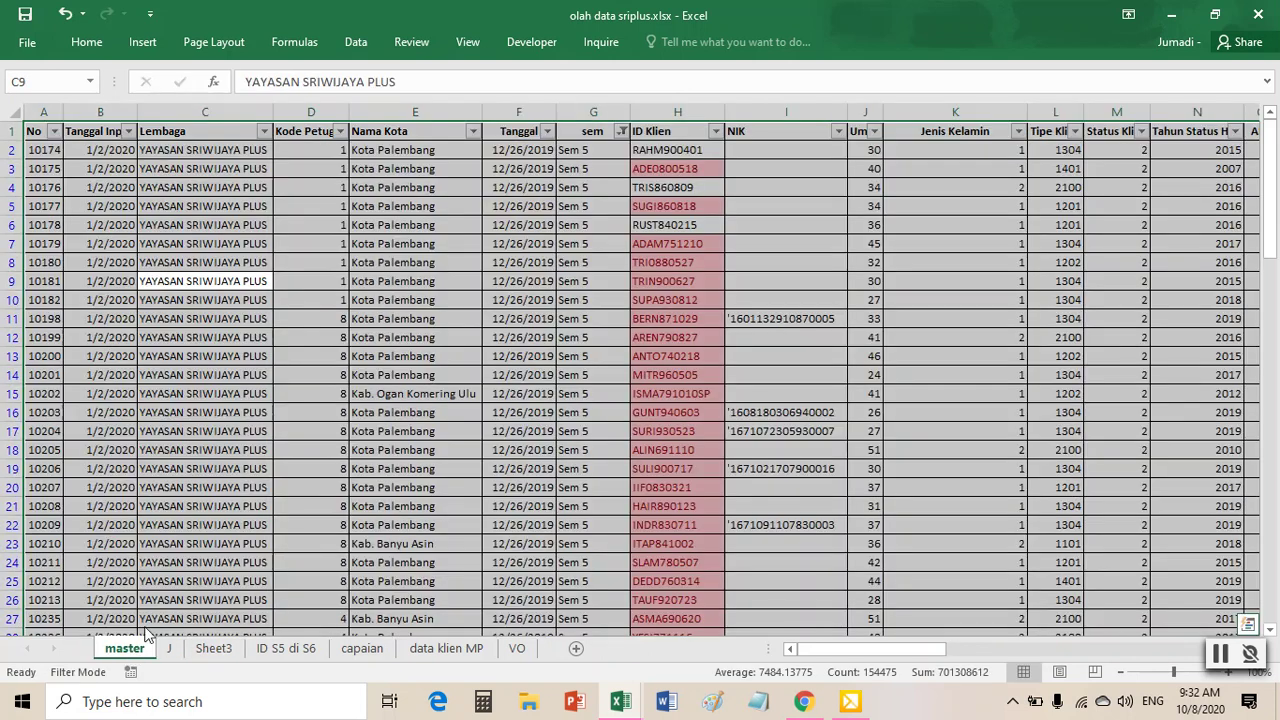
- Clear the master table's existing filters, turn filtering off, and select a Nama Kota cell
{"action": "left_click", "coordinate": [356, 42]}
{"action": "left_click", "coordinate": [620, 90]}
{"action": "key", "text": "ctrl+shift+l"}
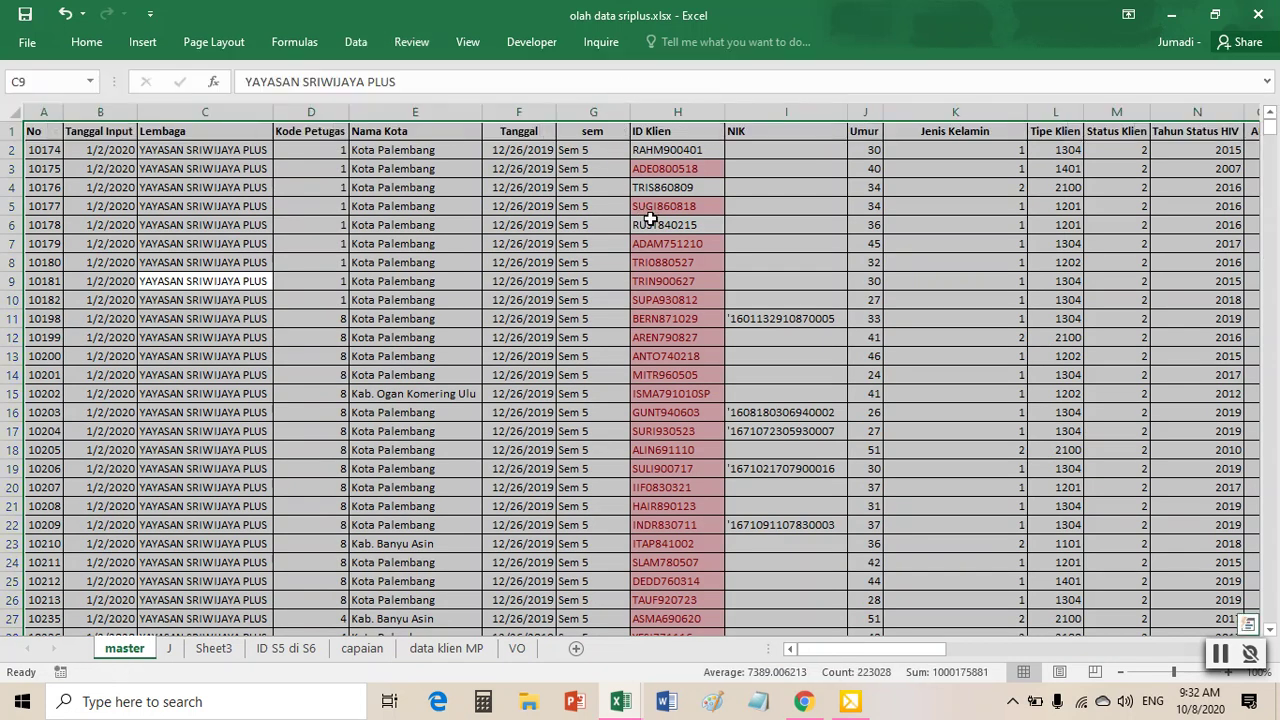
{"action": "left_click", "coordinate": [10, 132]}
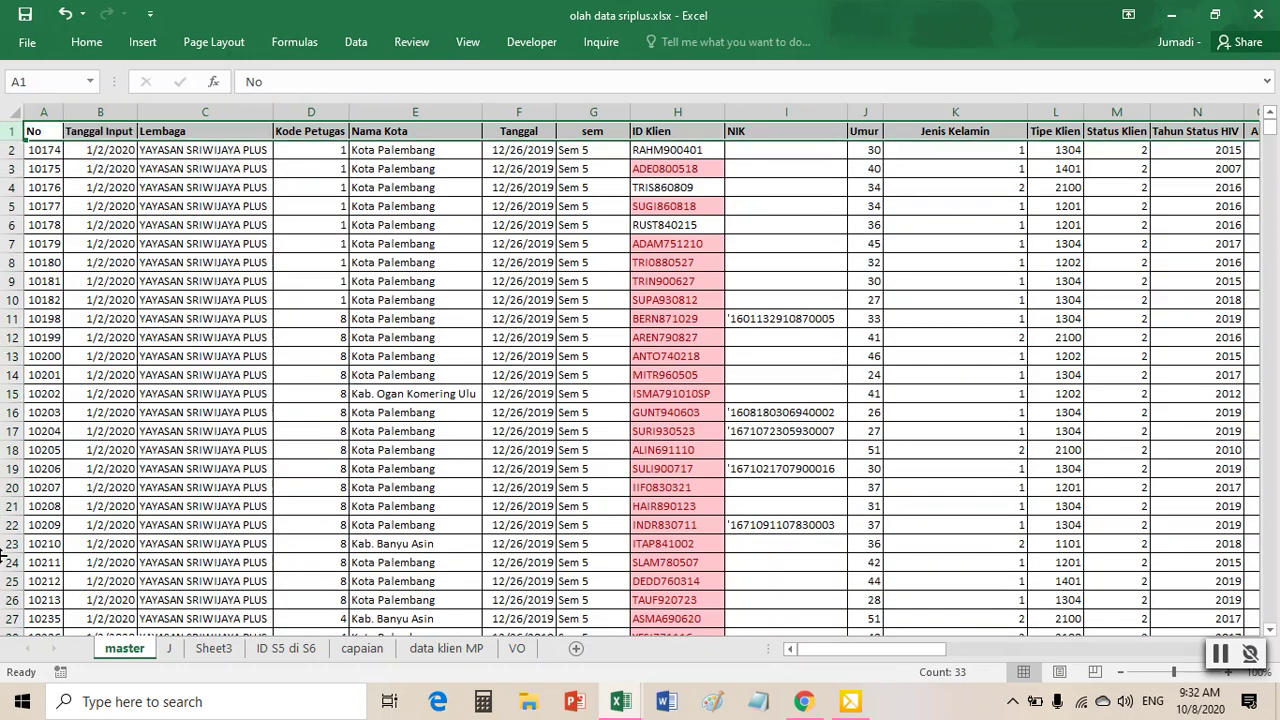
{"action": "left_click", "coordinate": [567, 430]}
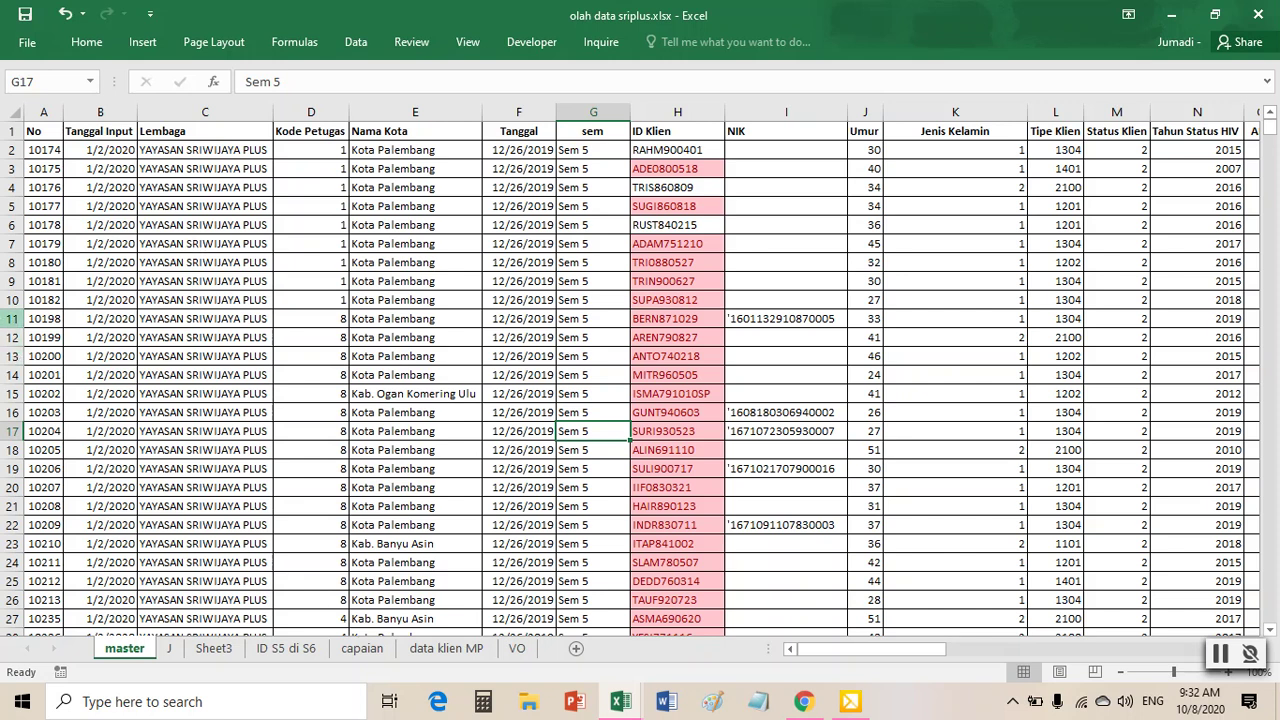
{"action": "left_click", "coordinate": [356, 42]}
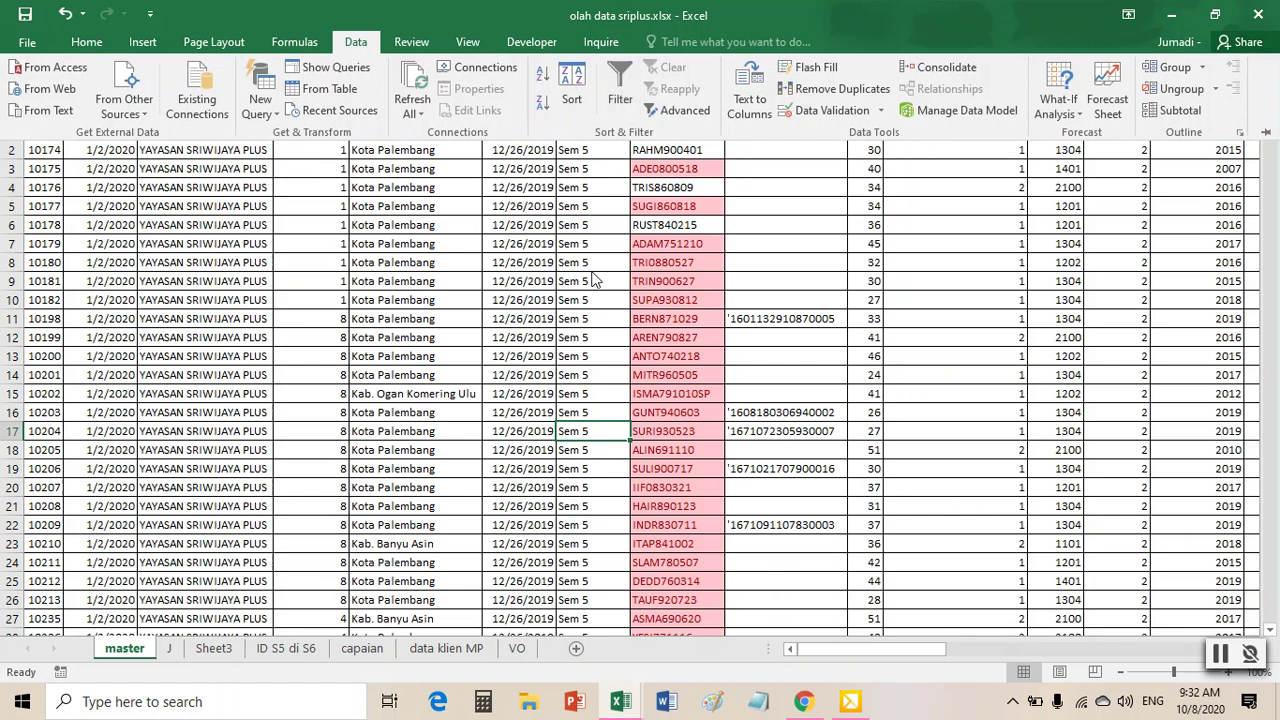
{"action": "left_click", "coordinate": [497, 277]}
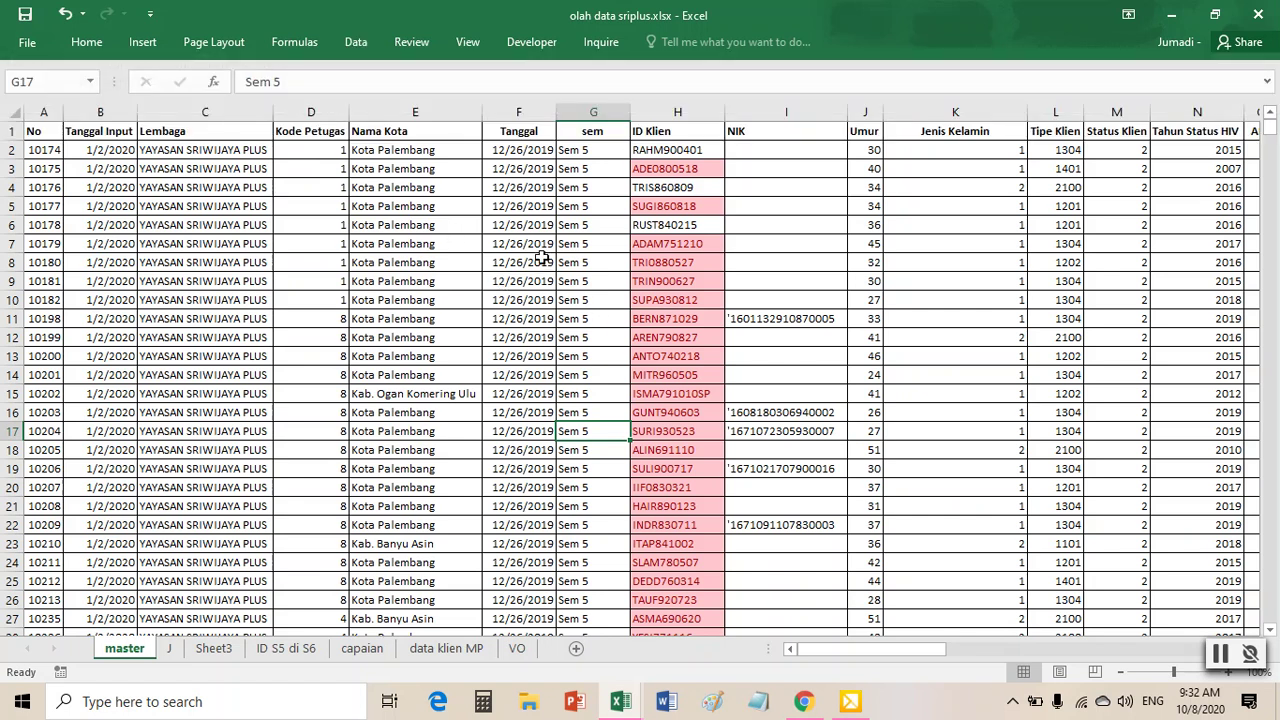
{"action": "left_click", "coordinate": [400, 228]}
{"action": "left_click", "coordinate": [368, 44]}
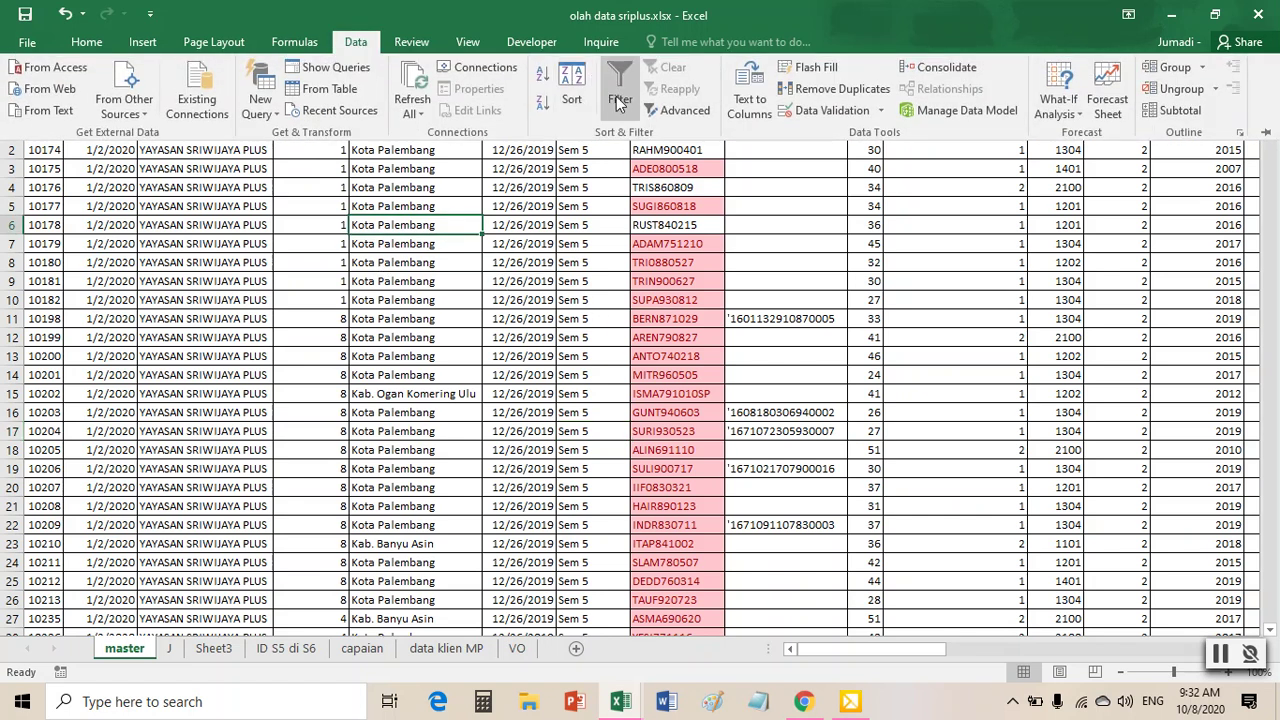
- Turn the filter back on and filter the sem column to Sem 6 only
{"action": "left_click", "coordinate": [622, 92]}
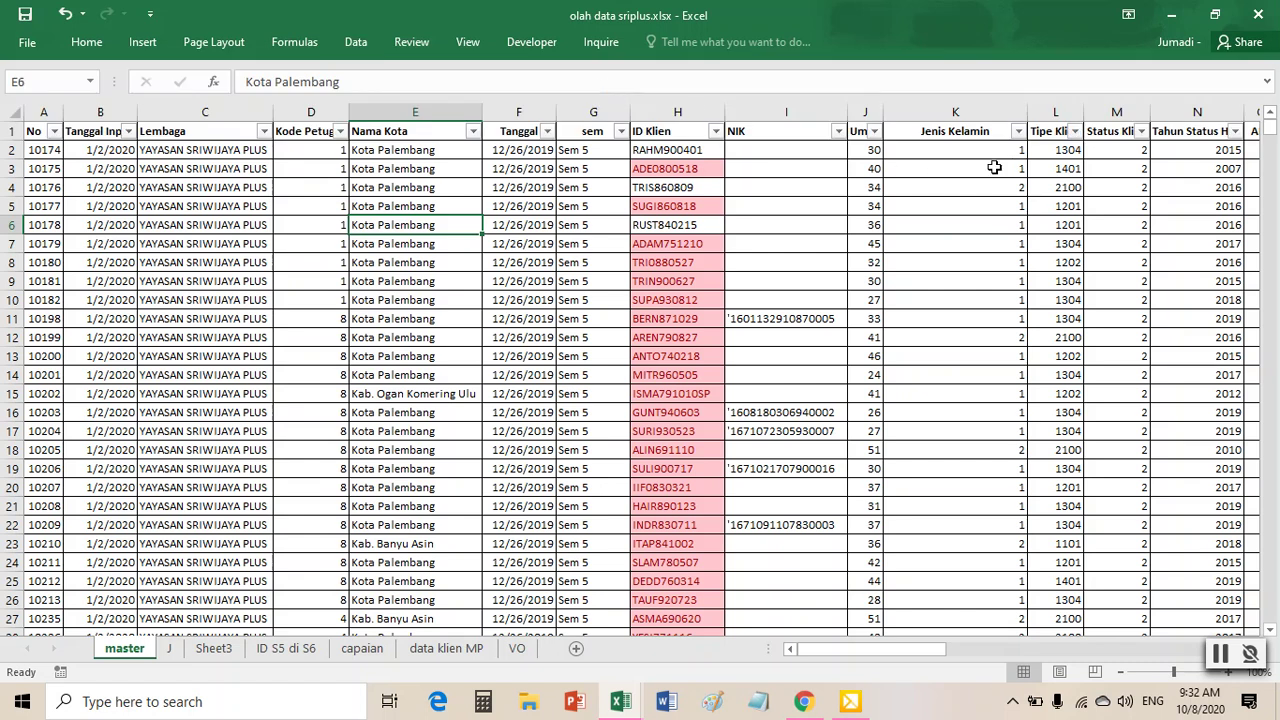
{"action": "left_click", "coordinate": [621, 136]}
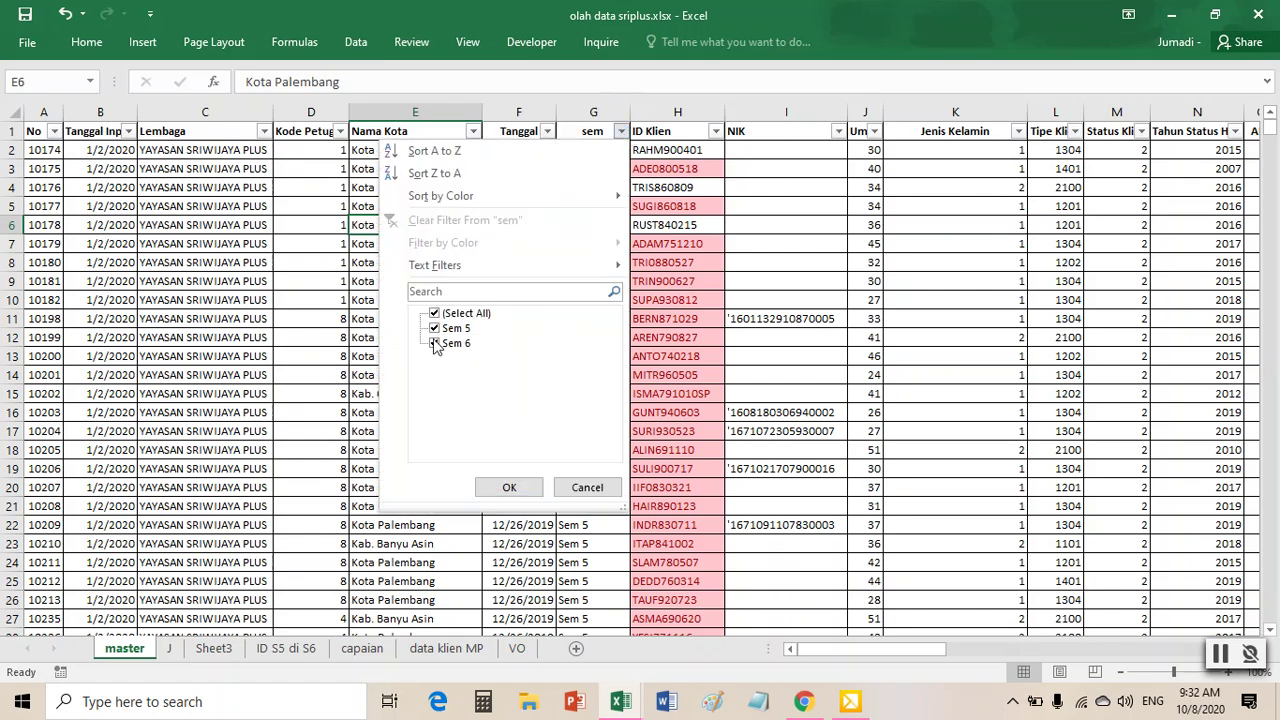
{"action": "left_click", "coordinate": [434, 329]}
{"action": "left_click", "coordinate": [511, 489]}
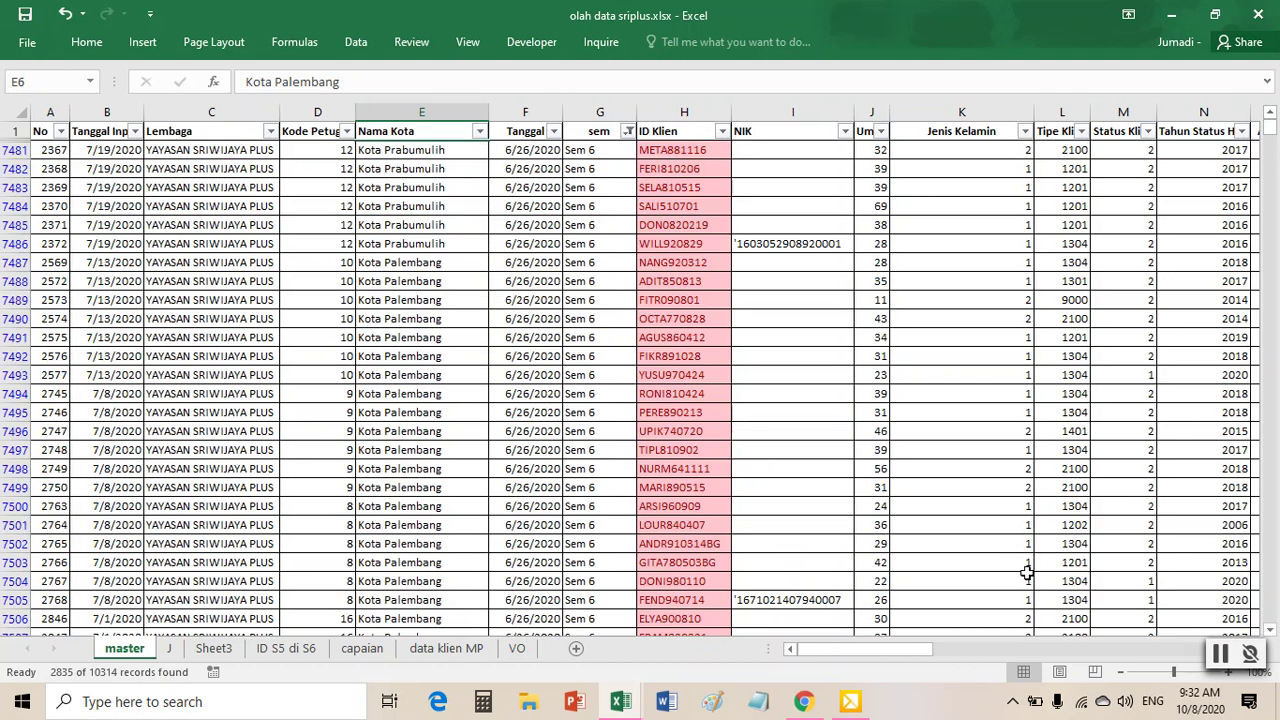
{"action": "left_click_drag", "start_coordinate": [867, 651], "coordinate": [968, 678]}
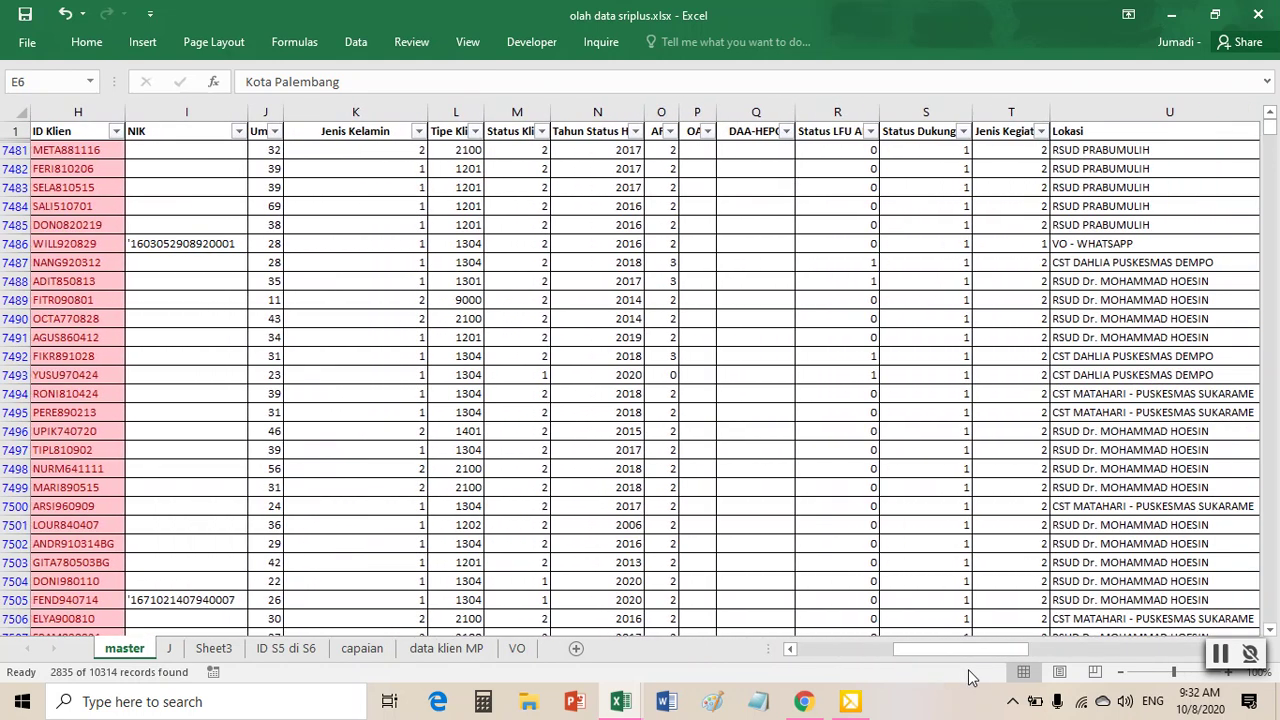
{"action": "left_click_drag", "start_coordinate": [967, 656], "coordinate": [984, 650]}
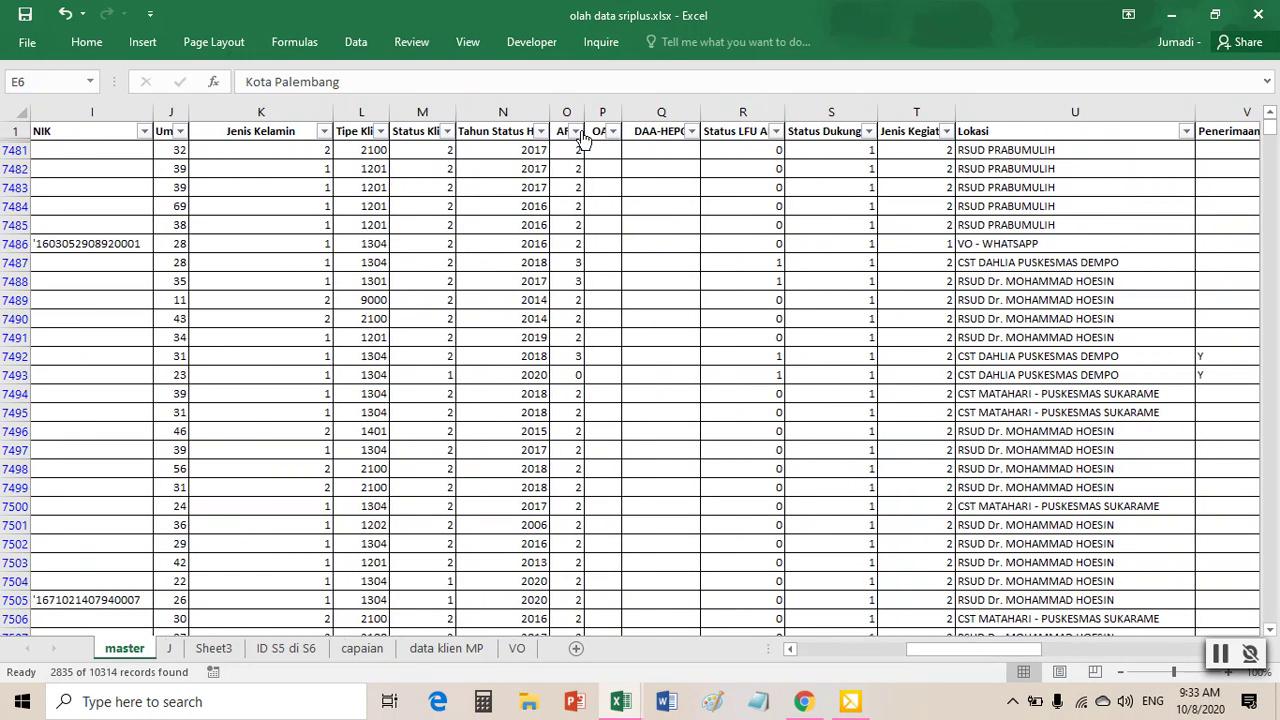
- Filter ART to values 1 and 2, leaving 2723 of 10314 records, then go to the first visible client ID
{"action": "left_click", "coordinate": [575, 131]}
{"action": "left_click", "coordinate": [396, 328]}
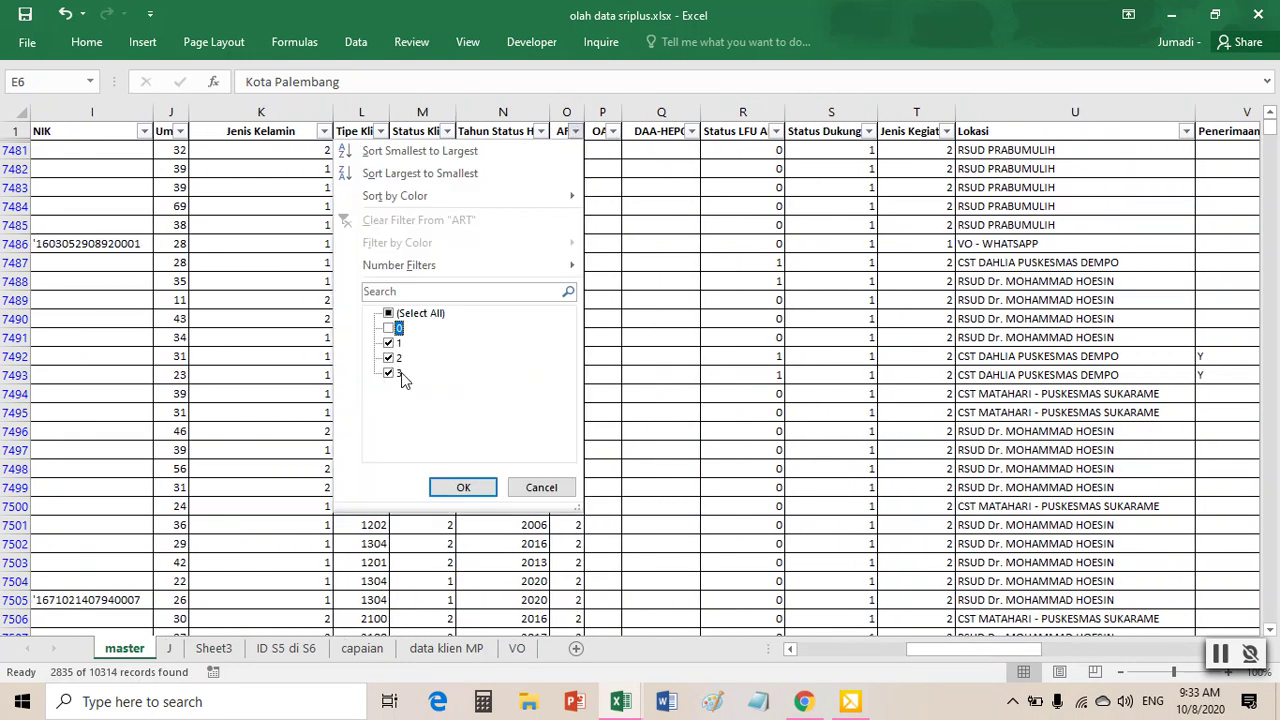
{"action": "left_click", "coordinate": [390, 375]}
{"action": "left_click", "coordinate": [472, 487]}
{"action": "left_click_drag", "start_coordinate": [1015, 650], "coordinate": [925, 648]}
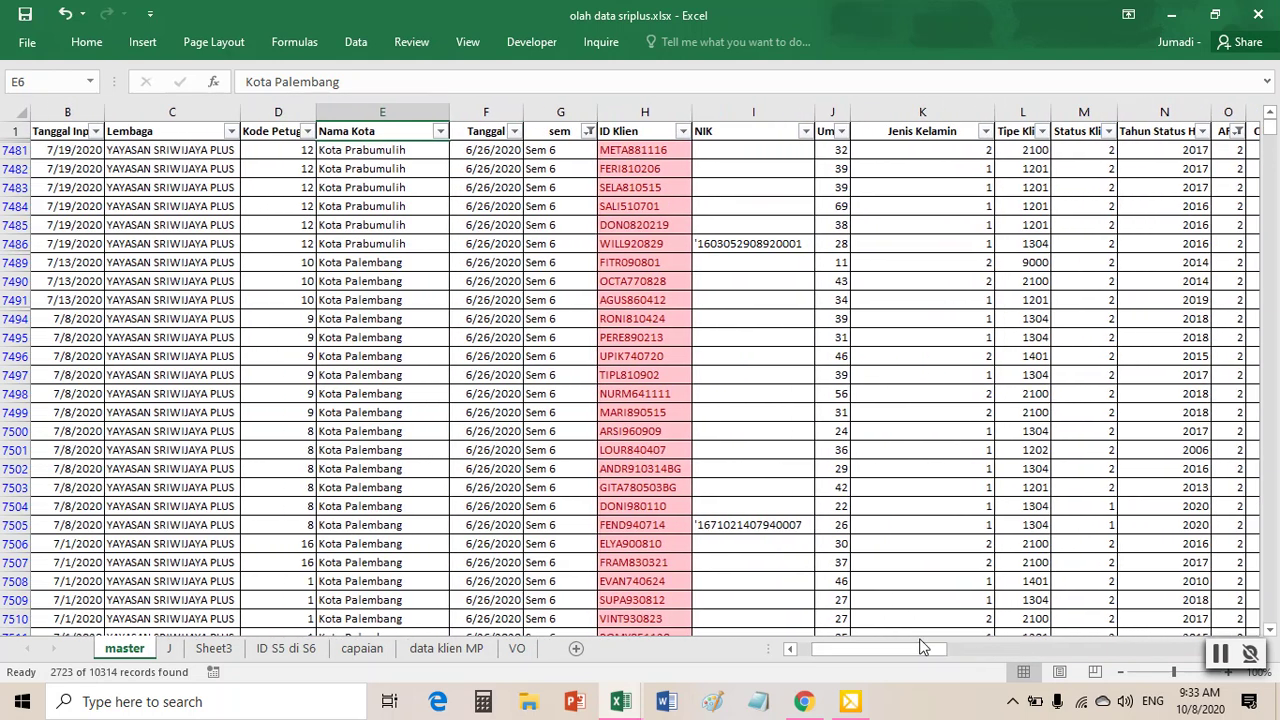
{"action": "left_click", "coordinate": [655, 357]}
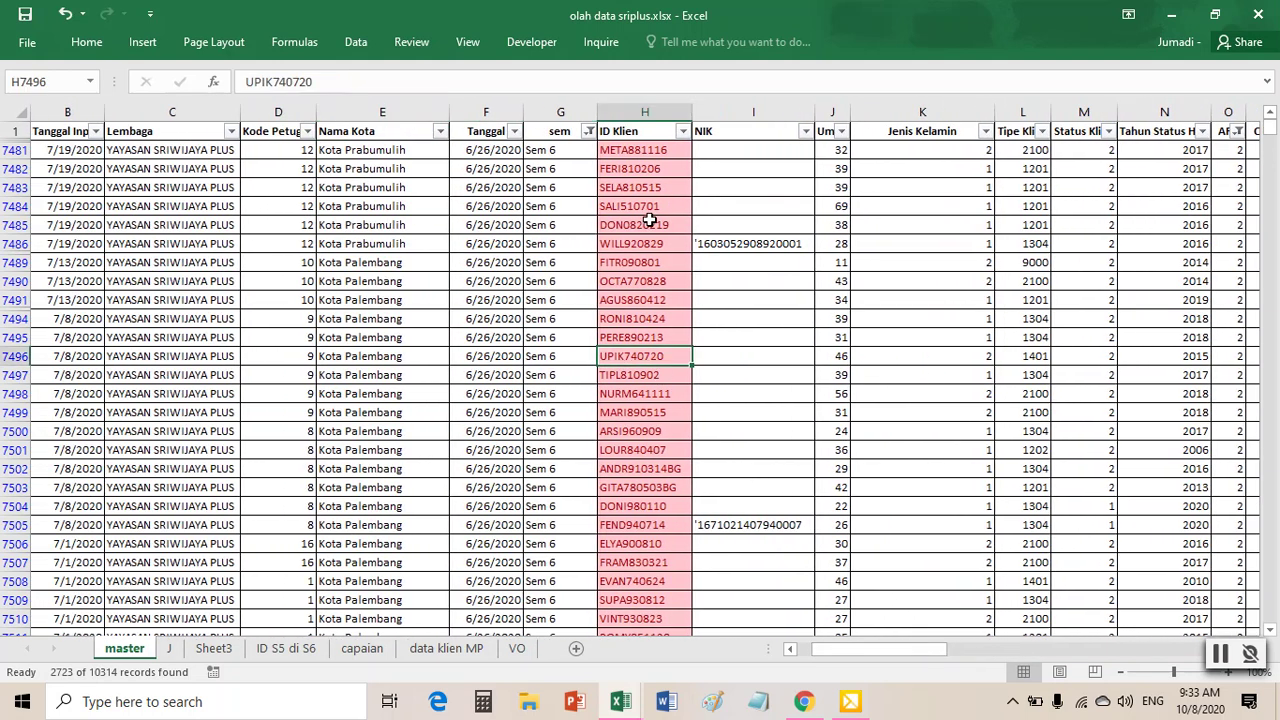
{"action": "left_click", "coordinate": [638, 134]}
{"action": "key", "text": "Down"}
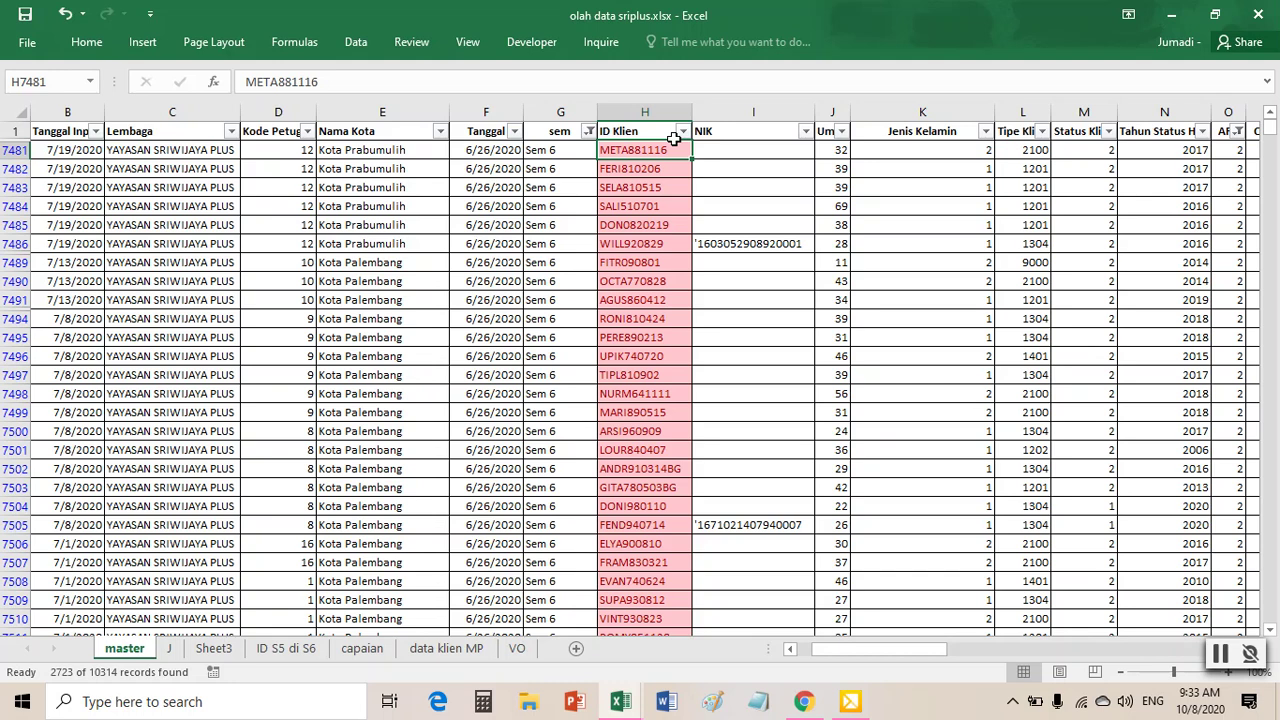
- Select and copy the visible Sem 6 ID Klien values on the master sheet
{"action": "key", "text": "ctrl+shift+Down"}
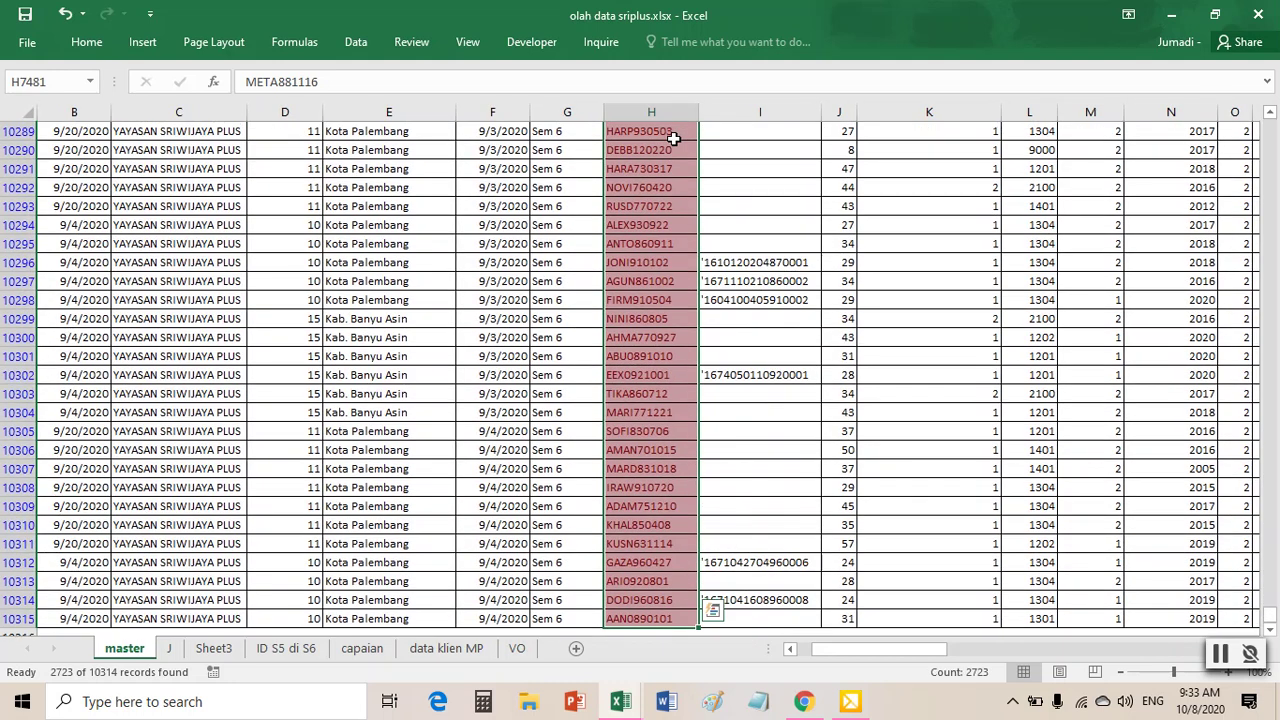
{"action": "scroll", "coordinate": [675, 140], "scroll_direction": "down", "scroll_amount": 4}
{"action": "scroll", "coordinate": [675, 170], "scroll_direction": "up", "scroll_amount": 17}
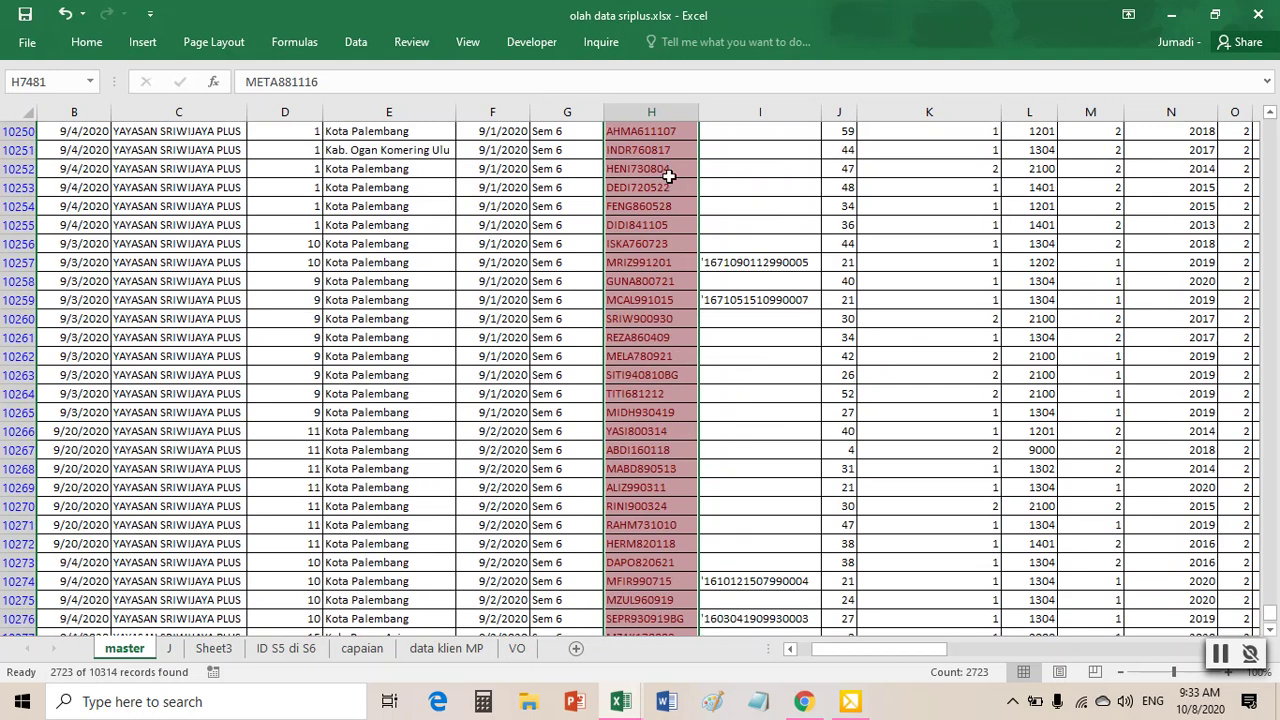
{"action": "right_click", "coordinate": [655, 164]}
{"action": "left_click", "coordinate": [695, 201]}
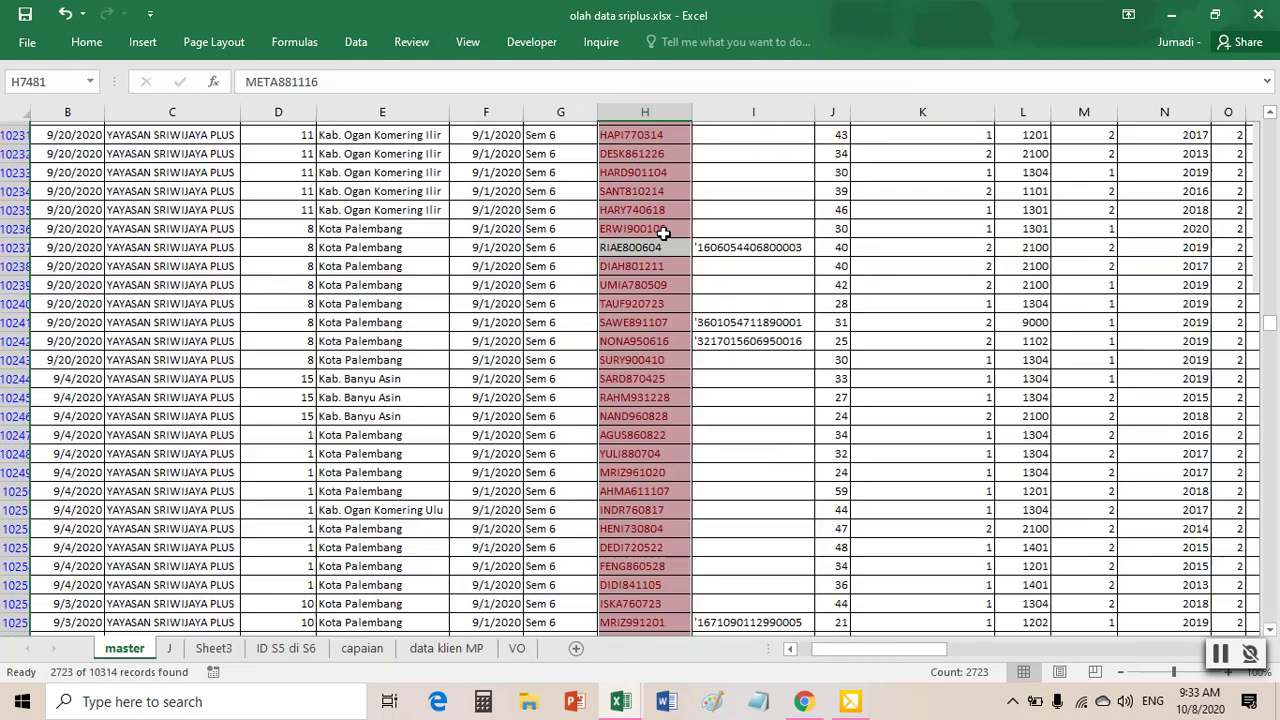
- Paste the IDs as values into Sheet3 cell I2 and launch Remove Duplicates on them
{"action": "left_click", "coordinate": [213, 648]}
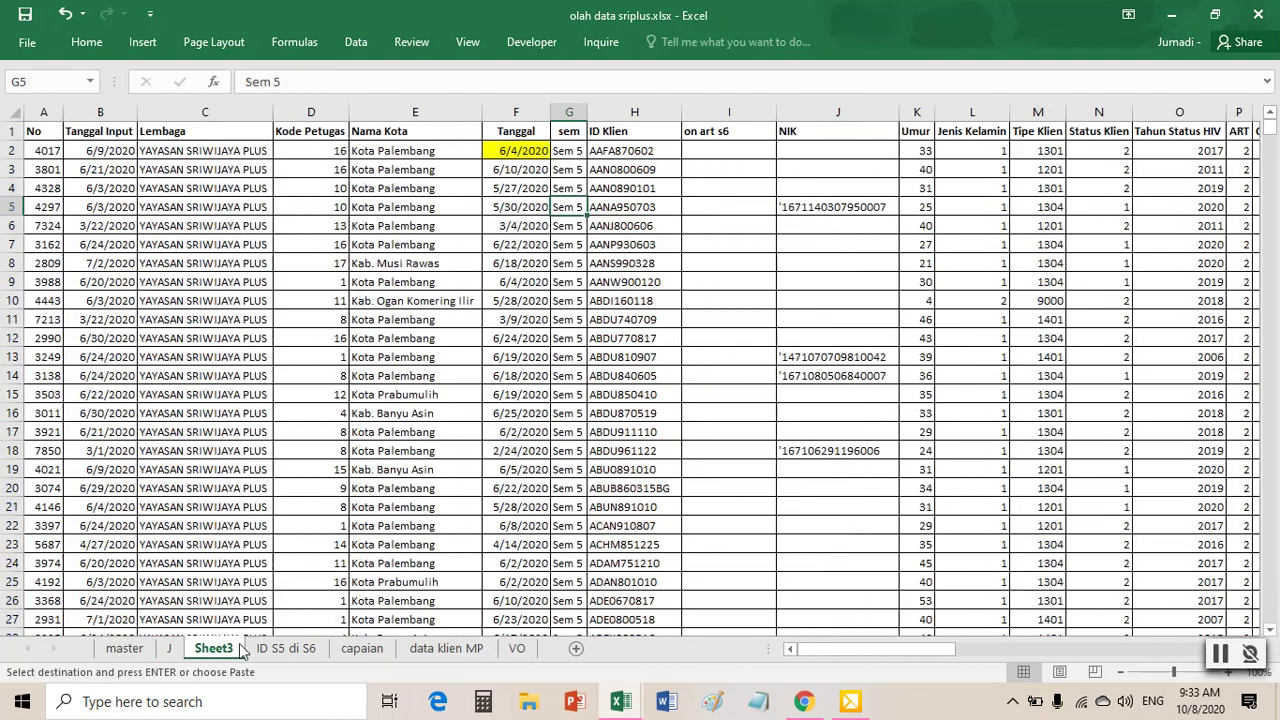
{"action": "left_click", "coordinate": [723, 147]}
{"action": "right_click", "coordinate": [723, 147]}
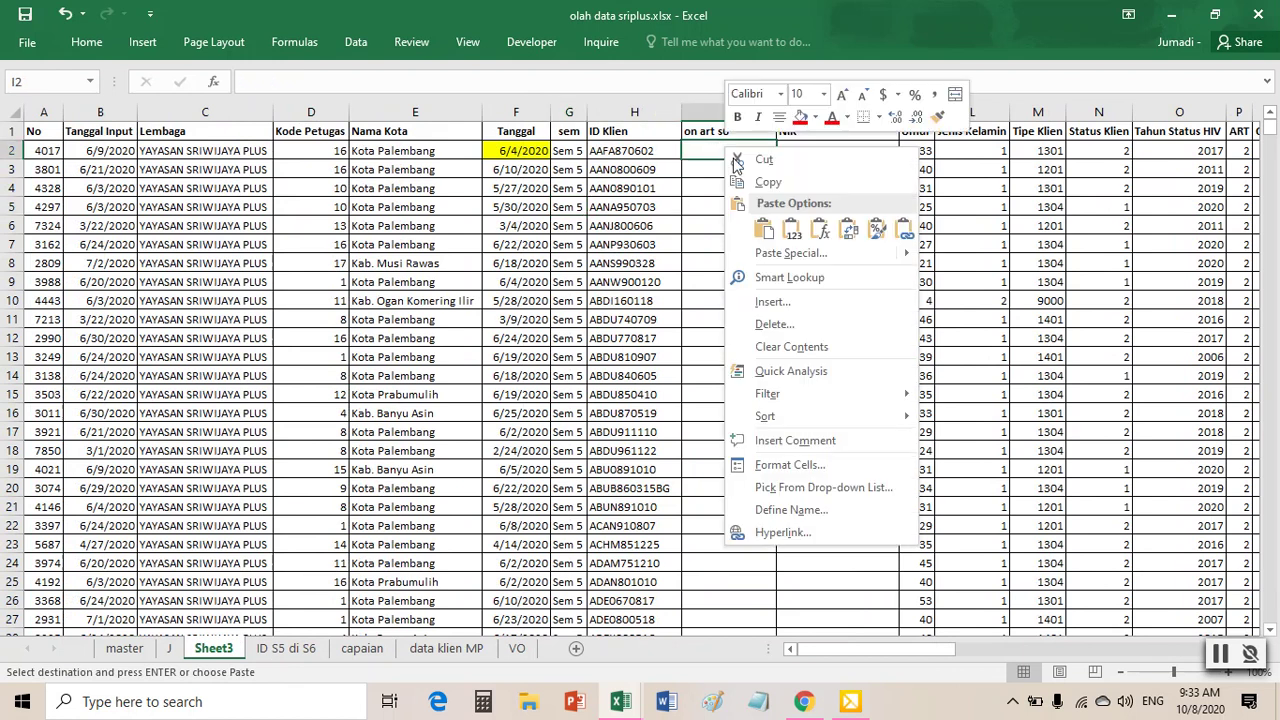
{"action": "left_click", "coordinate": [790, 228]}
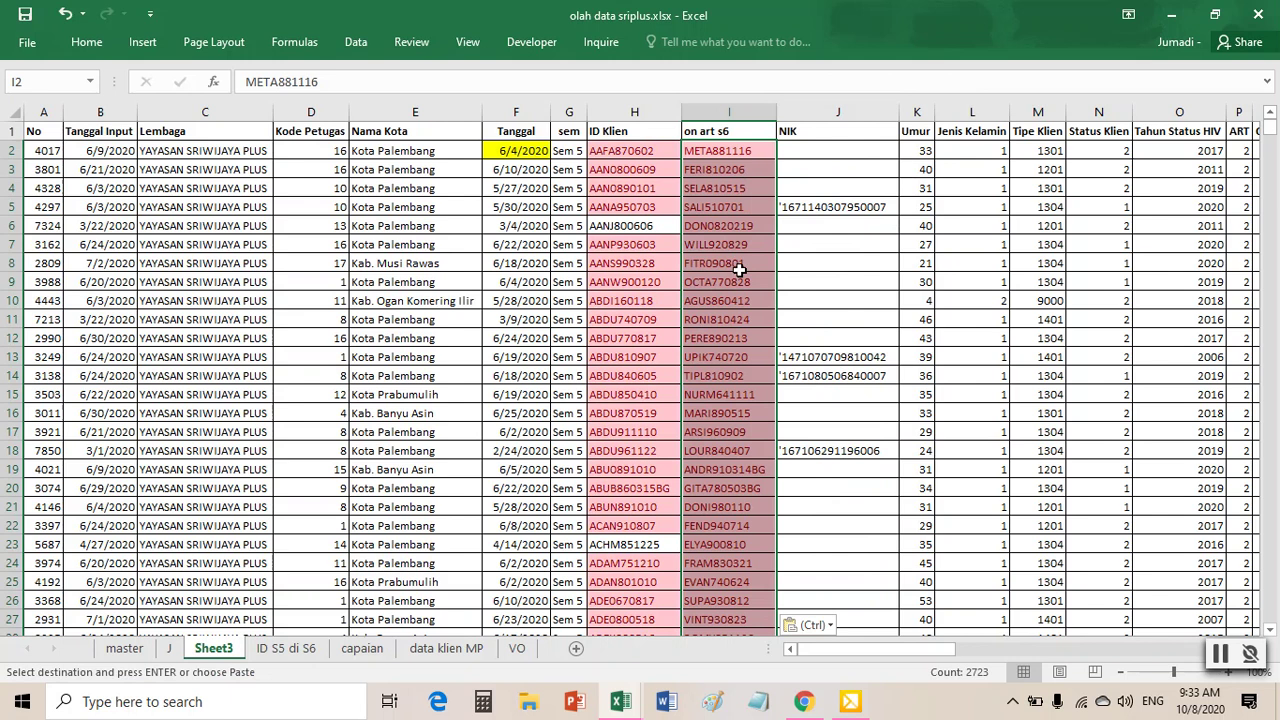
{"action": "left_click", "coordinate": [356, 42]}
{"action": "left_click", "coordinate": [869, 90]}
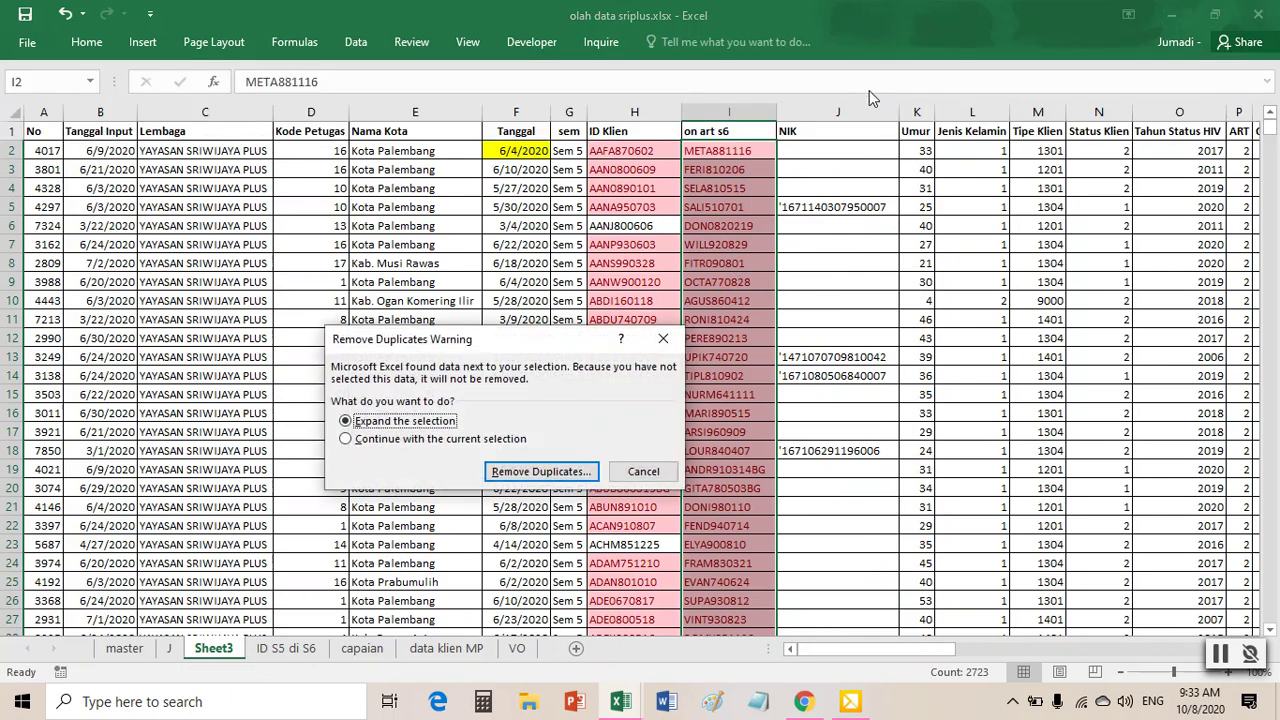
- Remove duplicates from the on art s6 column only, dropping 1379 values and keeping 1344 unique IDs
{"action": "left_click", "coordinate": [349, 442]}
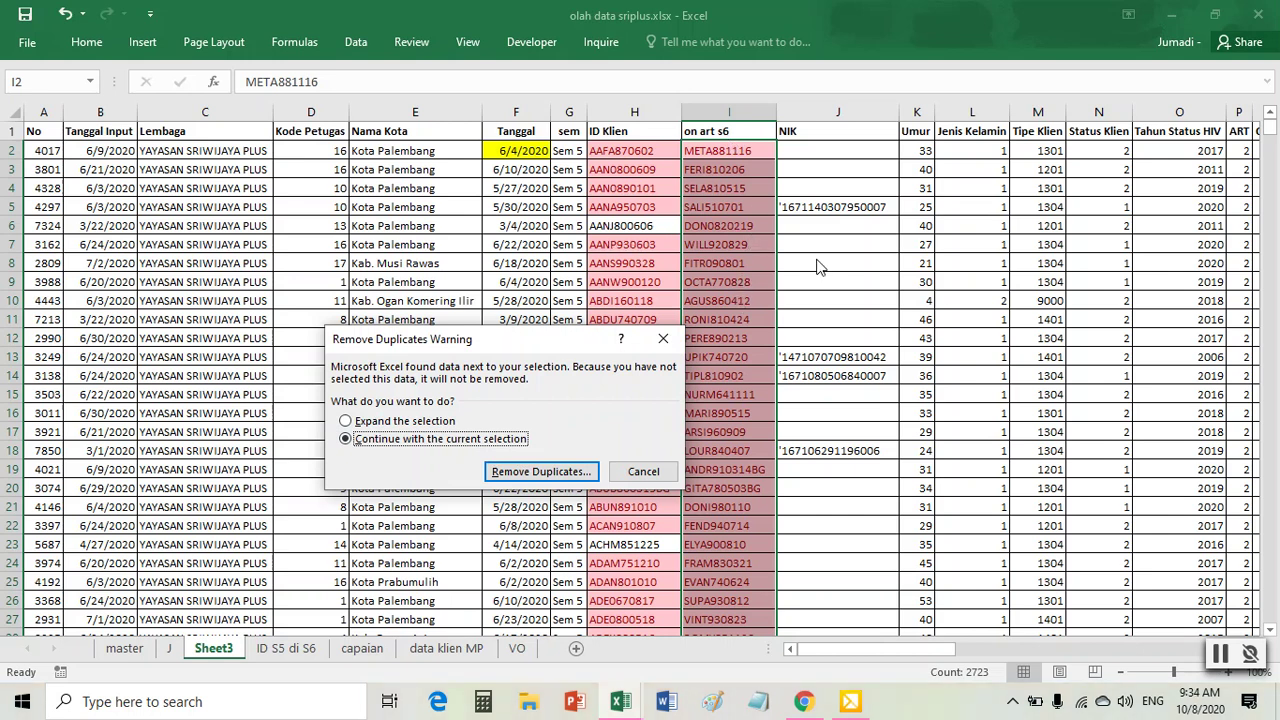
{"action": "left_click", "coordinate": [524, 474]}
{"action": "left_click", "coordinate": [590, 531]}
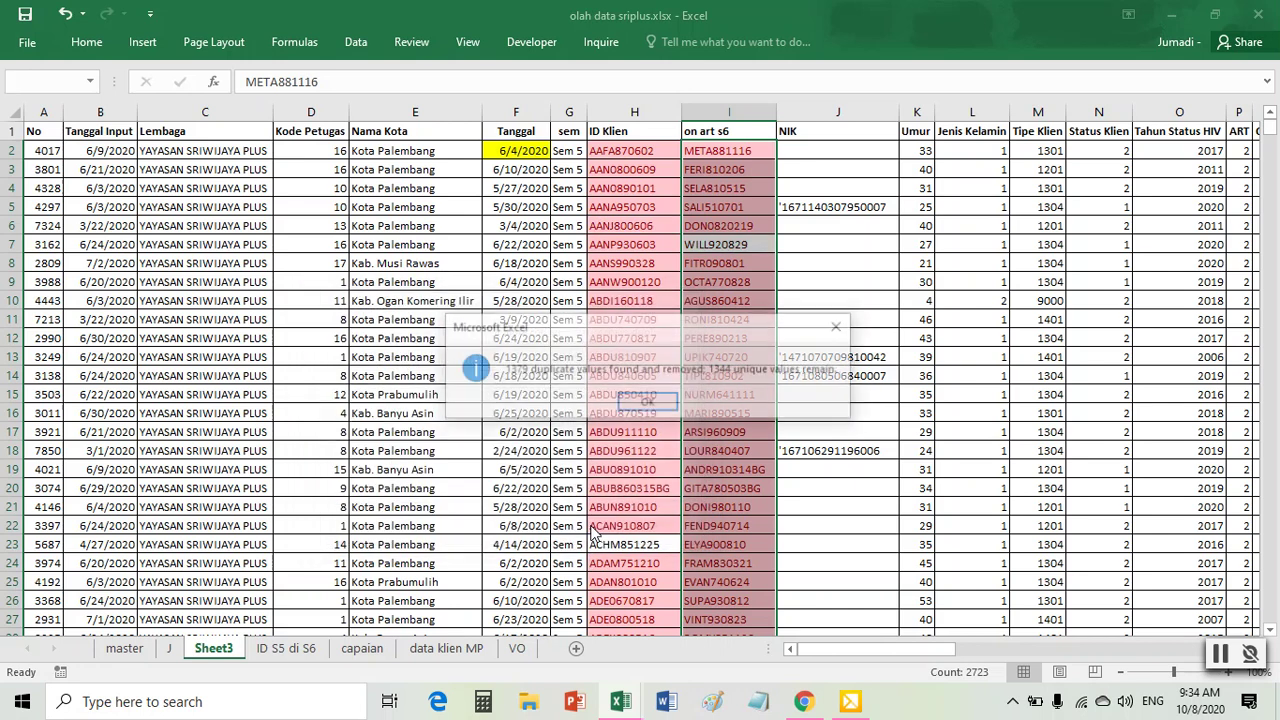
{"action": "left_click", "coordinate": [650, 404]}
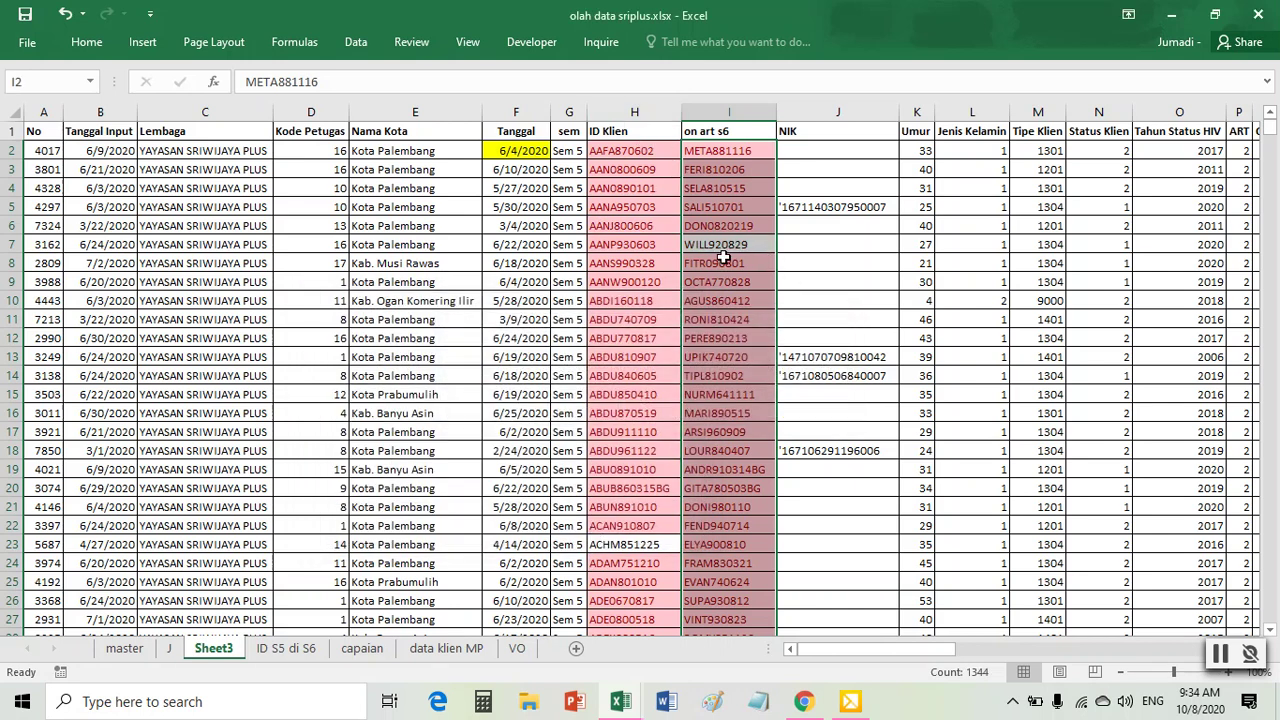
{"action": "left_click_drag", "start_coordinate": [634, 113], "coordinate": [716, 104]}
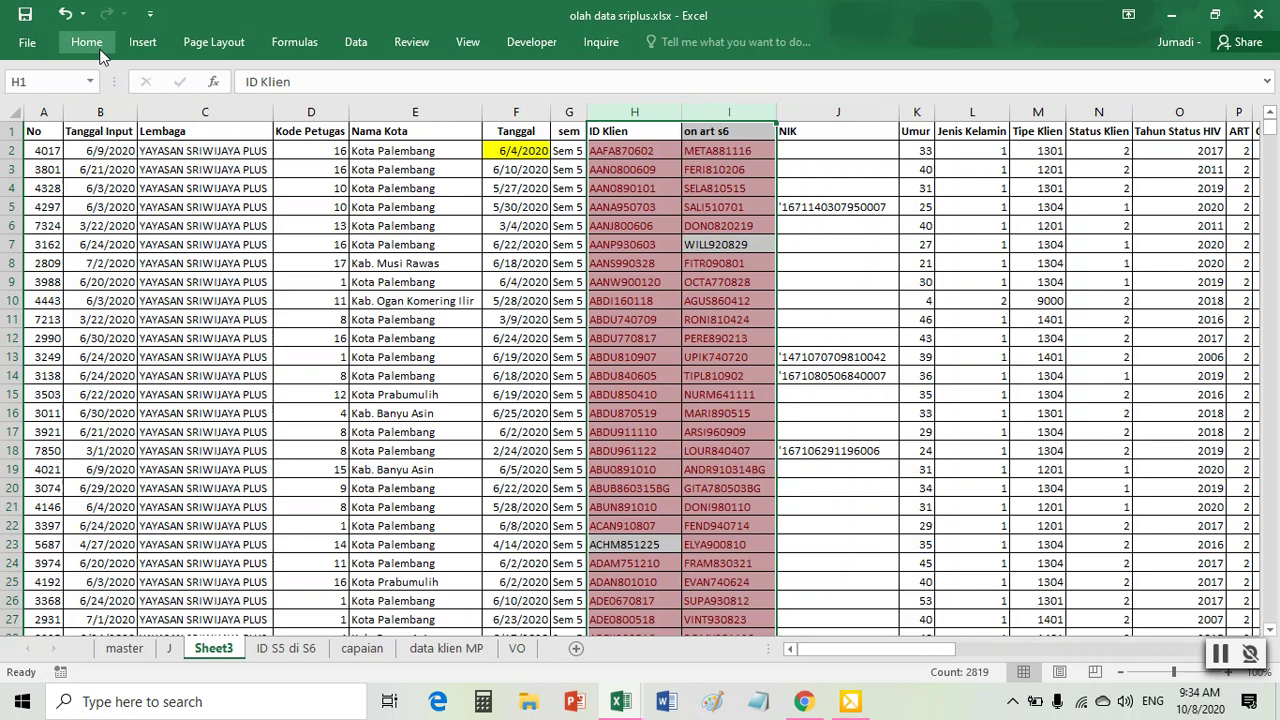
- Clear the old conditional formatting rules from columns H:I and compare the two columns' counts
{"action": "left_click", "coordinate": [86, 41]}
{"action": "left_click", "coordinate": [785, 118]}
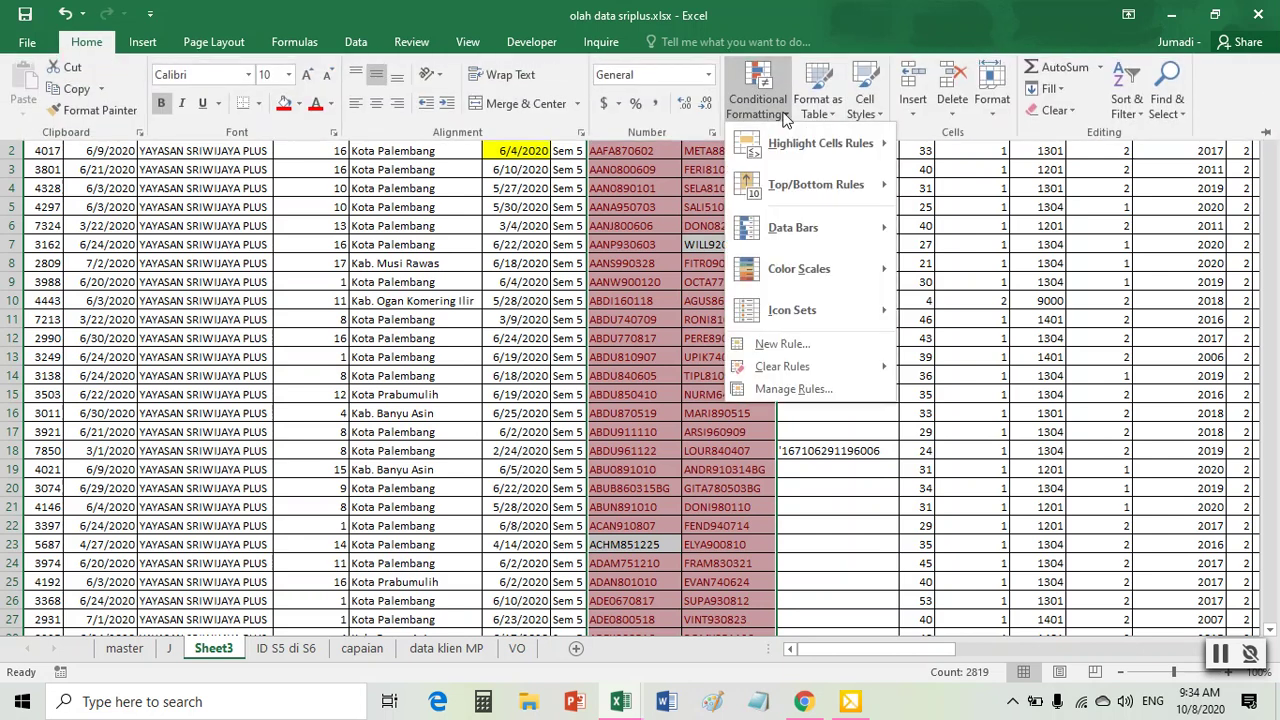
{"action": "mouse_move", "coordinate": [820, 368]}
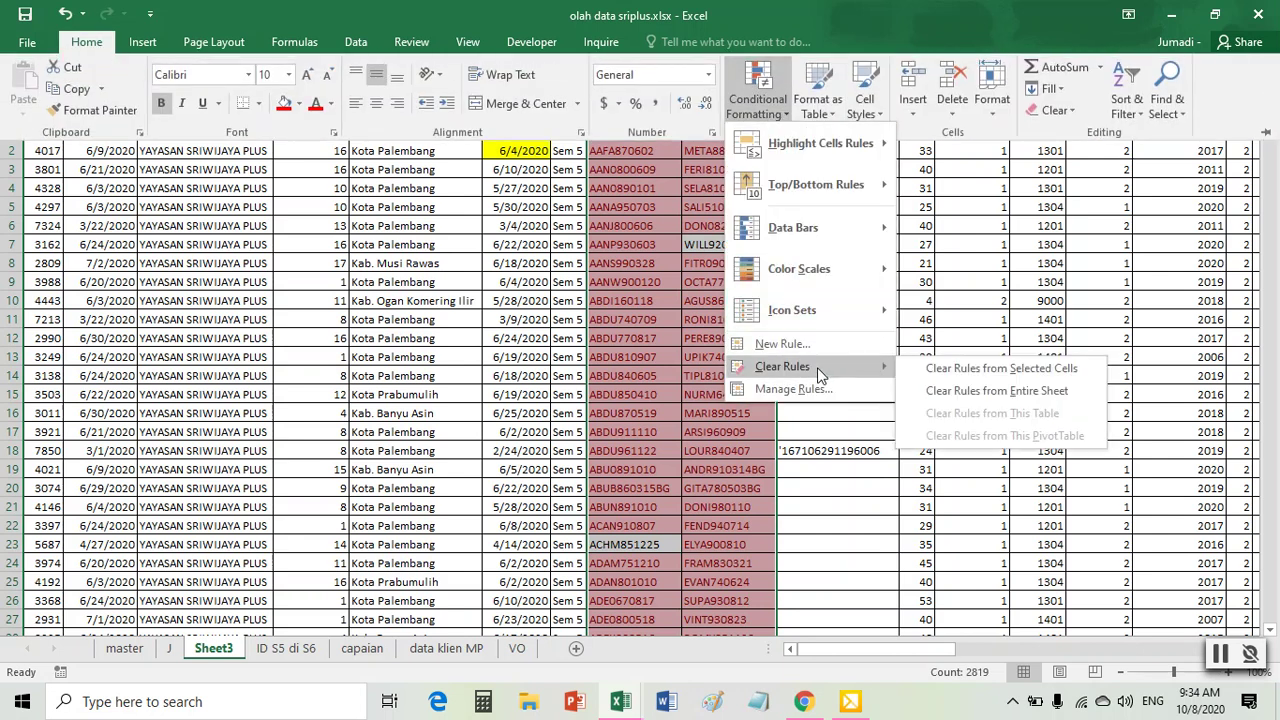
{"action": "left_click", "coordinate": [966, 369]}
{"action": "left_click", "coordinate": [660, 320]}
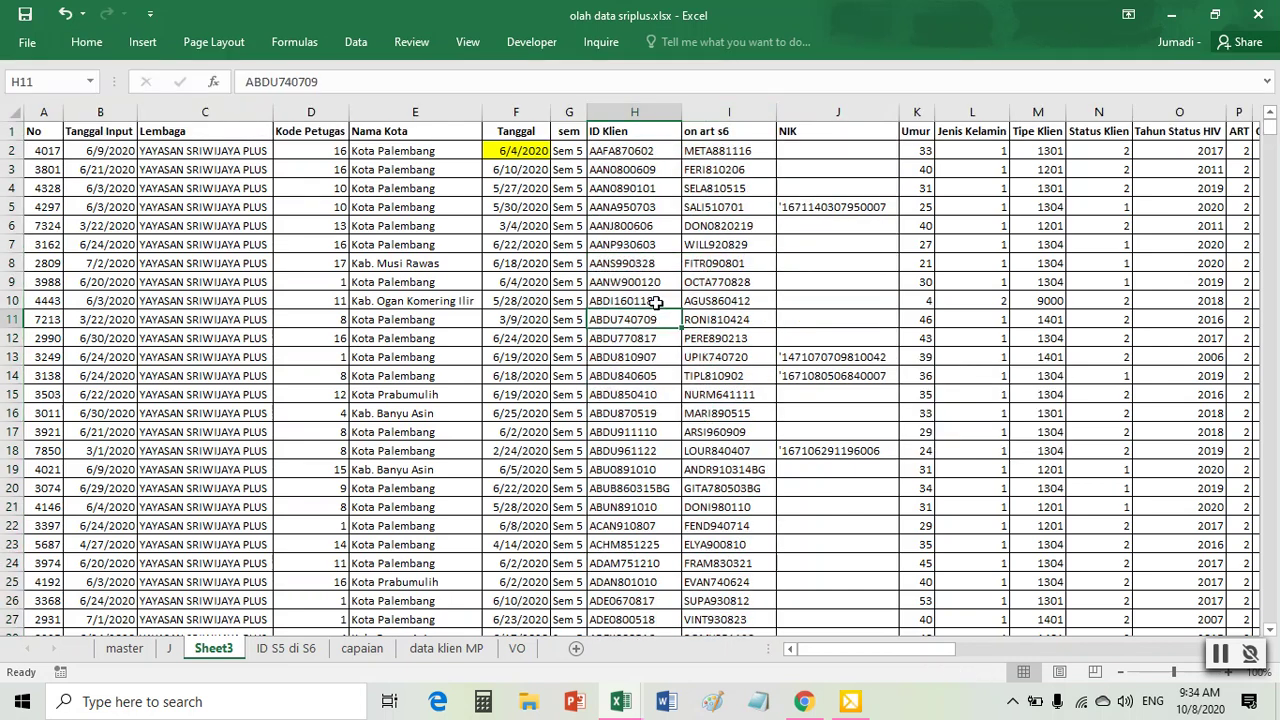
{"action": "left_click", "coordinate": [618, 112]}
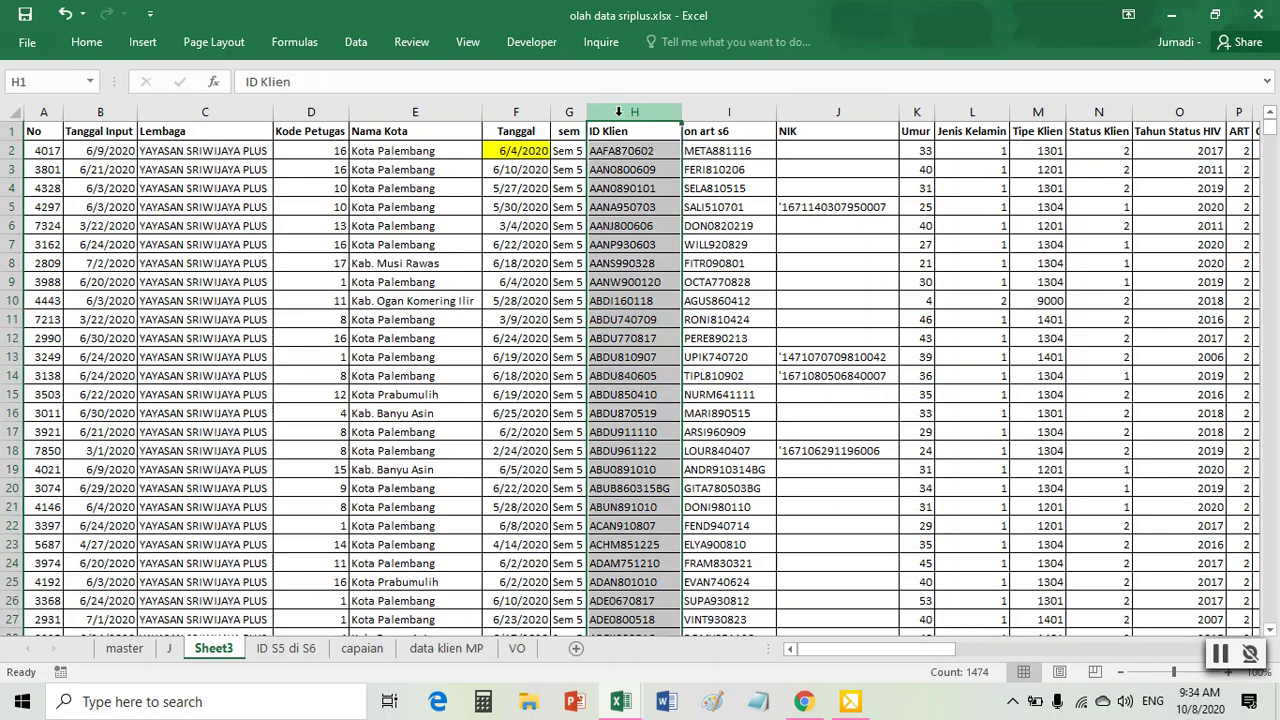
{"action": "left_click", "coordinate": [727, 112]}
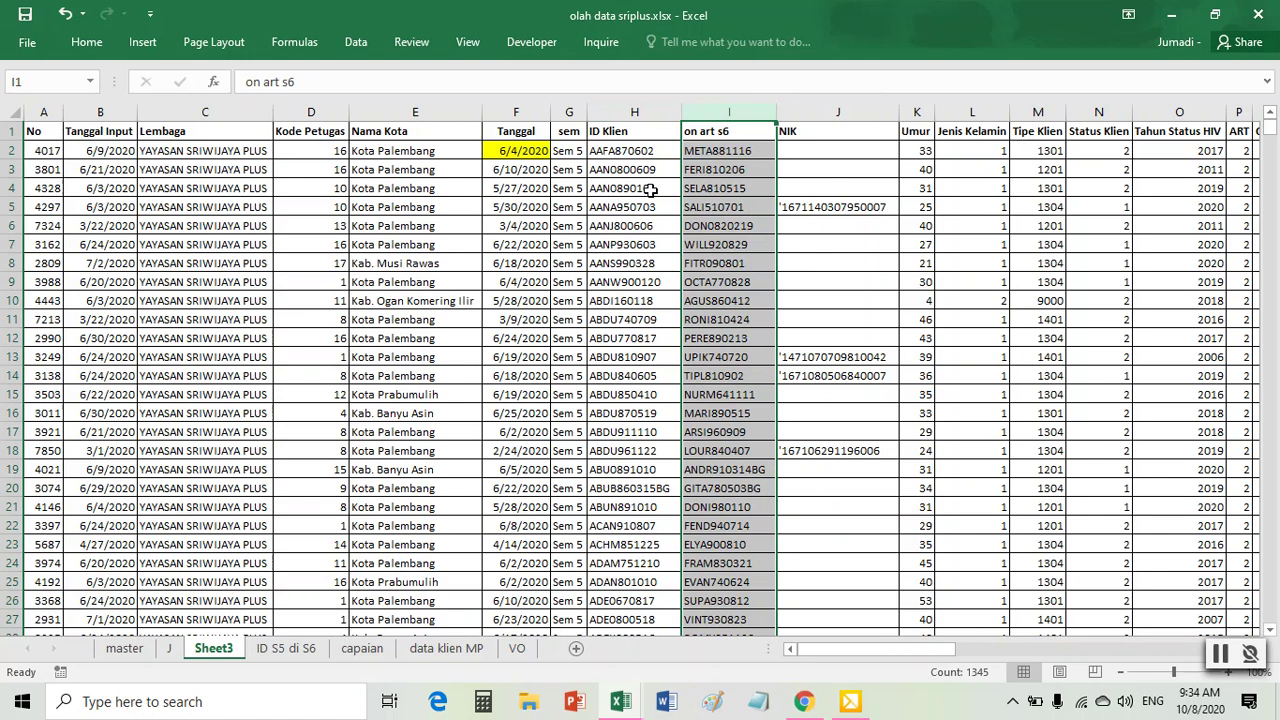
{"action": "left_click", "coordinate": [628, 112]}
{"action": "left_click", "coordinate": [730, 112]}
{"action": "left_click", "coordinate": [643, 112]}
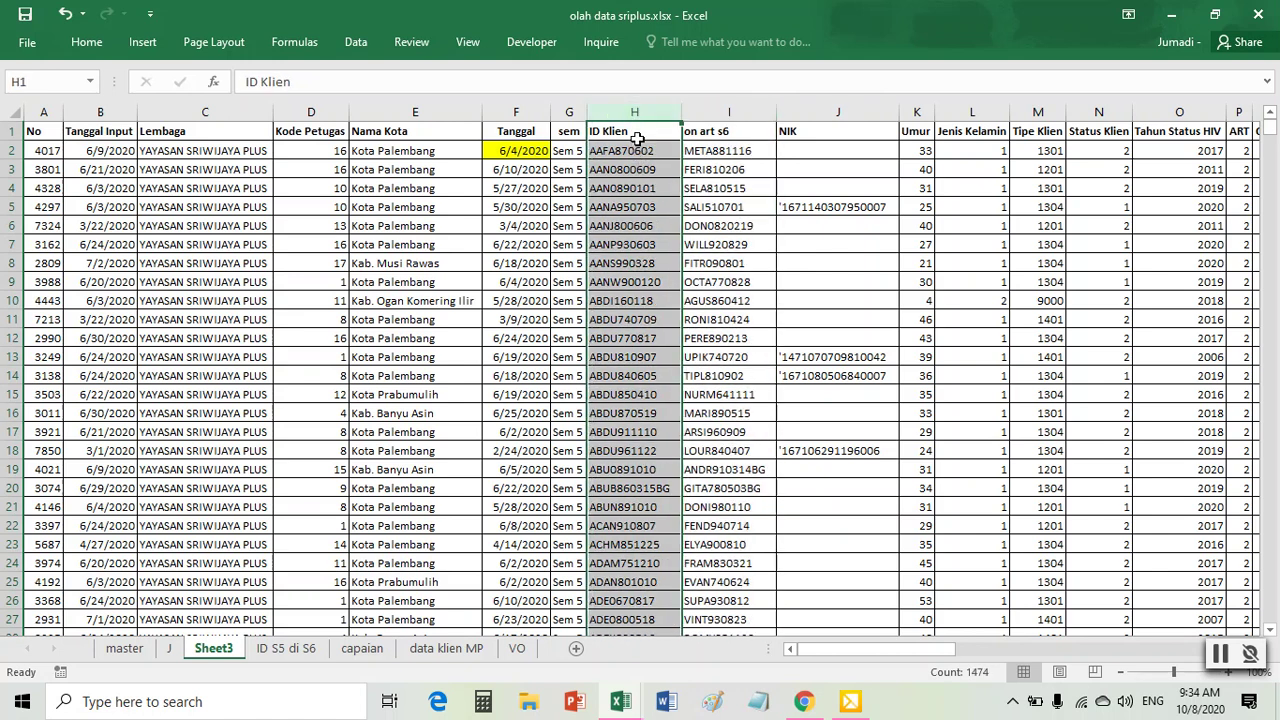
{"action": "left_click", "coordinate": [726, 114]}
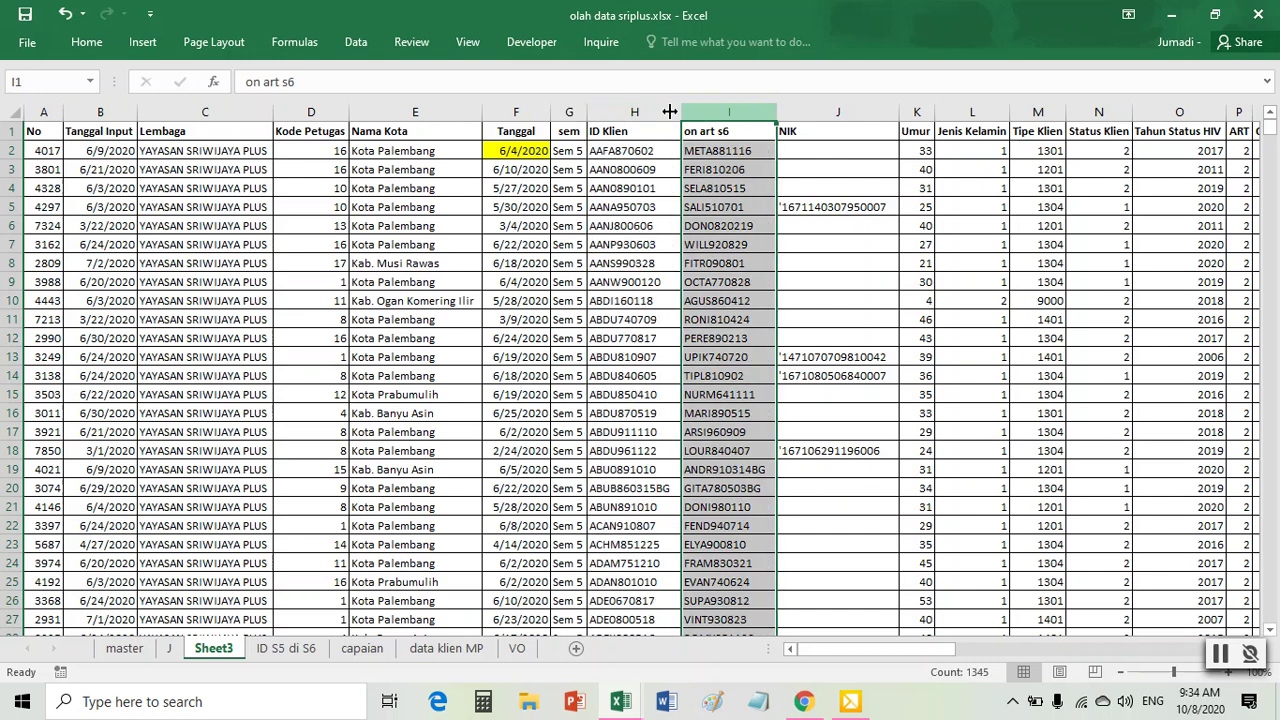
{"action": "left_click_drag", "start_coordinate": [646, 111], "coordinate": [718, 110]}
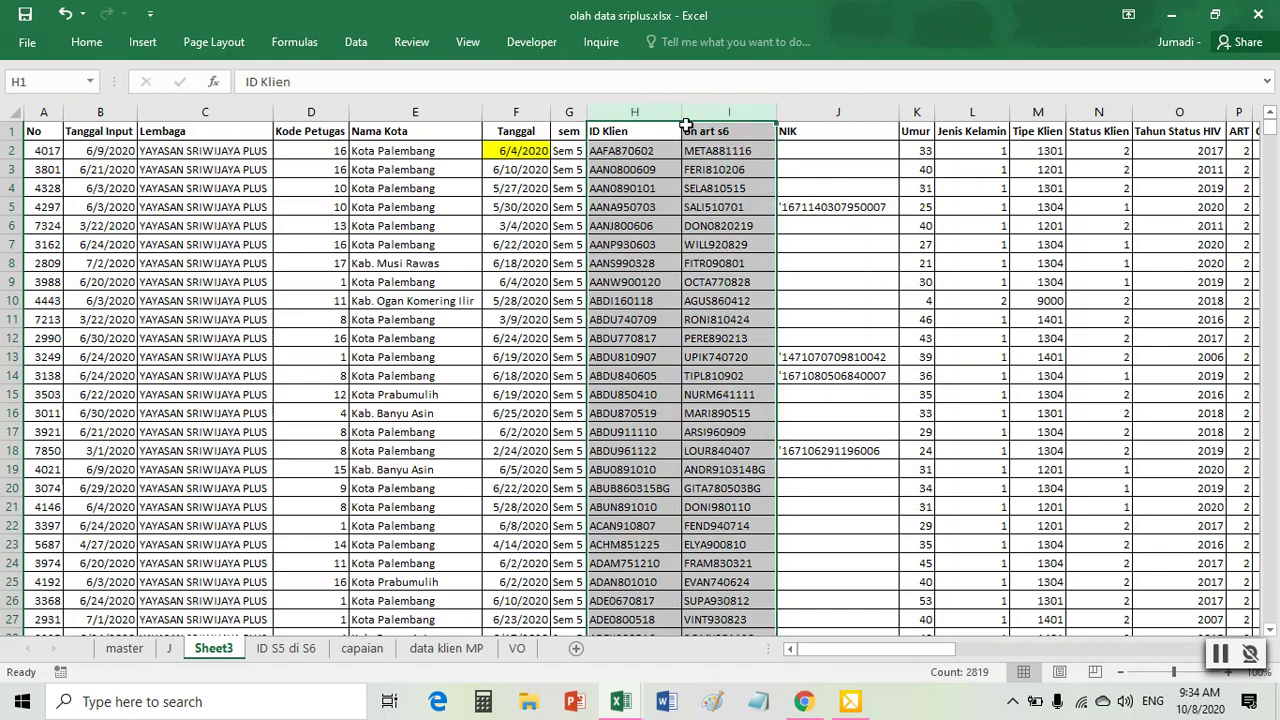
- Highlight duplicate values in light red across columns H and I
{"action": "left_click", "coordinate": [86, 42]}
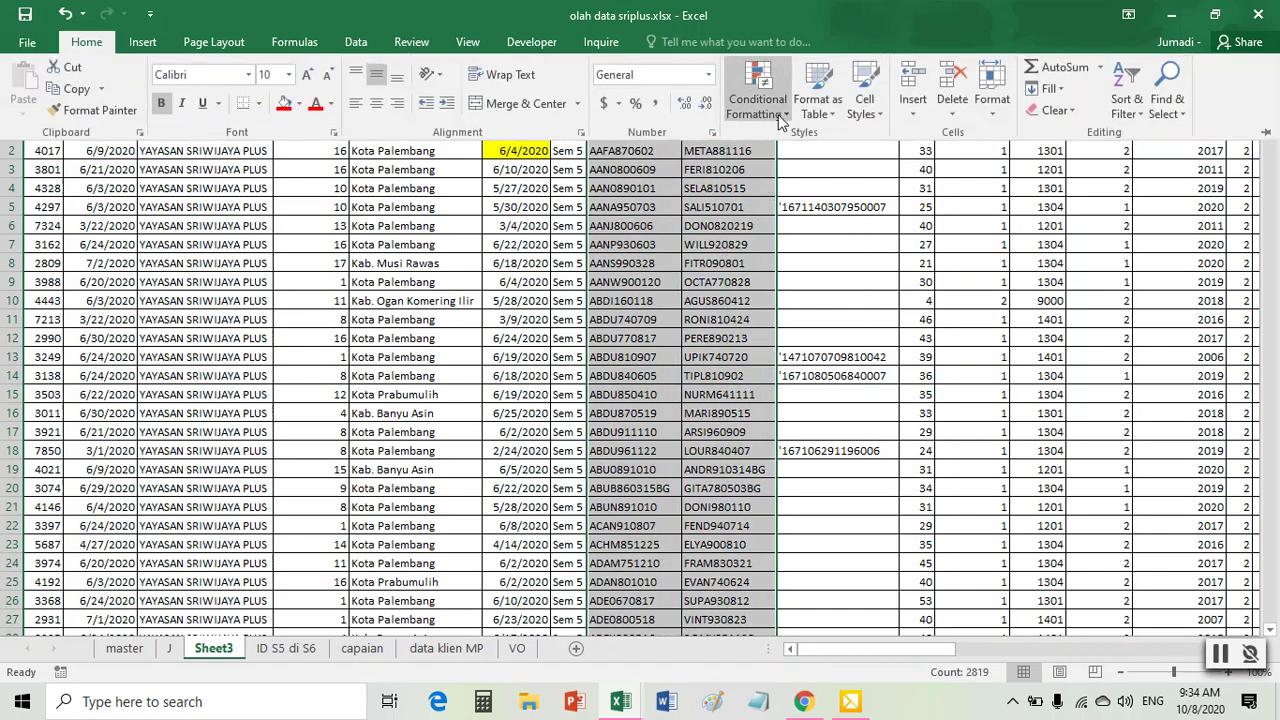
{"action": "left_click", "coordinate": [757, 95]}
{"action": "mouse_move", "coordinate": [793, 144]}
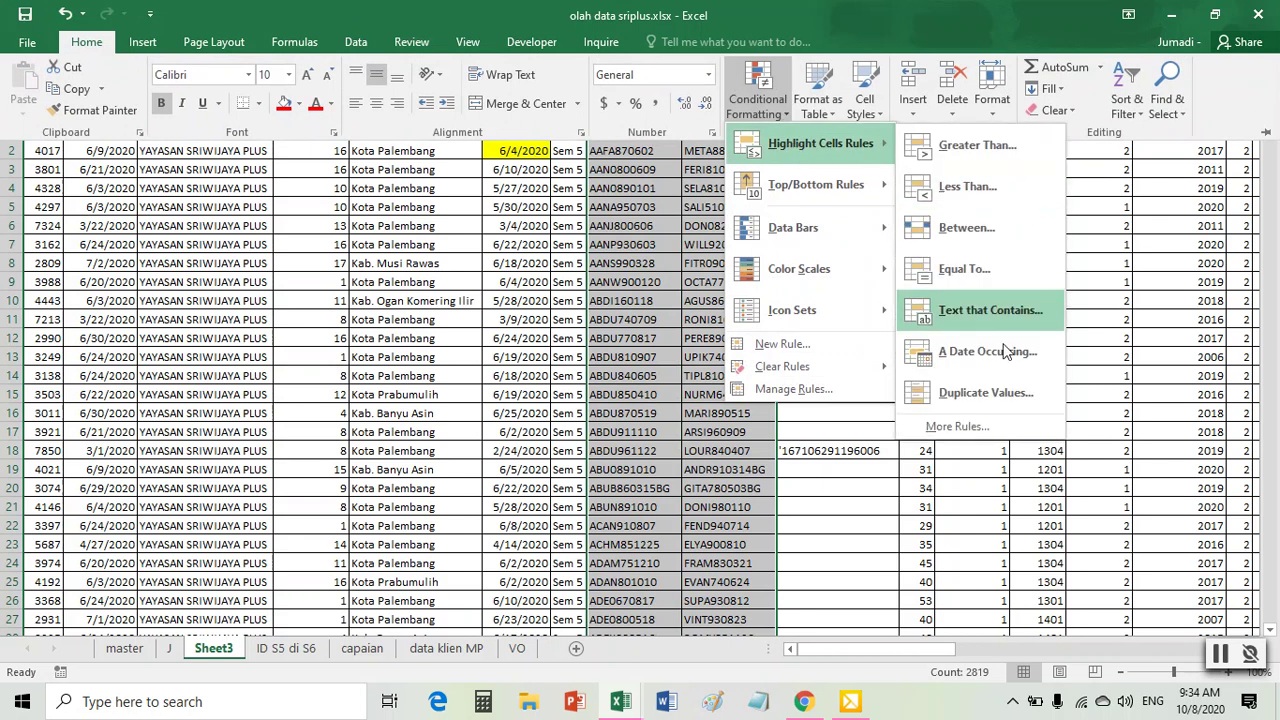
{"action": "left_click", "coordinate": [970, 392]}
{"action": "left_click", "coordinate": [556, 463]}
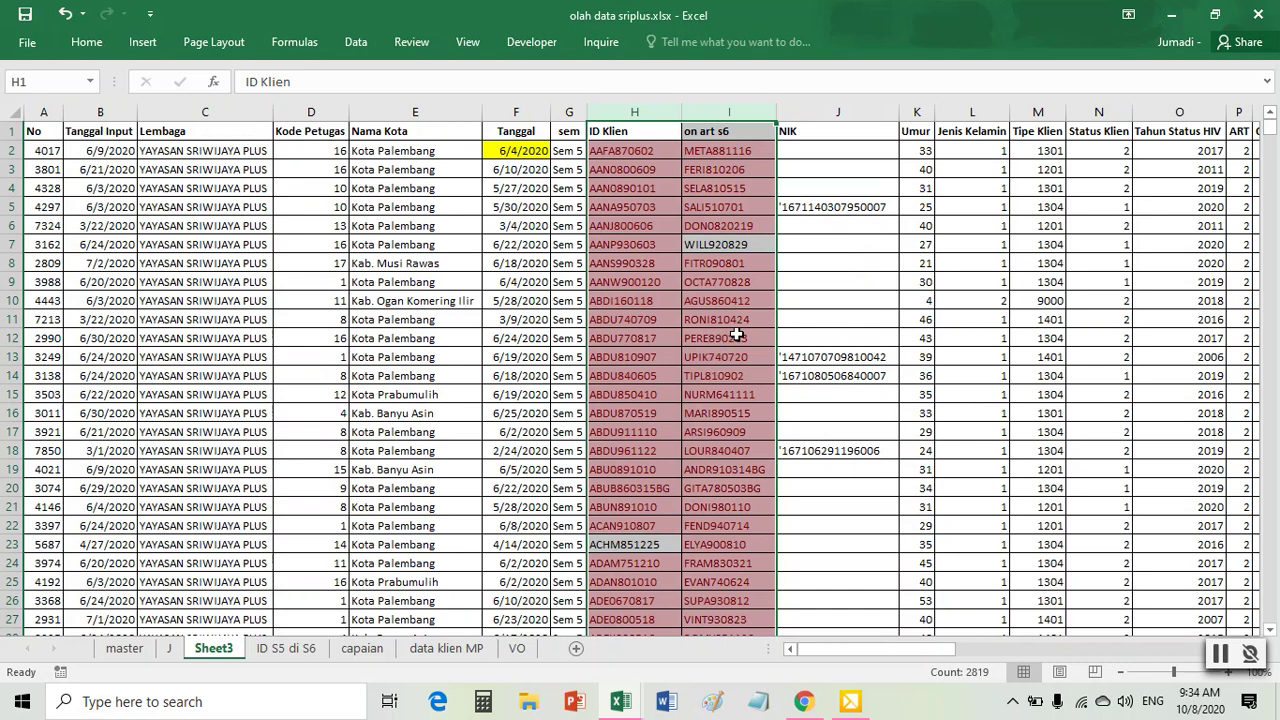
- Add header filters and sort ID Klien by colour so no-fill, unhighlighted IDs come first
{"action": "left_click", "coordinate": [648, 263]}
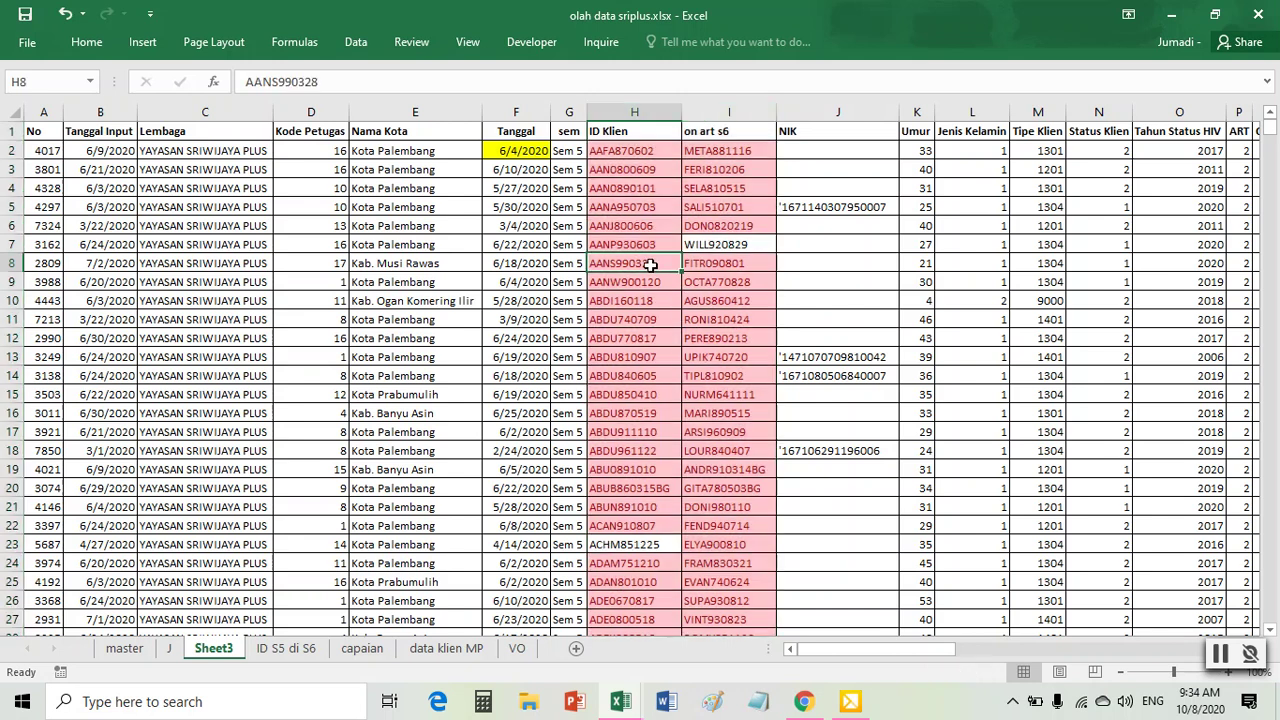
{"action": "left_click", "coordinate": [626, 358]}
{"action": "left_click", "coordinate": [523, 336]}
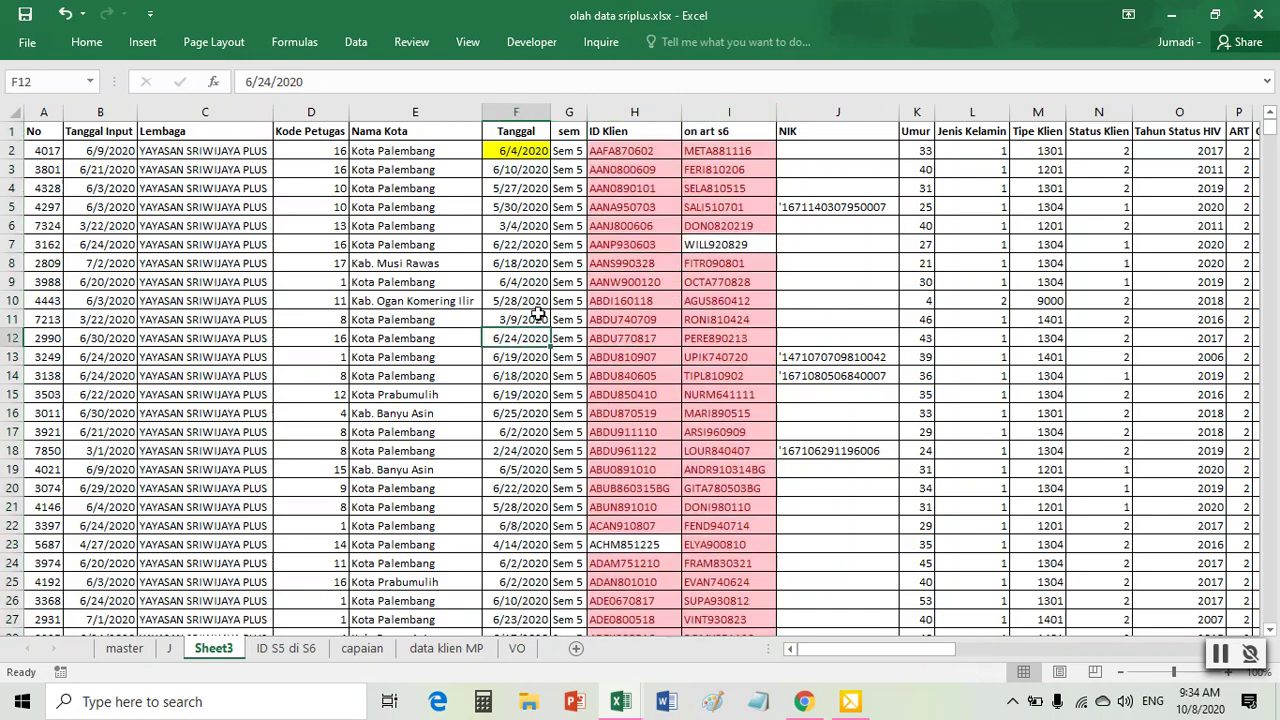
{"action": "left_click", "coordinate": [494, 281]}
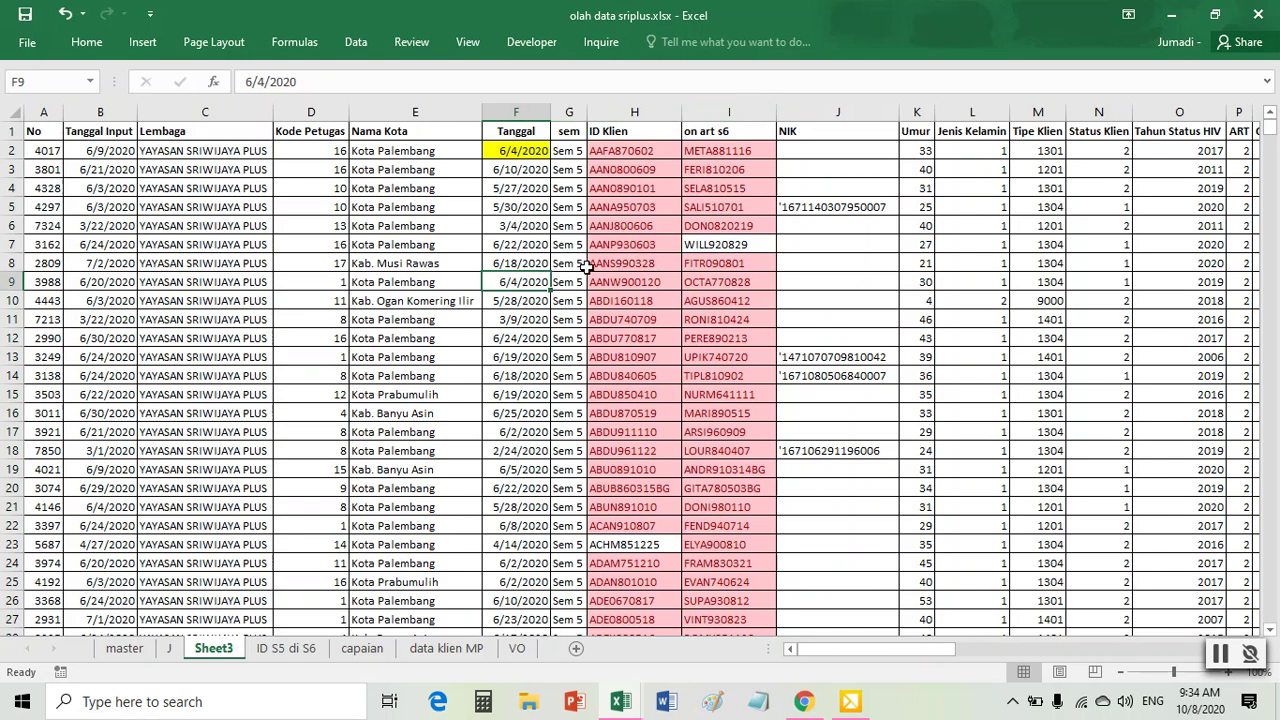
{"action": "left_click", "coordinate": [515, 245]}
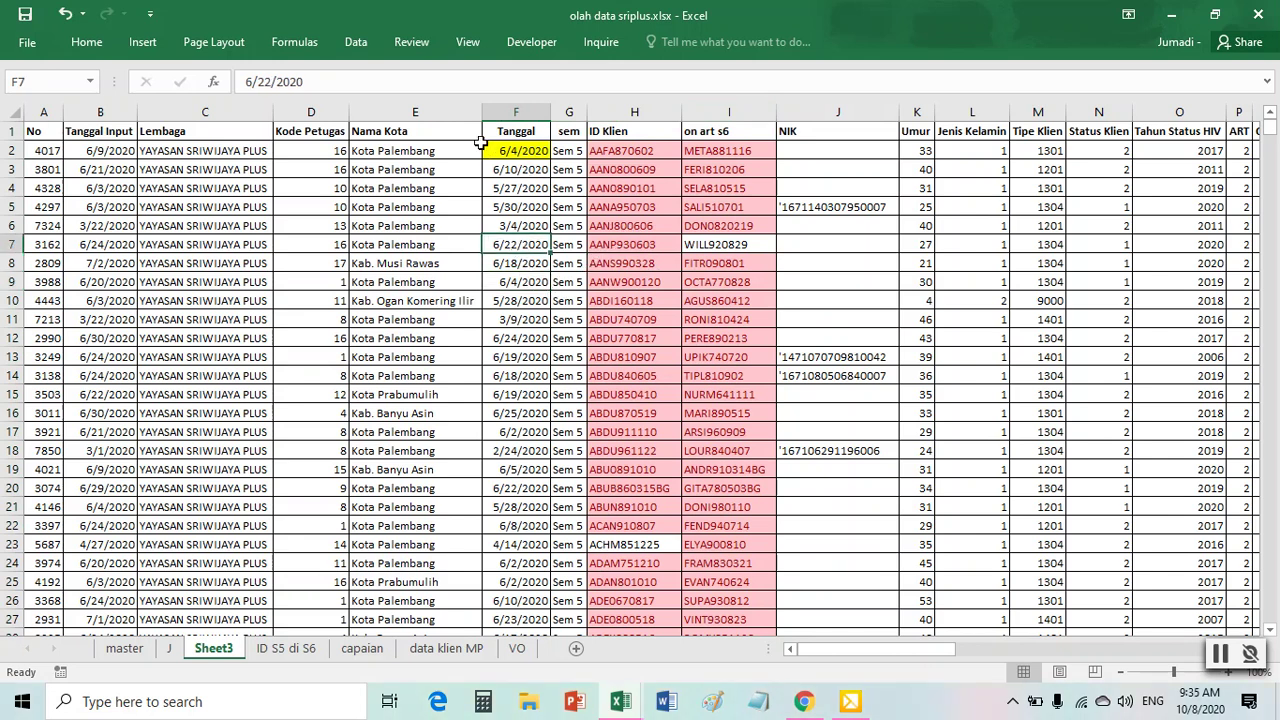
{"action": "left_click", "coordinate": [355, 42]}
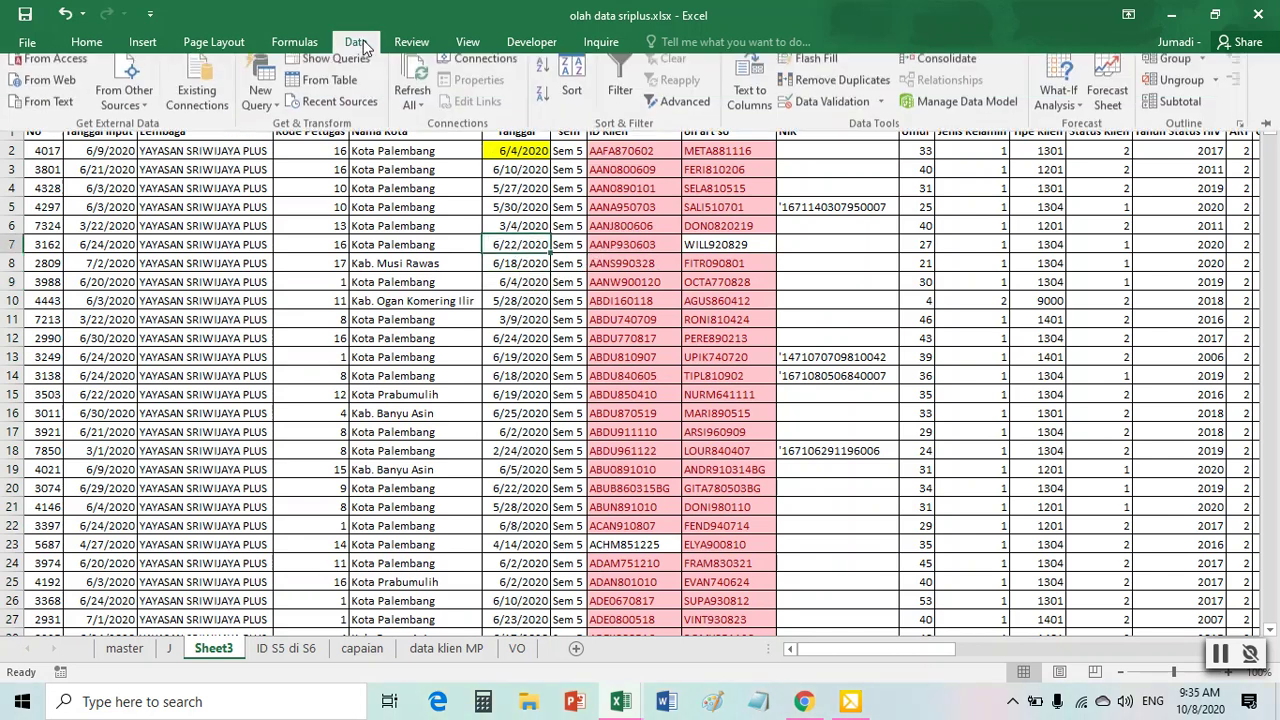
{"action": "left_click", "coordinate": [636, 93]}
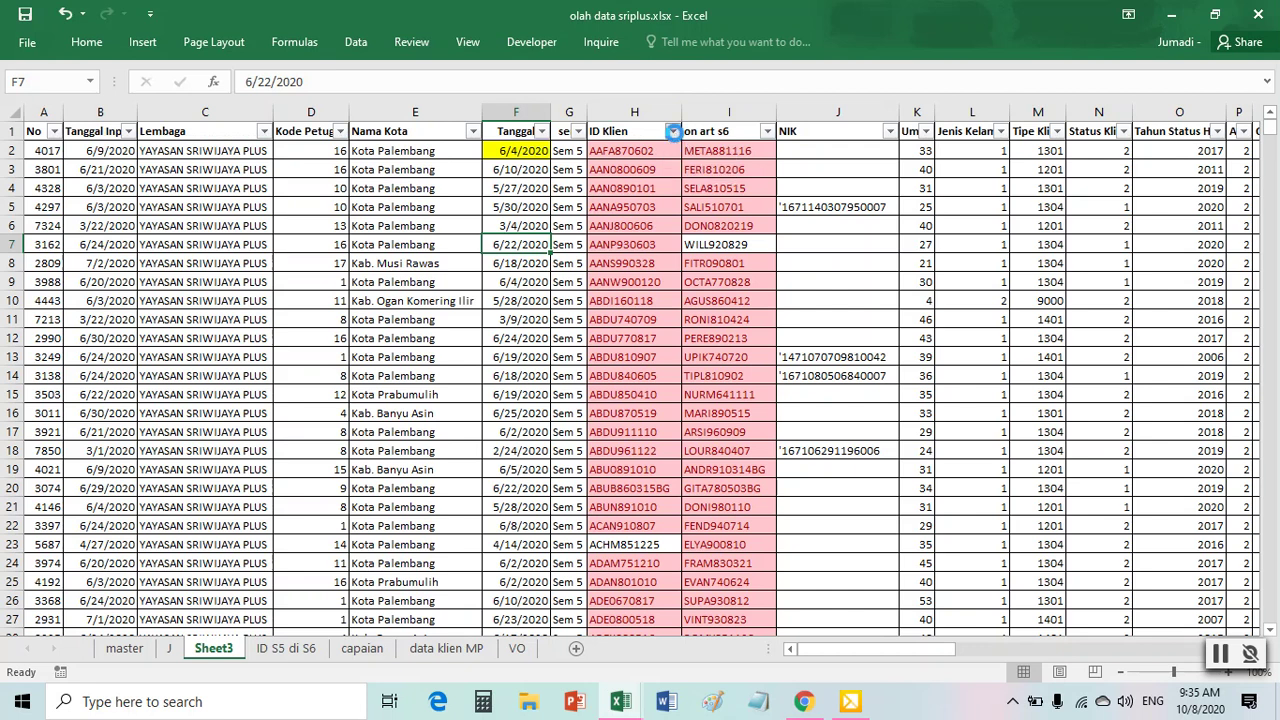
{"action": "left_click", "coordinate": [673, 132]}
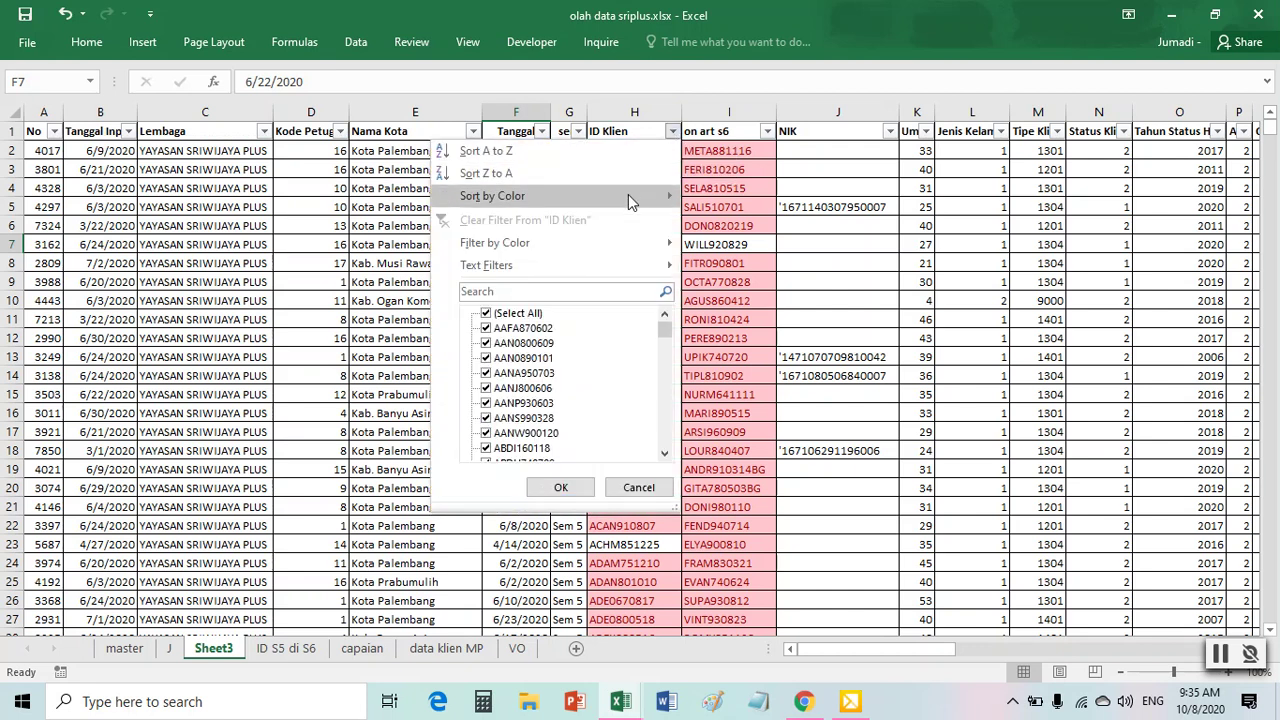
{"action": "mouse_move", "coordinate": [628, 197]}
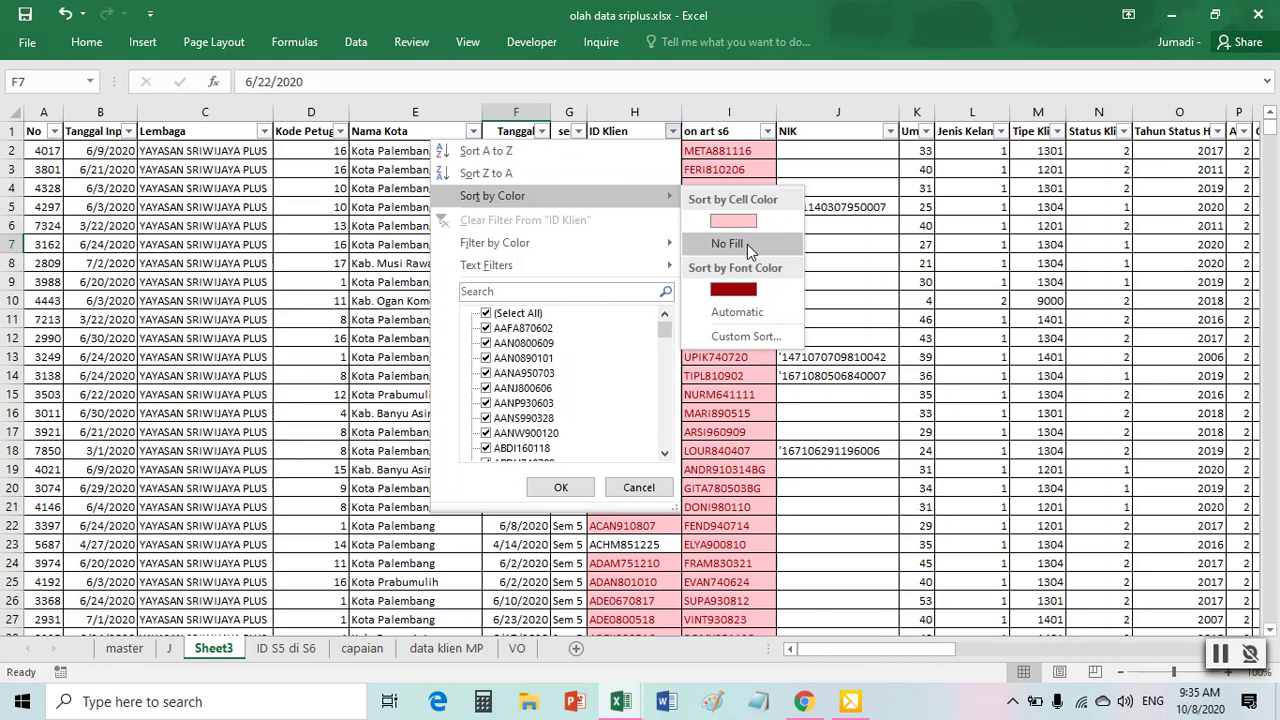
{"action": "left_click", "coordinate": [747, 244]}
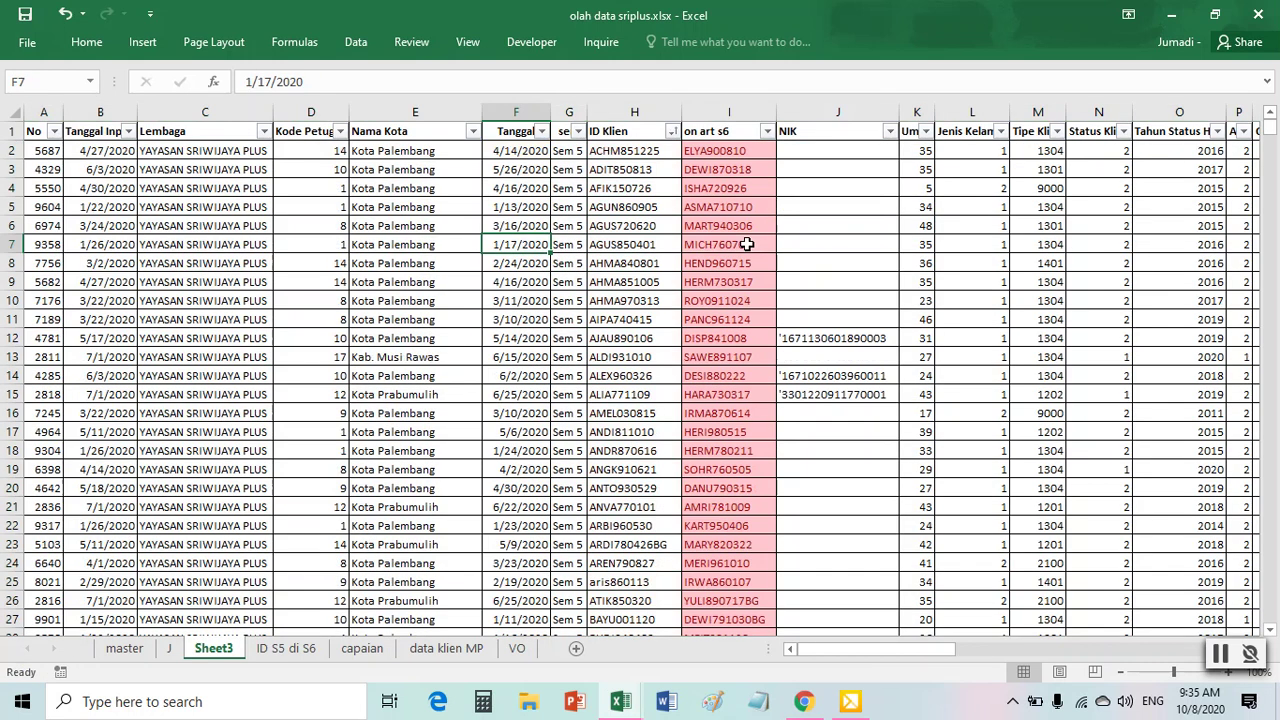
{"action": "left_click", "coordinate": [618, 150]}
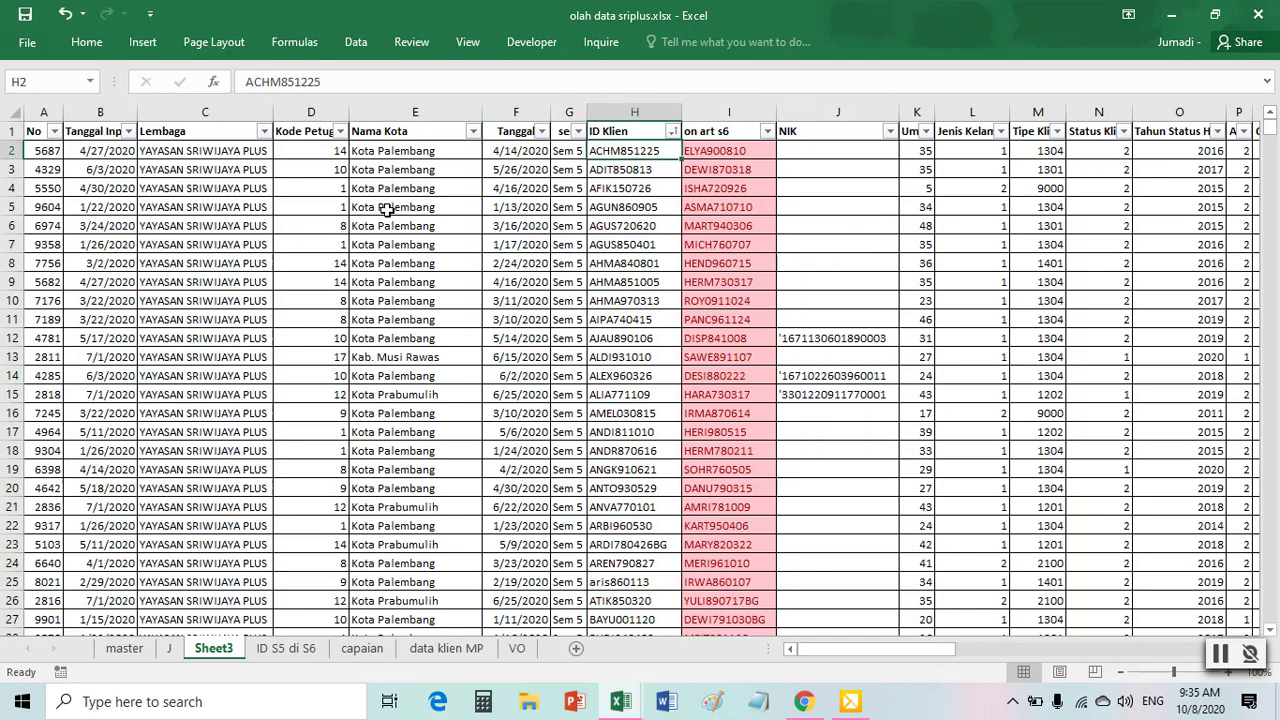
- Delete the top rows of unhighlighted ID Klien entries that have no on art s6 match
{"action": "left_click_drag", "start_coordinate": [4, 148], "coordinate": [5, 244]}
{"action": "left_click_drag", "start_coordinate": [7, 150], "coordinate": [43, 319]}
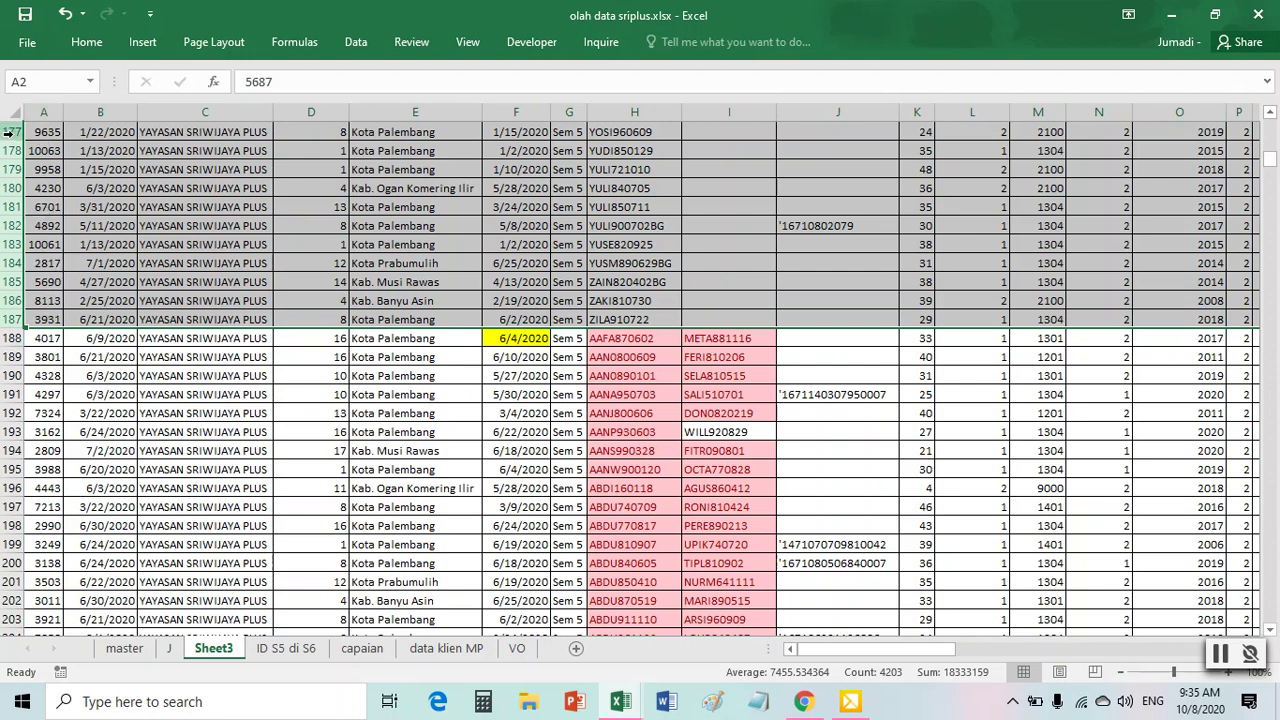
{"action": "right_click", "coordinate": [272, 192]}
{"action": "left_click", "coordinate": [318, 342]}
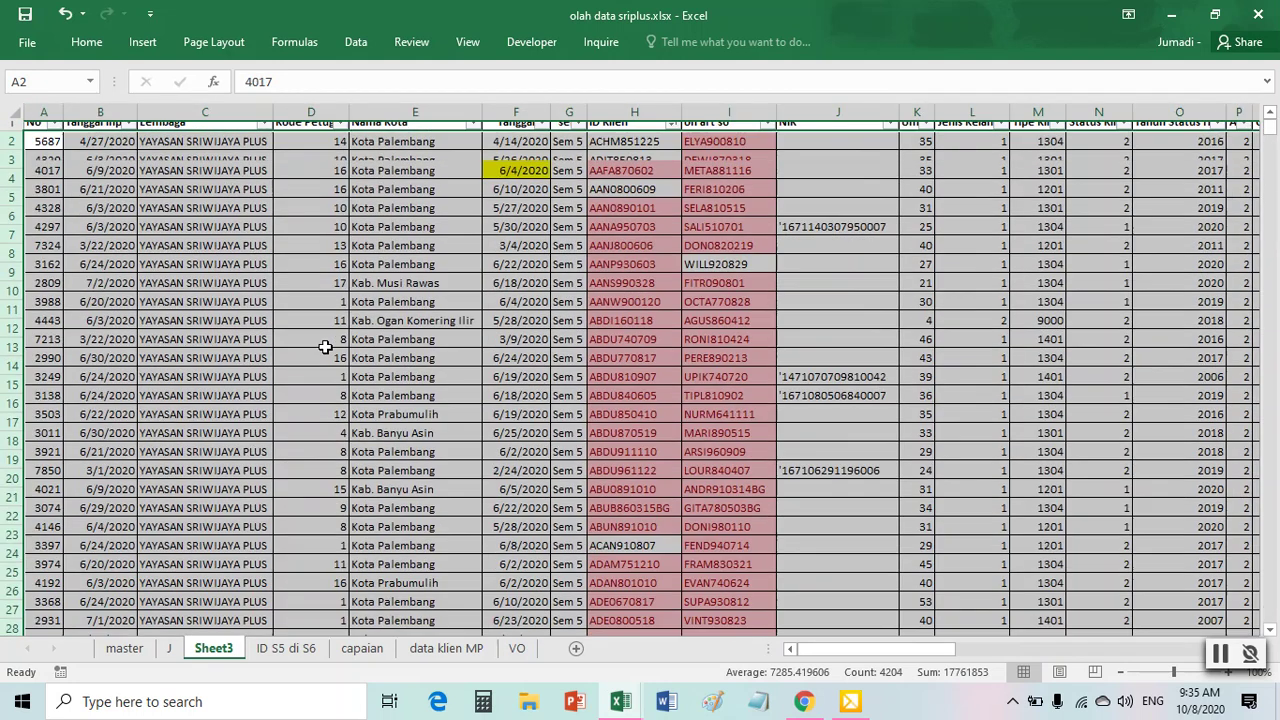
{"action": "left_click", "coordinate": [708, 372]}
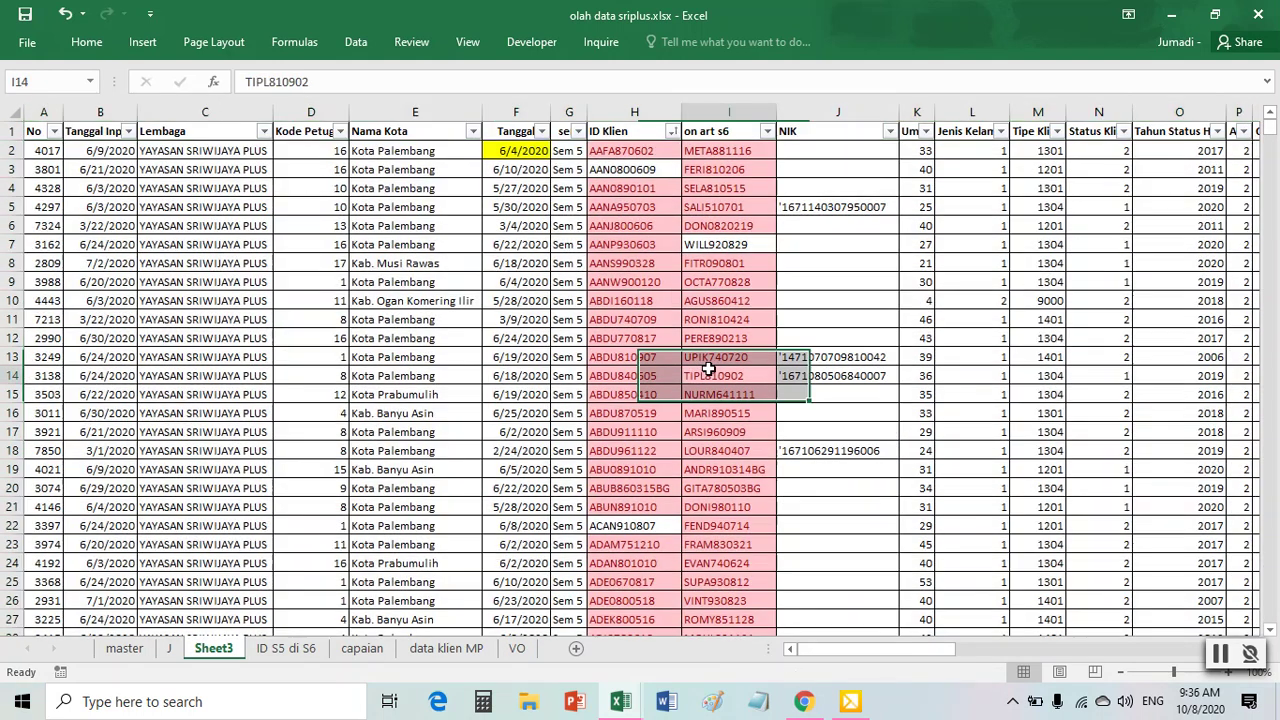
- Delete the on art s6 column I
{"action": "left_click", "coordinate": [710, 113]}
{"action": "right_click", "coordinate": [710, 113]}
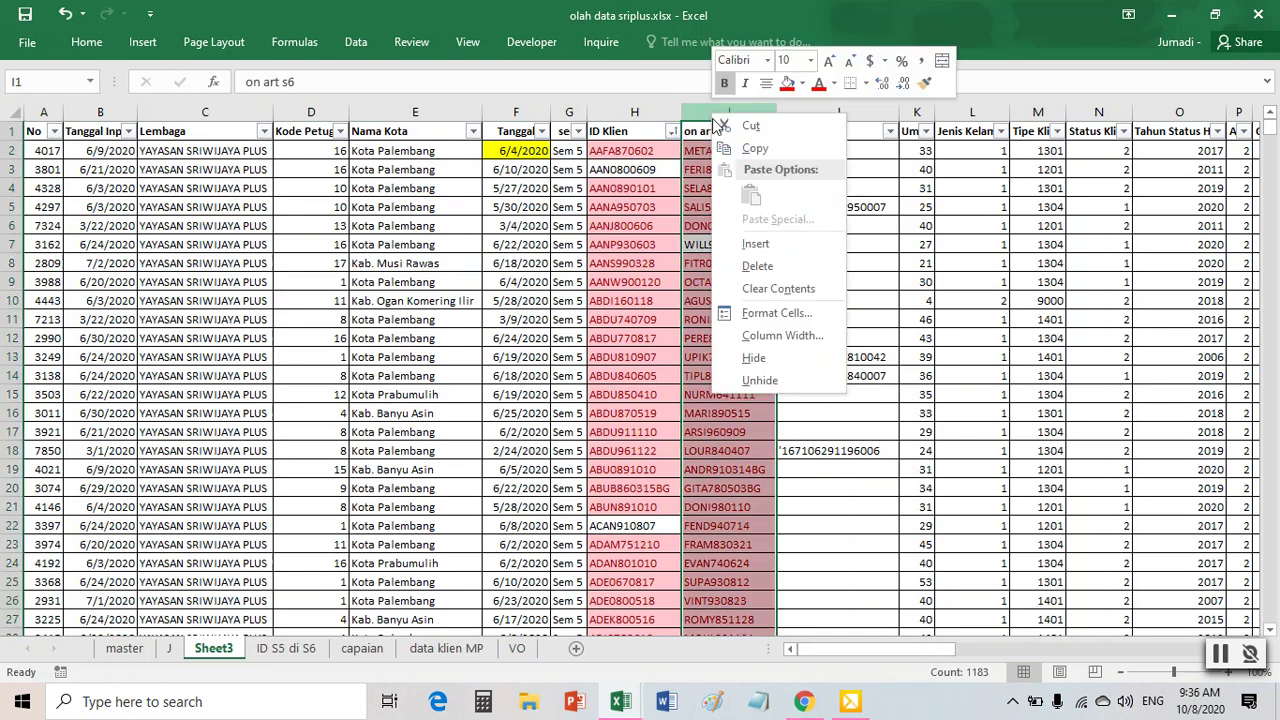
{"action": "left_click", "coordinate": [791, 267]}
{"action": "left_click", "coordinate": [621, 282]}
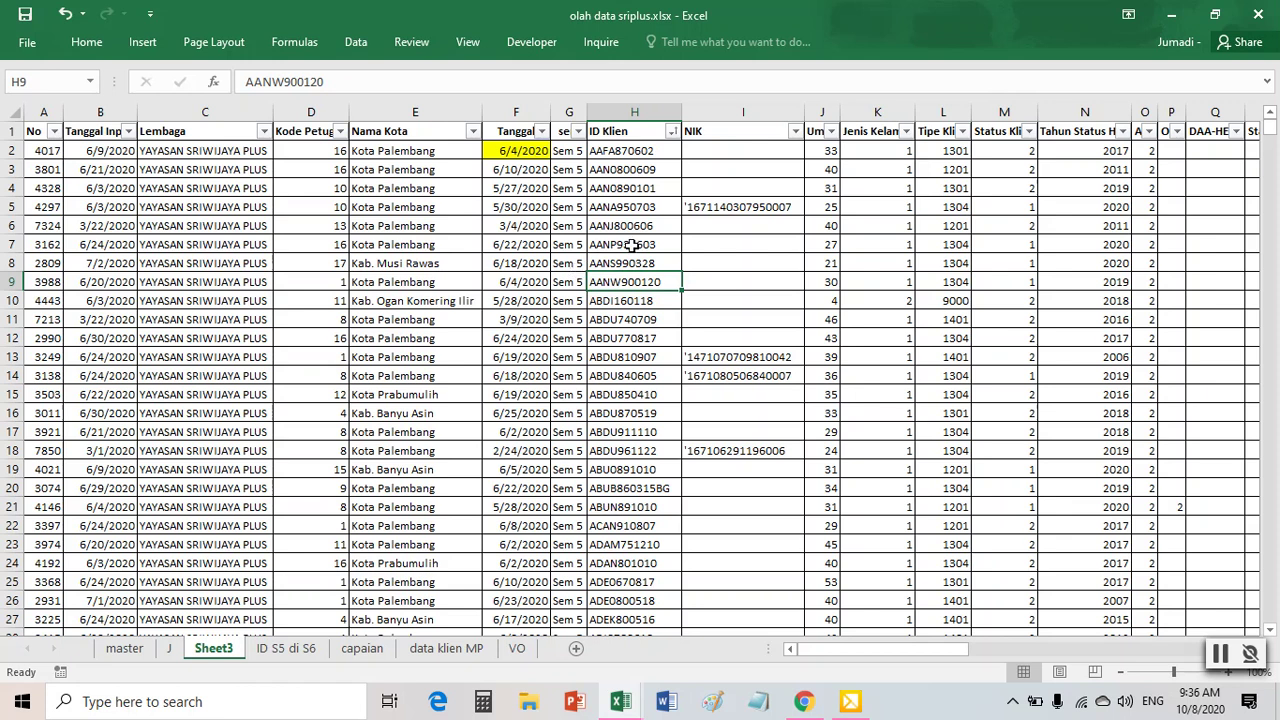
- Rename Sheet3 to K
{"action": "right_click", "coordinate": [200, 655]}
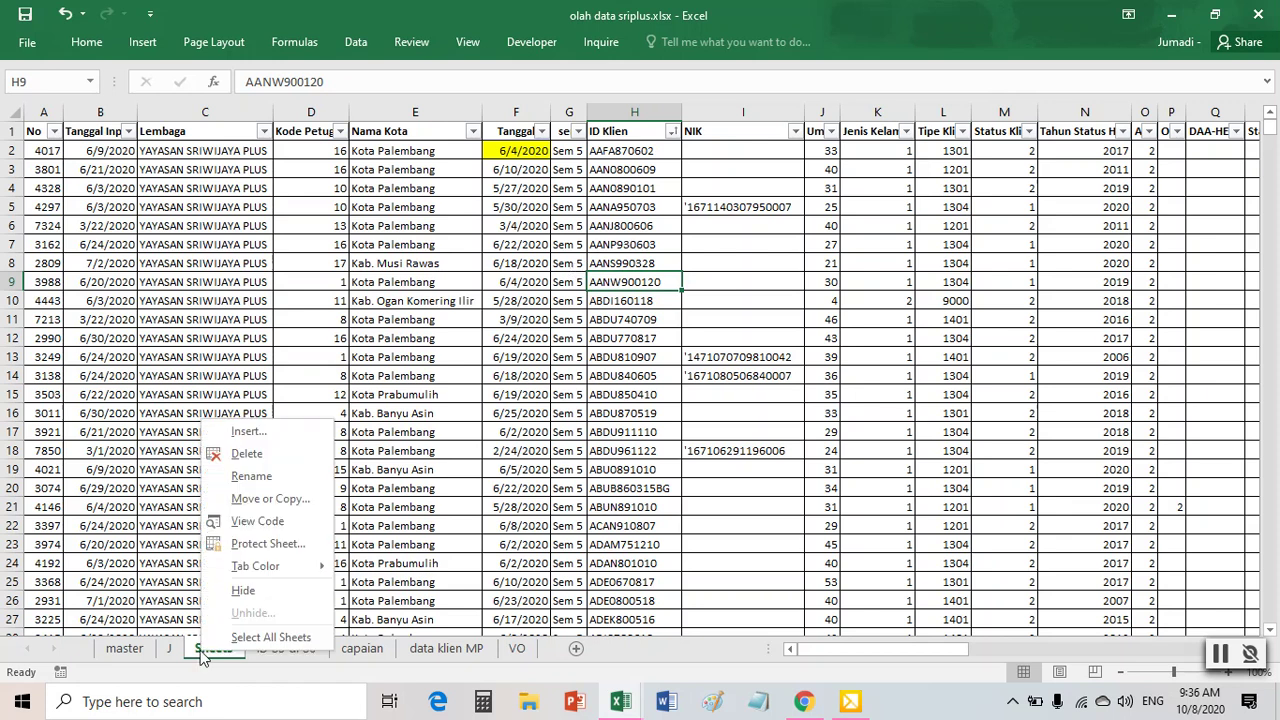
{"action": "left_click", "coordinate": [258, 477]}
{"action": "type", "text": "K"}
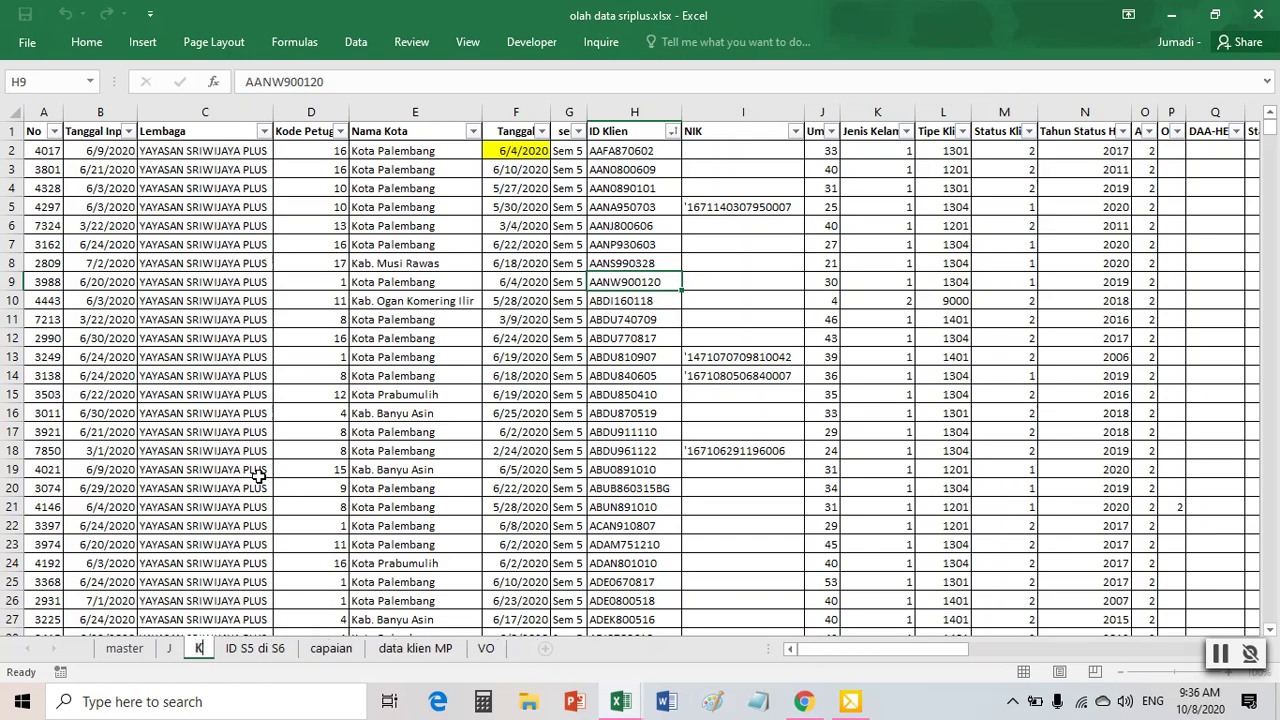
{"action": "left_click", "coordinate": [338, 406]}
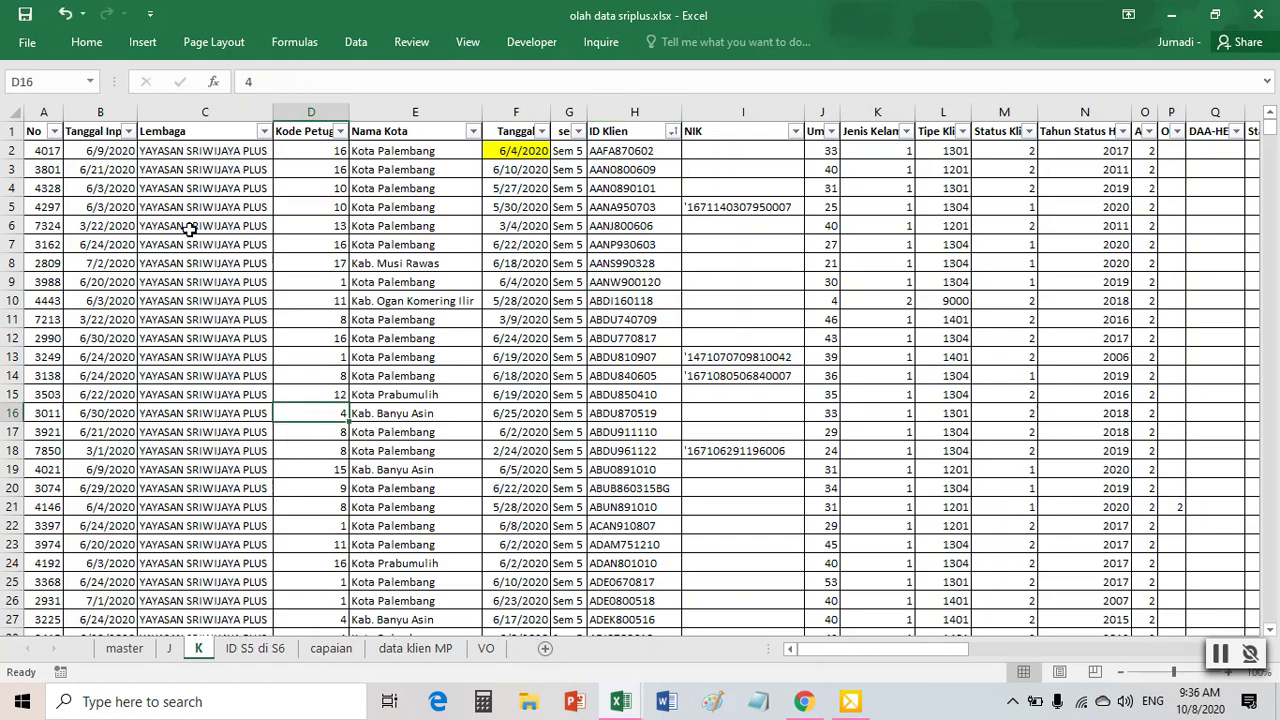
- Insert seven blank columns A–G before the data
{"action": "left_click_drag", "start_coordinate": [44, 111], "coordinate": [566, 116]}
{"action": "right_click", "coordinate": [562, 117]}
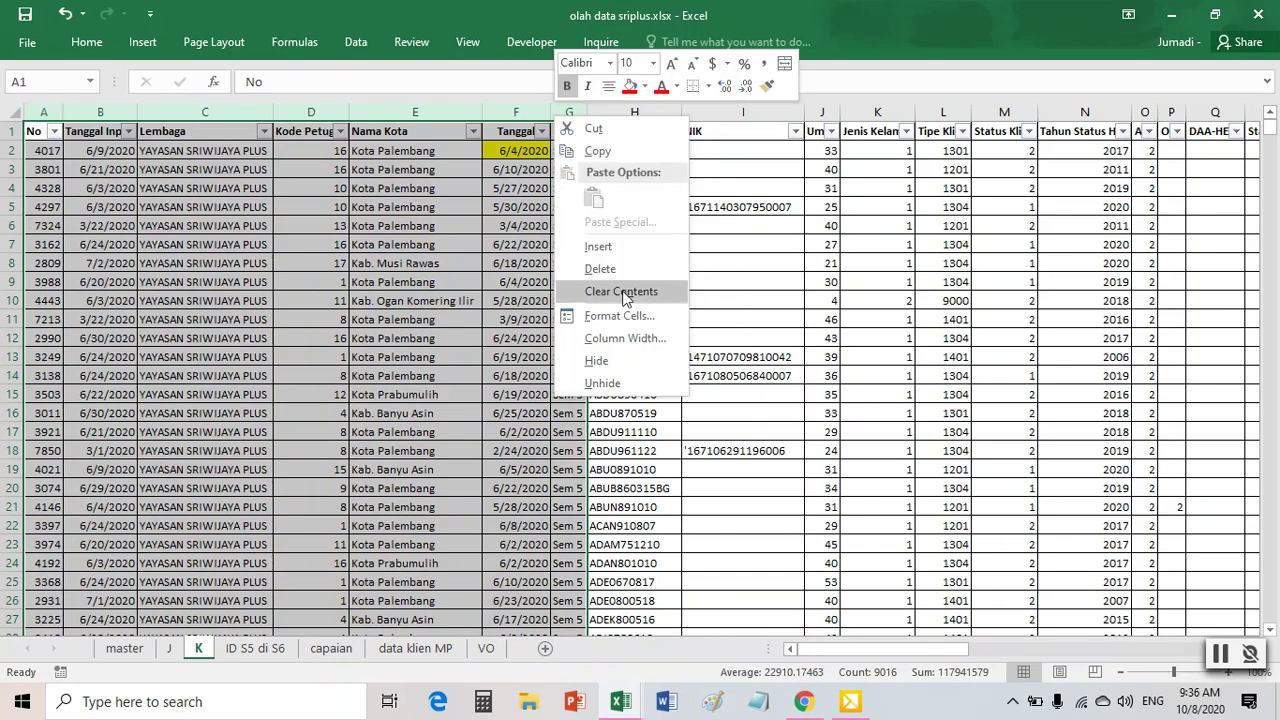
{"action": "left_click", "coordinate": [598, 246]}
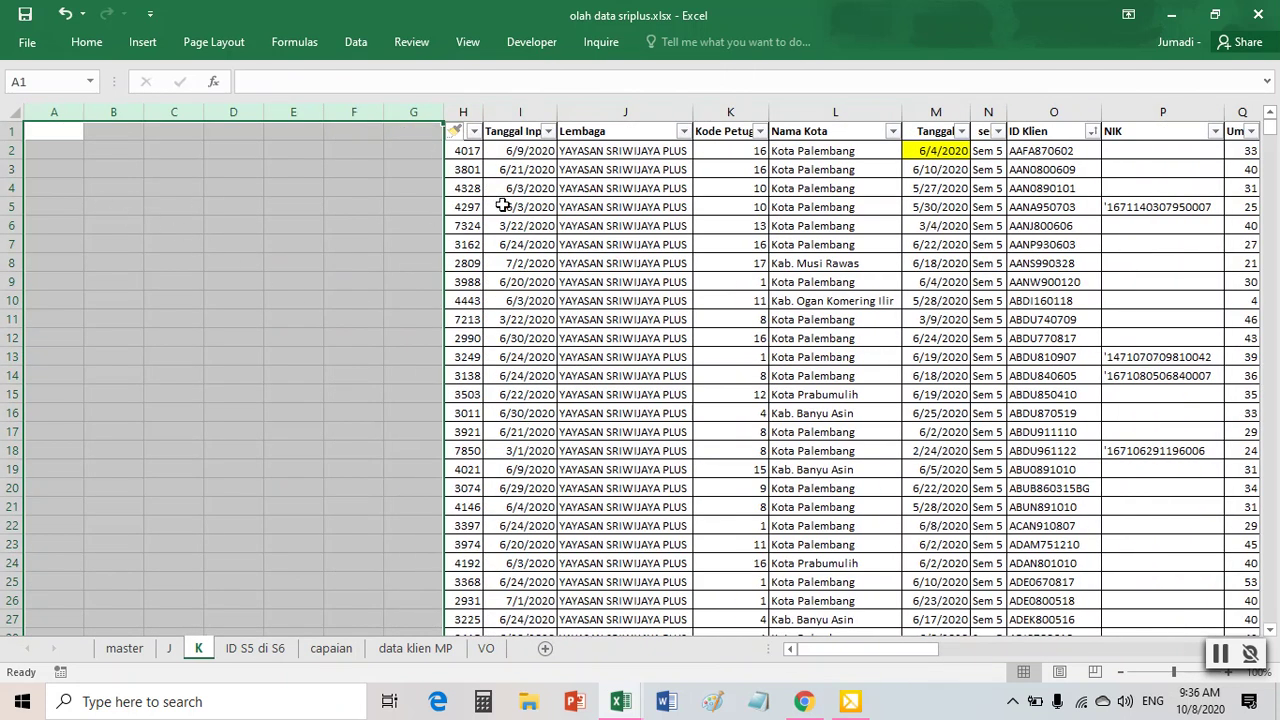
- Build a PivotTable at K!$A$1 counting ID Klien per Nama Kota, totalling 1287
{"action": "left_click", "coordinate": [578, 240]}
{"action": "left_click", "coordinate": [142, 42]}
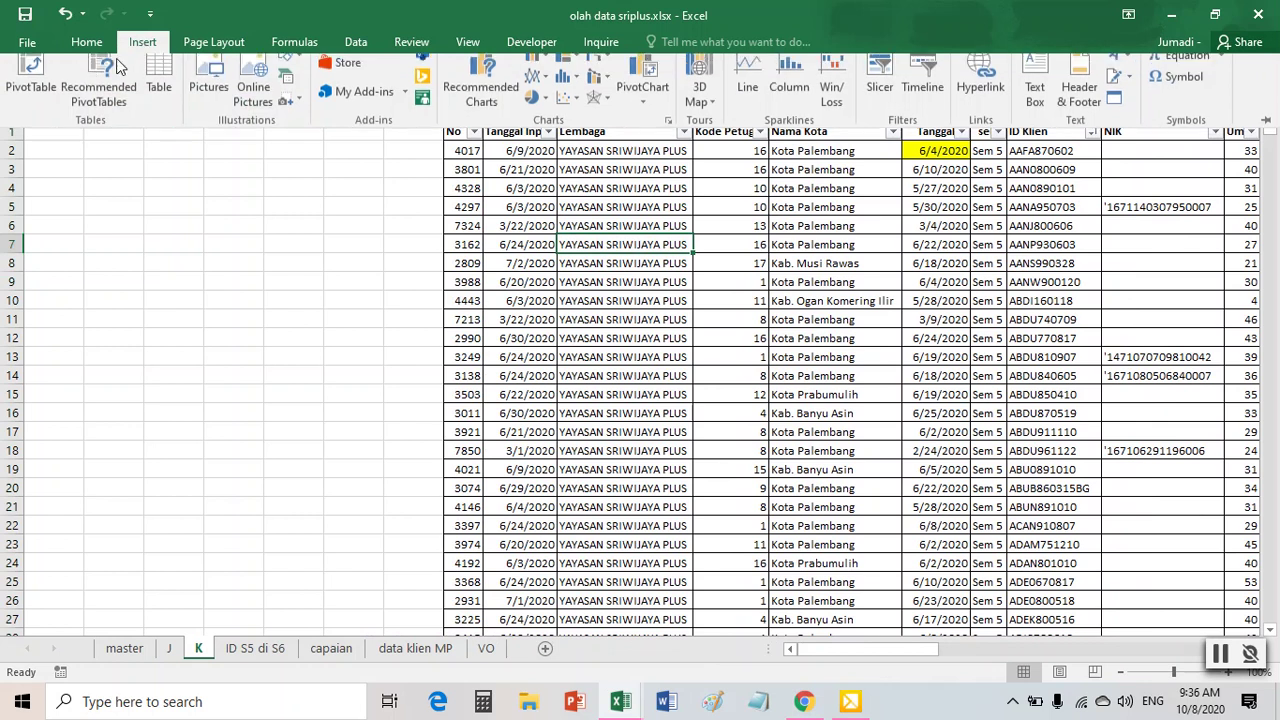
{"action": "left_click", "coordinate": [28, 90]}
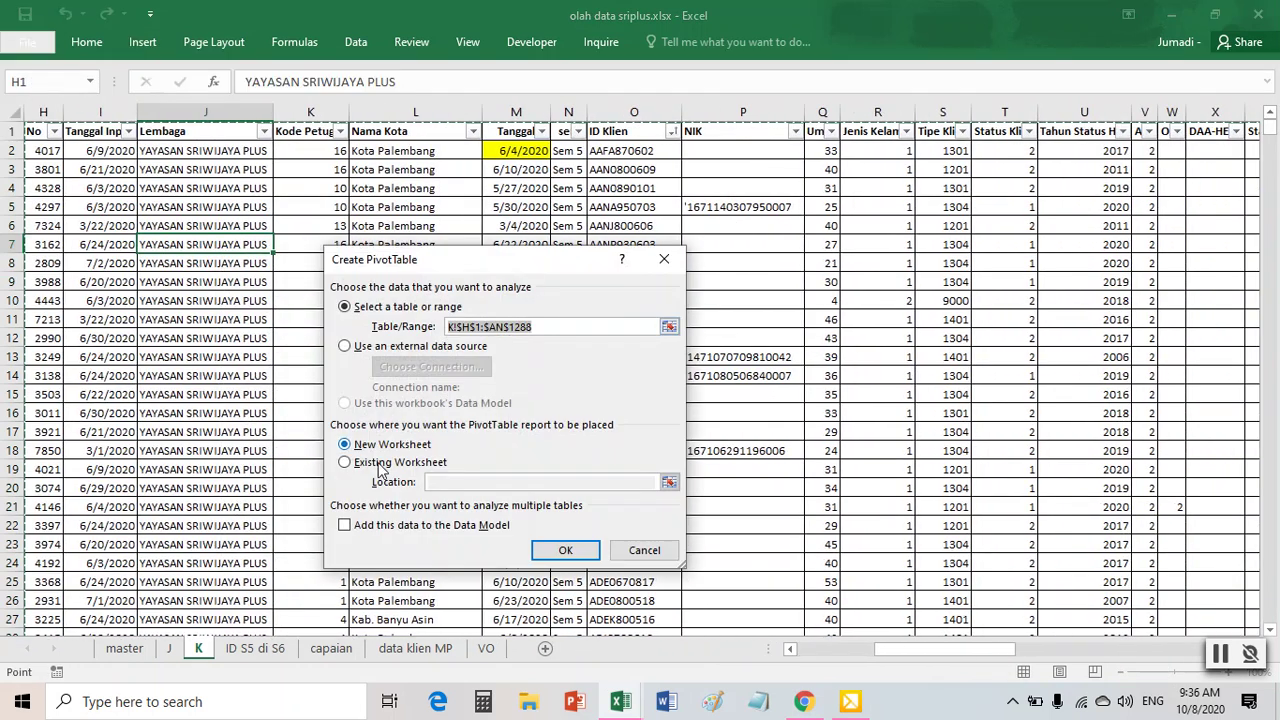
{"action": "left_click", "coordinate": [382, 465]}
{"action": "left_click", "coordinate": [668, 483]}
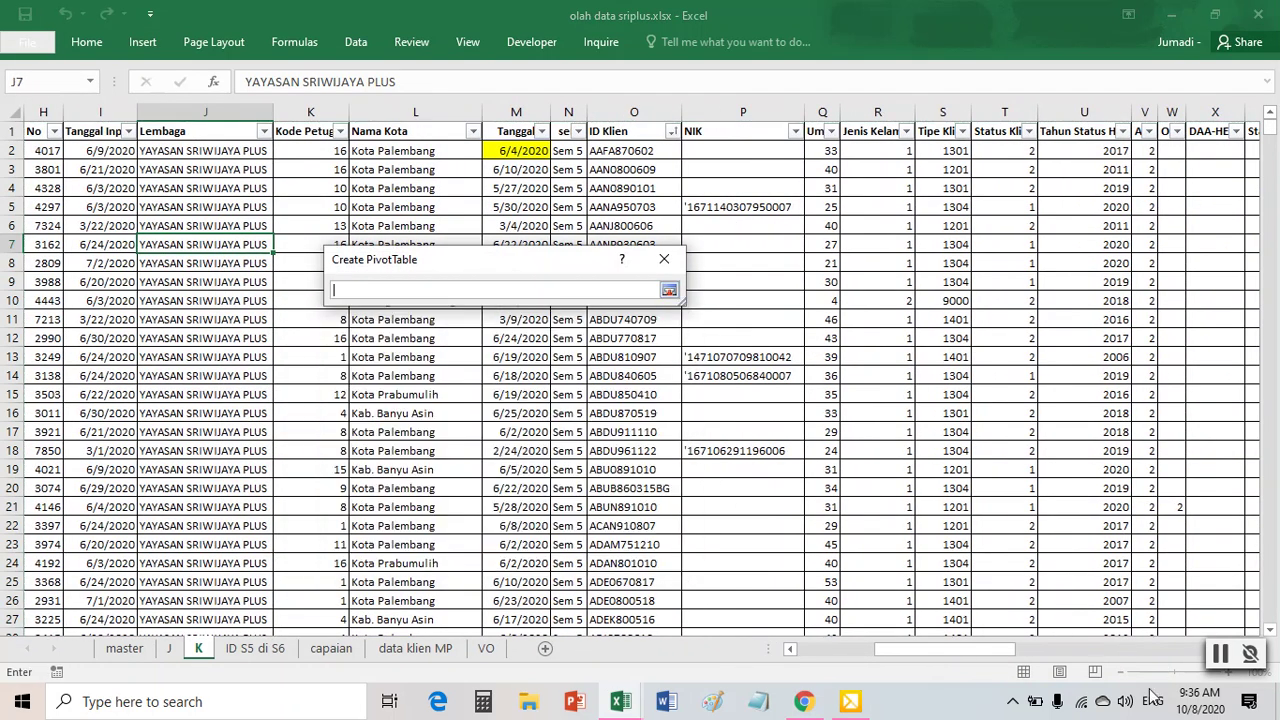
{"action": "left_click_drag", "start_coordinate": [1000, 650], "coordinate": [921, 648]}
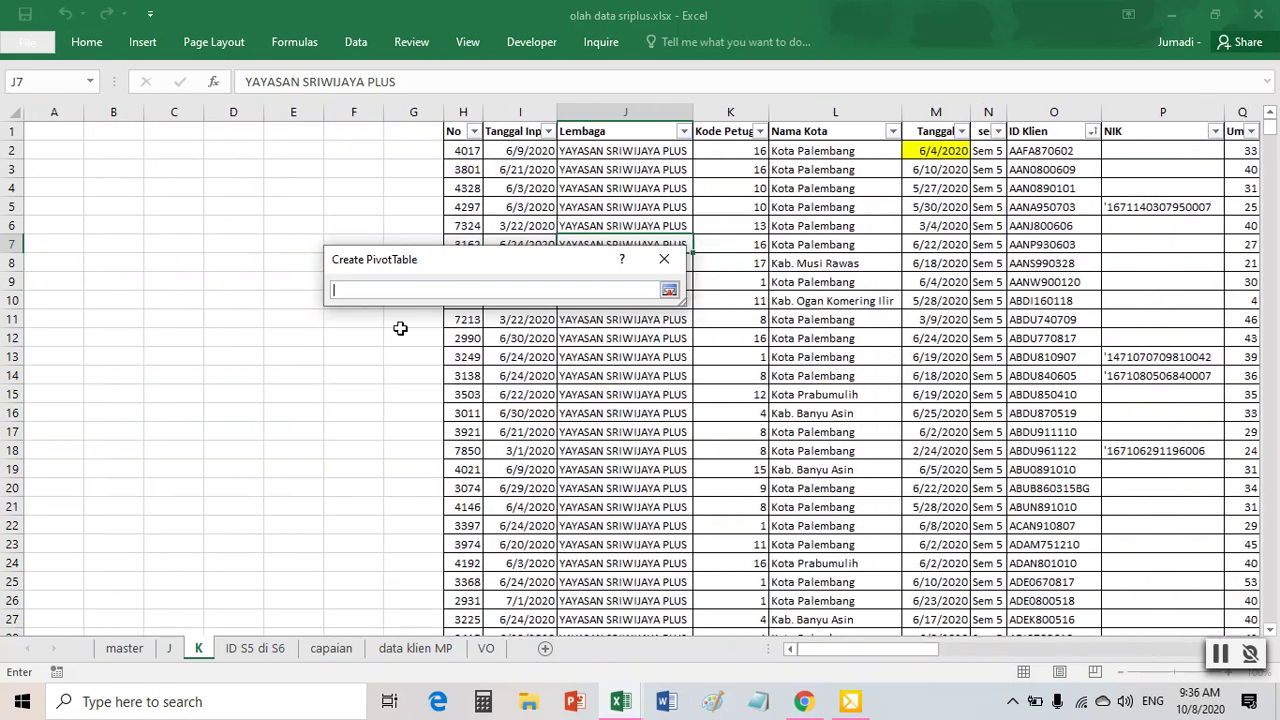
{"action": "left_click", "coordinate": [59, 133]}
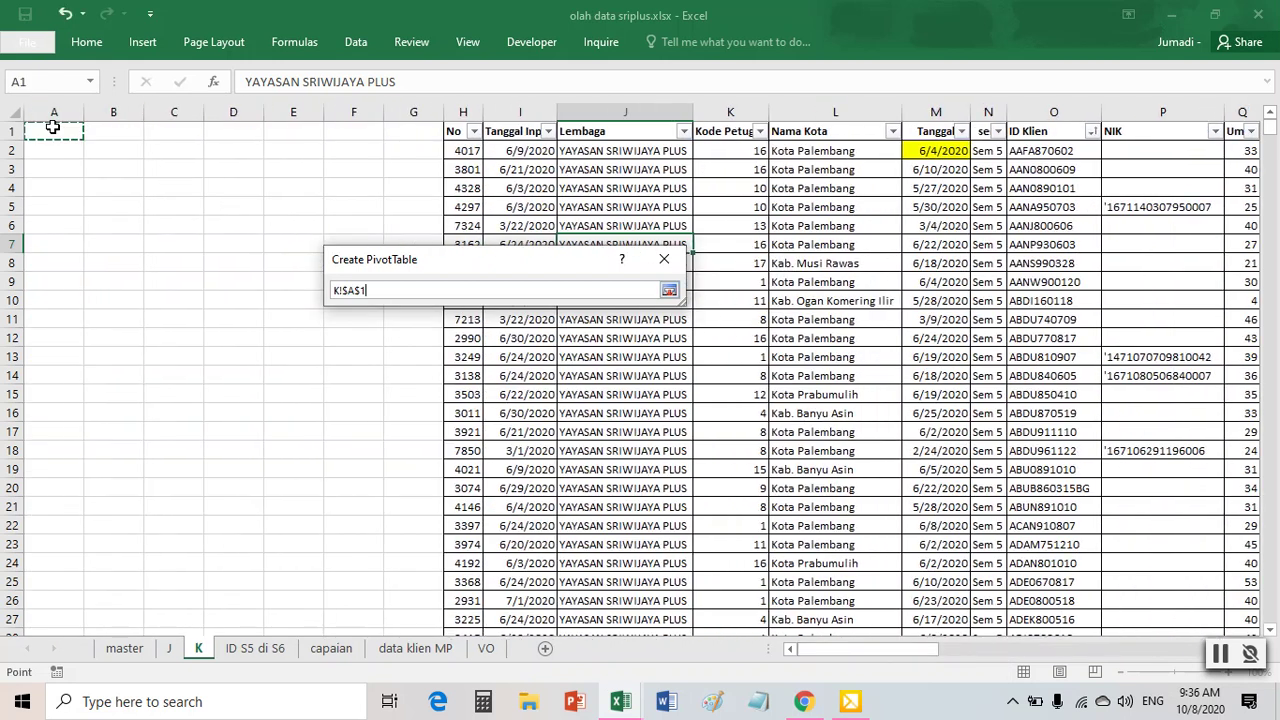
{"action": "left_click", "coordinate": [668, 291]}
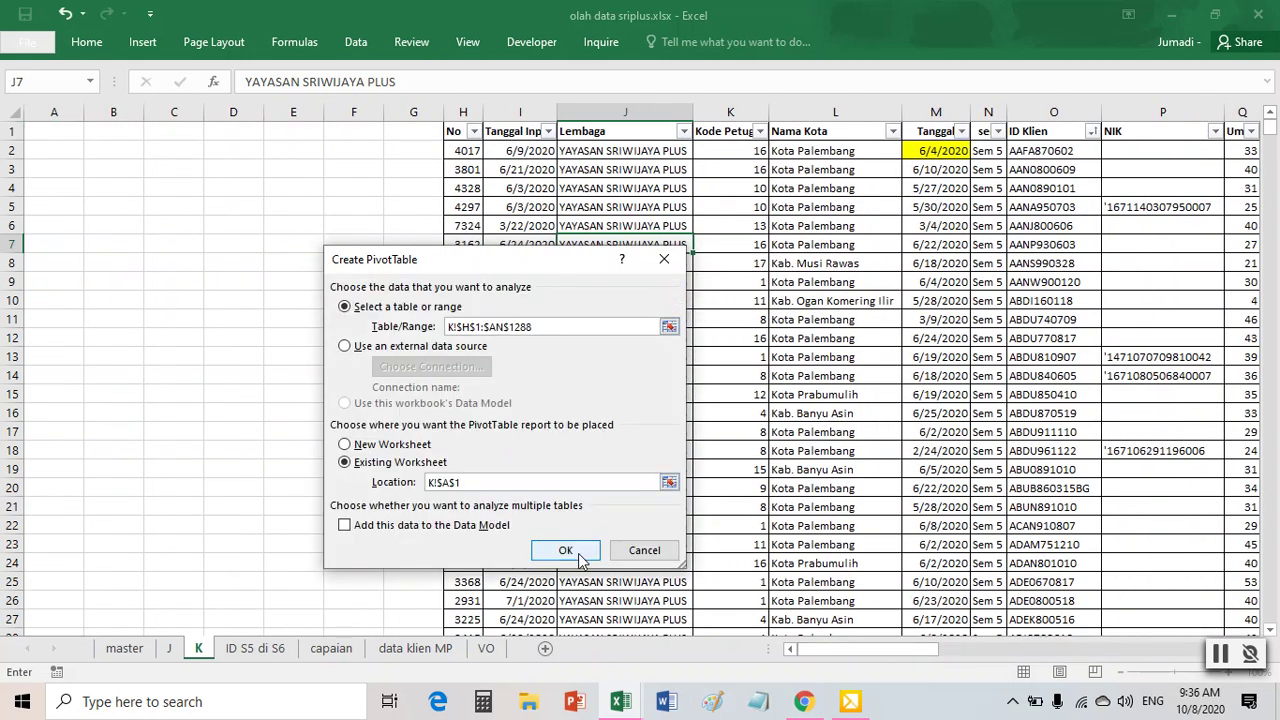
{"action": "left_click", "coordinate": [565, 550]}
{"action": "left_click_drag", "start_coordinate": [953, 357], "coordinate": [1148, 565]}
{"action": "left_click_drag", "start_coordinate": [928, 300], "coordinate": [1105, 435]}
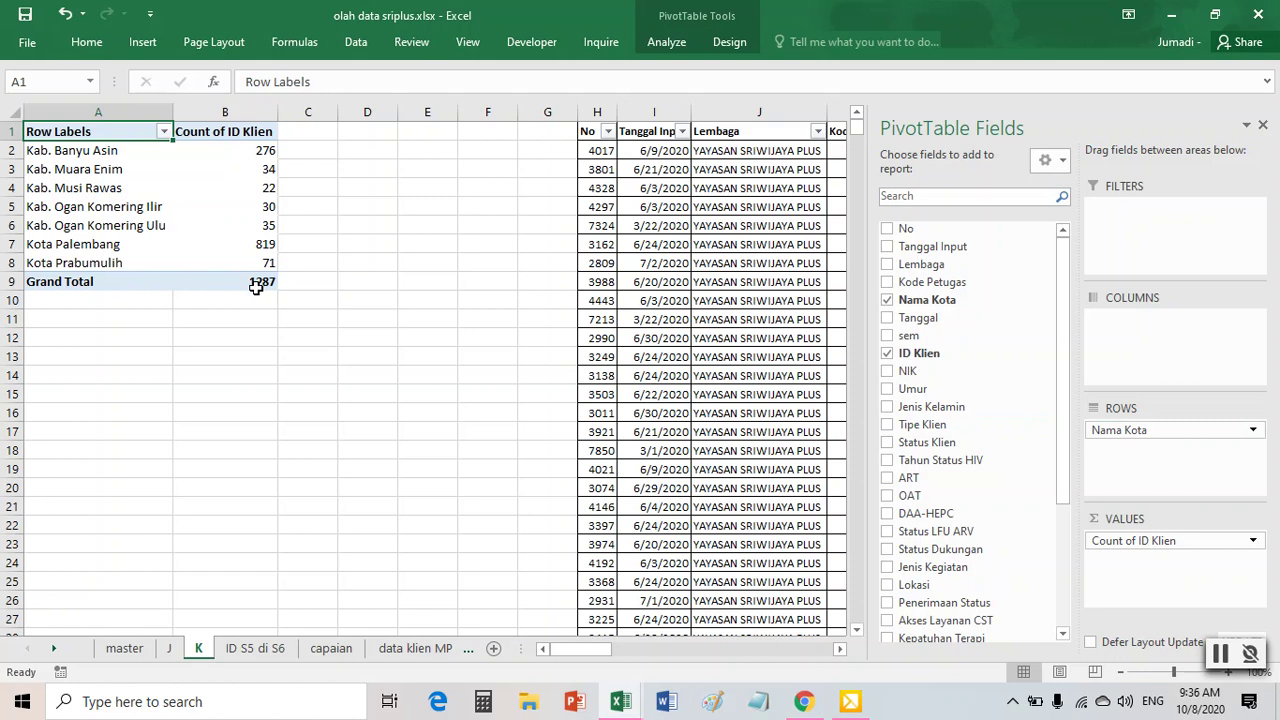
- In the progress report workbook, check the per-city counts K240:K246 and fill K1 red
{"action": "mouse_move", "coordinate": [620, 701]}
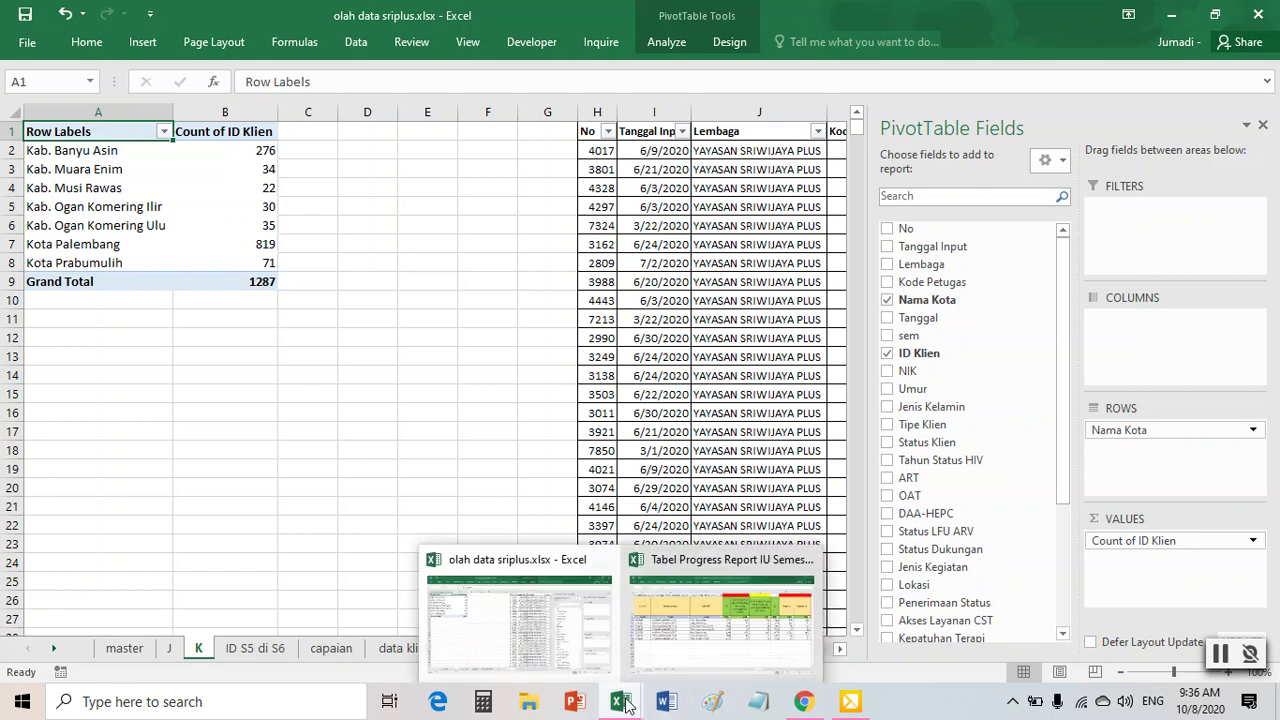
{"action": "left_click", "coordinate": [716, 650]}
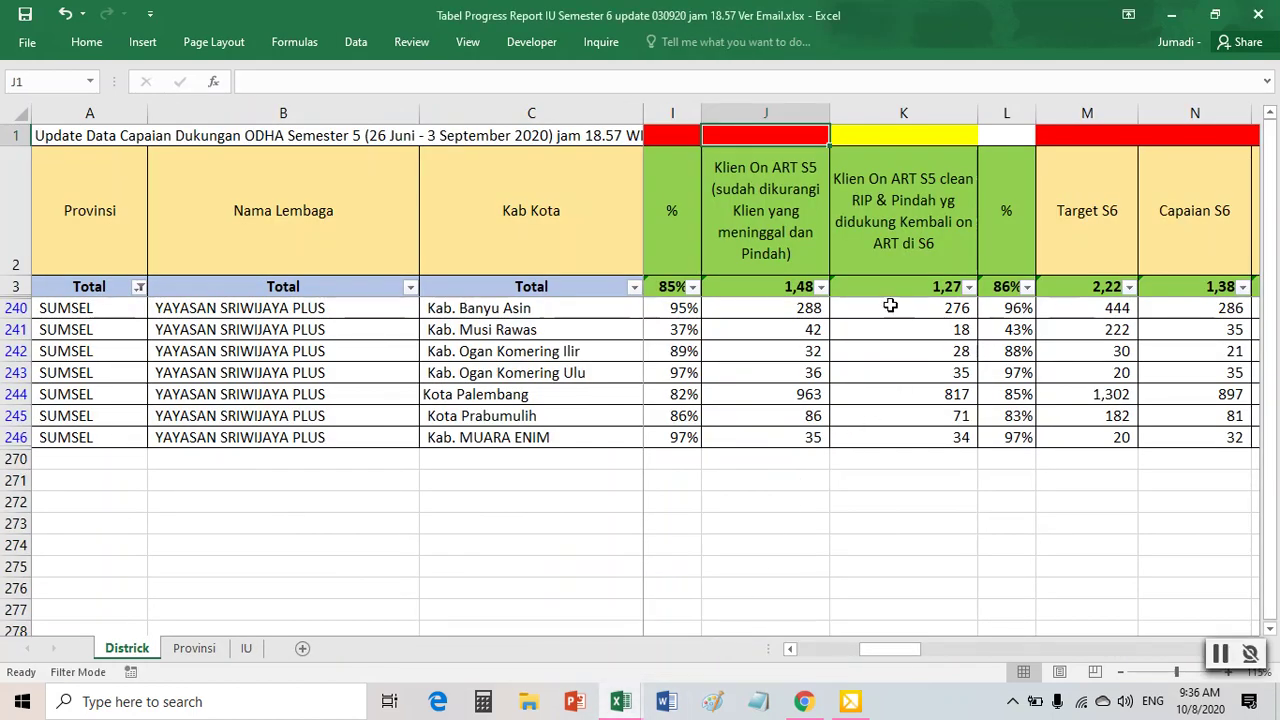
{"action": "left_click_drag", "start_coordinate": [890, 305], "coordinate": [908, 440]}
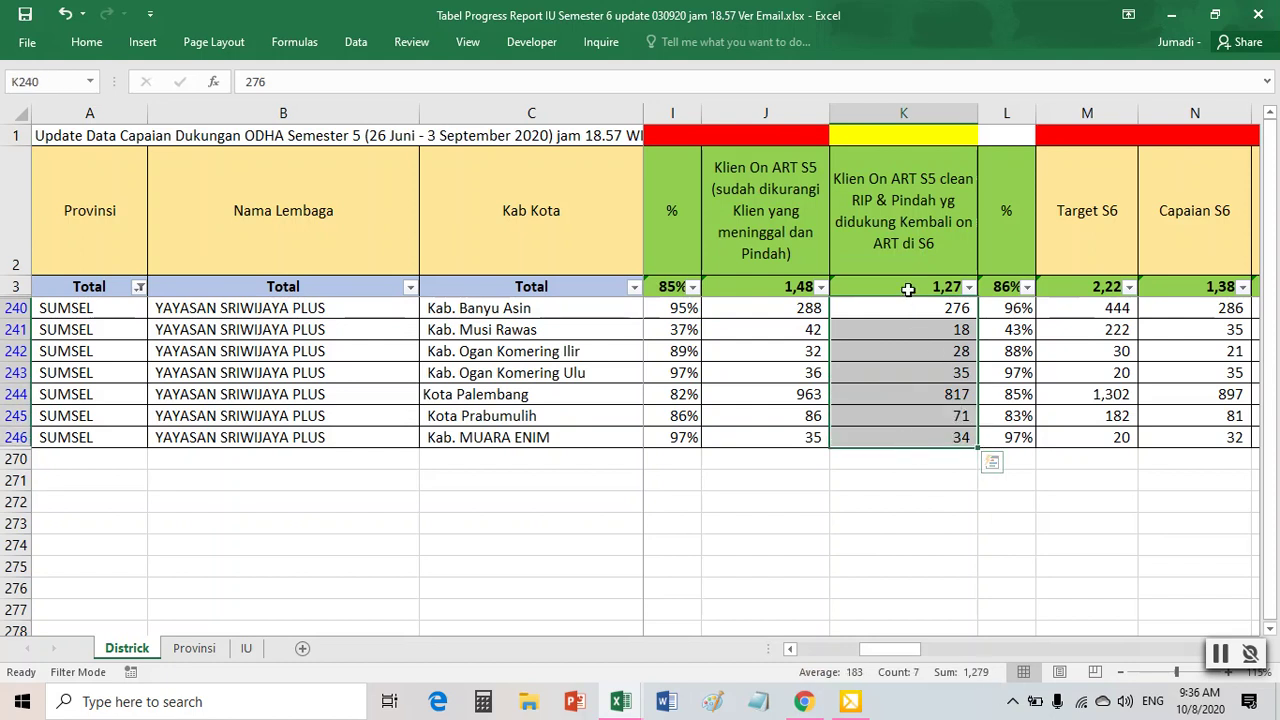
{"action": "left_click", "coordinate": [877, 131]}
{"action": "right_click", "coordinate": [877, 131]}
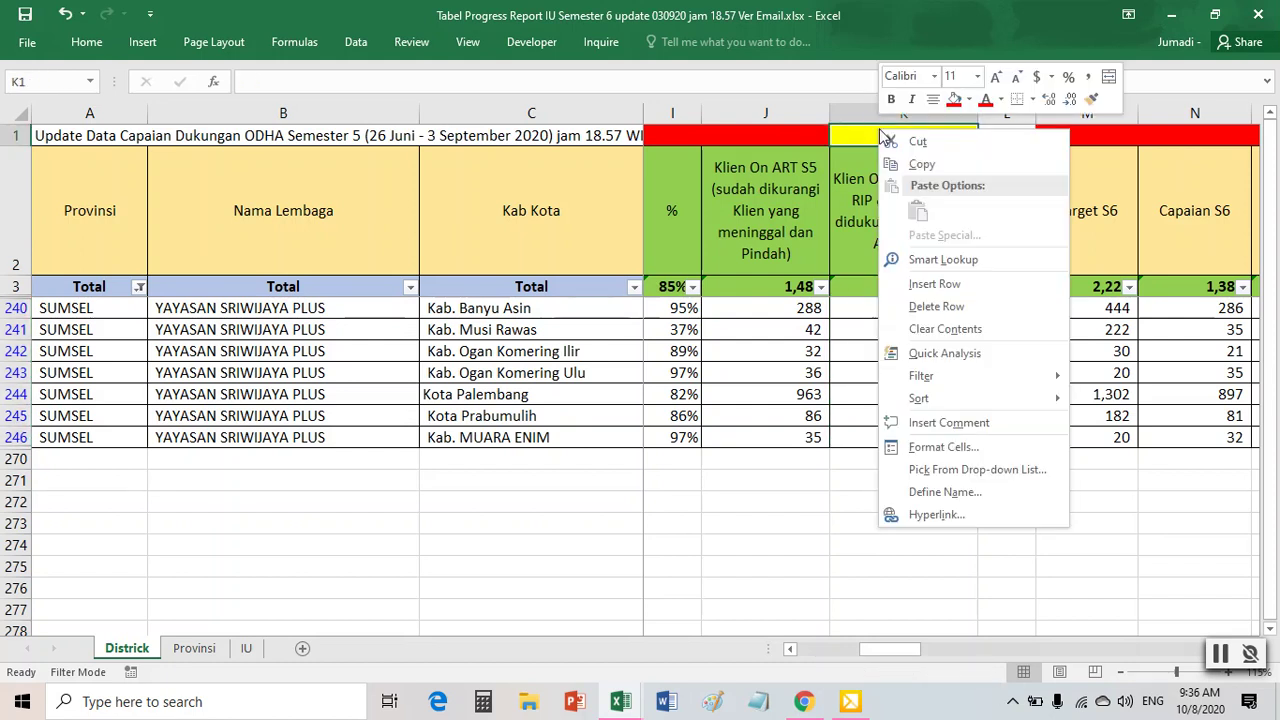
{"action": "left_click", "coordinate": [960, 100]}
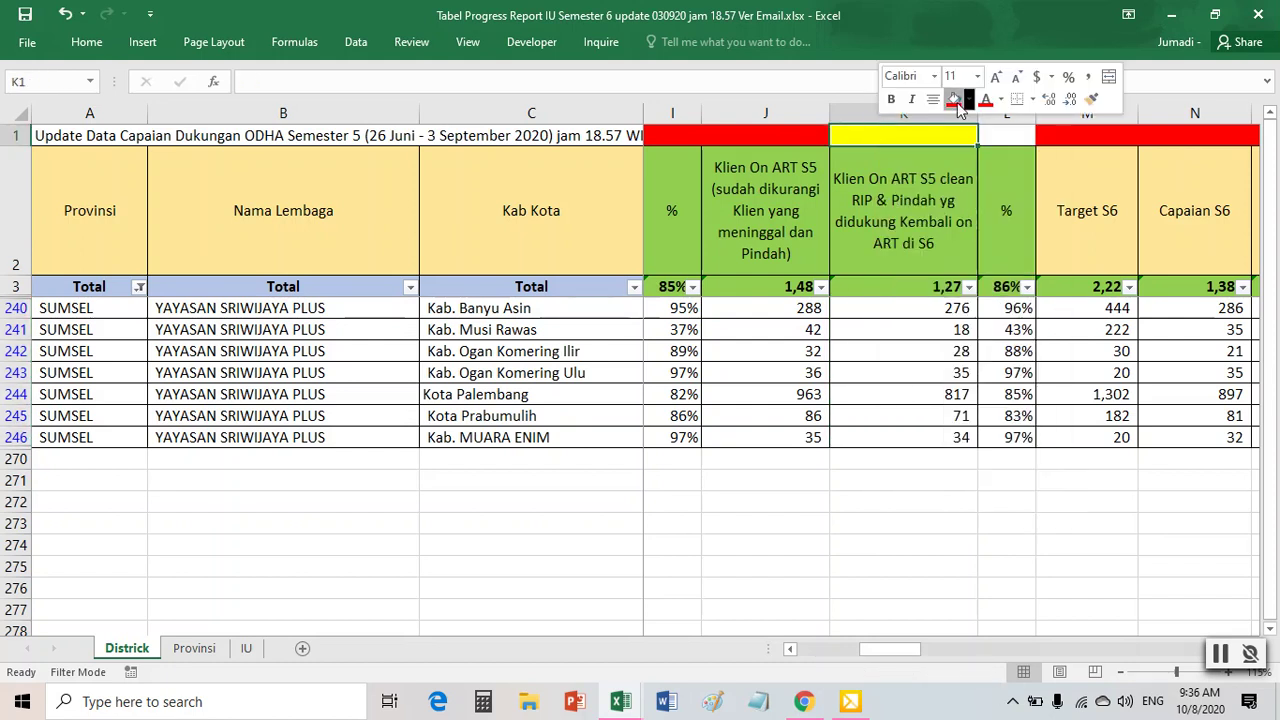
- Review the report's header row, comparing the Klien baru yg didukung S6, S2 and T2 headers
{"action": "left_click", "coordinate": [908, 203]}
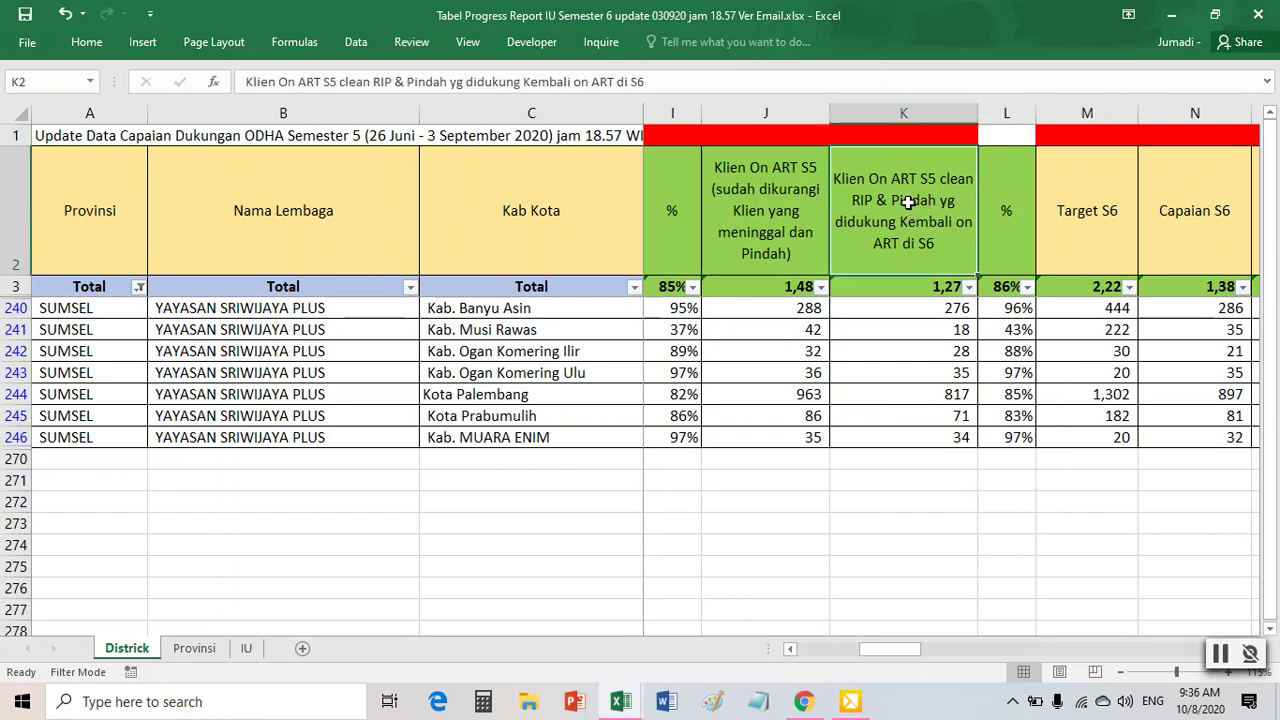
{"action": "key", "text": "Right"}
{"action": "key", "text": "Right"}
{"action": "key", "text": "Right"}
{"action": "key", "text": "Right"}
{"action": "key", "text": "Right"}
{"action": "key", "text": "Right"}
{"action": "key", "text": "Right"}
{"action": "key", "text": "Right"}
{"action": "key", "text": "Right"}
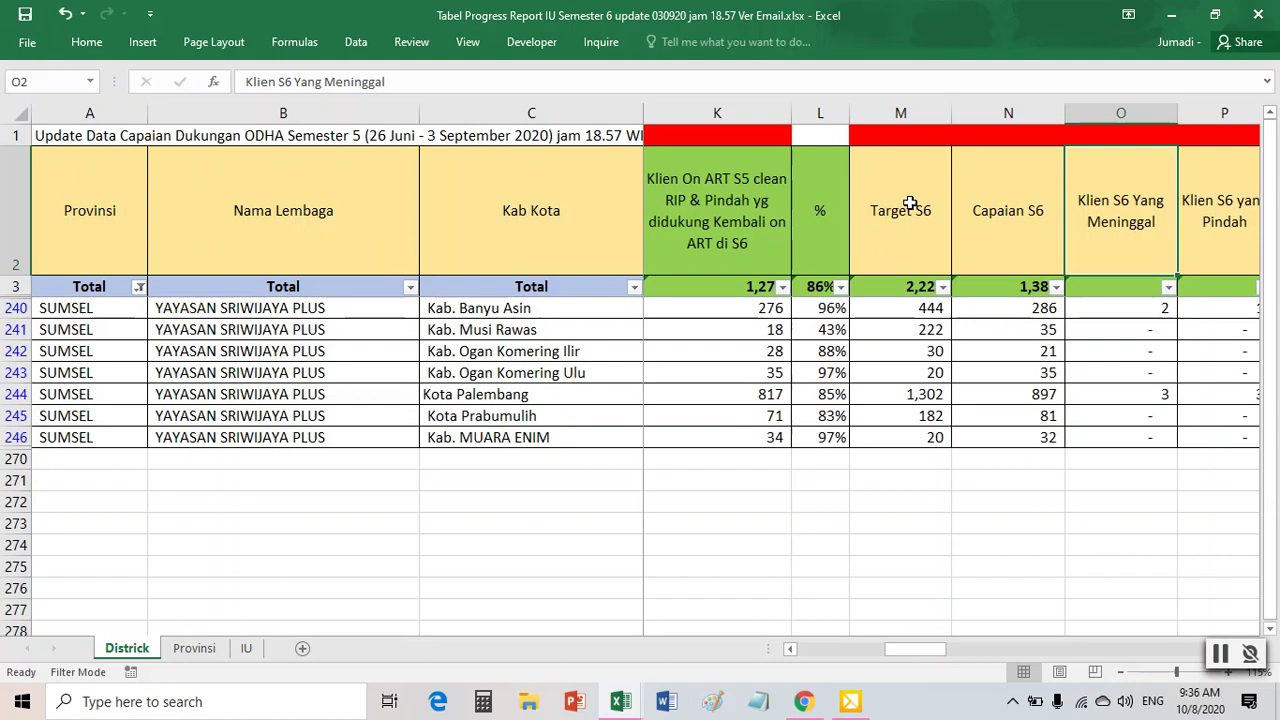
{"action": "key", "text": "Right"}
{"action": "key", "text": "Right"}
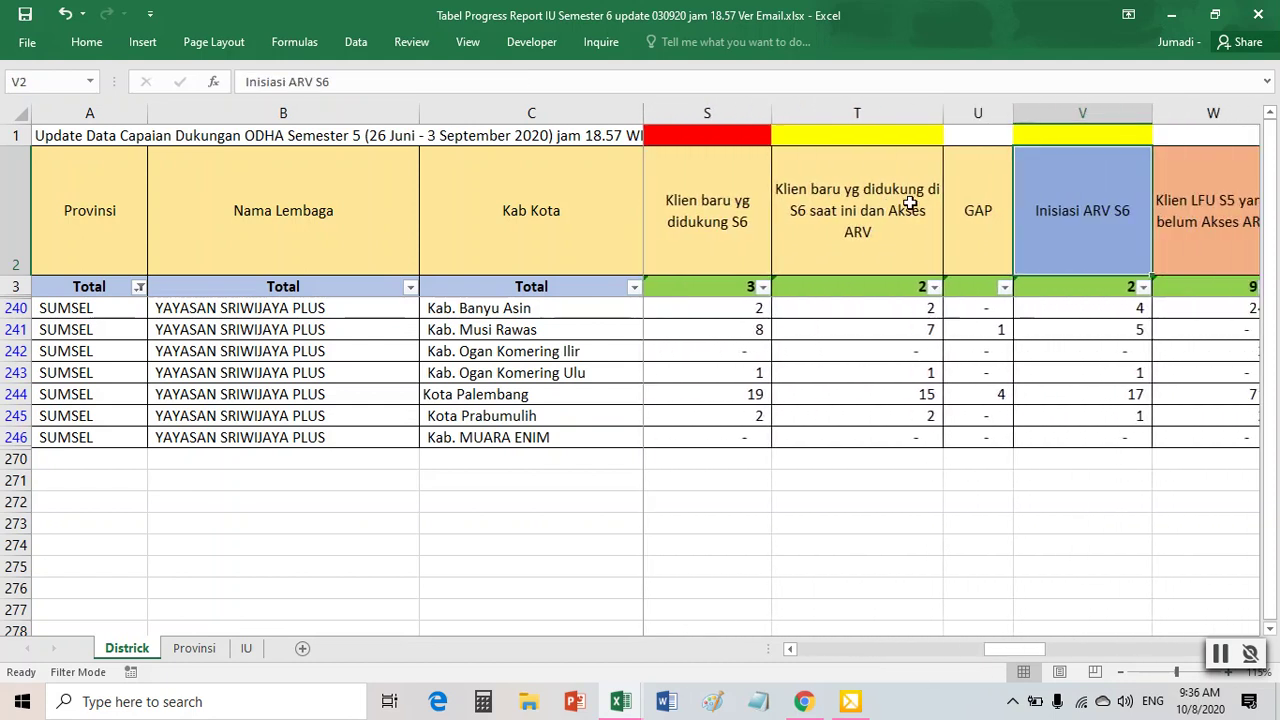
{"action": "left_click", "coordinate": [740, 205]}
{"action": "left_click", "coordinate": [880, 240]}
{"action": "left_click", "coordinate": [751, 245]}
{"action": "left_click", "coordinate": [849, 237]}
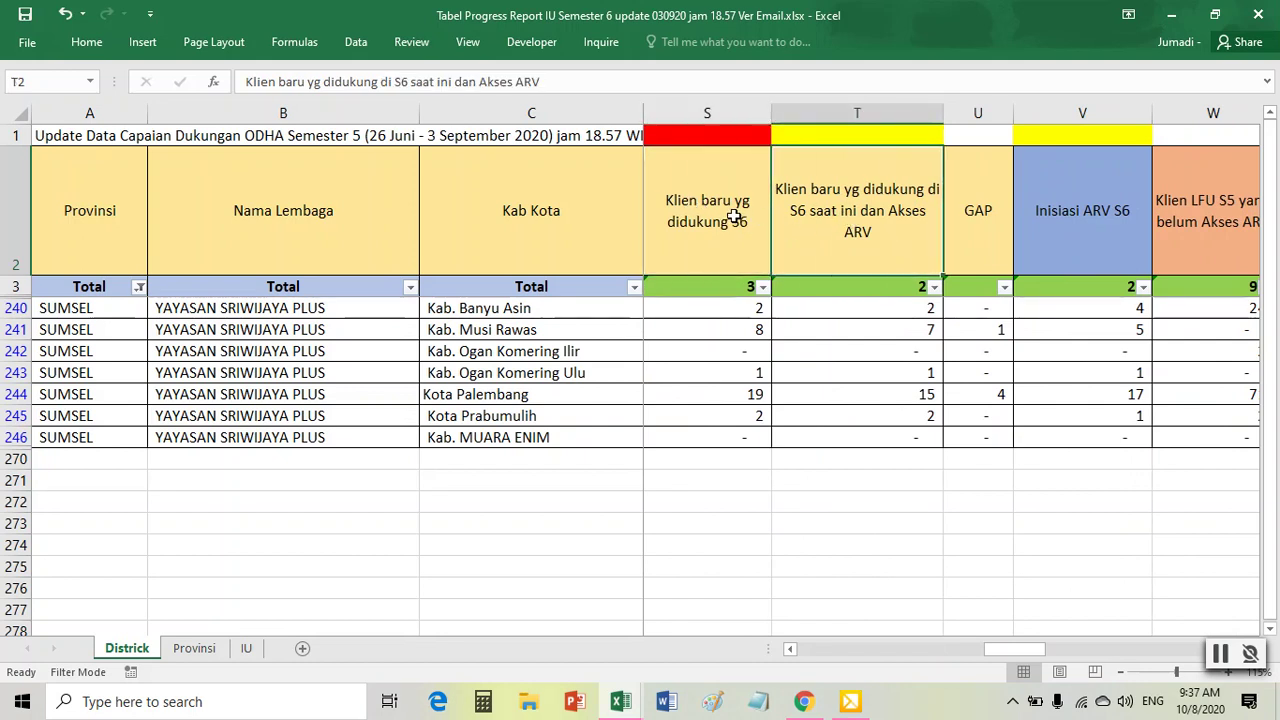
{"action": "left_click", "coordinate": [737, 222]}
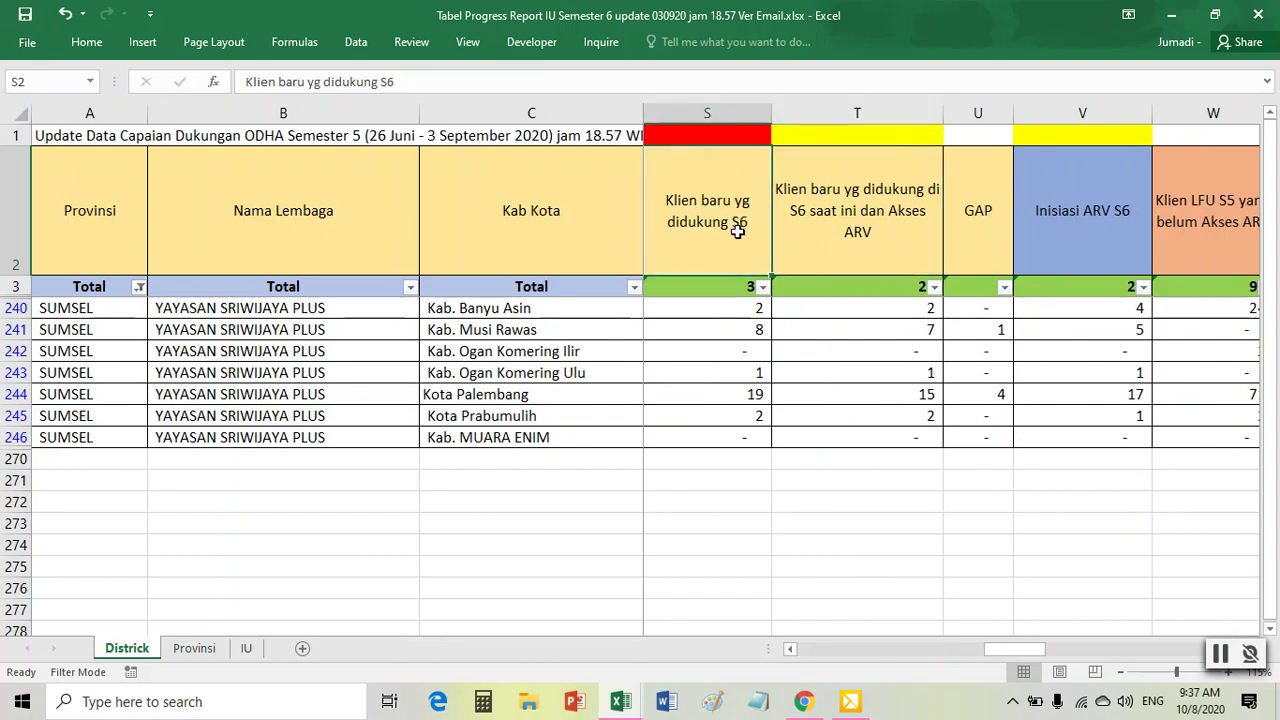
{"action": "left_click", "coordinate": [856, 234]}
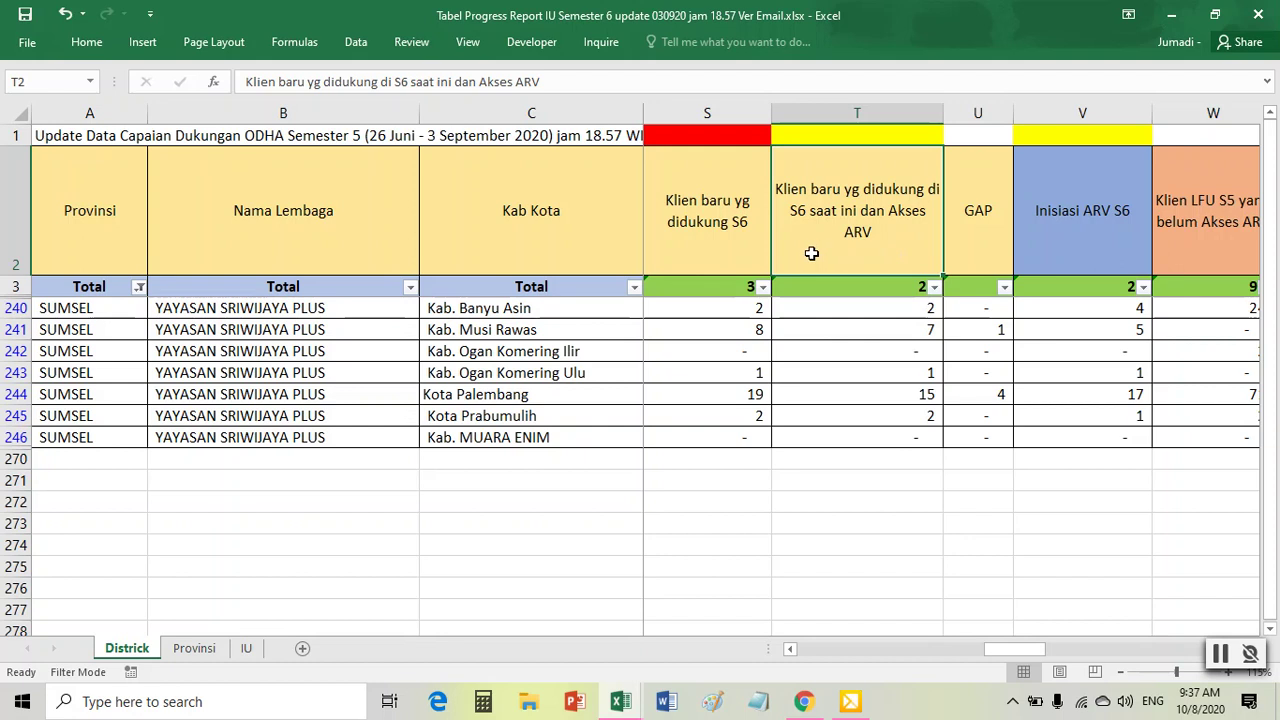
{"action": "left_click", "coordinate": [740, 241]}
{"action": "left_click", "coordinate": [838, 233]}
- Return to olah data sriplus.xlsx, close the PivotTable field list and show the master sheet
{"action": "mouse_move", "coordinate": [630, 708]}
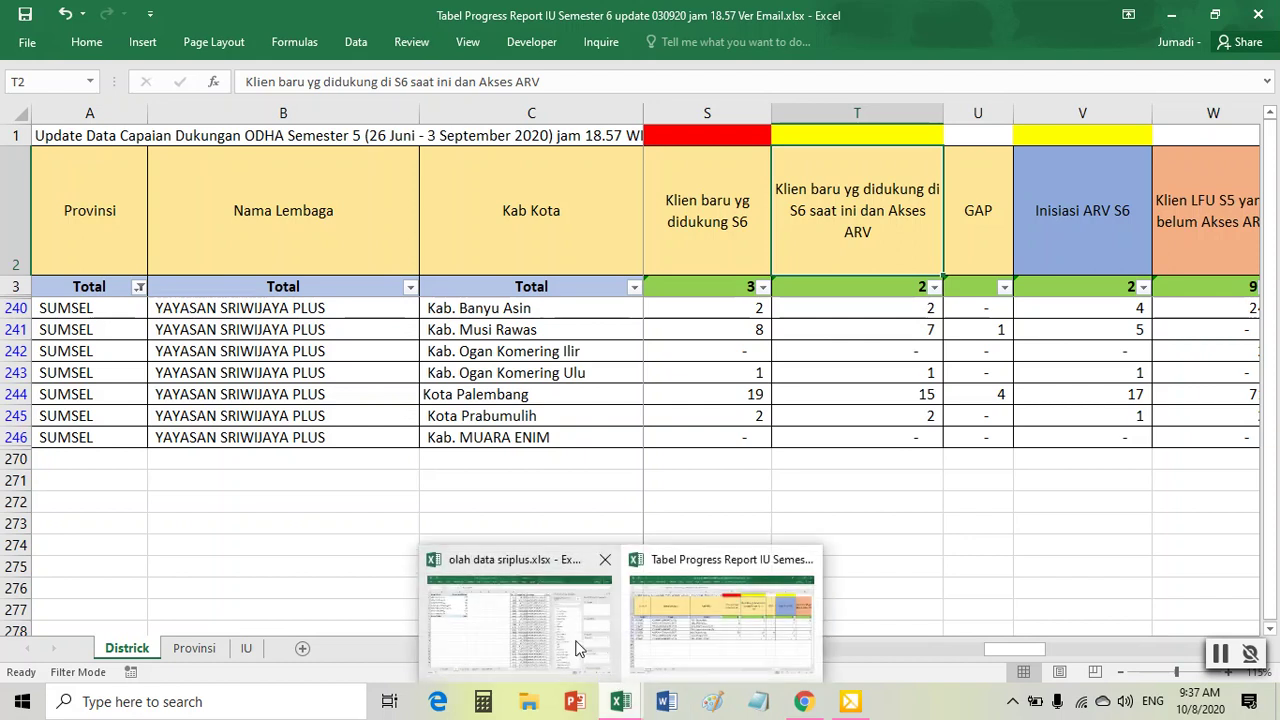
{"action": "left_click", "coordinate": [596, 662]}
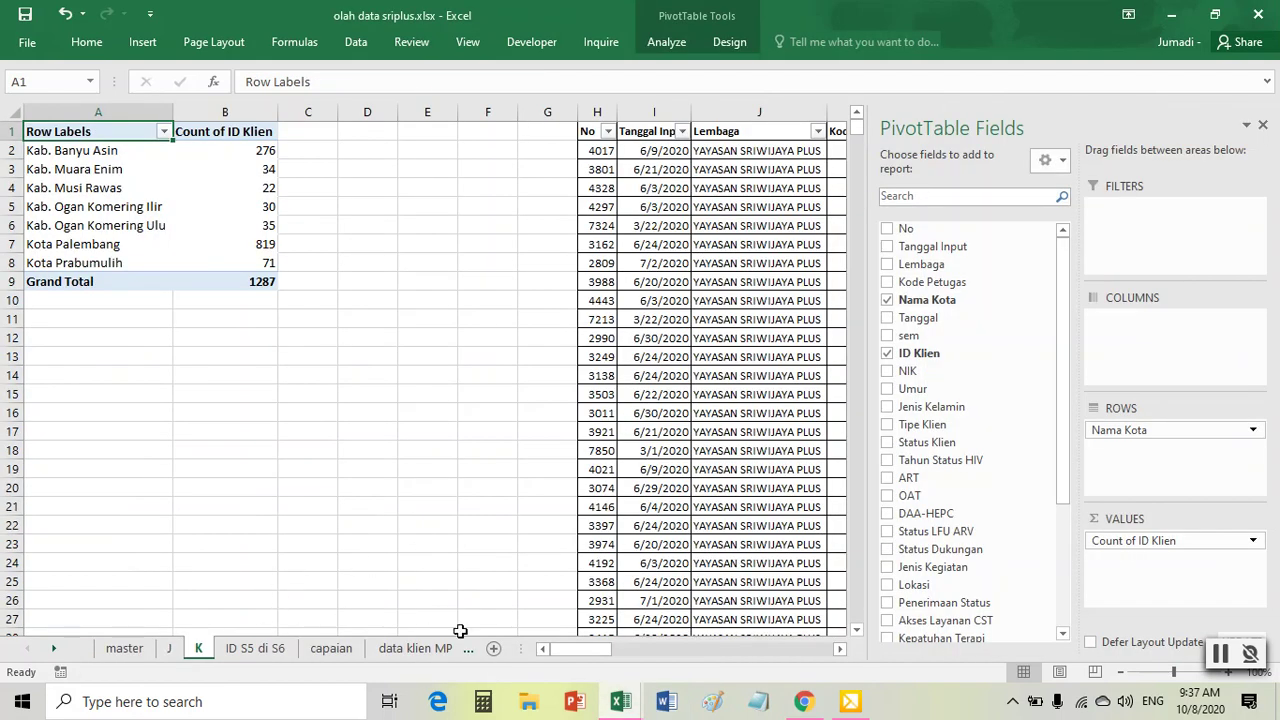
{"action": "left_click", "coordinate": [353, 466]}
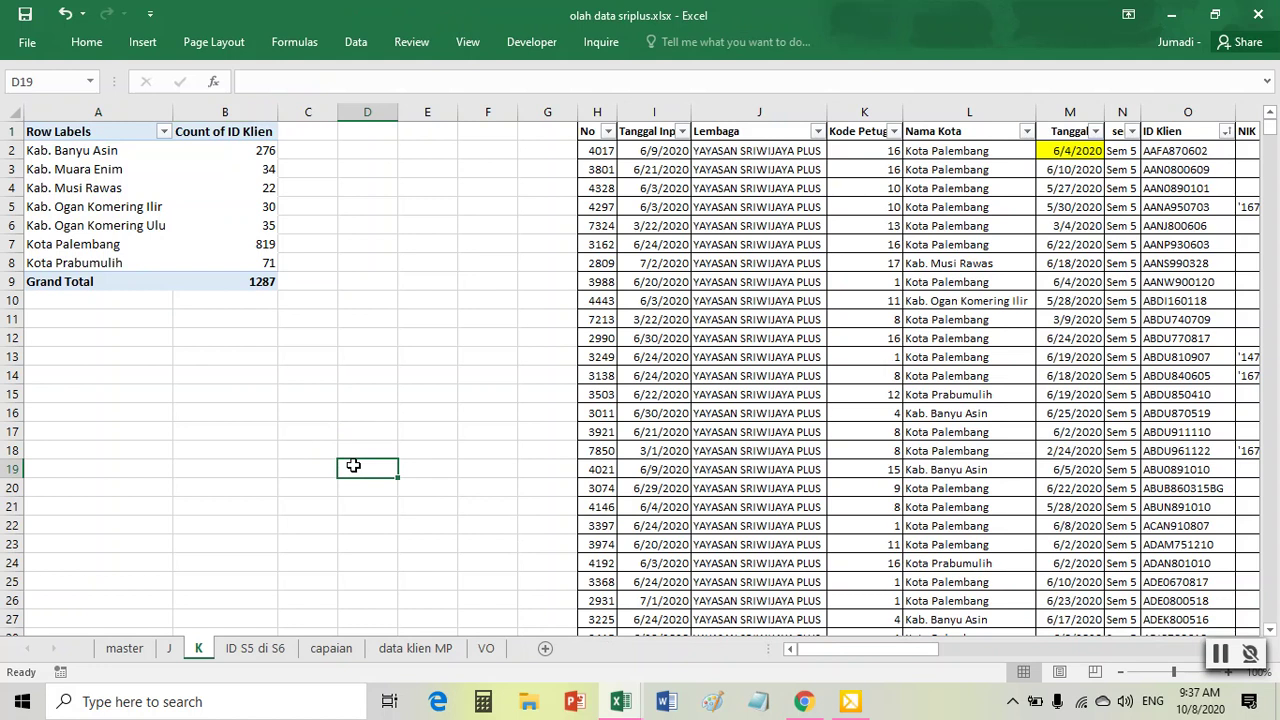
{"action": "left_click", "coordinate": [125, 650]}
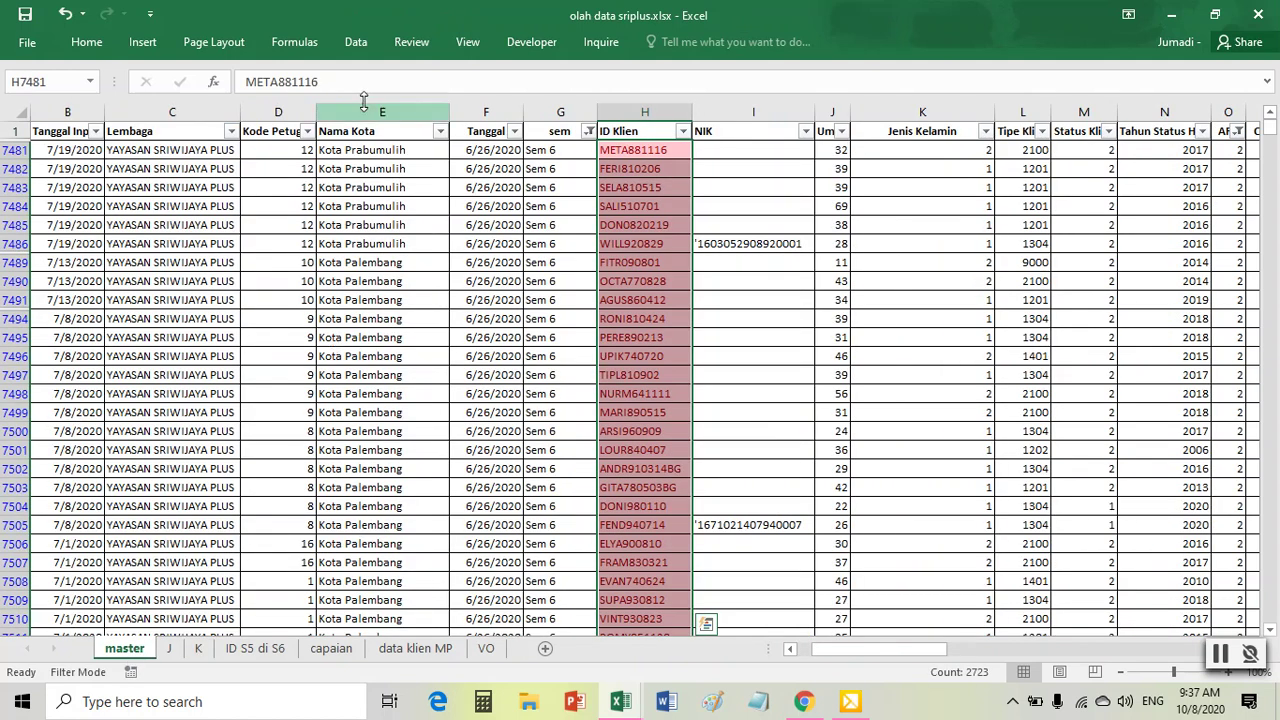
- Reset the master table's filters and filter the sem column to Sem 6 only
{"action": "left_click", "coordinate": [358, 42]}
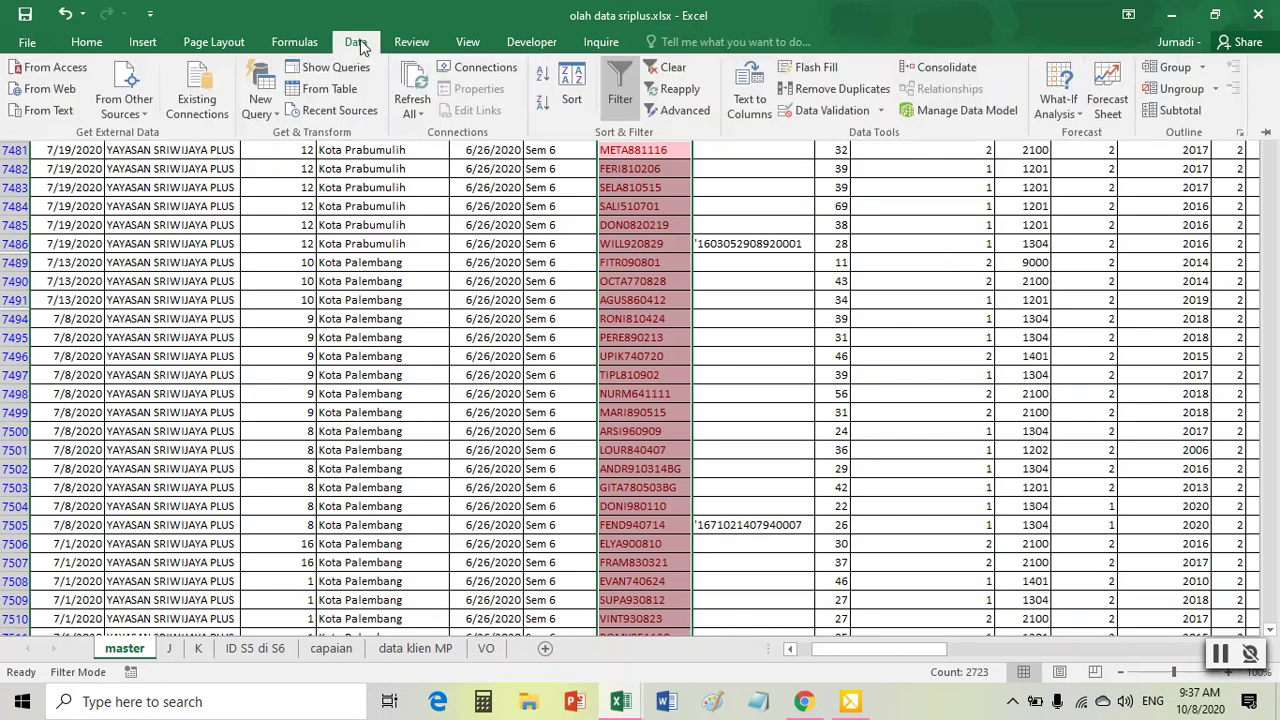
{"action": "left_click", "coordinate": [620, 95]}
{"action": "left_click", "coordinate": [623, 299]}
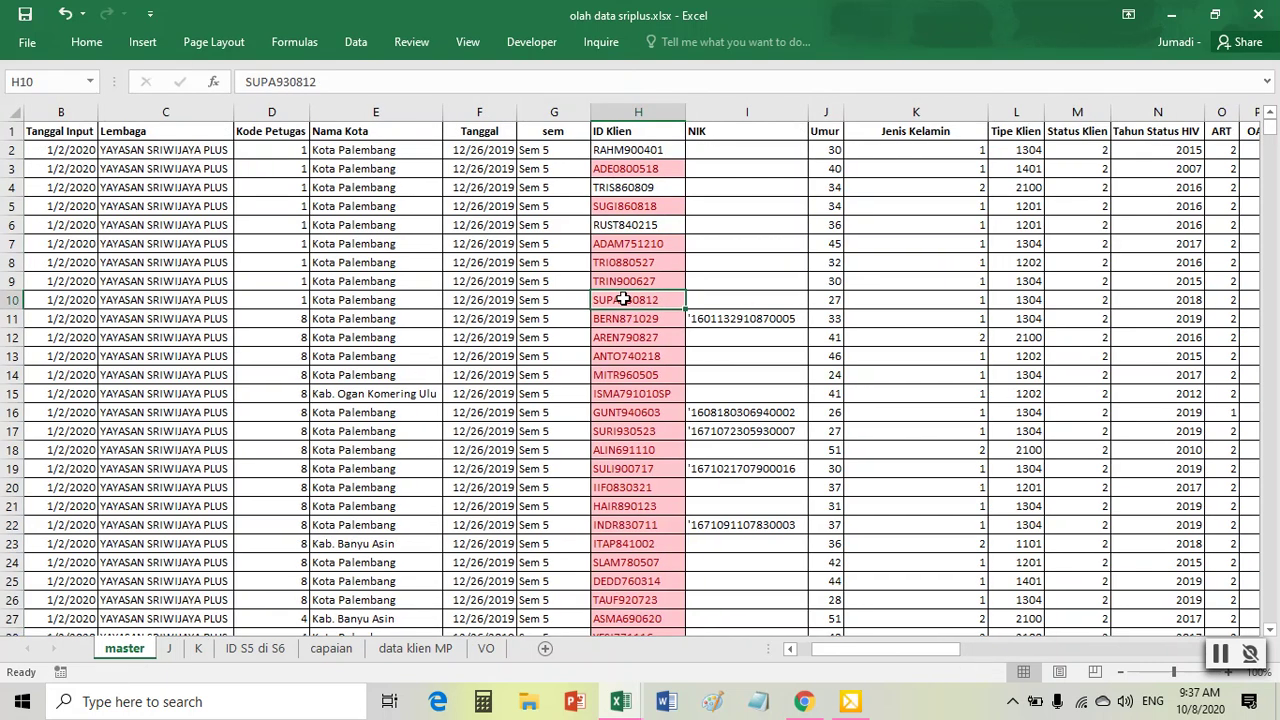
{"action": "left_click", "coordinate": [358, 42]}
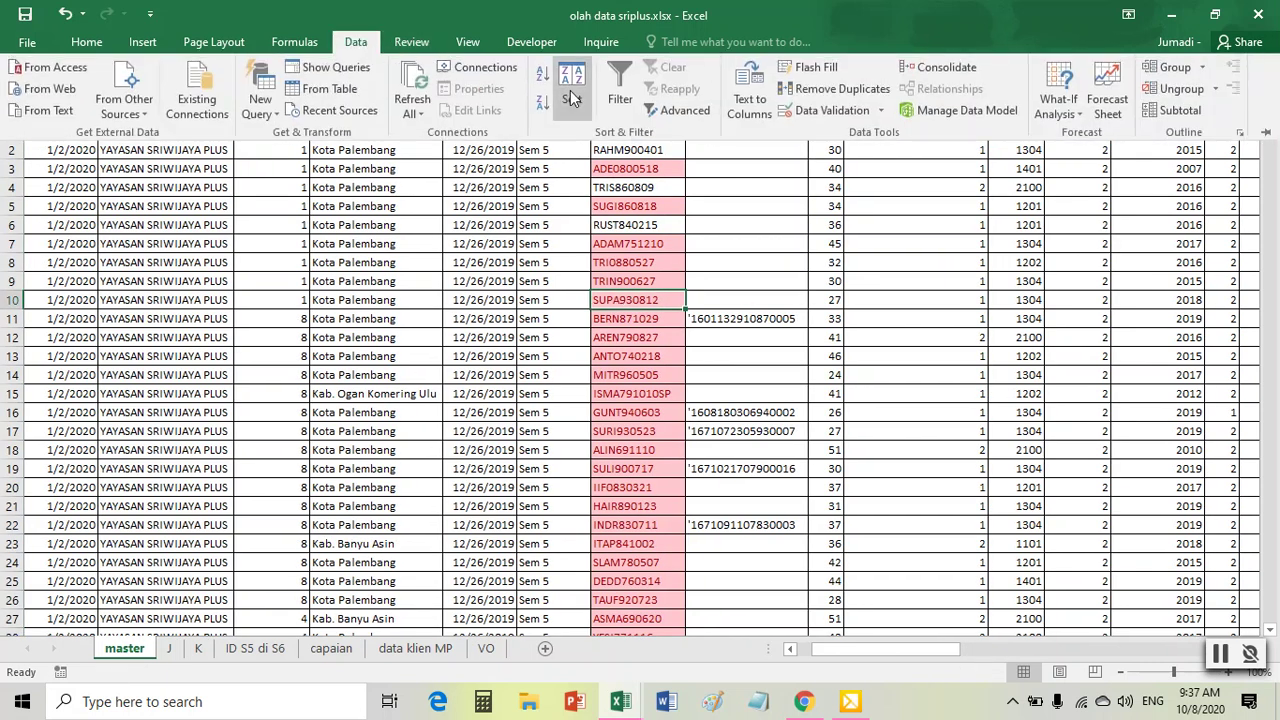
{"action": "left_click", "coordinate": [620, 95]}
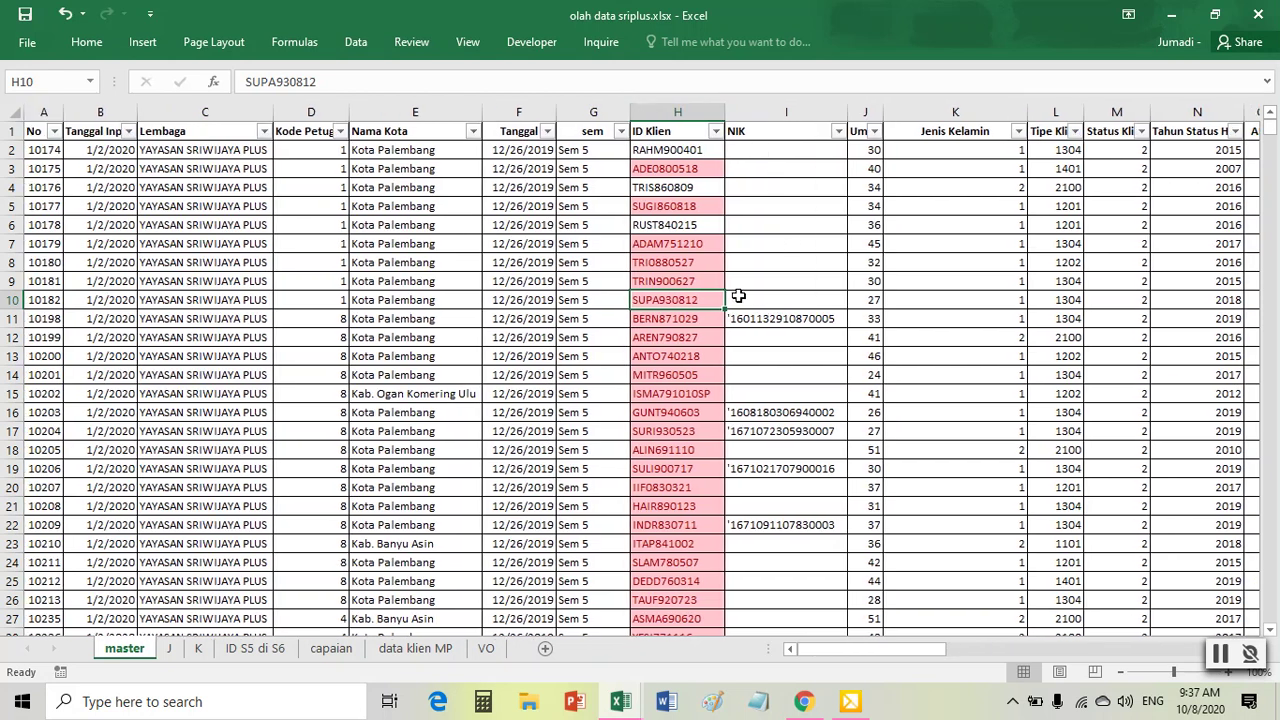
{"action": "left_click", "coordinate": [620, 131]}
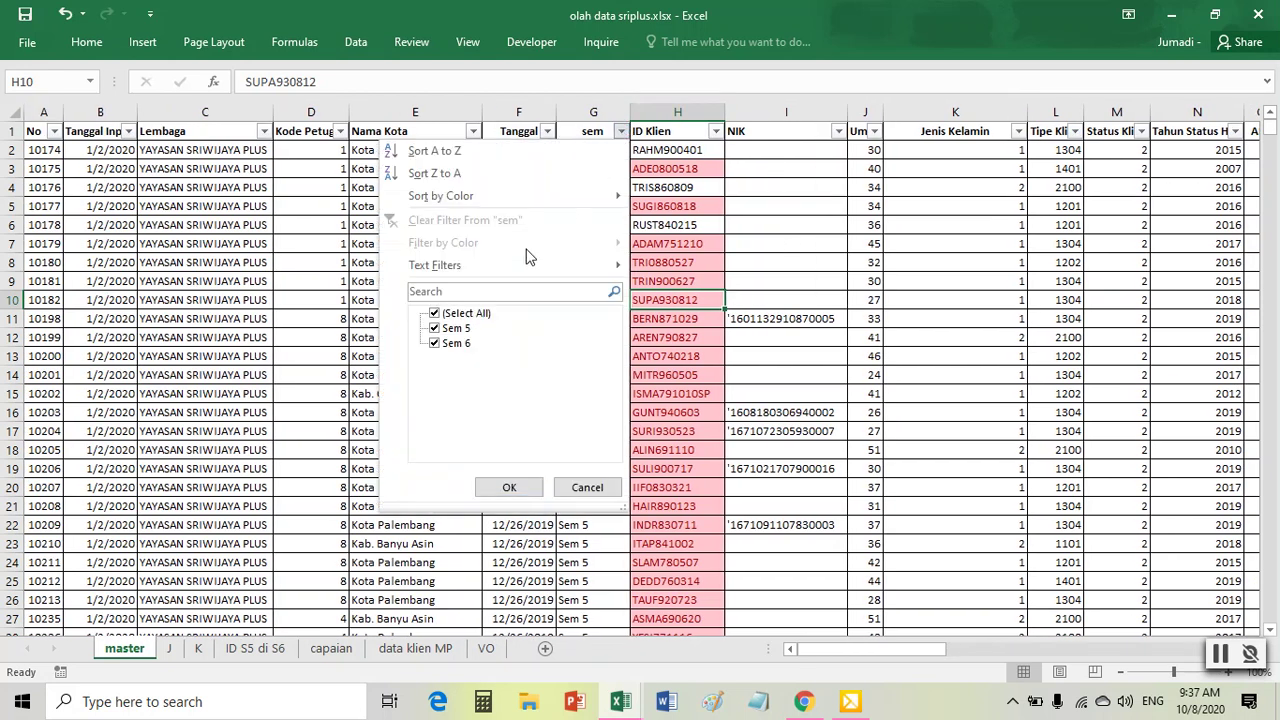
{"action": "left_click", "coordinate": [446, 329]}
{"action": "left_click", "coordinate": [510, 488]}
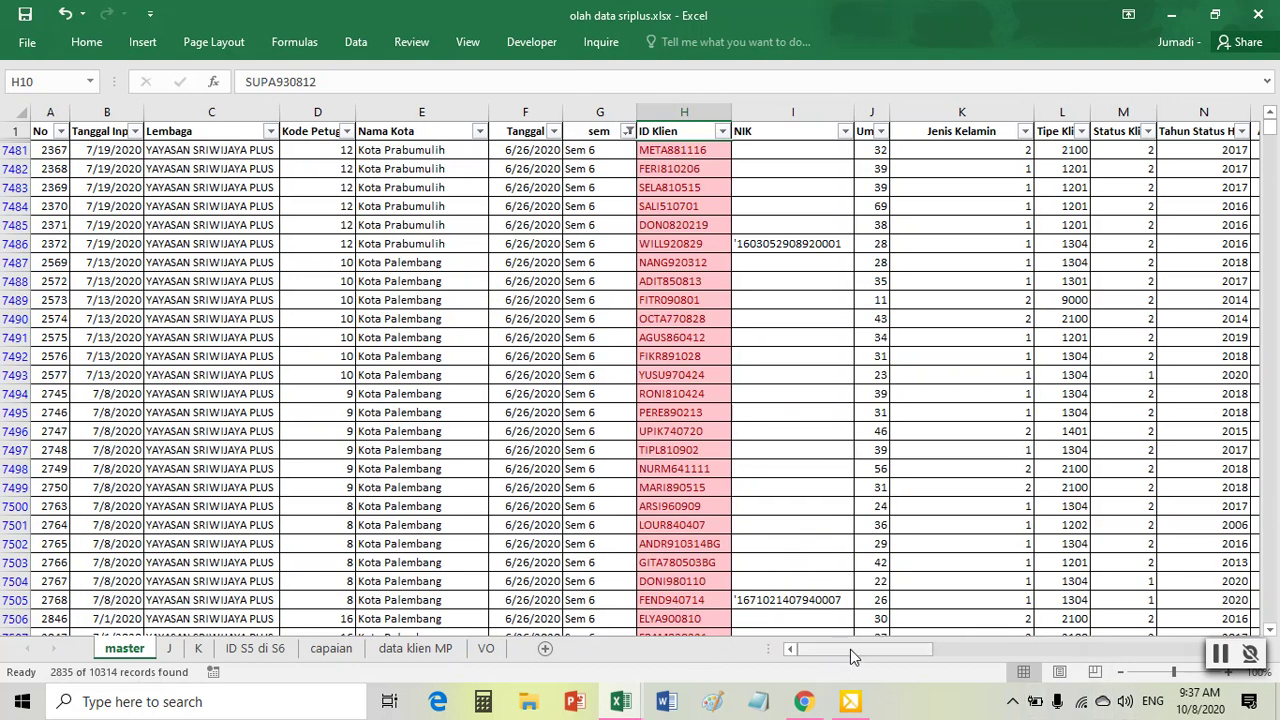
- Filter ART to values 1 and 2, leaving 2723 of 10314 records, and select the data
{"action": "scroll", "coordinate": [580, 393], "scroll_direction": "right", "scroll_amount": 10}
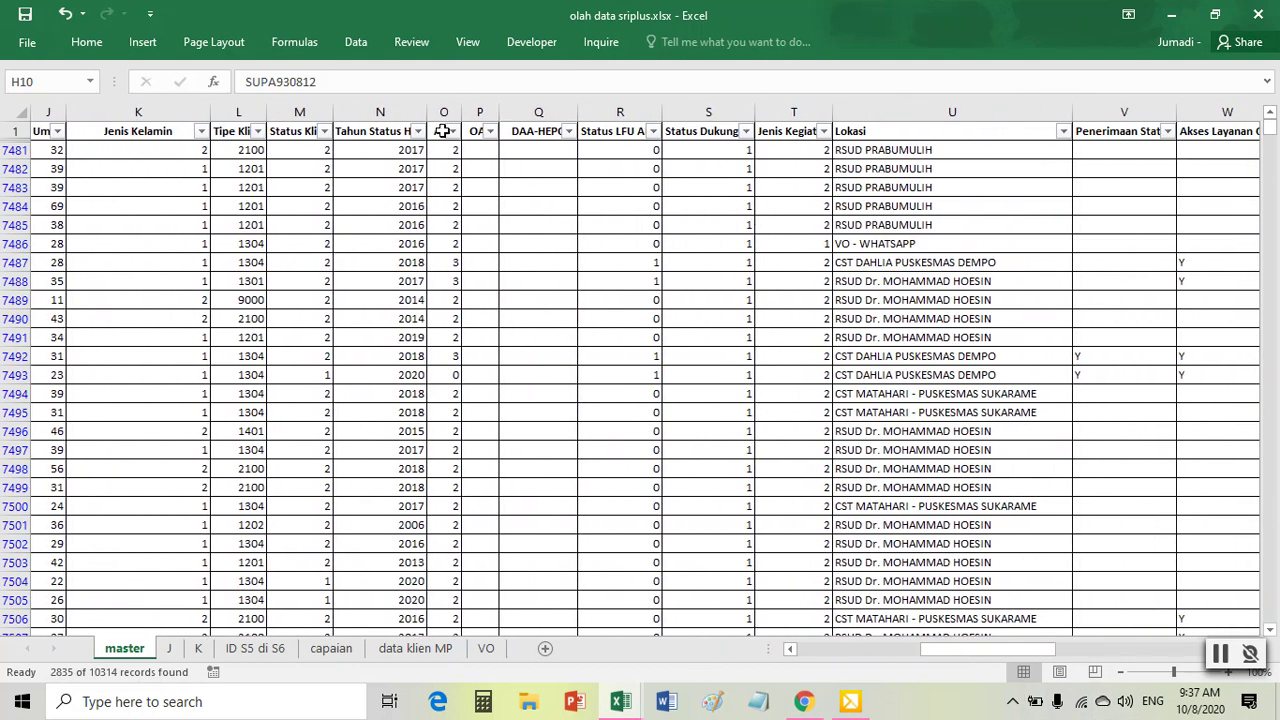
{"action": "left_click", "coordinate": [453, 131]}
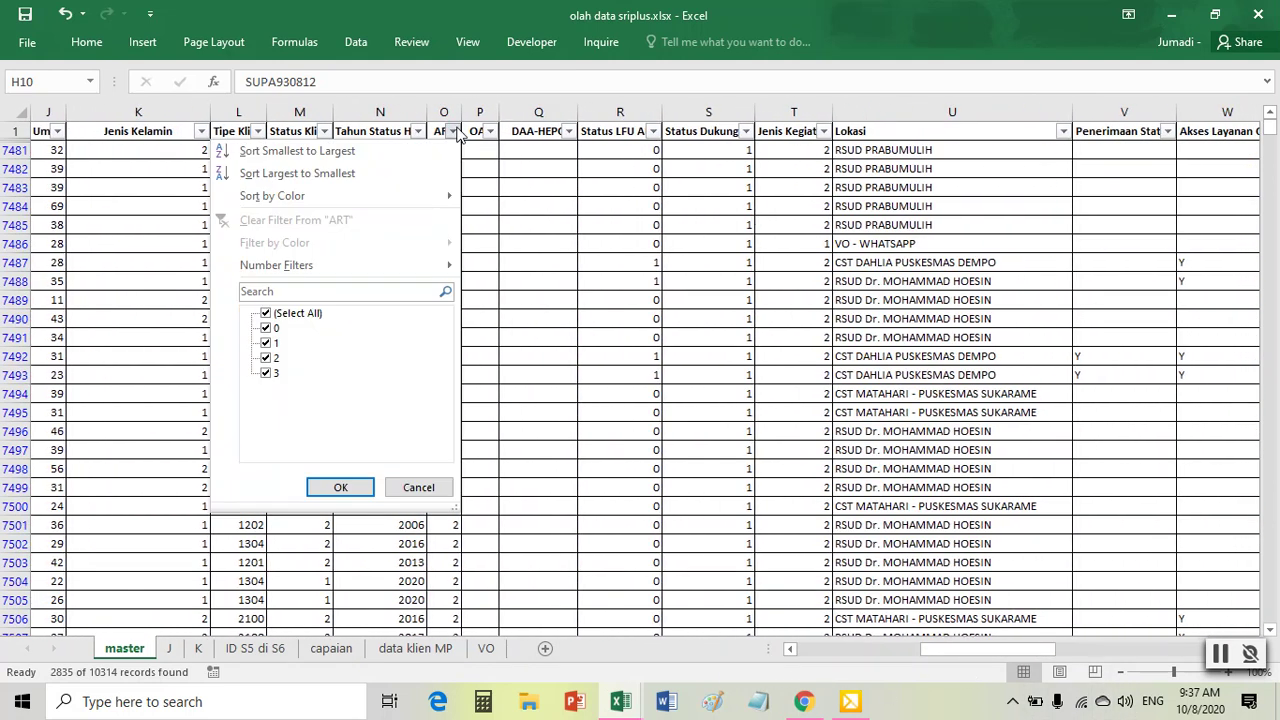
{"action": "left_click", "coordinate": [267, 330]}
{"action": "left_click", "coordinate": [273, 386]}
{"action": "left_click", "coordinate": [341, 488]}
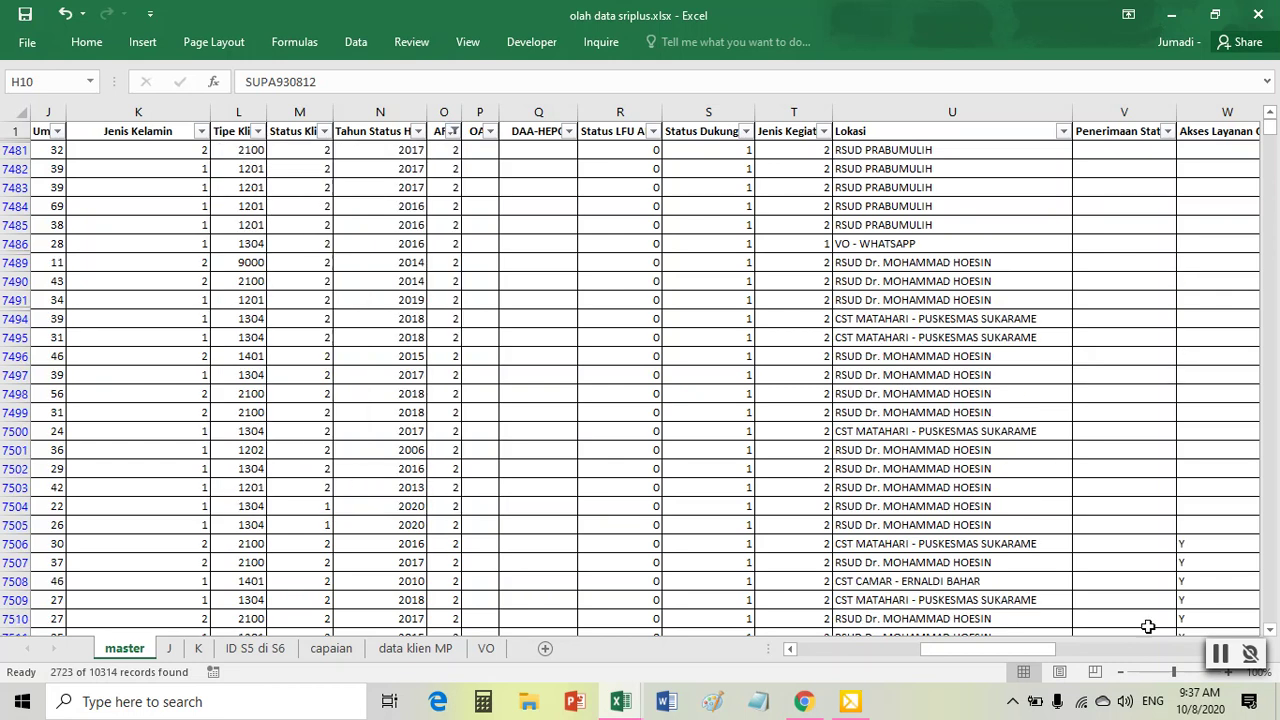
{"action": "left_click_drag", "start_coordinate": [1016, 652], "coordinate": [896, 652]}
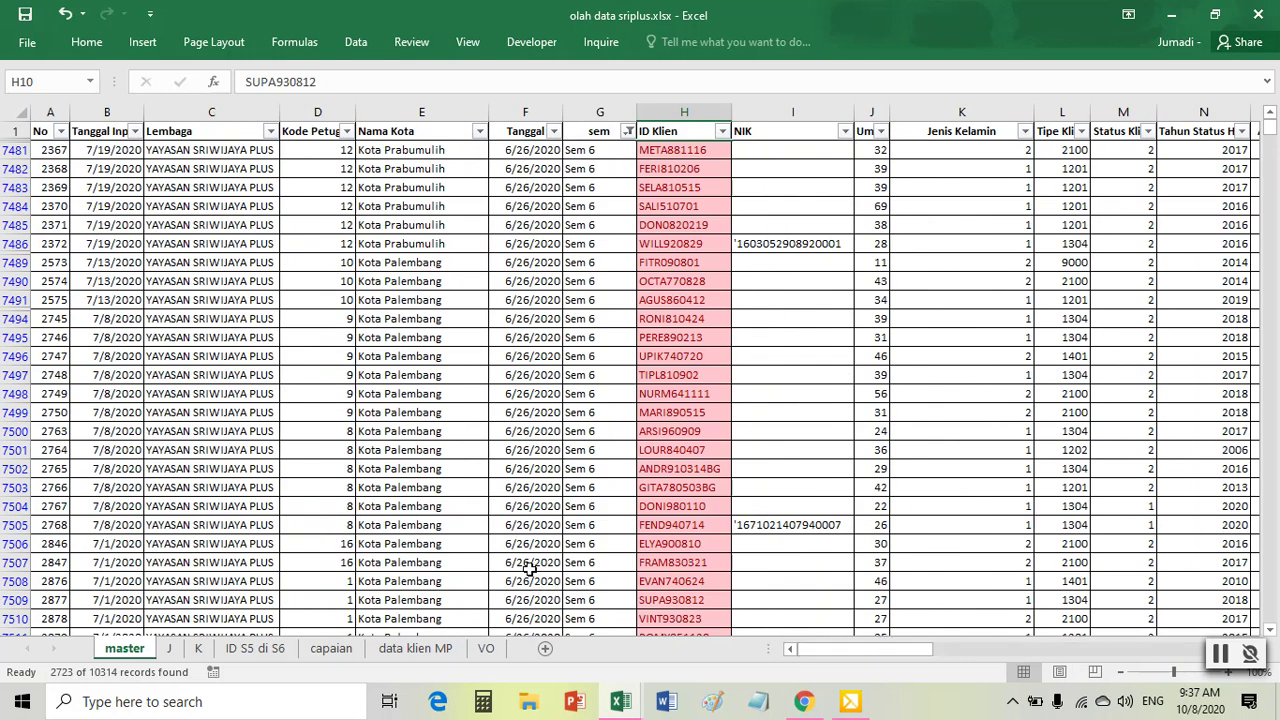
{"action": "left_click", "coordinate": [209, 280]}
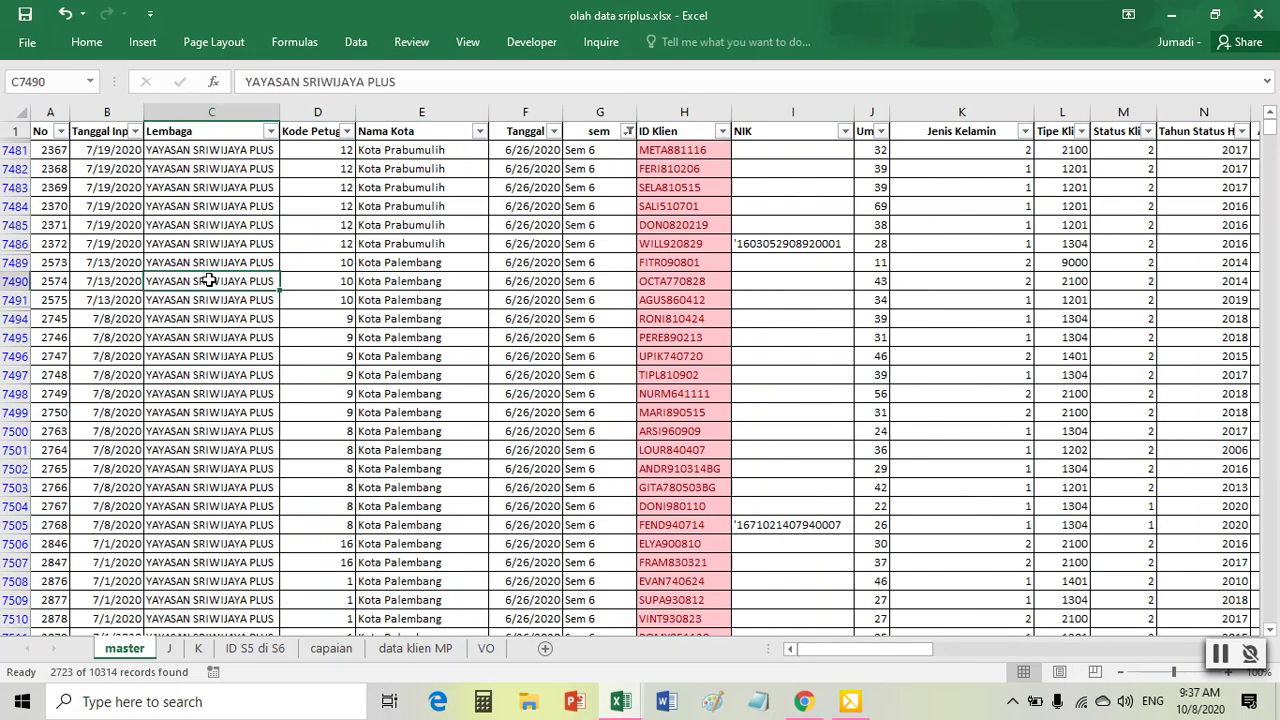
{"action": "key", "text": "ctrl+a"}
- Copy the filtered rows into a new sheet, Sheet4, starting at A1
{"action": "right_click", "coordinate": [182, 204]}
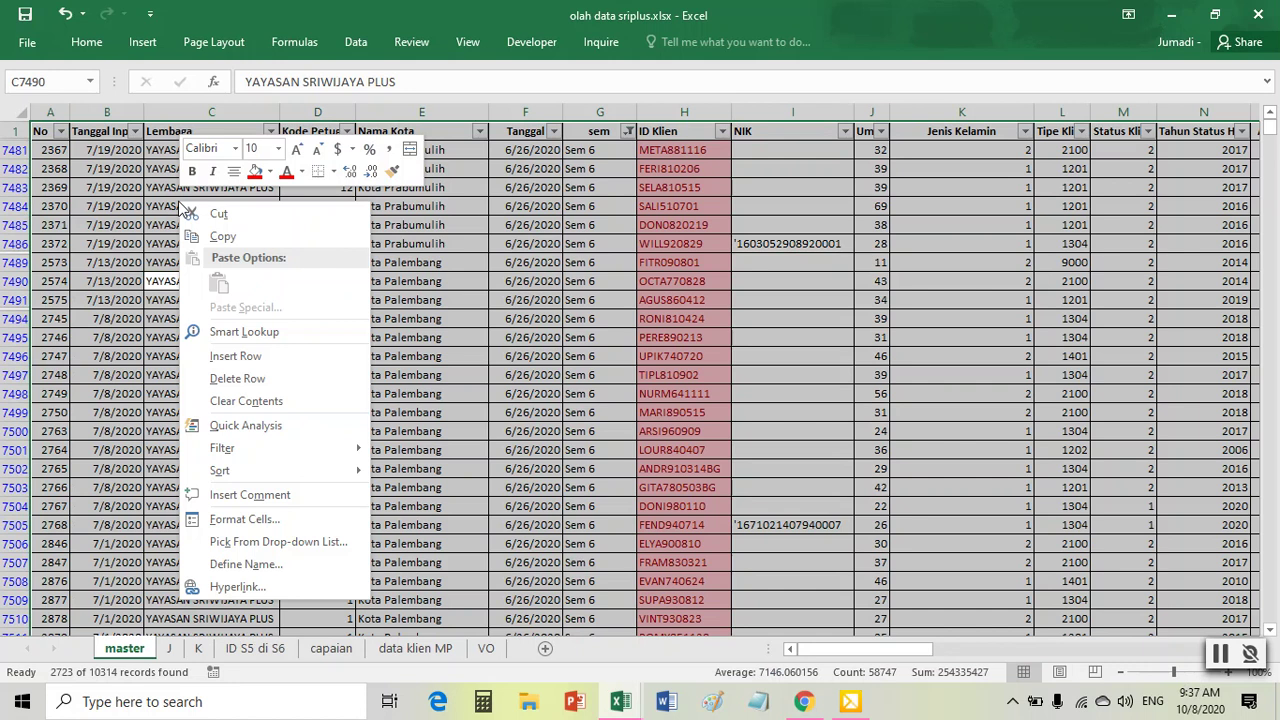
{"action": "left_click", "coordinate": [222, 240]}
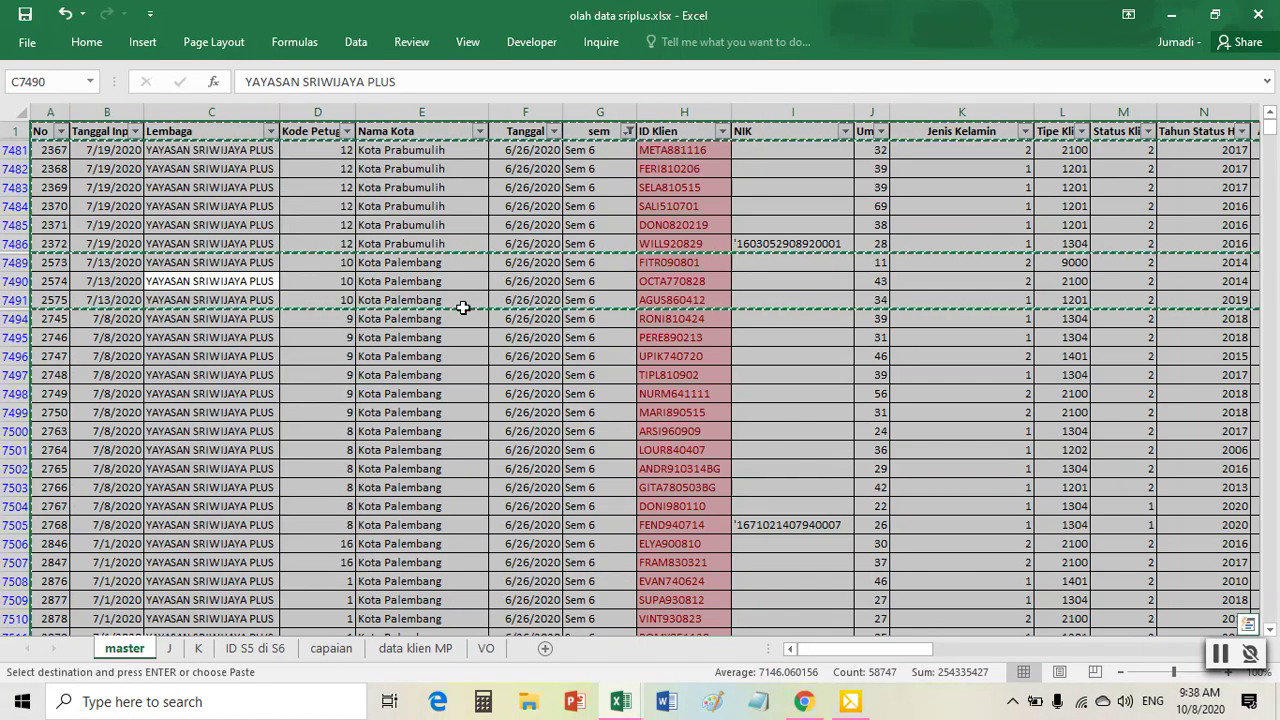
{"action": "left_click", "coordinate": [545, 649]}
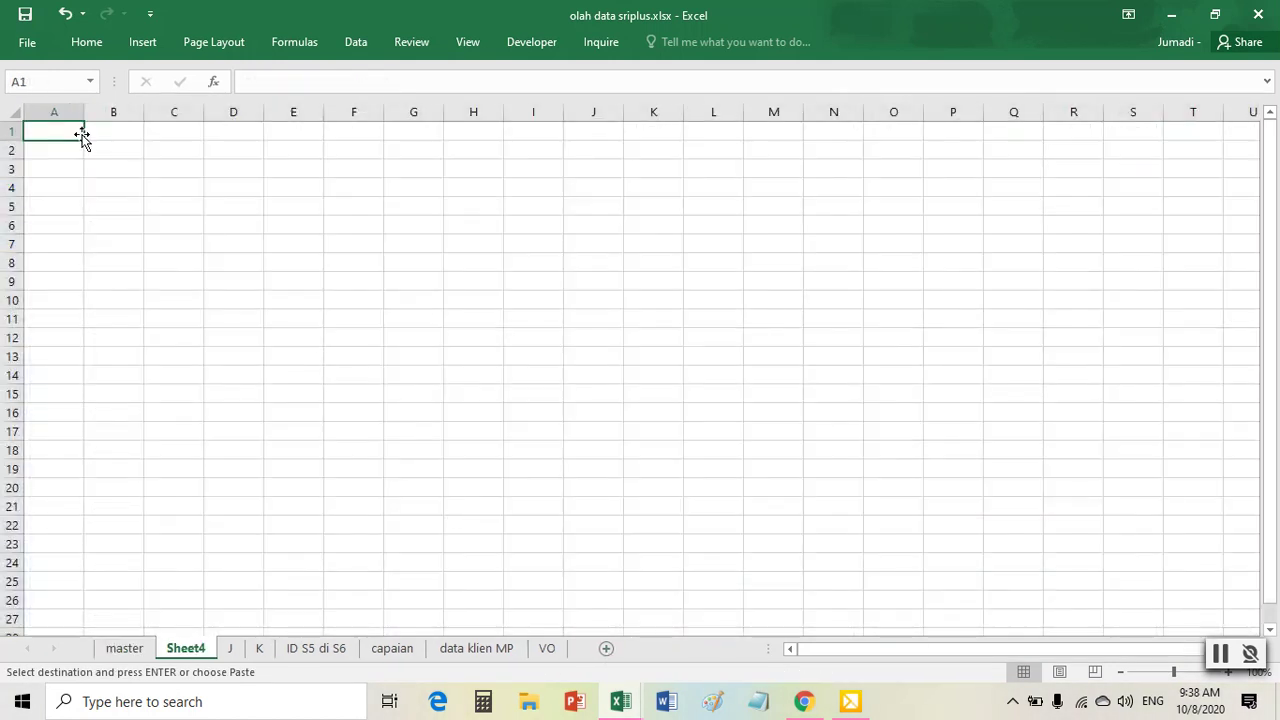
{"action": "right_click", "coordinate": [63, 132]}
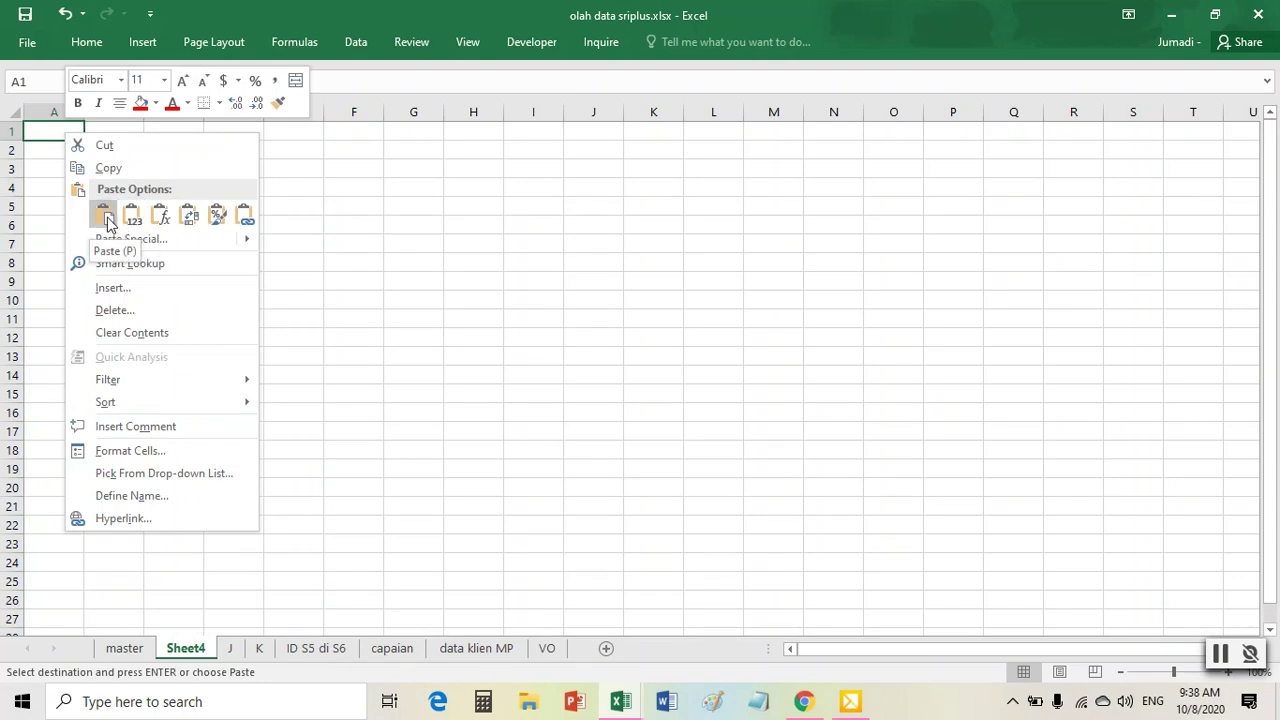
{"action": "left_click", "coordinate": [106, 217]}
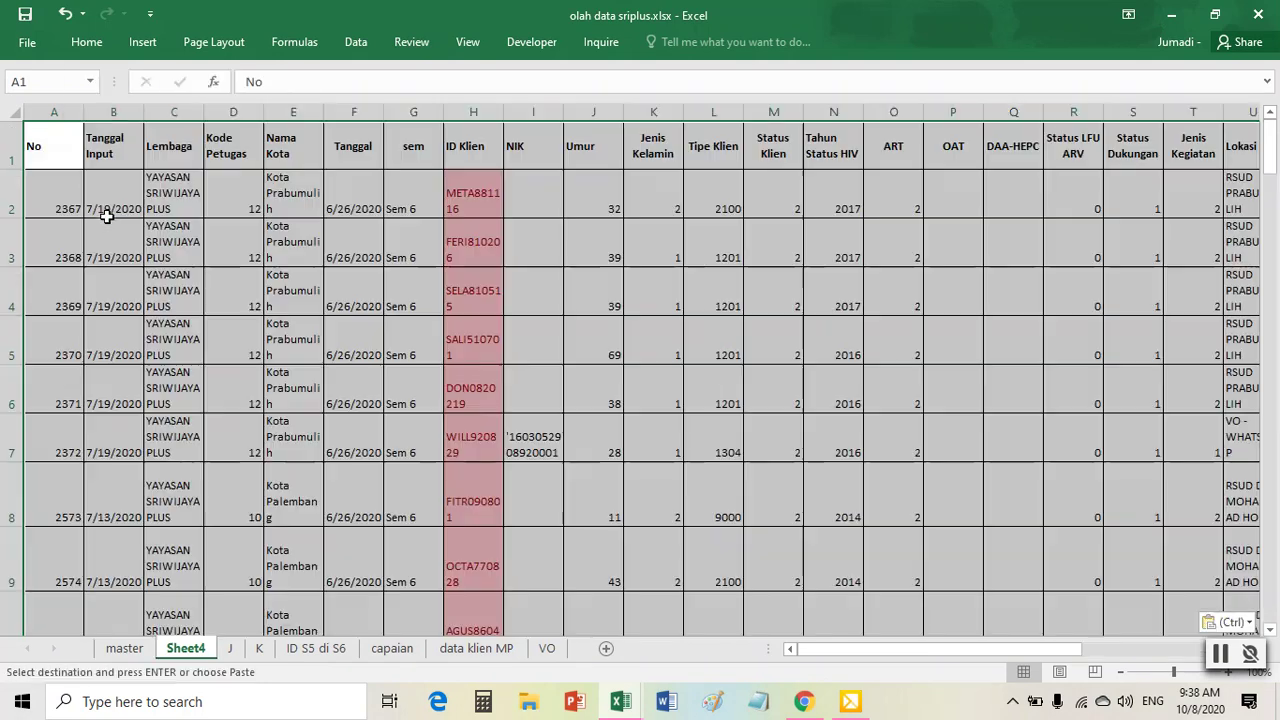
- Turn off Wrap Text across Sheet4 and auto-fit all columns to their contents
{"action": "left_click", "coordinate": [17, 118]}
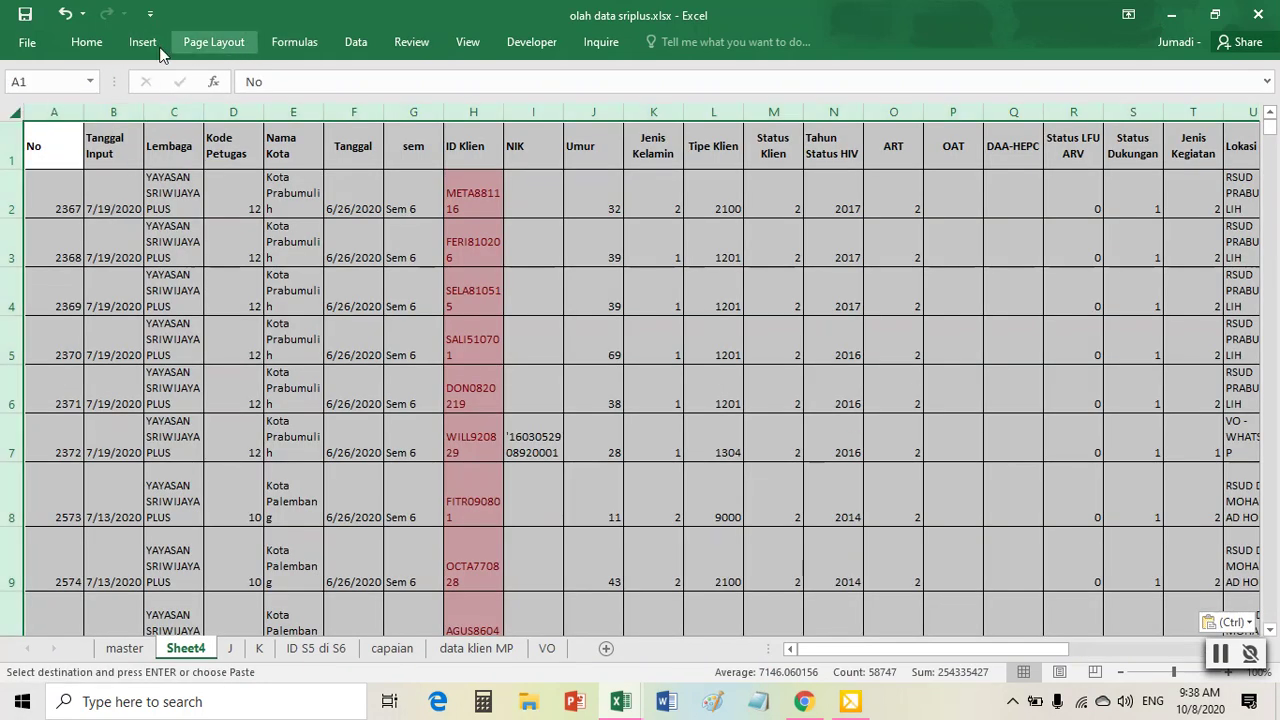
{"action": "left_click", "coordinate": [86, 42]}
{"action": "left_click", "coordinate": [508, 74]}
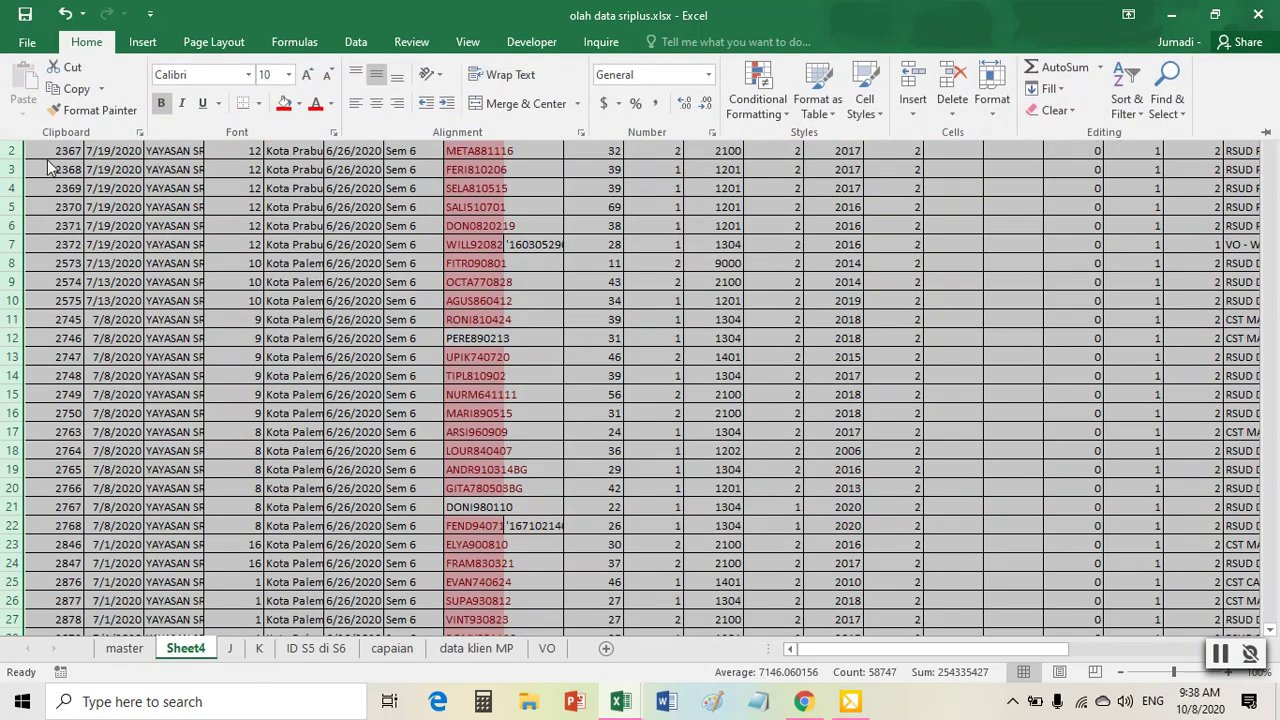
{"action": "left_click_drag", "start_coordinate": [85, 107], "coordinate": [88, 107]}
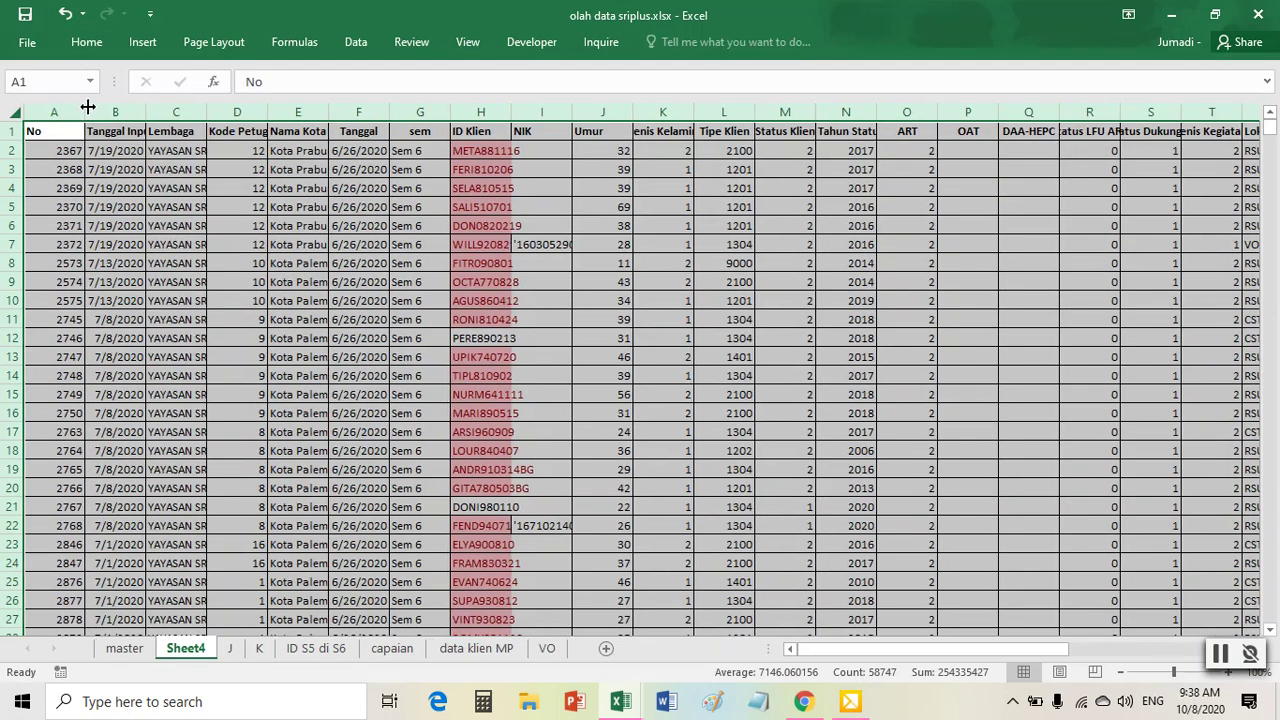
{"action": "double_click", "coordinate": [83, 107]}
{"action": "left_click", "coordinate": [522, 243]}
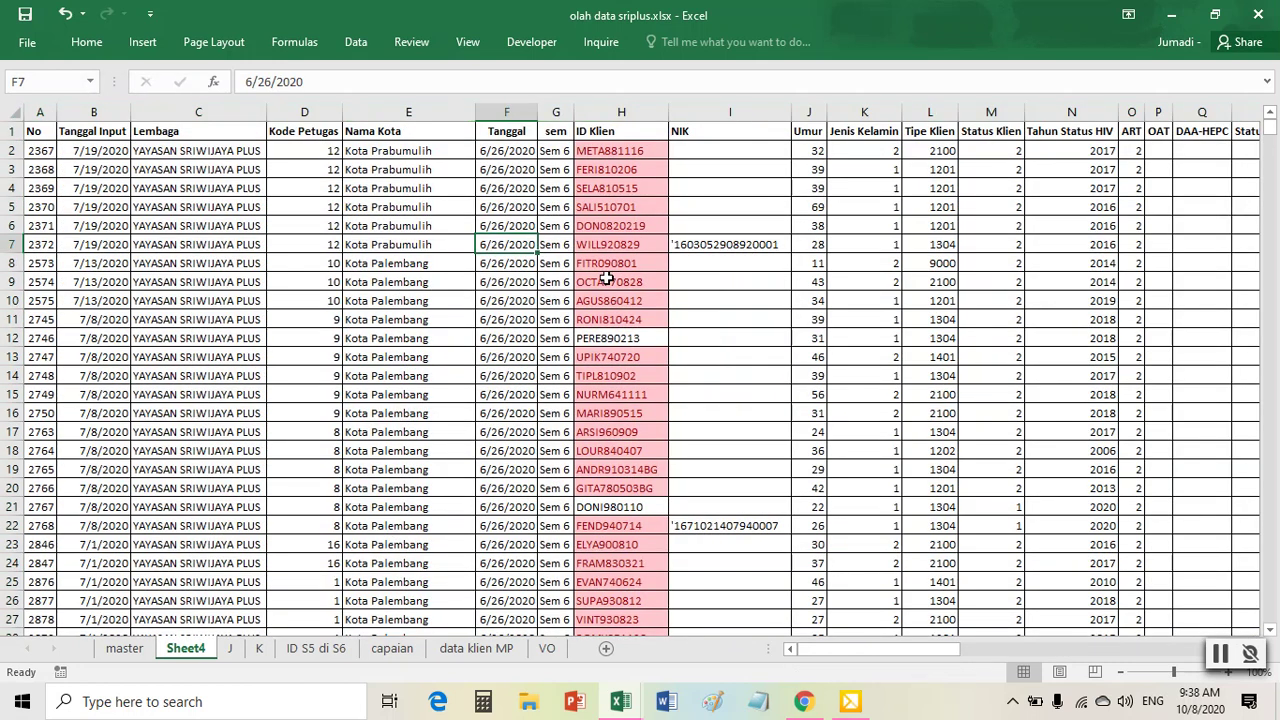
{"action": "left_click_drag", "start_coordinate": [620, 172], "coordinate": [634, 548]}
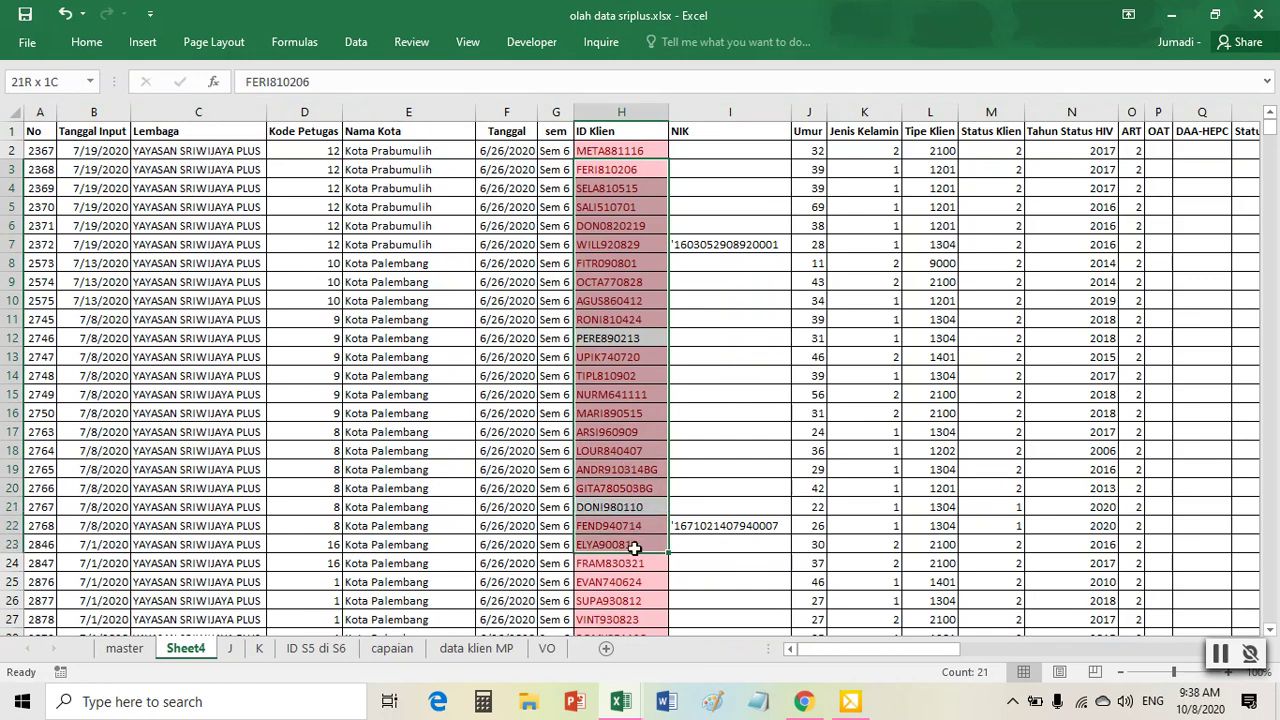
{"action": "right_click", "coordinate": [186, 652]}
{"action": "left_click", "coordinate": [240, 498]}
{"action": "type", "text": "mas"}
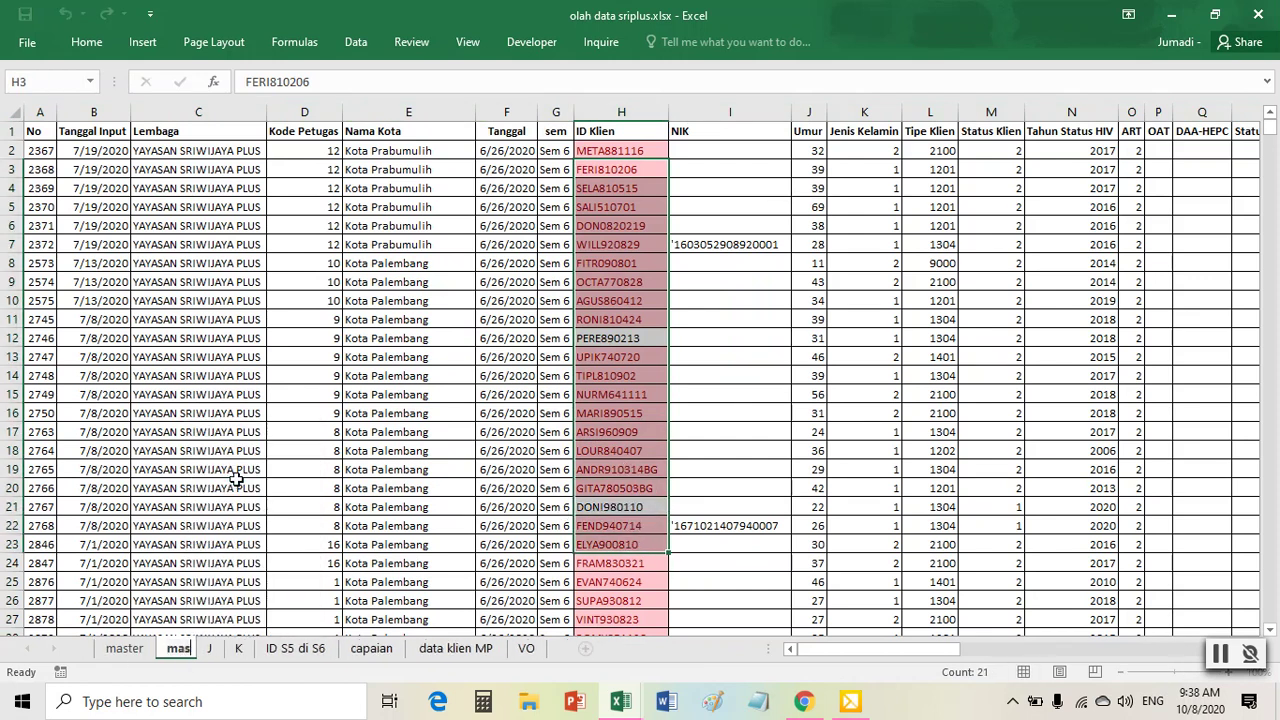
{"action": "type", "text": "ter on"}
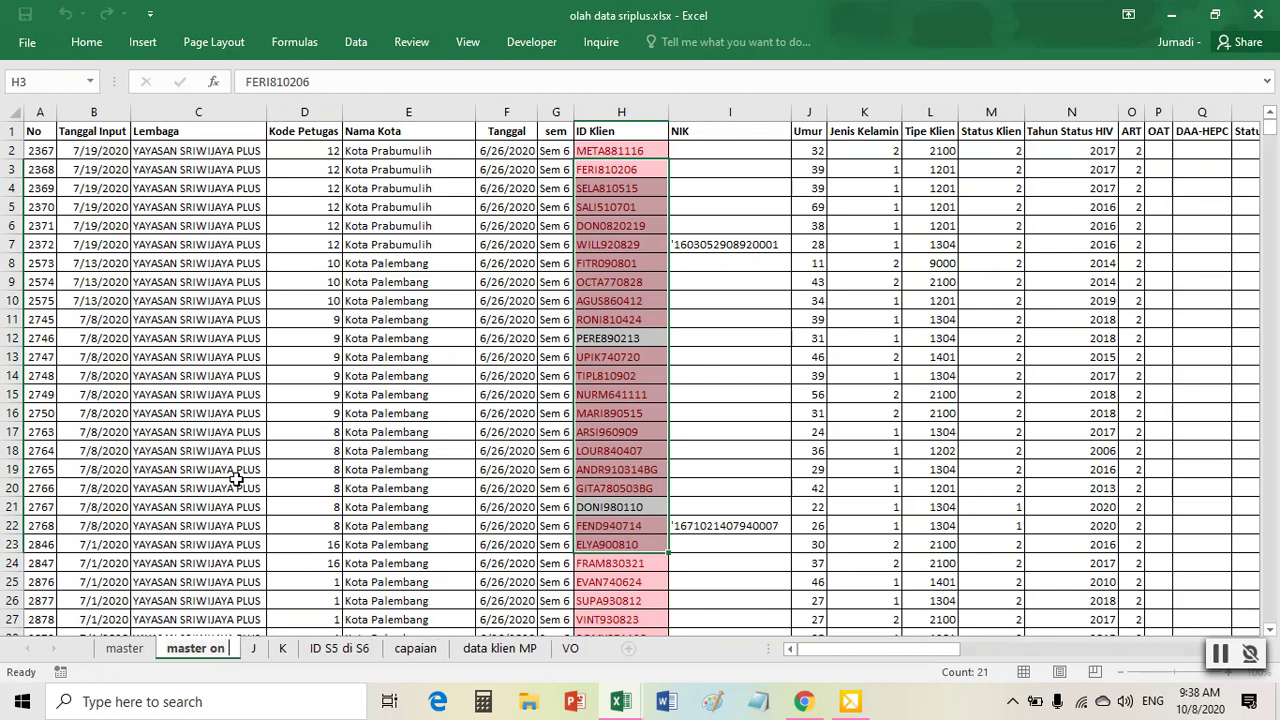
{"action": "type", "text": " ART S6"}
{"action": "left_click", "coordinate": [300, 450]}
{"action": "right_click", "coordinate": [229, 648]}
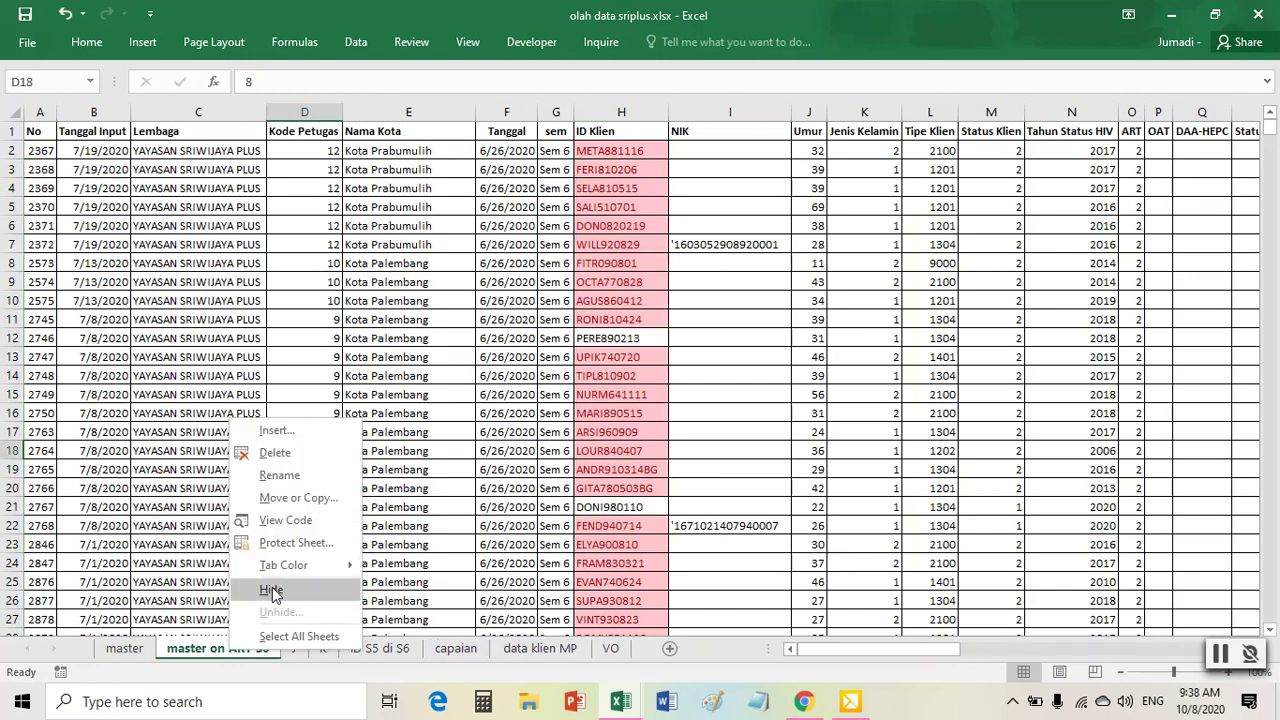
{"action": "mouse_move", "coordinate": [293, 562]}
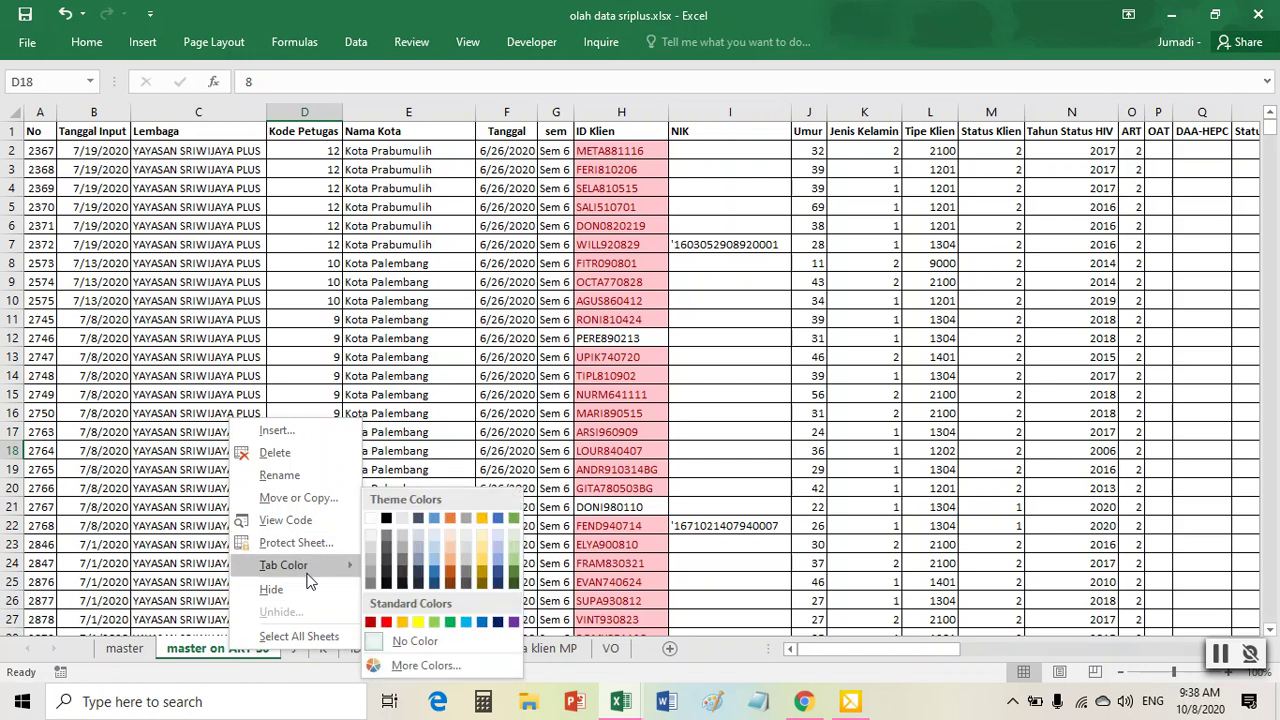
{"action": "left_click", "coordinate": [387, 623]}
{"action": "left_click", "coordinate": [124, 648]}
{"action": "right_click", "coordinate": [126, 648]}
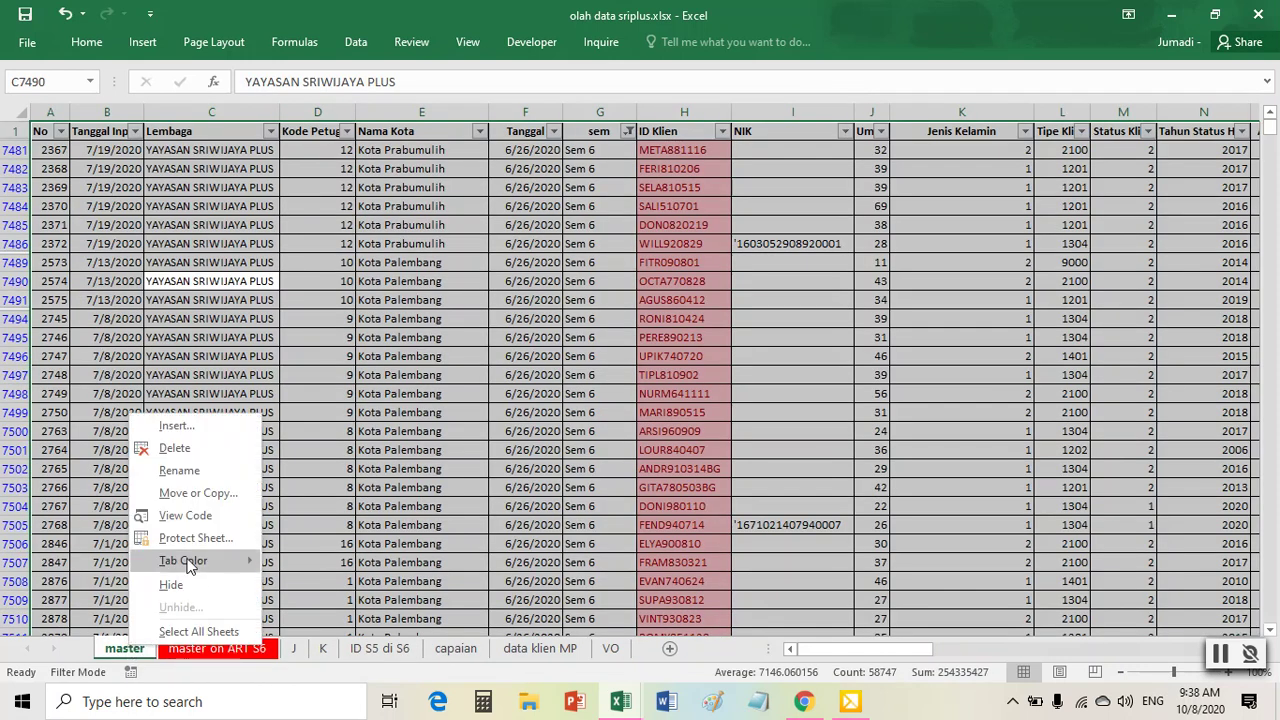
{"action": "mouse_move", "coordinate": [189, 565]}
{"action": "left_click", "coordinate": [292, 622]}
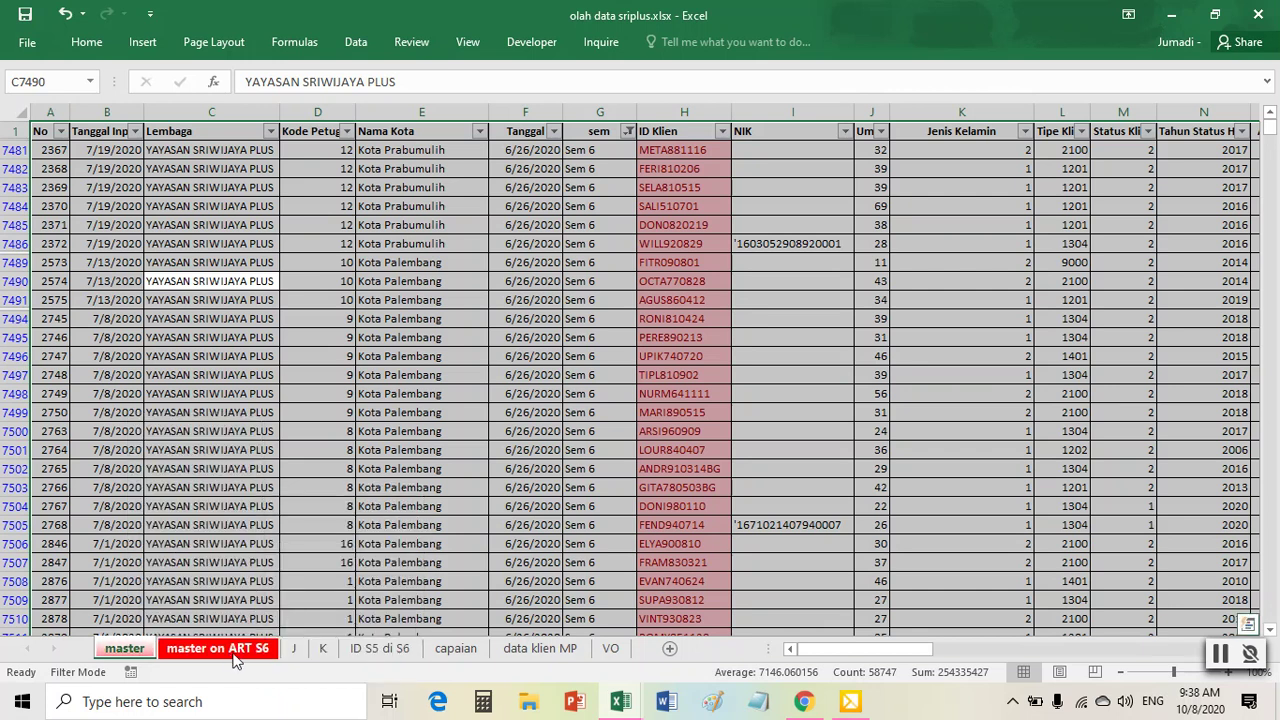
{"action": "left_click", "coordinate": [236, 652]}
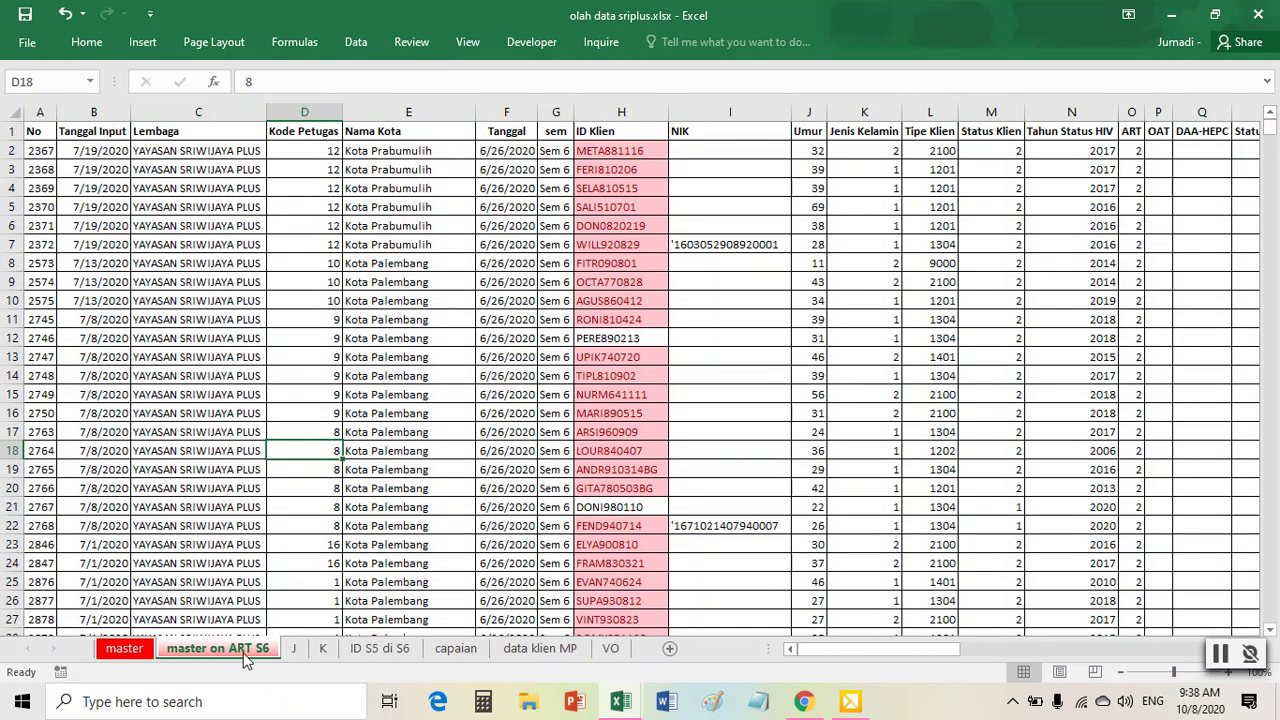
{"action": "left_click", "coordinate": [125, 649]}
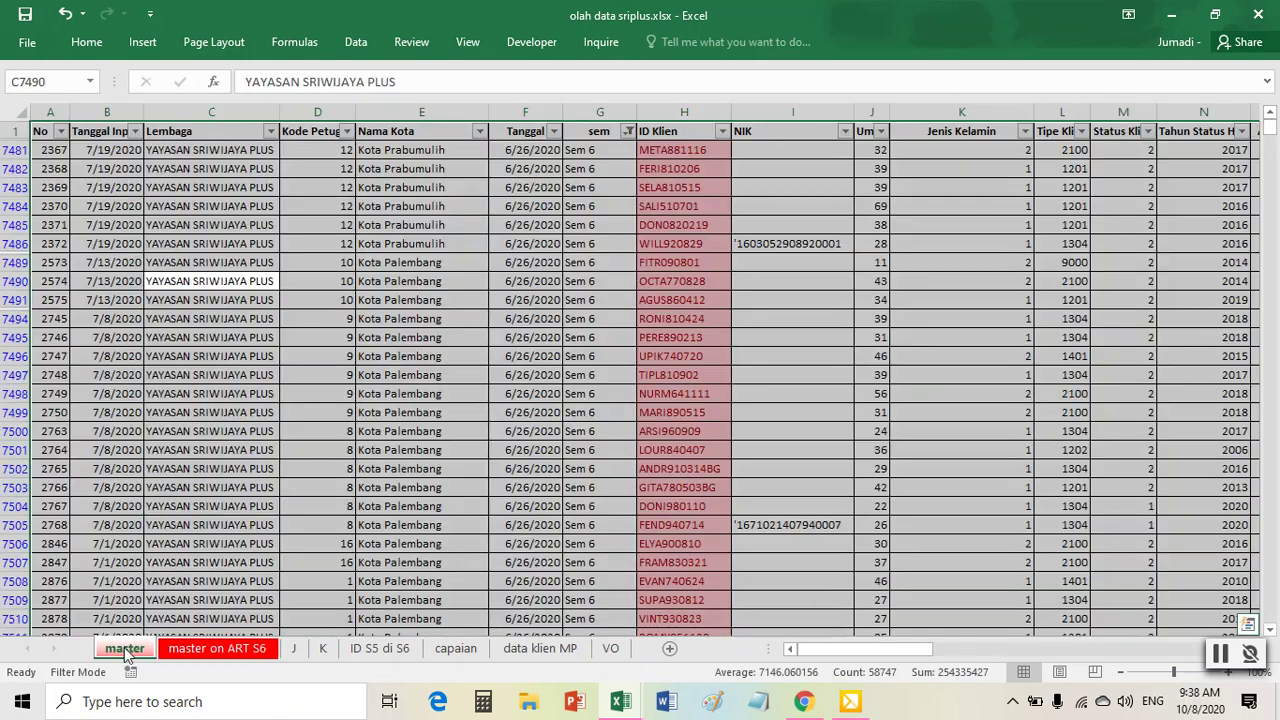
{"action": "left_click", "coordinate": [229, 650]}
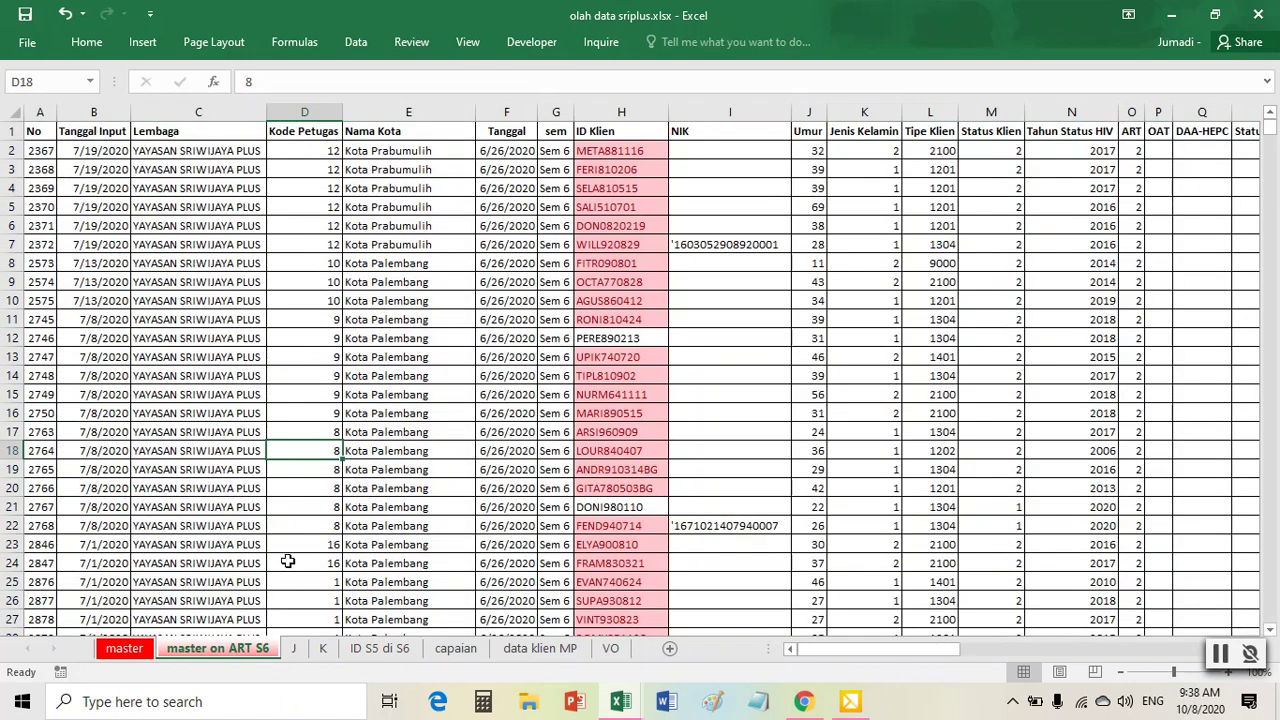
{"action": "left_click_drag", "start_coordinate": [645, 225], "coordinate": [631, 337]}
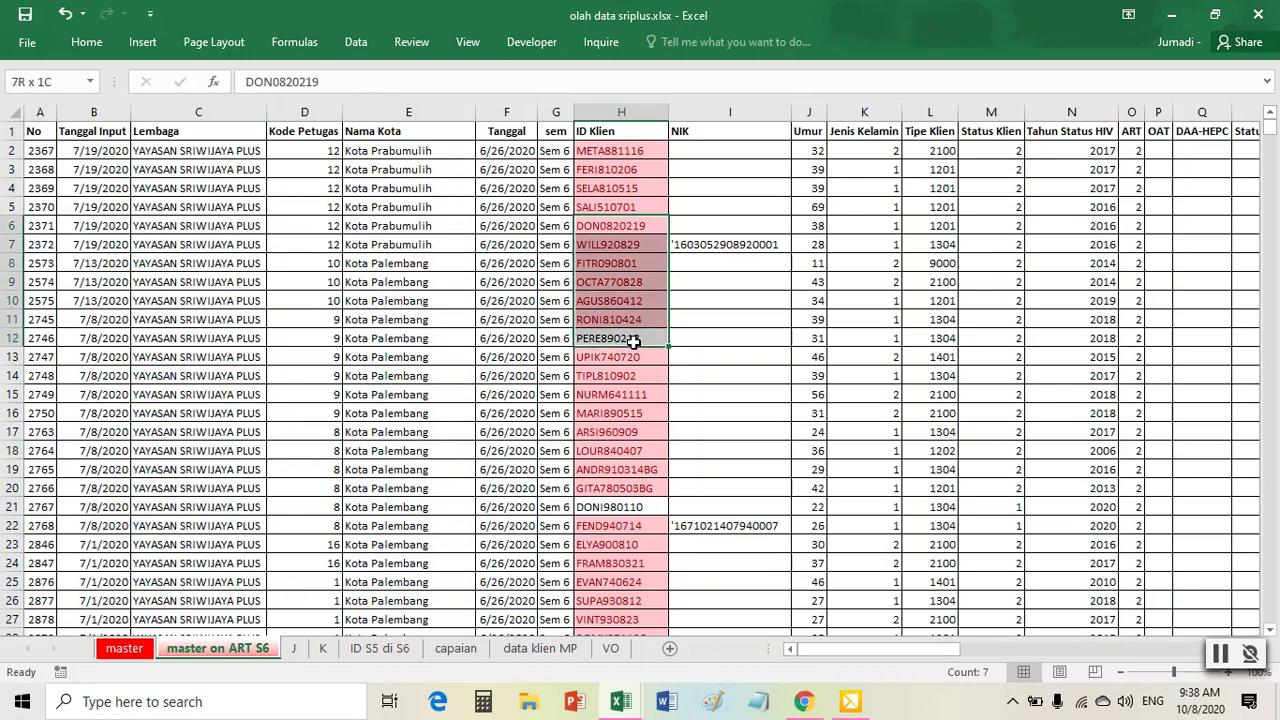
{"action": "left_click", "coordinate": [370, 430]}
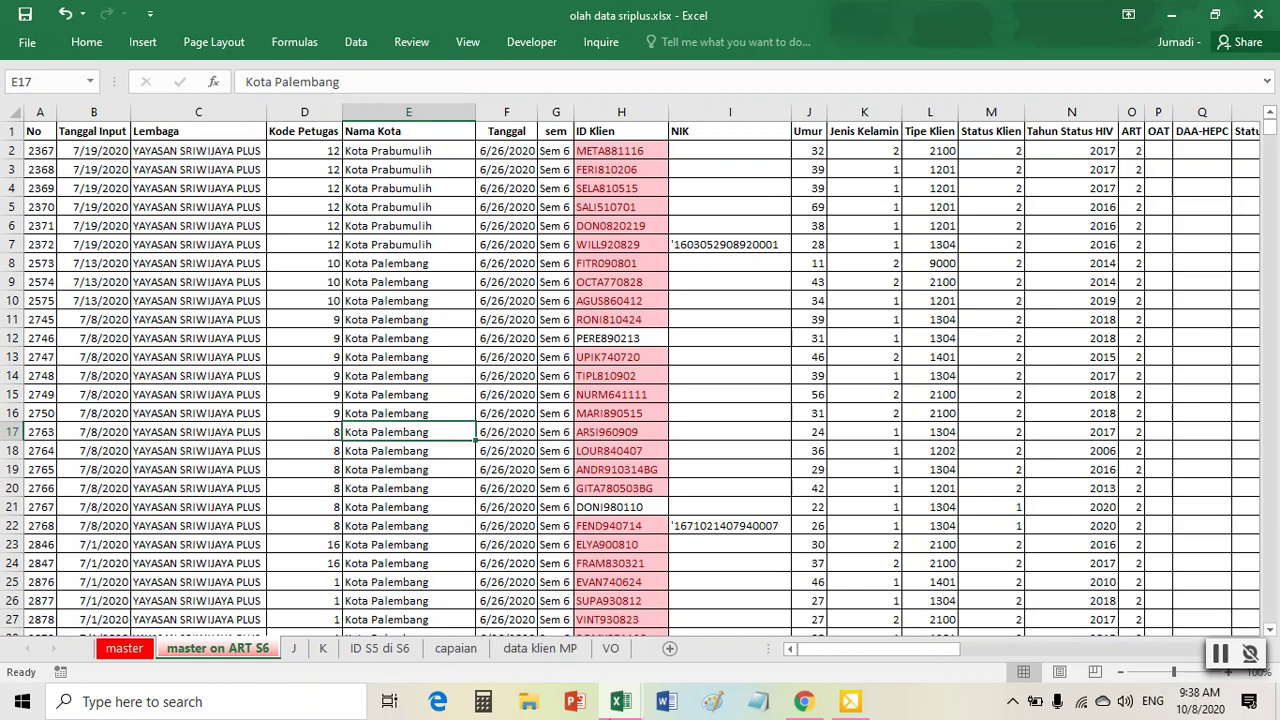
{"action": "mouse_move", "coordinate": [632, 700]}
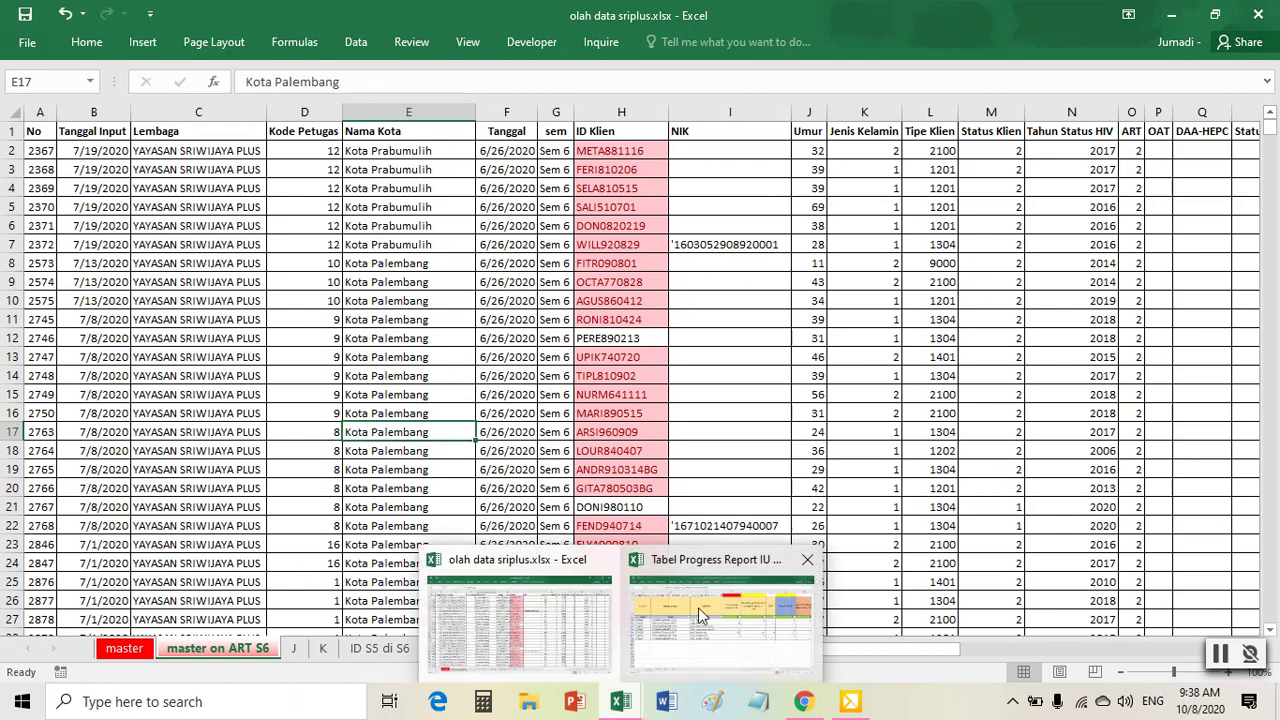
- On the progress report's Districk sheet, review the S6 column headers: GAP, ODHA Tahu Status, ODHA ON ART, Inisiasi ARV S6
{"action": "mouse_move", "coordinate": [698, 607]}
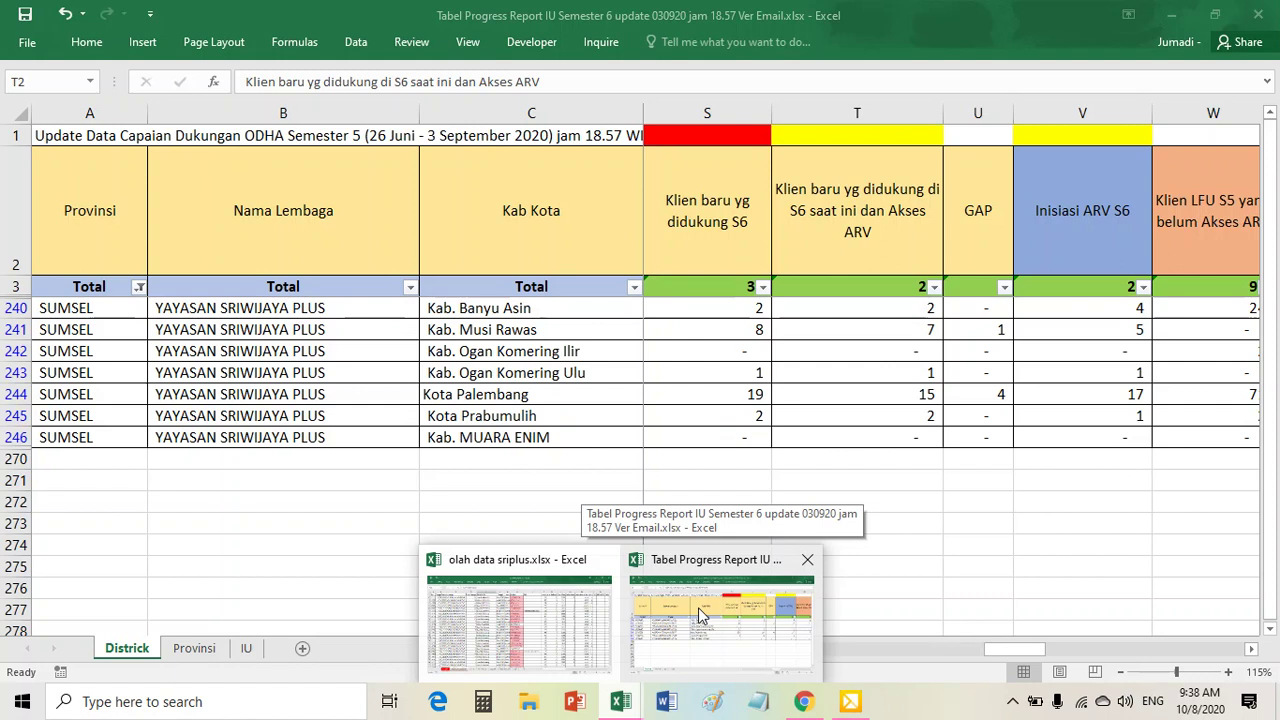
{"action": "left_click", "coordinate": [698, 613]}
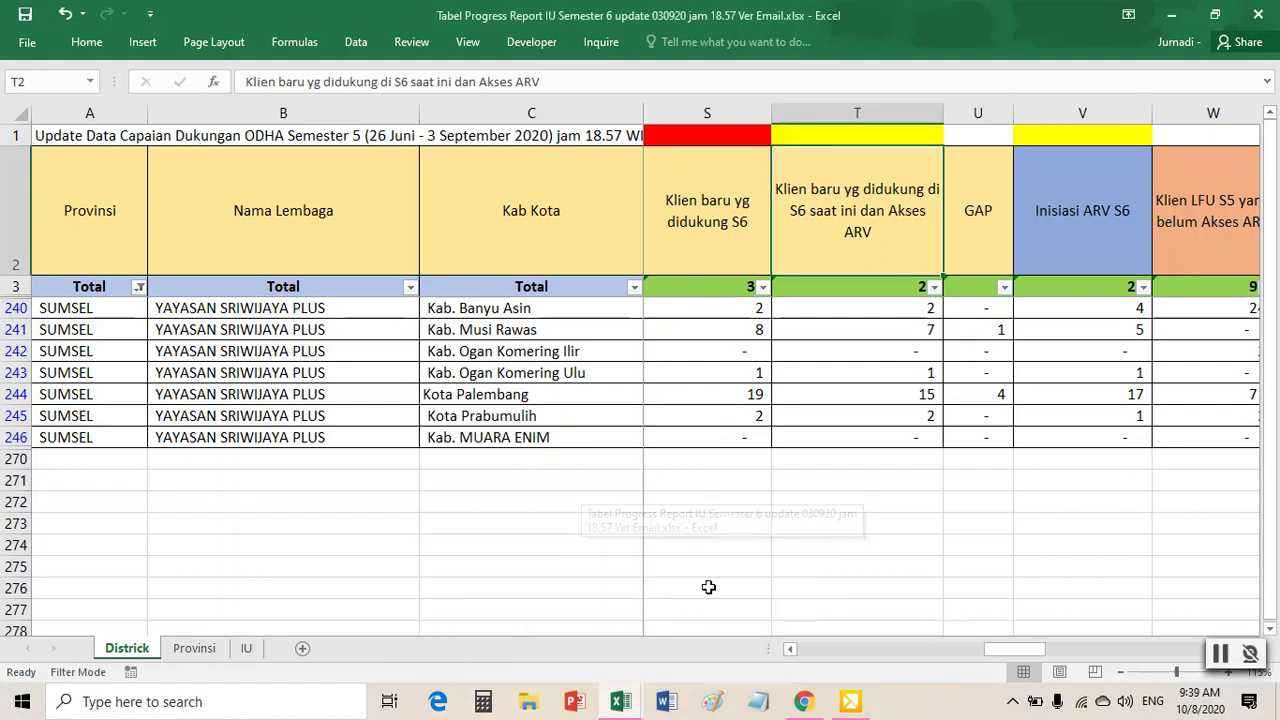
{"action": "key", "text": "Right"}
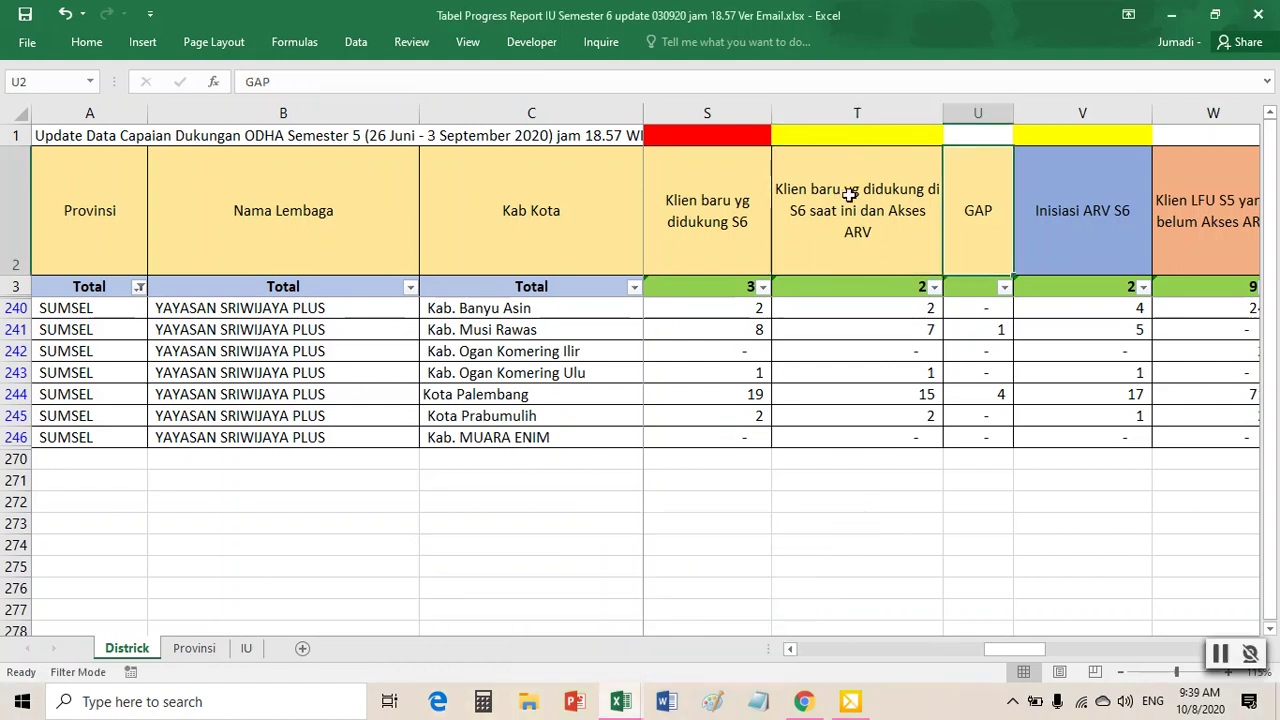
{"action": "key", "text": "Right"}
{"action": "key", "text": "Right"}
{"action": "key", "text": "Right"}
{"action": "key", "text": "Right"}
{"action": "key", "text": "Right"}
{"action": "key", "text": "Right"}
{"action": "key", "text": "Right"}
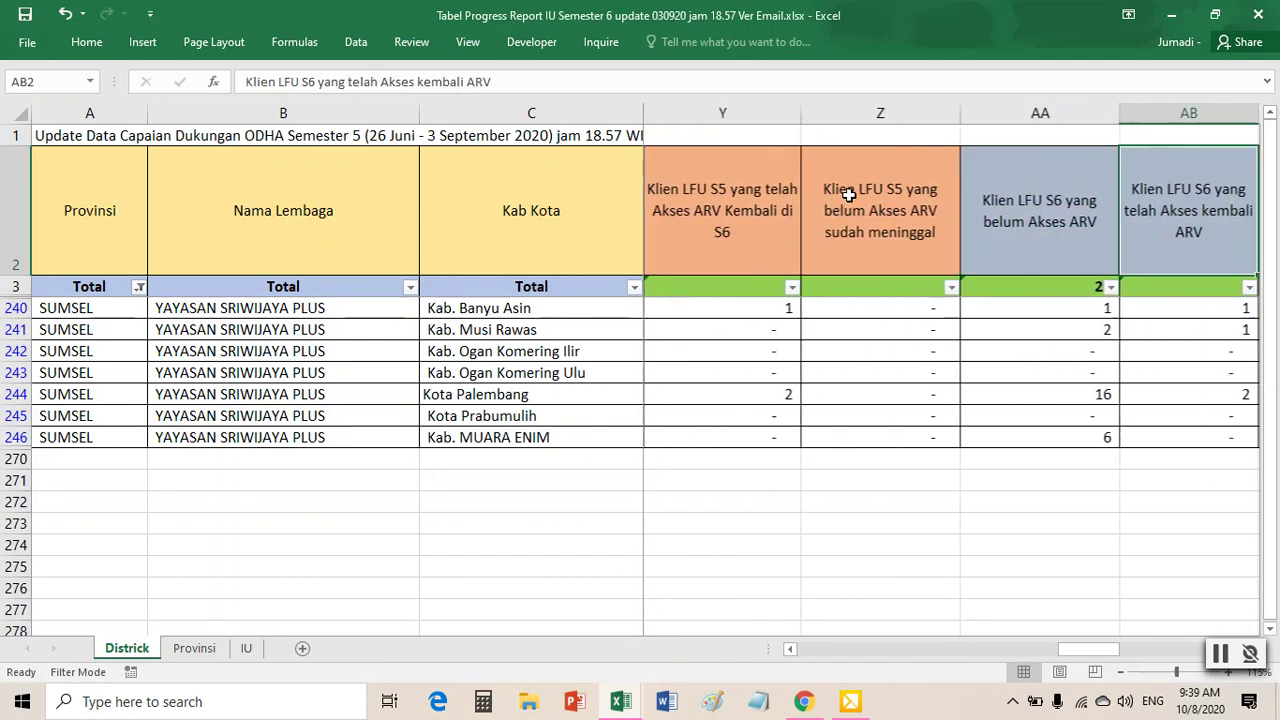
{"action": "key", "text": "Right"}
{"action": "key", "text": "Right"}
{"action": "key", "text": "Right"}
{"action": "key", "text": "Right"}
{"action": "key", "text": "Right"}
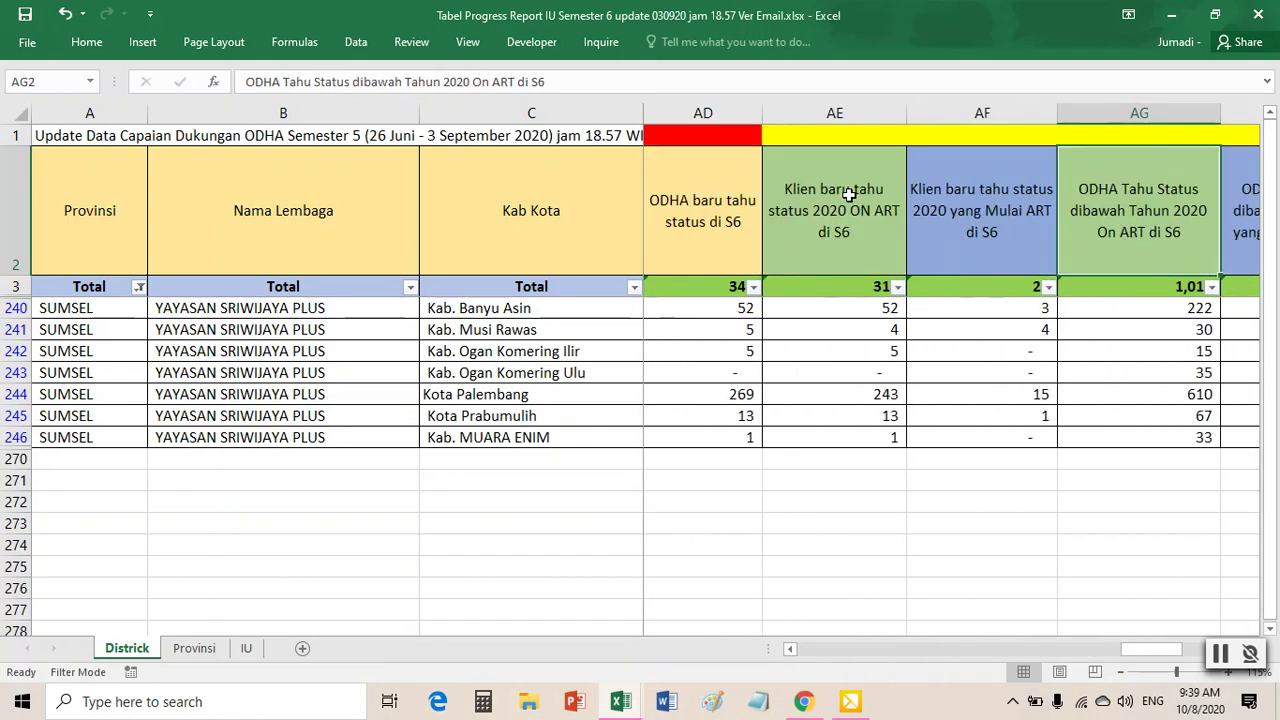
{"action": "key", "text": "Right"}
{"action": "key", "text": "Right"}
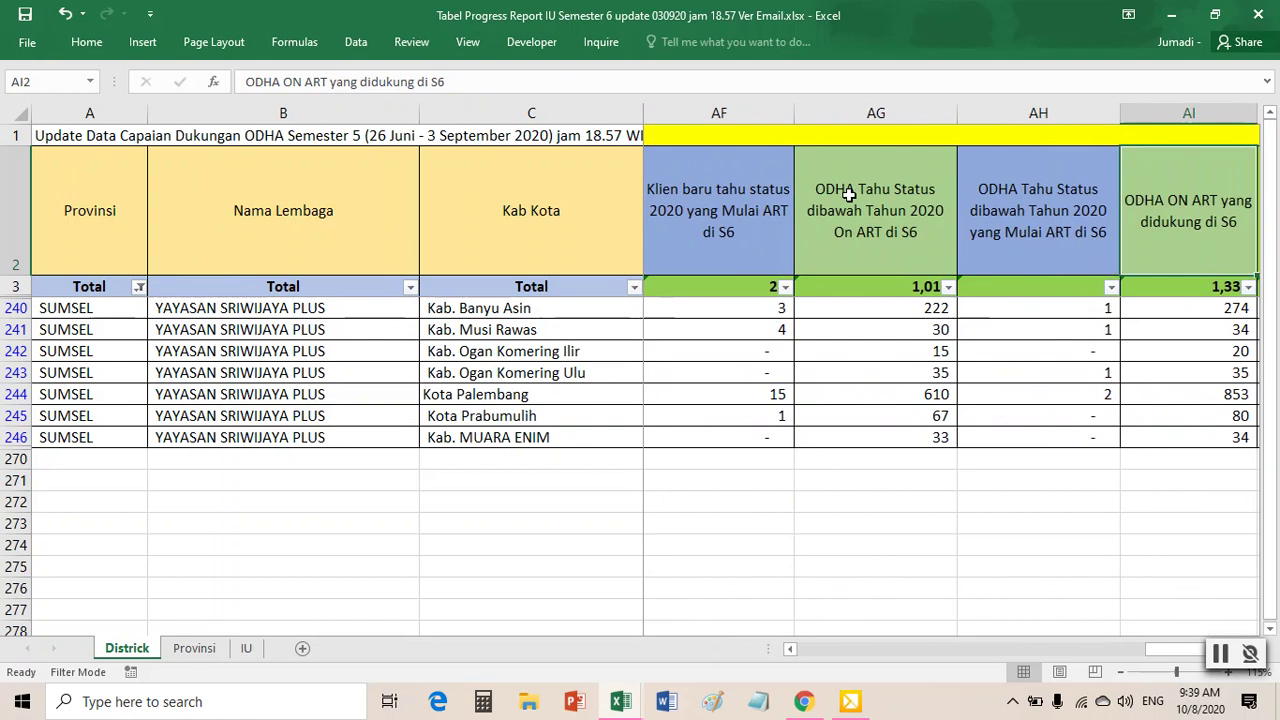
{"action": "key", "text": "Right"}
{"action": "key", "text": "Right"}
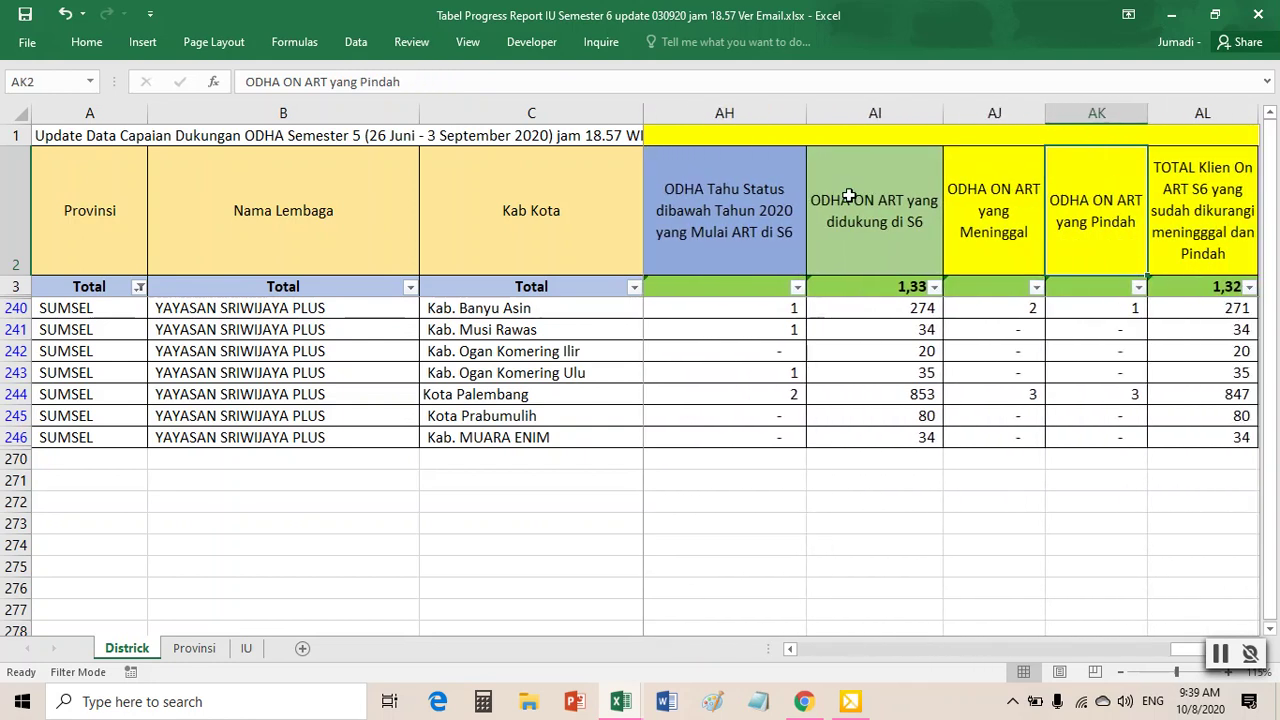
{"action": "key", "text": "Left"}
{"action": "key", "text": "Left"}
{"action": "key", "text": "Left"}
{"action": "key", "text": "Left"}
{"action": "key", "text": "Left"}
{"action": "key", "text": "Left"}
{"action": "key", "text": "Left"}
{"action": "key", "text": "Left"}
{"action": "key", "text": "Left"}
{"action": "key", "text": "Left"}
{"action": "key", "text": "Left"}
{"action": "key", "text": "Left"}
{"action": "key", "text": "Left"}
{"action": "key", "text": "Left"}
{"action": "key", "text": "Left"}
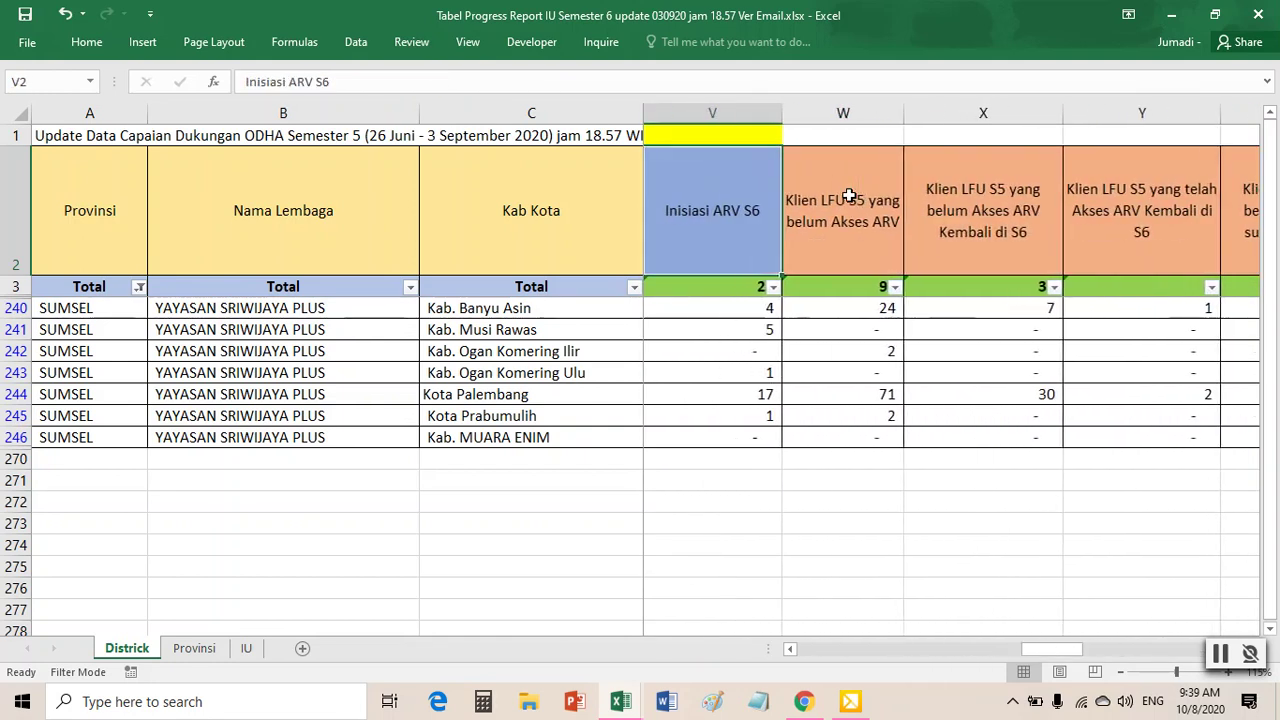
{"action": "key", "text": "Left"}
{"action": "key", "text": "Left"}
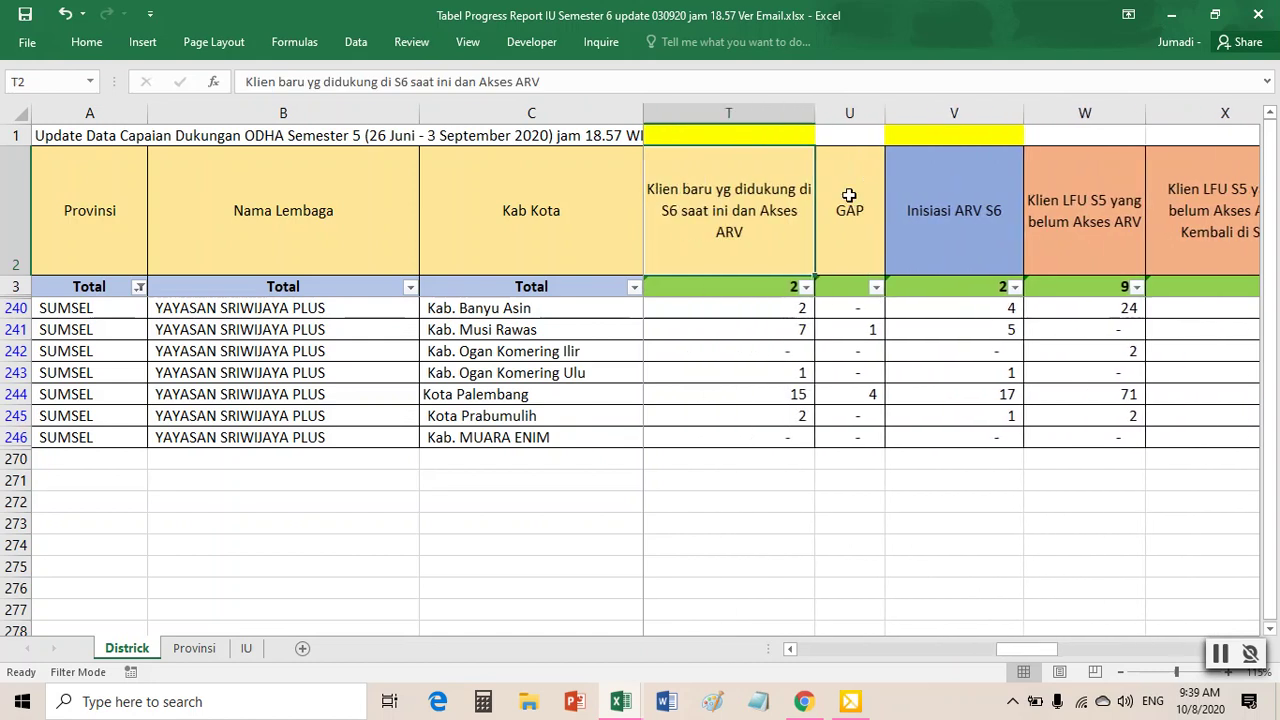
{"action": "key", "text": "Right"}
{"action": "key", "text": "Left"}
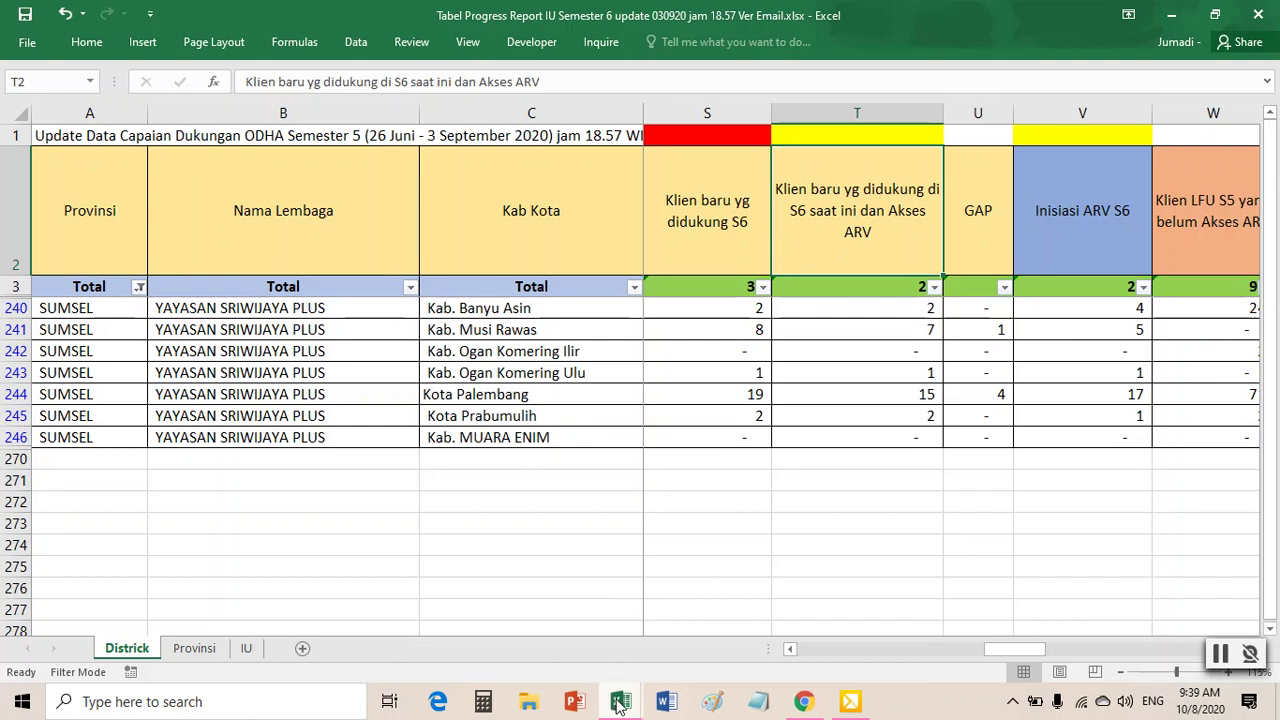
- Turn on column filters for the client data on olah data sriplus's master on ART S6 sheet
{"action": "left_click", "coordinate": [501, 636]}
{"action": "left_click", "coordinate": [621, 321]}
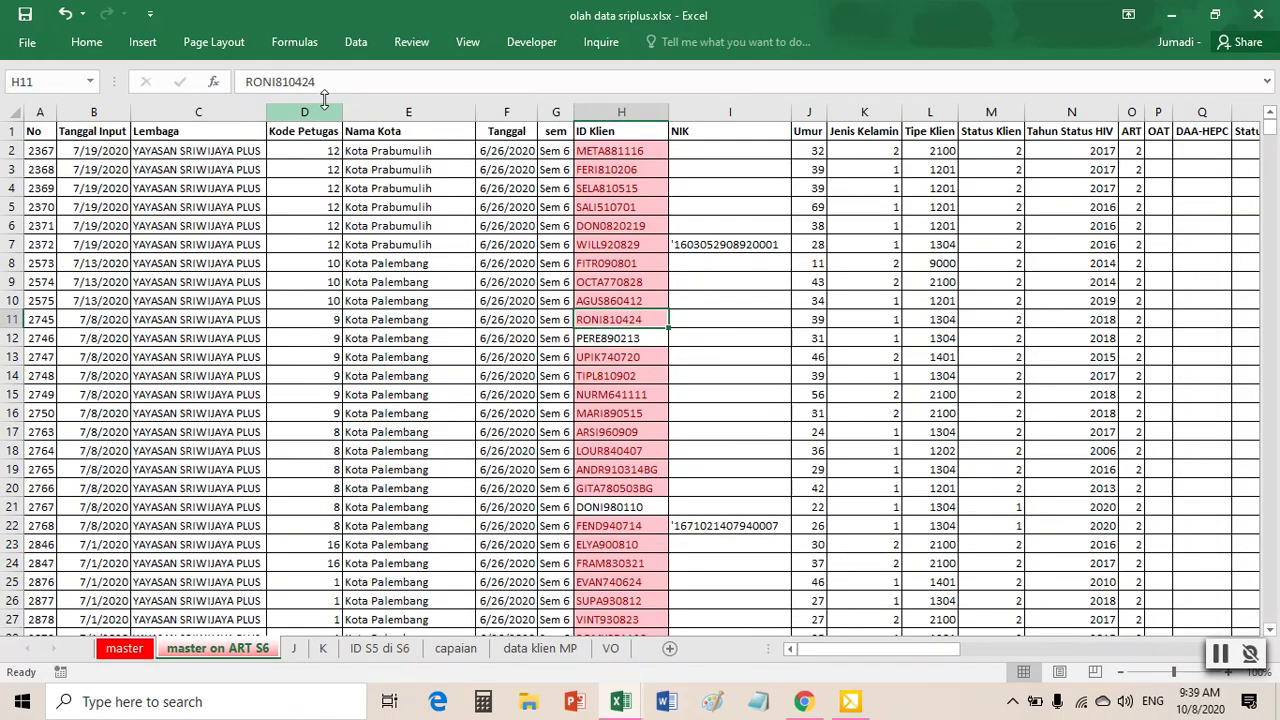
{"action": "left_click", "coordinate": [528, 280]}
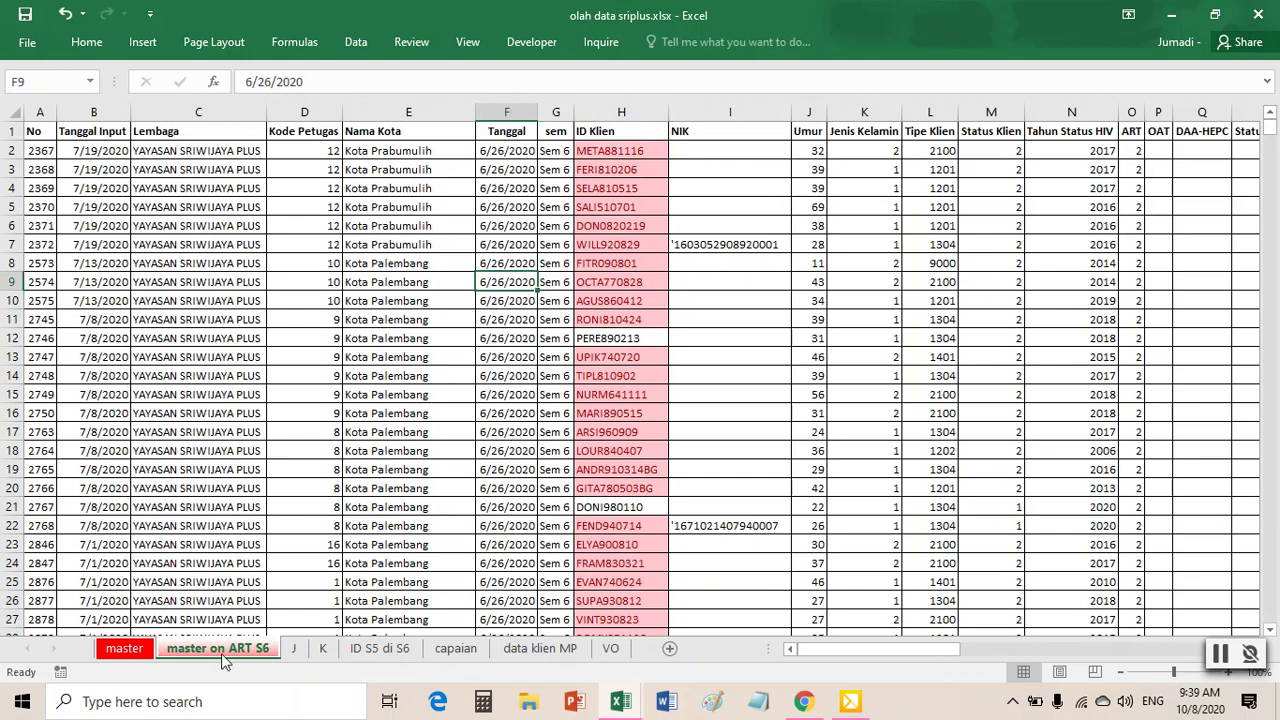
{"action": "left_click", "coordinate": [362, 46]}
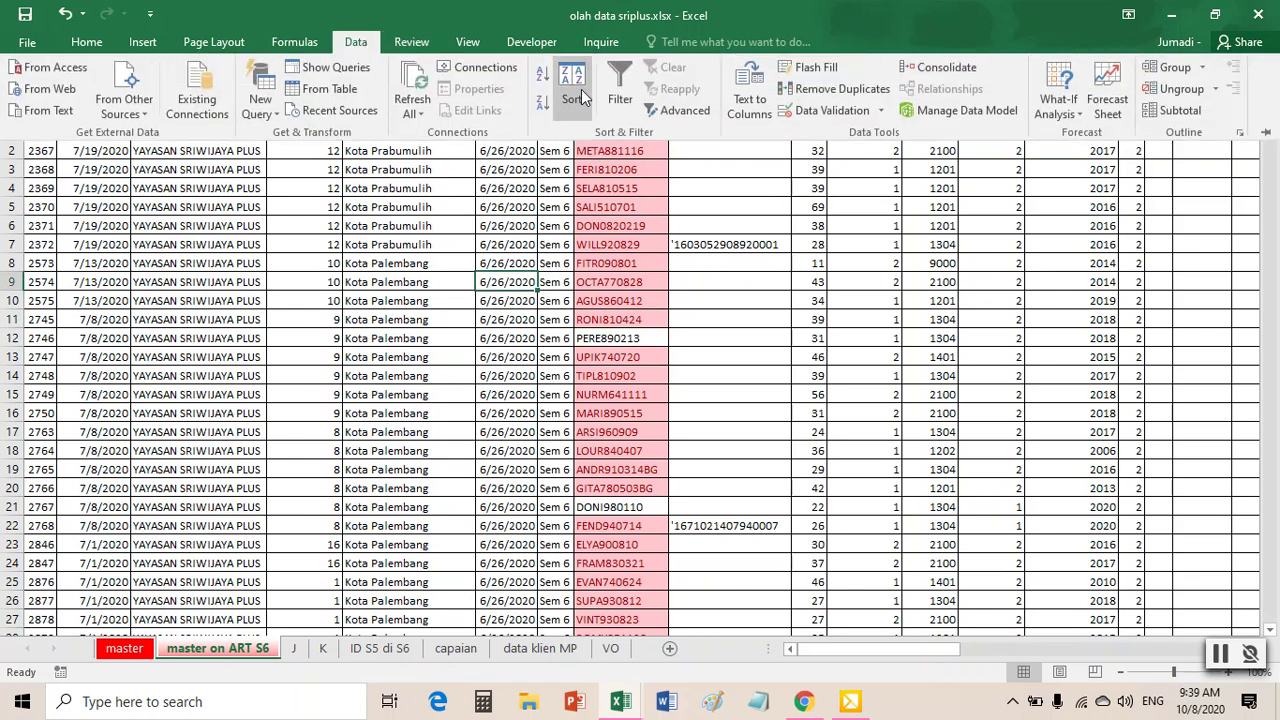
{"action": "left_click", "coordinate": [580, 88]}
{"action": "left_click_drag", "start_coordinate": [923, 648], "coordinate": [986, 676]}
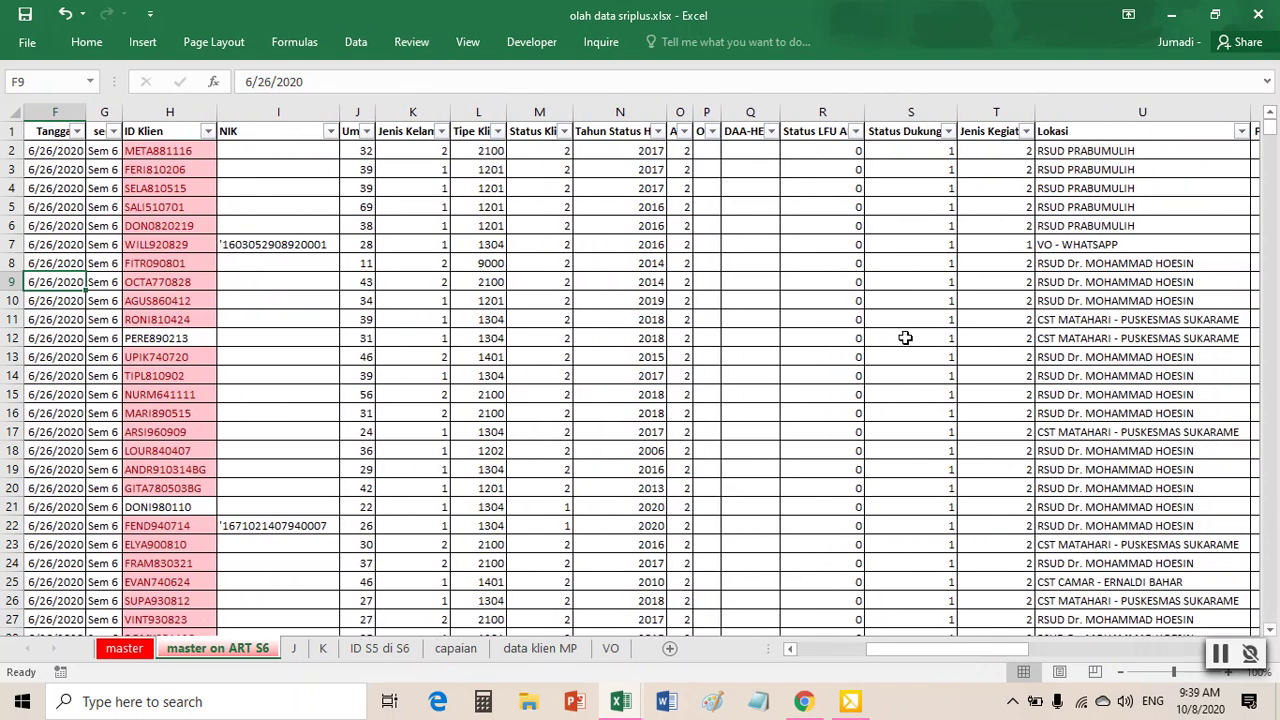
- Filter Status Dukungan to exclude value 1, leaving 49 of 2723 records
{"action": "left_click", "coordinate": [948, 131]}
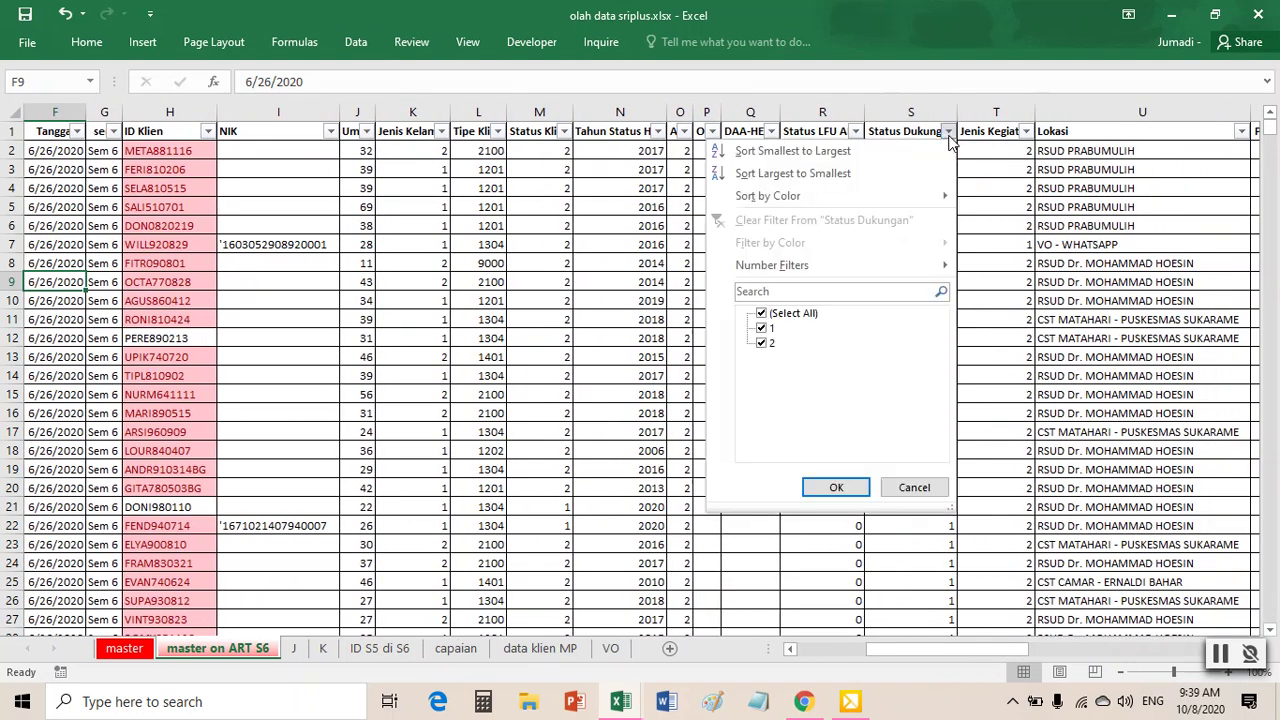
{"action": "left_click", "coordinate": [765, 339]}
{"action": "left_click", "coordinate": [831, 490]}
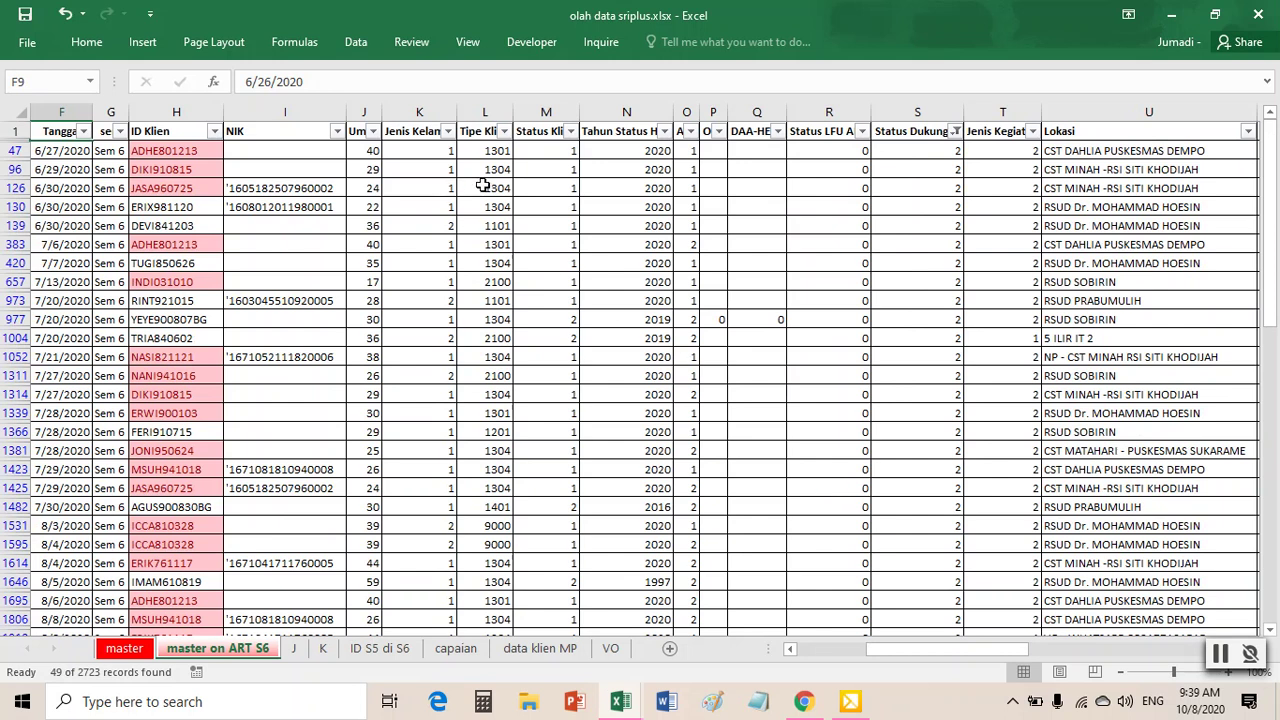
{"action": "left_click", "coordinate": [692, 132]}
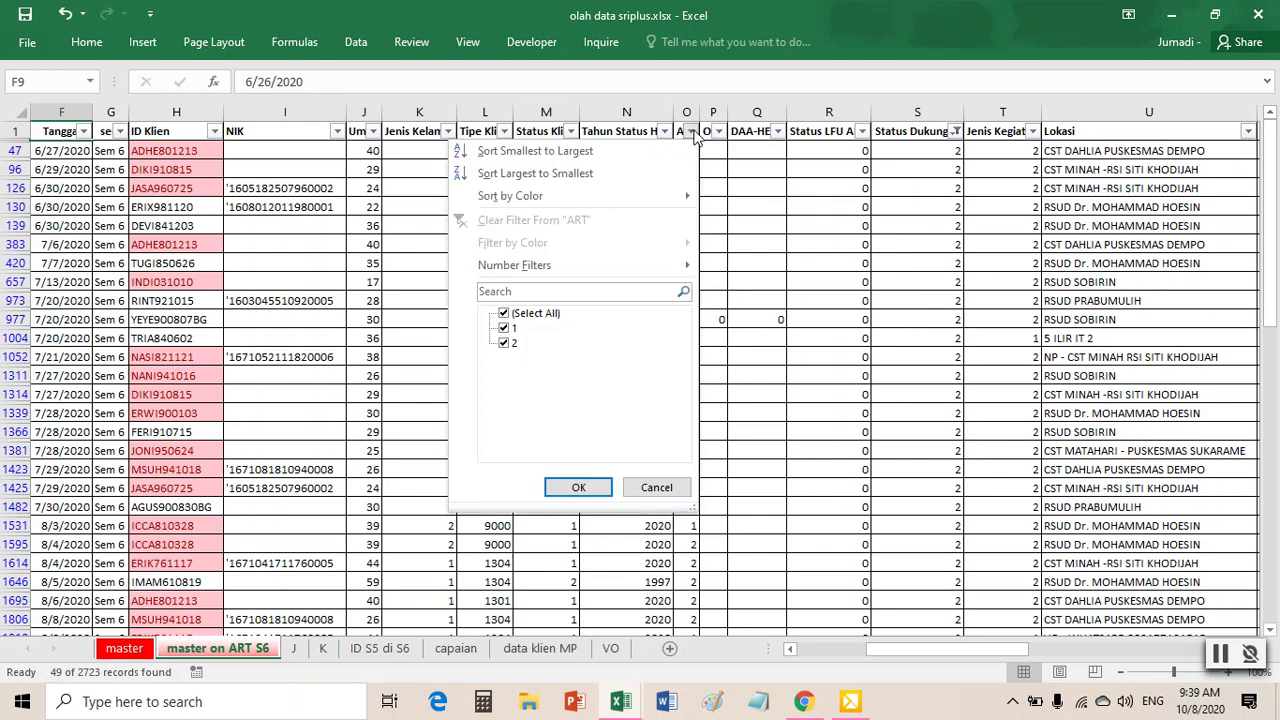
{"action": "left_click", "coordinate": [693, 132]}
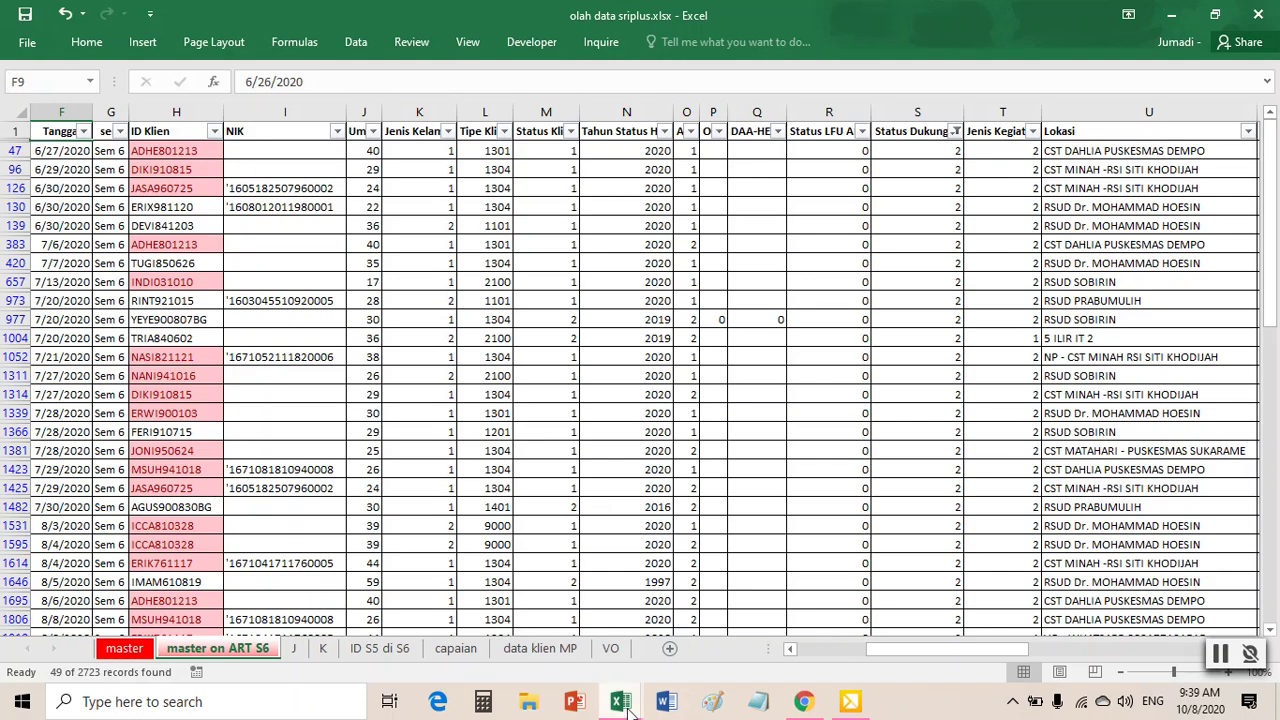
{"action": "mouse_move", "coordinate": [625, 705]}
{"action": "mouse_move", "coordinate": [688, 647]}
- Copy the filtered rows into a new Sheet5 at A1 and autofit all column widths
{"action": "left_click", "coordinate": [114, 334]}
{"action": "left_click", "coordinate": [112, 282]}
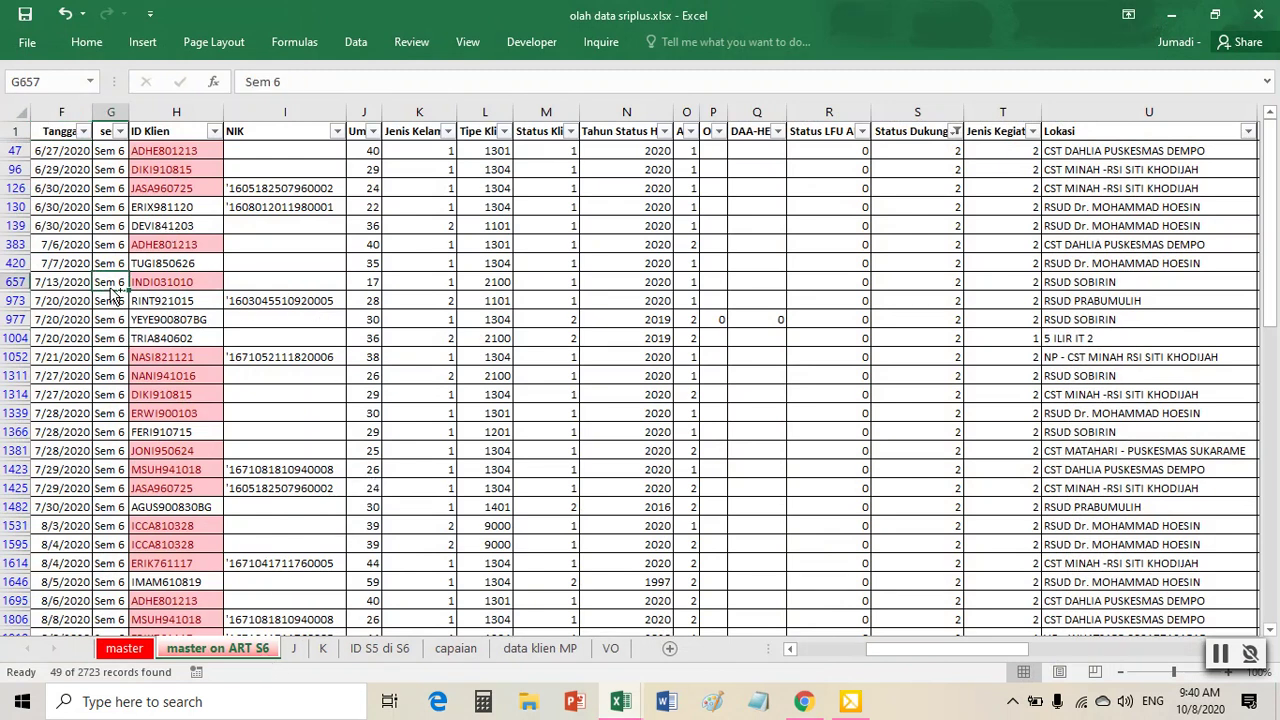
{"action": "key", "text": "ctrl+a"}
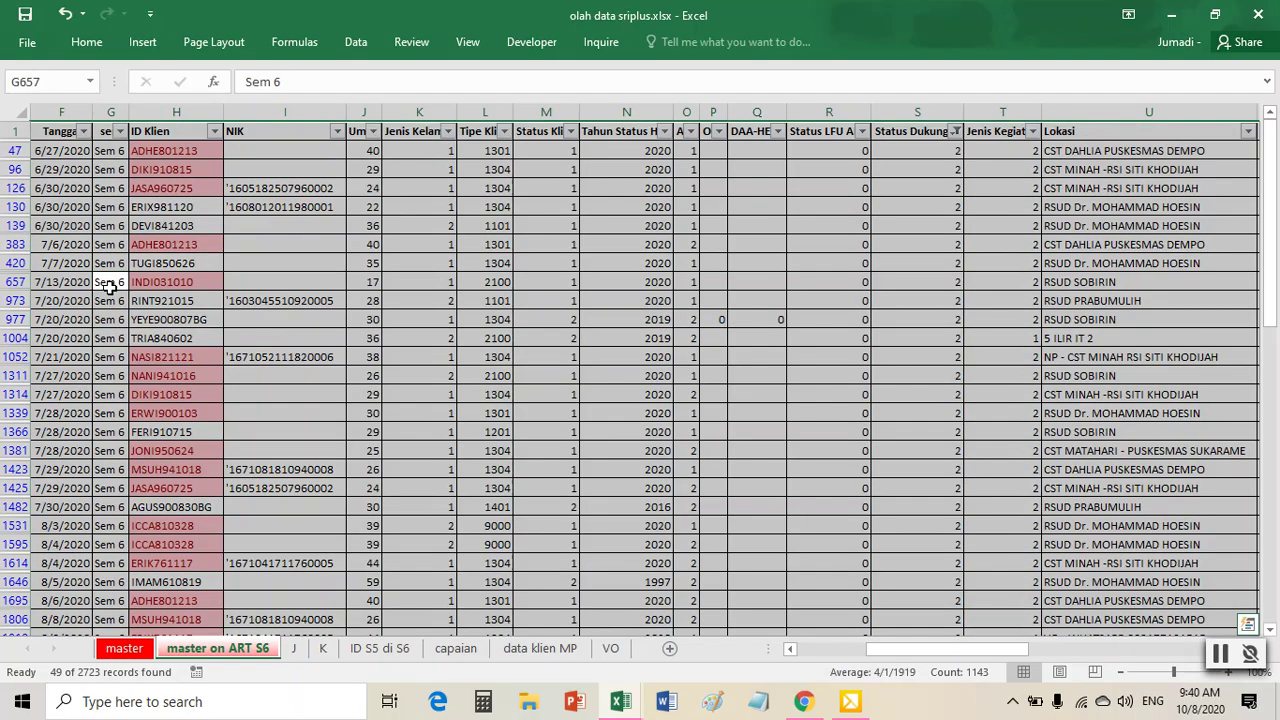
{"action": "right_click", "coordinate": [108, 285]}
{"action": "left_click", "coordinate": [152, 316]}
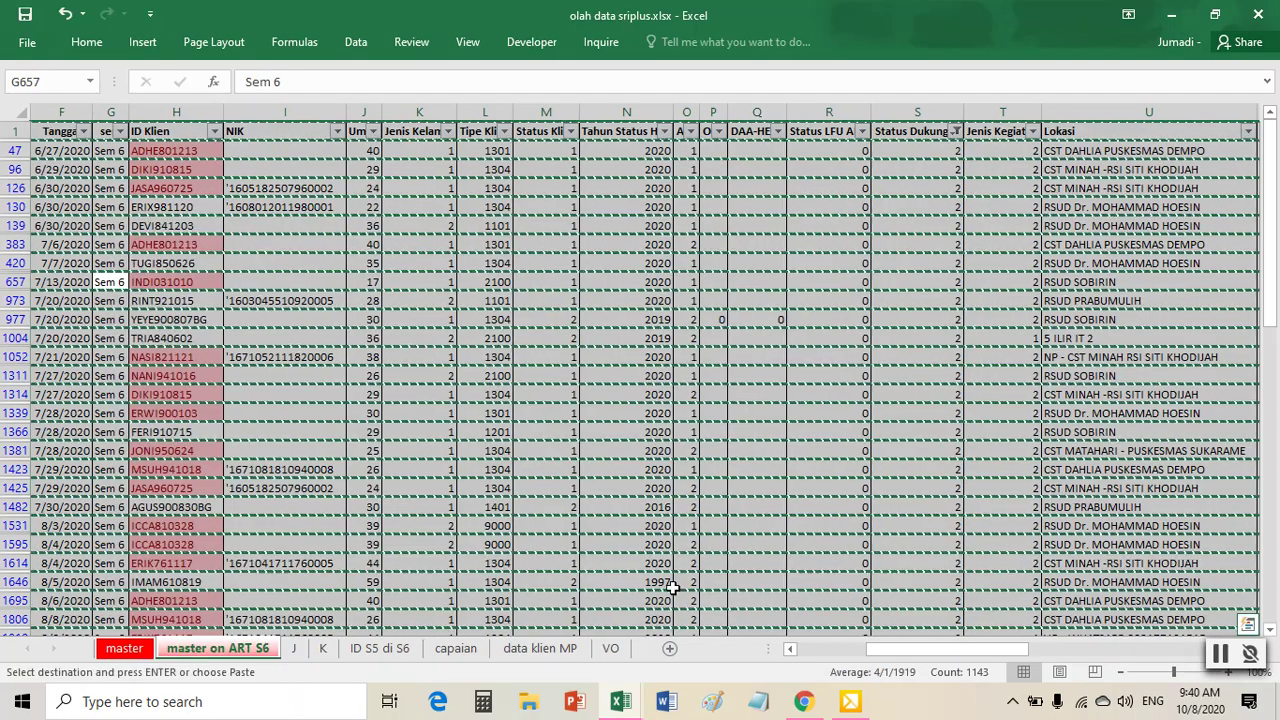
{"action": "left_click", "coordinate": [670, 649]}
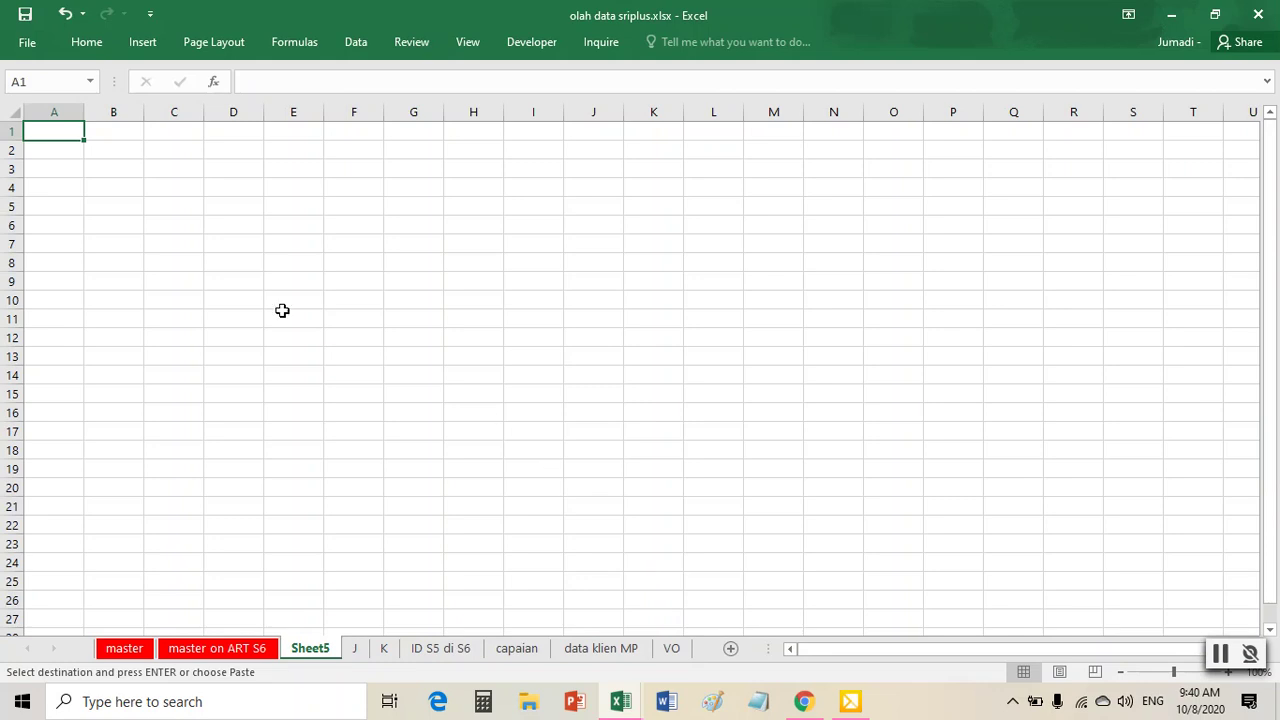
{"action": "right_click", "coordinate": [58, 126]}
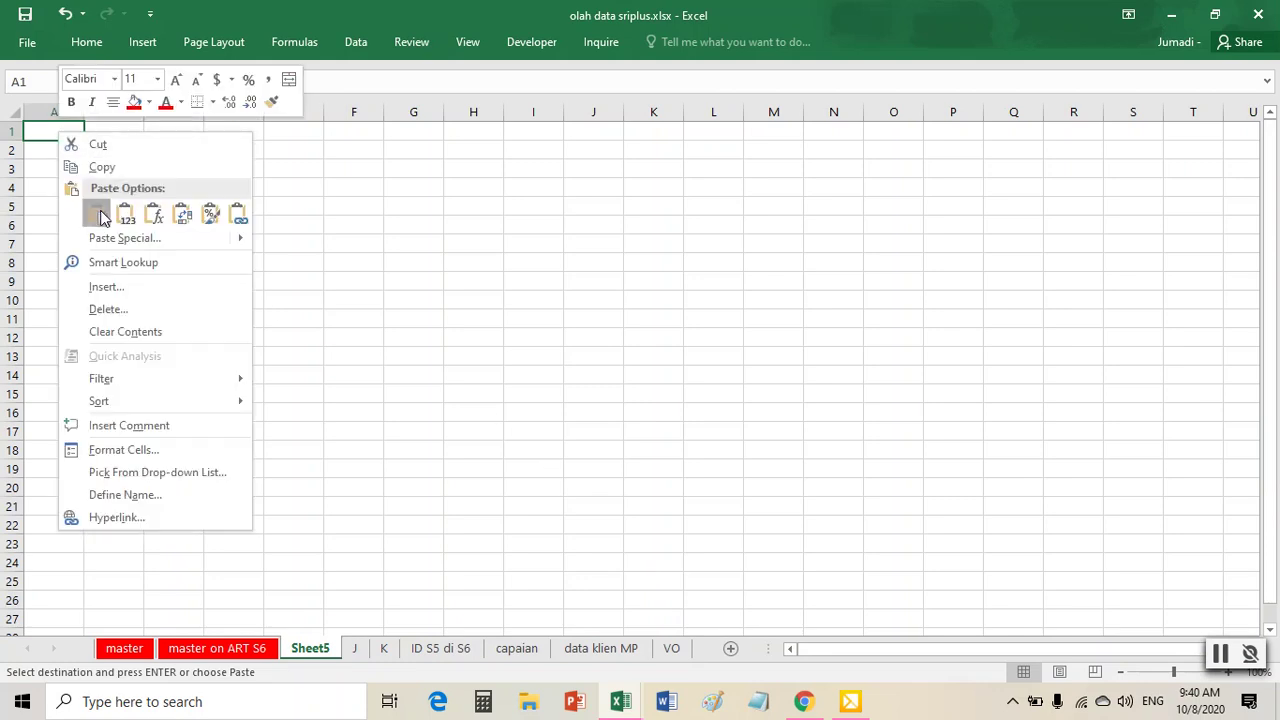
{"action": "left_click", "coordinate": [97, 211]}
{"action": "left_click", "coordinate": [10, 112]}
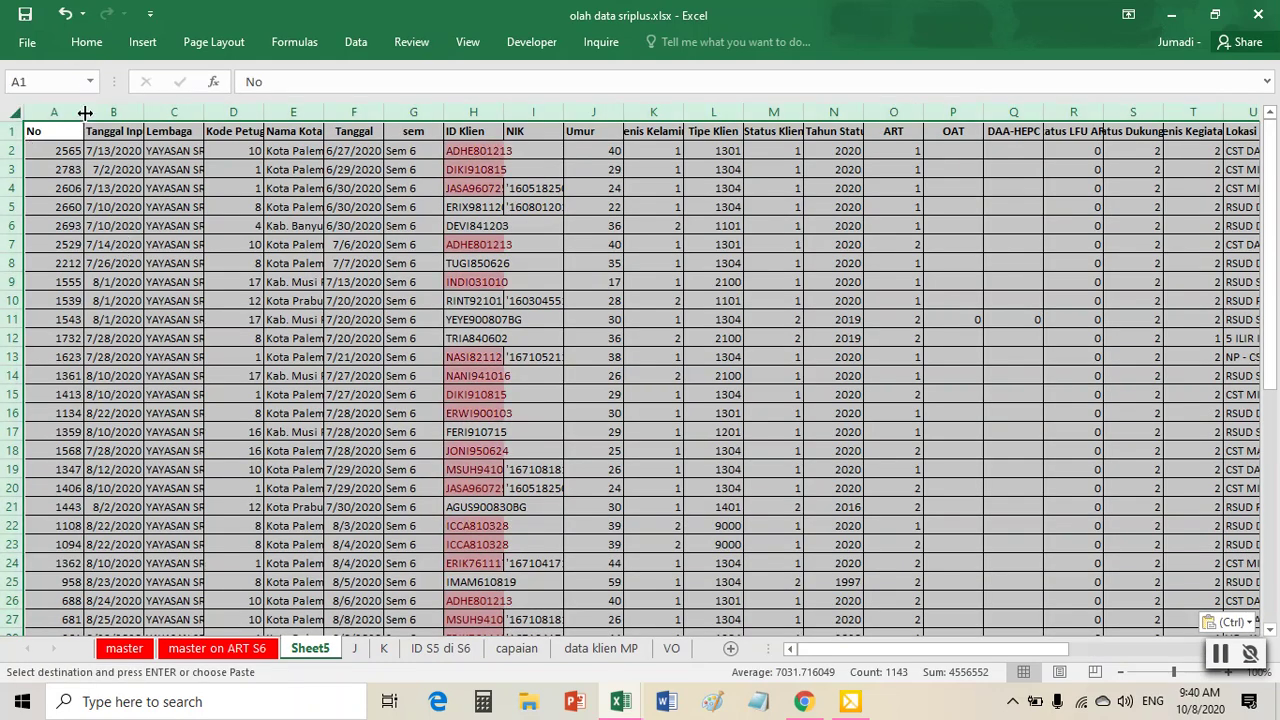
{"action": "double_click", "coordinate": [85, 110]}
{"action": "left_click", "coordinate": [443, 263]}
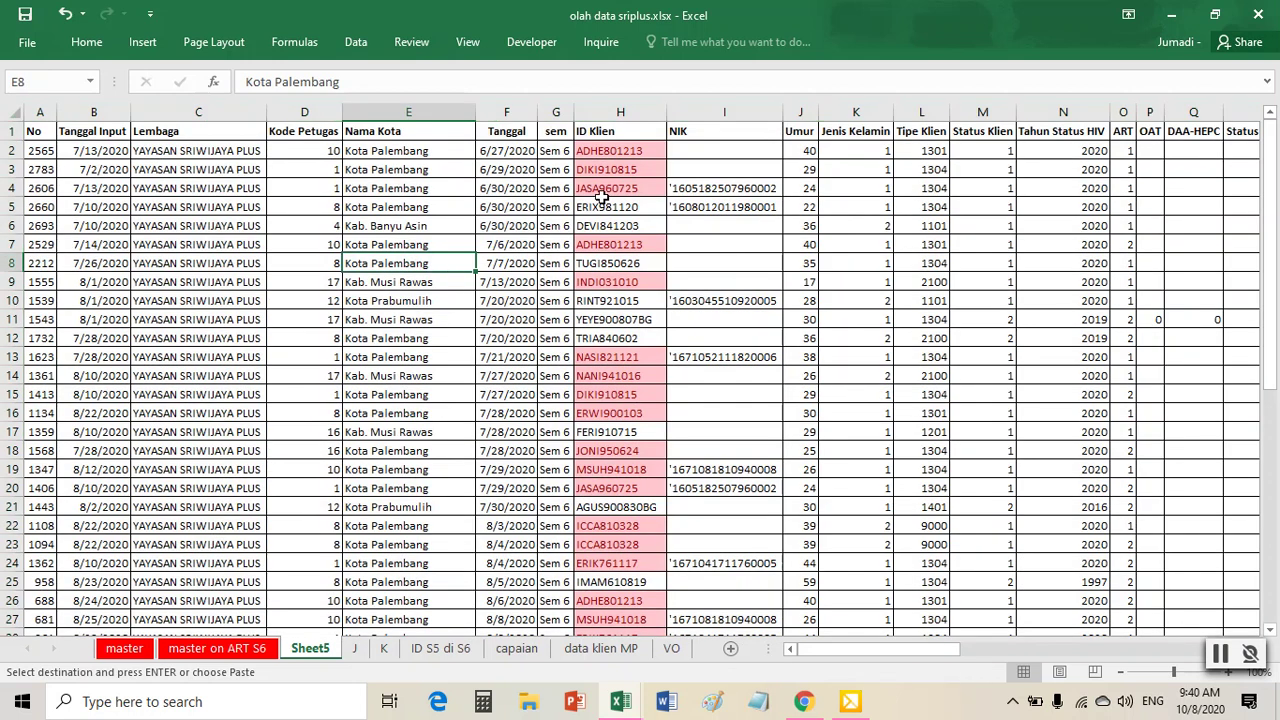
- Remove duplicates on ID Klien only, deleting 17 and keeping 32 unique clients
{"action": "left_click", "coordinate": [358, 41]}
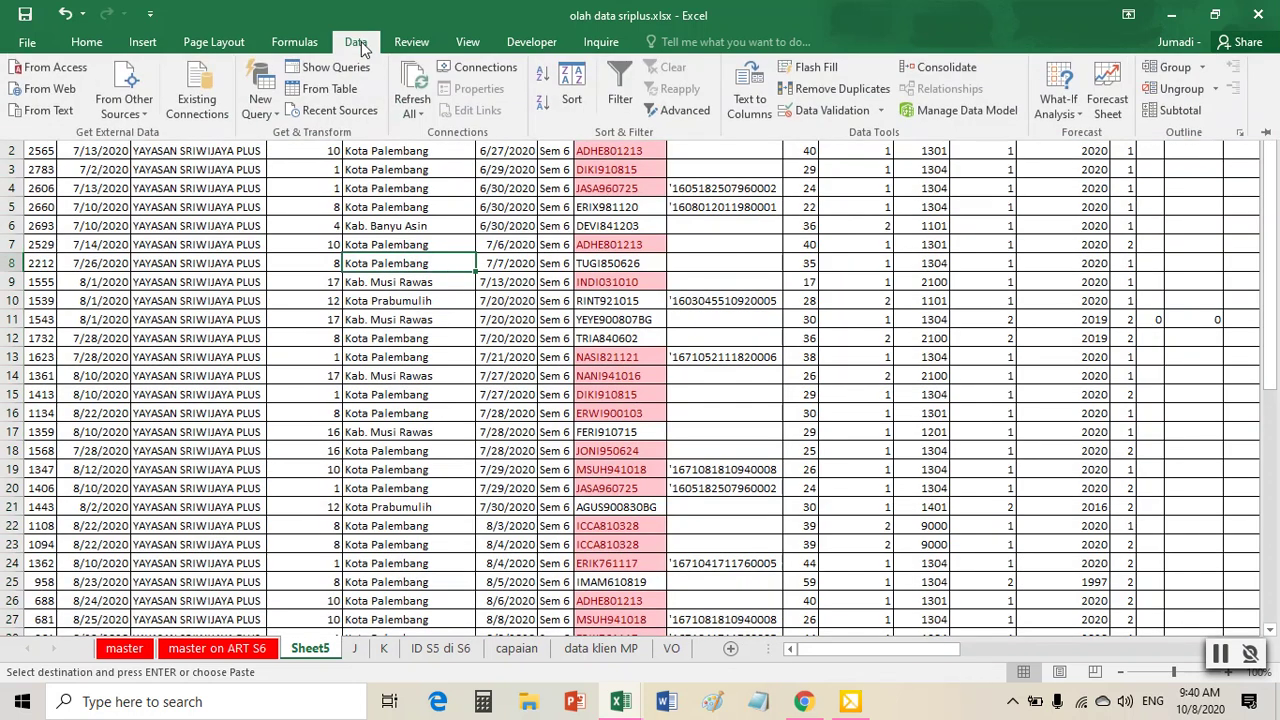
{"action": "left_click", "coordinate": [828, 95]}
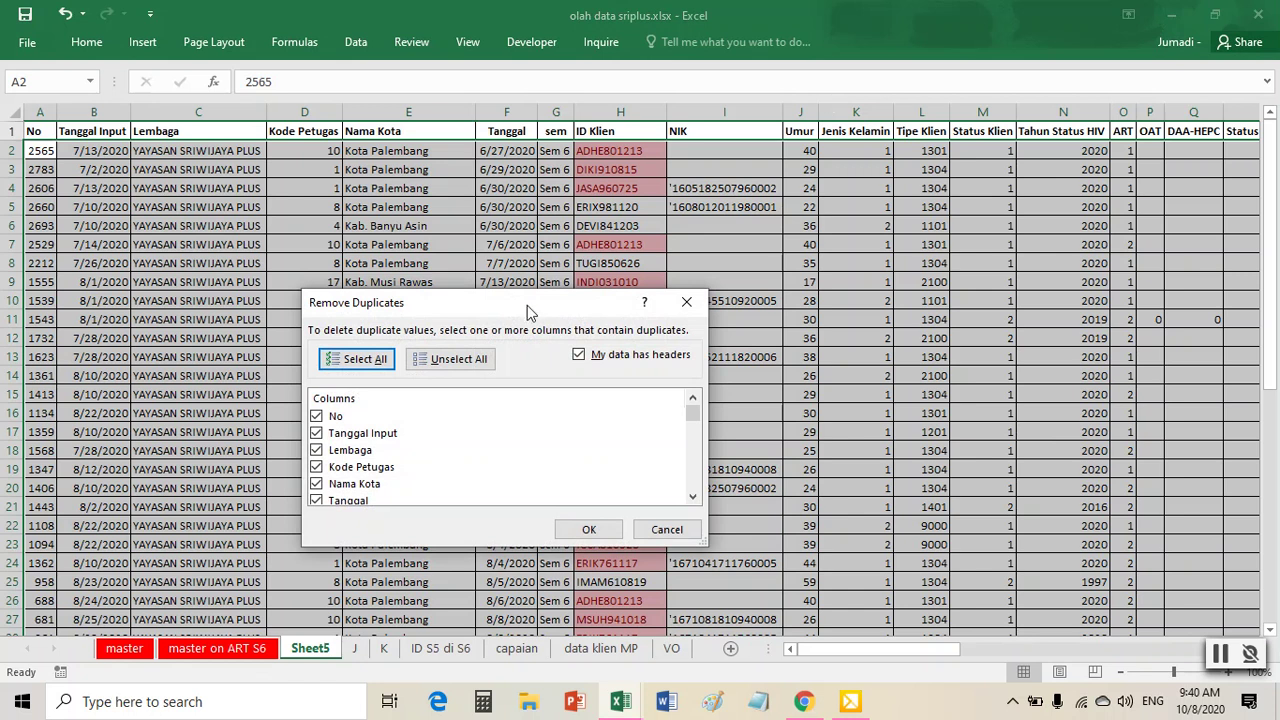
{"action": "left_click_drag", "start_coordinate": [556, 316], "coordinate": [640, 241]}
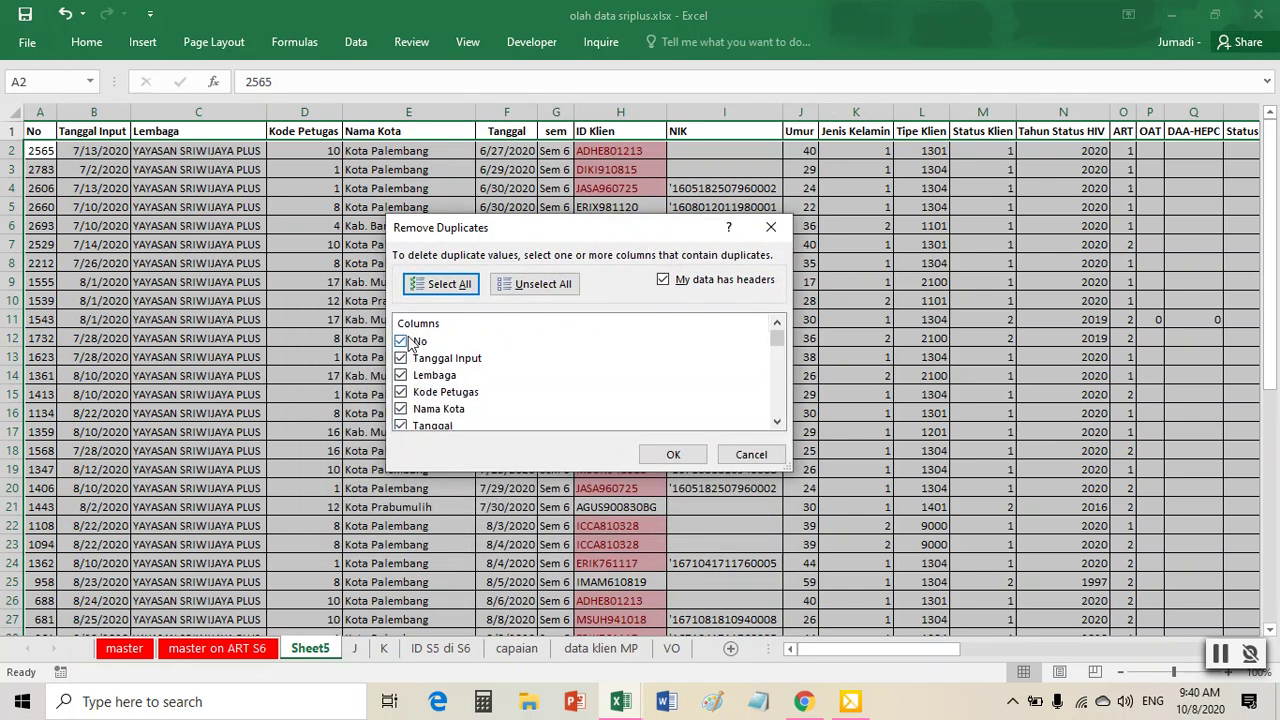
{"action": "left_click", "coordinate": [543, 284]}
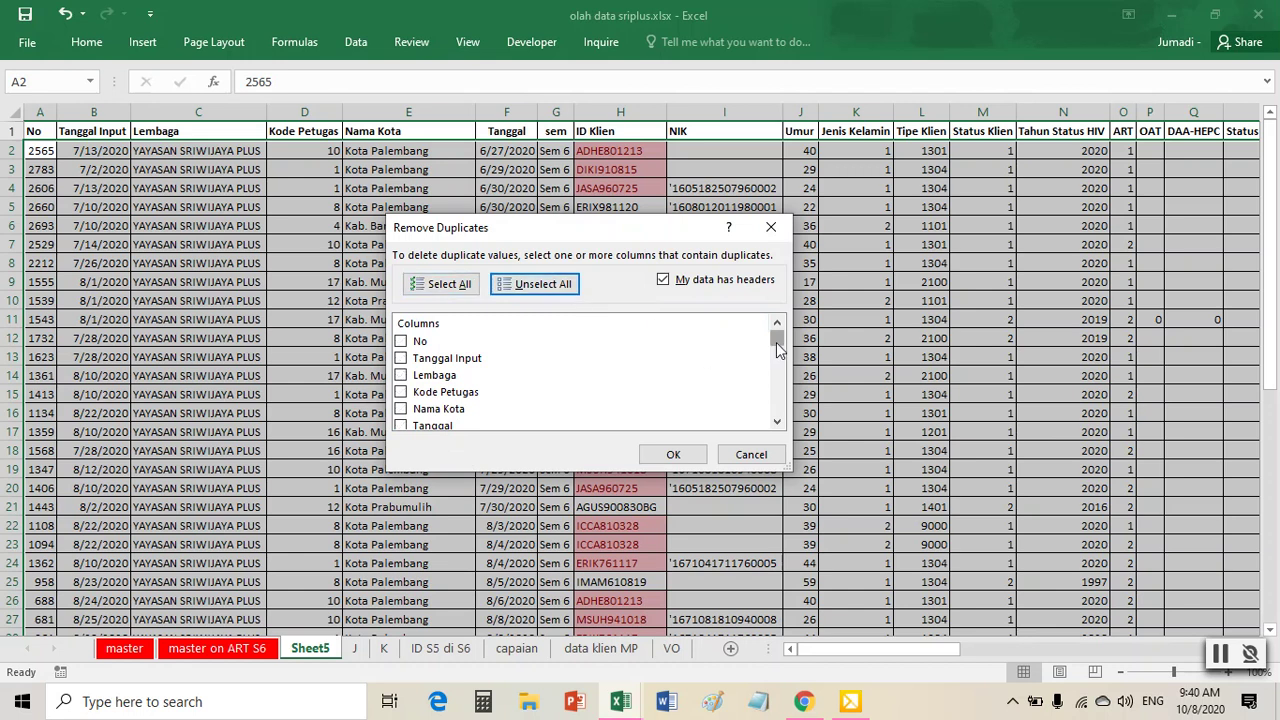
{"action": "left_click_drag", "start_coordinate": [774, 339], "coordinate": [776, 356]}
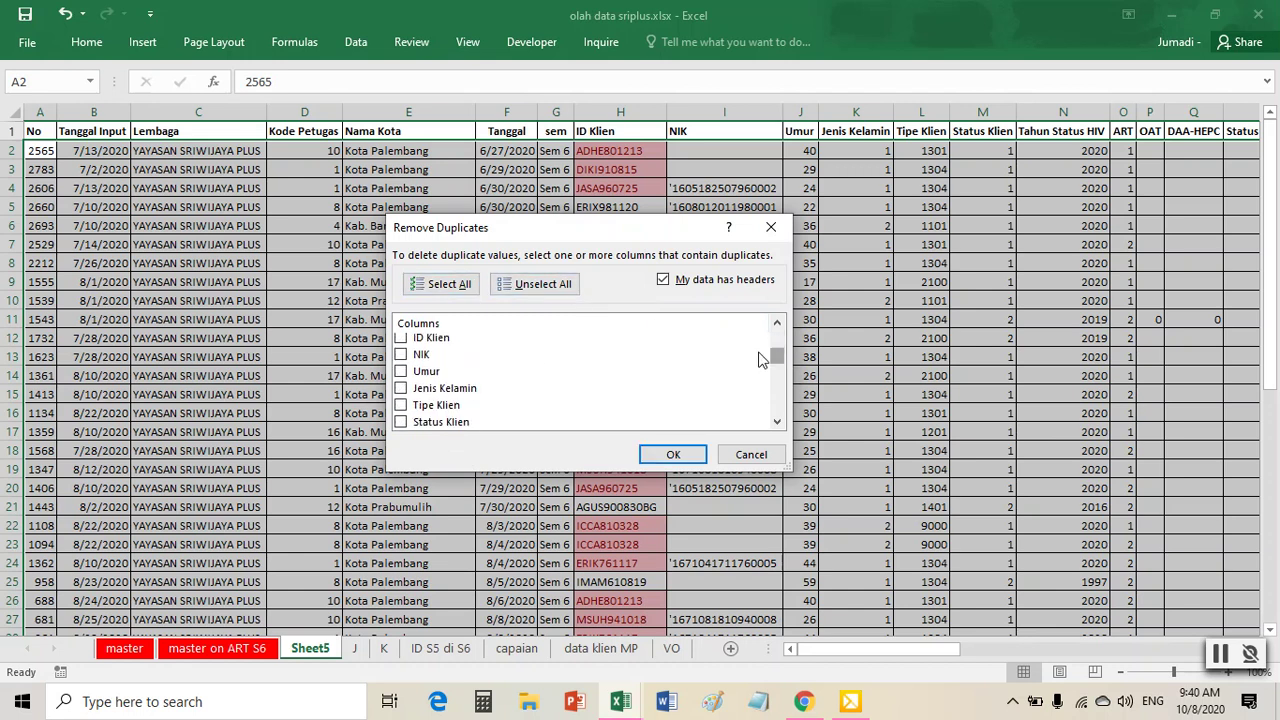
{"action": "left_click", "coordinate": [401, 339]}
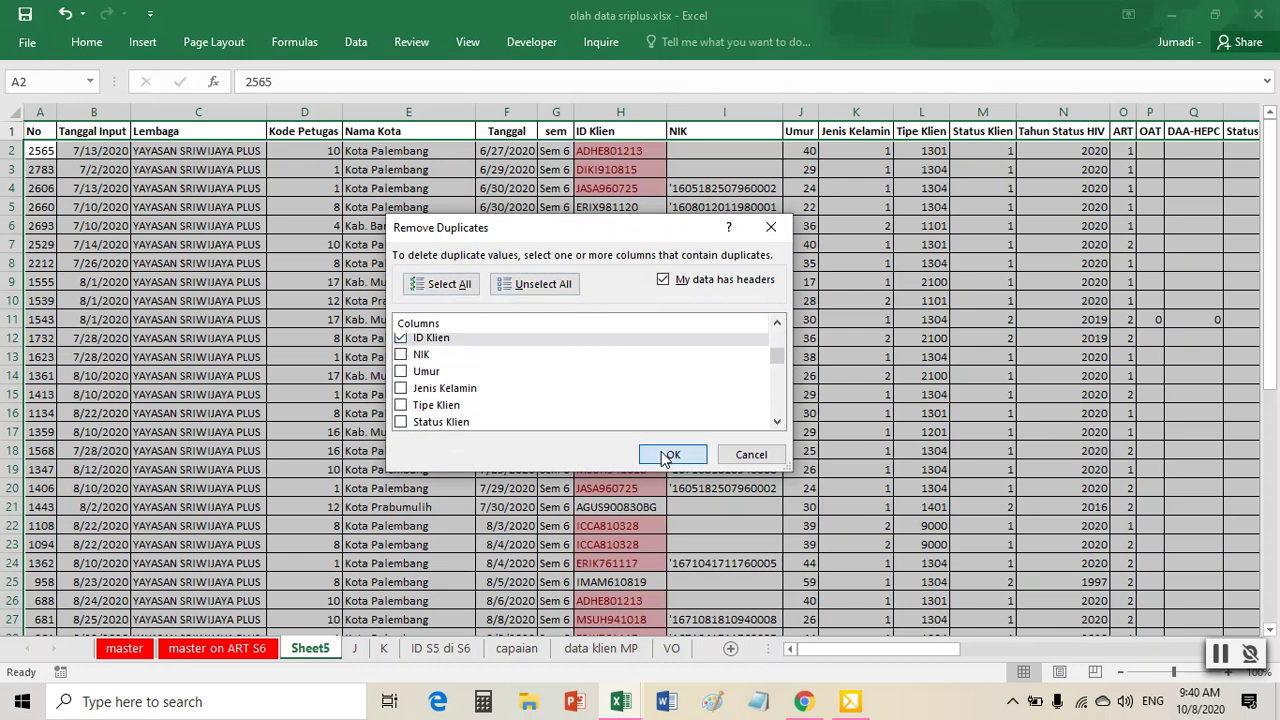
{"action": "left_click", "coordinate": [663, 455]}
{"action": "left_click", "coordinate": [648, 402]}
{"action": "left_click", "coordinate": [621, 335]}
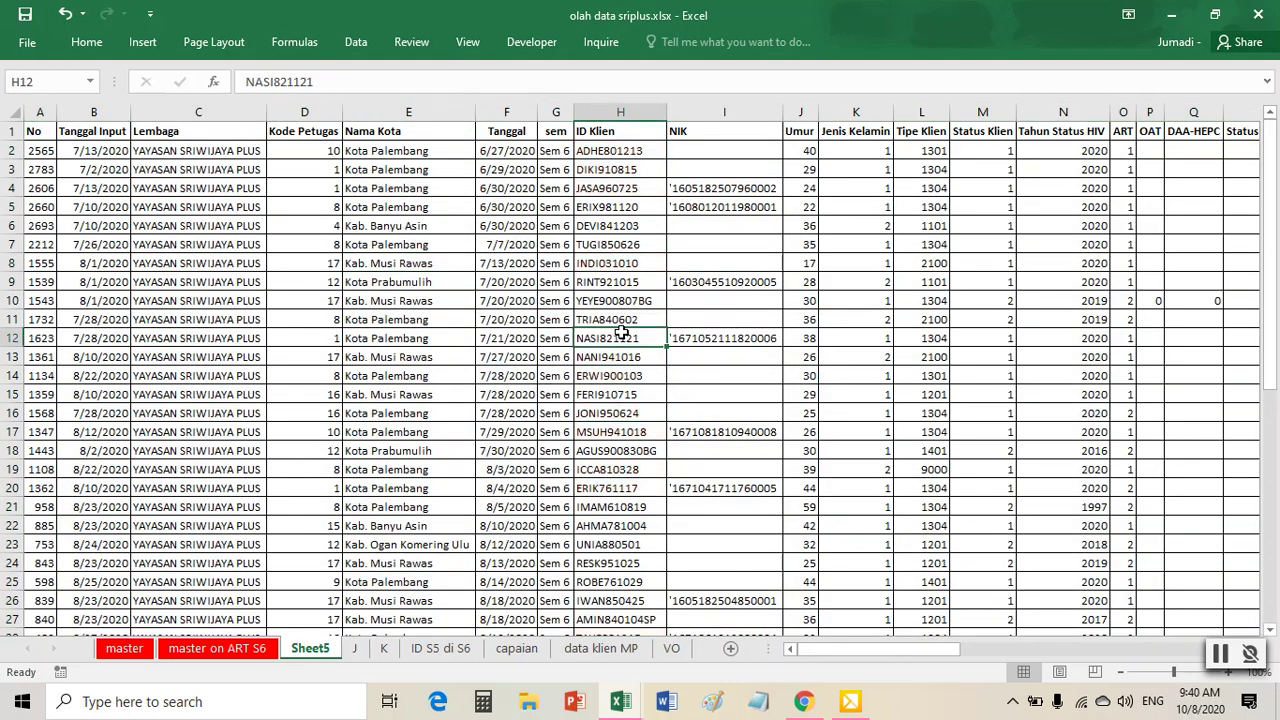
- Insert seven blank columns before the client data on Sheet5
{"action": "scroll", "coordinate": [621, 335], "scroll_direction": "down", "scroll_amount": 6}
{"action": "scroll", "coordinate": [621, 335], "scroll_direction": "up", "scroll_amount": 6}
{"action": "left_click", "coordinate": [56, 114]}
{"action": "left_click_drag", "start_coordinate": [56, 114], "coordinate": [556, 120]}
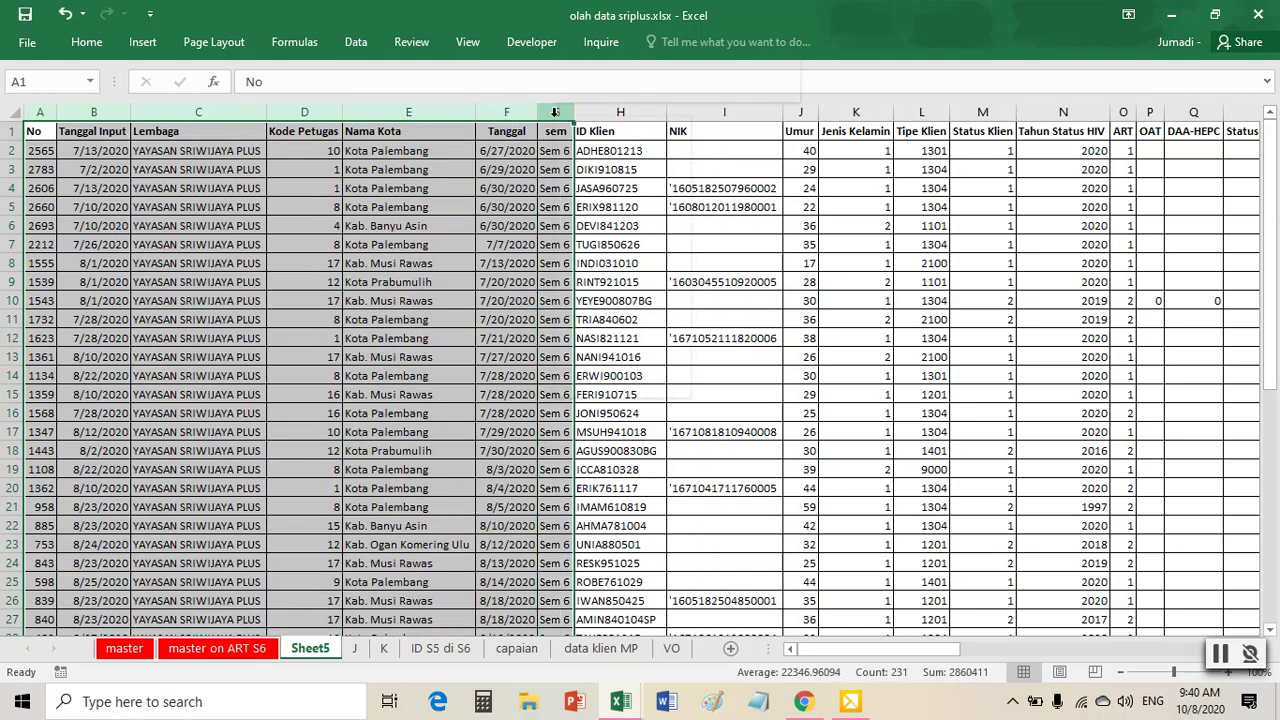
{"action": "right_click", "coordinate": [556, 120]}
{"action": "left_click", "coordinate": [600, 247]}
- Create a PivotTable at Sheet5!$A$1 counting ID Klien per Nama Kota, totalling 32
{"action": "left_click", "coordinate": [614, 244]}
{"action": "left_click", "coordinate": [143, 44]}
{"action": "left_click", "coordinate": [28, 80]}
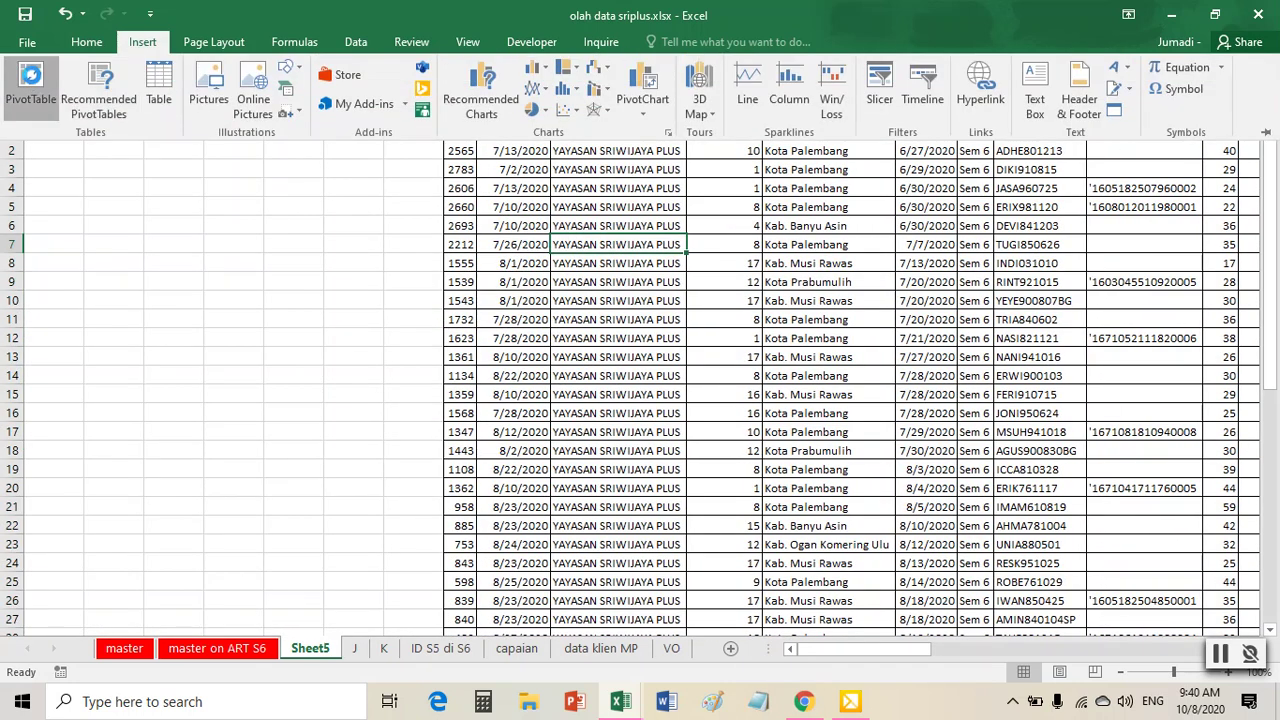
{"action": "left_click", "coordinate": [472, 388]}
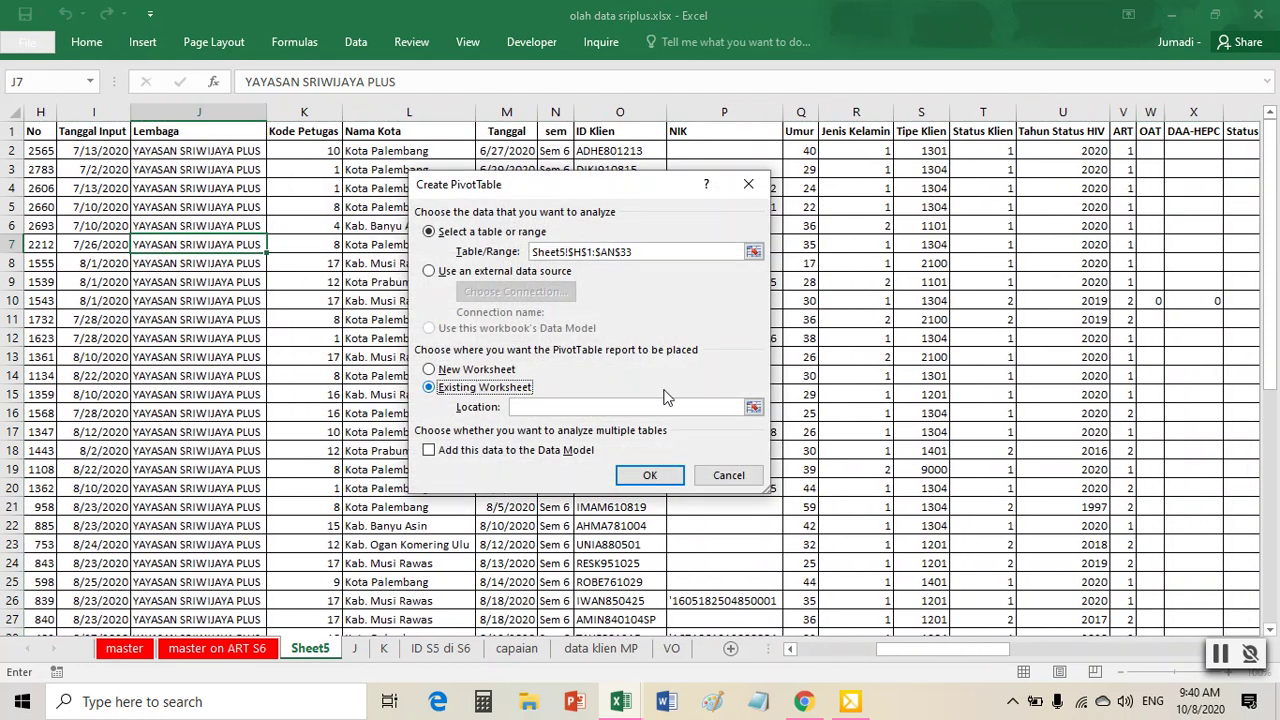
{"action": "left_click", "coordinate": [753, 407]}
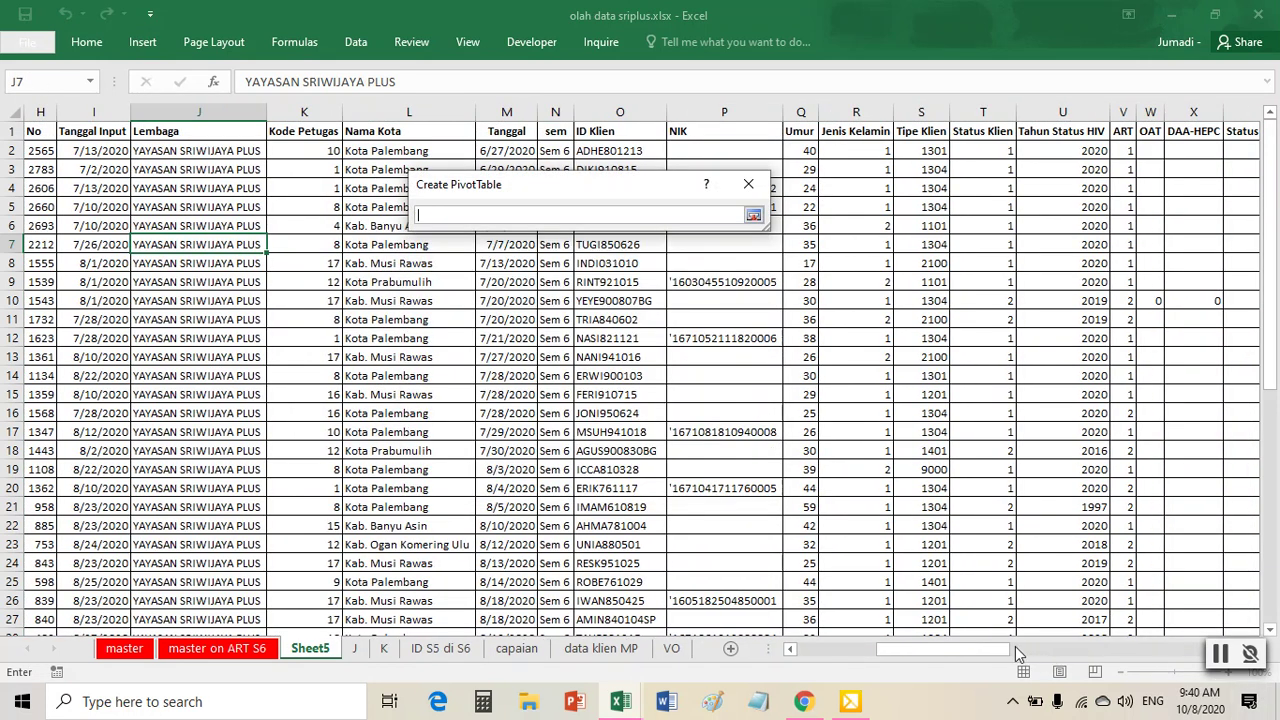
{"action": "left_click_drag", "start_coordinate": [1000, 650], "coordinate": [723, 593]}
{"action": "left_click", "coordinate": [80, 134]}
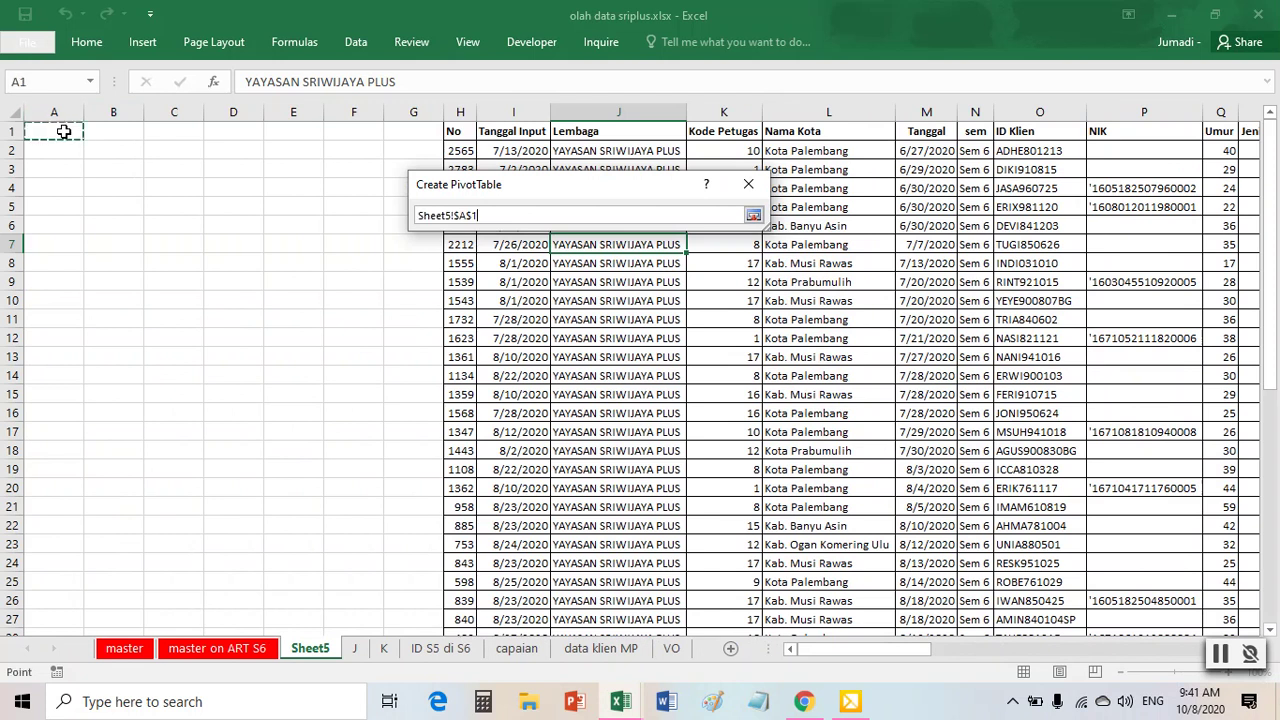
{"action": "left_click", "coordinate": [753, 216]}
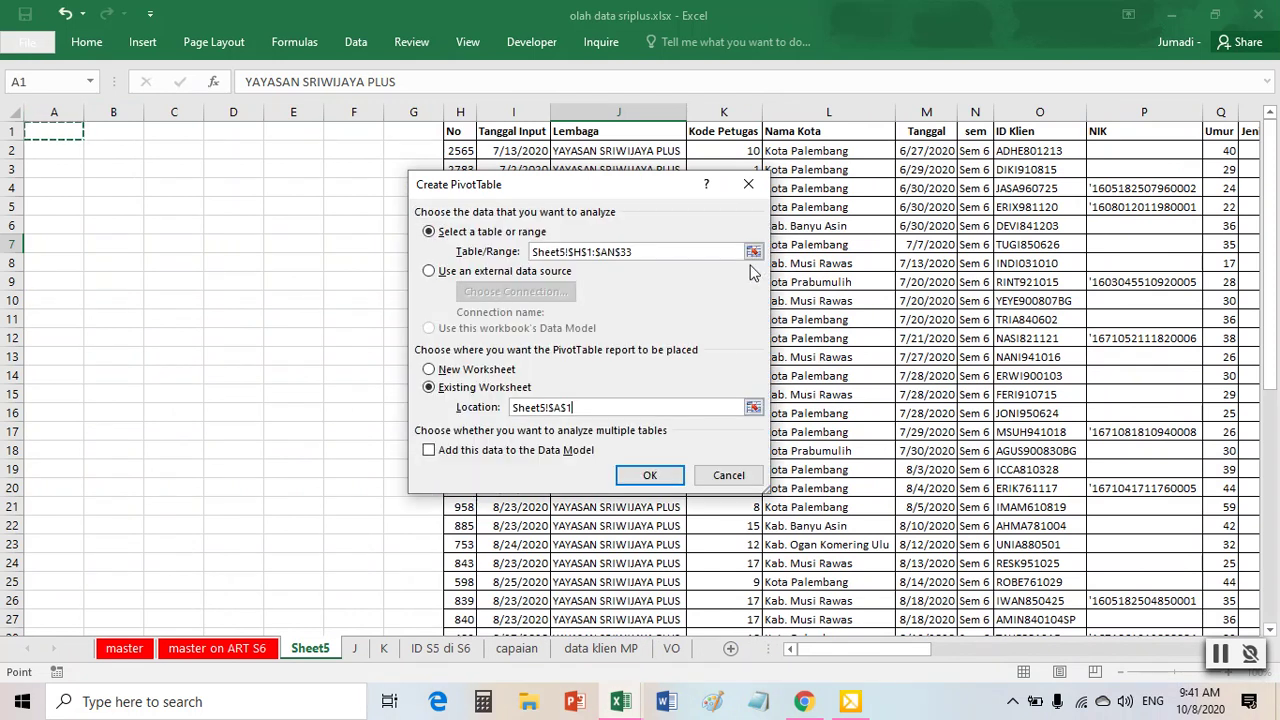
{"action": "left_click", "coordinate": [650, 475]}
{"action": "left_click_drag", "start_coordinate": [925, 353], "coordinate": [1175, 565]}
{"action": "left_click_drag", "start_coordinate": [928, 308], "coordinate": [1125, 435]}
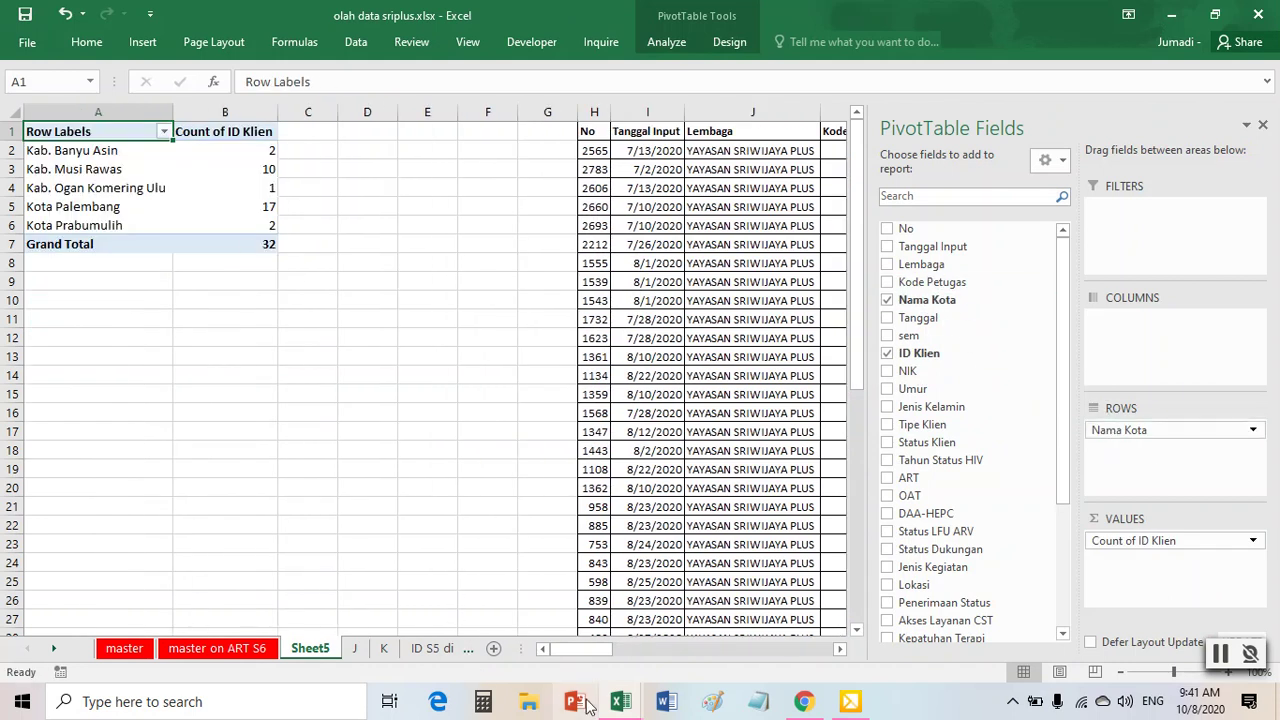
- In the progress report, total the district values in T240:T246 and fill header cell T1 red
{"action": "mouse_move", "coordinate": [625, 706]}
{"action": "left_click", "coordinate": [675, 661]}
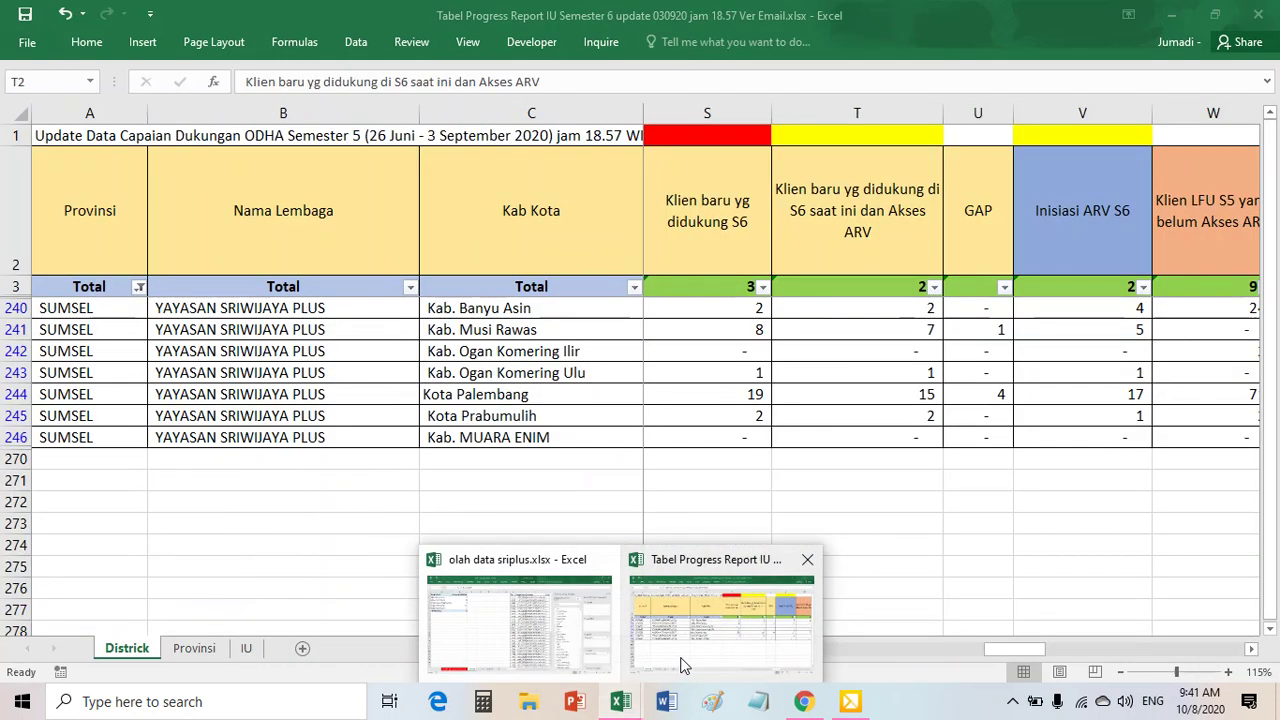
{"action": "left_click_drag", "start_coordinate": [920, 305], "coordinate": [904, 441]}
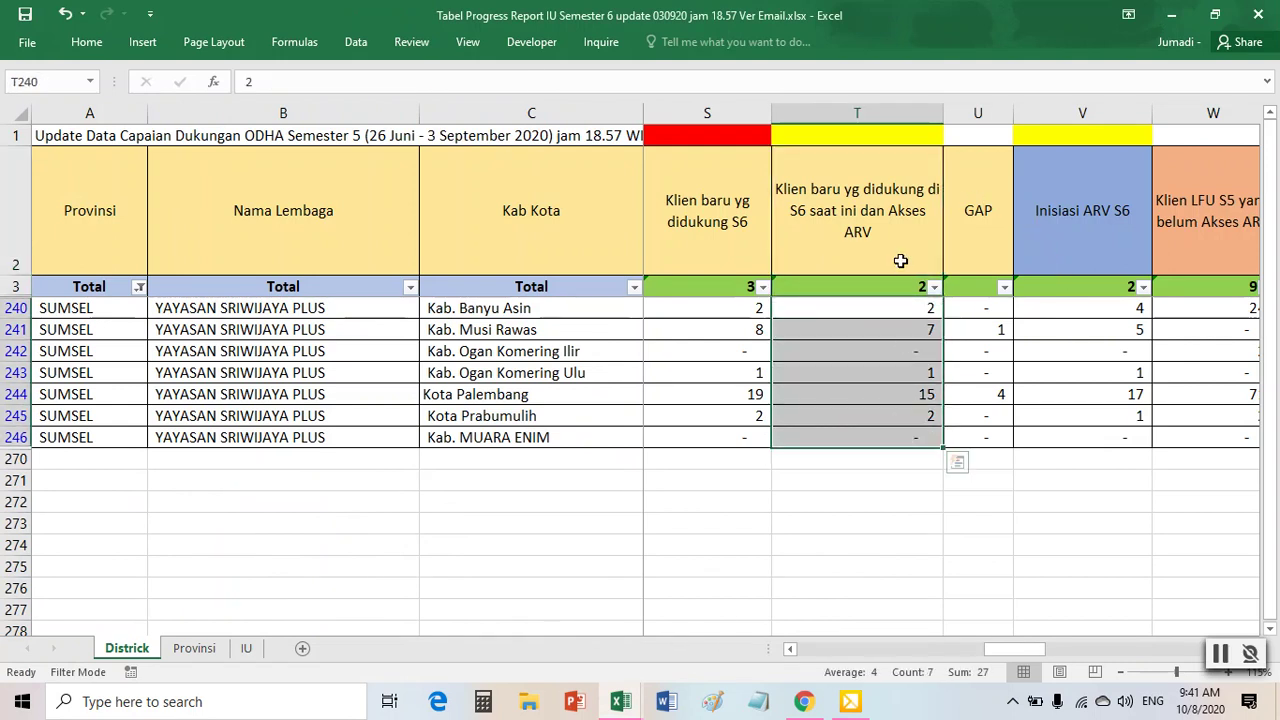
{"action": "left_click", "coordinate": [889, 135]}
{"action": "right_click", "coordinate": [889, 136]}
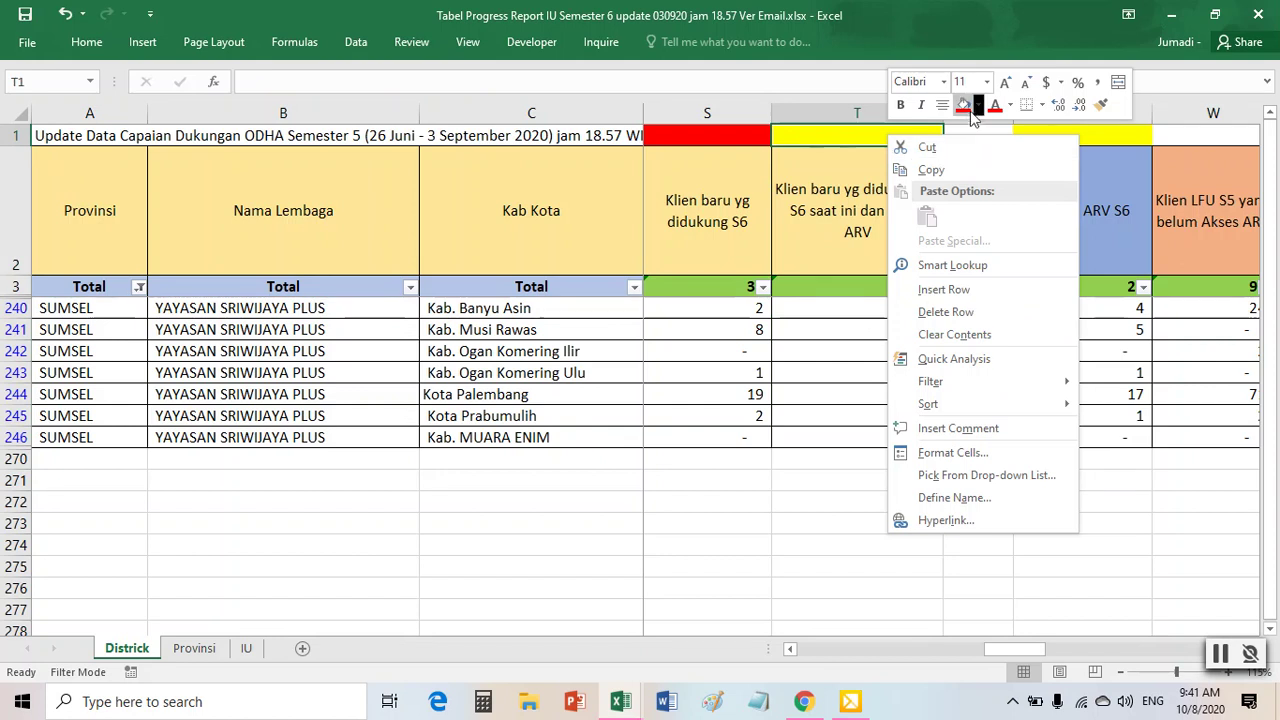
{"action": "left_click", "coordinate": [963, 104]}
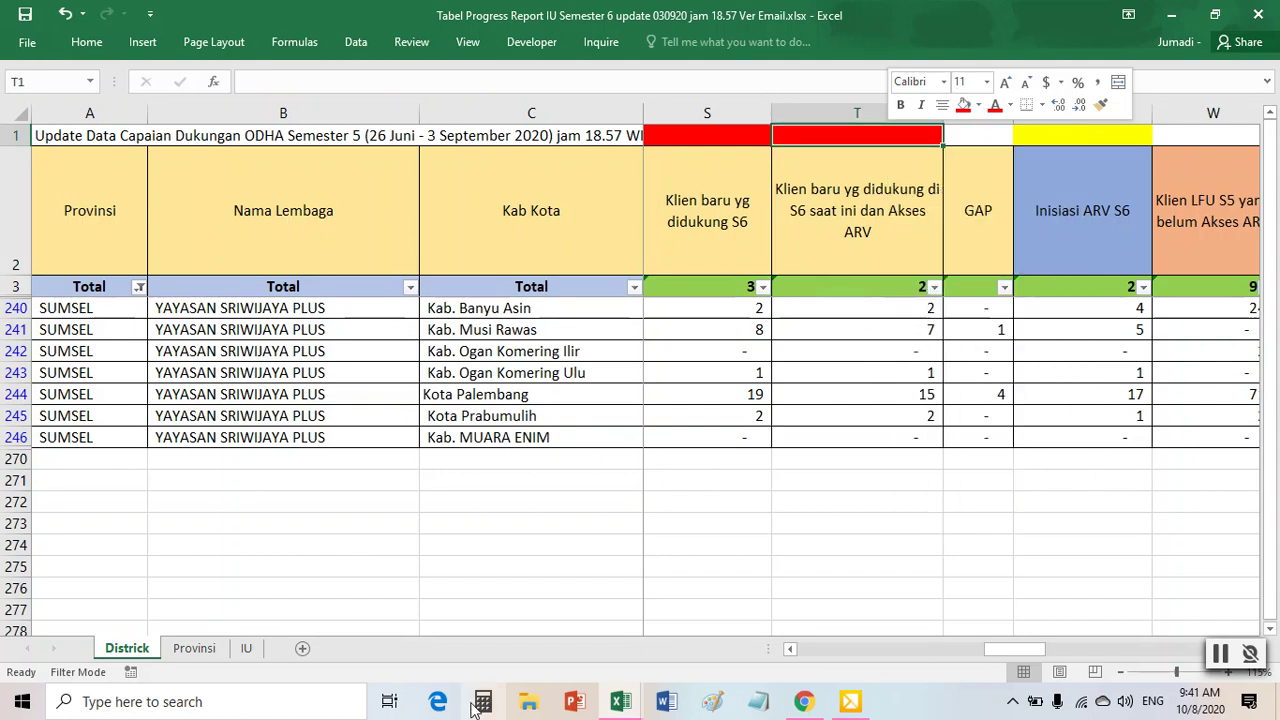
- Rename olah data sriplus's Sheet5 to T
{"action": "mouse_move", "coordinate": [620, 703]}
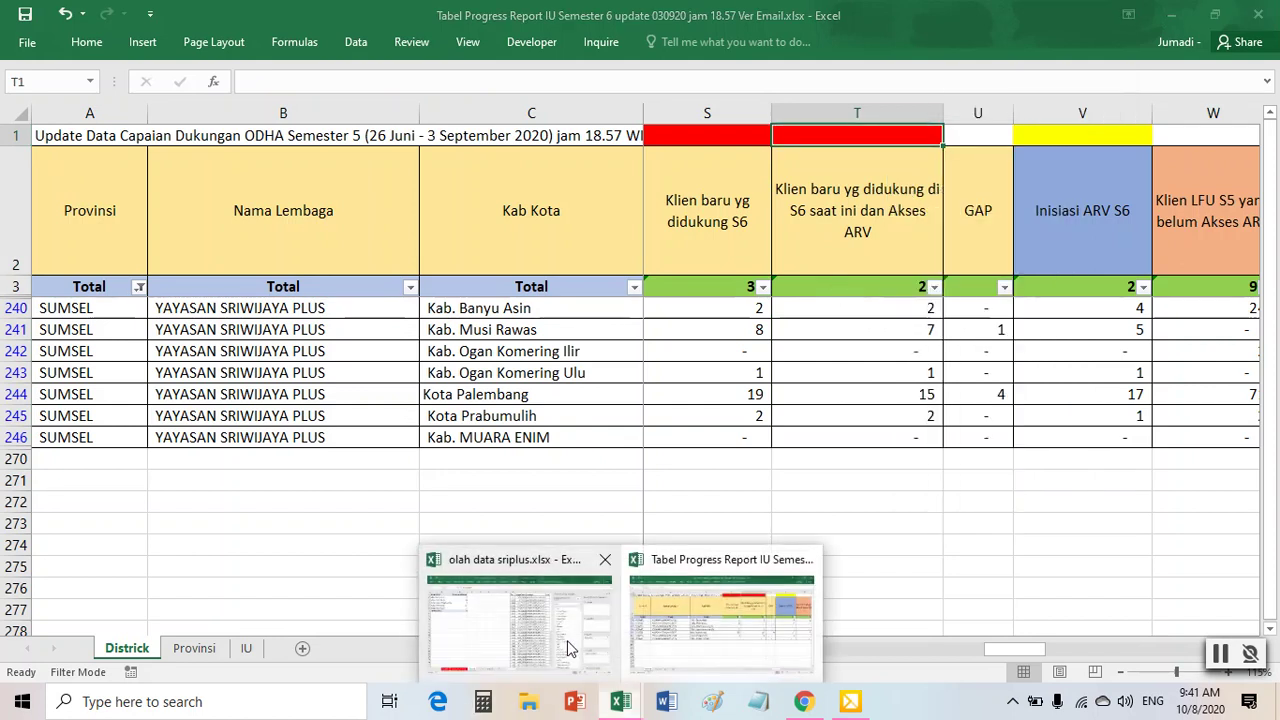
{"action": "left_click", "coordinate": [571, 640]}
{"action": "right_click", "coordinate": [324, 650]}
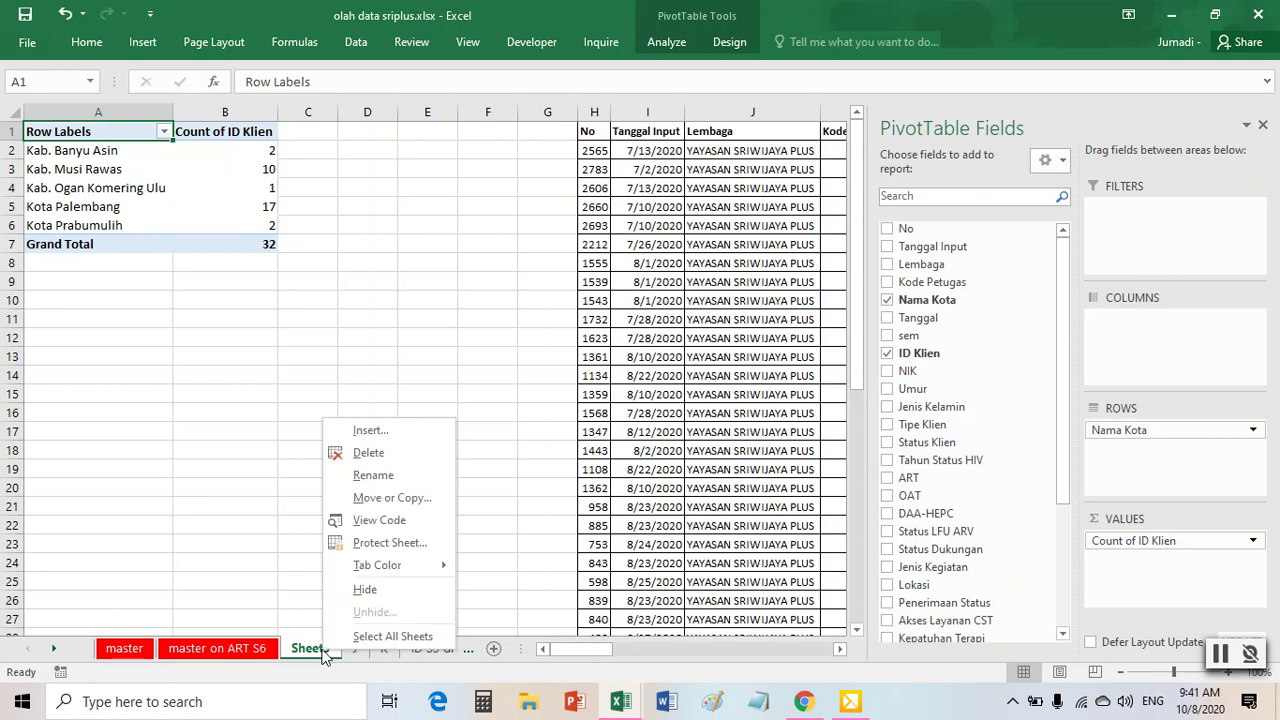
{"action": "left_click", "coordinate": [374, 476]}
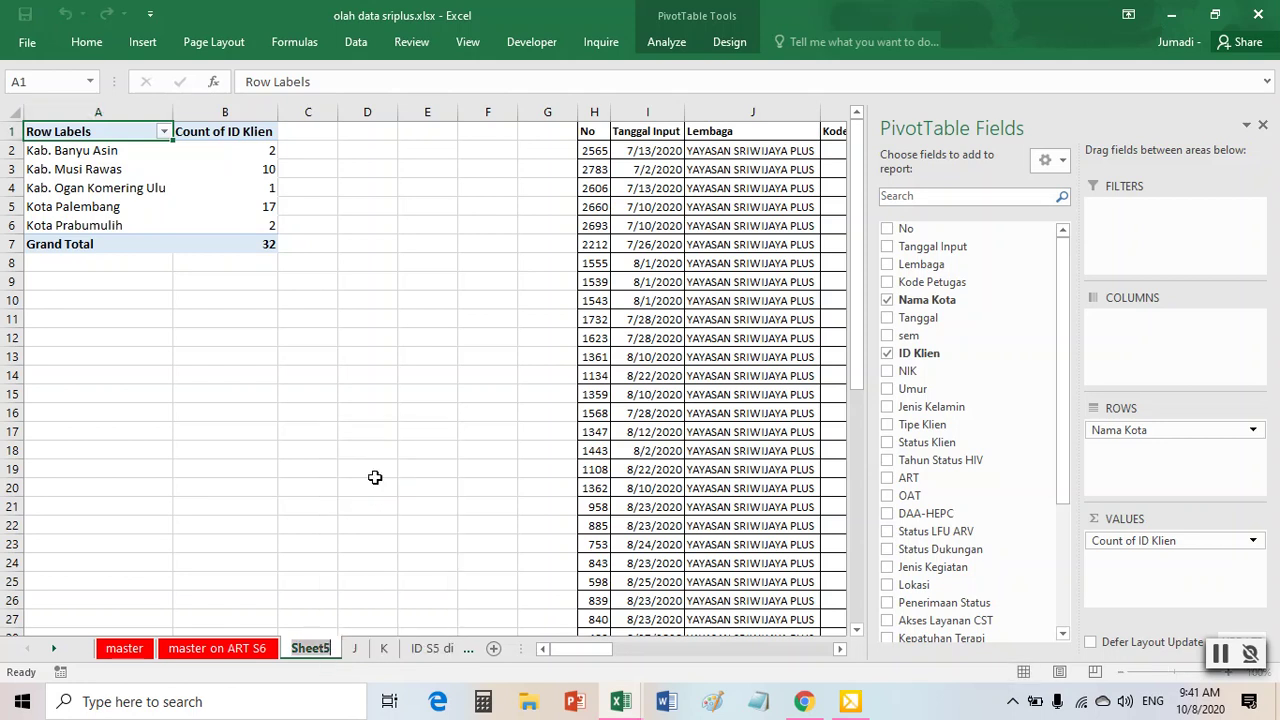
{"action": "type", "text": "T"}
{"action": "left_click", "coordinate": [374, 477]}
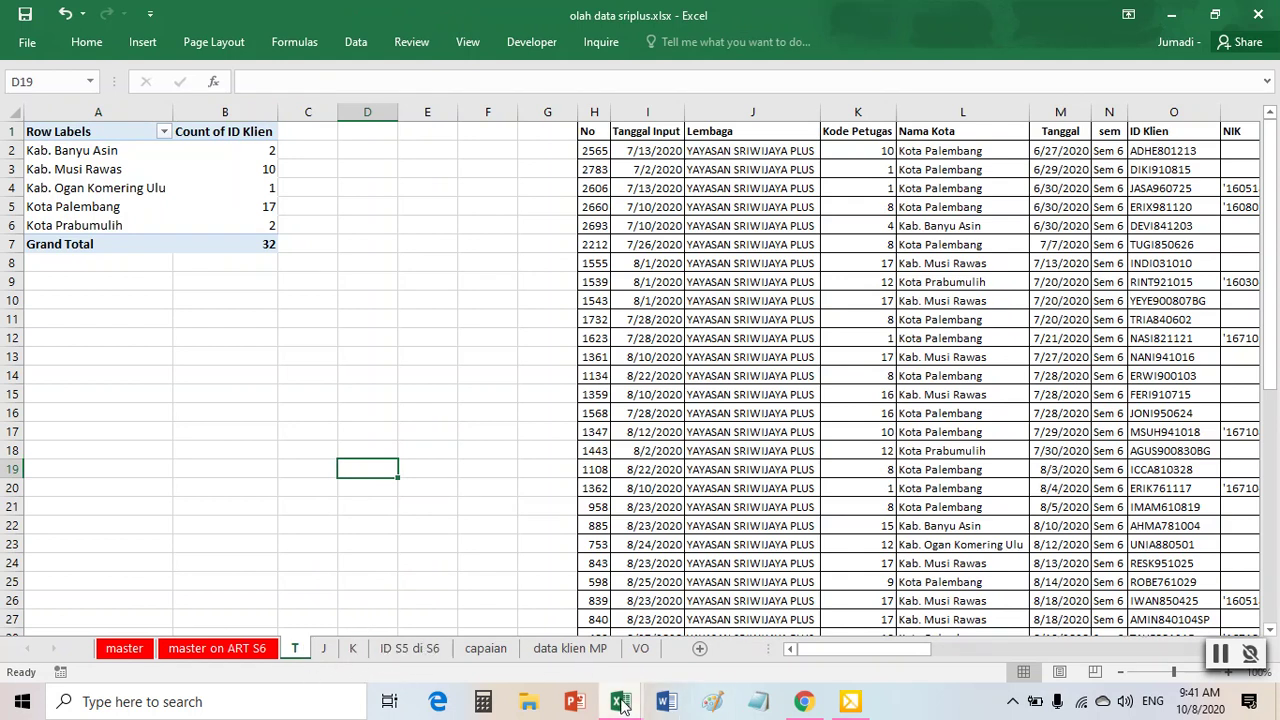
- Review the progress report's Inisiasi ARV S6 and LFU S5 columns, then return to olah data sriplus
{"action": "mouse_move", "coordinate": [624, 705]}
{"action": "left_click", "coordinate": [724, 659]}
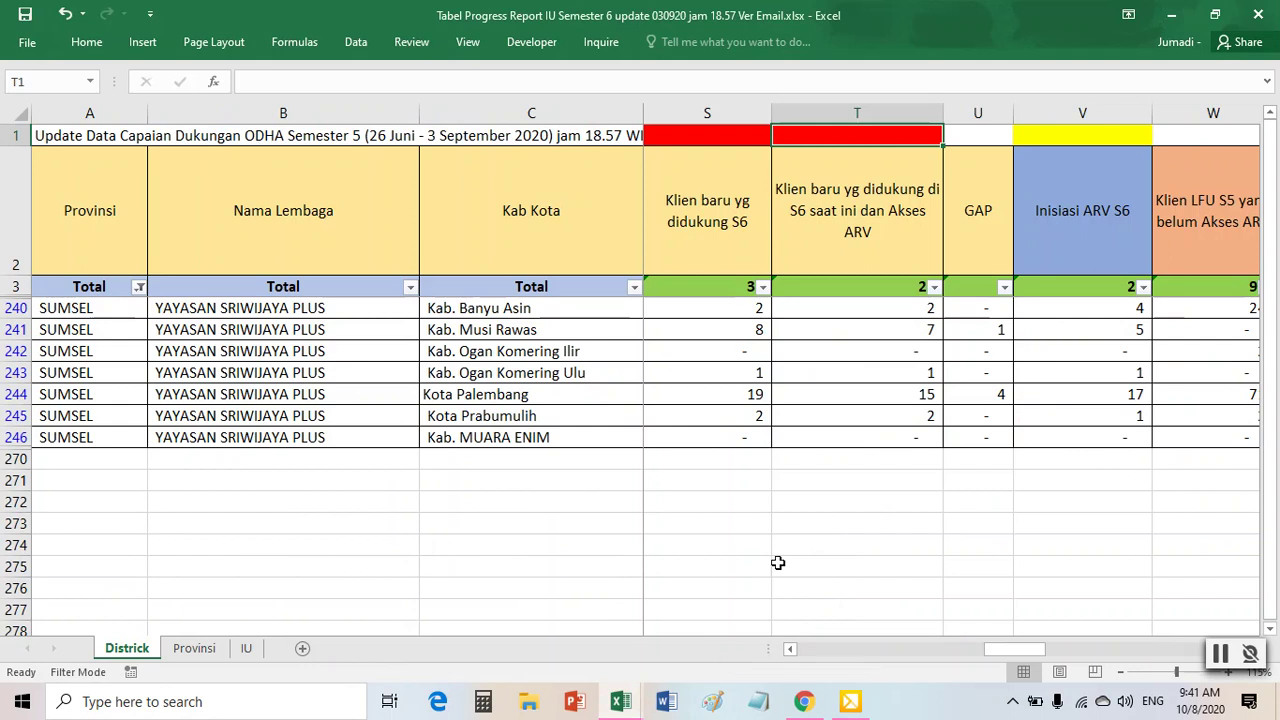
{"action": "left_click", "coordinate": [1097, 209]}
{"action": "key", "text": "Right"}
{"action": "key", "text": "Right"}
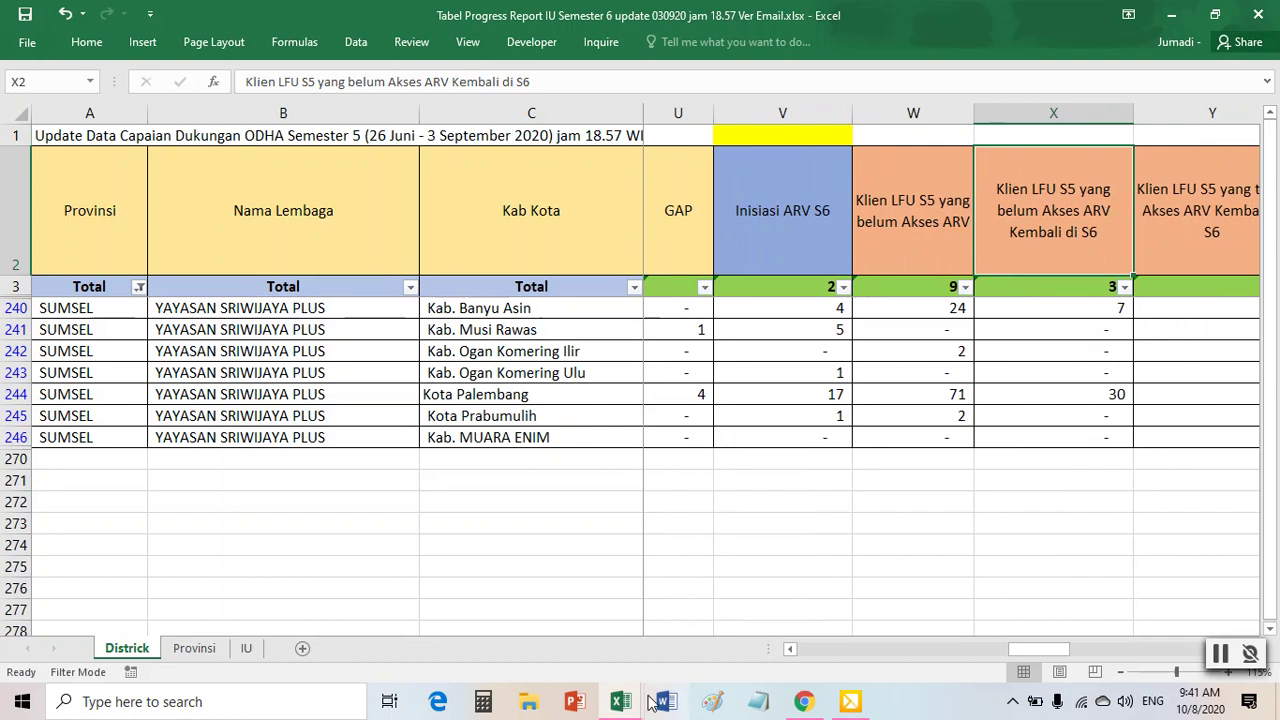
{"action": "mouse_move", "coordinate": [620, 700]}
{"action": "left_click", "coordinate": [576, 625]}
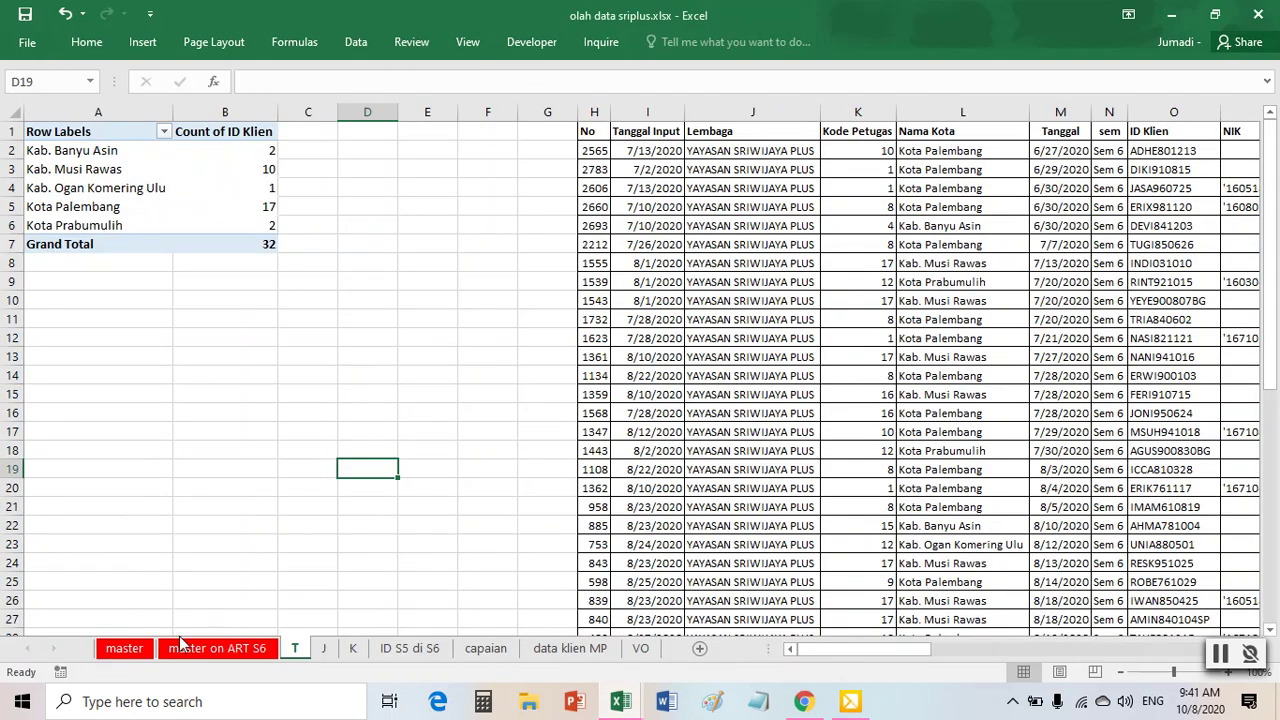
- Clear the previous filters on master on ART S6 by toggling the filter off and on
{"action": "left_click", "coordinate": [186, 648]}
{"action": "left_click", "coordinate": [690, 488]}
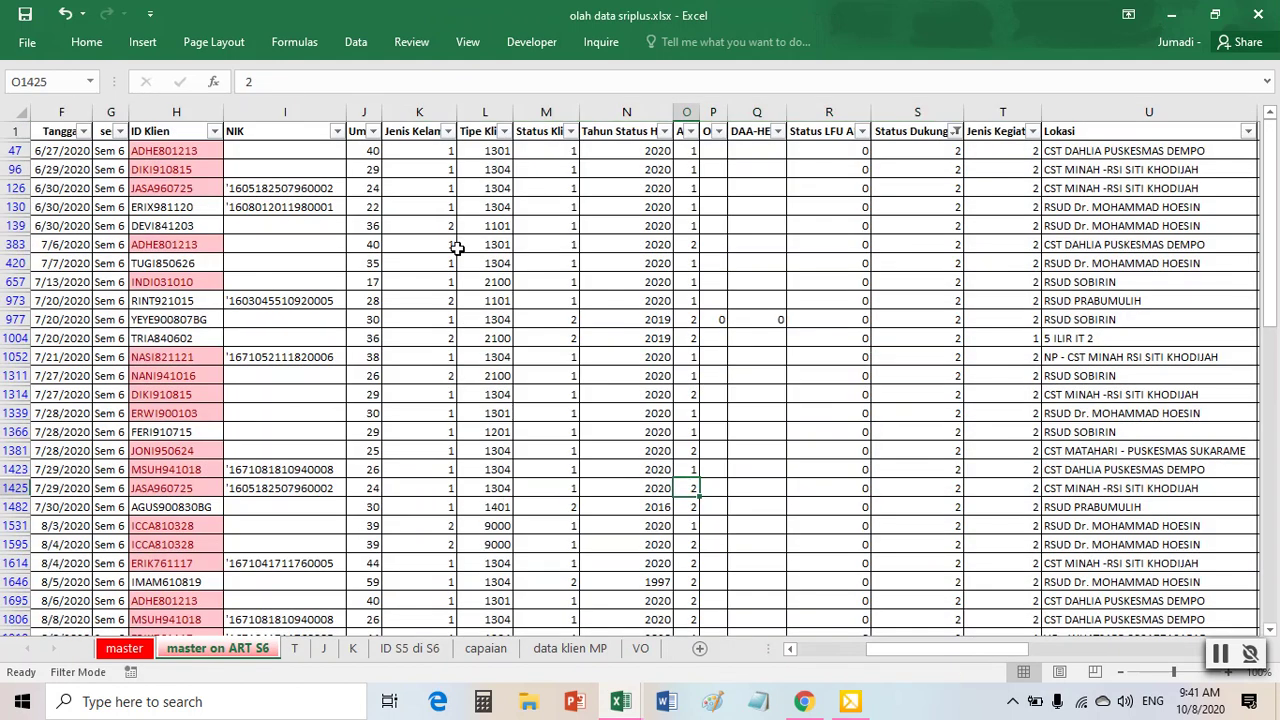
{"action": "left_click", "coordinate": [360, 42]}
{"action": "left_click", "coordinate": [624, 90]}
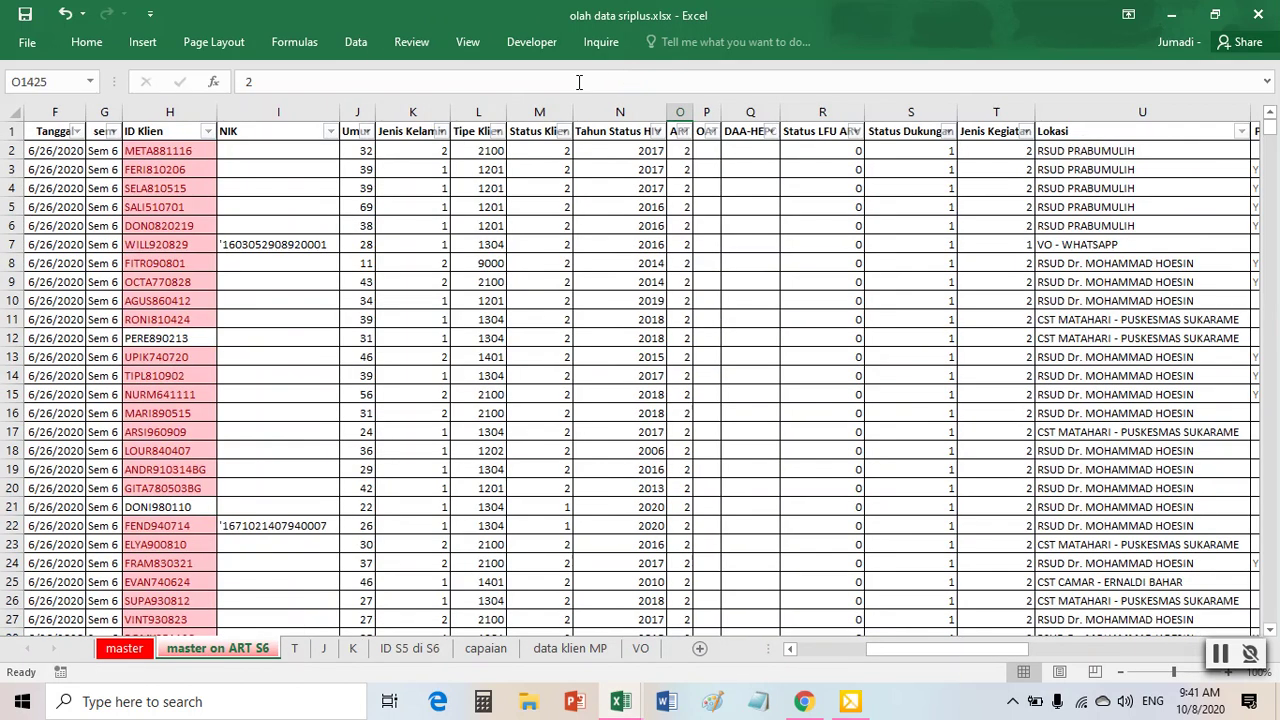
{"action": "left_click", "coordinate": [358, 42]}
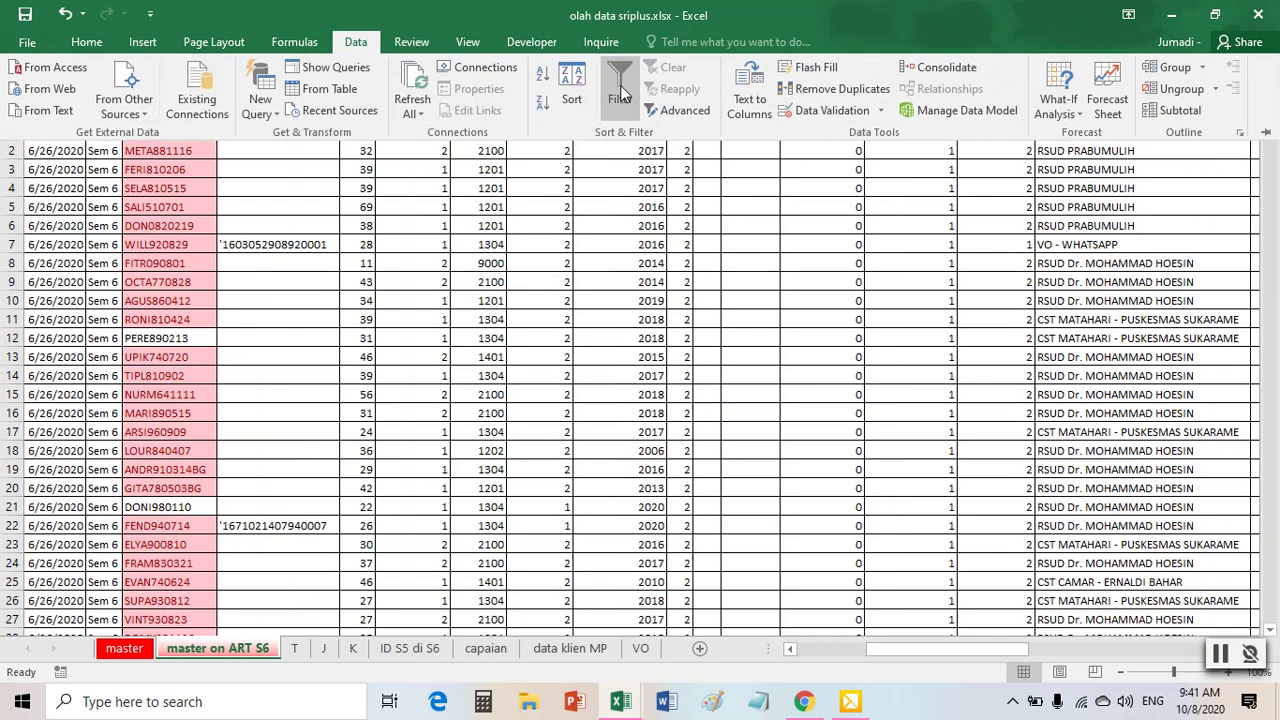
{"action": "left_click", "coordinate": [621, 92]}
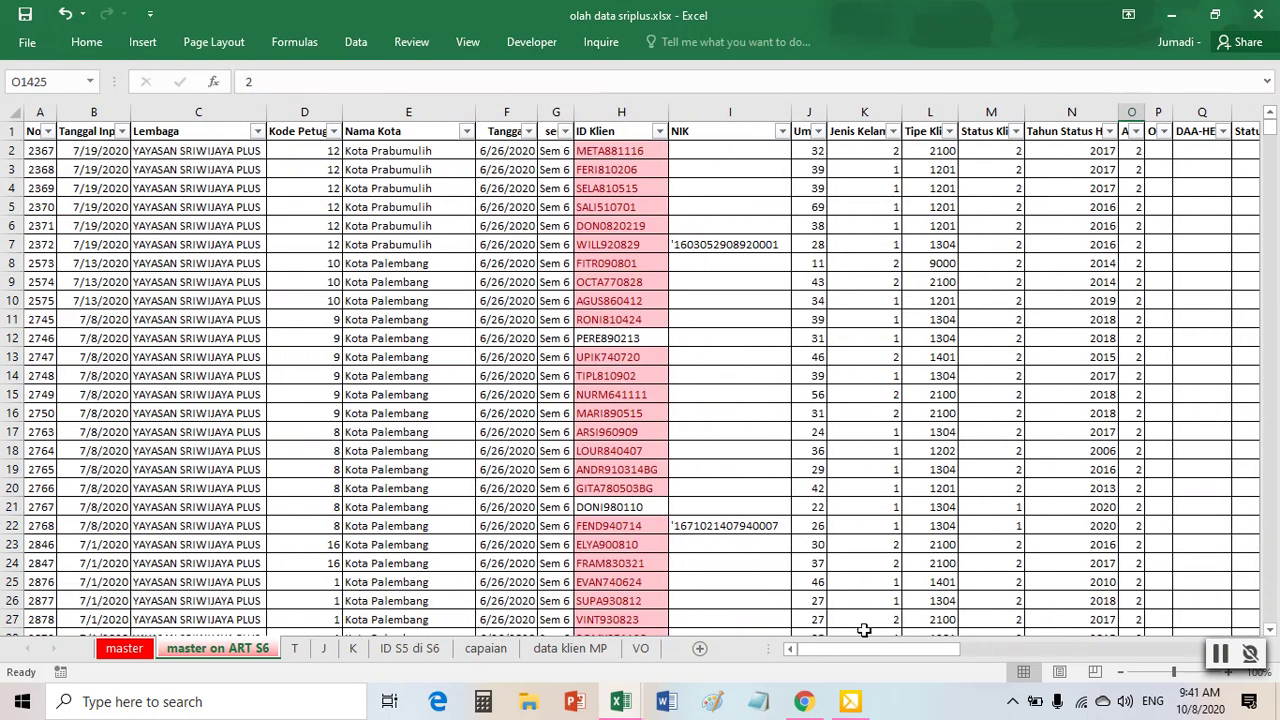
- Filter the ART column to value 1 only, showing 34 of 2723 records
{"action": "left_click_drag", "start_coordinate": [862, 650], "coordinate": [913, 652]}
{"action": "left_click", "coordinate": [624, 133]}
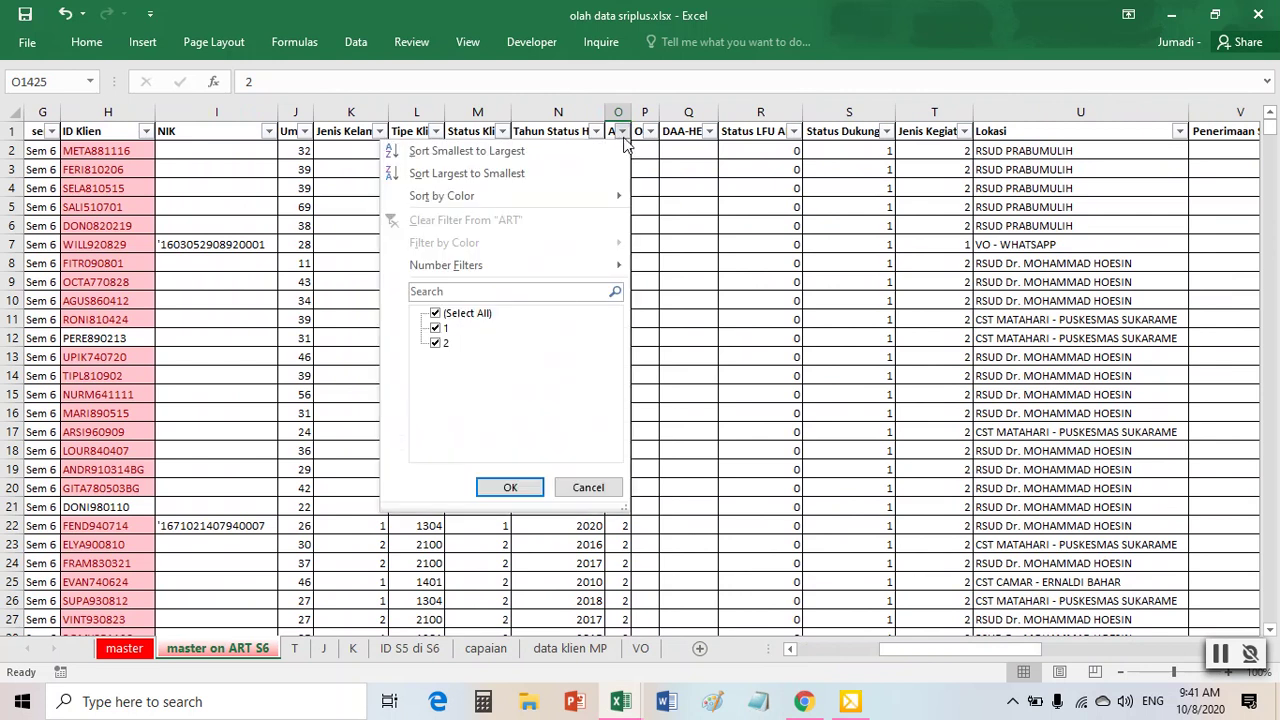
{"action": "left_click", "coordinate": [435, 343]}
{"action": "left_click", "coordinate": [530, 488]}
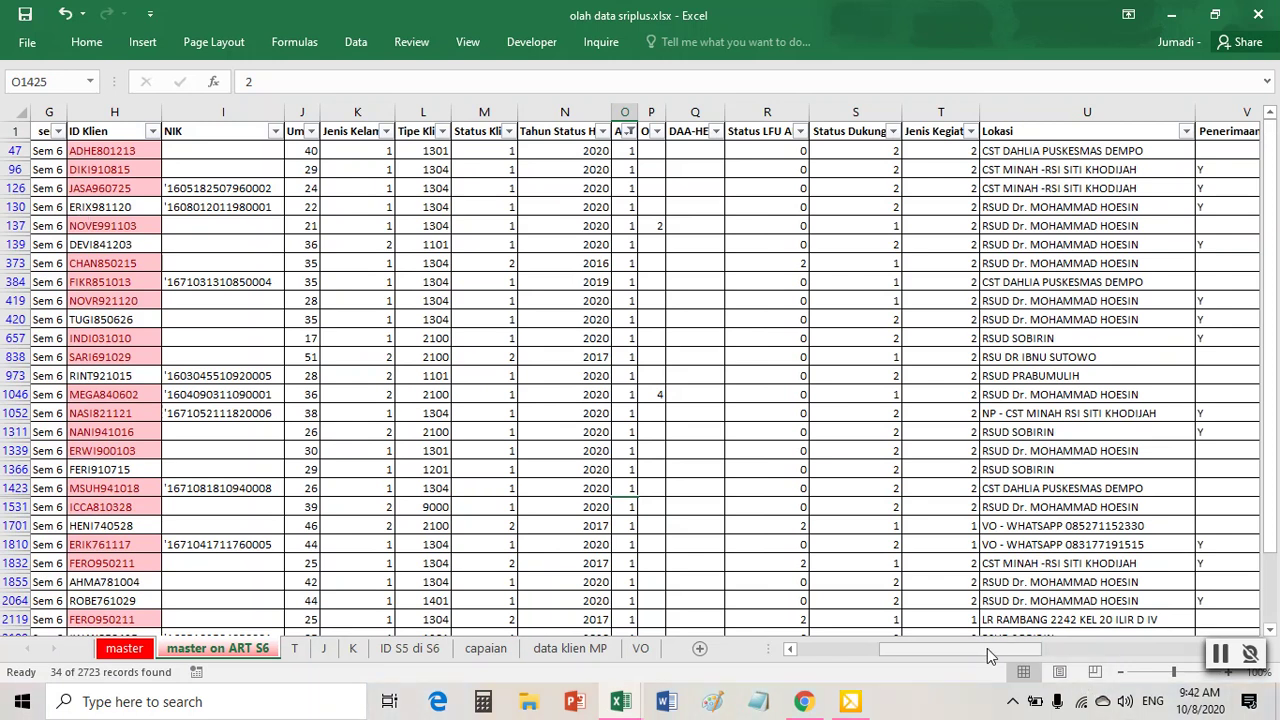
{"action": "left_click", "coordinate": [842, 648]}
{"action": "left_click", "coordinate": [222, 246]}
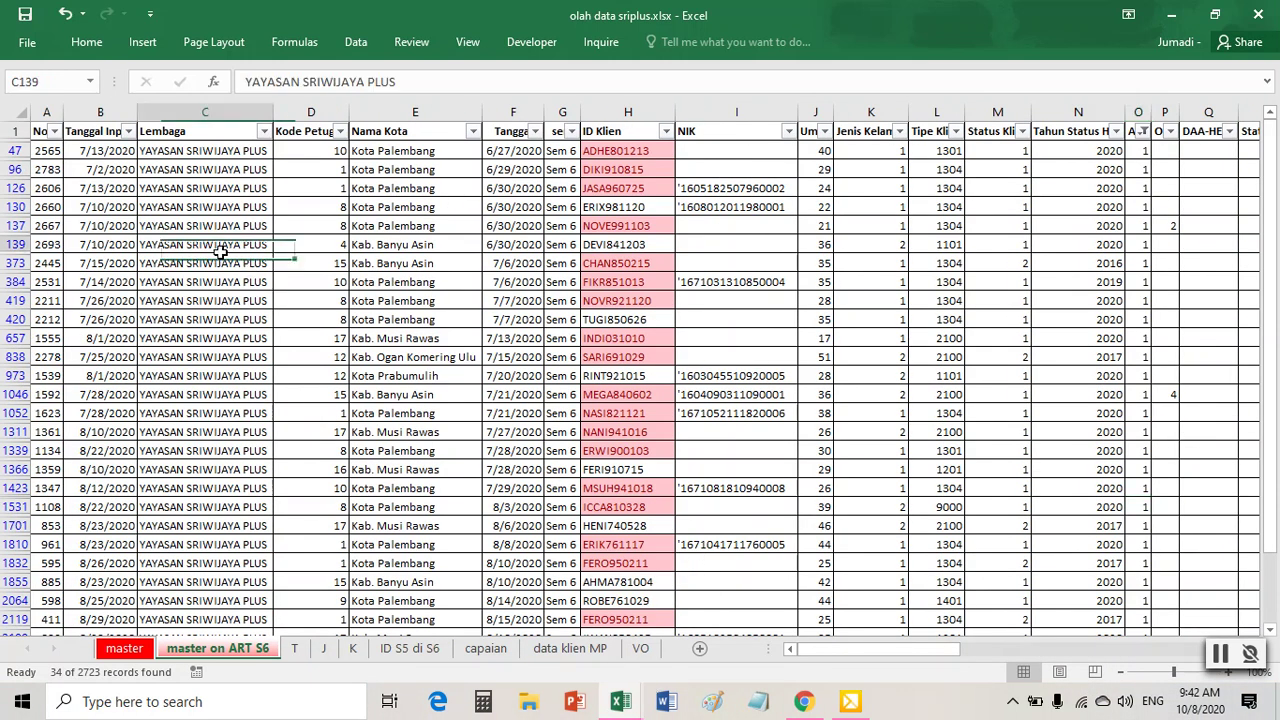
- Copy the 34 visible ART-1 records
{"action": "key", "text": "ctrl+a"}
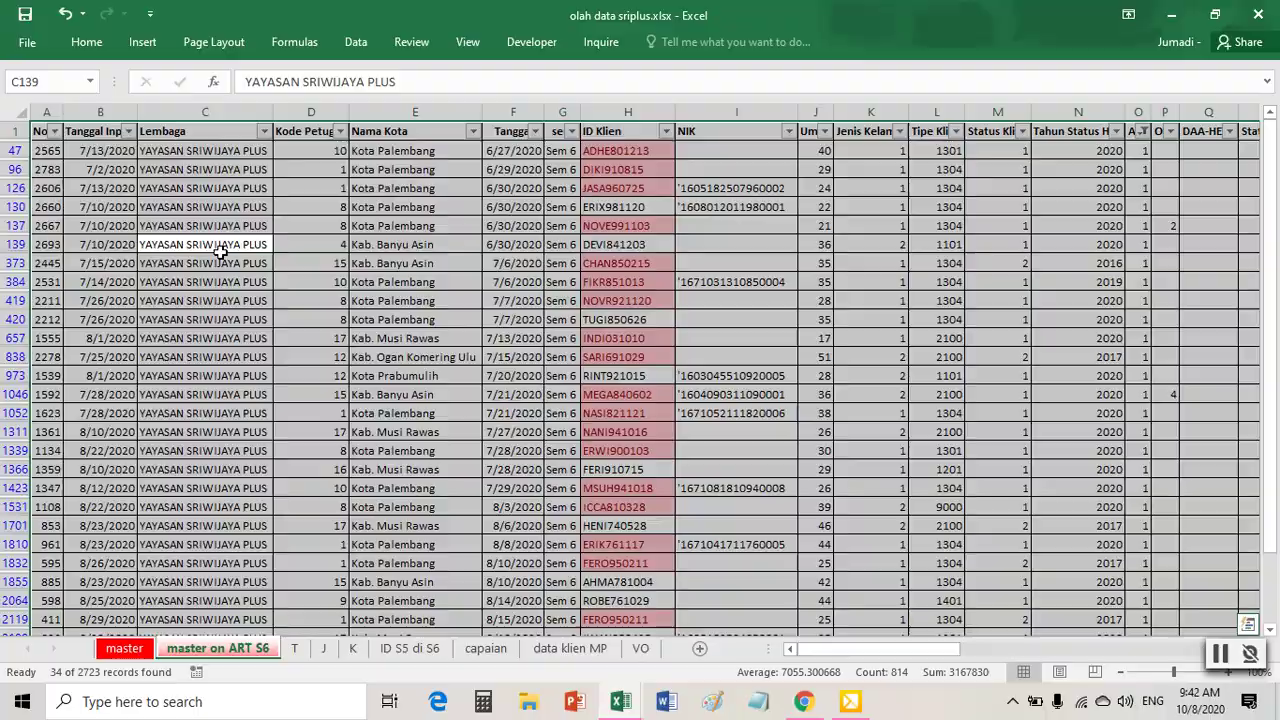
{"action": "key", "text": "ctrl+c"}
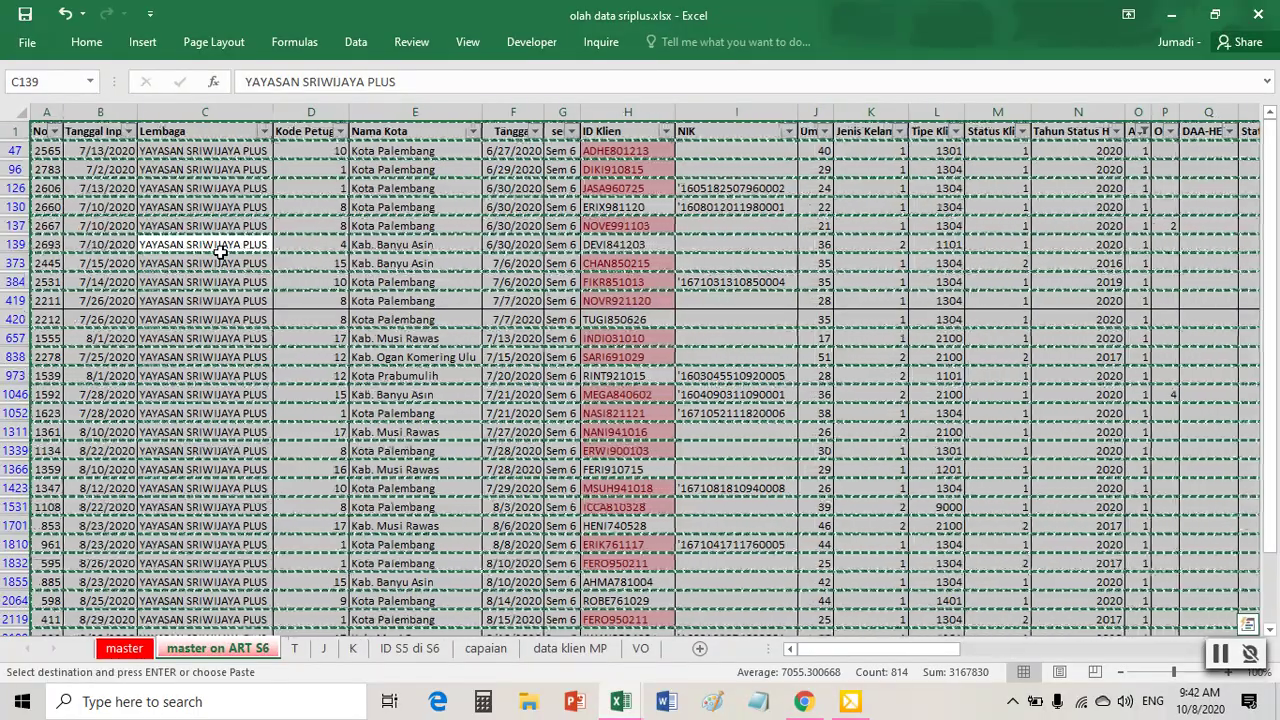
{"action": "left_click", "coordinate": [226, 301]}
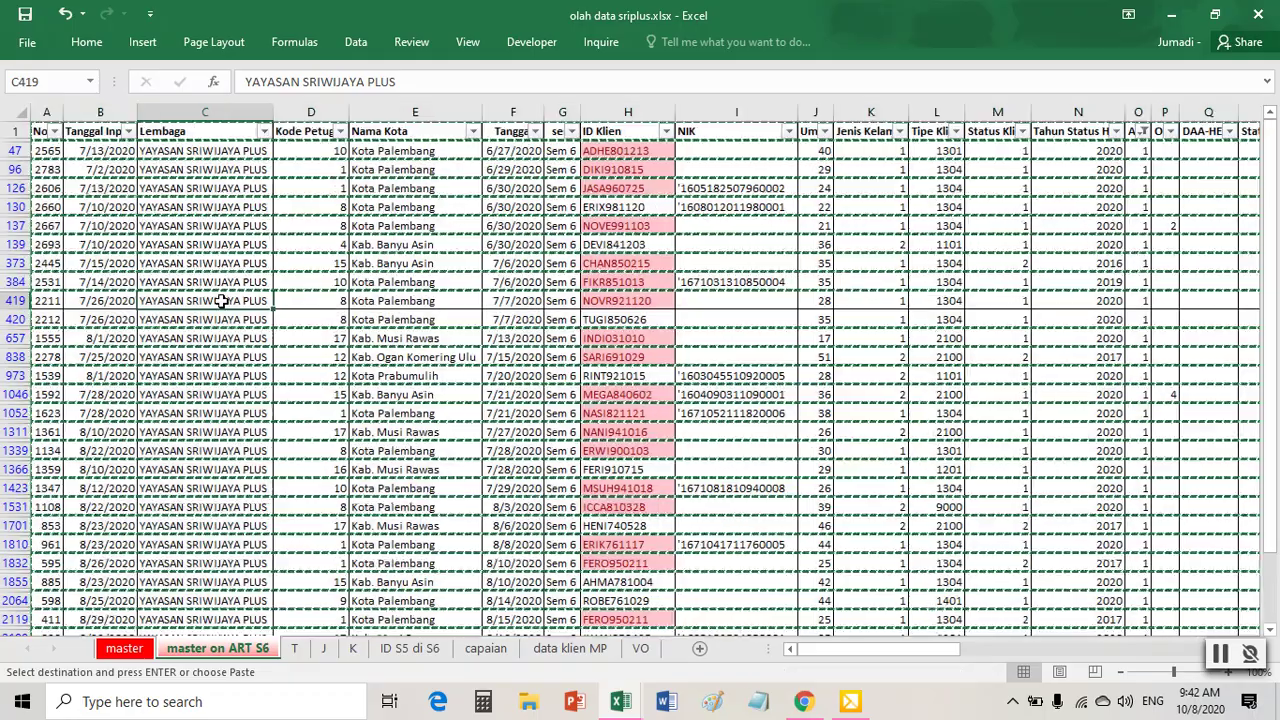
{"action": "key", "text": "Escape"}
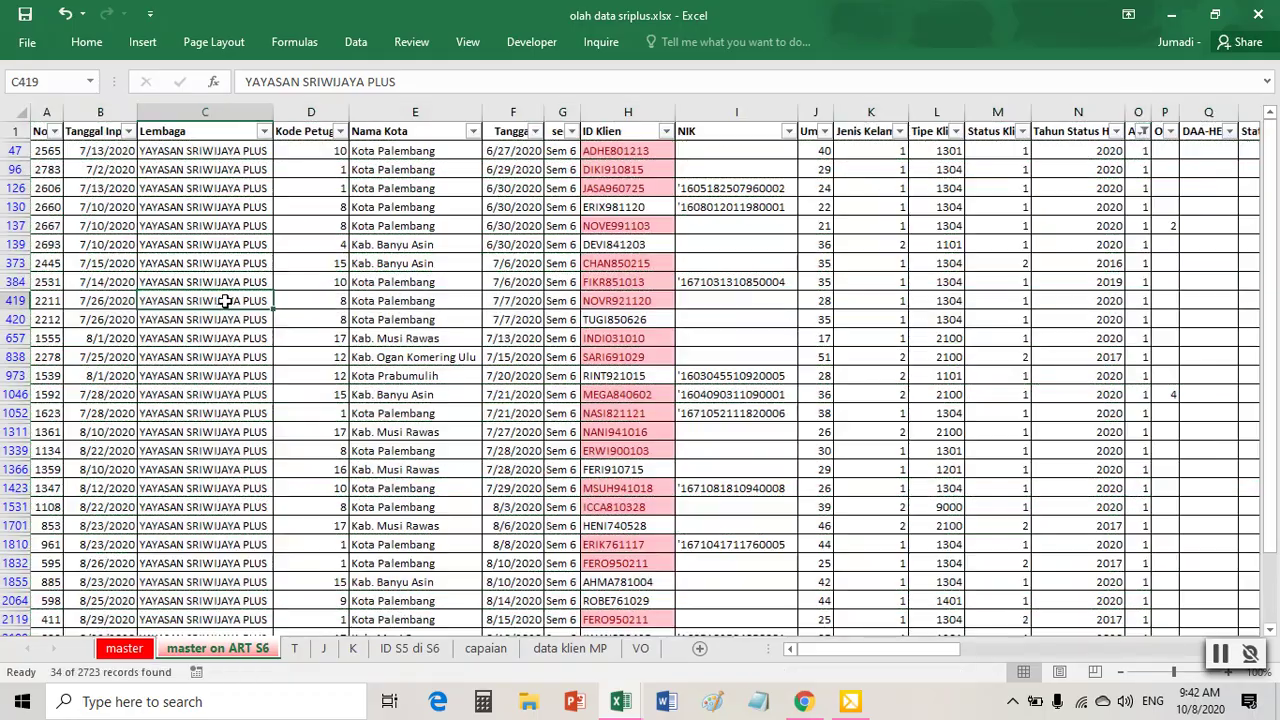
{"action": "left_click", "coordinate": [16, 121]}
{"action": "left_click", "coordinate": [205, 244]}
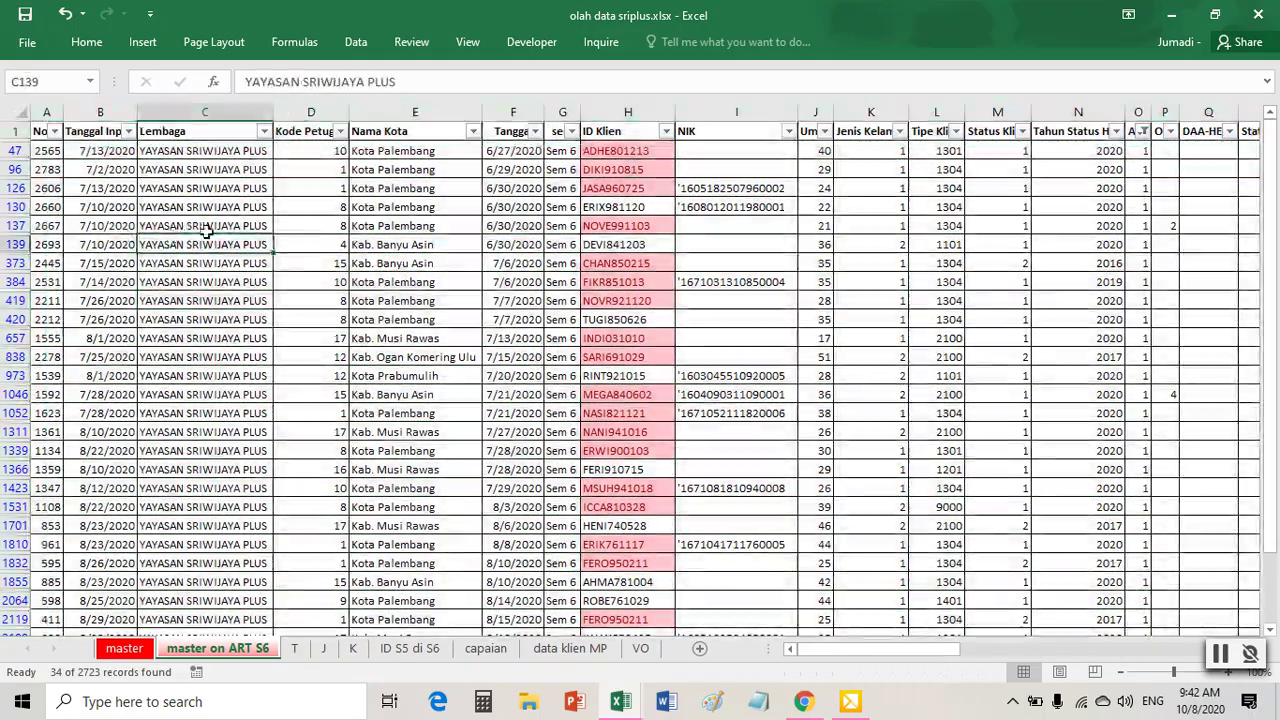
{"action": "key", "text": "ctrl+a"}
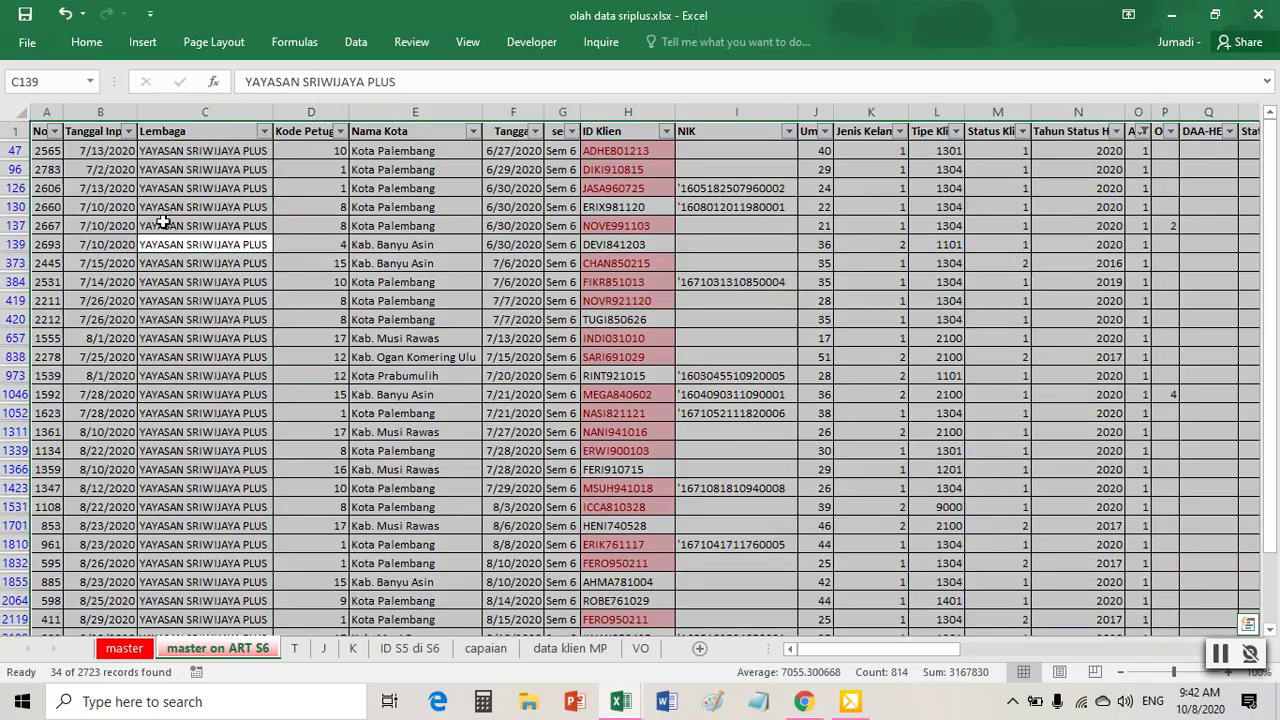
{"action": "right_click", "coordinate": [163, 222]}
{"action": "left_click", "coordinate": [177, 255]}
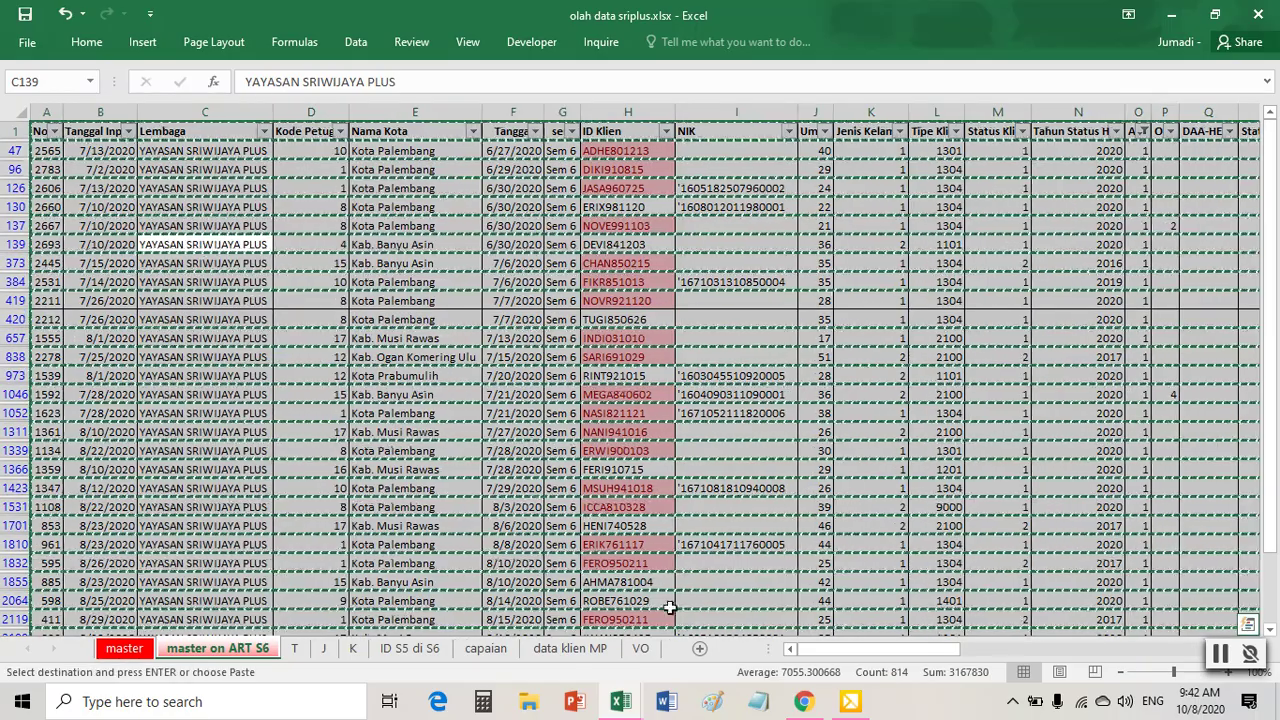
- Paste the records into a new Sheet6 at A1 and autofit all columns
{"action": "left_click", "coordinate": [700, 648]}
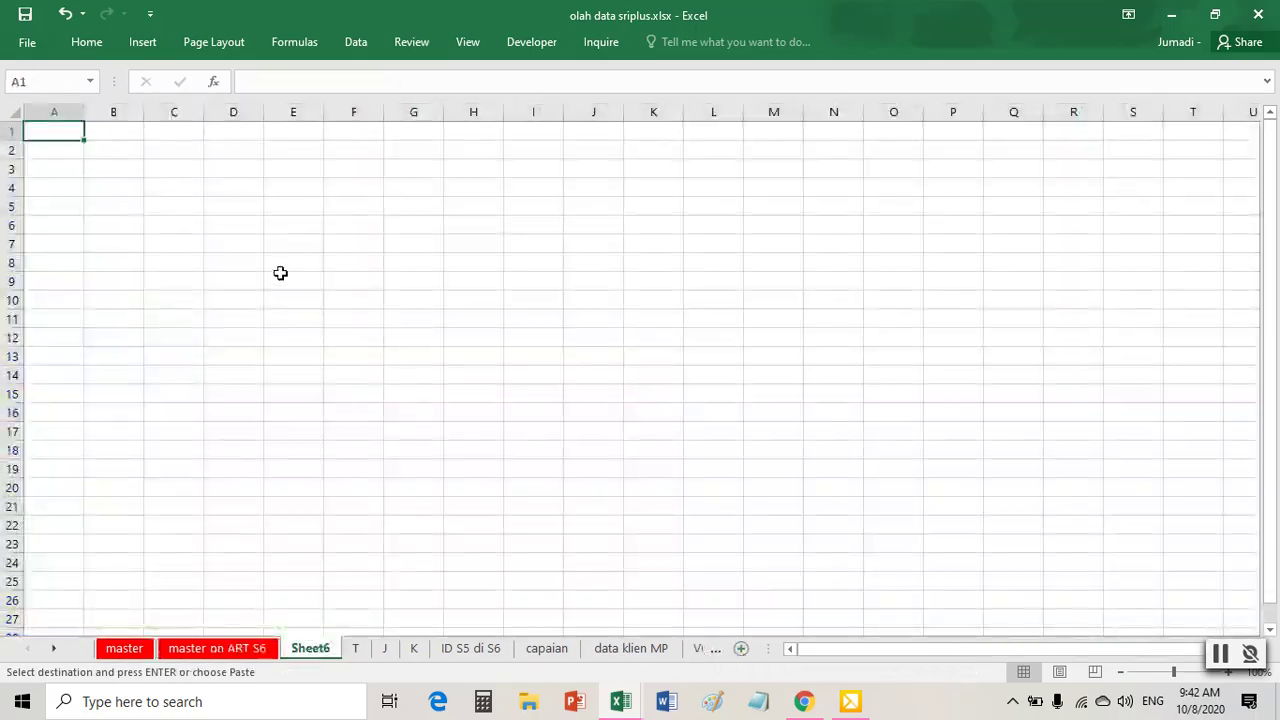
{"action": "right_click", "coordinate": [48, 126]}
{"action": "left_click", "coordinate": [94, 207]}
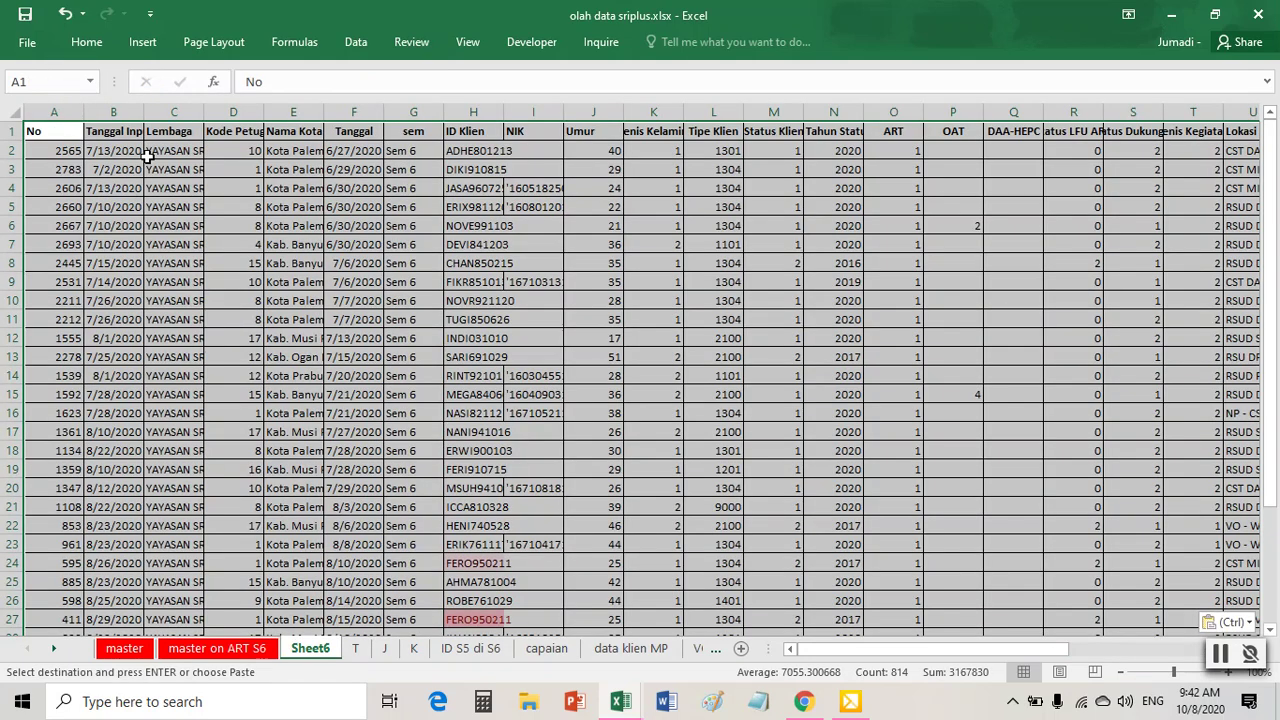
{"action": "double_click", "coordinate": [86, 111]}
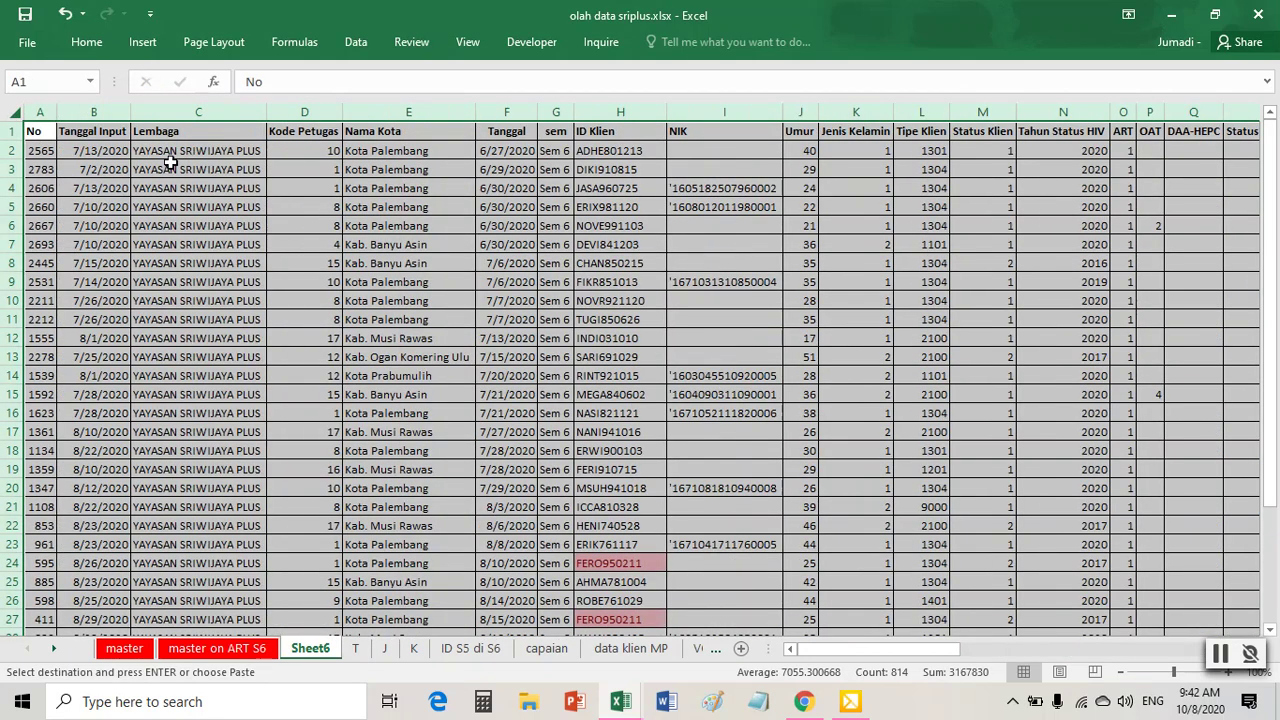
{"action": "left_click", "coordinate": [614, 298]}
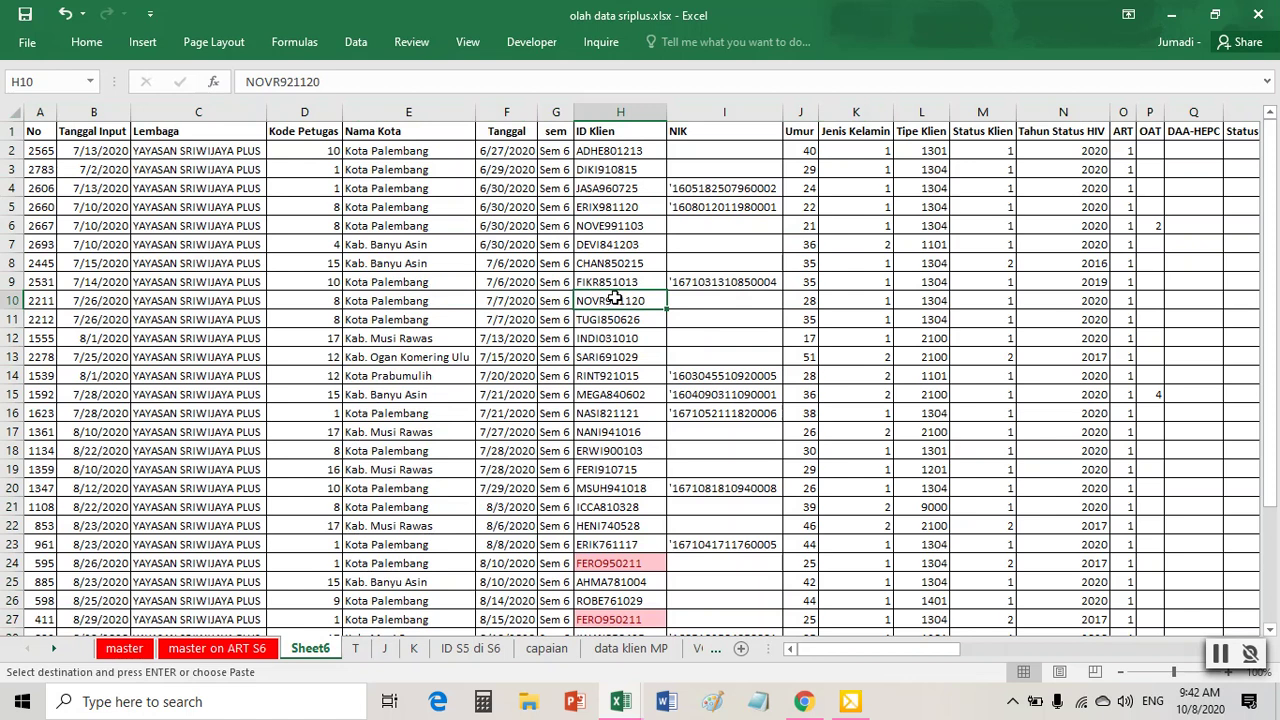
- Remove duplicate ID Klien values from Sheet6, deleting 2 and leaving 32 unique clients
{"action": "left_click", "coordinate": [355, 42]}
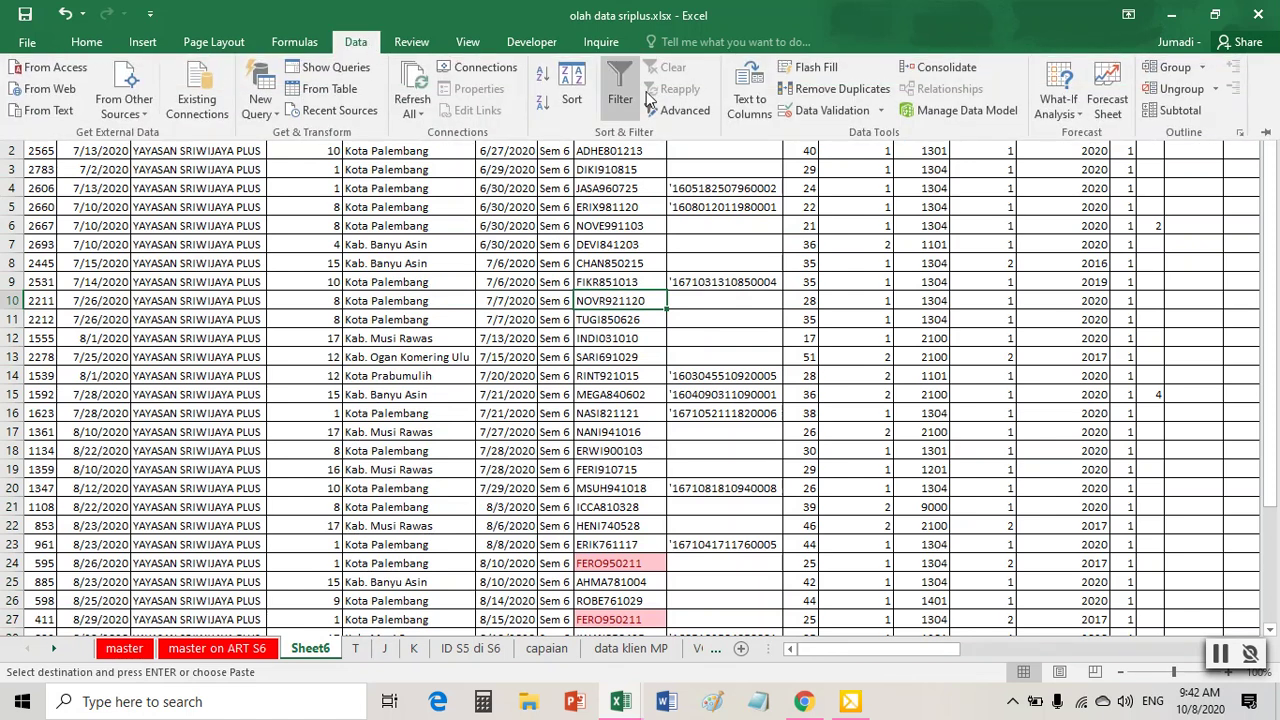
{"action": "left_click", "coordinate": [808, 95]}
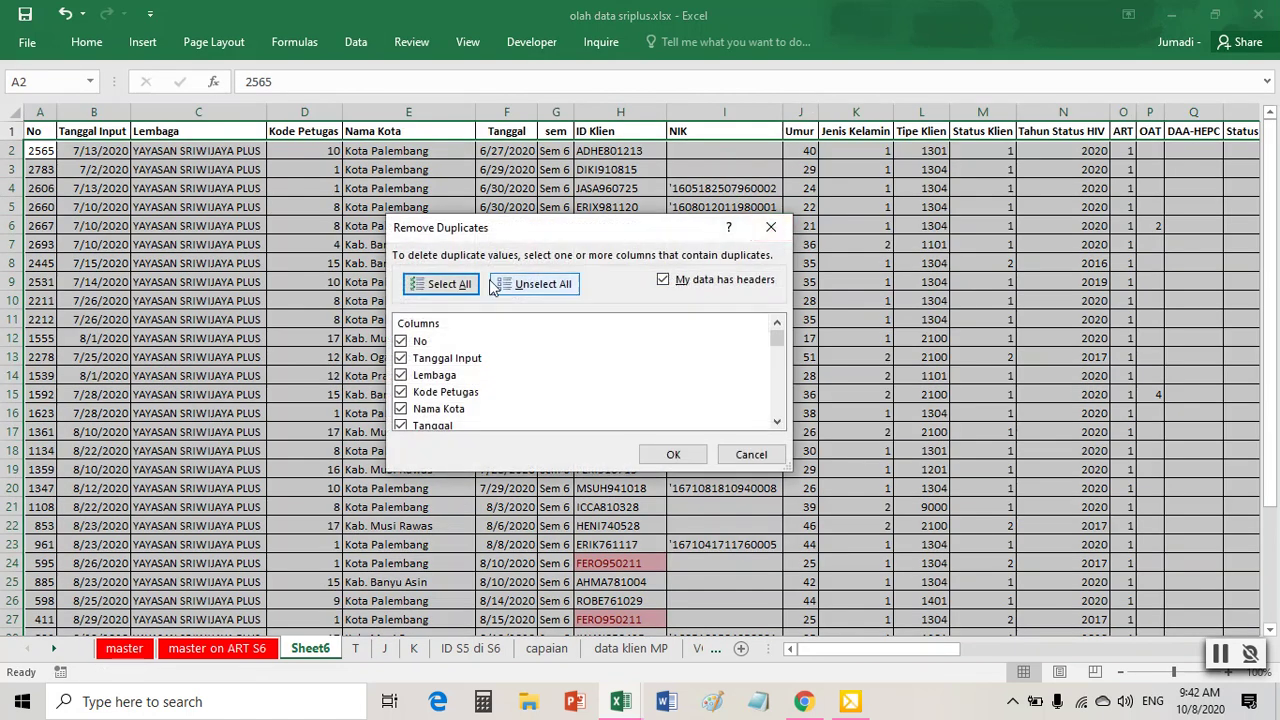
{"action": "left_click", "coordinate": [535, 285]}
{"action": "scroll", "coordinate": [537, 386], "scroll_direction": "down", "scroll_amount": 1}
{"action": "left_click", "coordinate": [433, 414]}
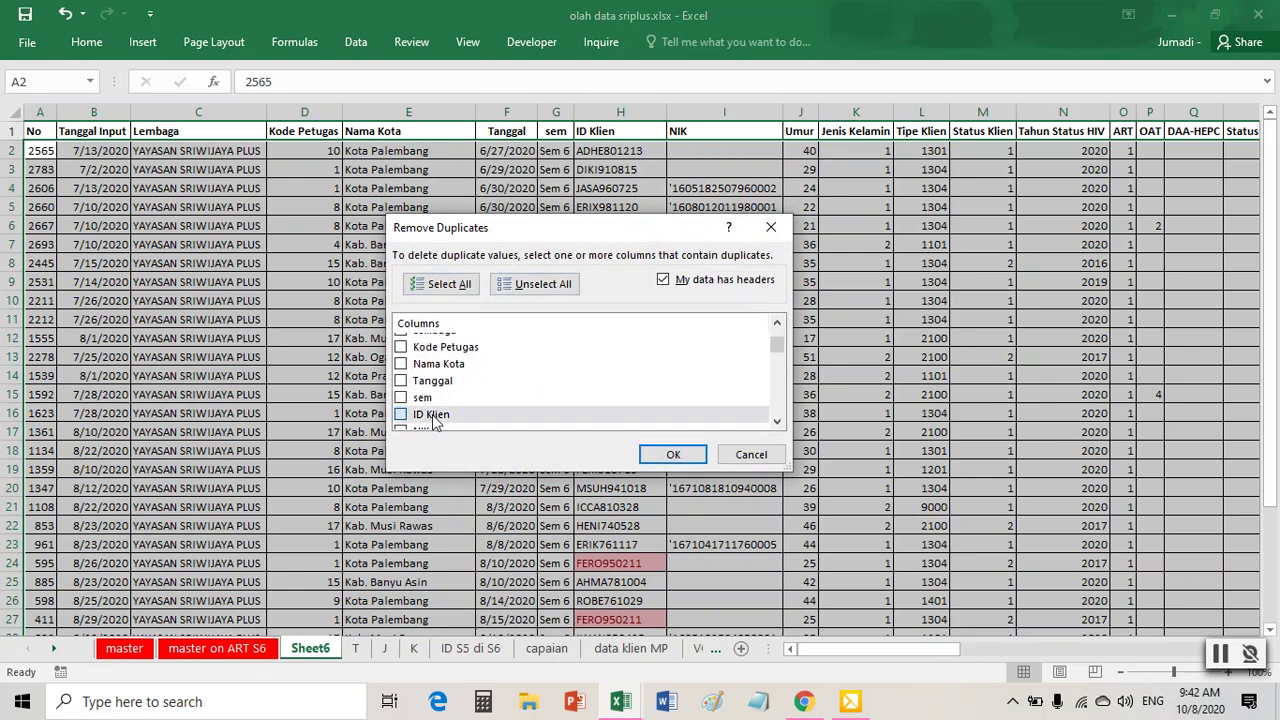
{"action": "left_click", "coordinate": [673, 455]}
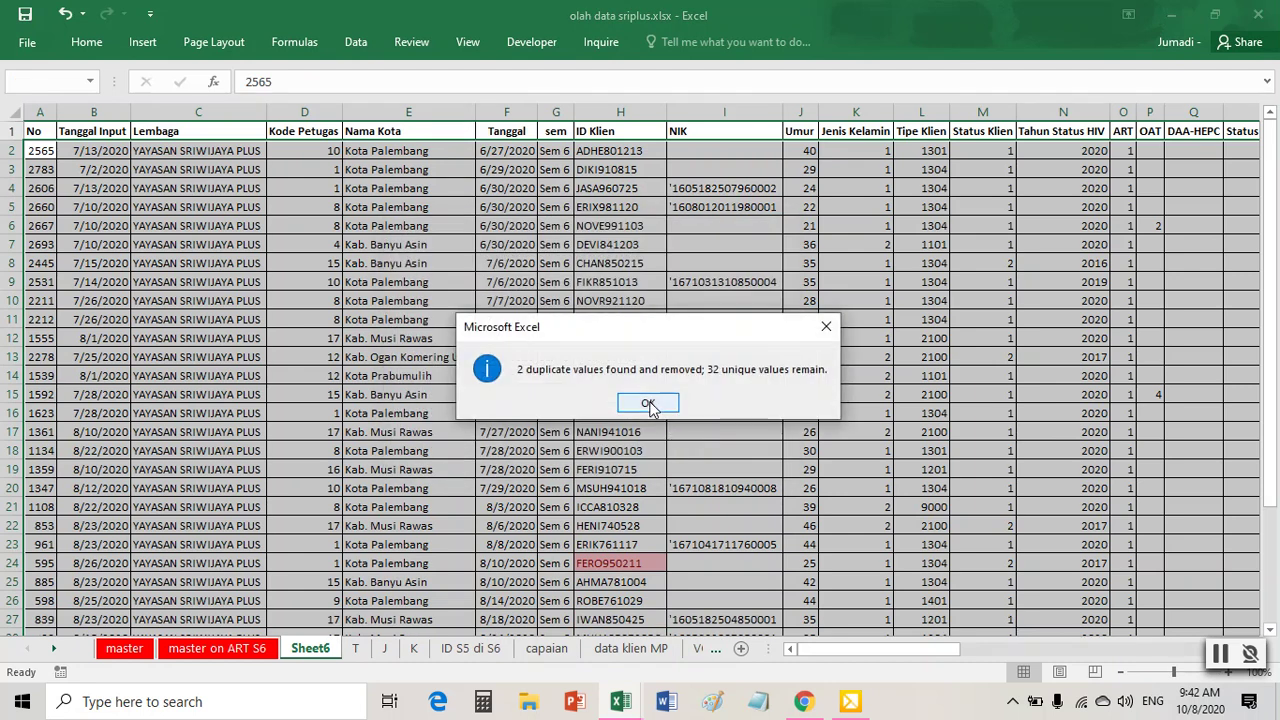
{"action": "left_click", "coordinate": [652, 400]}
{"action": "left_click", "coordinate": [530, 374]}
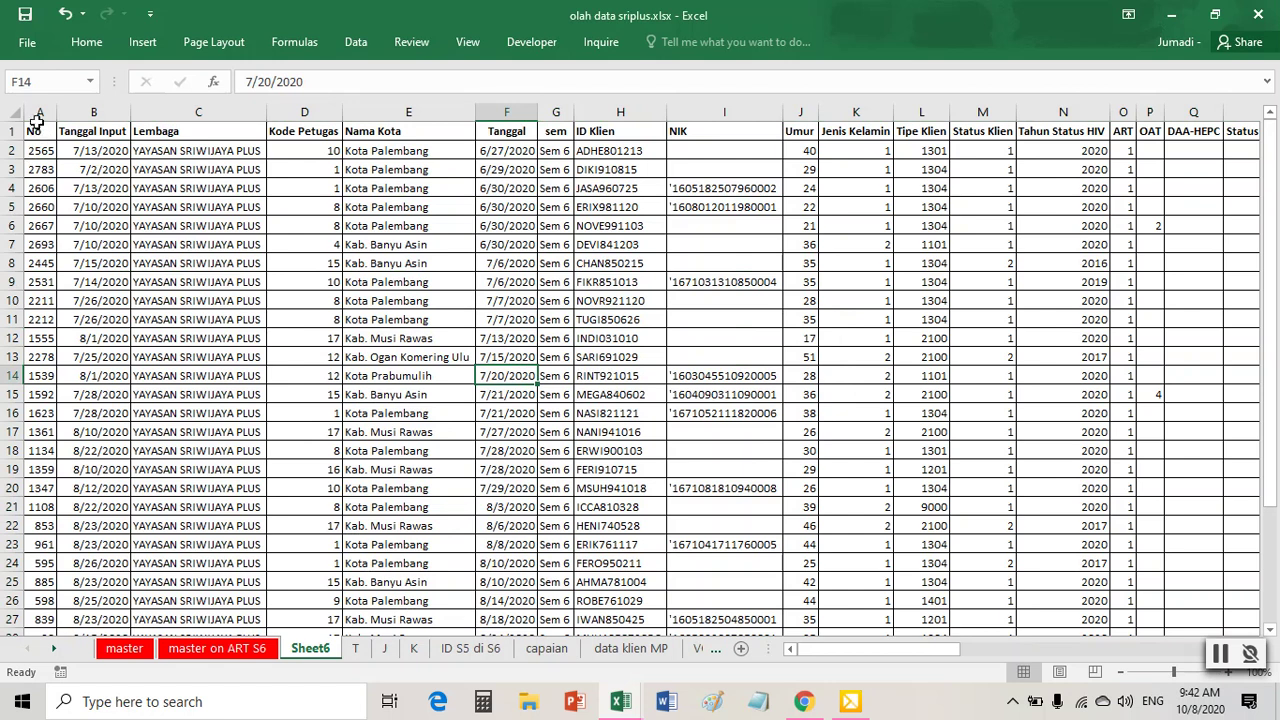
- Insert six blank columns A–F before the data on Sheet6
{"action": "left_click_drag", "start_coordinate": [36, 113], "coordinate": [511, 122]}
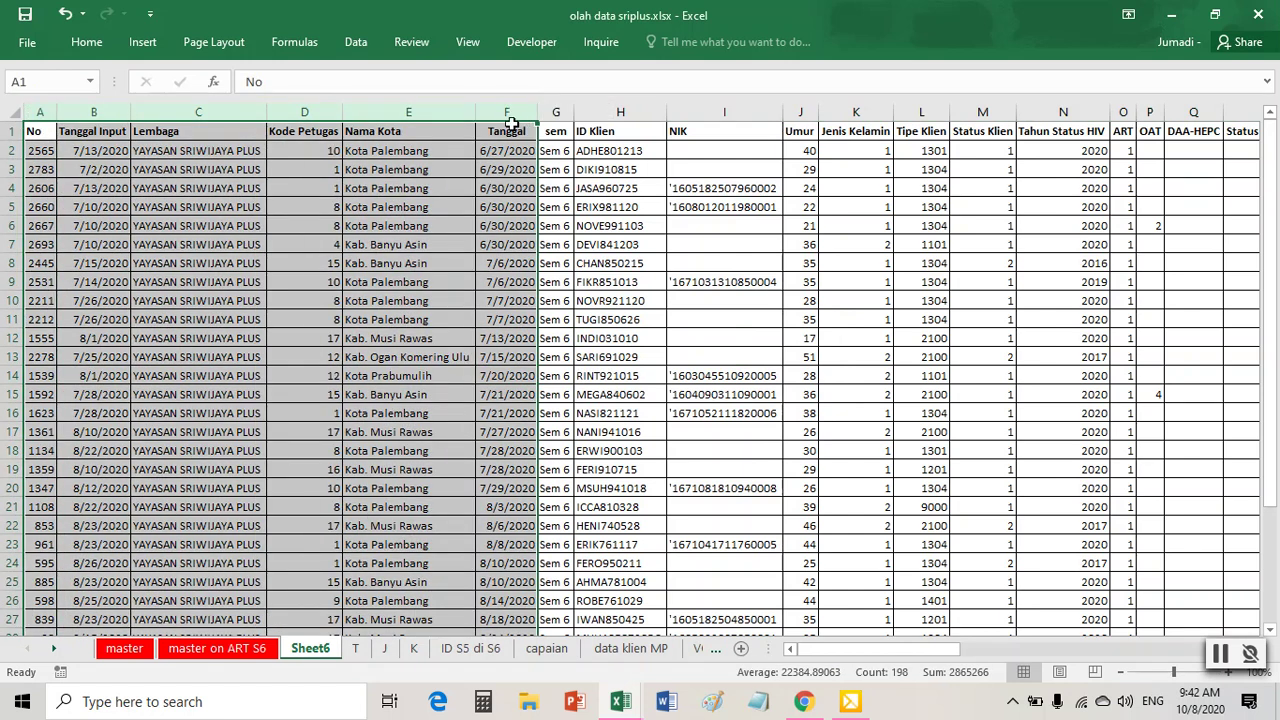
{"action": "right_click", "coordinate": [511, 122]}
{"action": "left_click", "coordinate": [563, 249]}
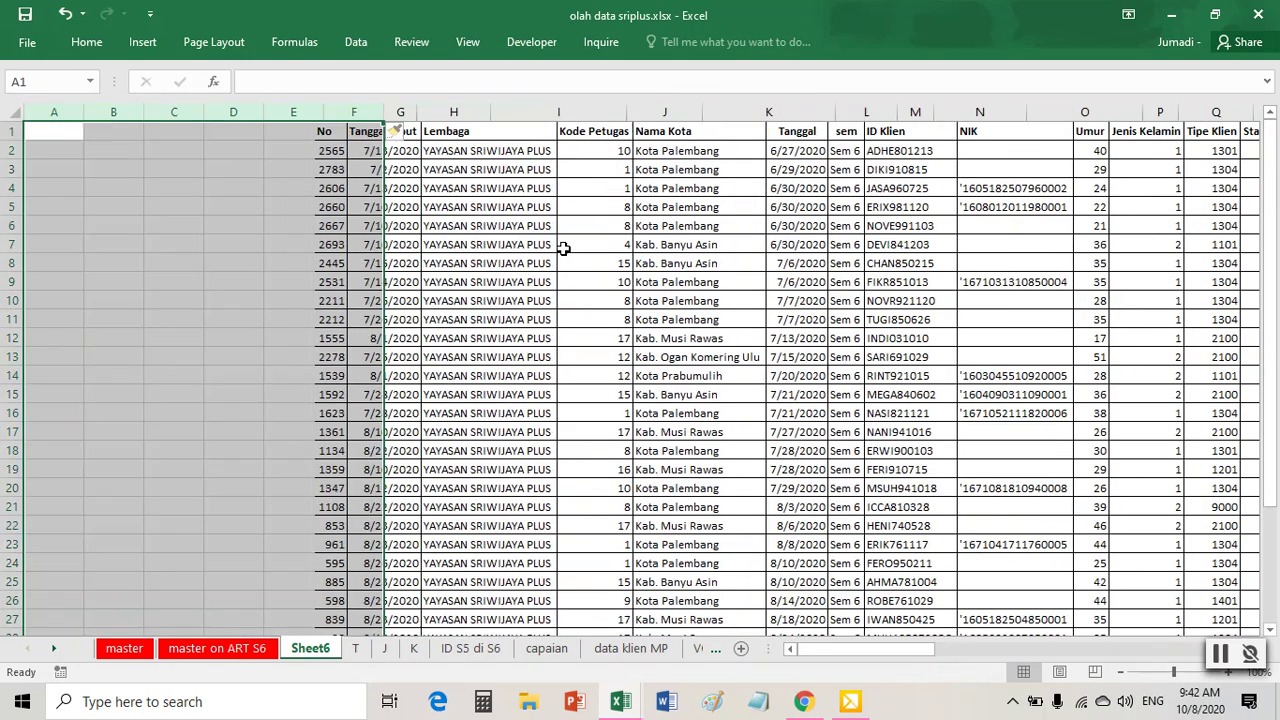
{"action": "left_click", "coordinate": [590, 260]}
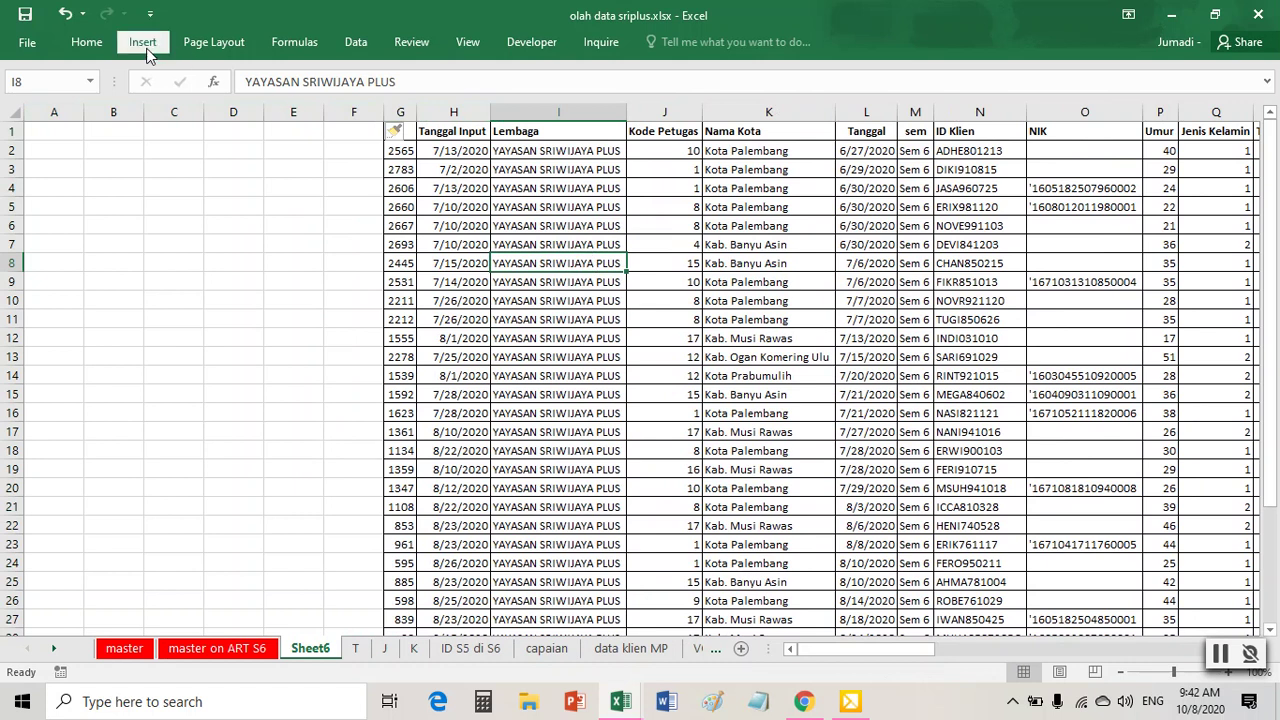
- Create a PivotTable at Sheet6!$A$1 counting ID Klien per Nama Kota, totalling 32
{"action": "left_click", "coordinate": [142, 42]}
{"action": "left_click", "coordinate": [22, 72]}
{"action": "left_click", "coordinate": [429, 387]}
{"action": "left_click", "coordinate": [753, 407]}
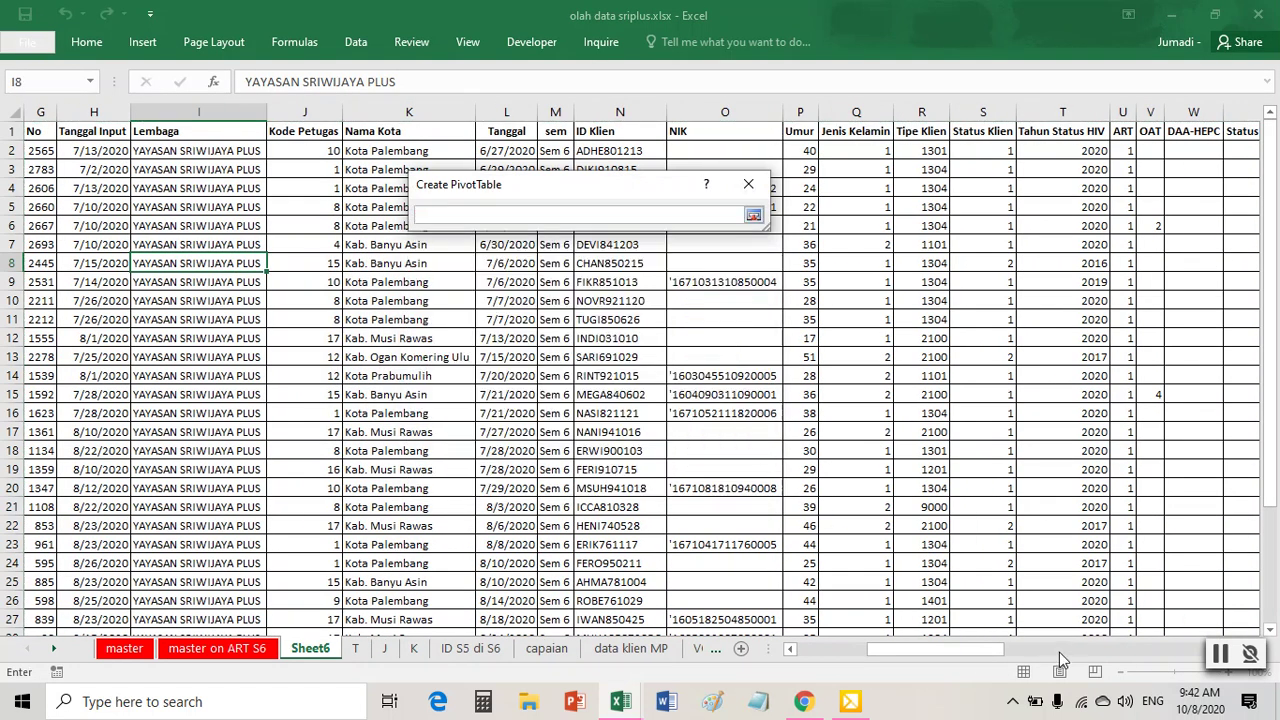
{"action": "left_click_drag", "start_coordinate": [995, 652], "coordinate": [930, 652]}
{"action": "left_click", "coordinate": [54, 131]}
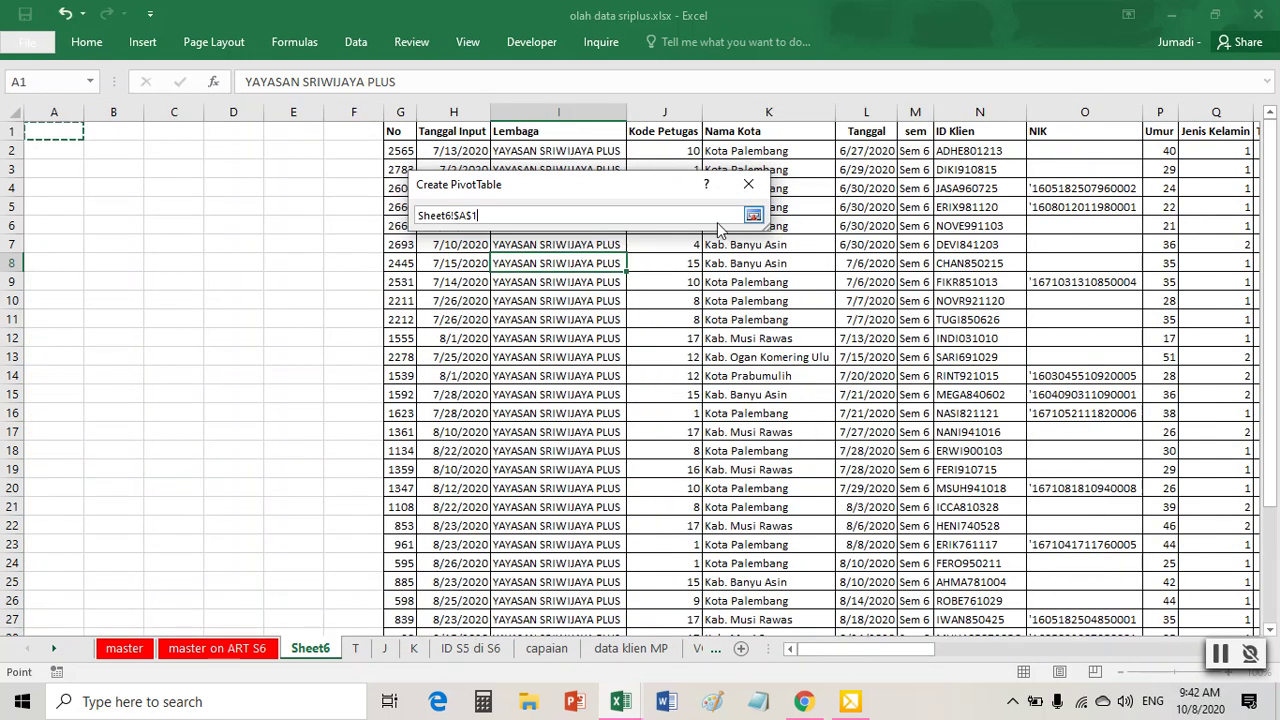
{"action": "left_click", "coordinate": [753, 215]}
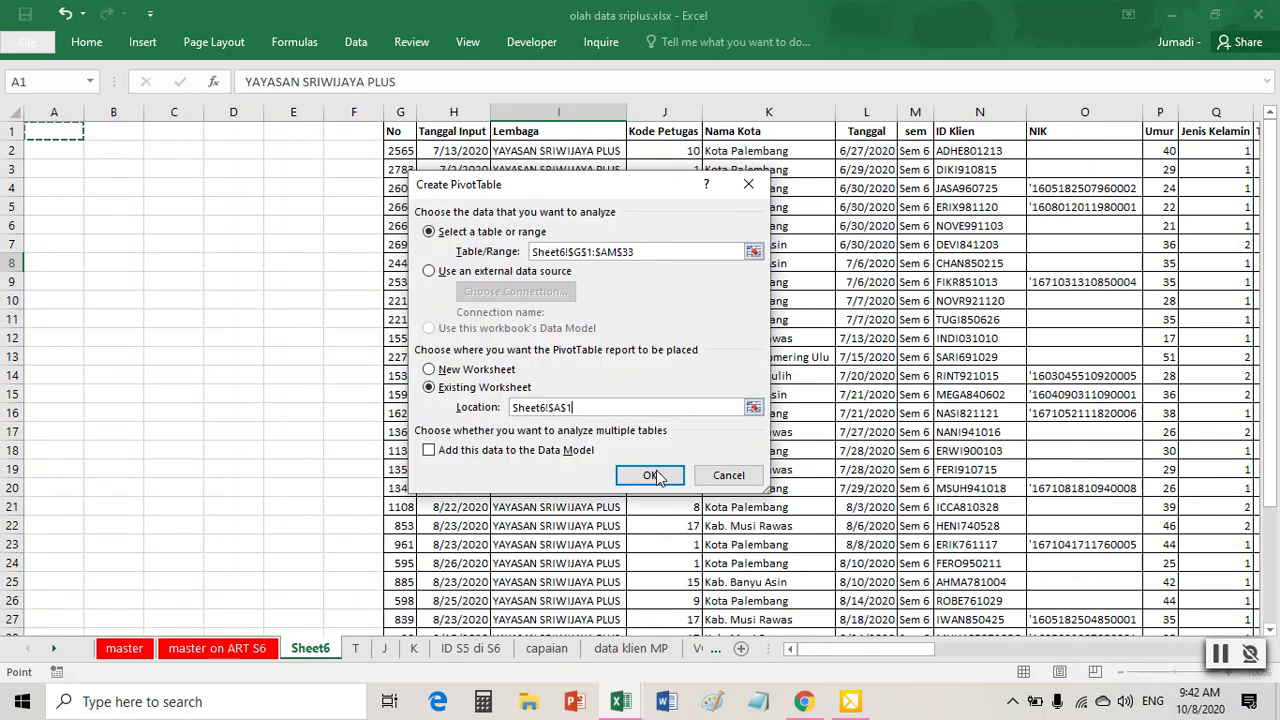
{"action": "left_click", "coordinate": [653, 460]}
{"action": "left_click_drag", "start_coordinate": [940, 353], "coordinate": [1155, 548]}
{"action": "left_click_drag", "start_coordinate": [926, 300], "coordinate": [1133, 432]}
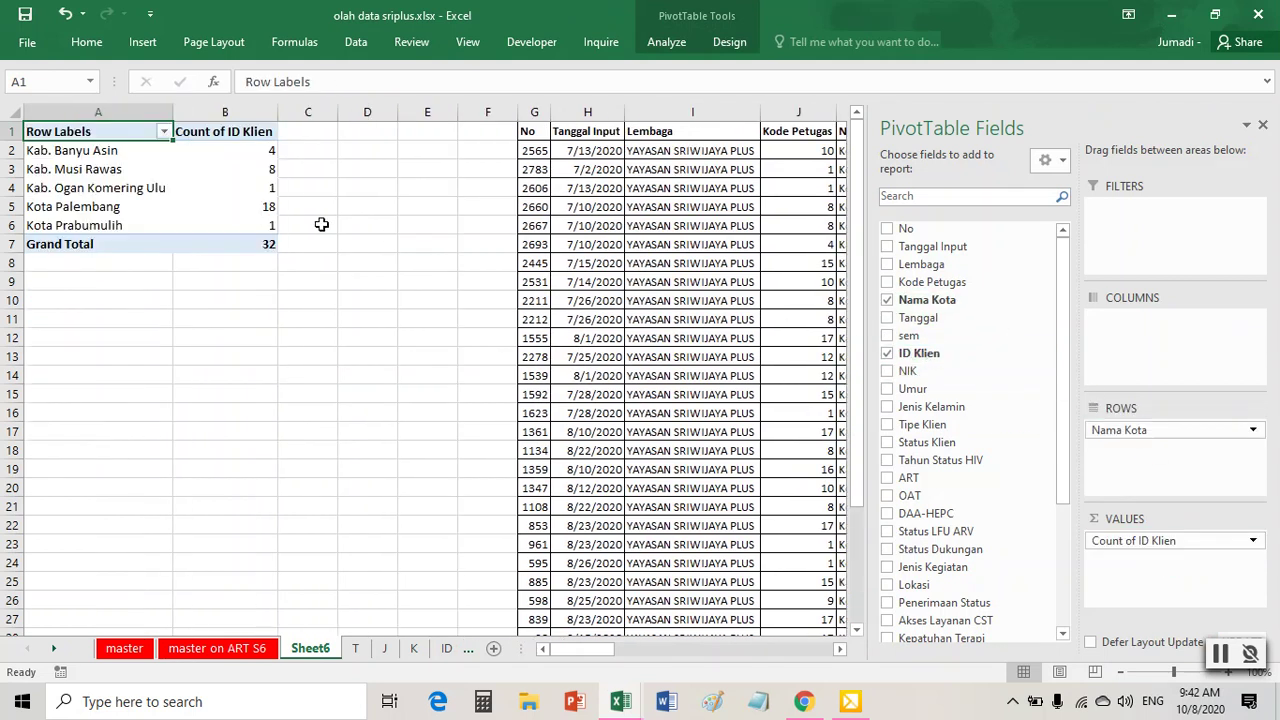
- Compare the new Sheet6 pivot against the pivot on sheet T
{"action": "left_click", "coordinate": [355, 648]}
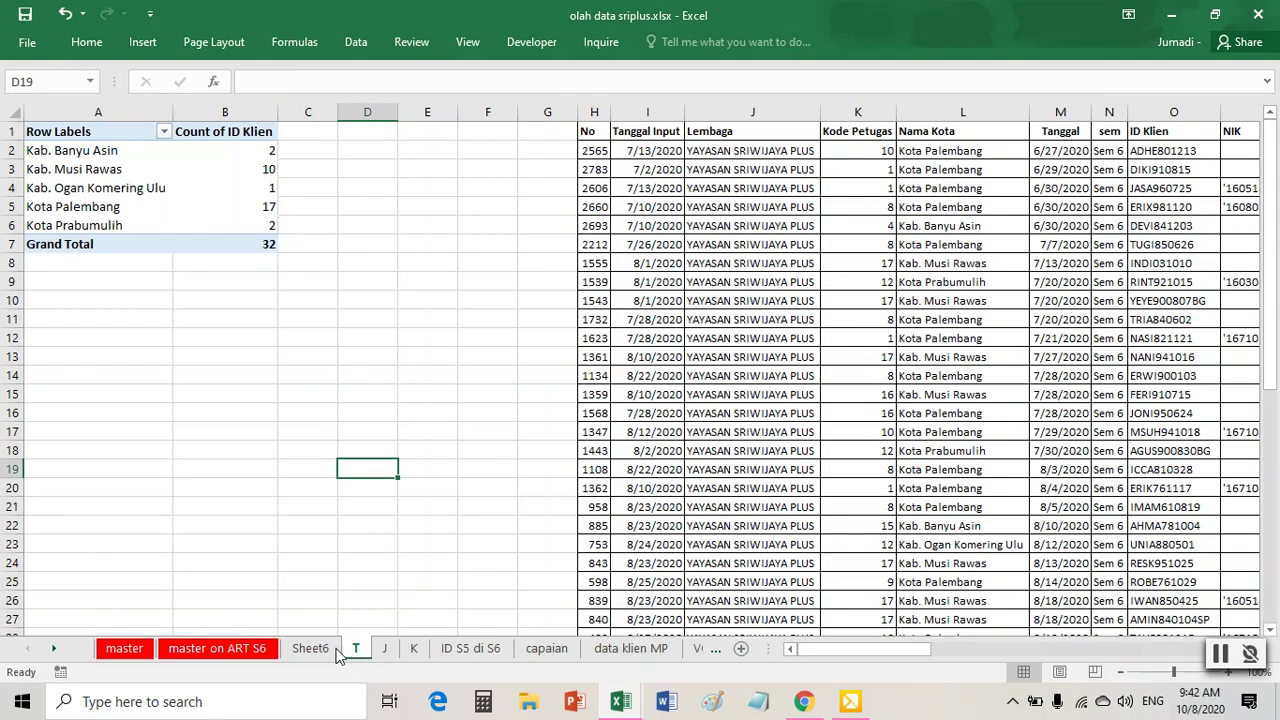
{"action": "left_click", "coordinate": [341, 648]}
{"action": "left_click", "coordinate": [356, 650]}
{"action": "left_click", "coordinate": [330, 652]}
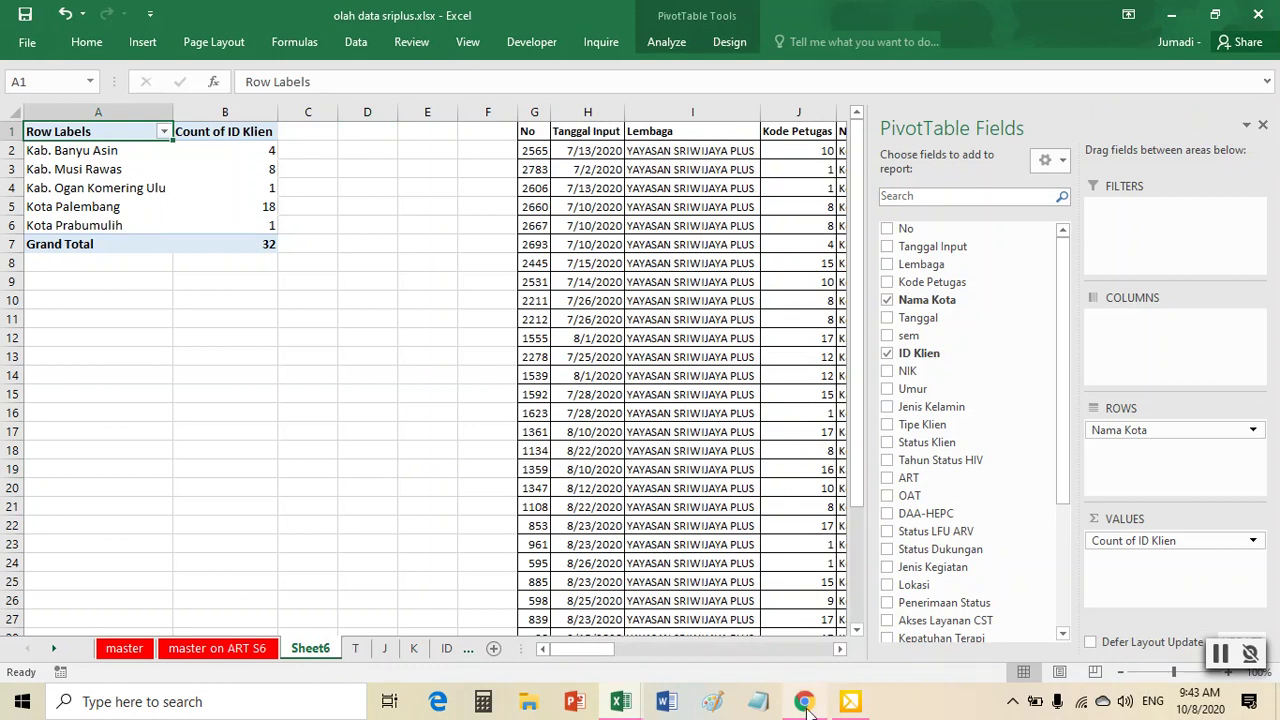
{"action": "mouse_move", "coordinate": [808, 708]}
- In the Tabel Progress Report, select the W240:W245 and V240:V245 Inisiasi ARV S6 values to compare
{"action": "mouse_move", "coordinate": [623, 713]}
{"action": "left_click", "coordinate": [684, 650]}
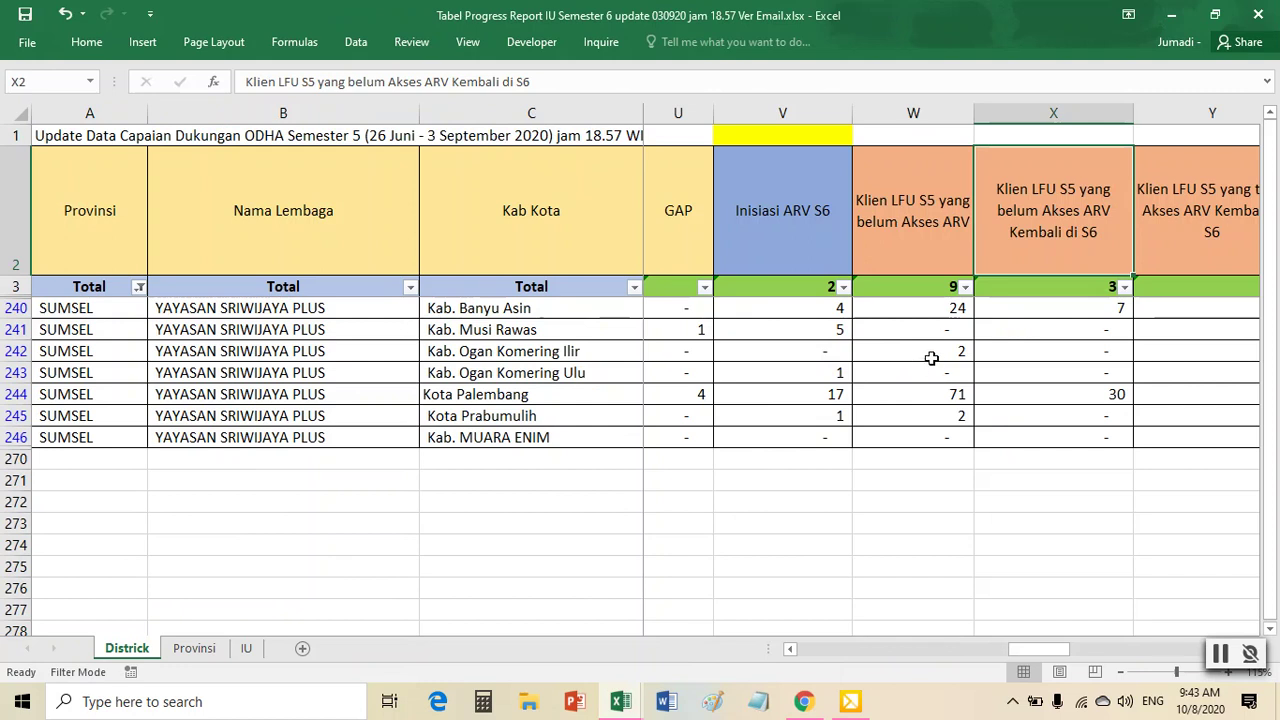
{"action": "left_click_drag", "start_coordinate": [909, 306], "coordinate": [925, 417]}
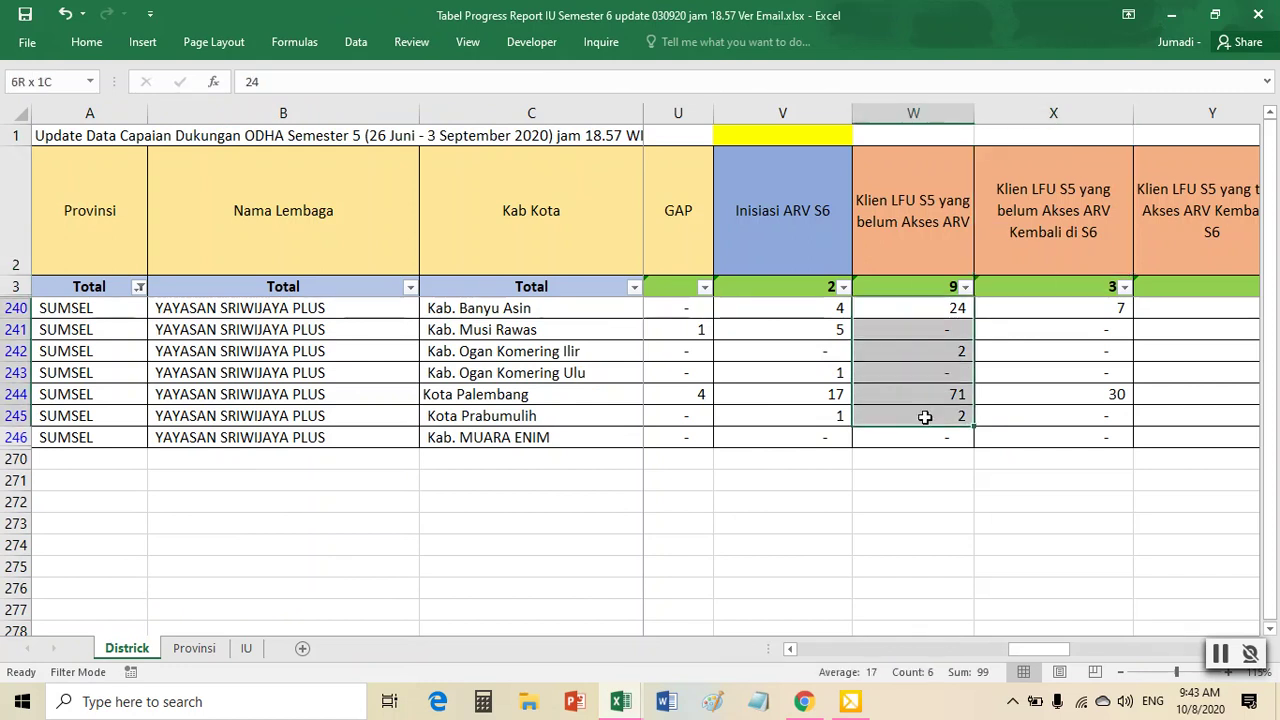
{"action": "left_click", "coordinate": [796, 274]}
{"action": "left_click_drag", "start_coordinate": [814, 306], "coordinate": [833, 411]}
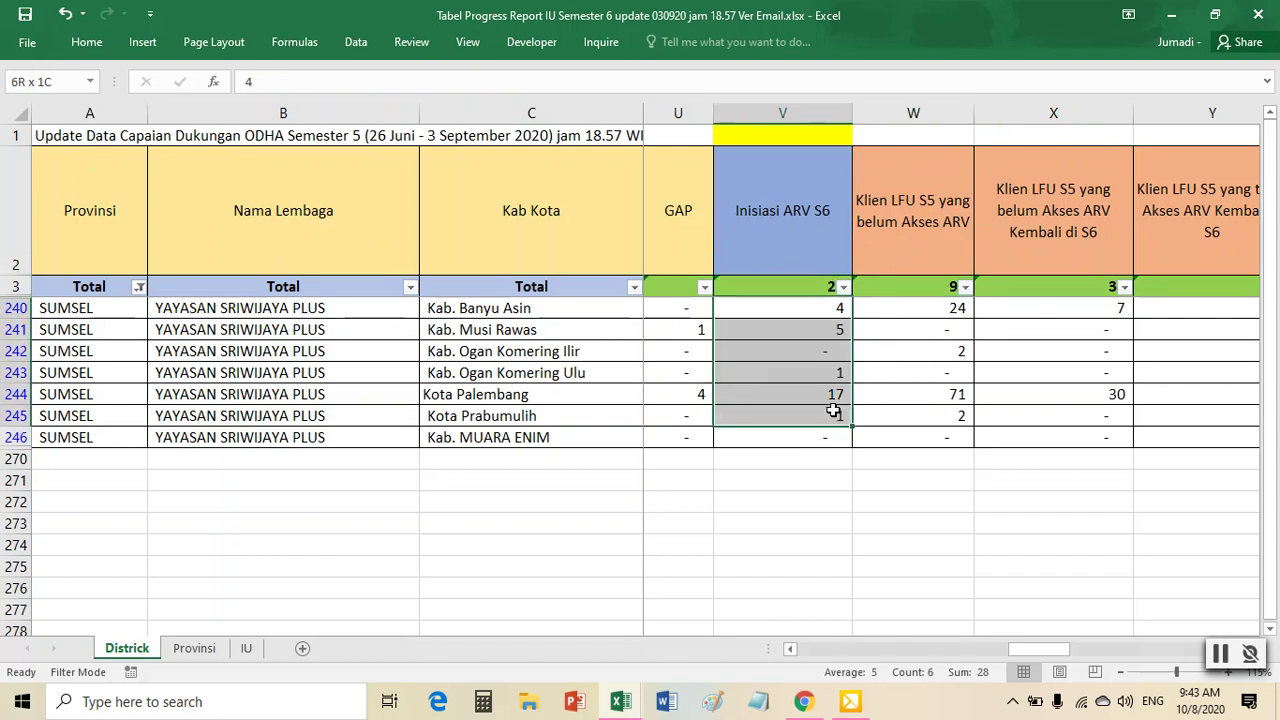
{"action": "left_click_drag", "start_coordinate": [1062, 650], "coordinate": [1048, 653]}
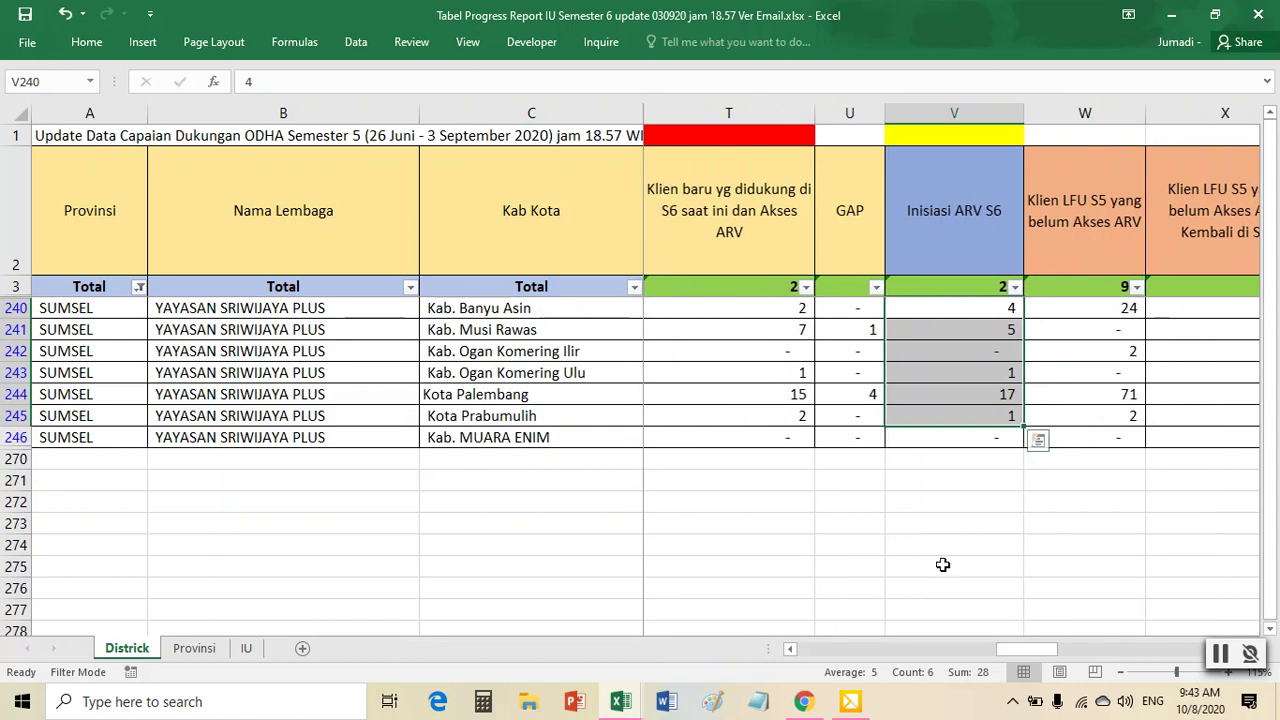
{"action": "left_click_drag", "start_coordinate": [786, 312], "coordinate": [793, 418]}
{"action": "left_click_drag", "start_coordinate": [950, 308], "coordinate": [966, 416]}
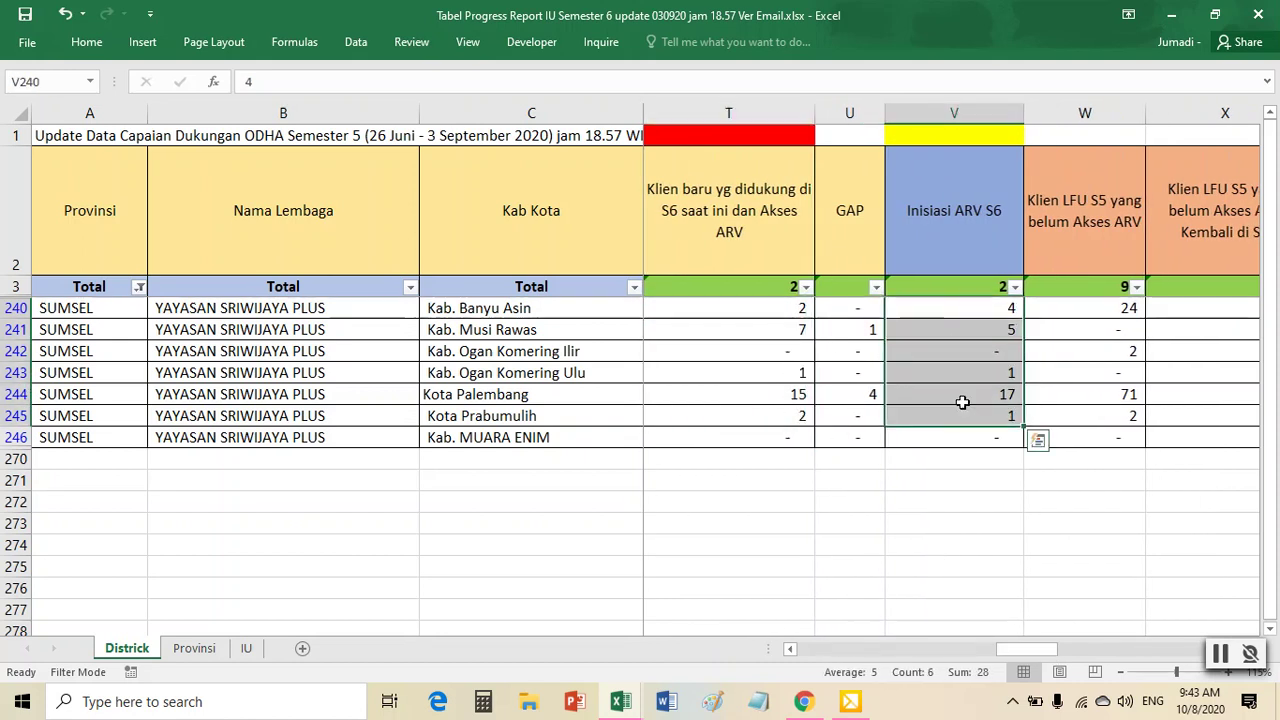
- Fill cell V1 above Inisiasi ARV S6 red, then bring olah data sriplus back to front
{"action": "left_click", "coordinate": [932, 140]}
{"action": "right_click", "coordinate": [933, 139]}
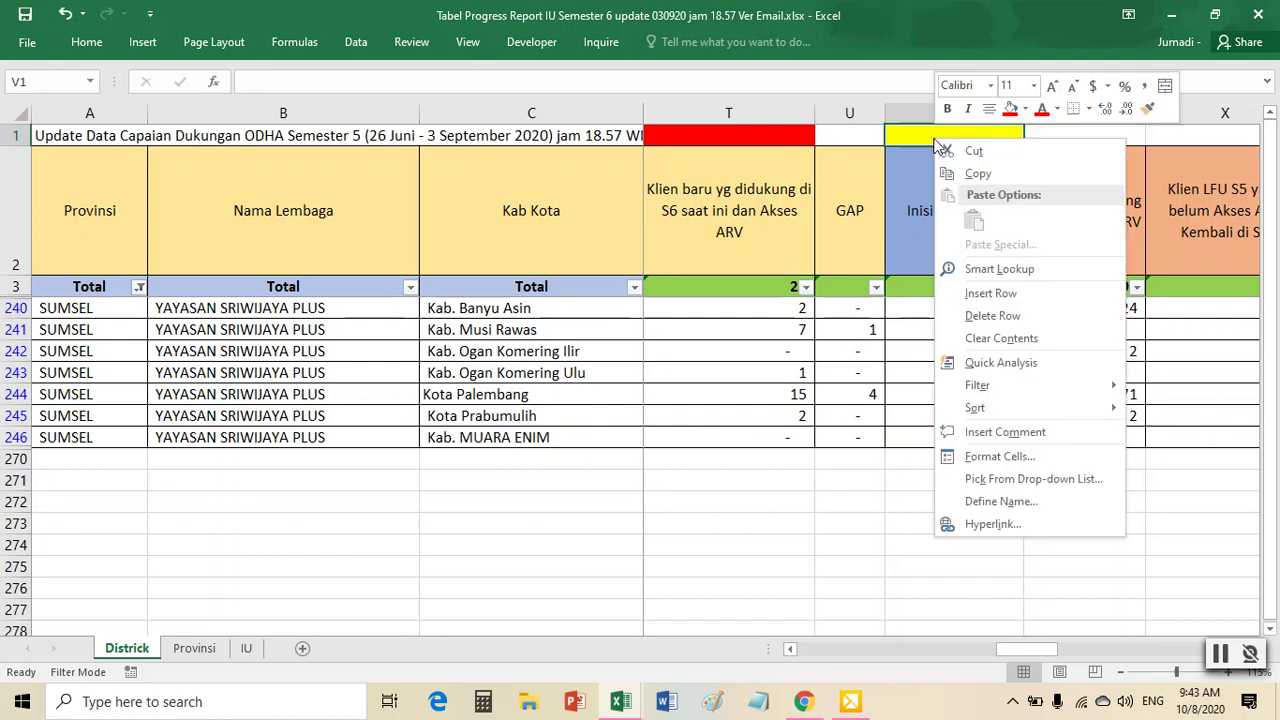
{"action": "left_click", "coordinate": [1010, 108]}
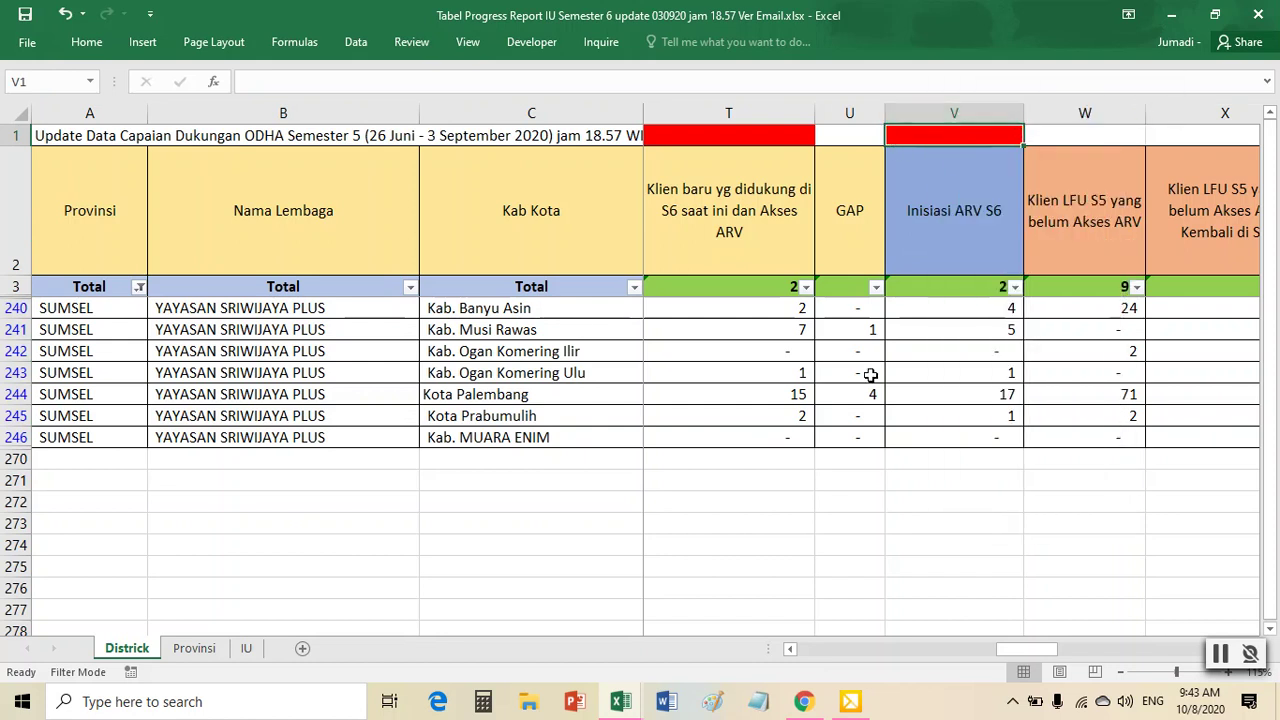
{"action": "left_click", "coordinate": [620, 701]}
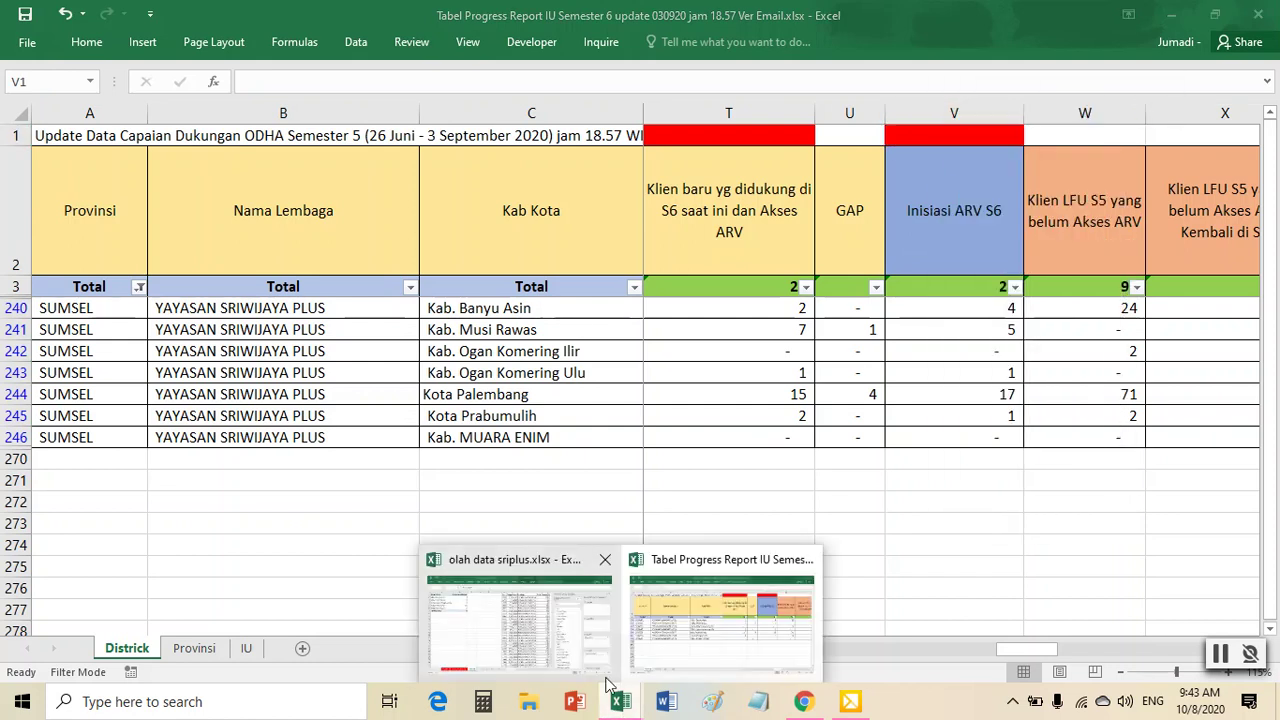
{"action": "left_click", "coordinate": [612, 634]}
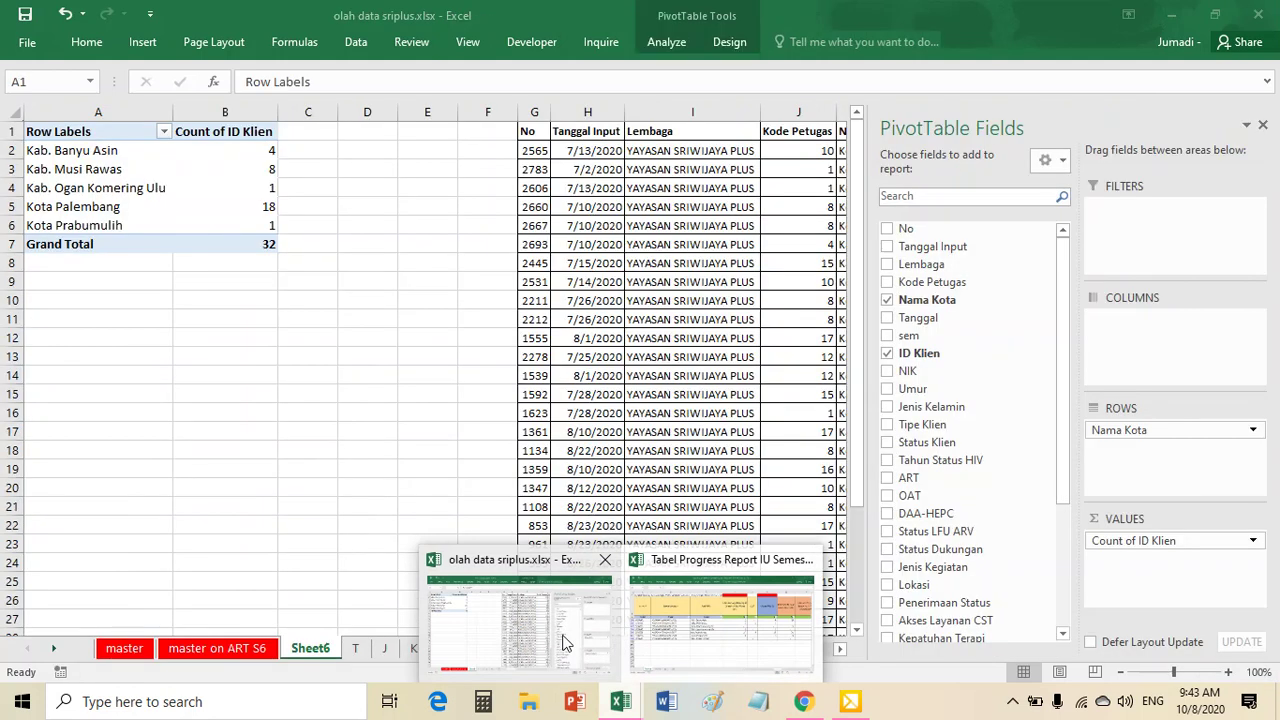
- Rename the Sheet6 PivotTable tab to V
{"action": "right_click", "coordinate": [308, 649]}
{"action": "left_click", "coordinate": [346, 481]}
{"action": "type", "text": "V"}
{"action": "left_click", "coordinate": [581, 507]}
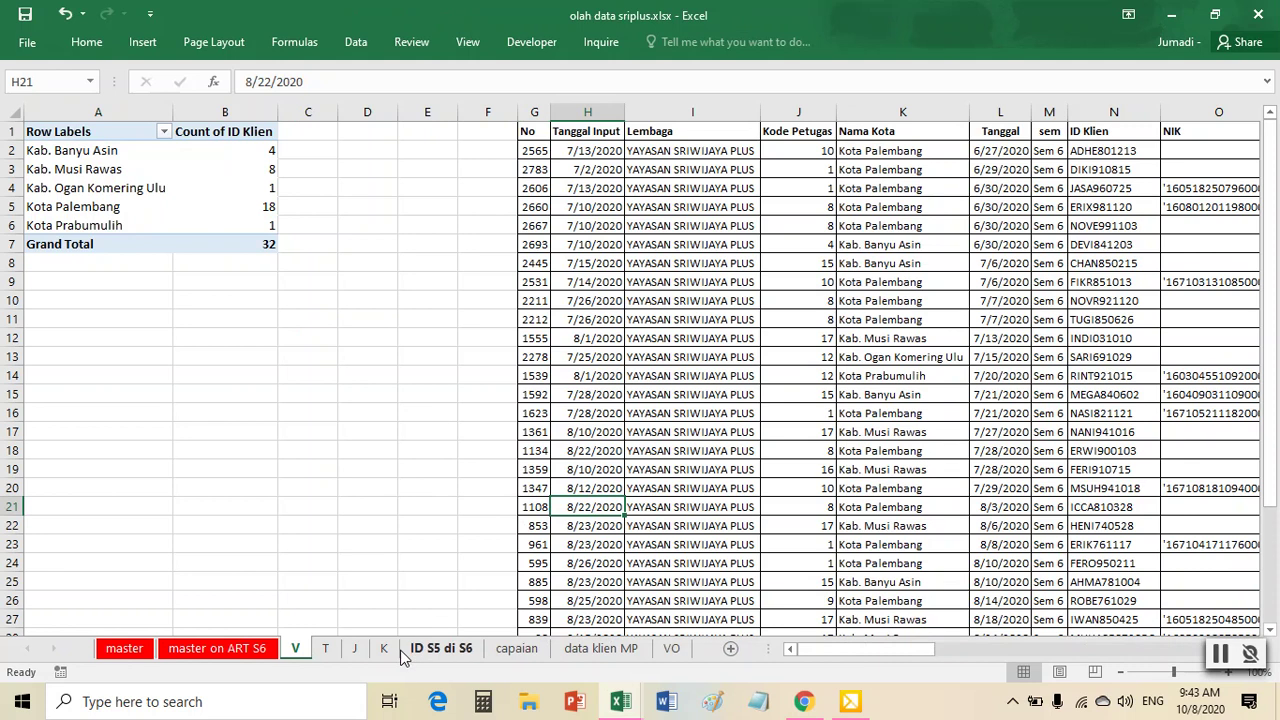
{"action": "left_click", "coordinate": [716, 451]}
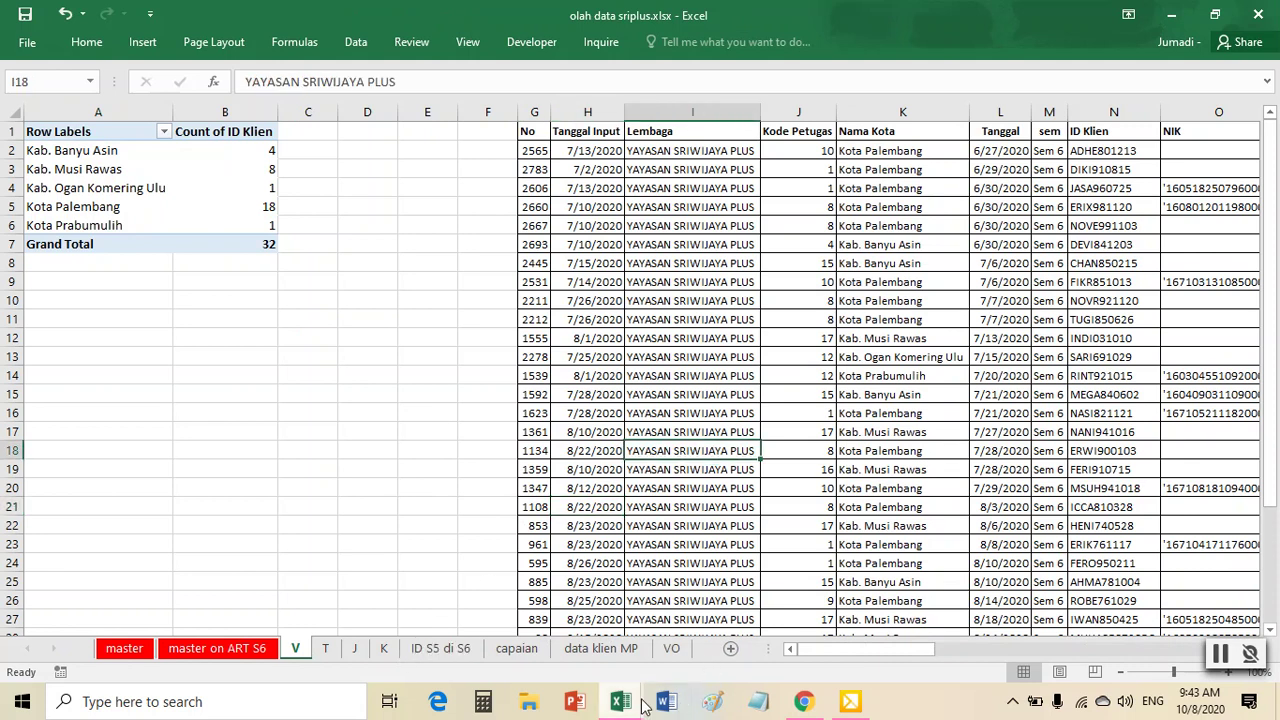
- Check the report's Inisiasi ARV S6 and Klien baru tahu status 2020 ON ART headings
{"action": "mouse_move", "coordinate": [620, 701]}
{"action": "left_click", "coordinate": [828, 570]}
{"action": "left_click", "coordinate": [950, 214]}
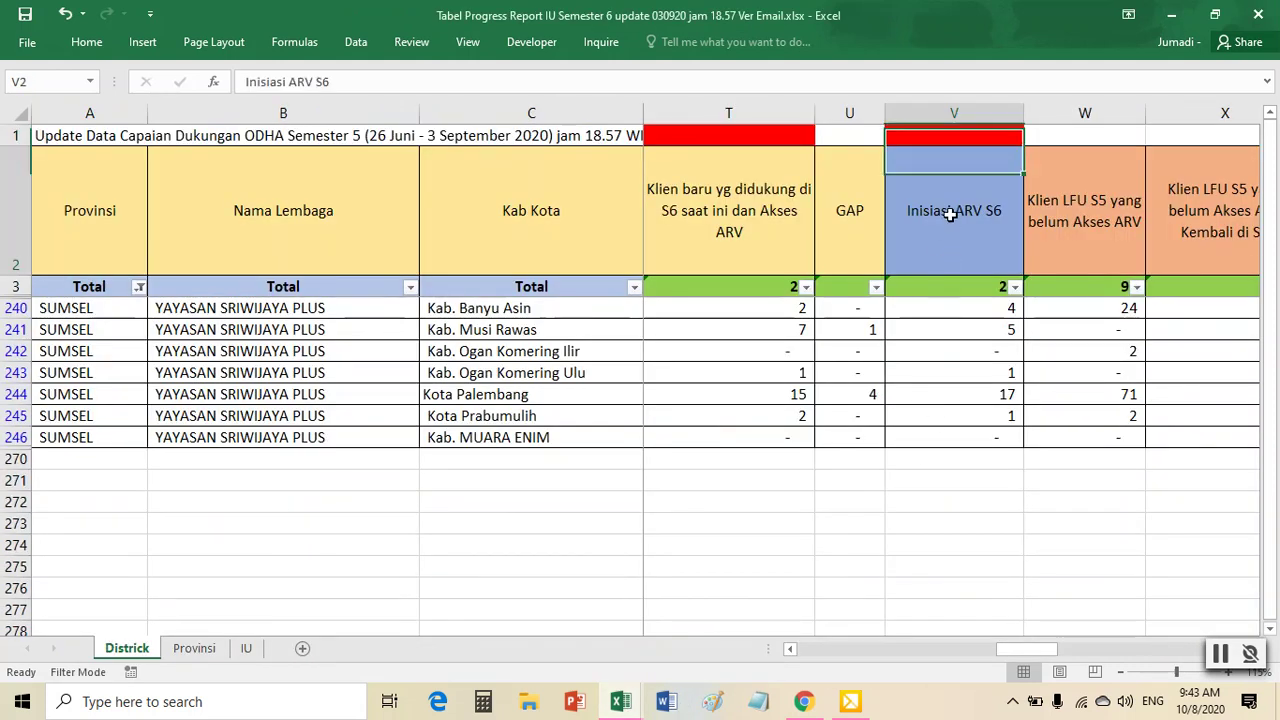
{"action": "key", "text": "Right"}
{"action": "key", "text": "Right"}
{"action": "key", "text": "Right"}
{"action": "key", "text": "Right"}
{"action": "key", "text": "Right"}
{"action": "key", "text": "Right"}
{"action": "key", "text": "Right"}
{"action": "key", "text": "Right"}
{"action": "key", "text": "Right"}
{"action": "key", "text": "Right"}
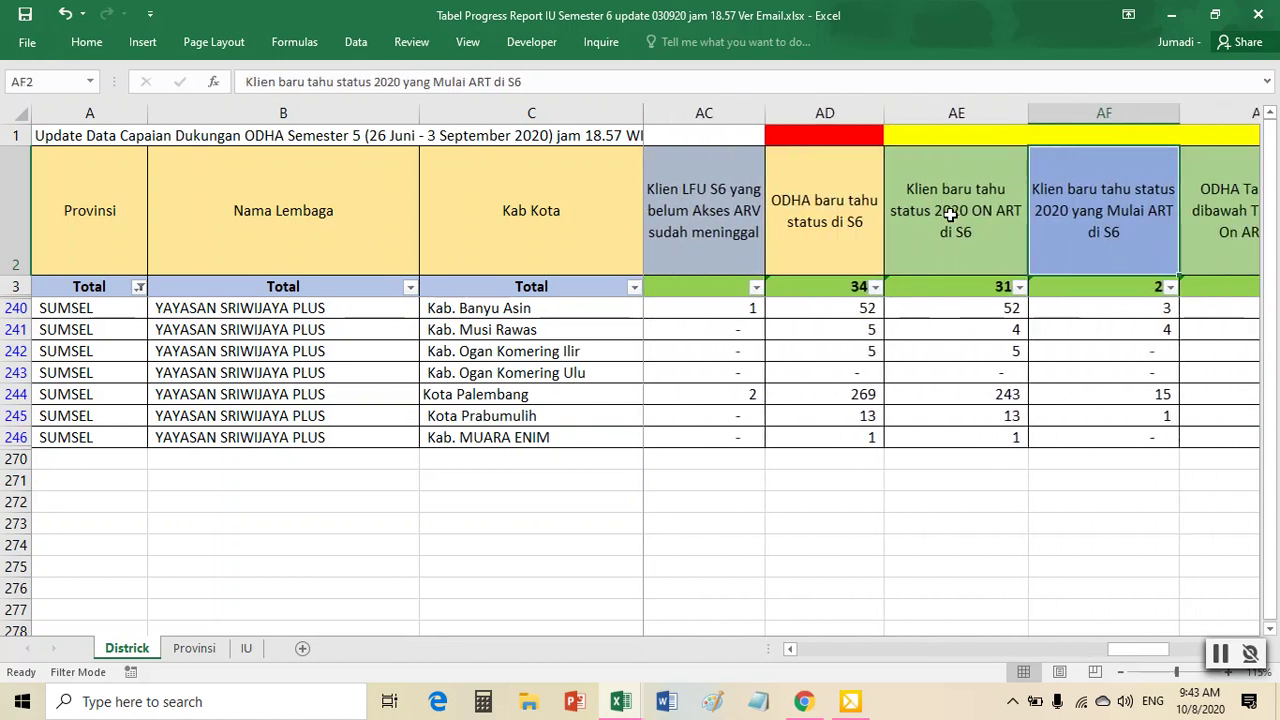
{"action": "key", "text": "Right"}
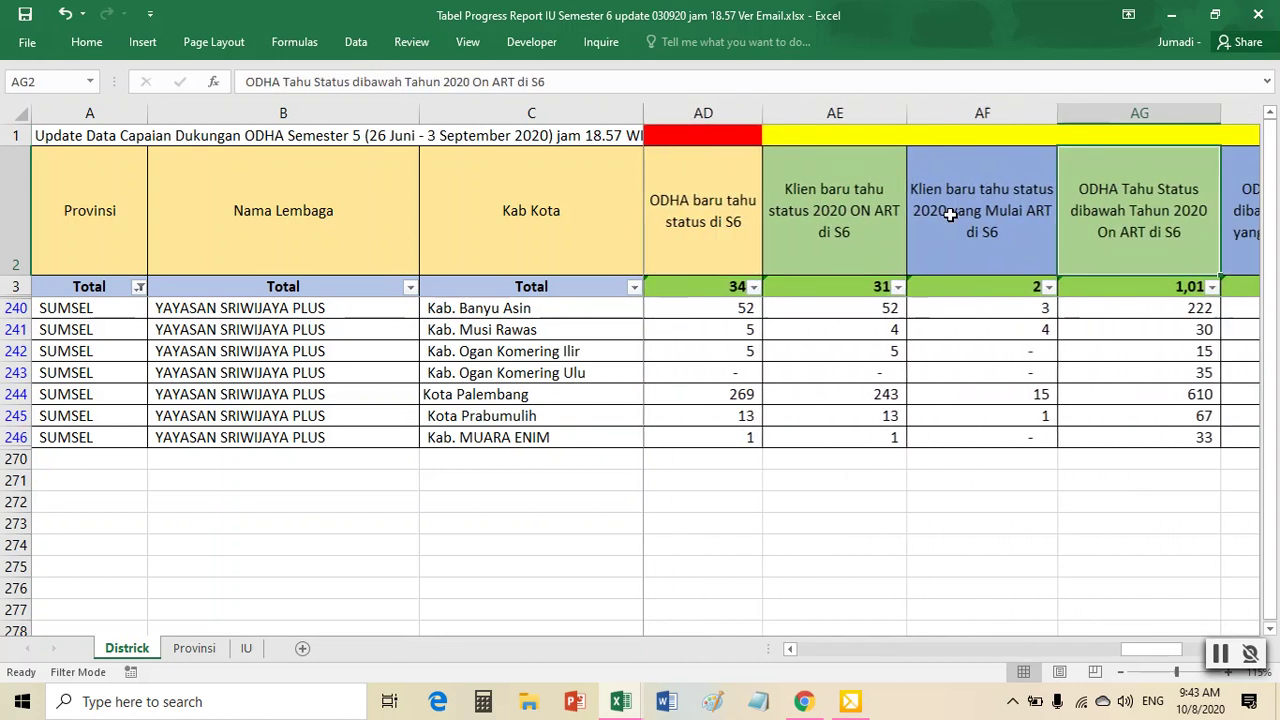
{"action": "left_click", "coordinate": [824, 203]}
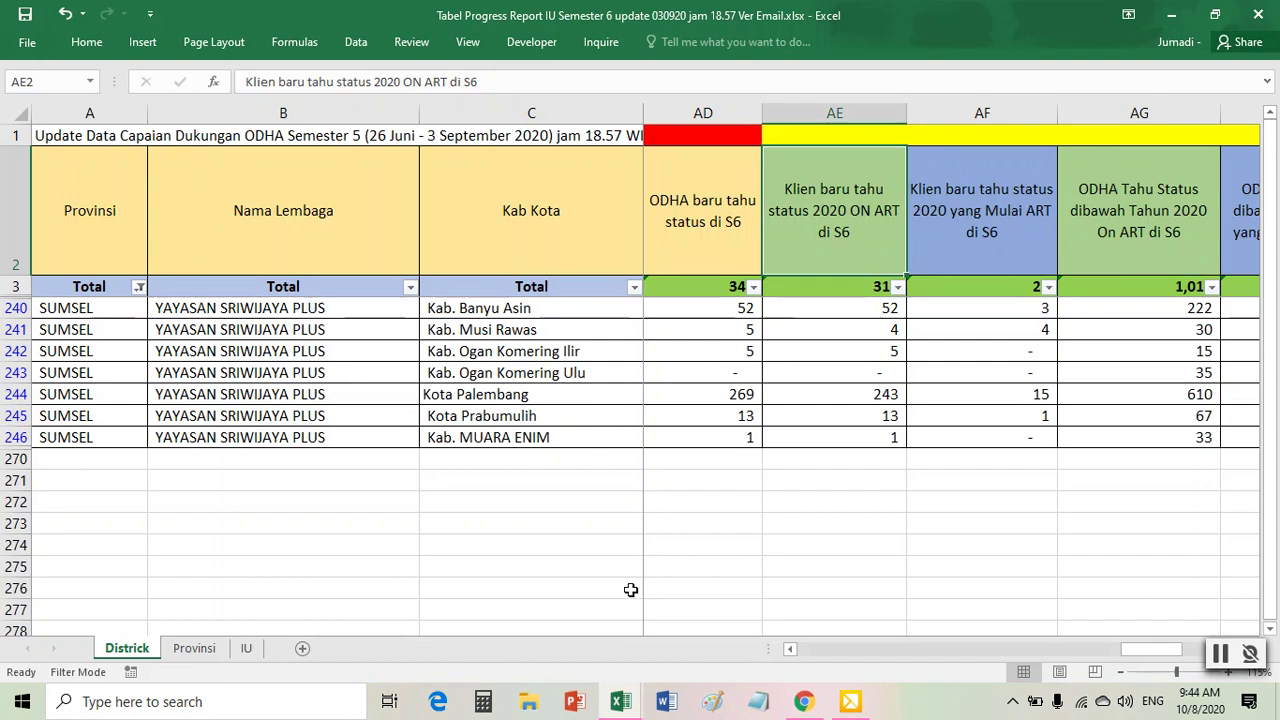
{"action": "mouse_move", "coordinate": [615, 705]}
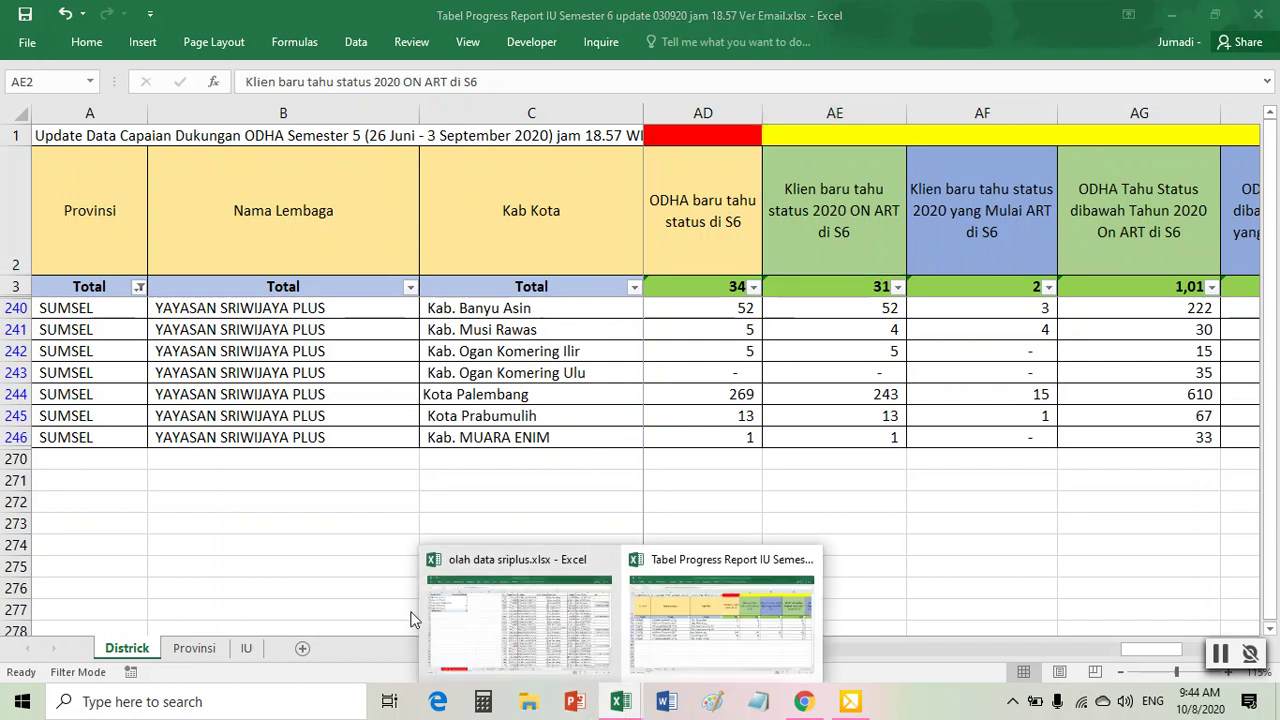
{"action": "left_click", "coordinate": [510, 645]}
- Reset the master on ART S6 filters by turning them off and back on
{"action": "left_click", "coordinate": [217, 648]}
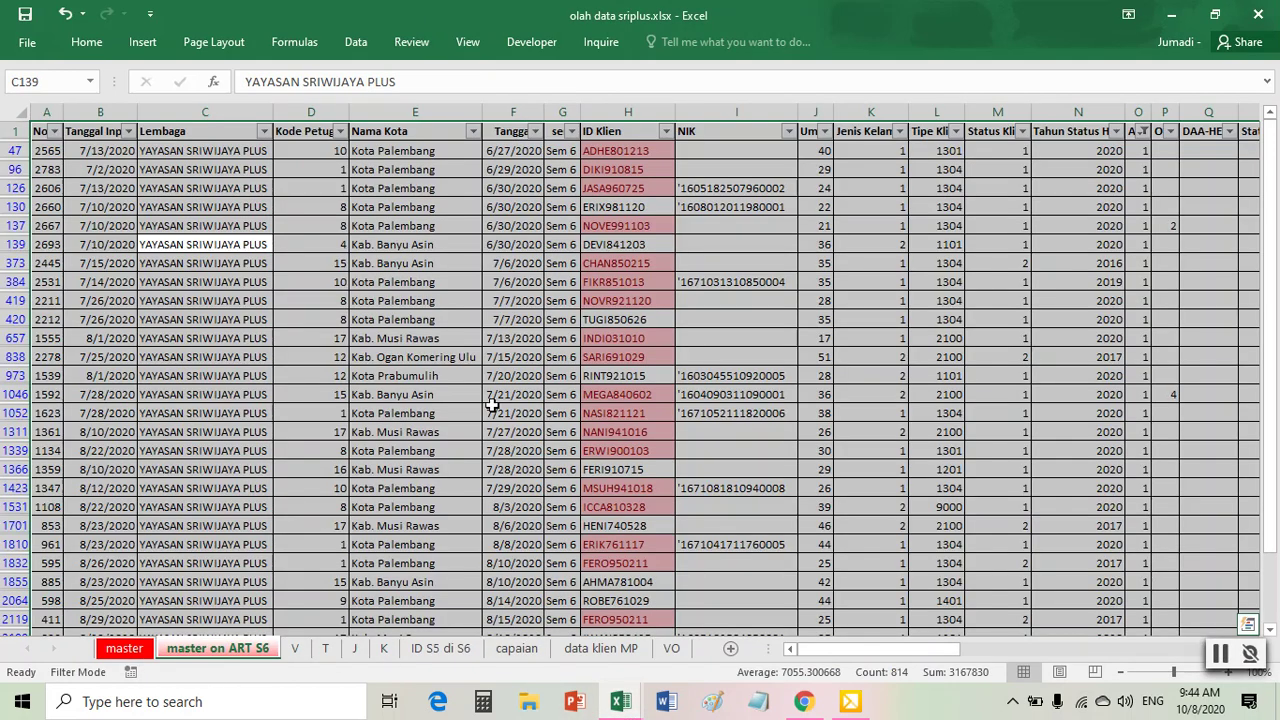
{"action": "left_click", "coordinate": [368, 42]}
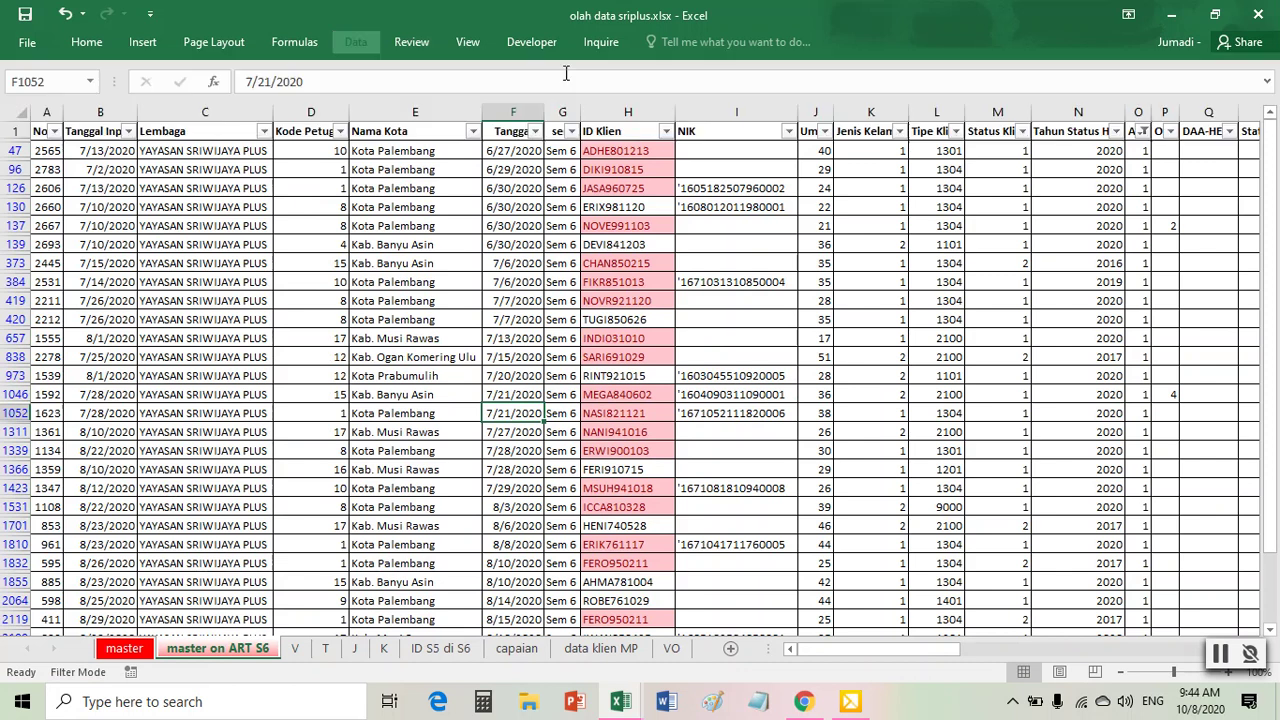
{"action": "left_click", "coordinate": [620, 88]}
{"action": "left_click", "coordinate": [371, 42]}
{"action": "left_click", "coordinate": [620, 95]}
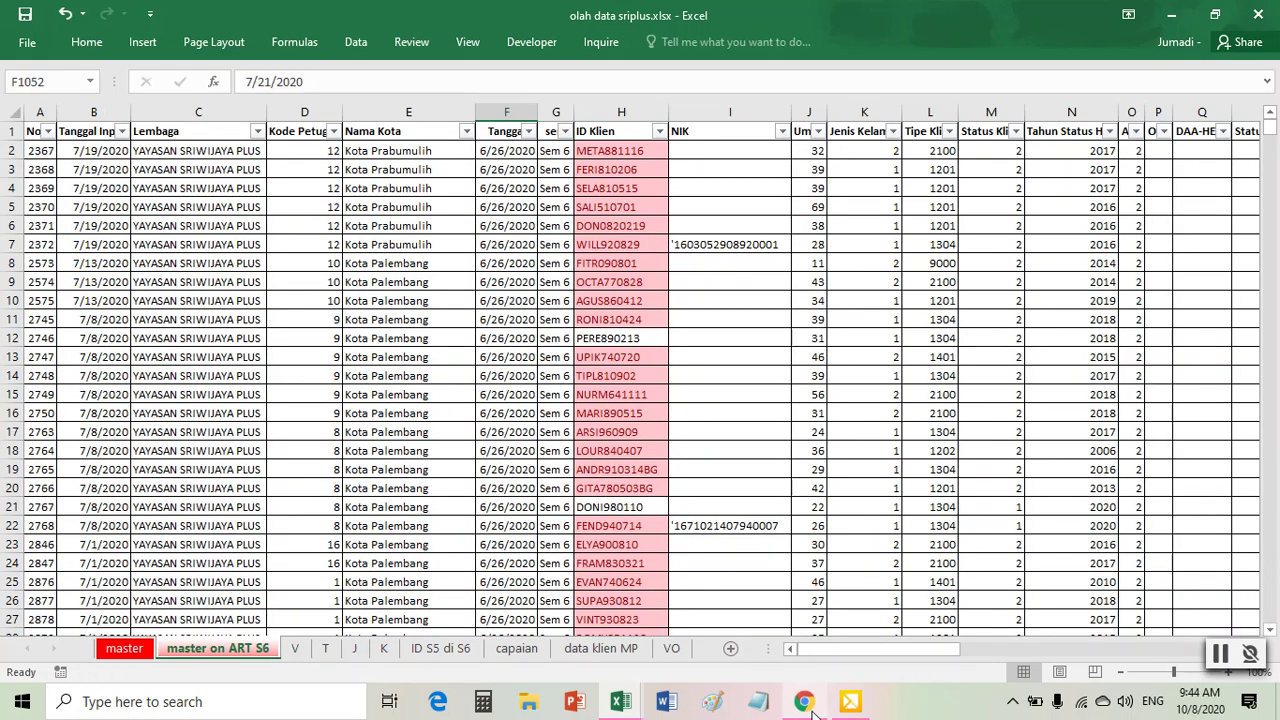
{"action": "mouse_move", "coordinate": [620, 701]}
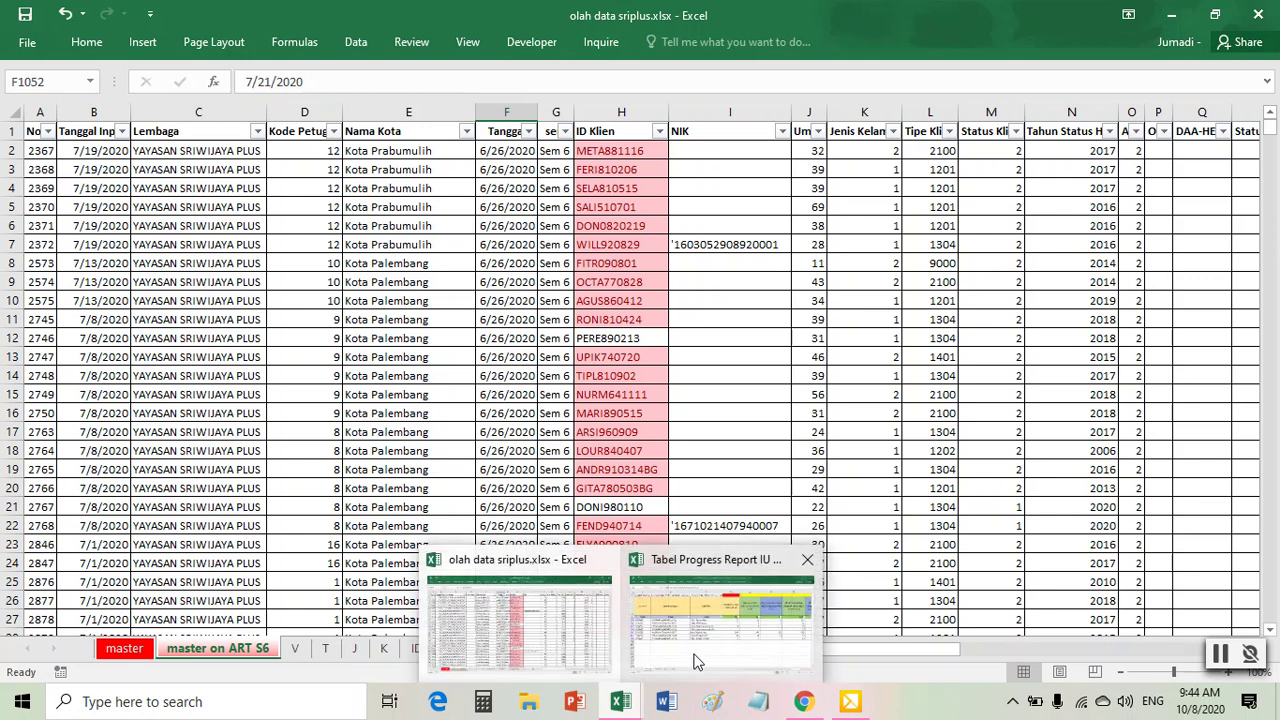
{"action": "mouse_move", "coordinate": [700, 660]}
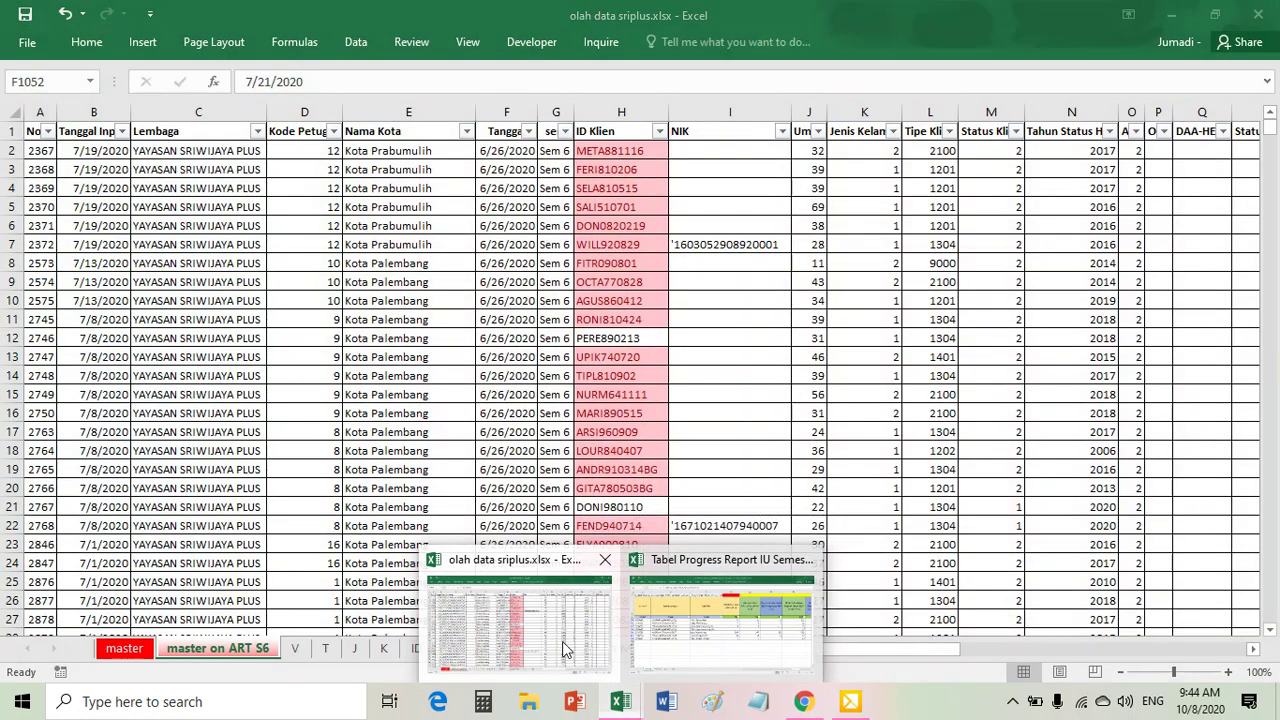
{"action": "left_click", "coordinate": [519, 620]}
- Filter Status Klien to 1 only, excluding 2
{"action": "left_click", "coordinate": [904, 304]}
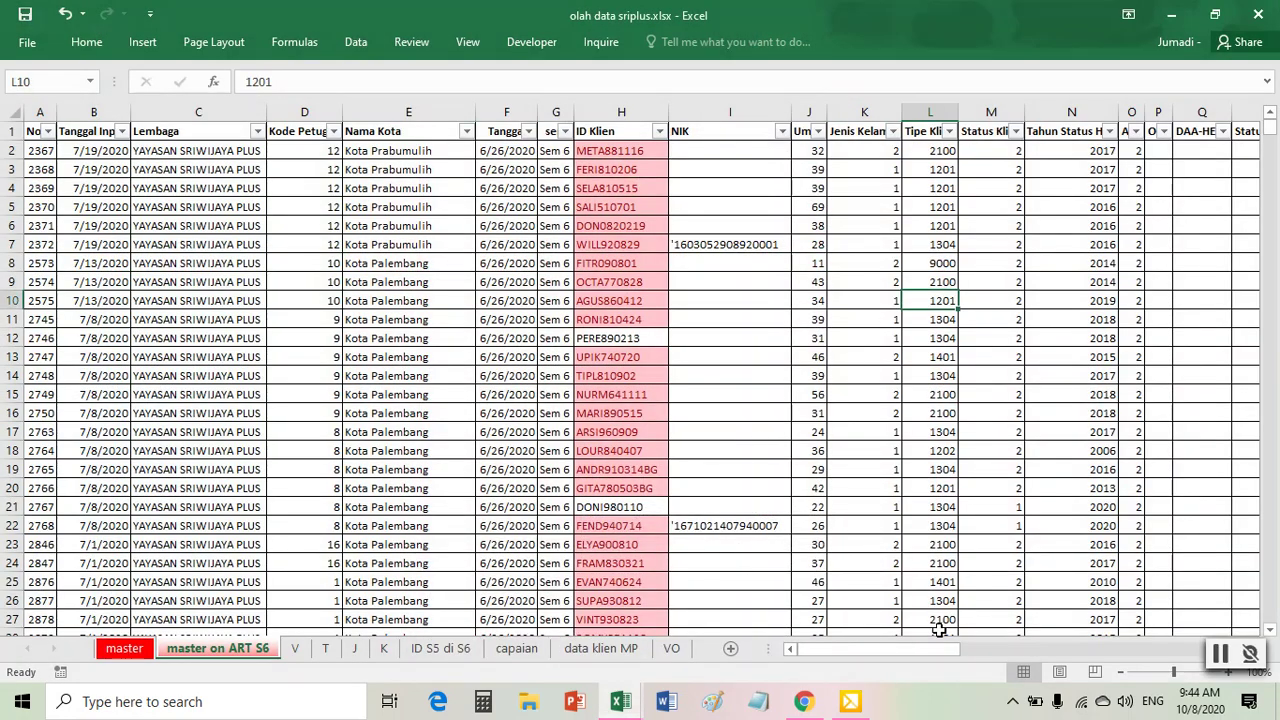
{"action": "left_click_drag", "start_coordinate": [889, 650], "coordinate": [960, 668]}
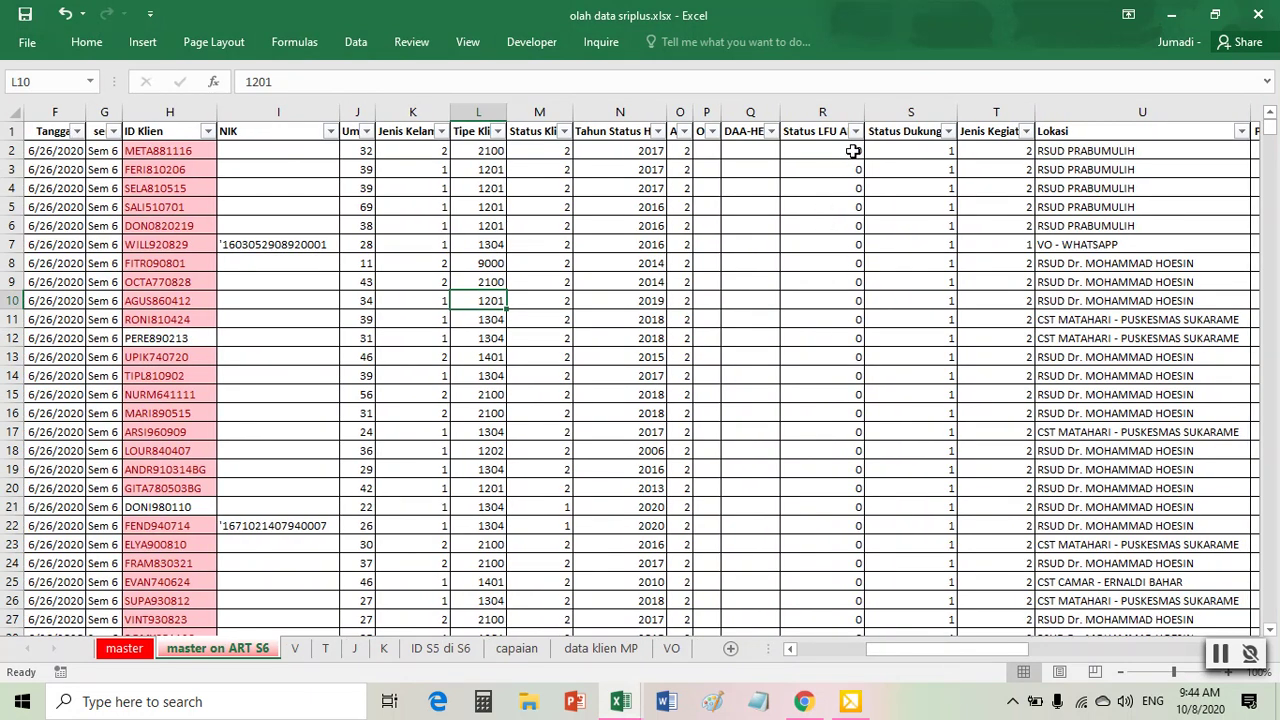
{"action": "left_click", "coordinate": [564, 132]}
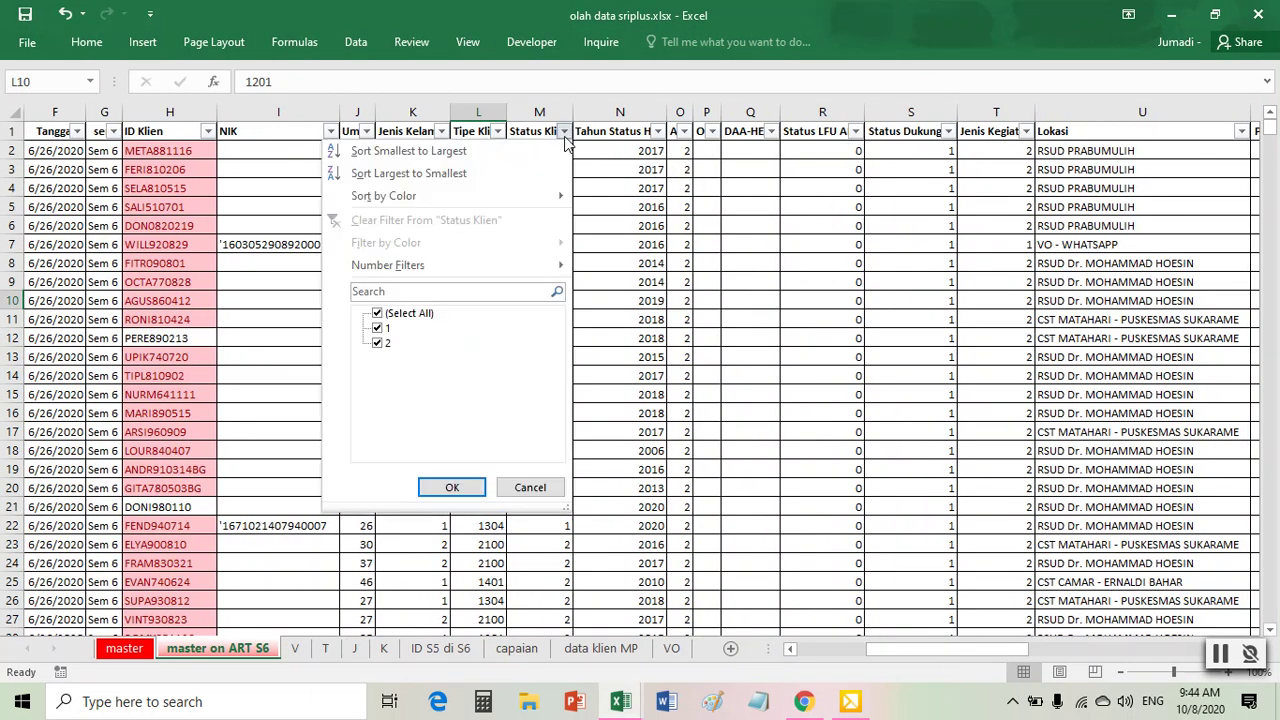
{"action": "left_click", "coordinate": [377, 344]}
{"action": "left_click", "coordinate": [452, 487]}
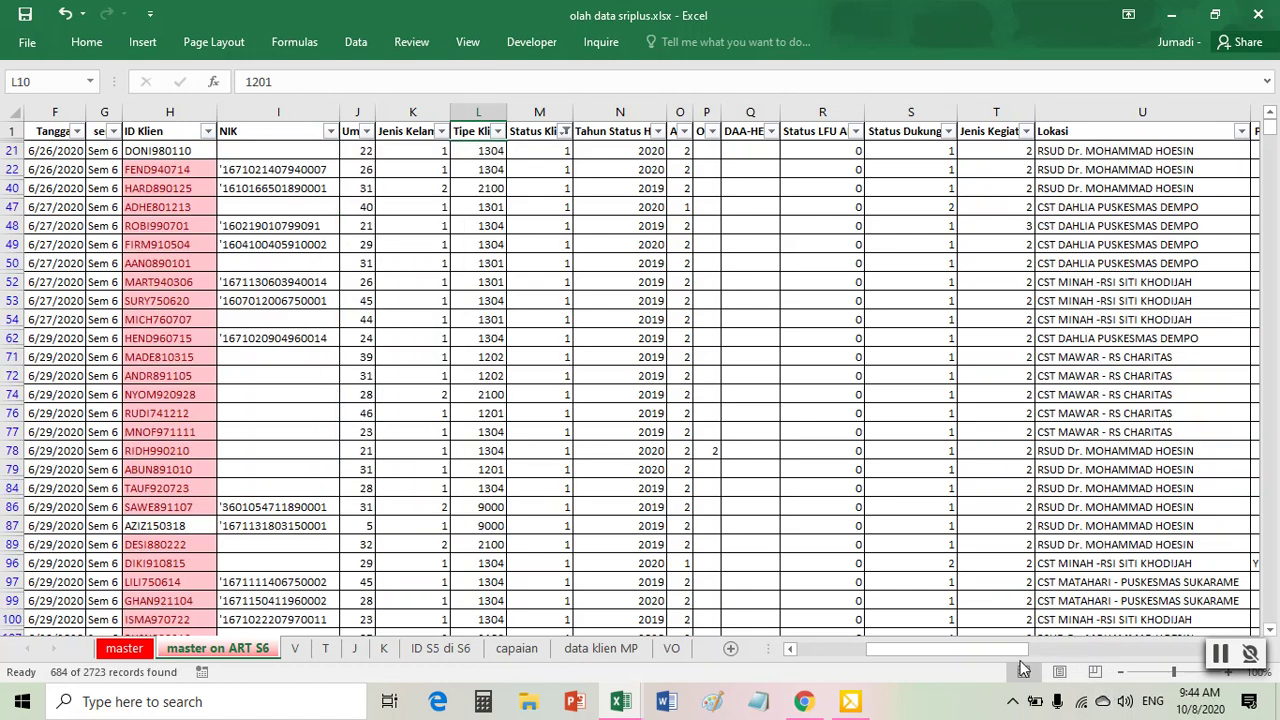
{"action": "left_click_drag", "start_coordinate": [947, 649], "coordinate": [879, 649]}
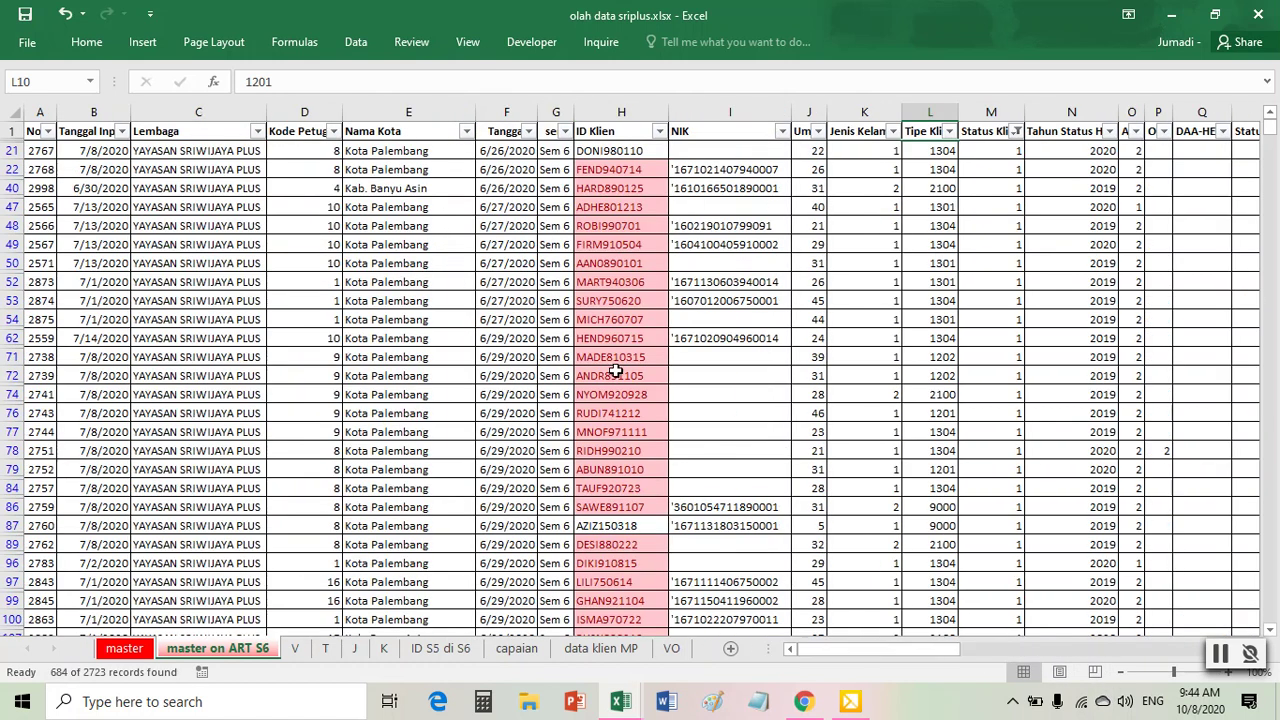
- Copy all filtered Status Klien 1 rows with Ctrl+A, Ctrl+C and add blank Sheet7
{"action": "left_click", "coordinate": [205, 302]}
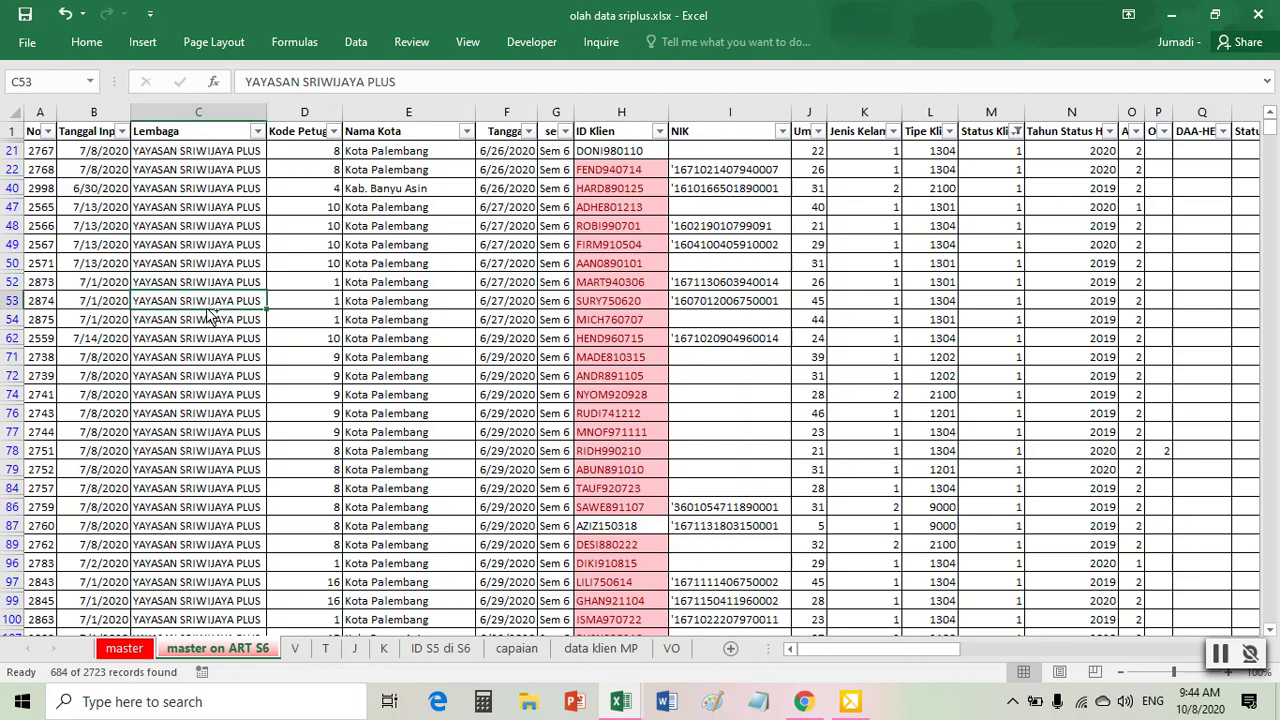
{"action": "key", "text": "ctrl+a"}
{"action": "key", "text": "ctrl+c"}
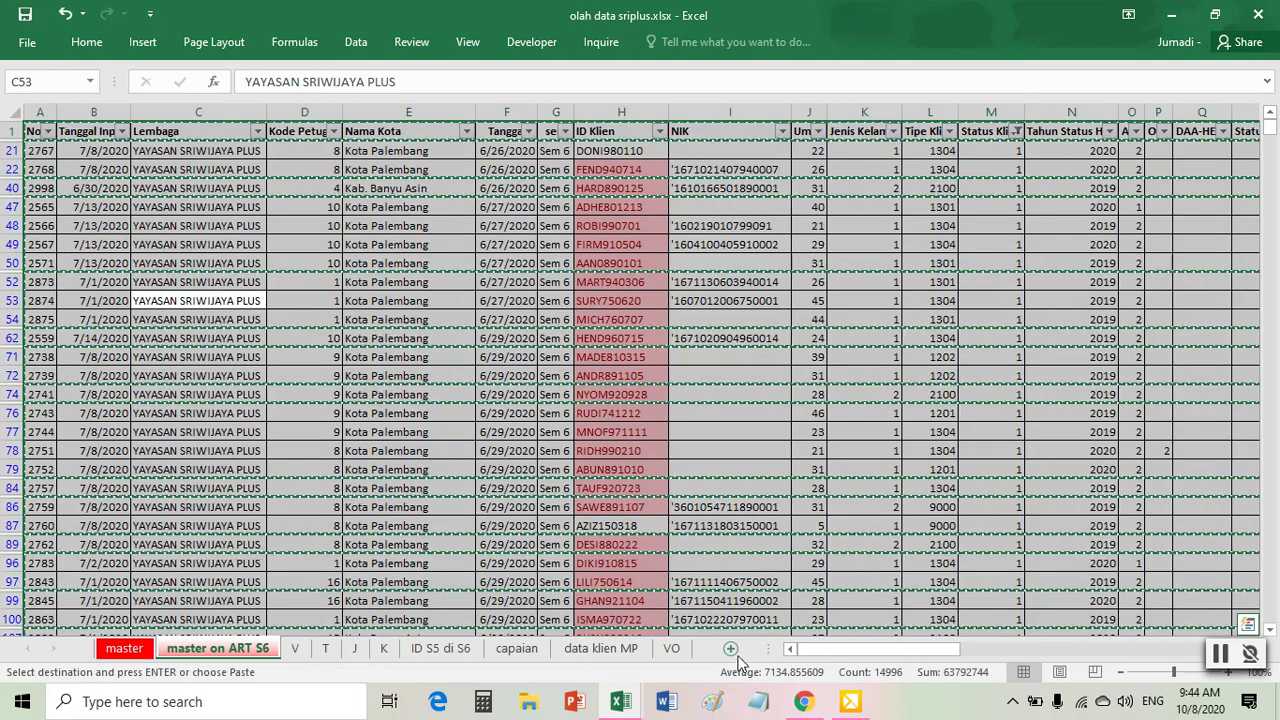
{"action": "left_click", "coordinate": [731, 649]}
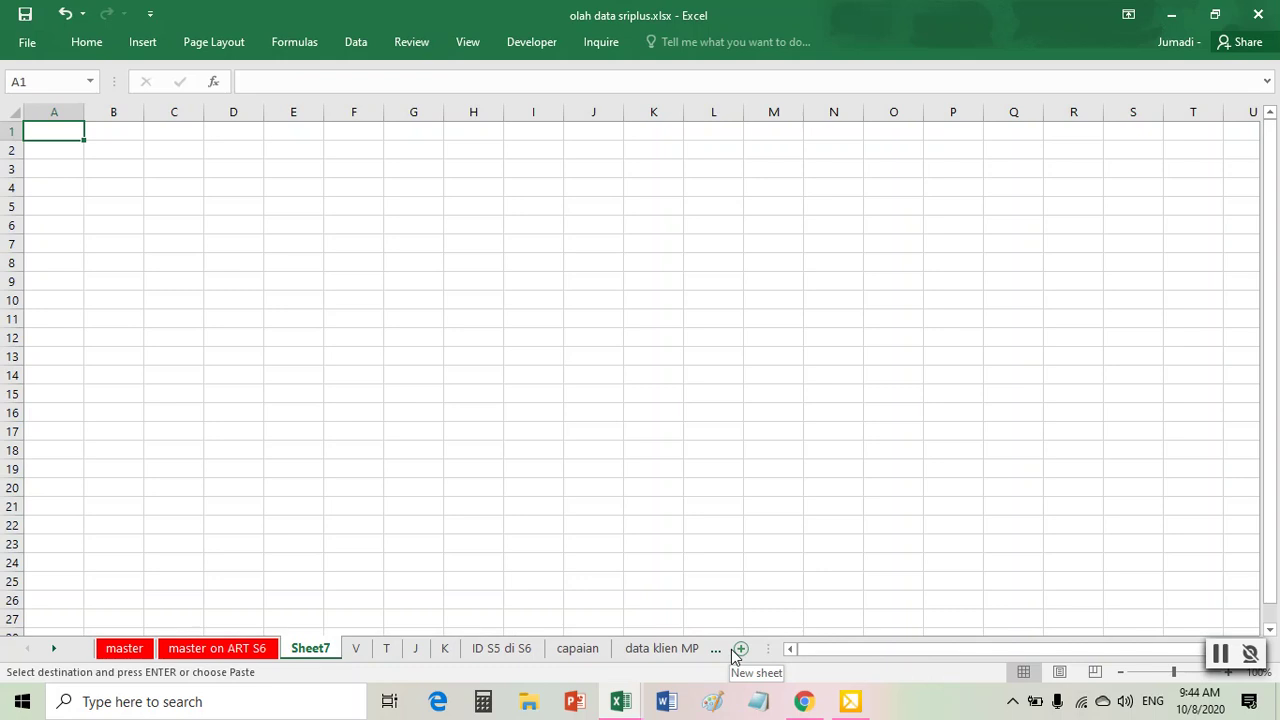
- Paste the filtered rows into Sheet7 A1 and autofit the column widths
{"action": "key", "text": "ctrl+v"}
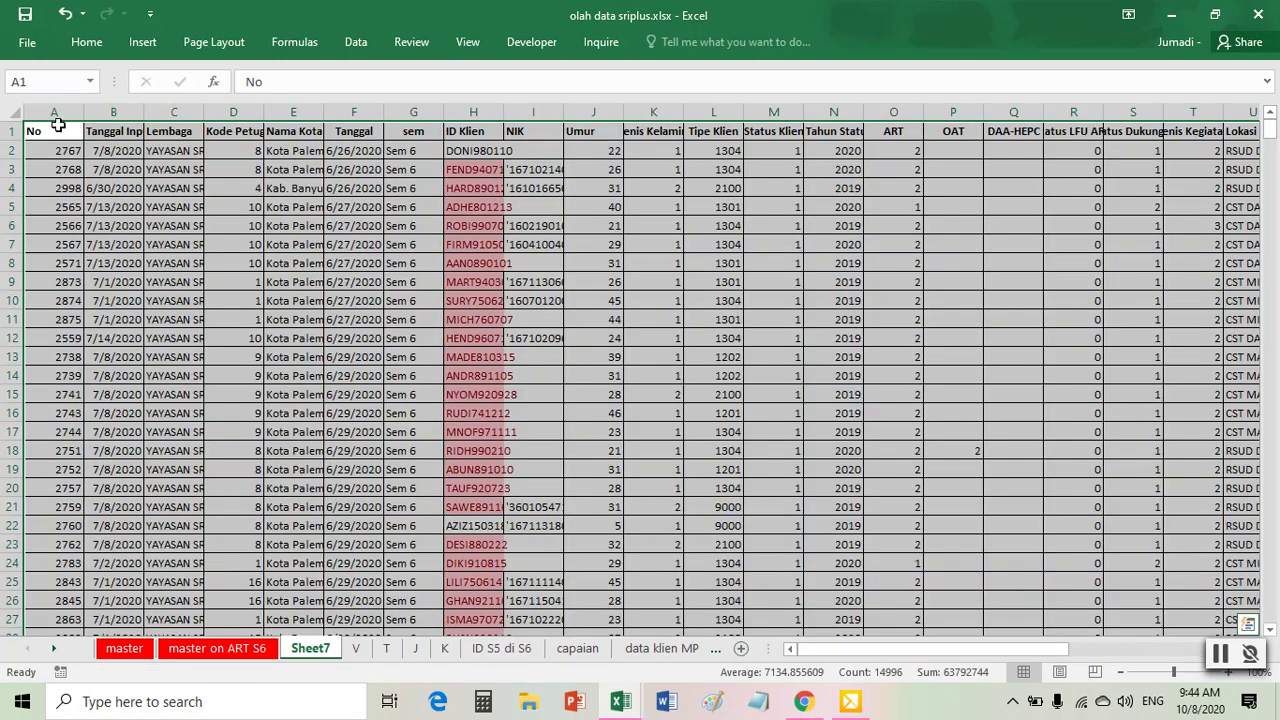
{"action": "double_click", "coordinate": [78, 112]}
{"action": "left_click", "coordinate": [468, 242]}
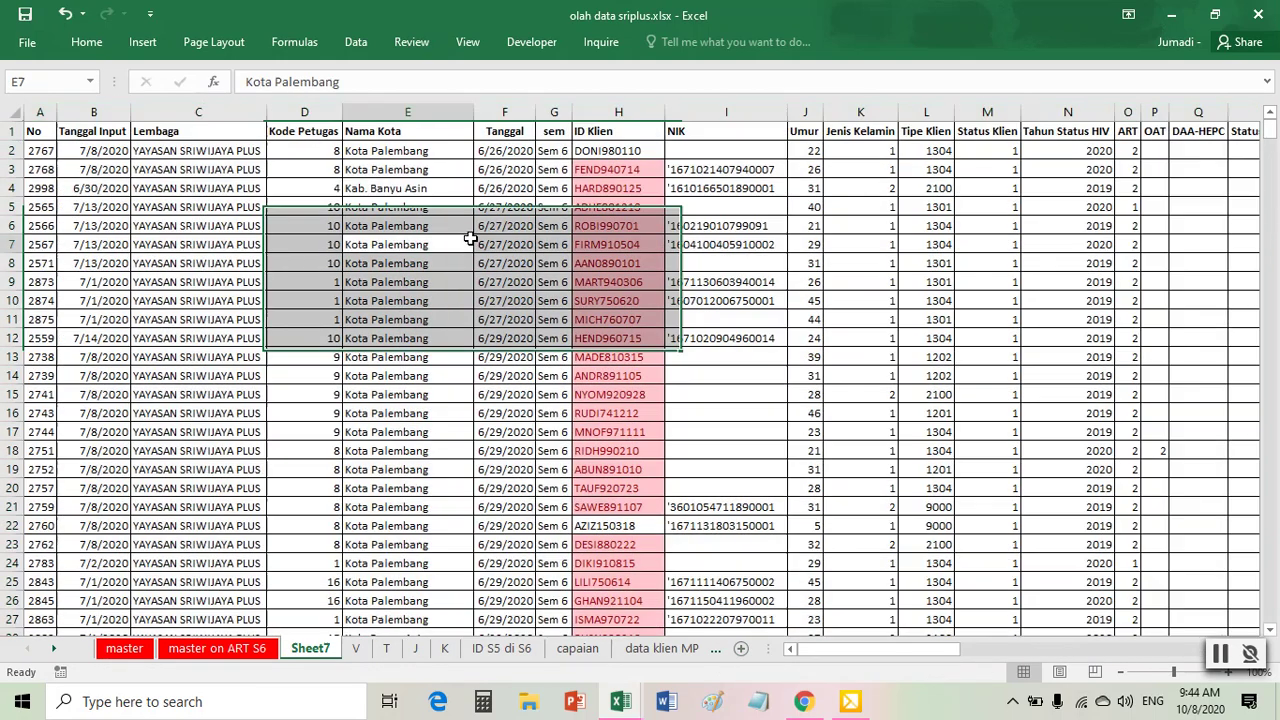
- Remove duplicate rows keyed on ID Klien only, deleting 361, and select columns A–G
{"action": "left_click", "coordinate": [368, 45]}
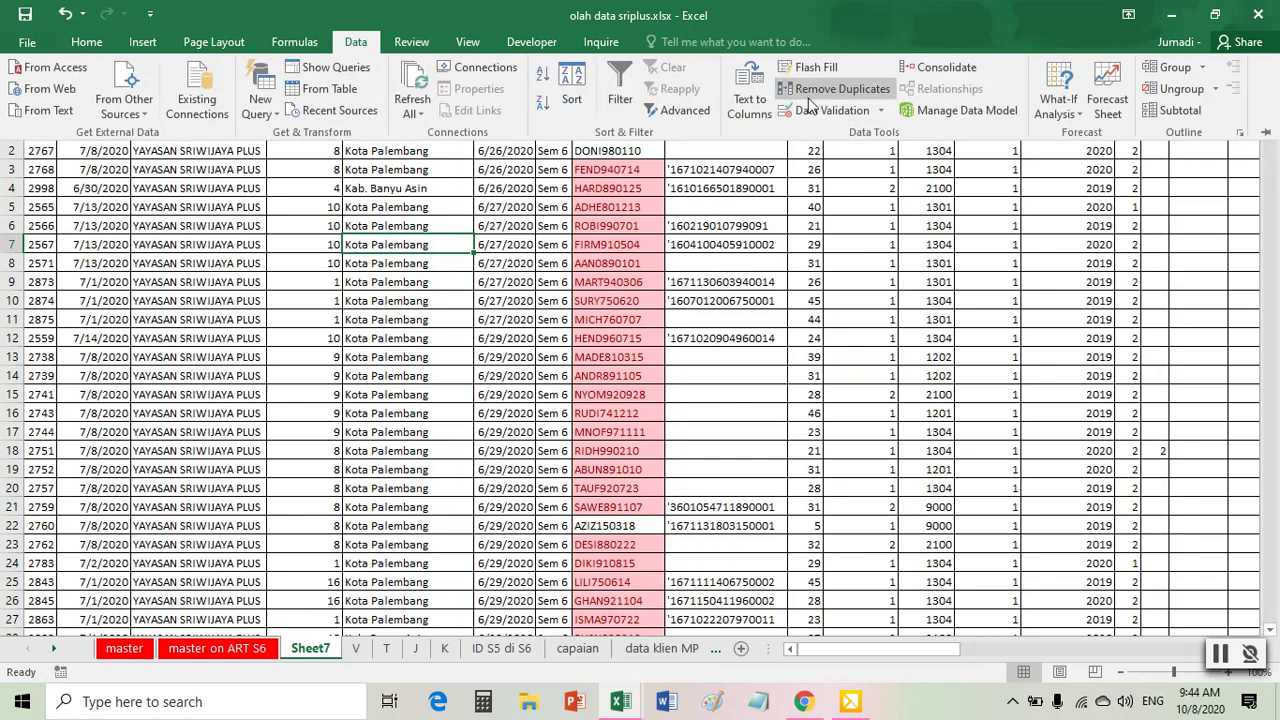
{"action": "left_click", "coordinate": [810, 95]}
{"action": "left_click", "coordinate": [540, 284]}
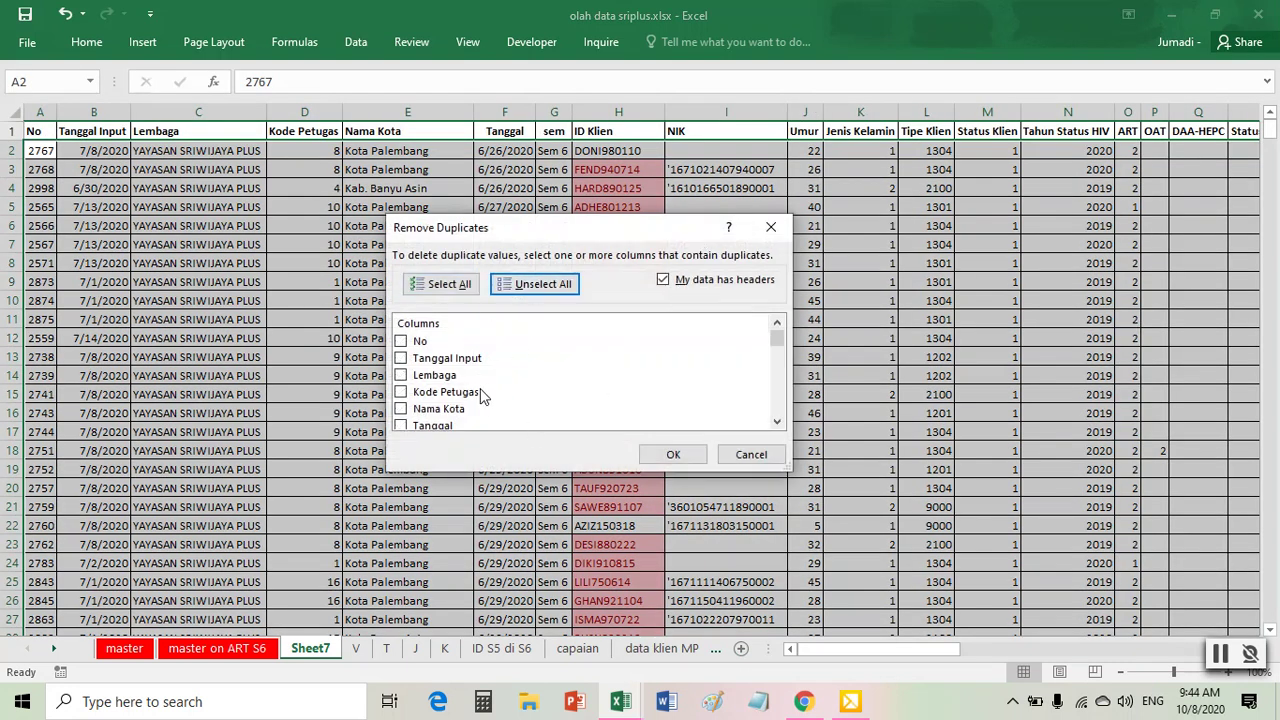
{"action": "scroll", "coordinate": [480, 396], "scroll_direction": "down", "scroll_amount": 1}
{"action": "left_click", "coordinate": [420, 418]}
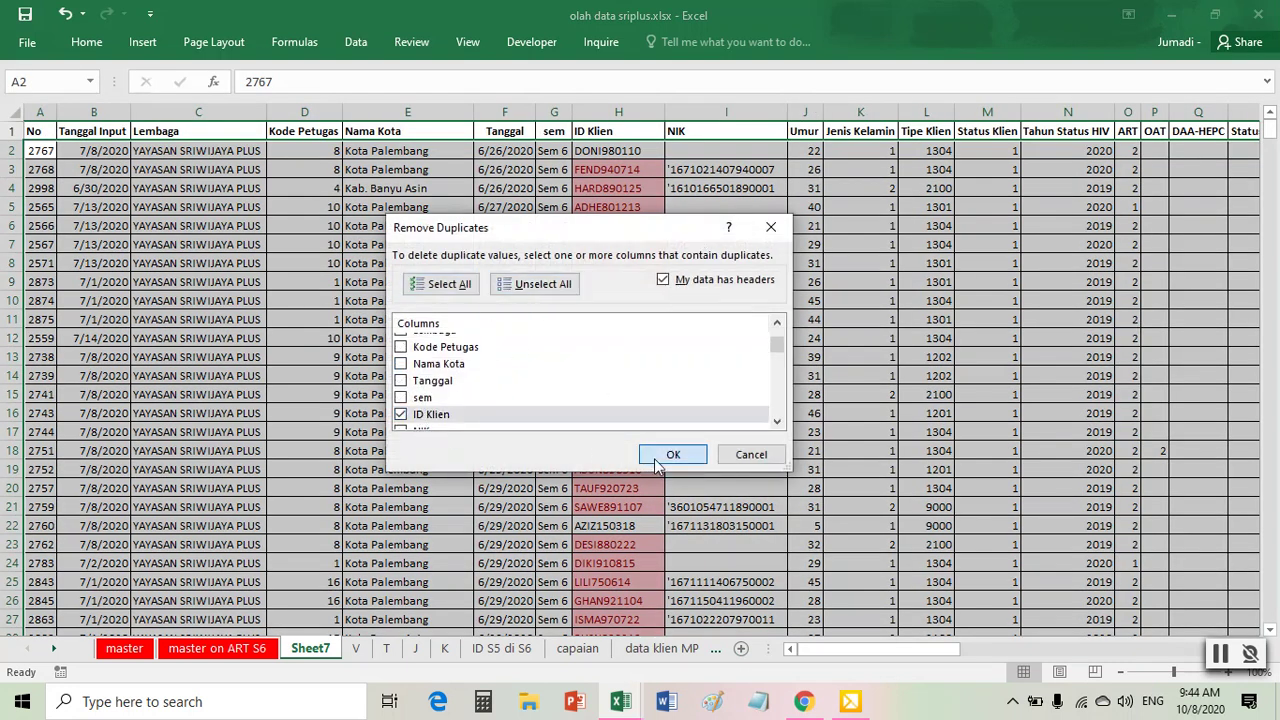
{"action": "left_click", "coordinate": [660, 456]}
{"action": "left_click", "coordinate": [646, 403]}
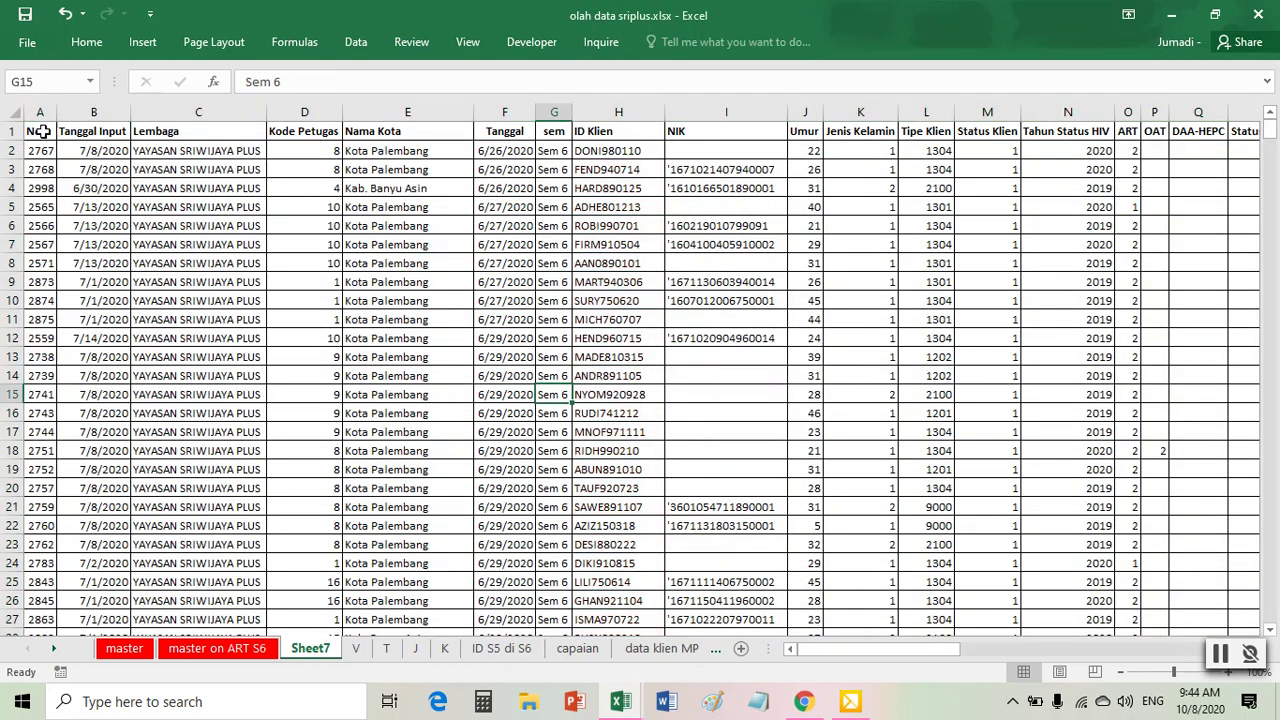
{"action": "left_click_drag", "start_coordinate": [40, 112], "coordinate": [548, 142]}
- Insert seven blank columns before the data and start a new PivotTable from it
{"action": "right_click", "coordinate": [518, 114]}
{"action": "left_click", "coordinate": [560, 245]}
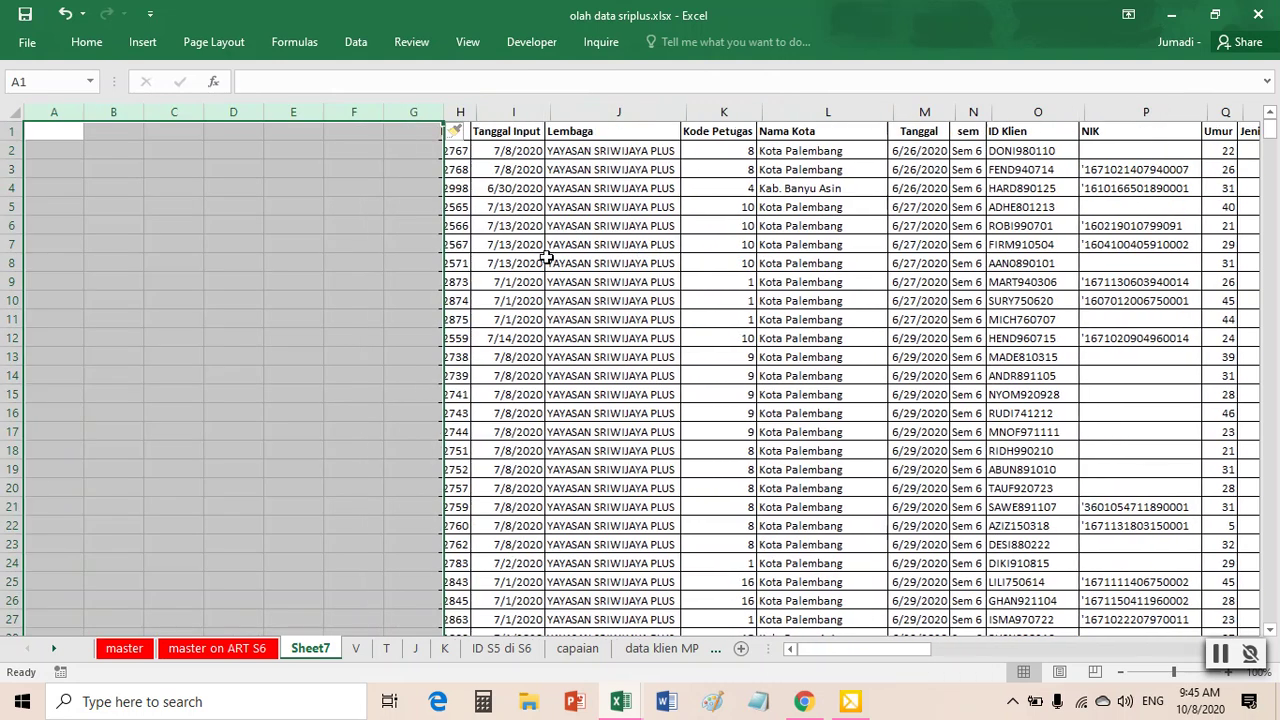
{"action": "left_click", "coordinate": [578, 280]}
{"action": "left_click", "coordinate": [150, 46]}
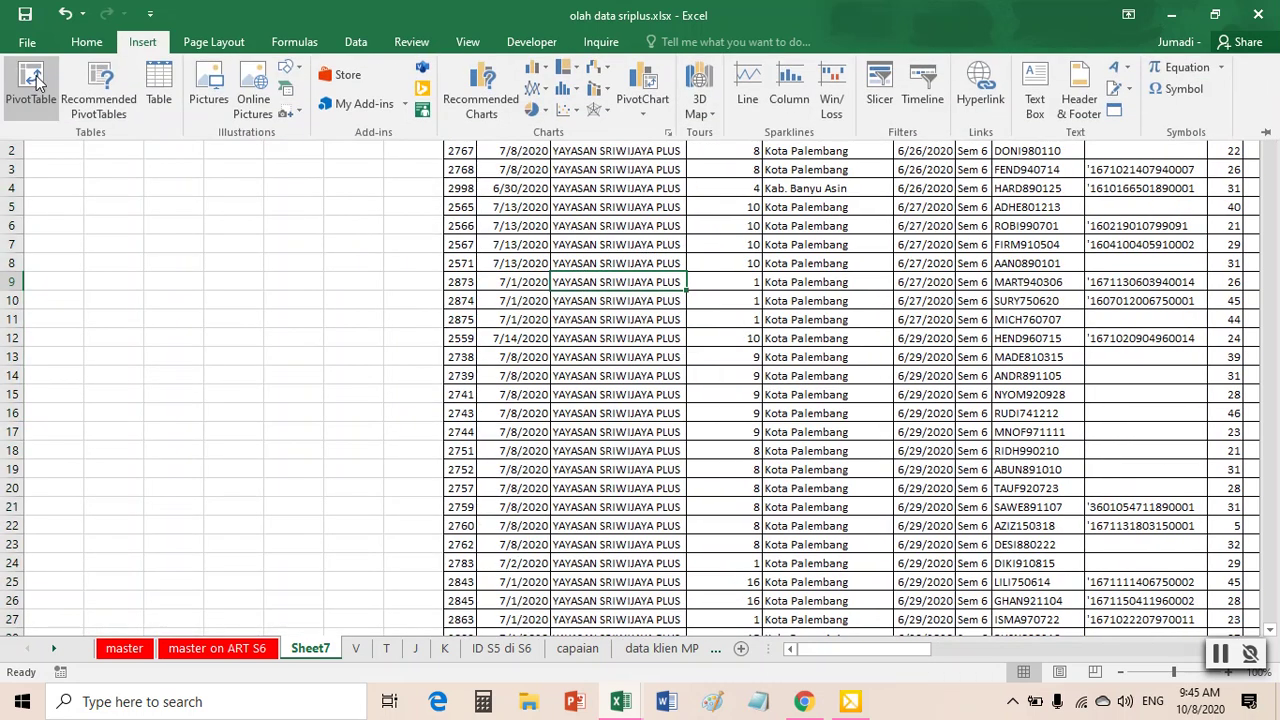
{"action": "left_click", "coordinate": [40, 80]}
- Place the PivotTable at Sheet7 A1, counting ID Klien by Nama Kota (total 323)
{"action": "left_click", "coordinate": [476, 389]}
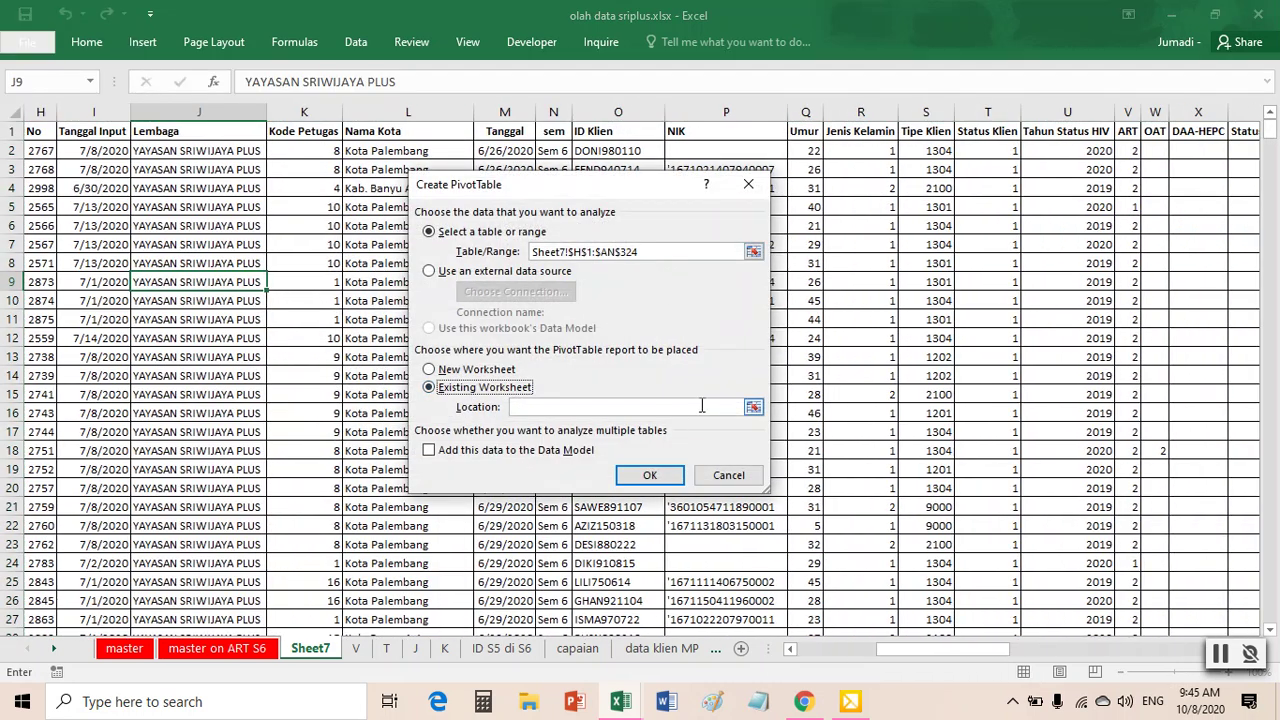
{"action": "left_click", "coordinate": [752, 409]}
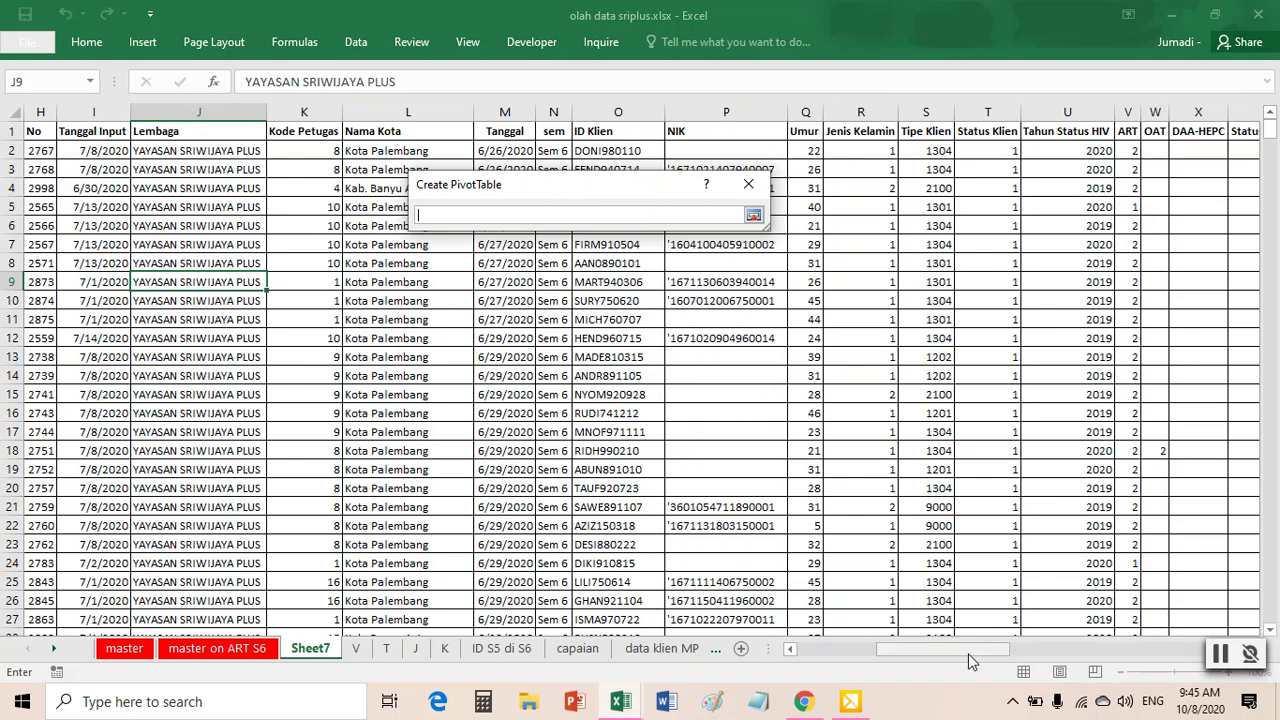
{"action": "left_click_drag", "start_coordinate": [971, 660], "coordinate": [885, 660]}
{"action": "left_click", "coordinate": [60, 132]}
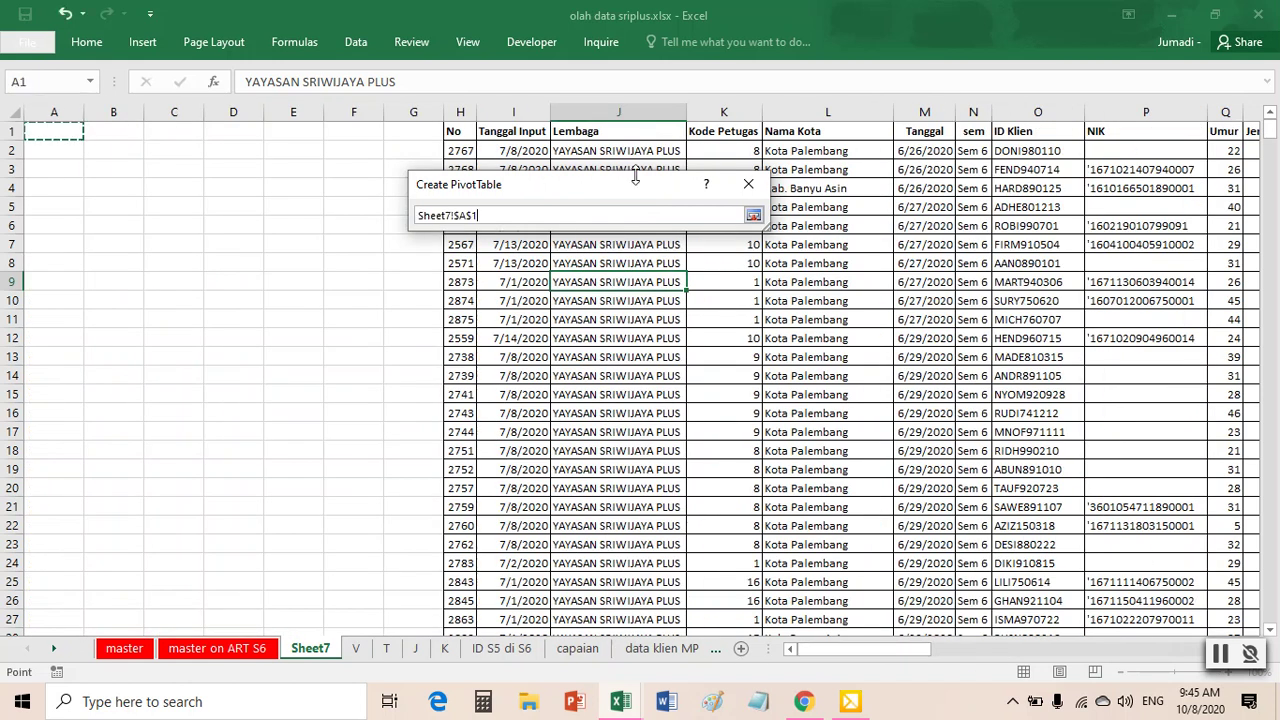
{"action": "left_click", "coordinate": [753, 214]}
{"action": "left_click", "coordinate": [650, 475]}
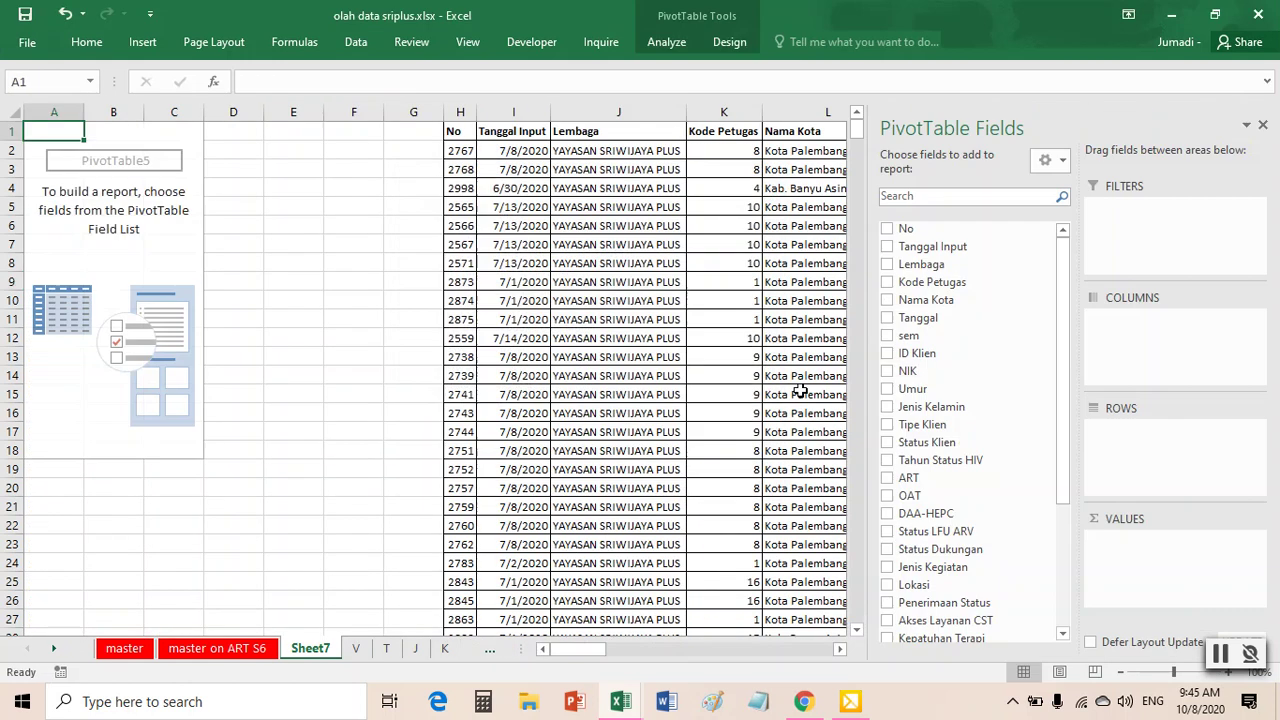
{"action": "left_click_drag", "start_coordinate": [930, 362], "coordinate": [1140, 570]}
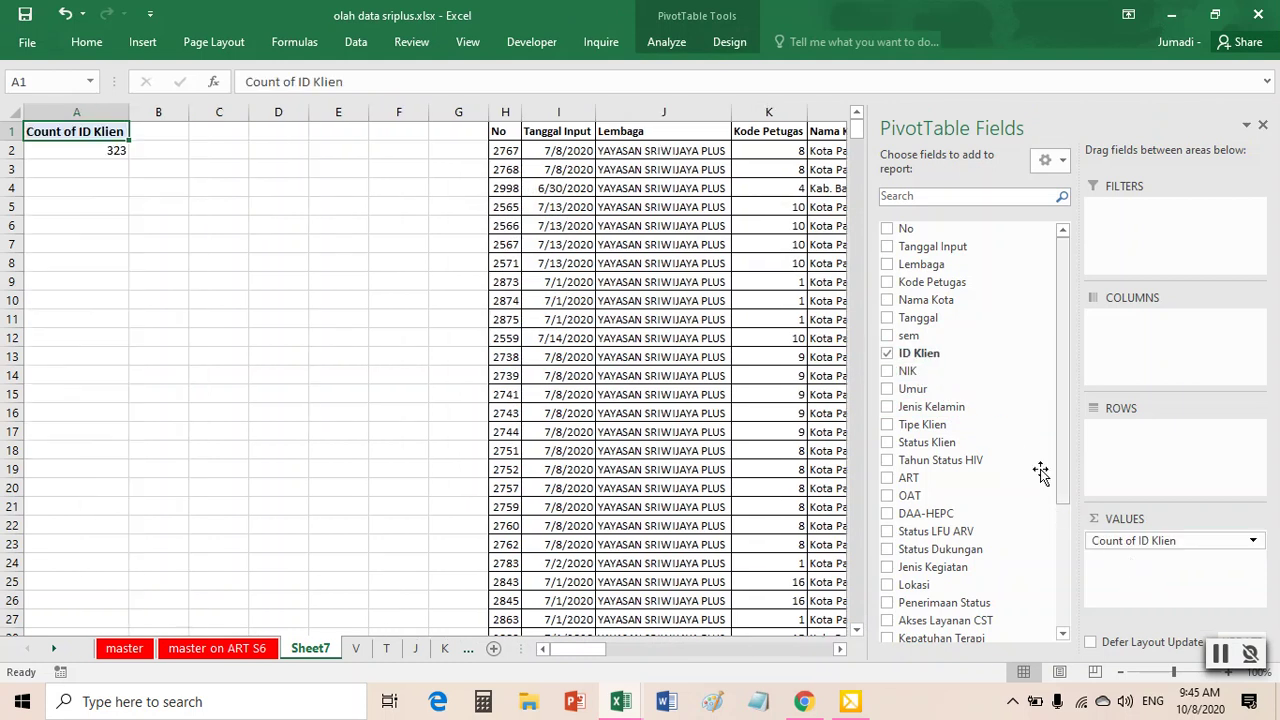
{"action": "left_click_drag", "start_coordinate": [930, 300], "coordinate": [1140, 430]}
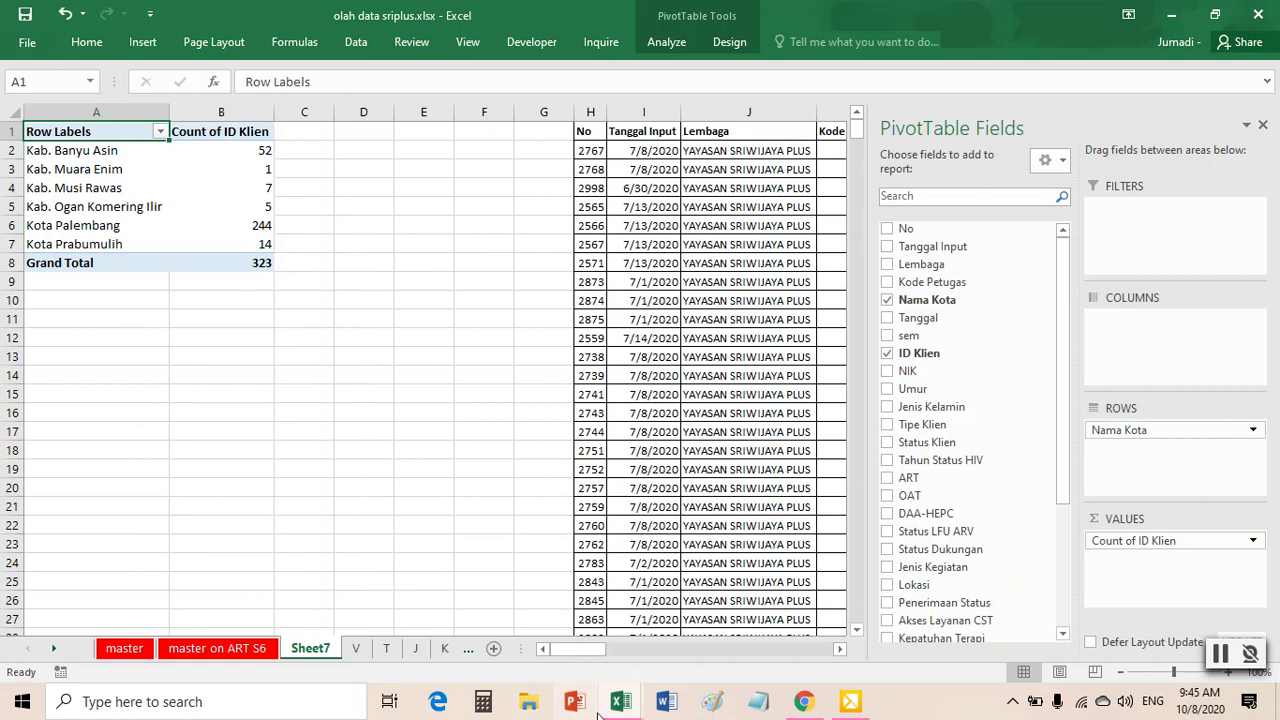
- In the progress report, check the AE240:AE246 sum and fill header cell AE1 red
{"action": "mouse_move", "coordinate": [622, 704]}
{"action": "left_click", "coordinate": [720, 615]}
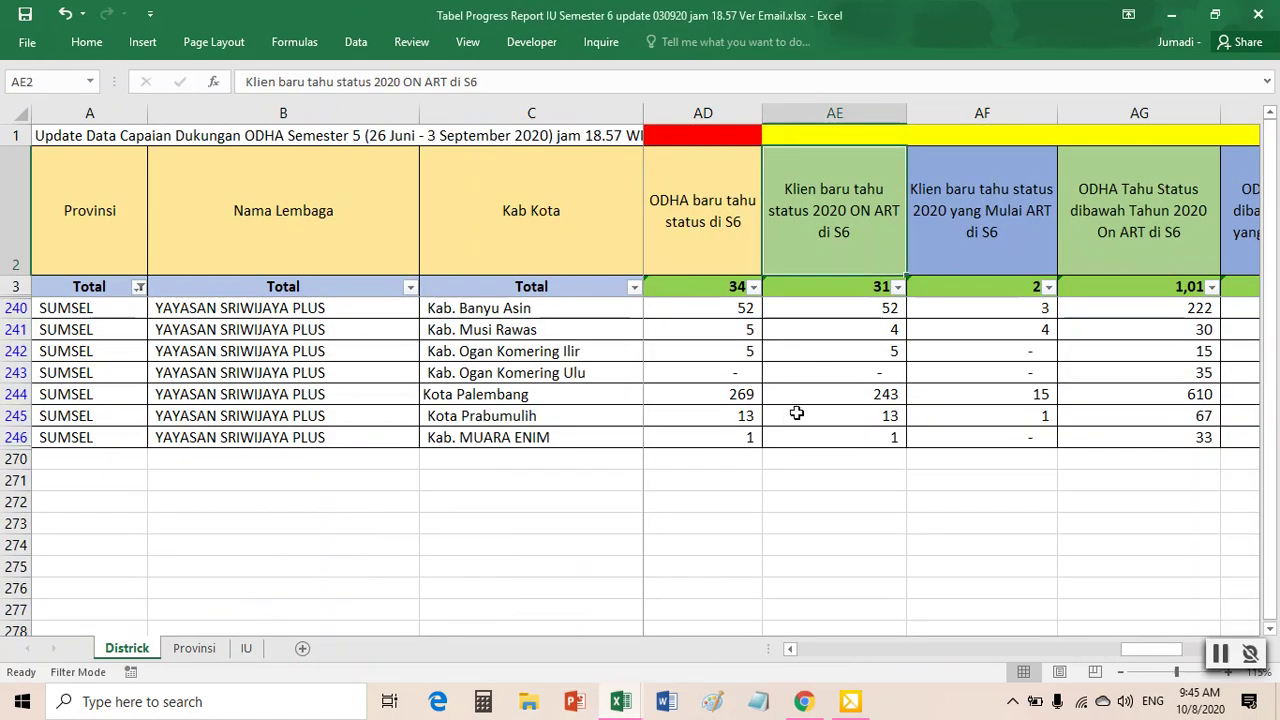
{"action": "left_click_drag", "start_coordinate": [862, 316], "coordinate": [877, 437]}
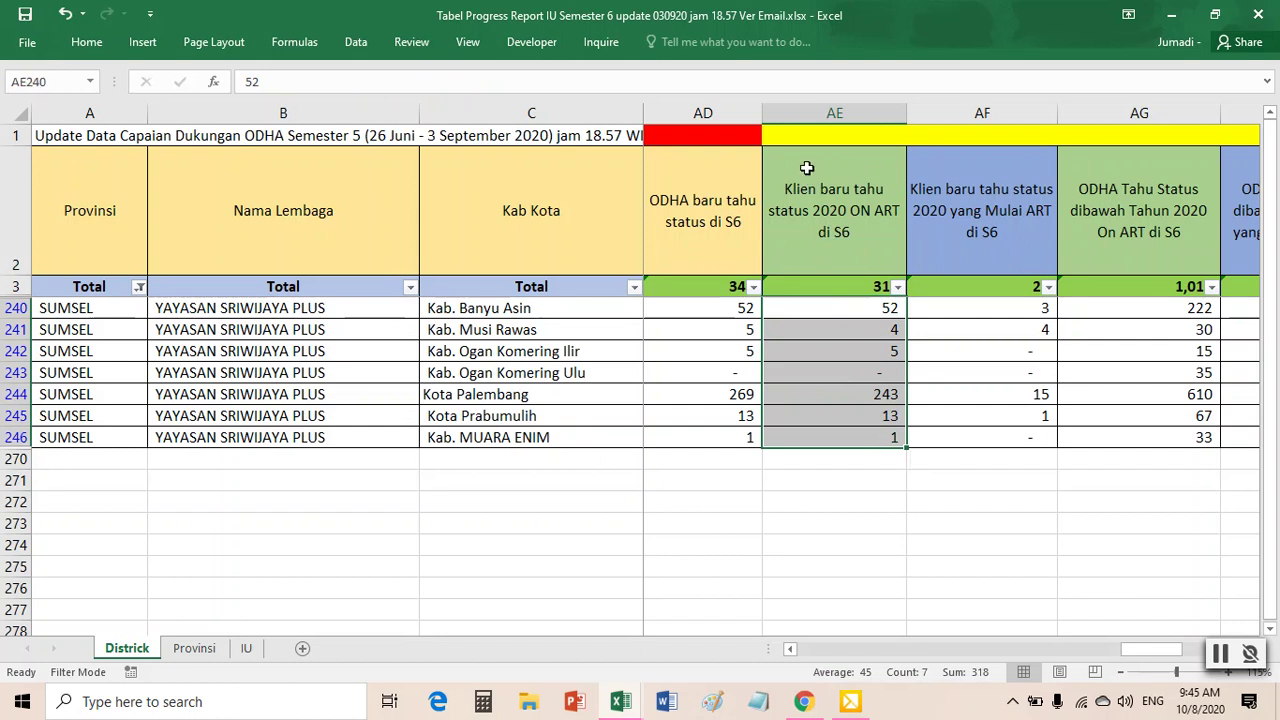
{"action": "right_click", "coordinate": [806, 136]}
{"action": "left_click", "coordinate": [877, 115]}
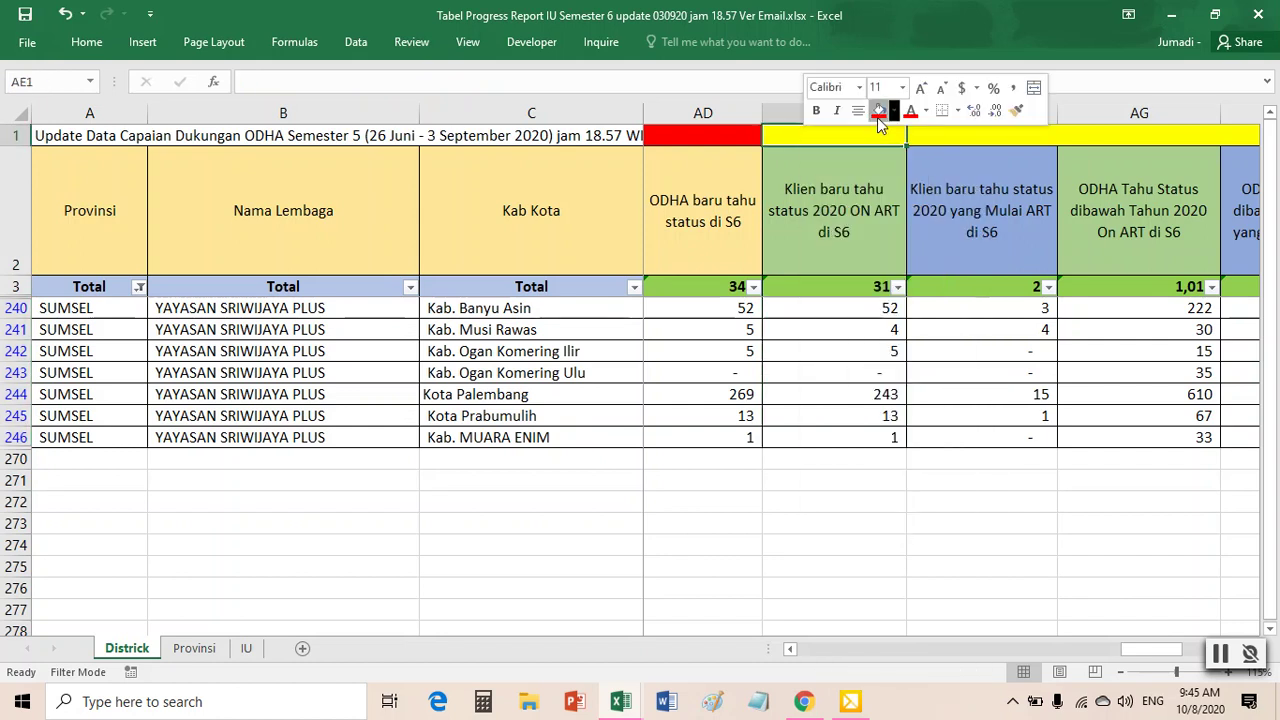
{"action": "left_click", "coordinate": [845, 185]}
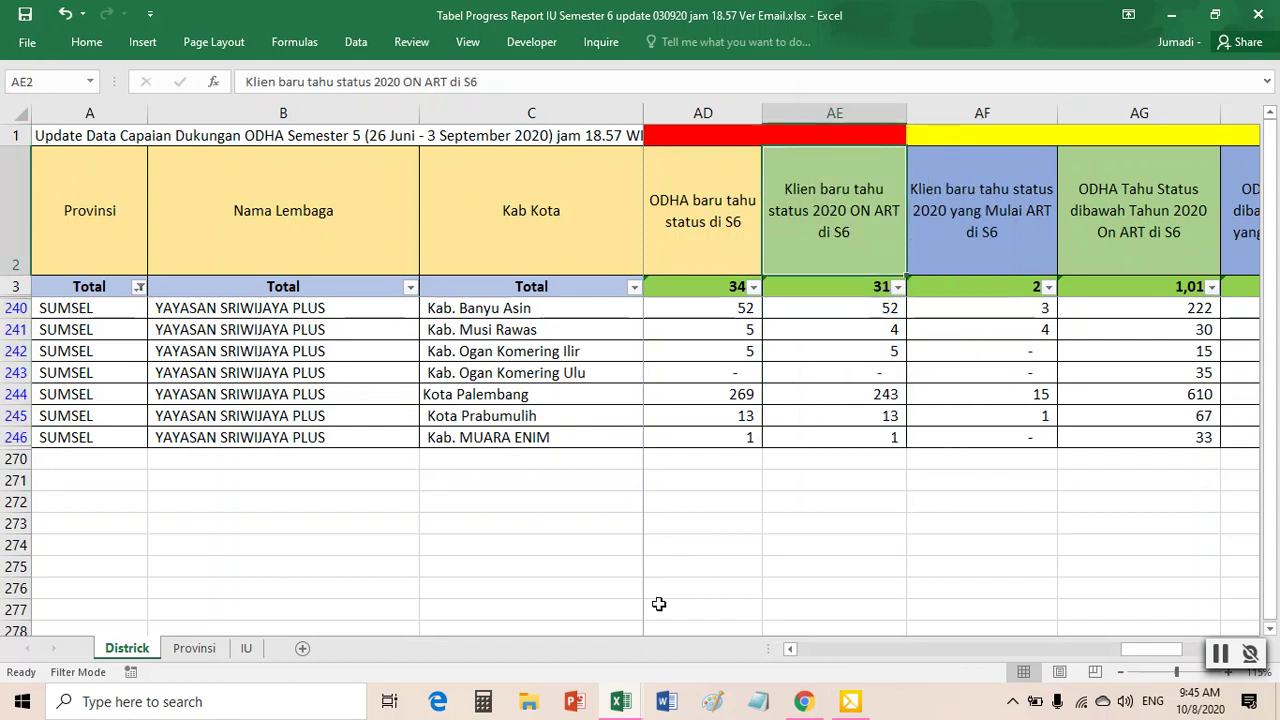
- Rename the Sheet7 PivotTable tab to AE and check the Kab. Ogan Komering Ilir count
{"action": "mouse_move", "coordinate": [620, 705]}
{"action": "left_click", "coordinate": [470, 636]}
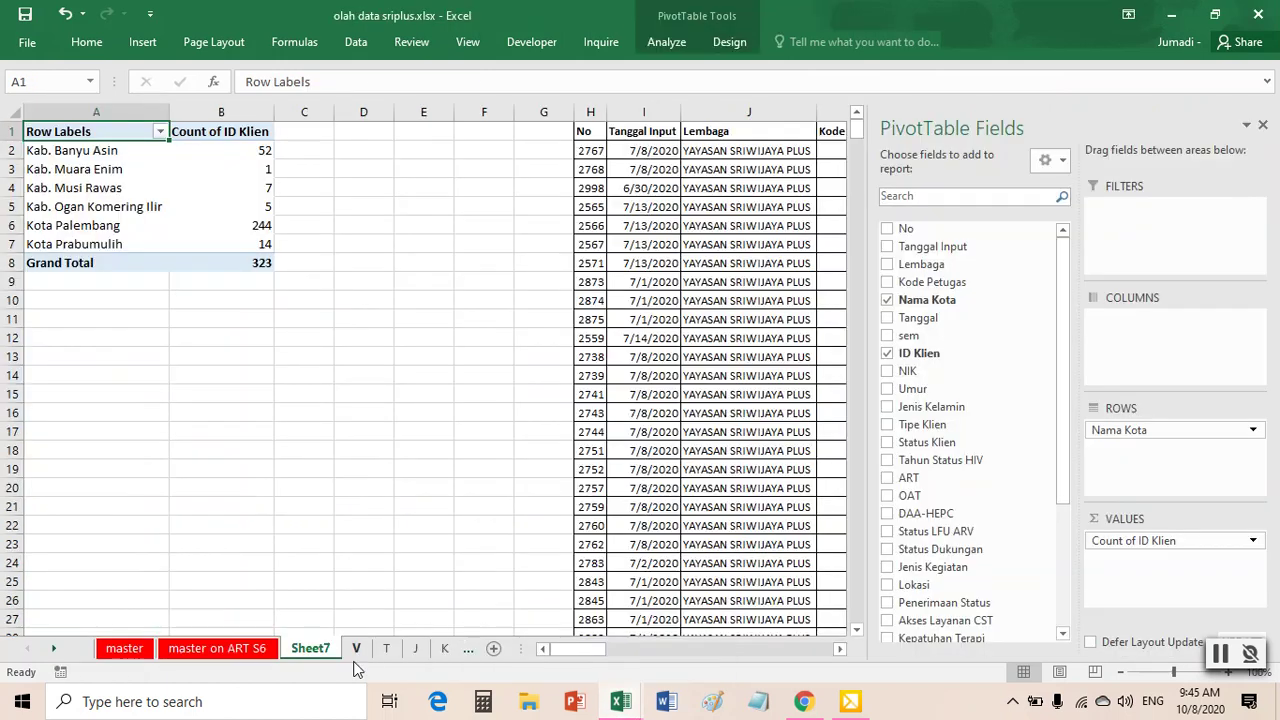
{"action": "right_click", "coordinate": [325, 655]}
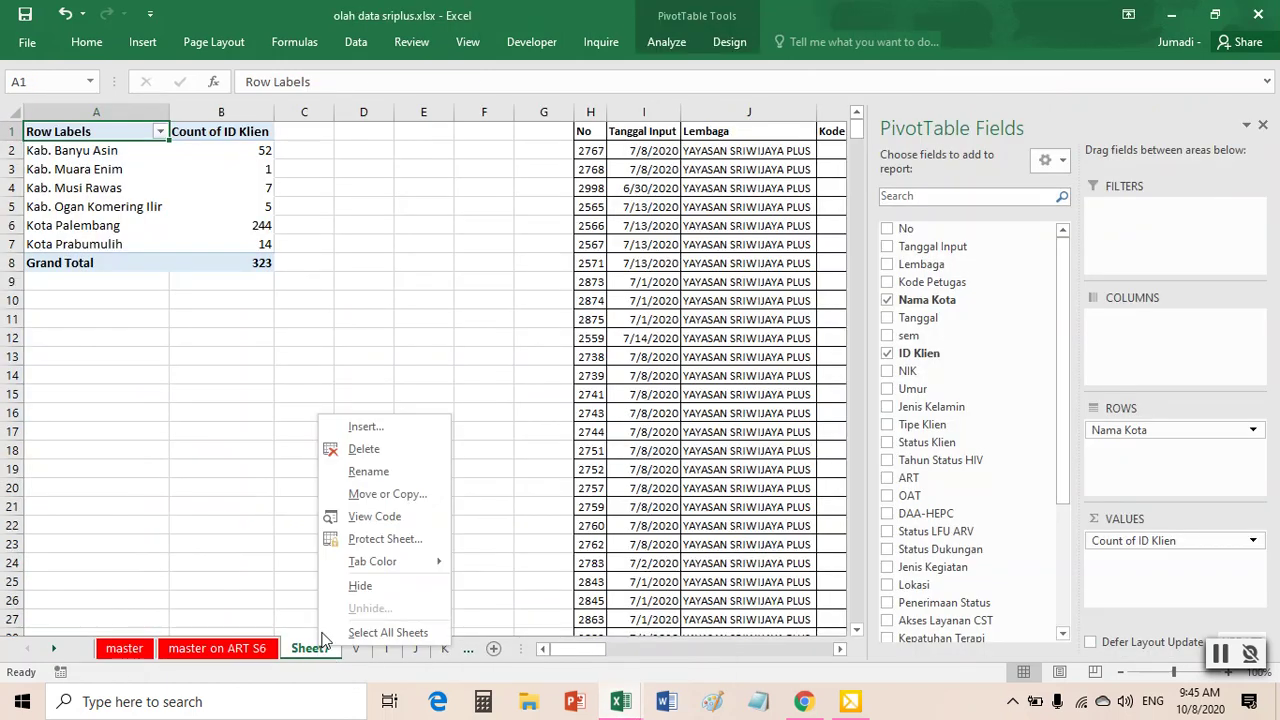
{"action": "left_click", "coordinate": [366, 470]}
{"action": "type", "text": "AE"}
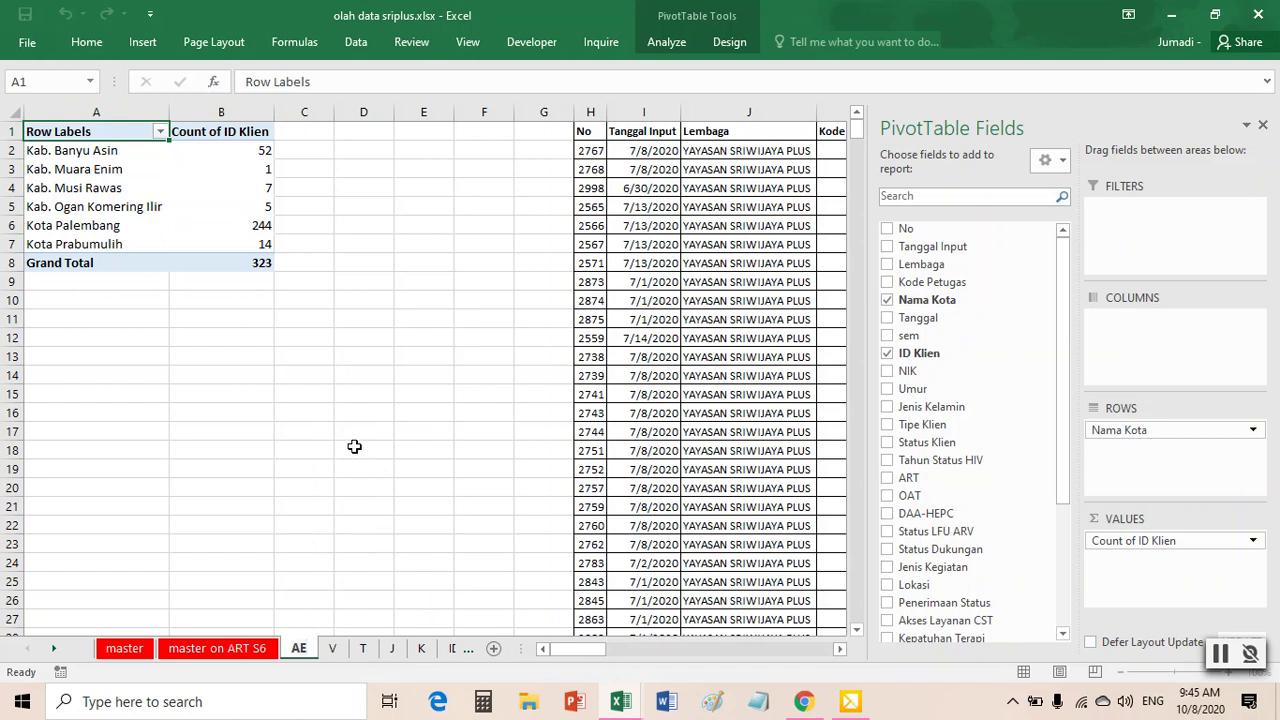
{"action": "left_click", "coordinate": [355, 440]}
{"action": "left_click", "coordinate": [204, 209]}
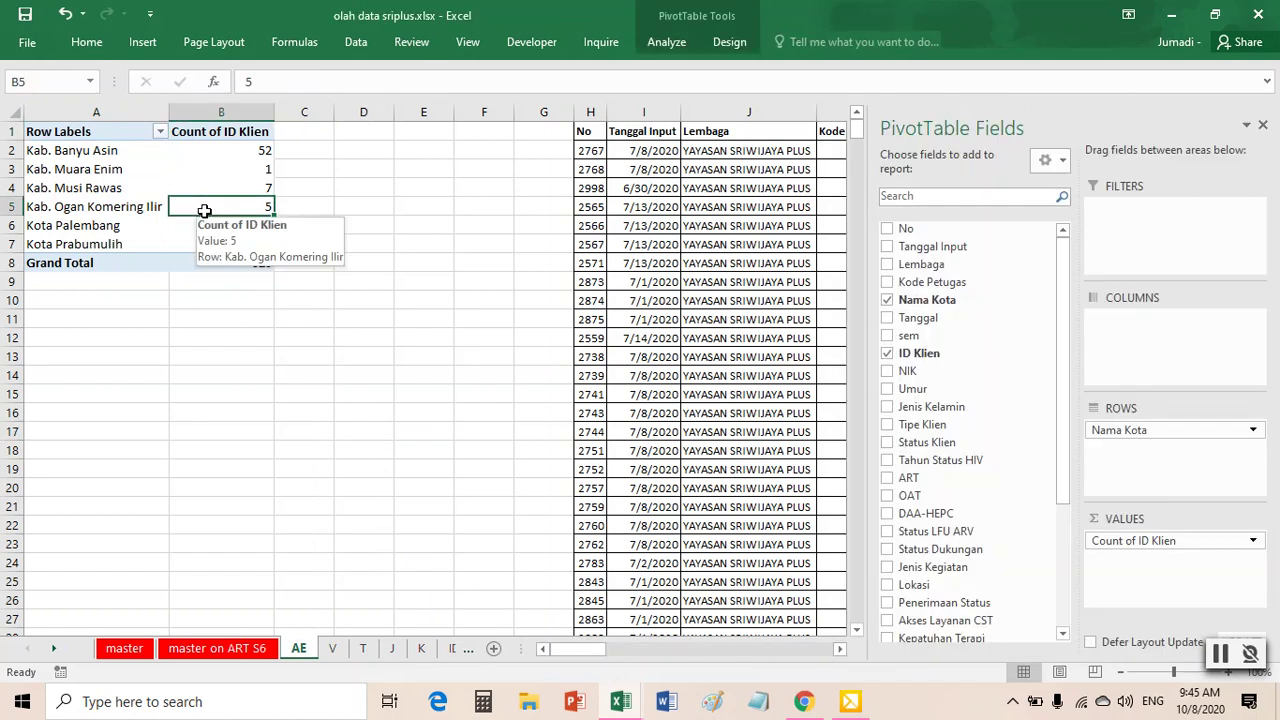
- Check the report's AF1 and AF2 header cells, then return to olah data sriplus
{"action": "mouse_move", "coordinate": [650, 685]}
{"action": "left_click", "coordinate": [690, 651]}
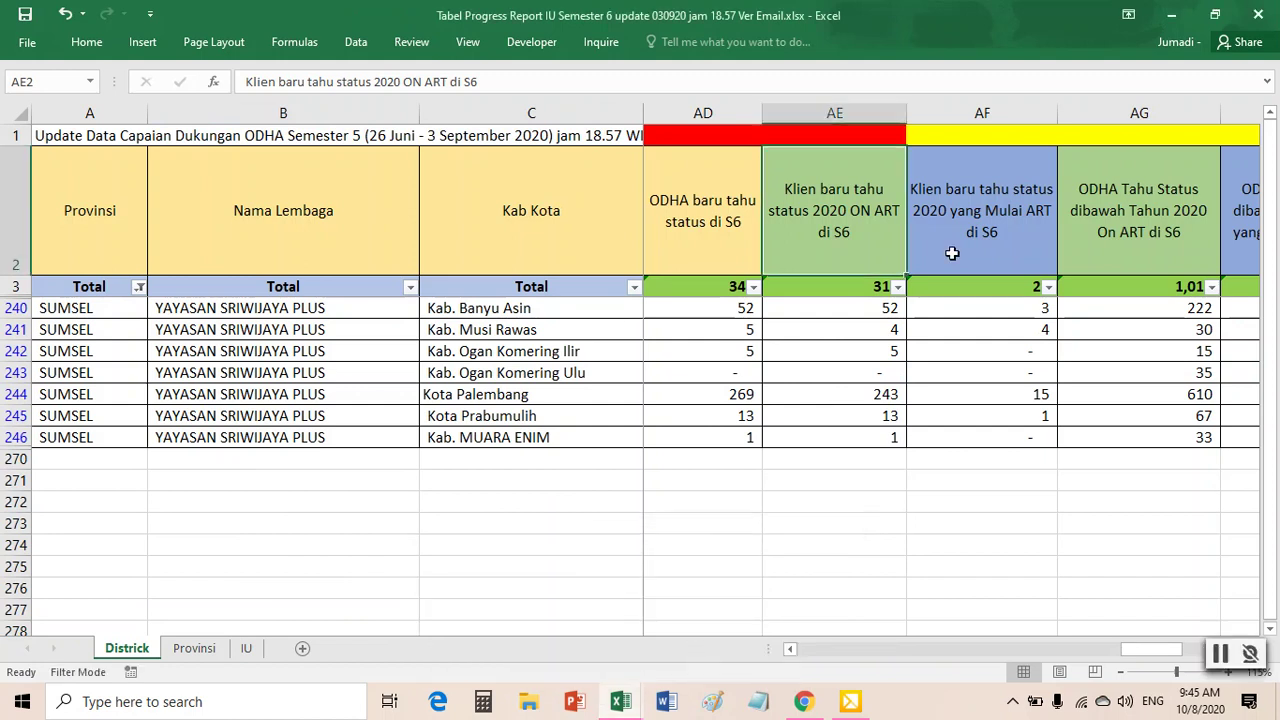
{"action": "left_click", "coordinate": [968, 222]}
{"action": "left_click", "coordinate": [963, 135]}
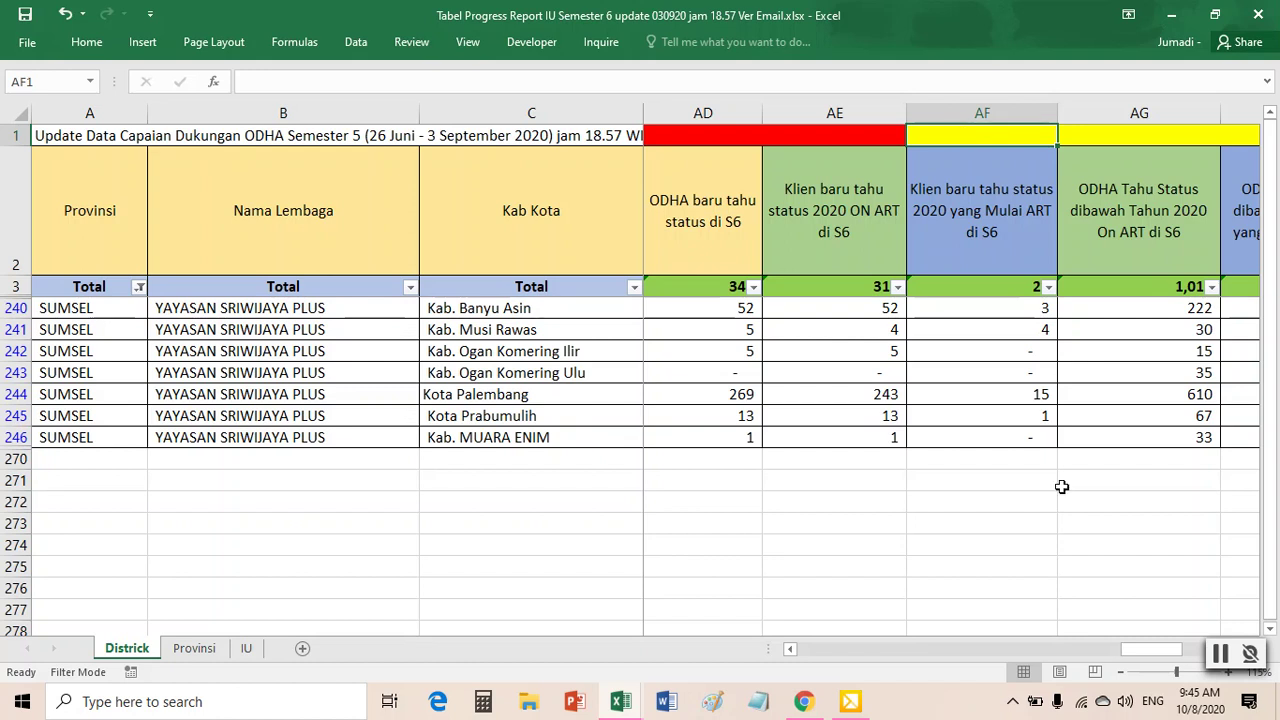
{"action": "left_click", "coordinate": [625, 705]}
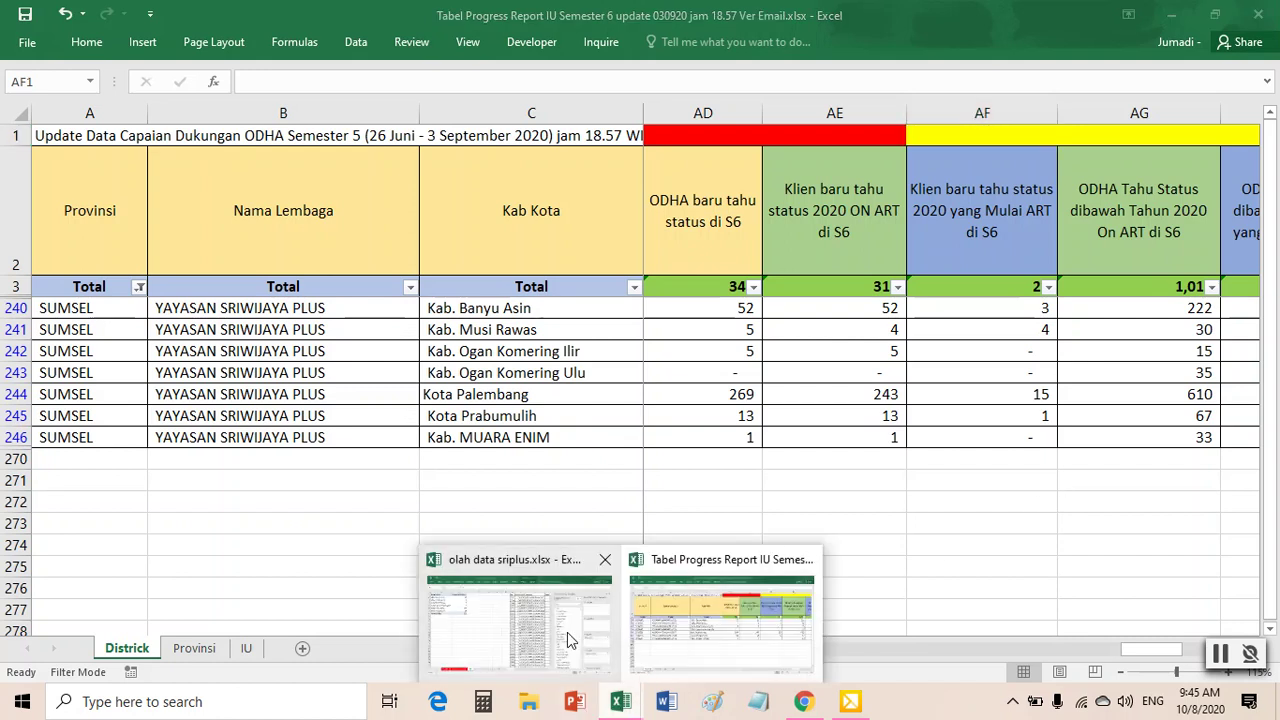
{"action": "left_click", "coordinate": [570, 636]}
- On master on ART S6, clear the column filters and turn them back on
{"action": "left_click", "coordinate": [220, 649]}
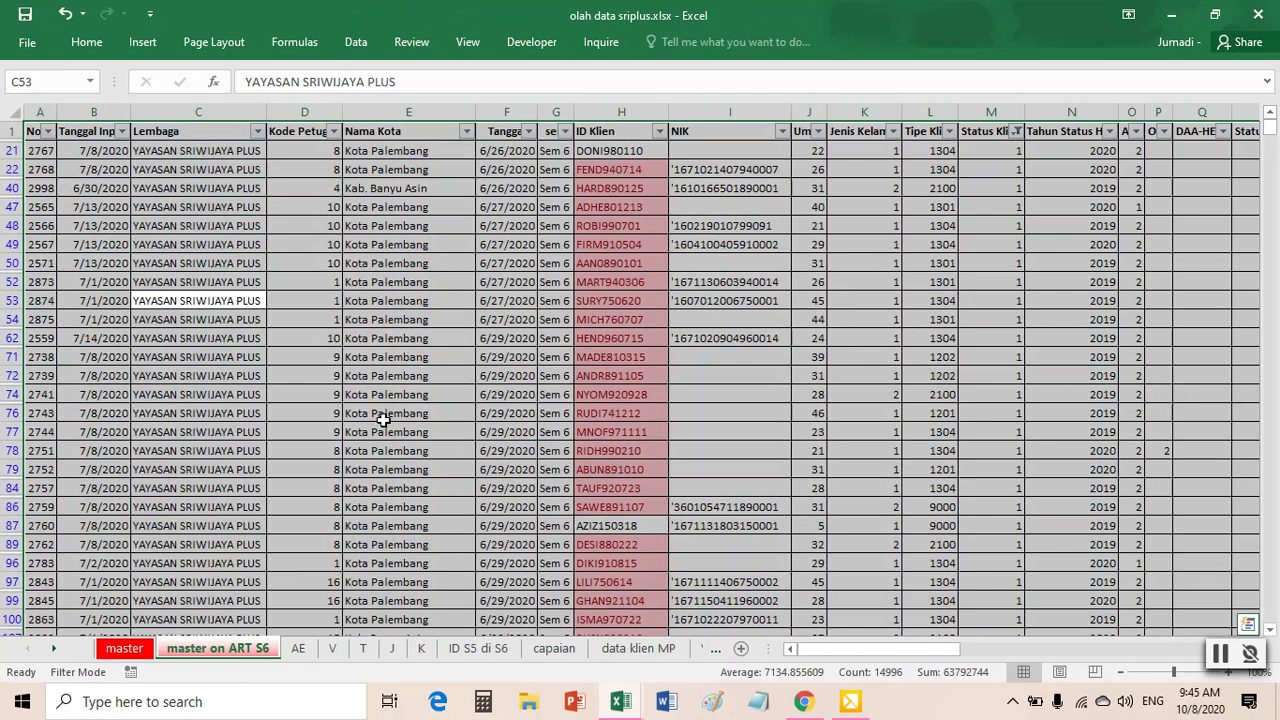
{"action": "left_click_drag", "start_coordinate": [408, 413], "coordinate": [408, 432]}
{"action": "left_click", "coordinate": [355, 42]}
{"action": "left_click", "coordinate": [619, 90]}
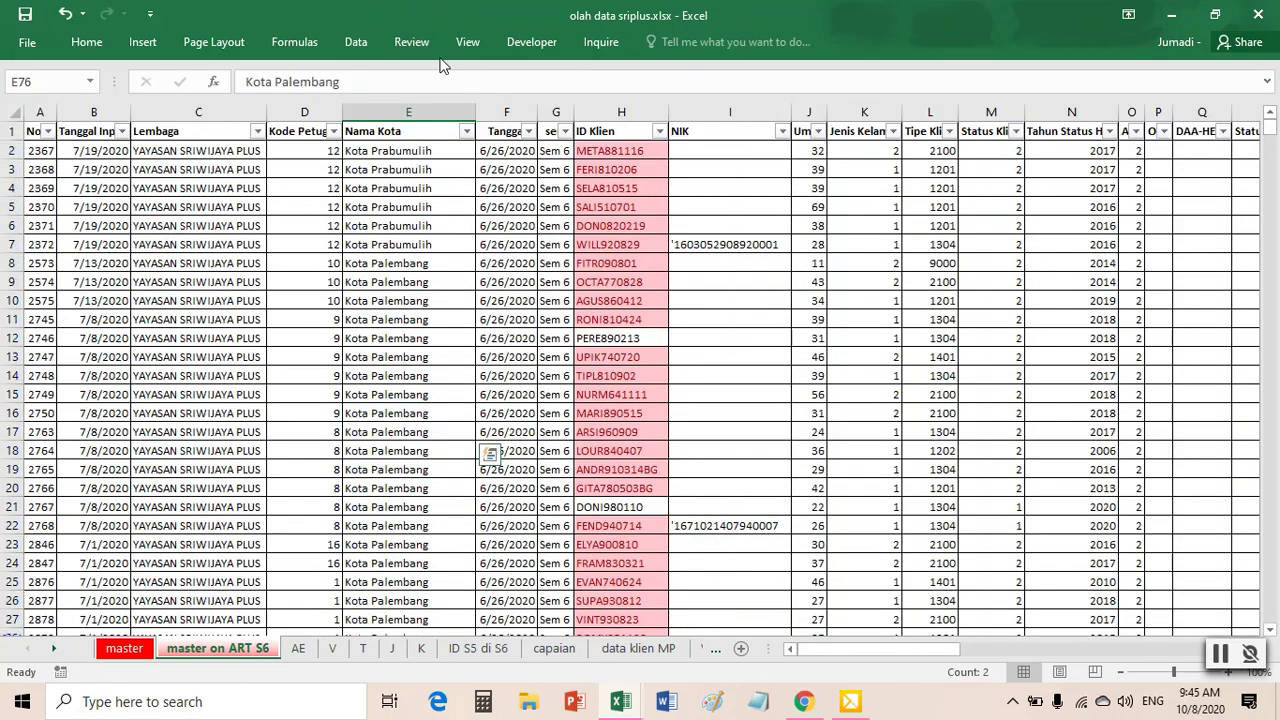
{"action": "left_click", "coordinate": [373, 48]}
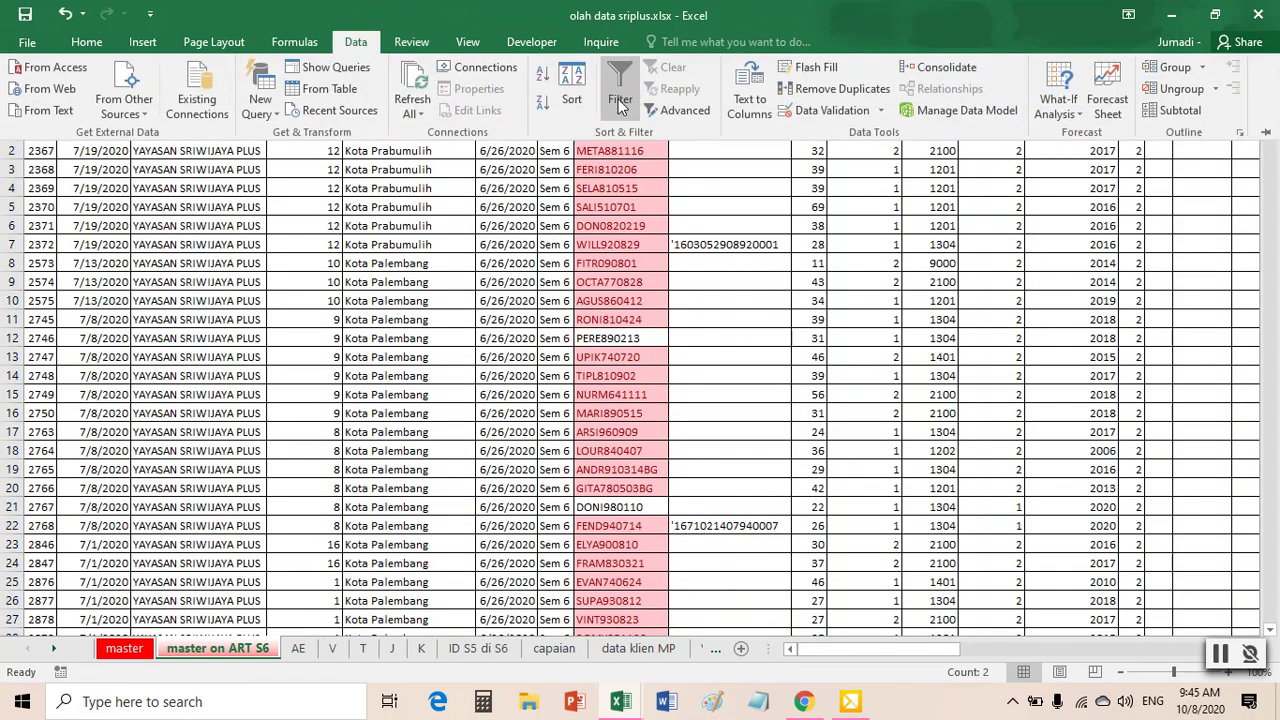
{"action": "scroll", "coordinate": [808, 251], "scroll_direction": "down", "scroll_amount": 14}
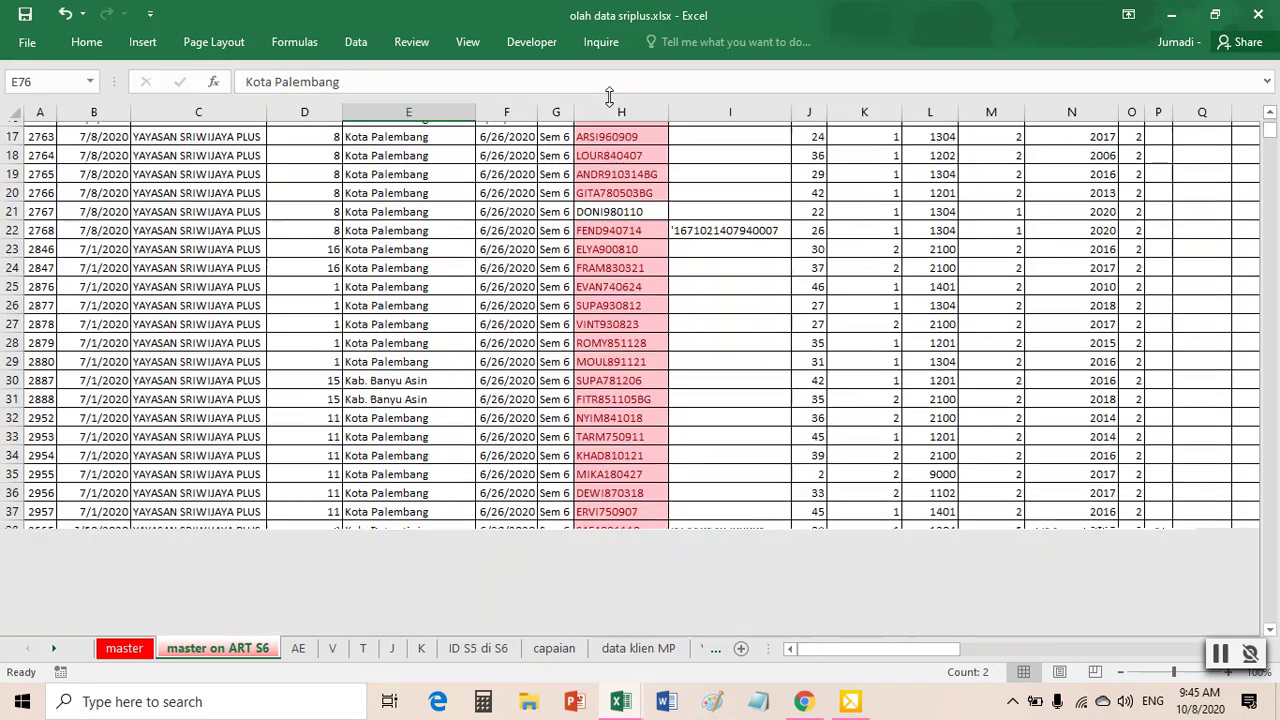
{"action": "scroll", "coordinate": [980, 397], "scroll_direction": "up", "scroll_amount": 14}
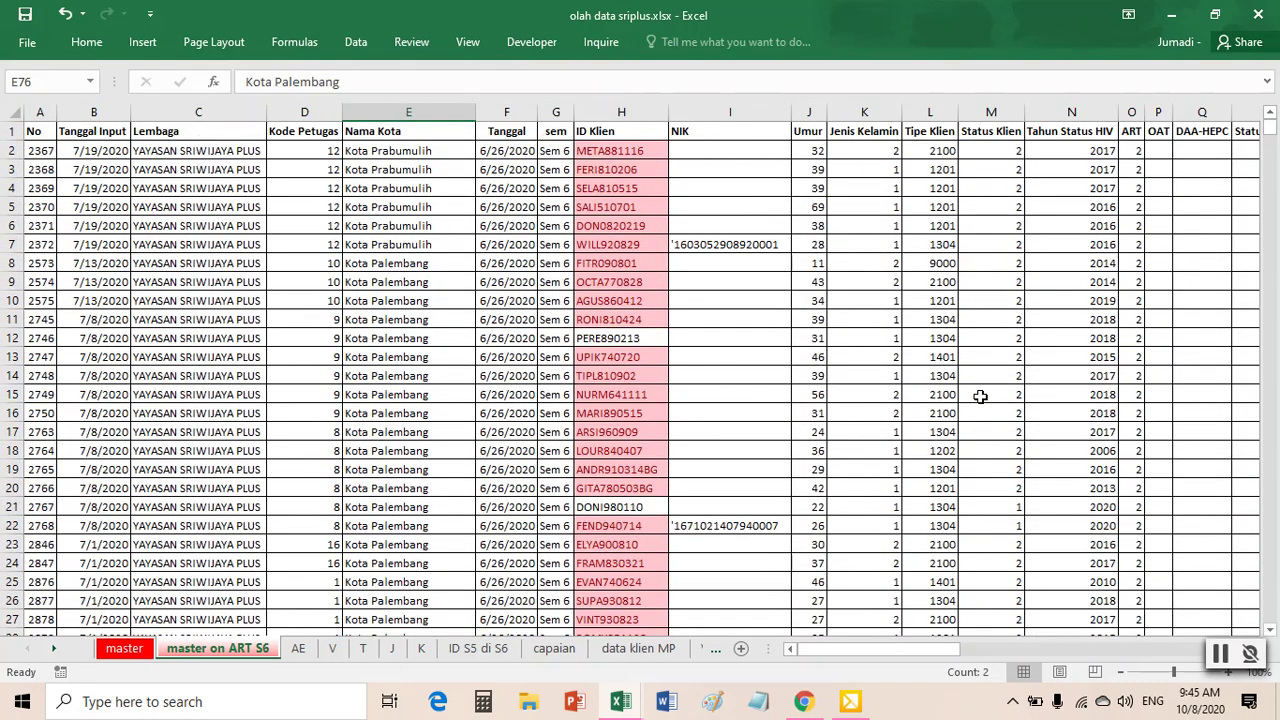
{"action": "left_click_drag", "start_coordinate": [931, 649], "coordinate": [995, 663]}
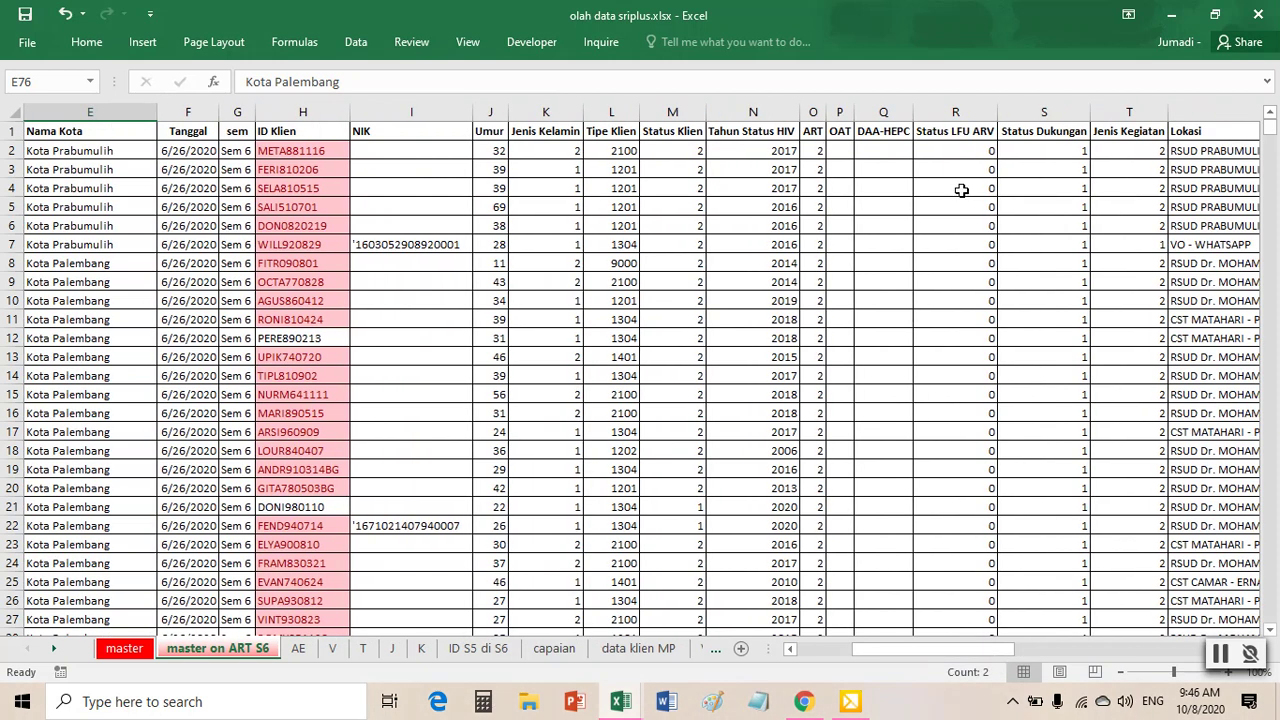
{"action": "left_click", "coordinate": [275, 226]}
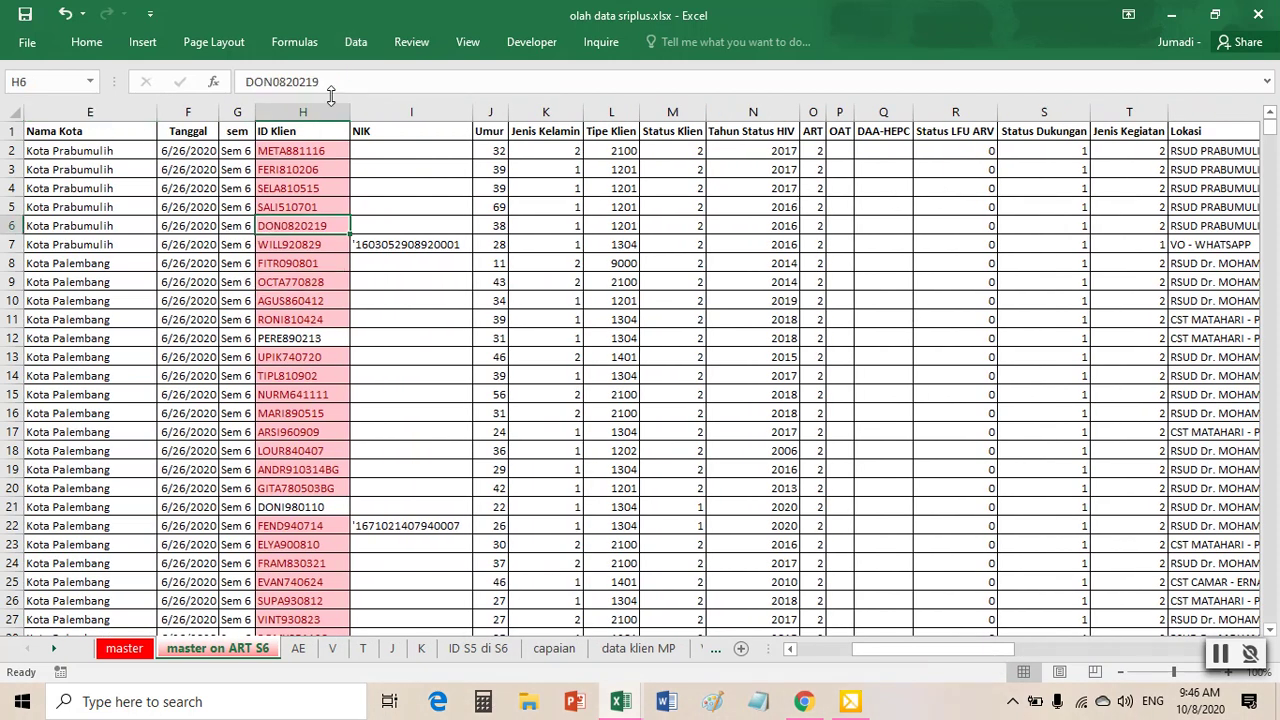
{"action": "left_click", "coordinate": [356, 42]}
{"action": "left_click", "coordinate": [356, 42]}
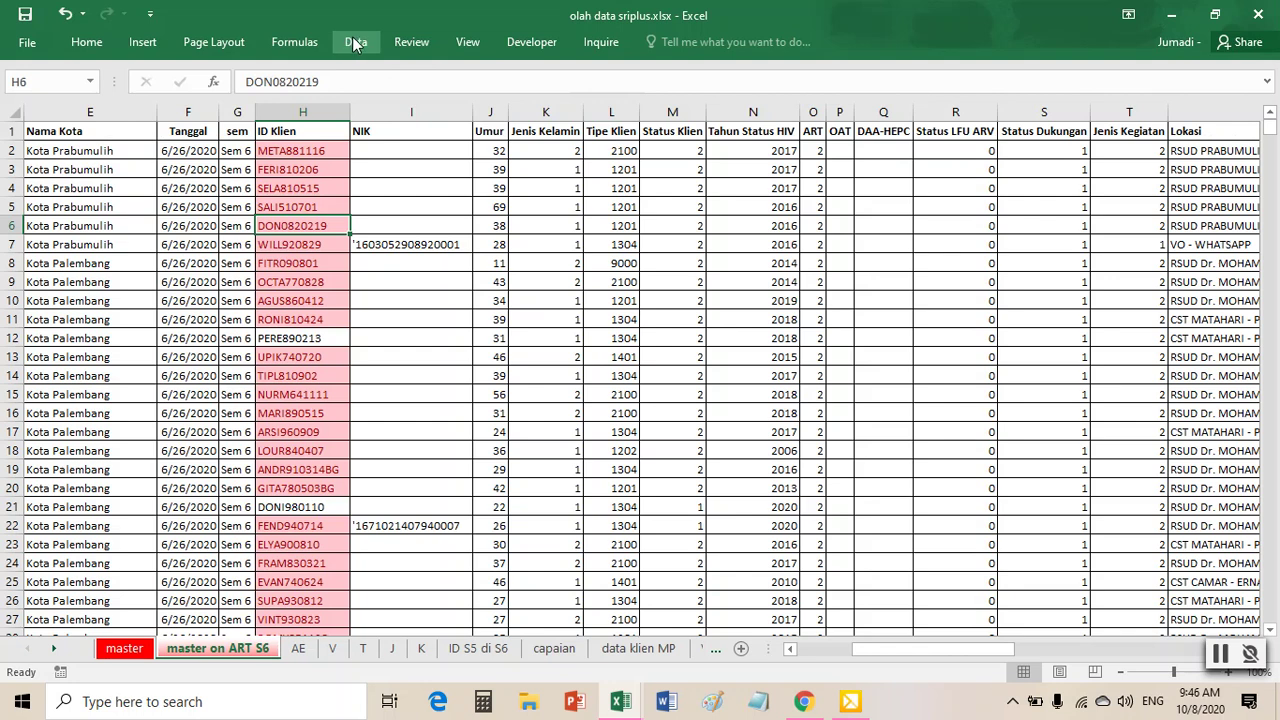
{"action": "left_click", "coordinate": [356, 42]}
{"action": "left_click", "coordinate": [619, 95]}
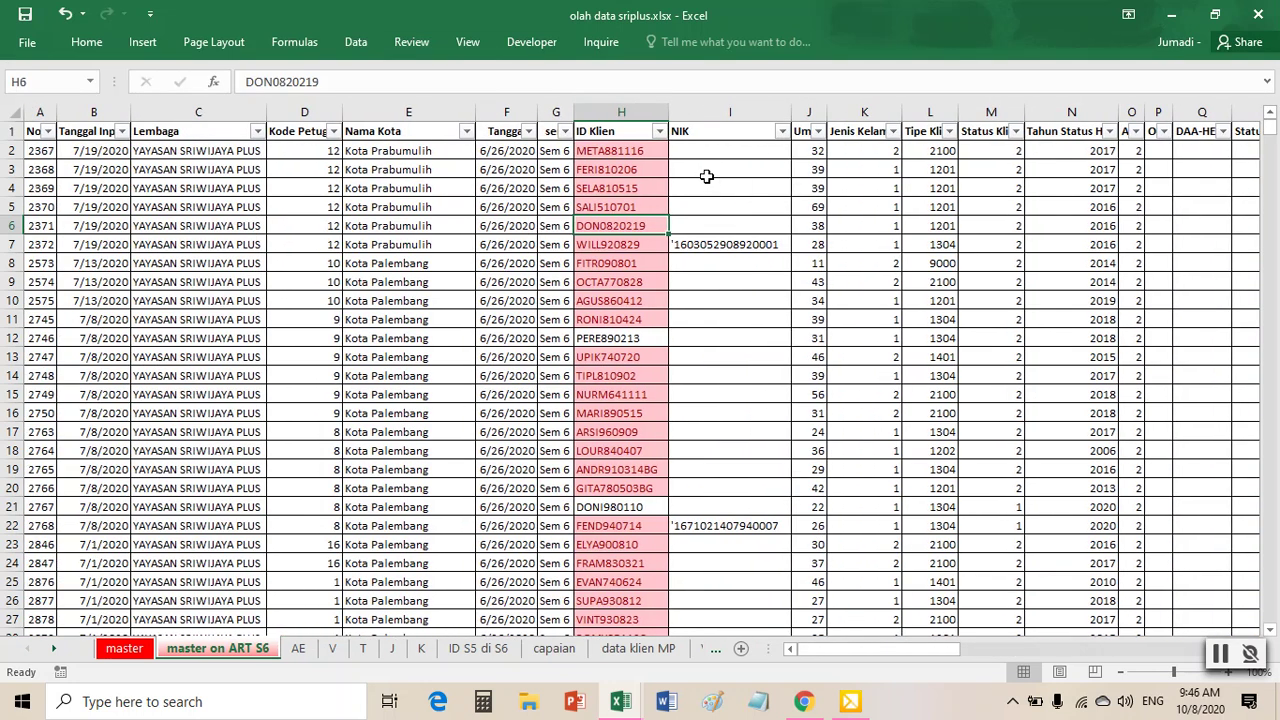
- Filter Status Klien to 2 only, leaving 2039 of 2723 records
{"action": "left_click_drag", "start_coordinate": [952, 649], "coordinate": [1062, 653]}
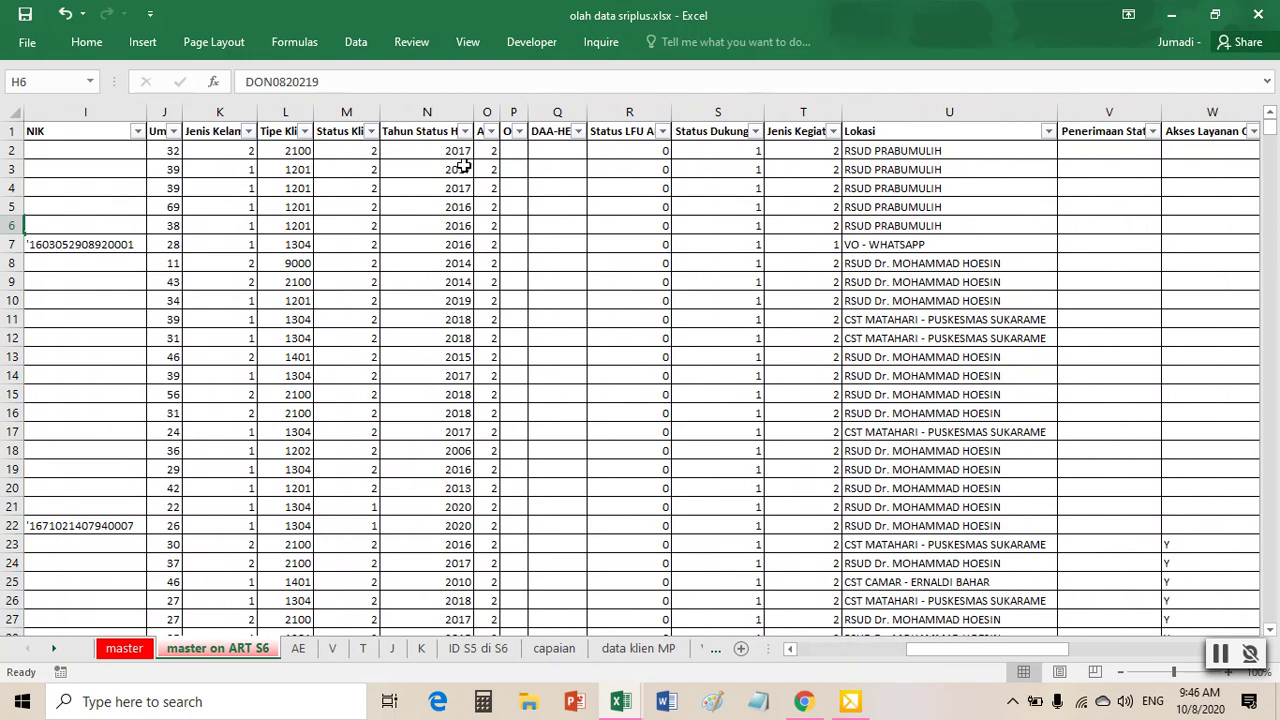
{"action": "left_click", "coordinate": [371, 131]}
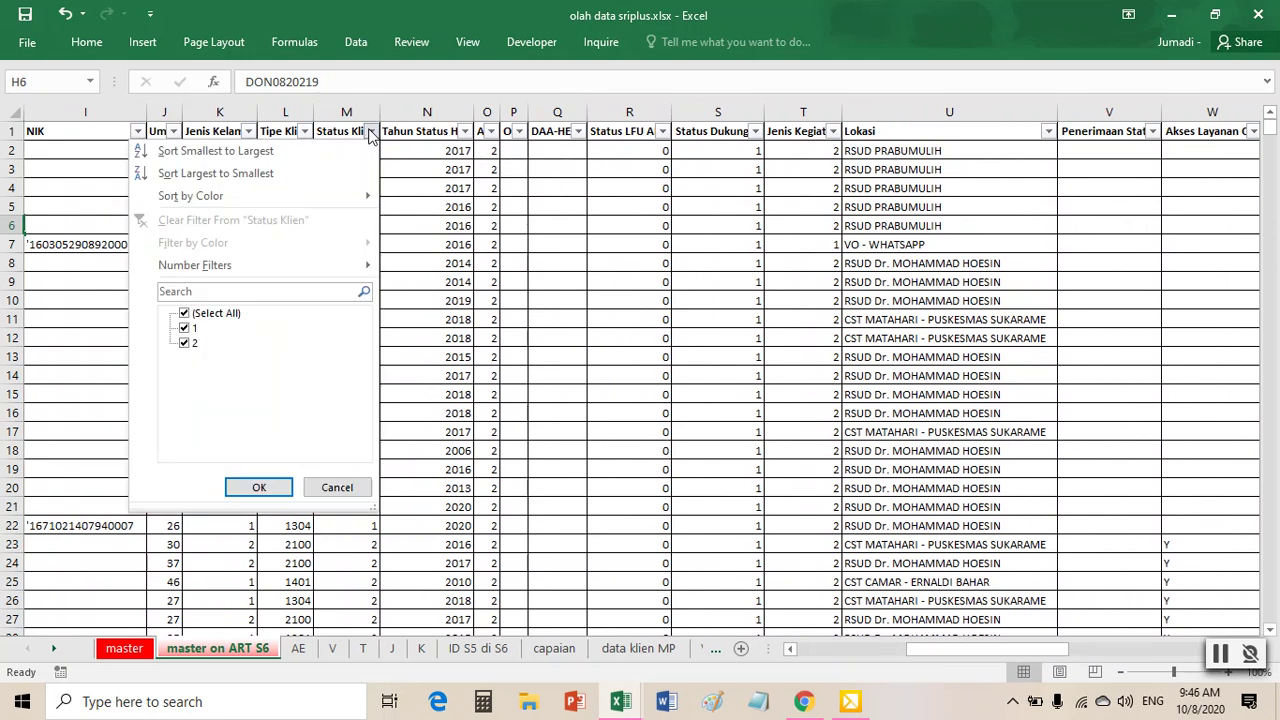
{"action": "left_click", "coordinate": [184, 329]}
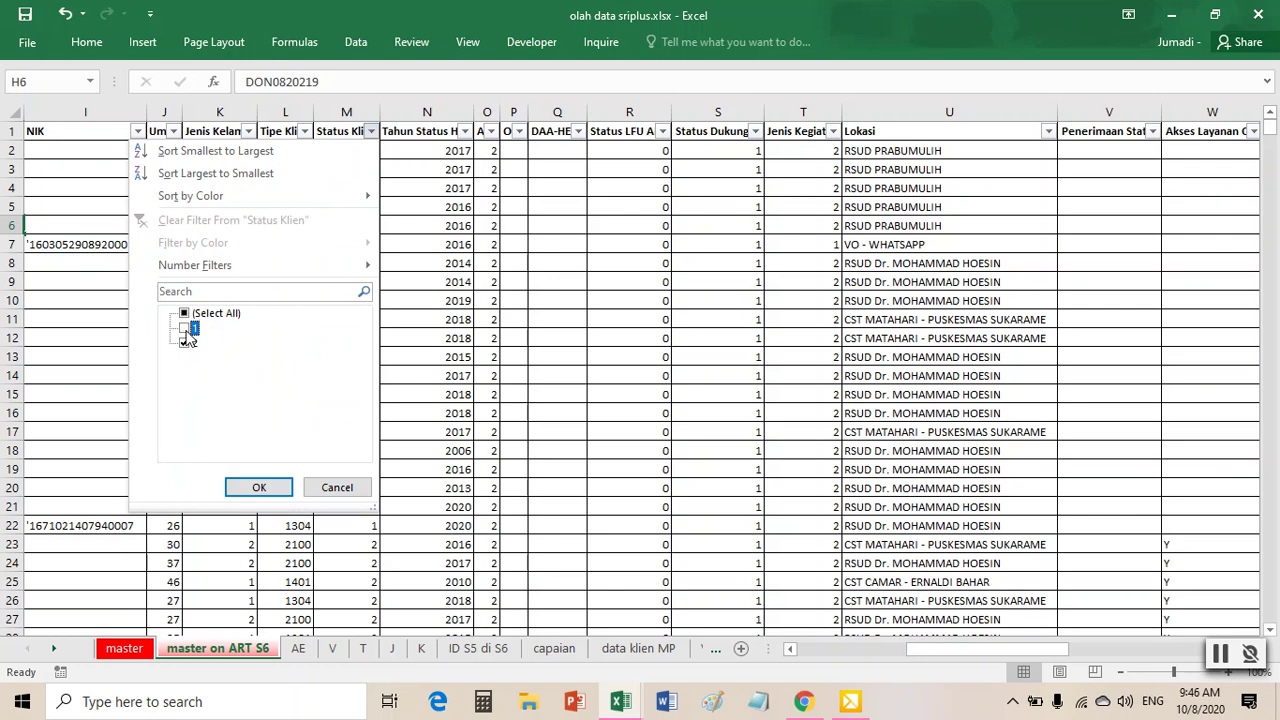
{"action": "left_click", "coordinate": [259, 489]}
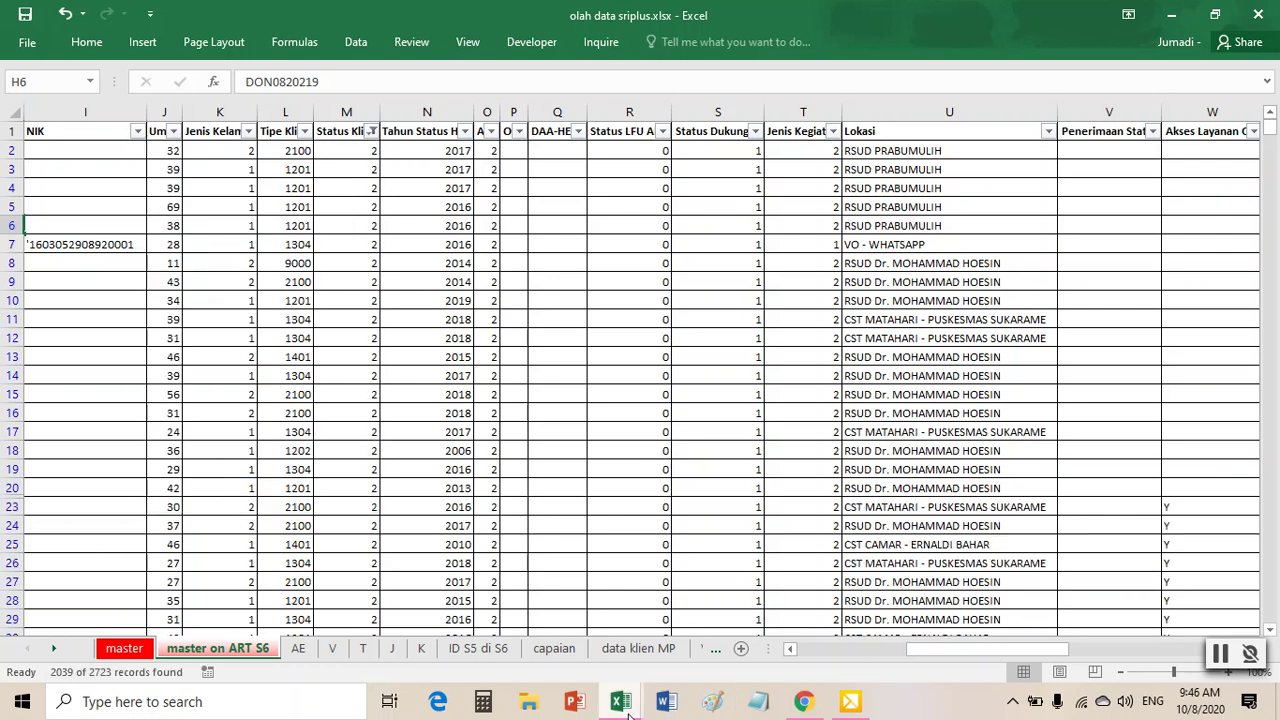
{"action": "mouse_move", "coordinate": [628, 714]}
{"action": "mouse_move", "coordinate": [704, 624]}
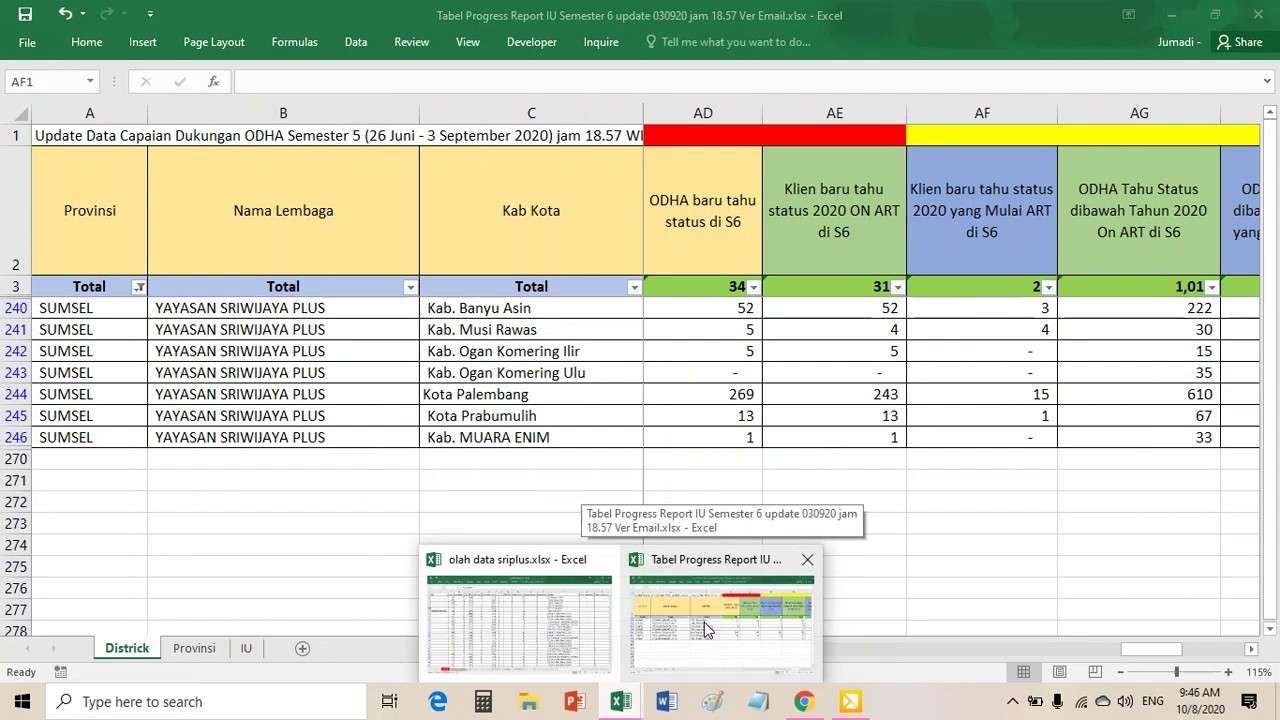
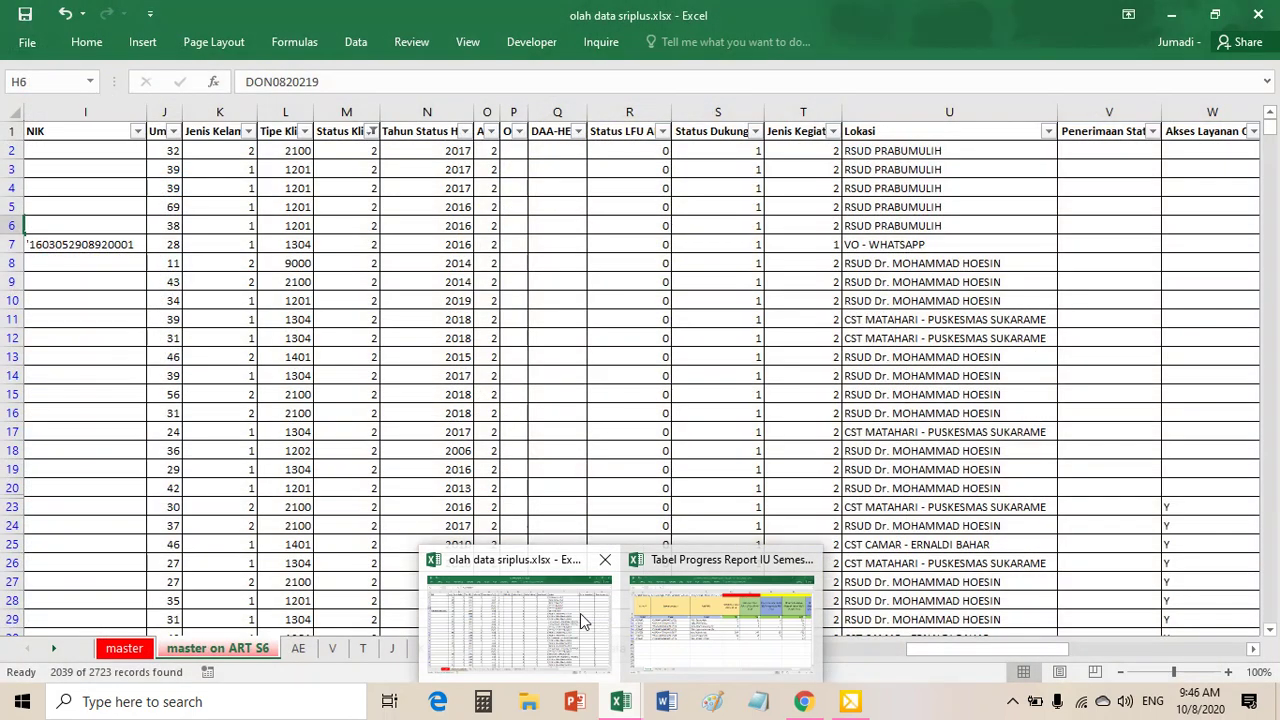
- Filter master on ART S6 to Status Klien 1 and ART 1, leaving 27 of 2723 records
{"action": "left_click", "coordinate": [580, 613]}
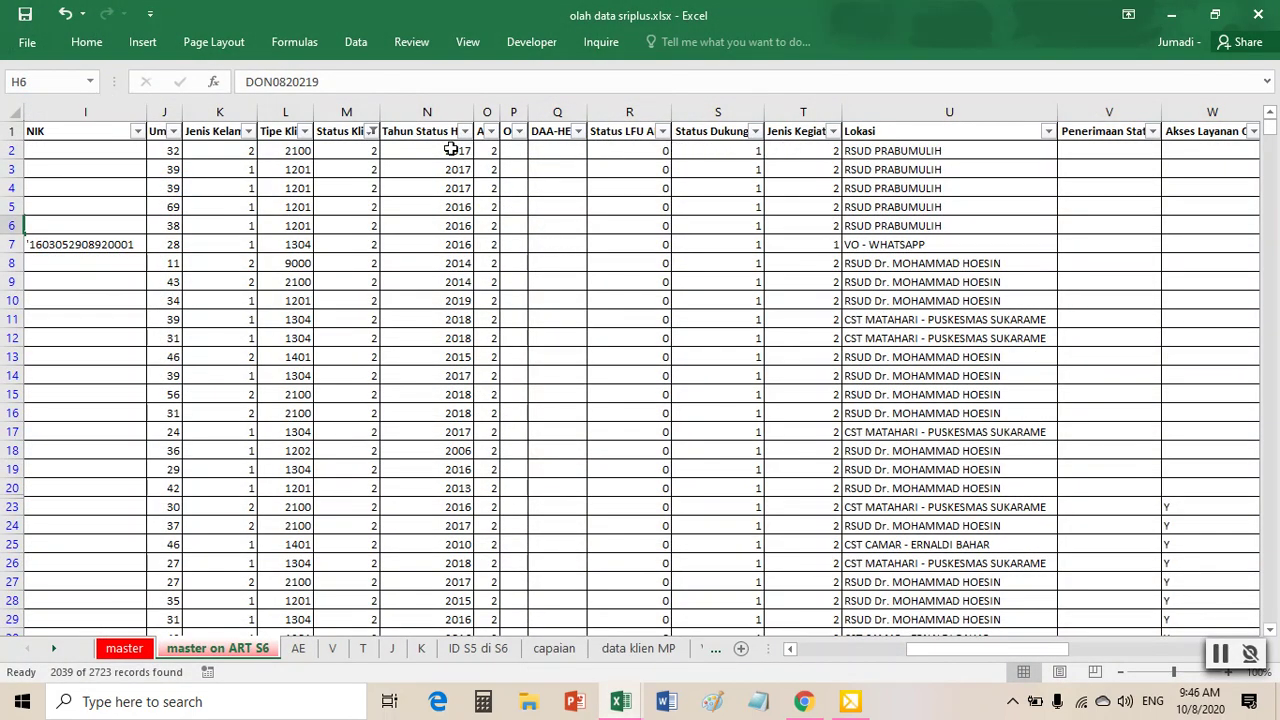
{"action": "left_click", "coordinate": [371, 132]}
{"action": "left_click", "coordinate": [184, 344]}
{"action": "left_click", "coordinate": [184, 328]}
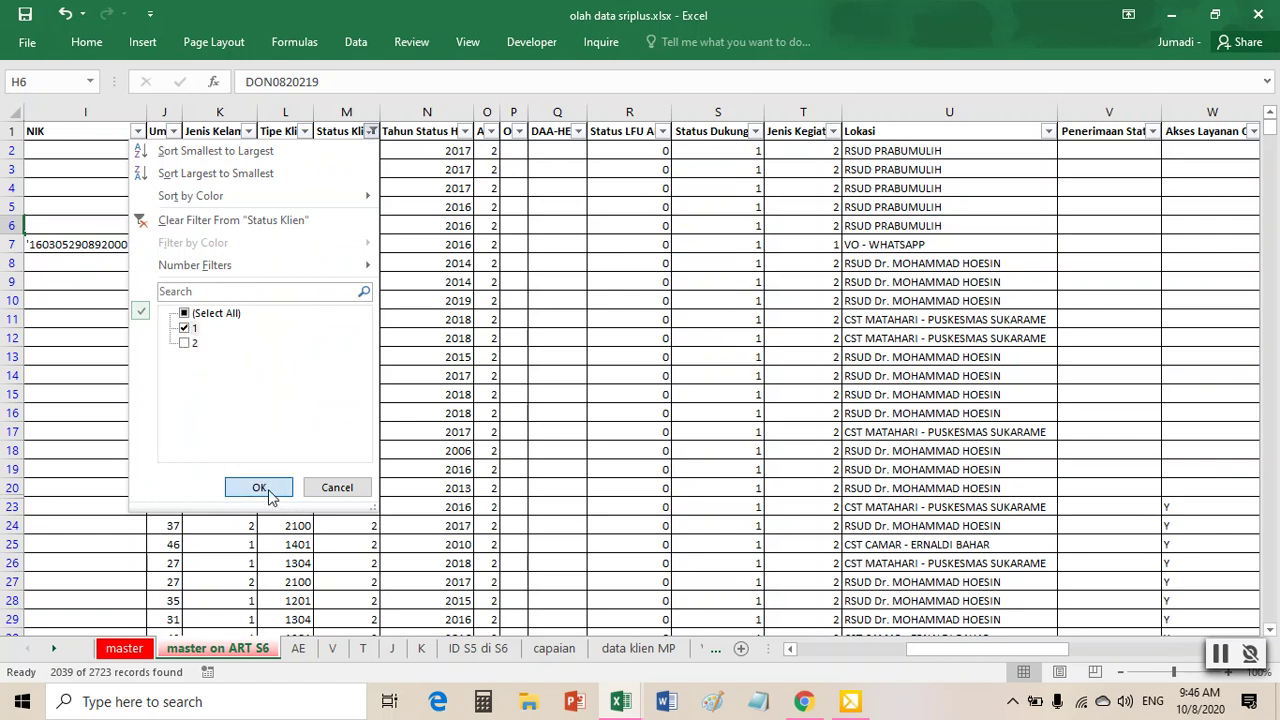
{"action": "left_click", "coordinate": [259, 488]}
{"action": "left_click", "coordinate": [491, 132]}
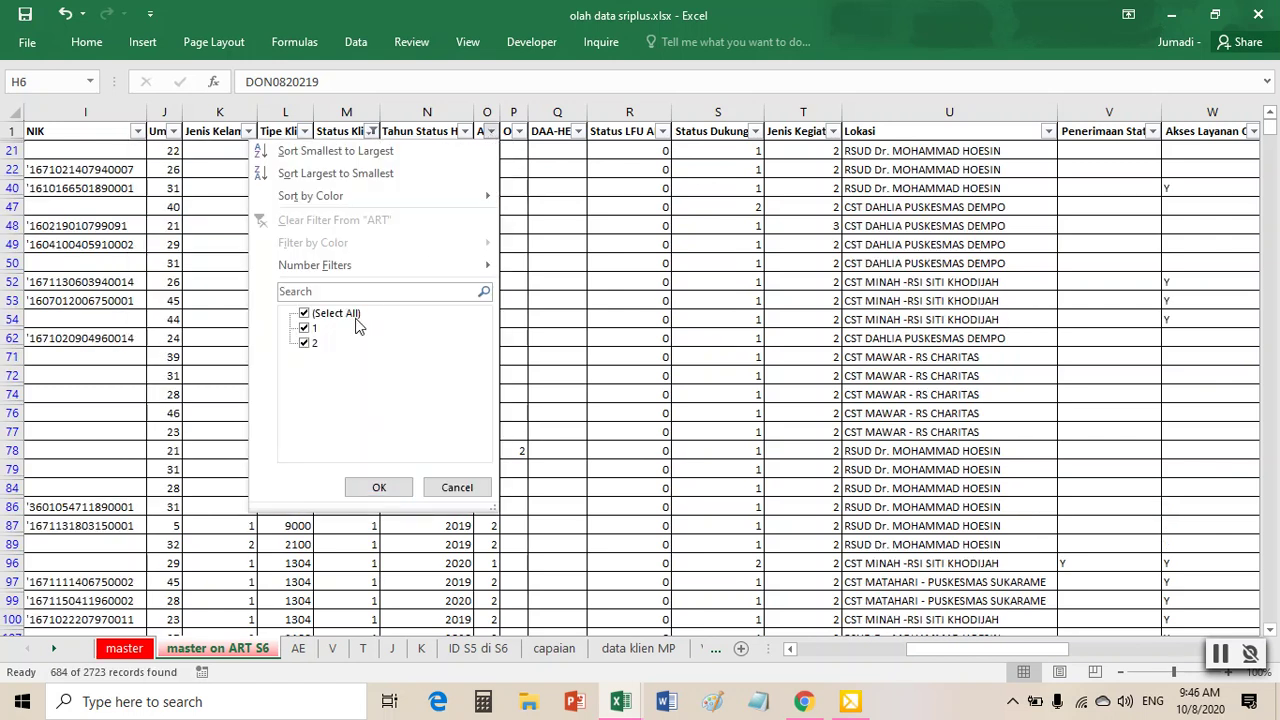
{"action": "left_click", "coordinate": [304, 343]}
{"action": "left_click", "coordinate": [379, 490]}
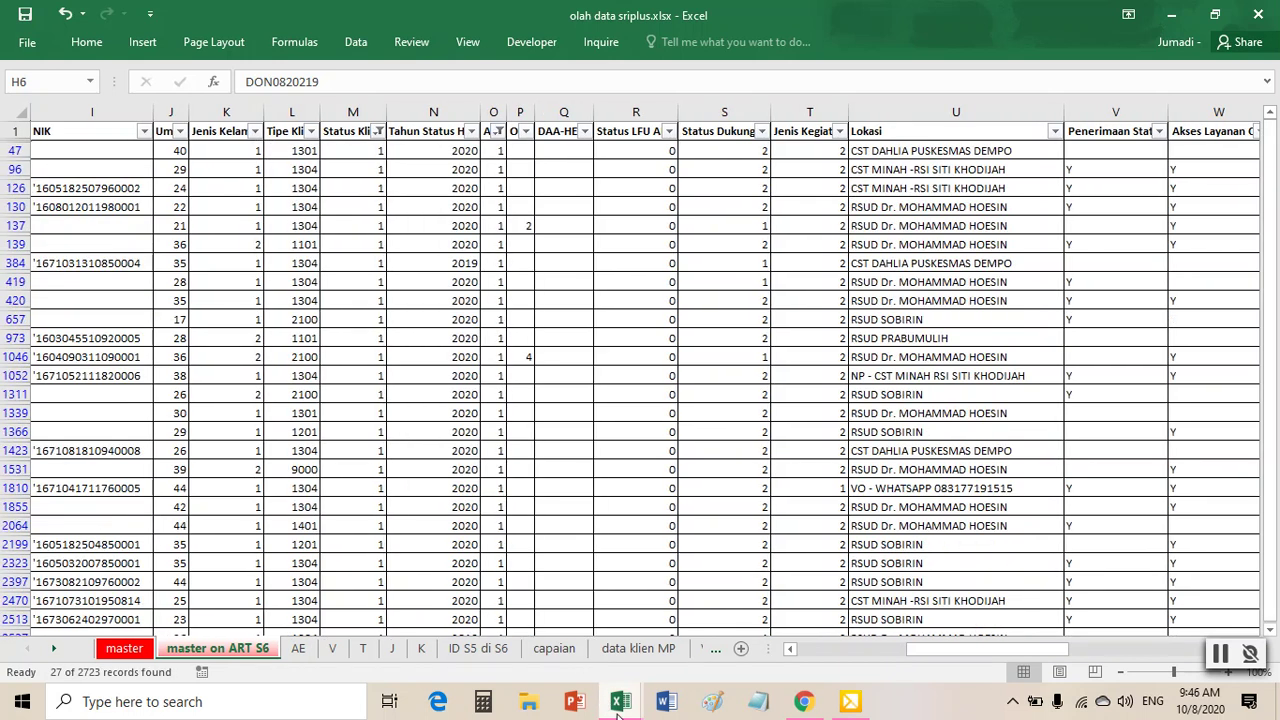
{"action": "mouse_move", "coordinate": [706, 650]}
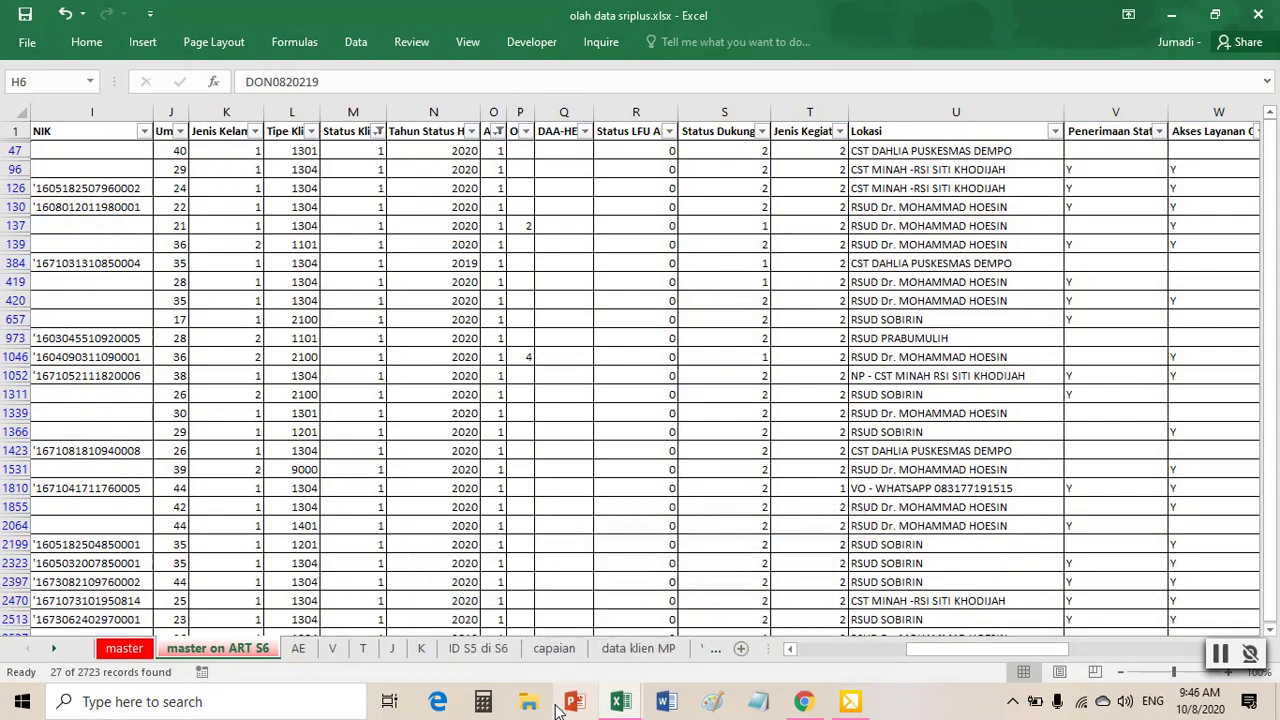
{"action": "left_click", "coordinate": [462, 522]}
- Copy the 27 filtered client records and add a new blank sheet
{"action": "left_click", "coordinate": [116, 265]}
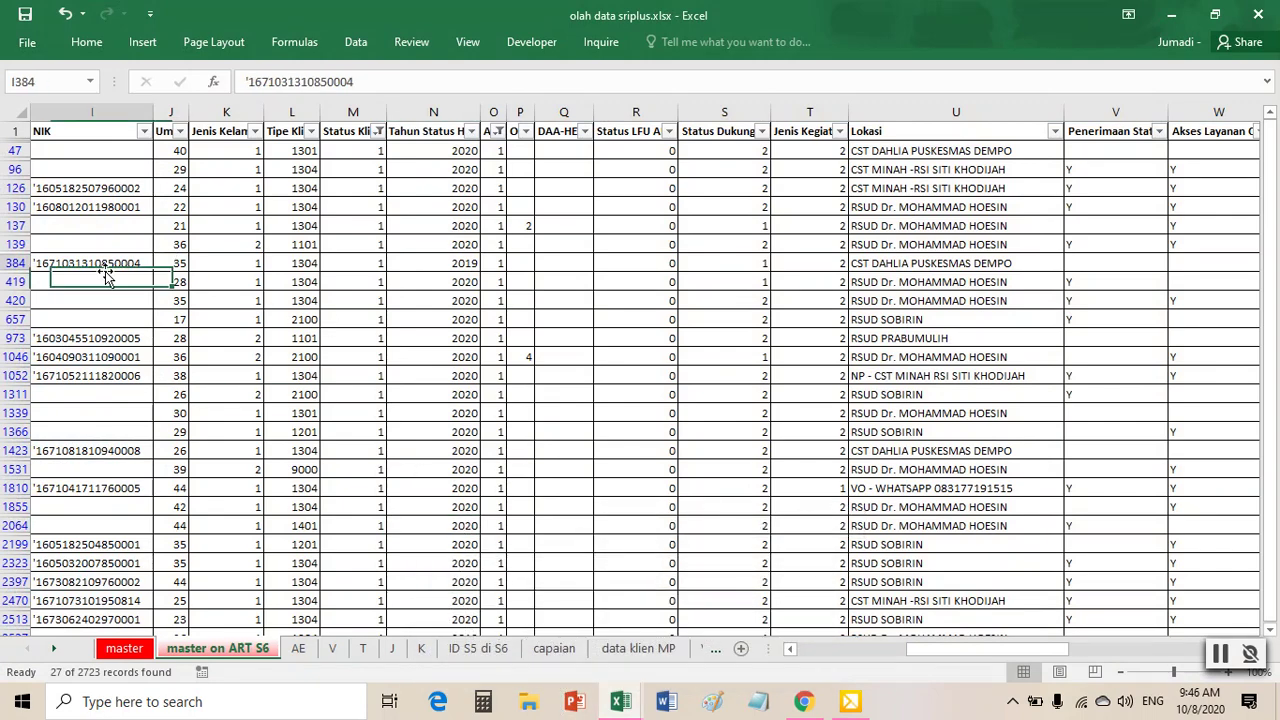
{"action": "key", "text": "ctrl+a"}
{"action": "key", "text": "ctrl+c"}
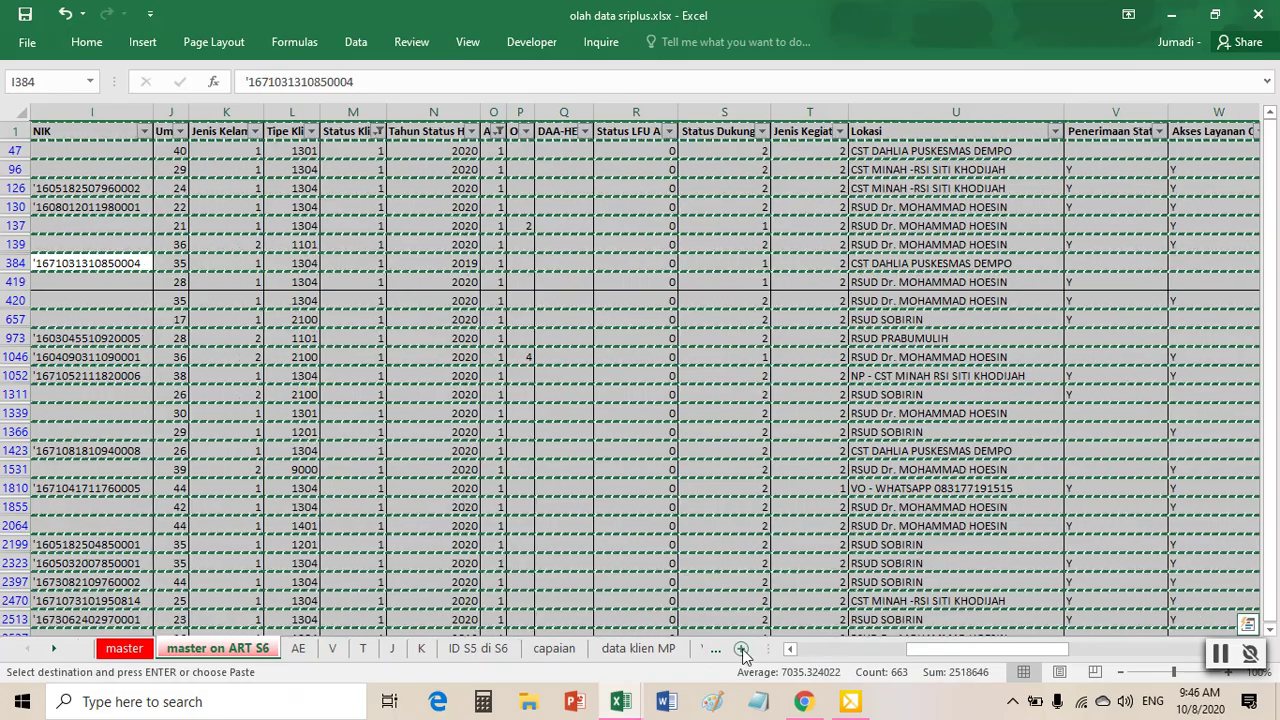
{"action": "left_click", "coordinate": [743, 649]}
- Paste the 27 records into Sheet8 and auto-fit all column widths
{"action": "key", "text": "Return"}
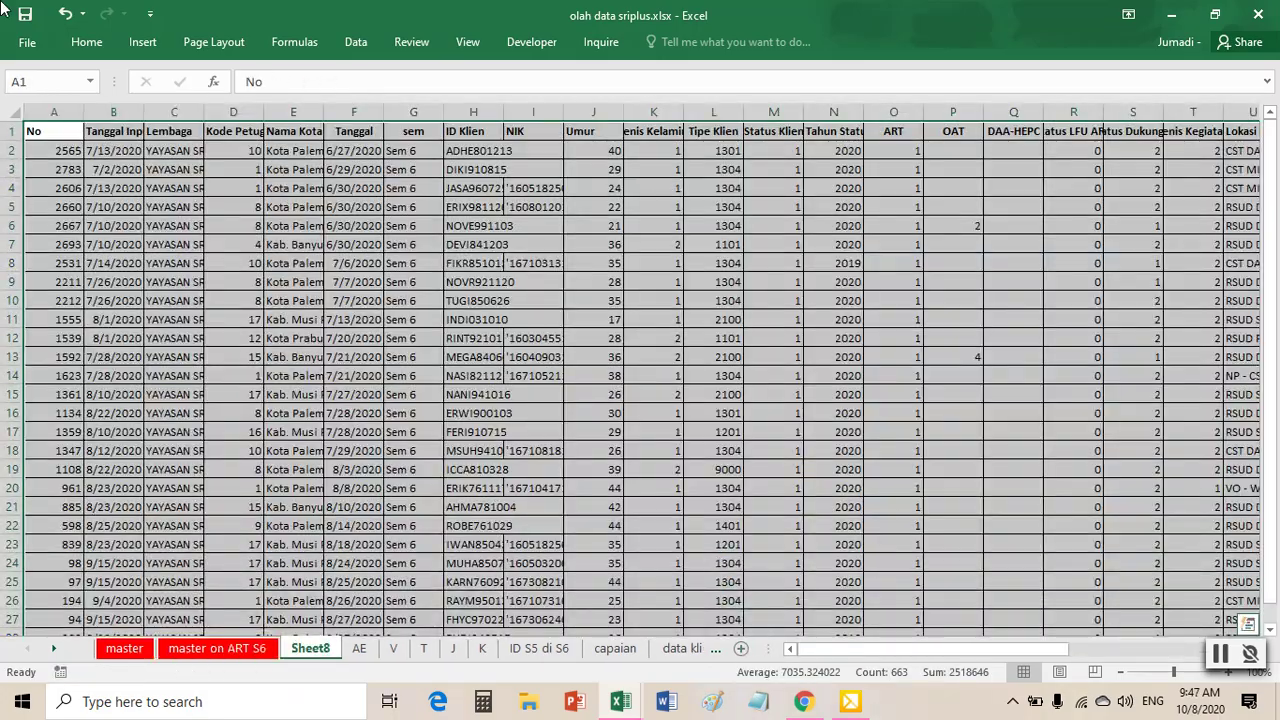
{"action": "double_click", "coordinate": [84, 111]}
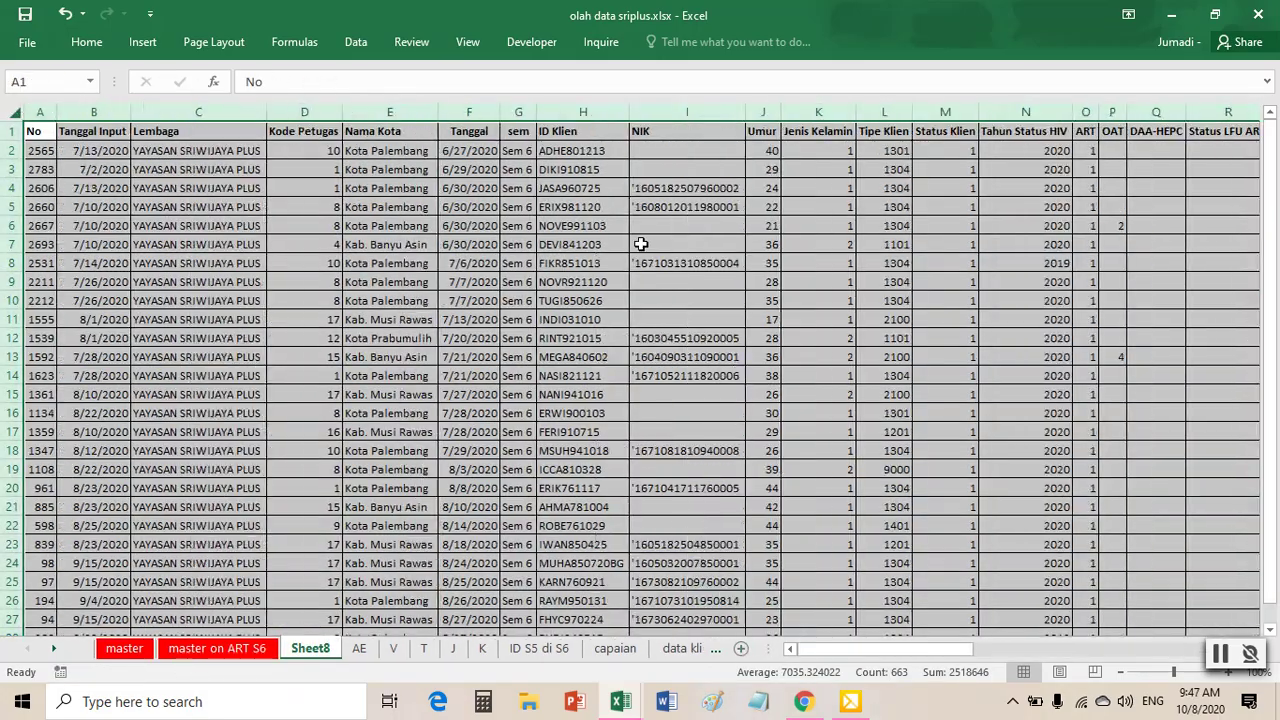
{"action": "left_click", "coordinate": [637, 244]}
- Run Remove Duplicates on ID Klien only, confirming no duplicates exist
{"action": "left_click", "coordinate": [355, 41]}
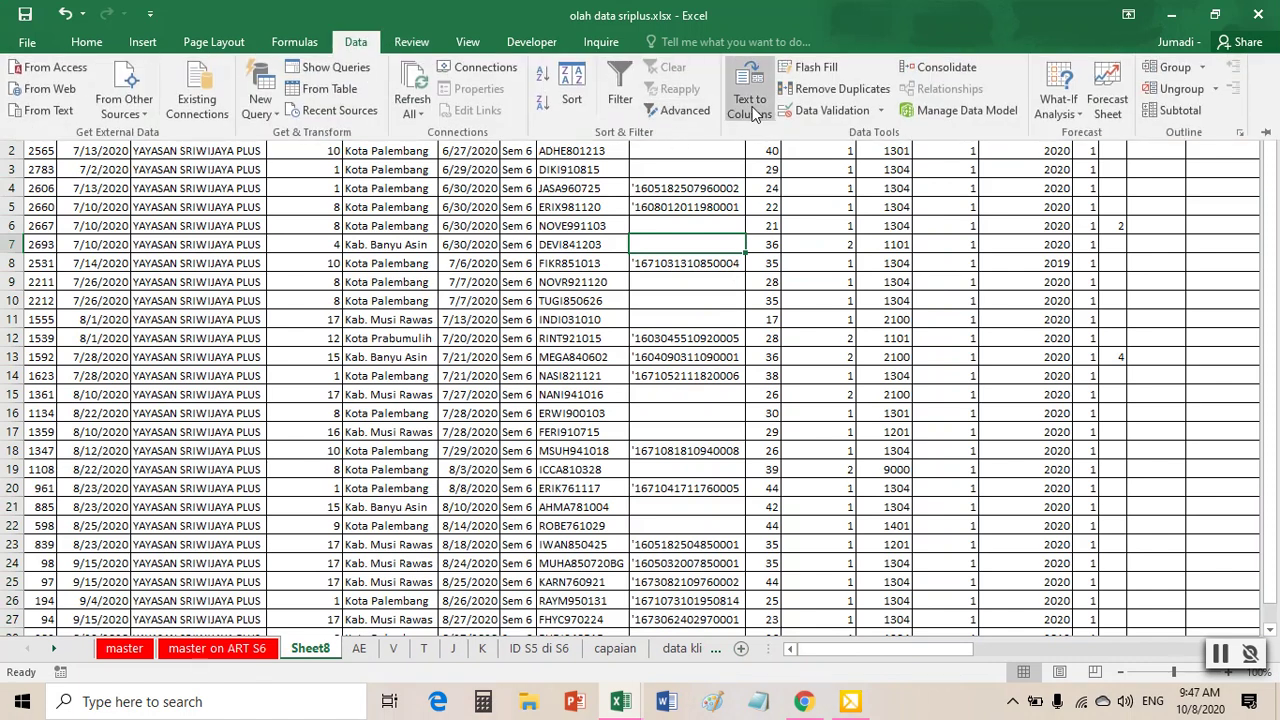
{"action": "left_click", "coordinate": [812, 88]}
{"action": "left_click", "coordinate": [532, 286]}
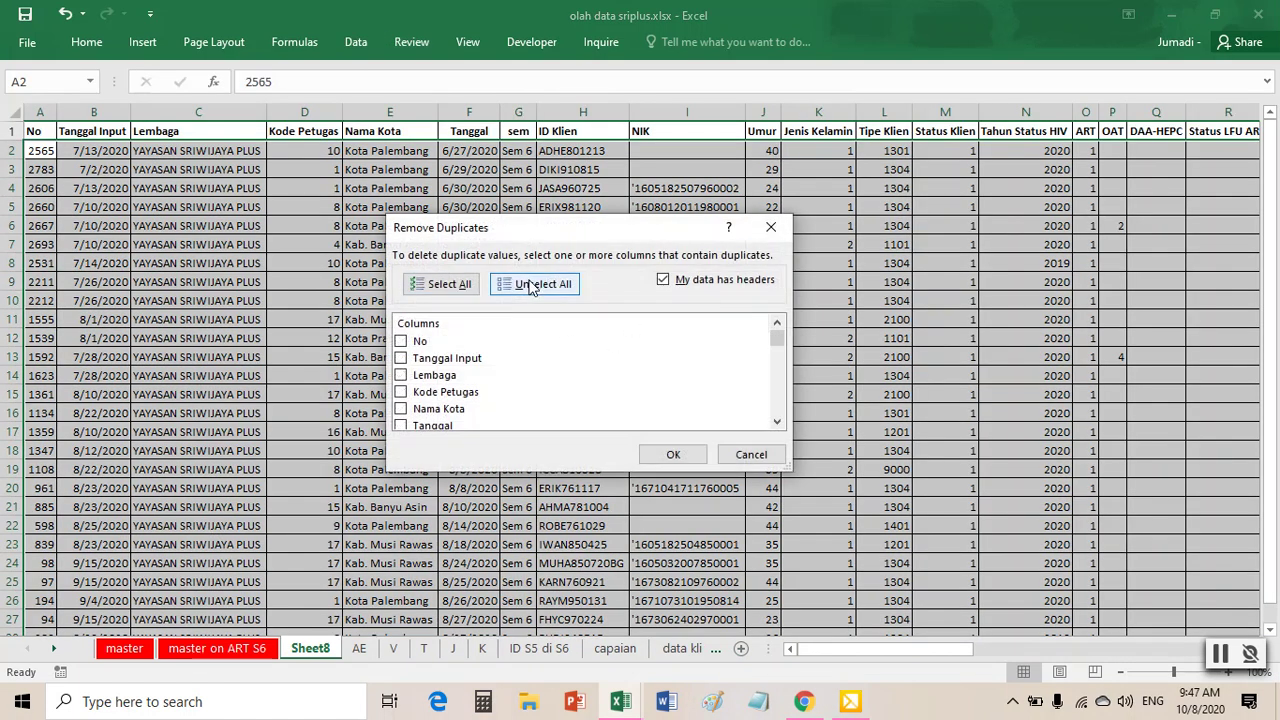
{"action": "scroll", "coordinate": [418, 418], "scroll_direction": "down", "scroll_amount": 1}
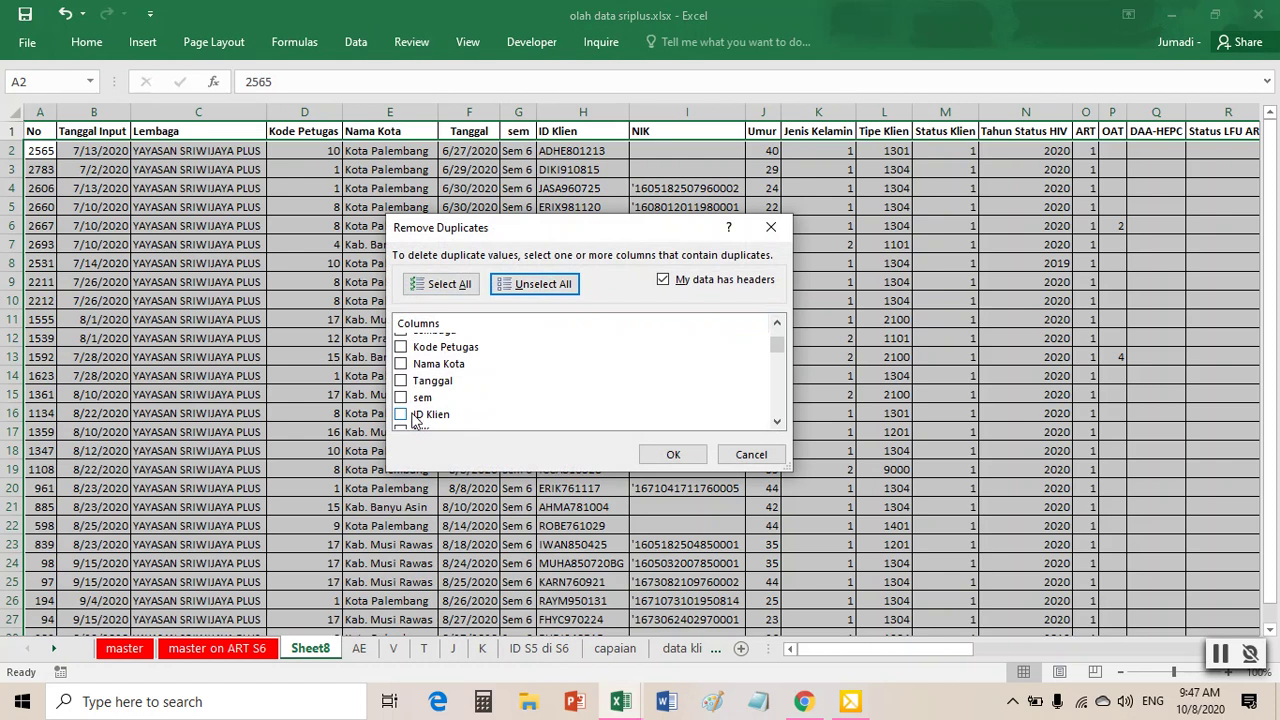
{"action": "left_click", "coordinate": [401, 415]}
{"action": "left_click", "coordinate": [672, 455]}
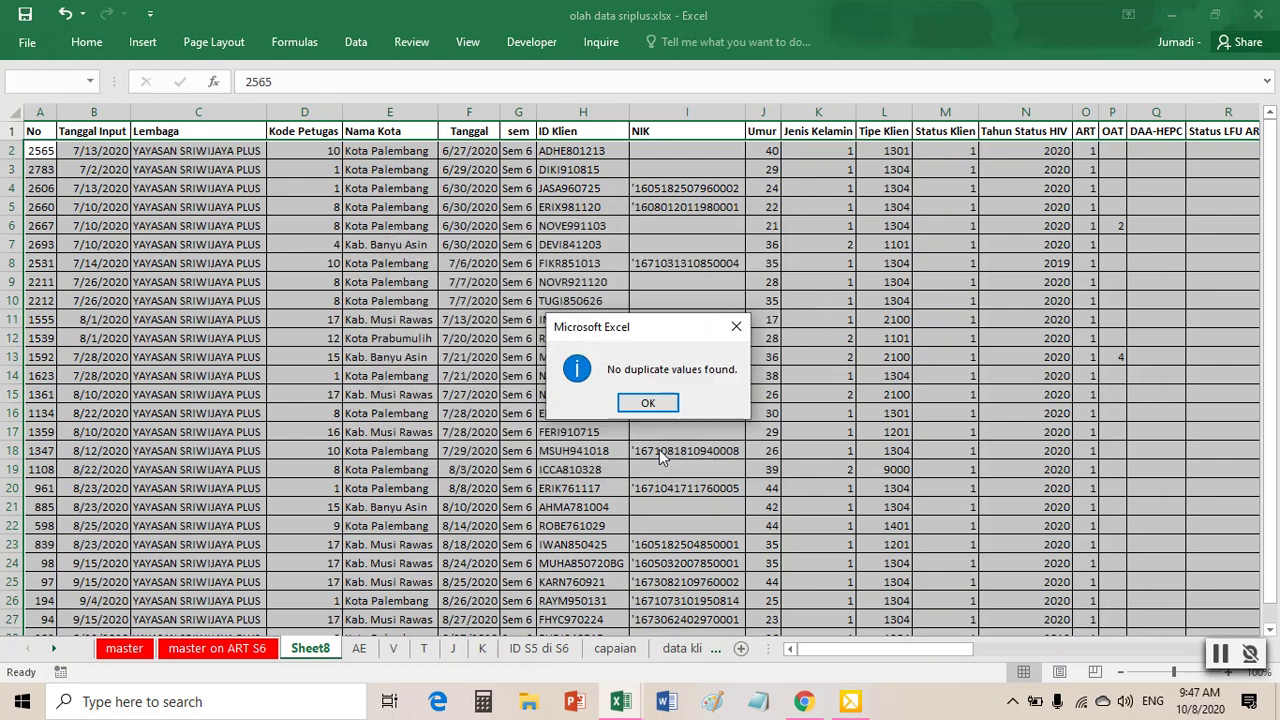
{"action": "left_click", "coordinate": [660, 402]}
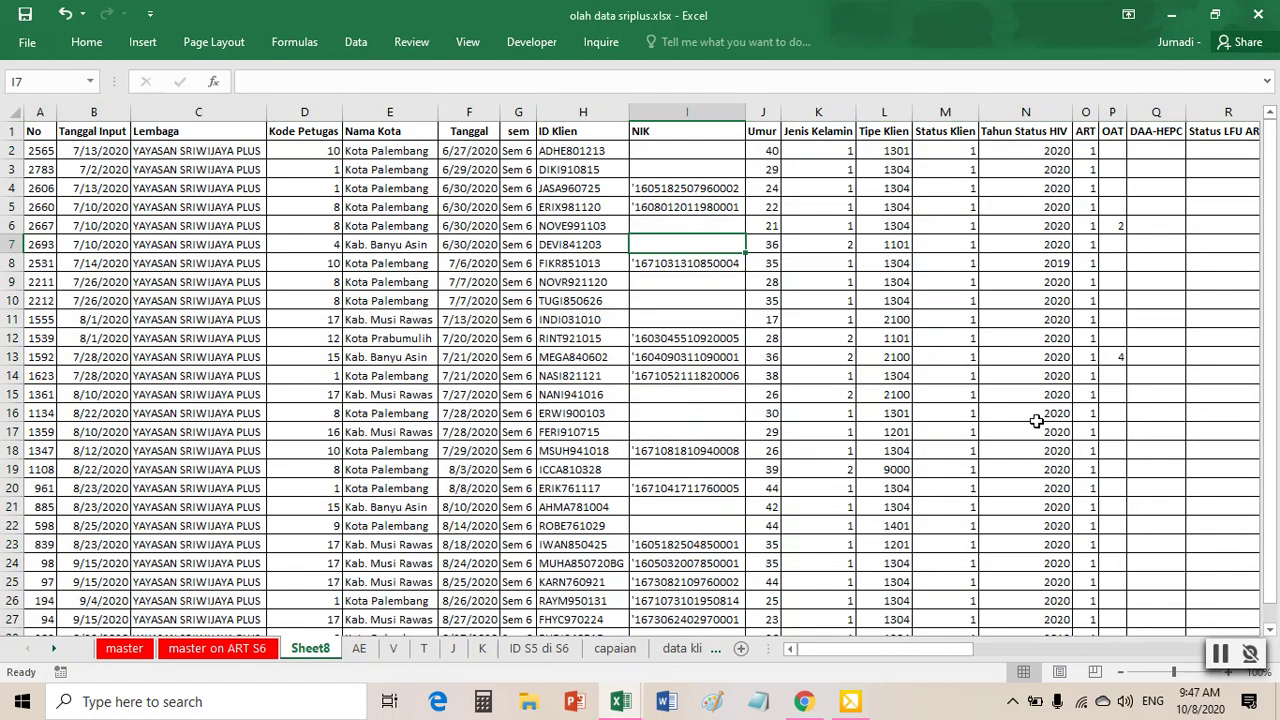
- Fill the Status Klien header cell M1 yellow
{"action": "left_click", "coordinate": [946, 320]}
{"action": "left_click", "coordinate": [946, 127]}
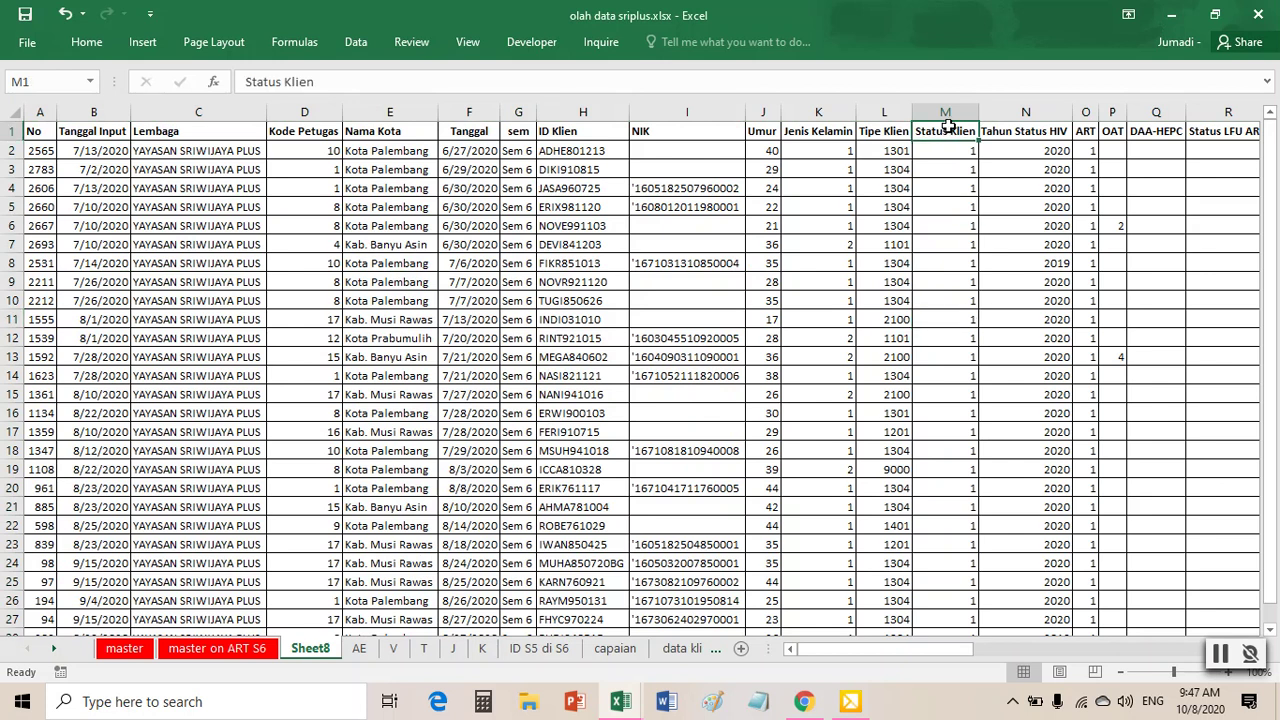
{"action": "left_click", "coordinate": [952, 160]}
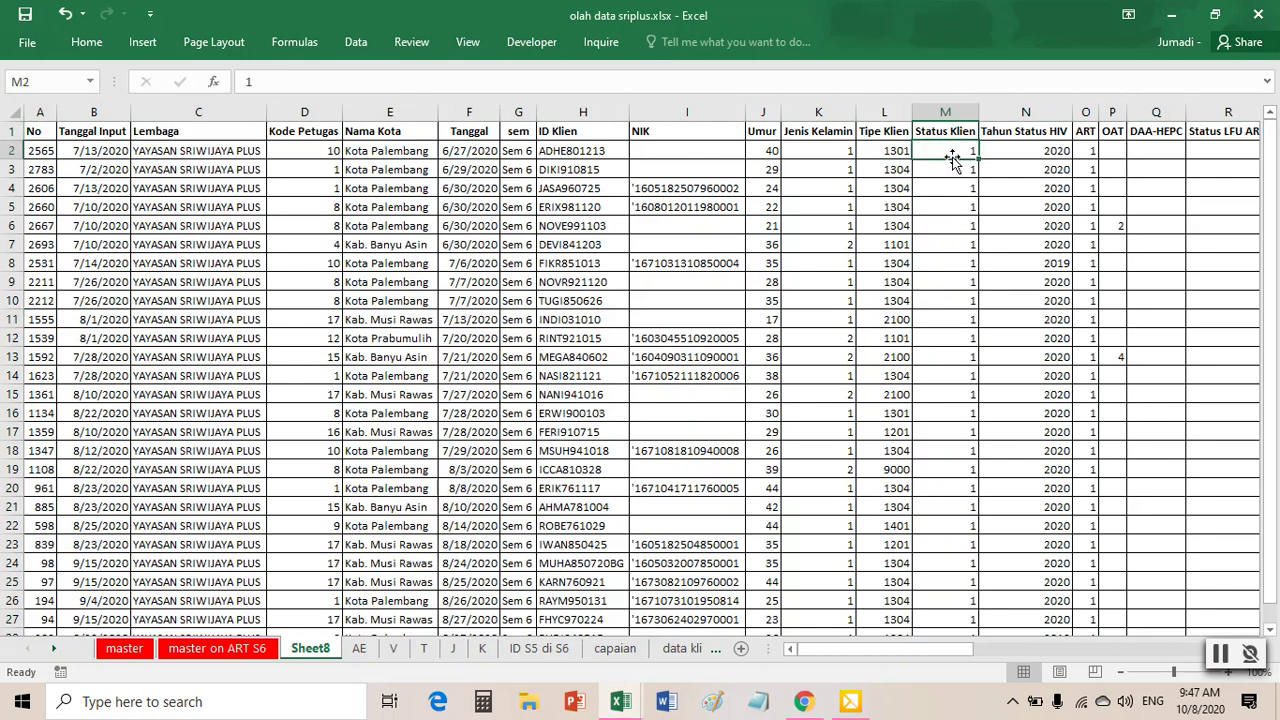
{"action": "left_click", "coordinate": [941, 112]}
{"action": "left_click", "coordinate": [944, 133]}
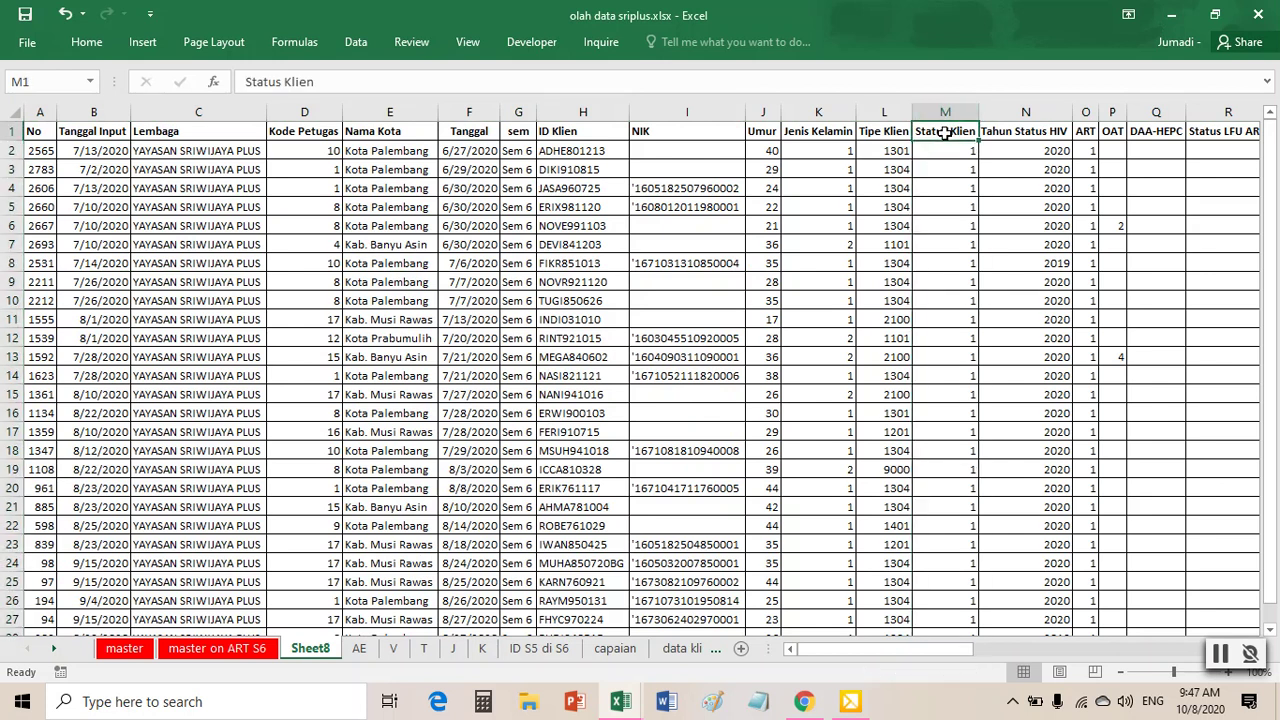
{"action": "right_click", "coordinate": [944, 133]}
{"action": "left_click", "coordinate": [1036, 103]}
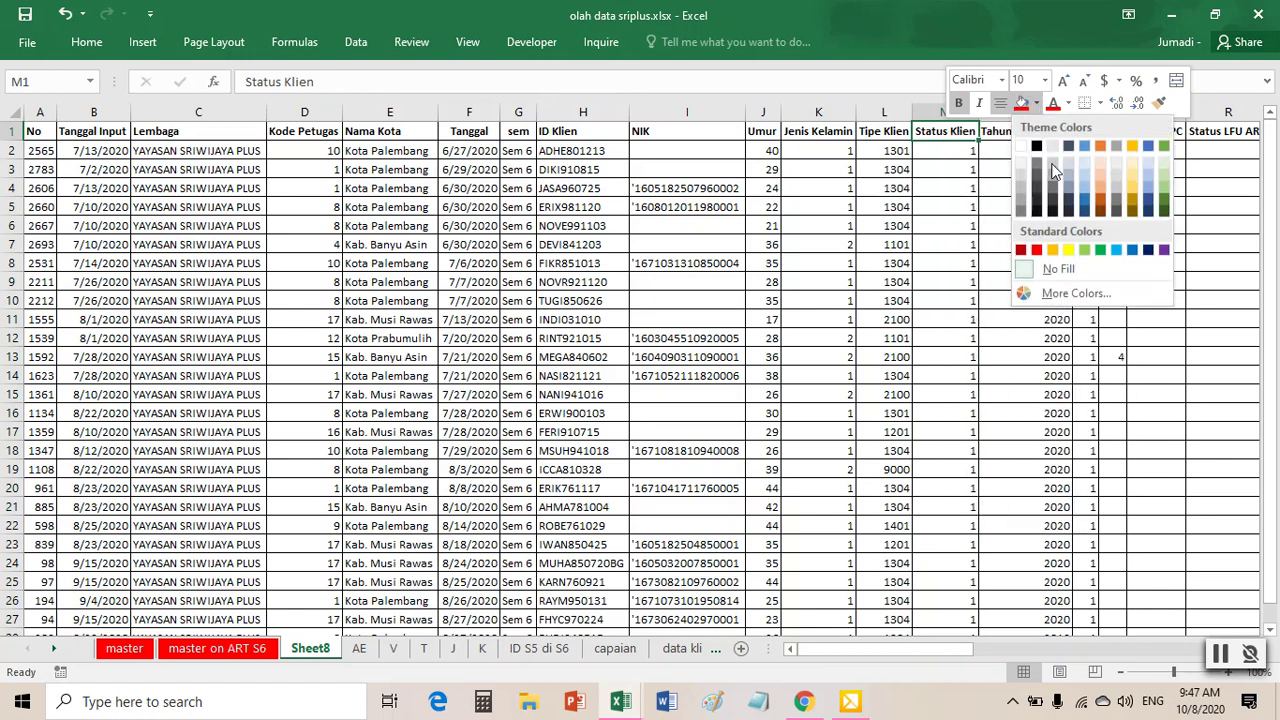
{"action": "left_click", "coordinate": [1068, 252]}
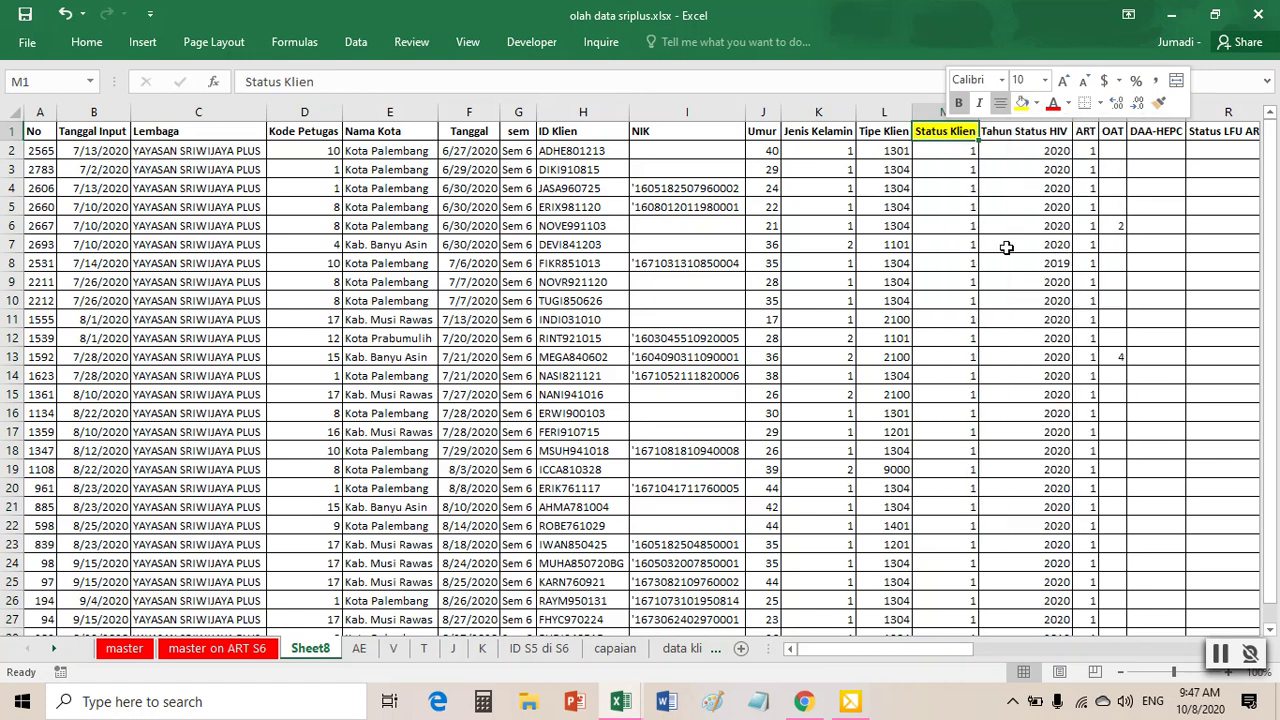
{"action": "left_click", "coordinate": [986, 244]}
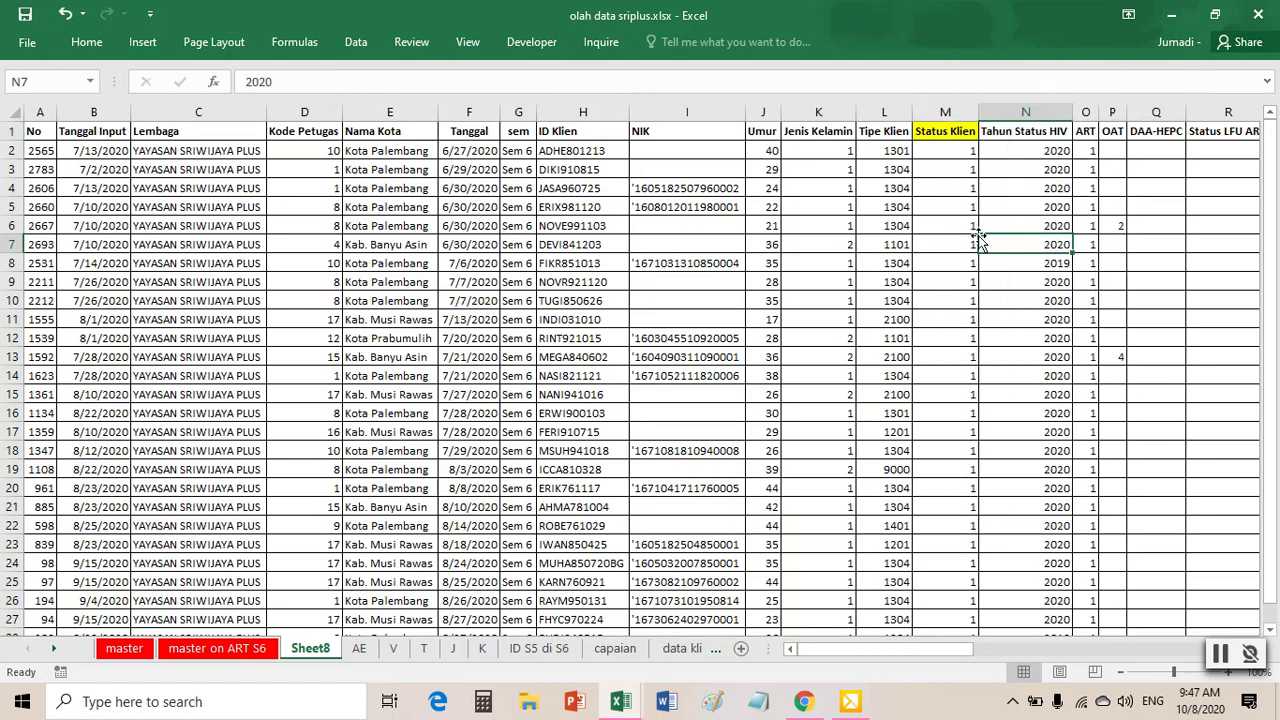
- Fill the ART header cell O1 yellow as well
{"action": "left_click", "coordinate": [1085, 133]}
{"action": "right_click", "coordinate": [1086, 135]}
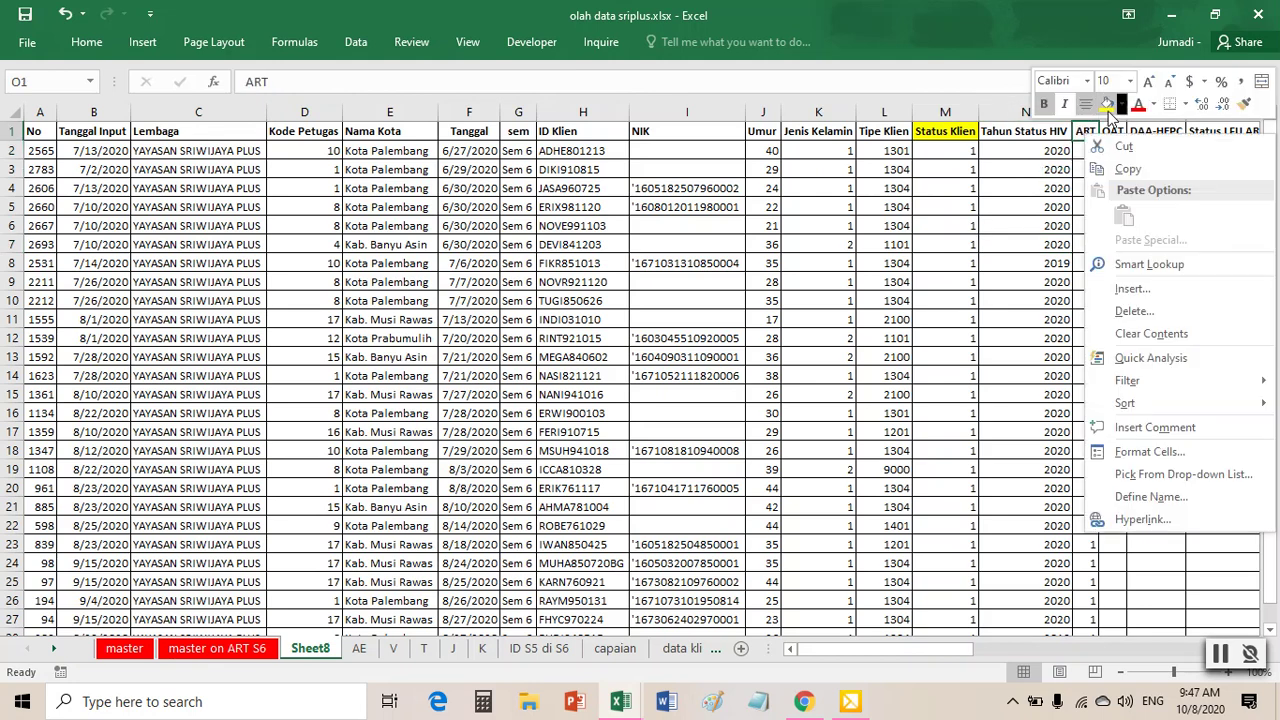
{"action": "key", "text": "Escape"}
{"action": "scroll", "coordinate": [1089, 209], "scroll_direction": "down", "scroll_amount": 6}
{"action": "scroll", "coordinate": [1087, 208], "scroll_direction": "up", "scroll_amount": 6}
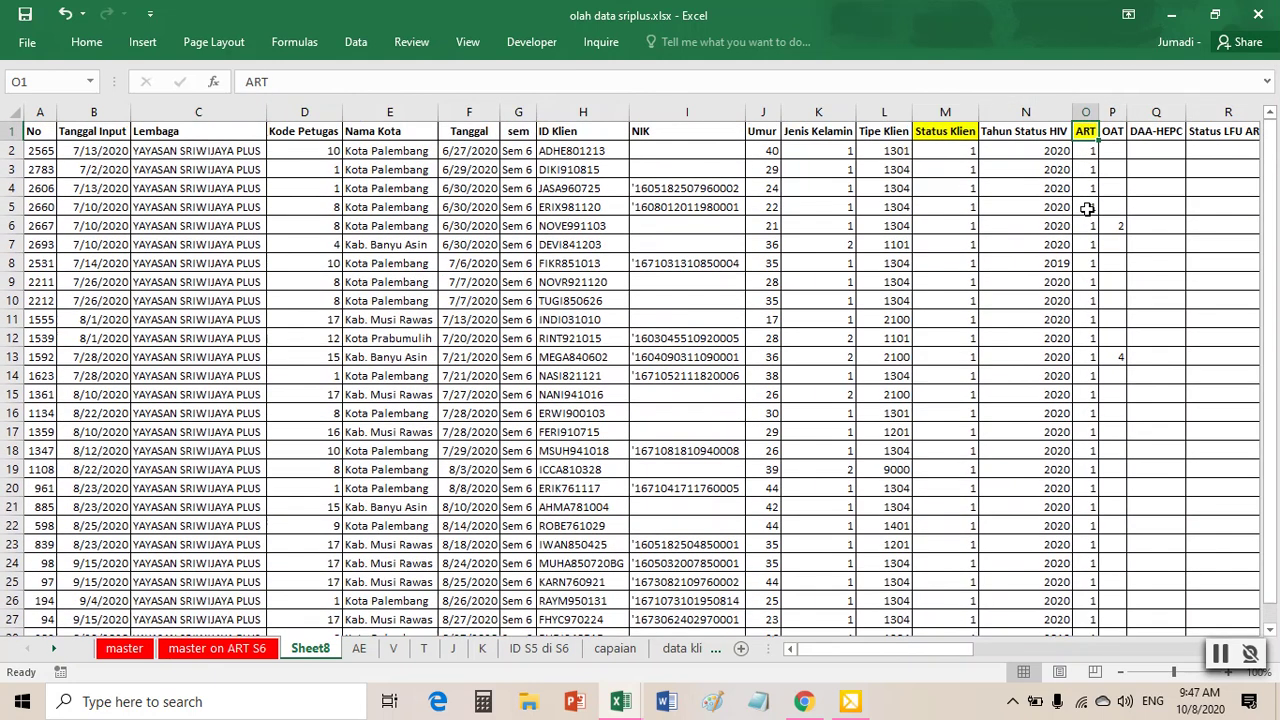
{"action": "left_click", "coordinate": [785, 285]}
{"action": "left_click_drag", "start_coordinate": [40, 112], "coordinate": [468, 112]}
- Insert six blank columns A–F before the client data
{"action": "right_click", "coordinate": [470, 114]}
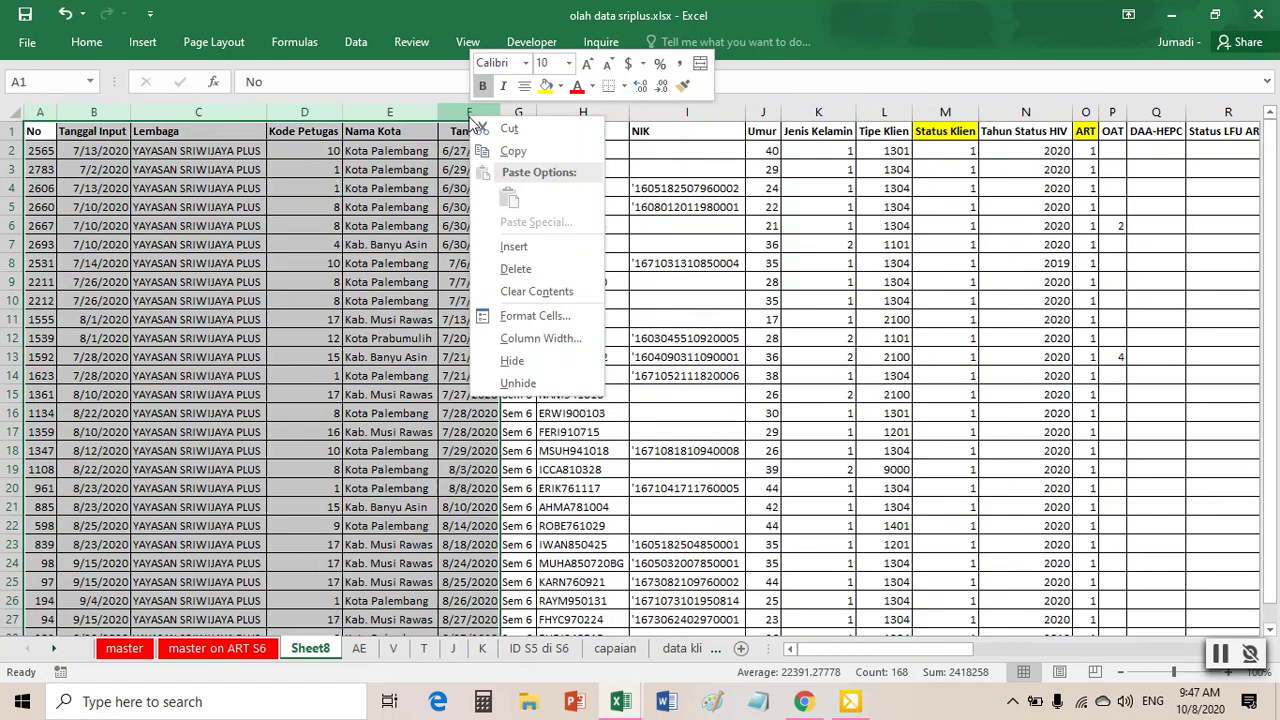
{"action": "left_click", "coordinate": [517, 247]}
{"action": "left_click", "coordinate": [562, 246]}
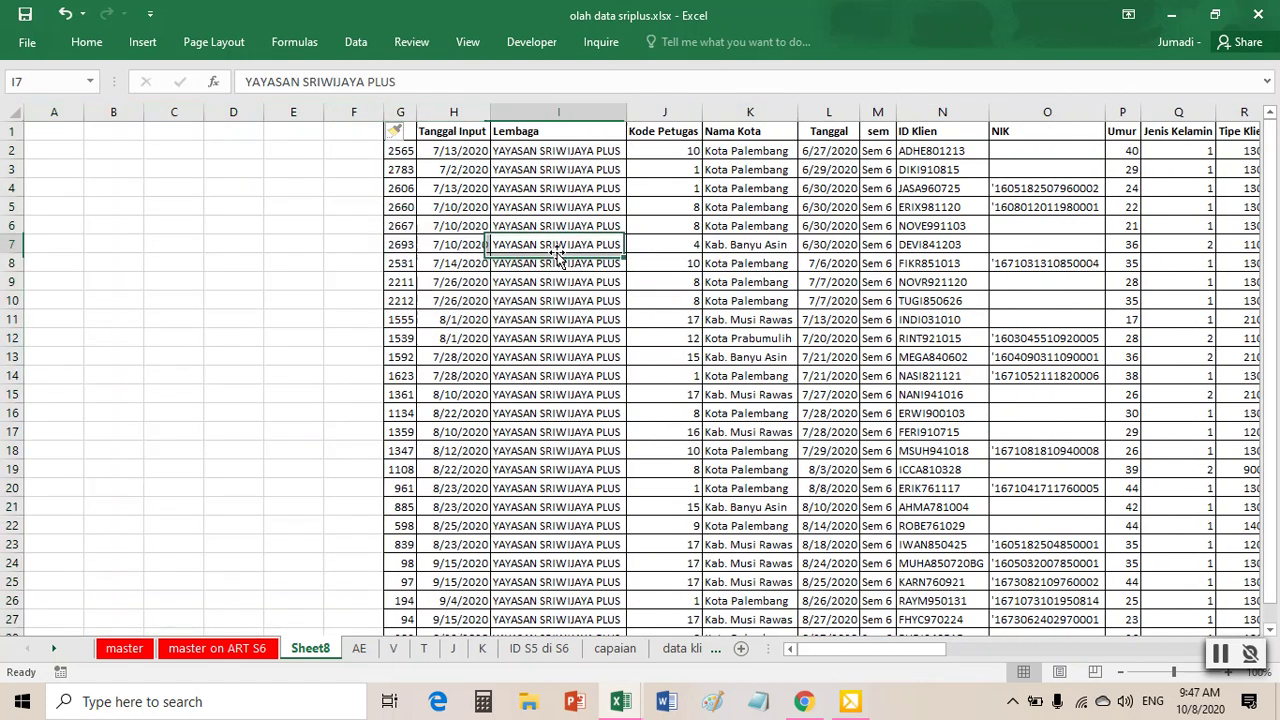
- Create a PivotTable at A1 counting ID Klien by Nama Kota, totalling 27
{"action": "left_click", "coordinate": [142, 42]}
{"action": "left_click", "coordinate": [27, 75]}
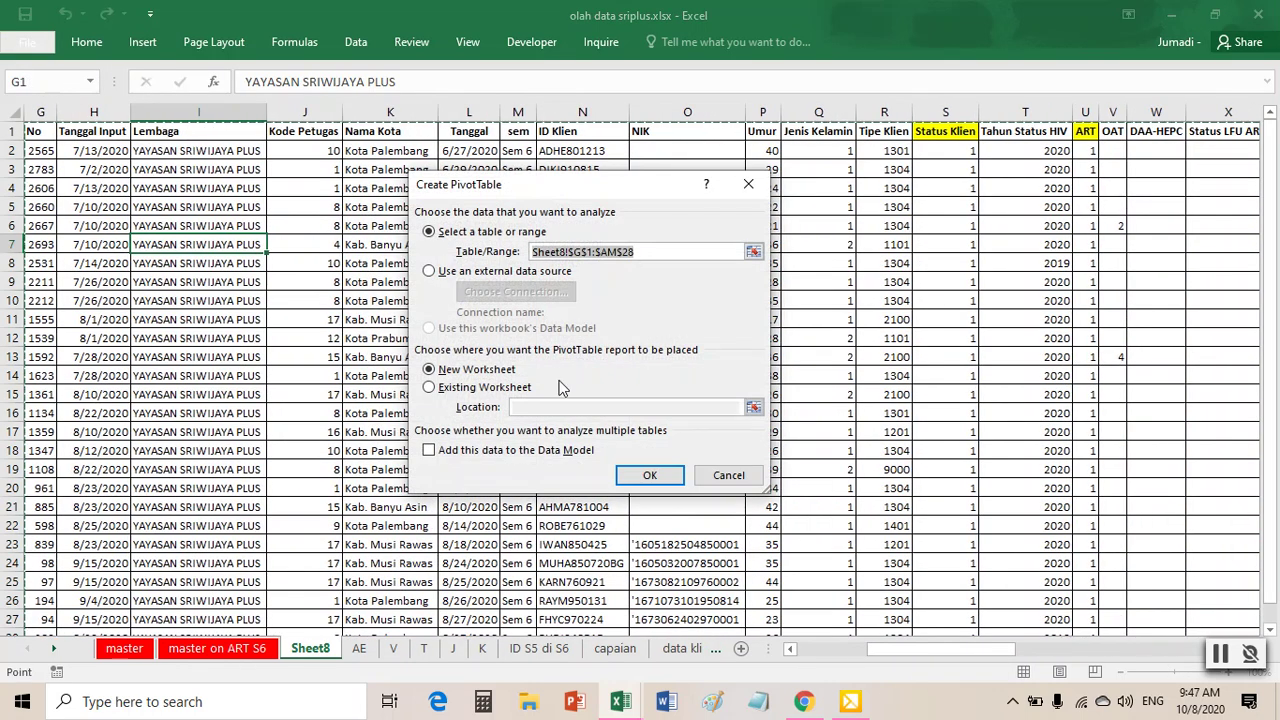
{"action": "left_click", "coordinate": [486, 388]}
{"action": "left_click", "coordinate": [753, 409]}
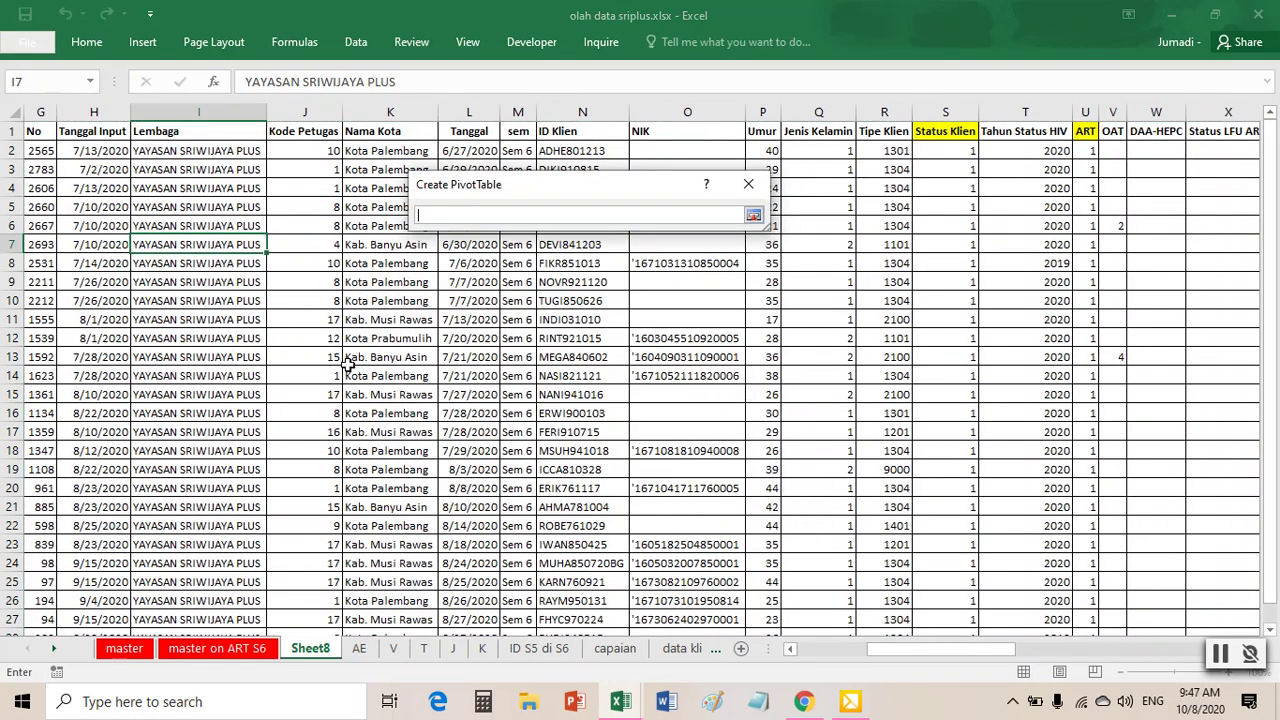
{"action": "left_click_drag", "start_coordinate": [981, 650], "coordinate": [890, 649]}
{"action": "left_click", "coordinate": [44, 134]}
{"action": "left_click", "coordinate": [753, 215]}
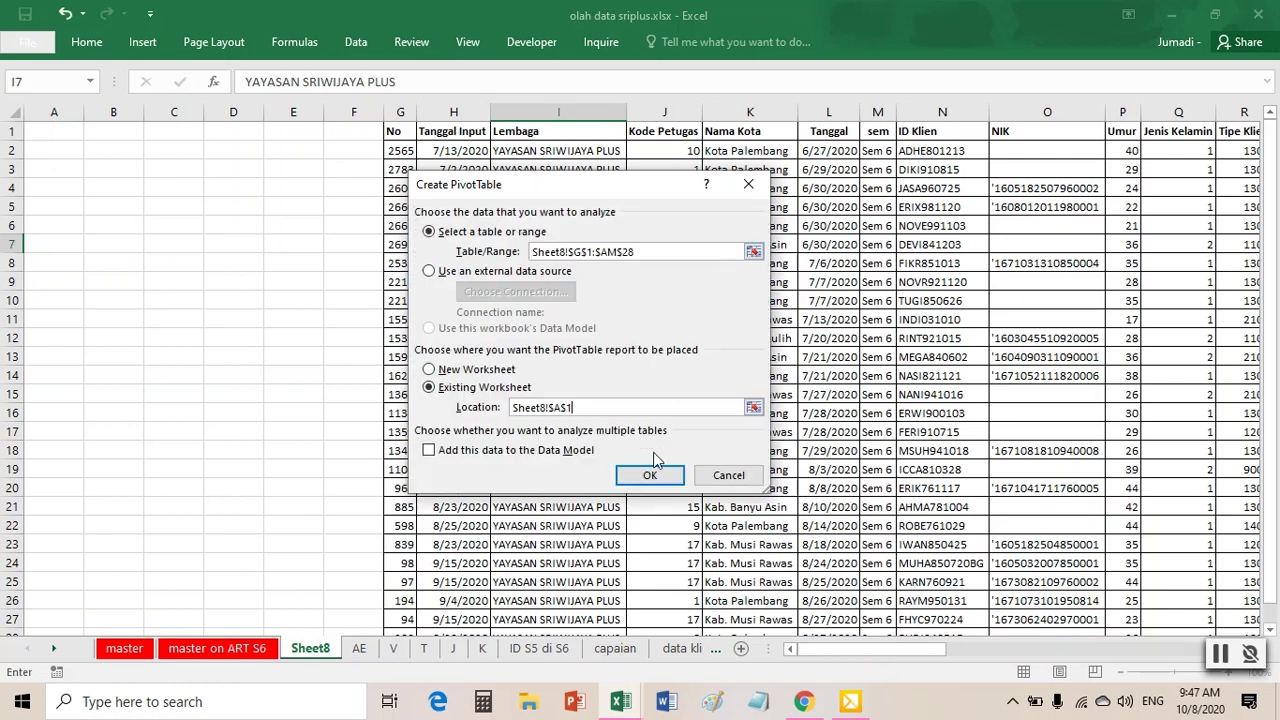
{"action": "left_click", "coordinate": [650, 476]}
{"action": "left_click_drag", "start_coordinate": [938, 362], "coordinate": [1162, 578]}
{"action": "left_click_drag", "start_coordinate": [1020, 298], "coordinate": [1164, 468]}
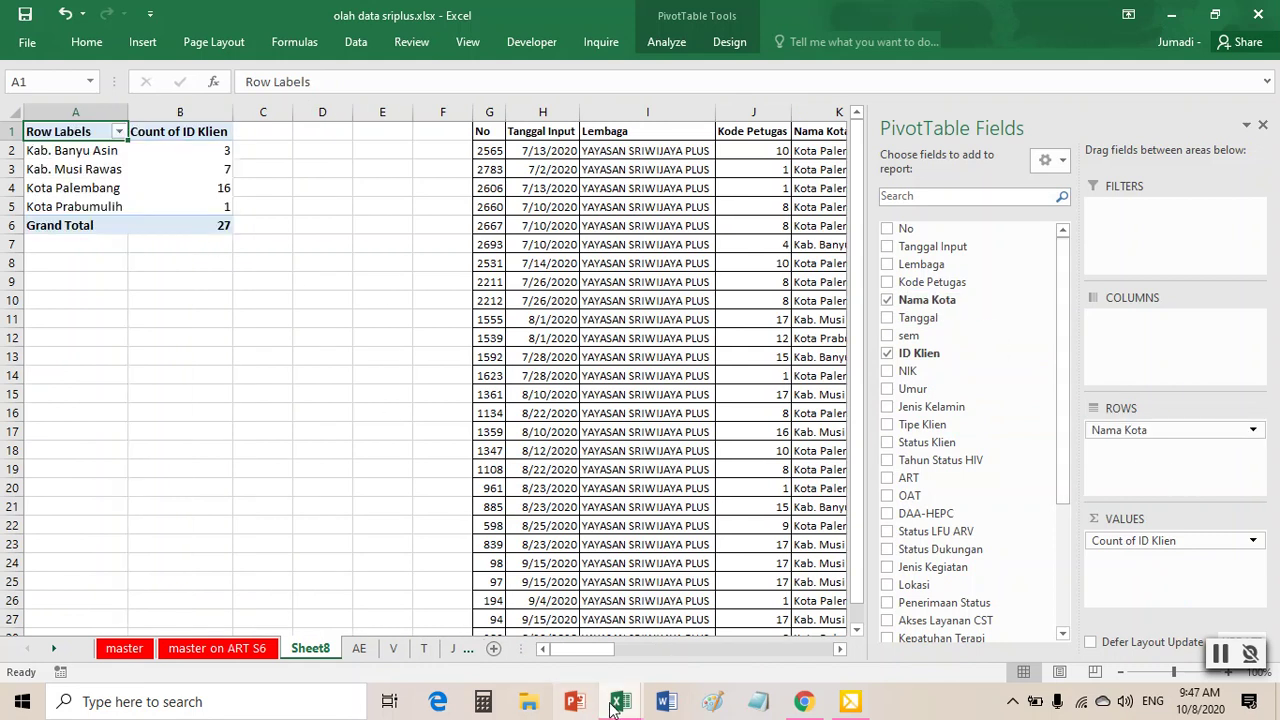
- In the progress report, check the AF240:AF246 new-client counts and cell AF1's formatting
{"action": "mouse_move", "coordinate": [620, 703]}
{"action": "left_click", "coordinate": [725, 589]}
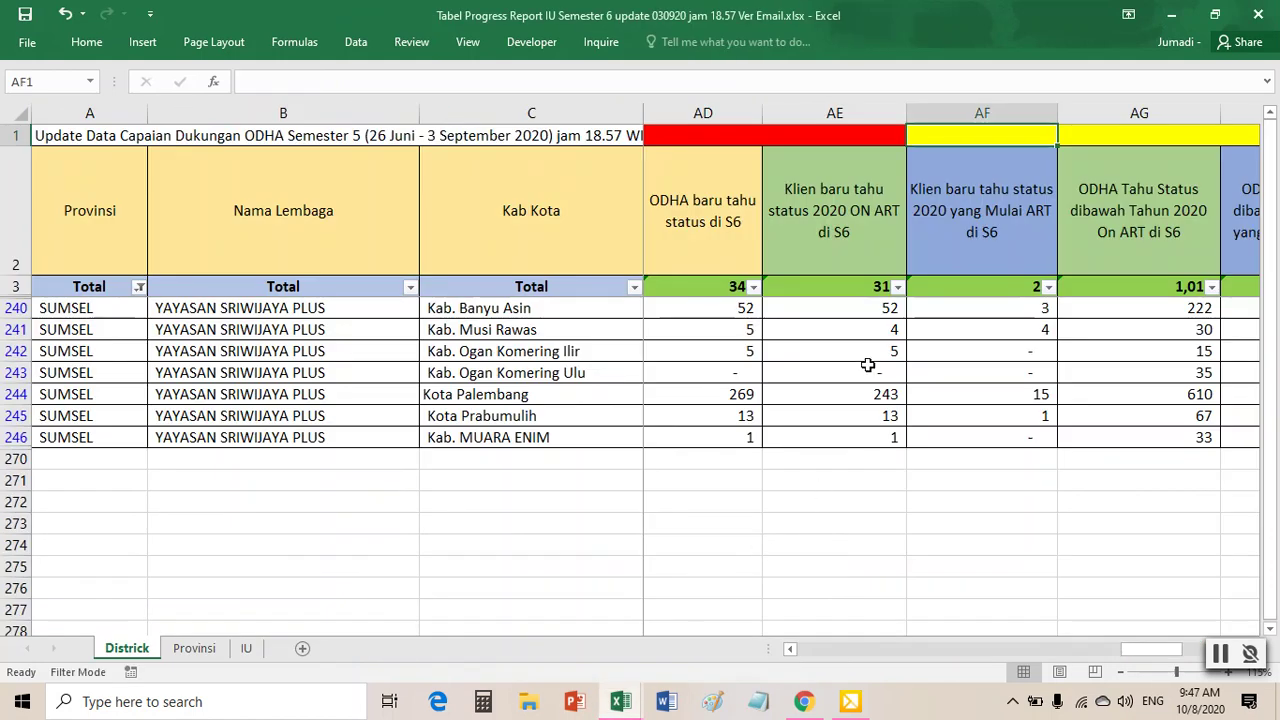
{"action": "left_click_drag", "start_coordinate": [1006, 307], "coordinate": [1020, 443]}
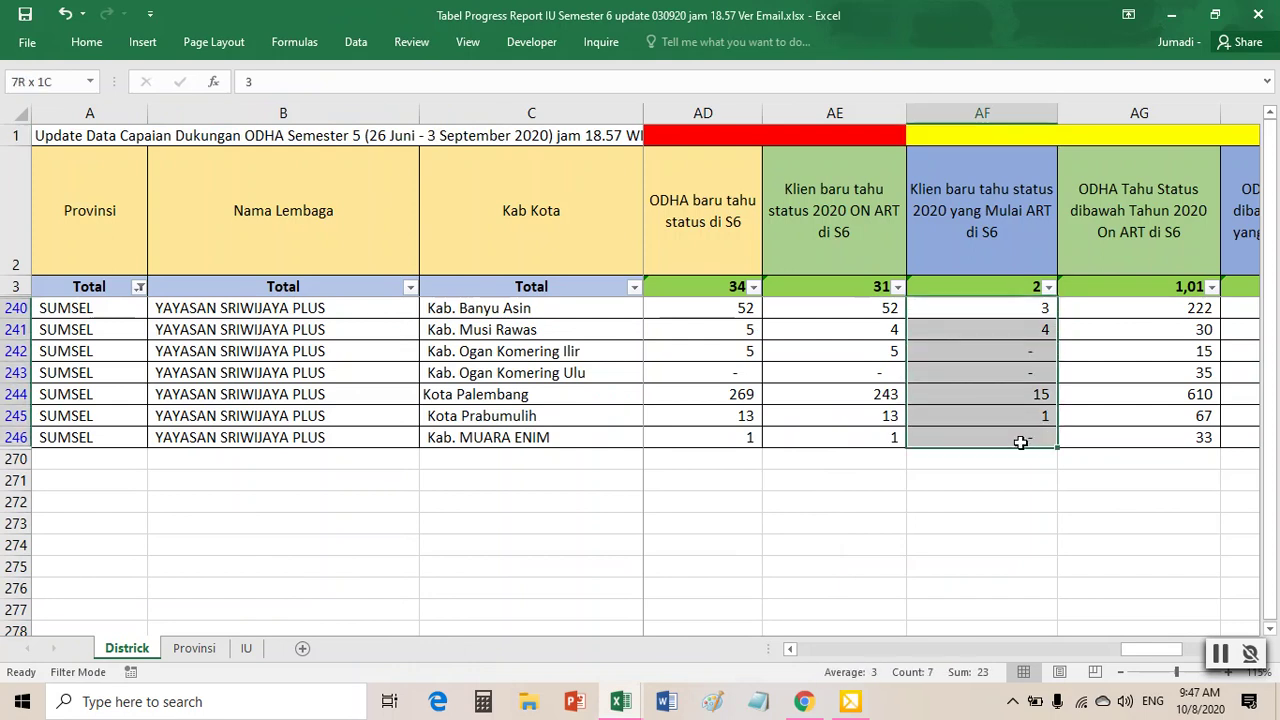
{"action": "left_click", "coordinate": [984, 134]}
{"action": "right_click", "coordinate": [984, 134]}
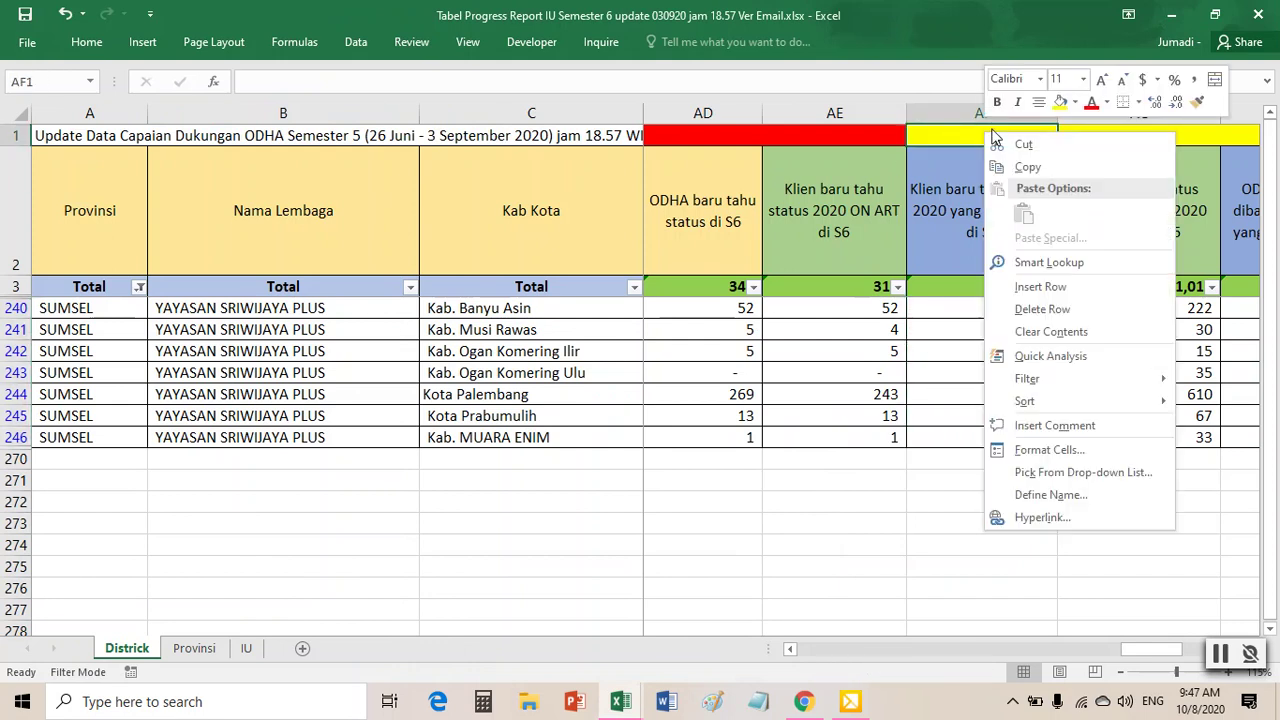
{"action": "left_click", "coordinate": [1062, 102]}
- Rename Sheet8 in olah data sriplus to AF
{"action": "mouse_move", "coordinate": [620, 700]}
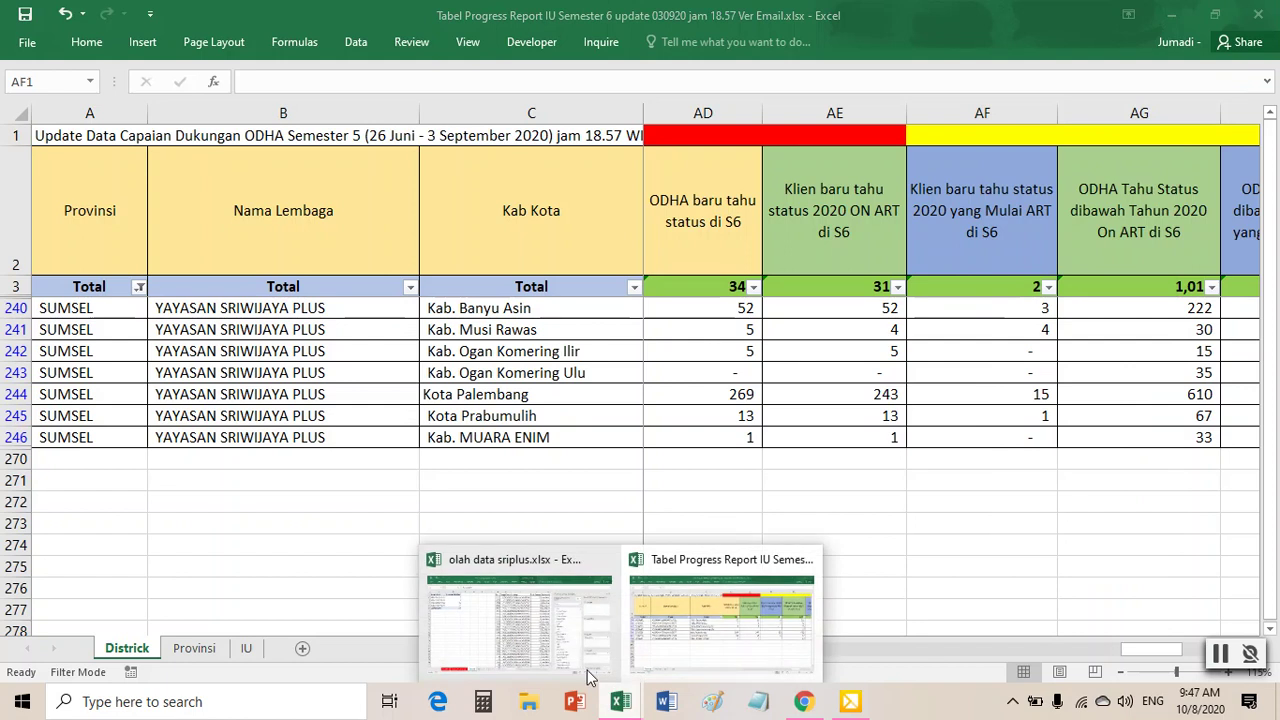
{"action": "left_click", "coordinate": [530, 645]}
{"action": "right_click", "coordinate": [295, 653]}
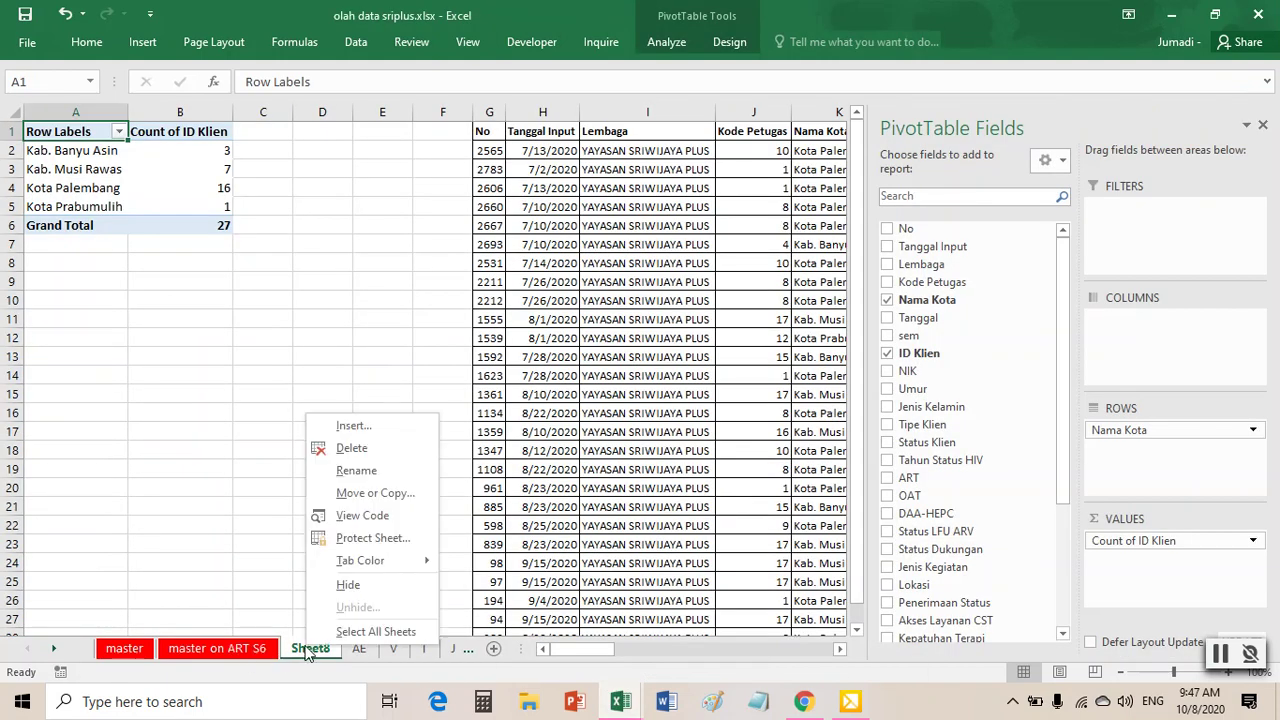
{"action": "left_click", "coordinate": [346, 470]}
{"action": "type", "text": "AF"}
{"action": "left_click", "coordinate": [598, 413]}
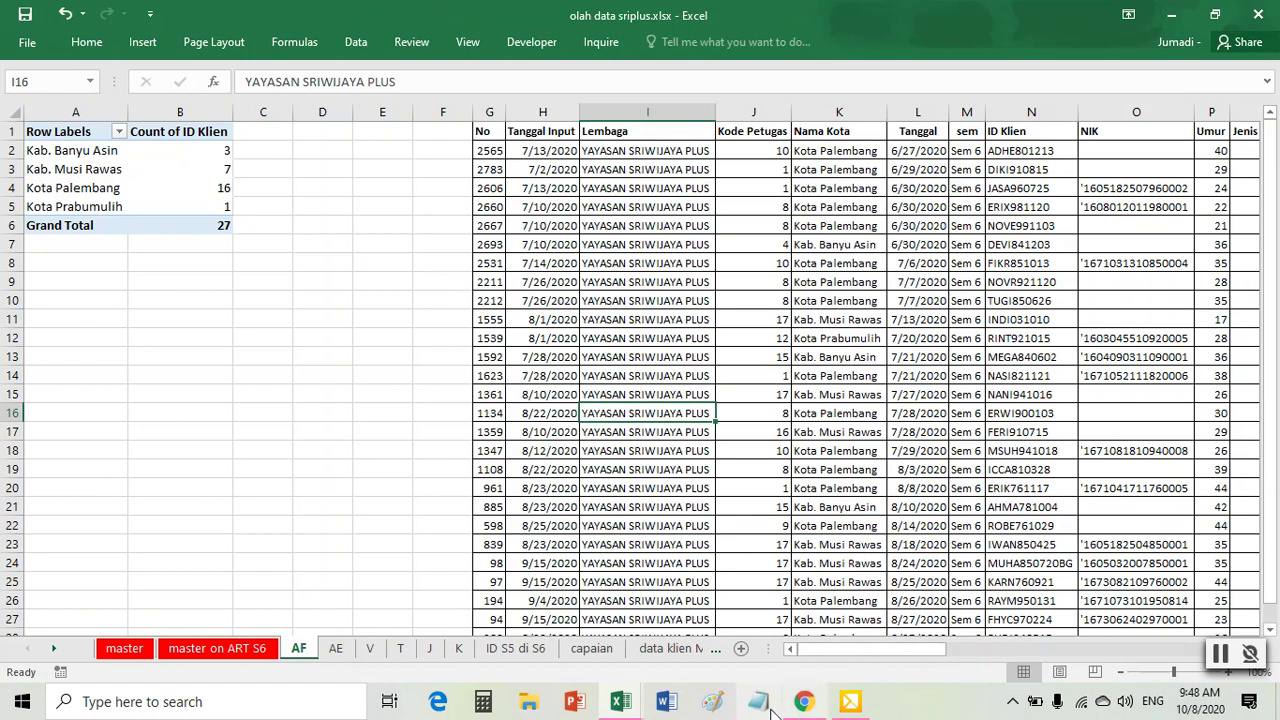
{"action": "left_click", "coordinate": [621, 704]}
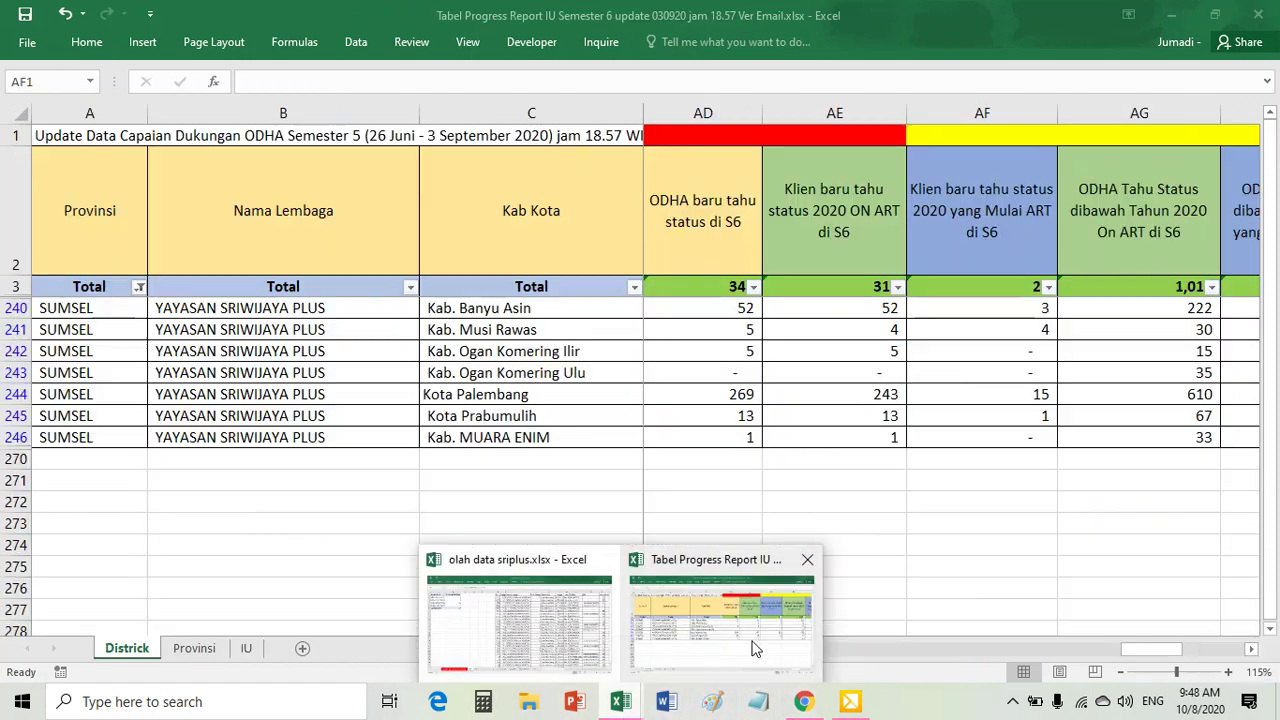
- Read the AF2 'Mulai ART di S6' heading in the progress report
{"action": "left_click", "coordinate": [752, 646]}
{"action": "left_click", "coordinate": [993, 197]}
{"action": "key", "text": "Right"}
{"action": "key", "text": "Right"}
{"action": "key", "text": "Right"}
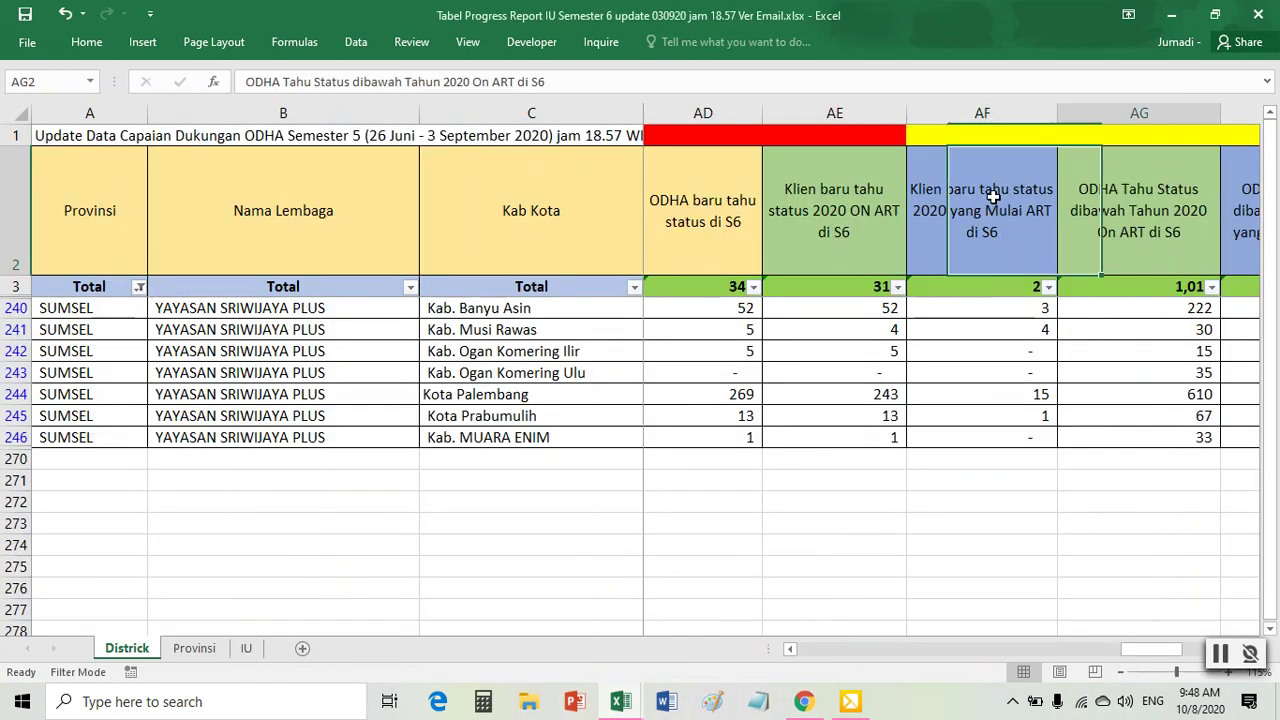
{"action": "key", "text": "Left"}
{"action": "key", "text": "Left"}
{"action": "key", "text": "Left"}
{"action": "key", "text": "Left"}
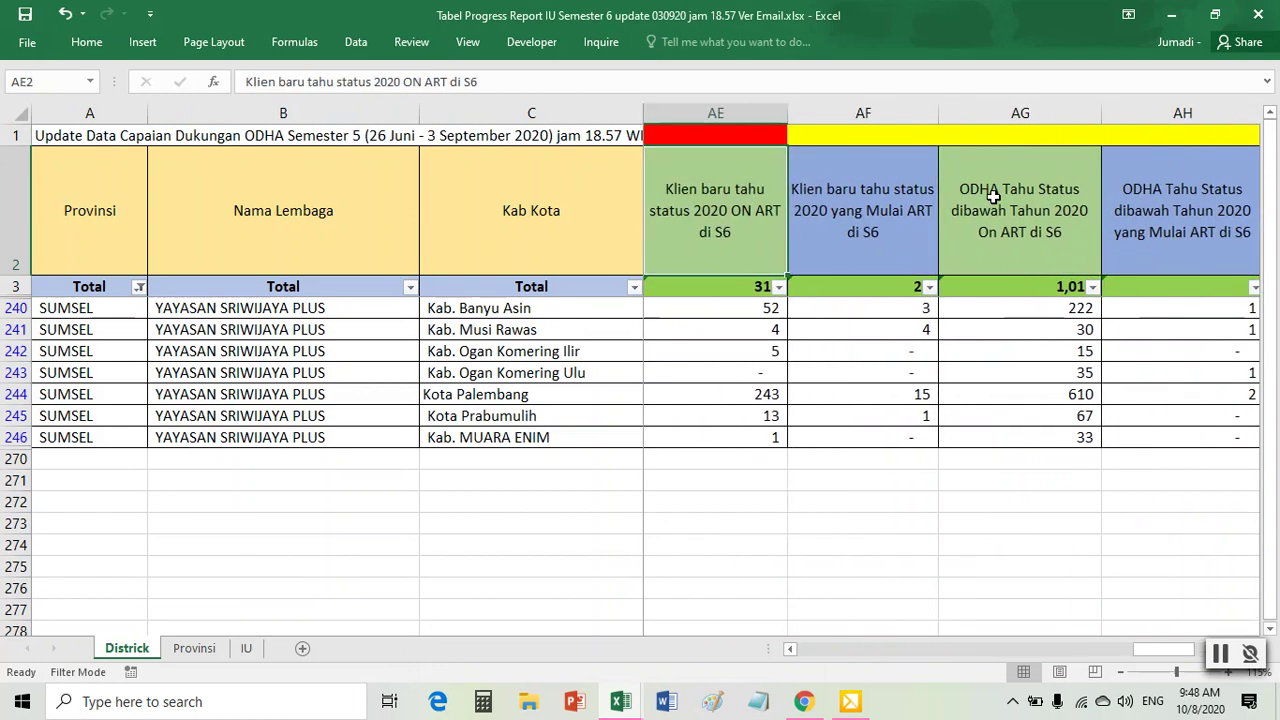
{"action": "left_click", "coordinate": [876, 214]}
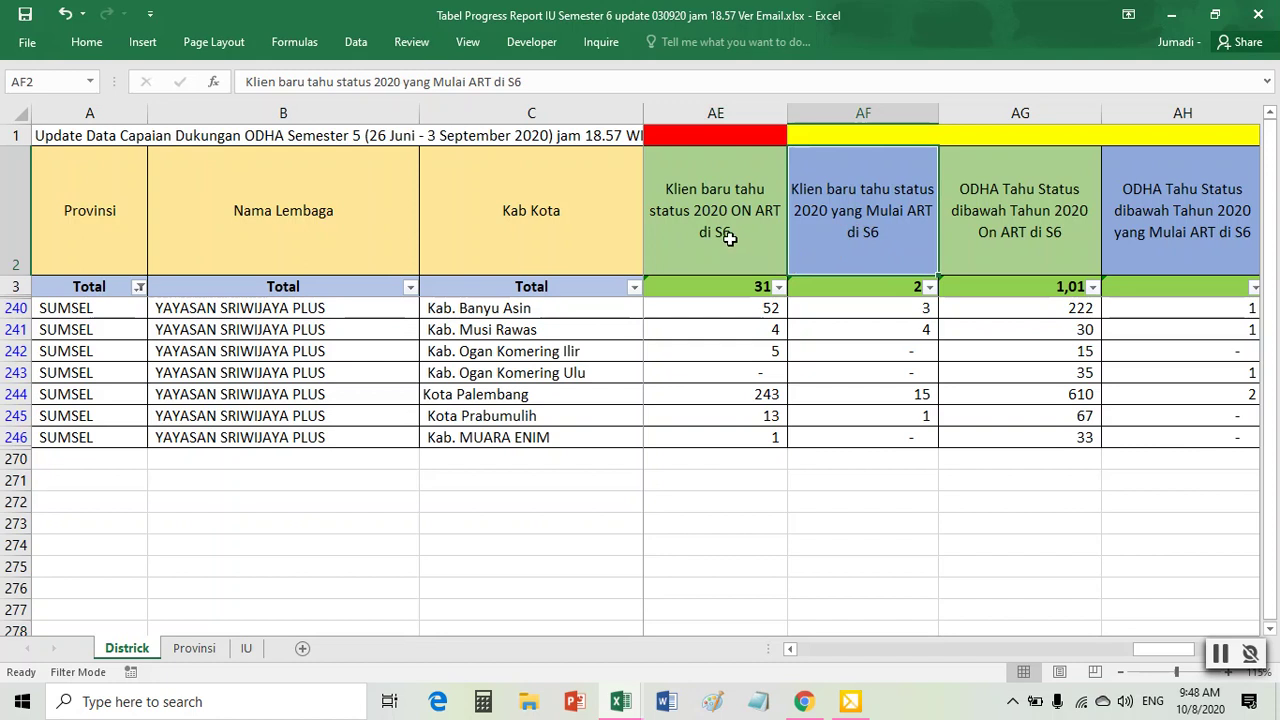
- Change cell AF1's fill from yellow to red
{"action": "left_click", "coordinate": [831, 134]}
{"action": "right_click", "coordinate": [836, 137]}
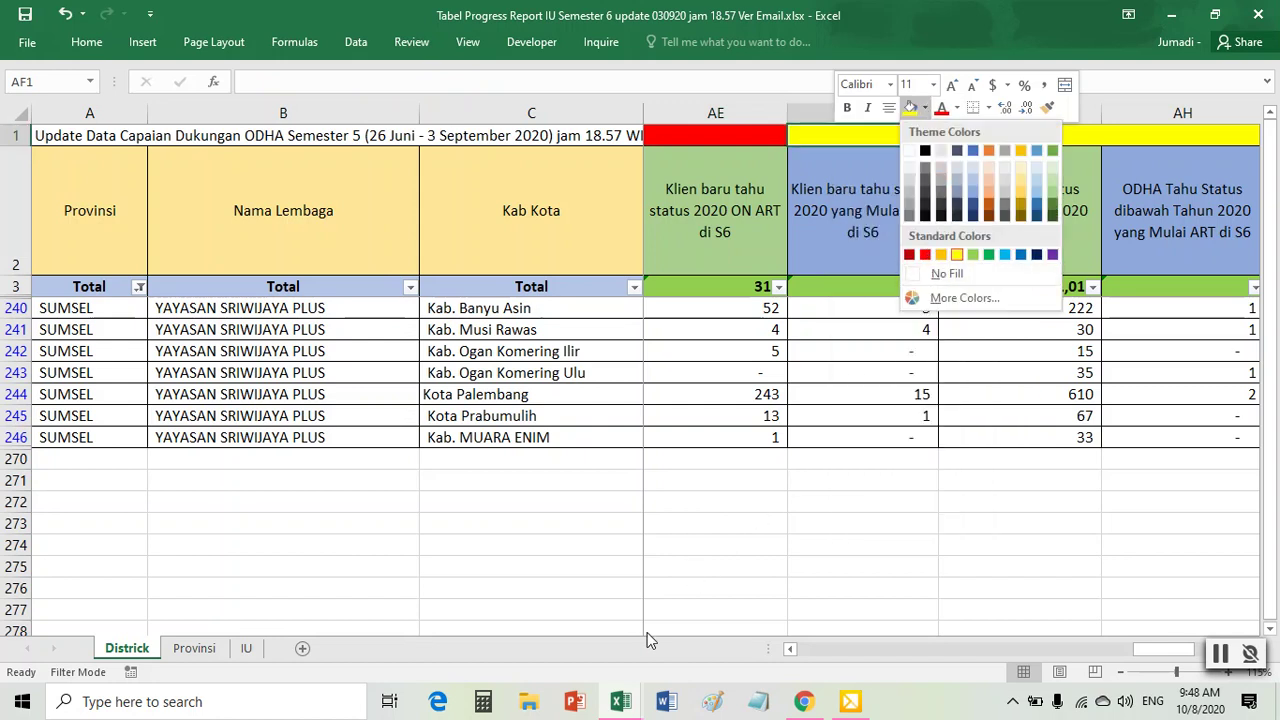
{"action": "left_click", "coordinate": [689, 509]}
{"action": "mouse_move", "coordinate": [620, 701]}
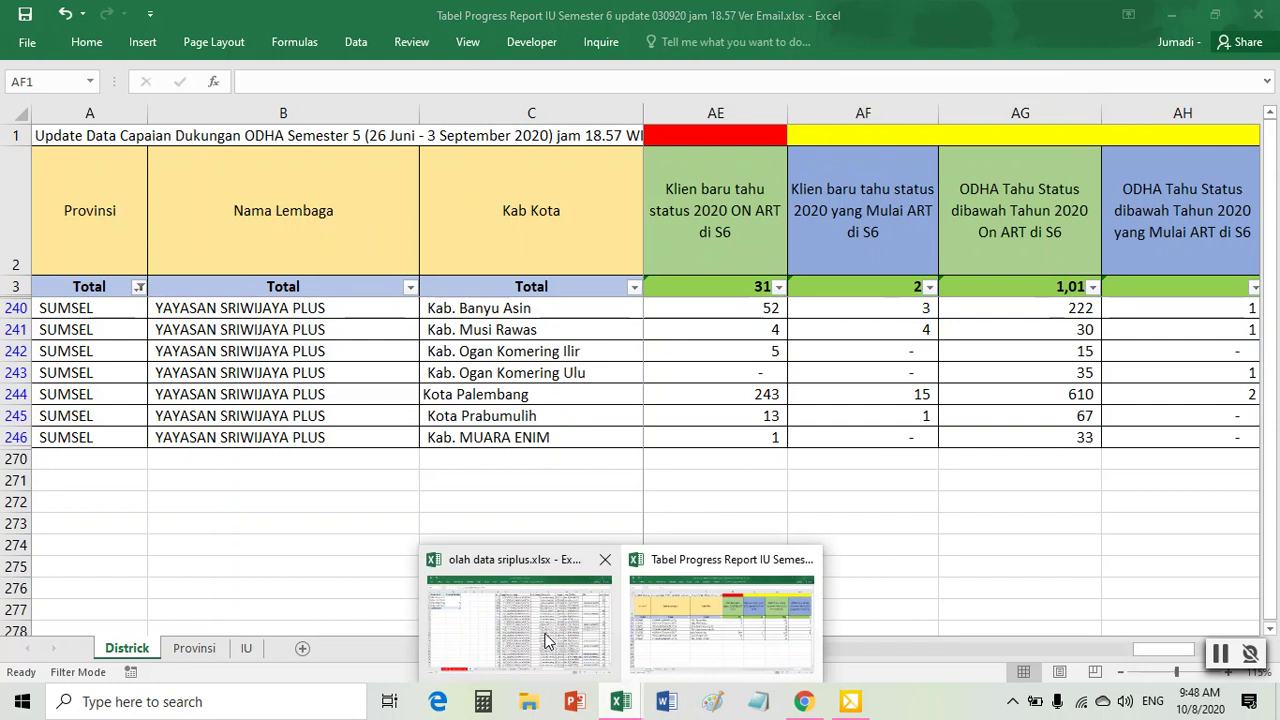
{"action": "mouse_move", "coordinate": [548, 640]}
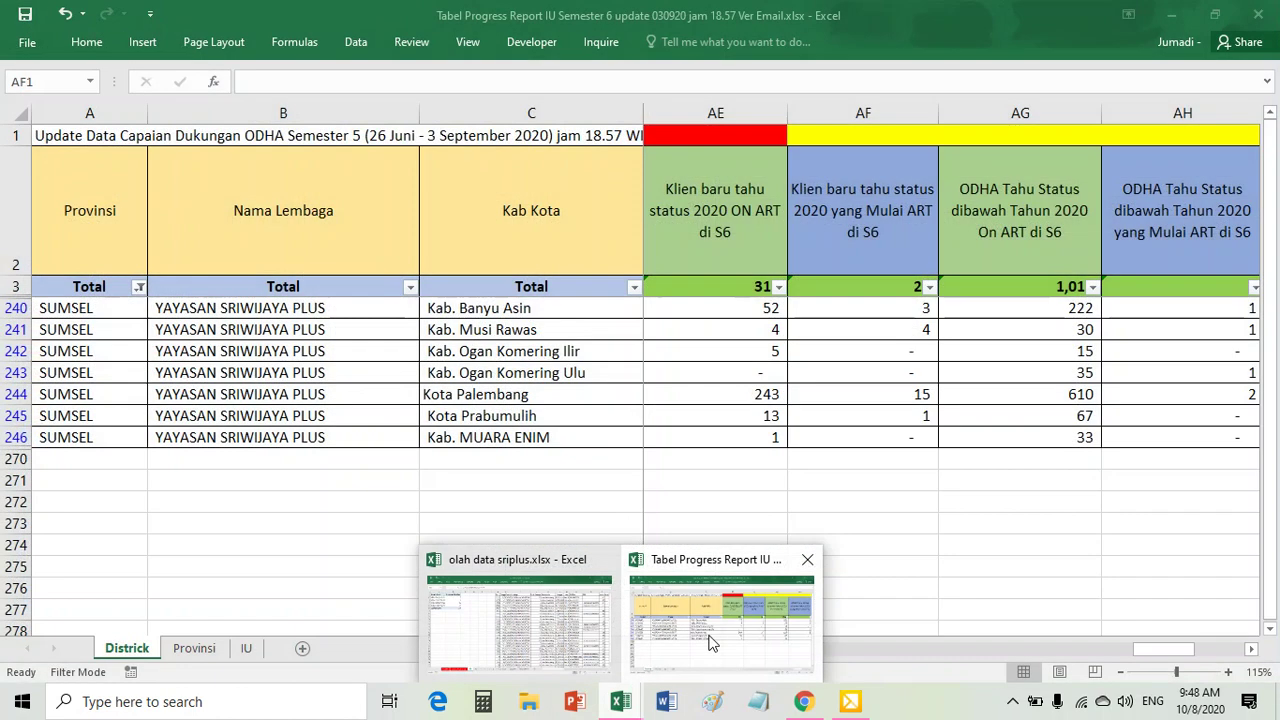
{"action": "left_click", "coordinate": [706, 640]}
{"action": "right_click", "coordinate": [894, 132]}
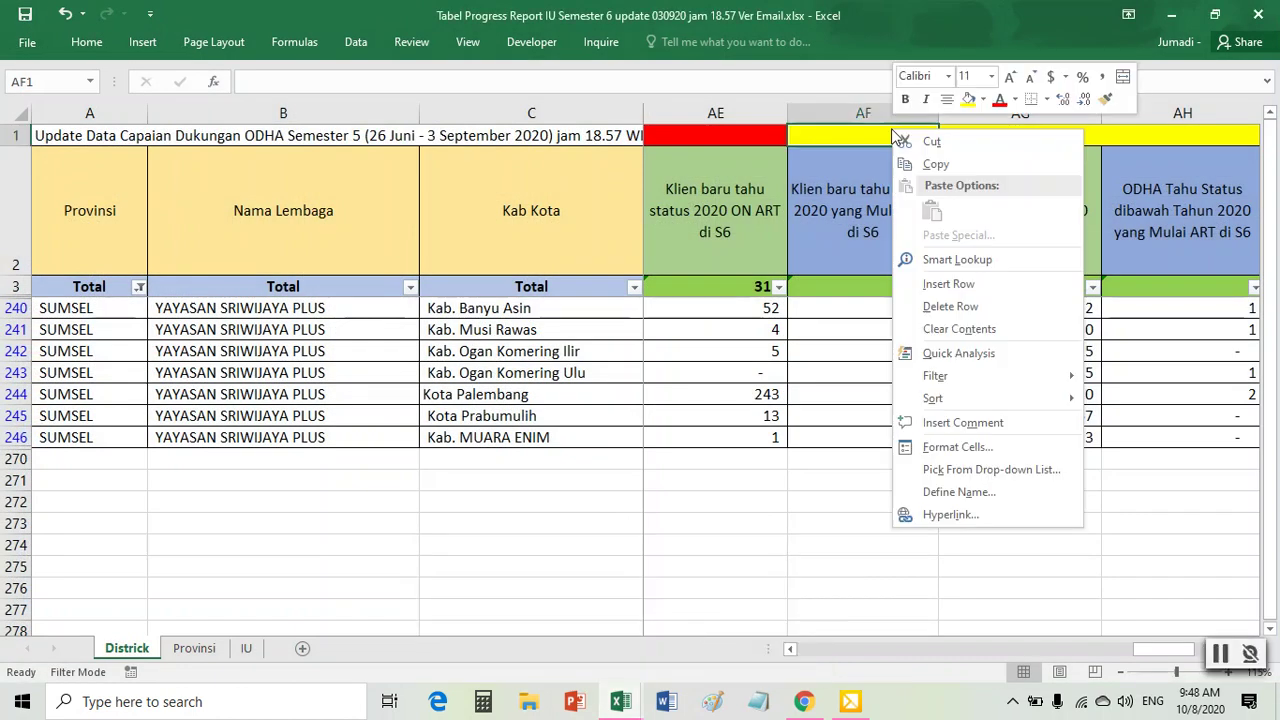
{"action": "left_click", "coordinate": [983, 103]}
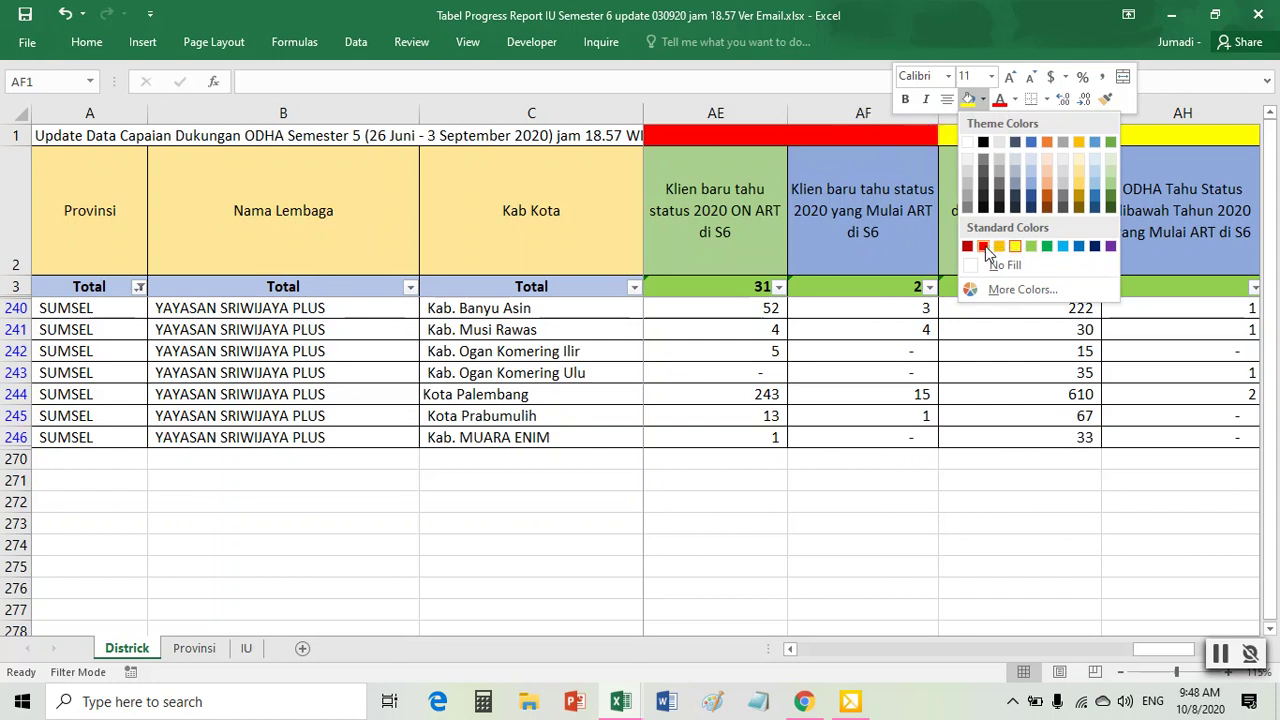
{"action": "left_click", "coordinate": [988, 252]}
{"action": "left_click", "coordinate": [1095, 190]}
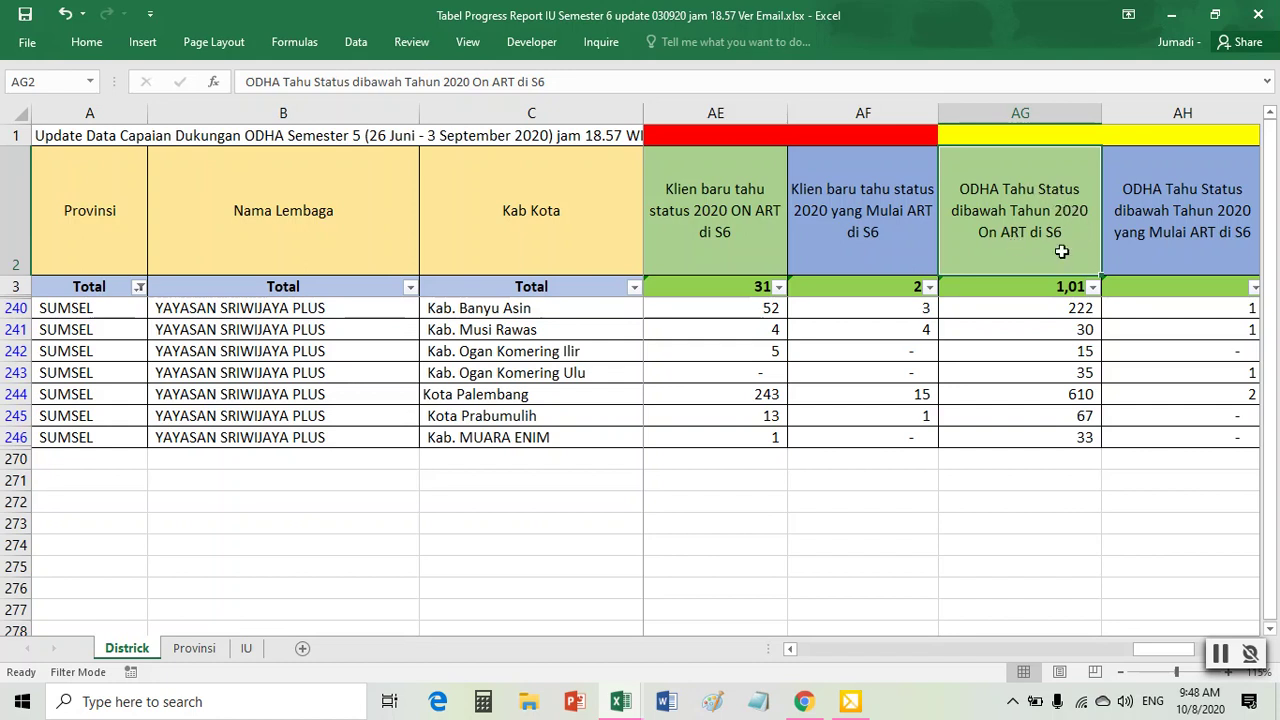
{"action": "mouse_move", "coordinate": [620, 701]}
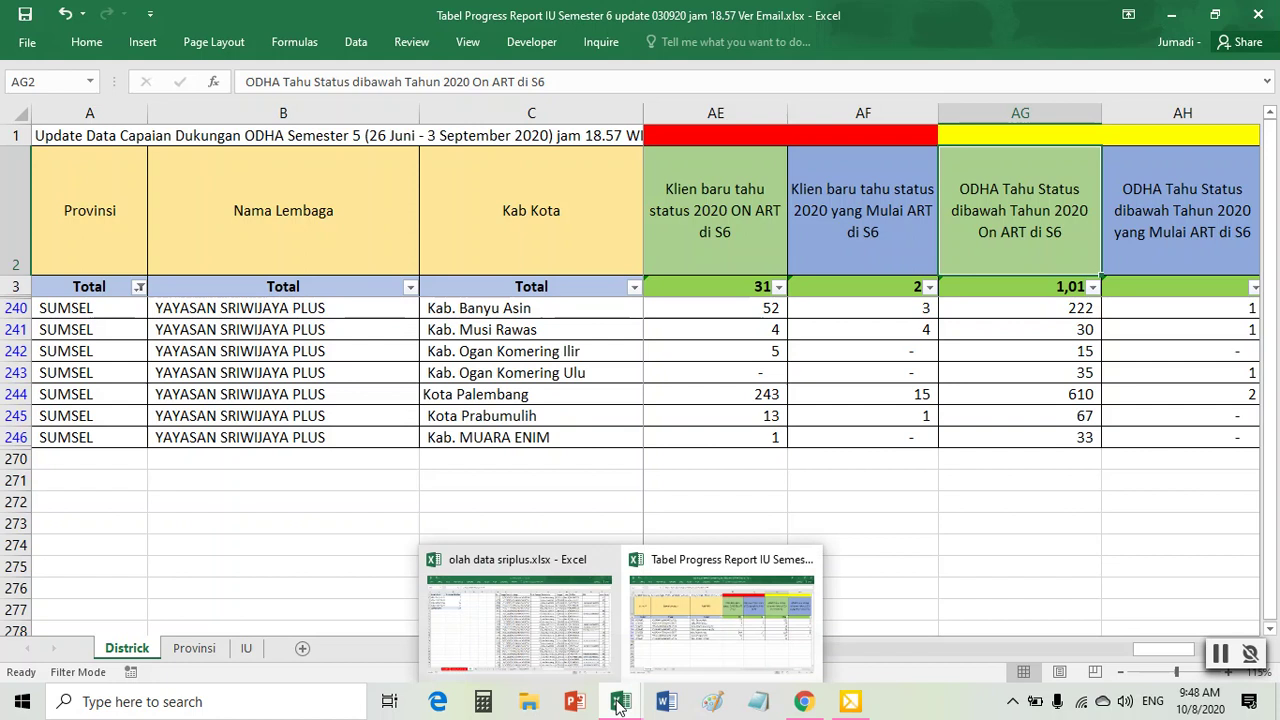
{"action": "left_click", "coordinate": [512, 627]}
- On master on ART S6, reset the filters by toggling Data > Filter off and on
{"action": "left_click", "coordinate": [208, 648]}
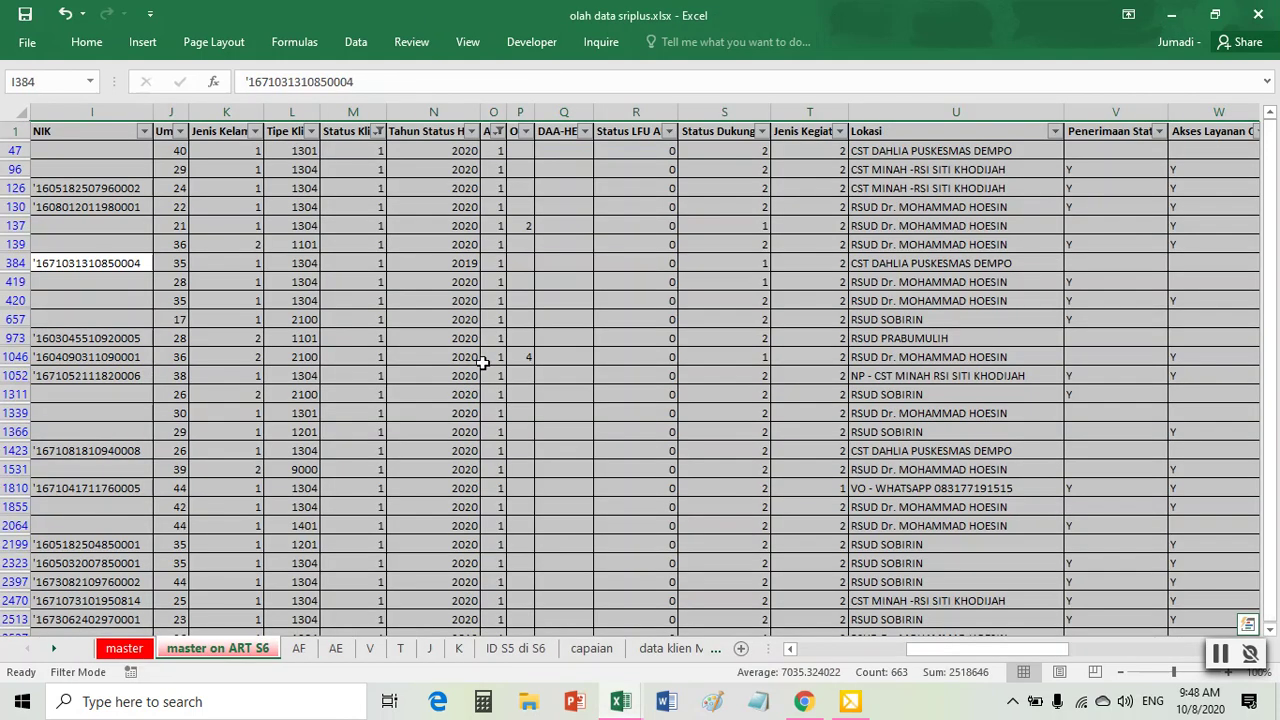
{"action": "left_click", "coordinate": [355, 41]}
{"action": "left_click", "coordinate": [620, 97]}
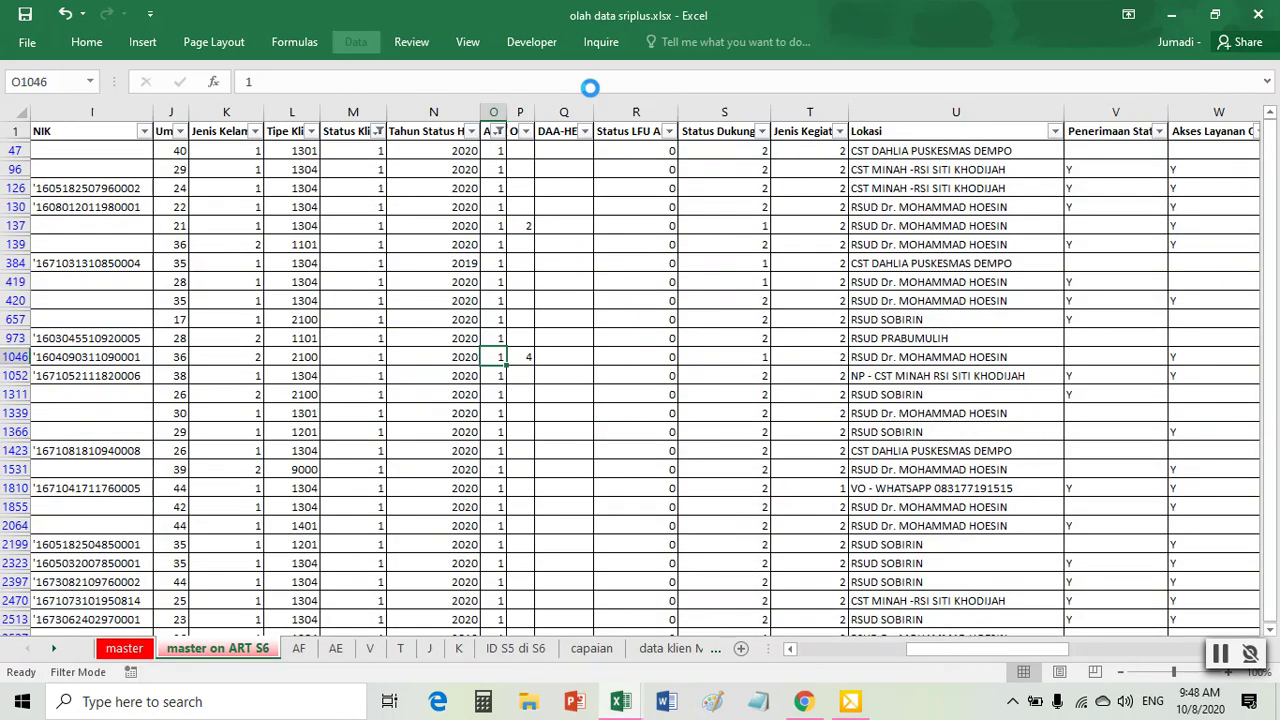
{"action": "left_click", "coordinate": [355, 41]}
{"action": "left_click", "coordinate": [620, 95]}
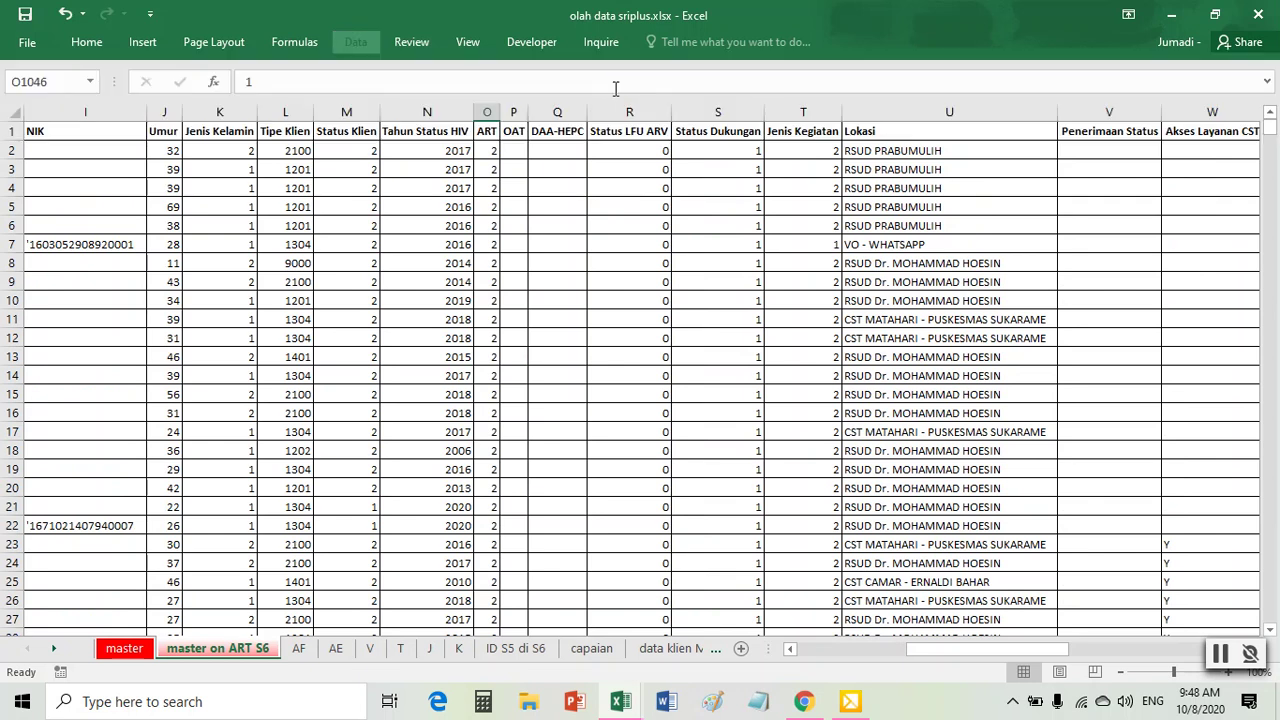
{"action": "scroll", "coordinate": [622, 263], "scroll_direction": "left", "scroll_amount": 3}
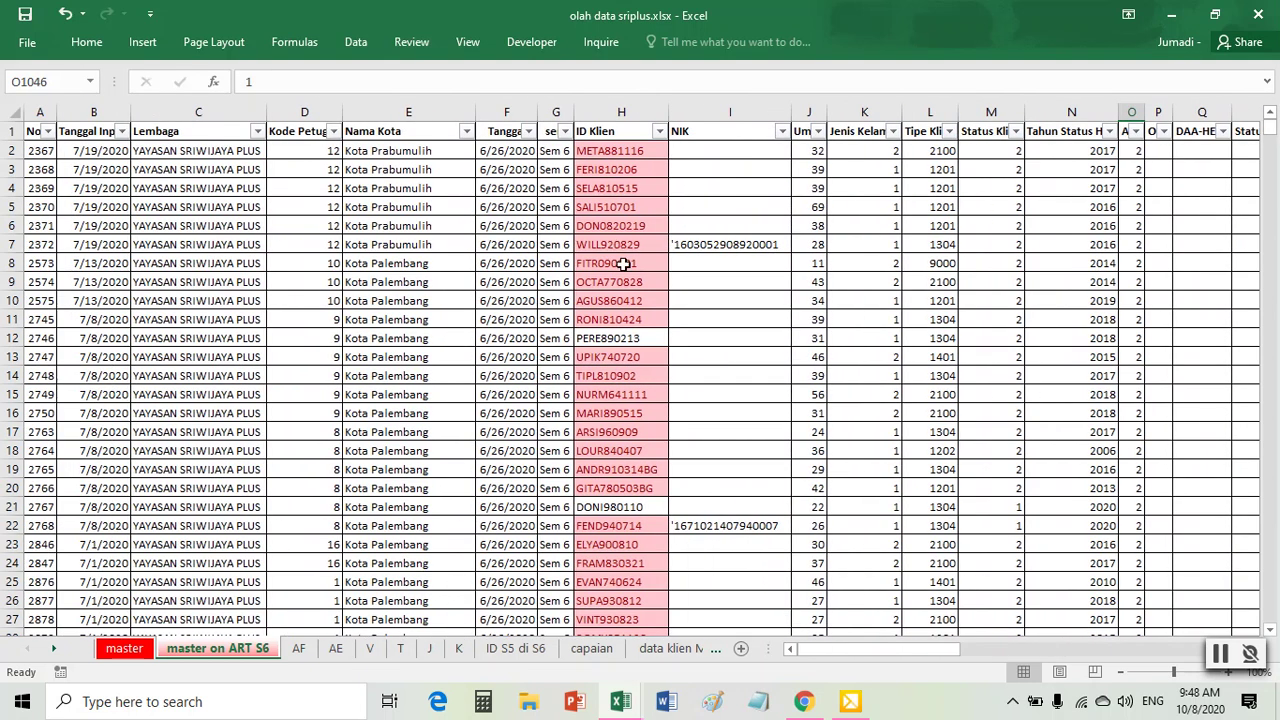
- Filter Status Klien to 2 only (2039 of 2723 records) and select the whole table
{"action": "left_click", "coordinate": [1015, 131]}
{"action": "left_click", "coordinate": [827, 330]}
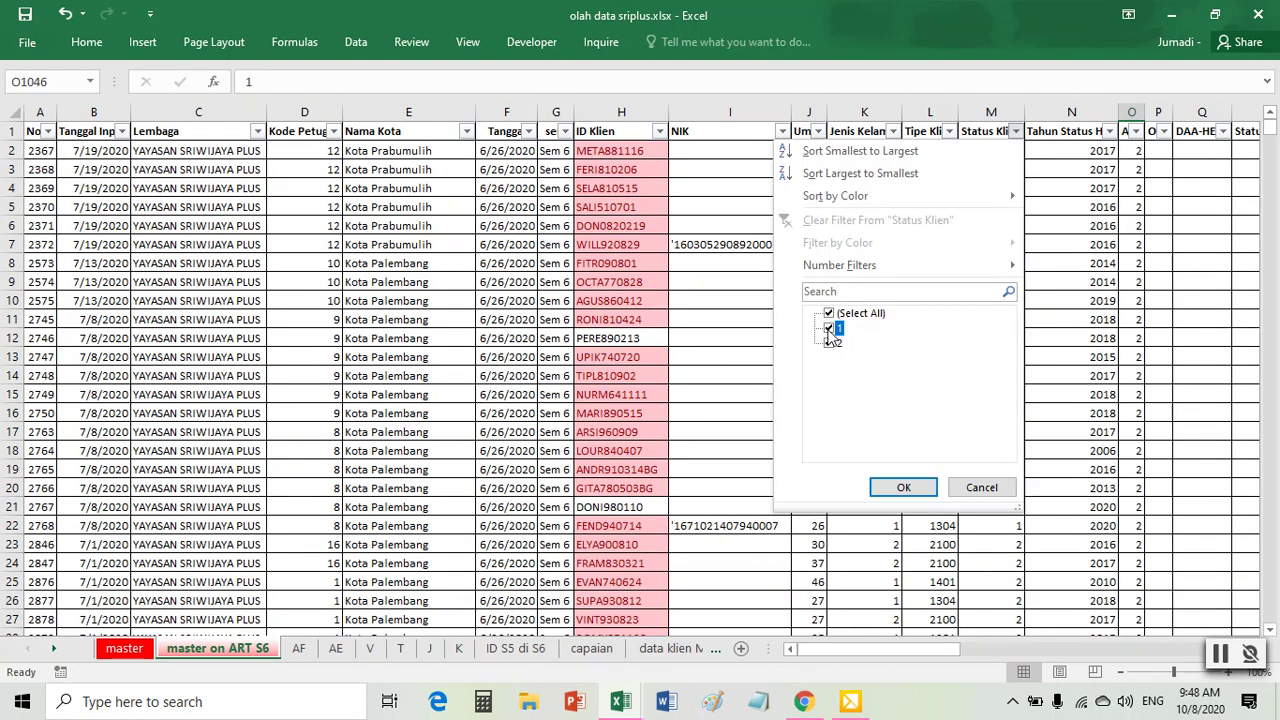
{"action": "left_click", "coordinate": [903, 487]}
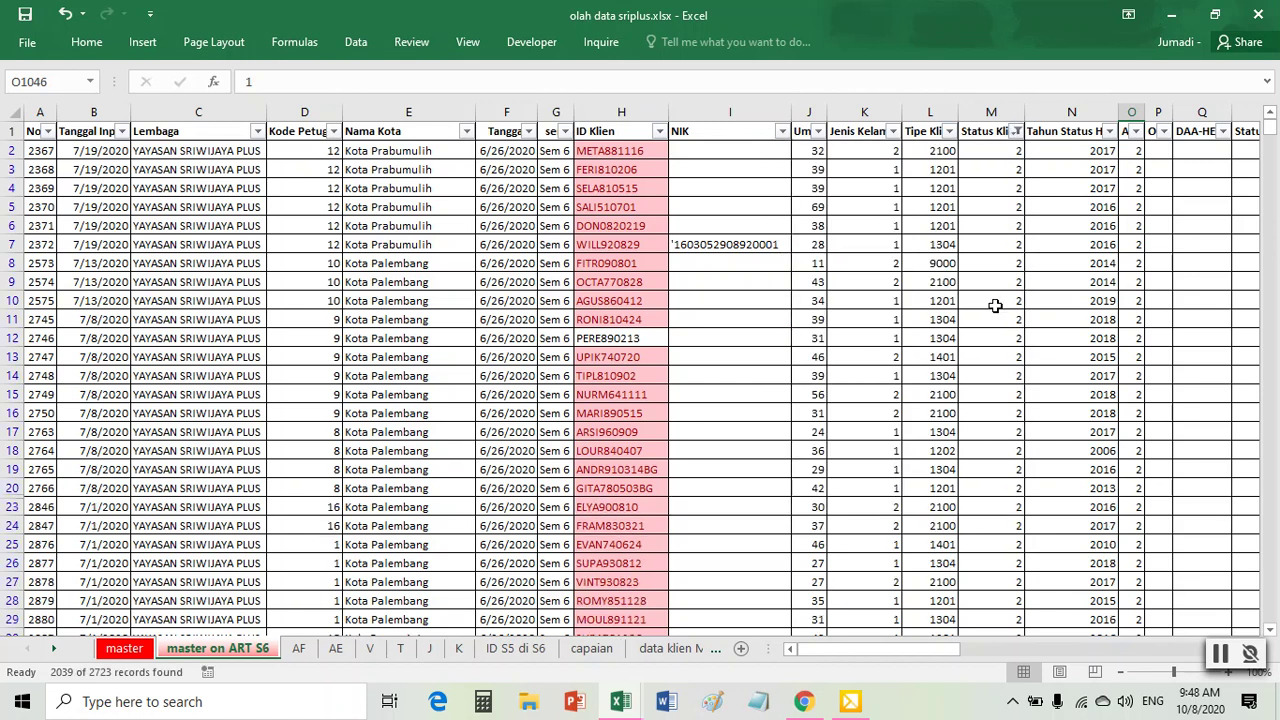
{"action": "left_click", "coordinate": [1137, 131]}
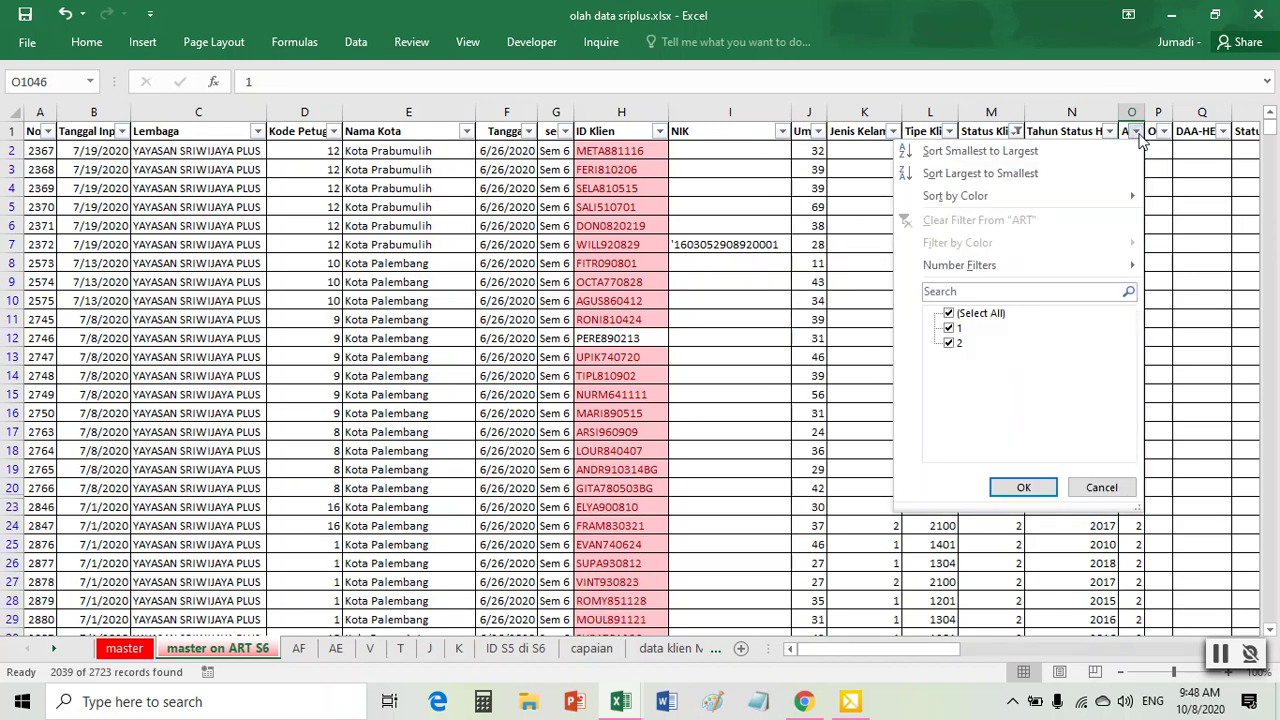
{"action": "left_click", "coordinate": [1138, 133]}
{"action": "left_click", "coordinate": [418, 300]}
{"action": "key", "text": "ctrl+a"}
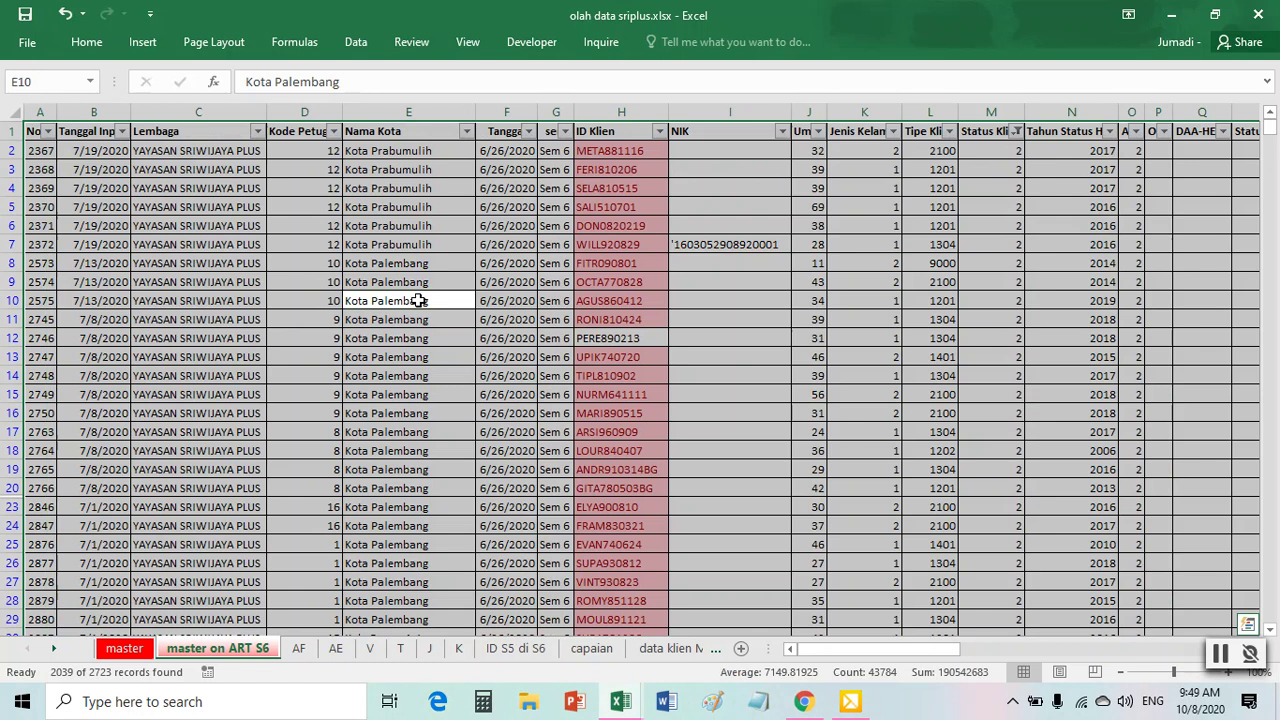
{"action": "right_click", "coordinate": [407, 262]}
- Paste the copied Status Klien 2 records into a new Sheet9 and auto-fit the columns
{"action": "left_click", "coordinate": [430, 299]}
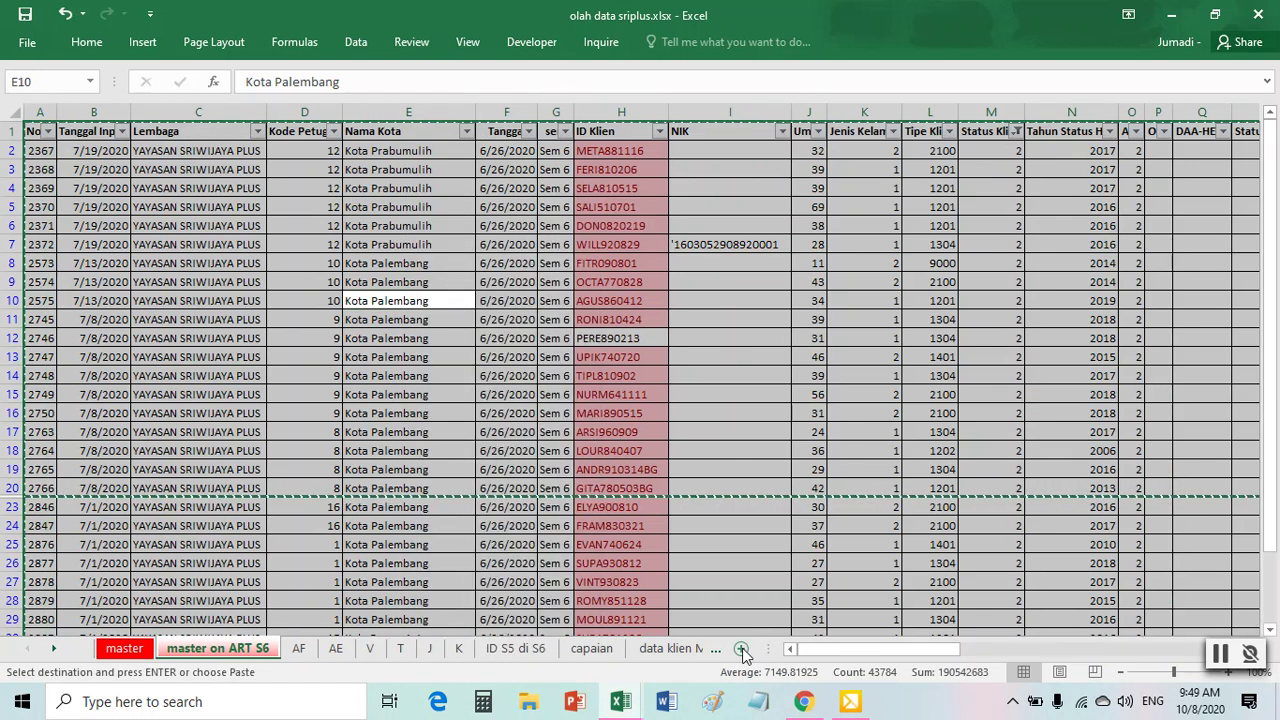
{"action": "left_click", "coordinate": [741, 649]}
{"action": "key", "text": "Return"}
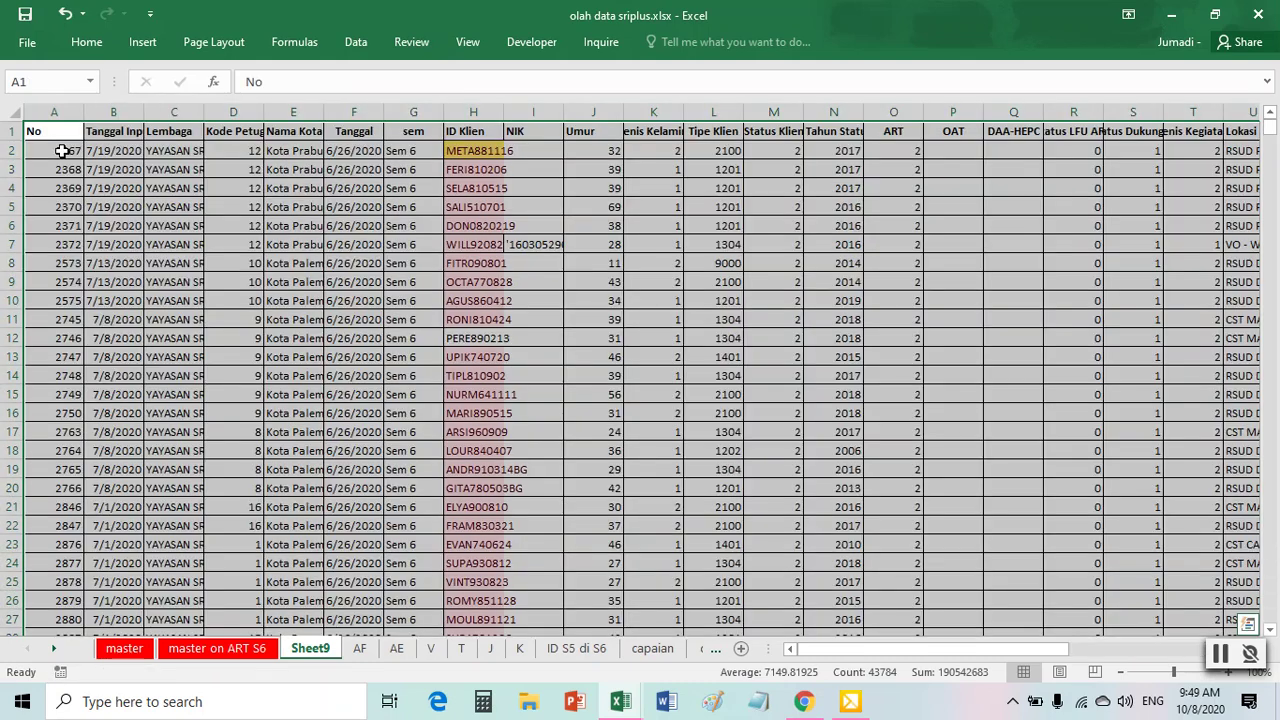
{"action": "left_click", "coordinate": [14, 112]}
{"action": "double_click", "coordinate": [84, 112]}
{"action": "left_click", "coordinate": [300, 225]}
- Remove duplicate rows on ID Klien only, leaving 1021 unique clients
{"action": "left_click", "coordinate": [355, 41]}
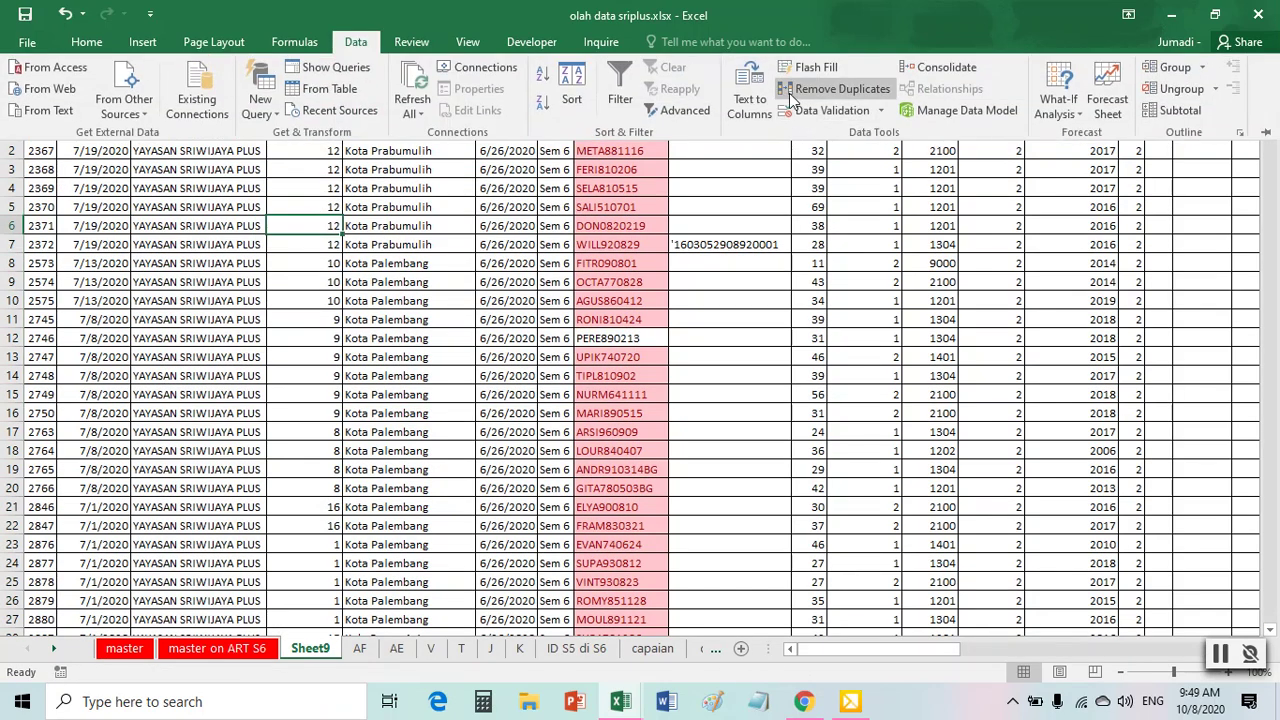
{"action": "left_click", "coordinate": [807, 88]}
{"action": "left_click", "coordinate": [535, 284]}
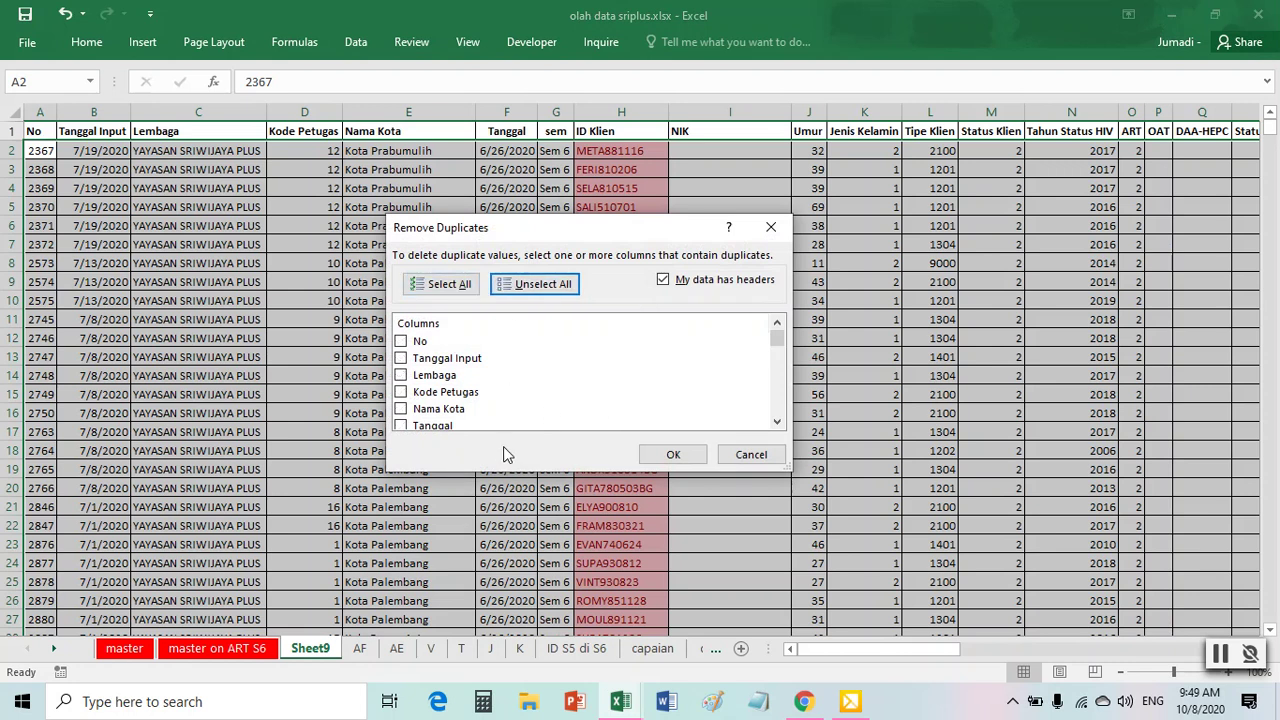
{"action": "scroll", "coordinate": [487, 424], "scroll_direction": "down", "scroll_amount": 2}
{"action": "left_click", "coordinate": [400, 369]}
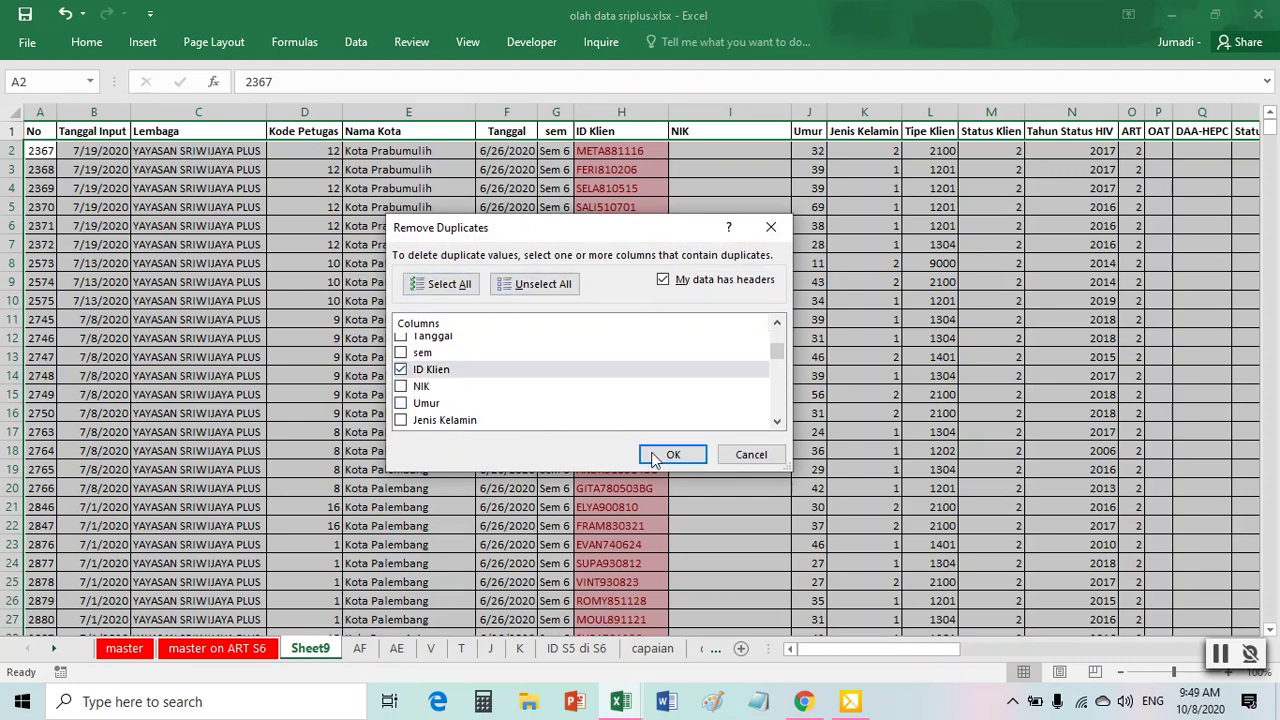
{"action": "left_click", "coordinate": [676, 455]}
{"action": "left_click", "coordinate": [650, 400]}
{"action": "left_click", "coordinate": [408, 300]}
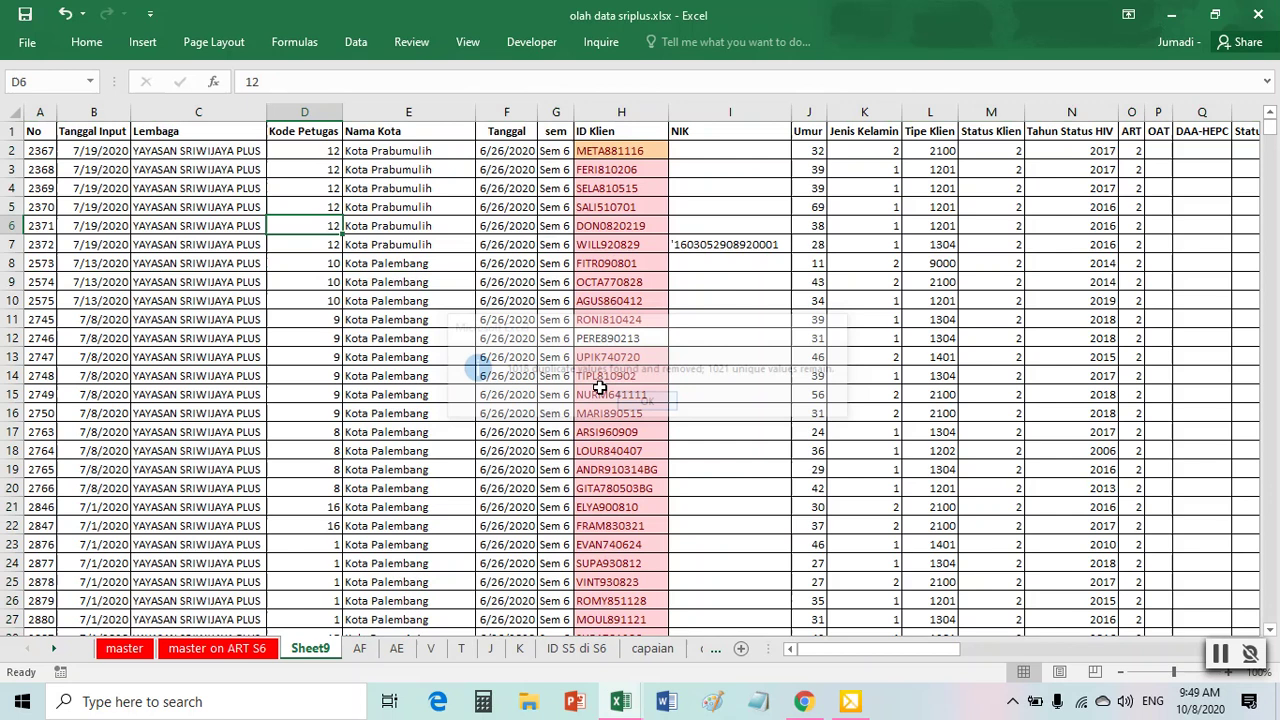
{"action": "left_click_drag", "start_coordinate": [37, 108], "coordinate": [546, 103]}
- Insert seven blank columns A–G before the Sheet9 data
{"action": "right_click", "coordinate": [548, 114]}
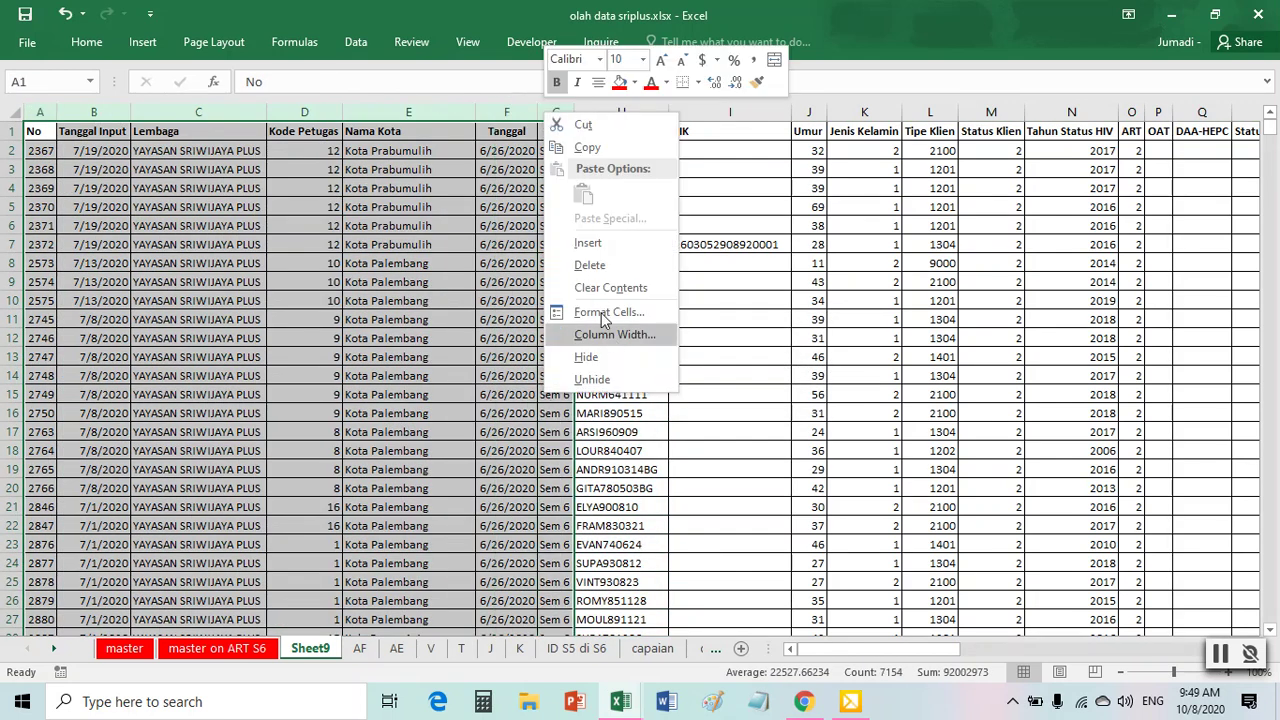
{"action": "left_click", "coordinate": [588, 243]}
{"action": "left_click", "coordinate": [540, 291]}
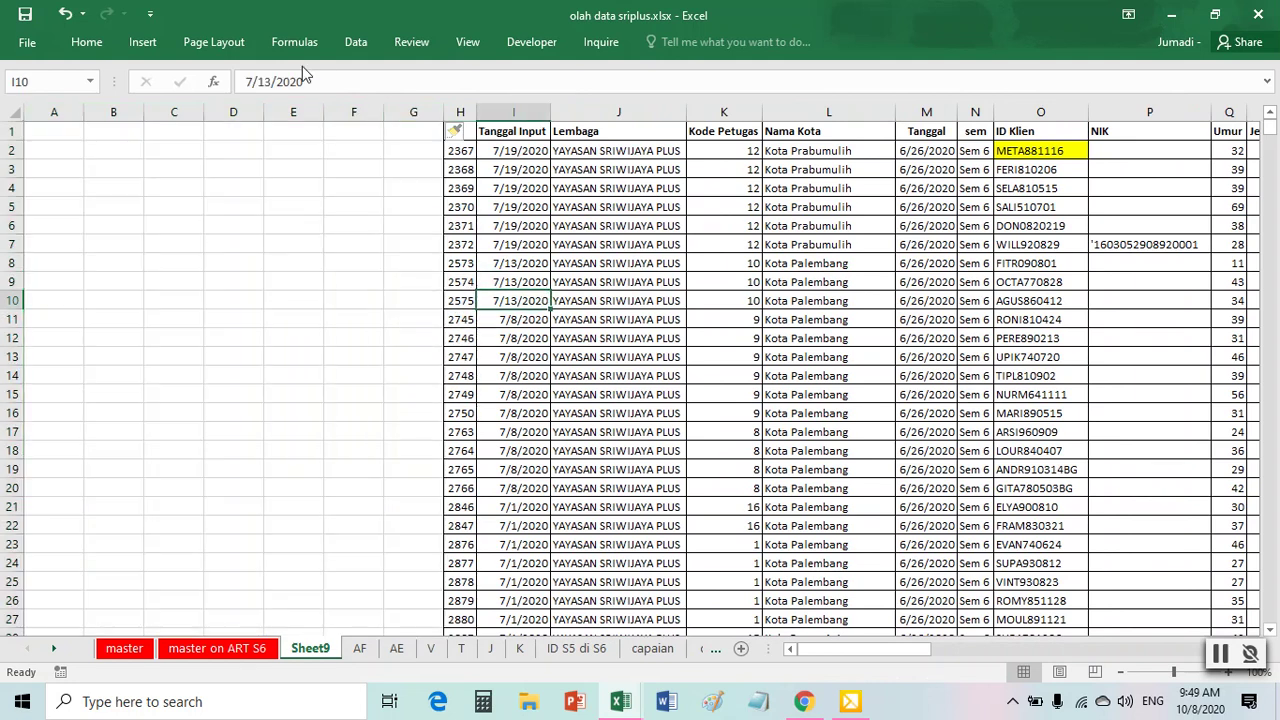
- Build a PivotTable at Sheet9!A1 counting ID Klien by Nama Kota, totalling 1021
{"action": "left_click", "coordinate": [142, 42]}
{"action": "left_click", "coordinate": [32, 88]}
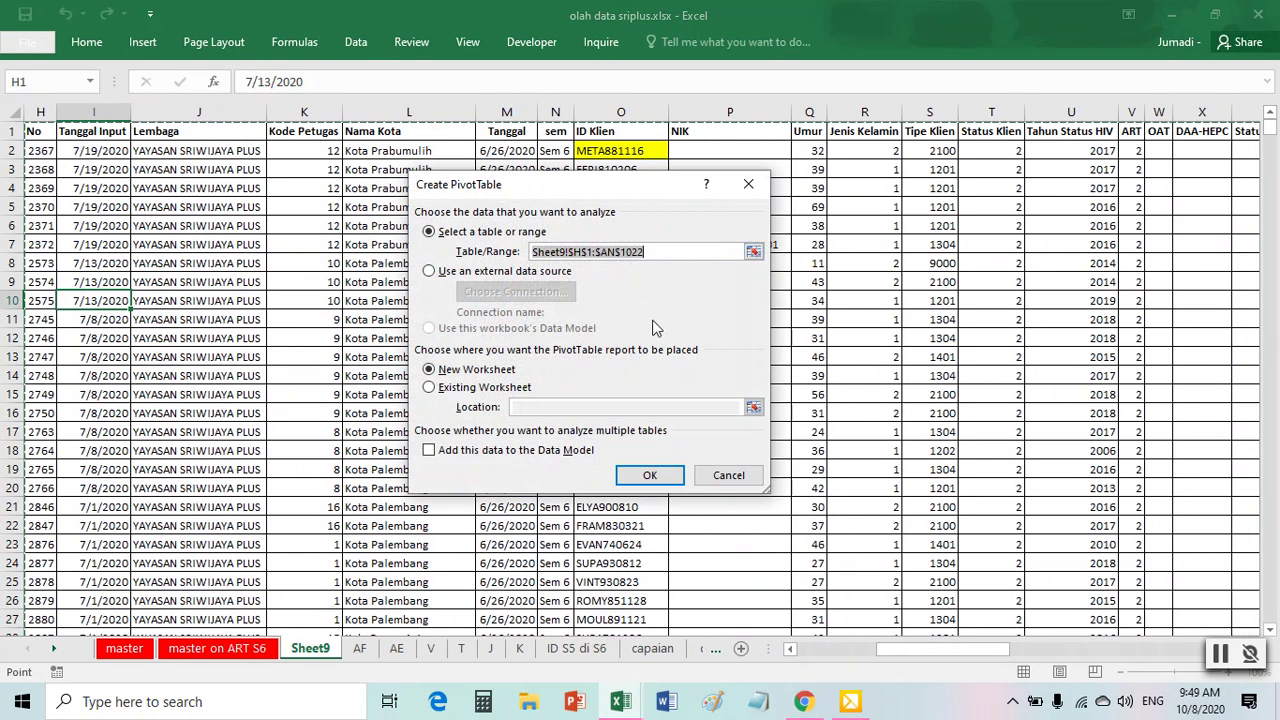
{"action": "left_click", "coordinate": [484, 387]}
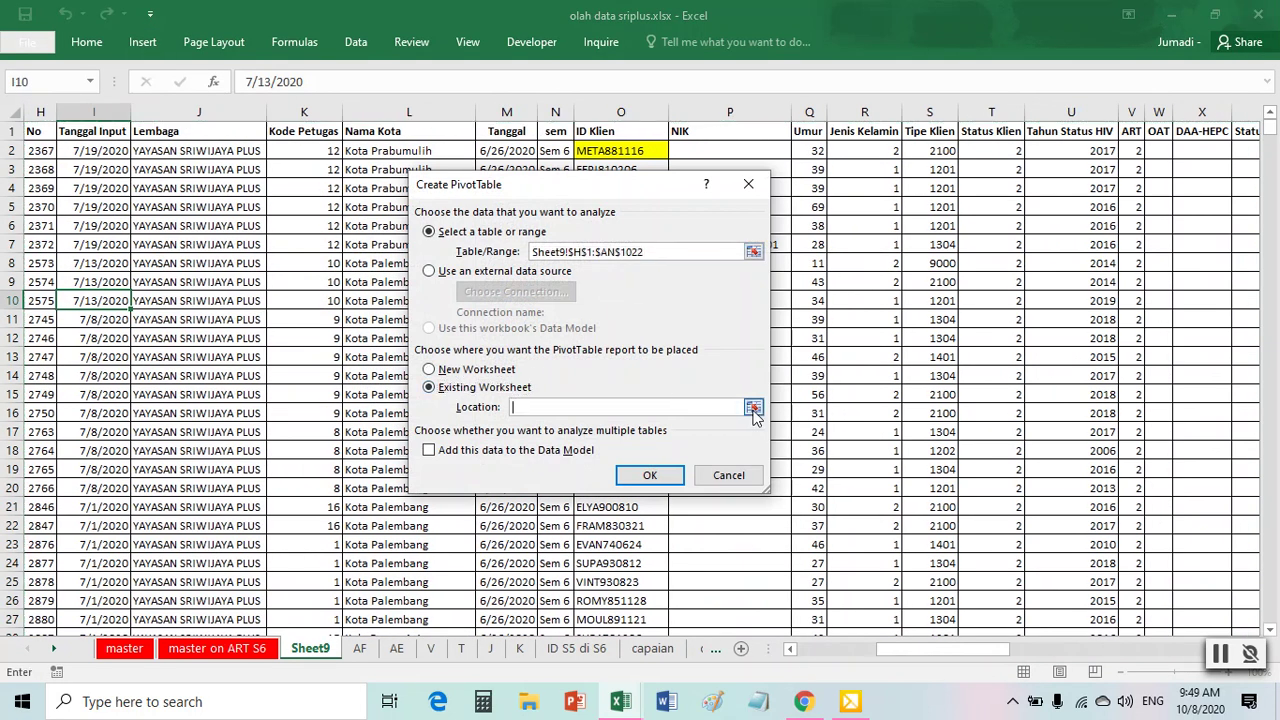
{"action": "left_click", "coordinate": [753, 407]}
{"action": "left_click_drag", "start_coordinate": [984, 651], "coordinate": [887, 652]}
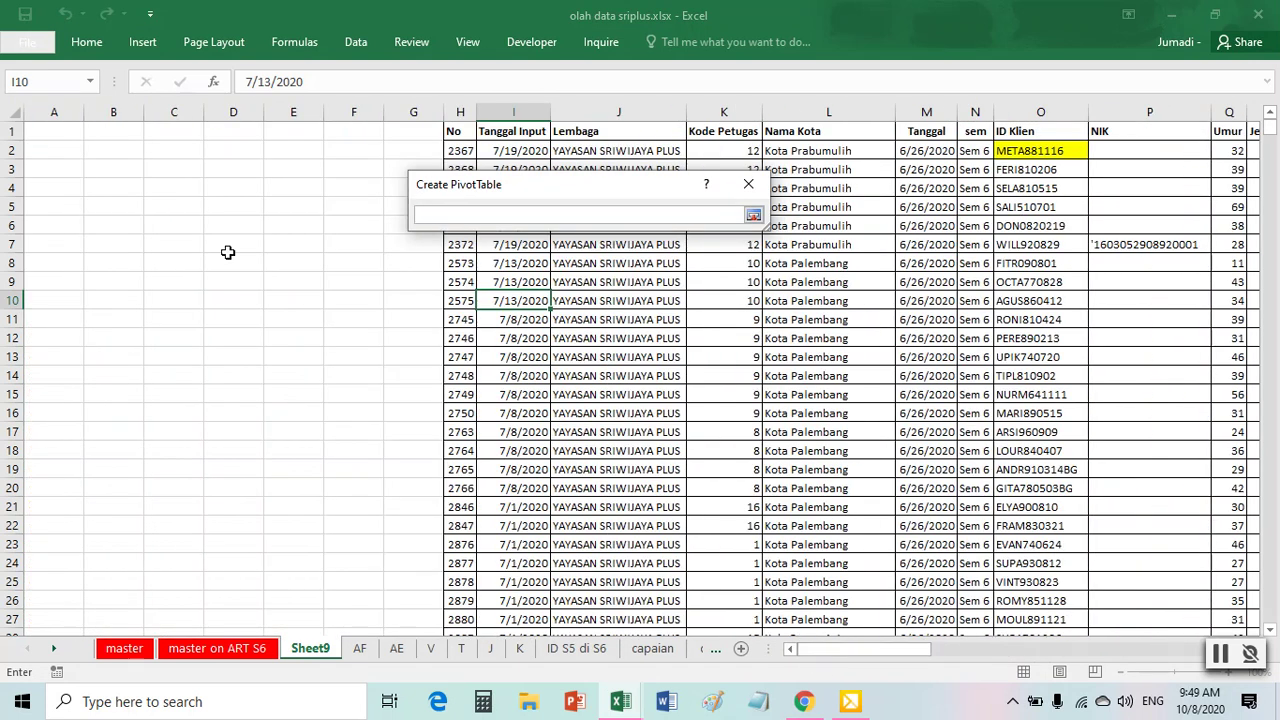
{"action": "left_click", "coordinate": [58, 132]}
{"action": "left_click", "coordinate": [753, 216]}
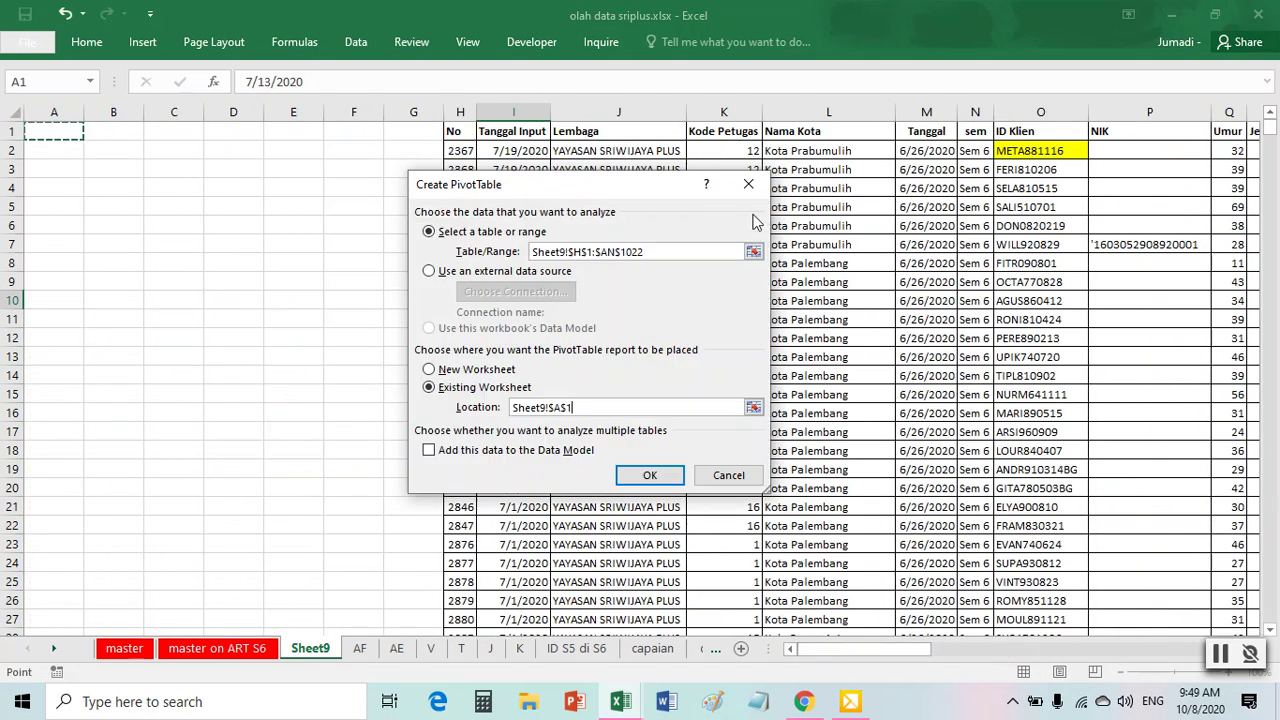
{"action": "left_click", "coordinate": [655, 474]}
{"action": "left_click_drag", "start_coordinate": [922, 354], "coordinate": [1118, 548]}
{"action": "left_click_drag", "start_coordinate": [925, 300], "coordinate": [1105, 432]}
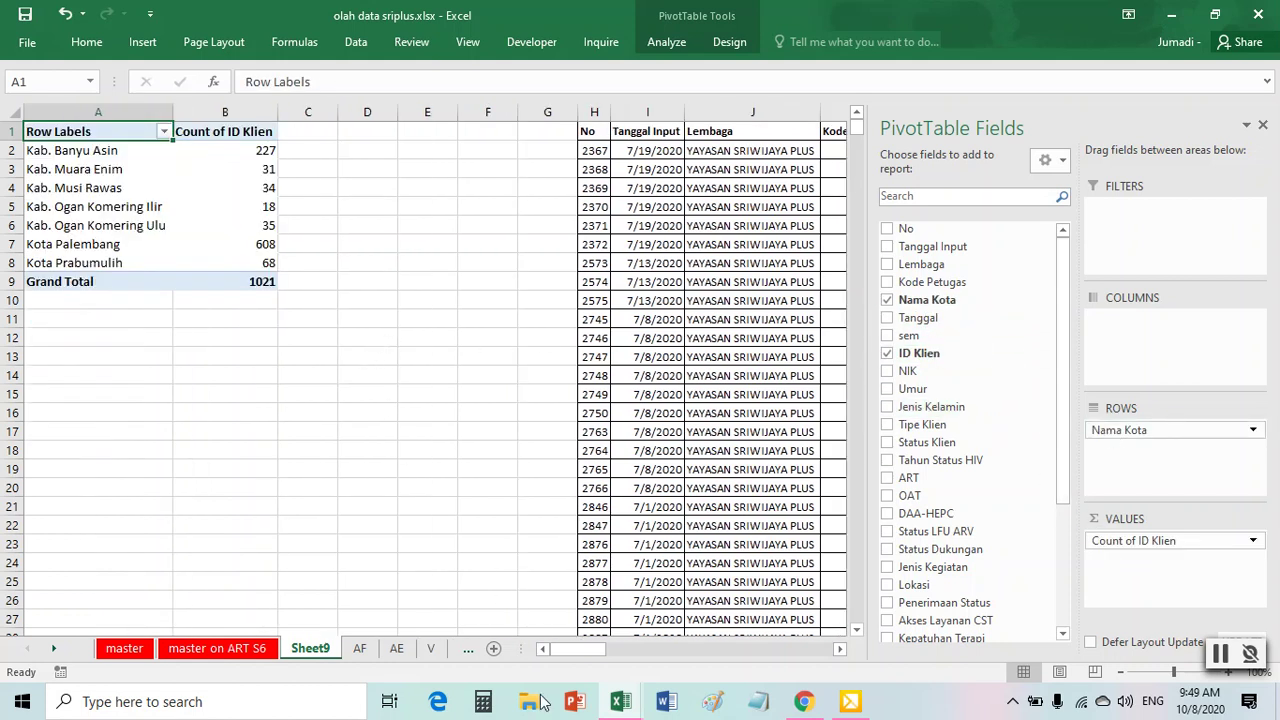
- Check the report's city totals in column AG and fill header cell AG1 red
{"action": "mouse_move", "coordinate": [621, 705]}
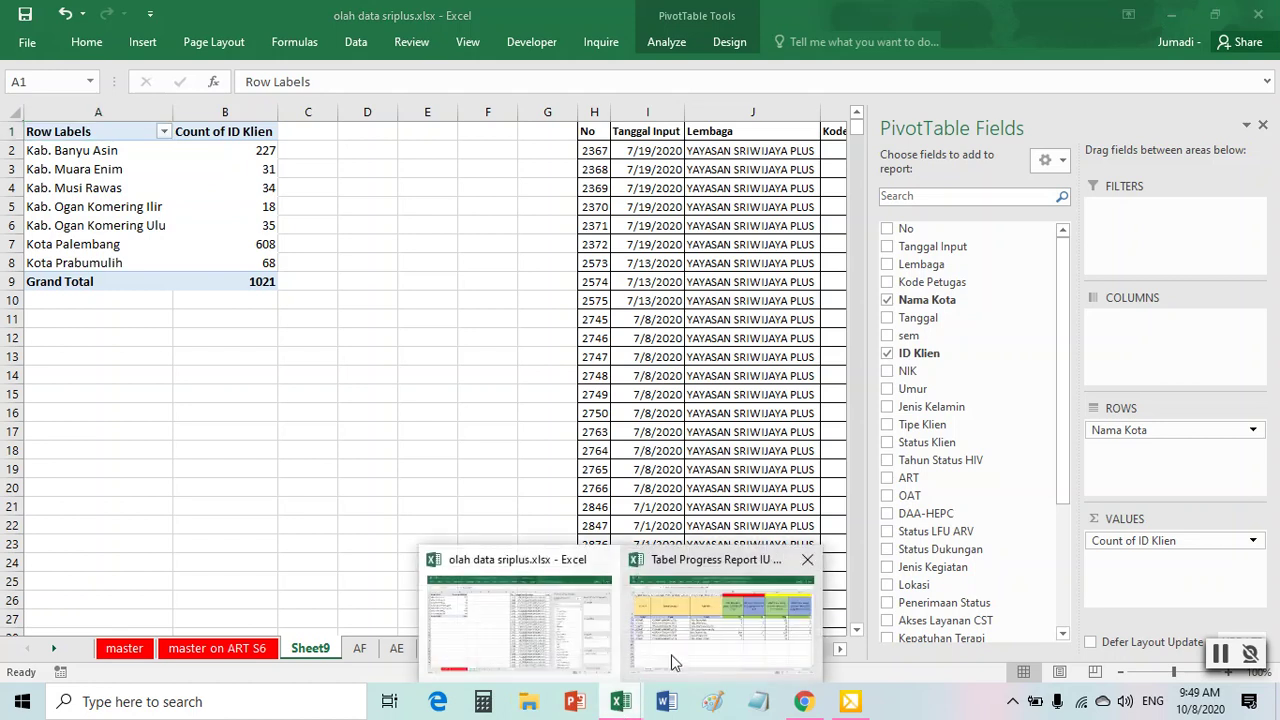
{"action": "left_click", "coordinate": [686, 630]}
{"action": "left_click_drag", "start_coordinate": [1006, 310], "coordinate": [1038, 437]}
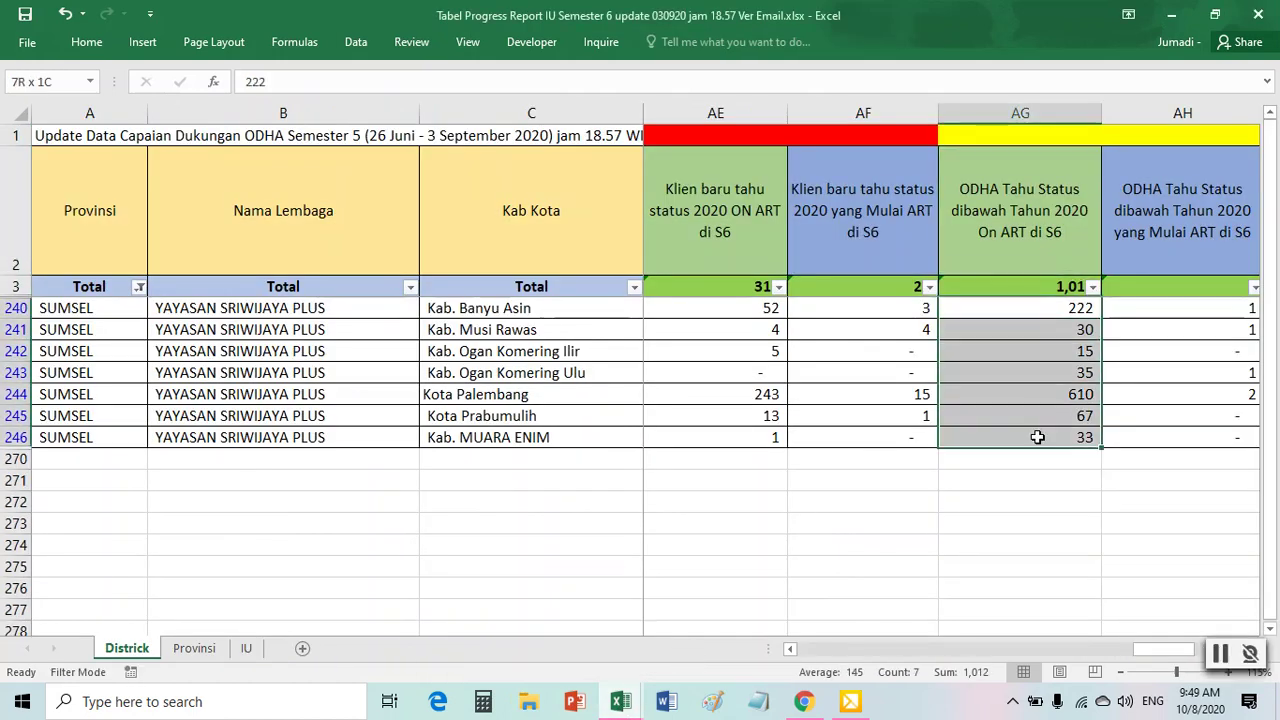
{"action": "left_click", "coordinate": [1019, 135]}
{"action": "right_click", "coordinate": [1018, 136]}
{"action": "left_click", "coordinate": [1093, 105]}
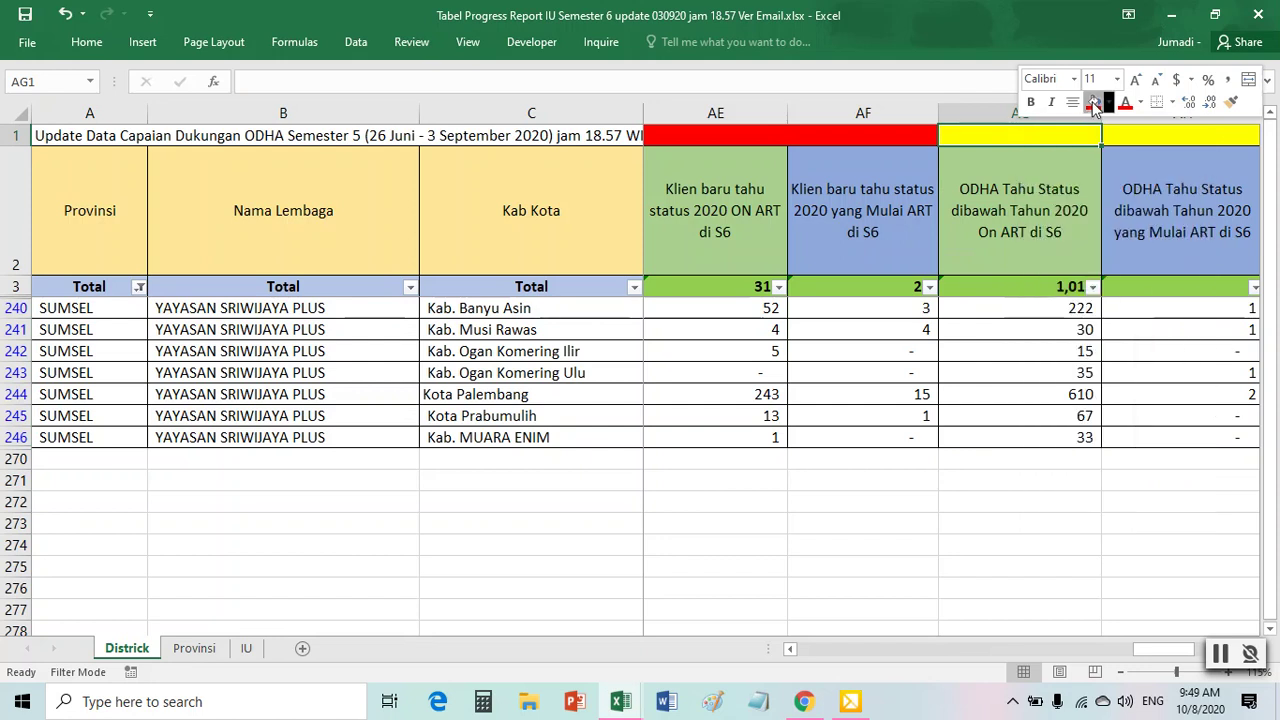
{"action": "left_click", "coordinate": [905, 325]}
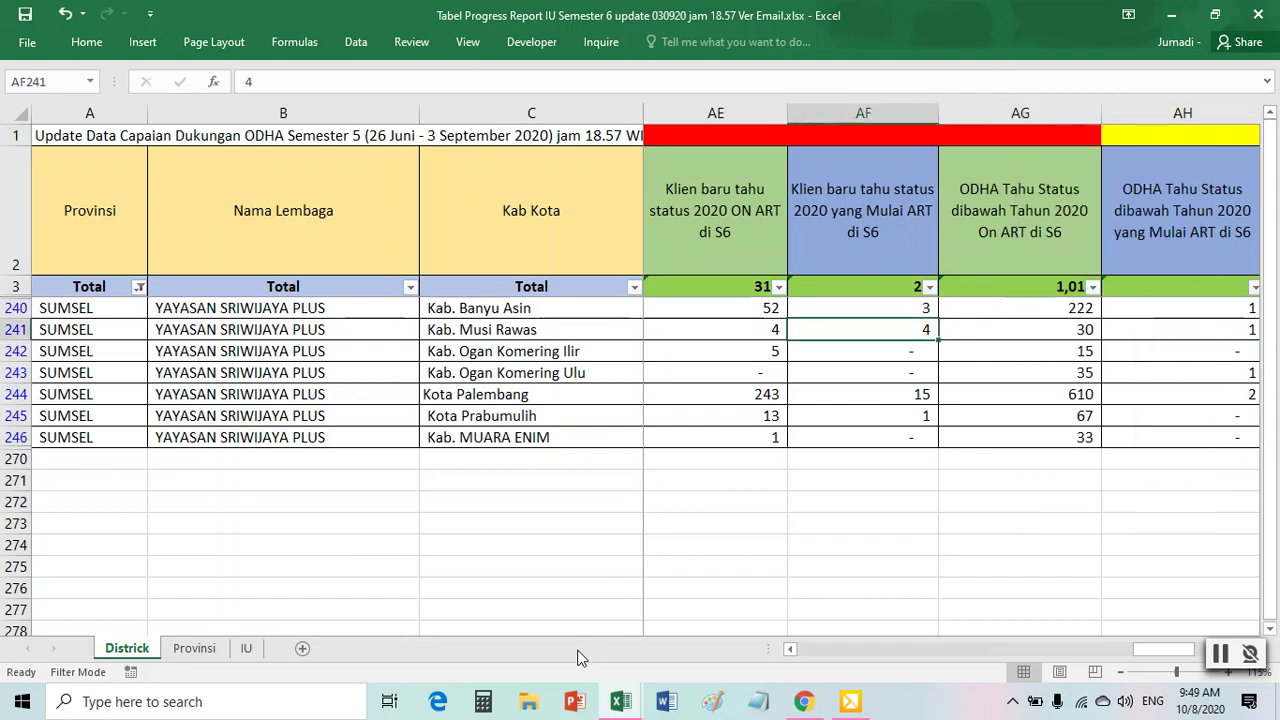
- Rename Sheet9 in olah data sriplus to AG
{"action": "mouse_move", "coordinate": [620, 695]}
{"action": "left_click", "coordinate": [500, 610]}
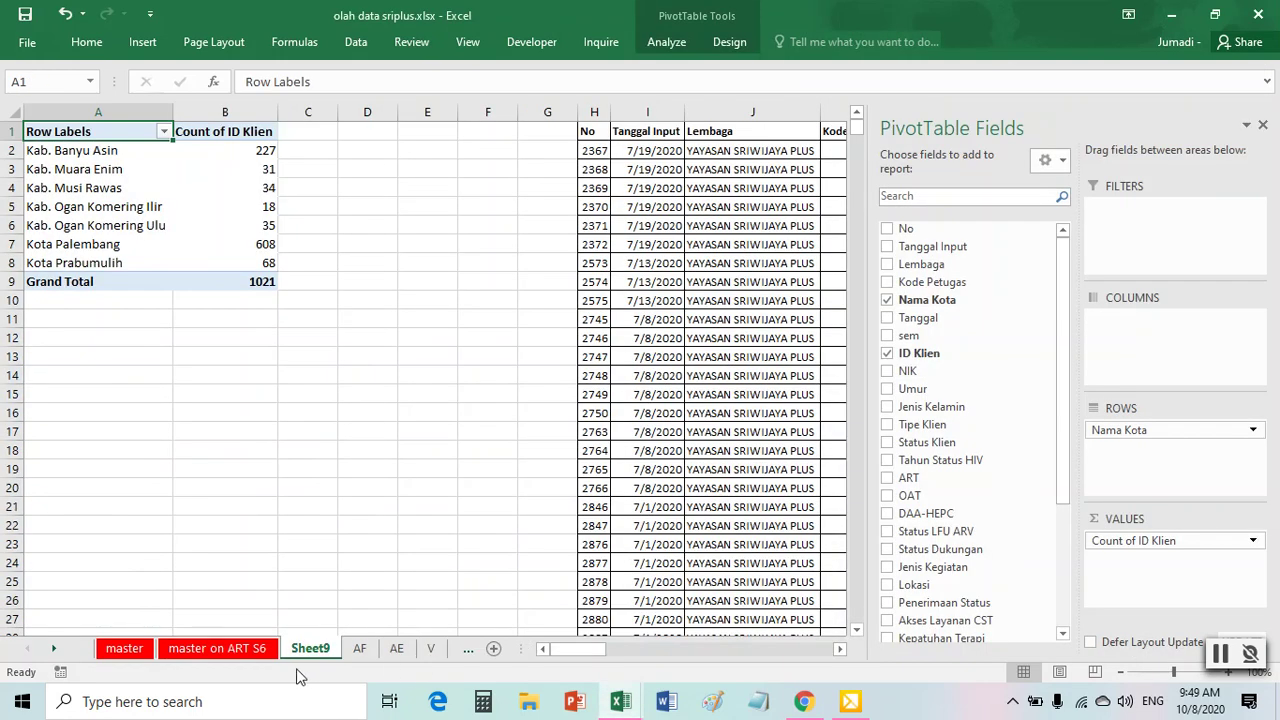
{"action": "right_click", "coordinate": [335, 650]}
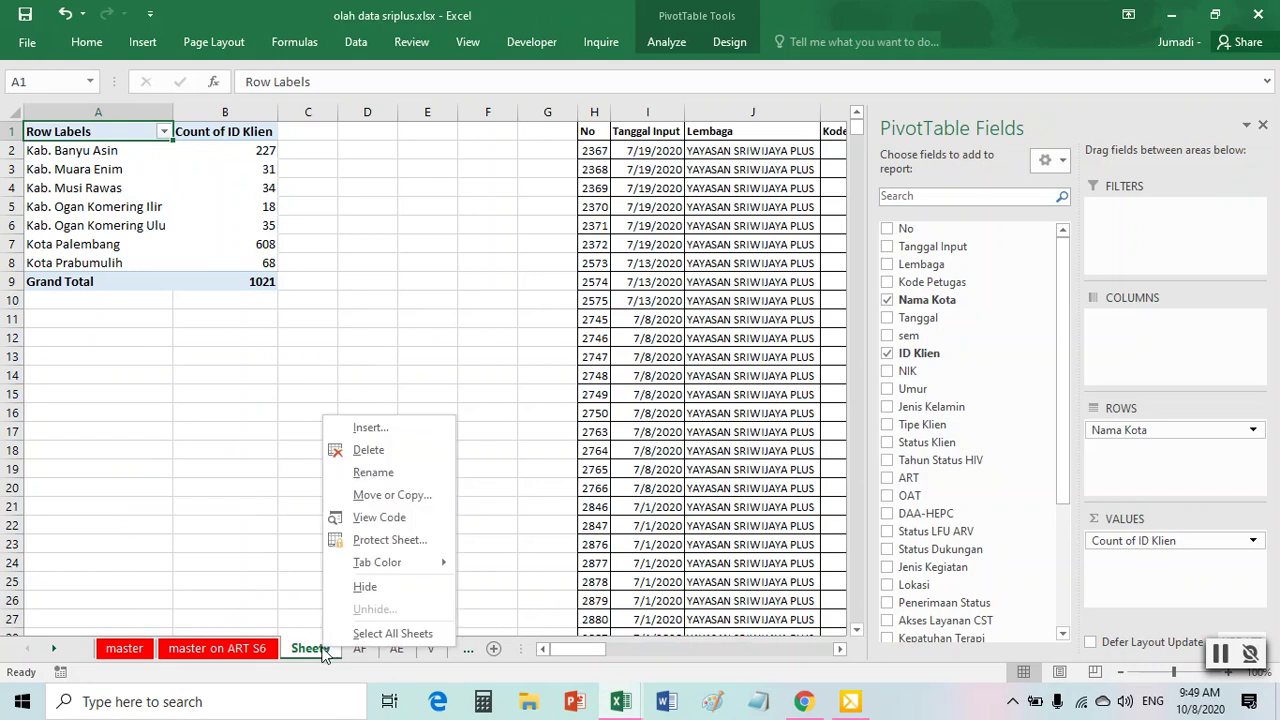
{"action": "left_click", "coordinate": [390, 478]}
{"action": "type", "text": "AG"}
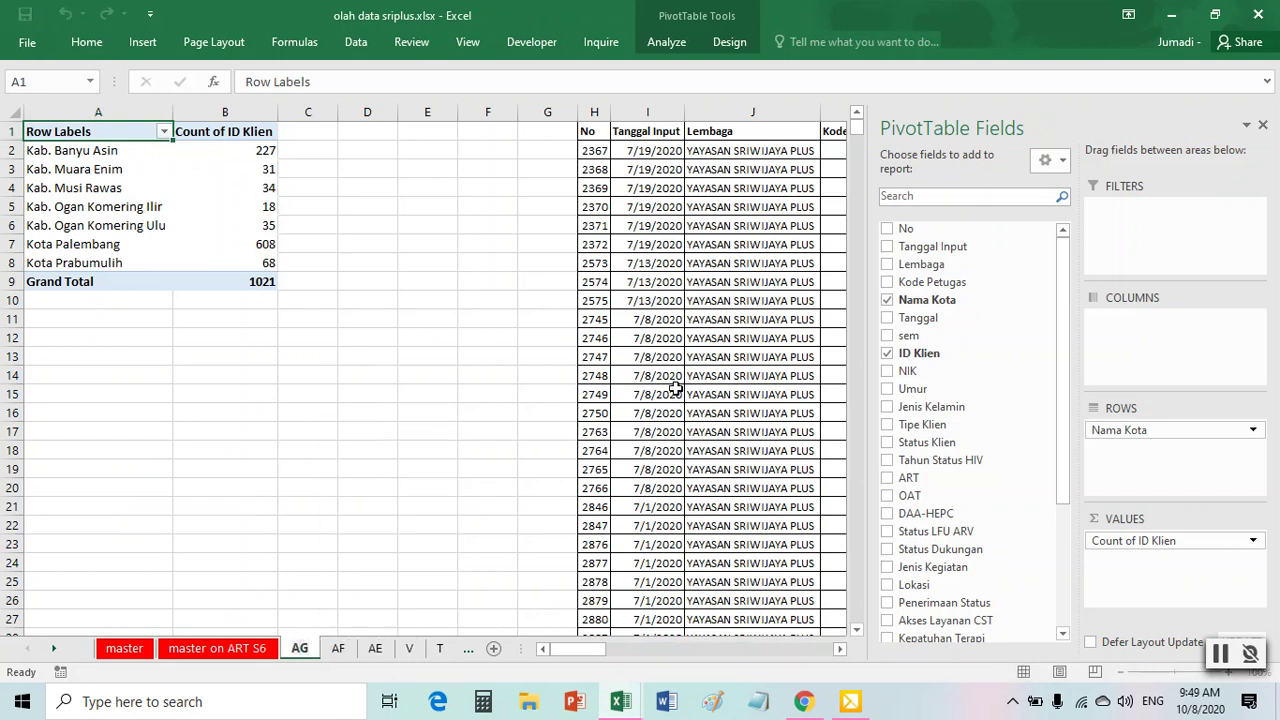
{"action": "left_click", "coordinate": [673, 390]}
{"action": "mouse_move", "coordinate": [620, 700]}
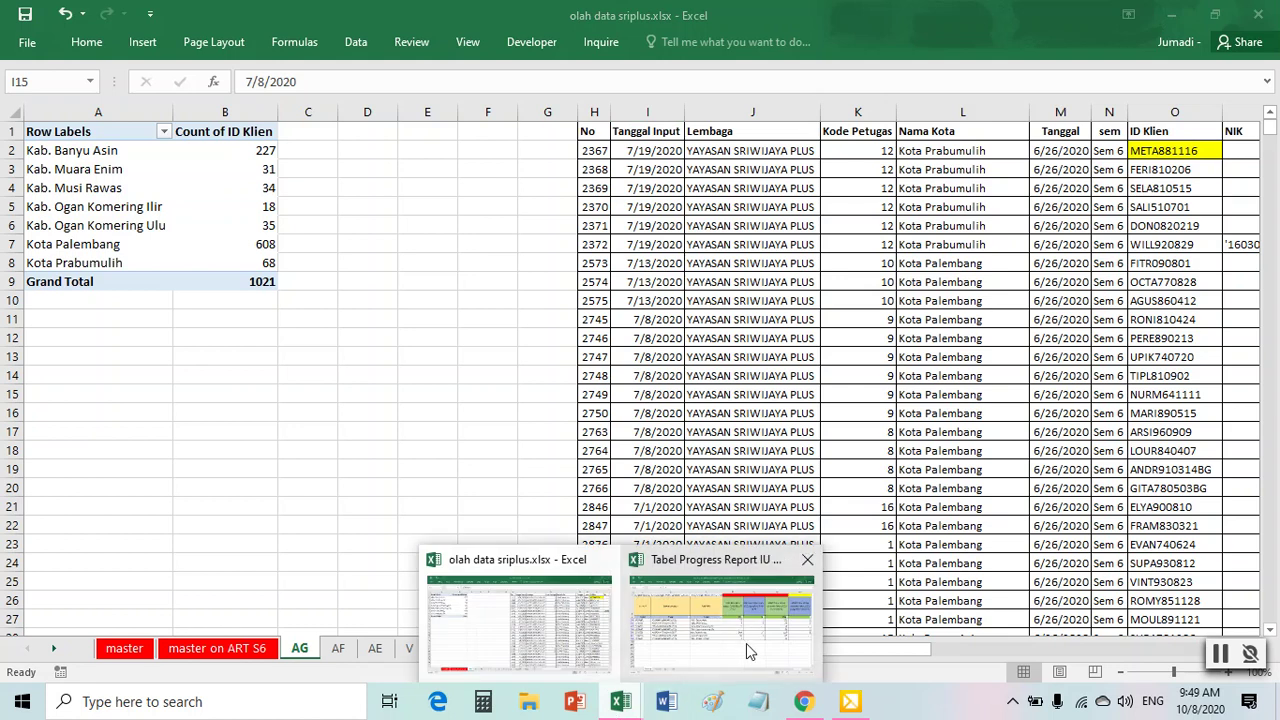
{"action": "left_click", "coordinate": [746, 651]}
{"action": "left_click", "coordinate": [1157, 216]}
{"action": "key", "text": "Right"}
{"action": "key", "text": "Right"}
{"action": "key", "text": "Left"}
{"action": "key", "text": "Left"}
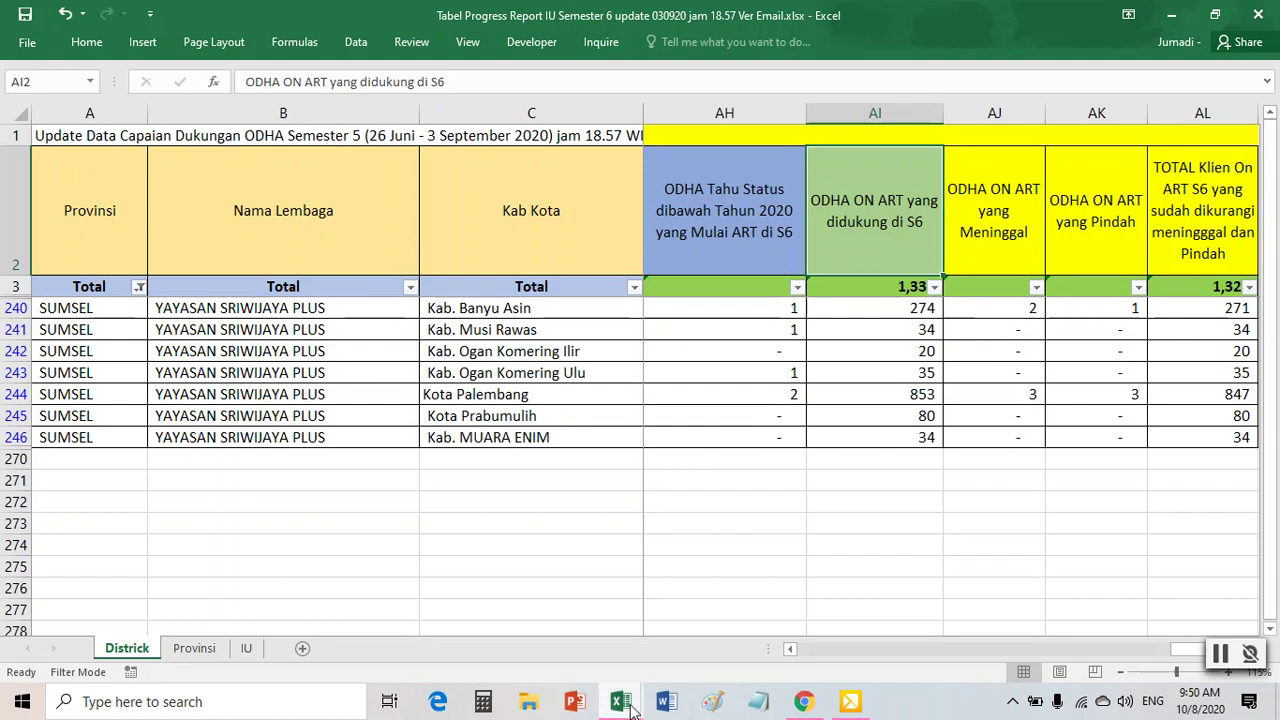
{"action": "mouse_move", "coordinate": [630, 706]}
{"action": "left_click", "coordinate": [594, 667]}
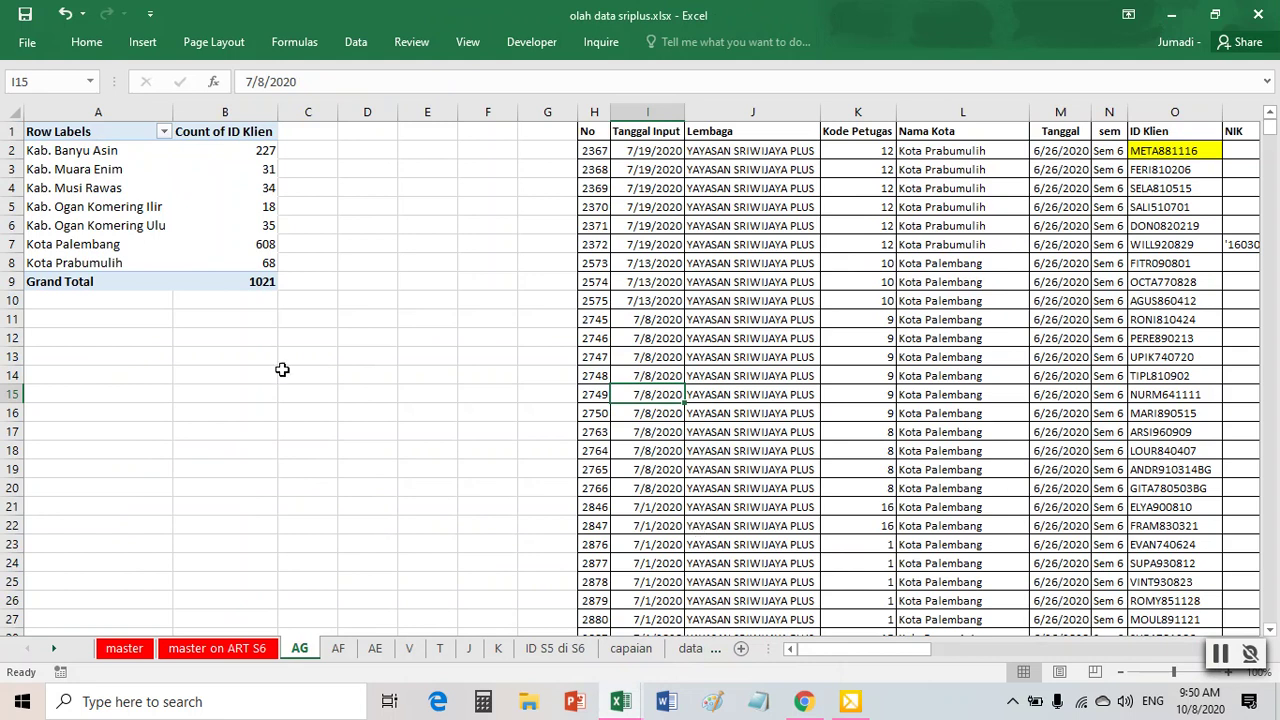
{"action": "left_click", "coordinate": [238, 238]}
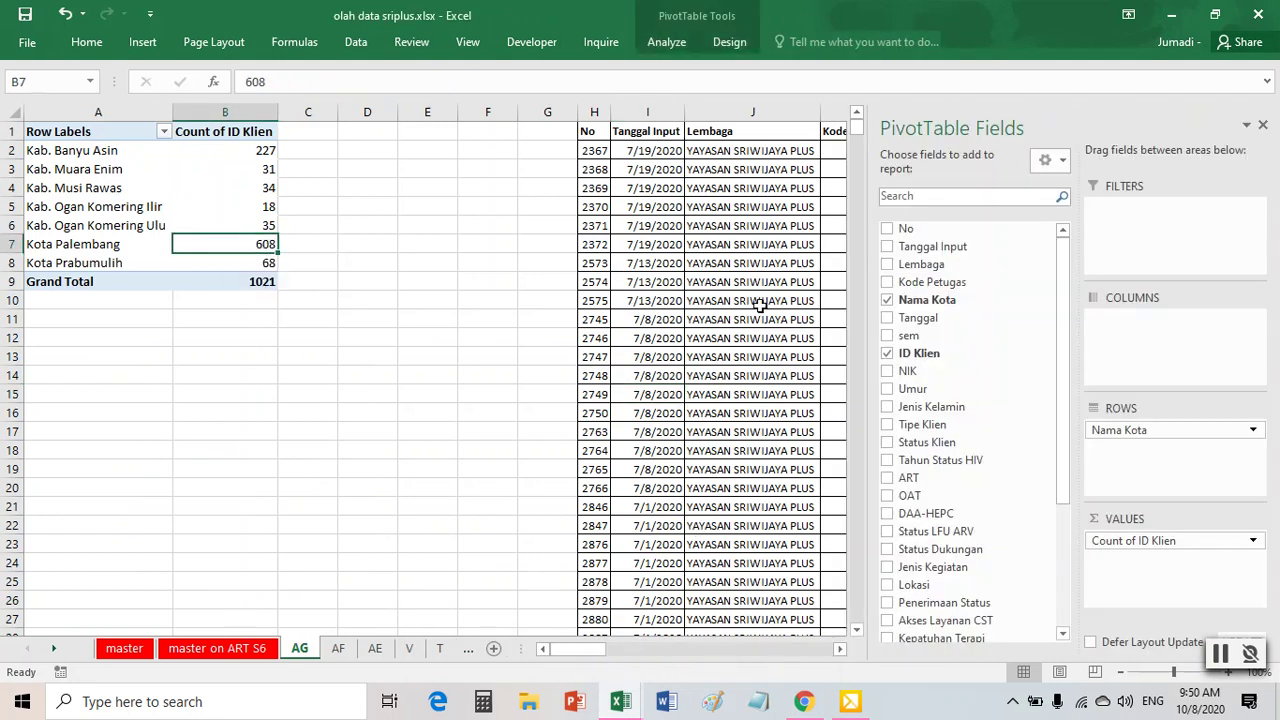
{"action": "left_click", "coordinate": [780, 316]}
{"action": "left_click", "coordinate": [1066, 280]}
{"action": "key", "text": "Right"}
{"action": "key", "text": "Right"}
{"action": "key", "text": "Right"}
{"action": "key", "text": "Right"}
{"action": "key", "text": "Right"}
{"action": "key", "text": "Right"}
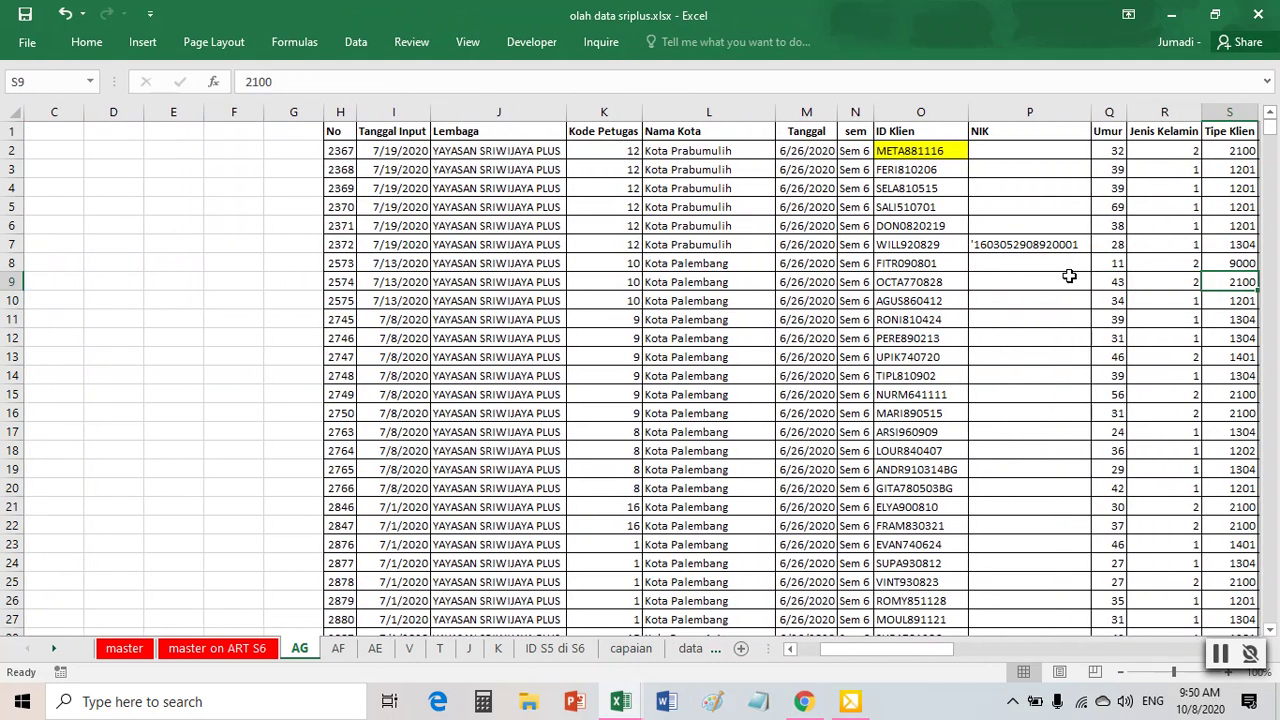
{"action": "mouse_move", "coordinate": [628, 703]}
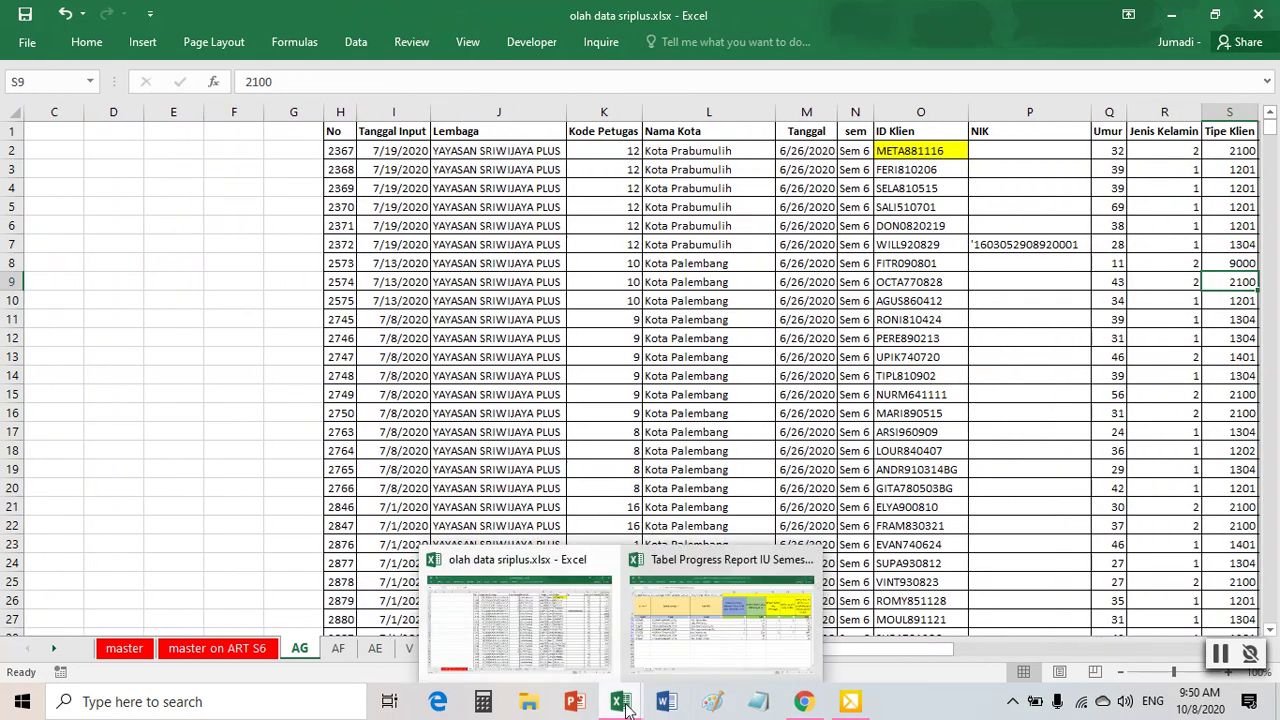
{"action": "mouse_move", "coordinate": [687, 660]}
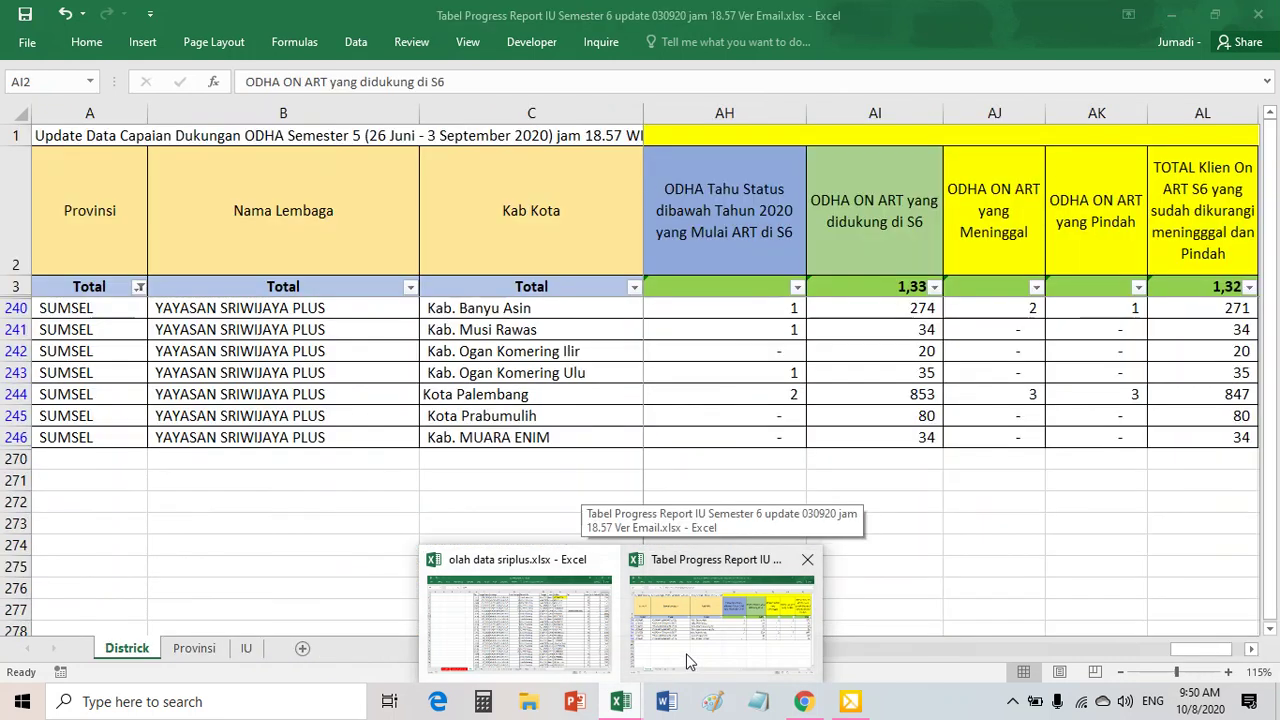
{"action": "left_click", "coordinate": [687, 660]}
{"action": "left_click", "coordinate": [703, 240]}
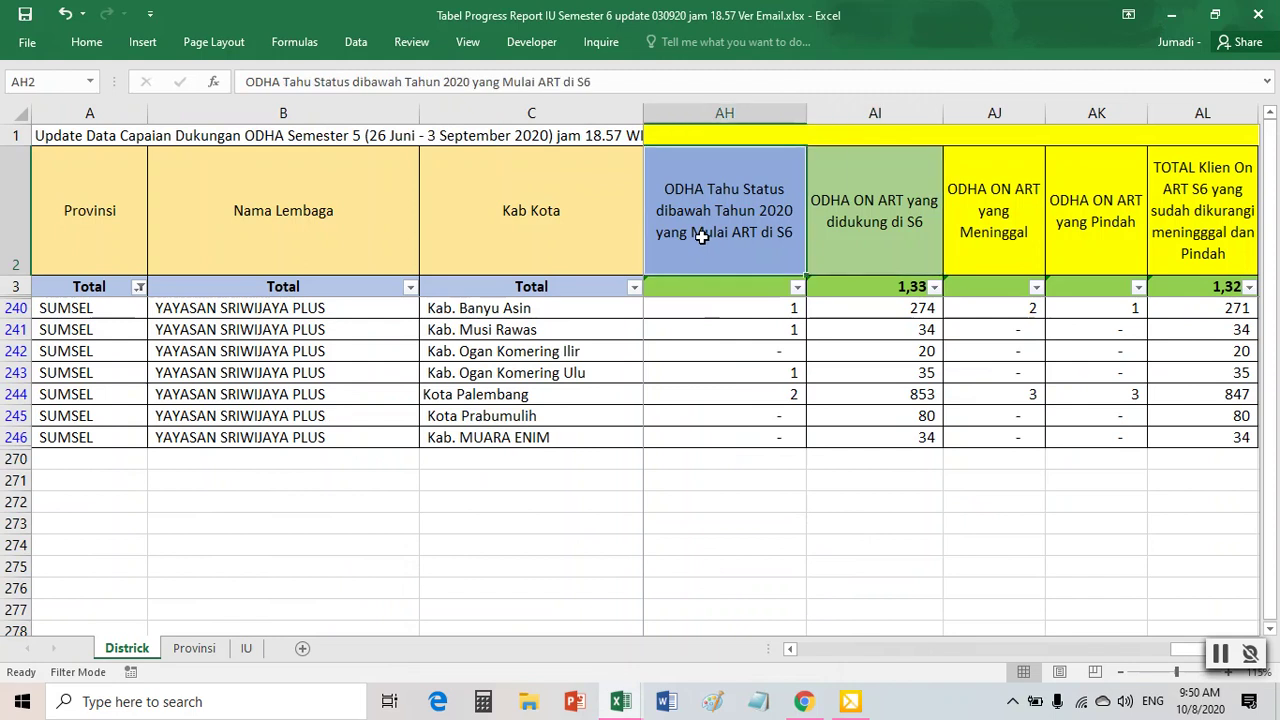
{"action": "key", "text": "Left"}
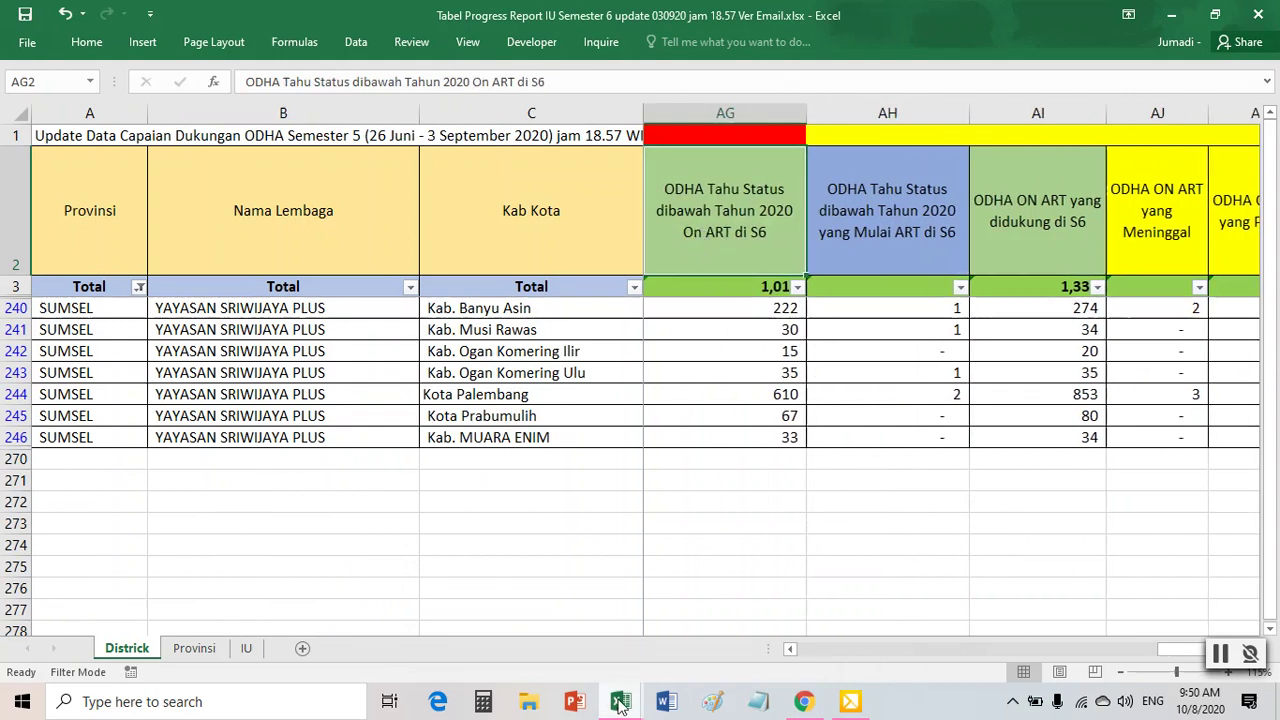
{"action": "mouse_move", "coordinate": [620, 701]}
{"action": "left_click", "coordinate": [551, 618]}
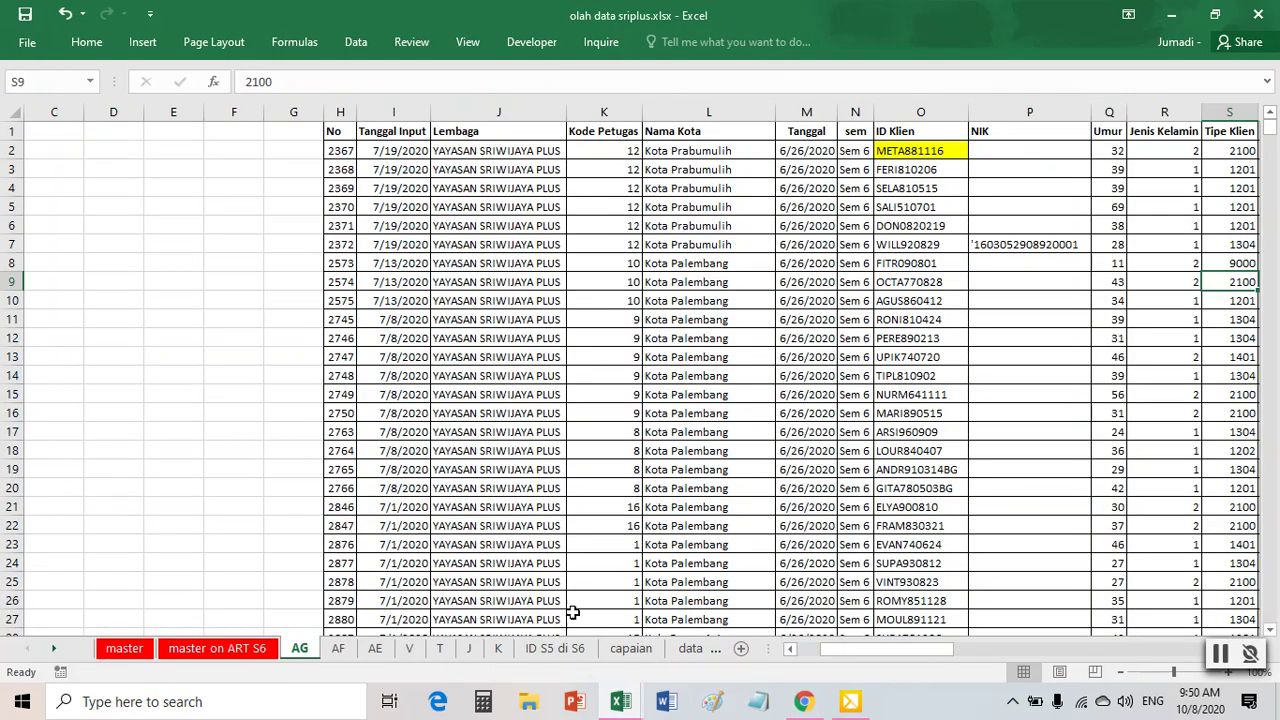
{"action": "left_click", "coordinate": [498, 372]}
{"action": "key", "text": "Left"}
{"action": "key", "text": "Left"}
{"action": "key", "text": "Left"}
{"action": "key", "text": "Left"}
{"action": "key", "text": "Left"}
{"action": "key", "text": "Left"}
{"action": "key", "text": "Left"}
{"action": "key", "text": "Left"}
{"action": "key", "text": "Left"}
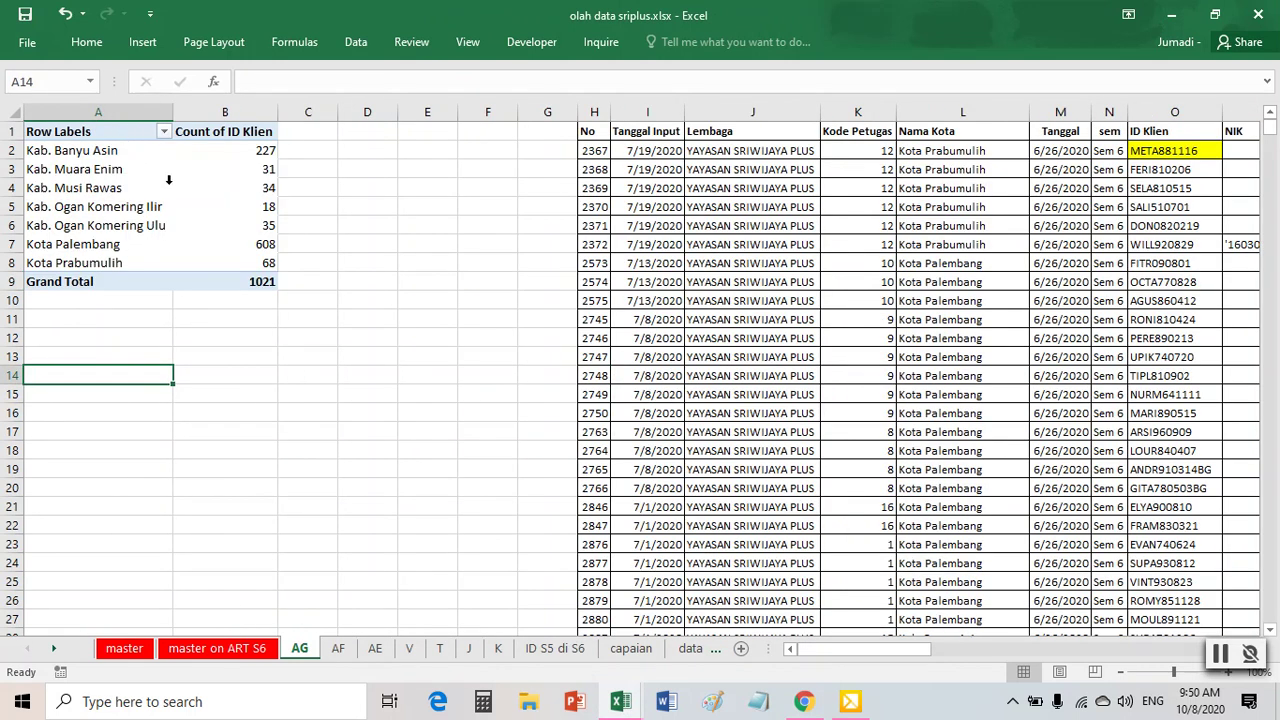
{"action": "left_click", "coordinate": [169, 181]}
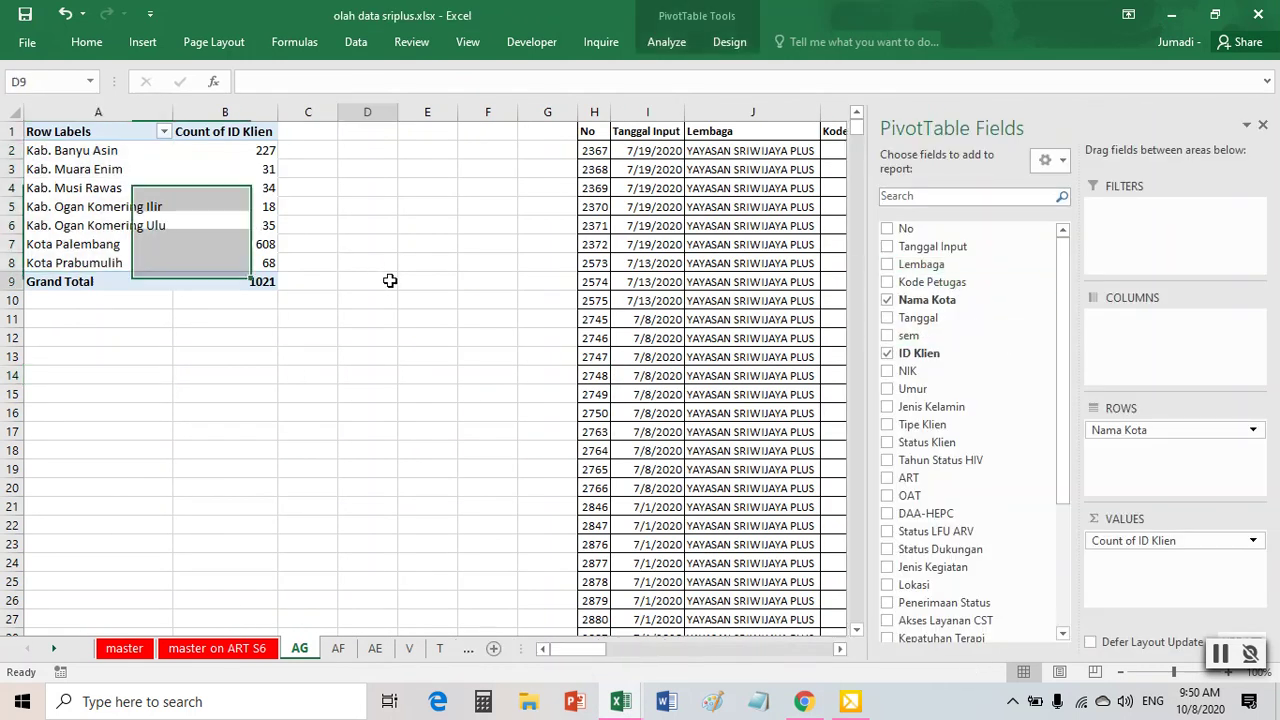
- Add ART to the pivot to split the city counts by ART value
{"action": "left_click", "coordinate": [390, 281]}
{"action": "left_click", "coordinate": [198, 206]}
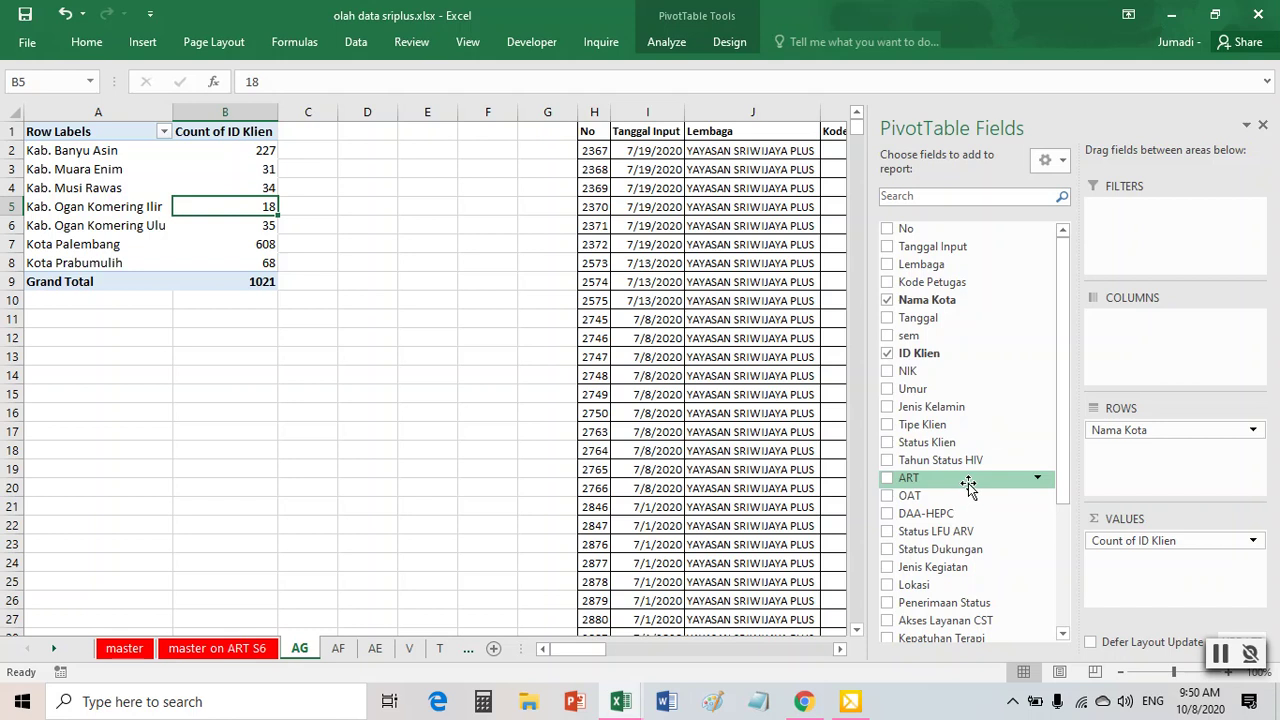
{"action": "left_click_drag", "start_coordinate": [968, 485], "coordinate": [1141, 353]}
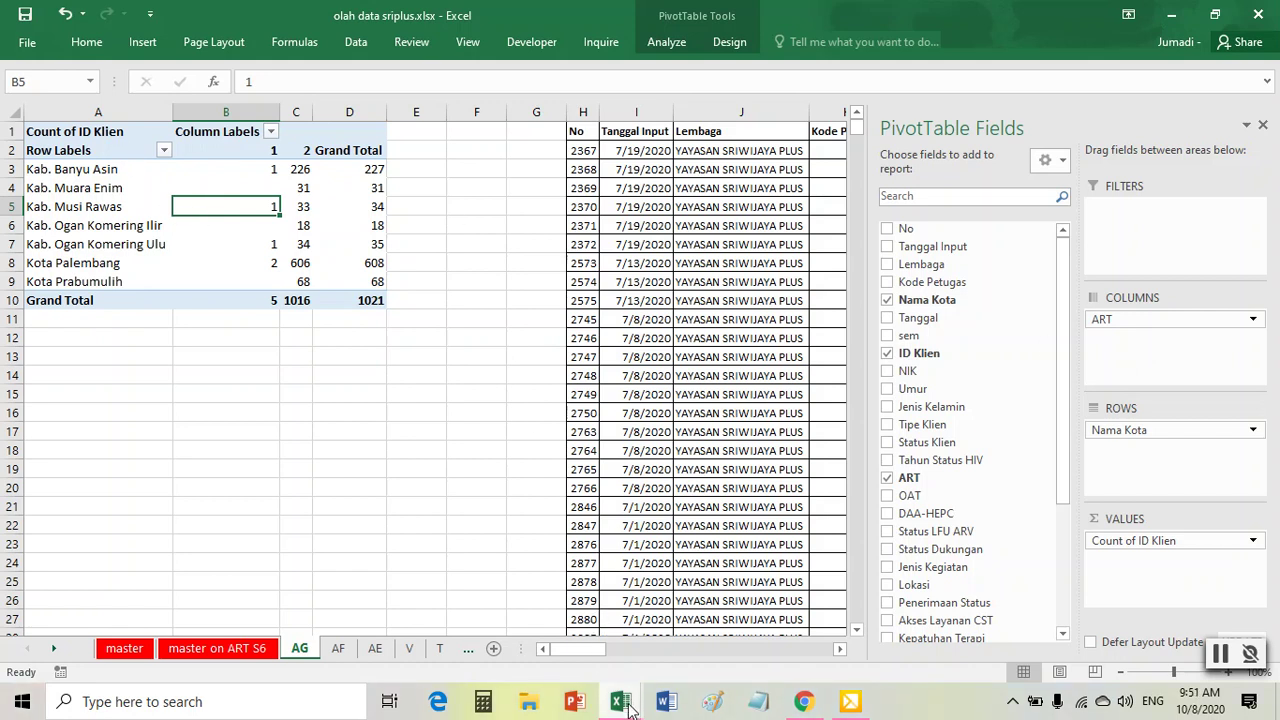
- After comparing with the report, remove ART from the pivot and go to the master on ART S6 sheet
{"action": "mouse_move", "coordinate": [628, 706]}
{"action": "mouse_move", "coordinate": [678, 655]}
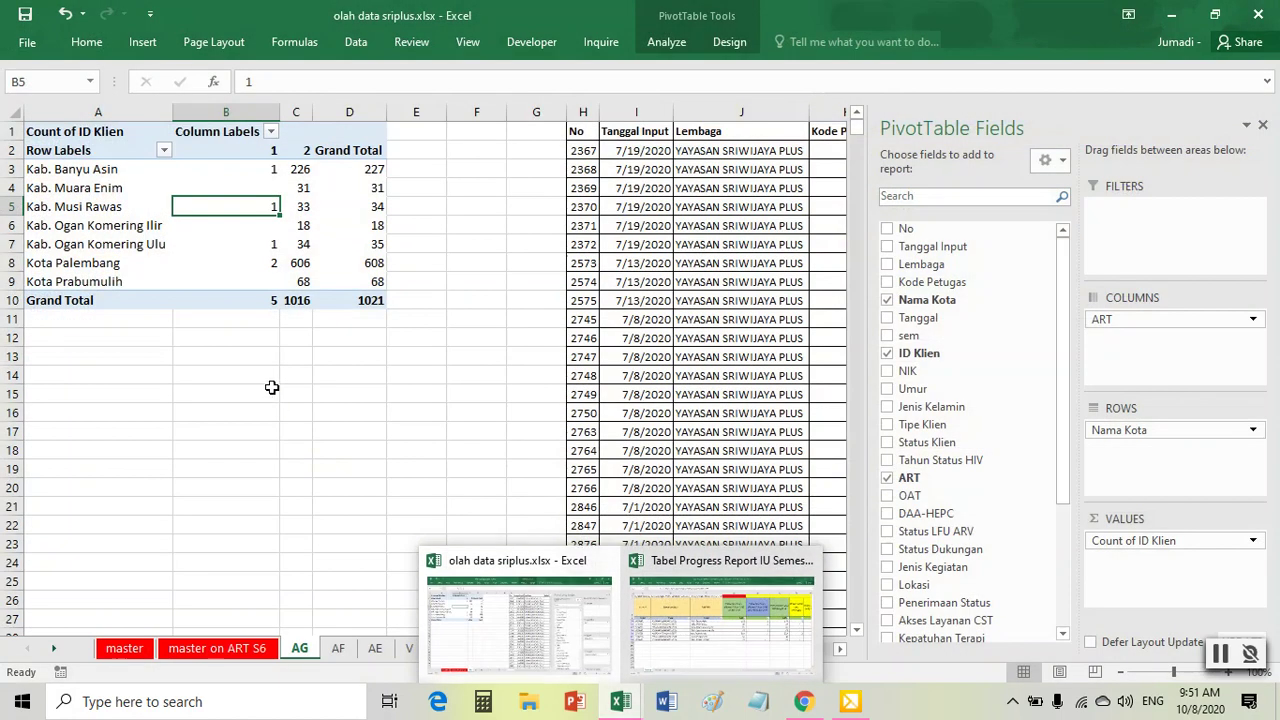
{"action": "left_click", "coordinate": [542, 606]}
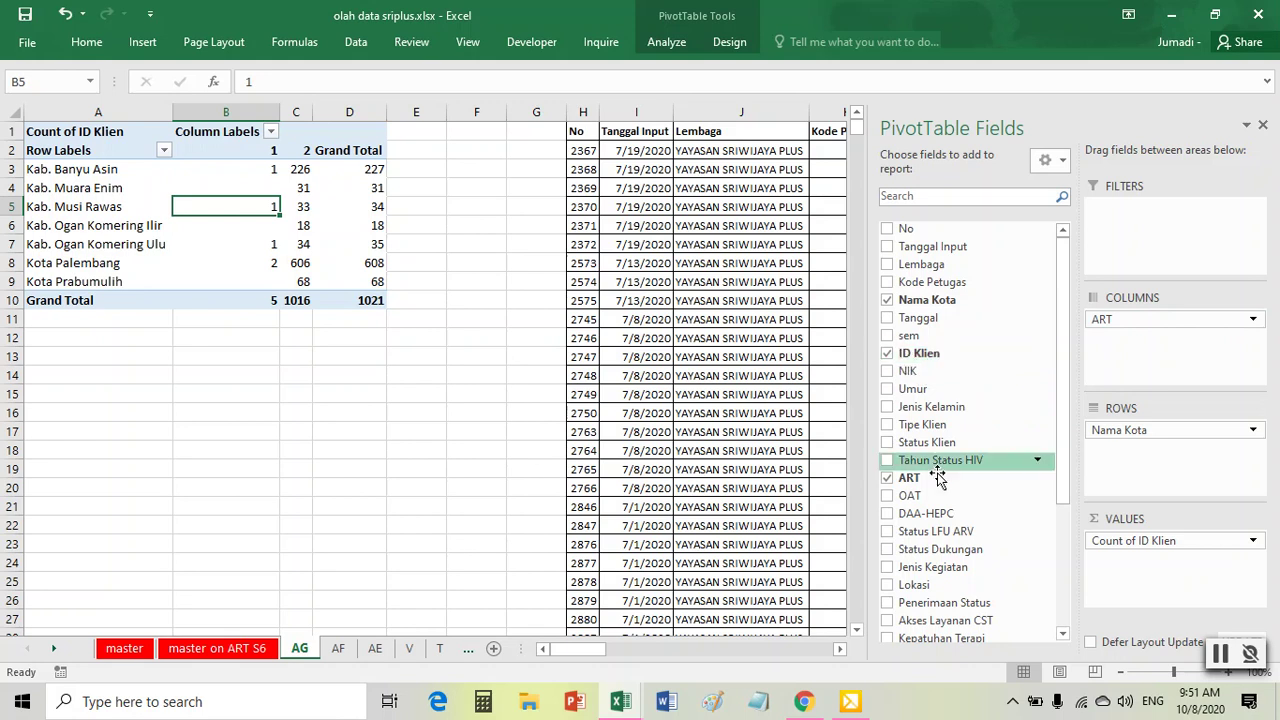
{"action": "left_click", "coordinate": [888, 481]}
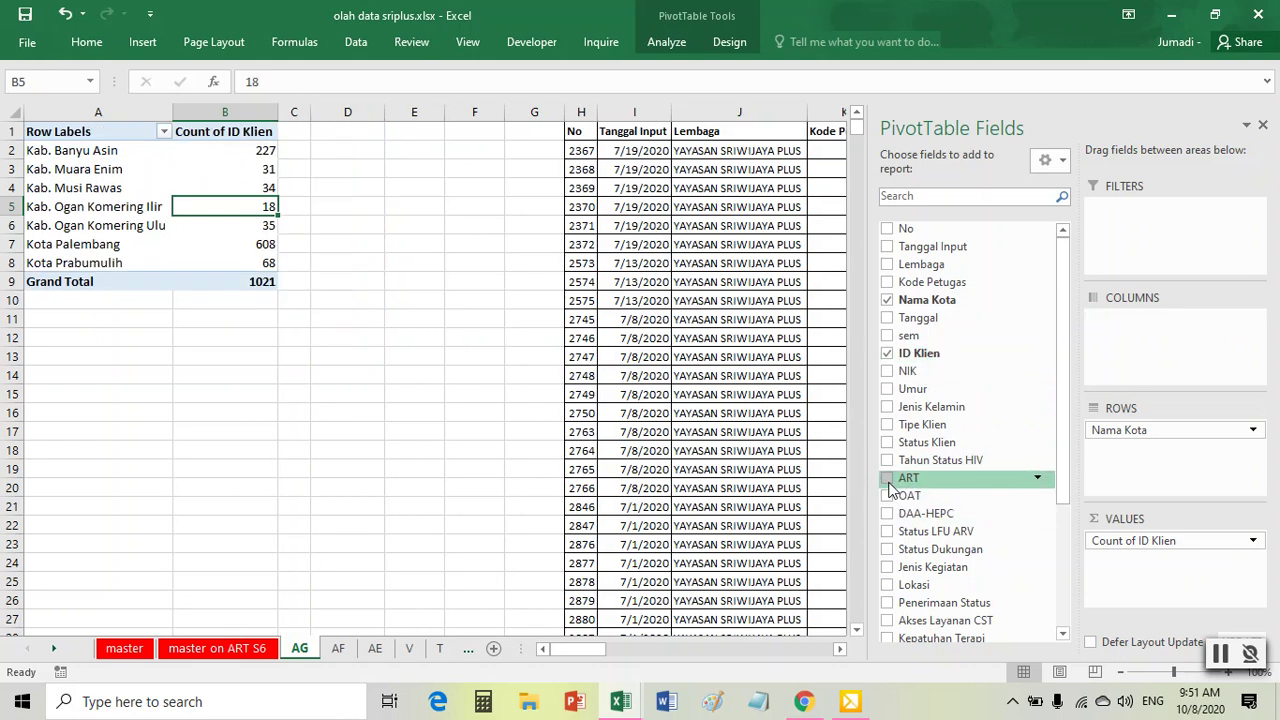
{"action": "left_click", "coordinate": [690, 394]}
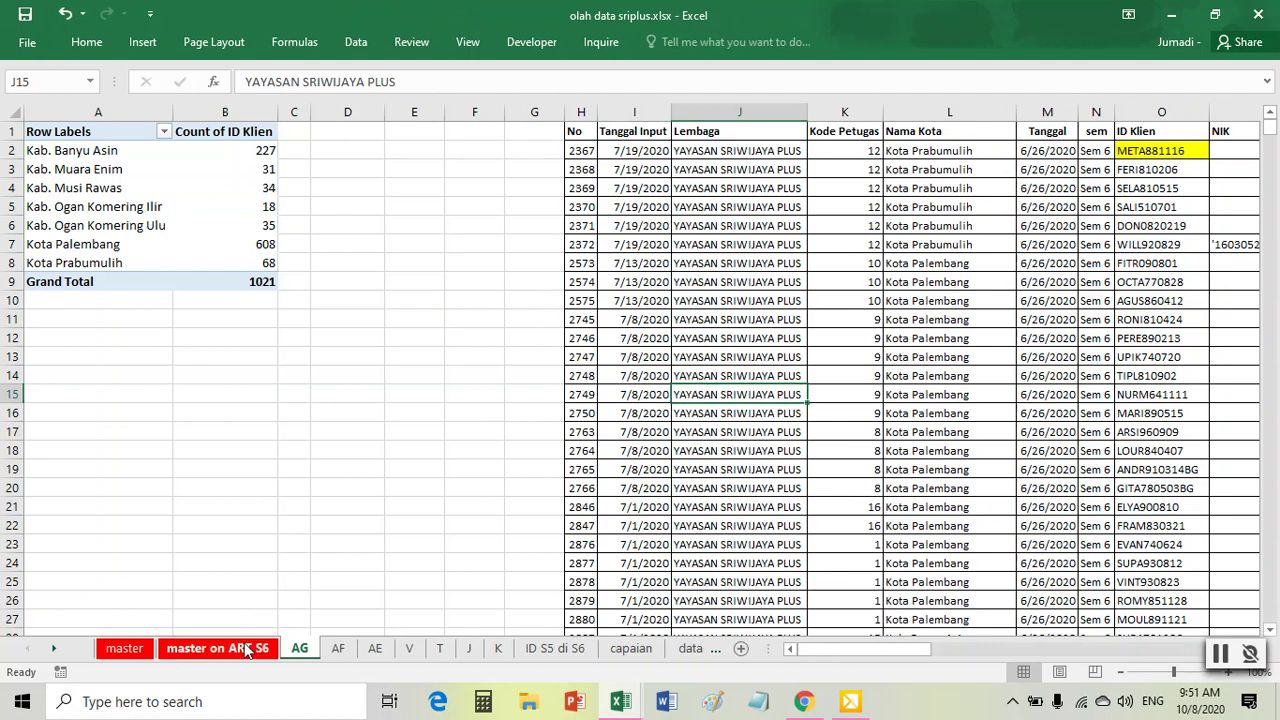
{"action": "left_click", "coordinate": [246, 650]}
{"action": "left_click", "coordinate": [580, 378]}
- Clear the existing Status Klien filter on the master on ART S6 table
{"action": "left_click", "coordinate": [356, 41]}
{"action": "left_click", "coordinate": [665, 65]}
{"action": "left_click", "coordinate": [360, 43]}
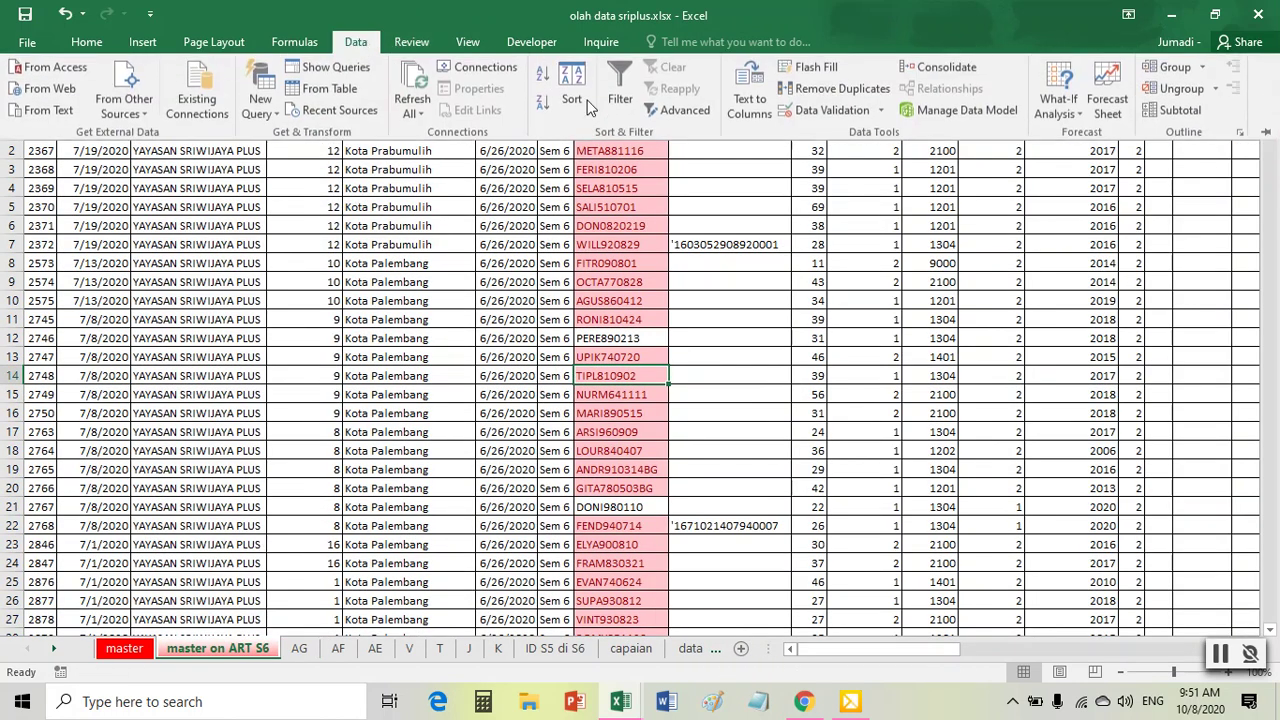
{"action": "left_click", "coordinate": [716, 143]}
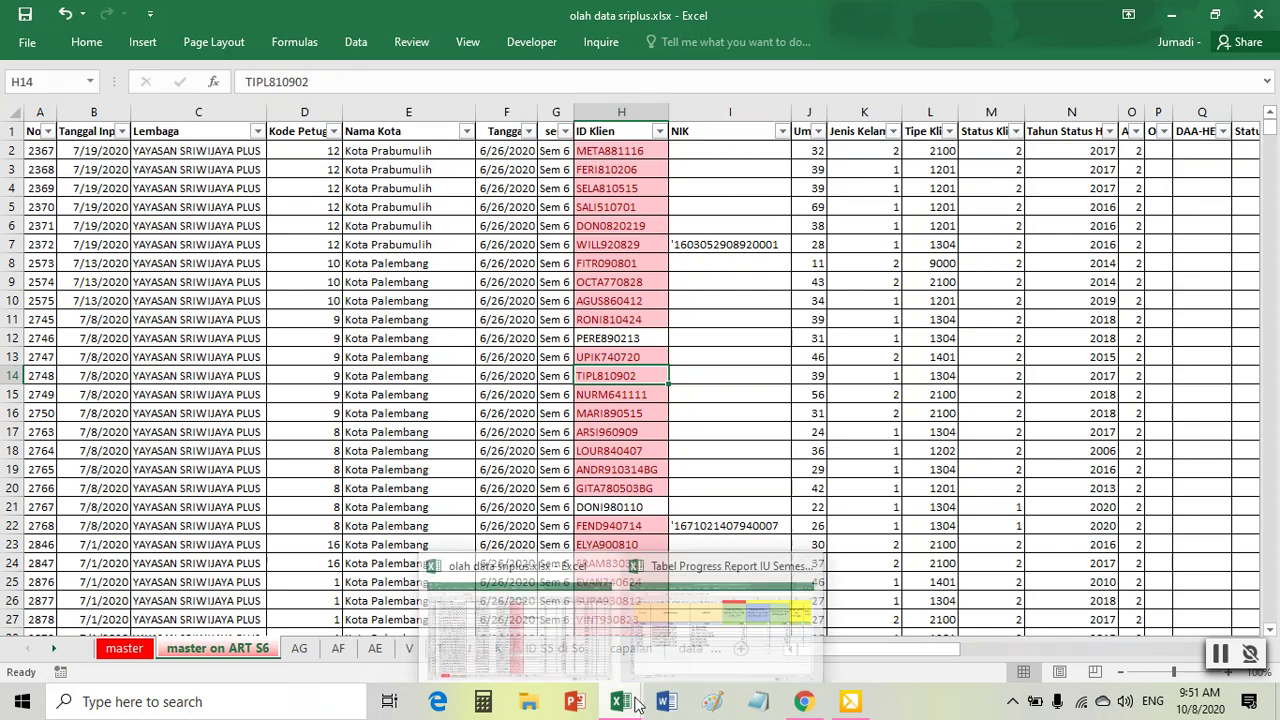
{"action": "mouse_move", "coordinate": [698, 641]}
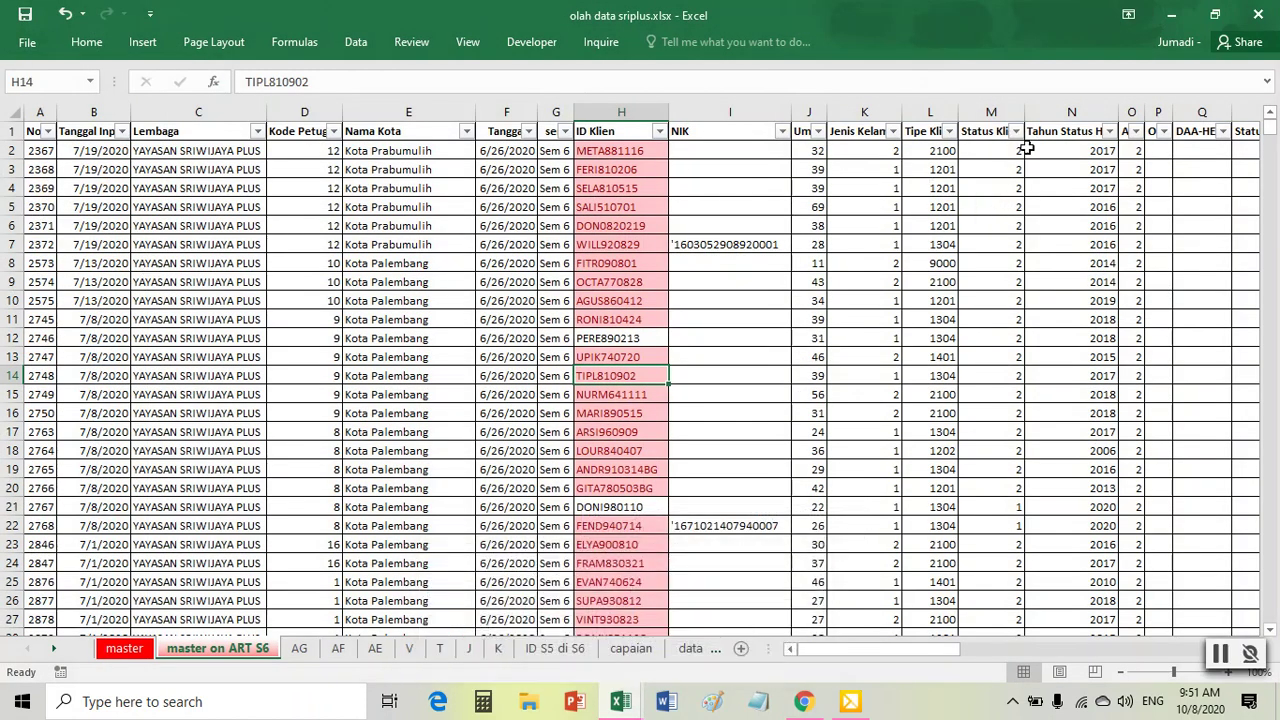
{"action": "left_click", "coordinate": [1098, 172]}
{"action": "key", "text": "Right"}
{"action": "key", "text": "Right"}
{"action": "key", "text": "Right"}
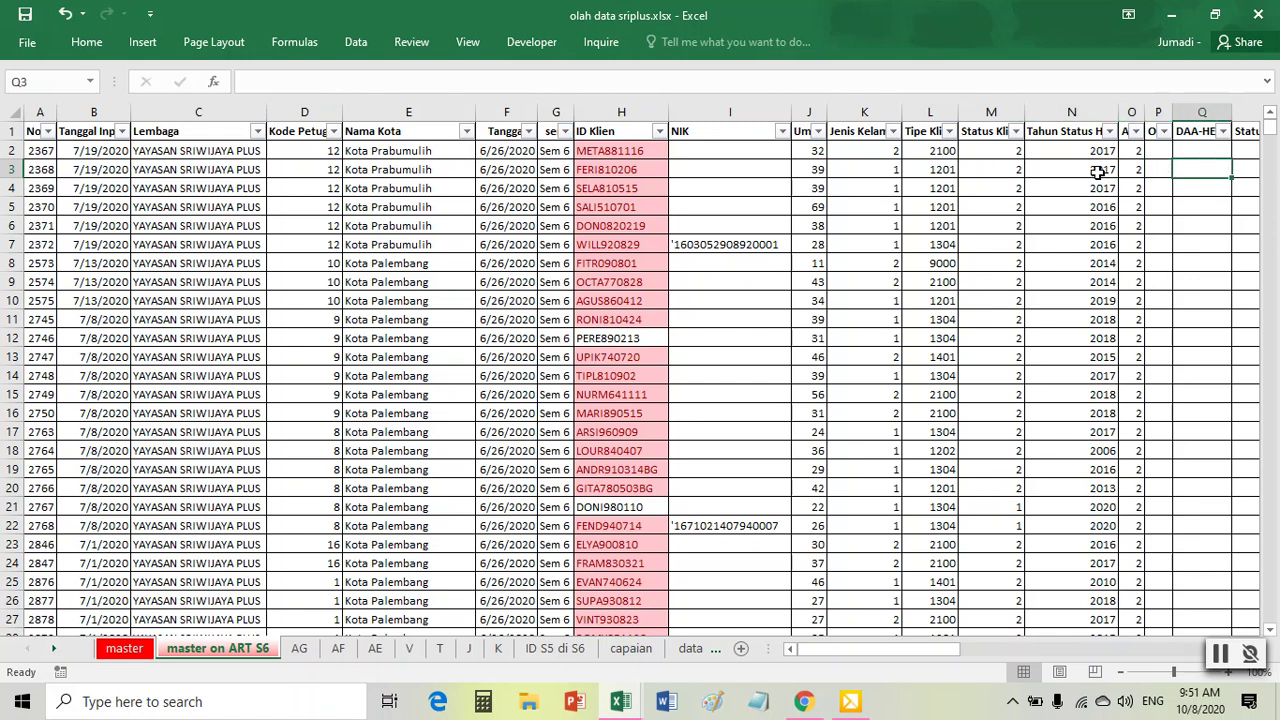
- Filter Status Klien to exclude 1 and column O to exclude 2, leaving 7 records
{"action": "left_click", "coordinate": [1015, 131]}
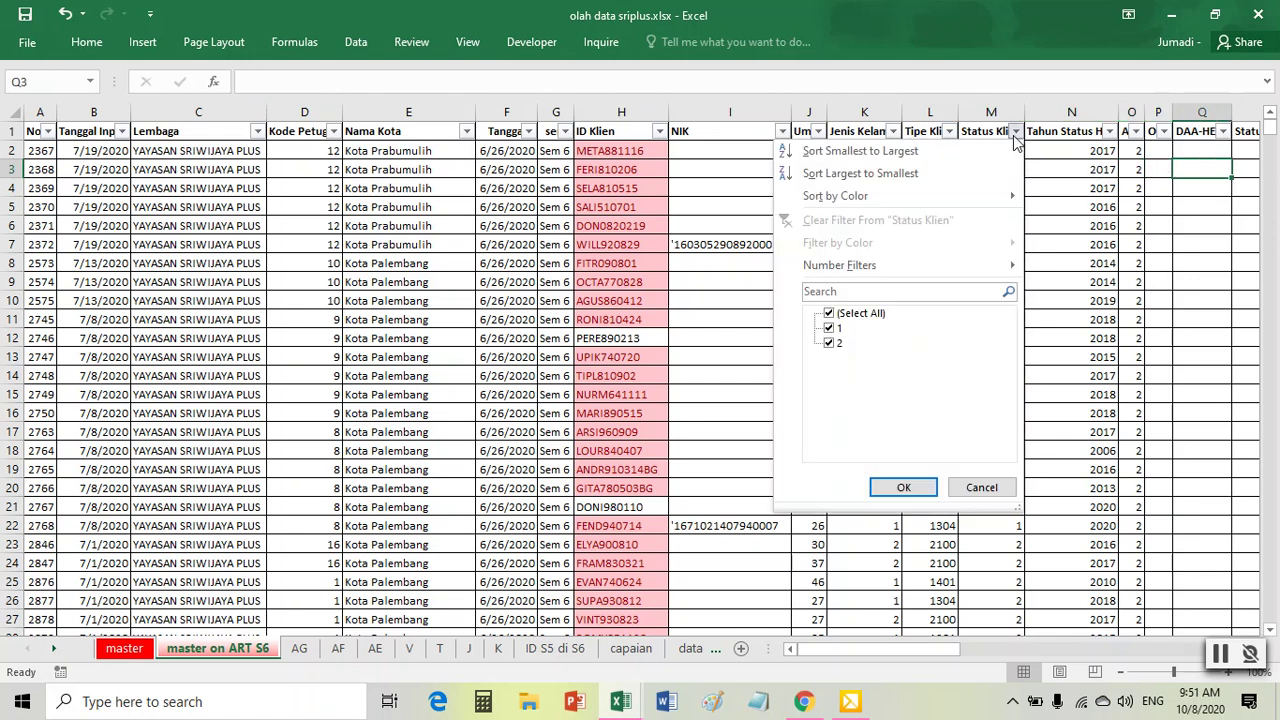
{"action": "left_click", "coordinate": [828, 328]}
{"action": "left_click", "coordinate": [916, 488]}
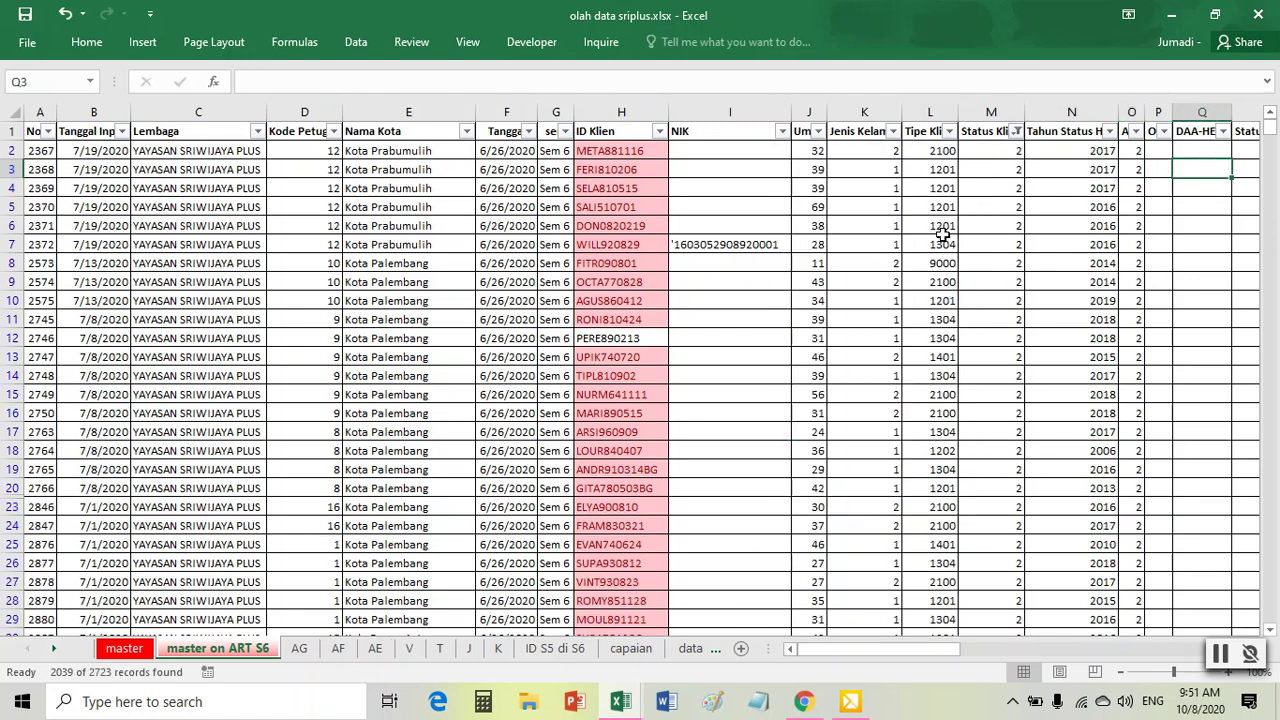
{"action": "left_click", "coordinate": [1137, 131]}
{"action": "left_click", "coordinate": [949, 343]}
{"action": "left_click", "coordinate": [284, 226]}
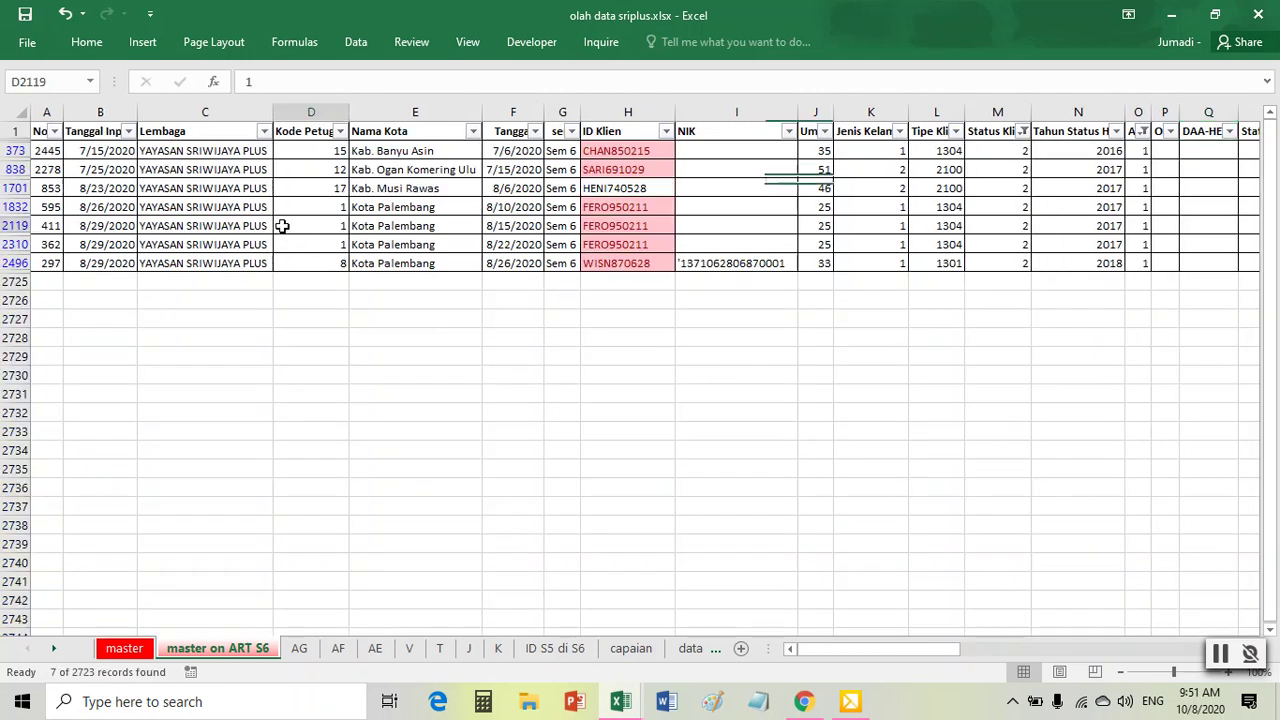
- Copy the filtered rows into a new Sheet10 and autofit all columns
{"action": "key", "text": "ctrl+a"}
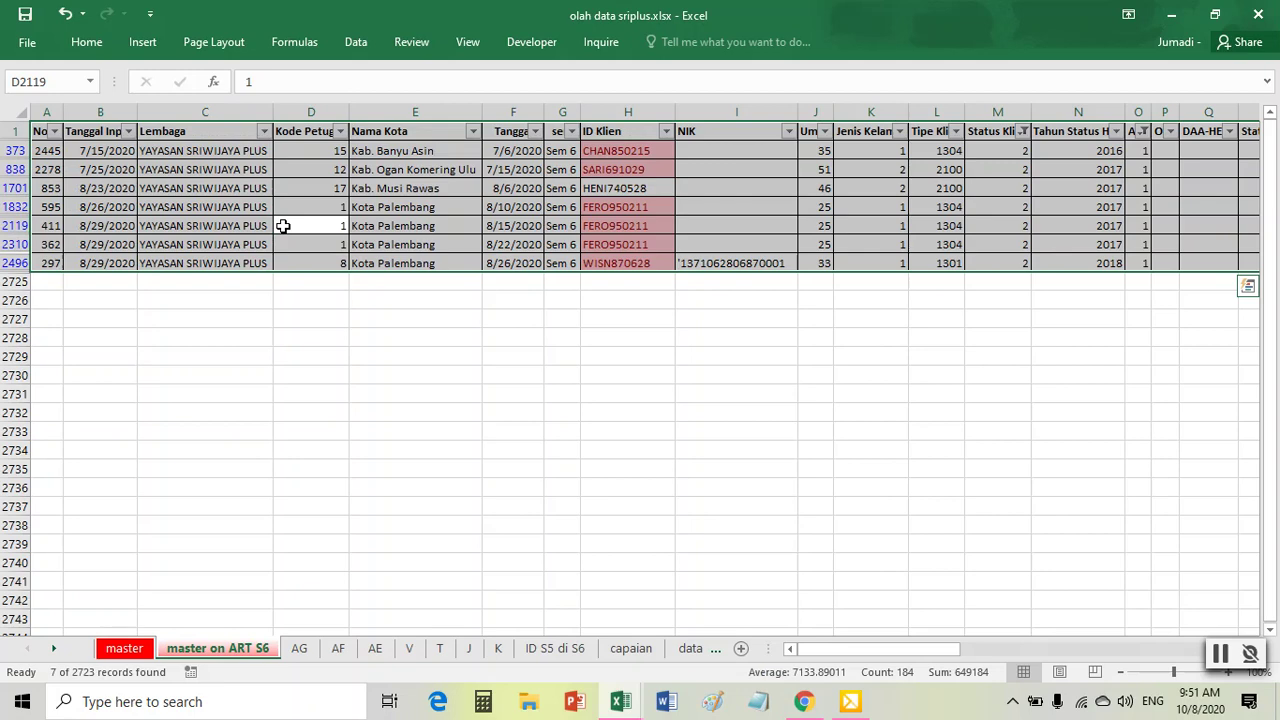
{"action": "key", "text": "ctrl+c"}
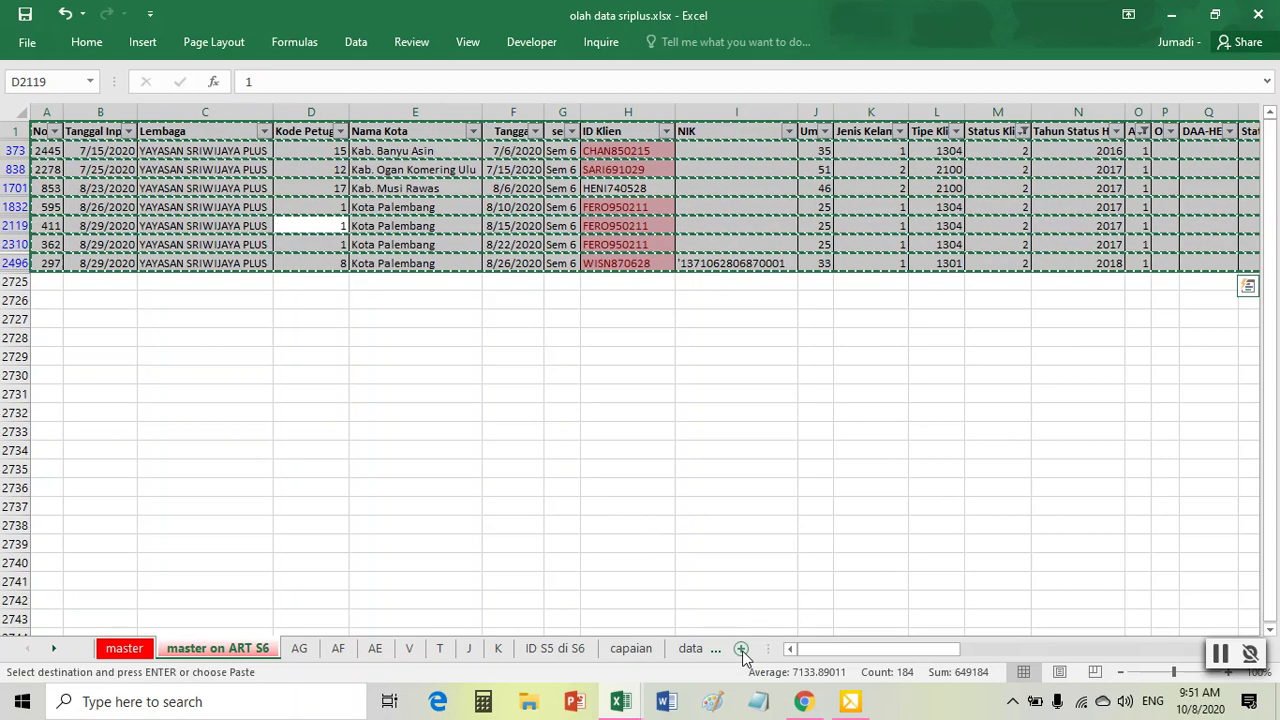
{"action": "left_click", "coordinate": [741, 648]}
{"action": "key", "text": "ctrl+v"}
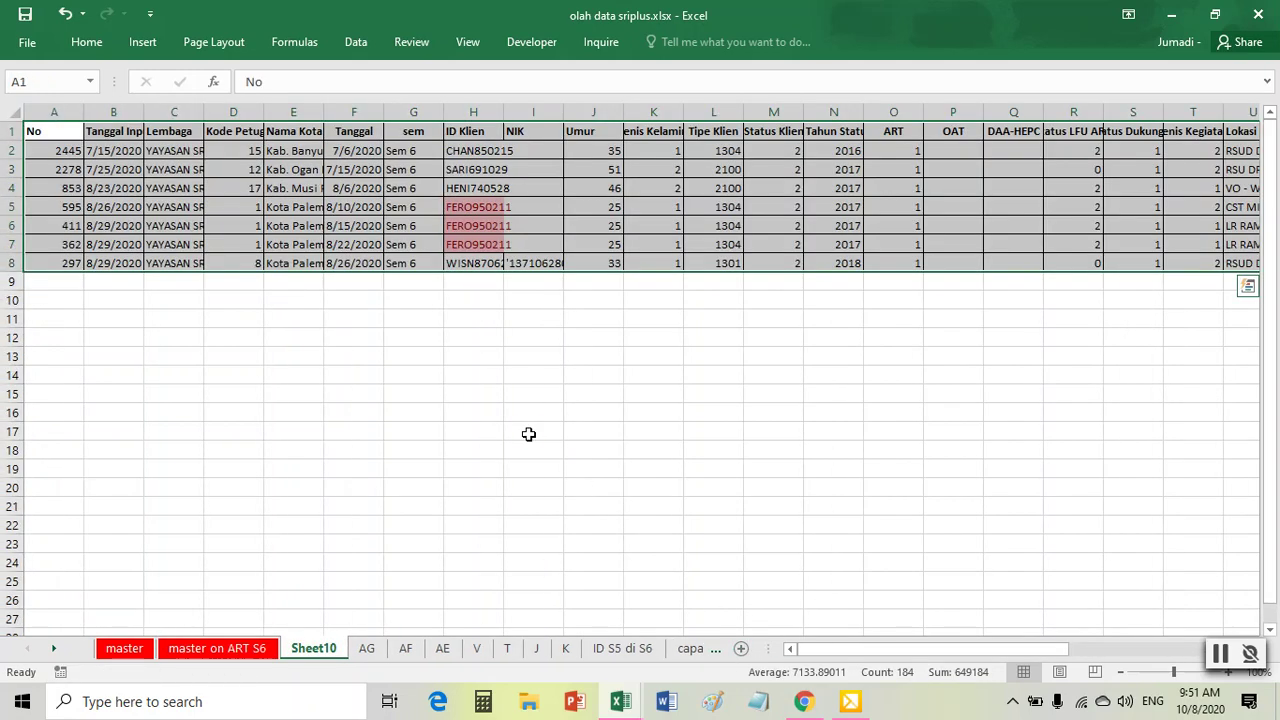
{"action": "left_click", "coordinate": [14, 112]}
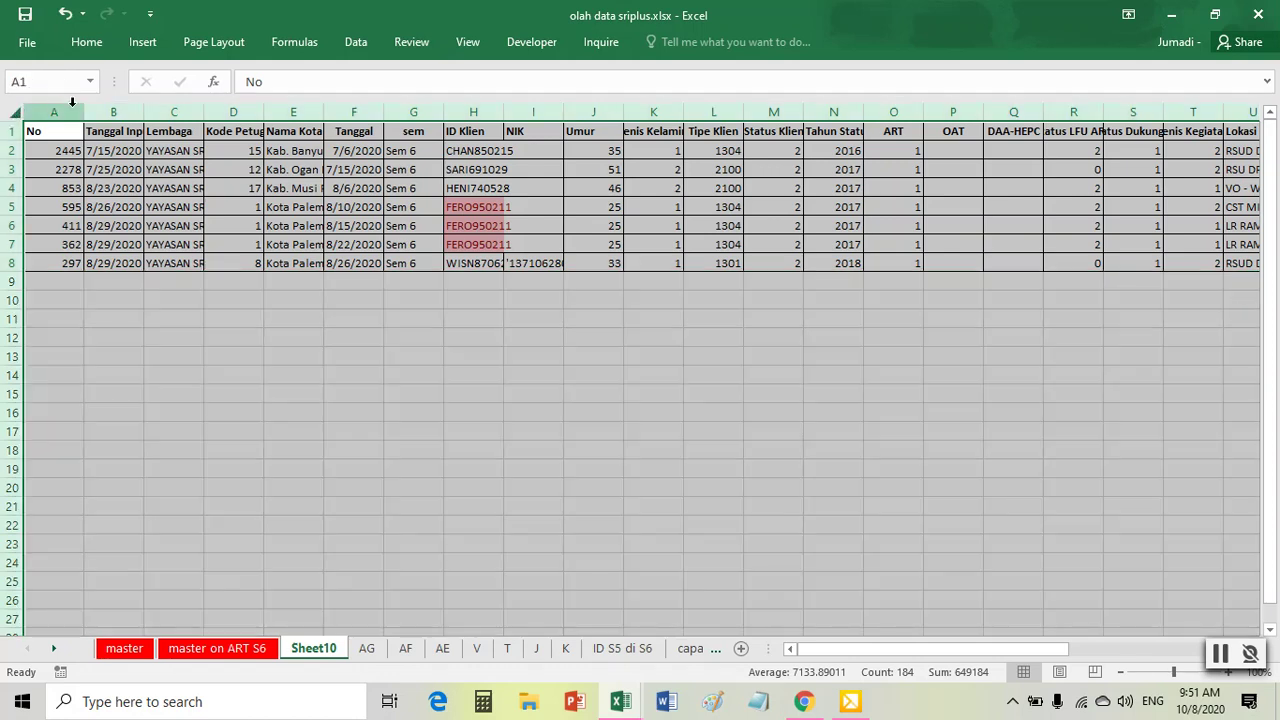
{"action": "double_click", "coordinate": [86, 112]}
{"action": "left_click", "coordinate": [507, 207]}
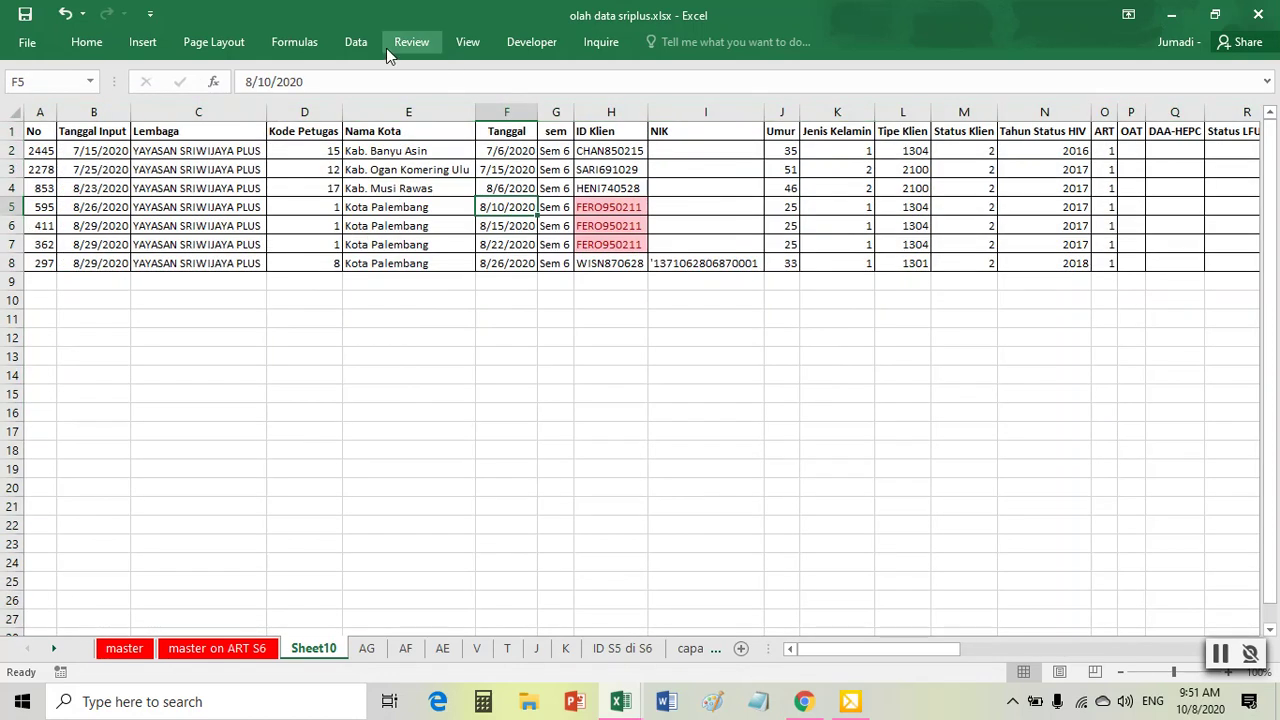
- Remove duplicate rows based on ID Klien only, leaving 5 clients
{"action": "left_click", "coordinate": [360, 43]}
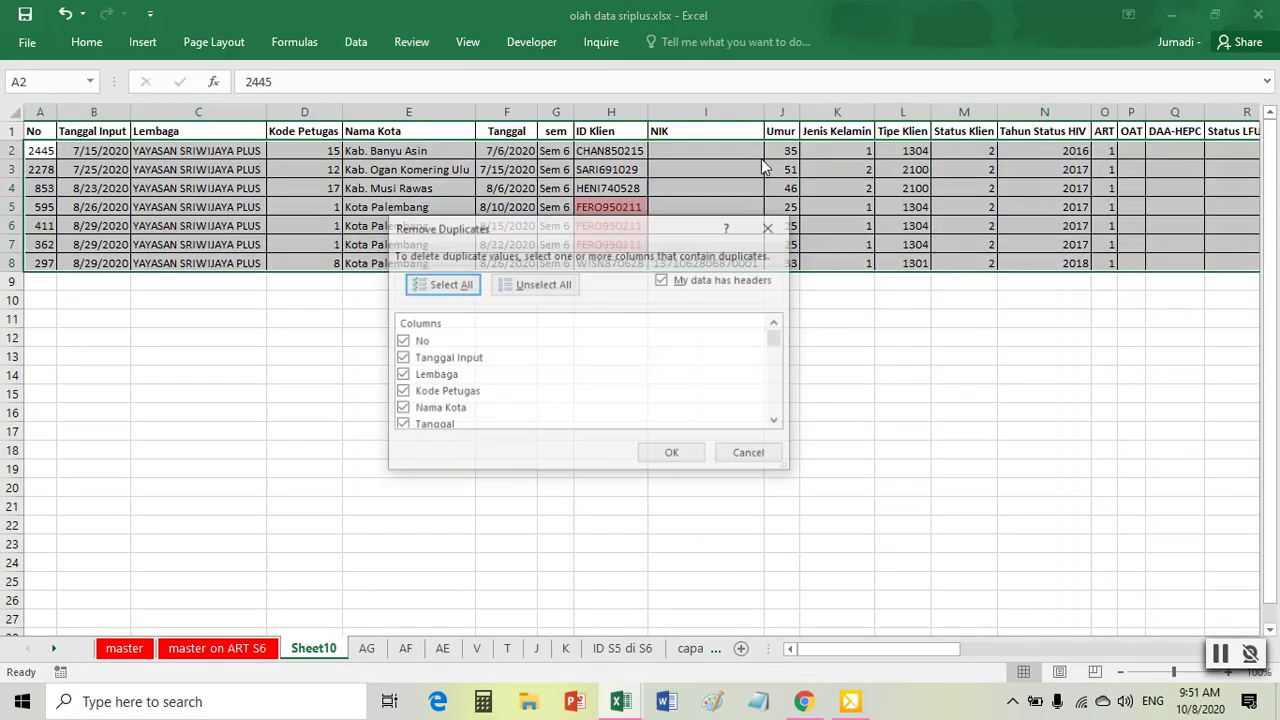
{"action": "left_click", "coordinate": [830, 85]}
{"action": "left_click", "coordinate": [536, 285]}
{"action": "scroll", "coordinate": [471, 400], "scroll_direction": "down", "scroll_amount": 1}
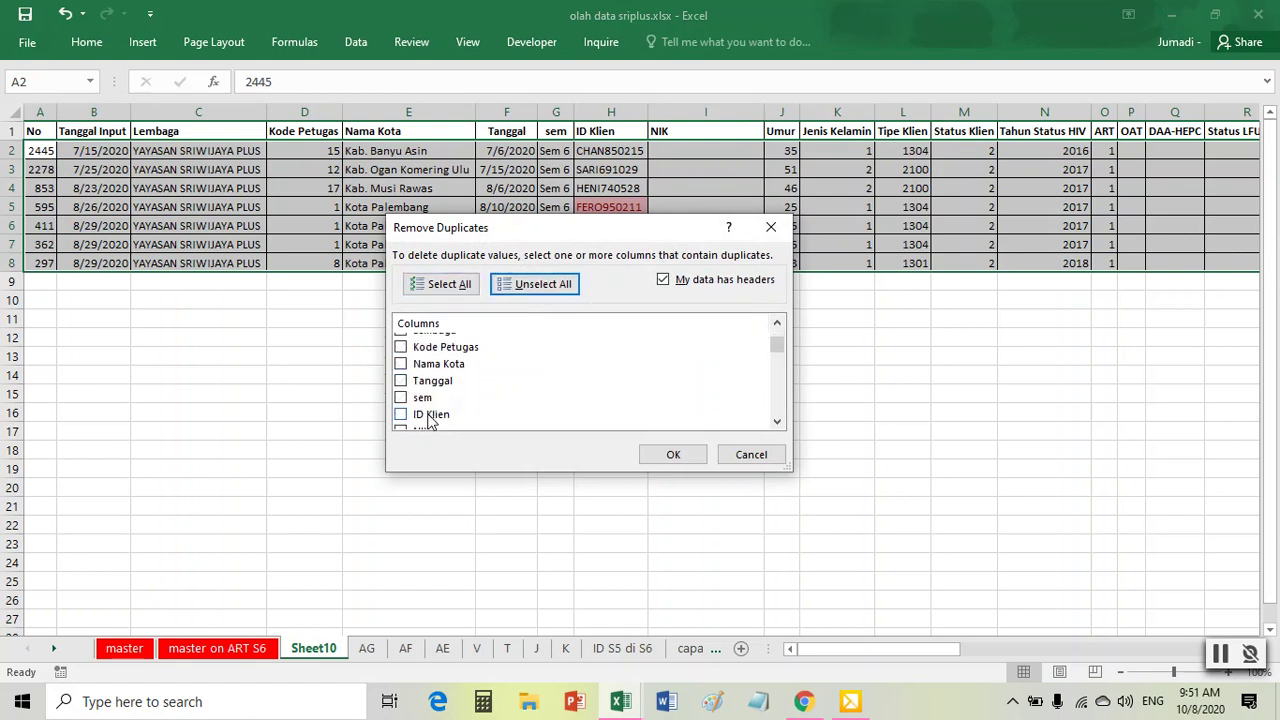
{"action": "left_click", "coordinate": [426, 415]}
{"action": "left_click", "coordinate": [684, 459]}
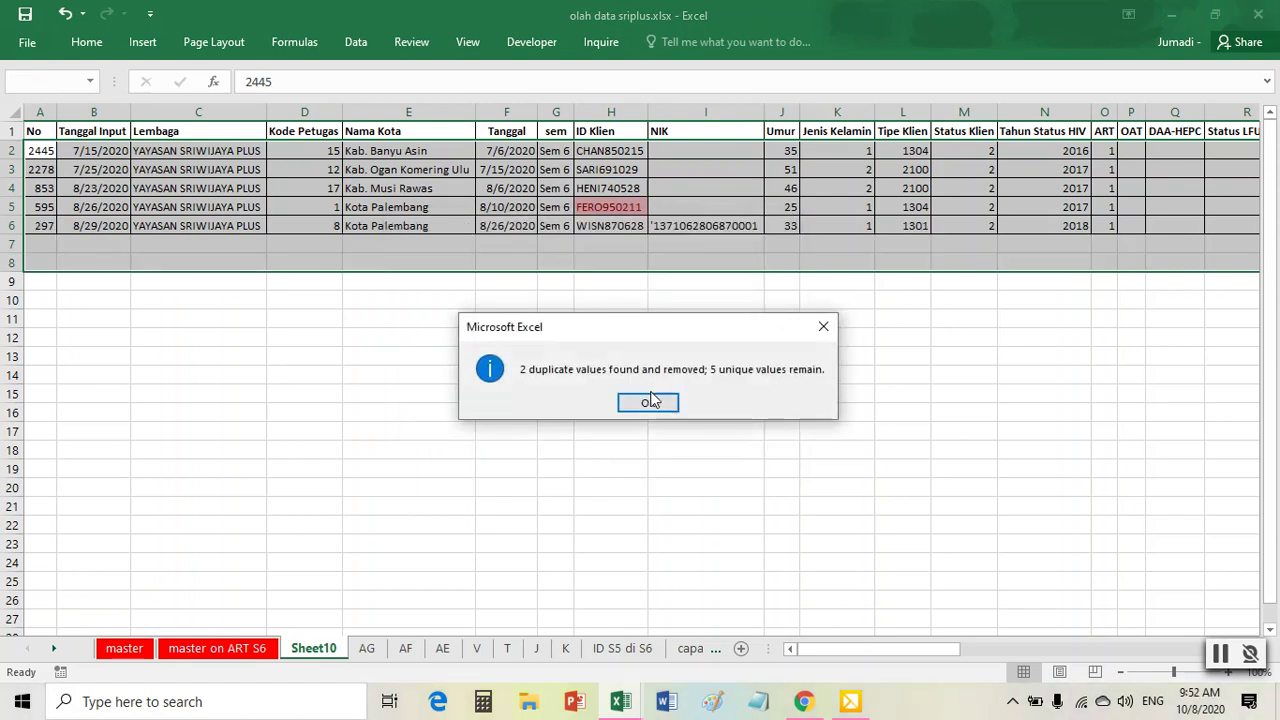
{"action": "left_click", "coordinate": [650, 404]}
- Insert six blank columns at A:F before the data
{"action": "left_click_drag", "start_coordinate": [37, 101], "coordinate": [509, 114]}
{"action": "right_click", "coordinate": [509, 128]}
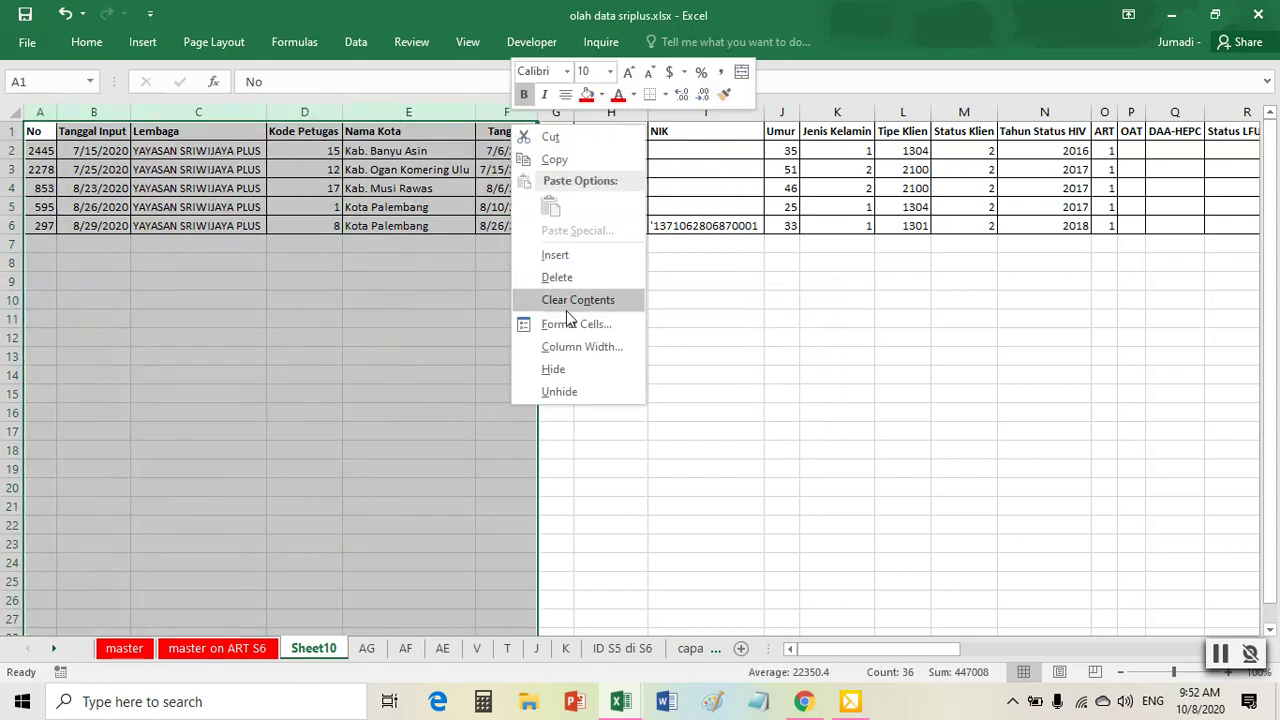
{"action": "left_click", "coordinate": [555, 255]}
{"action": "left_click", "coordinate": [518, 170]}
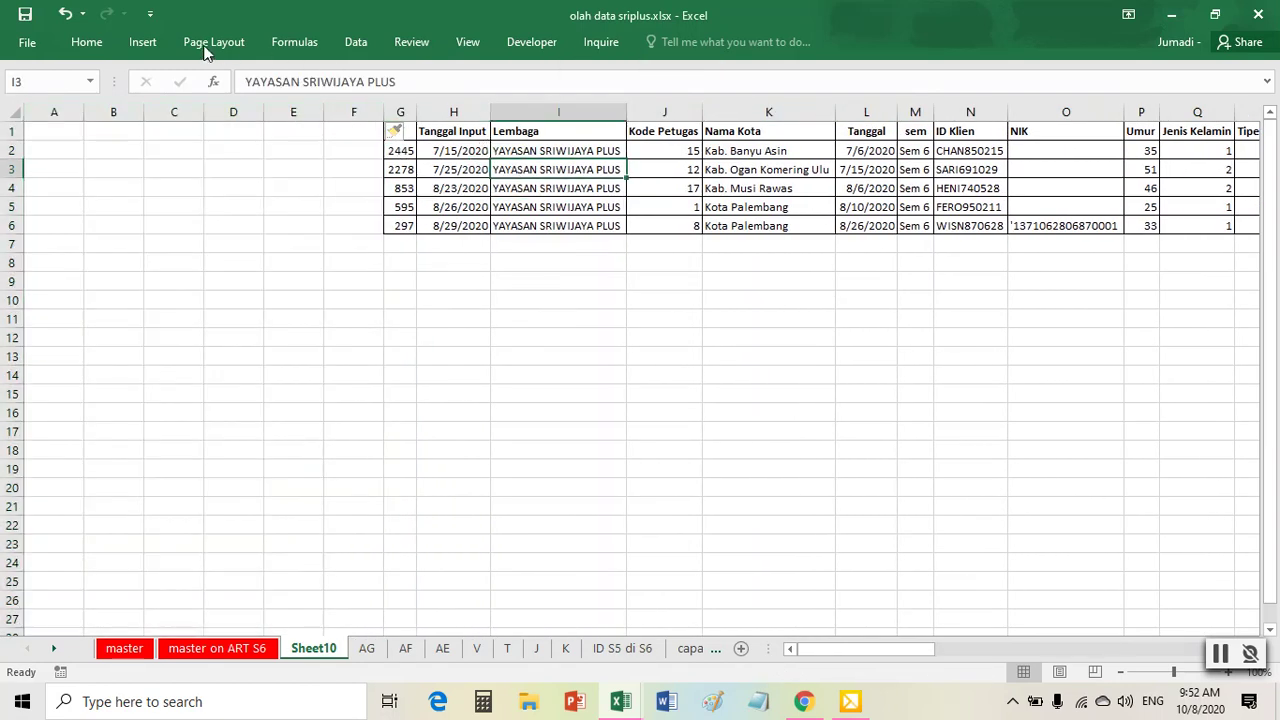
- Create a PivotTable at A1 counting ID Klien by Nama Kota
{"action": "left_click", "coordinate": [143, 42]}
{"action": "left_click", "coordinate": [26, 82]}
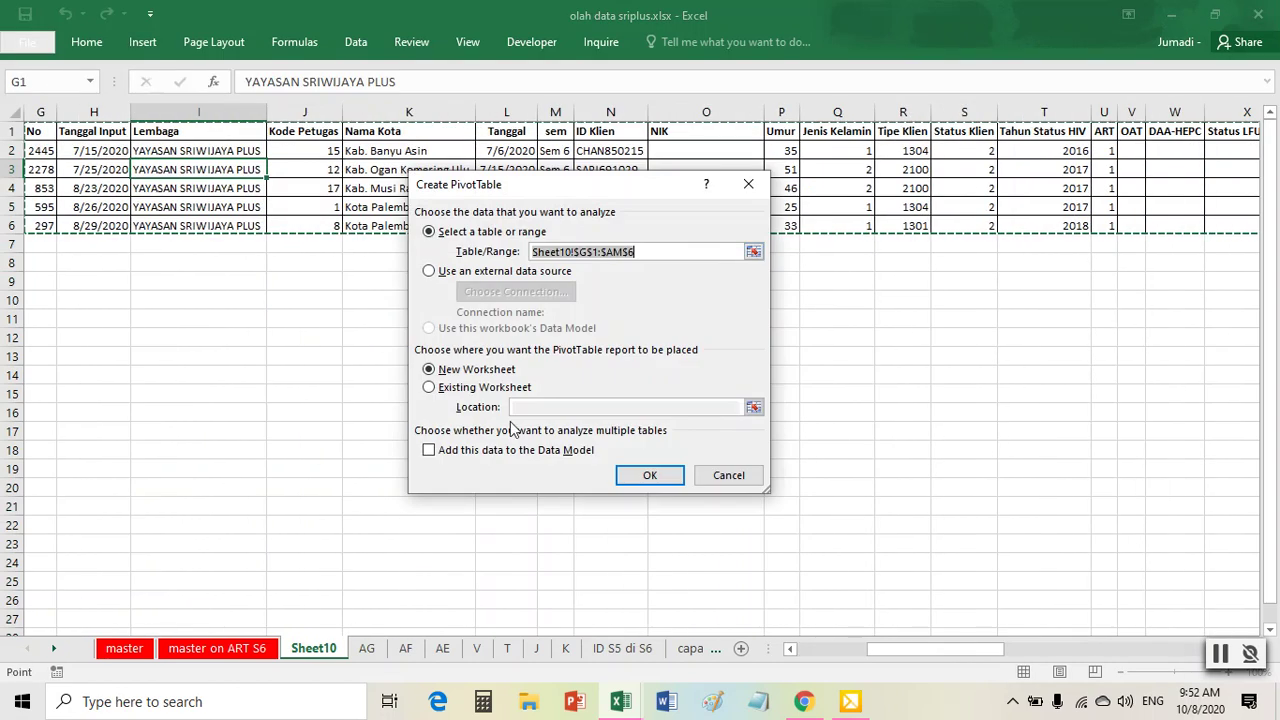
{"action": "left_click", "coordinate": [452, 387]}
{"action": "left_click", "coordinate": [753, 408]}
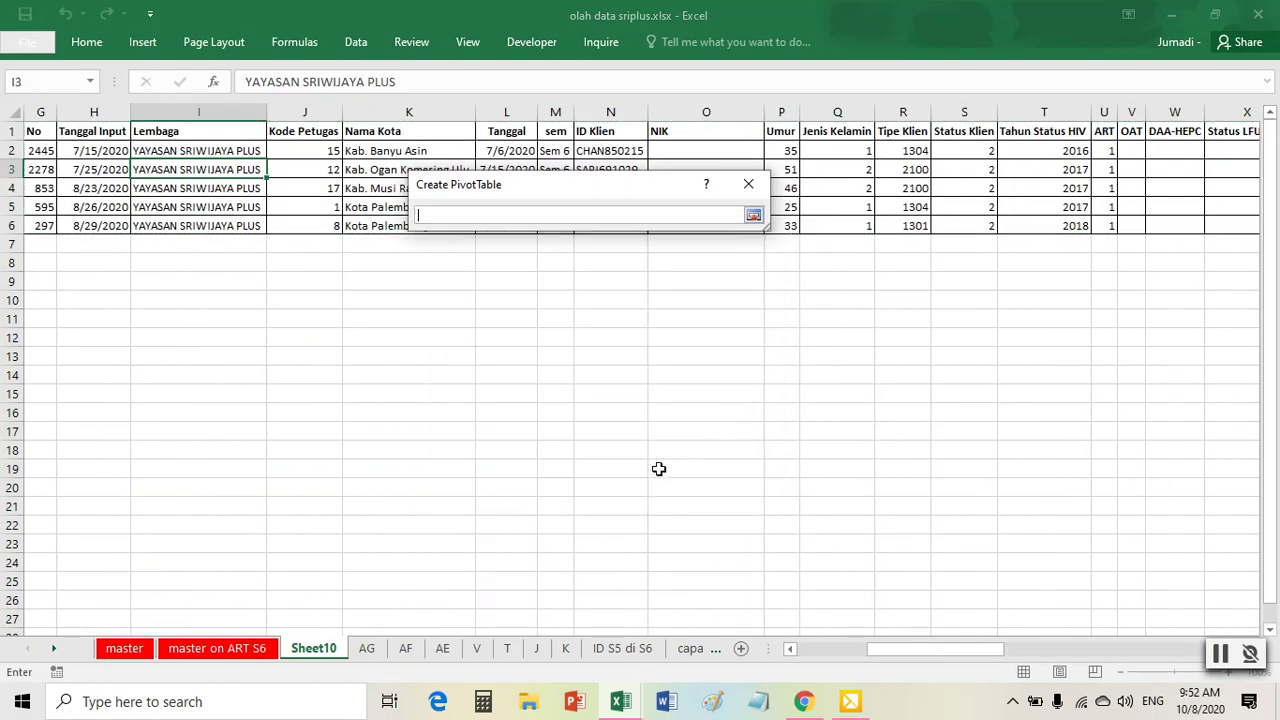
{"action": "left_click", "coordinate": [148, 170]}
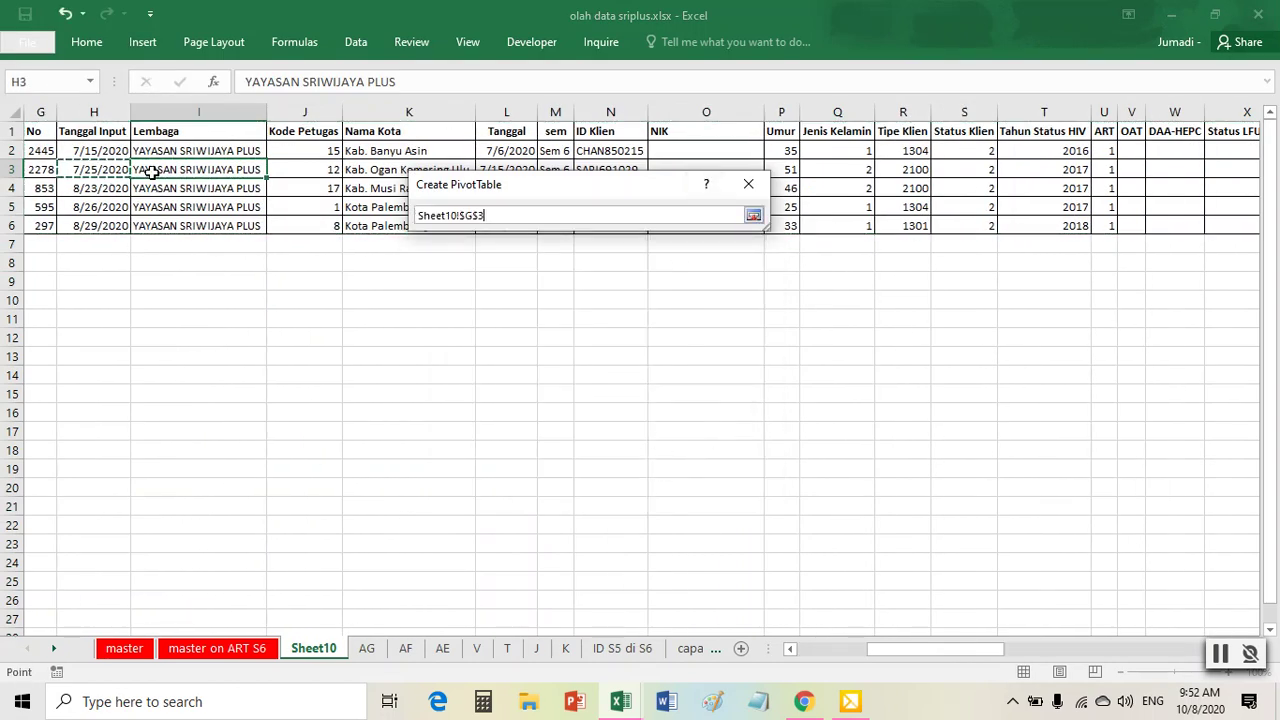
{"action": "key", "text": "Home"}
{"action": "key", "text": "Up"}
{"action": "key", "text": "Up"}
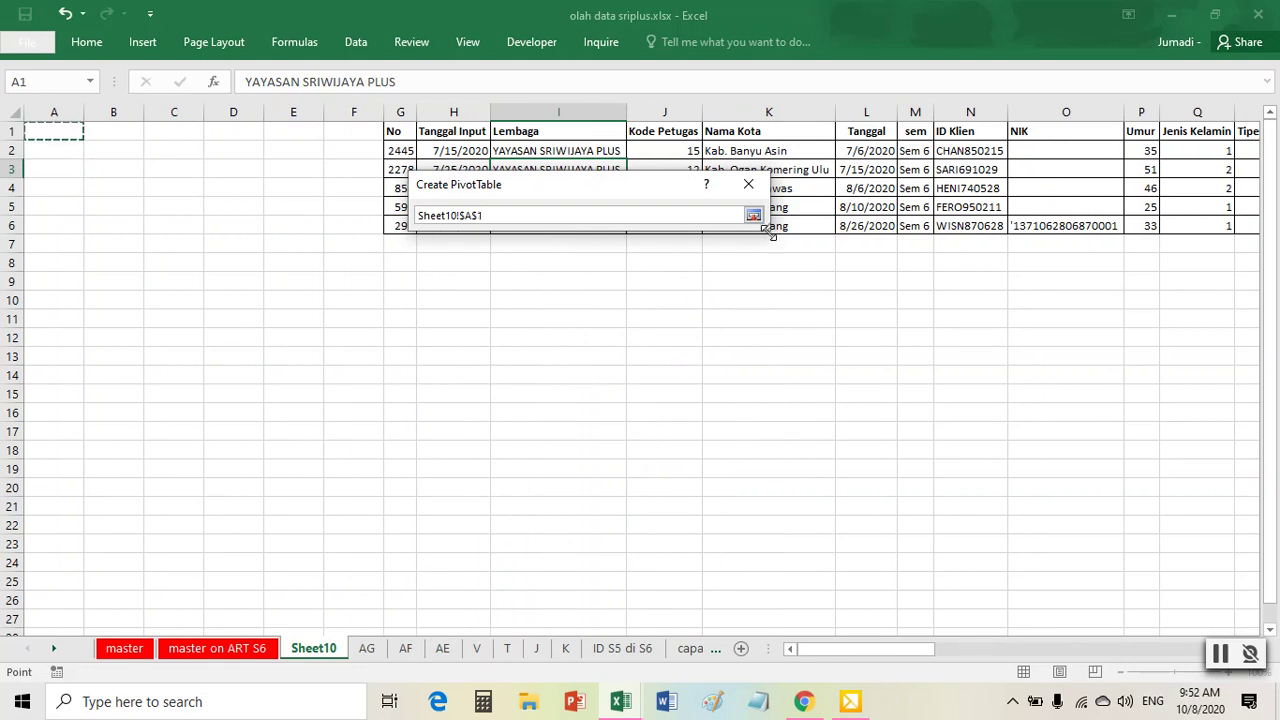
{"action": "left_click", "coordinate": [753, 215]}
{"action": "left_click", "coordinate": [648, 482]}
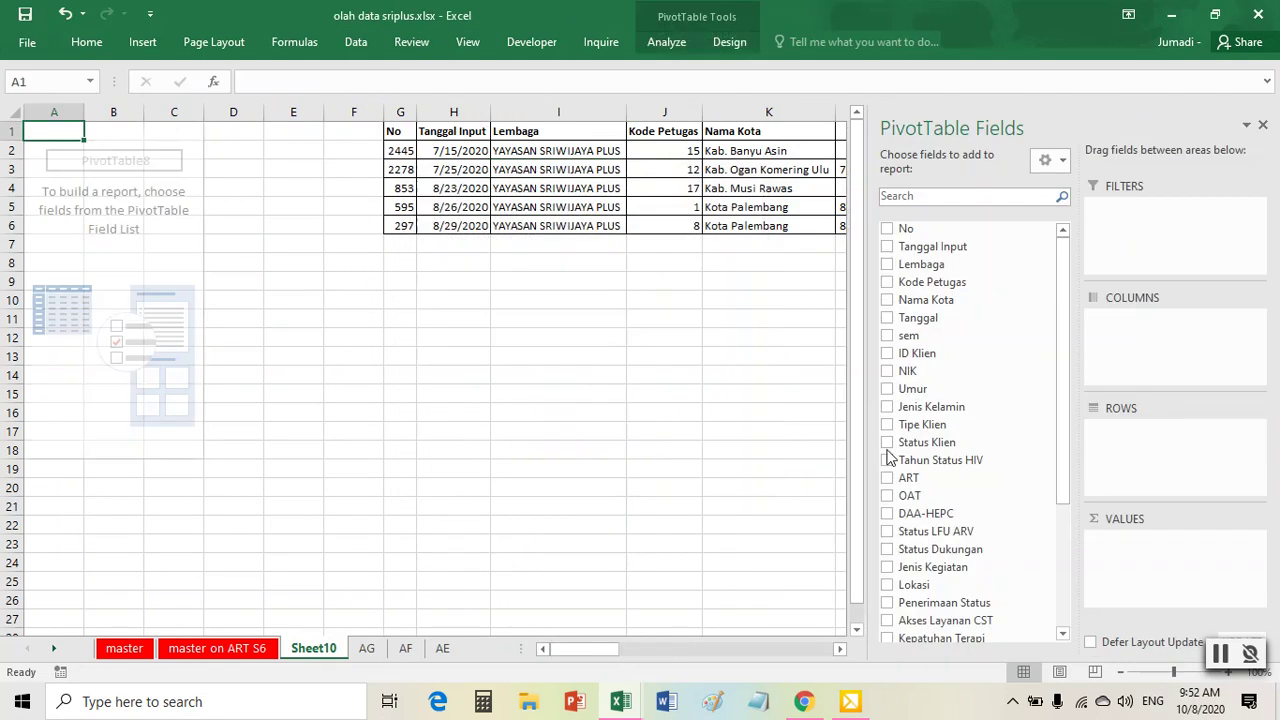
{"action": "left_click_drag", "start_coordinate": [958, 354], "coordinate": [1205, 573]}
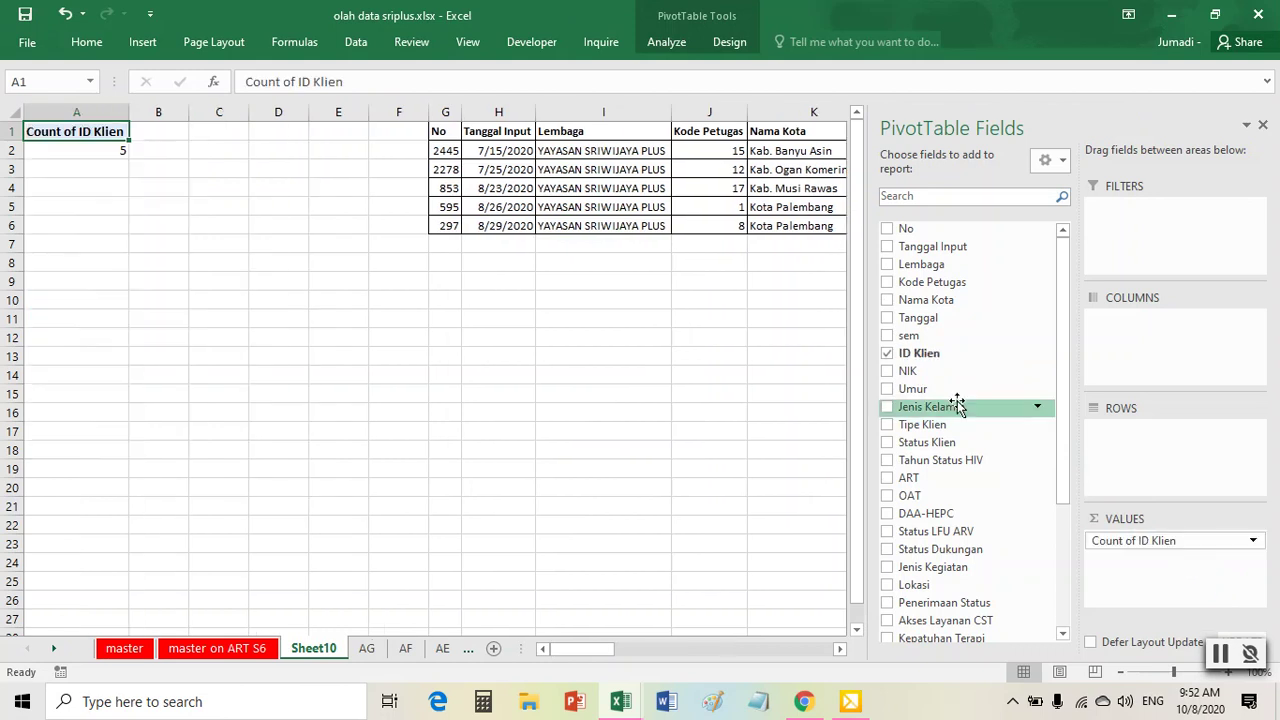
{"action": "left_click_drag", "start_coordinate": [926, 300], "coordinate": [1150, 450]}
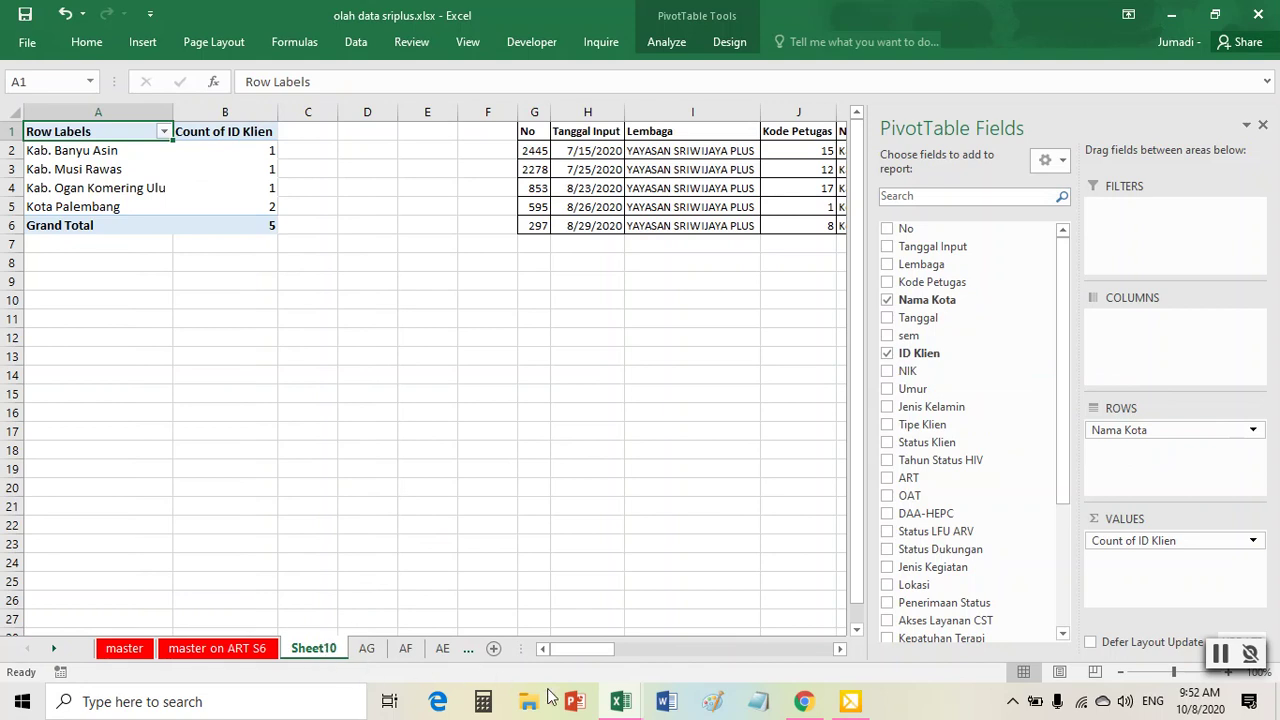
- Rename Sheet10 to 'AH' and bring the progress report workbook forward
{"action": "mouse_move", "coordinate": [620, 708]}
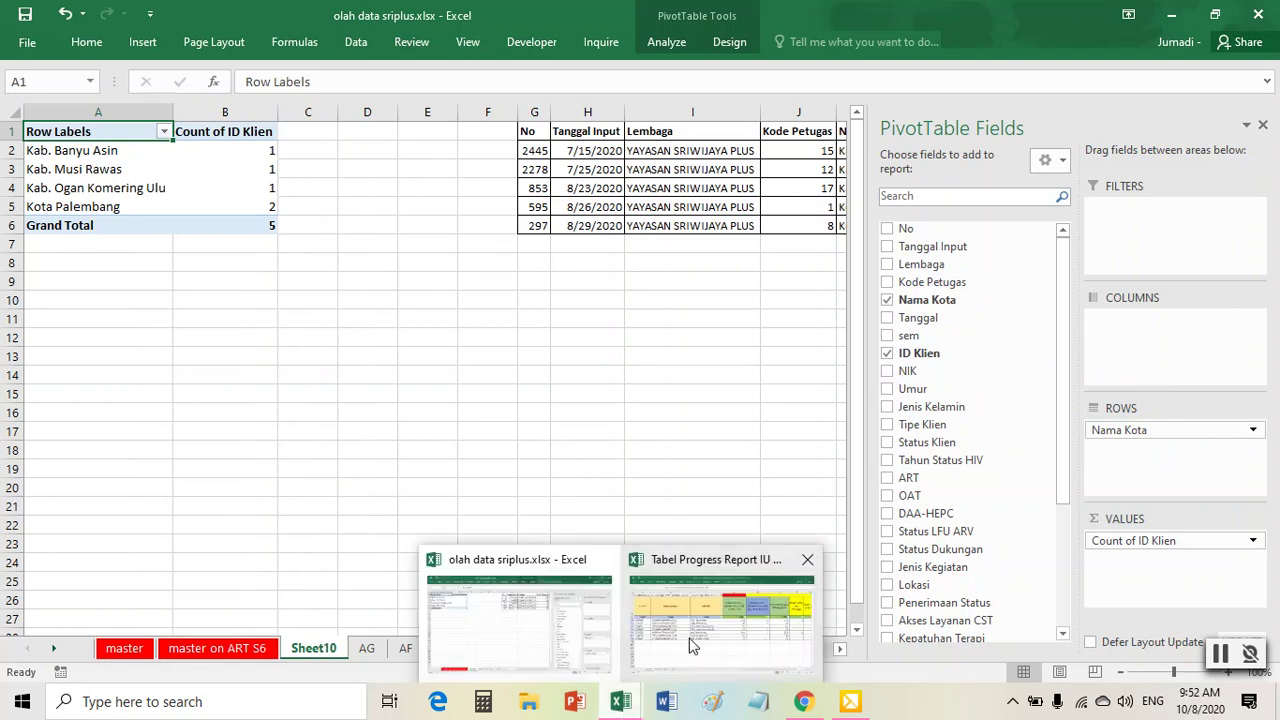
{"action": "mouse_move", "coordinate": [689, 643]}
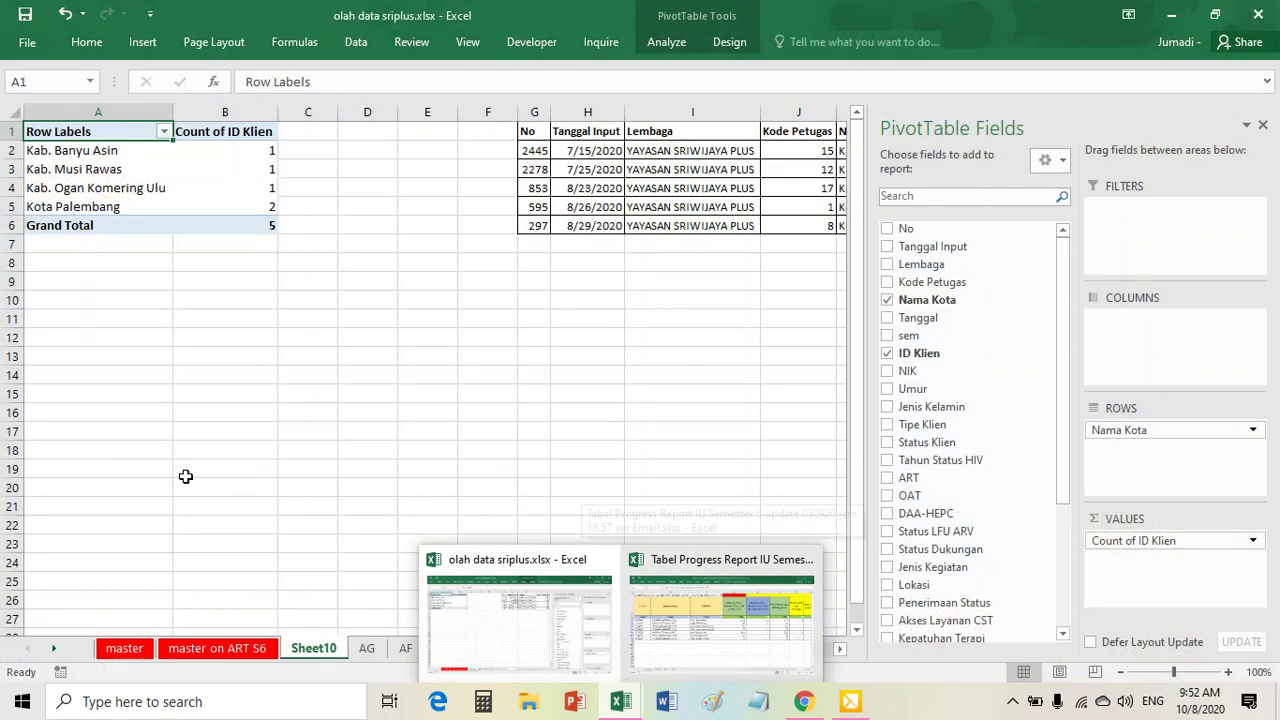
{"action": "right_click", "coordinate": [317, 649]}
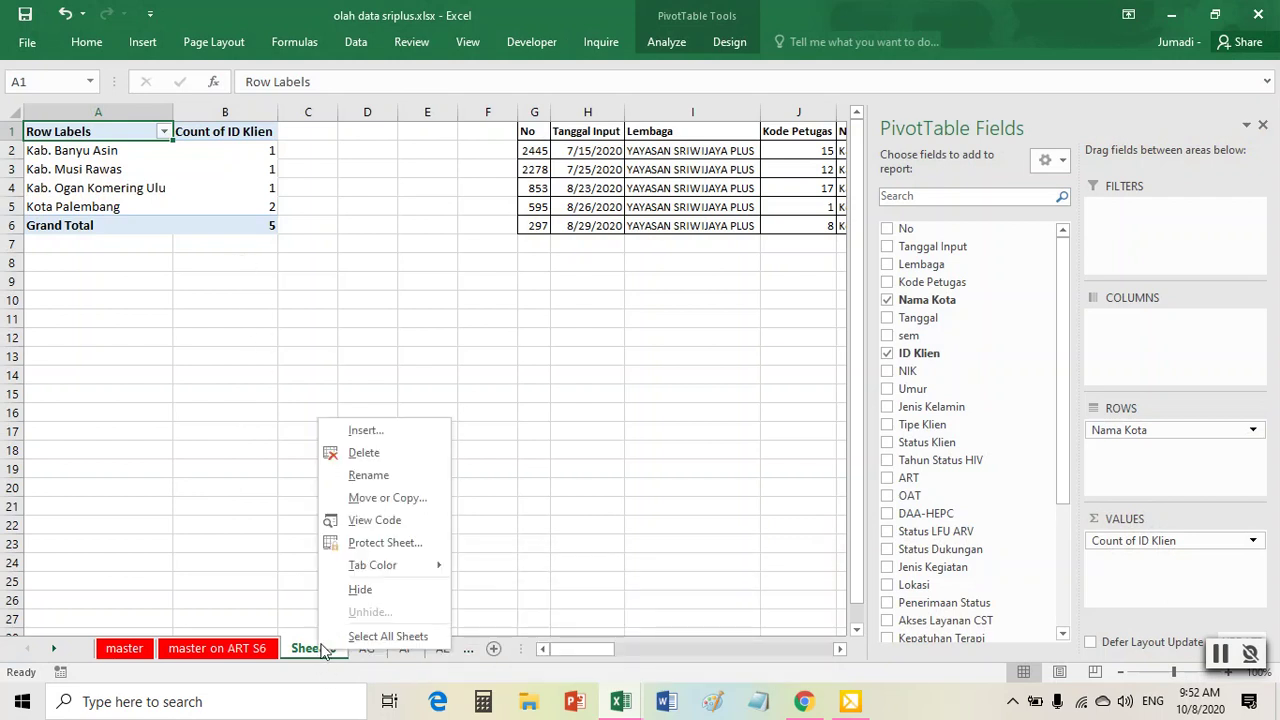
{"action": "left_click", "coordinate": [393, 471]}
{"action": "type", "text": "AH"}
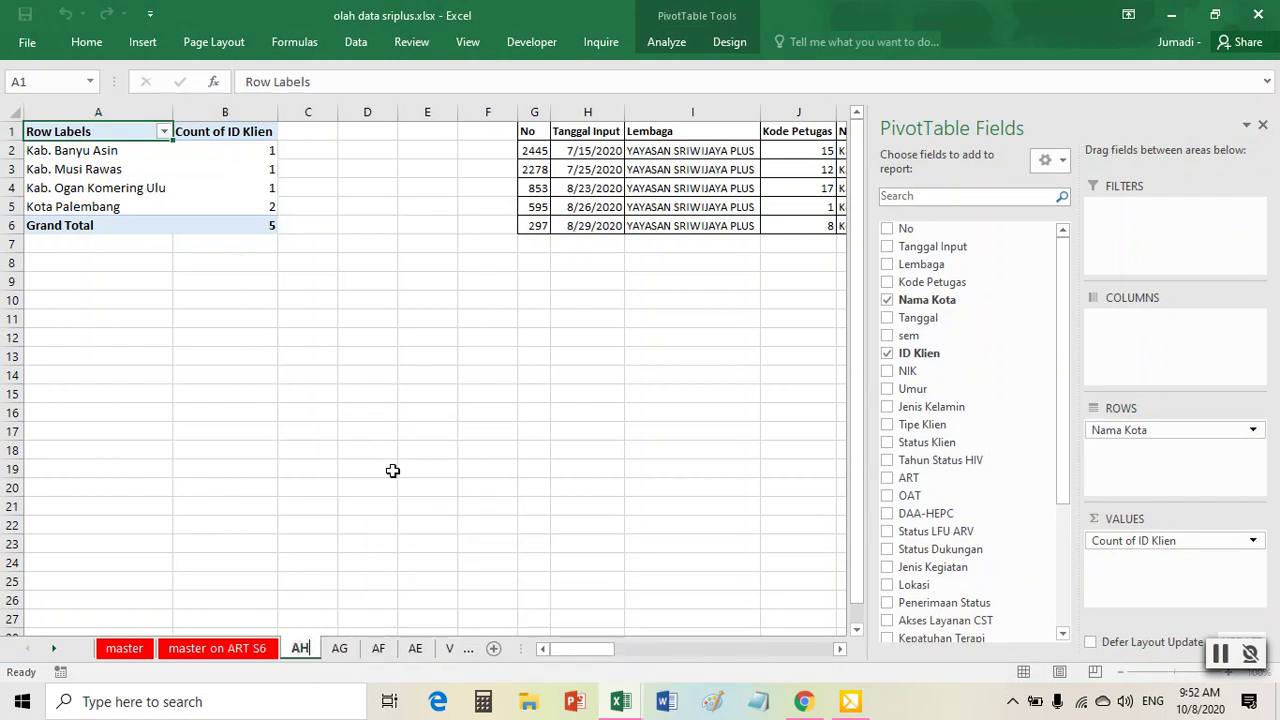
{"action": "left_click", "coordinate": [630, 207]}
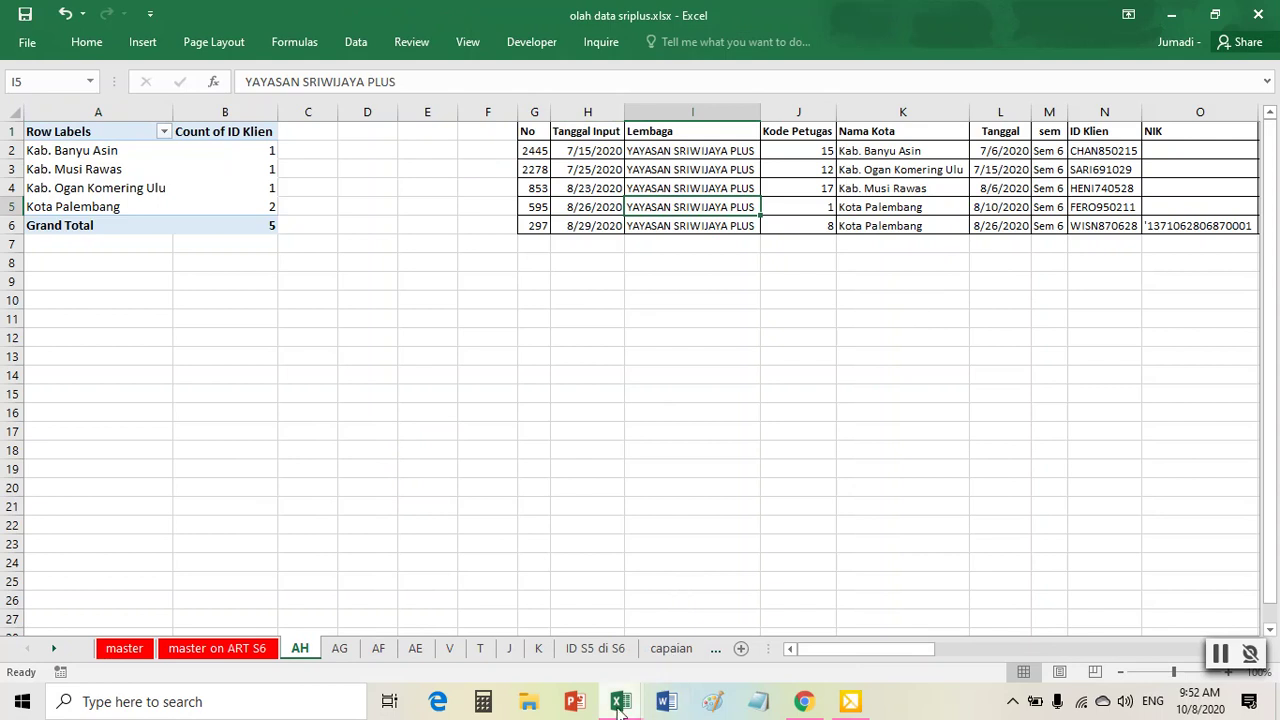
{"action": "mouse_move", "coordinate": [658, 686]}
{"action": "left_click", "coordinate": [721, 615]}
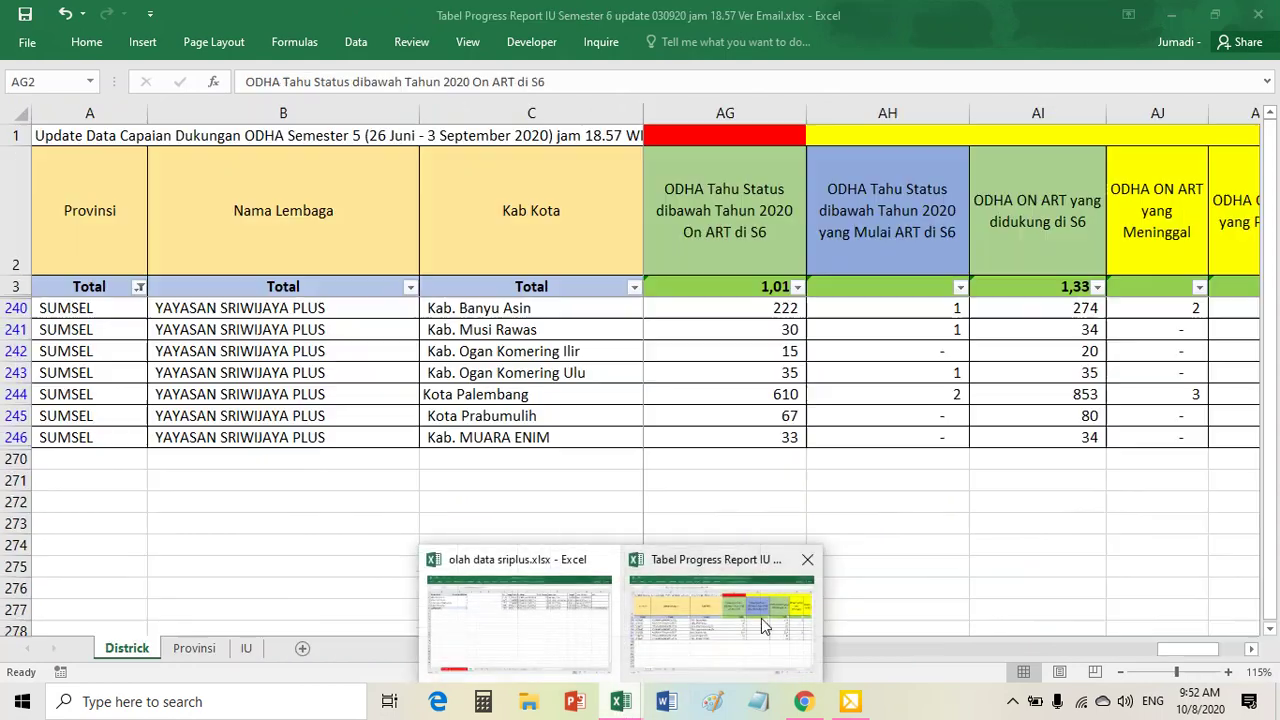
- Fill cell AH1 red in the progress report and review the ODHA ON ART headings
{"action": "left_click", "coordinate": [889, 133]}
{"action": "right_click", "coordinate": [889, 133]}
{"action": "left_click", "coordinate": [968, 113]}
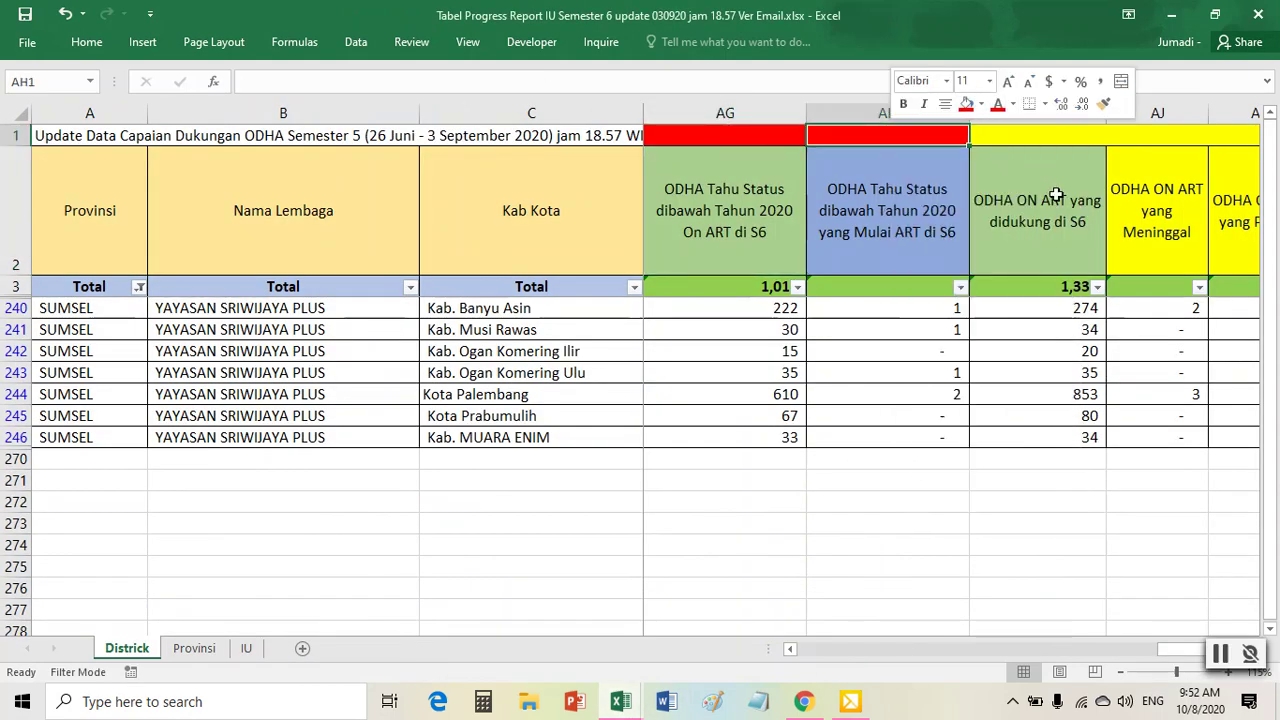
{"action": "left_click", "coordinate": [1043, 180]}
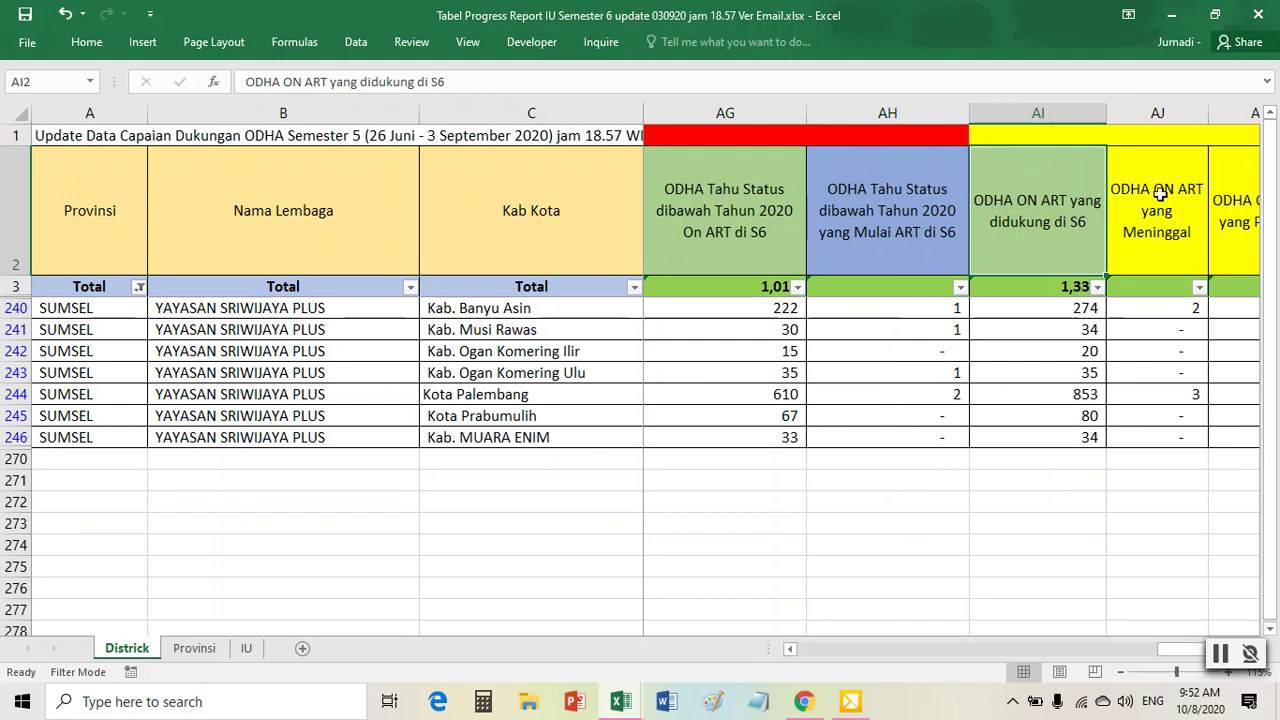
{"action": "key", "text": "Right"}
{"action": "key", "text": "Right"}
{"action": "key", "text": "Right"}
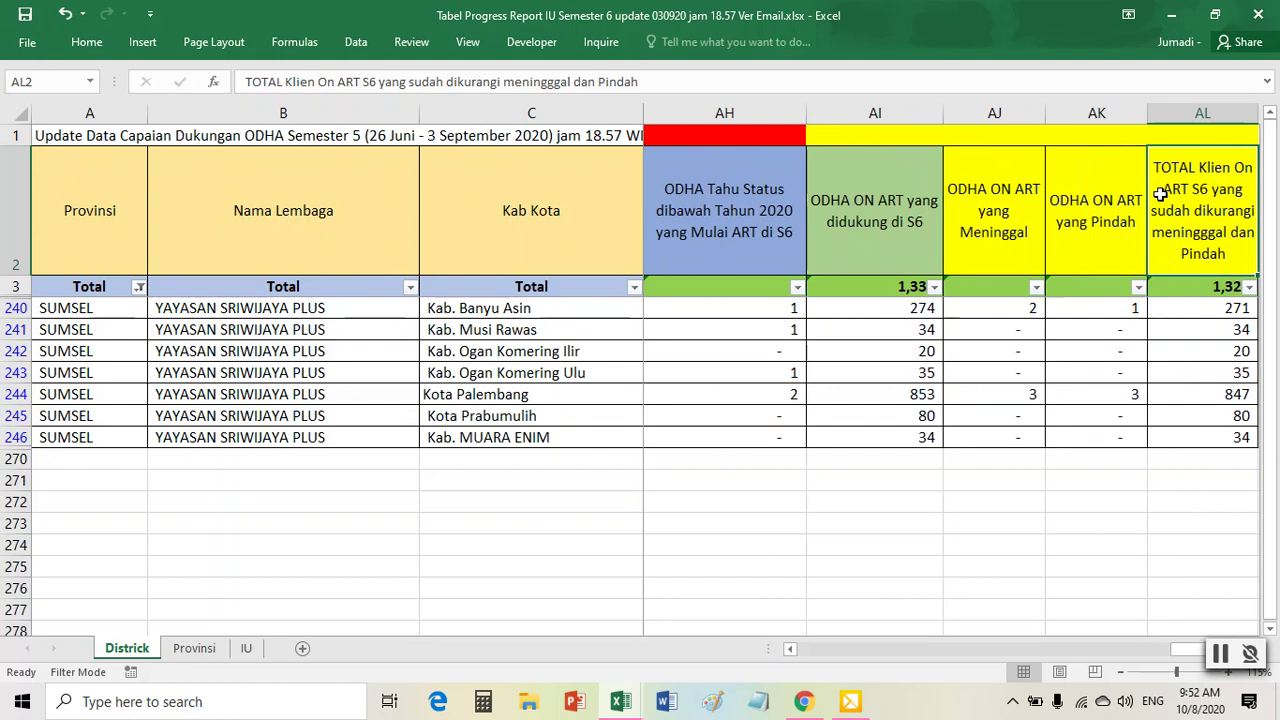
{"action": "left_click", "coordinate": [620, 701]}
{"action": "mouse_move", "coordinate": [531, 655]}
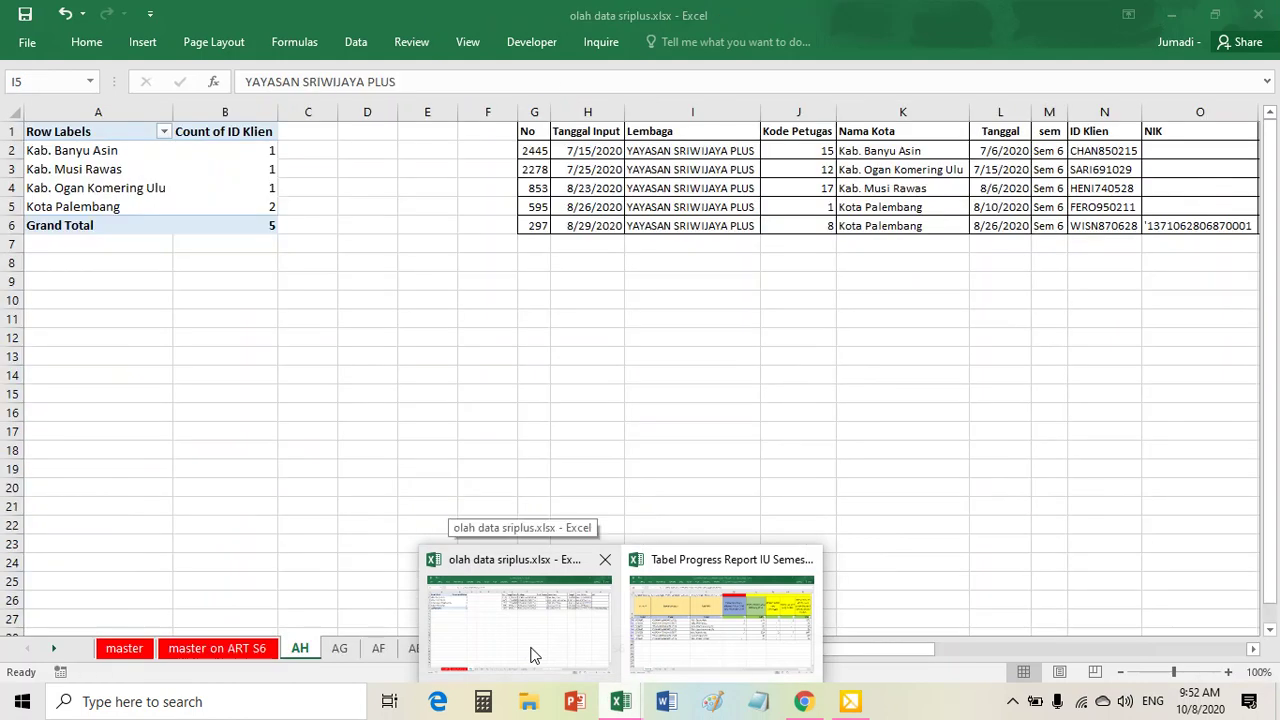
- Turn off the filter on the master on ART S6 sheet so all rows show
{"action": "left_click", "coordinate": [531, 655]}
{"action": "left_click", "coordinate": [214, 650]}
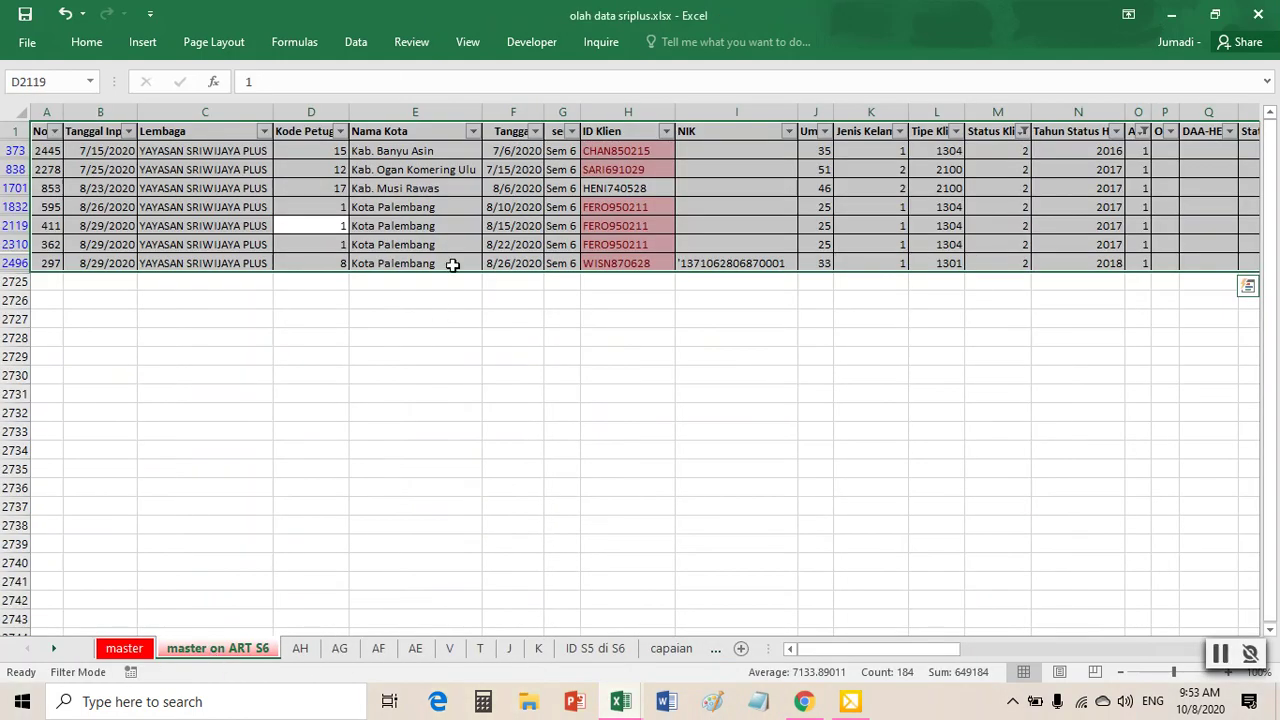
{"action": "left_click", "coordinate": [453, 210]}
{"action": "left_click", "coordinate": [355, 42]}
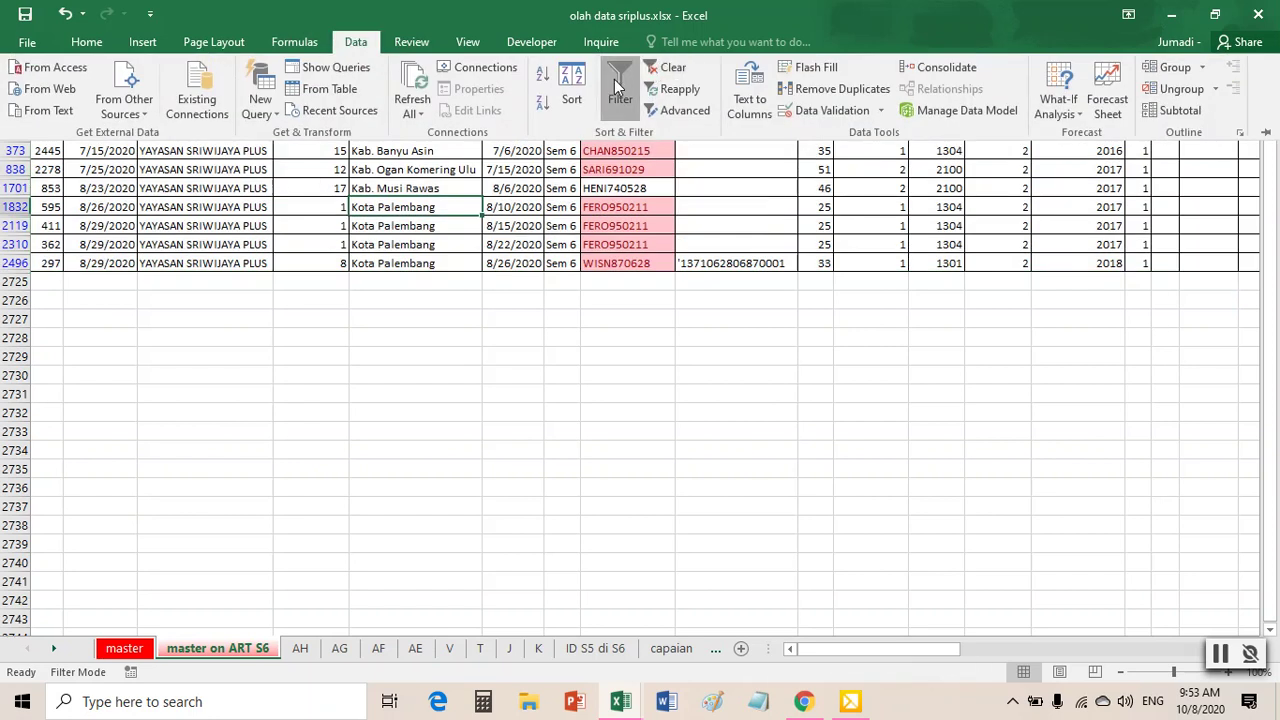
{"action": "left_click", "coordinate": [614, 79]}
{"action": "left_click", "coordinate": [556, 225]}
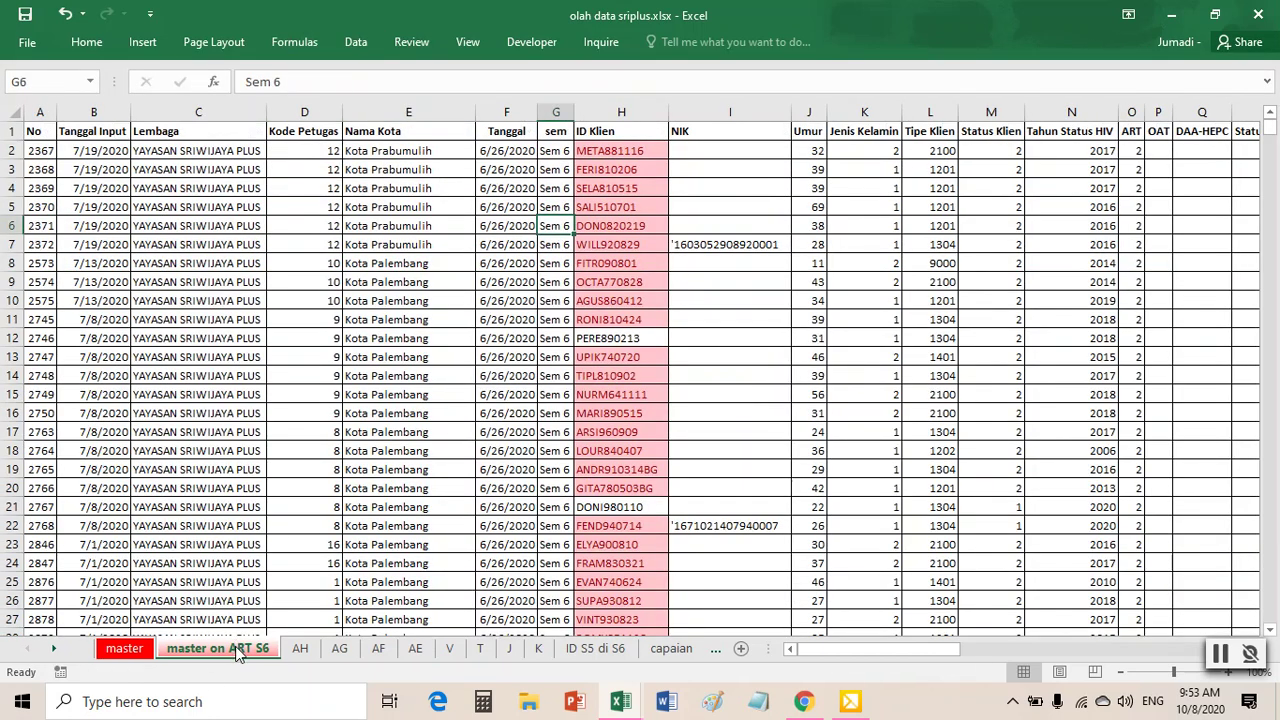
{"action": "left_click_drag", "start_coordinate": [318, 301], "coordinate": [318, 320]}
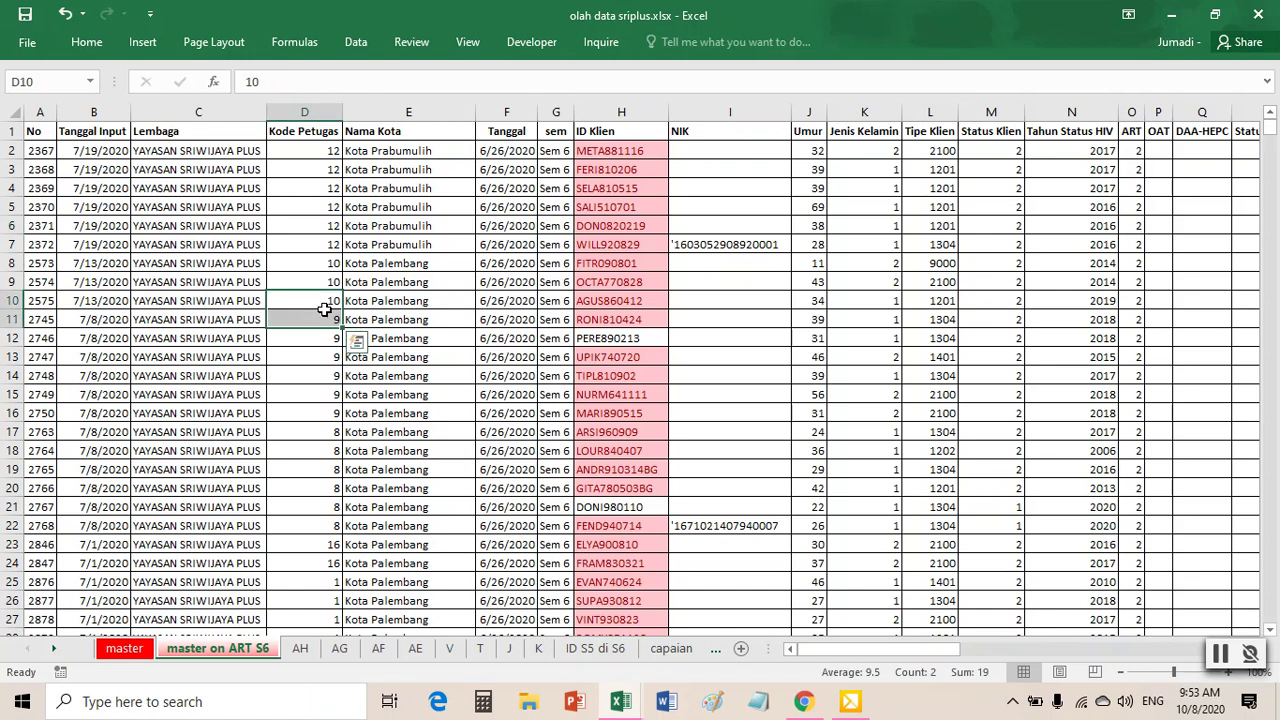
{"action": "key", "text": "ctrl+q"}
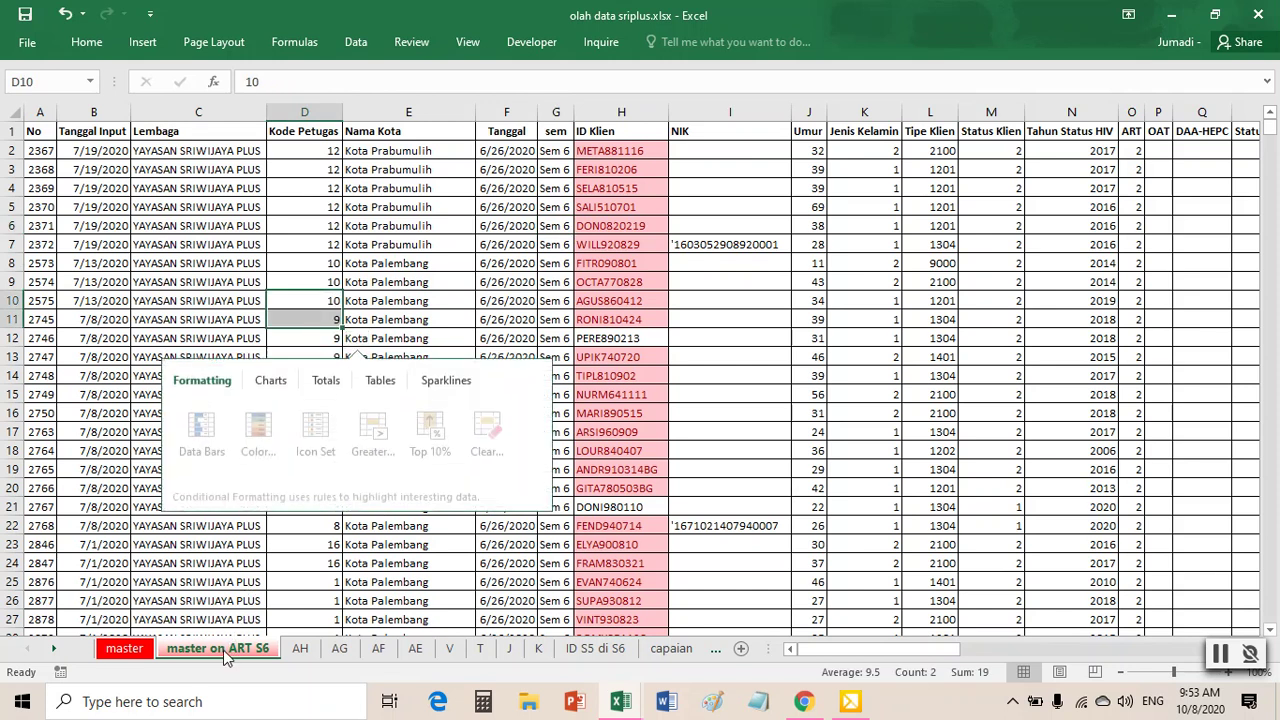
{"action": "left_click", "coordinate": [189, 262]}
- Copy the whole client table into a new Sheet11 and autofit the columns
{"action": "key", "text": "ctrl+a"}
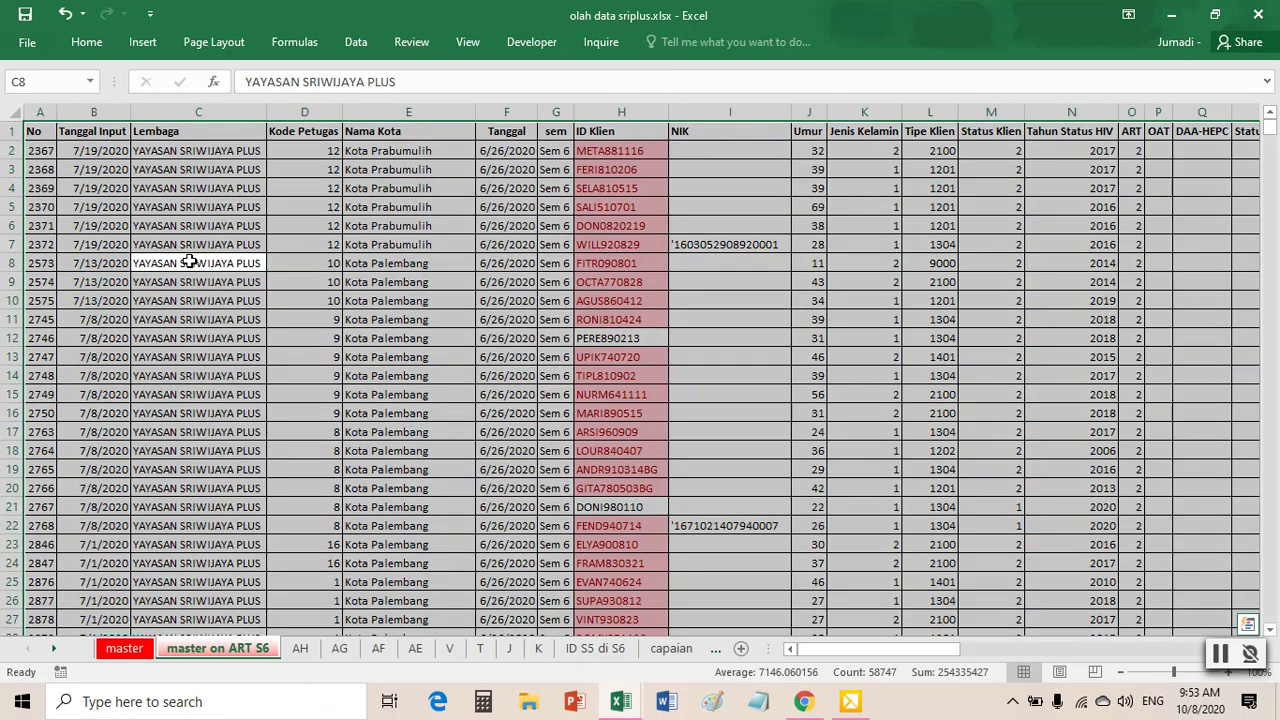
{"action": "key", "text": "ctrl+c"}
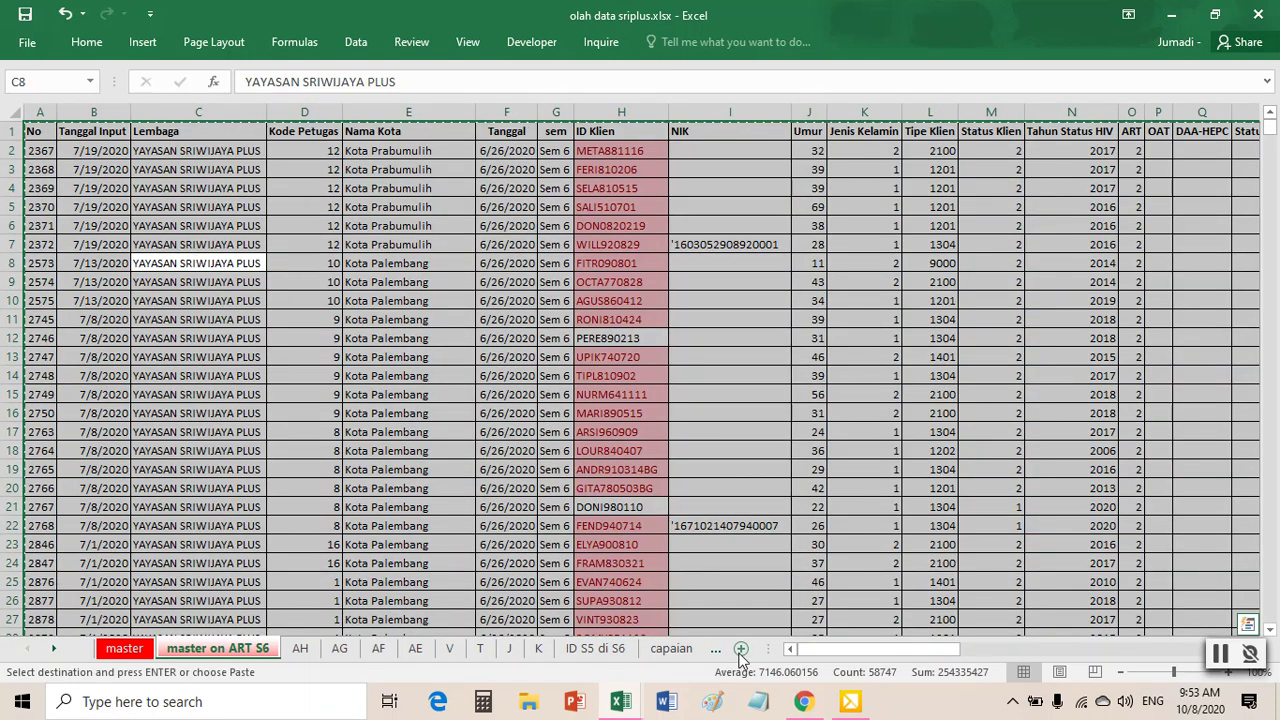
{"action": "left_click", "coordinate": [741, 648]}
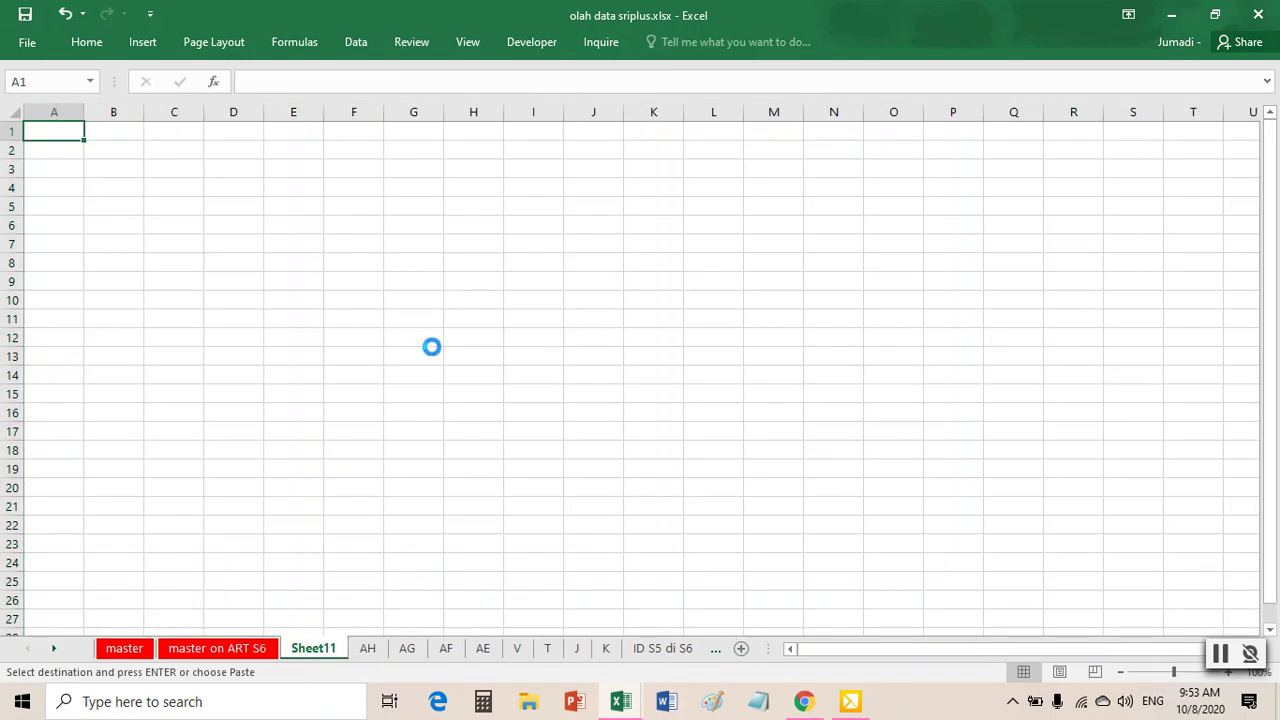
{"action": "key", "text": "ctrl+v"}
{"action": "left_click", "coordinate": [11, 111]}
{"action": "double_click", "coordinate": [85, 111]}
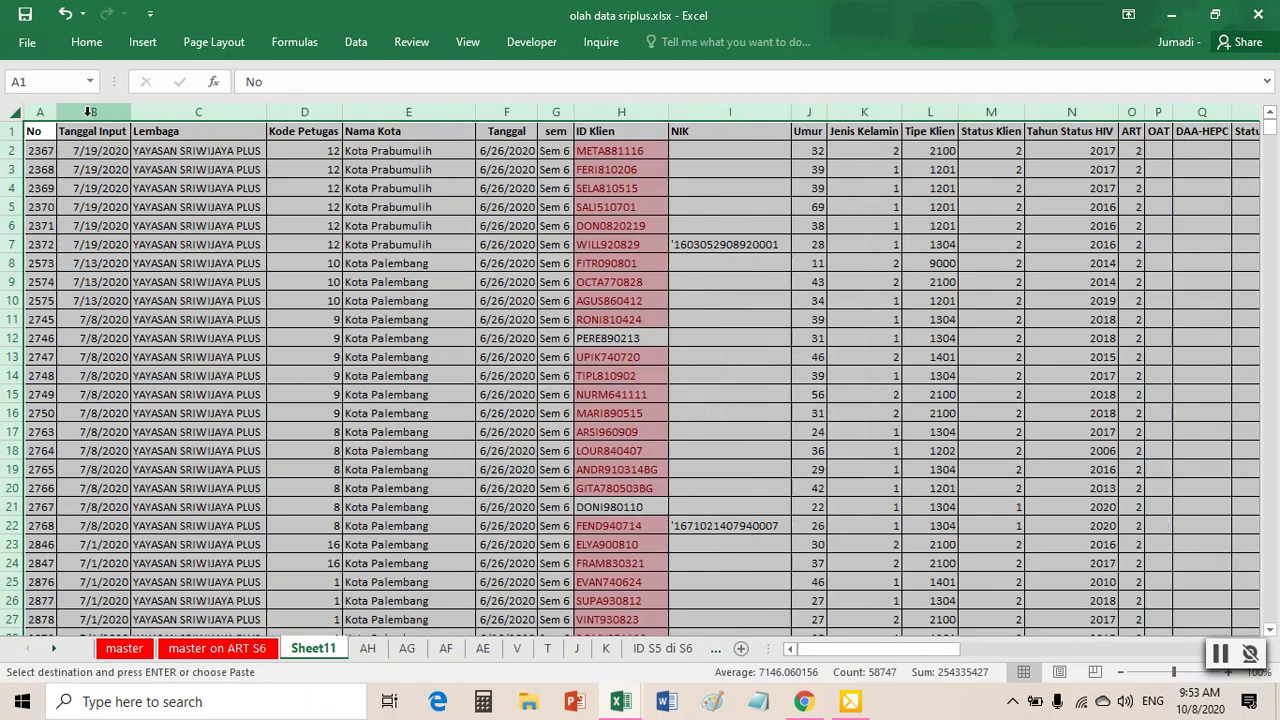
{"action": "left_click", "coordinate": [366, 208]}
- Remove duplicates on ID Klien only, leaving 1344 unique rows
{"action": "left_click", "coordinate": [356, 42]}
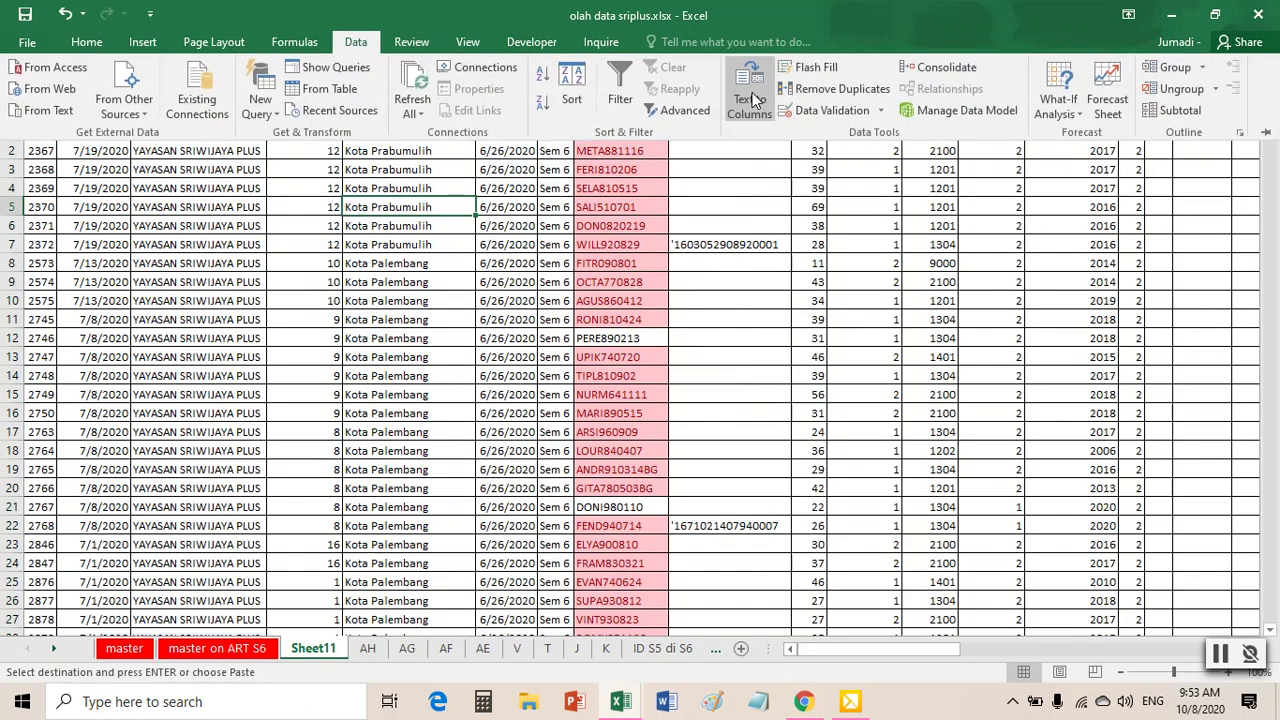
{"action": "left_click", "coordinate": [808, 90]}
{"action": "left_click", "coordinate": [540, 287]}
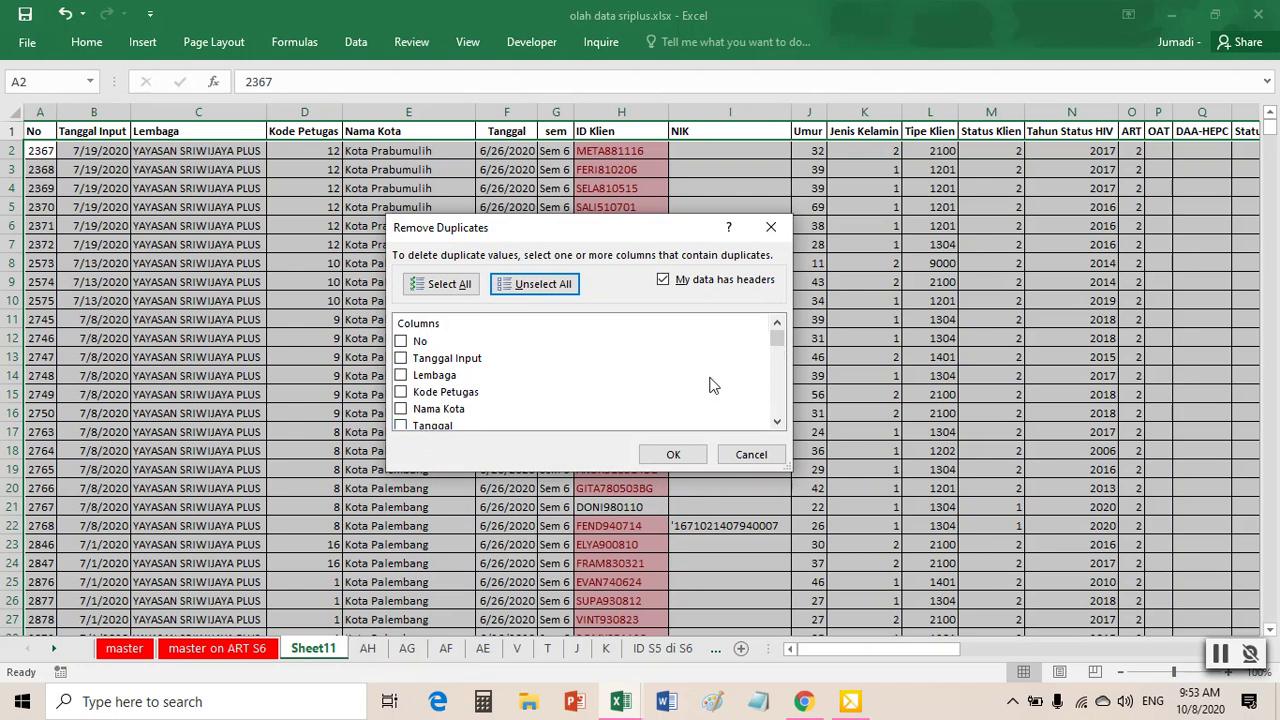
{"action": "scroll", "coordinate": [440, 402], "scroll_direction": "down", "scroll_amount": 1}
{"action": "left_click", "coordinate": [404, 414]}
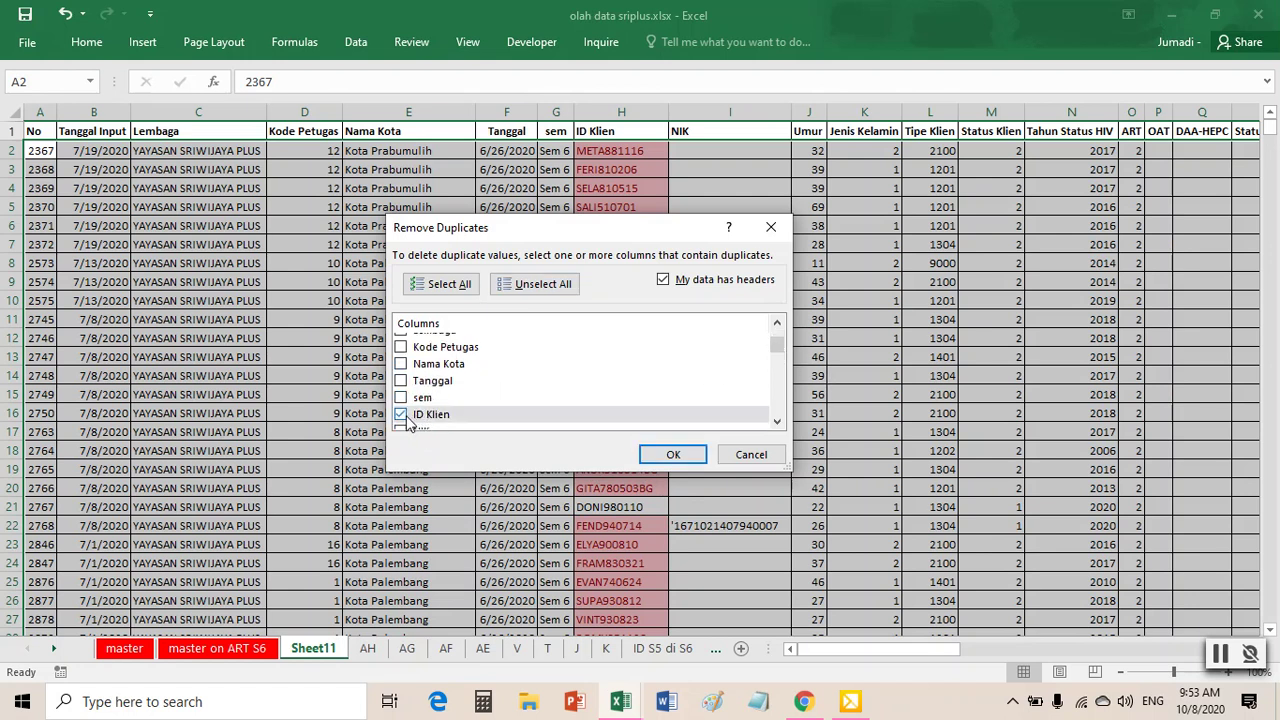
{"action": "left_click", "coordinate": [670, 462]}
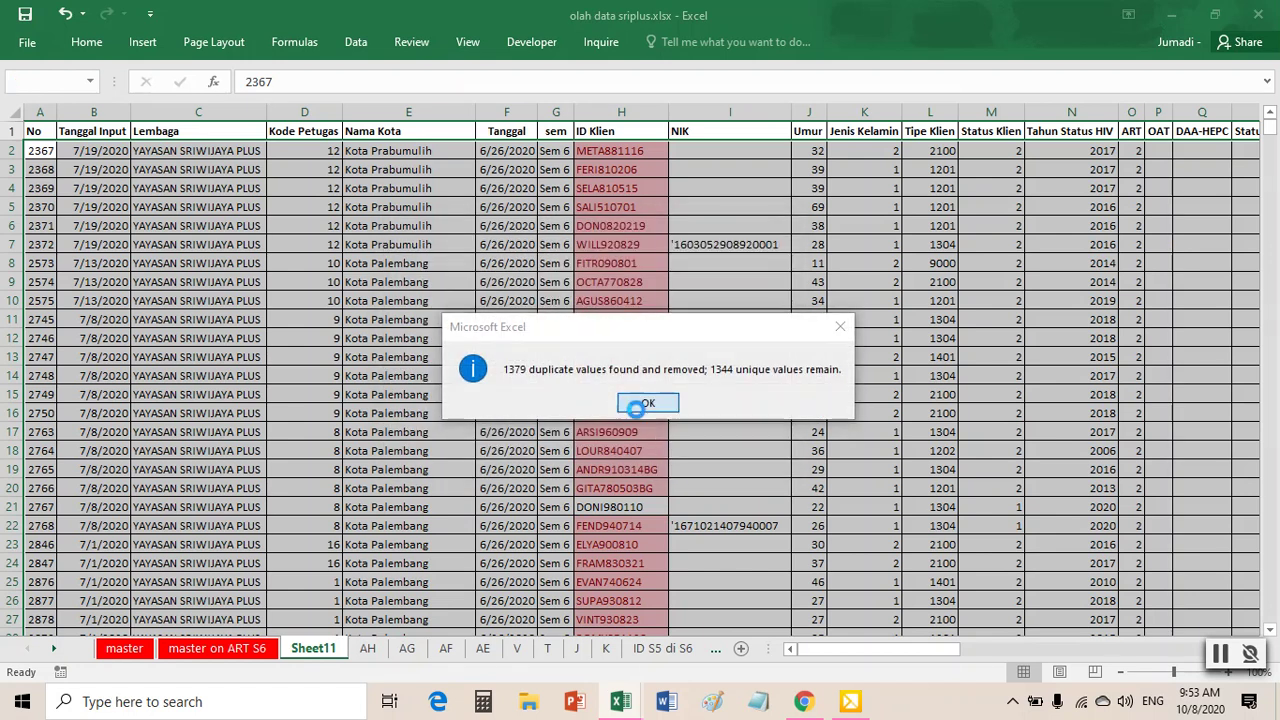
{"action": "left_click", "coordinate": [647, 402]}
{"action": "left_click", "coordinate": [605, 375]}
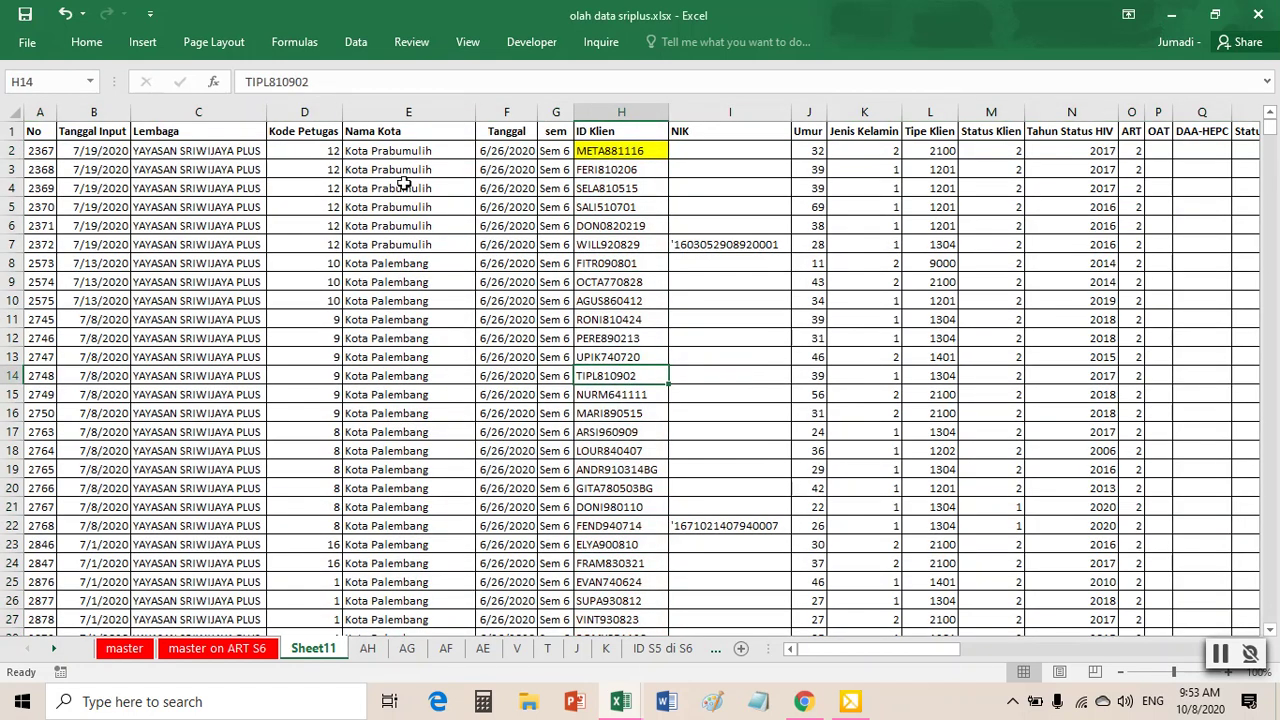
- Remove the yellow fill from cell H2, setting it to No Fill
{"action": "left_click", "coordinate": [648, 157]}
{"action": "right_click", "coordinate": [648, 155]}
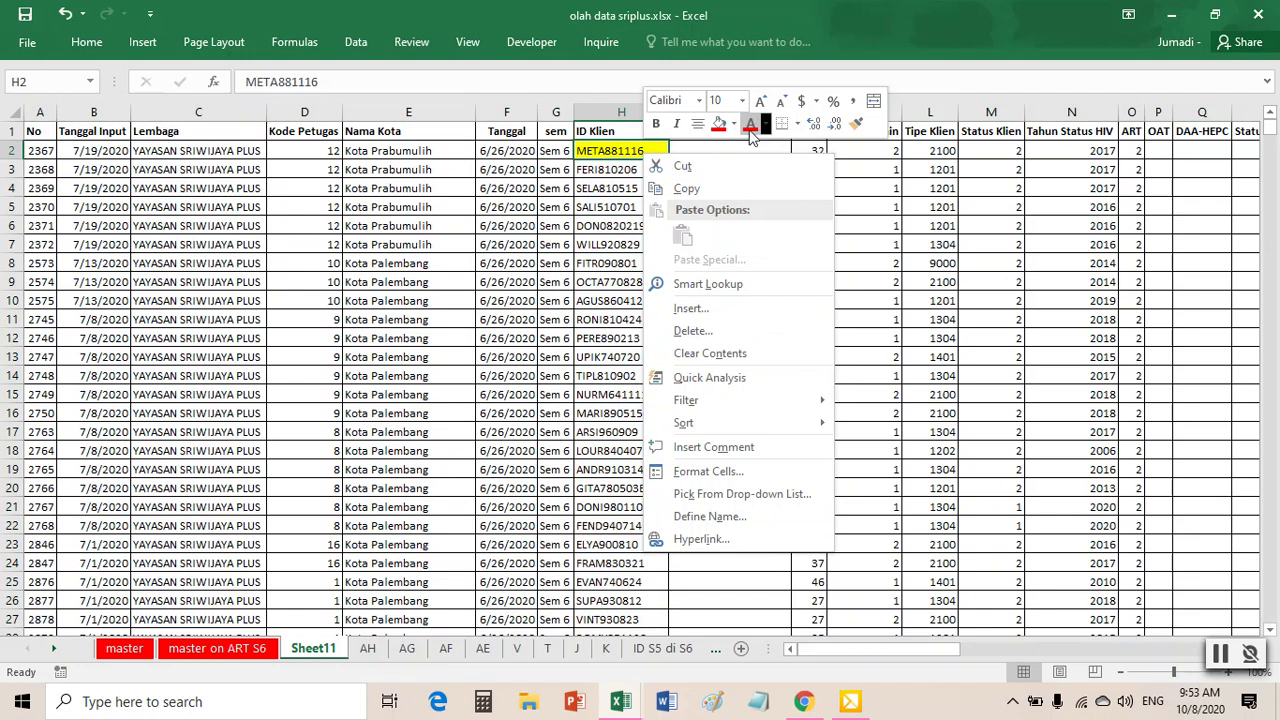
{"action": "left_click", "coordinate": [735, 125]}
{"action": "left_click", "coordinate": [759, 296]}
{"action": "left_click", "coordinate": [621, 319]}
- Insert seven empty columns at A–G before the data
{"action": "left_click_drag", "start_coordinate": [40, 112], "coordinate": [561, 132]}
{"action": "right_click", "coordinate": [561, 132]}
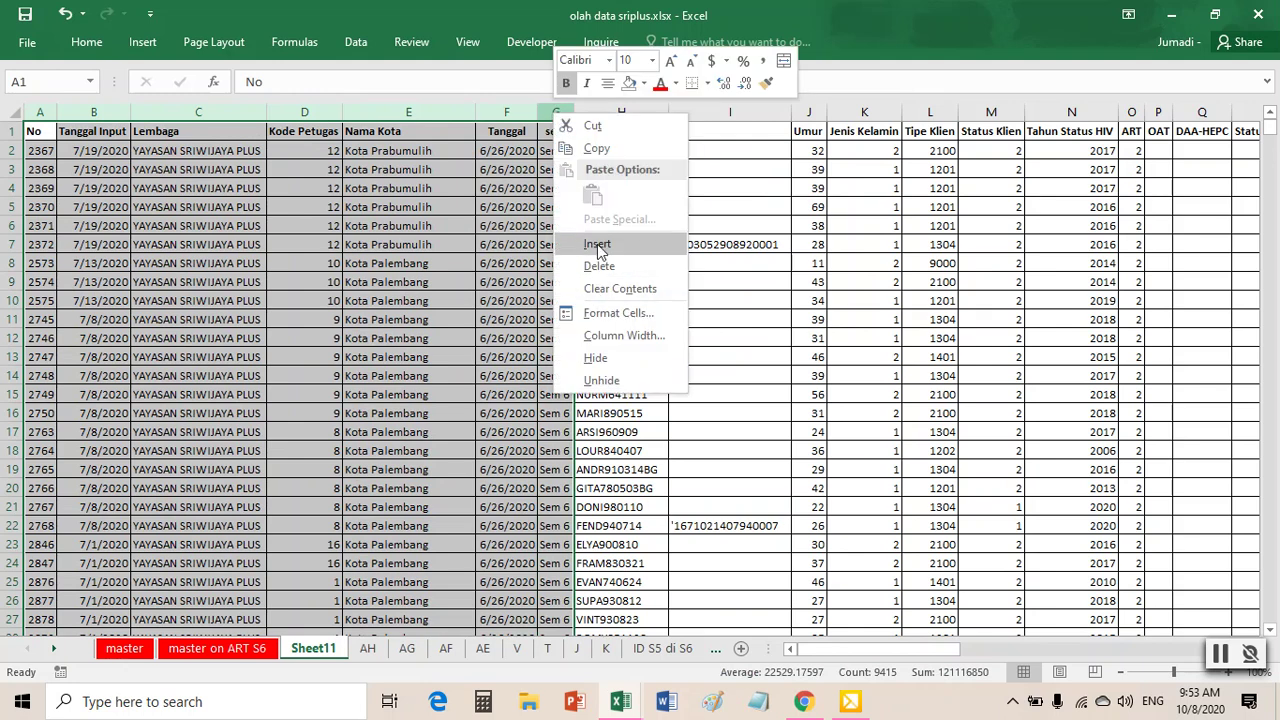
{"action": "left_click", "coordinate": [585, 250]}
{"action": "left_click", "coordinate": [578, 256]}
- Create a PivotTable at Sheet11!A1 counting ID Klien by Nama Kota, totalling 1344
{"action": "left_click", "coordinate": [142, 42]}
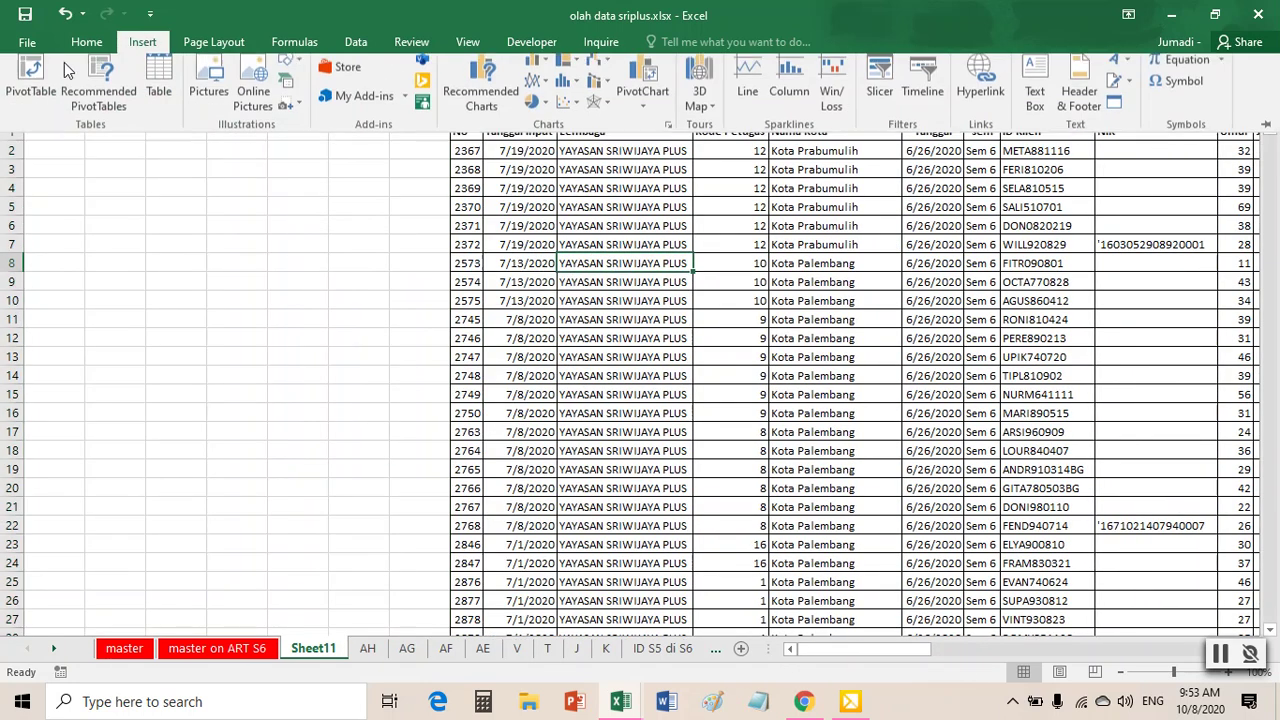
{"action": "left_click", "coordinate": [35, 70]}
{"action": "left_click", "coordinate": [455, 394]}
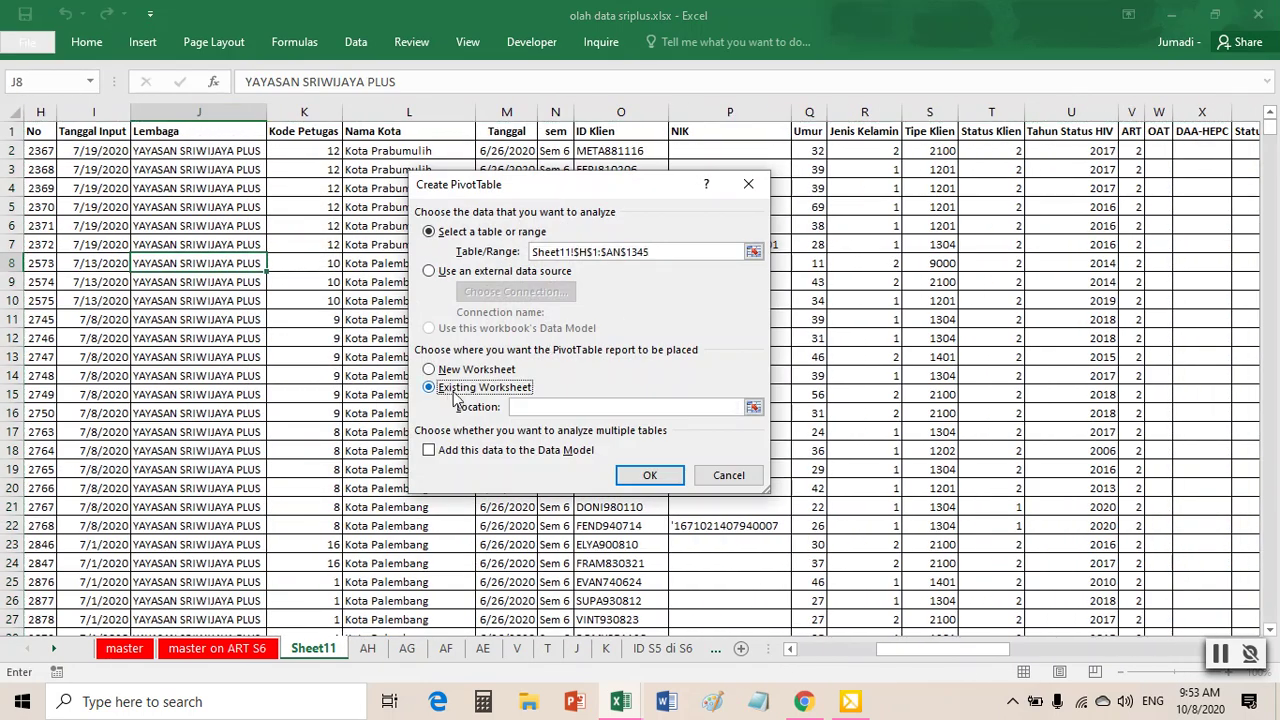
{"action": "left_click", "coordinate": [753, 407]}
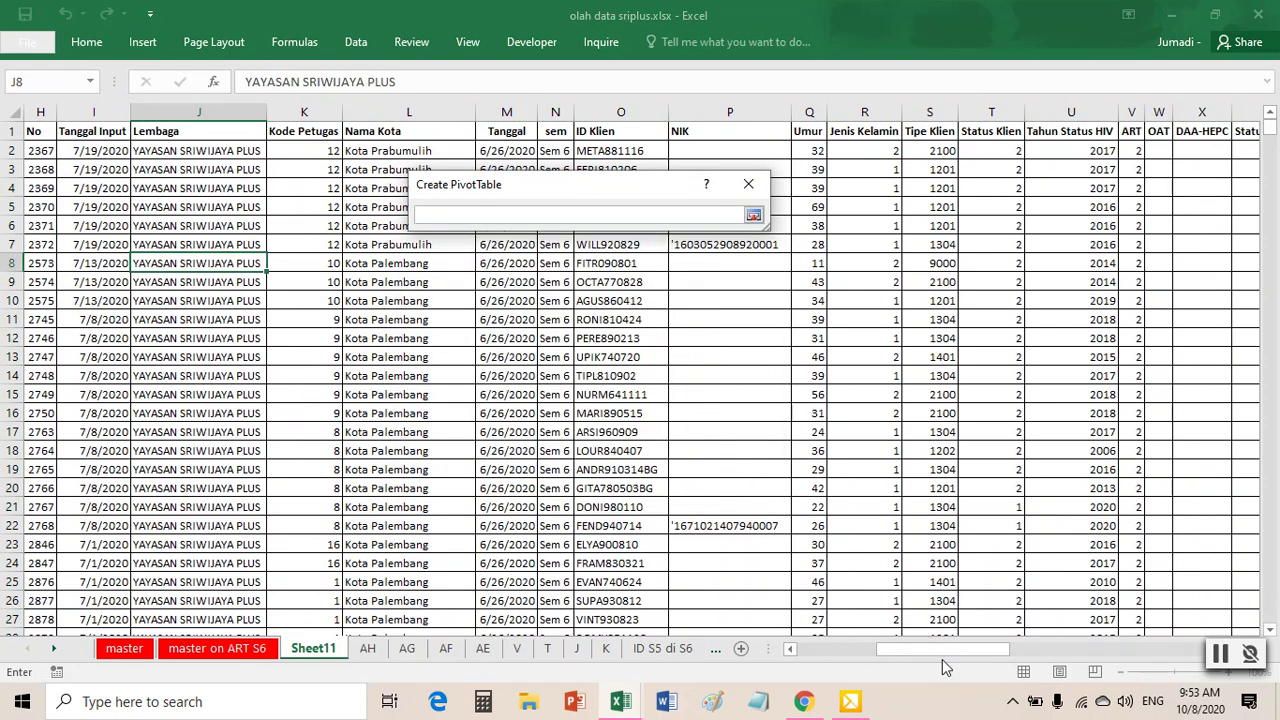
{"action": "left_click_drag", "start_coordinate": [931, 650], "coordinate": [852, 650]}
{"action": "left_click", "coordinate": [45, 122]}
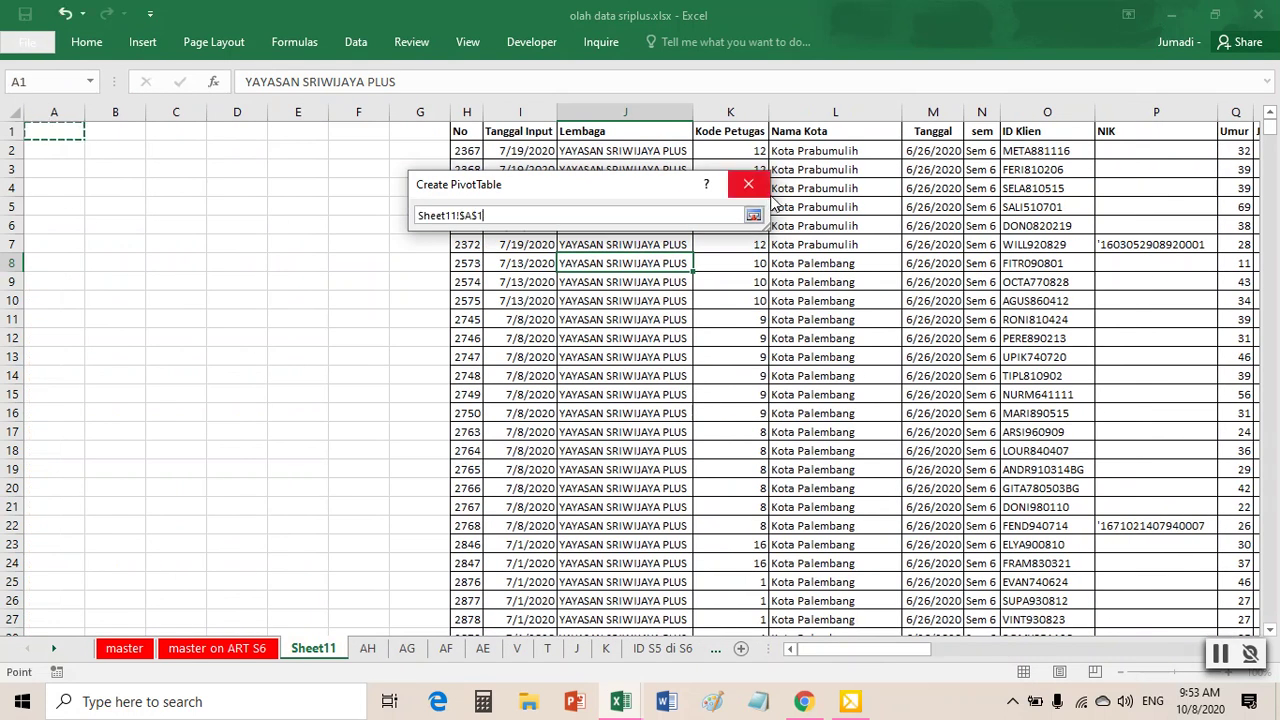
{"action": "left_click", "coordinate": [753, 214]}
{"action": "left_click", "coordinate": [651, 478]}
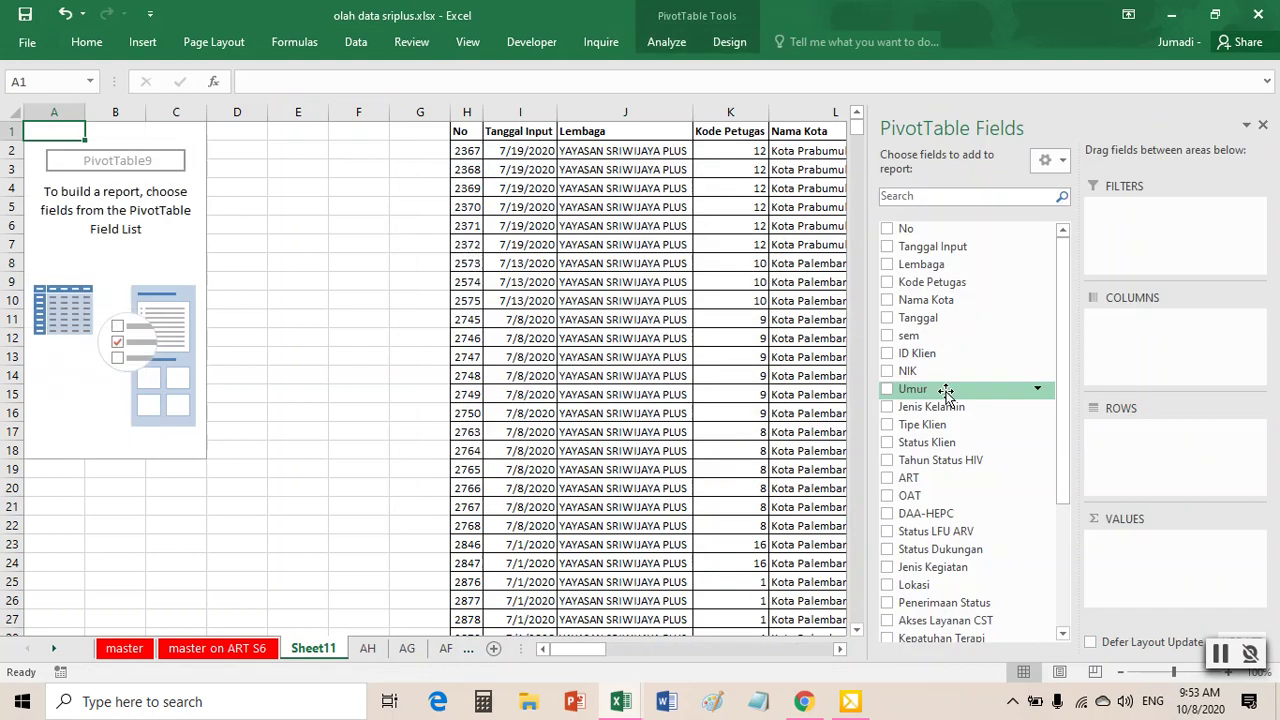
{"action": "left_click_drag", "start_coordinate": [980, 353], "coordinate": [1128, 545]}
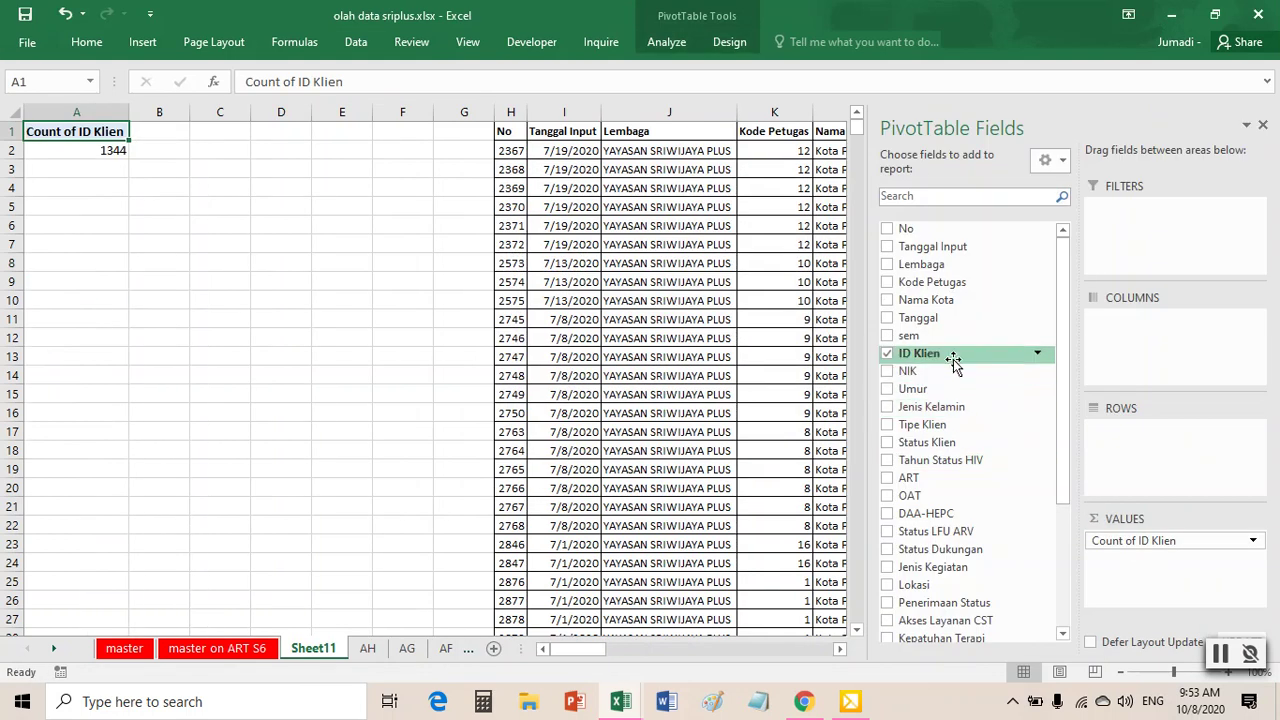
{"action": "left_click_drag", "start_coordinate": [994, 298], "coordinate": [1078, 440]}
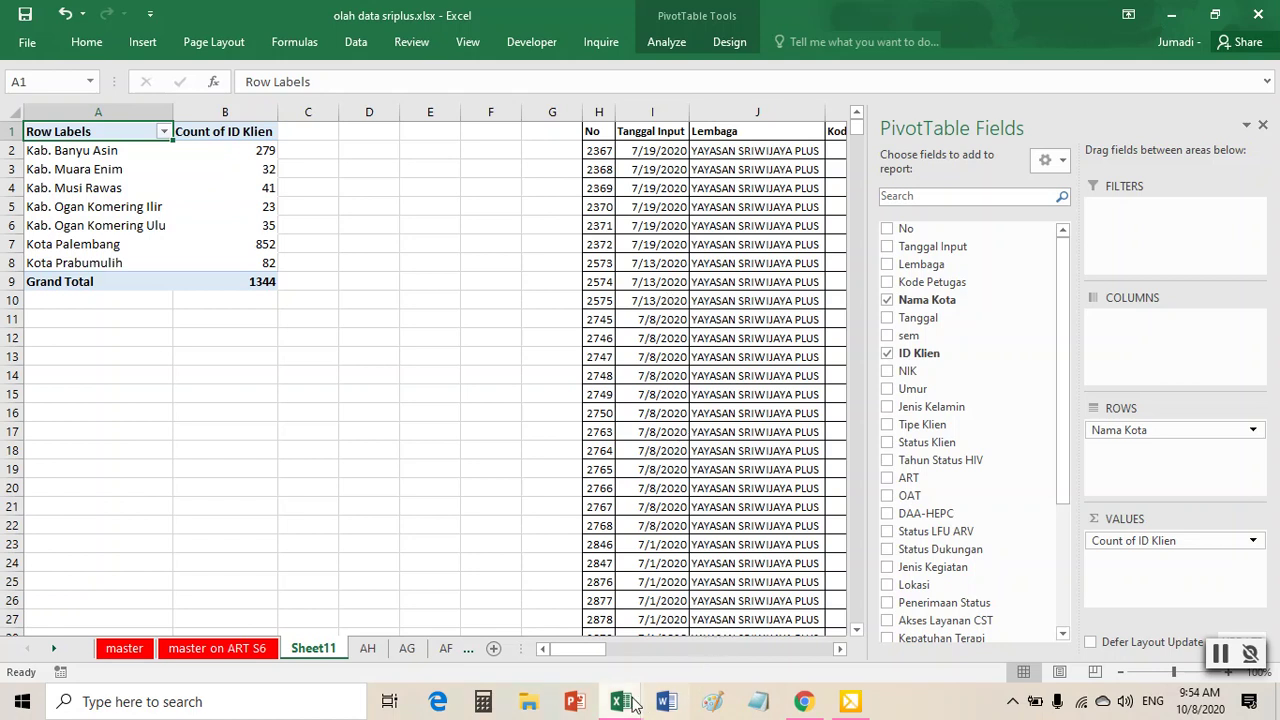
- Fill cell AI1 red in the progress report and check the supported-on-ART city counts
{"action": "mouse_move", "coordinate": [628, 705]}
{"action": "left_click", "coordinate": [712, 655]}
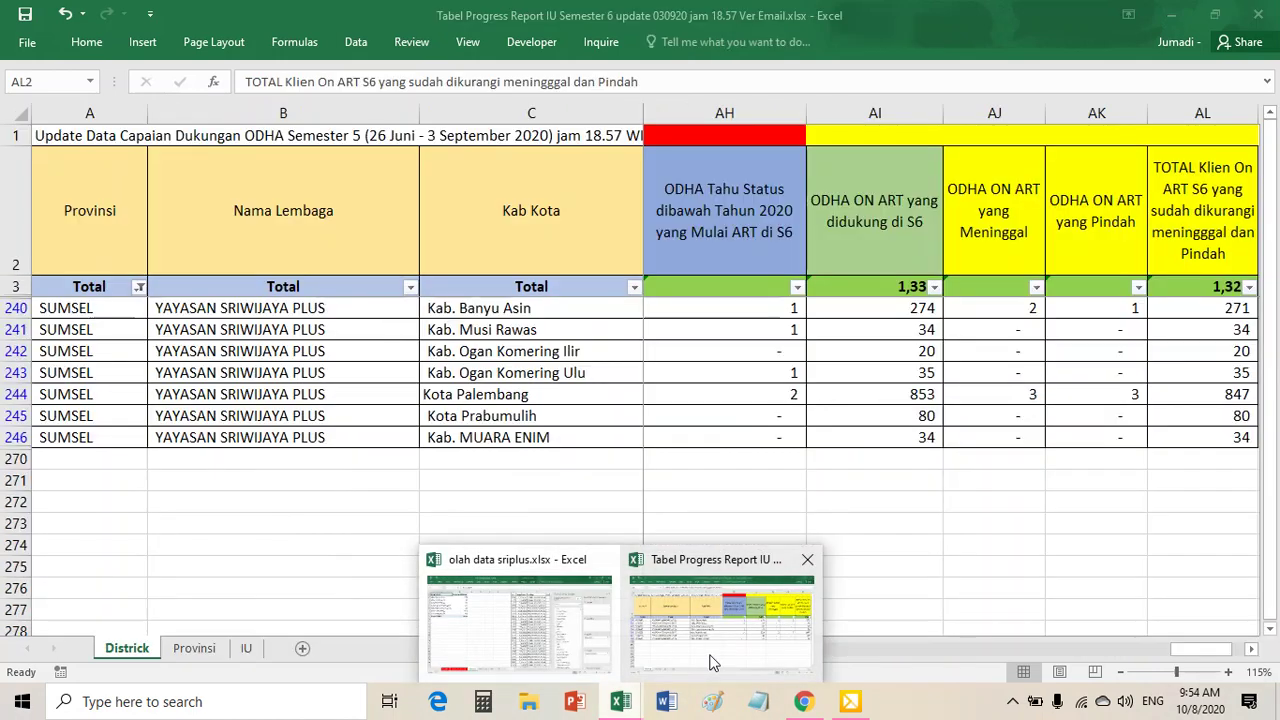
{"action": "left_click", "coordinate": [885, 127]}
{"action": "right_click", "coordinate": [886, 127]}
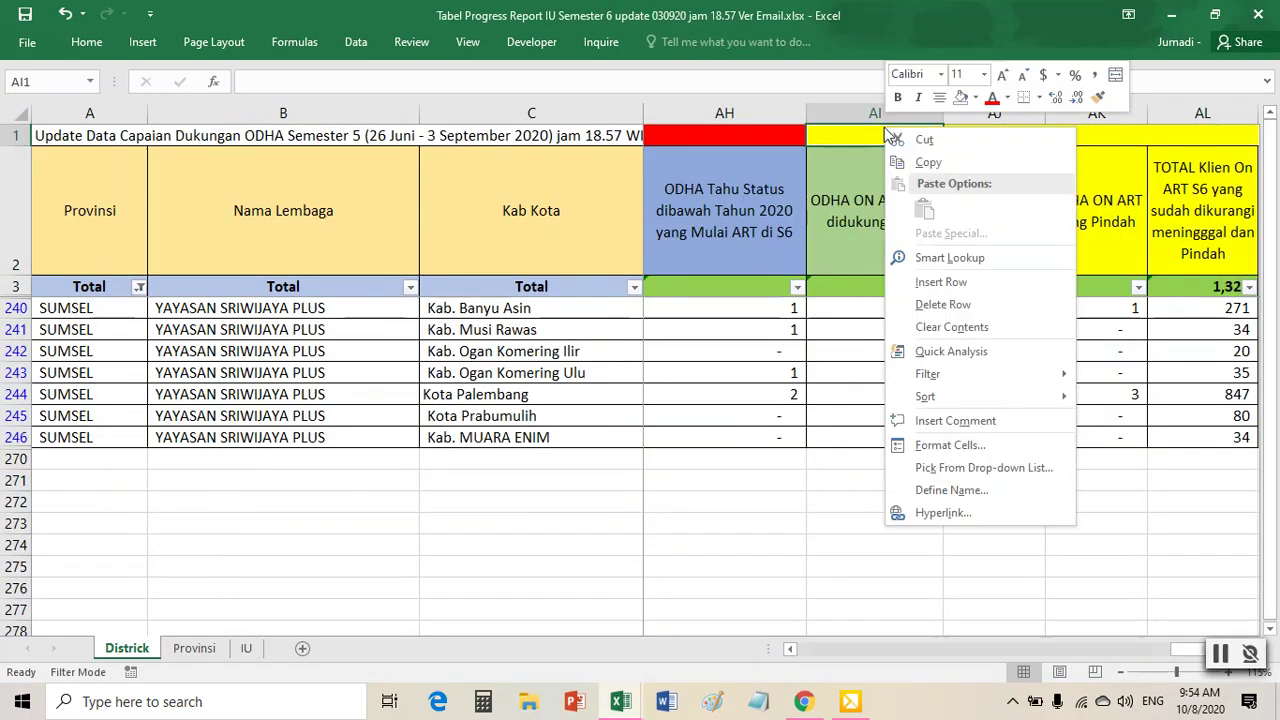
{"action": "left_click", "coordinate": [975, 97]}
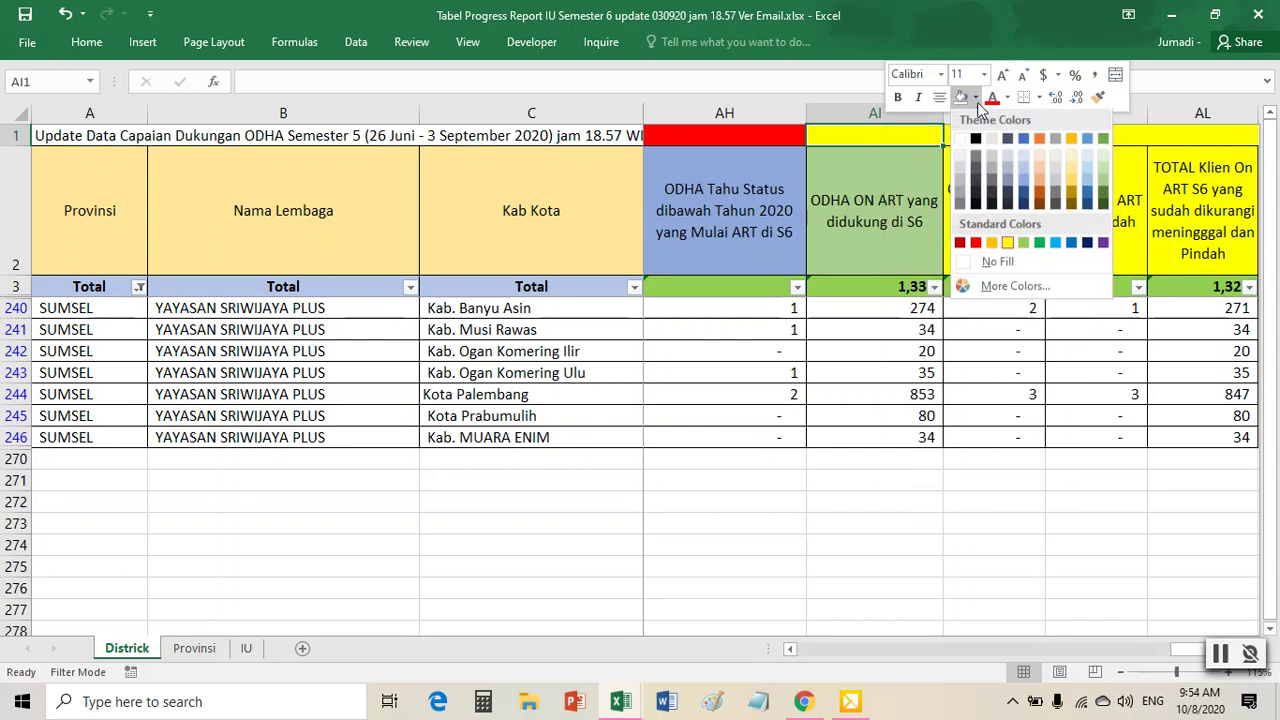
{"action": "left_click", "coordinate": [977, 245]}
{"action": "left_click_drag", "start_coordinate": [888, 309], "coordinate": [903, 438]}
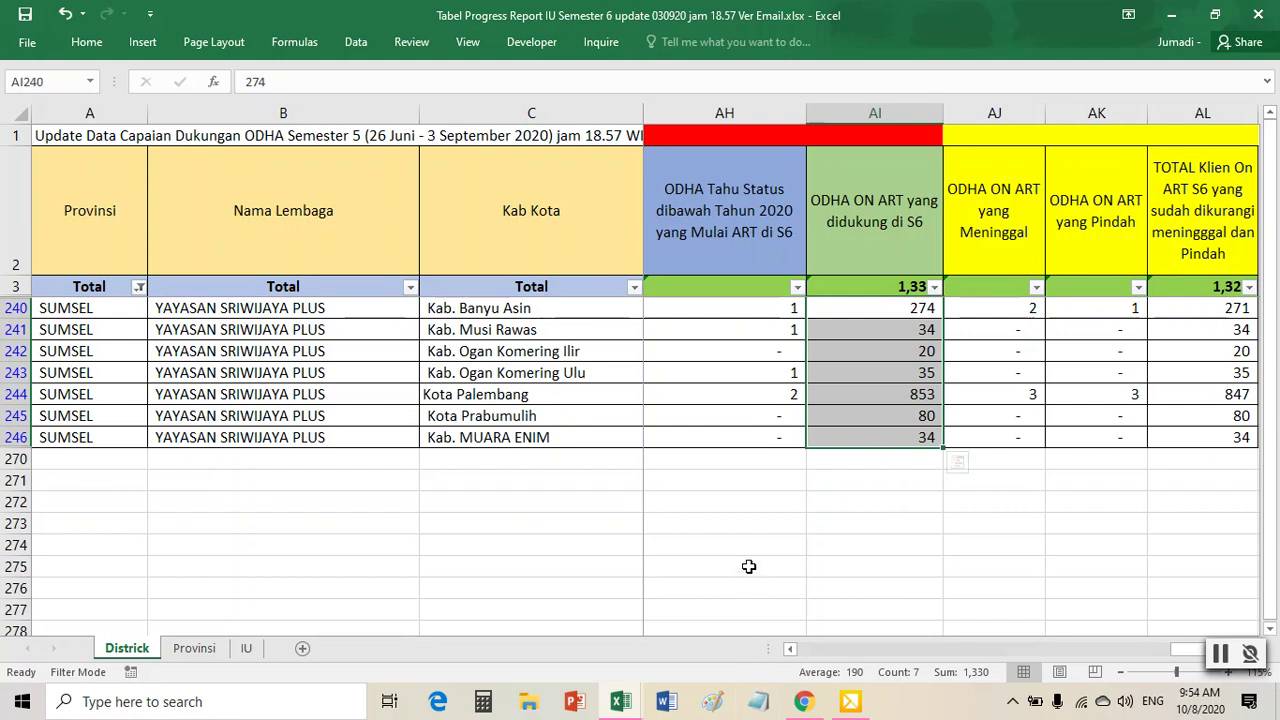
{"action": "left_click", "coordinate": [720, 414]}
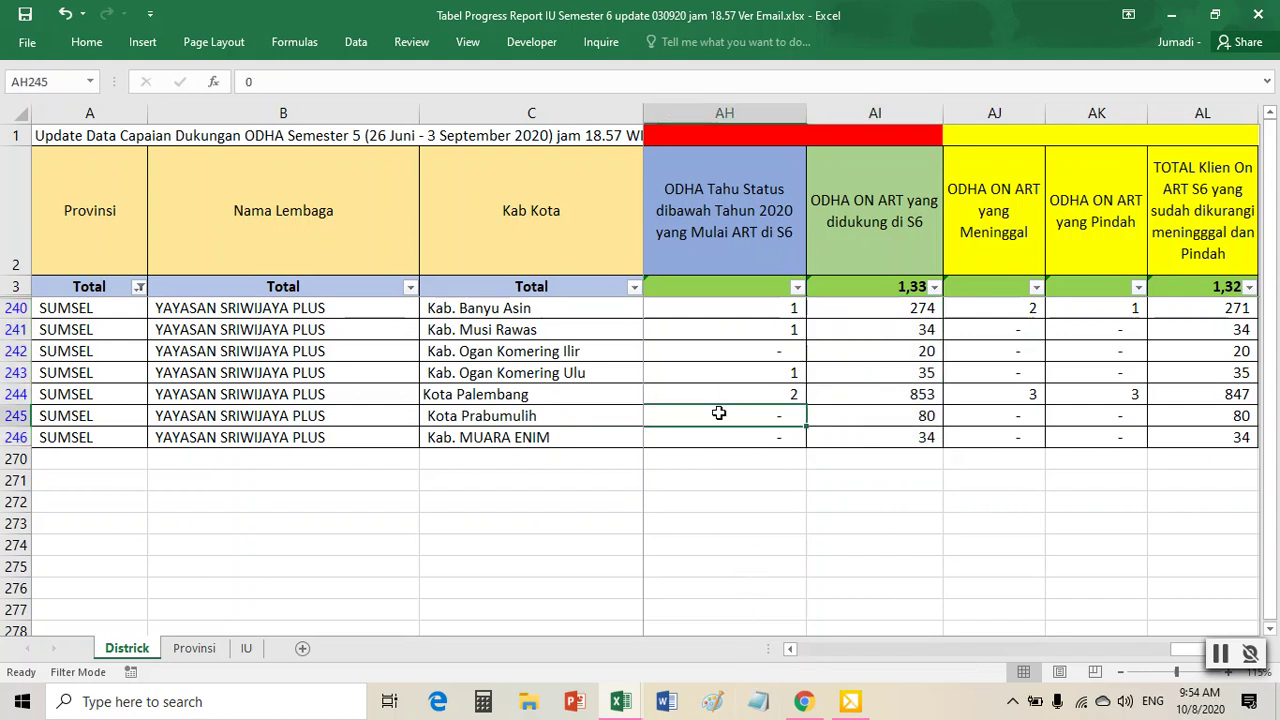
- Rename the Sheet11 pivot sheet to 'AI'
{"action": "left_click", "coordinate": [621, 702]}
{"action": "left_click", "coordinate": [520, 634]}
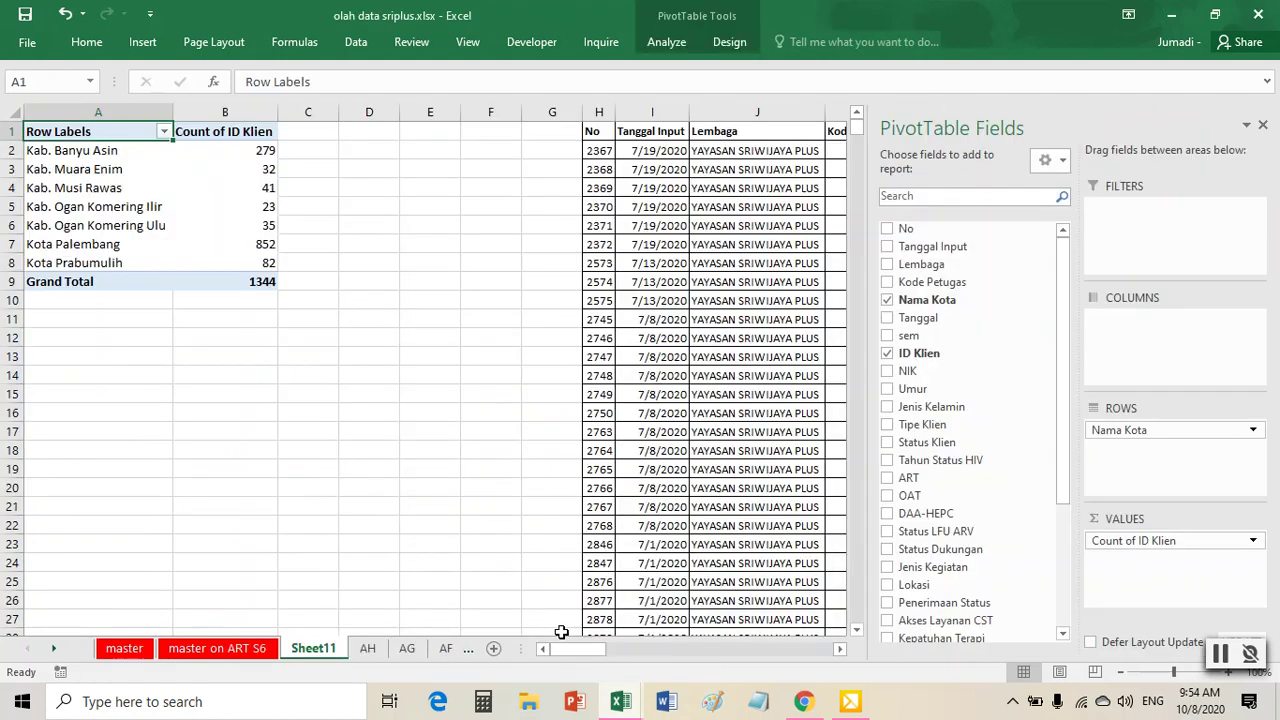
{"action": "right_click", "coordinate": [303, 650]}
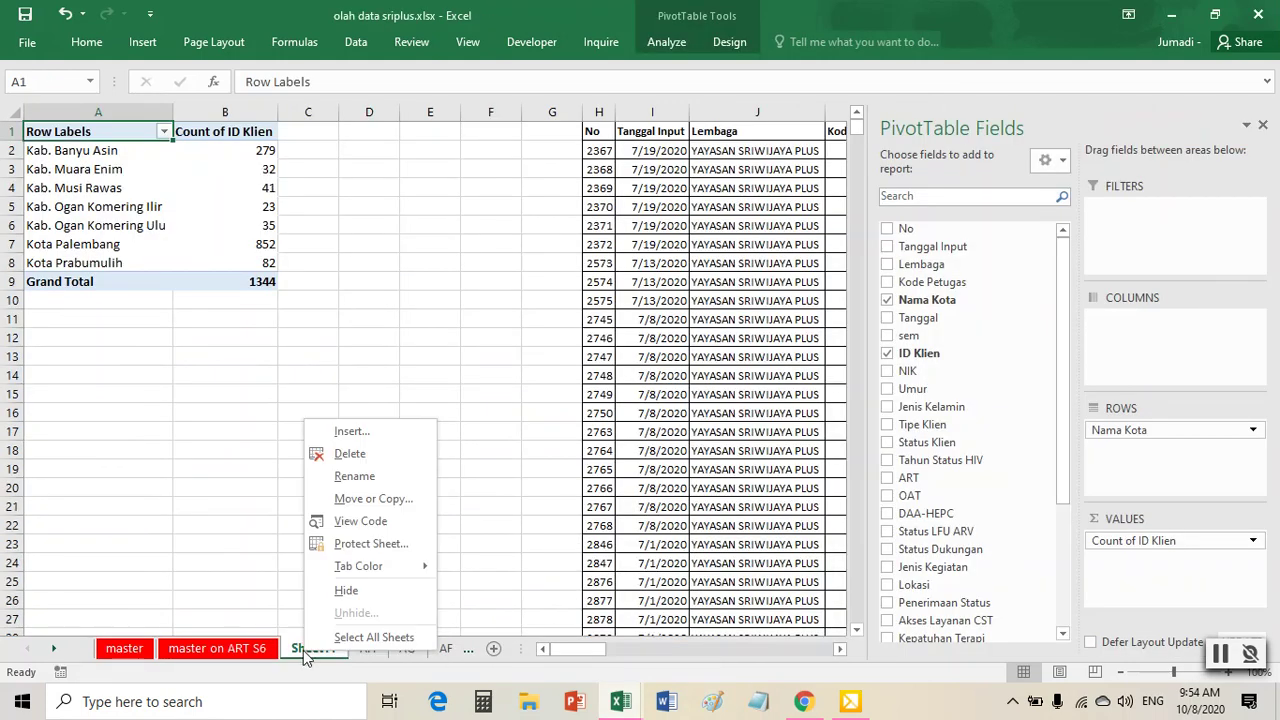
{"action": "left_click", "coordinate": [375, 485]}
{"action": "type", "text": "AI"}
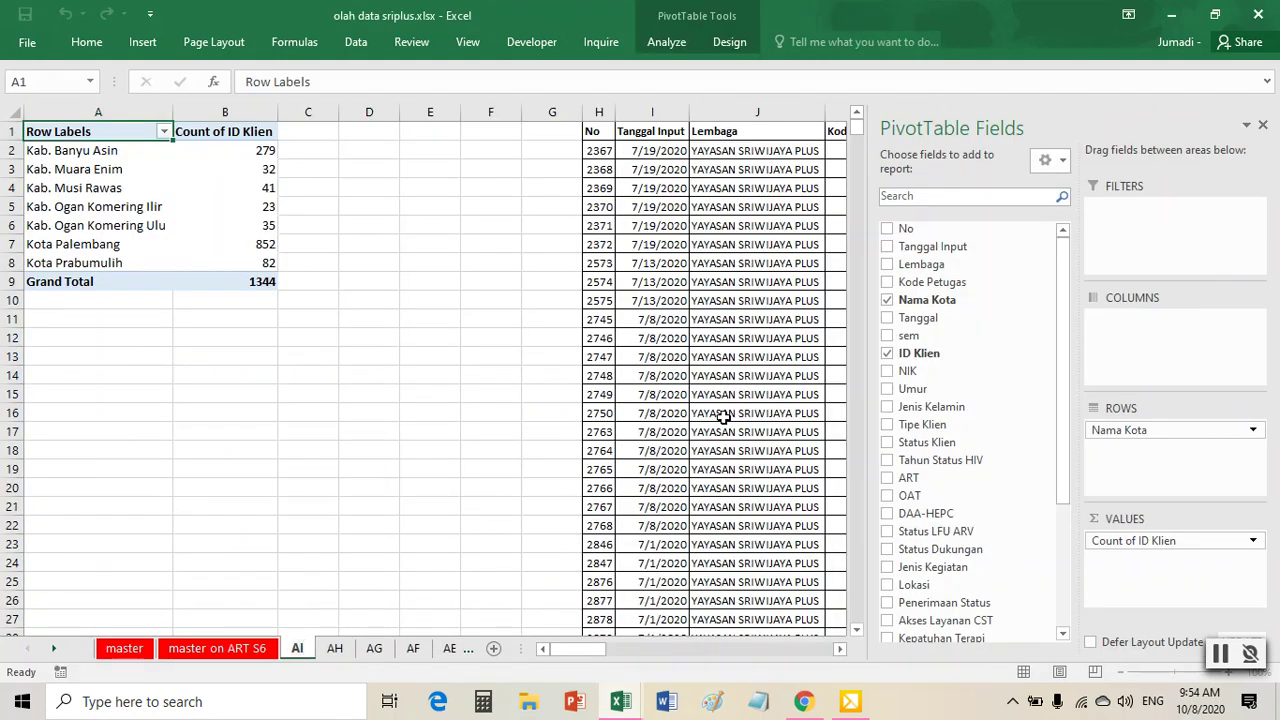
{"action": "left_click", "coordinate": [725, 416]}
- In the Tabel Progress Report, check the Meninggal and Pindah column headers AJ2 and AK2
{"action": "mouse_move", "coordinate": [622, 700]}
{"action": "left_click", "coordinate": [746, 620]}
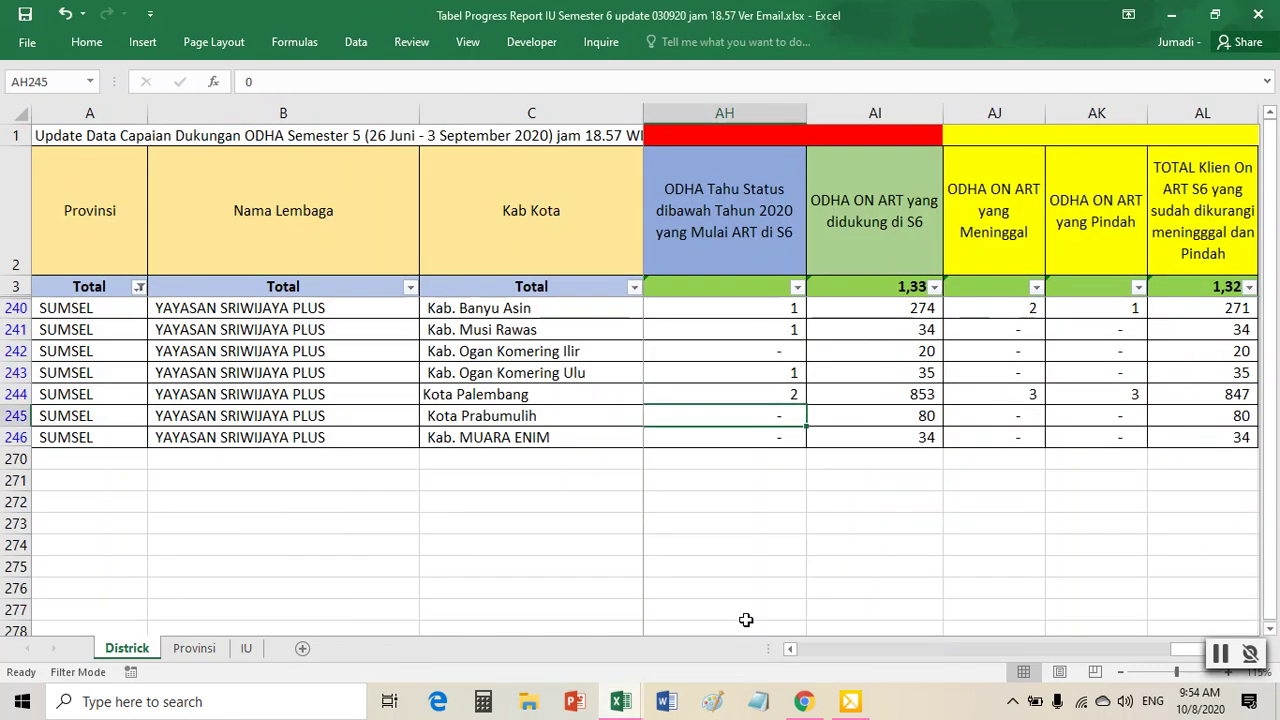
{"action": "left_click", "coordinate": [1010, 218]}
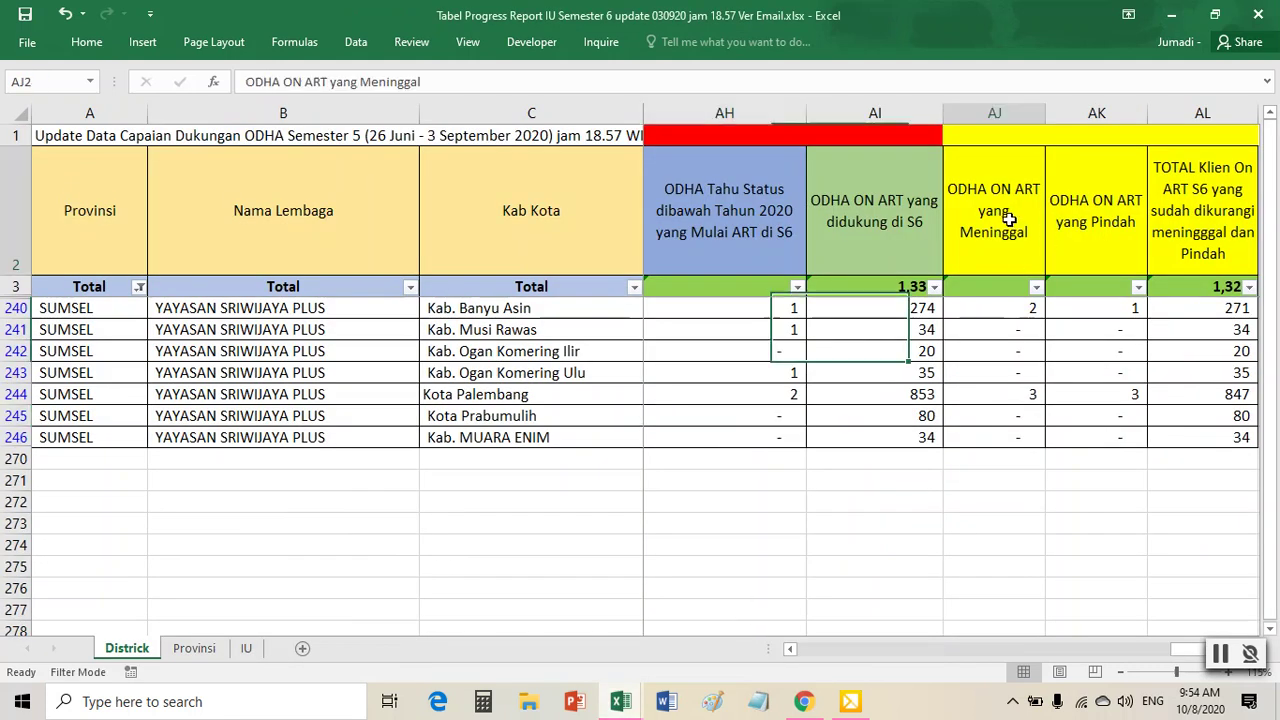
{"action": "left_click", "coordinate": [1074, 227]}
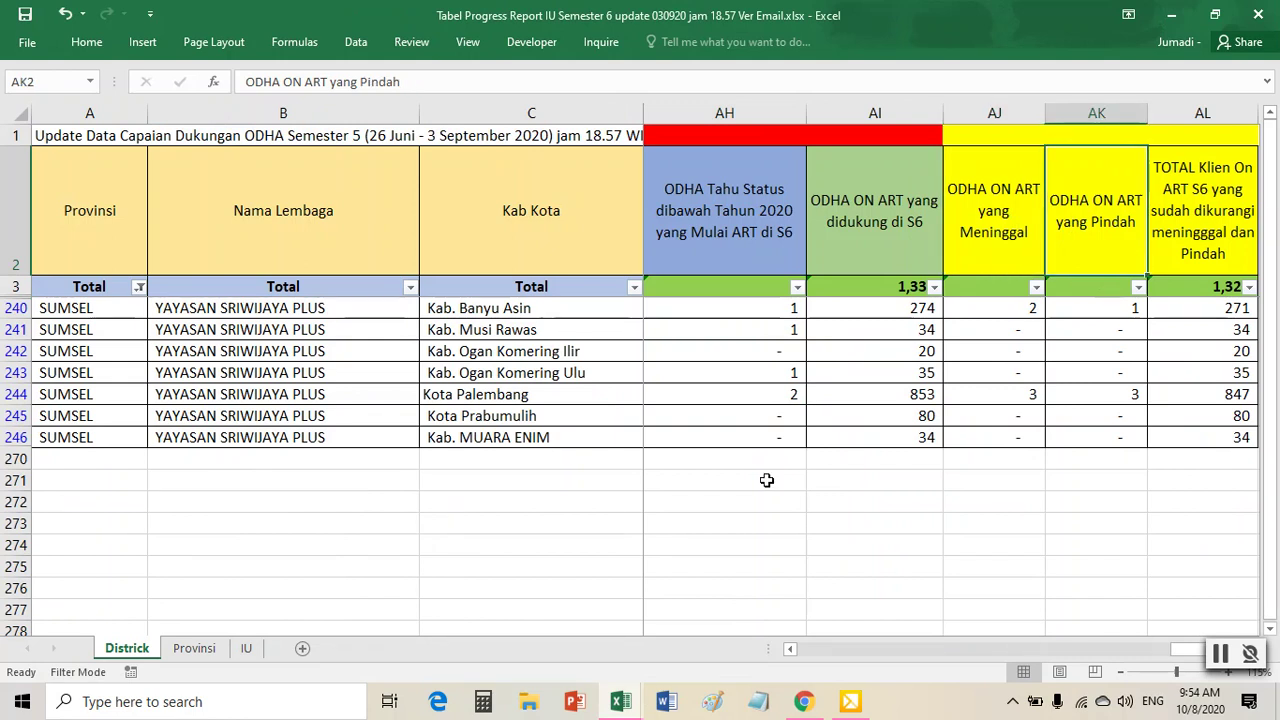
{"action": "mouse_move", "coordinate": [620, 704]}
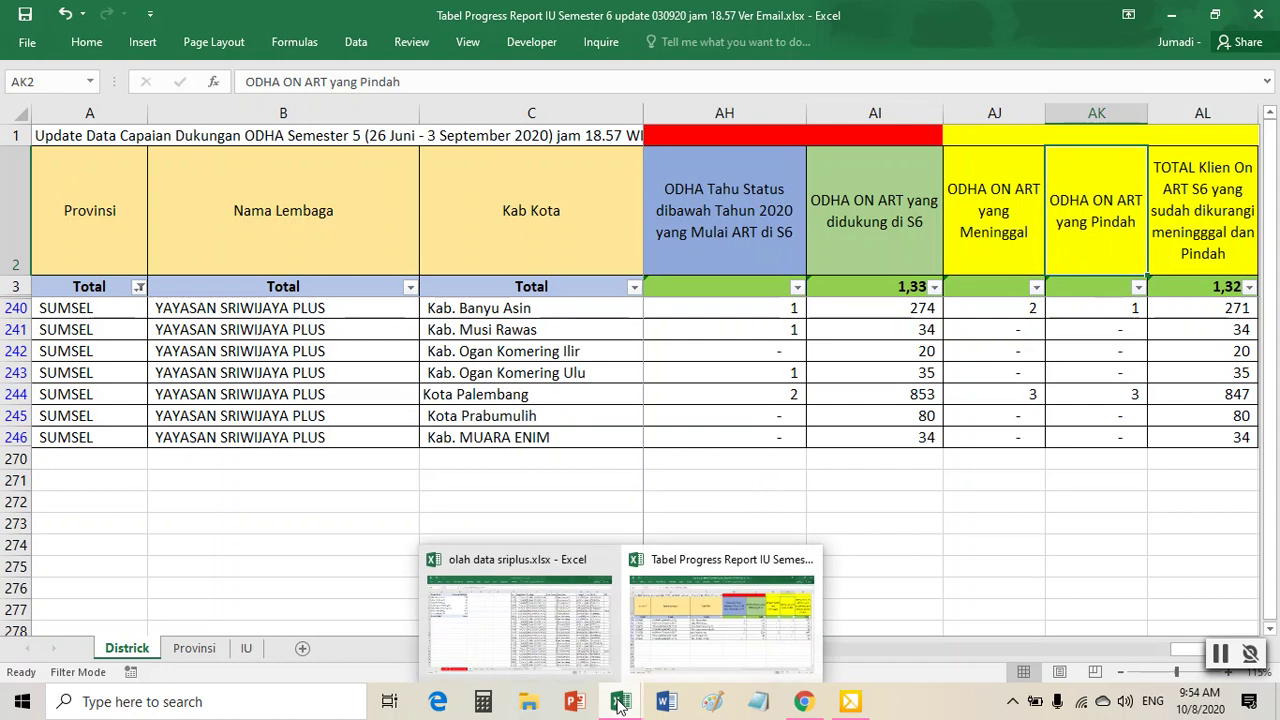
- Back in olah data sriplus, select the client data table and check the pivot's city counts
{"action": "left_click", "coordinate": [577, 652]}
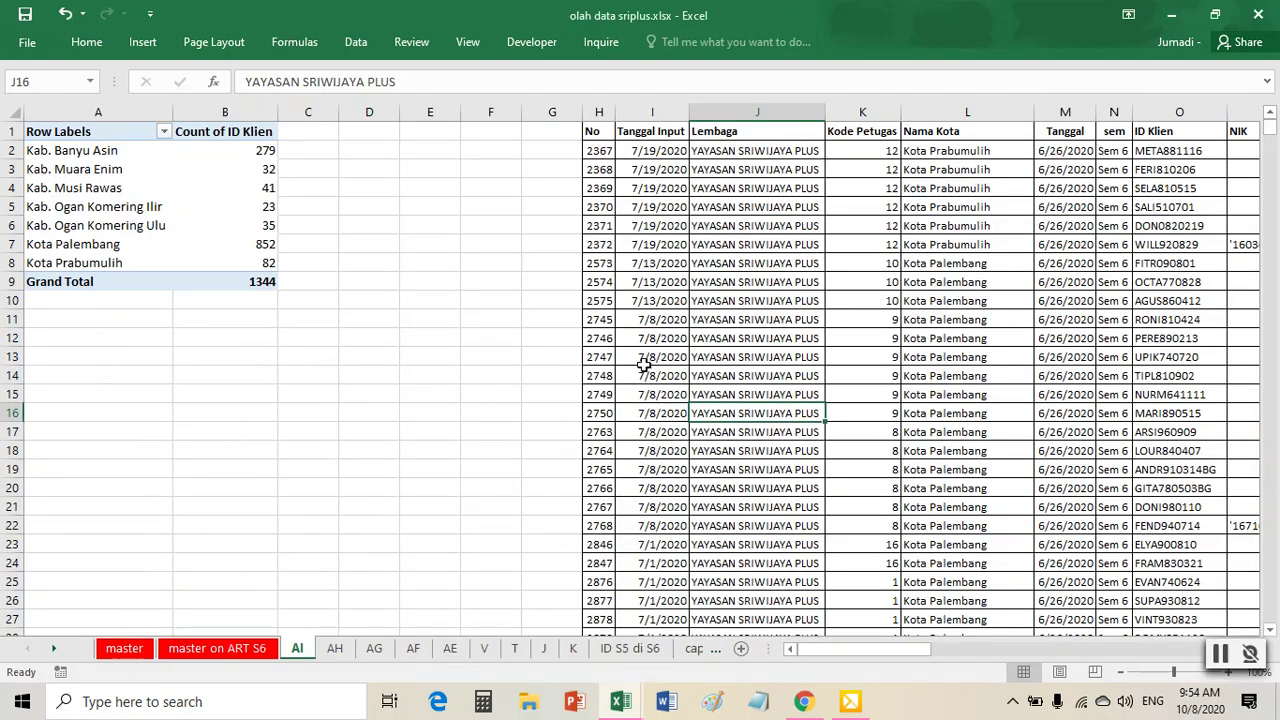
{"action": "left_click", "coordinate": [707, 294]}
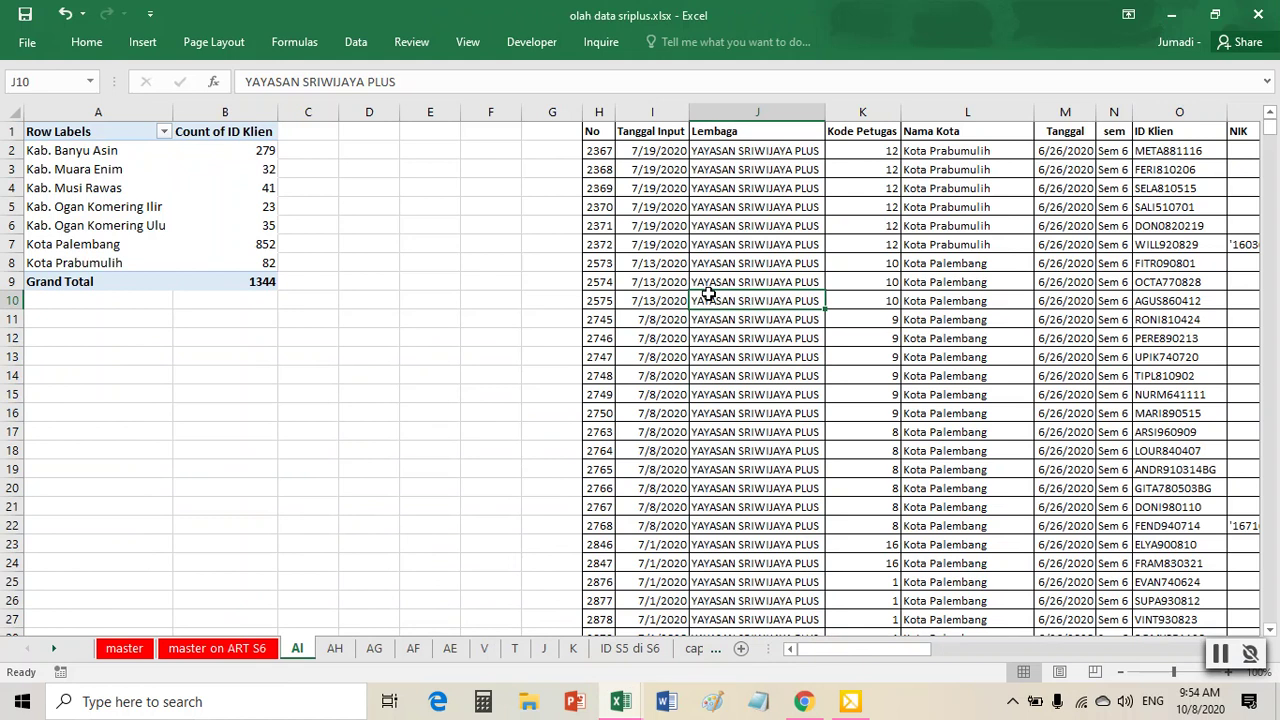
{"action": "key", "text": "ctrl+a"}
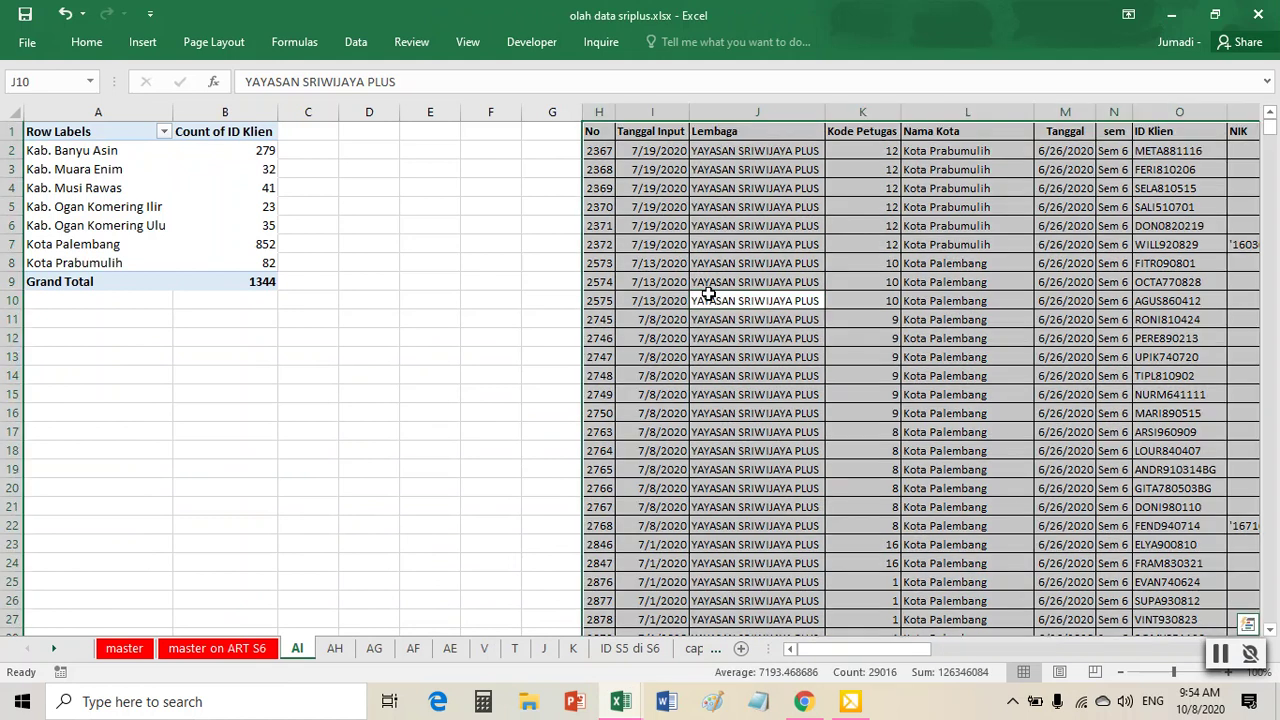
{"action": "key", "text": "ctrl+q"}
{"action": "left_click", "coordinate": [432, 340]}
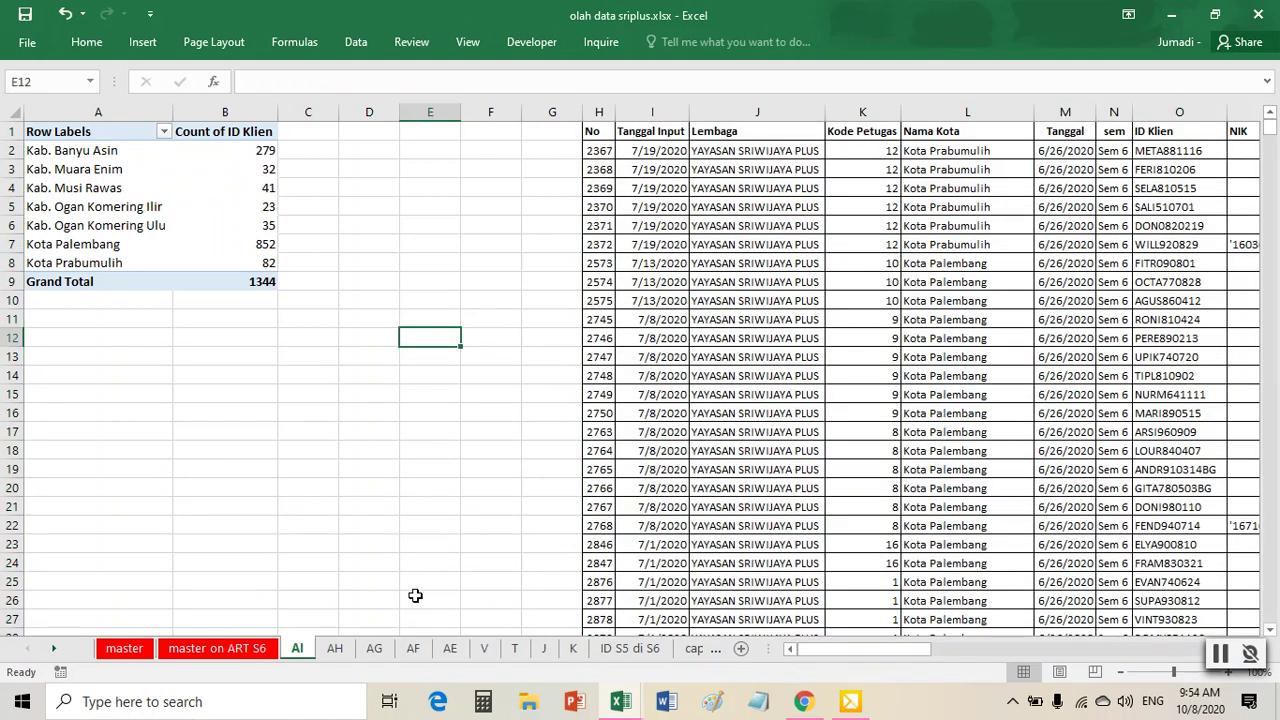
{"action": "left_click", "coordinate": [720, 370]}
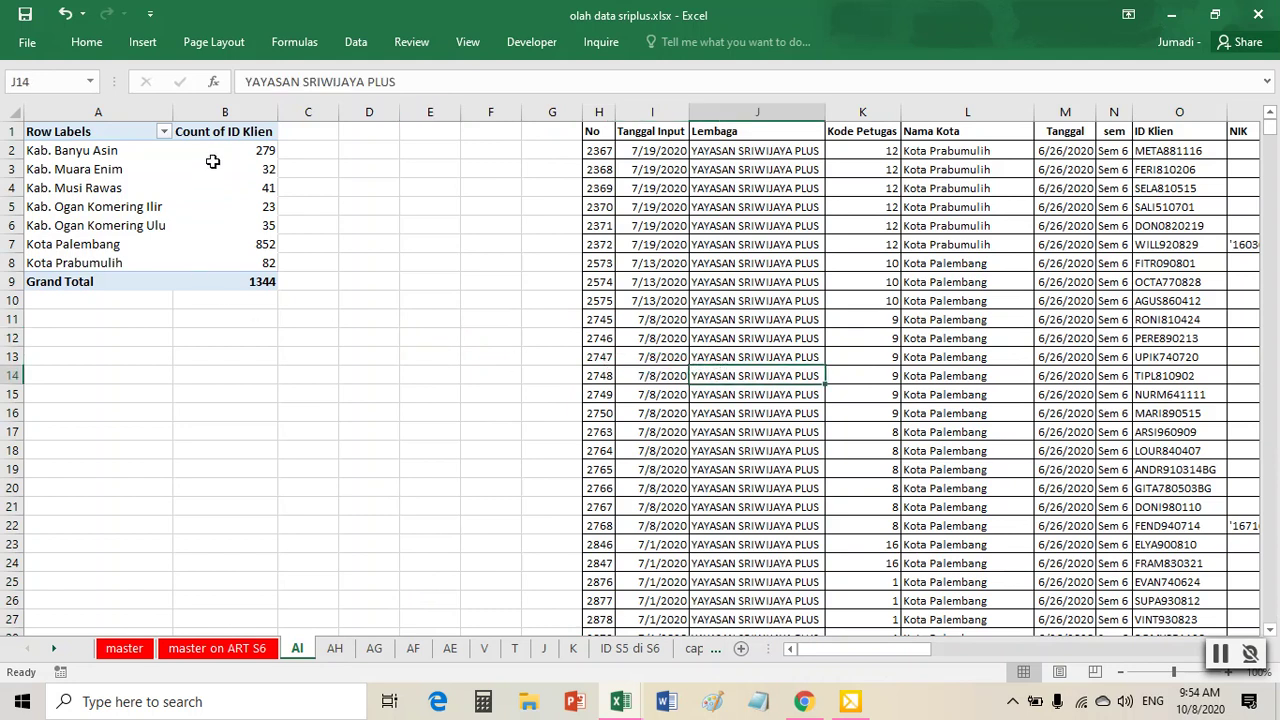
{"action": "left_click", "coordinate": [213, 164]}
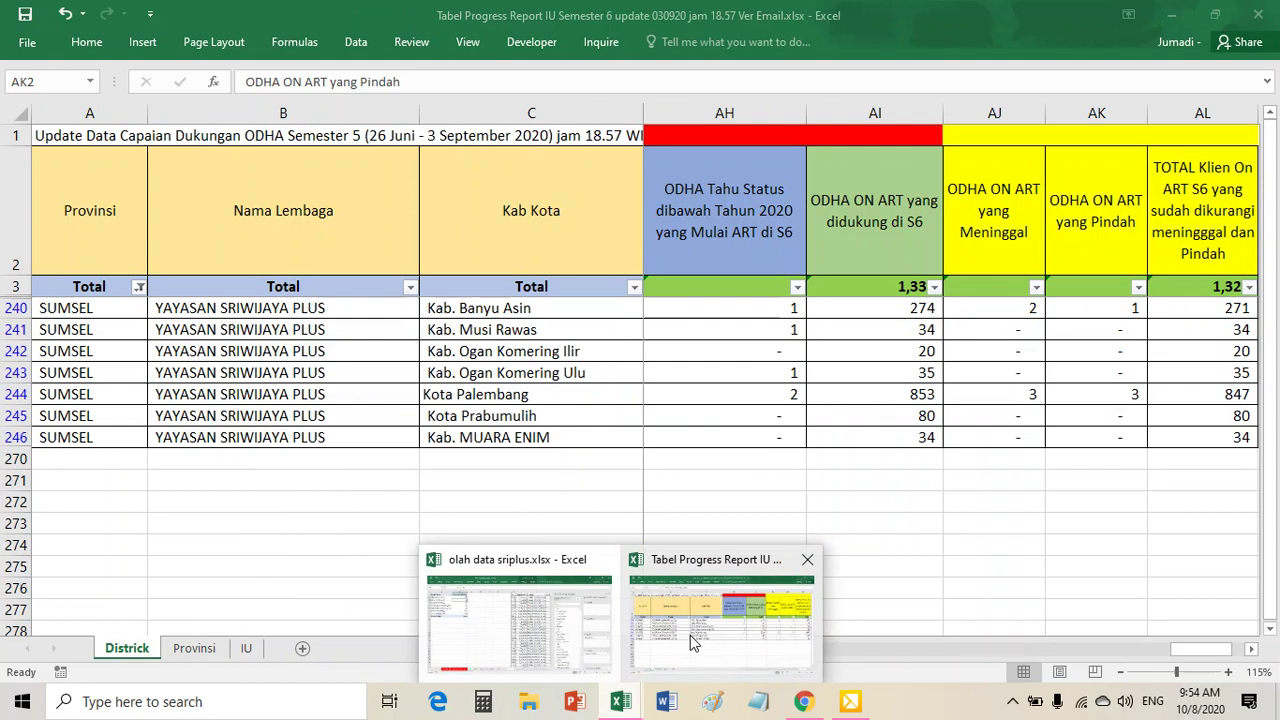
- Copy the AI sheet's entire client data table and add a new blank sheet
{"action": "mouse_move", "coordinate": [690, 635]}
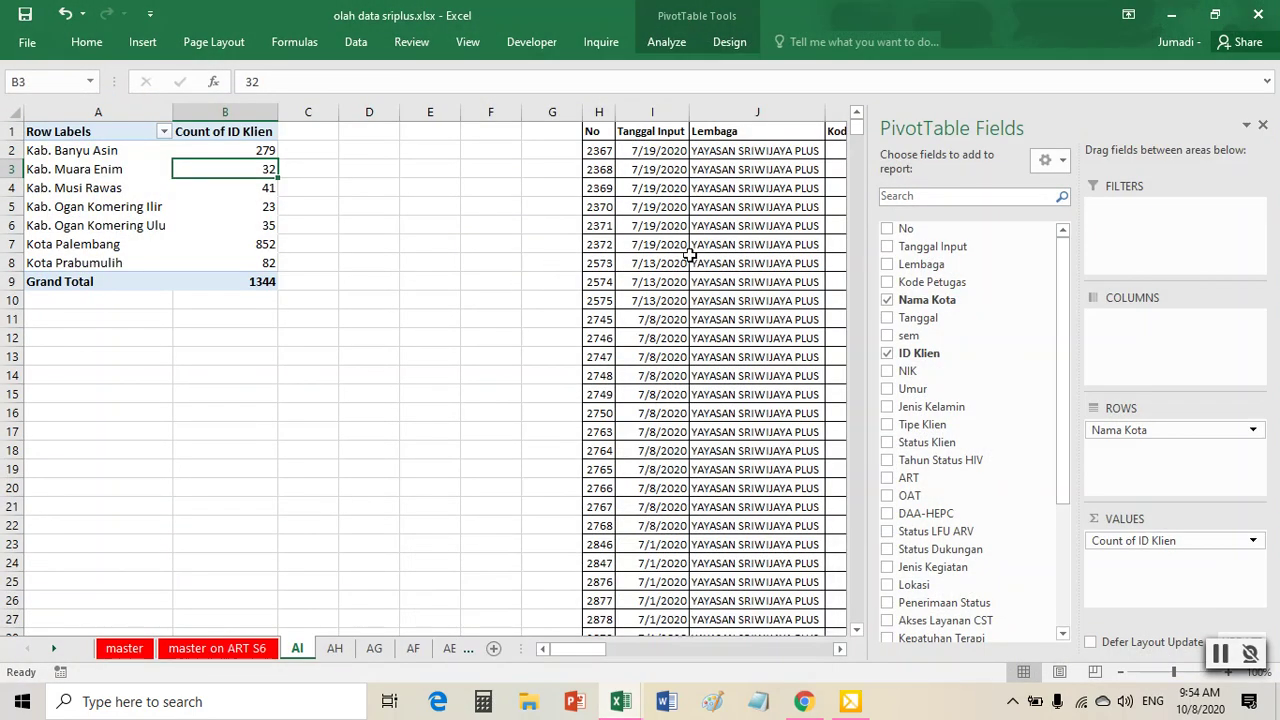
{"action": "left_click", "coordinate": [695, 257]}
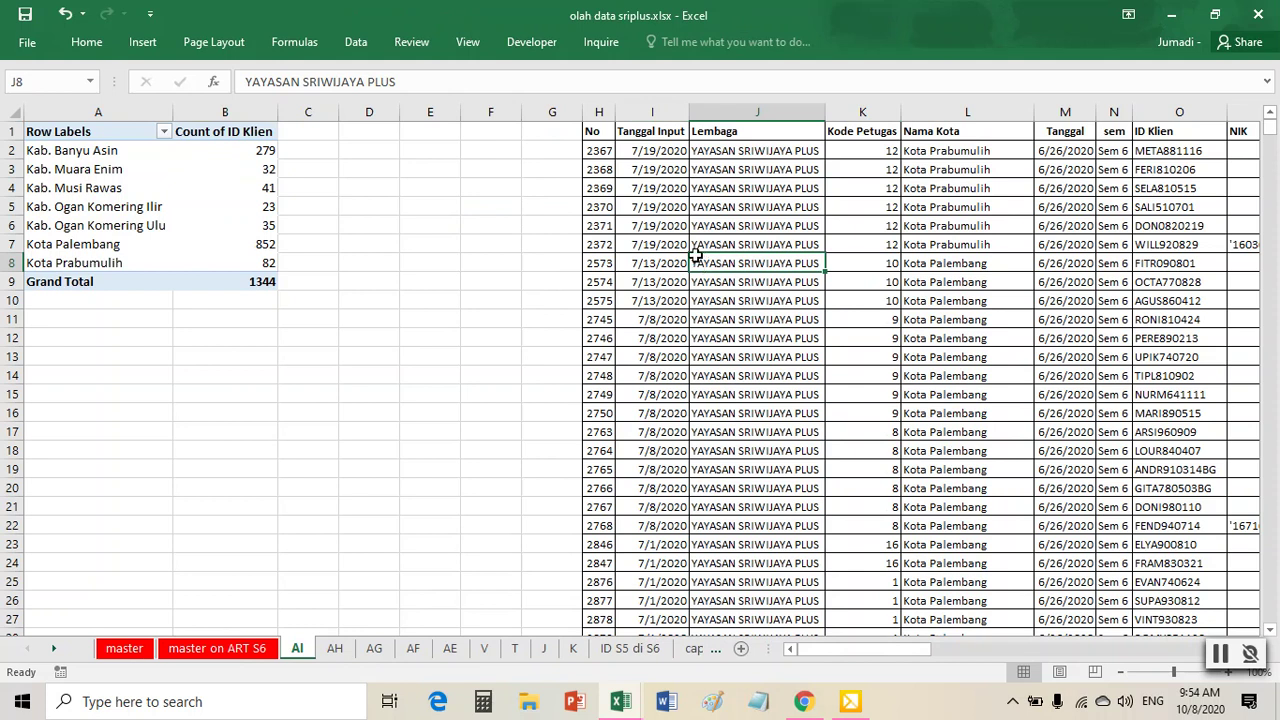
{"action": "key", "text": "ctrl+a"}
{"action": "key", "text": "ctrl+c"}
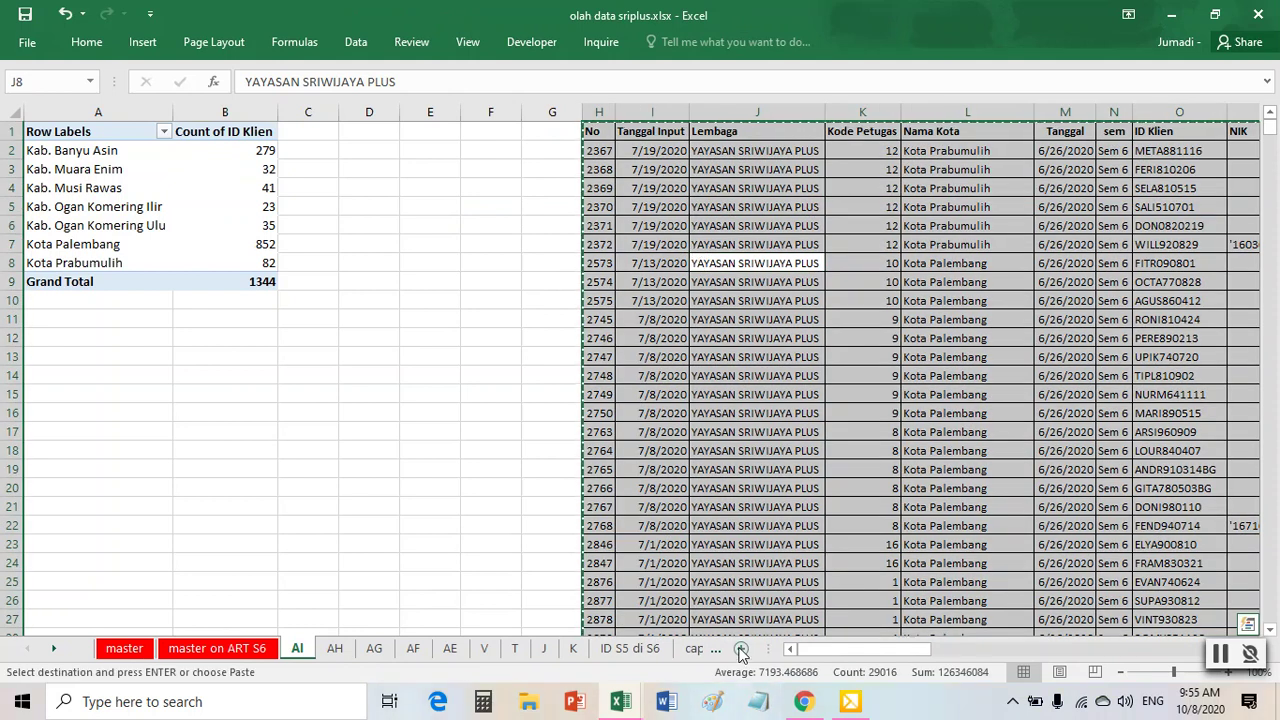
{"action": "left_click", "coordinate": [741, 648]}
- Paste the client data into the new sheet and auto-fit all columns
{"action": "key", "text": "ctrl+v"}
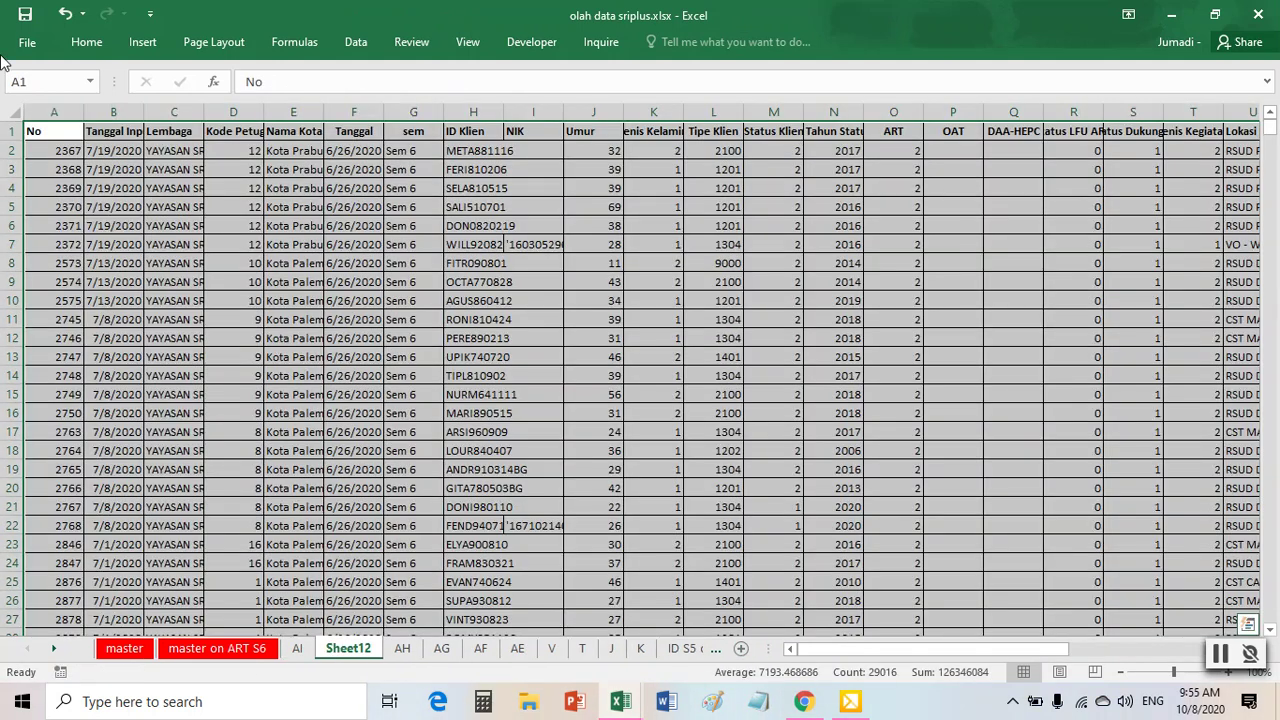
{"action": "double_click", "coordinate": [81, 115]}
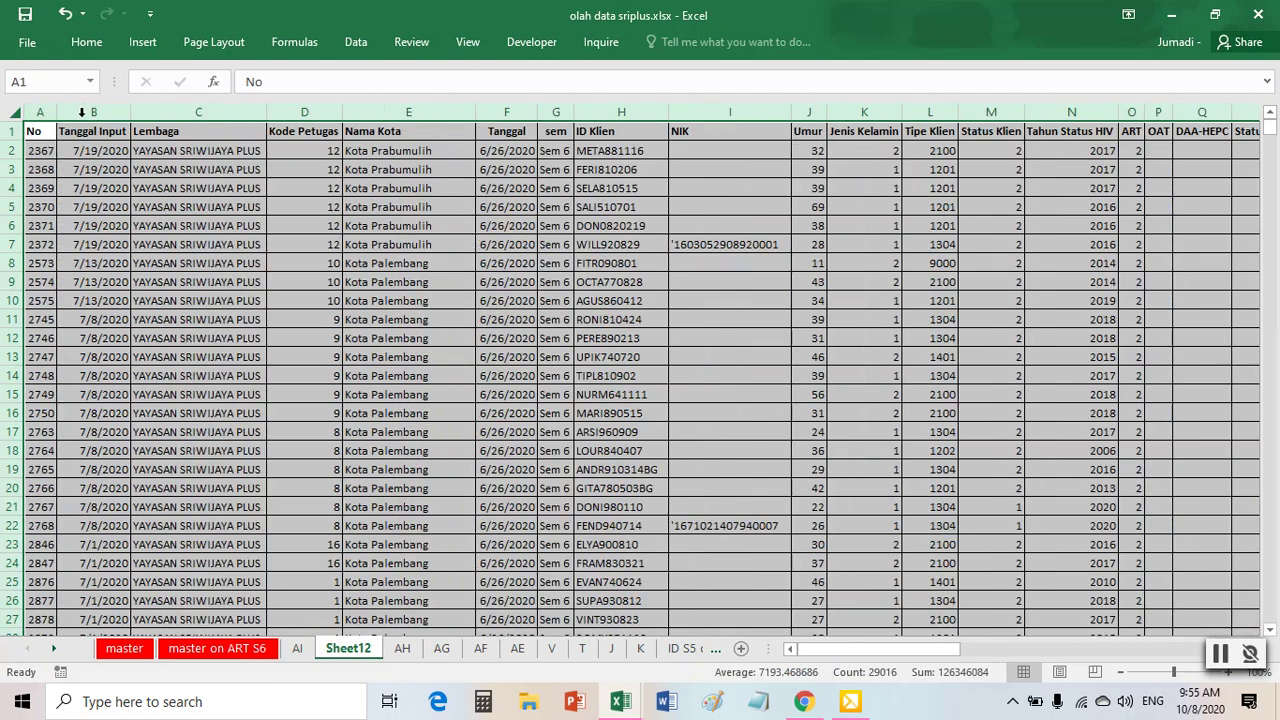
{"action": "left_click", "coordinate": [514, 284]}
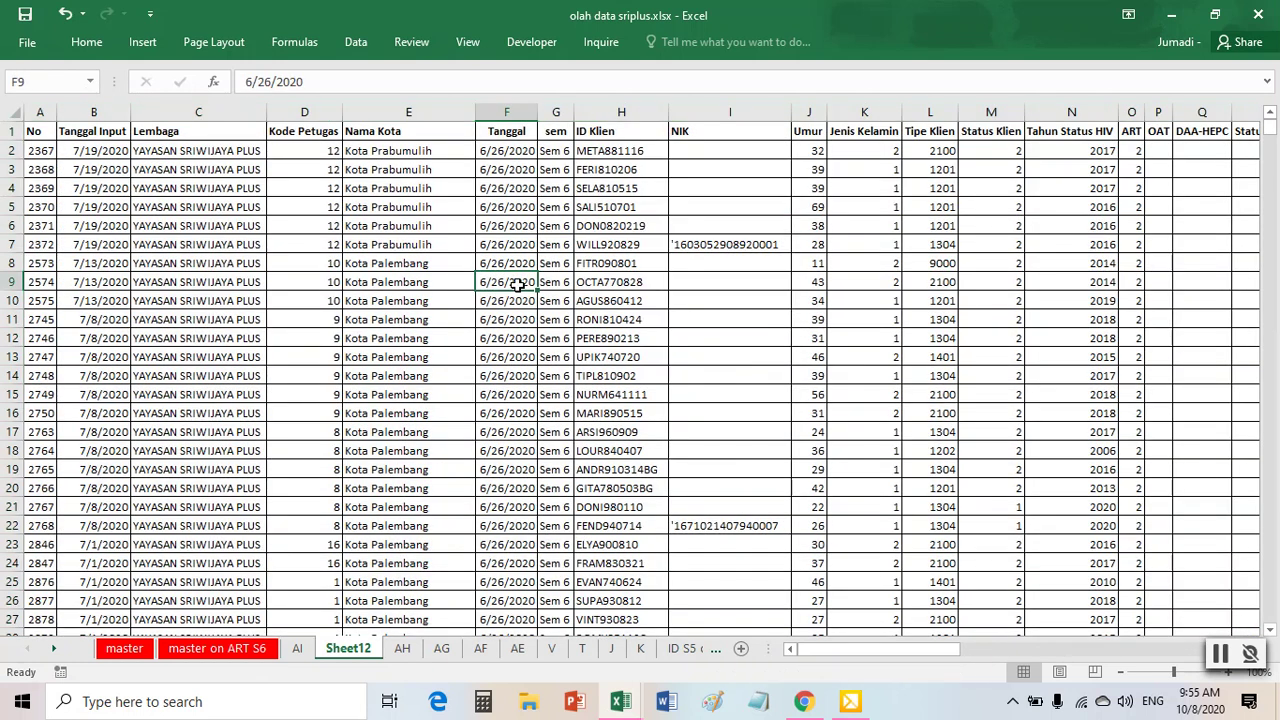
- Insert two blank columns I and J before the NIK column
{"action": "left_click", "coordinate": [705, 113]}
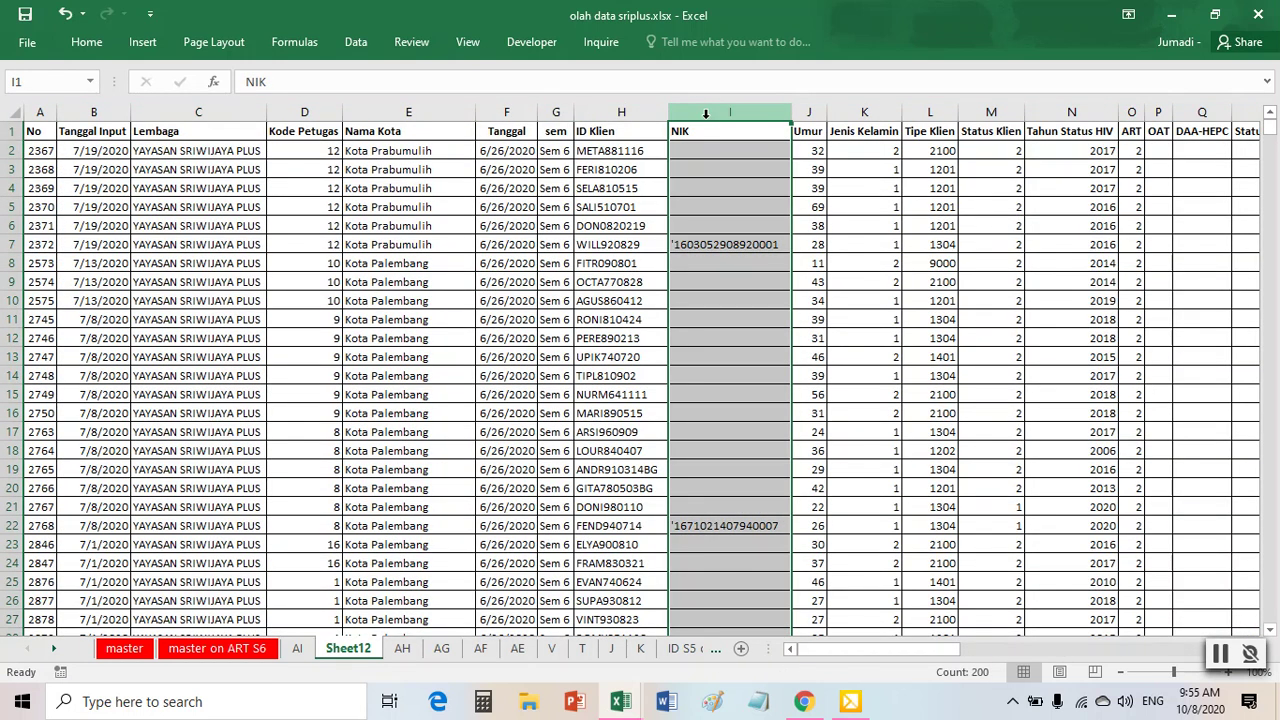
{"action": "right_click", "coordinate": [708, 113]}
{"action": "key", "text": "Escape"}
{"action": "left_click_drag", "start_coordinate": [697, 110], "coordinate": [793, 111]}
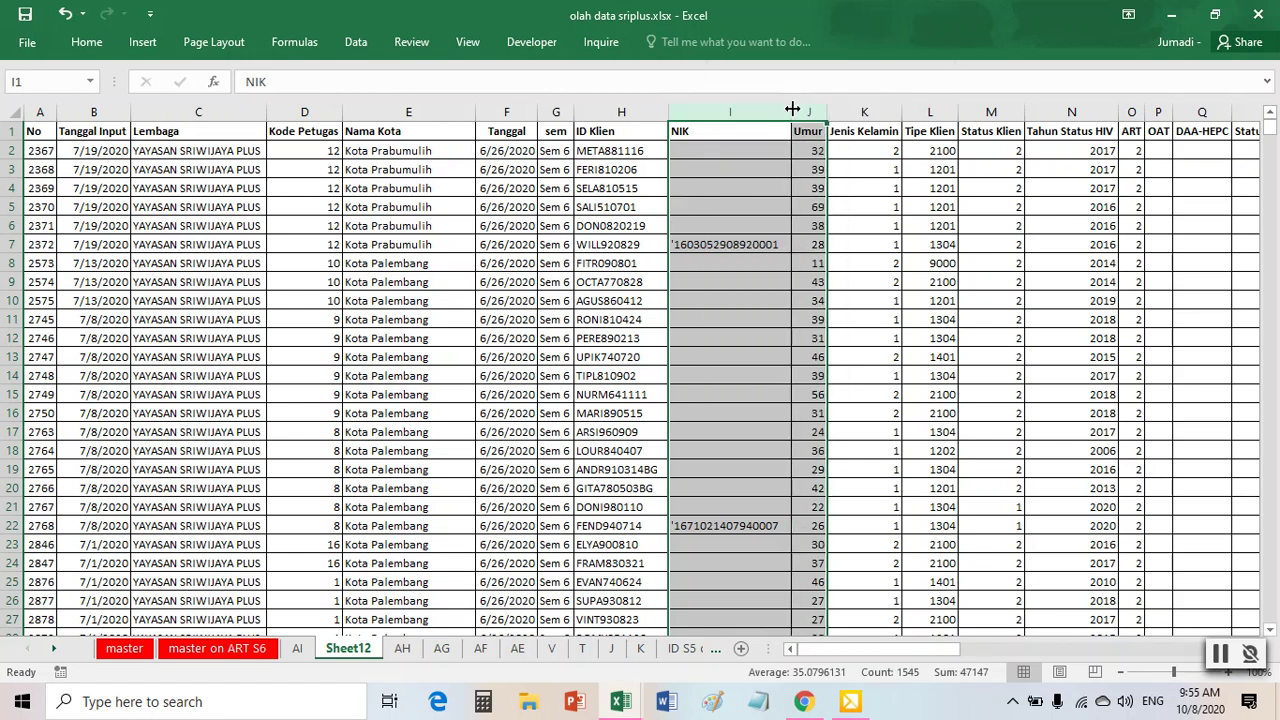
{"action": "right_click", "coordinate": [793, 112]}
{"action": "left_click", "coordinate": [840, 240]}
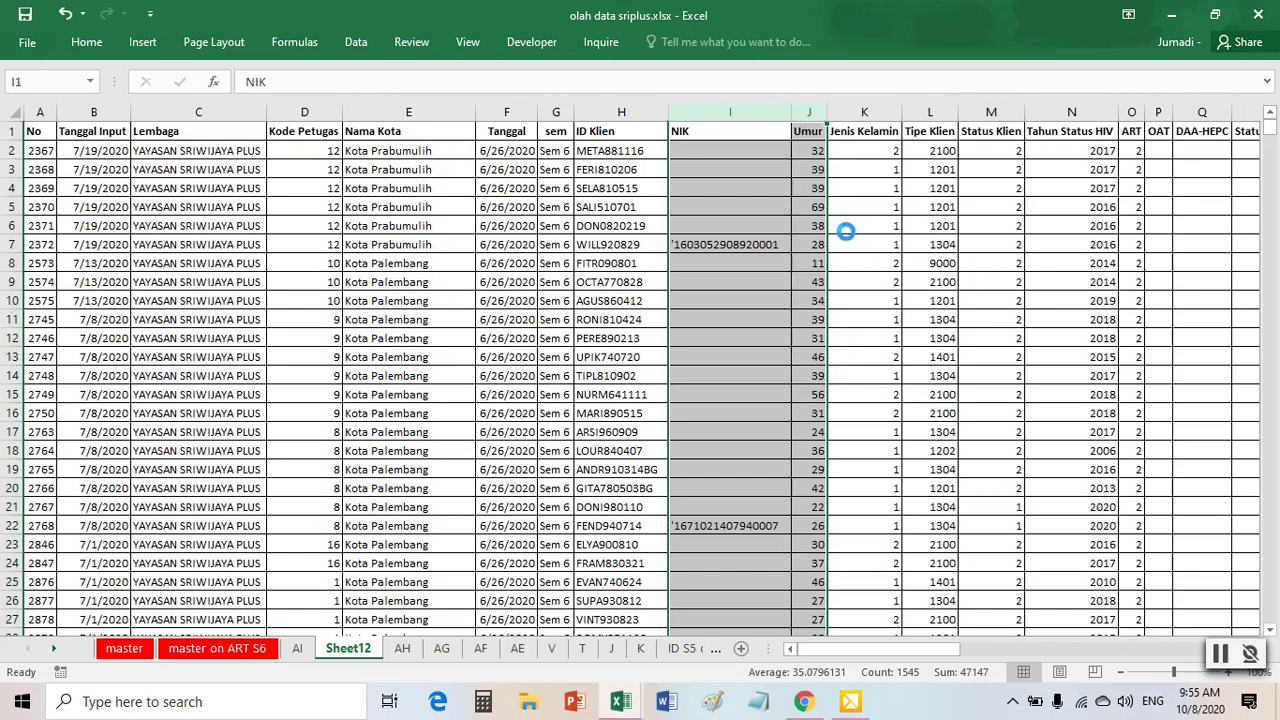
{"action": "left_click", "coordinate": [786, 261]}
- Head the new columns with M in I1 and P in J1
{"action": "left_click", "coordinate": [717, 135]}
{"action": "type", "text": "M"}
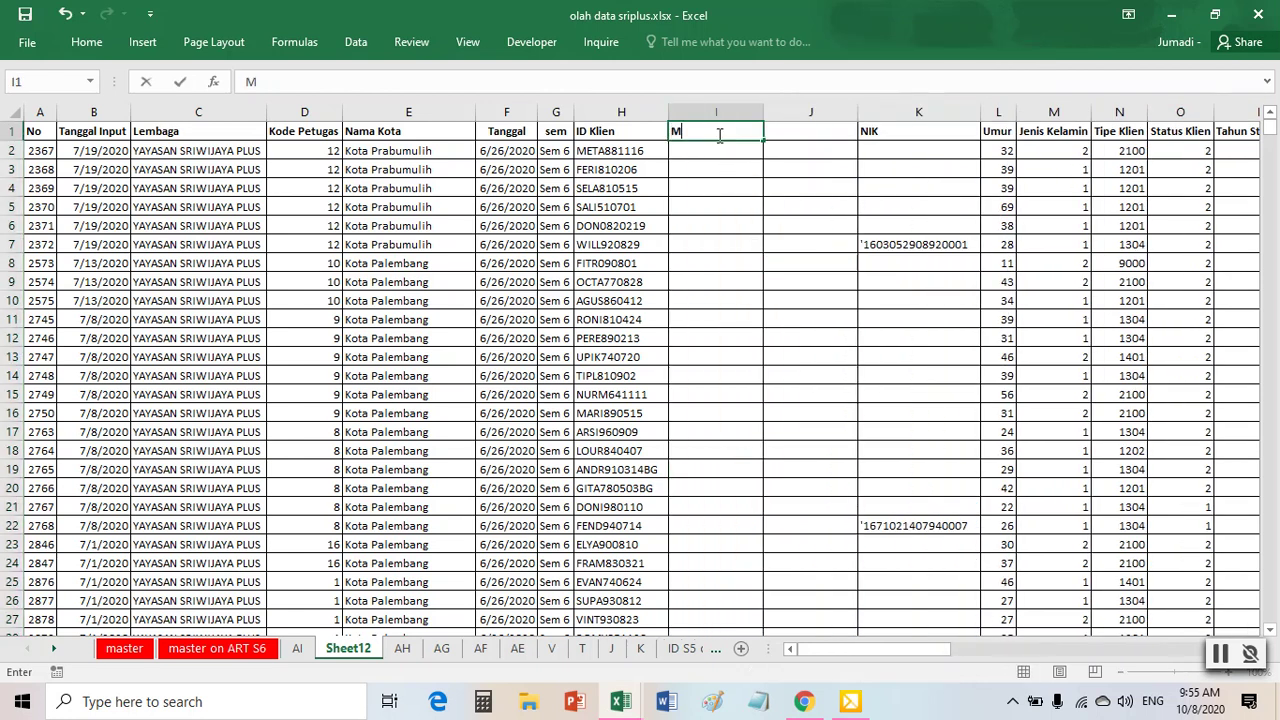
{"action": "key", "text": "Tab"}
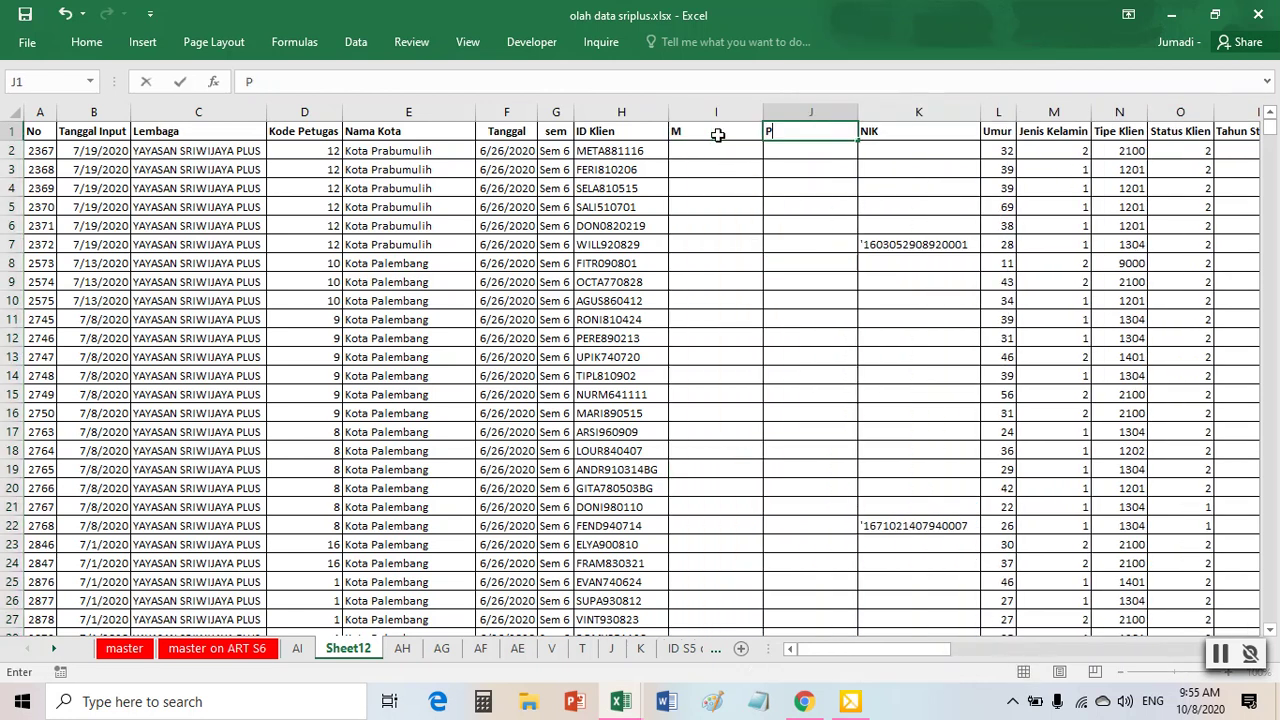
{"action": "type", "text": "P"}
{"action": "left_click", "coordinate": [717, 135]}
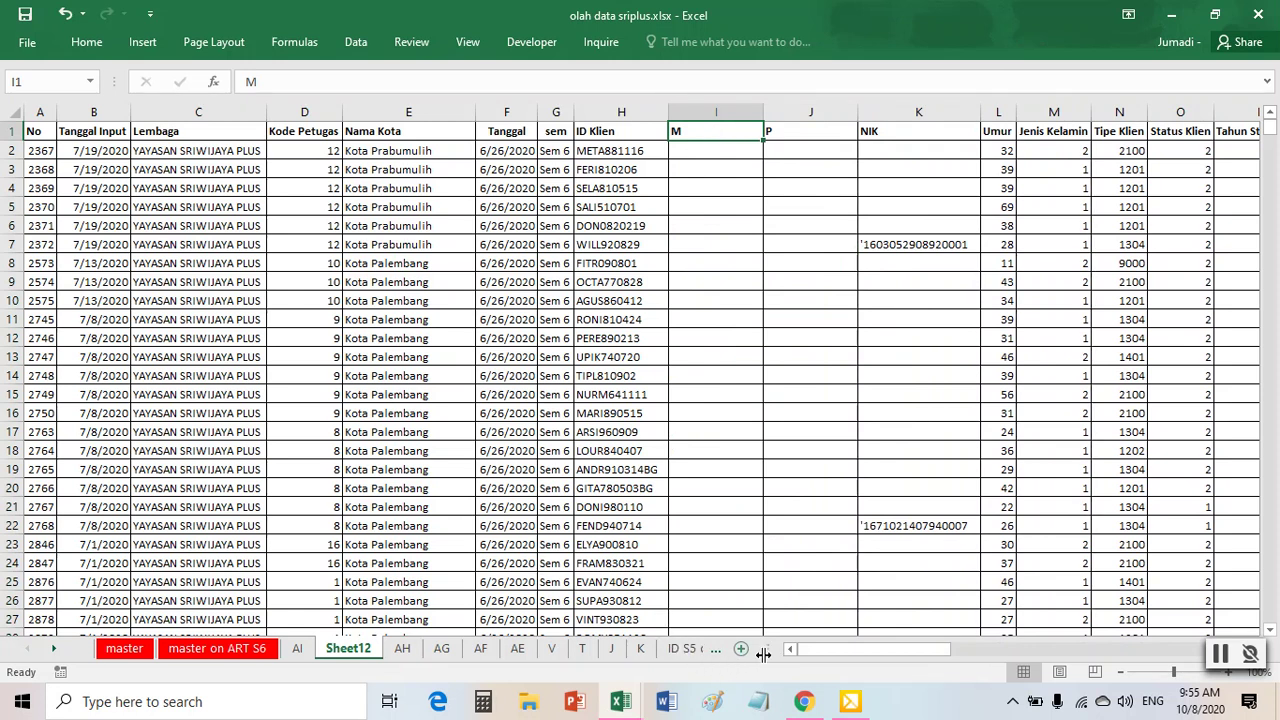
{"action": "left_click_drag", "start_coordinate": [769, 652], "coordinate": [1070, 675]}
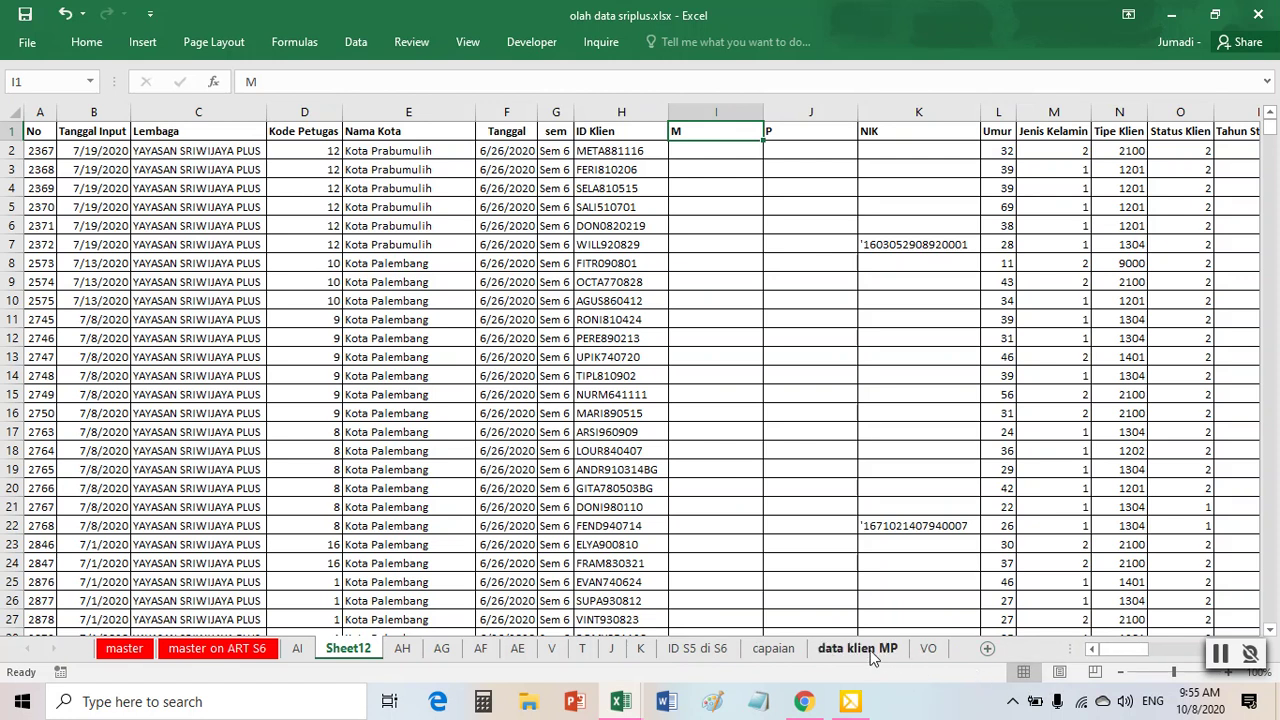
- On the data klien MP sheet, check the pivot's Sem 6 counts, totalling 9
{"action": "left_click", "coordinate": [872, 655]}
{"action": "left_click", "coordinate": [736, 431]}
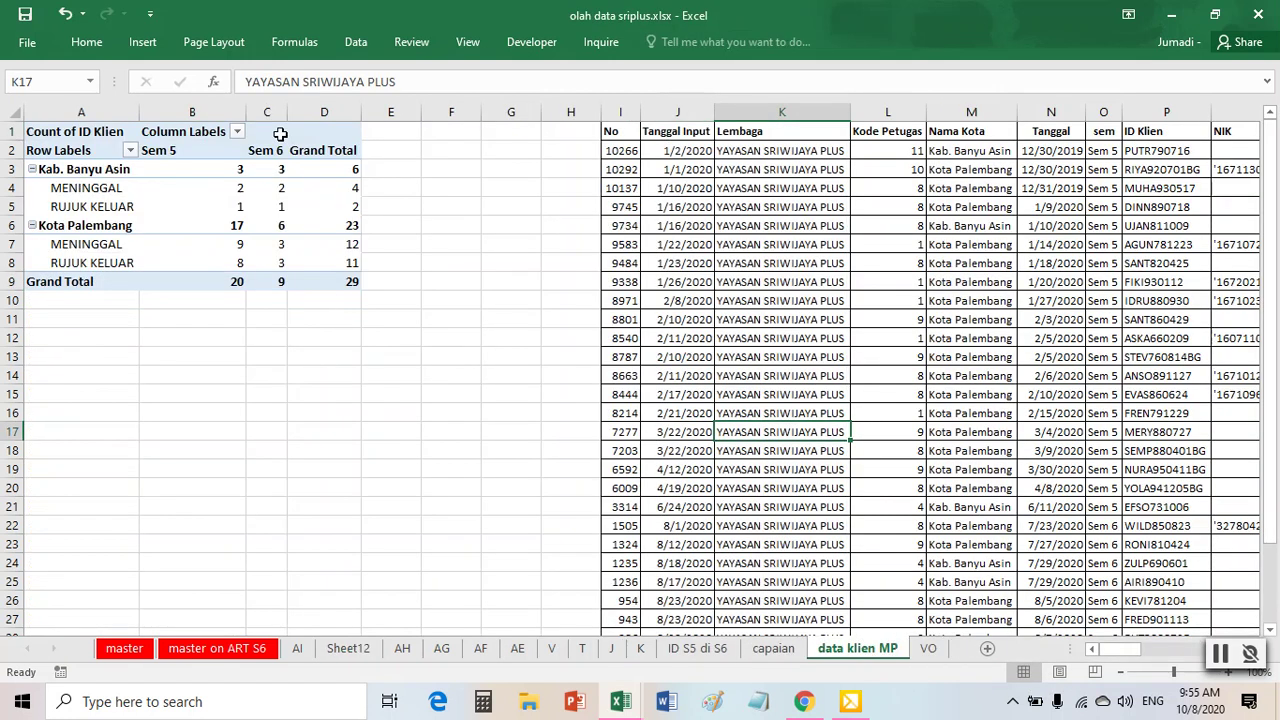
{"action": "left_click_drag", "start_coordinate": [262, 169], "coordinate": [257, 259]}
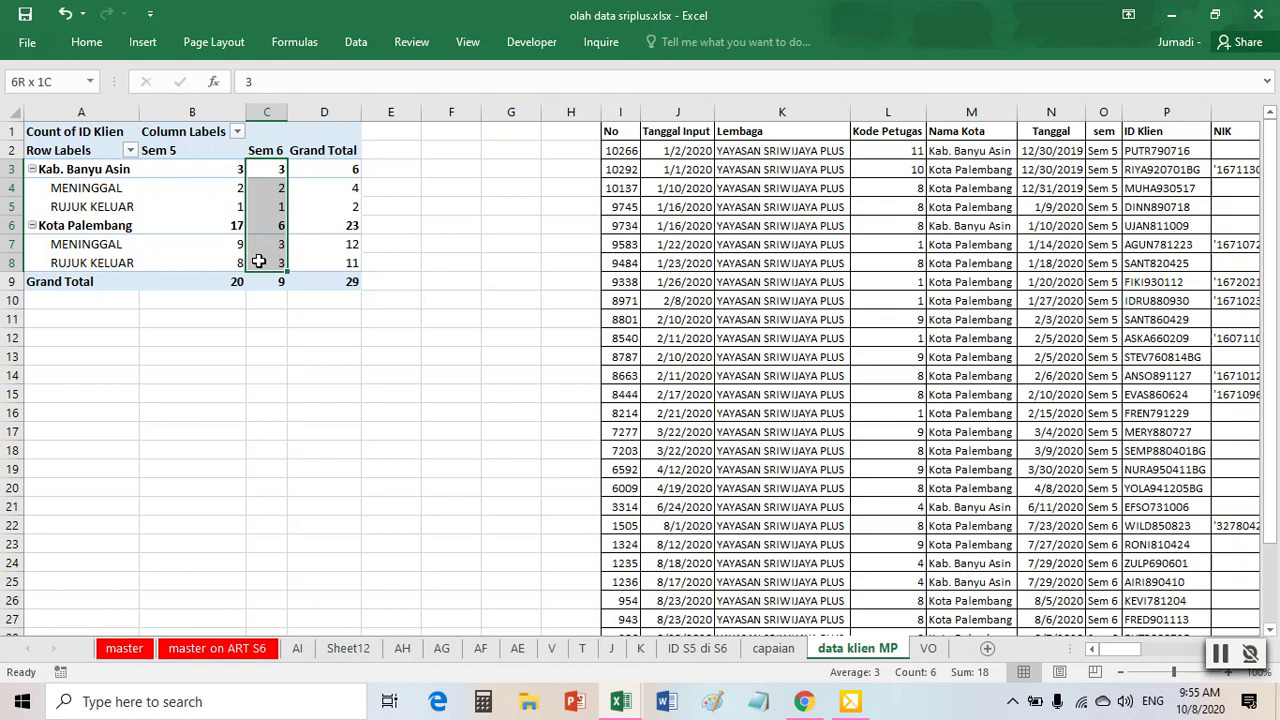
{"action": "left_click", "coordinate": [278, 171]}
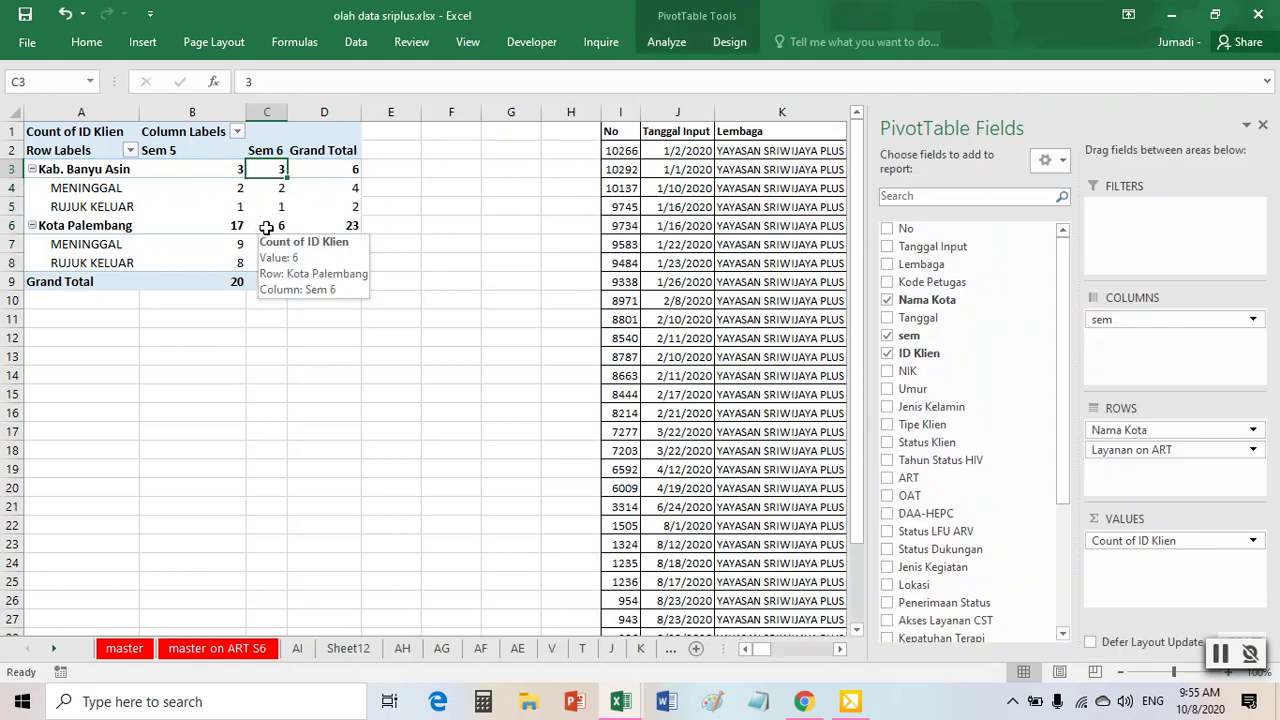
{"action": "left_click", "coordinate": [276, 282]}
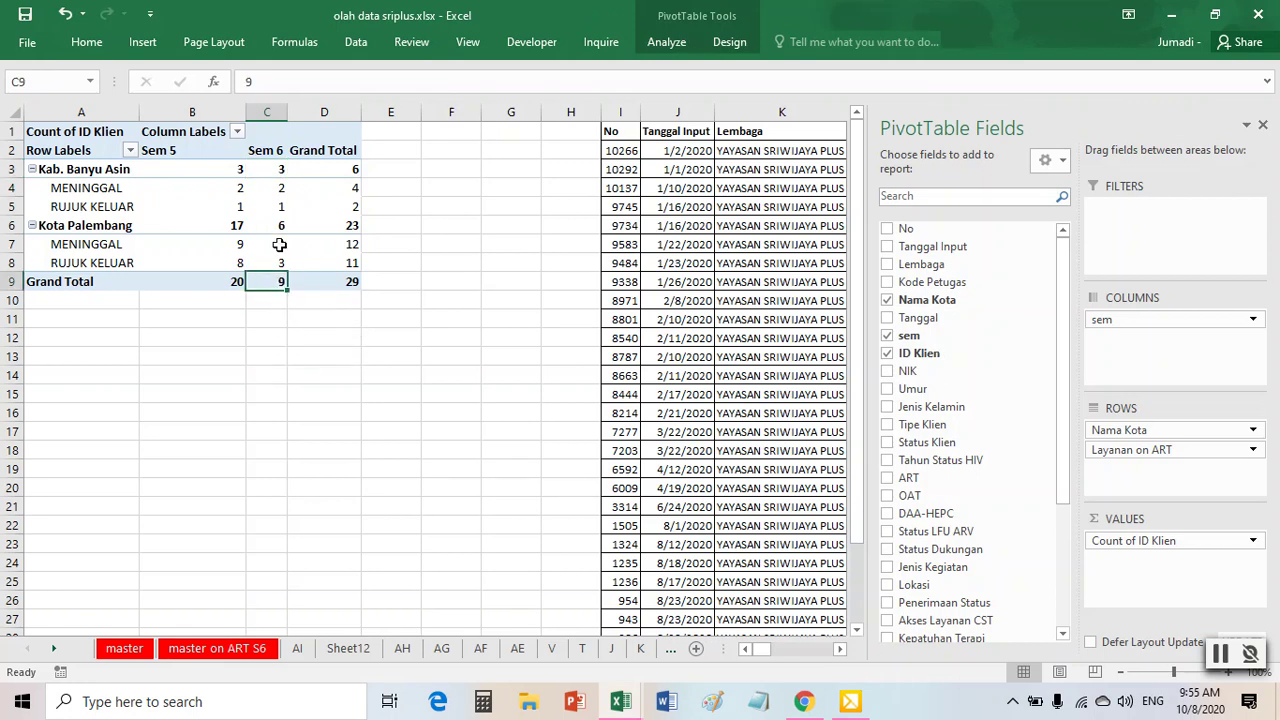
- Nest Nama Kota under Layanan on ART so cities group under MENINGGAL and RUJUK KELUAR
{"action": "left_click", "coordinate": [107, 205]}
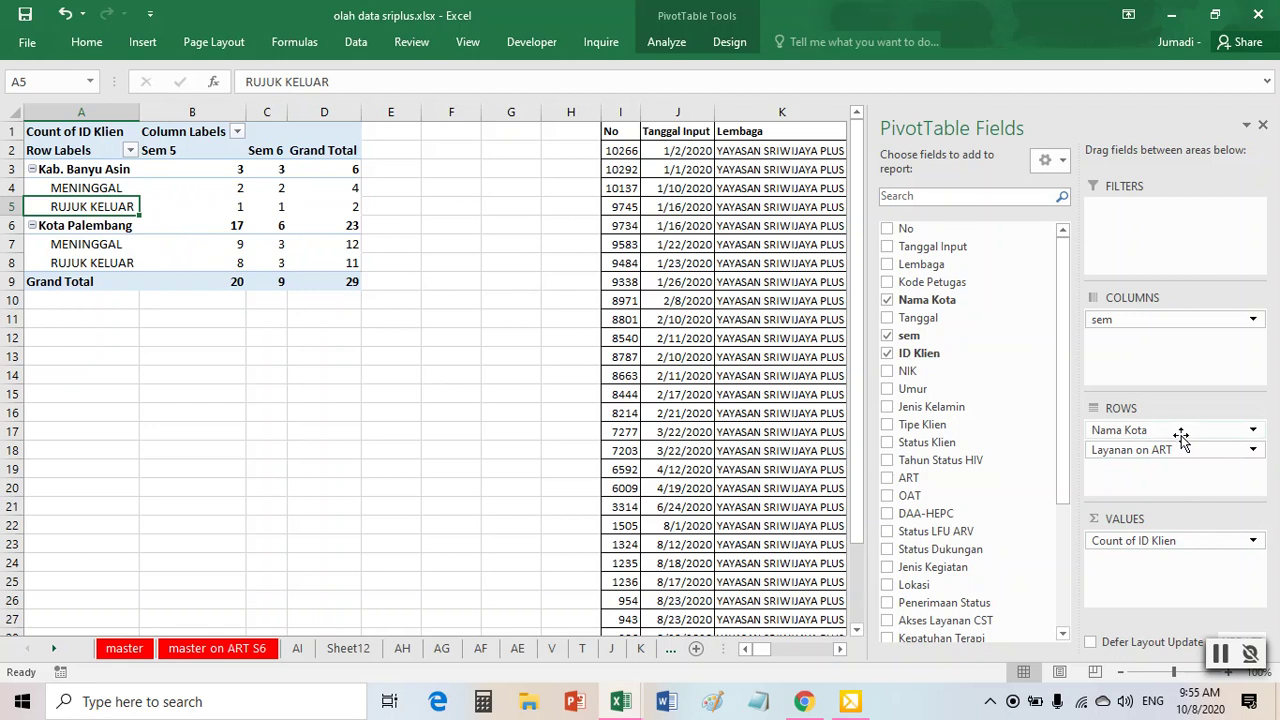
{"action": "left_click_drag", "start_coordinate": [1169, 431], "coordinate": [1170, 470]}
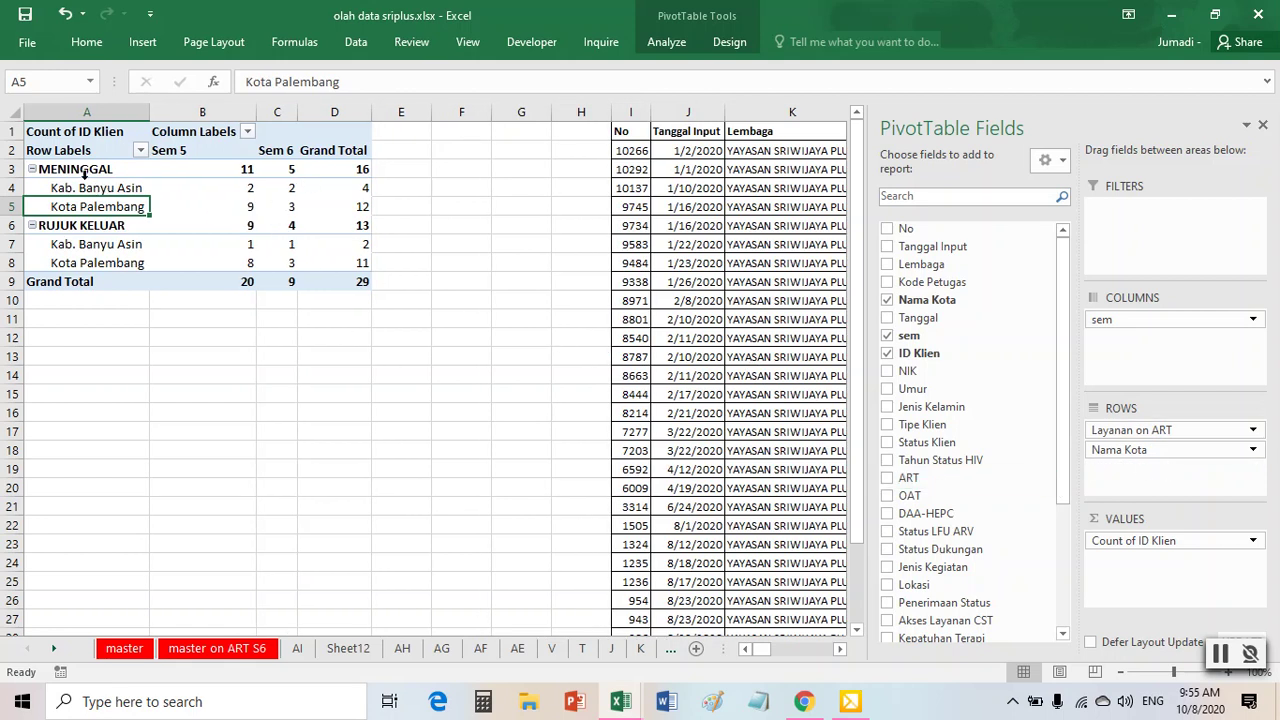
{"action": "left_click", "coordinate": [286, 170]}
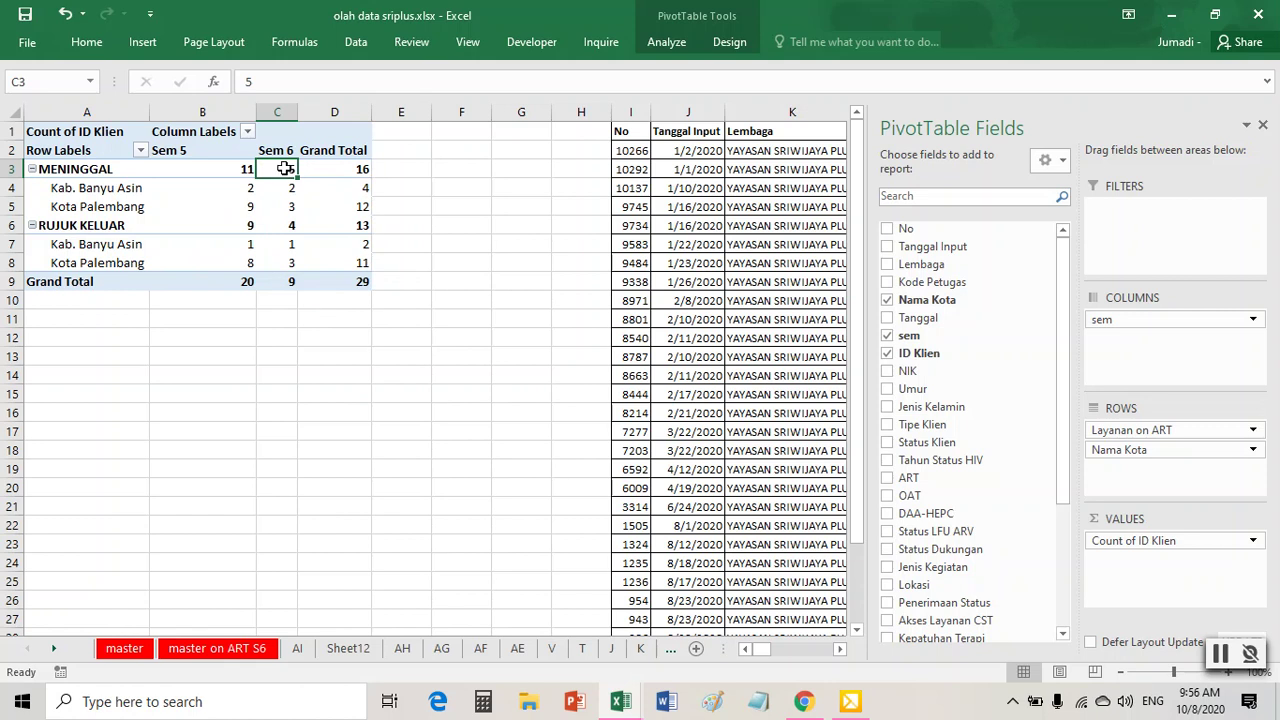
- Drill into the 5 Sem 6 deceased clients and paste their IDs as values into Sheet12 I2
{"action": "mouse_move", "coordinate": [285, 168]}
{"action": "double_click", "coordinate": [285, 168]}
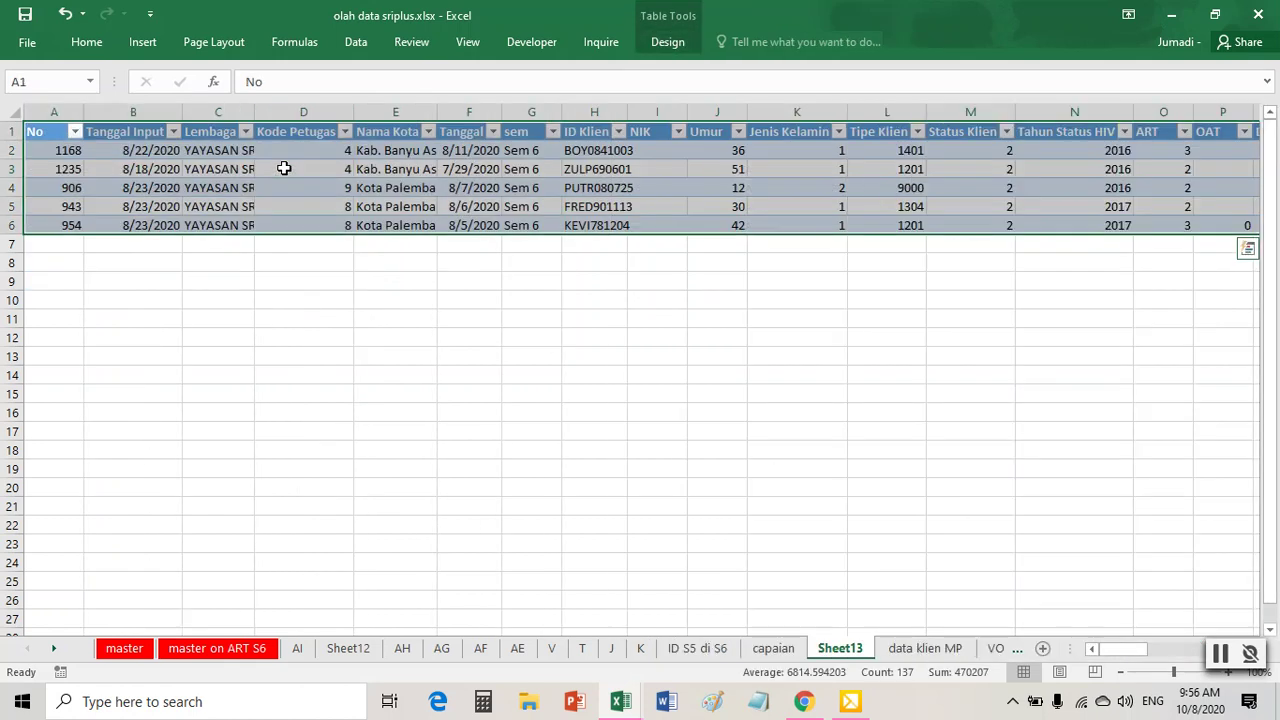
{"action": "left_click_drag", "start_coordinate": [583, 158], "coordinate": [592, 225]}
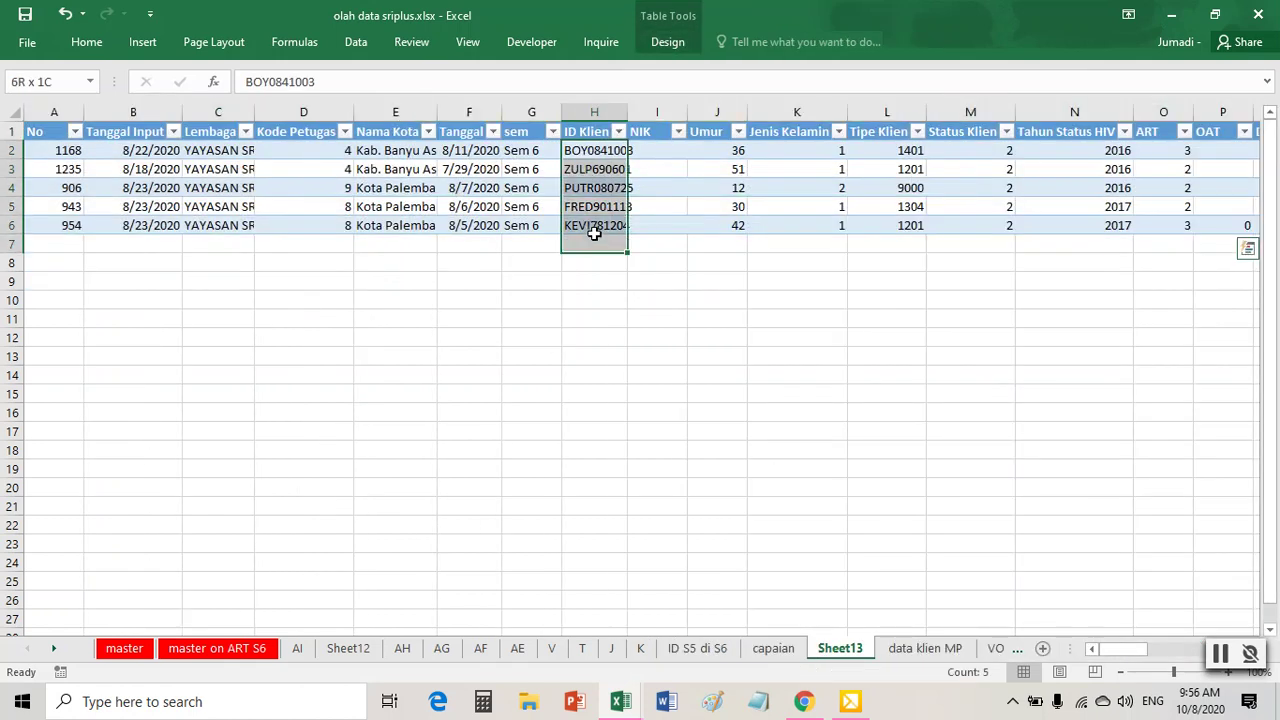
{"action": "right_click", "coordinate": [592, 211]}
{"action": "left_click", "coordinate": [634, 242]}
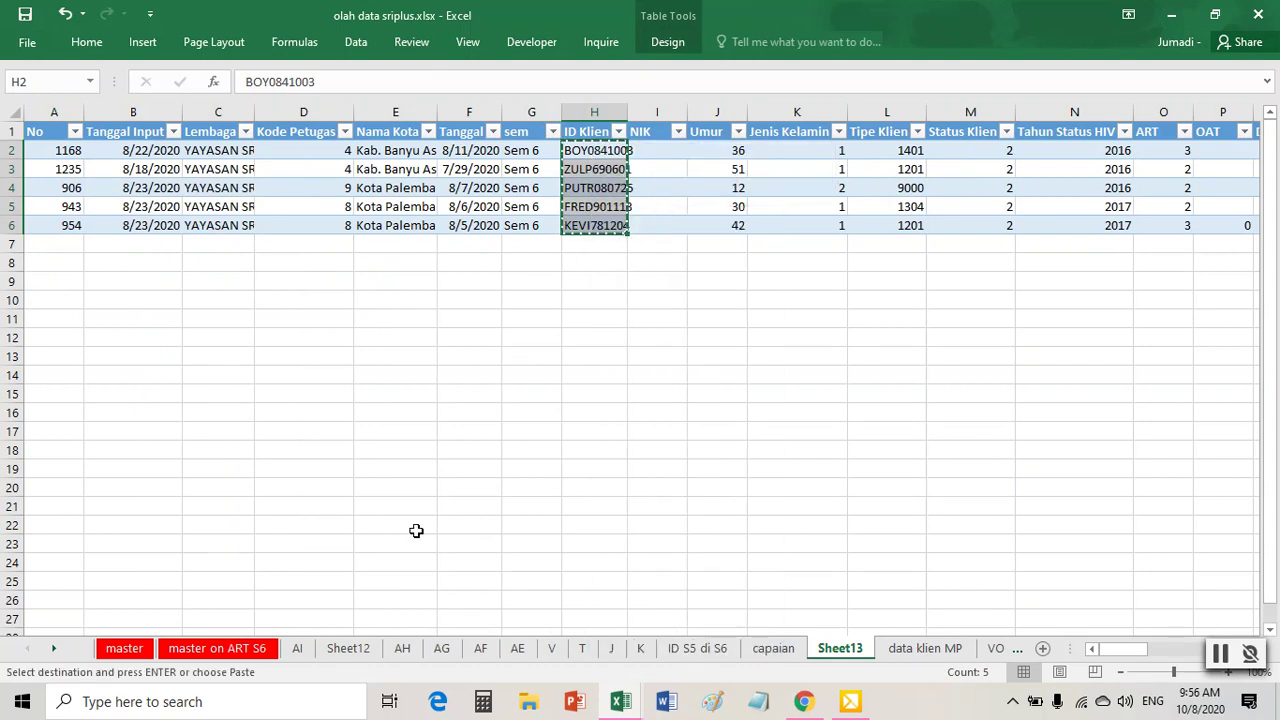
{"action": "left_click", "coordinate": [342, 652]}
{"action": "left_click", "coordinate": [733, 146]}
{"action": "right_click", "coordinate": [733, 146]}
{"action": "left_click", "coordinate": [797, 228]}
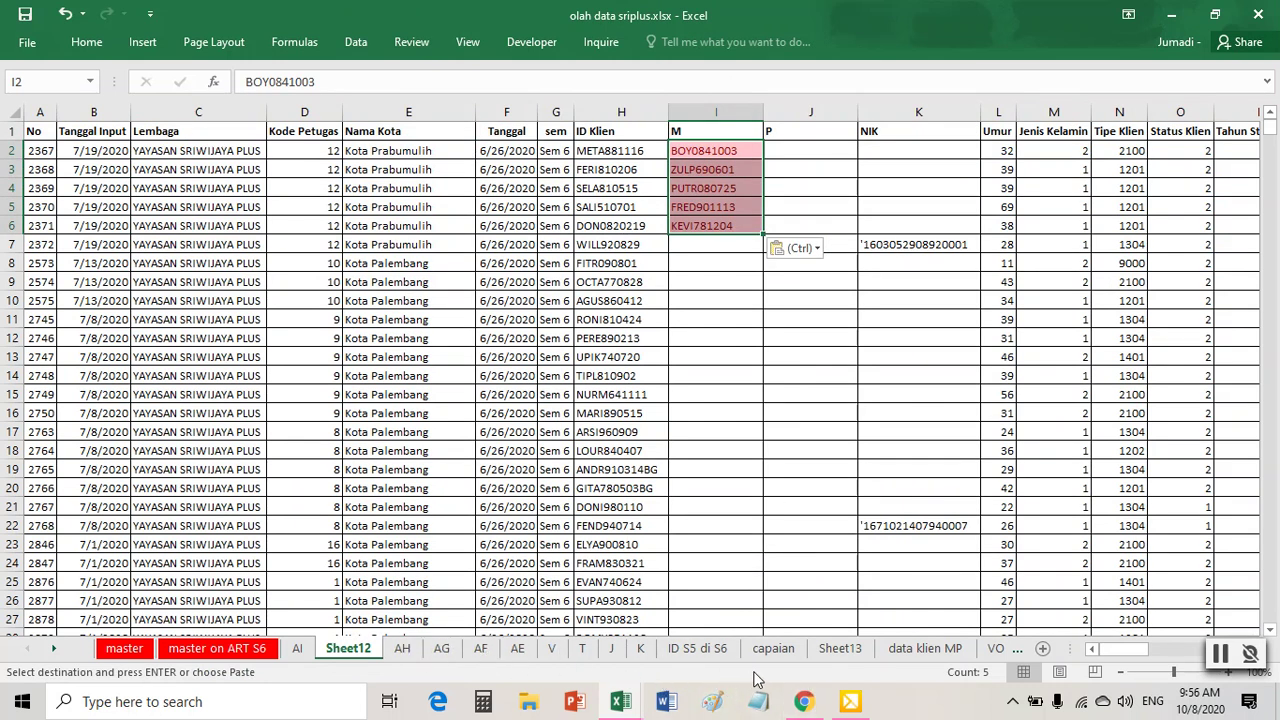
- Delete the Sheet13 drill-down sheet
{"action": "left_click", "coordinate": [855, 650]}
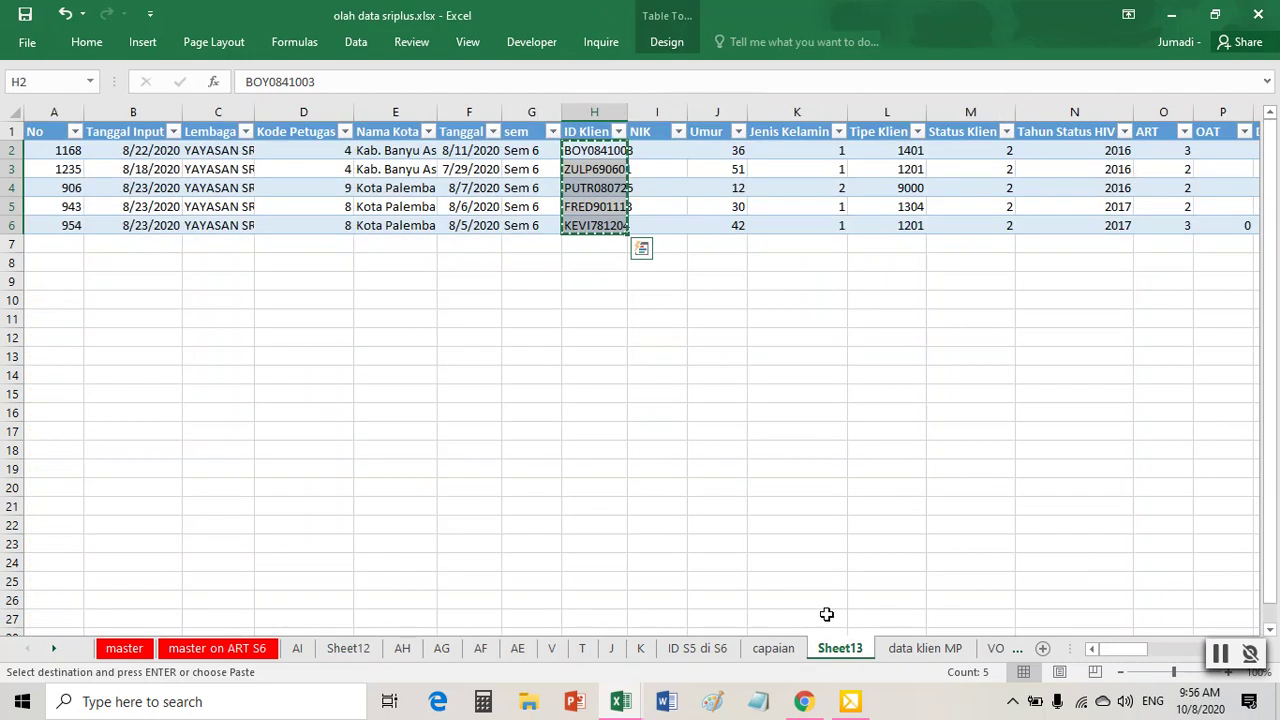
{"action": "right_click", "coordinate": [843, 656]}
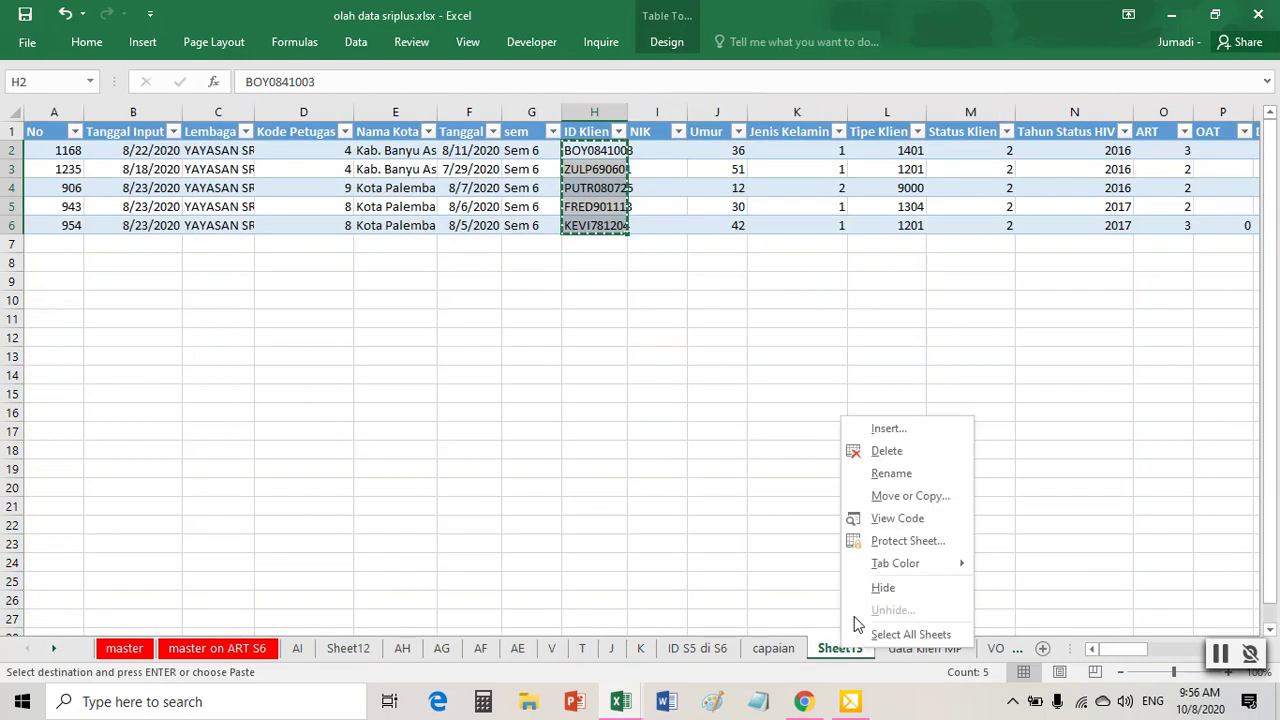
{"action": "left_click", "coordinate": [891, 454]}
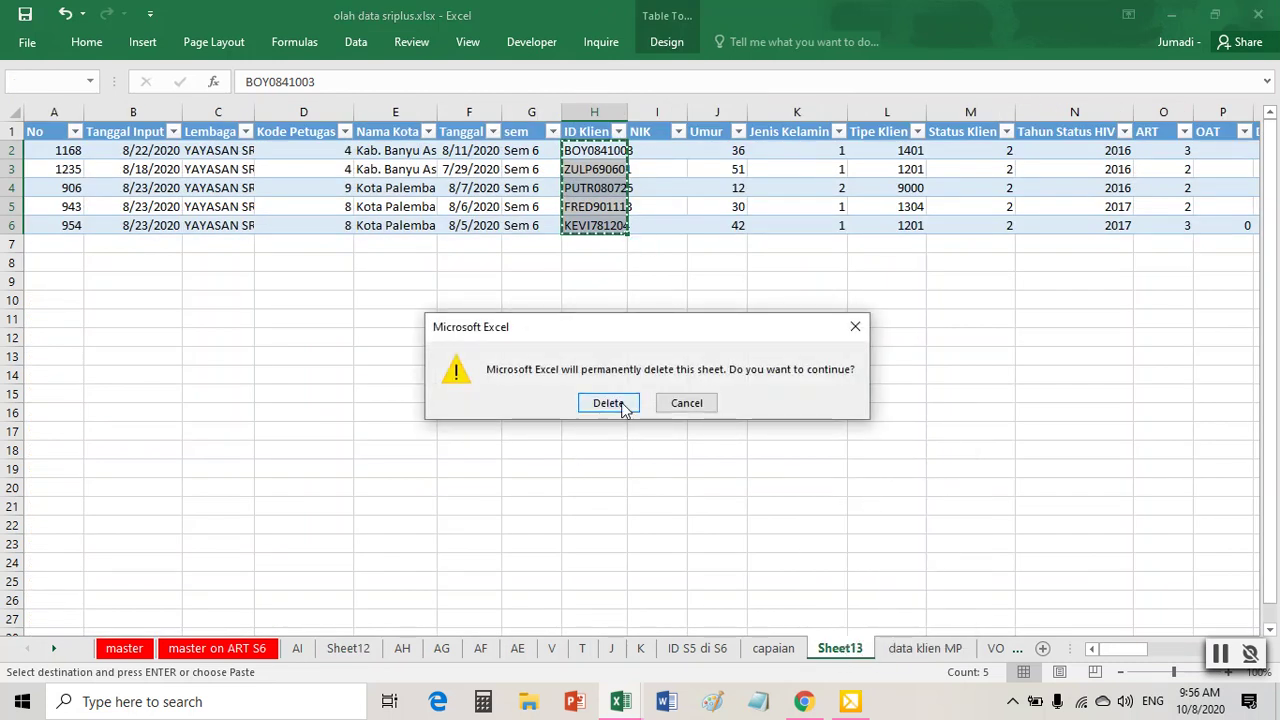
{"action": "left_click", "coordinate": [608, 401]}
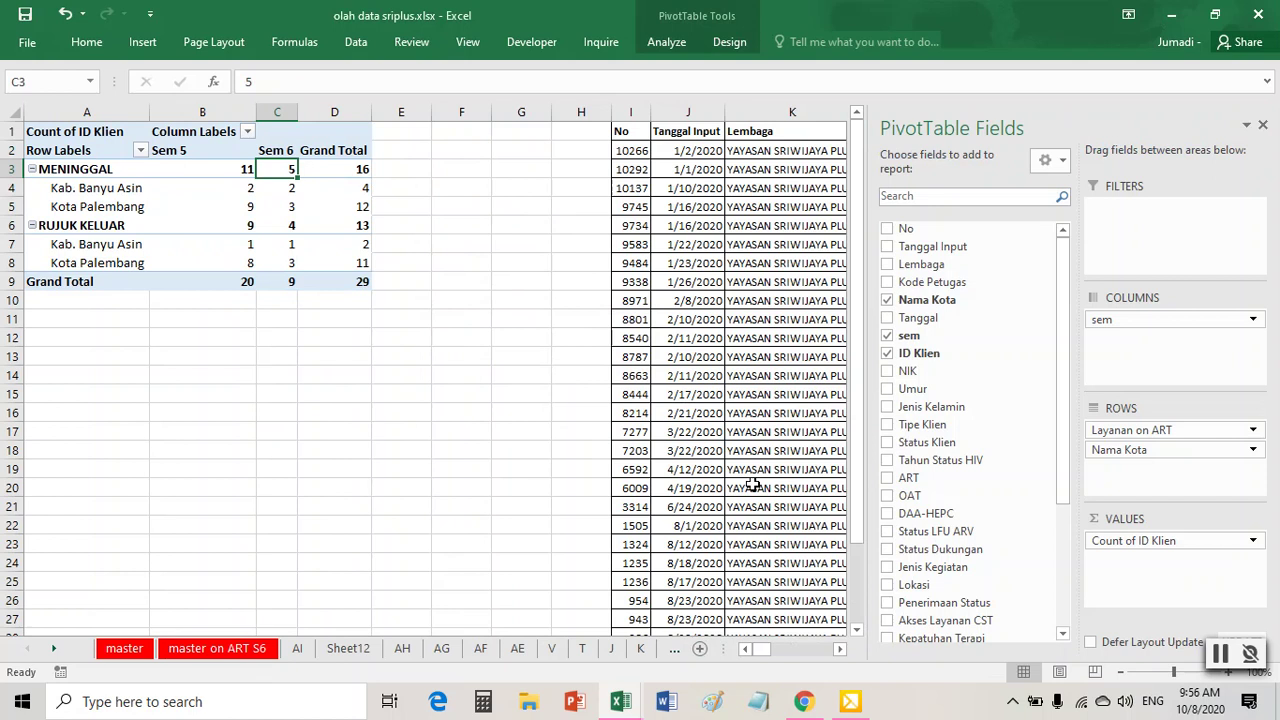
- Drill into the 4 Sem 6 moved-out clients and paste their IDs as values into Sheet12 J2
{"action": "left_click", "coordinate": [287, 229]}
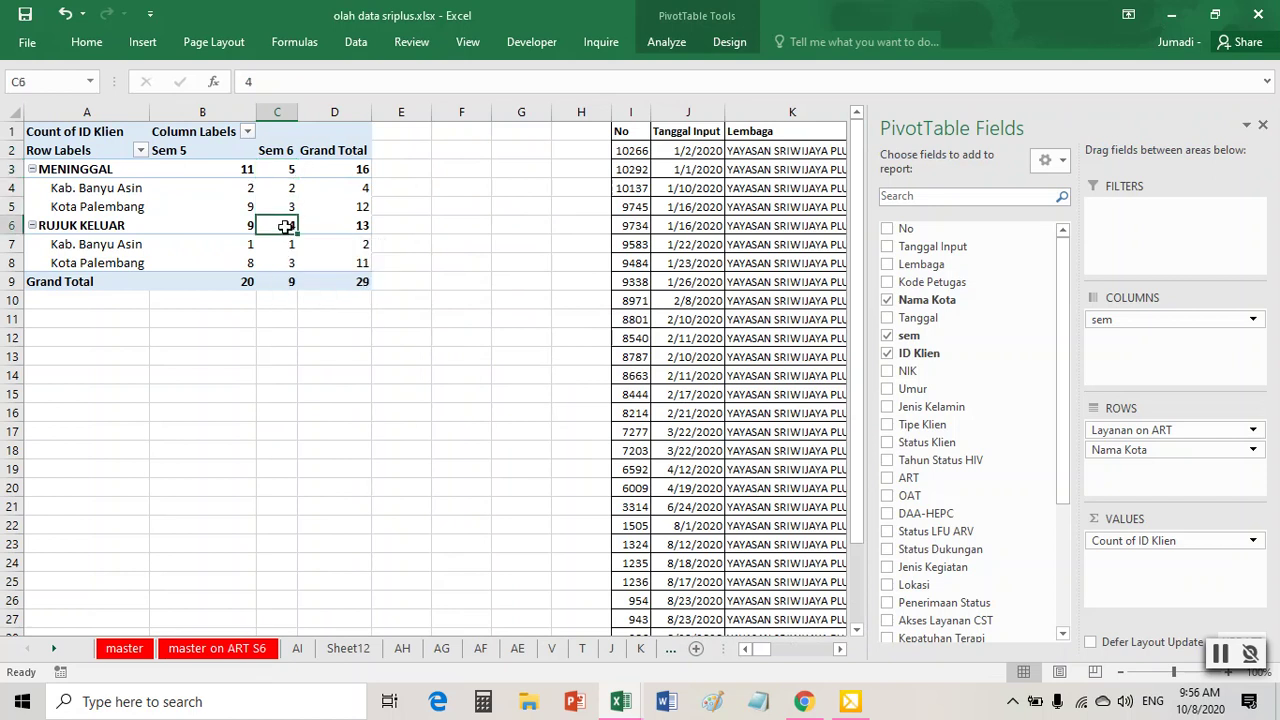
{"action": "double_click", "coordinate": [286, 226]}
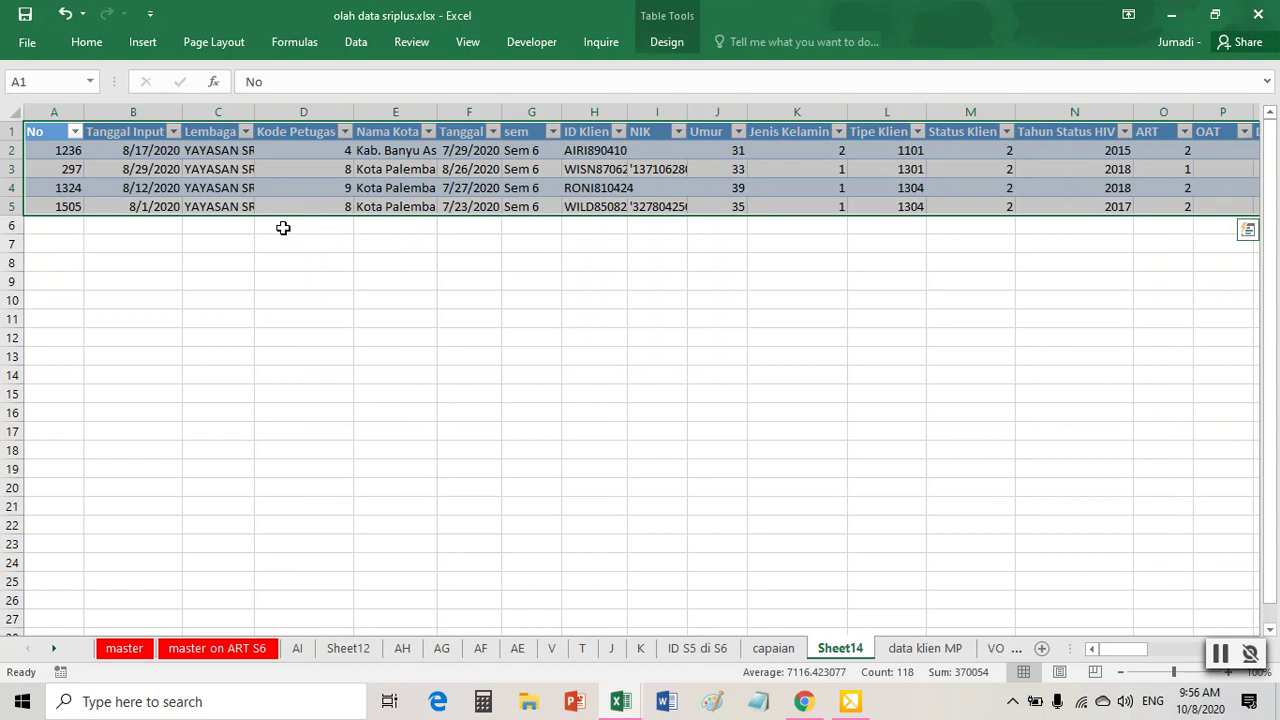
{"action": "left_click_drag", "start_coordinate": [606, 152], "coordinate": [600, 208]}
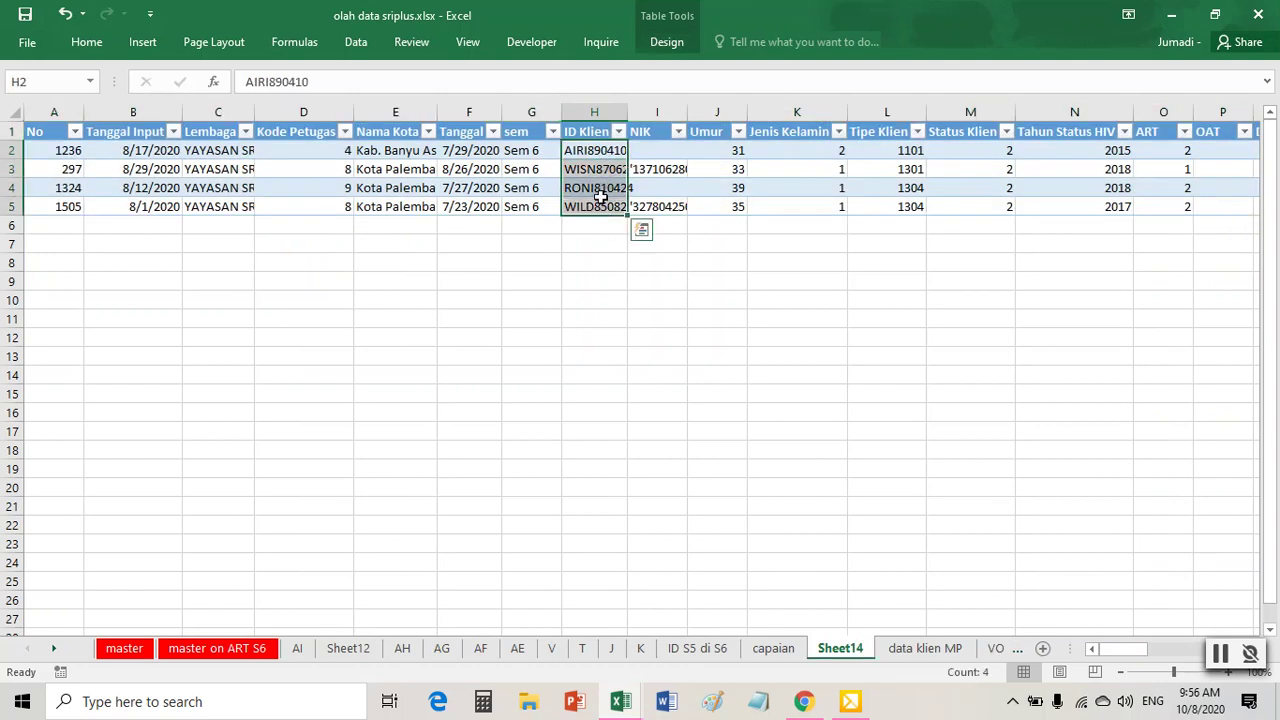
{"action": "right_click", "coordinate": [602, 199]}
{"action": "left_click", "coordinate": [641, 243]}
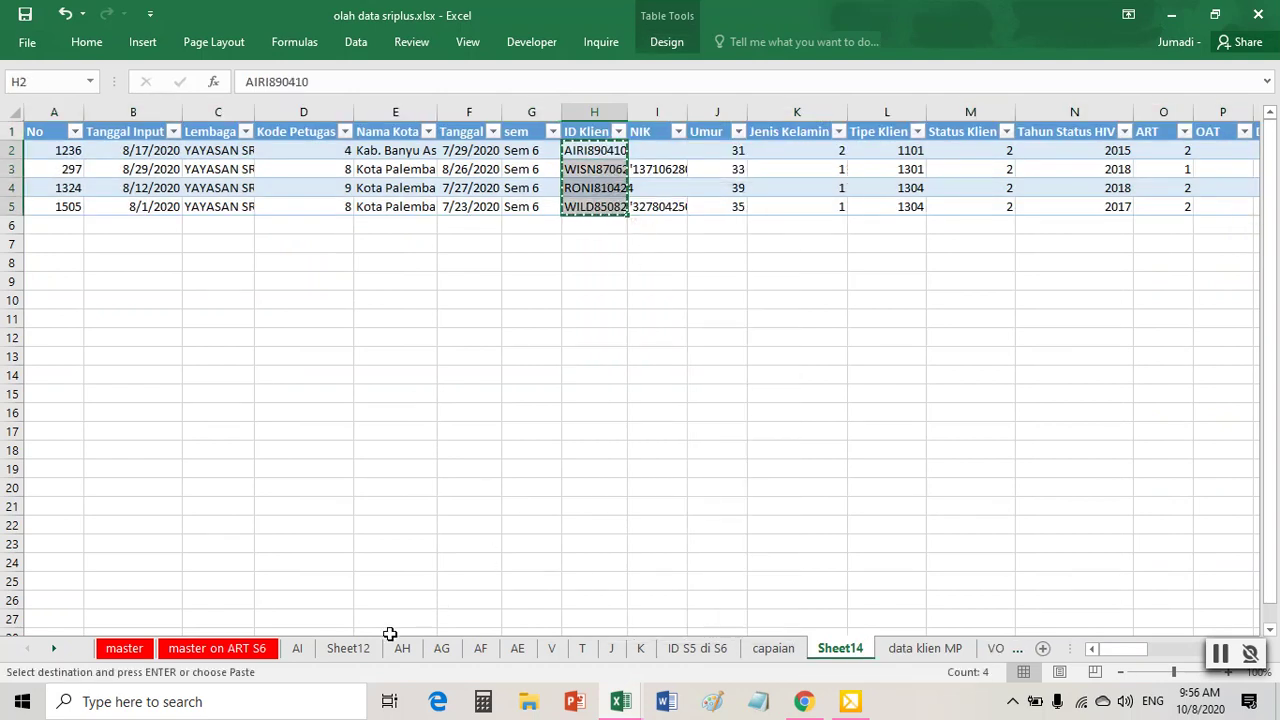
{"action": "left_click", "coordinate": [364, 656]}
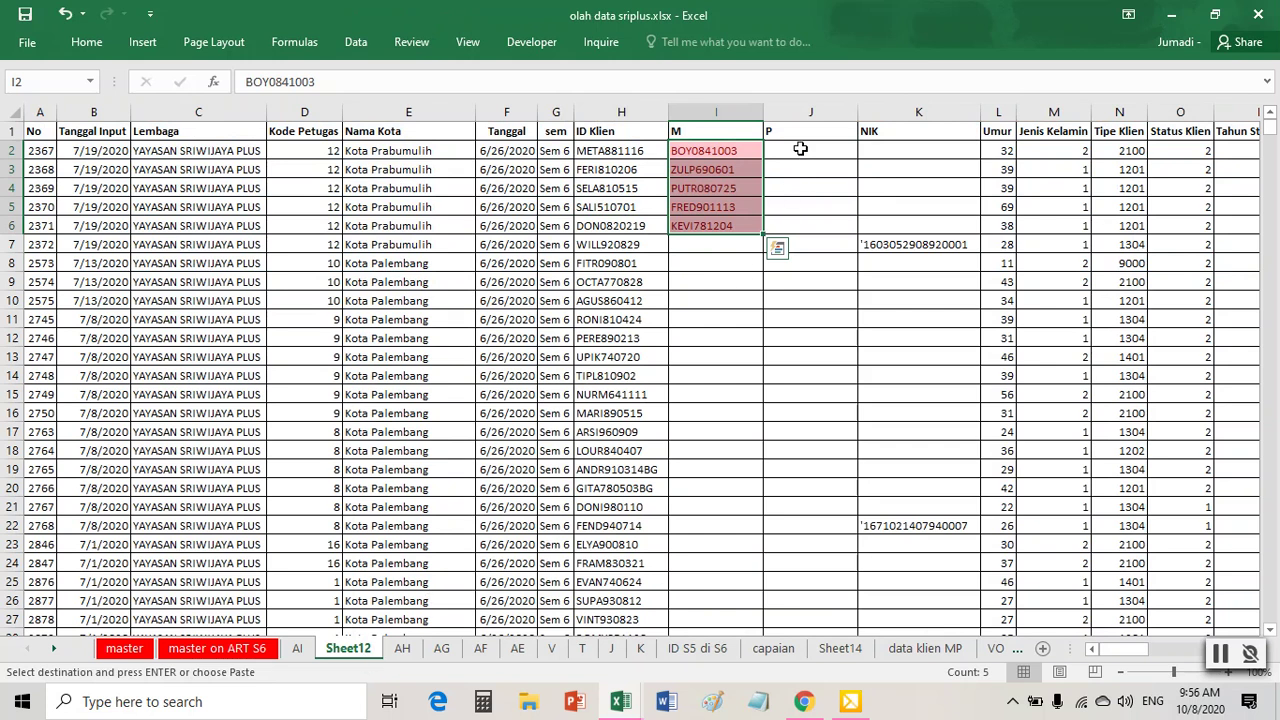
{"action": "left_click", "coordinate": [800, 148]}
{"action": "right_click", "coordinate": [803, 148]}
{"action": "left_click", "coordinate": [868, 231]}
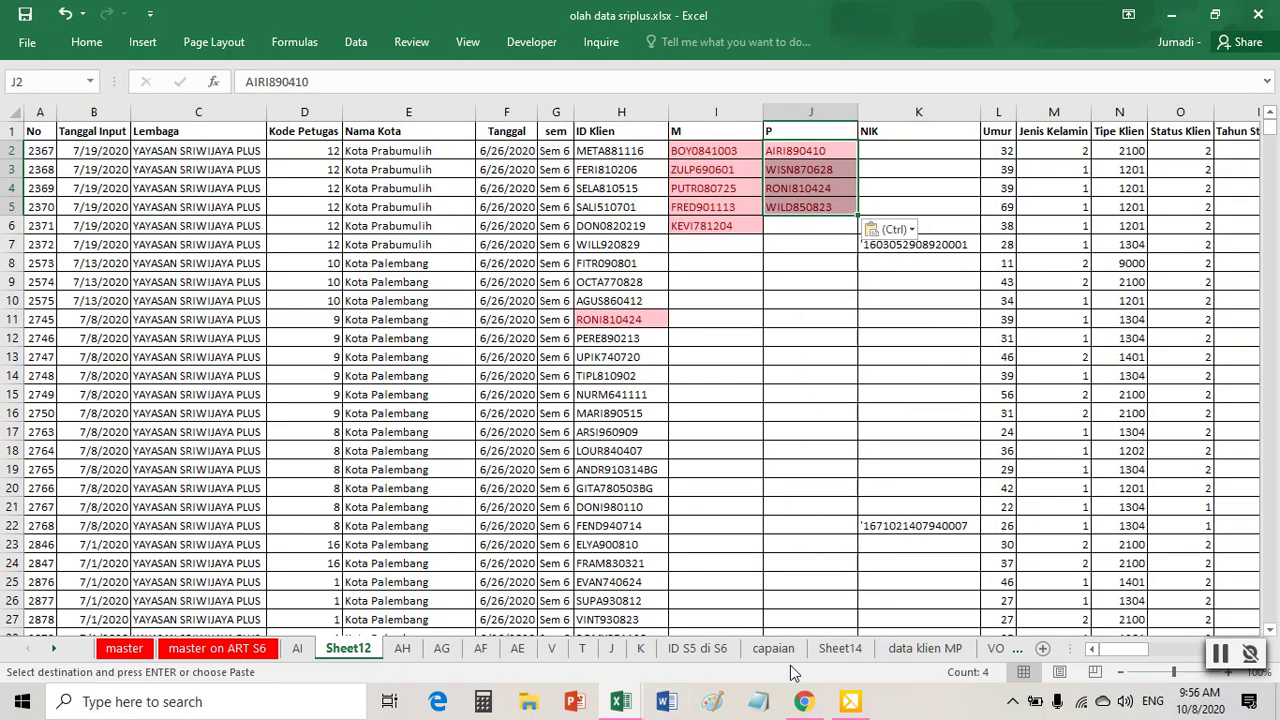
- Delete the Sheet14 drill-down sheet and return to Sheet12
{"action": "left_click", "coordinate": [840, 650]}
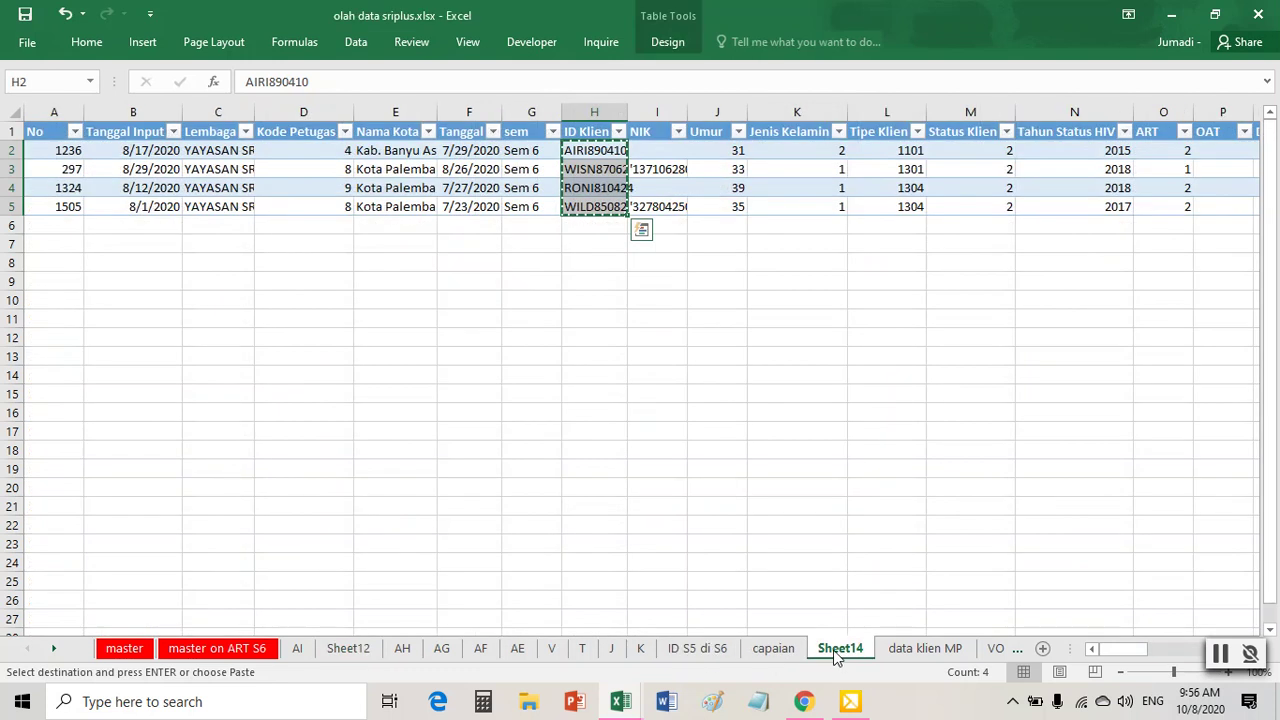
{"action": "right_click", "coordinate": [838, 652]}
{"action": "left_click", "coordinate": [878, 453]}
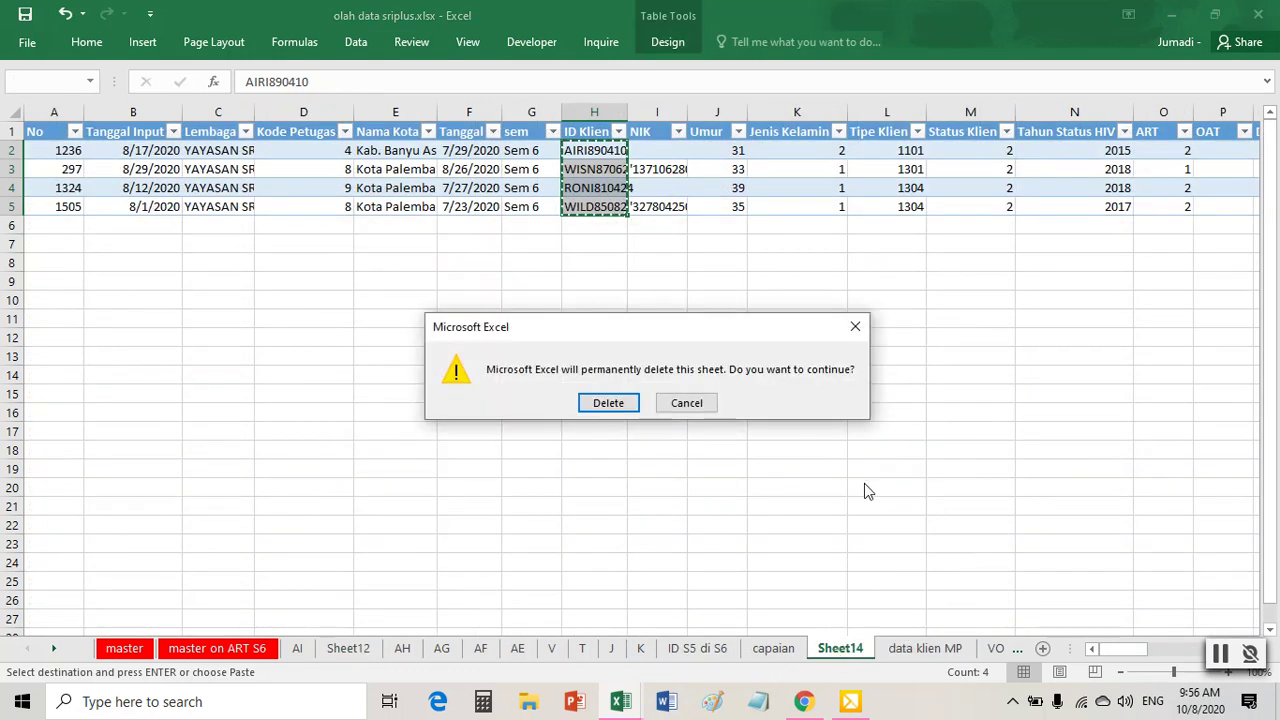
{"action": "left_click", "coordinate": [616, 408]}
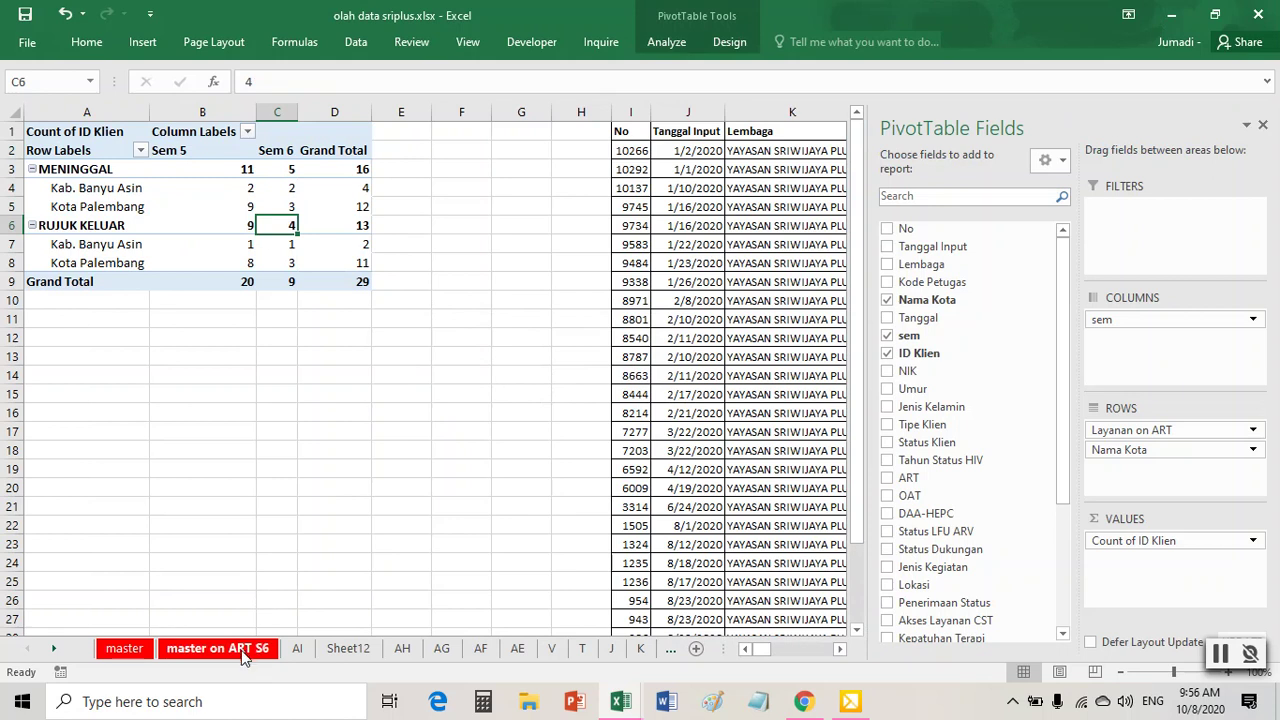
{"action": "left_click", "coordinate": [345, 649]}
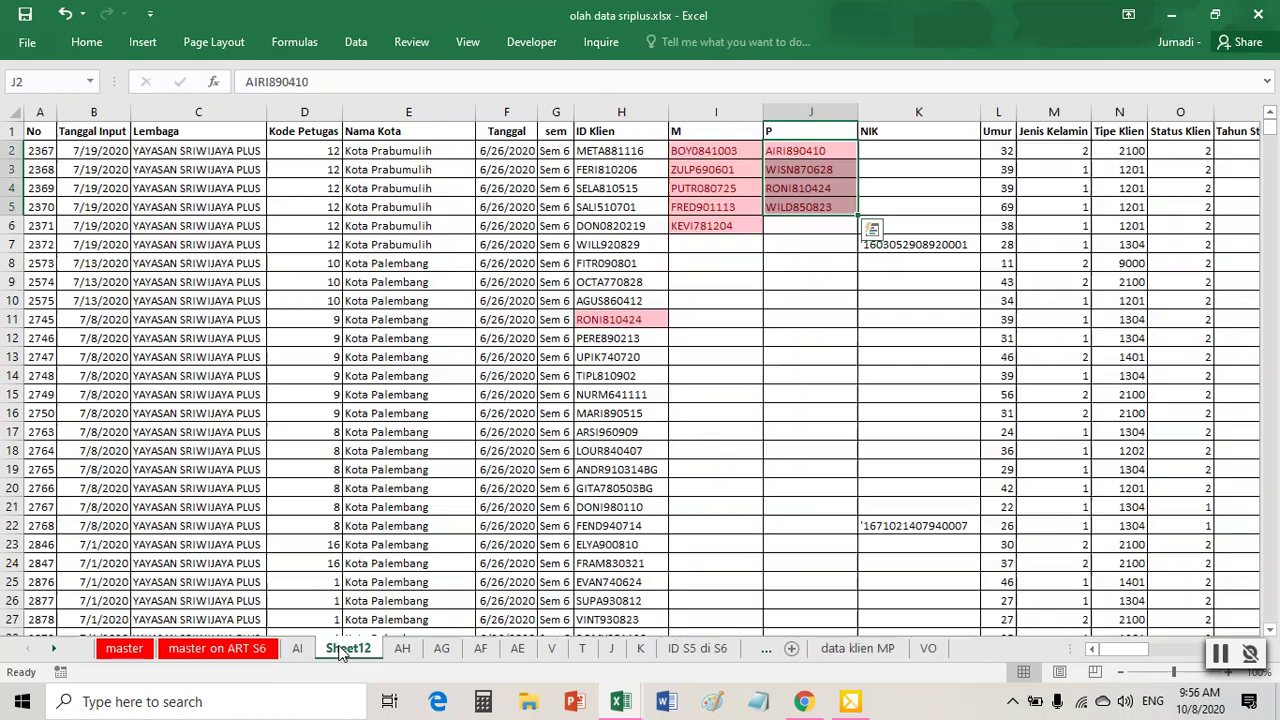
{"action": "left_click", "coordinate": [755, 437]}
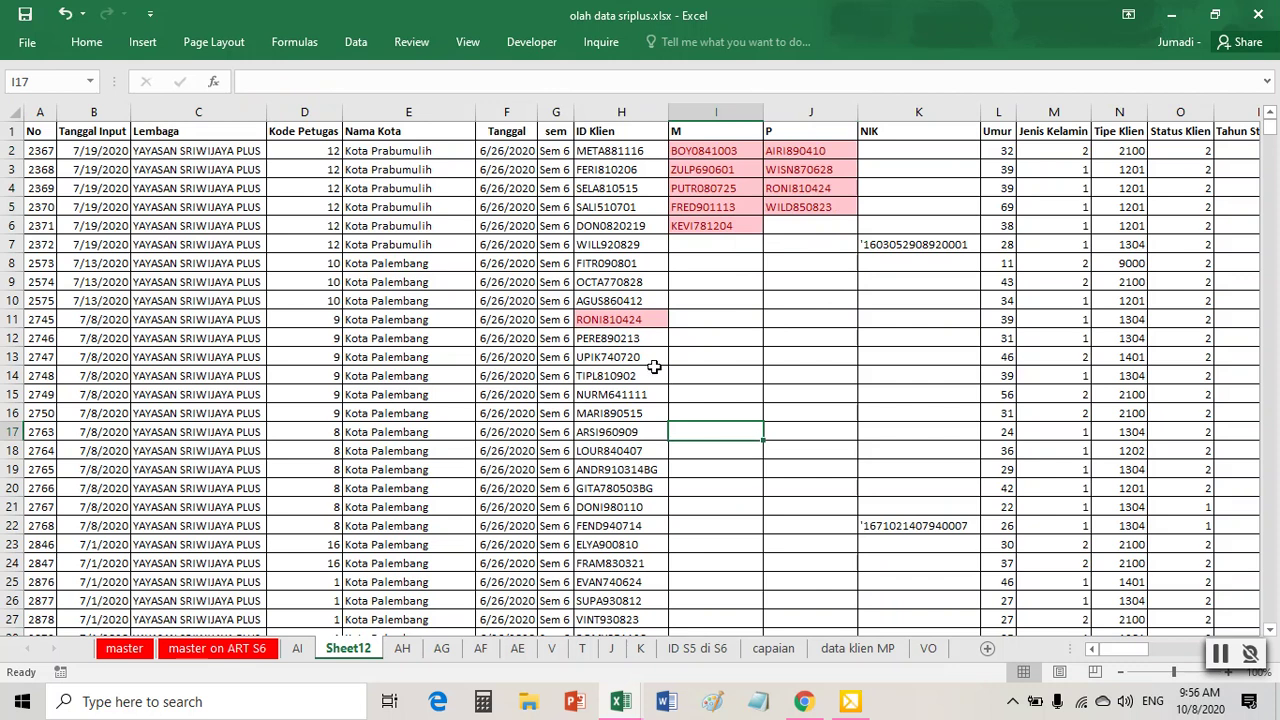
{"action": "left_click", "coordinate": [619, 318]}
{"action": "left_click", "coordinate": [710, 323]}
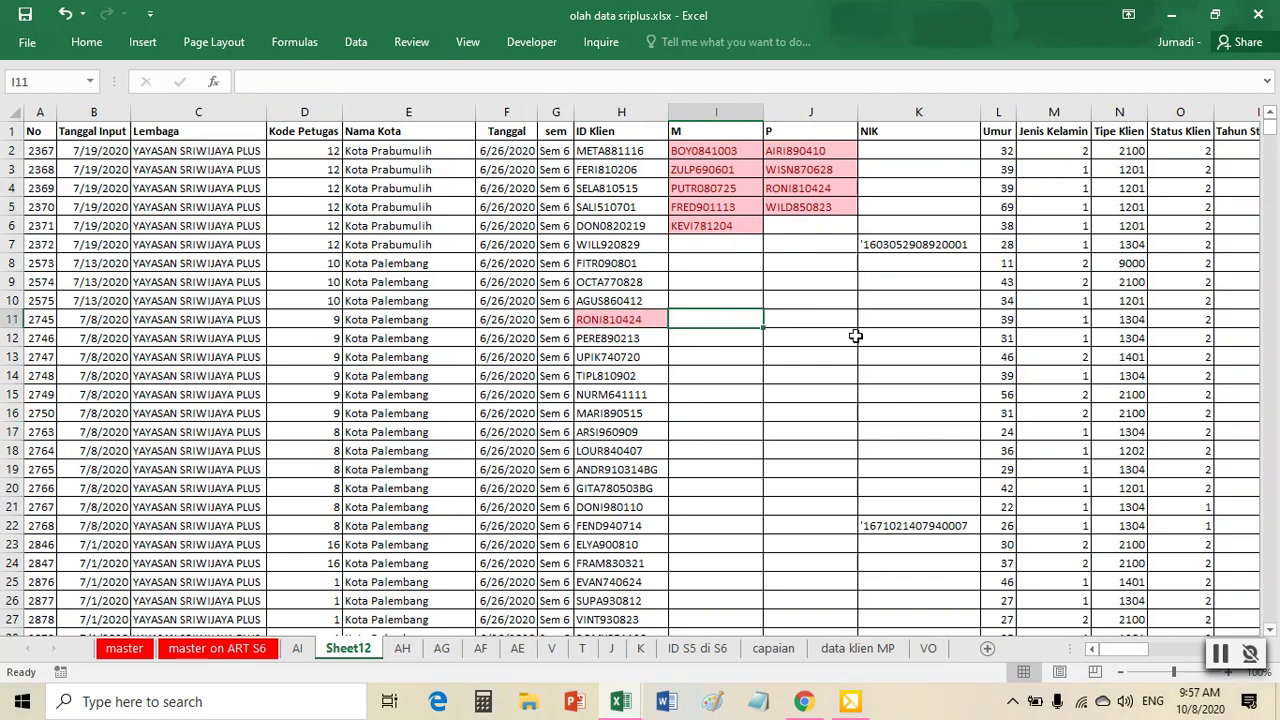
{"action": "left_click", "coordinate": [650, 321]}
{"action": "left_click", "coordinate": [736, 318]}
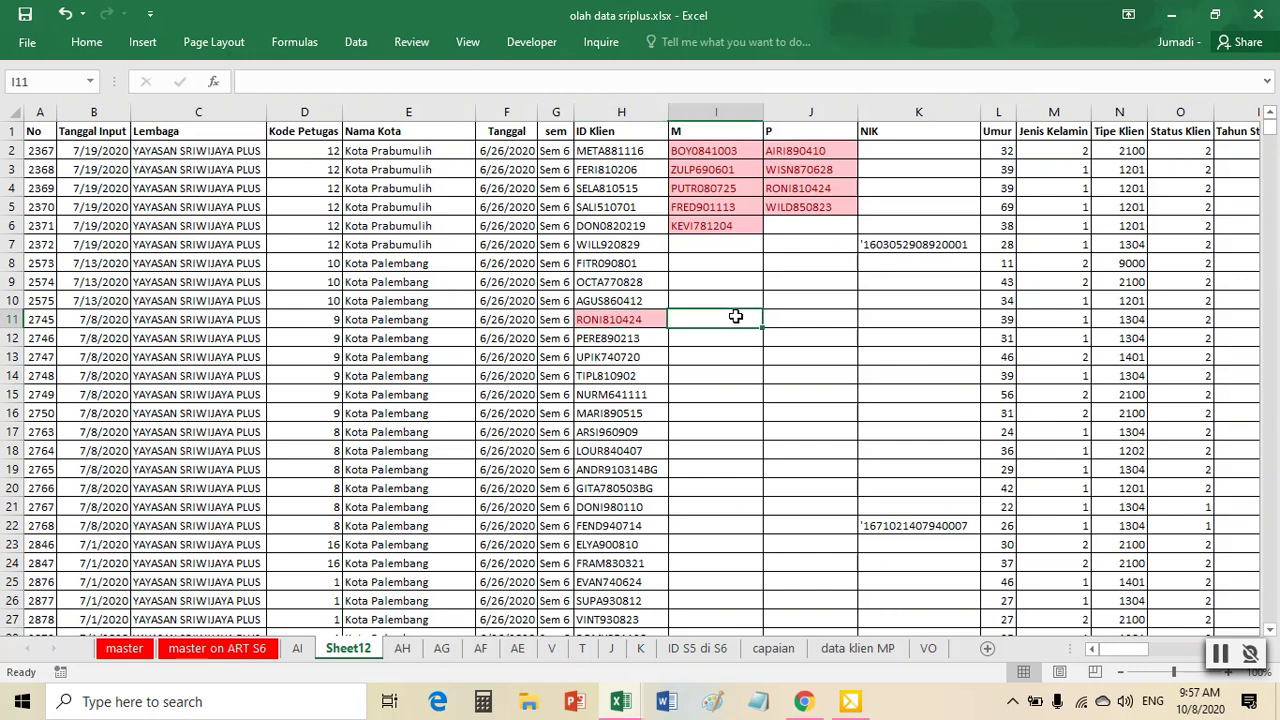
{"action": "left_click", "coordinate": [814, 318]}
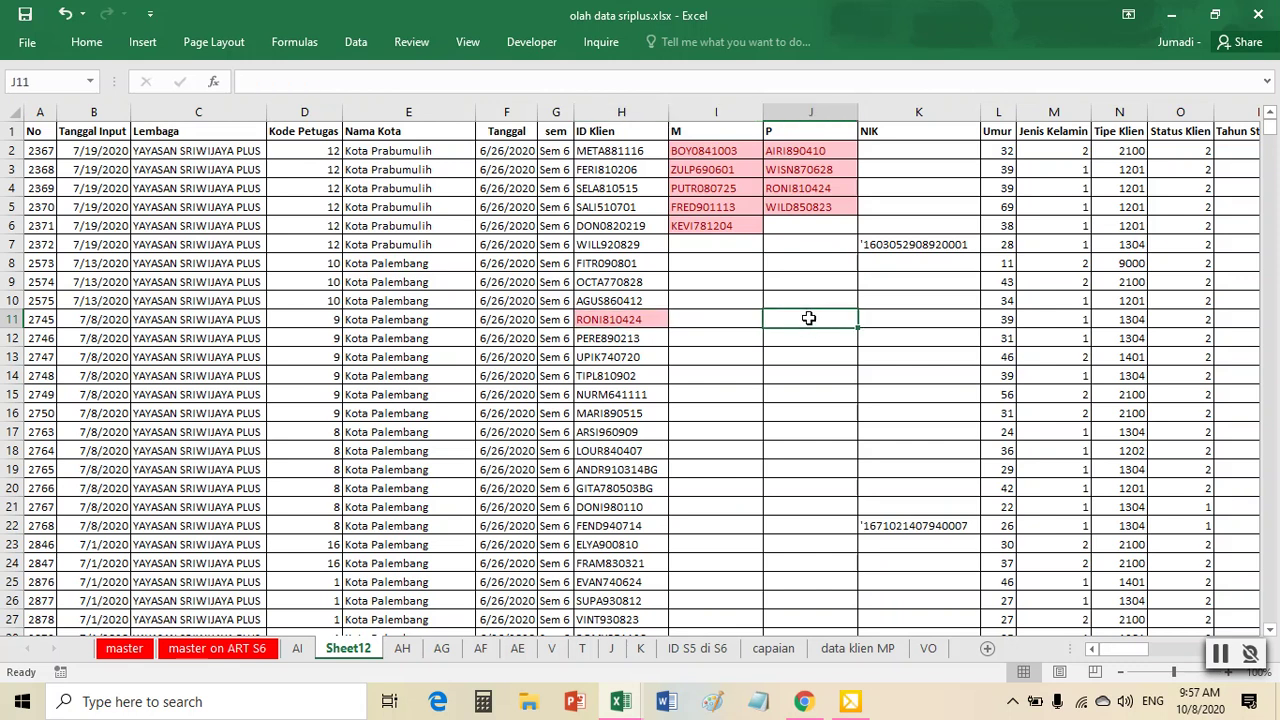
{"action": "left_click", "coordinate": [795, 189]}
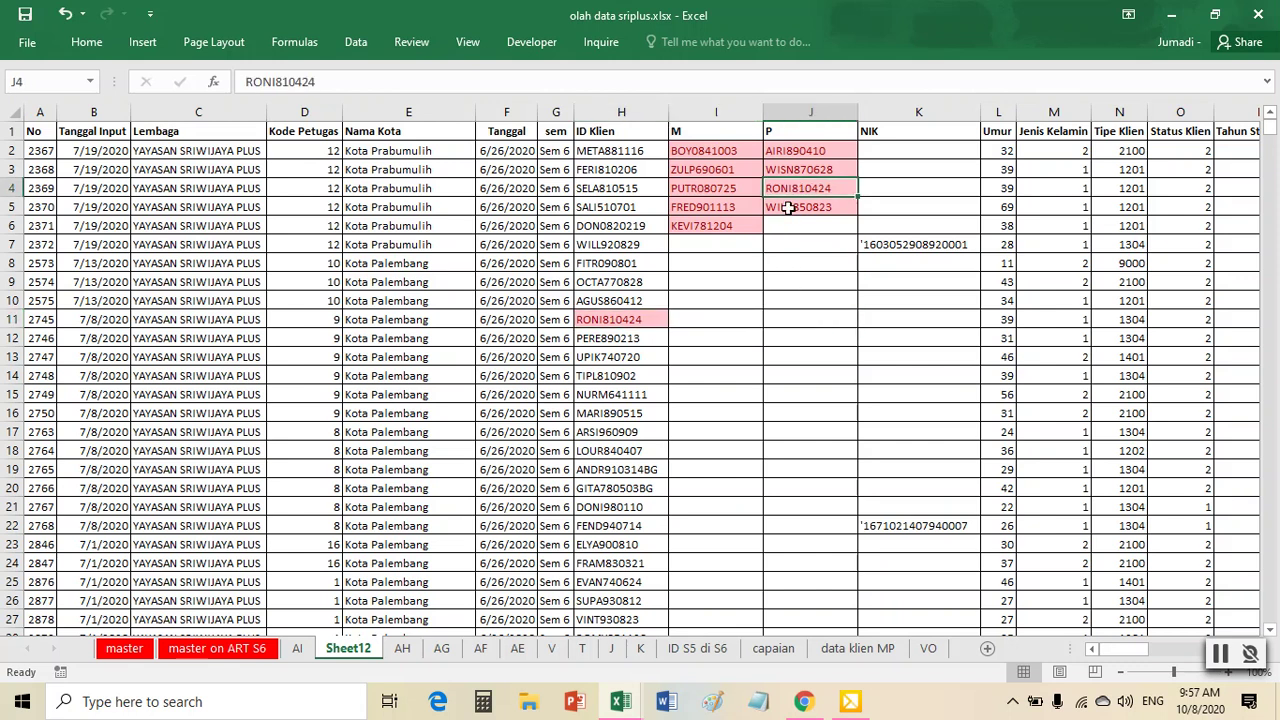
{"action": "left_click", "coordinate": [823, 320]}
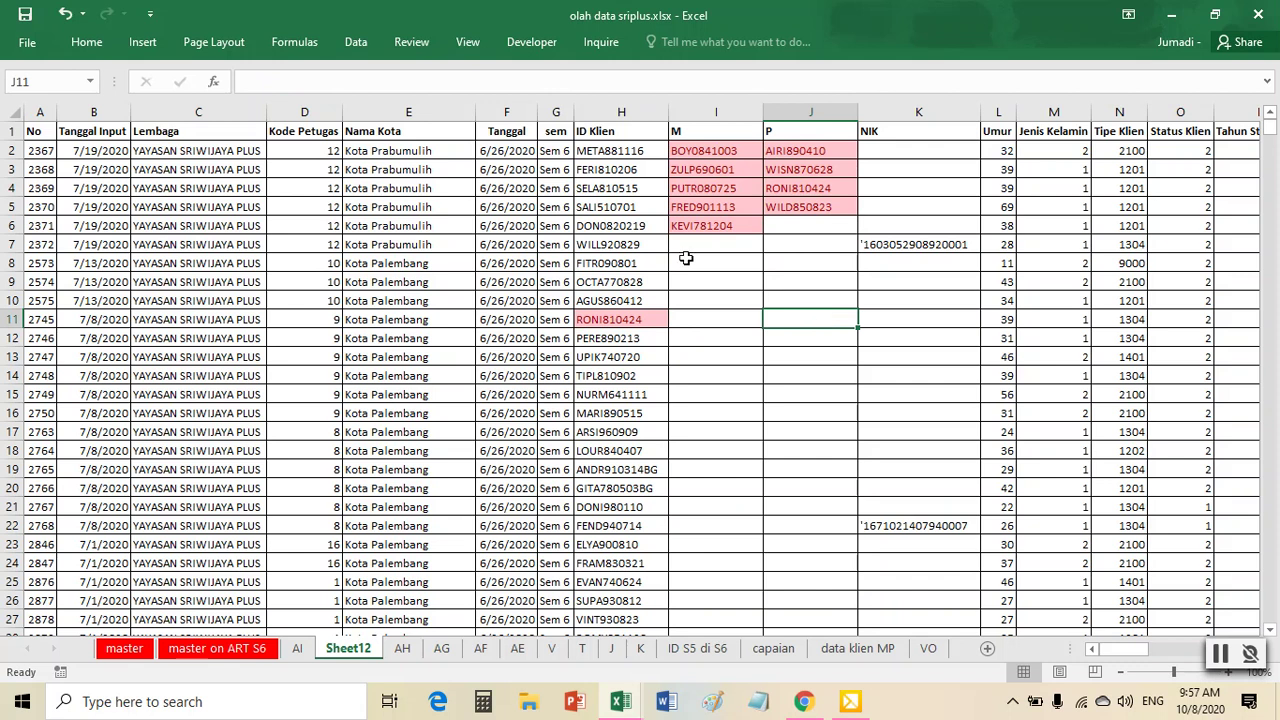
{"action": "left_click_drag", "start_coordinate": [629, 111], "coordinate": [812, 112]}
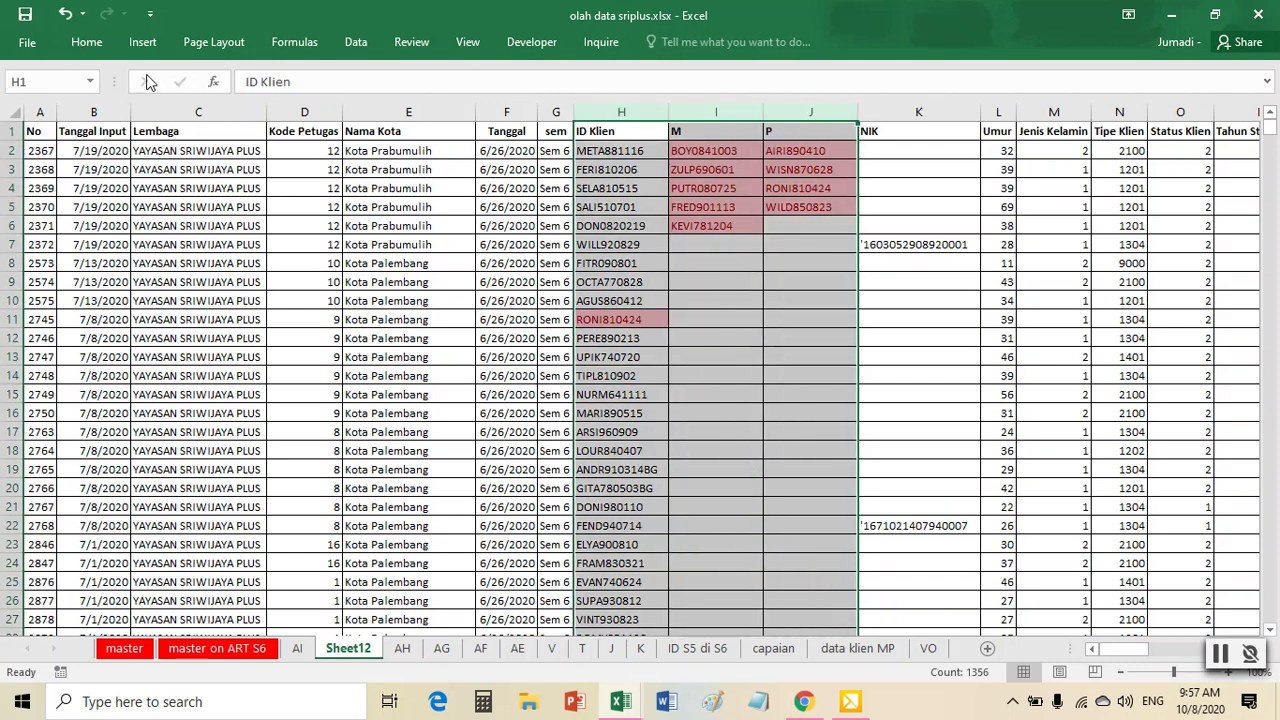
- Clear the conditional formatting rules from columns H through J
{"action": "left_click", "coordinate": [86, 41]}
{"action": "left_click", "coordinate": [759, 107]}
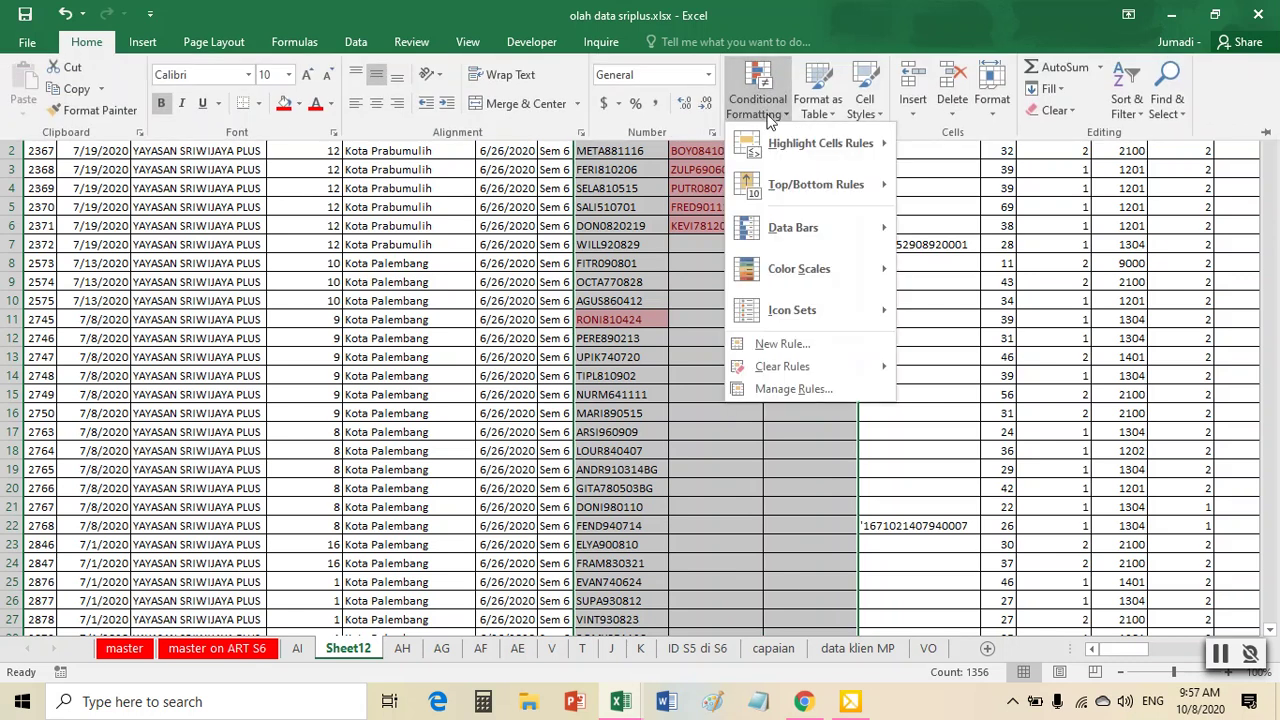
{"action": "mouse_move", "coordinate": [801, 377]}
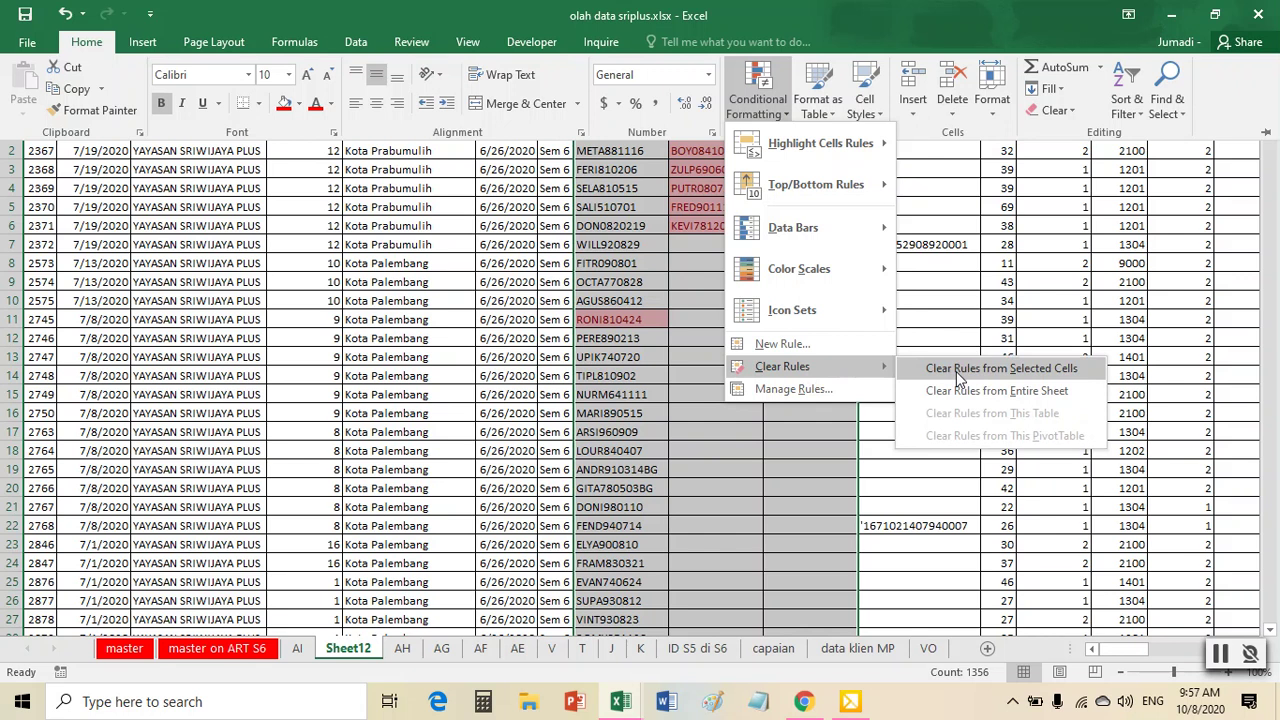
{"action": "left_click", "coordinate": [956, 371]}
{"action": "left_click", "coordinate": [745, 319]}
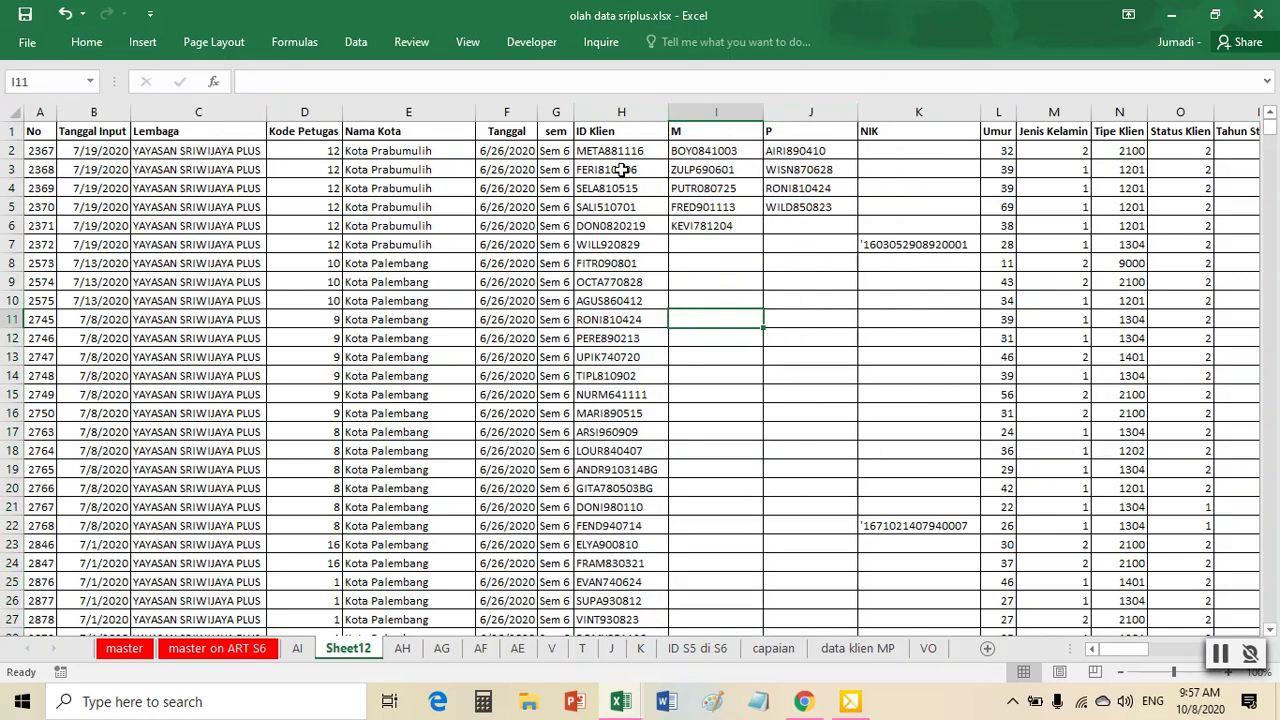
- Apply red Duplicate Values highlighting to the ID Klien and M columns (H:I)
{"action": "left_click", "coordinate": [633, 104]}
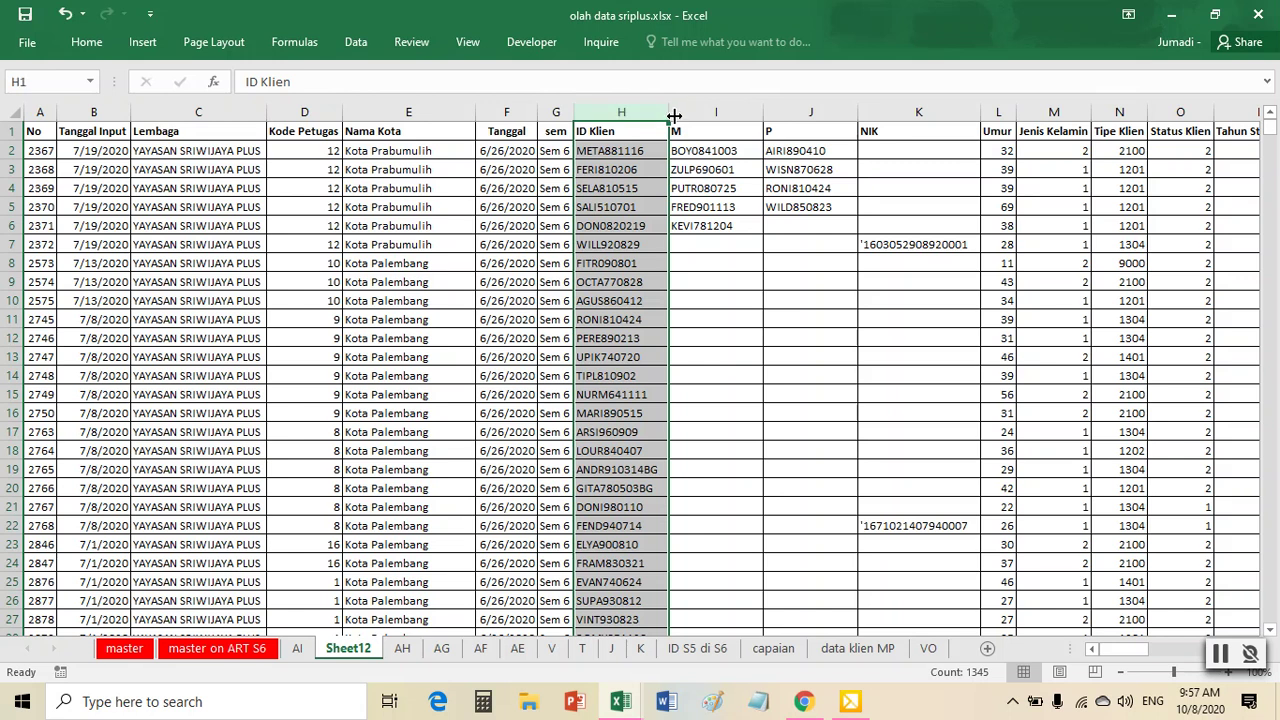
{"action": "left_click_drag", "start_coordinate": [645, 106], "coordinate": [716, 112]}
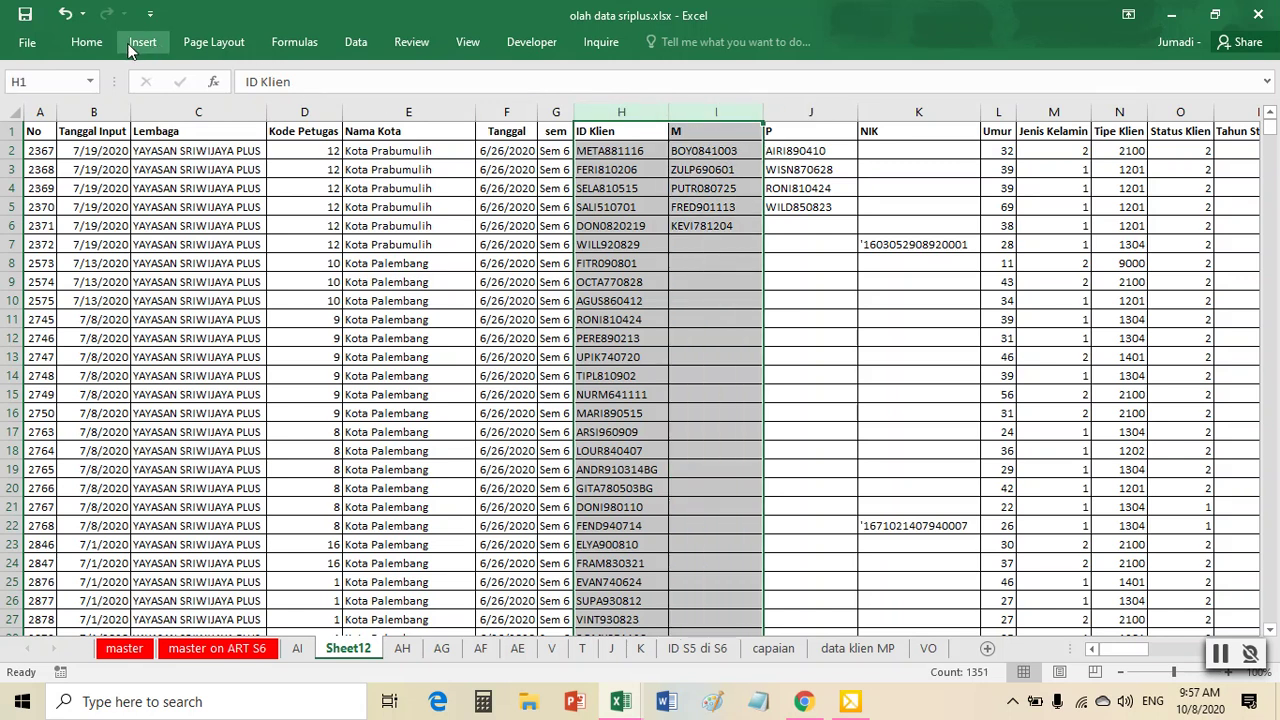
{"action": "left_click", "coordinate": [97, 44]}
{"action": "left_click", "coordinate": [757, 92]}
{"action": "mouse_move", "coordinate": [815, 145]}
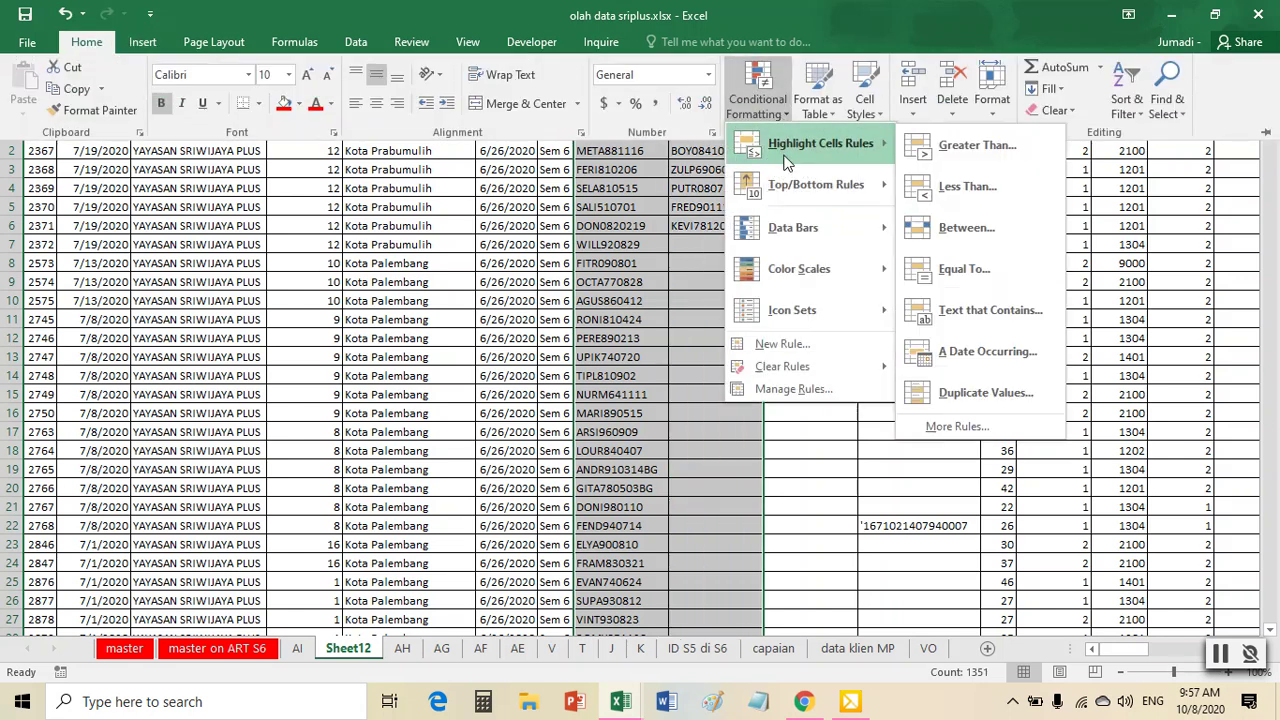
{"action": "left_click", "coordinate": [985, 392]}
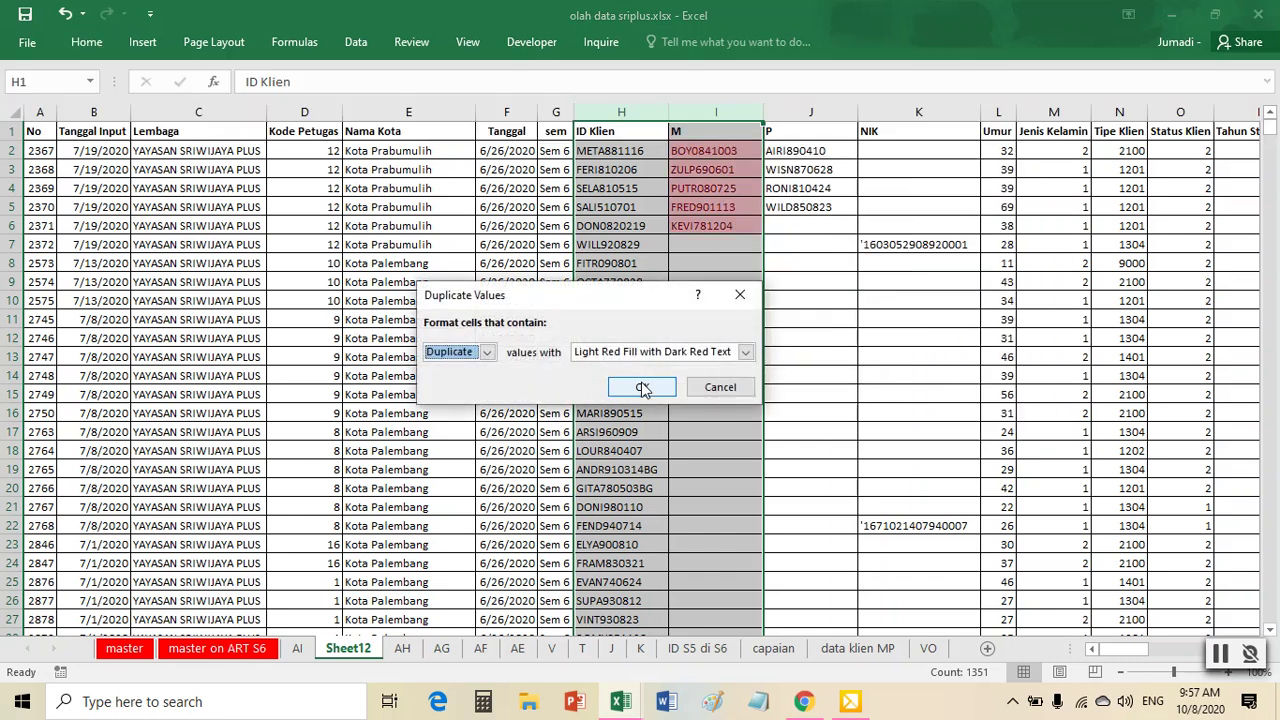
{"action": "left_click", "coordinate": [640, 386]}
{"action": "left_click", "coordinate": [621, 338]}
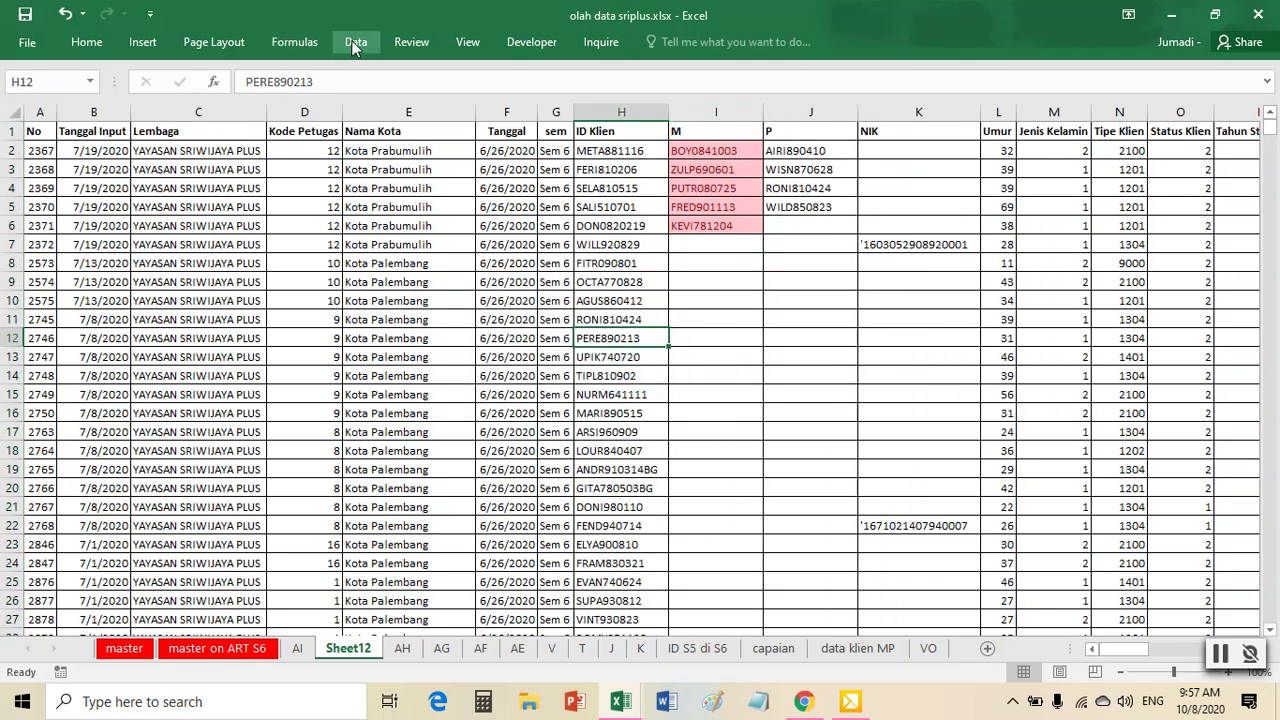
- Turn on Filter and sort ID Klien so pink-filled duplicate IDs come first
{"action": "left_click", "coordinate": [355, 44]}
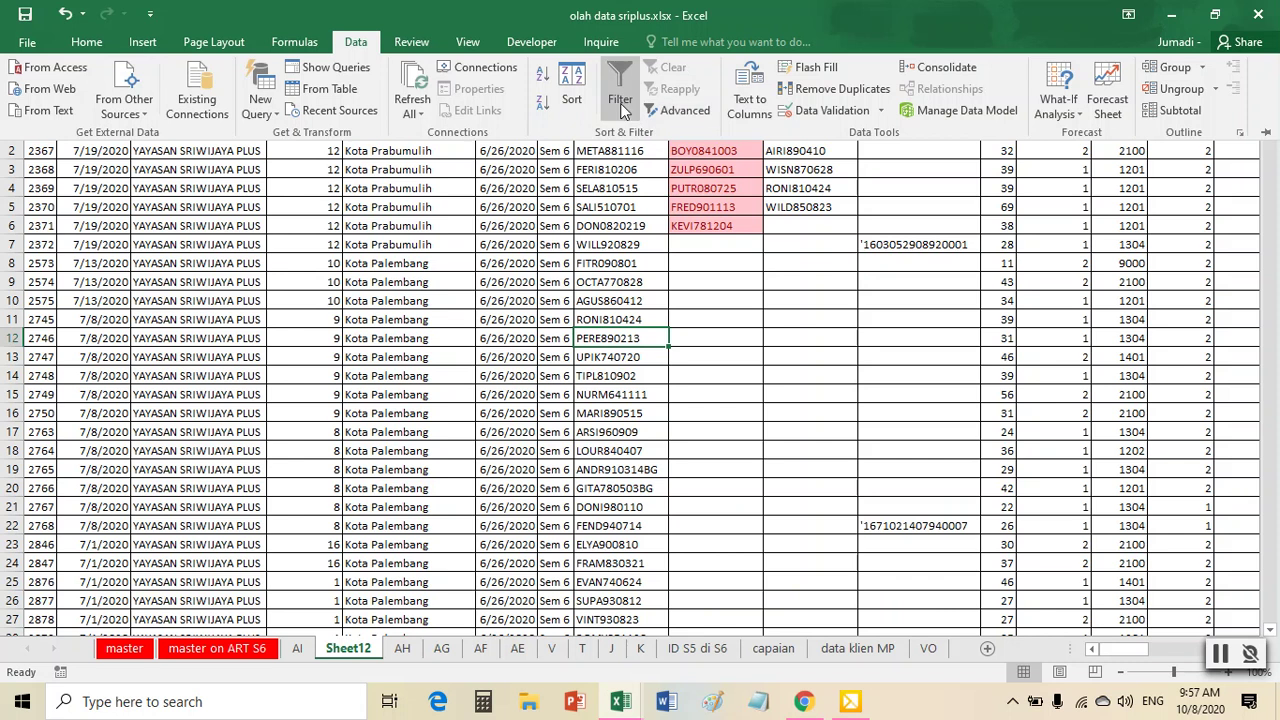
{"action": "left_click", "coordinate": [621, 100]}
{"action": "left_click", "coordinate": [659, 131]}
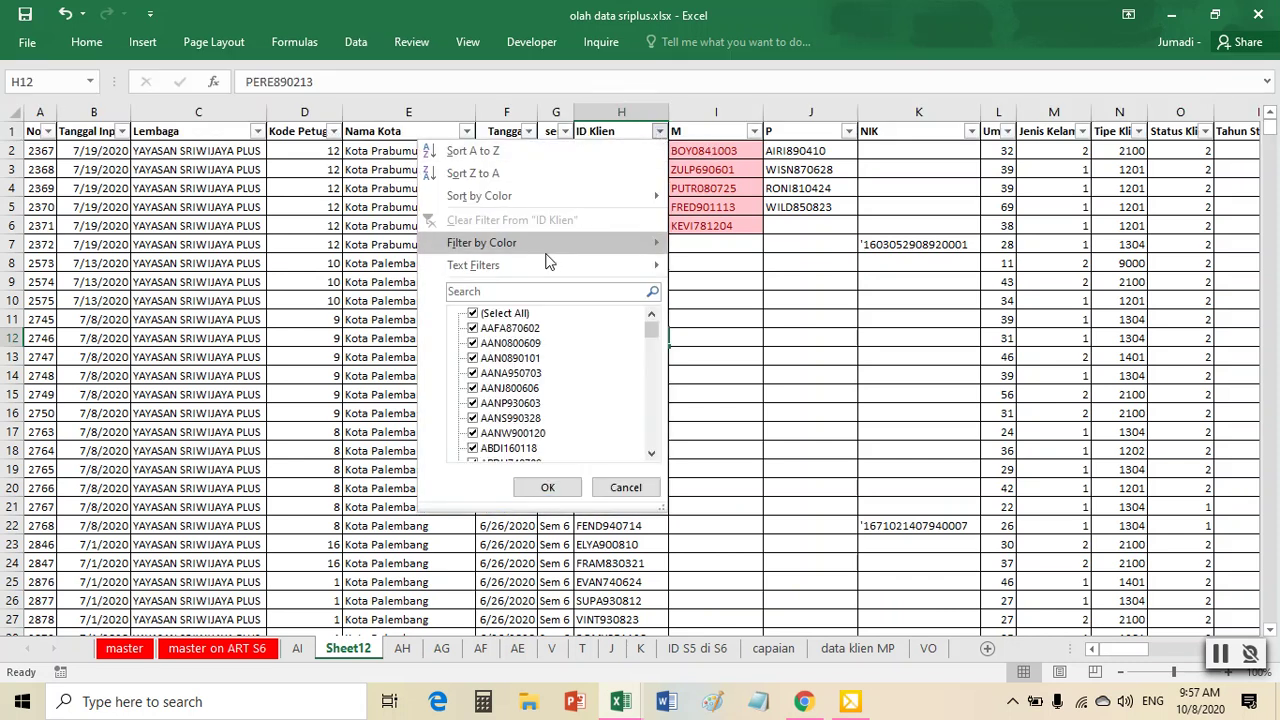
{"action": "mouse_move", "coordinate": [569, 252]}
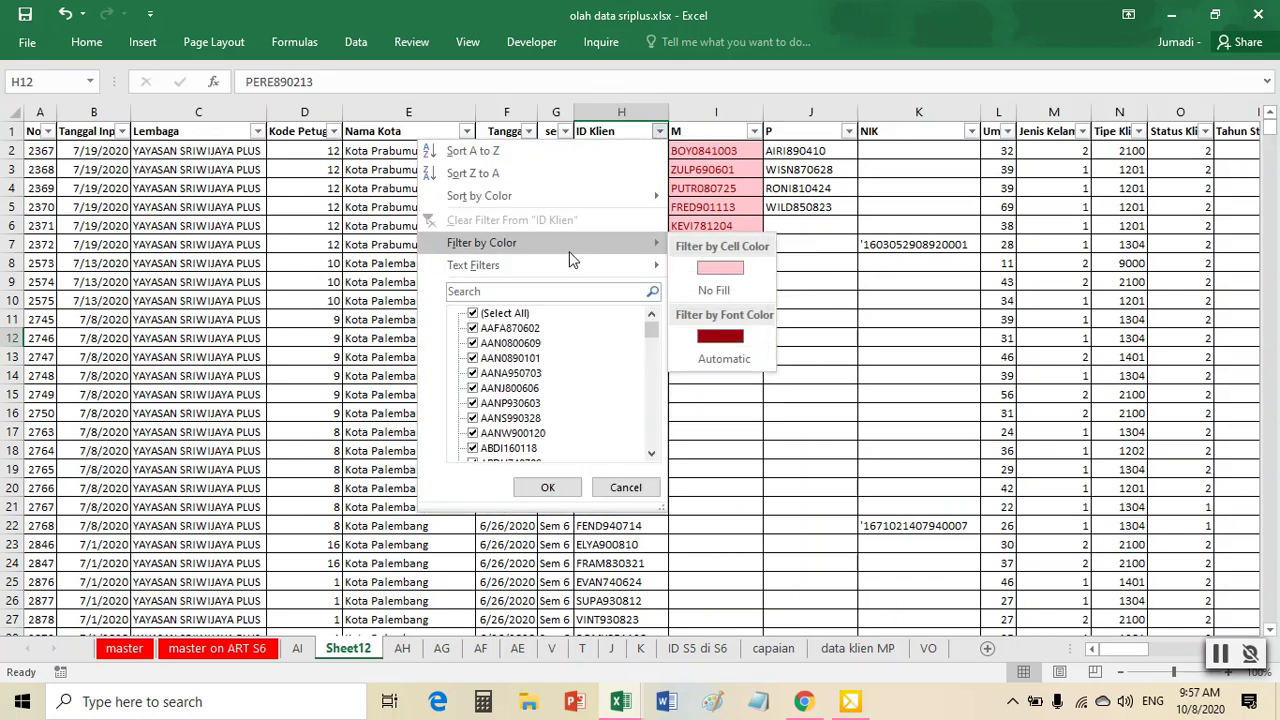
{"action": "mouse_move", "coordinate": [582, 196]}
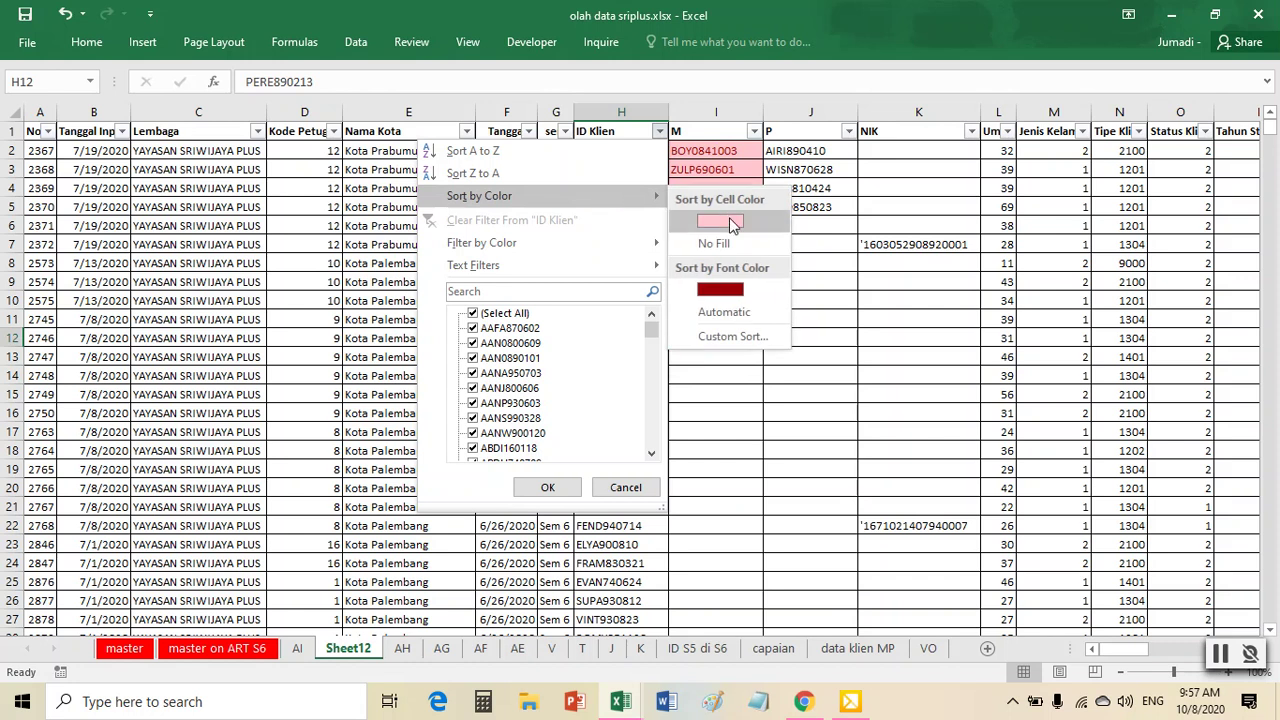
{"action": "left_click", "coordinate": [729, 217]}
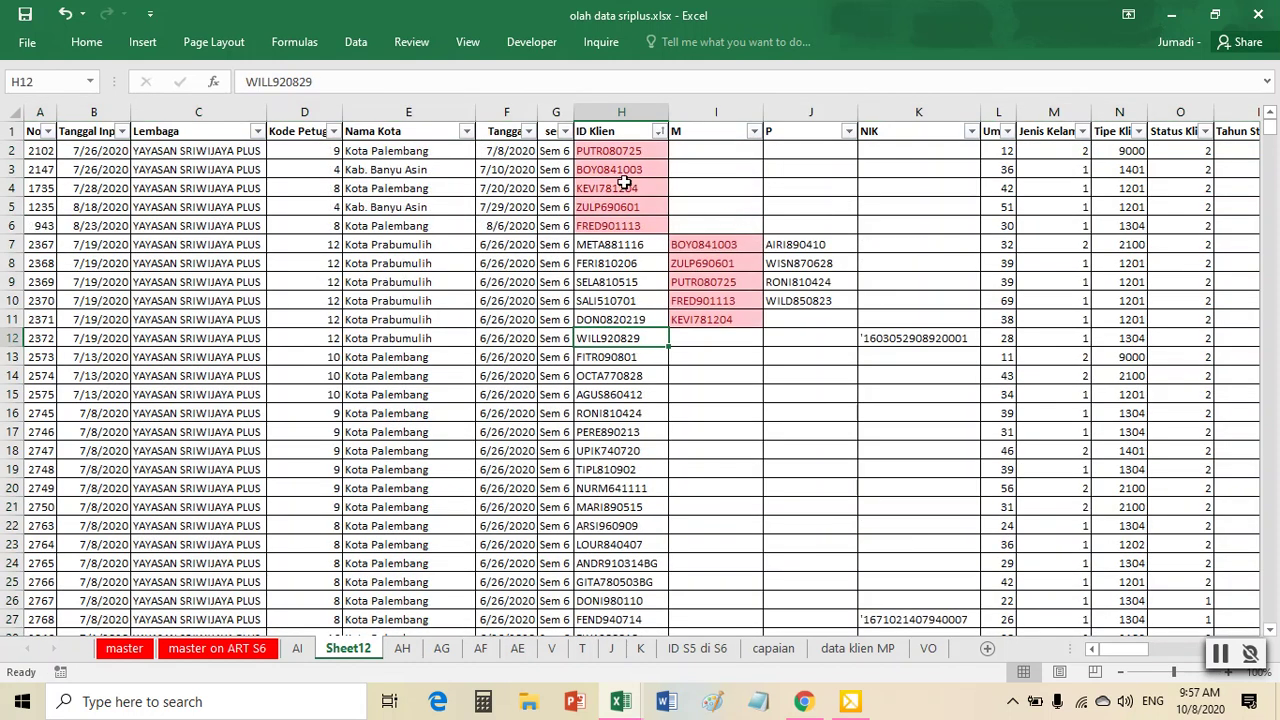
- Copy the five pink IDs from H2:H6 into M at I2 and clear I7:I11
{"action": "left_click_drag", "start_coordinate": [620, 151], "coordinate": [620, 222]}
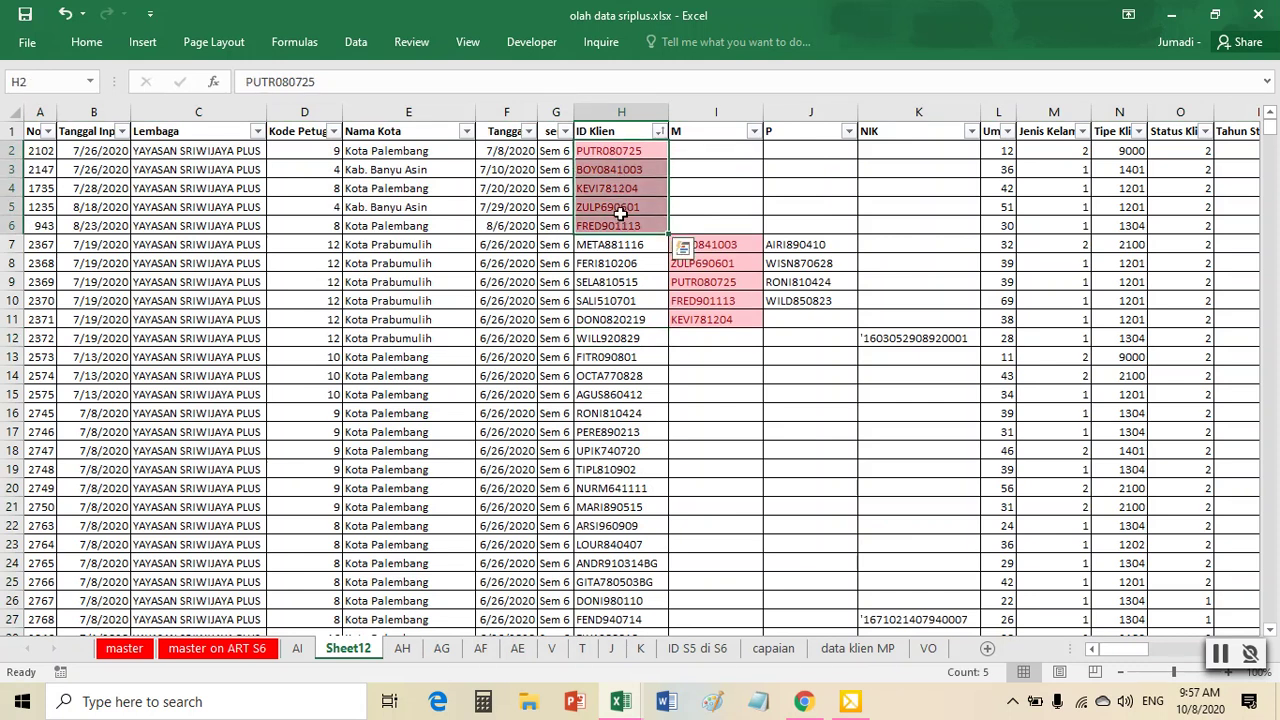
{"action": "key", "text": "ctrl+c"}
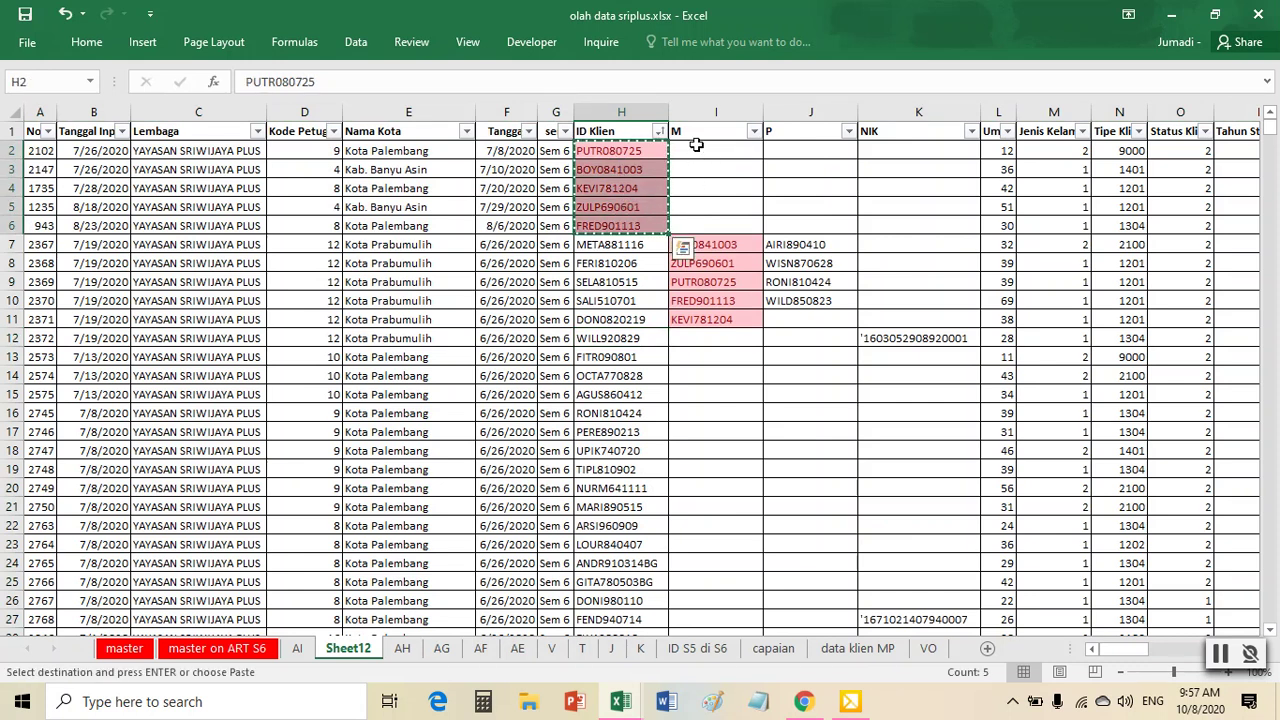
{"action": "left_click", "coordinate": [696, 148]}
{"action": "key", "text": "ctrl+v"}
{"action": "left_click", "coordinate": [797, 248]}
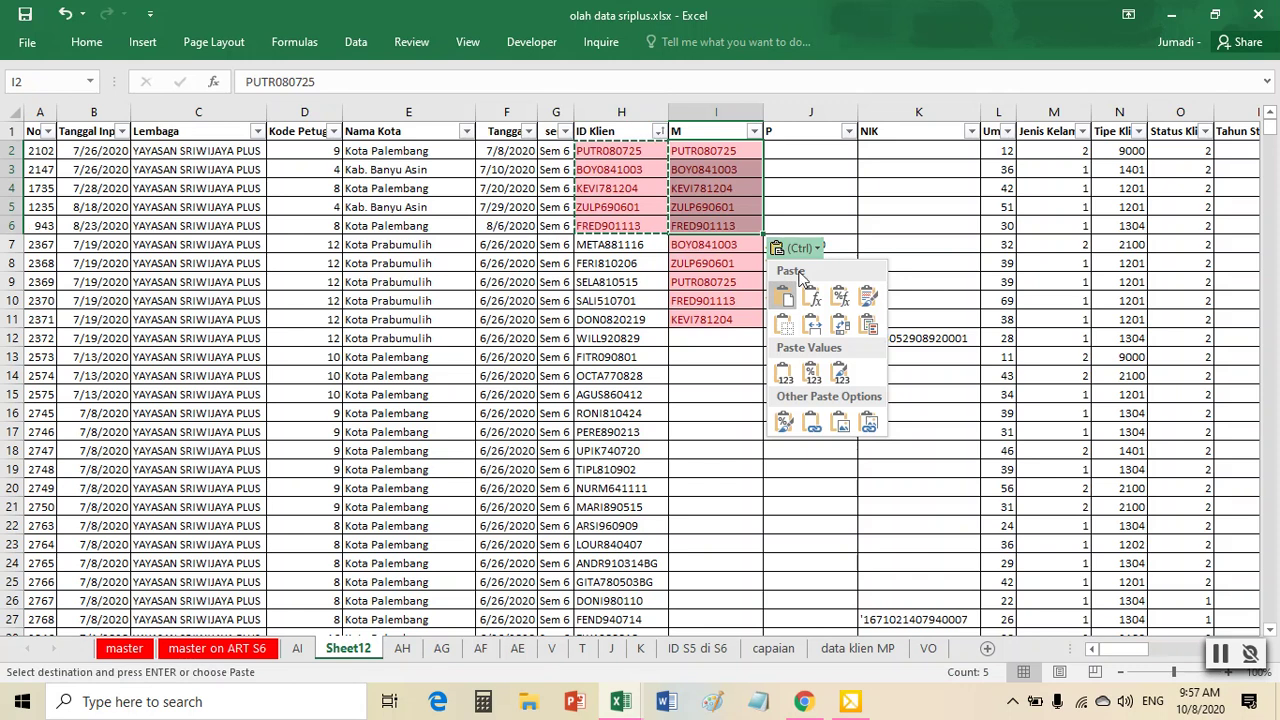
{"action": "left_click", "coordinate": [698, 246]}
{"action": "left_click_drag", "start_coordinate": [698, 248], "coordinate": [705, 317]}
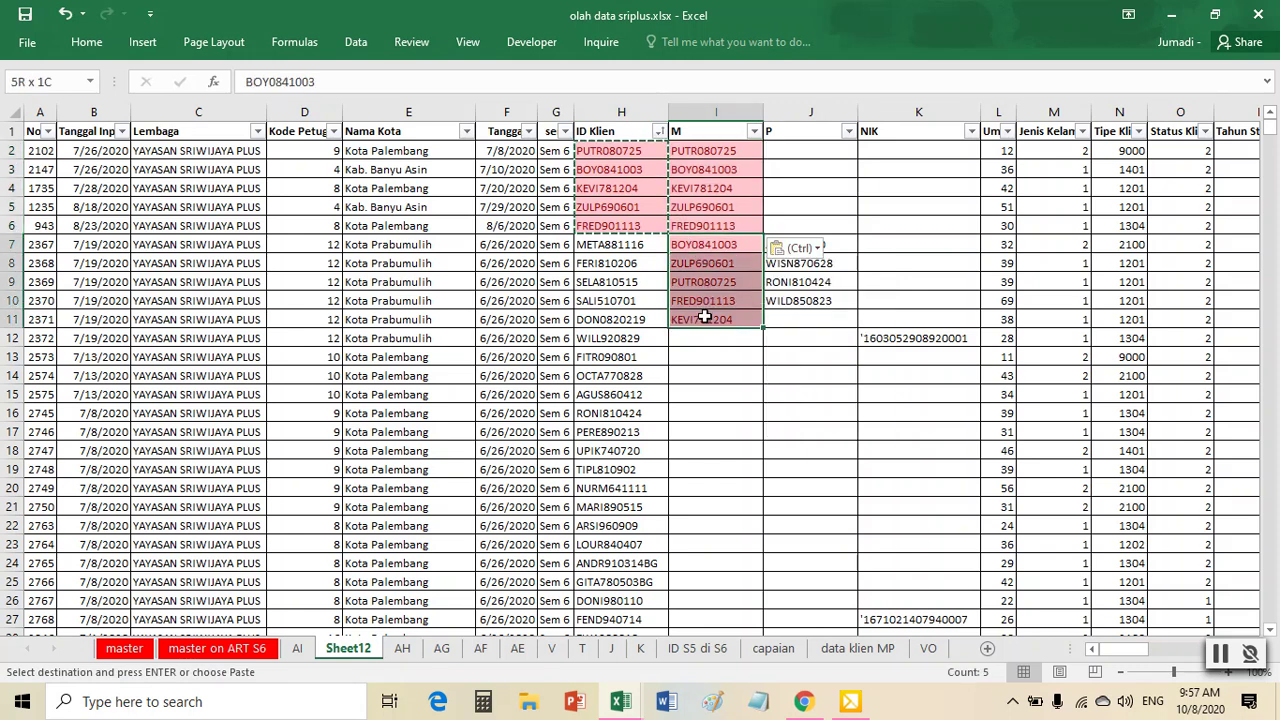
{"action": "key", "text": "Delete"}
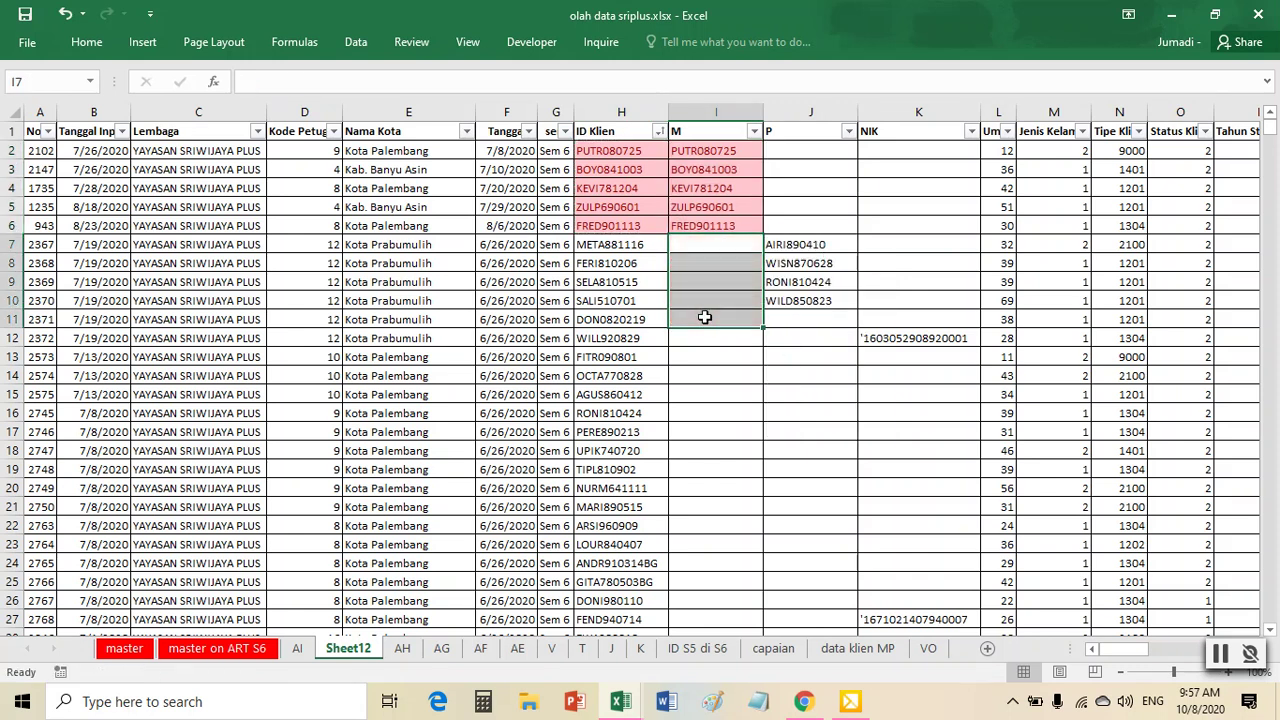
- Delete the five duplicate IDs from H2:H6 and select columns ID Klien through P
{"action": "left_click_drag", "start_coordinate": [617, 150], "coordinate": [613, 225]}
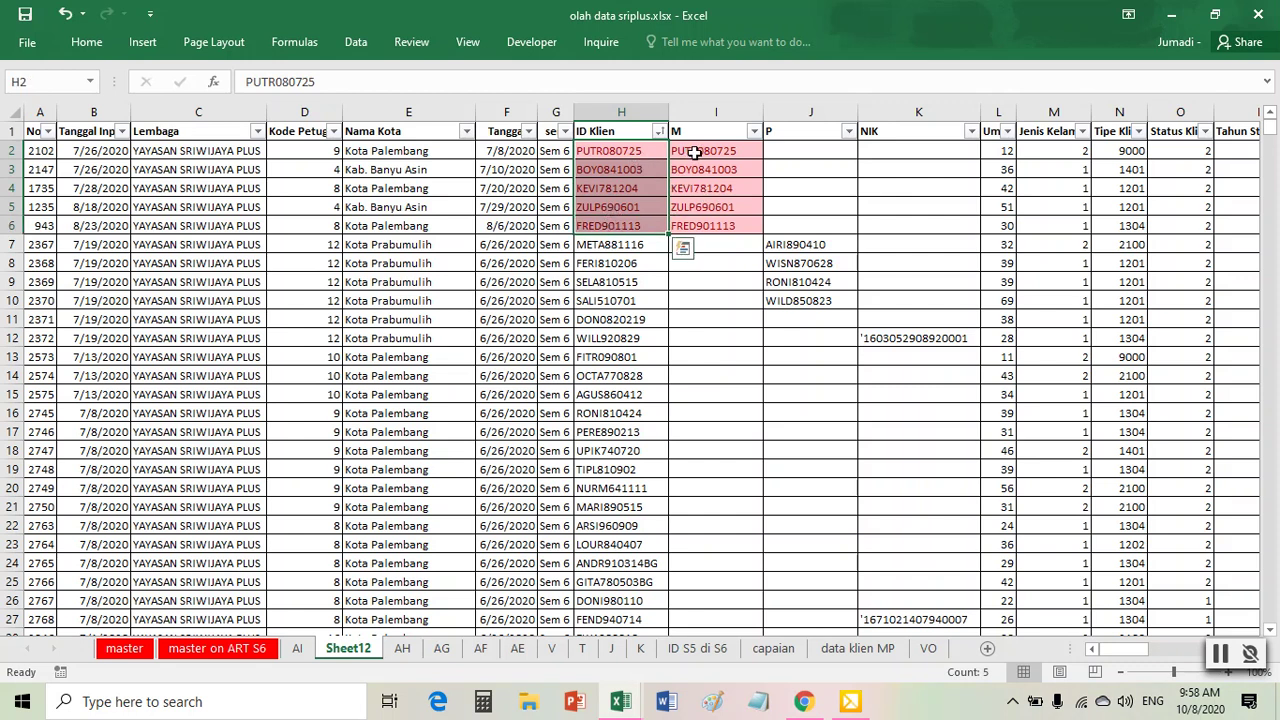
{"action": "left_click", "coordinate": [694, 153]}
{"action": "left_click_drag", "start_coordinate": [648, 155], "coordinate": [624, 220]}
{"action": "key", "text": "Delete"}
{"action": "left_click", "coordinate": [729, 280]}
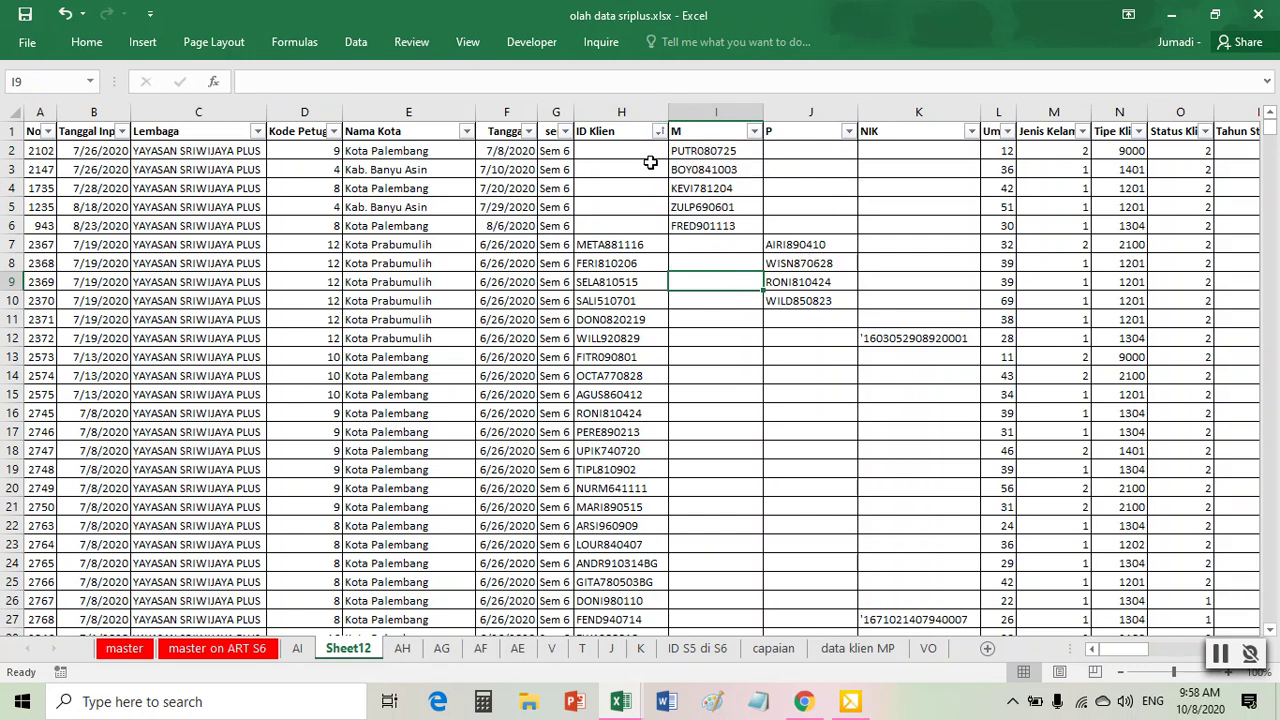
{"action": "left_click_drag", "start_coordinate": [621, 111], "coordinate": [810, 111]}
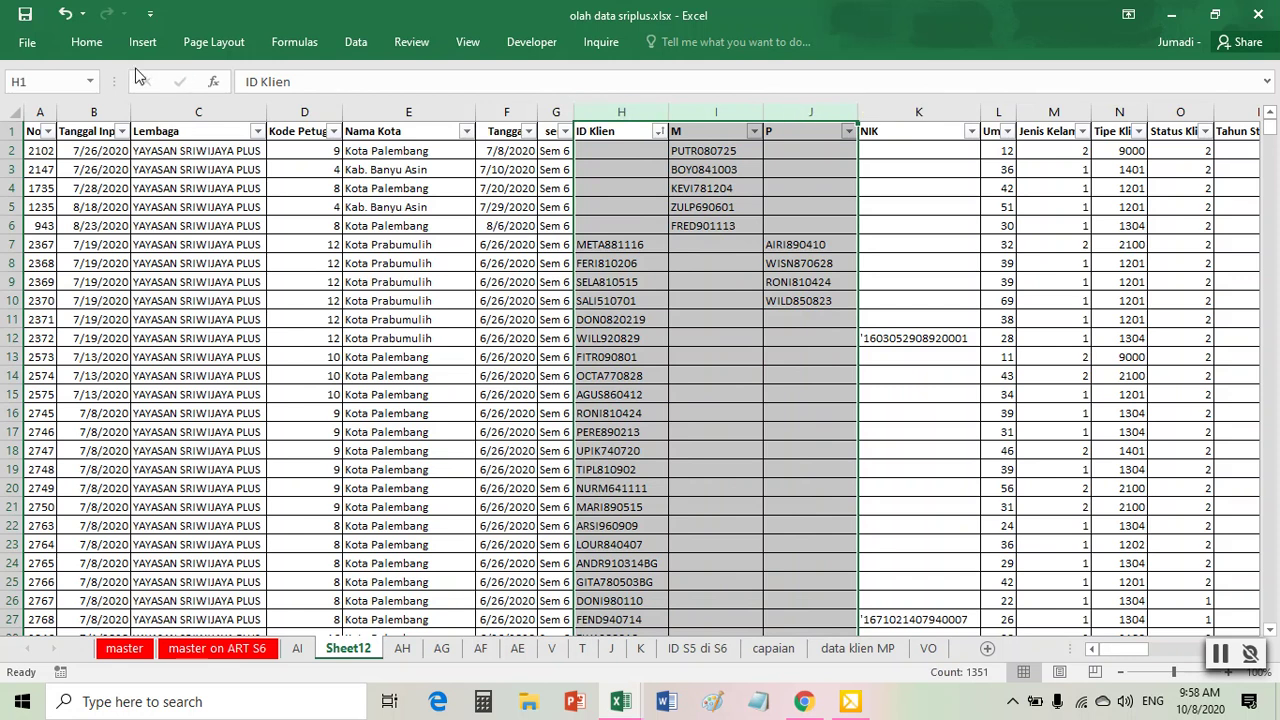
- Clear the conditional formatting rules from the ID Klien, M and P columns
{"action": "left_click", "coordinate": [86, 41]}
{"action": "left_click", "coordinate": [757, 95]}
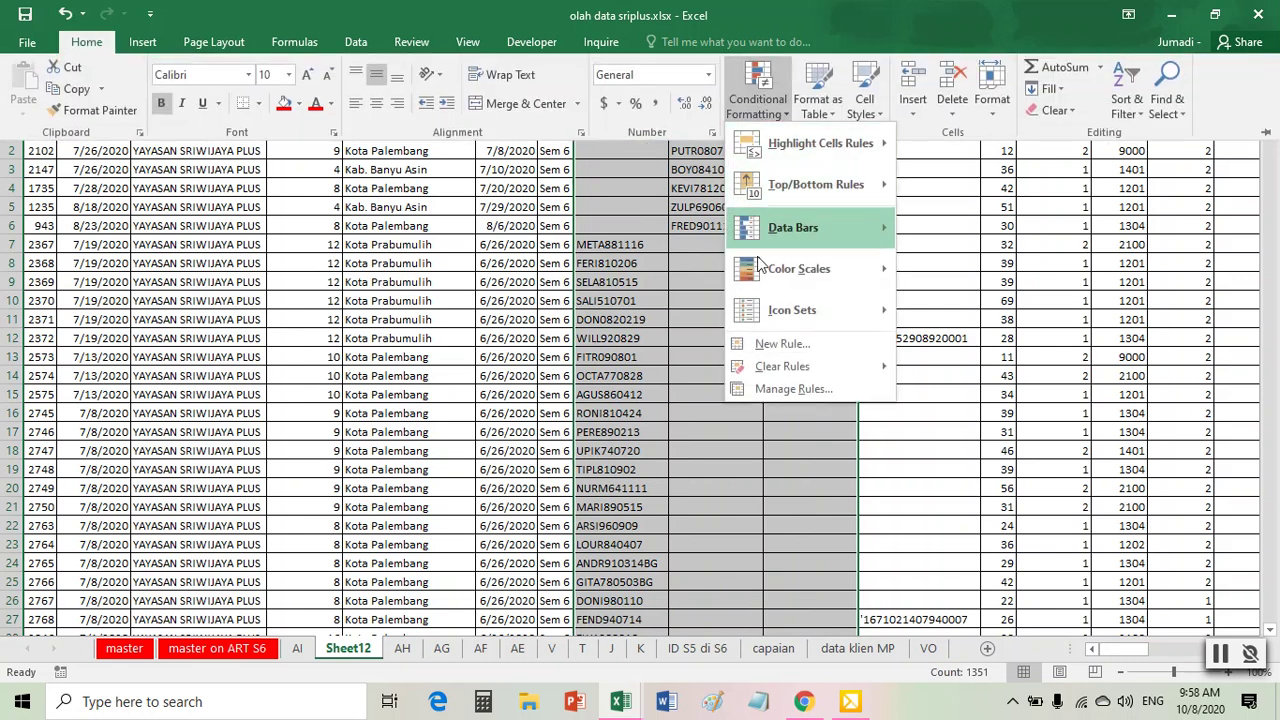
{"action": "mouse_move", "coordinate": [881, 362]}
{"action": "left_click", "coordinate": [1045, 366]}
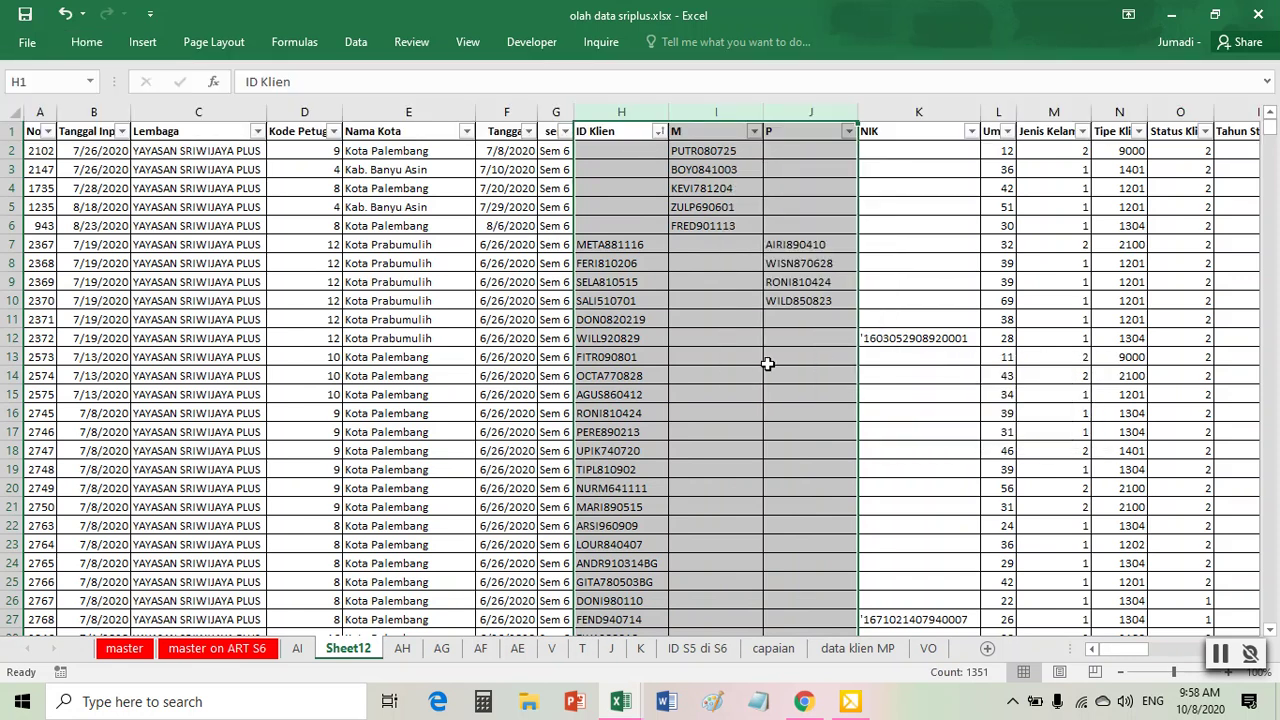
{"action": "left_click", "coordinate": [678, 300]}
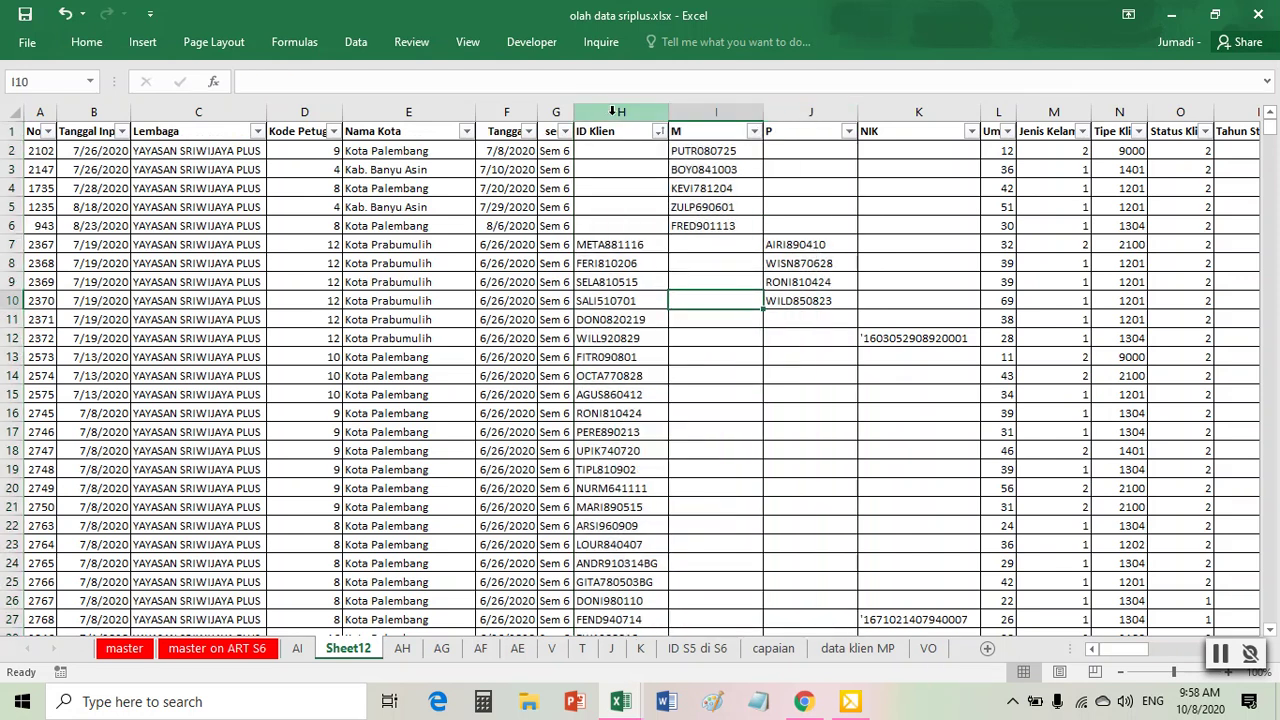
{"action": "left_click", "coordinate": [612, 111]}
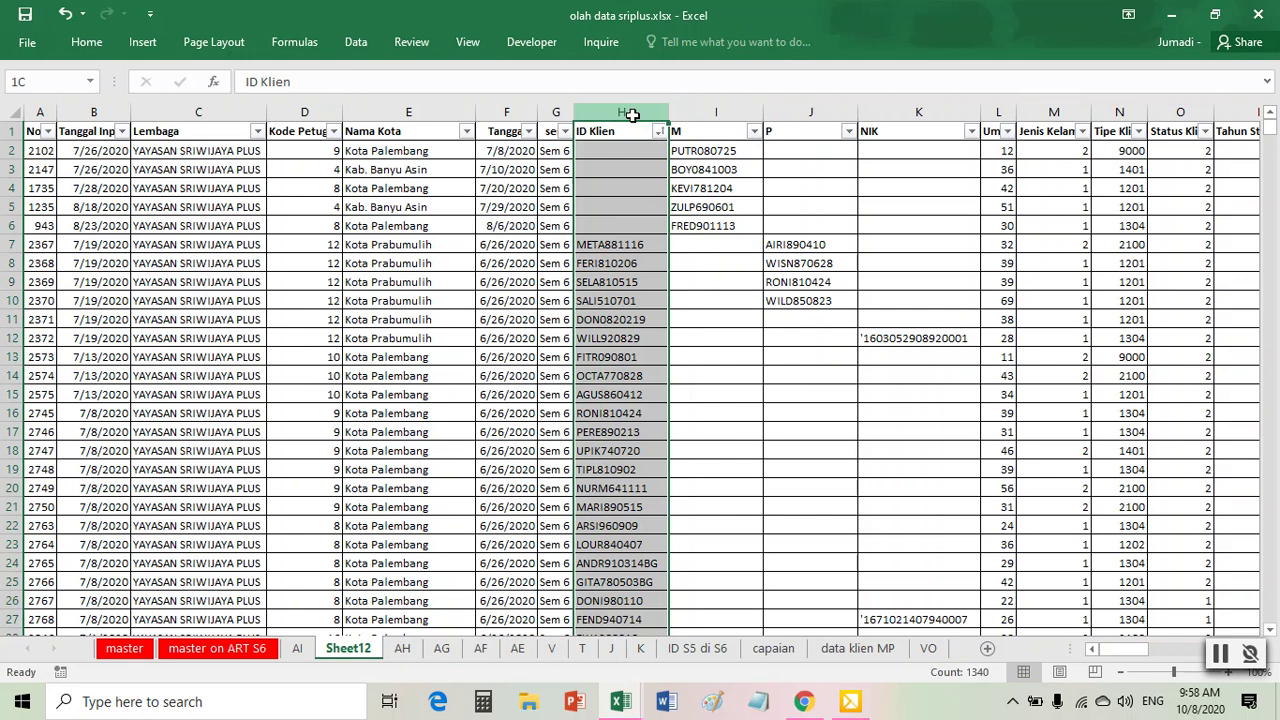
{"action": "left_click", "coordinate": [810, 112]}
{"action": "left_click_drag", "start_coordinate": [622, 112], "coordinate": [808, 126]}
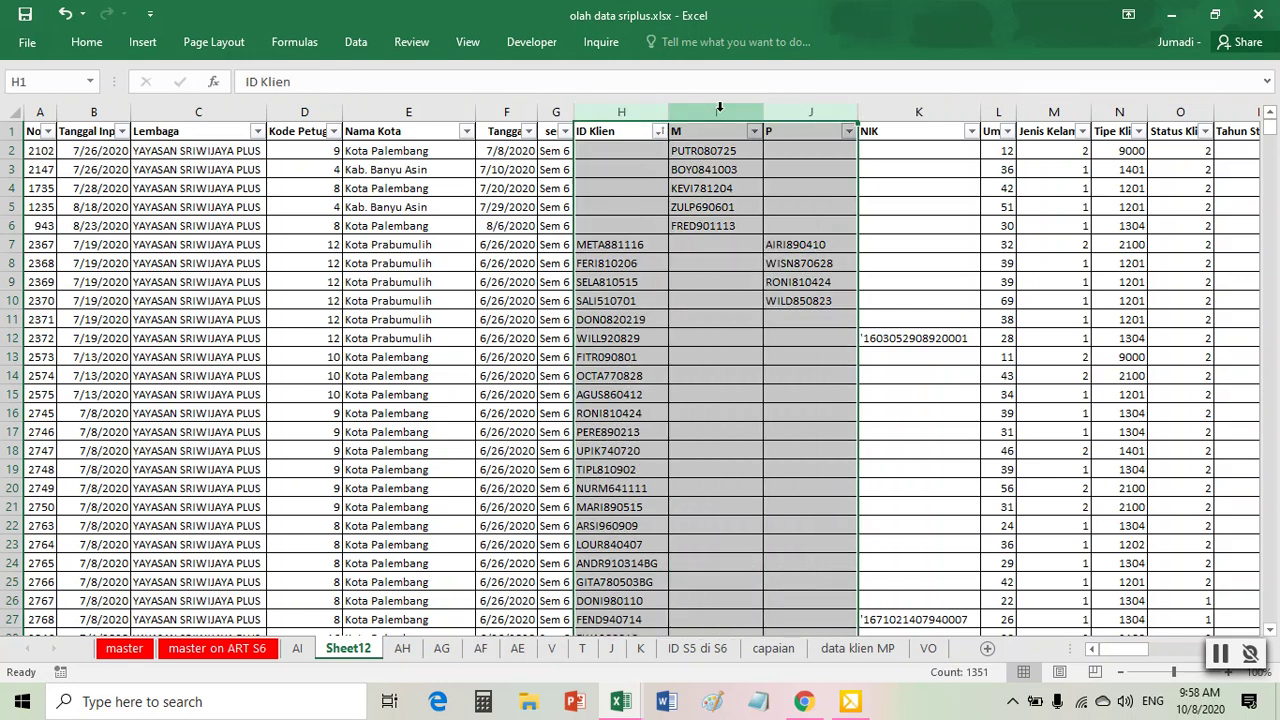
{"action": "left_click", "coordinate": [722, 283]}
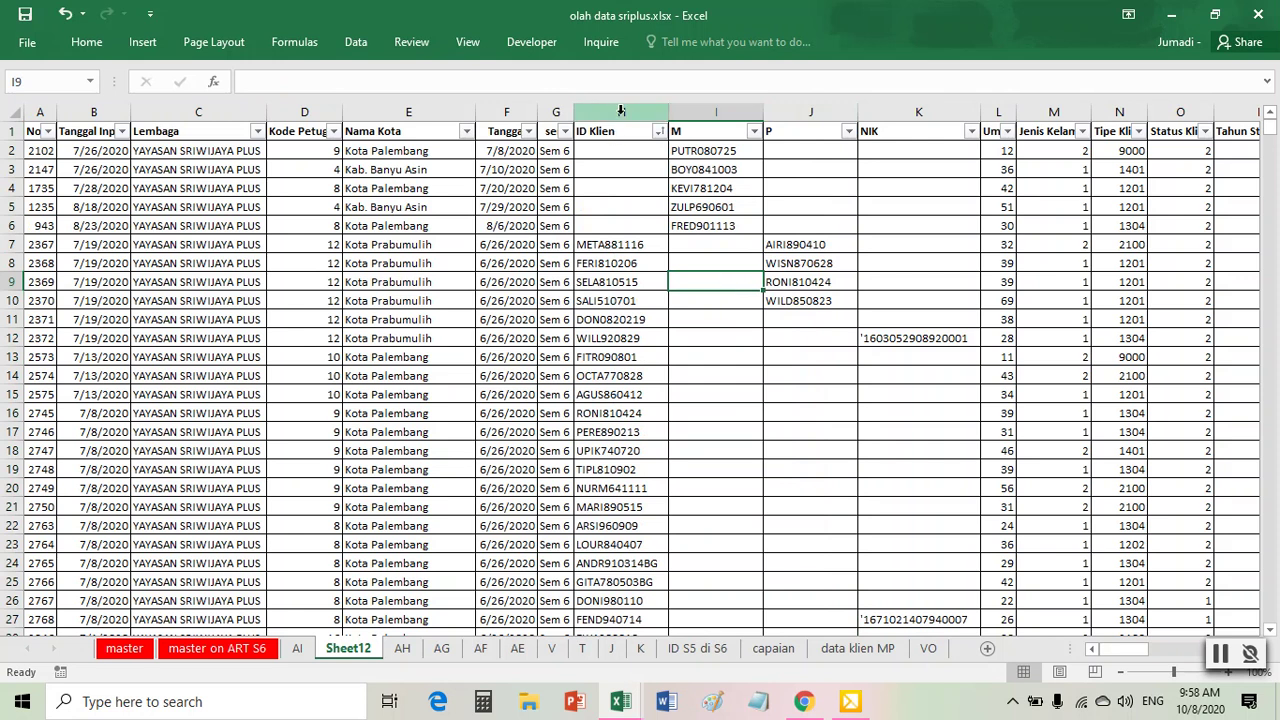
- Highlight duplicate values in light red across the ID Klien and P columns
{"action": "left_click", "coordinate": [621, 112]}
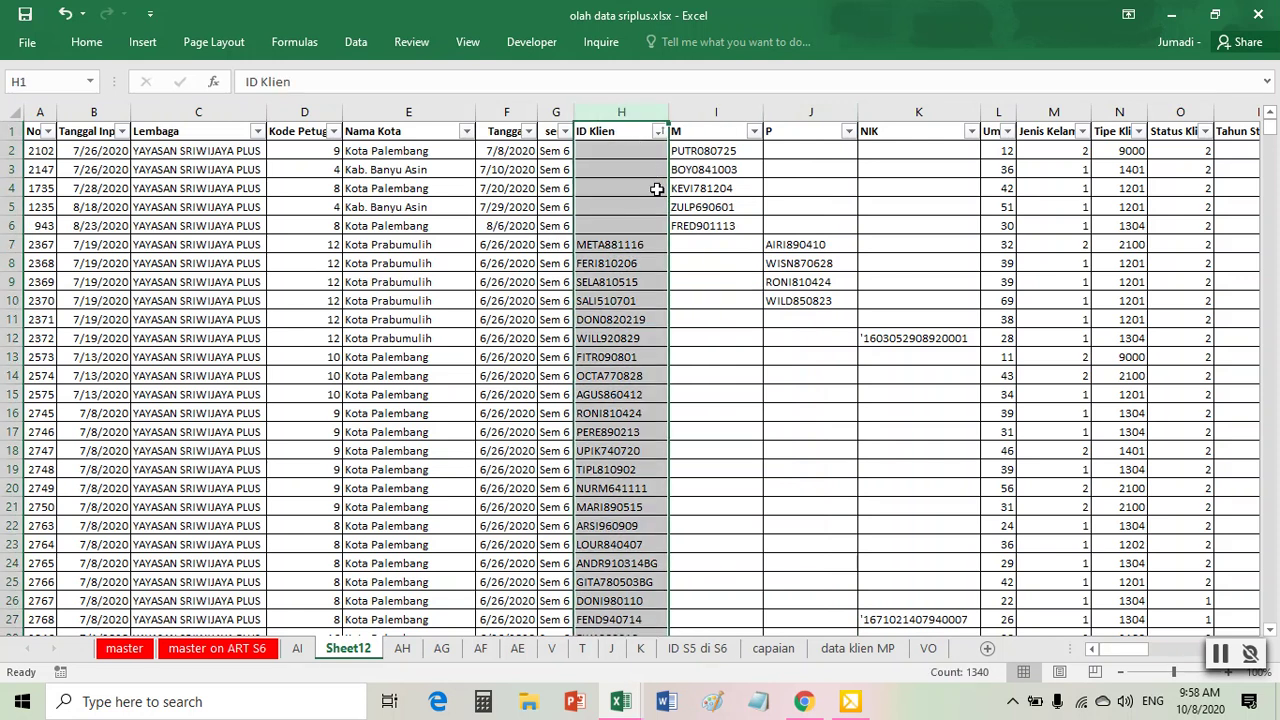
{"action": "left_click", "coordinate": [809, 112], "text": "ctrl"}
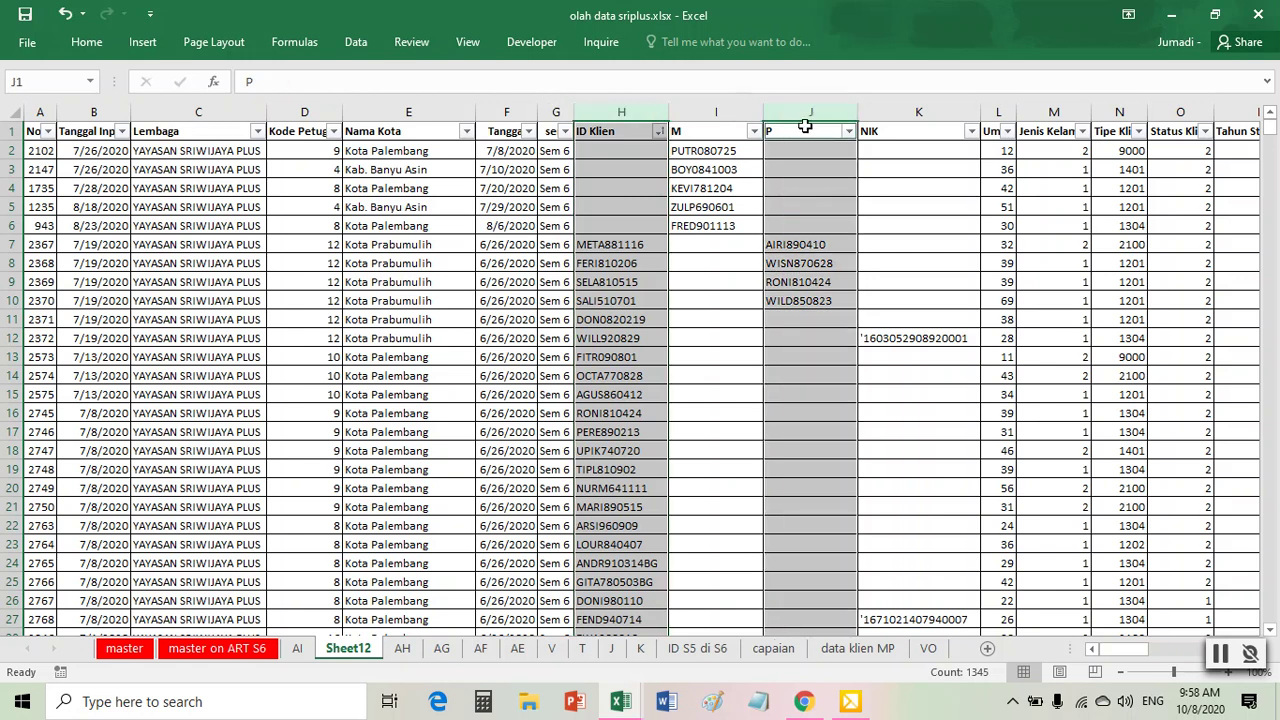
{"action": "left_click", "coordinate": [720, 334]}
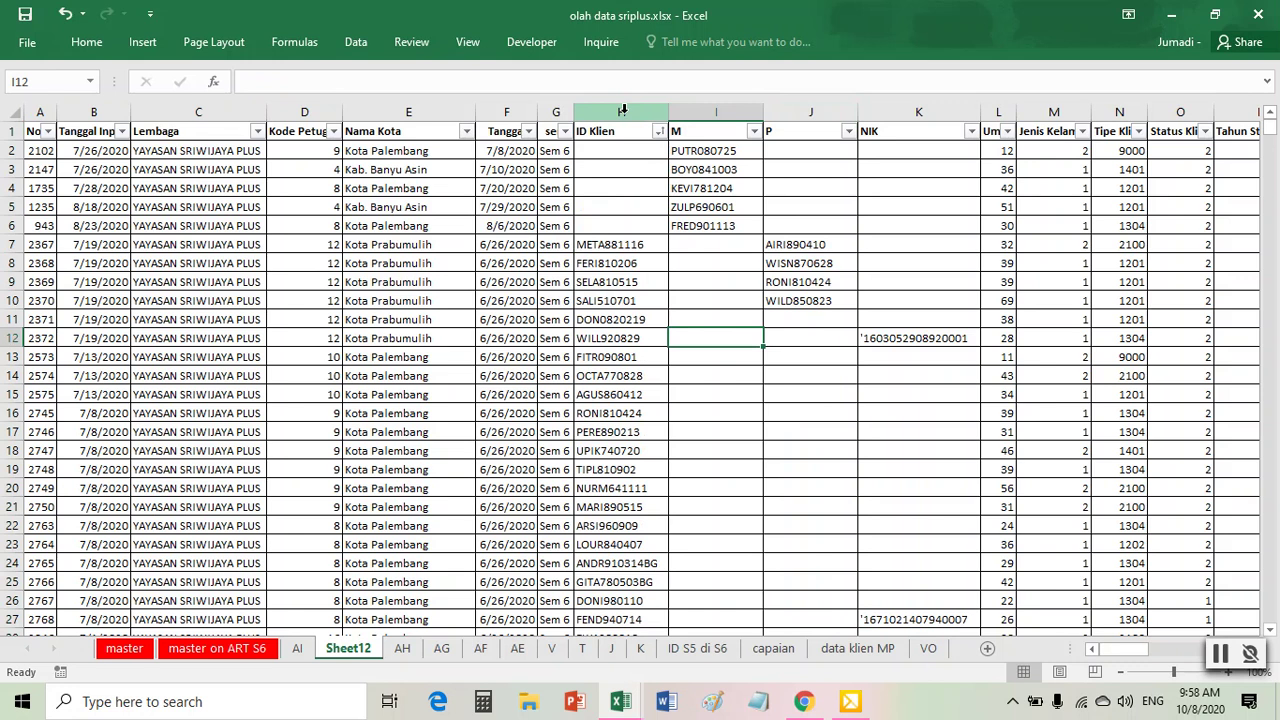
{"action": "left_click", "coordinate": [624, 111]}
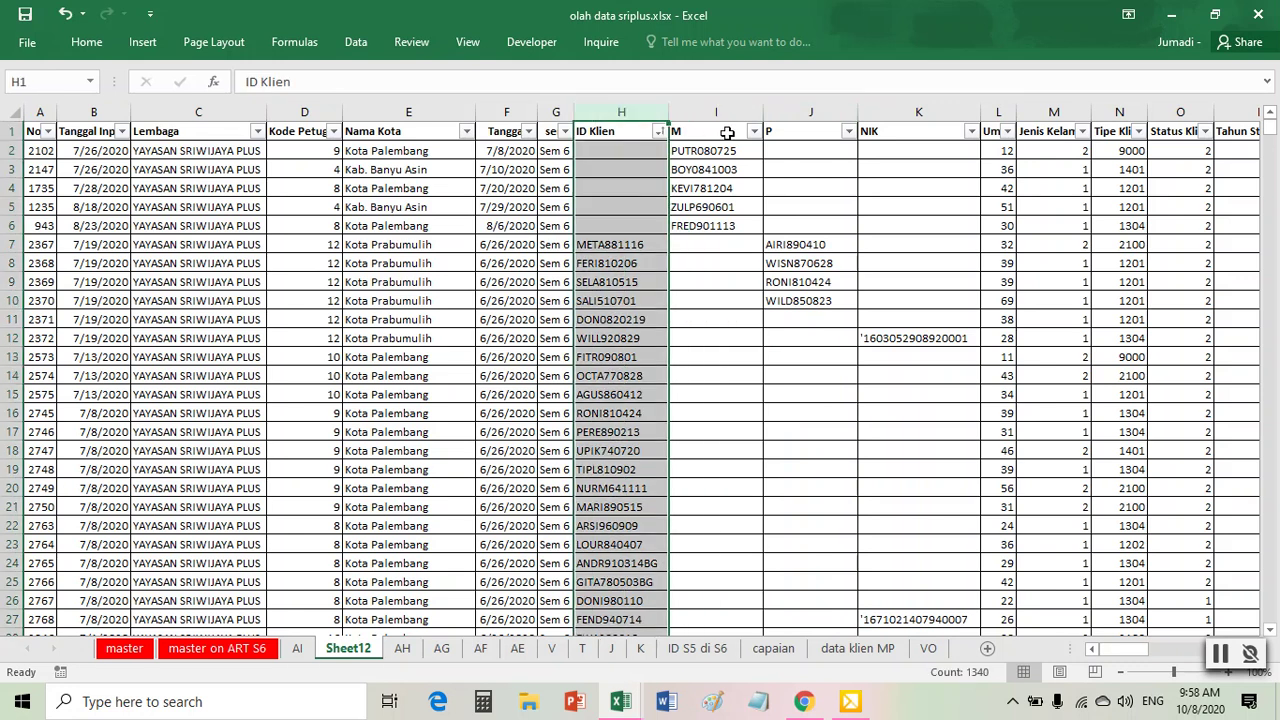
{"action": "left_click", "coordinate": [808, 111], "text": "ctrl"}
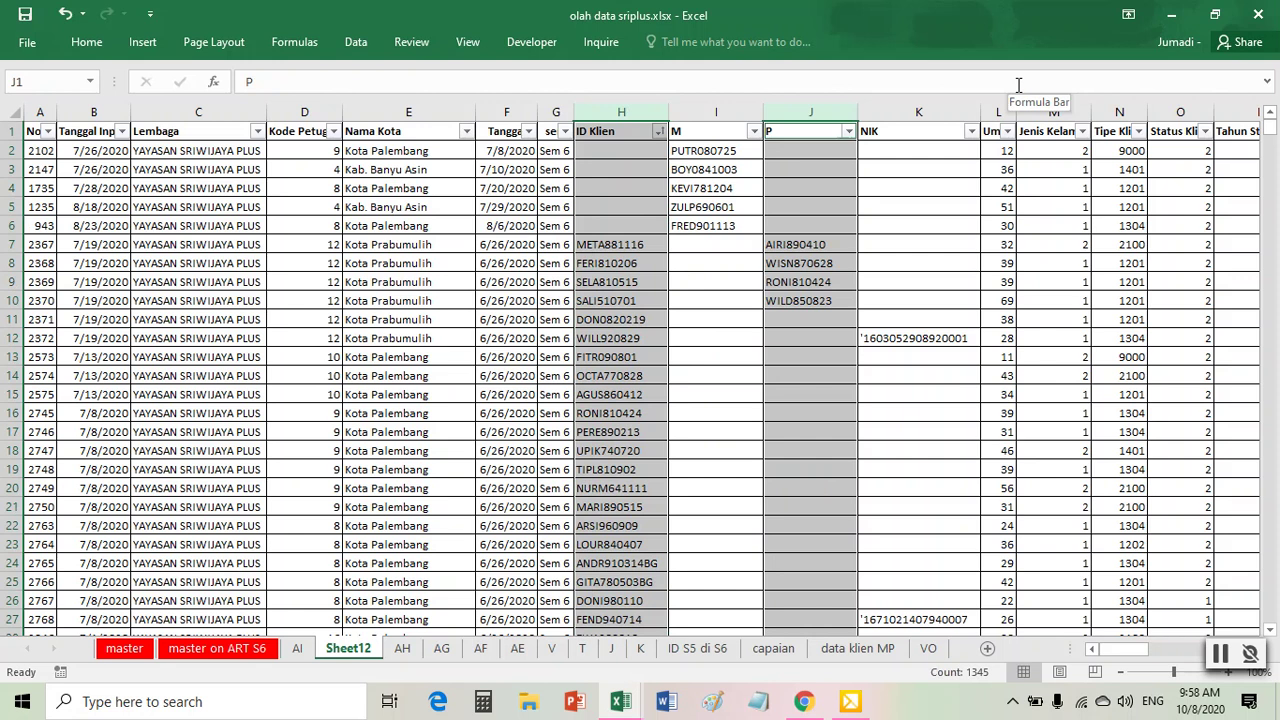
{"action": "left_click", "coordinate": [86, 41]}
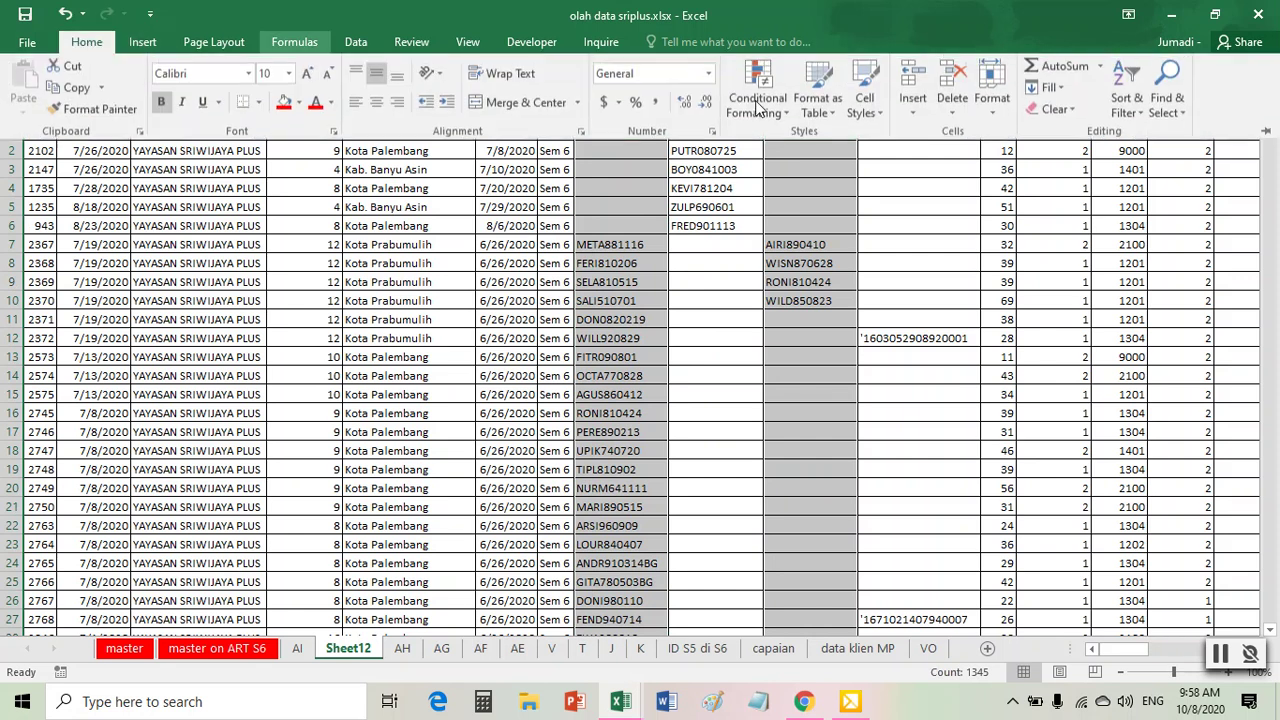
{"action": "left_click", "coordinate": [757, 95]}
{"action": "mouse_move", "coordinate": [803, 147]}
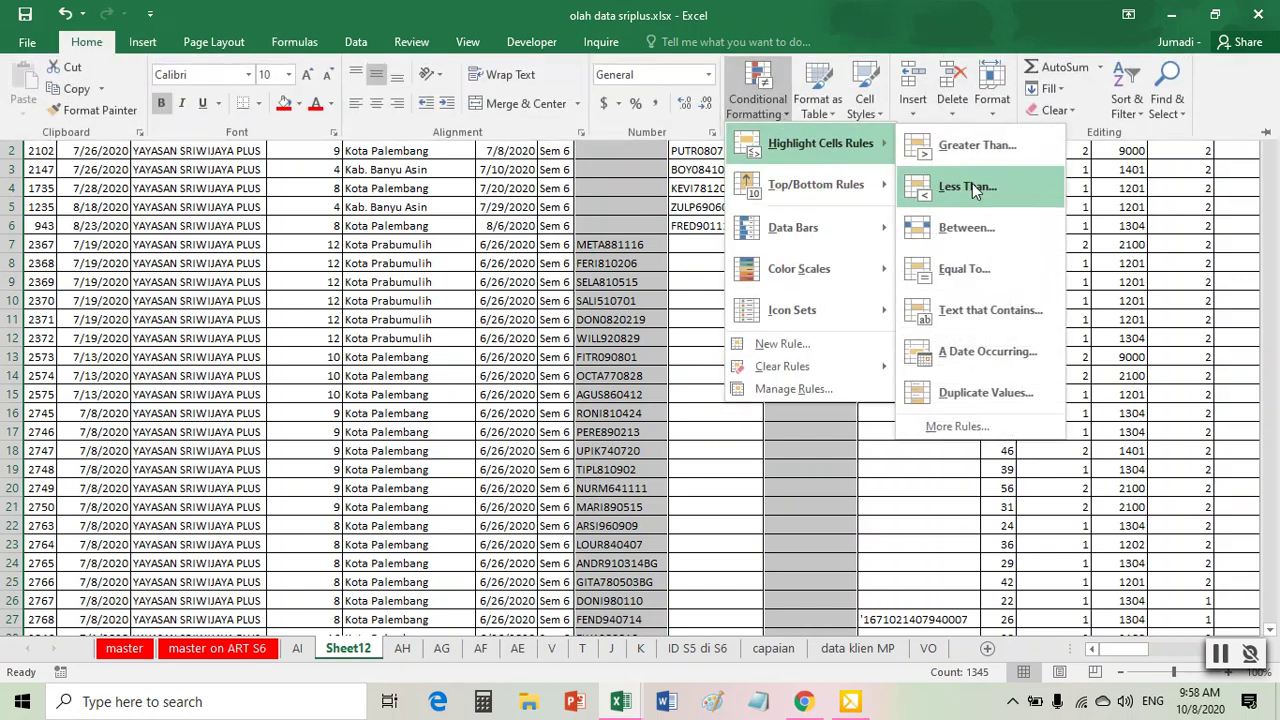
{"action": "left_click", "coordinate": [974, 396]}
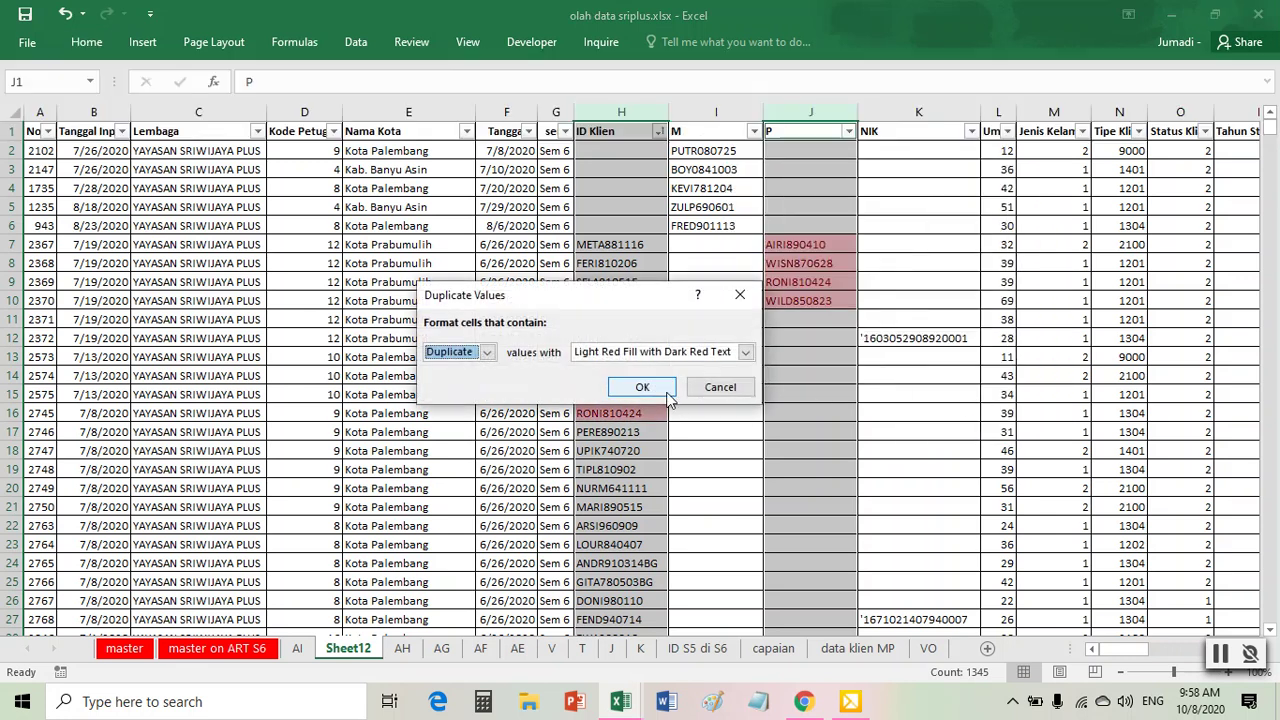
{"action": "left_click", "coordinate": [620, 387]}
{"action": "left_click", "coordinate": [624, 357]}
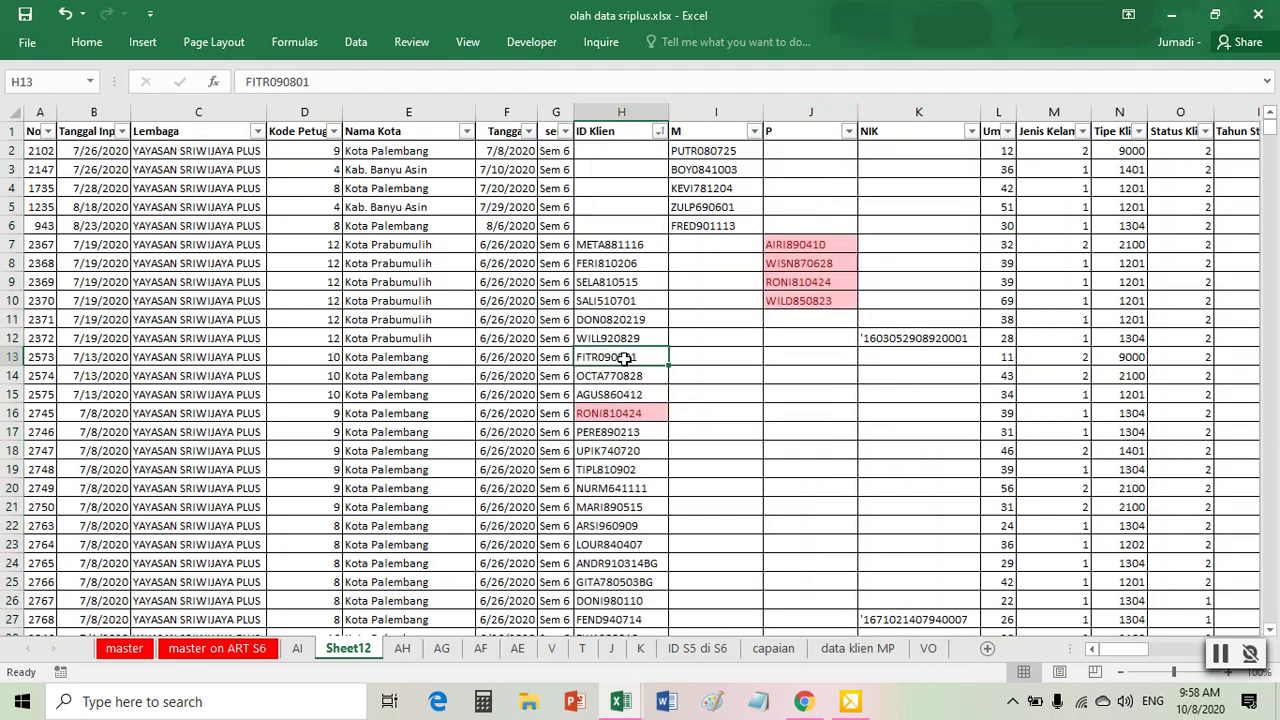
- Sort ID Klien by pink fill and copy the four duplicate IDs into J2:J5
{"action": "left_click", "coordinate": [660, 133]}
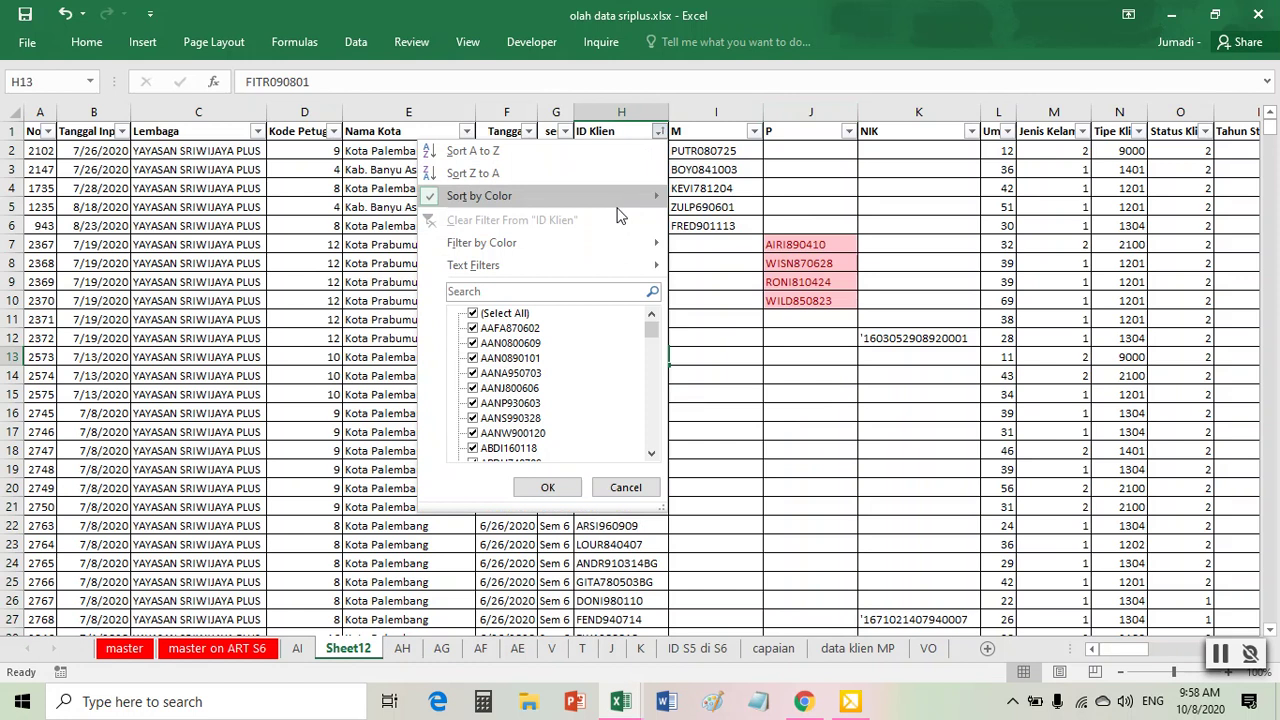
{"action": "mouse_move", "coordinate": [613, 205]}
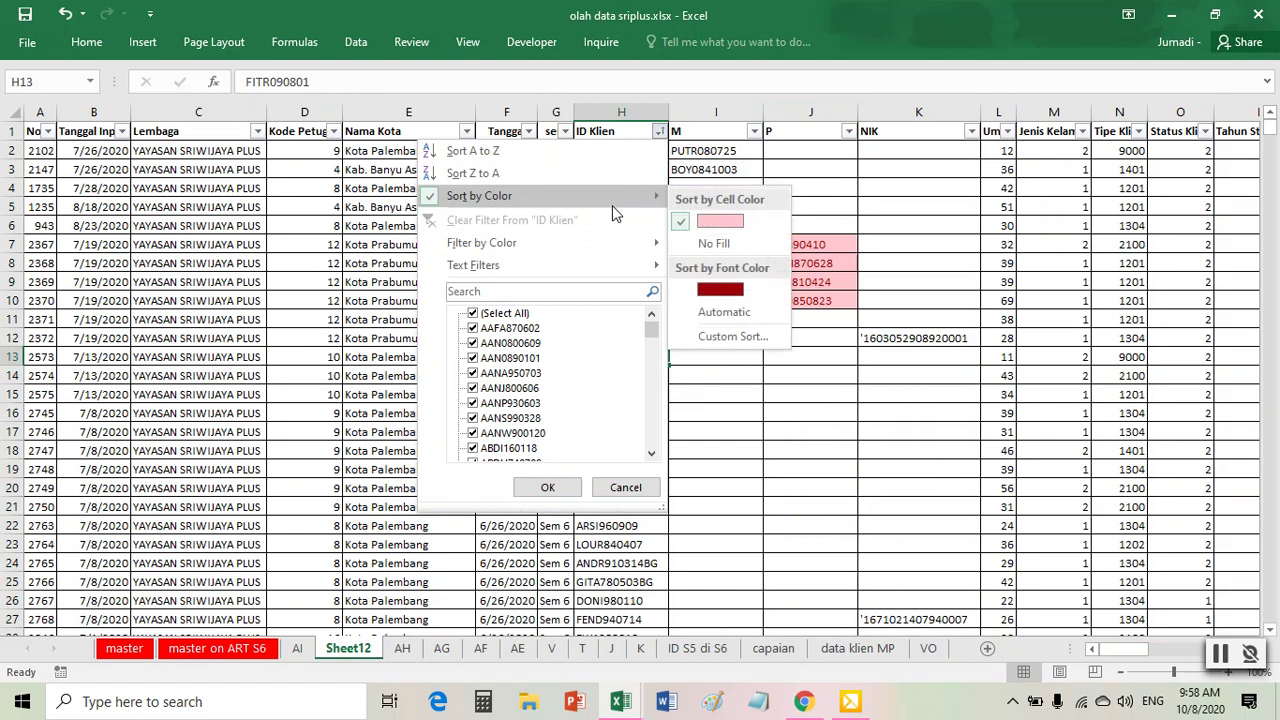
{"action": "left_click", "coordinate": [731, 225]}
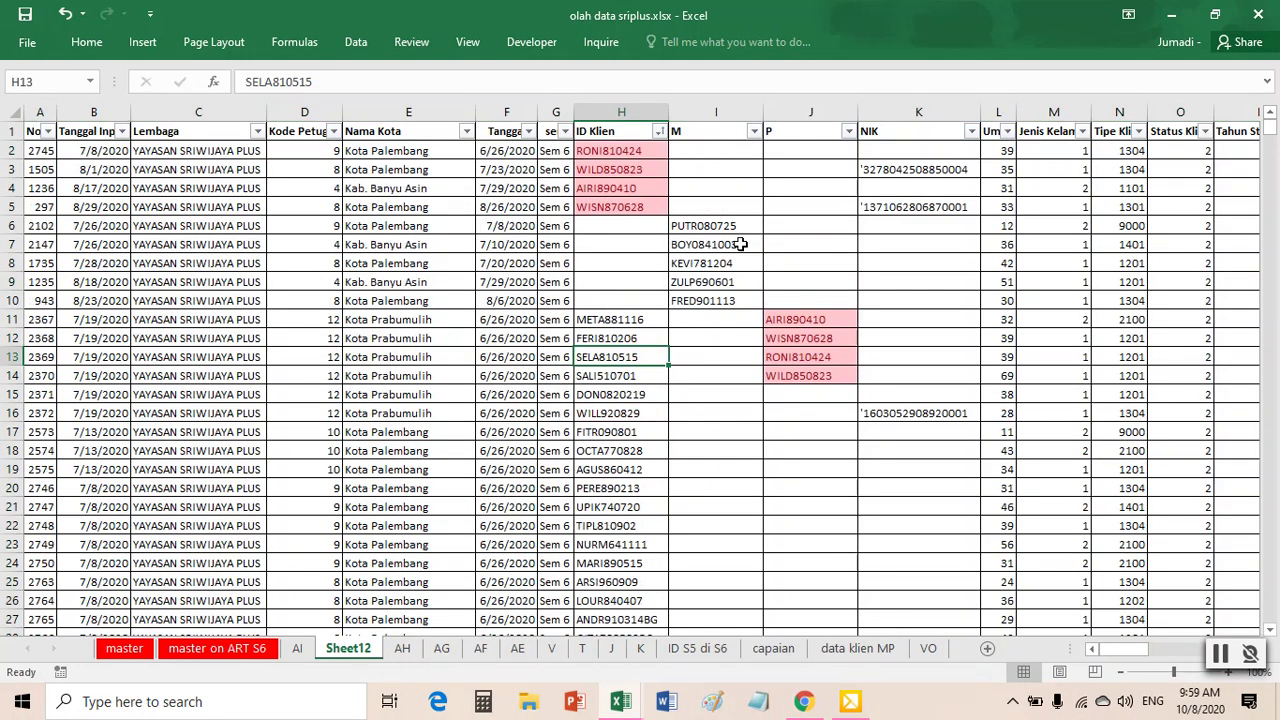
{"action": "left_click", "coordinate": [622, 188]}
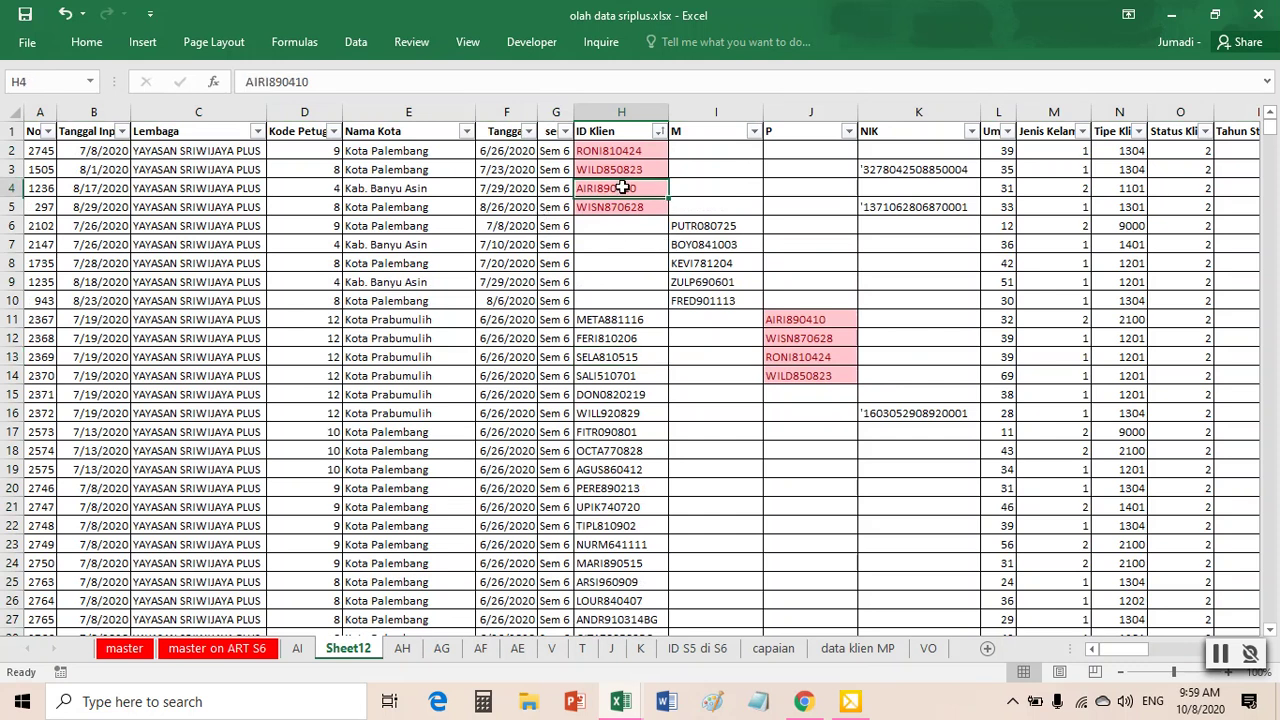
{"action": "left_click_drag", "start_coordinate": [617, 150], "coordinate": [619, 205]}
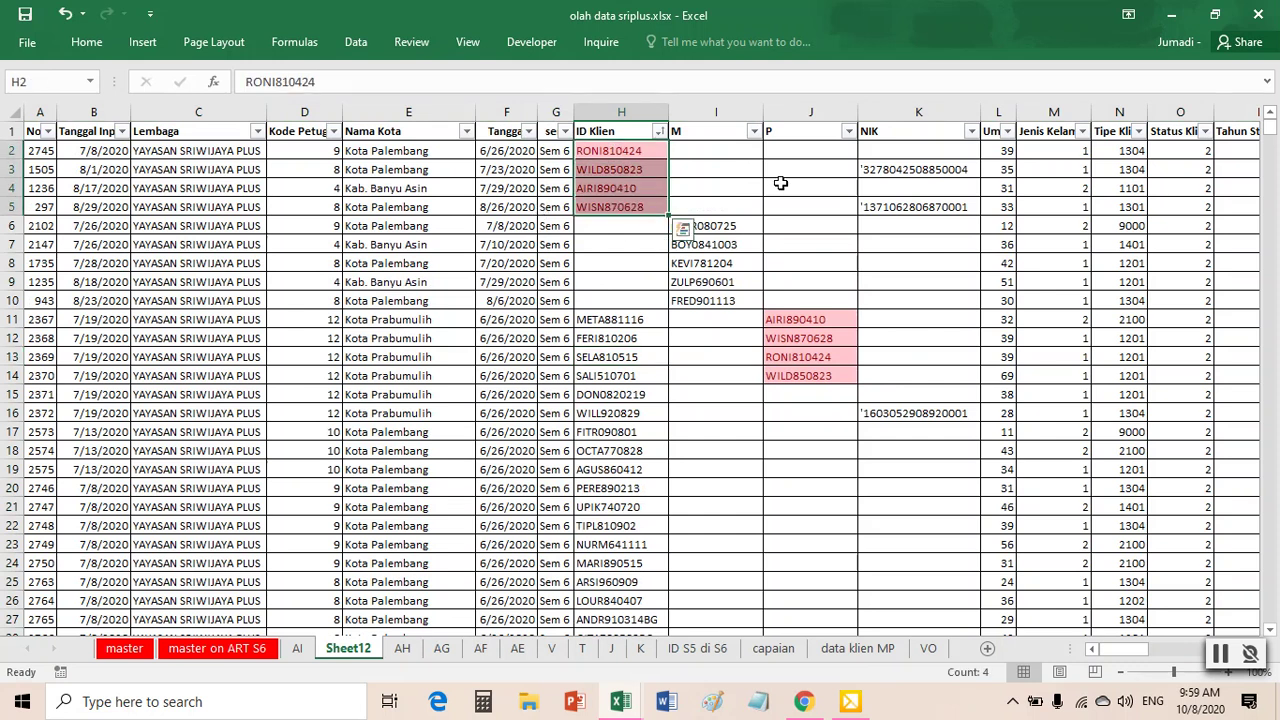
{"action": "key", "text": "ctrl+c"}
{"action": "left_click", "coordinate": [806, 146]}
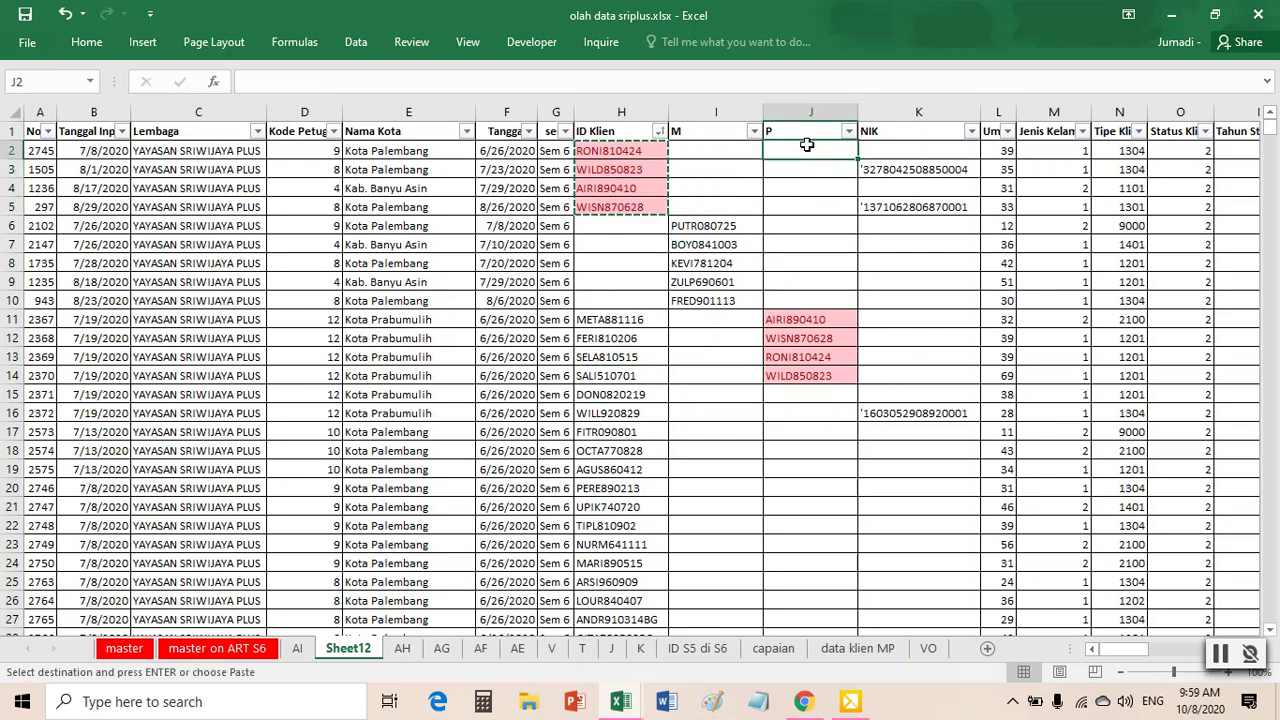
{"action": "key", "text": "ctrl+v"}
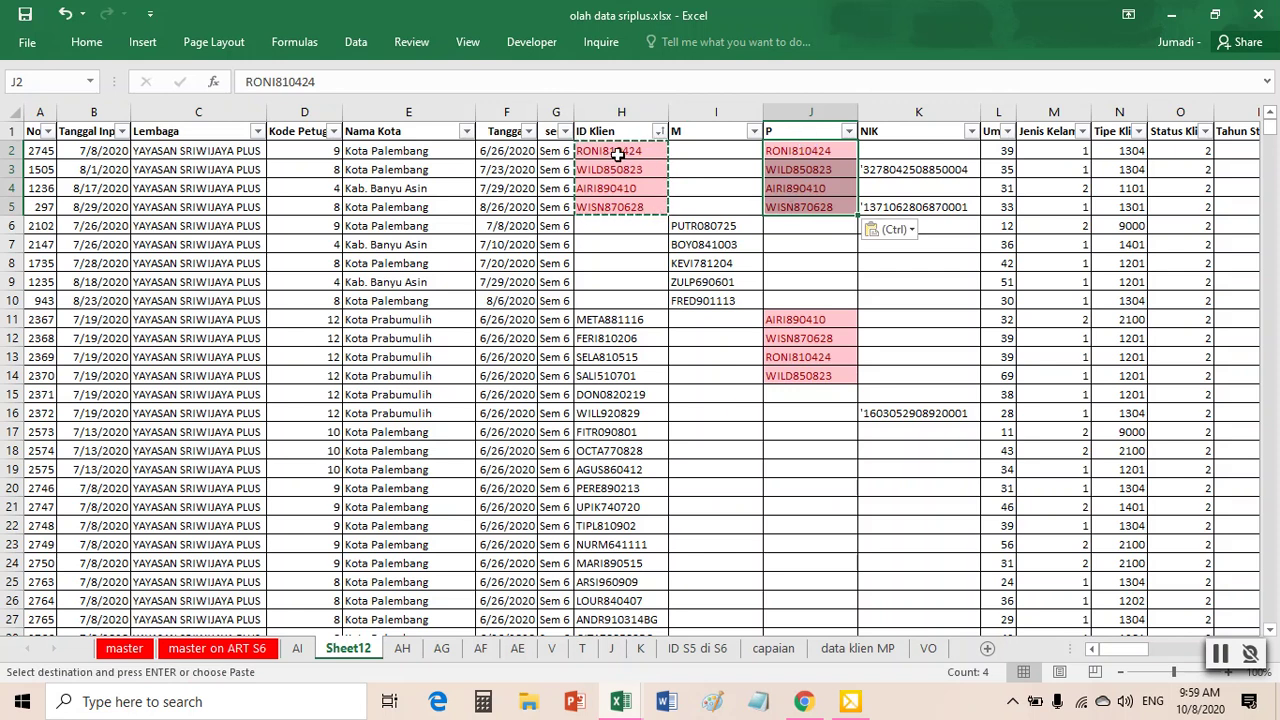
- Clear the moved IDs from H2:H5 and the old duplicates in J11:J14
{"action": "left_click_drag", "start_coordinate": [618, 152], "coordinate": [619, 205]}
{"action": "key", "text": "Delete"}
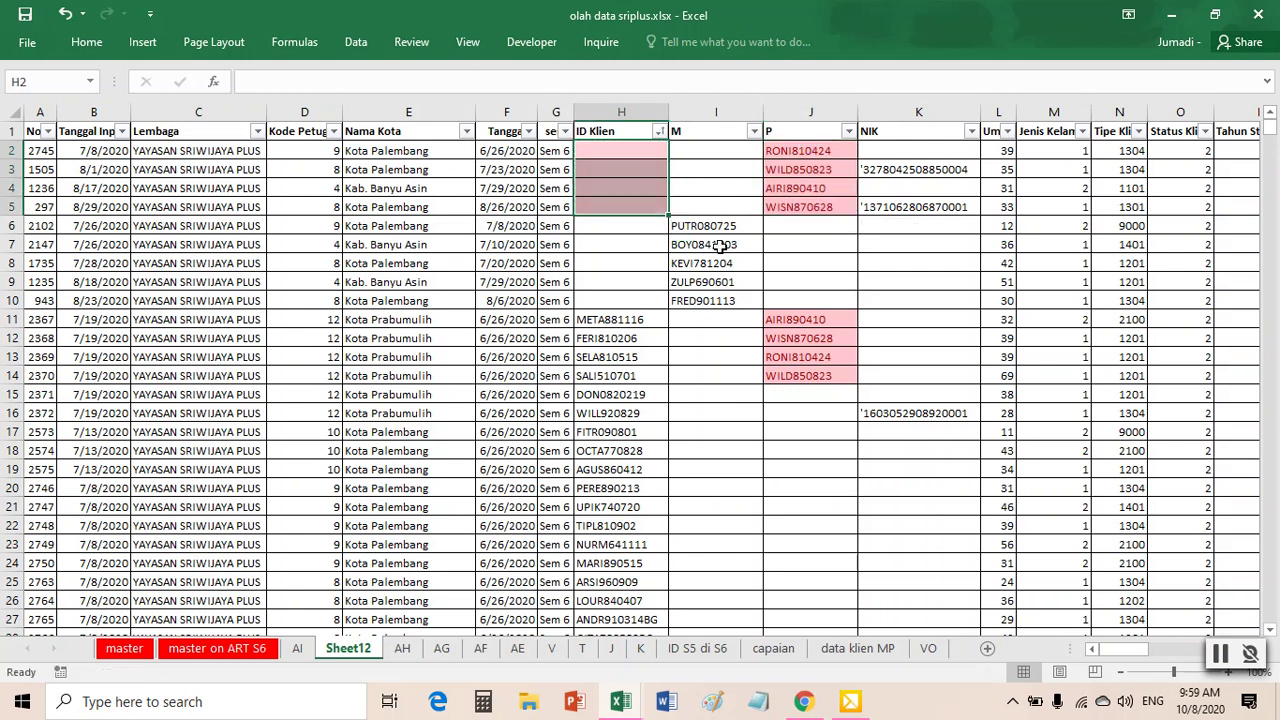
{"action": "left_click_drag", "start_coordinate": [806, 319], "coordinate": [808, 368]}
{"action": "key", "text": "Delete"}
{"action": "left_click", "coordinate": [826, 434]}
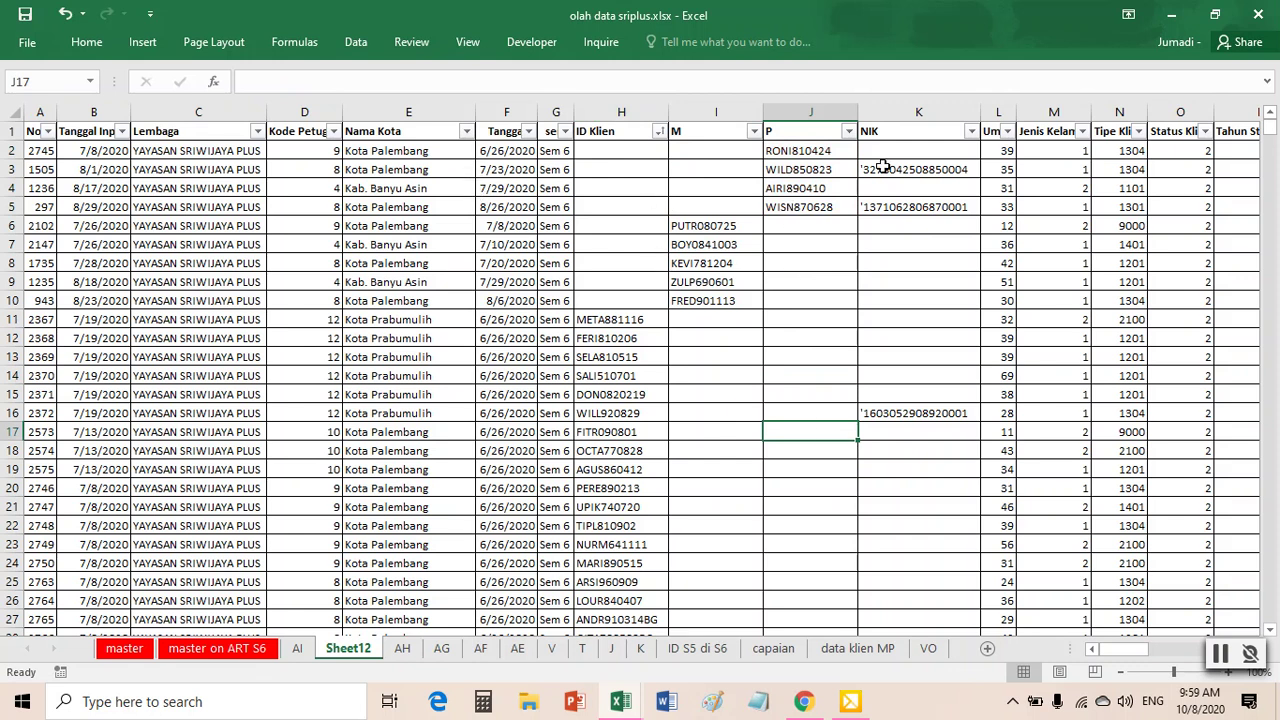
- Check the number of entries in columns P, M and ID Klien
{"action": "left_click_drag", "start_coordinate": [797, 161], "coordinate": [800, 208]}
{"action": "left_click_drag", "start_coordinate": [715, 227], "coordinate": [712, 300]}
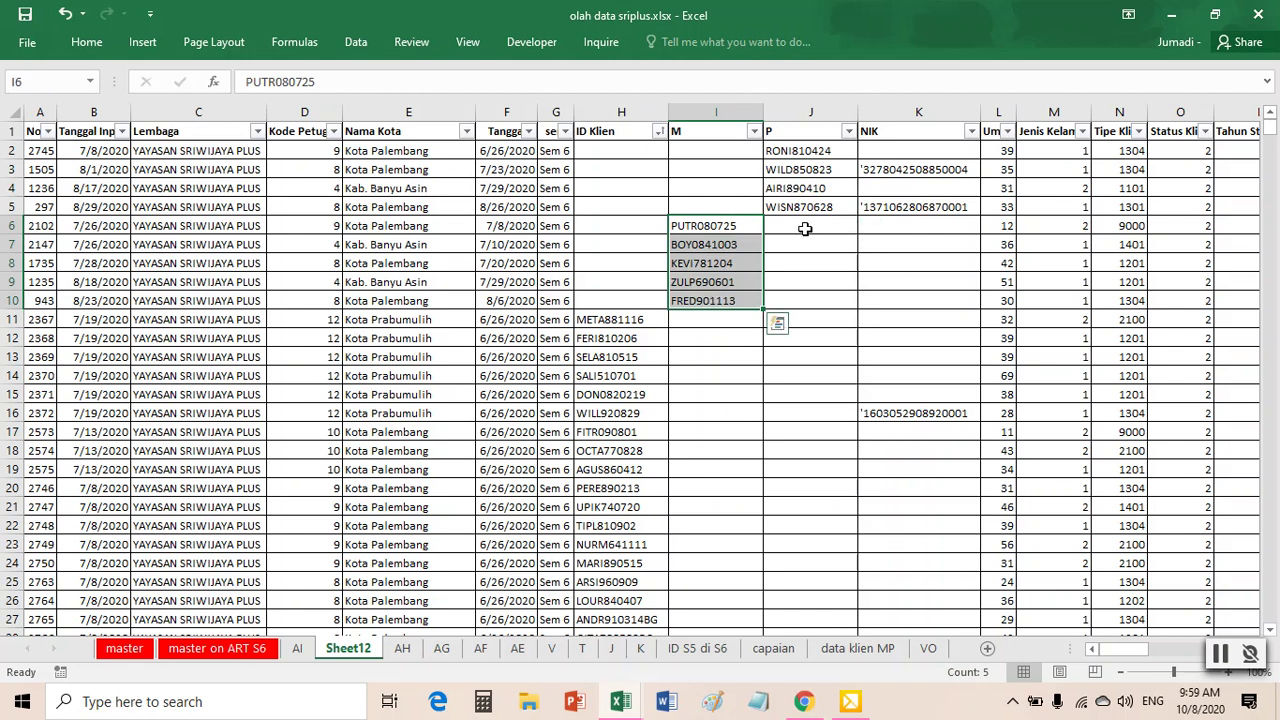
{"action": "left_click", "coordinate": [663, 351]}
{"action": "left_click_drag", "start_coordinate": [624, 316], "coordinate": [624, 510]}
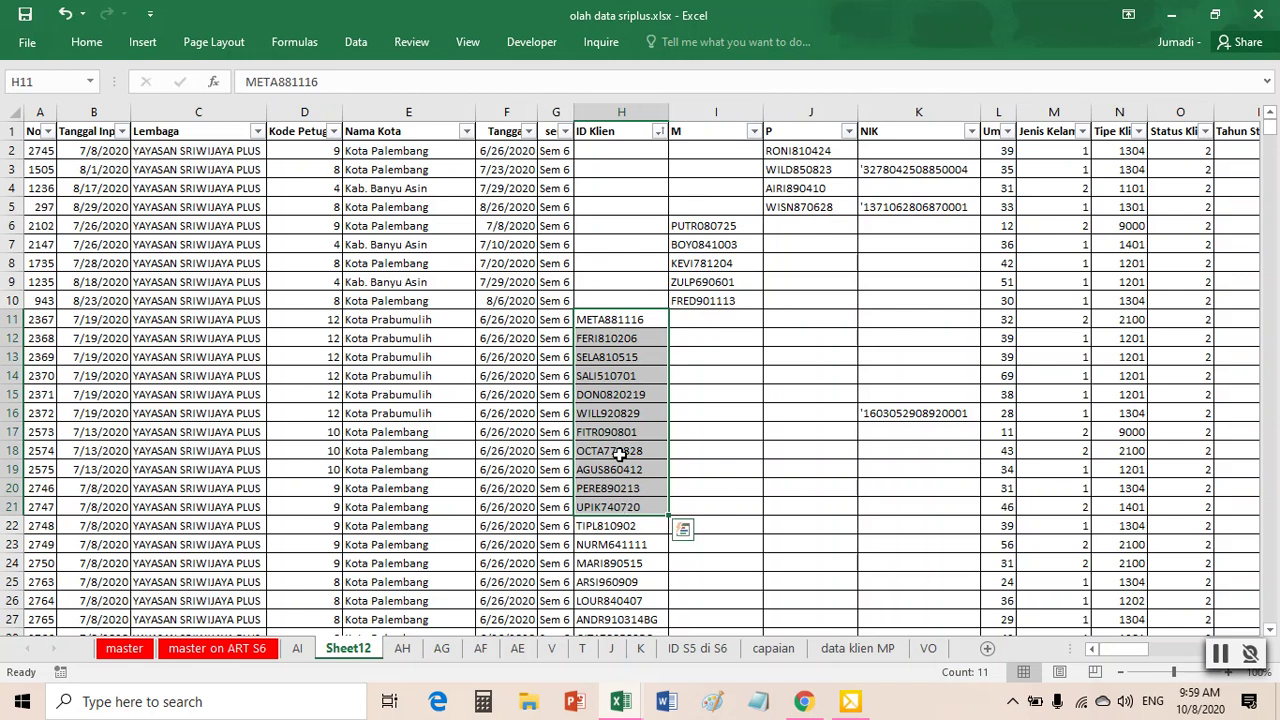
{"action": "left_click", "coordinate": [620, 451]}
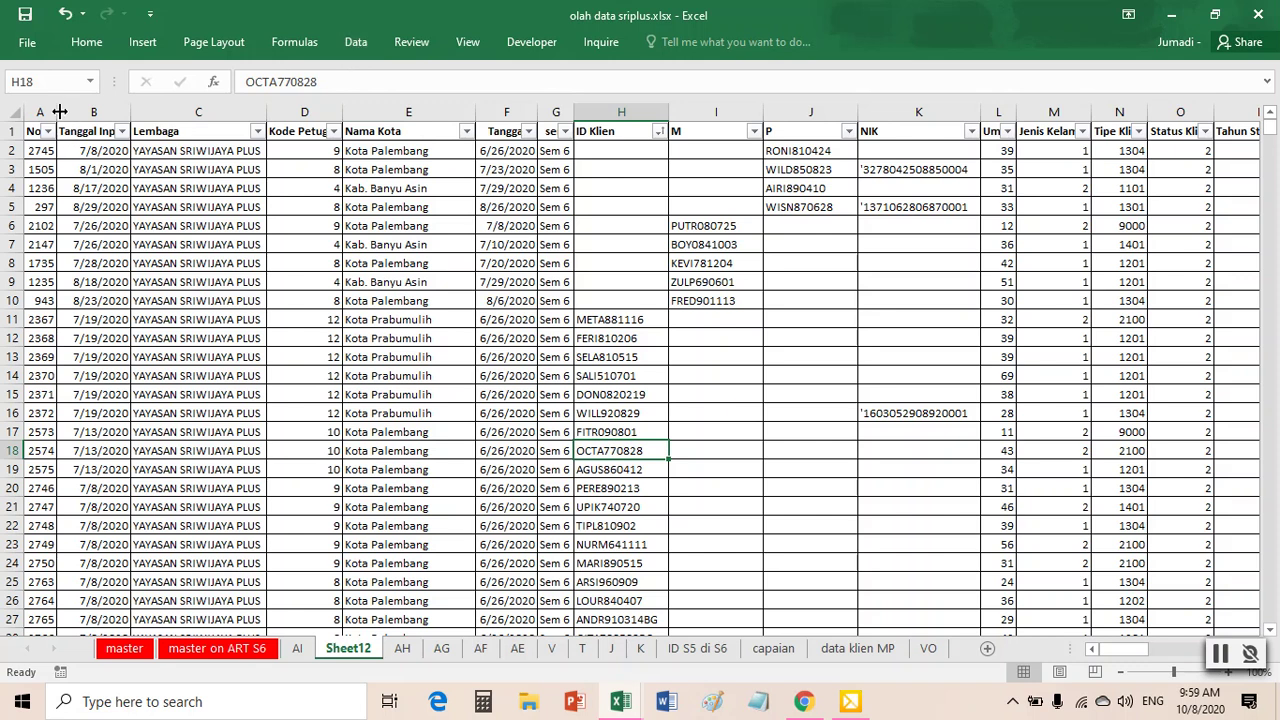
{"action": "left_click_drag", "start_coordinate": [40, 112], "coordinate": [546, 119]}
- Insert seven blank columns A:G to the left of the client data
{"action": "right_click", "coordinate": [545, 119]}
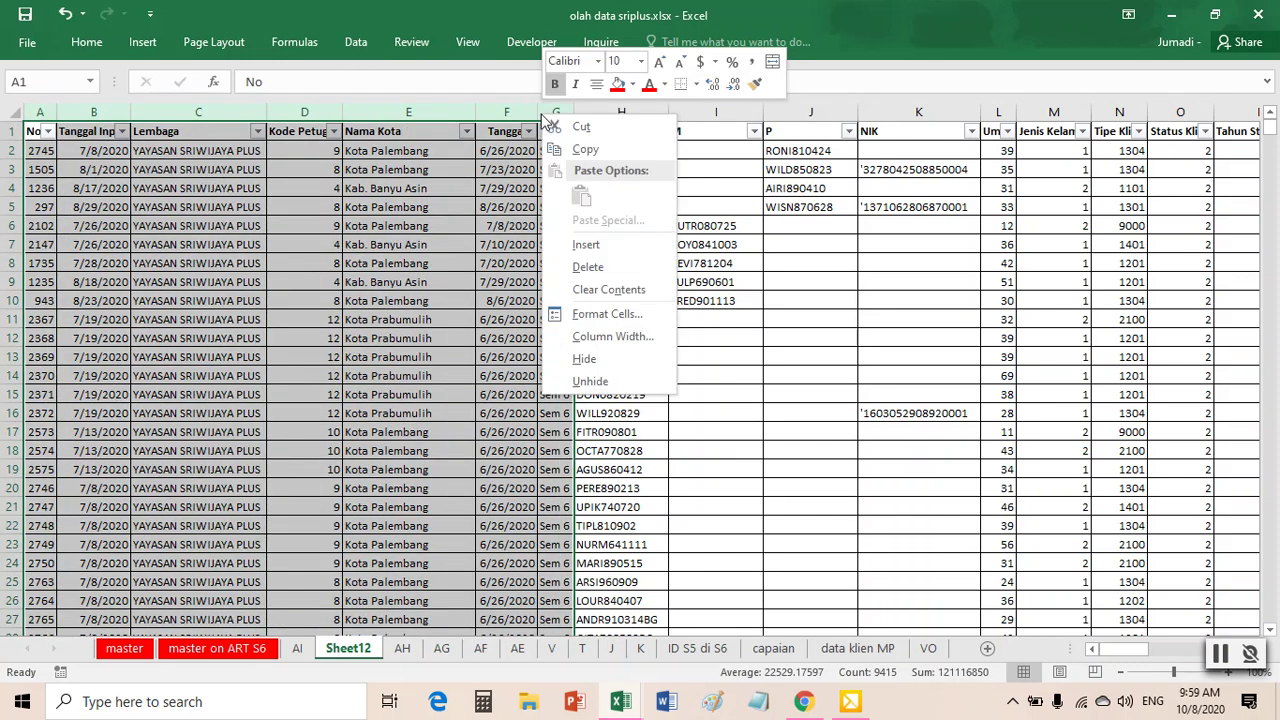
{"action": "left_click", "coordinate": [586, 244]}
{"action": "left_click", "coordinate": [612, 262]}
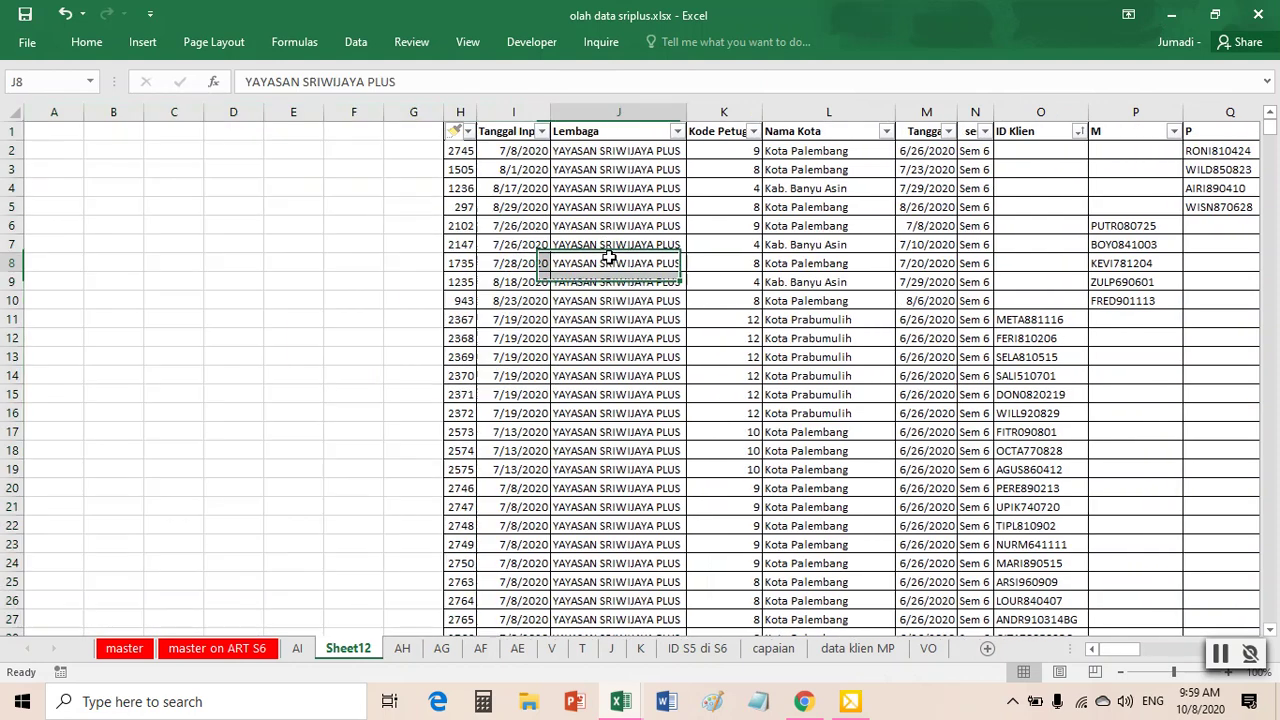
- Create a PivotTable from the data table on the existing sheet at Sheet12!$A$1
{"action": "left_click", "coordinate": [142, 42]}
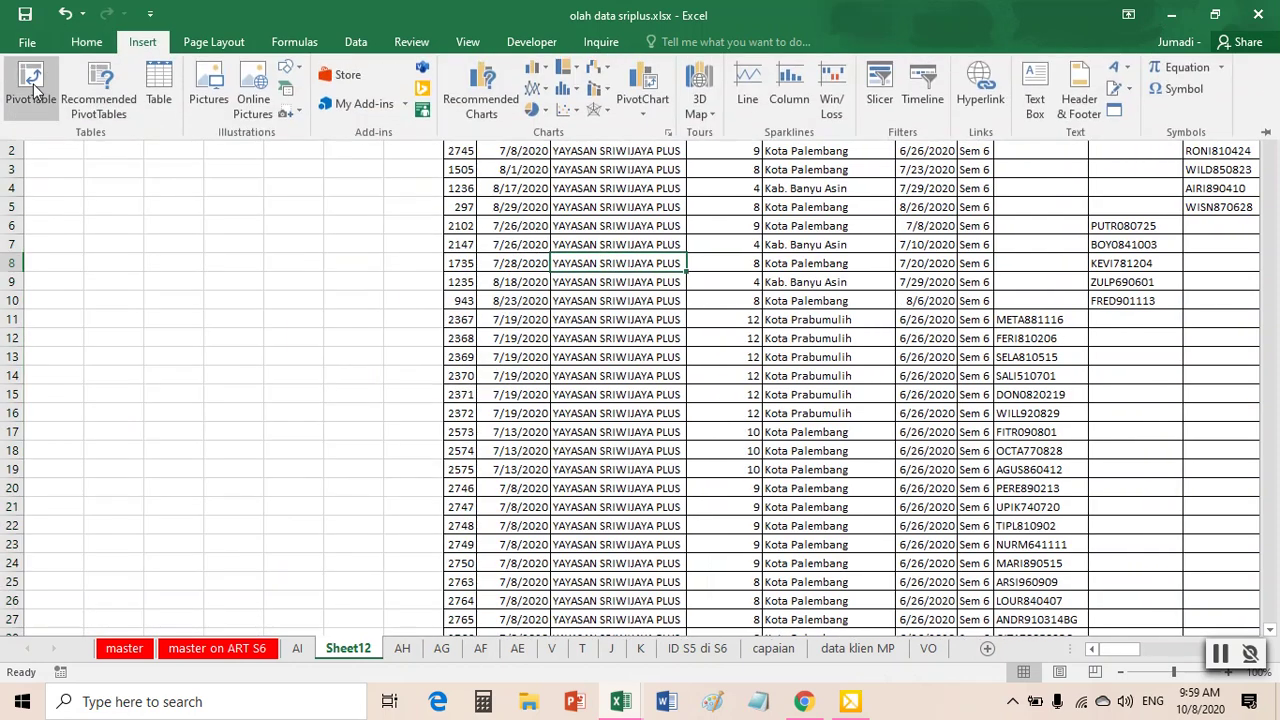
{"action": "left_click", "coordinate": [33, 85]}
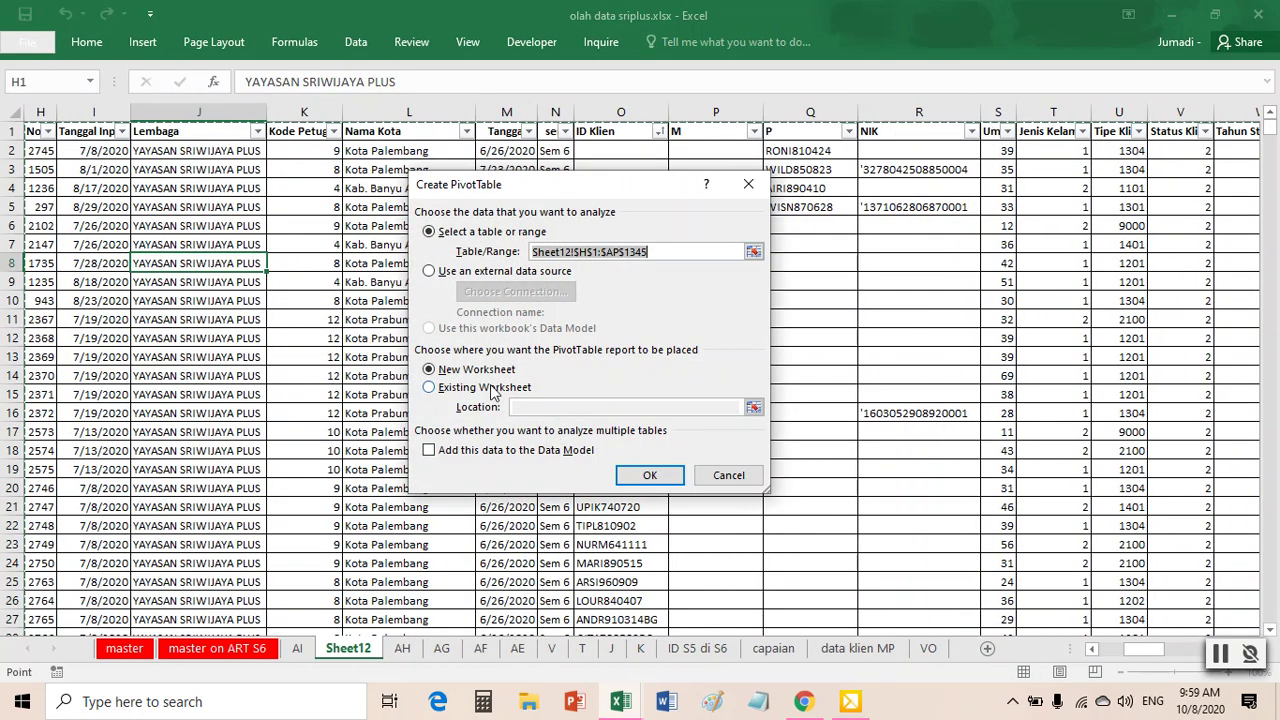
{"action": "left_click", "coordinate": [492, 392]}
{"action": "left_click", "coordinate": [753, 407]}
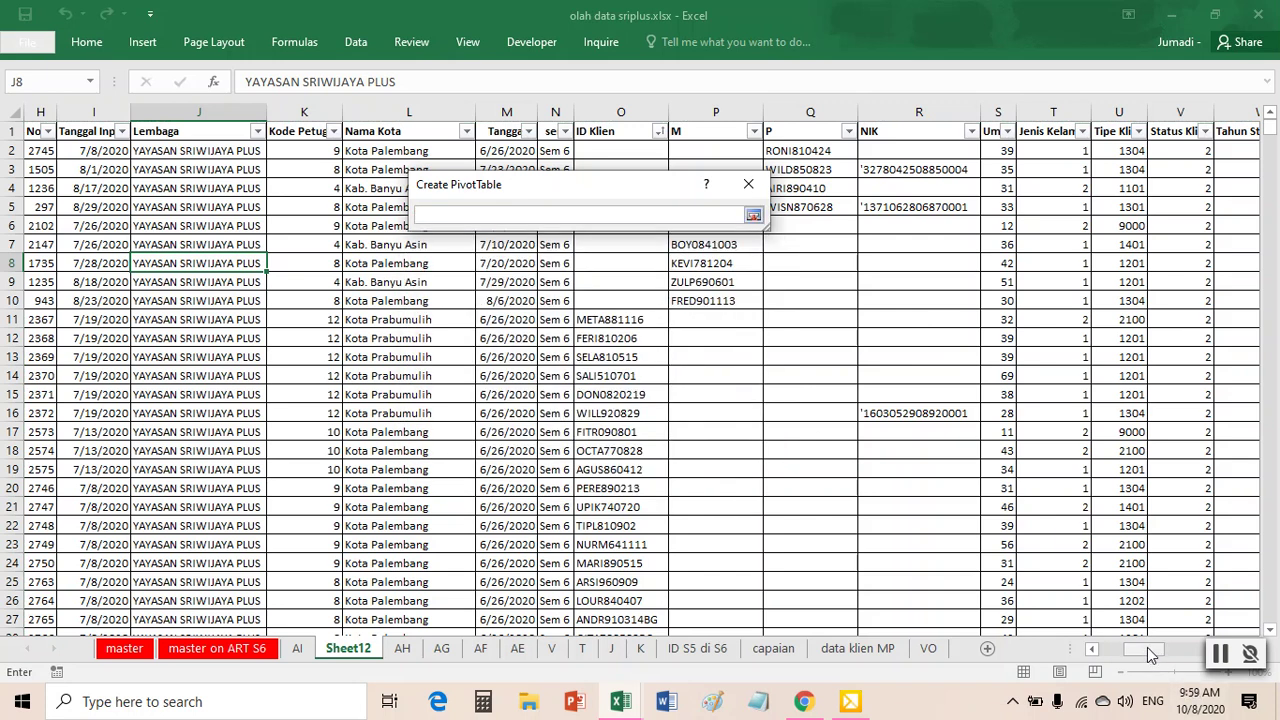
{"action": "left_click_drag", "start_coordinate": [1152, 653], "coordinate": [1125, 652]}
{"action": "left_click", "coordinate": [60, 130]}
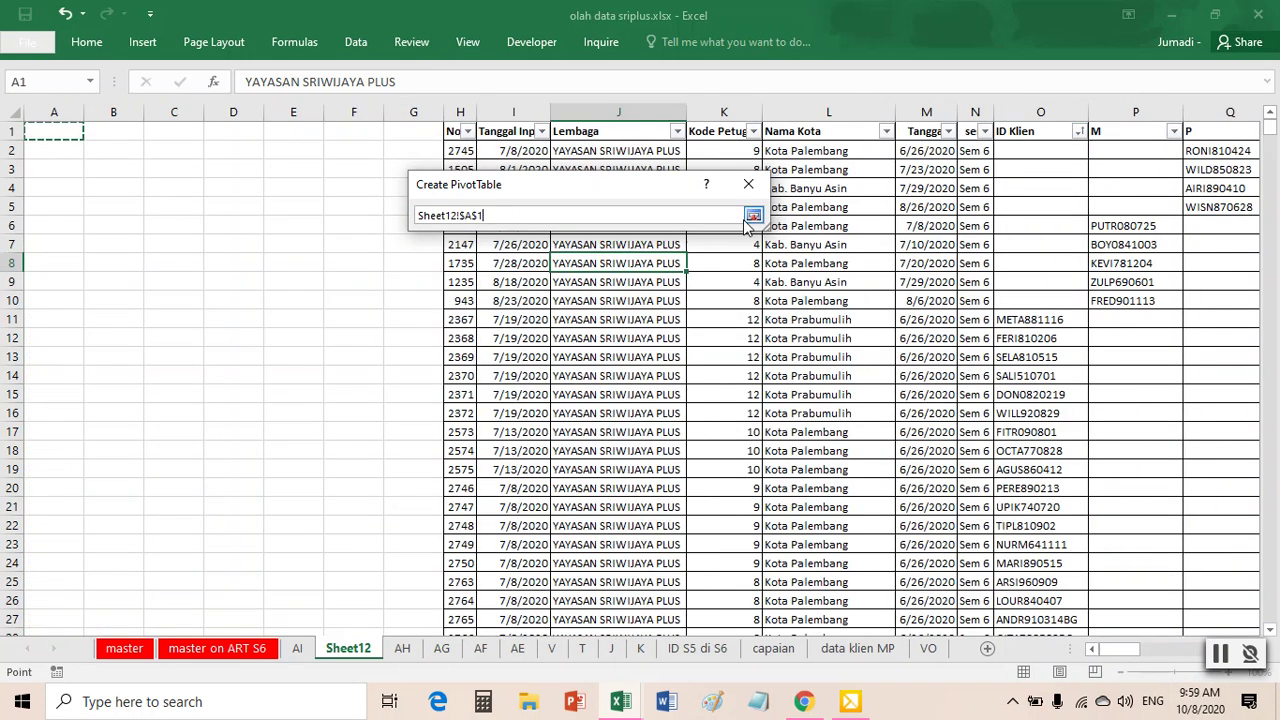
{"action": "left_click", "coordinate": [753, 215]}
{"action": "left_click", "coordinate": [648, 474]}
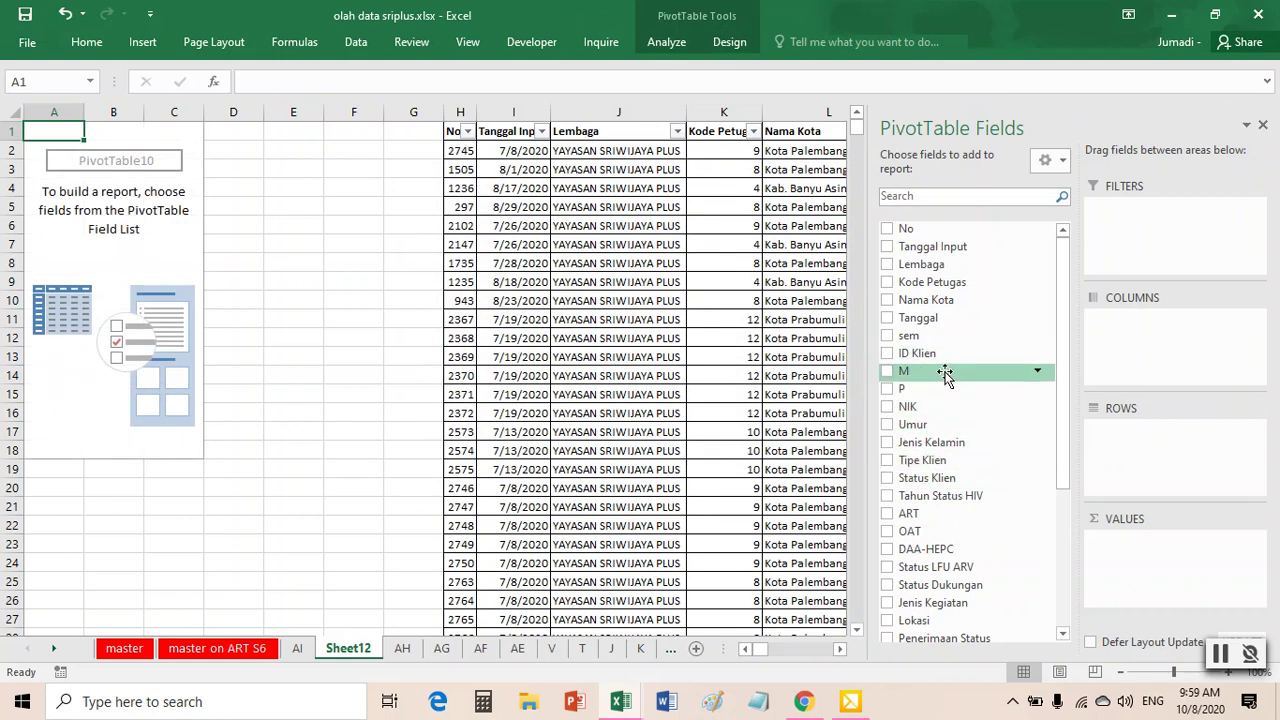
- Count M and P per Nama Kota in the PivotTable, totalling 5 and 4
{"action": "left_click_drag", "start_coordinate": [944, 373], "coordinate": [1130, 545]}
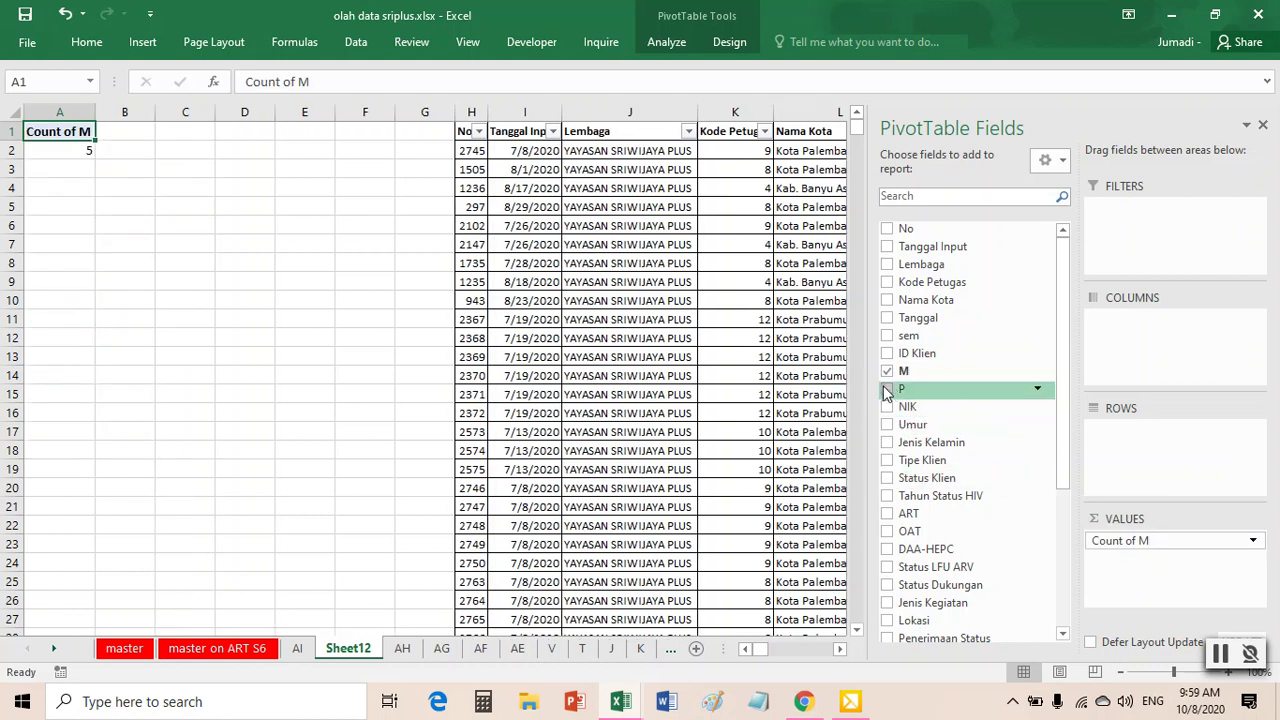
{"action": "left_click_drag", "start_coordinate": [906, 392], "coordinate": [1140, 582]}
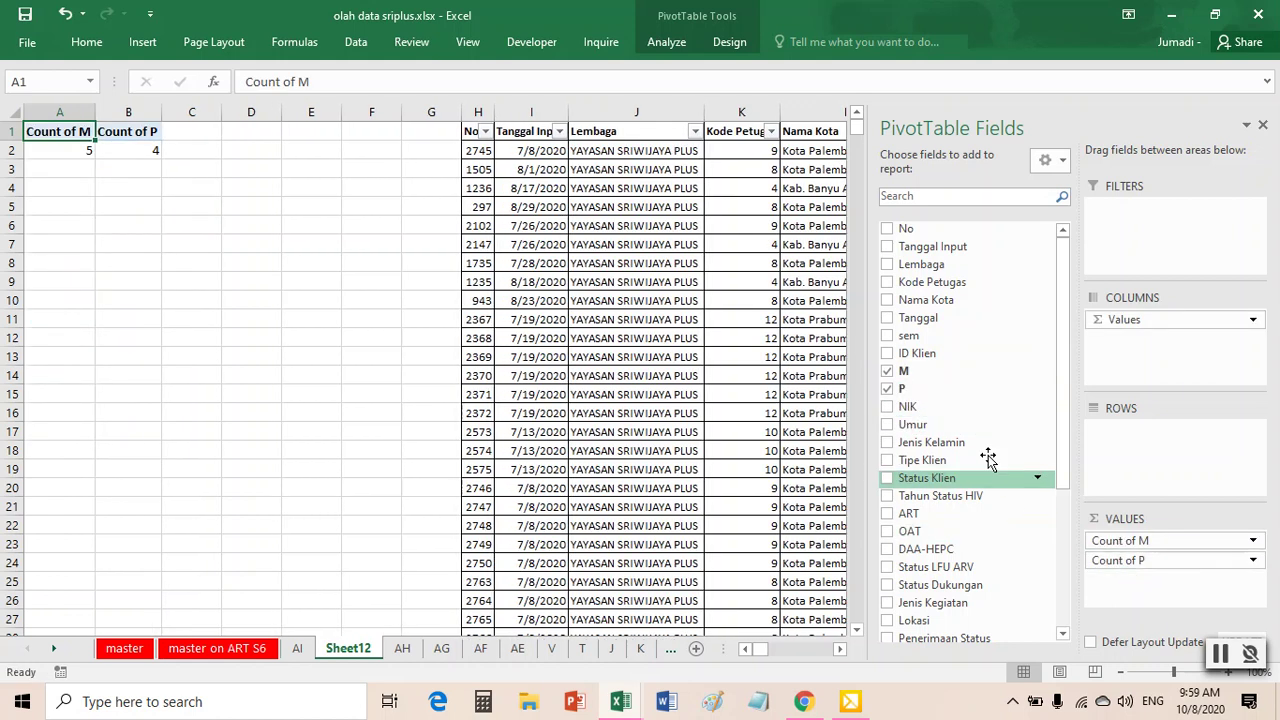
{"action": "left_click_drag", "start_coordinate": [938, 305], "coordinate": [1121, 457]}
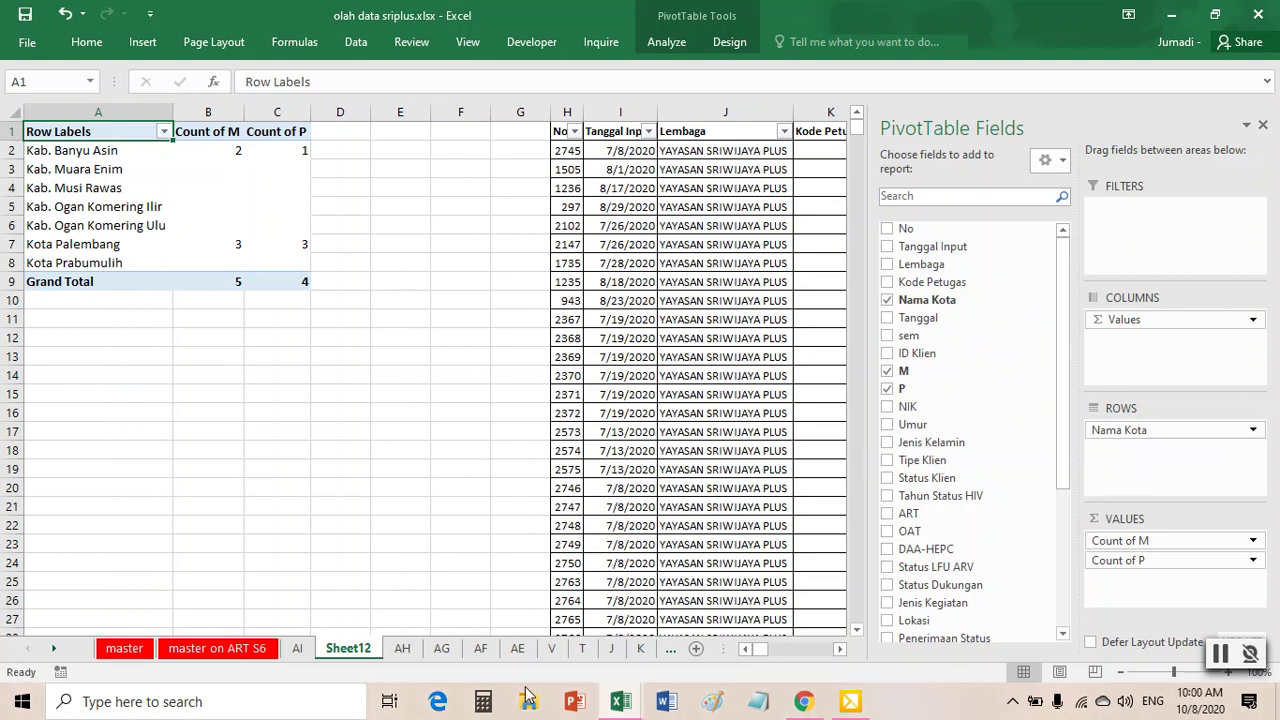
{"action": "mouse_move", "coordinate": [624, 708]}
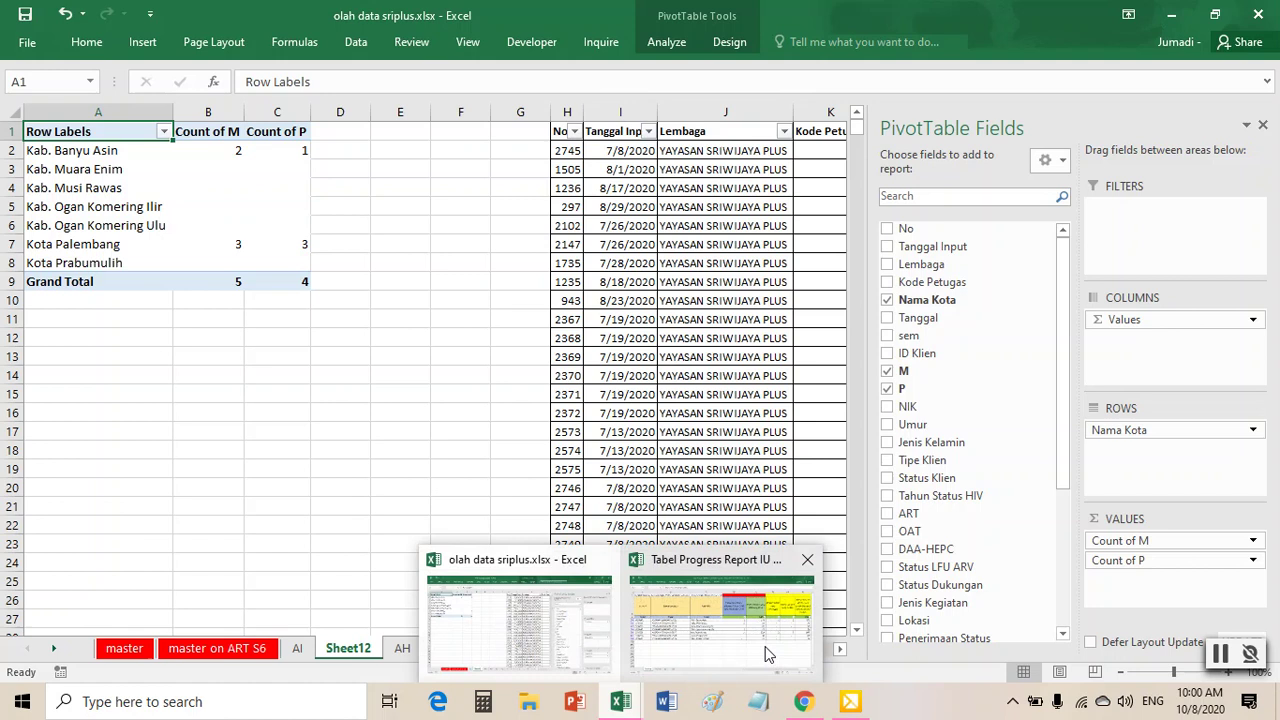
{"action": "mouse_move", "coordinate": [760, 645]}
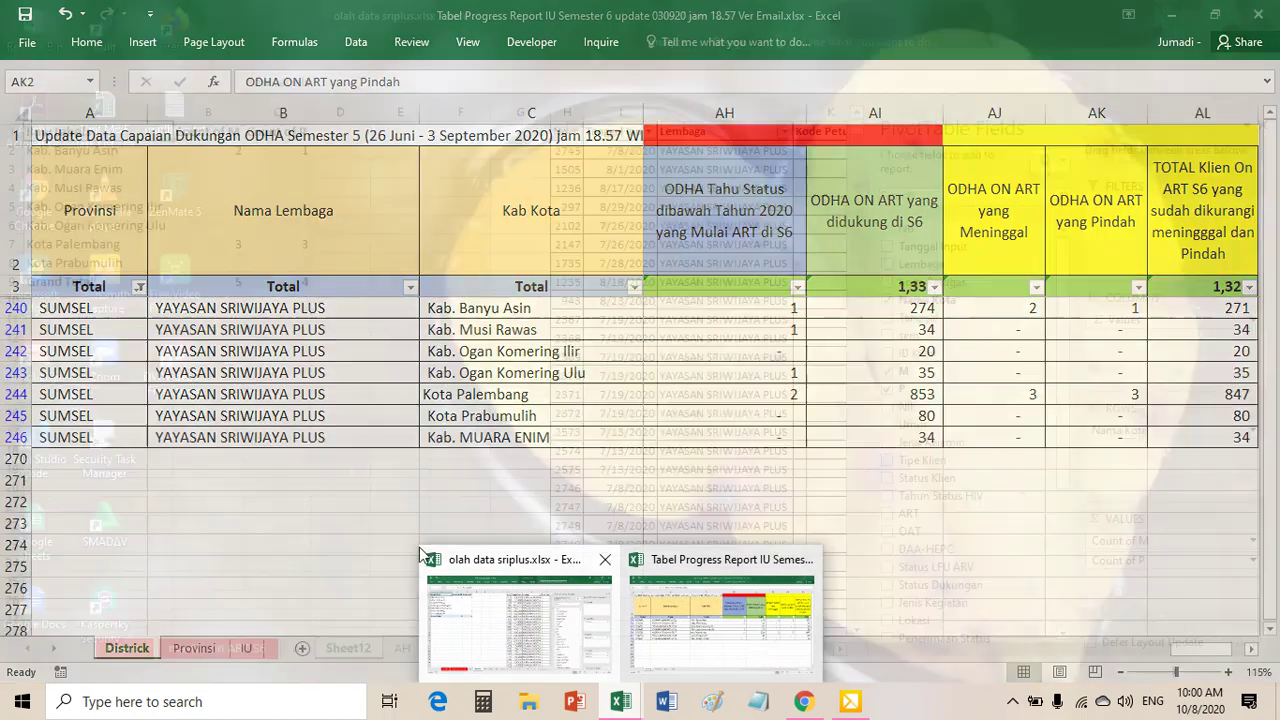
{"action": "left_click", "coordinate": [519, 615]}
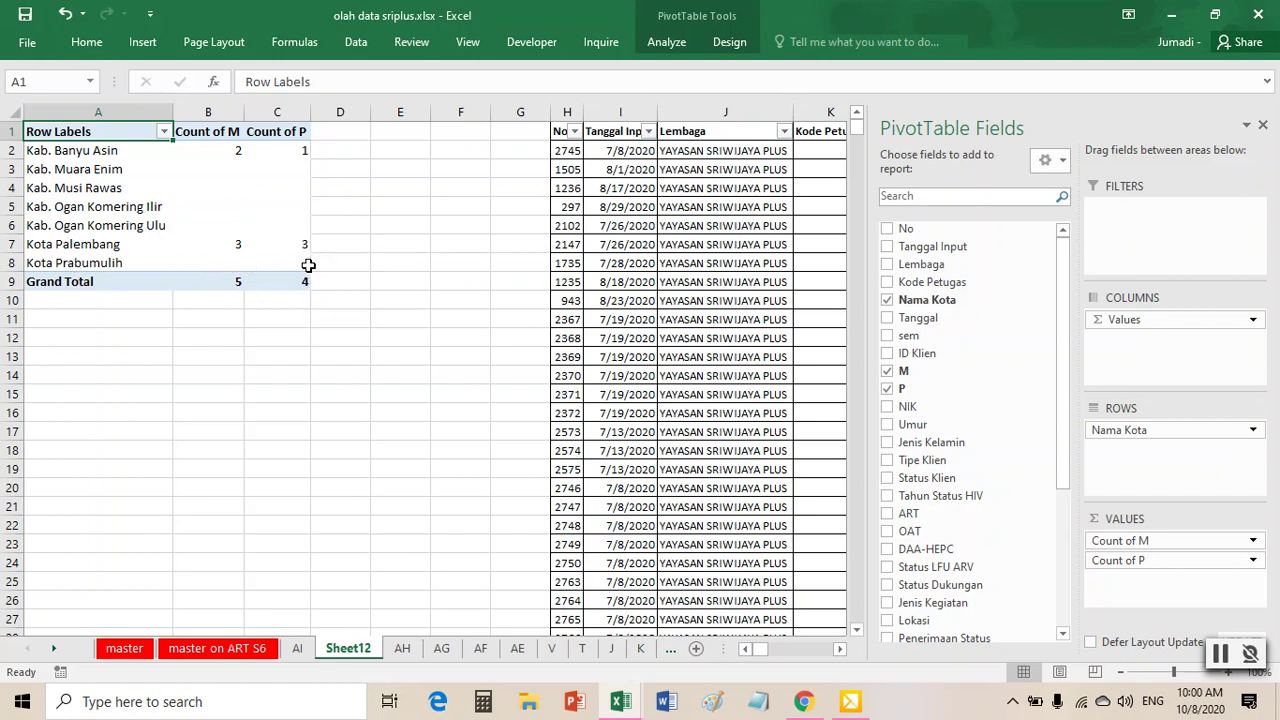
{"action": "mouse_move", "coordinate": [308, 265]}
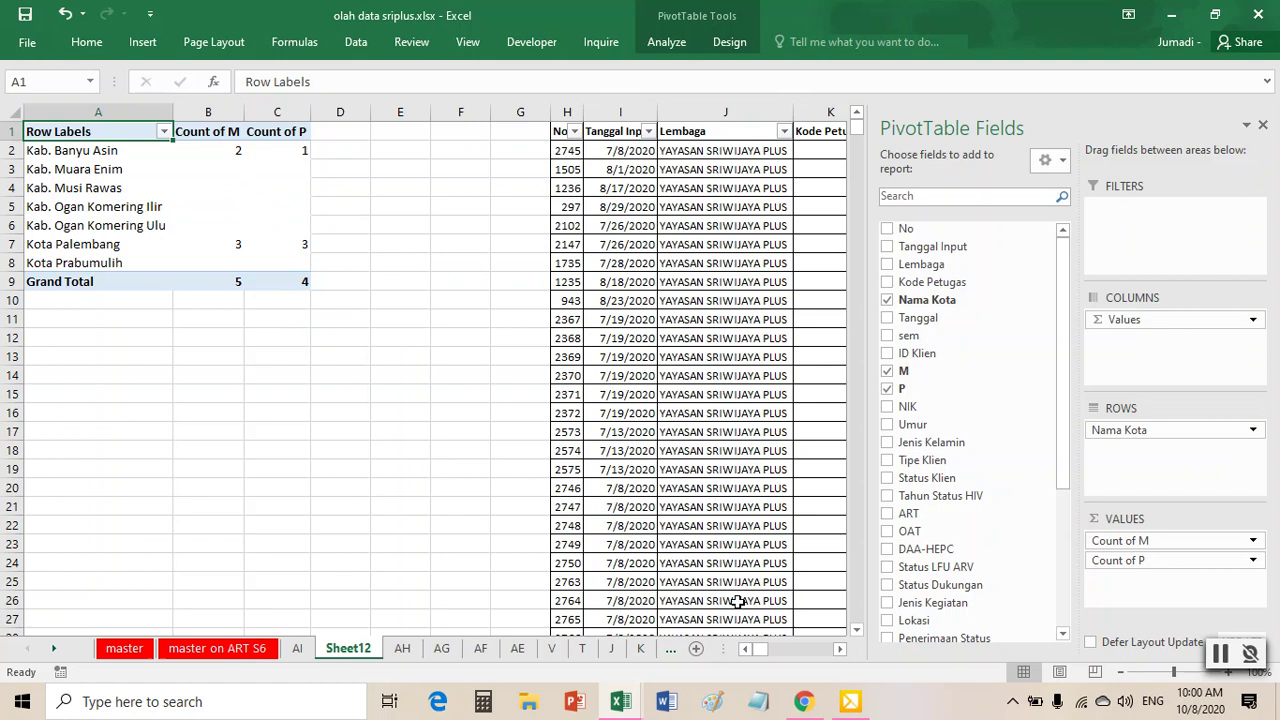
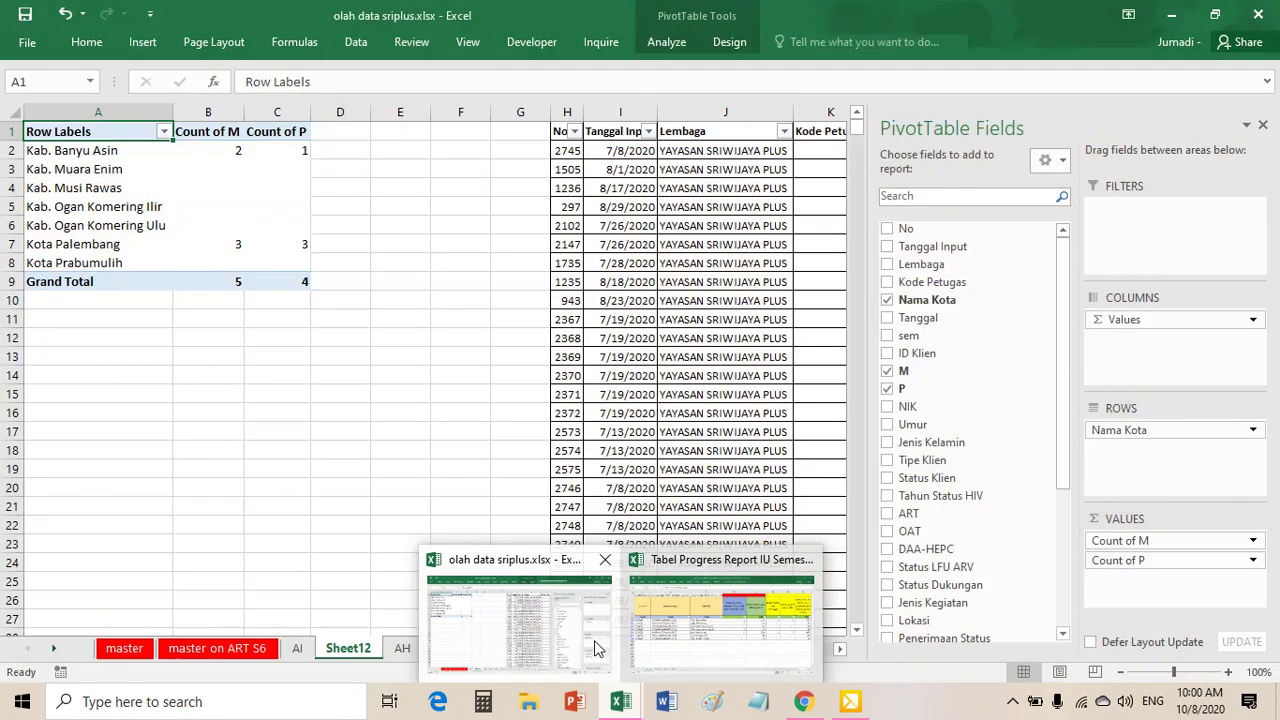
- In olah data sriplus, rename the Sheet12 PivotTable sheet to AJ-AK
{"action": "left_click", "coordinate": [580, 640]}
{"action": "right_click", "coordinate": [369, 643]}
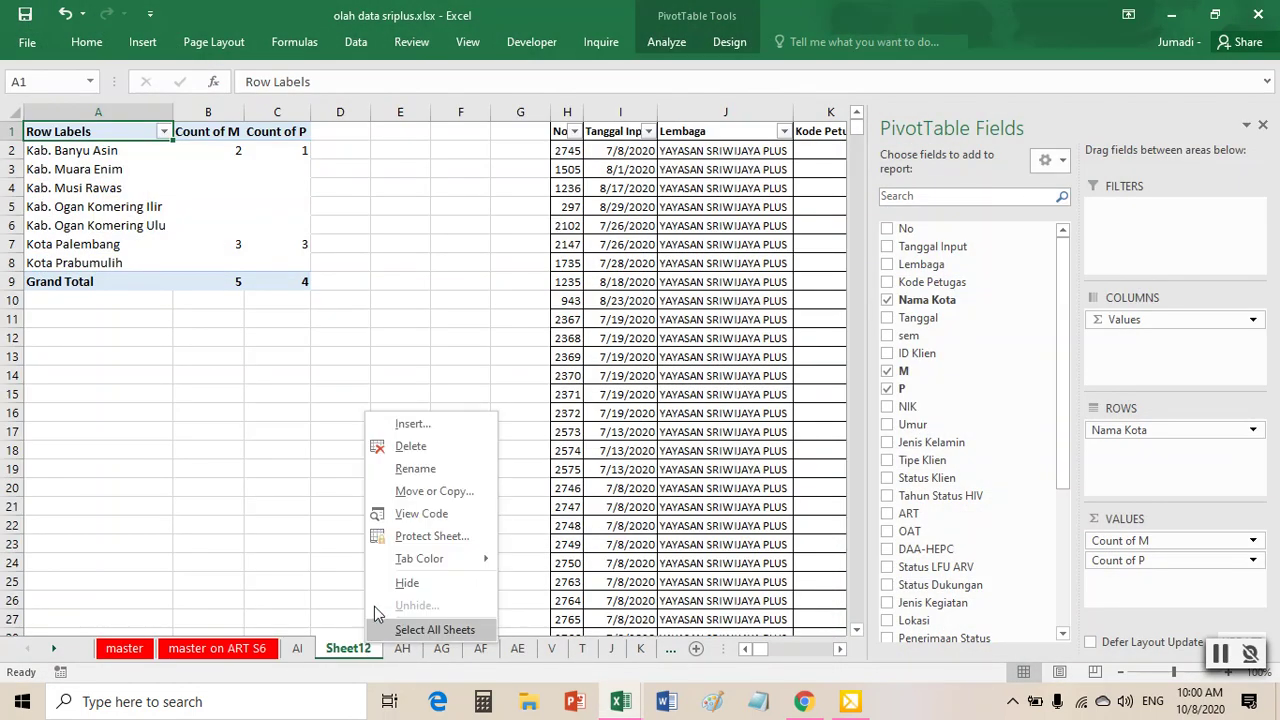
{"action": "left_click", "coordinate": [420, 472]}
{"action": "type", "text": "AJ-AK"}
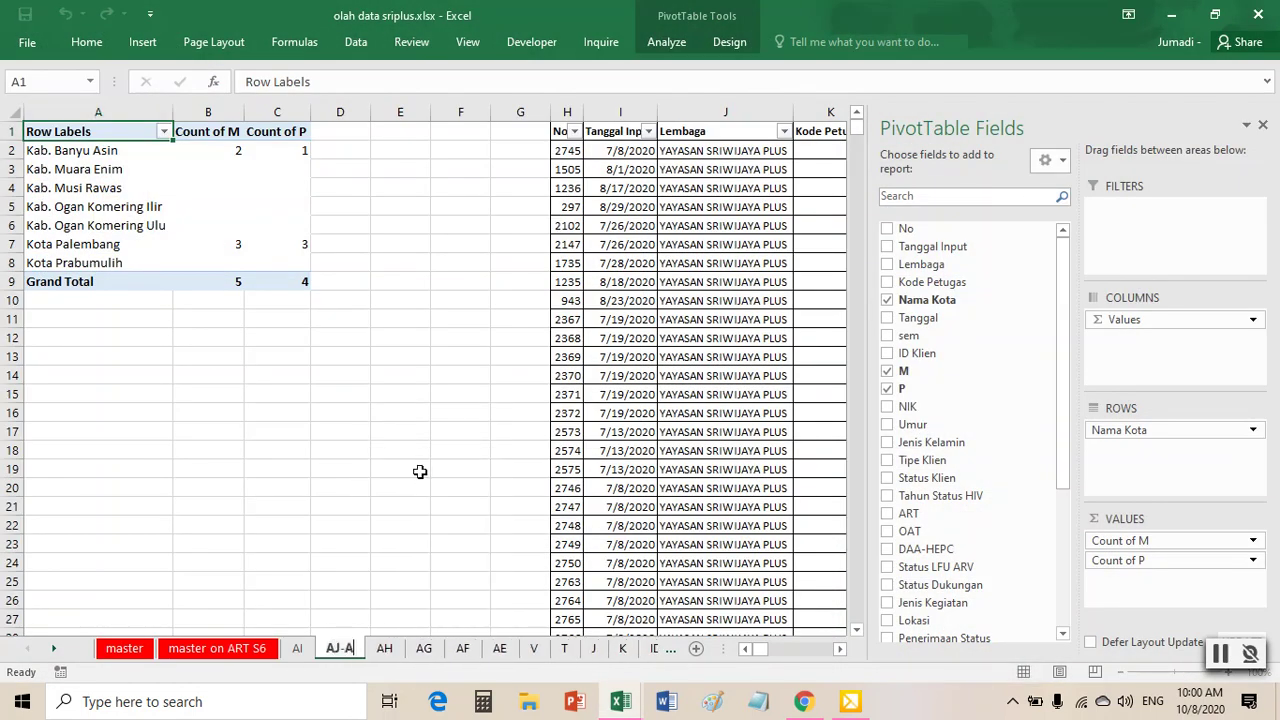
{"action": "left_click", "coordinate": [660, 488]}
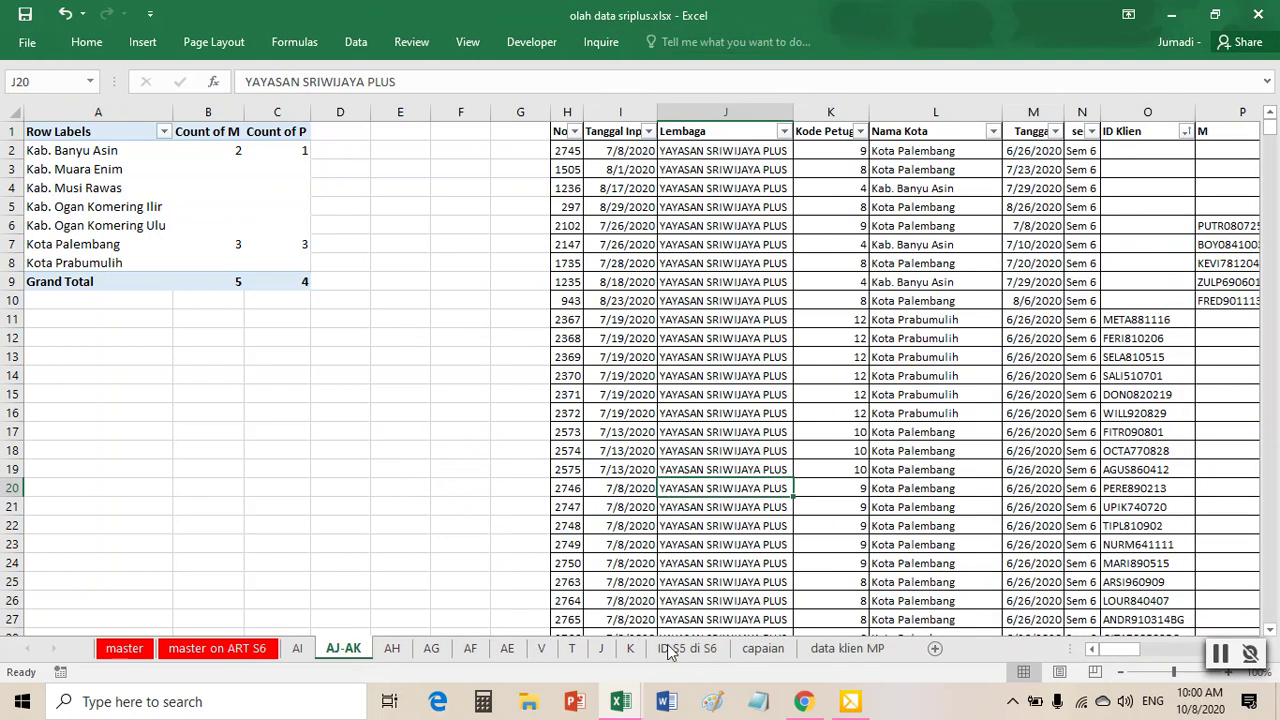
- In Tabel Progress Report, fill header cells AJ1:AK1 red
{"action": "left_click", "coordinate": [741, 628]}
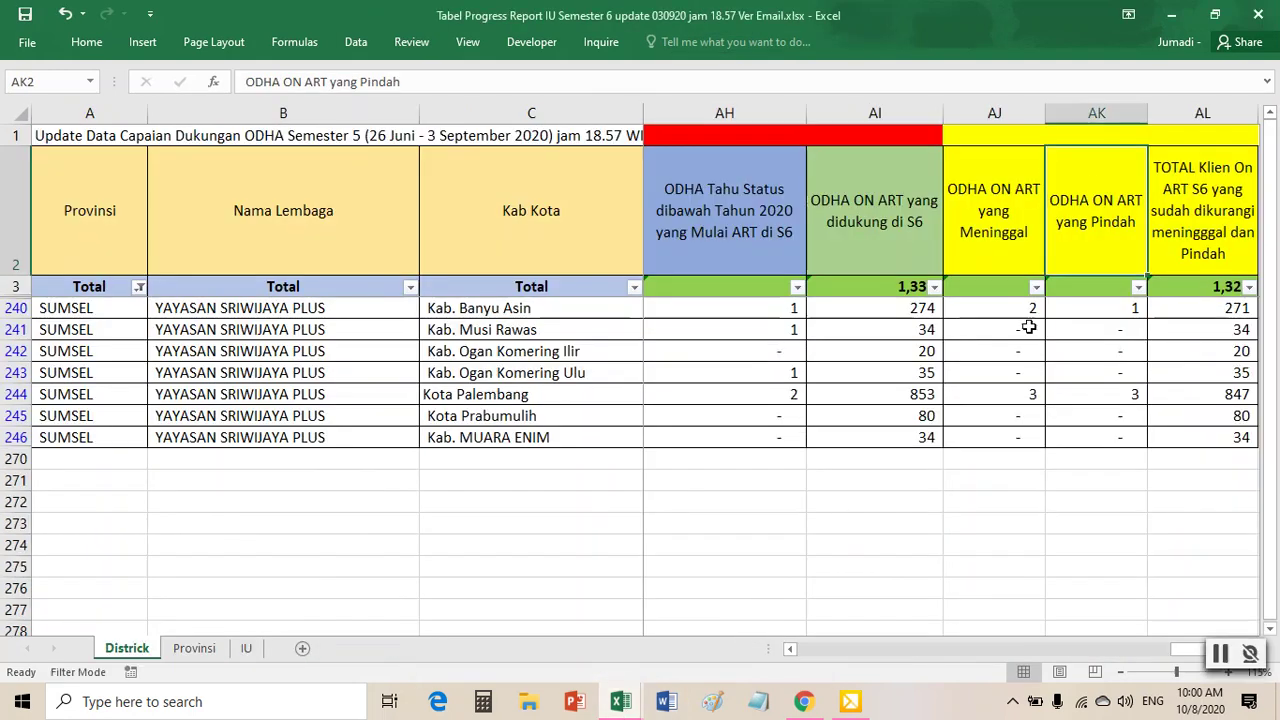
{"action": "left_click_drag", "start_coordinate": [1030, 132], "coordinate": [1078, 140]}
{"action": "right_click", "coordinate": [1078, 140]}
{"action": "left_click", "coordinate": [1112, 120]}
{"action": "left_click", "coordinate": [1113, 184]}
- Check the row 240 supported, deceased and moved counts against the 271 adjusted total
{"action": "key", "text": "Right"}
{"action": "key", "text": "Right"}
{"action": "key", "text": "Right"}
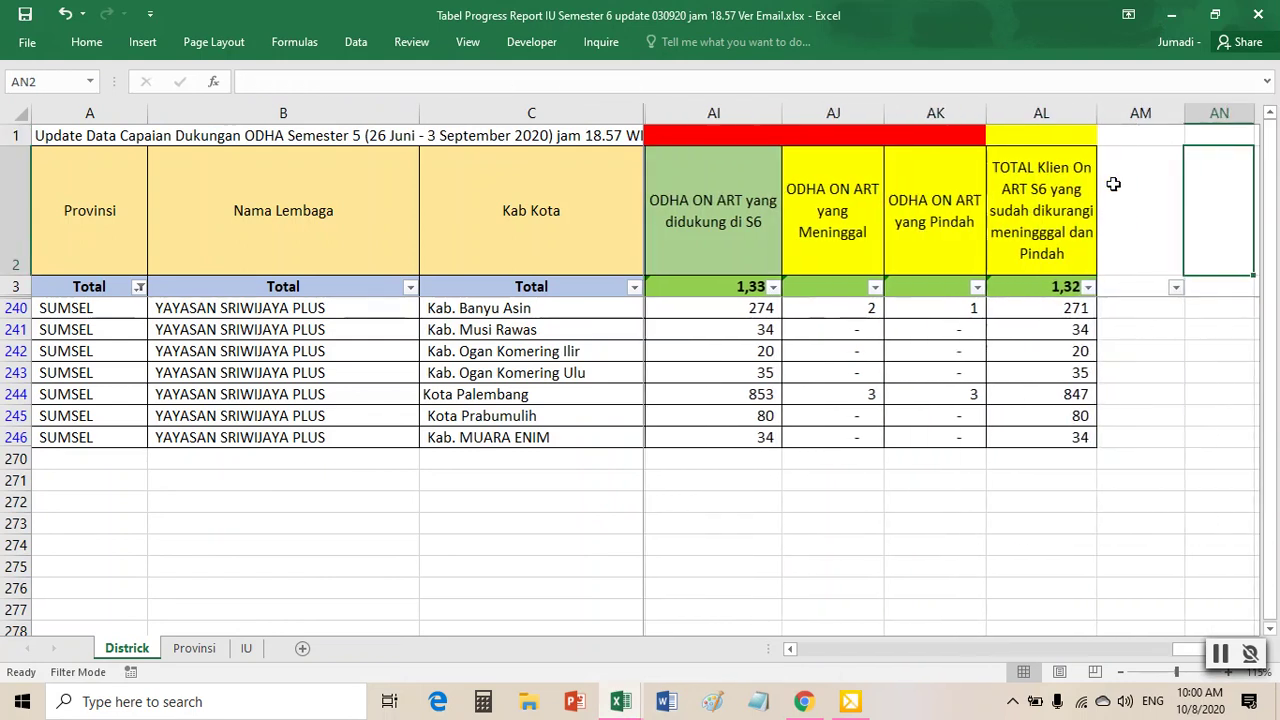
{"action": "left_click", "coordinate": [1038, 309]}
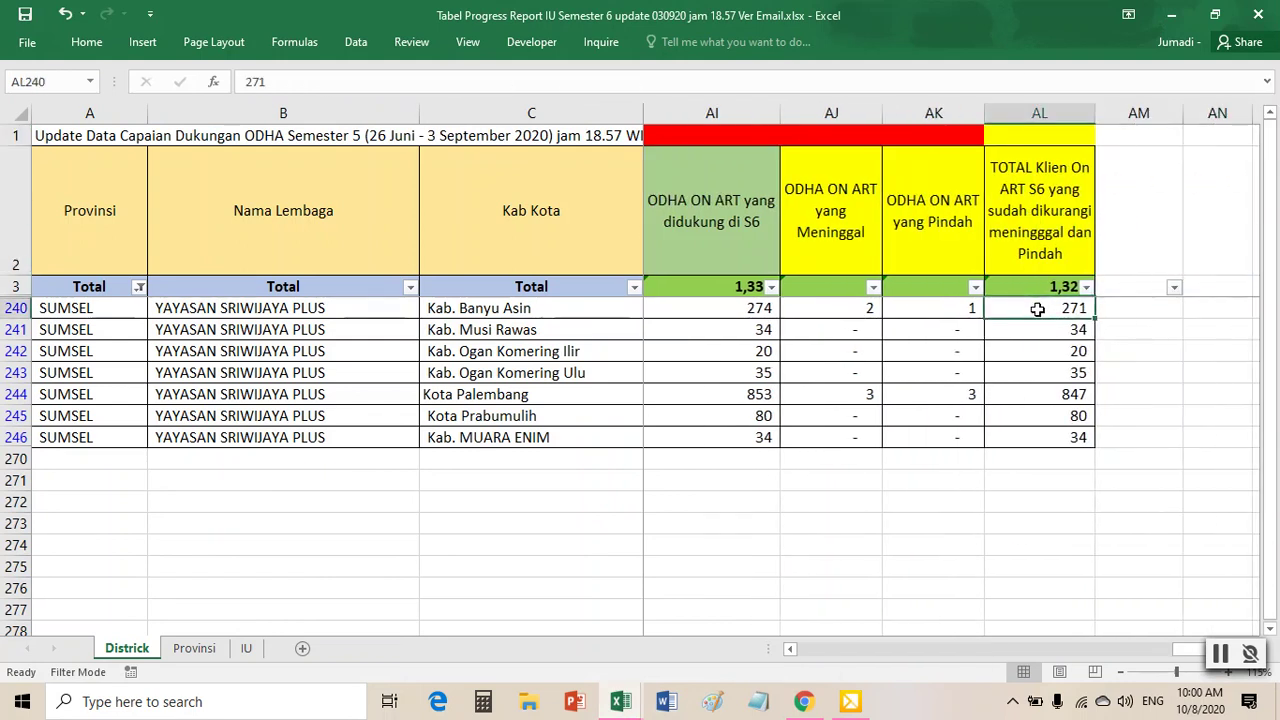
{"action": "left_click", "coordinate": [732, 312]}
{"action": "left_click", "coordinate": [828, 315]}
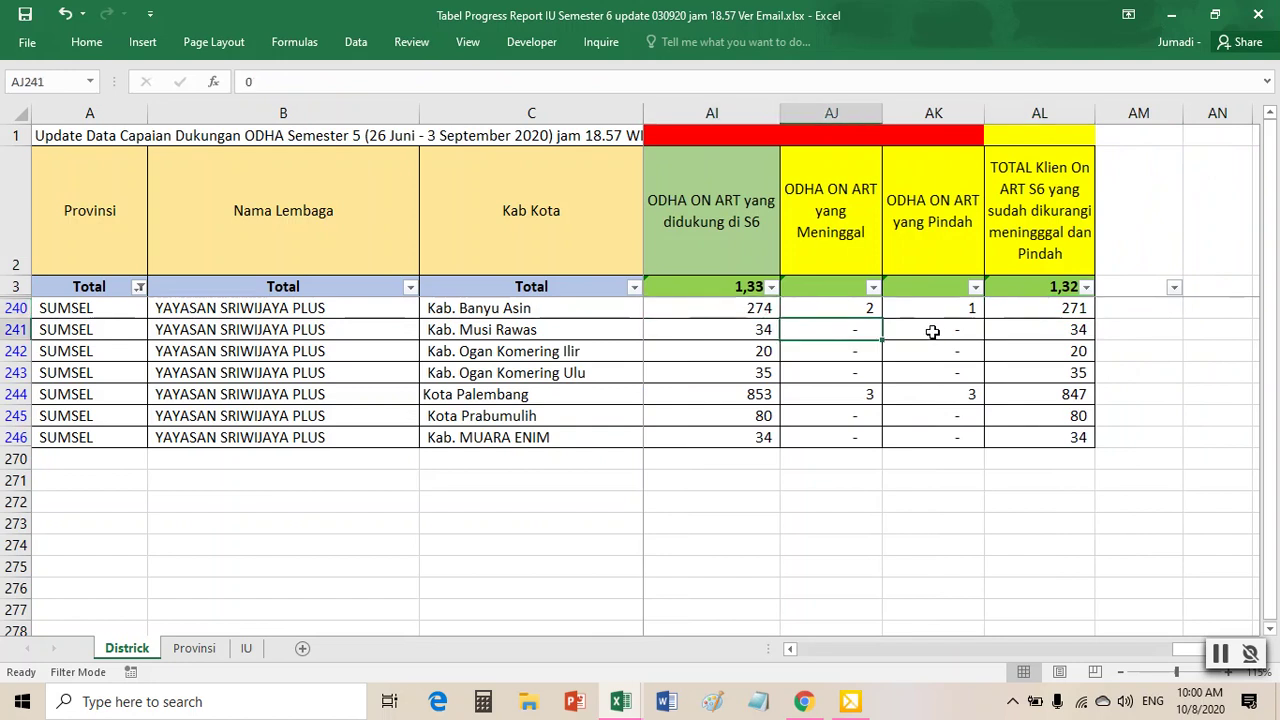
{"action": "left_click", "coordinate": [962, 308]}
{"action": "left_click", "coordinate": [1065, 312]}
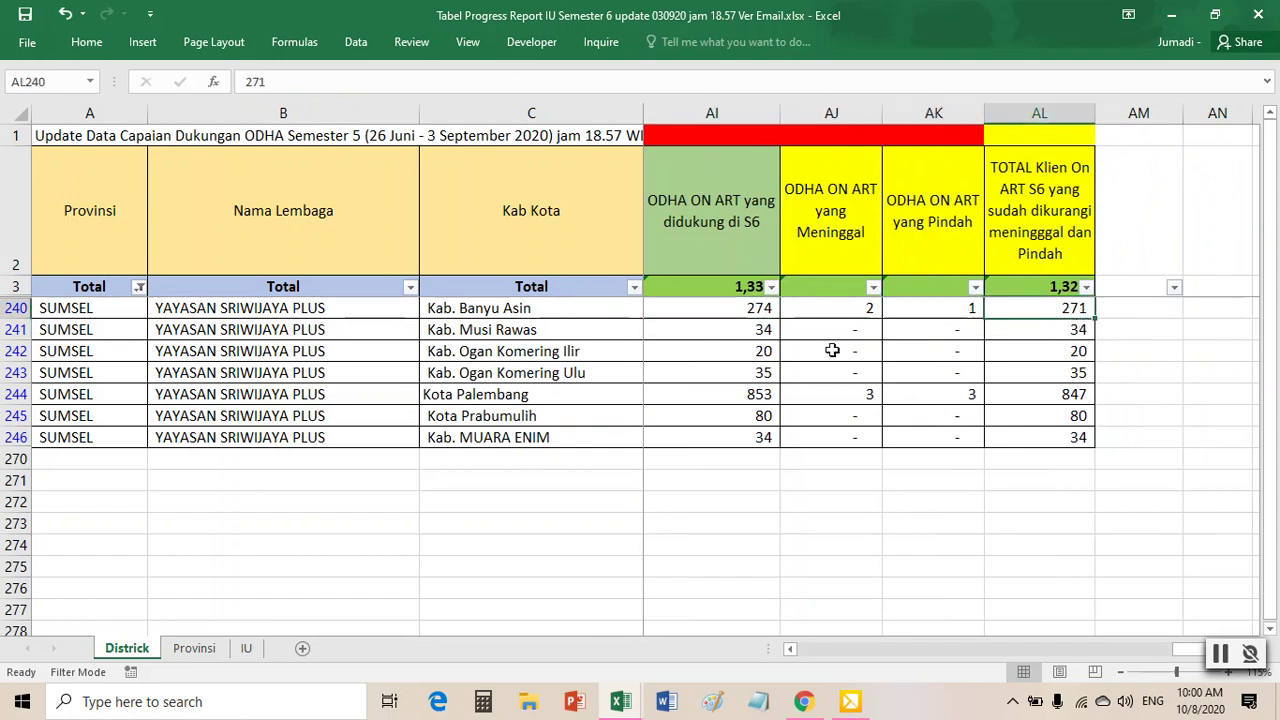
- Fill header cell AL1 red as well
{"action": "left_click", "coordinate": [1042, 139]}
{"action": "right_click", "coordinate": [1047, 145]}
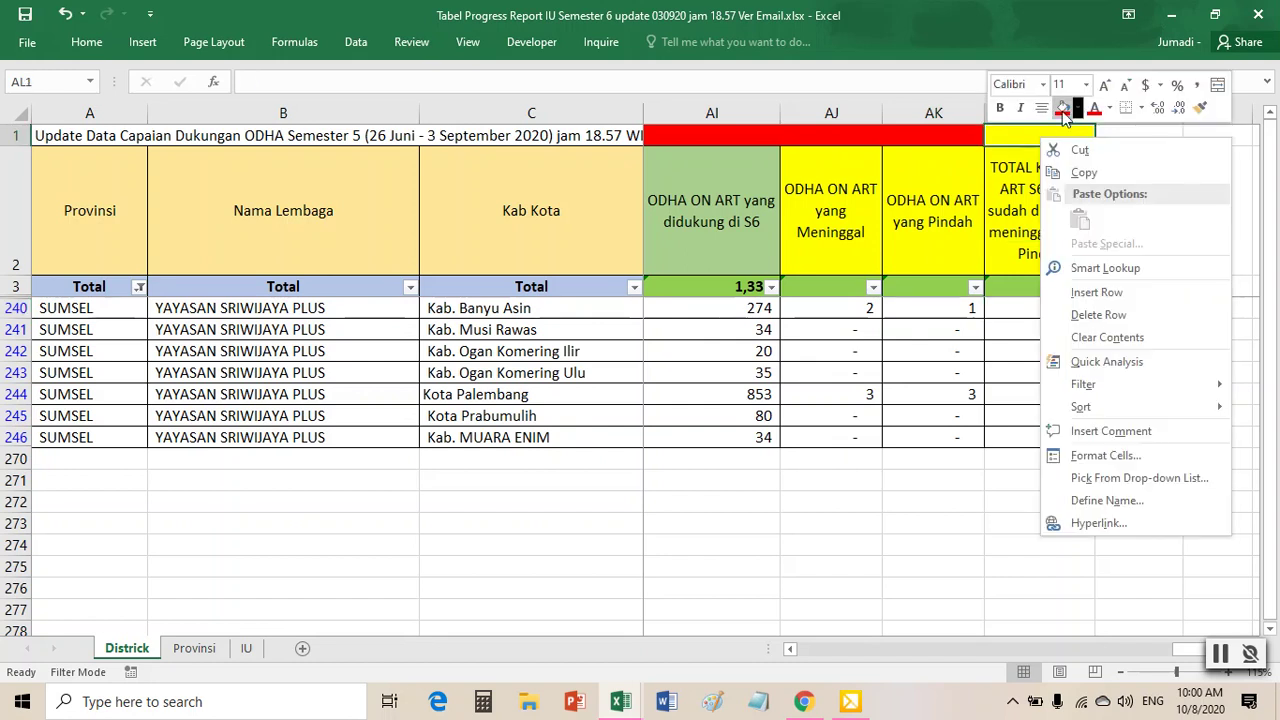
{"action": "left_click", "coordinate": [1062, 108]}
{"action": "left_click", "coordinate": [1010, 236]}
{"action": "key", "text": "Left"}
{"action": "key", "text": "Left"}
{"action": "key", "text": "Left"}
{"action": "key", "text": "Left"}
{"action": "key", "text": "Left"}
{"action": "key", "text": "Left"}
{"action": "key", "text": "Left"}
{"action": "key", "text": "Left"}
{"action": "key", "text": "Left"}
{"action": "key", "text": "Left"}
{"action": "key", "text": "Left"}
{"action": "key", "text": "Left"}
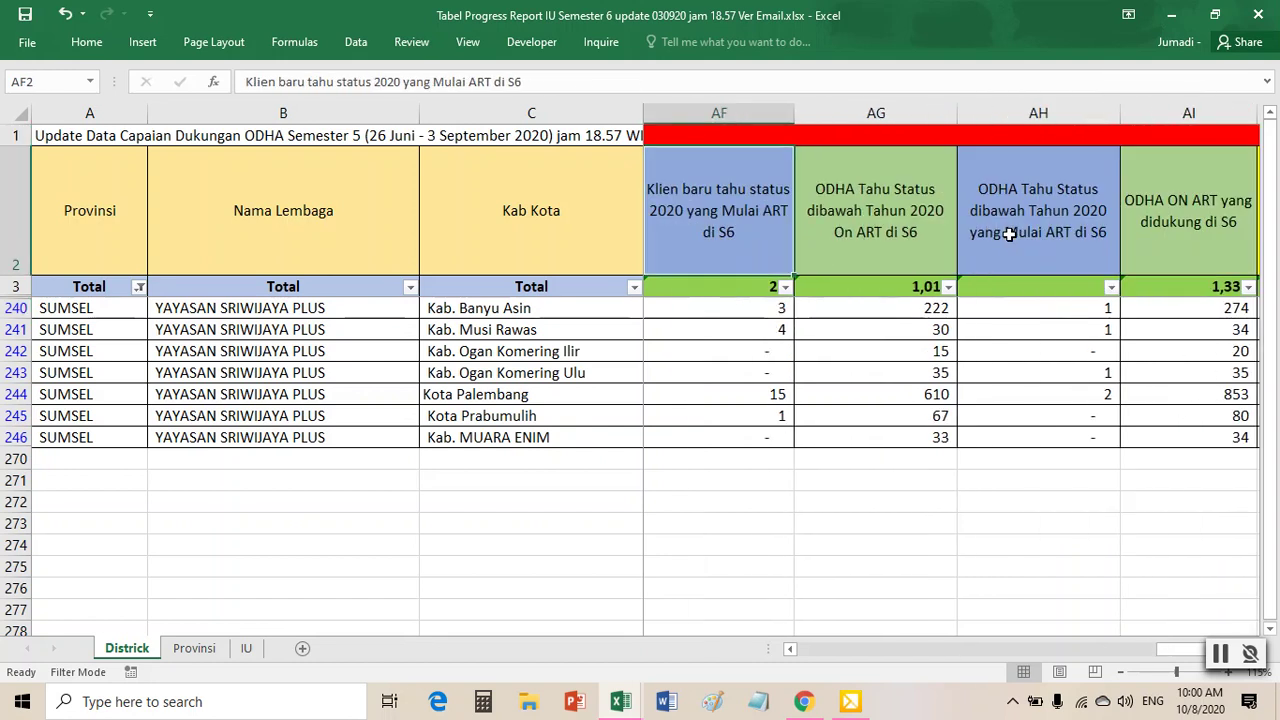
{"action": "key", "text": "Left"}
{"action": "key", "text": "Left"}
{"action": "key", "text": "Left"}
{"action": "key", "text": "Left"}
{"action": "key", "text": "Left"}
{"action": "key", "text": "Left"}
{"action": "key", "text": "Left"}
{"action": "key", "text": "Left"}
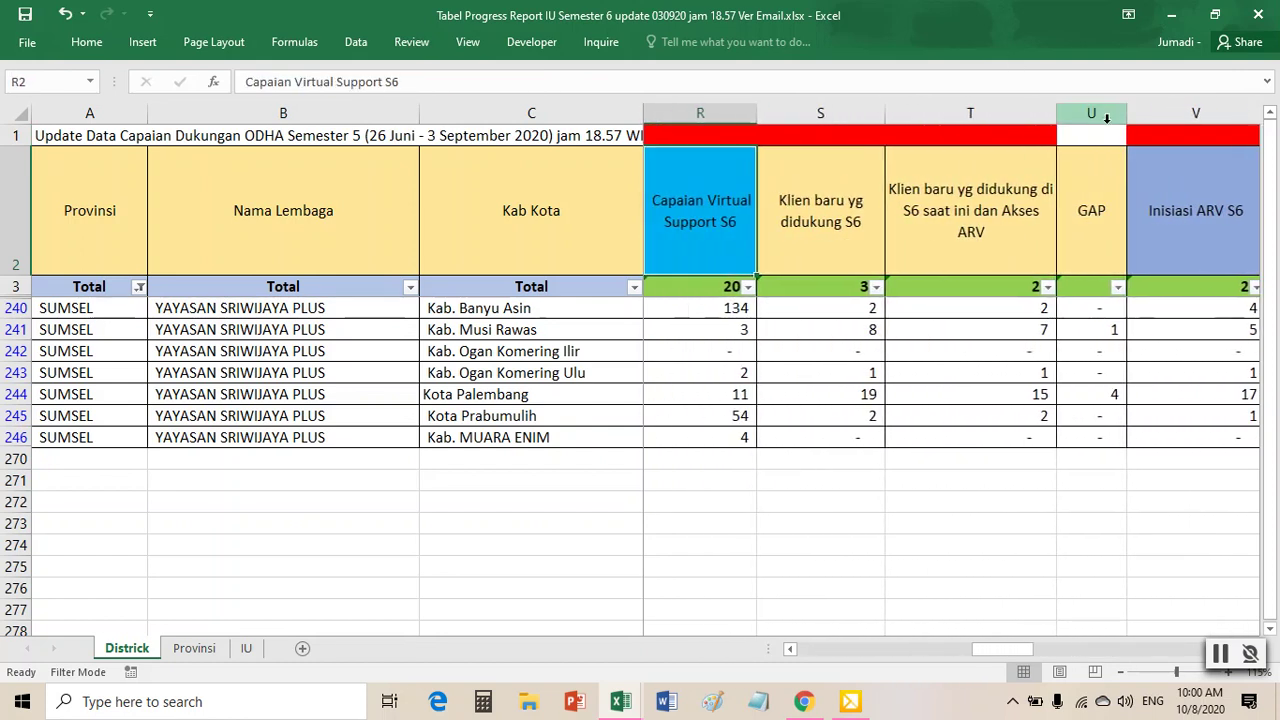
- After checking S240 and T240, fill header cell U1 above GAP red
{"action": "left_click", "coordinate": [866, 310]}
{"action": "left_click", "coordinate": [930, 307]}
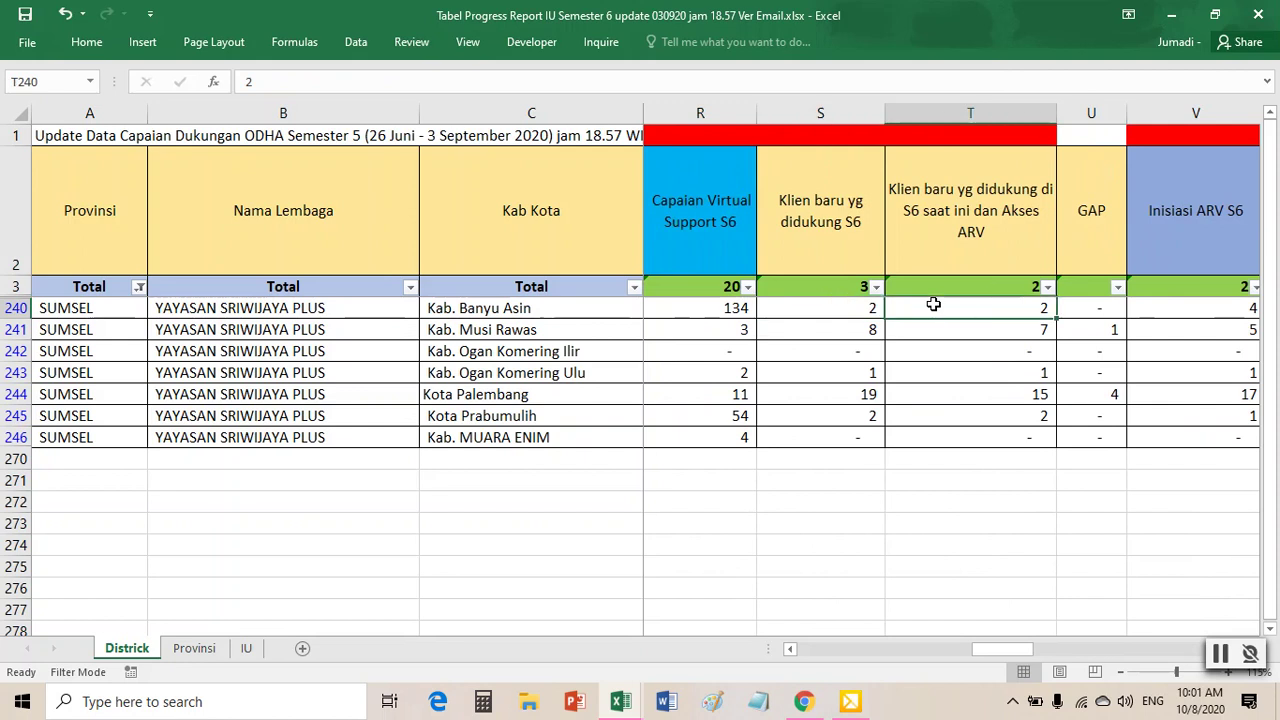
{"action": "left_click", "coordinate": [1090, 135]}
{"action": "right_click", "coordinate": [1090, 137]}
{"action": "left_click", "coordinate": [920, 112]}
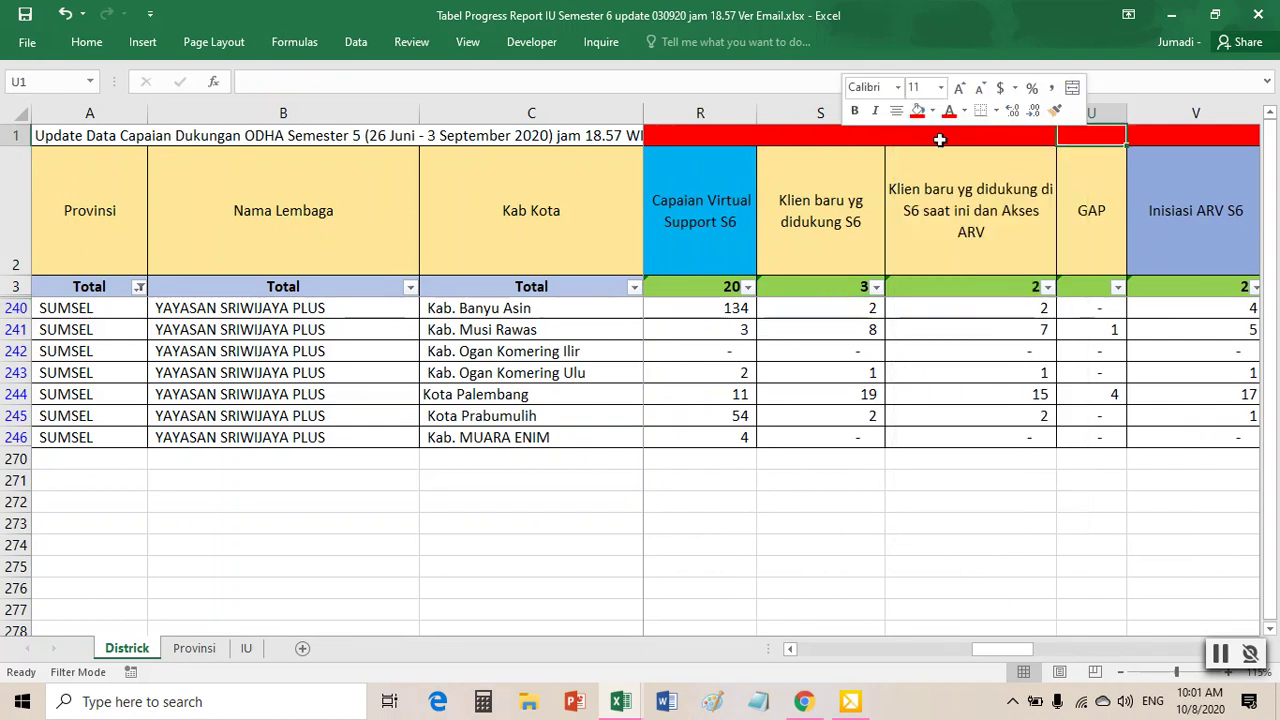
- Check the GAP and S/T values in rows 241 and 242
{"action": "left_click", "coordinate": [1093, 331]}
{"action": "left_click", "coordinate": [868, 328]}
{"action": "left_click", "coordinate": [1028, 332]}
{"action": "left_click", "coordinate": [1091, 343]}
{"action": "key", "text": "Left"}
{"action": "key", "text": "Left"}
{"action": "key", "text": "Left"}
{"action": "key", "text": "Left"}
{"action": "key", "text": "Left"}
{"action": "key", "text": "Left"}
{"action": "key", "text": "Left"}
{"action": "key", "text": "Left"}
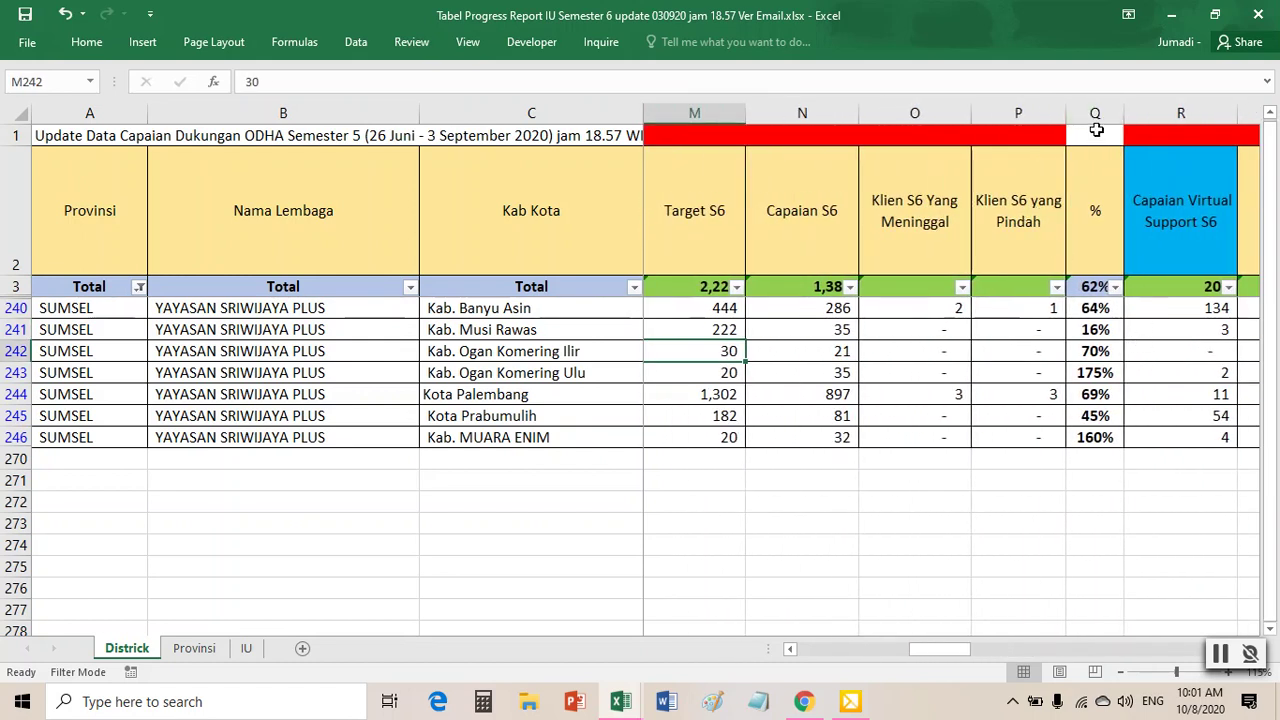
- Leave Q1 unfilled and check the 64% in Q240 against the 444 target and 286 achieved
{"action": "left_click", "coordinate": [1096, 130]}
{"action": "right_click", "coordinate": [1096, 130]}
{"action": "key", "text": "Escape"}
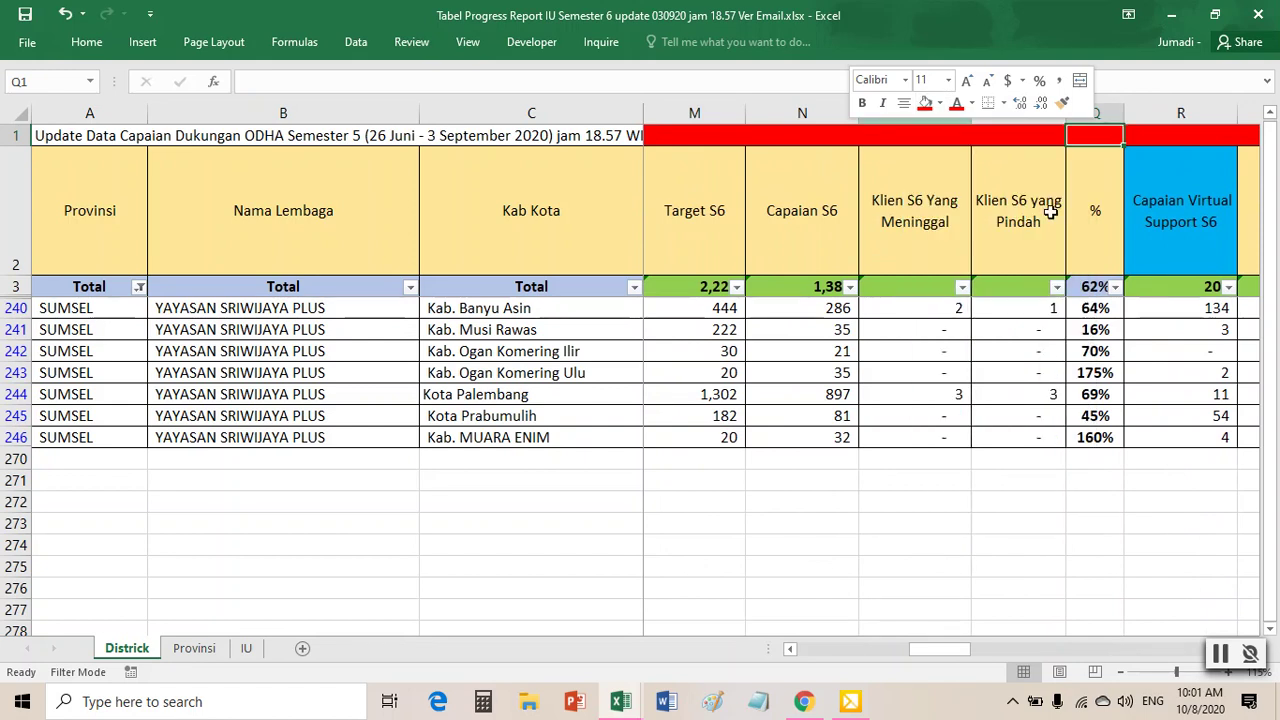
{"action": "left_click", "coordinate": [1110, 308]}
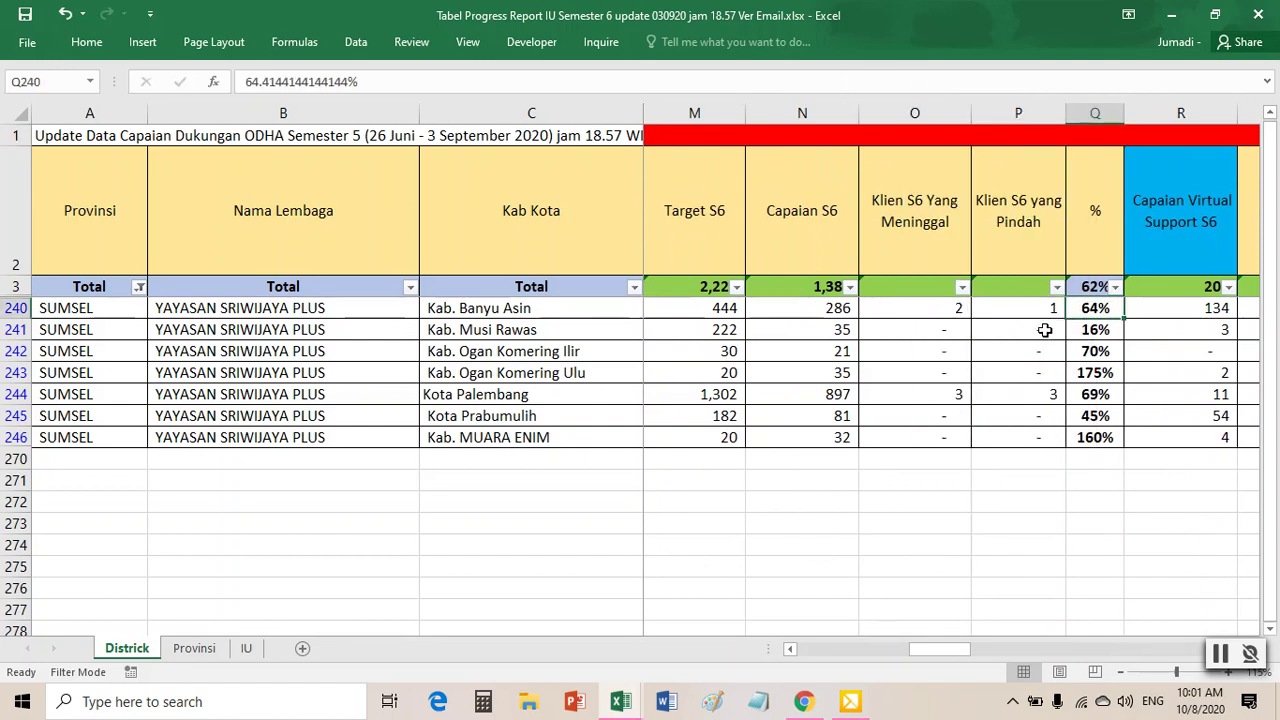
{"action": "left_click", "coordinate": [915, 218]}
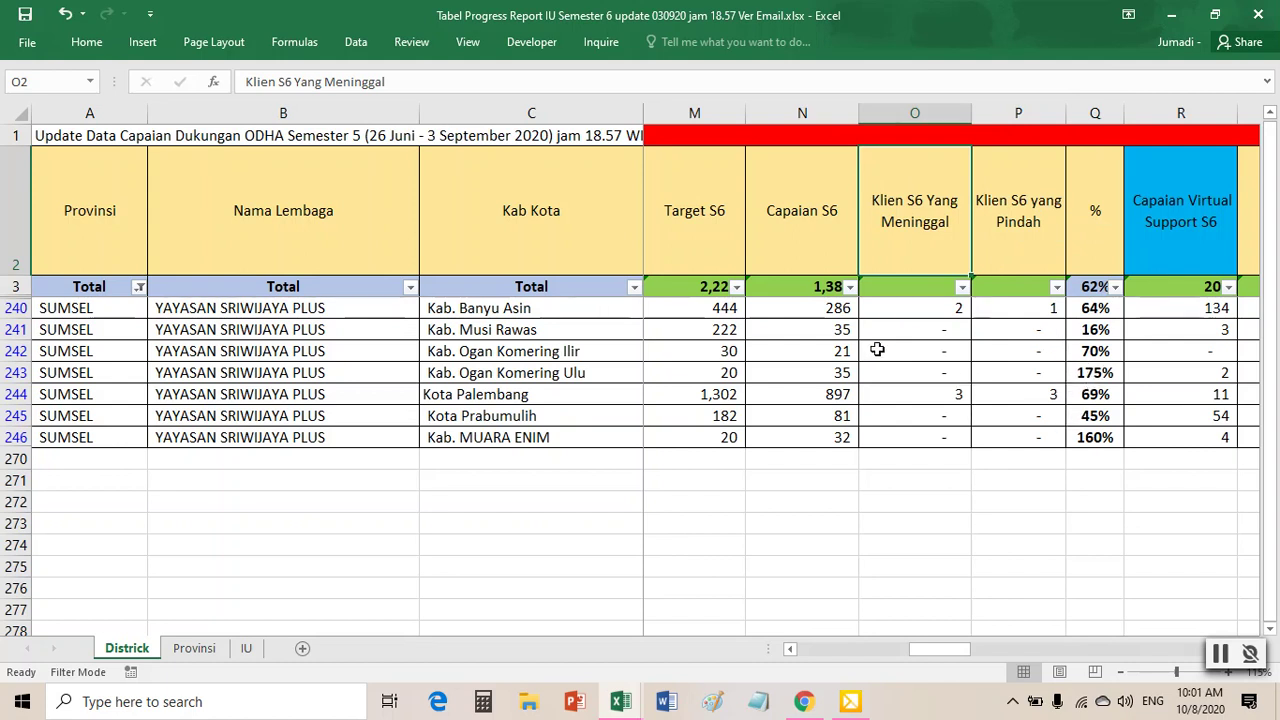
{"action": "left_click", "coordinate": [1095, 310]}
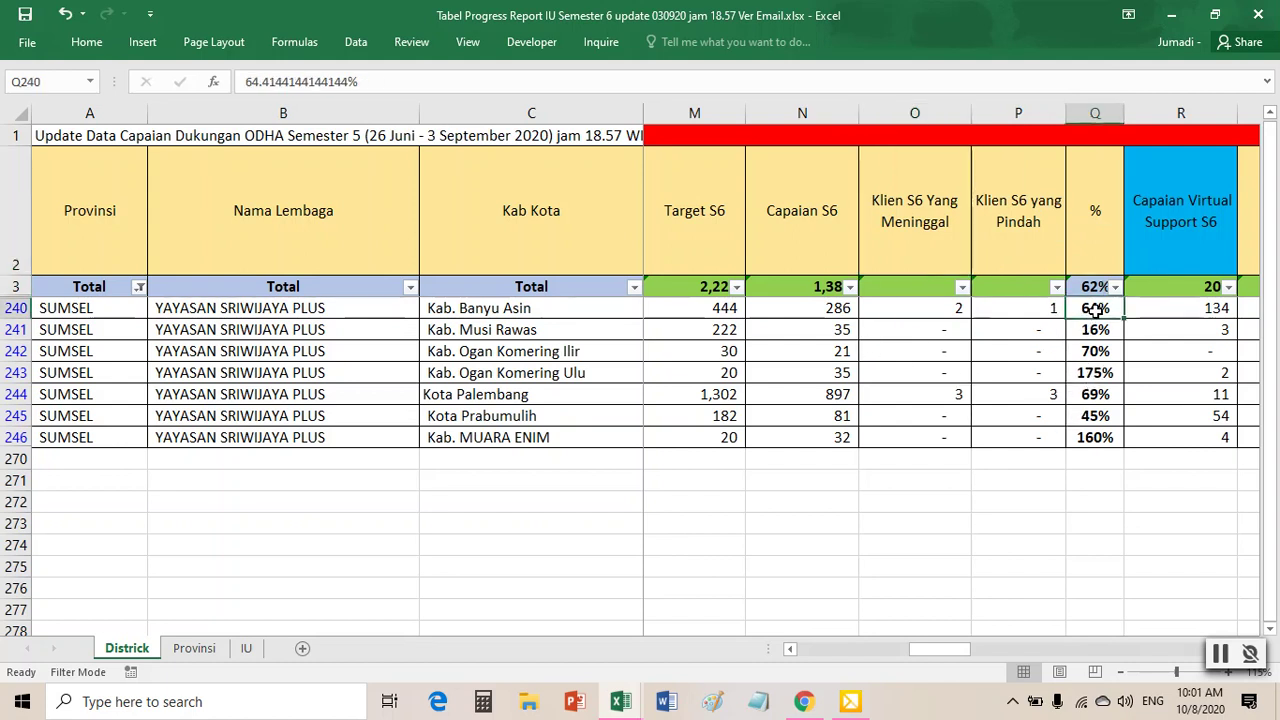
{"action": "left_click", "coordinate": [840, 310]}
{"action": "left_click", "coordinate": [721, 308]}
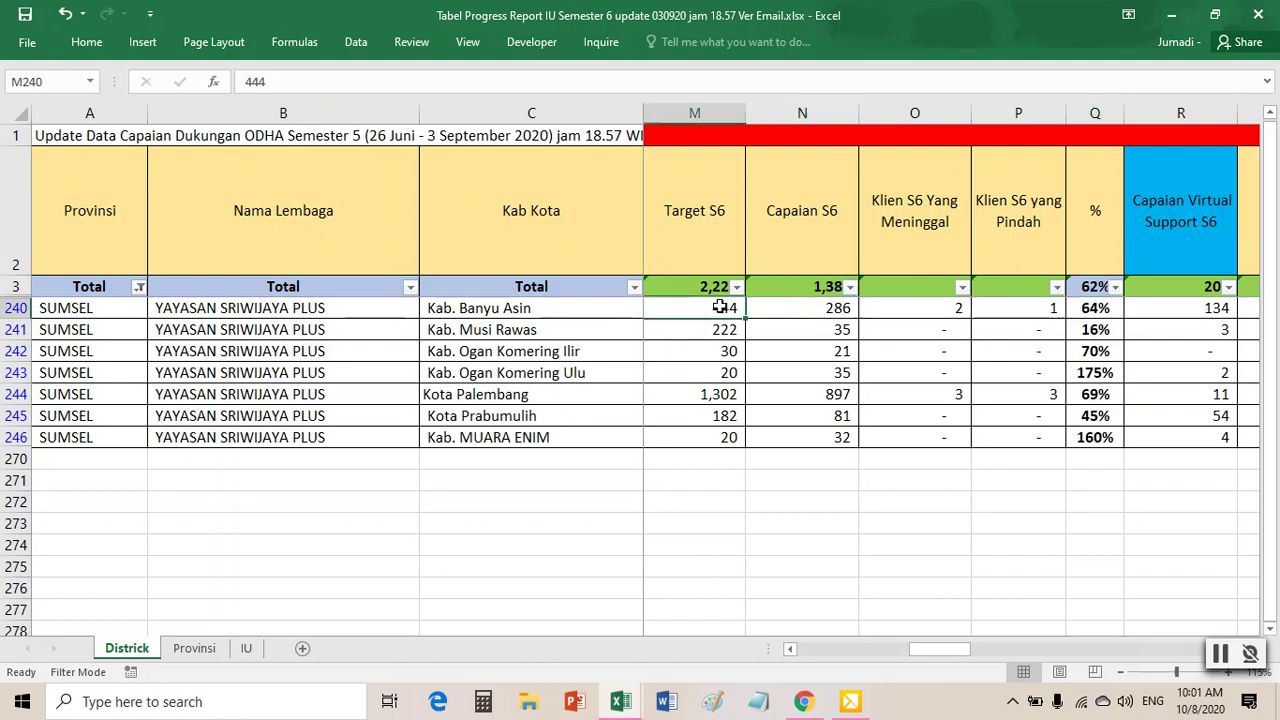
- Fill cell L1 above the % column red, then return to the start of row 1
{"action": "key", "text": "Left"}
{"action": "key", "text": "Left"}
{"action": "key", "text": "Left"}
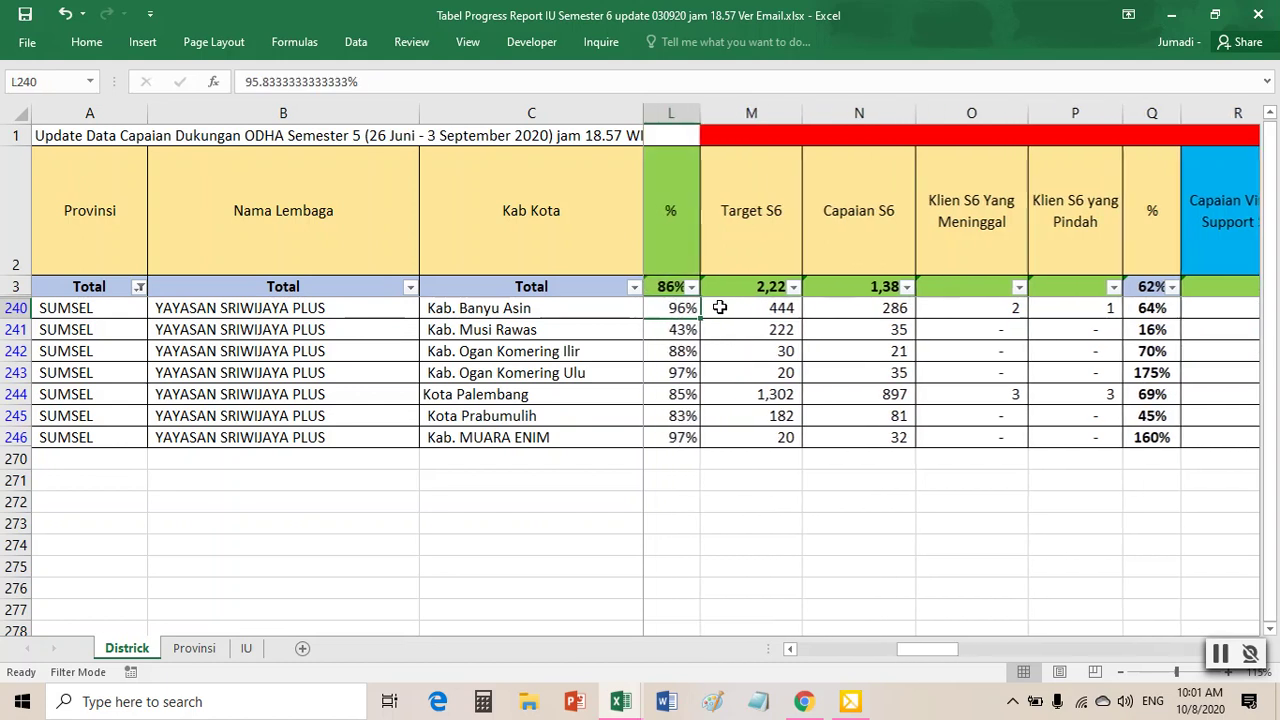
{"action": "key", "text": "Left"}
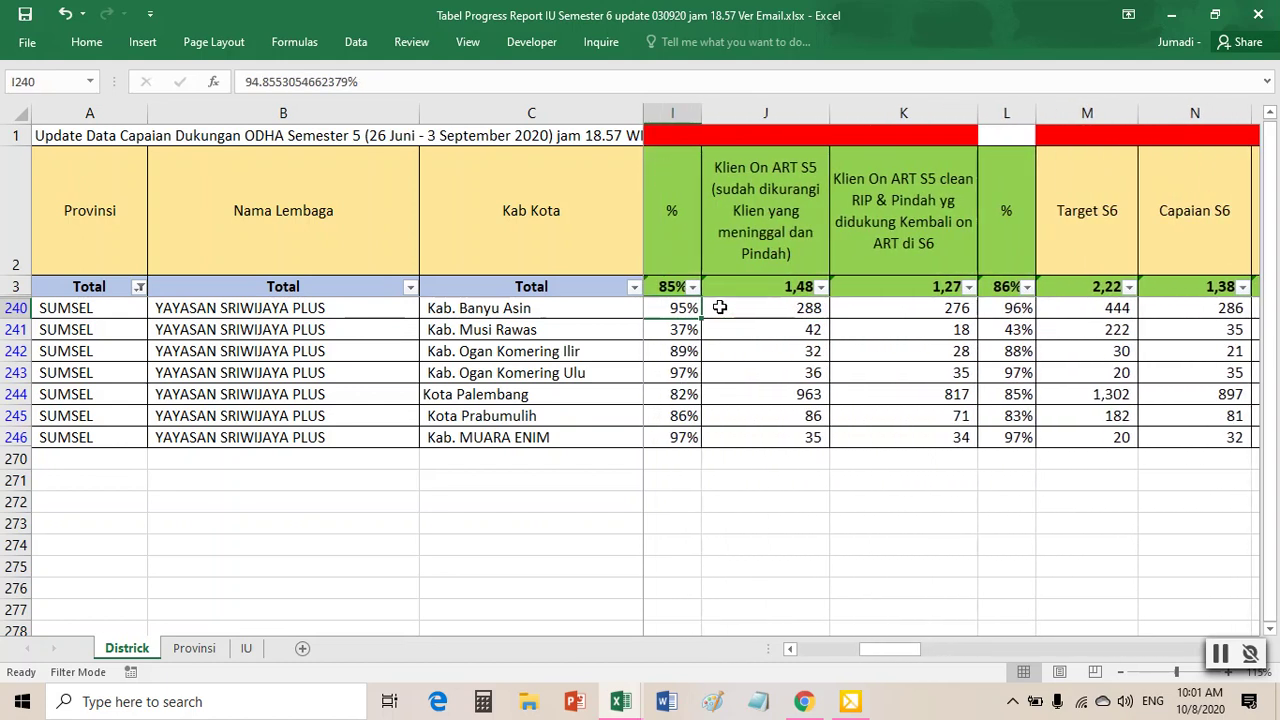
{"action": "right_click", "coordinate": [995, 141]}
{"action": "left_click", "coordinate": [1072, 116]}
{"action": "key", "text": "Left"}
{"action": "key", "text": "Home"}
{"action": "key", "text": "Right"}
{"action": "key", "text": "Right"}
{"action": "key", "text": "Right"}
{"action": "key", "text": "Right"}
{"action": "key", "text": "Right"}
{"action": "key", "text": "Right"}
{"action": "key", "text": "Right"}
{"action": "key", "text": "Right"}
{"action": "key", "text": "Right"}
{"action": "key", "text": "Right"}
{"action": "key", "text": "Right"}
{"action": "key", "text": "Right"}
{"action": "key", "text": "Right"}
{"action": "key", "text": "Right"}
{"action": "key", "text": "Right"}
{"action": "key", "text": "Right"}
{"action": "key", "text": "Right"}
{"action": "key", "text": "Right"}
{"action": "key", "text": "Right"}
{"action": "key", "text": "Right"}
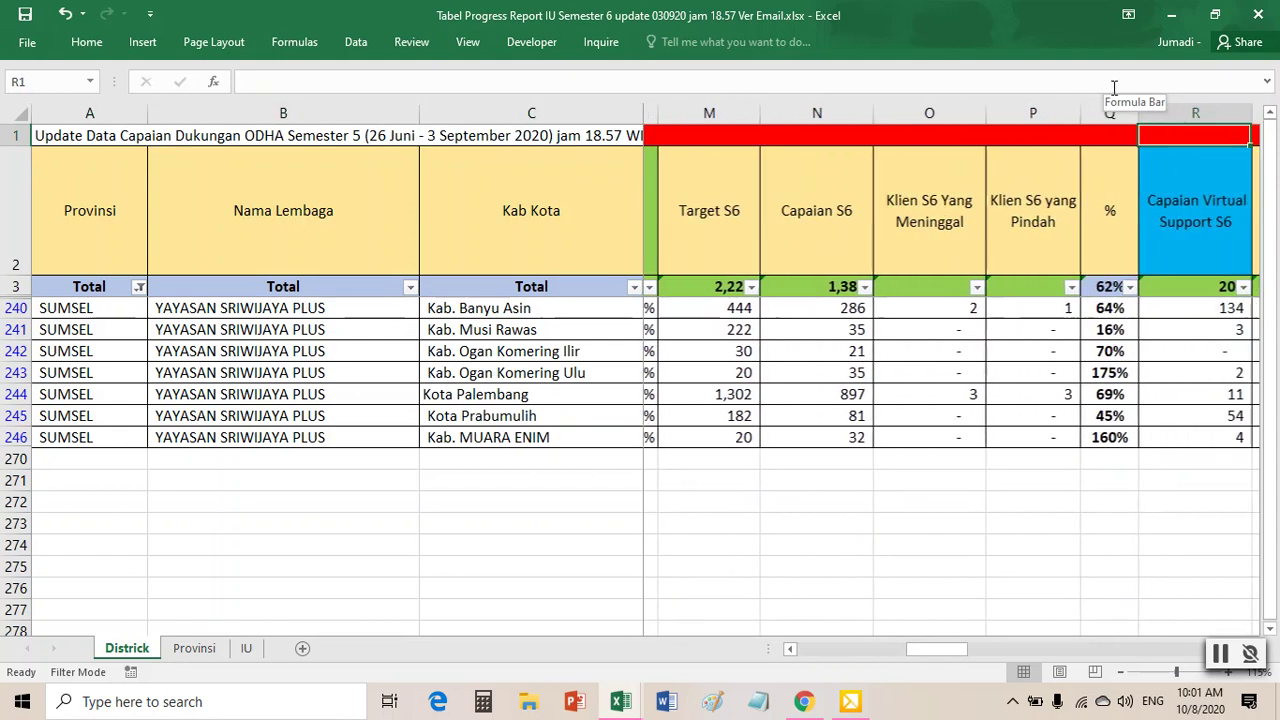
{"action": "key", "text": "Right"}
{"action": "key", "text": "Right"}
{"action": "key", "text": "Right"}
{"action": "key", "text": "Right"}
{"action": "key", "text": "Right"}
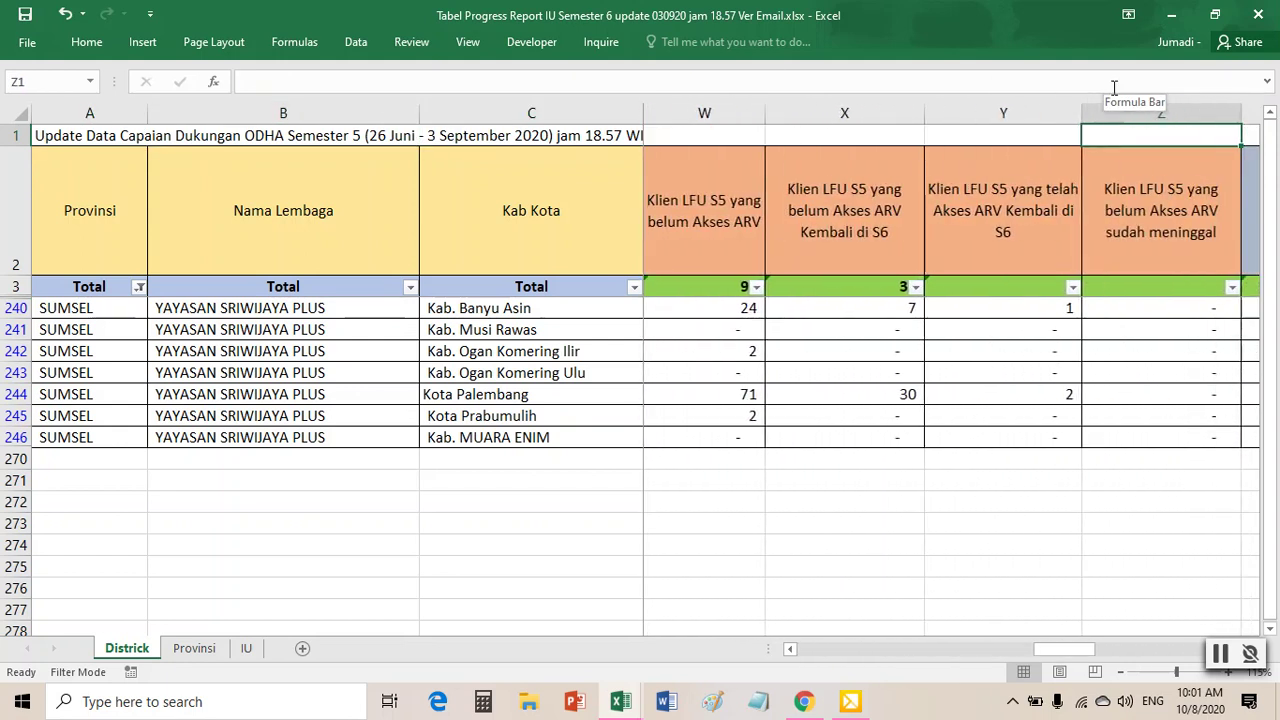
{"action": "key", "text": "Right"}
{"action": "key", "text": "Right"}
{"action": "key", "text": "Right"}
{"action": "key", "text": "Right"}
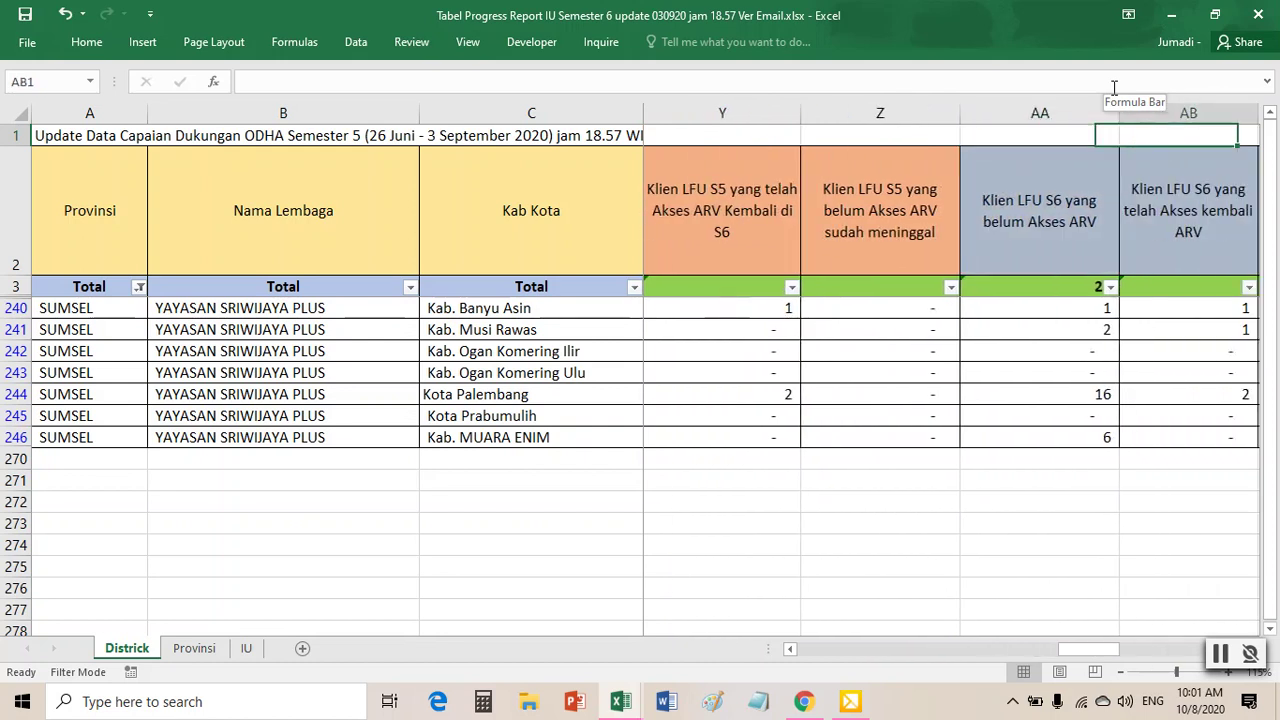
{"action": "key", "text": "Right"}
{"action": "key", "text": "Right"}
{"action": "key", "text": "Right"}
{"action": "key", "text": "Right"}
{"action": "key", "text": "Right"}
{"action": "key", "text": "Right"}
{"action": "key", "text": "Right"}
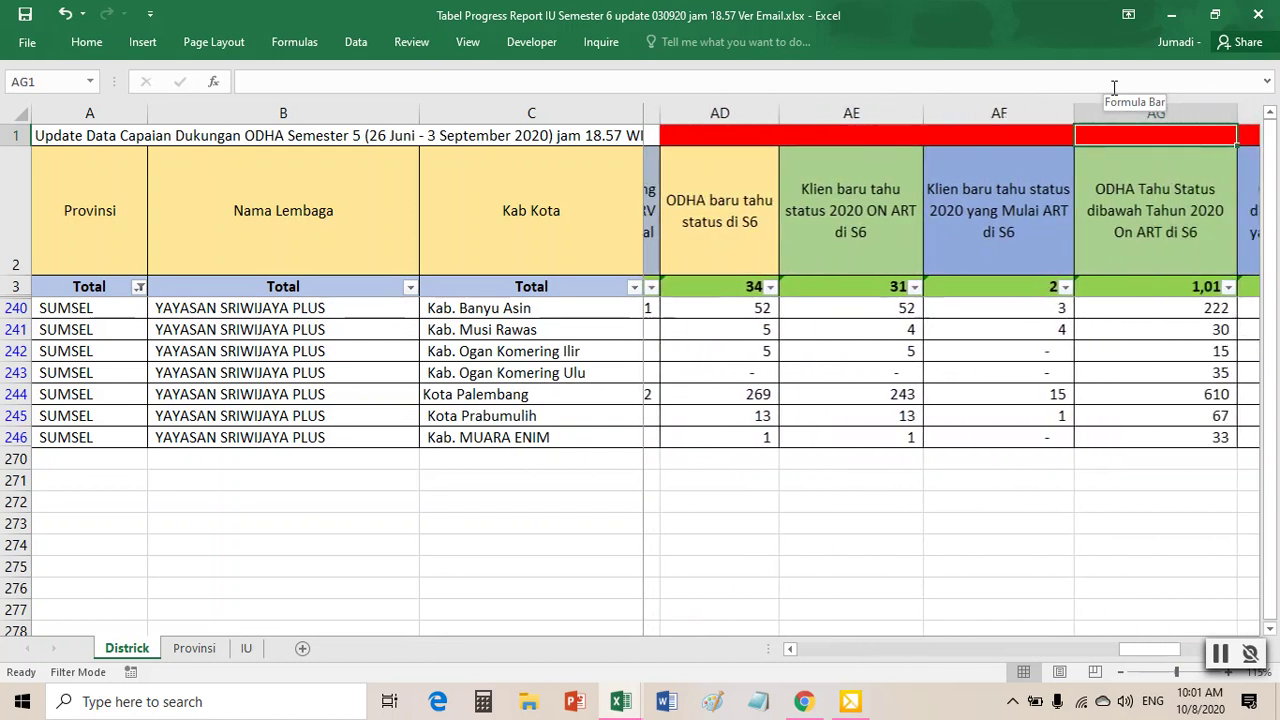
{"action": "key", "text": "Left"}
{"action": "key", "text": "Left"}
{"action": "key", "text": "Left"}
{"action": "key", "text": "Left"}
{"action": "key", "text": "Left"}
{"action": "key", "text": "Left"}
{"action": "key", "text": "Left"}
{"action": "key", "text": "Left"}
{"action": "key", "text": "Left"}
{"action": "key", "text": "Left"}
{"action": "key", "text": "Left"}
{"action": "key", "text": "Left"}
{"action": "key", "text": "Left"}
{"action": "key", "text": "Left"}
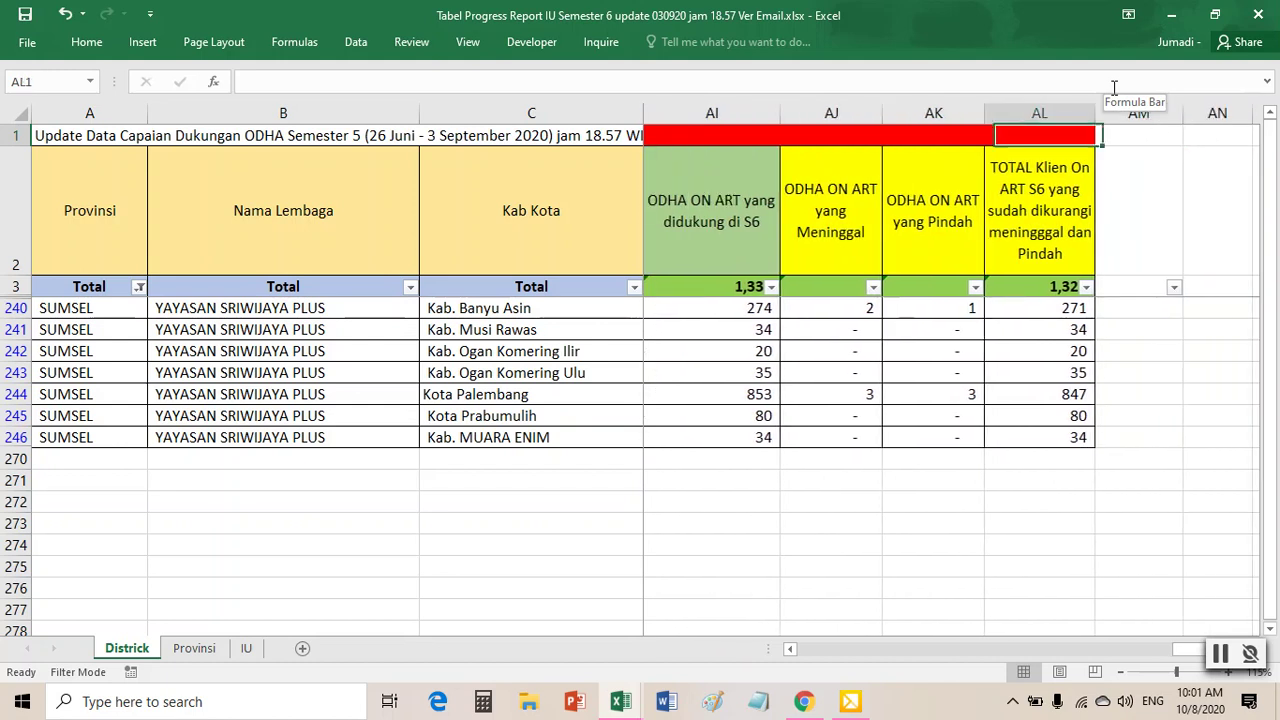
{"action": "key", "text": "Left"}
{"action": "key", "text": "Left"}
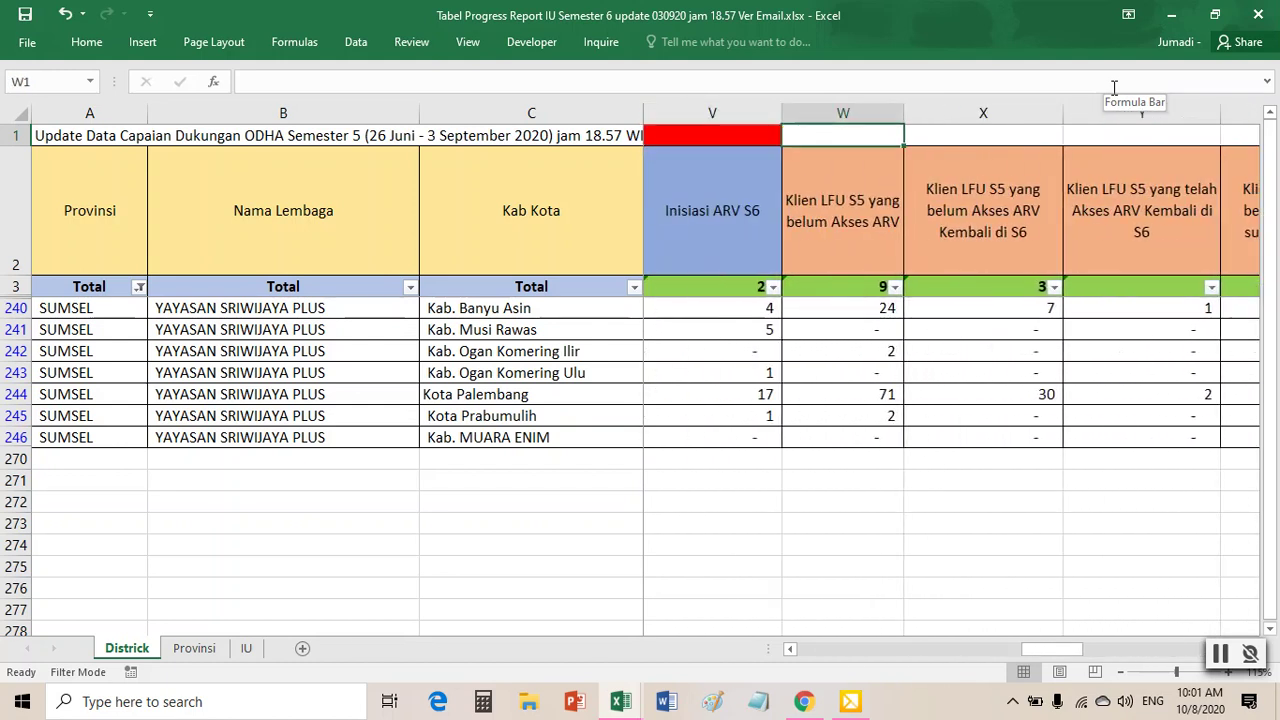
{"action": "key", "text": "Right"}
{"action": "key", "text": "Right"}
{"action": "key", "text": "Right"}
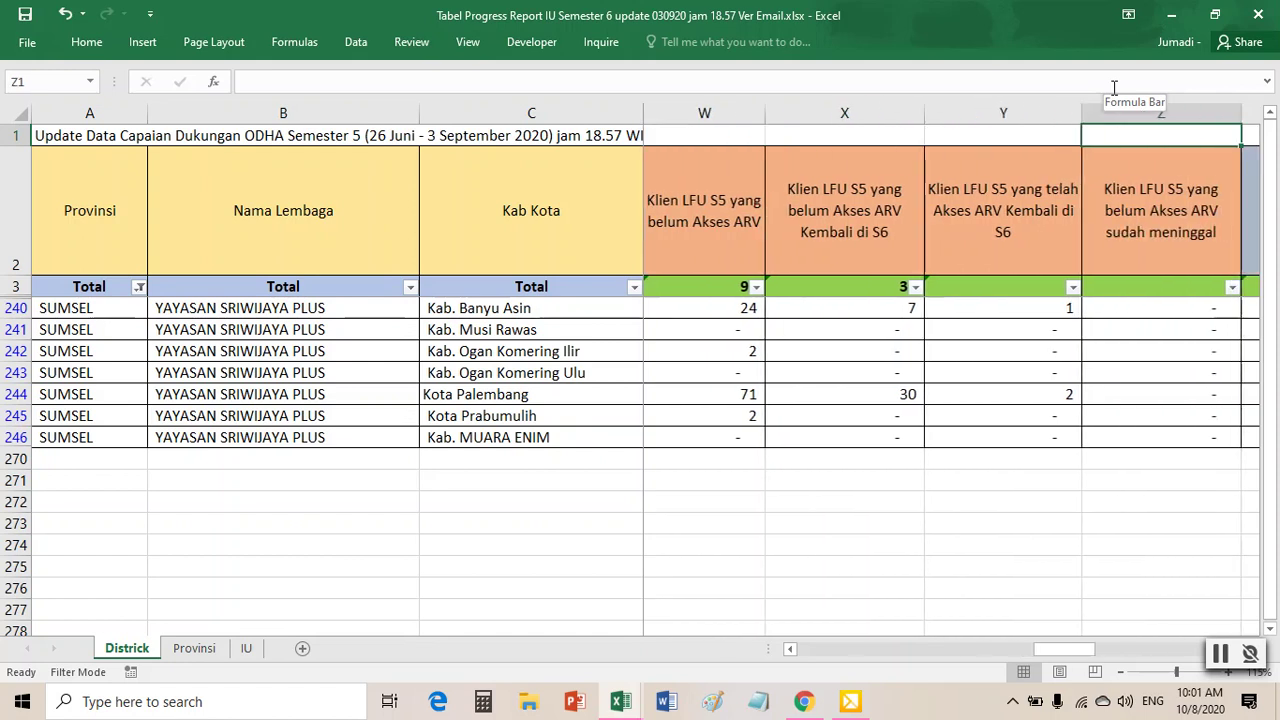
{"action": "key", "text": "Right"}
{"action": "key", "text": "Right"}
{"action": "key", "text": "Right"}
{"action": "key", "text": "Left"}
{"action": "key", "text": "Left"}
{"action": "key", "text": "Left"}
{"action": "key", "text": "Left"}
{"action": "key", "text": "Left"}
{"action": "key", "text": "Left"}
{"action": "key", "text": "Left"}
{"action": "key", "text": "Left"}
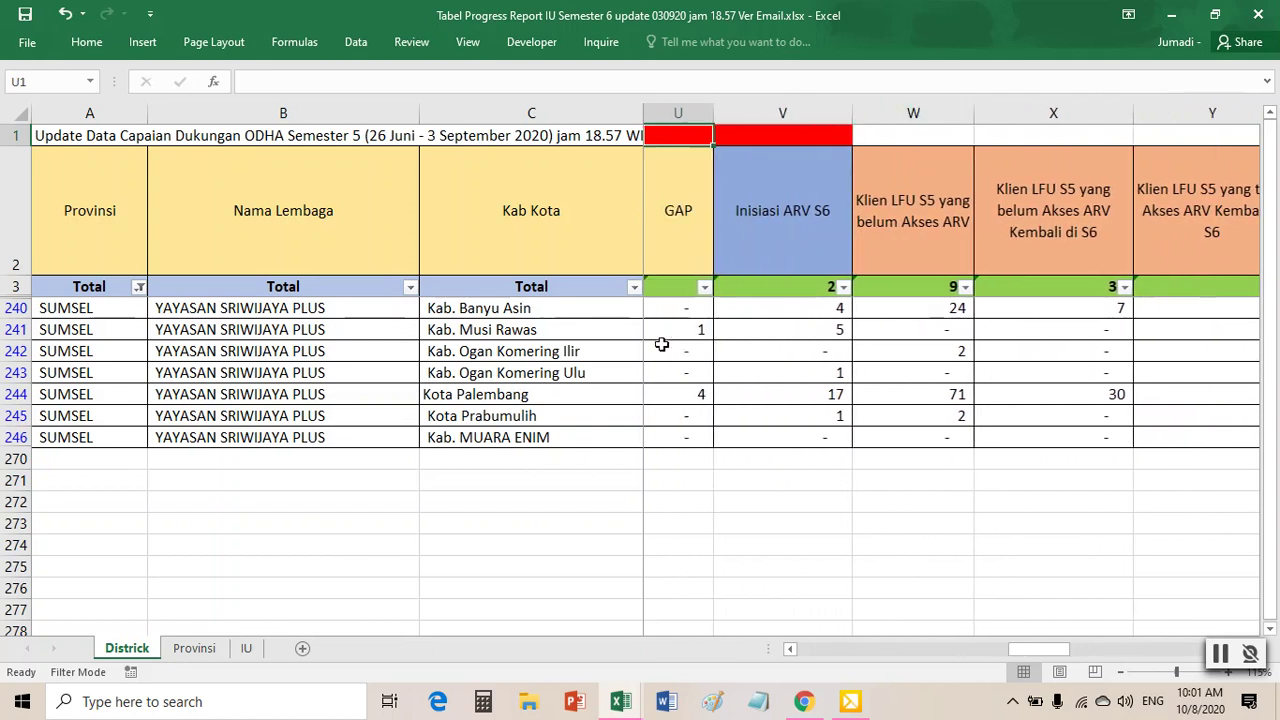
{"action": "left_click", "coordinate": [652, 347]}
{"action": "left_click", "coordinate": [731, 240]}
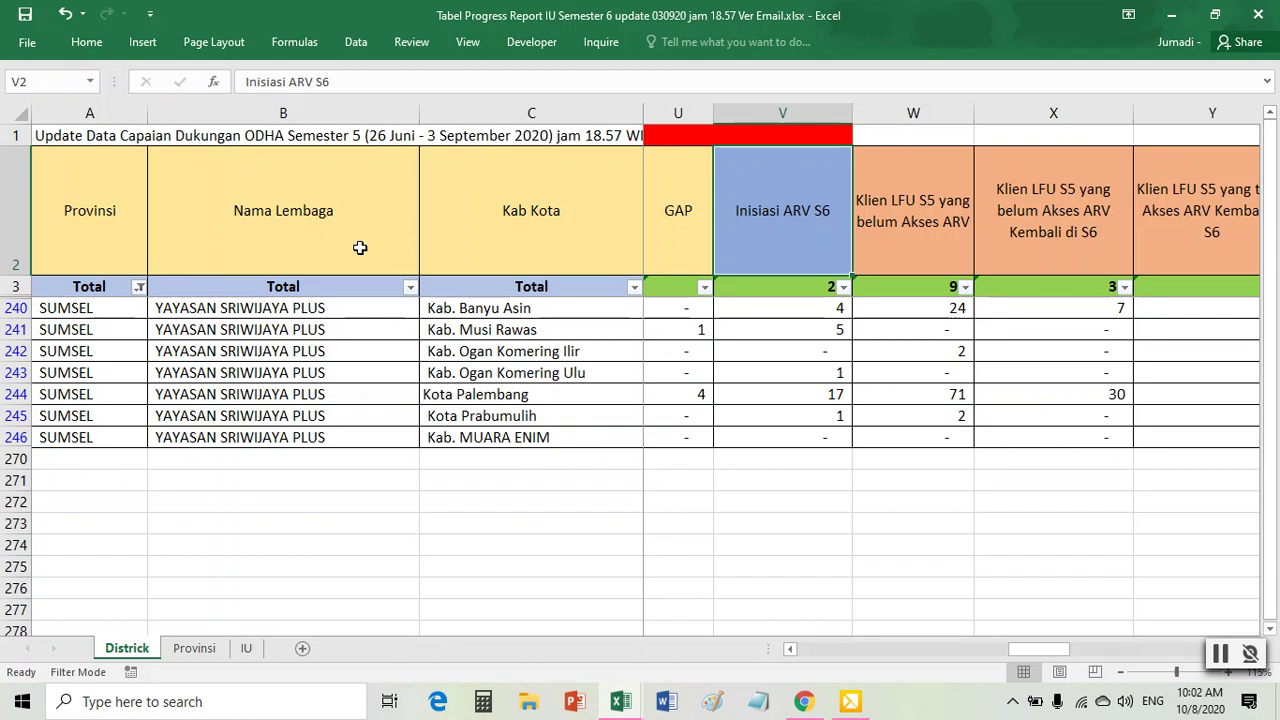
{"action": "key", "text": "ctrl+Left"}
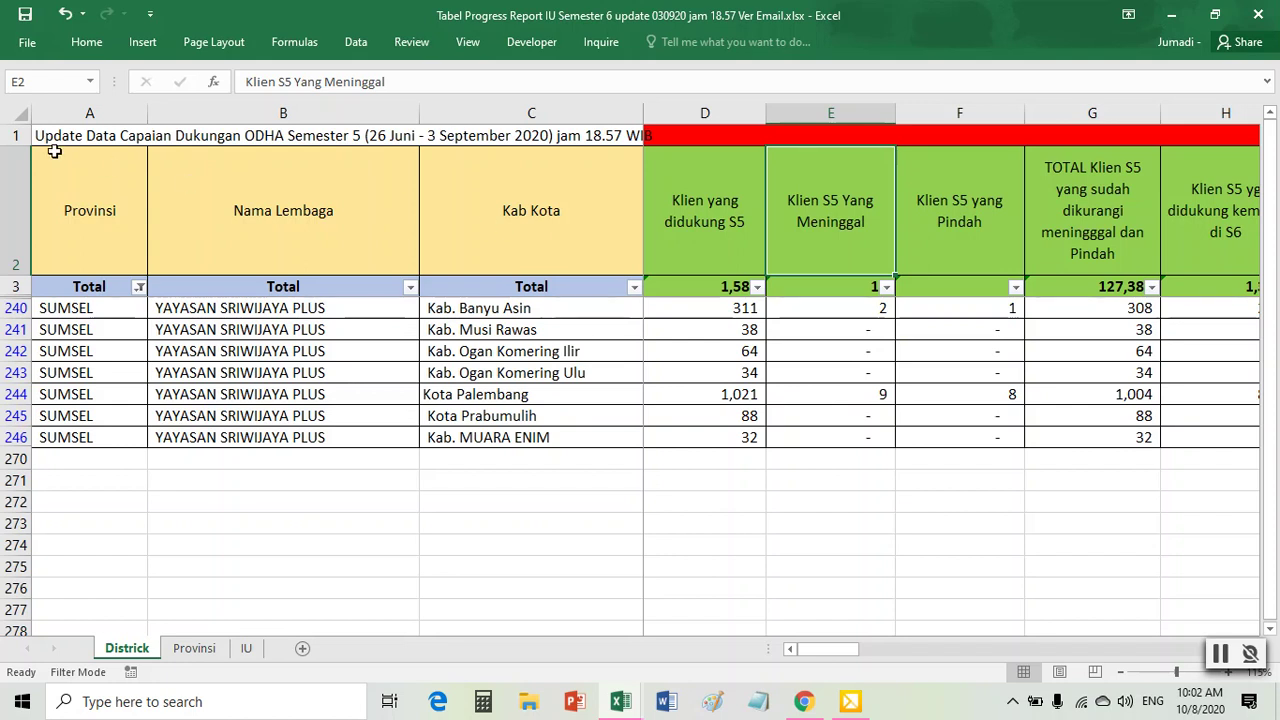
- Save the Tabel Progress Report workbook before going back to olah data sriplus
{"action": "left_click", "coordinate": [27, 25]}
{"action": "mouse_move", "coordinate": [636, 710]}
{"action": "mouse_move", "coordinate": [571, 617]}
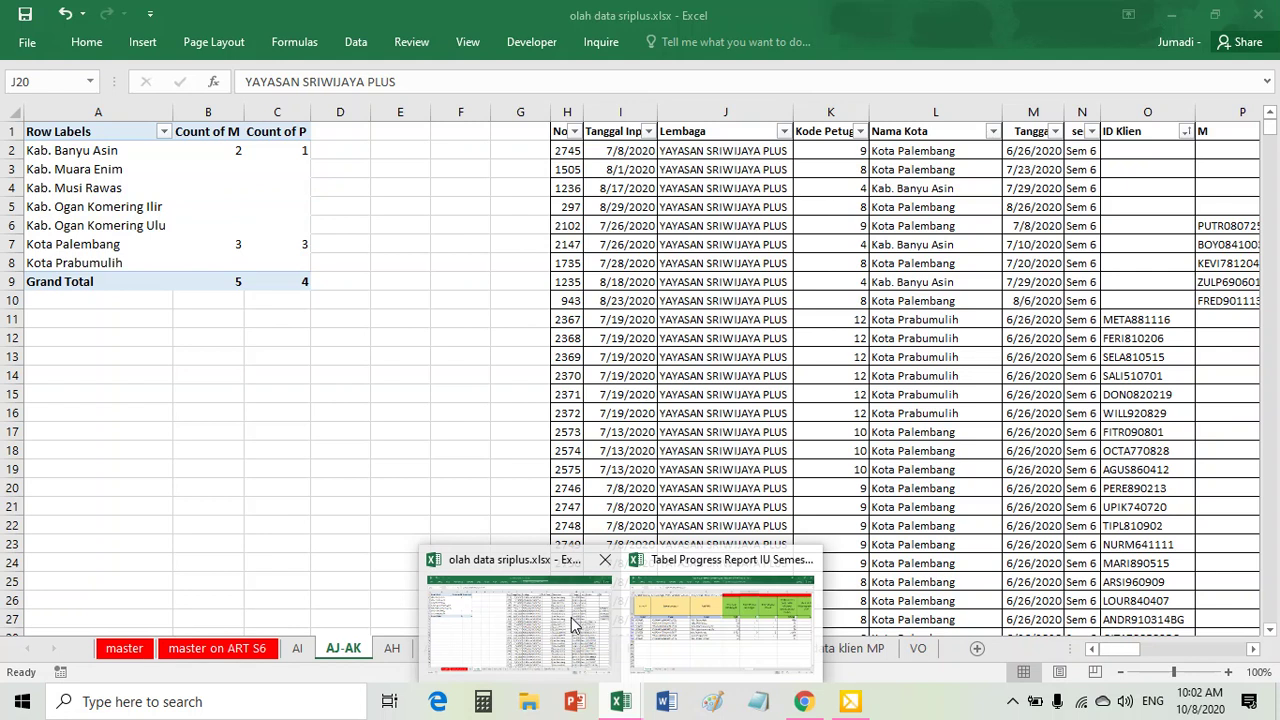
- In olah data sriplus, browse the AI, AJ-AK, AH, AG, AF and AE sheets
{"action": "left_click", "coordinate": [571, 617]}
{"action": "left_click", "coordinate": [750, 432]}
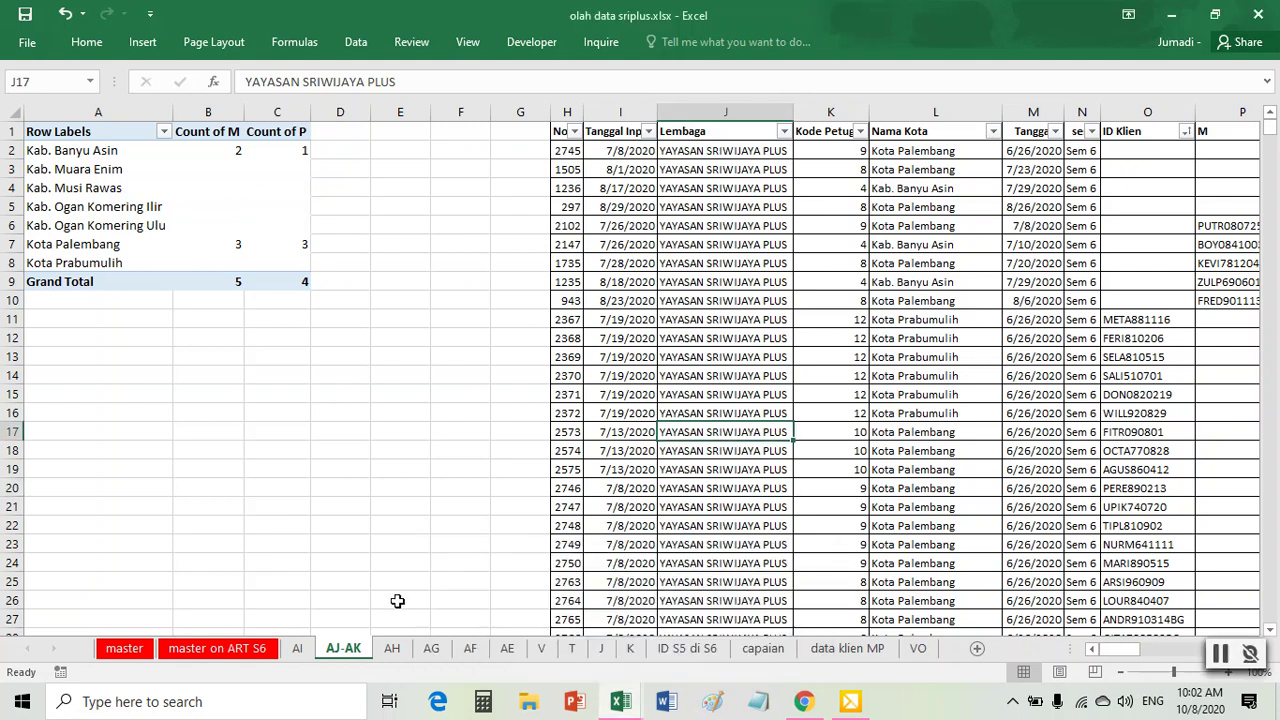
{"action": "left_click", "coordinate": [297, 648]}
{"action": "left_click", "coordinate": [343, 648]}
{"action": "left_click", "coordinate": [391, 648]}
{"action": "left_click", "coordinate": [431, 648]}
{"action": "left_click", "coordinate": [470, 648]}
{"action": "left_click", "coordinate": [507, 648]}
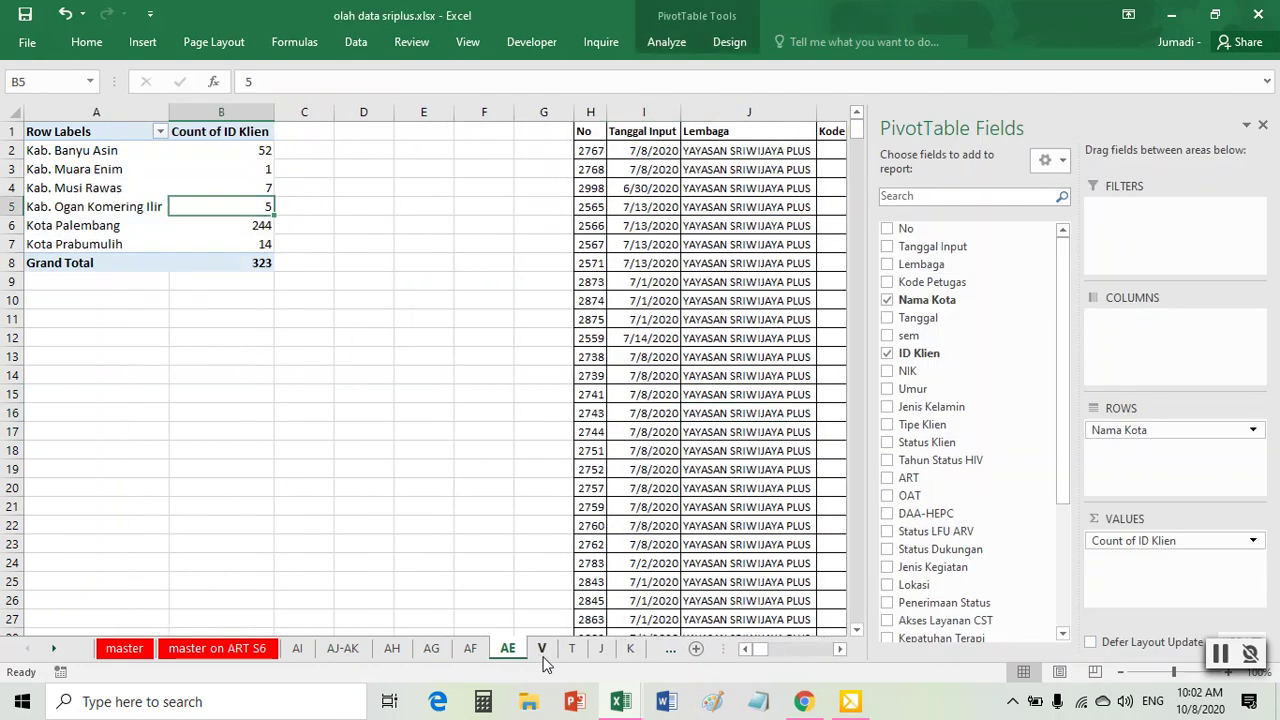
- Continue through the V, T, J, K and ID S5 di S6 sheets to capaian
{"action": "left_click", "coordinate": [541, 648]}
{"action": "left_click", "coordinate": [571, 648]}
{"action": "left_click", "coordinate": [600, 648]}
{"action": "left_click", "coordinate": [630, 648]}
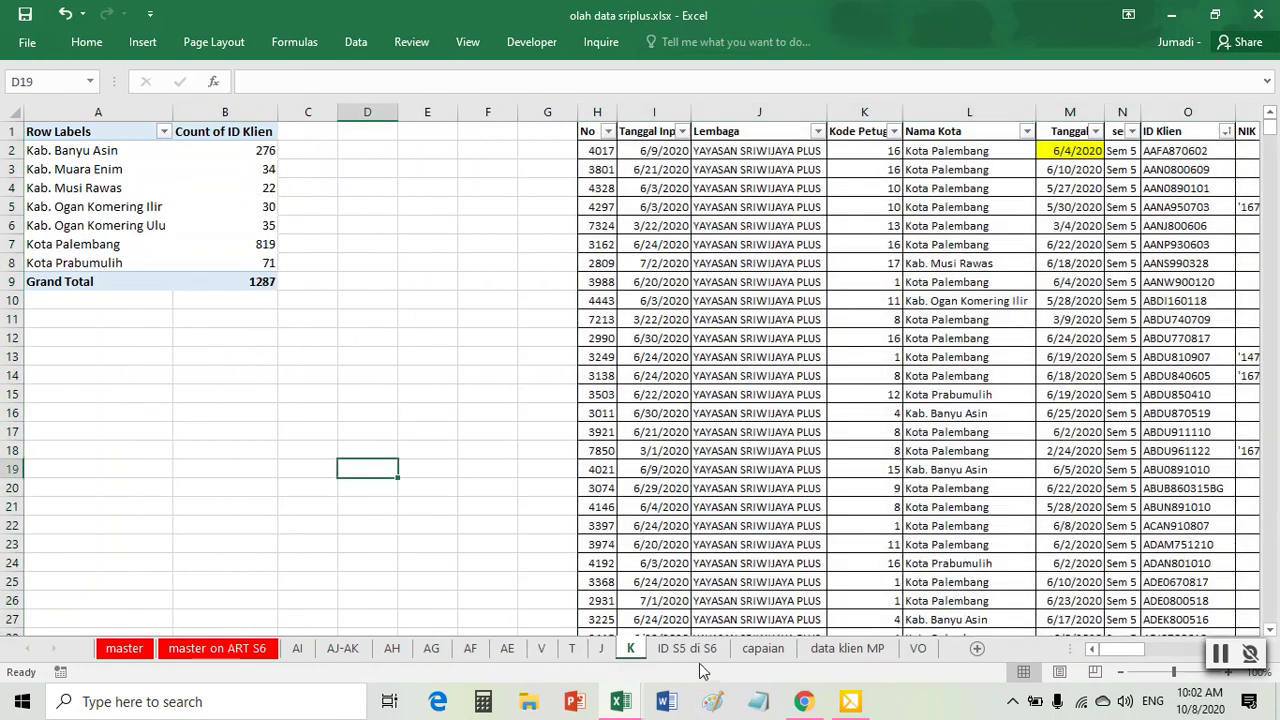
{"action": "left_click", "coordinate": [700, 652]}
{"action": "left_click", "coordinate": [763, 650]}
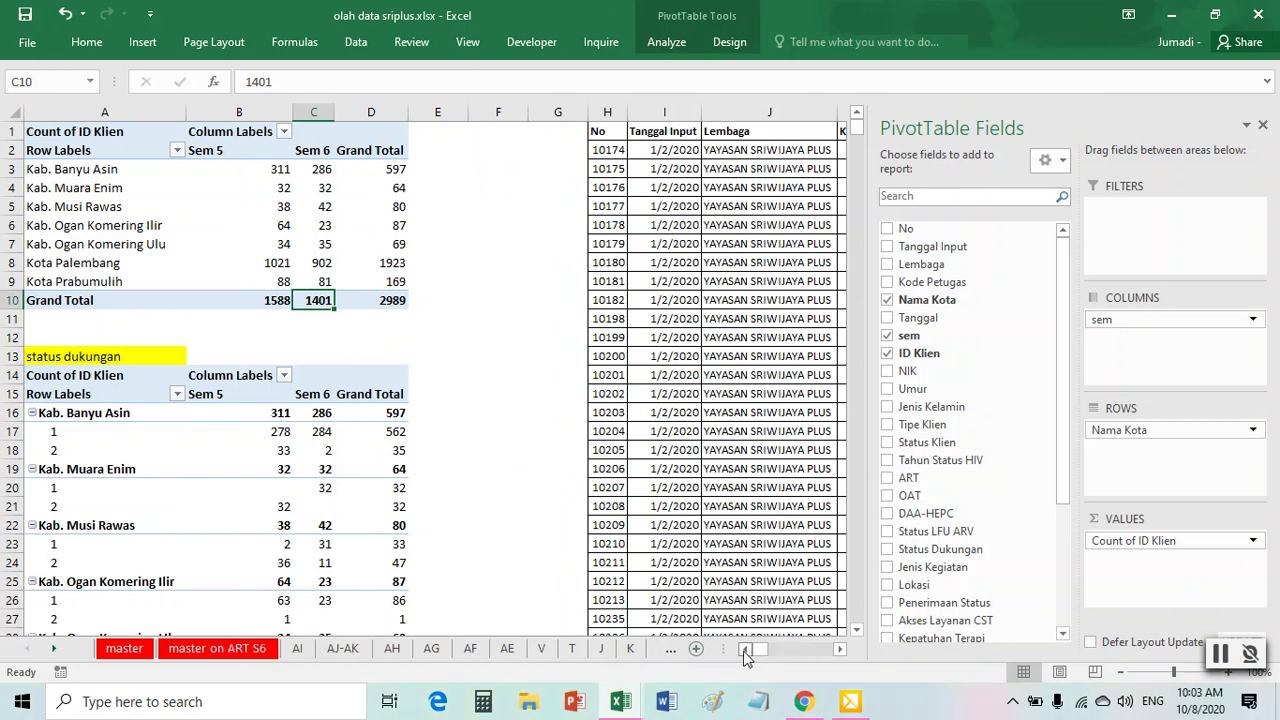
{"action": "left_click_drag", "start_coordinate": [720, 651], "coordinate": [845, 652]}
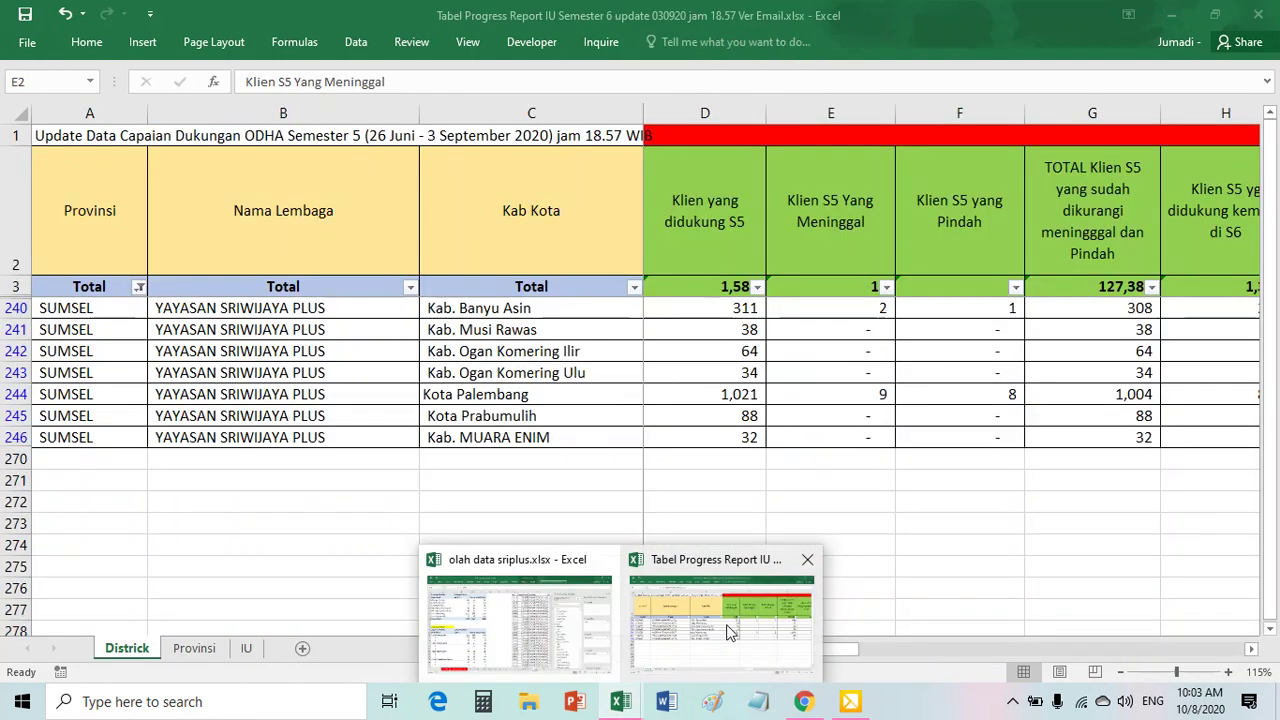
- In Tabel Progress Report, compare the Kota Prabumulih and Kab. Ogan Komering Ulu Sem 5 counts with the pivot
{"action": "left_click", "coordinate": [740, 626]}
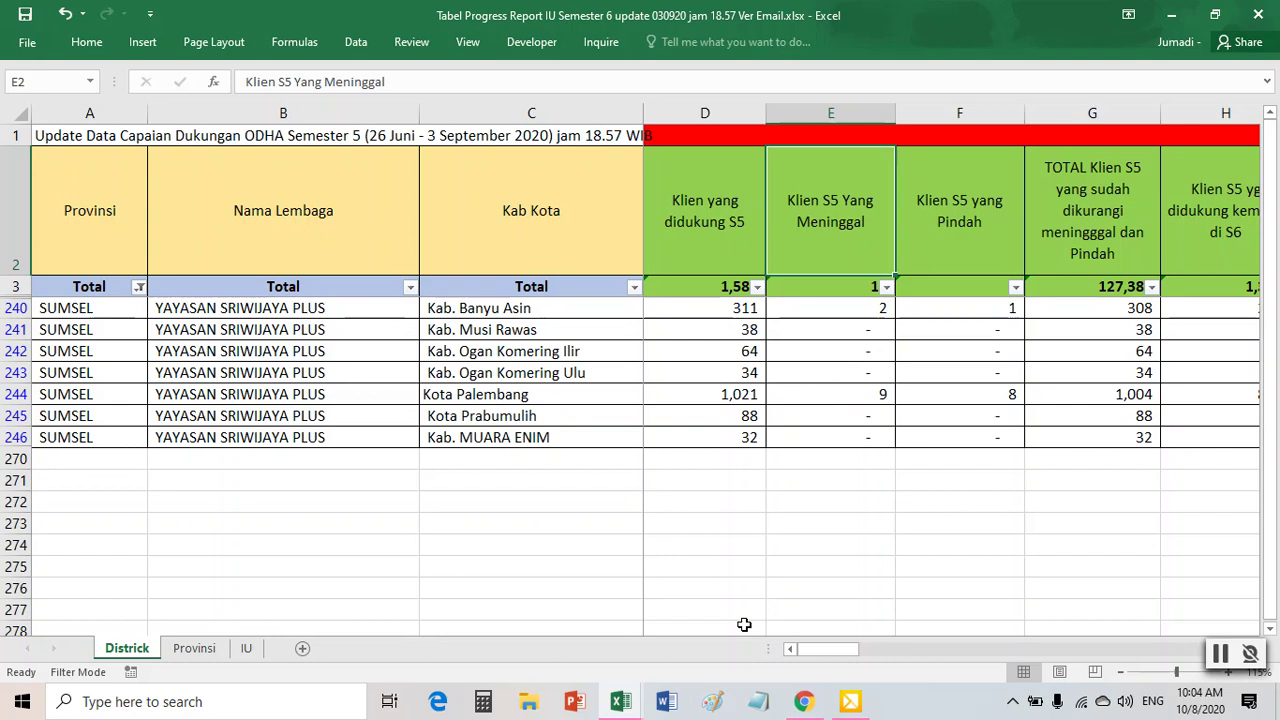
{"action": "left_click", "coordinate": [711, 418]}
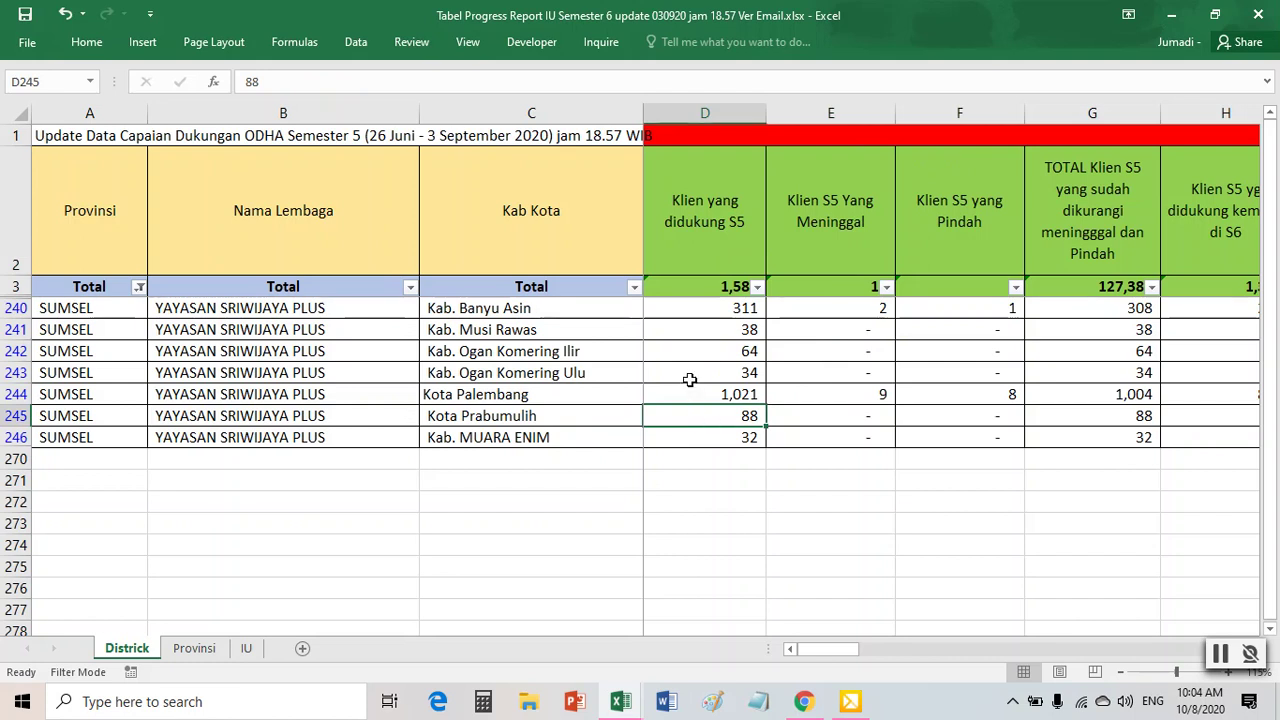
{"action": "left_click", "coordinate": [689, 378]}
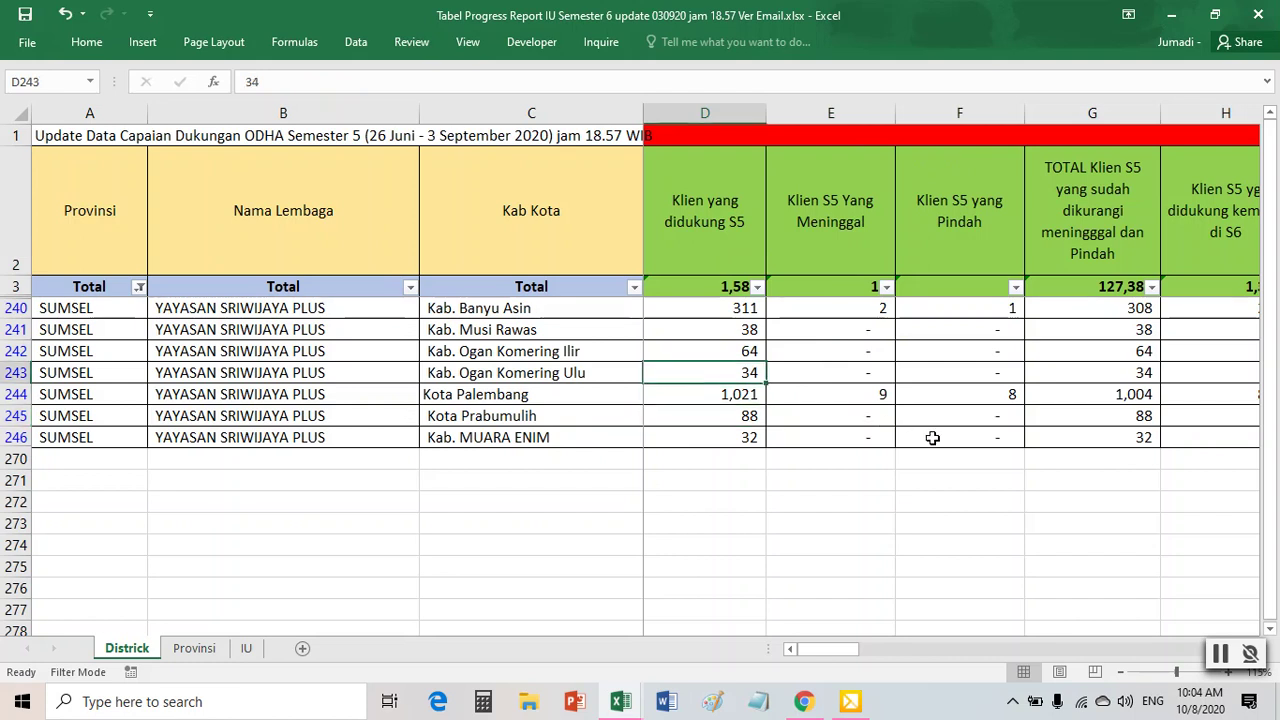